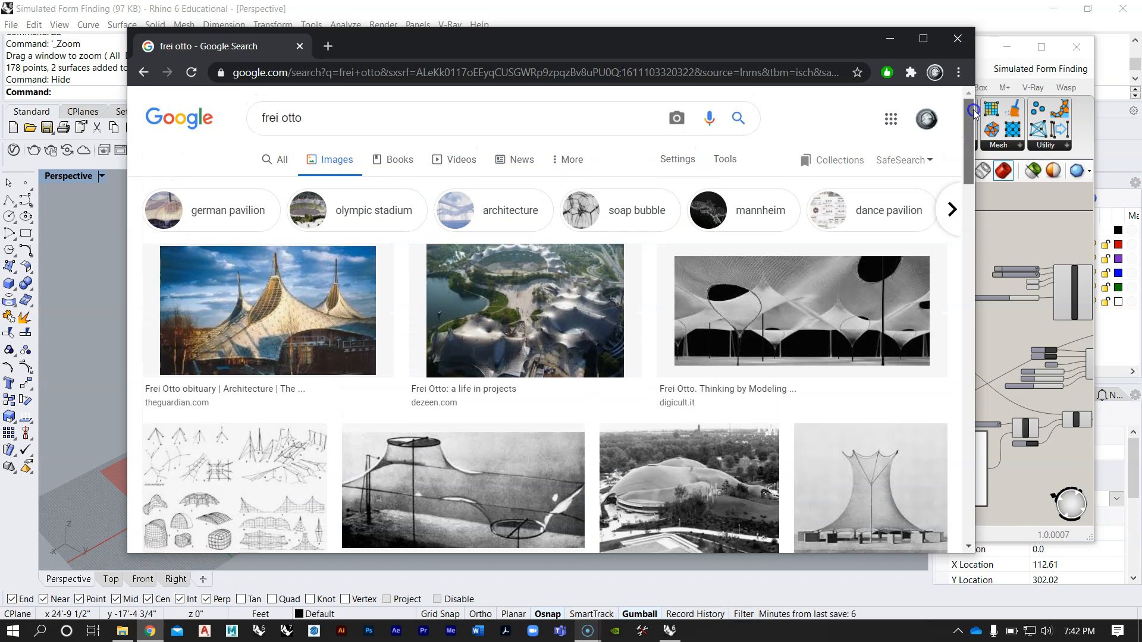
Step: Look through the first Google image results for Frei Otto's tensile and membrane structures
left_click(715, 275)
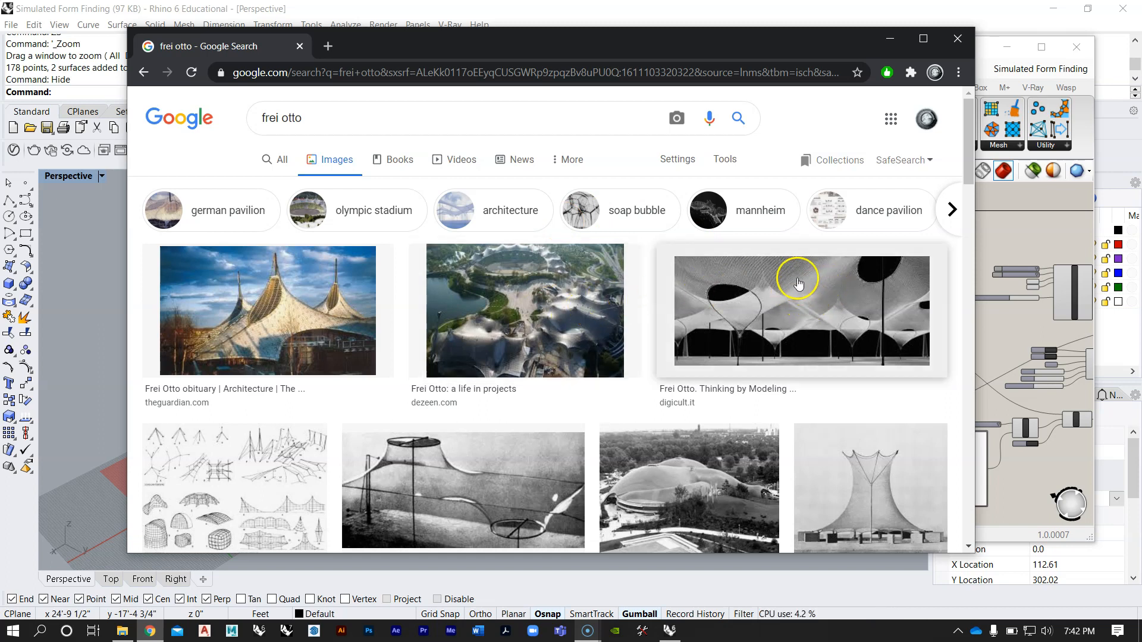
scroll(510, 293, "down", 1)
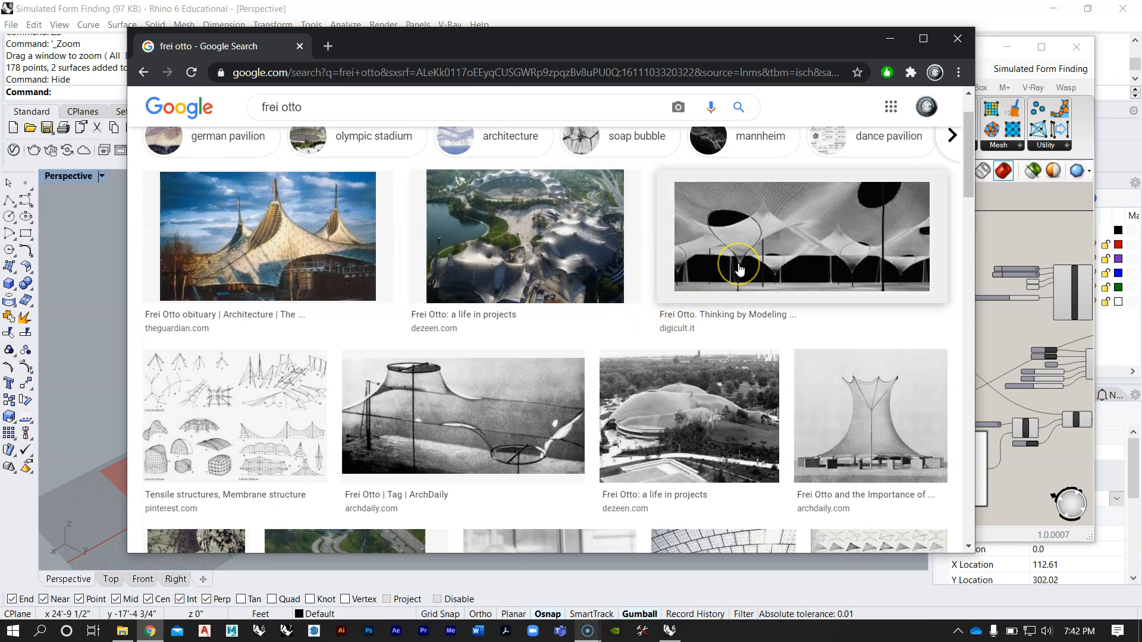
left_click(553, 245)
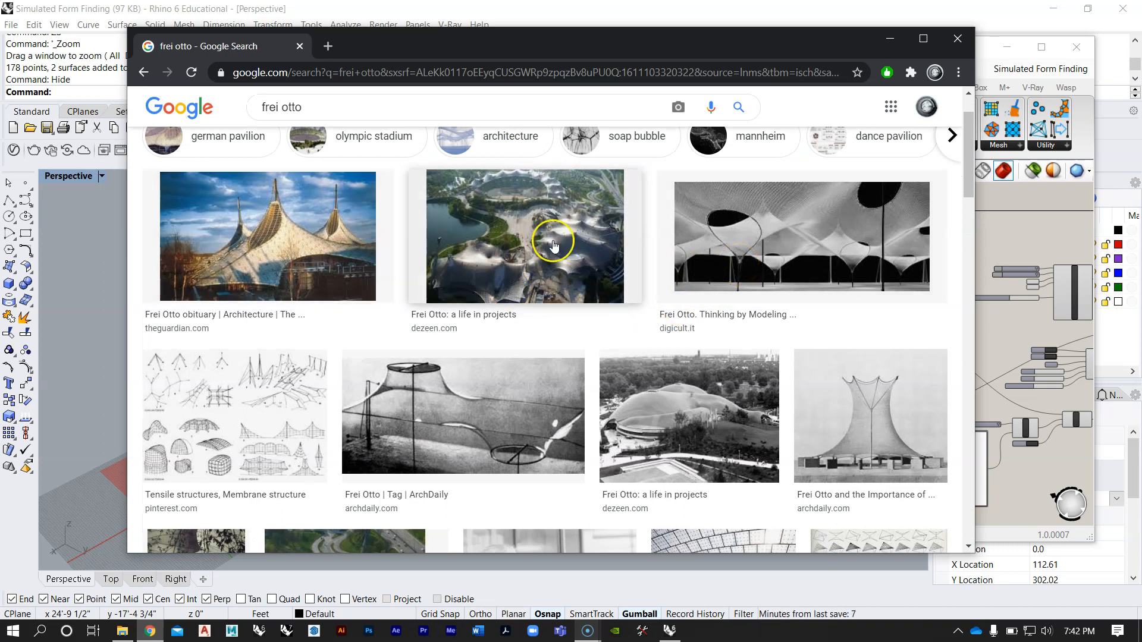
scroll(556, 266, "down", 1)
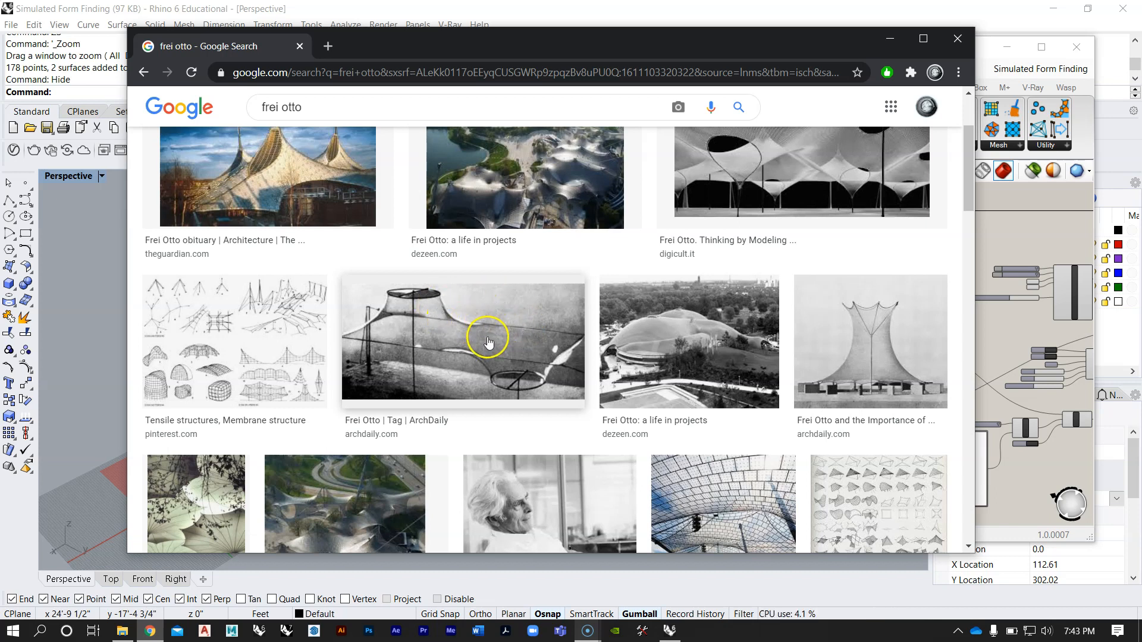
scroll(488, 343, "down", 1)
scroll(497, 284, "up", 2)
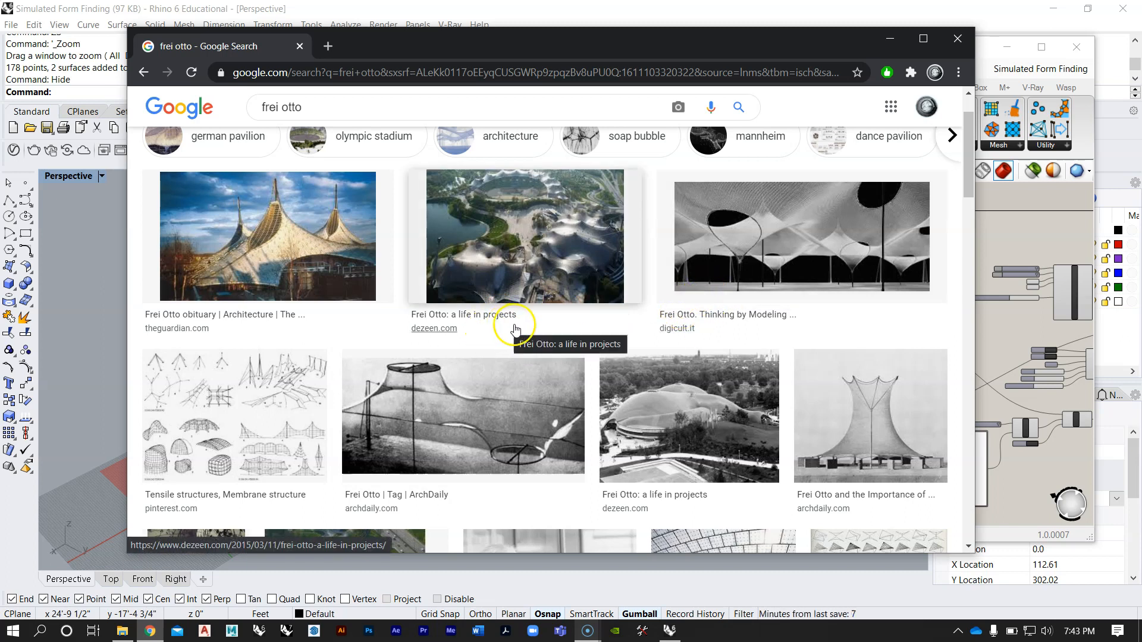
scroll(492, 295, "down", 1)
scroll(492, 309, "up", 2)
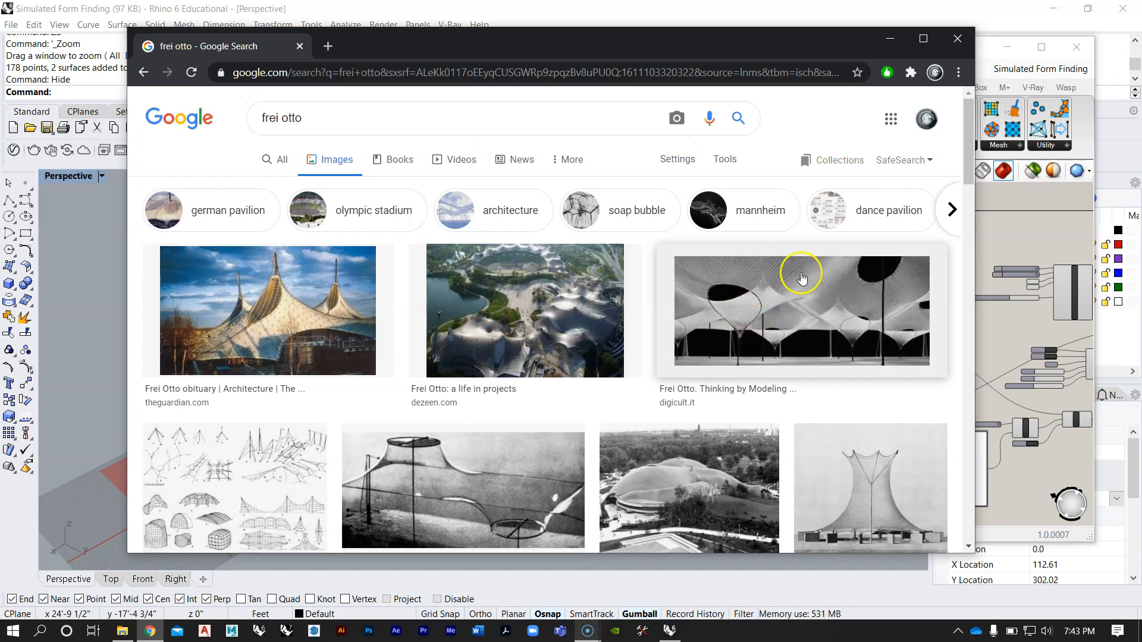
Step: Preview the ArchDaily membrane model photo and the Pinterest tensile structures drawing sheet from the Frei Otto image results
scroll(780, 285, "down", 3)
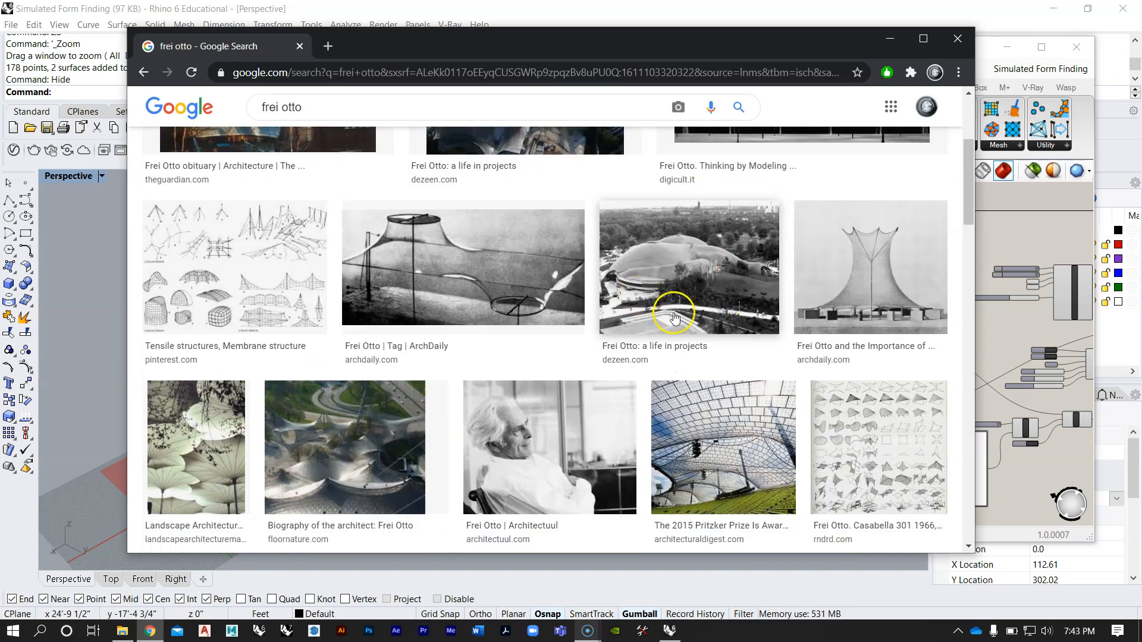
left_click(464, 265)
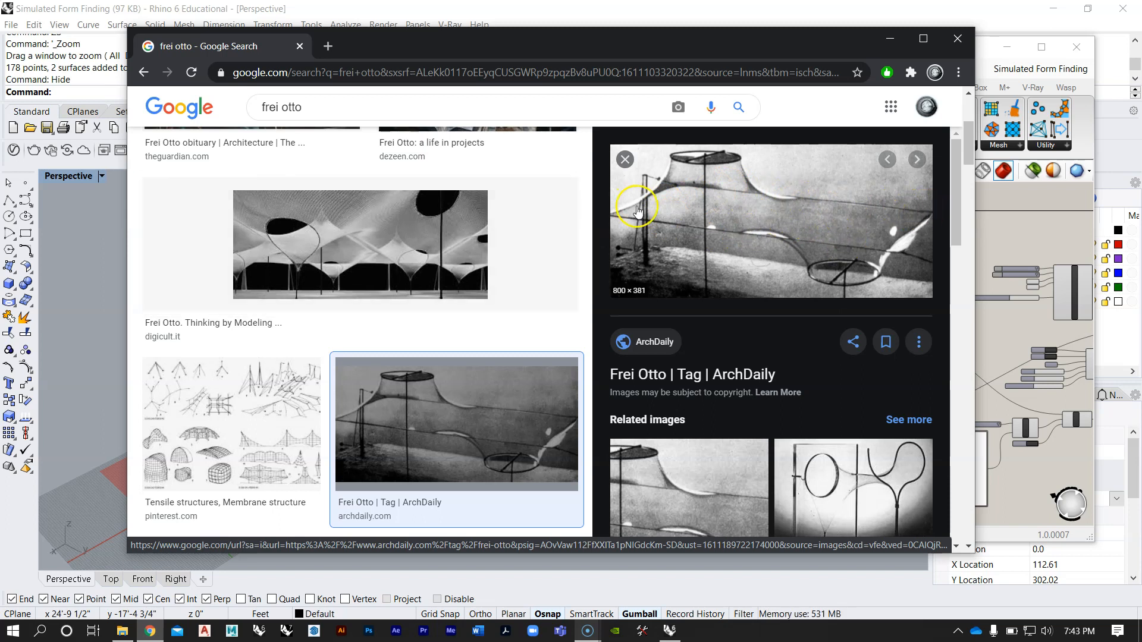
scroll(255, 248, "down", 2)
left_click(262, 261)
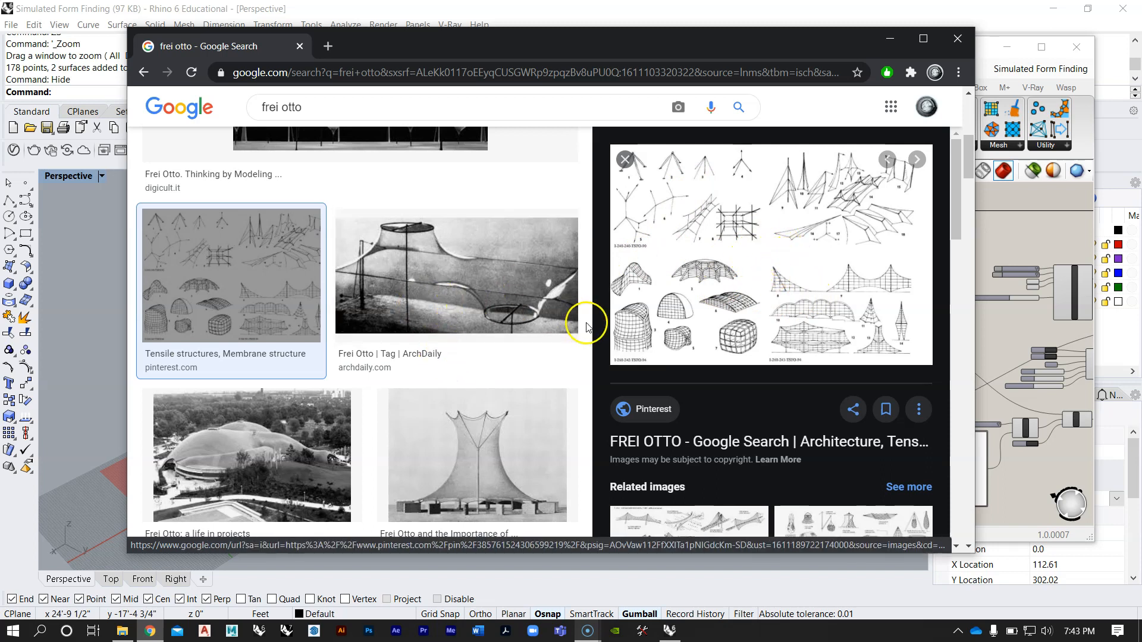
Step: Browse further Frei Otto project photos and drawings while keeping the Pinterest tensile structures preview open
scroll(509, 331, "down", 2)
scroll(510, 338, "down", 2)
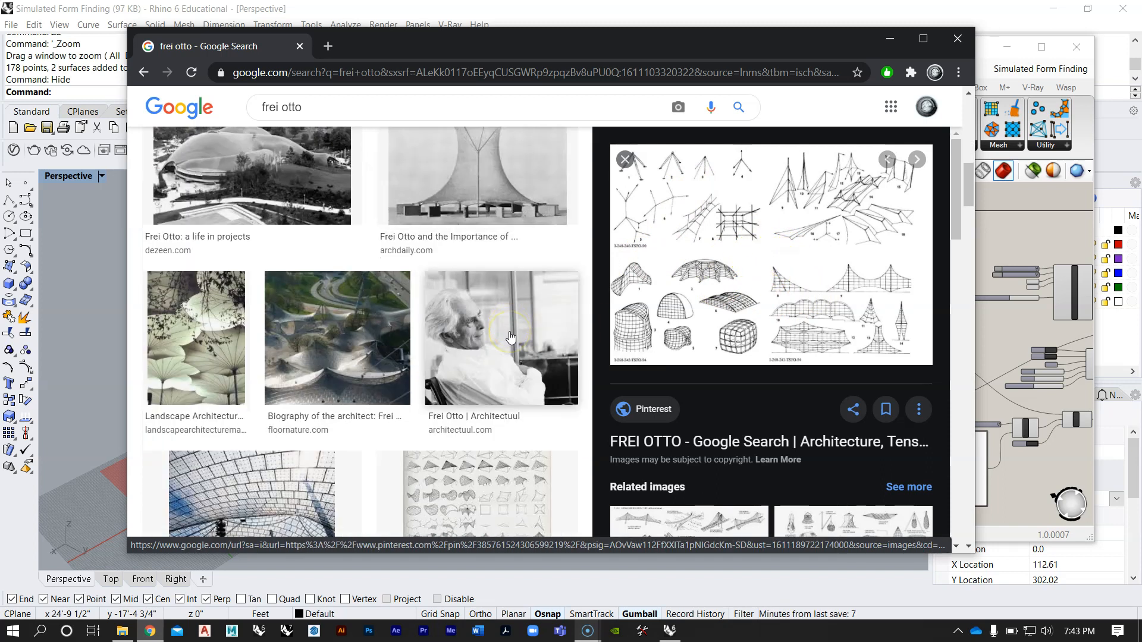
scroll(524, 357, "up", 3)
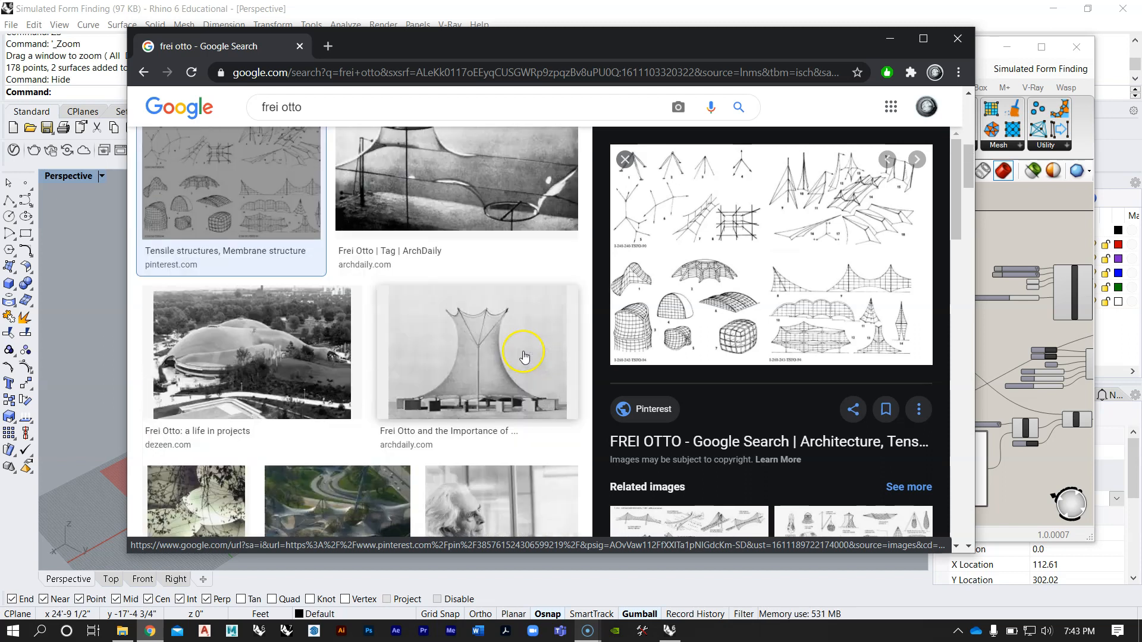
scroll(523, 360, "up", 2)
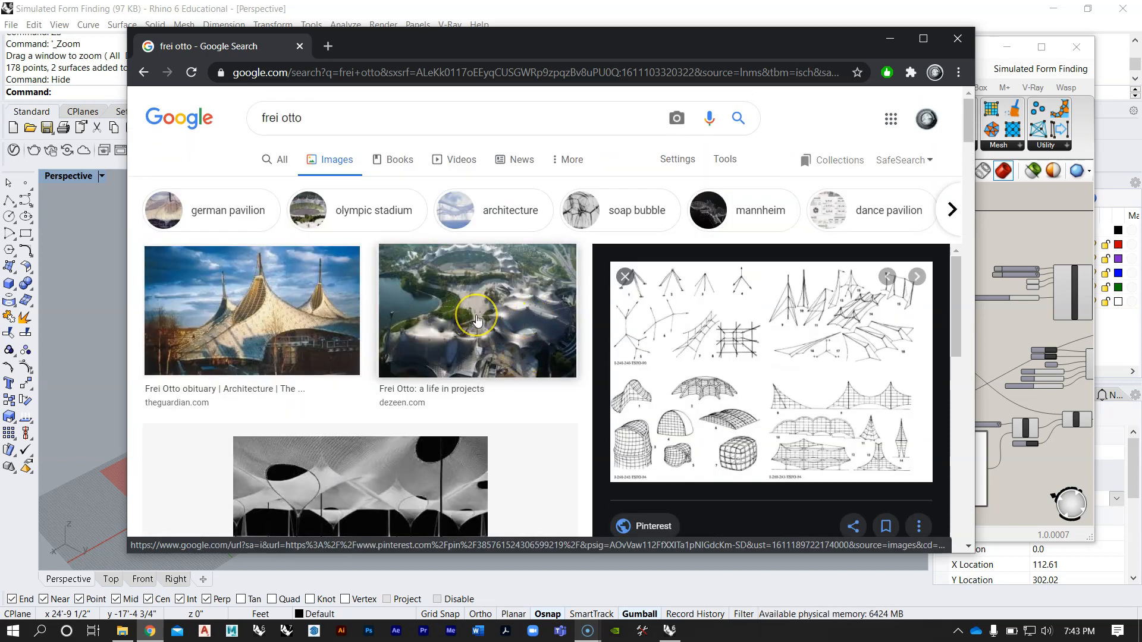
scroll(478, 321, "down", 5)
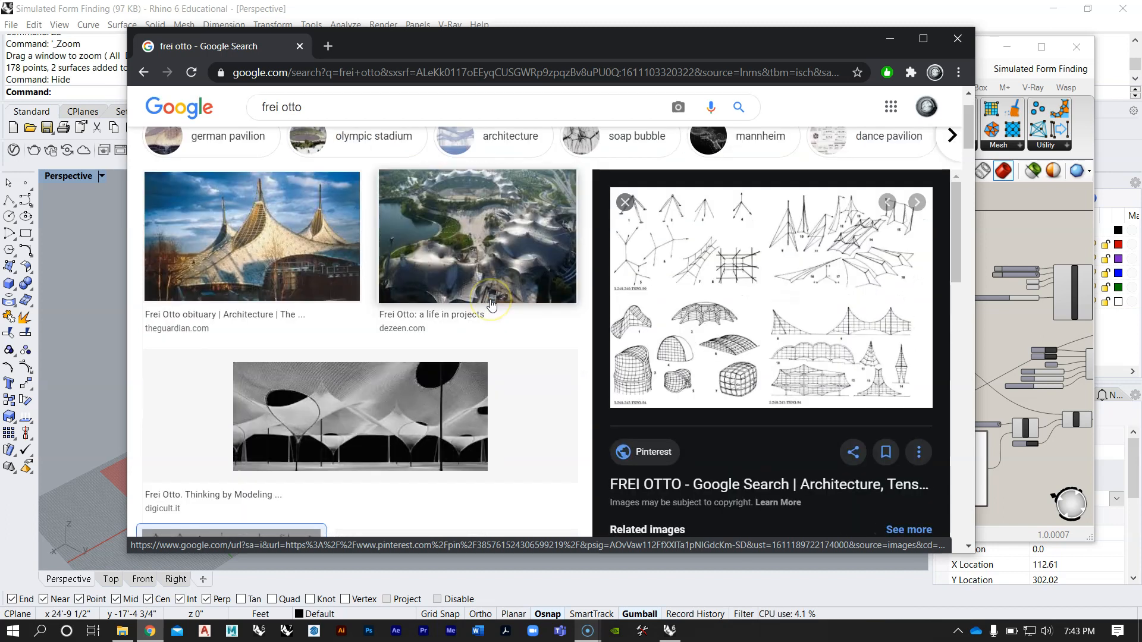
scroll(491, 305, "down", 12)
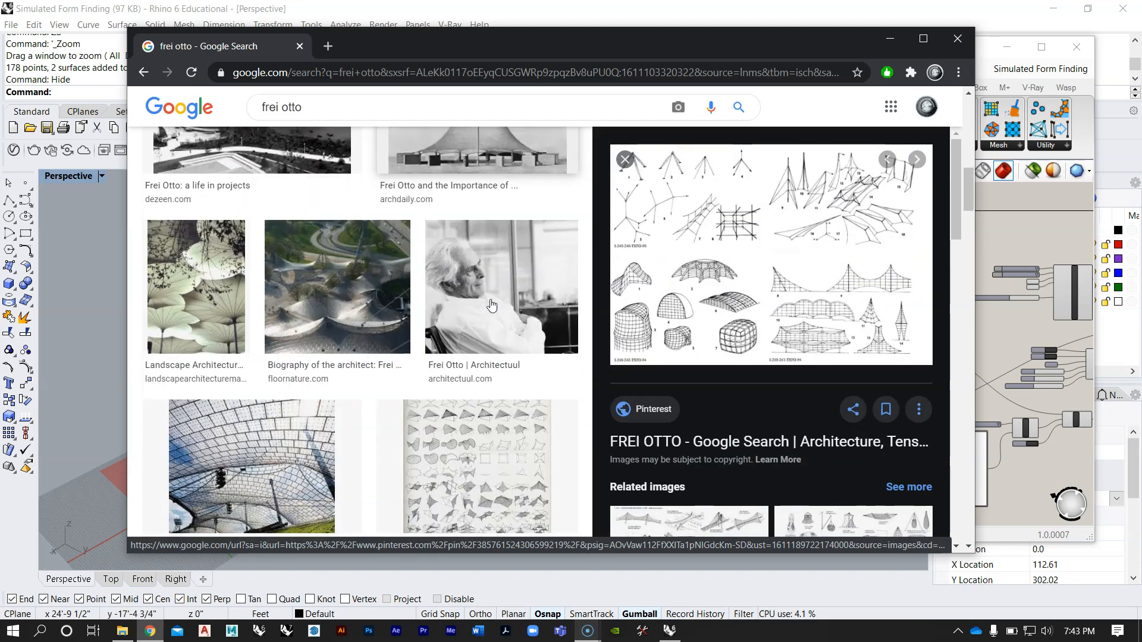
scroll(491, 305, "down", 6)
left_click(499, 373)
scroll(485, 393, "down", 3)
scroll(493, 391, "up", 3)
scroll(505, 390, "down", 8)
scroll(497, 276, "up", 6)
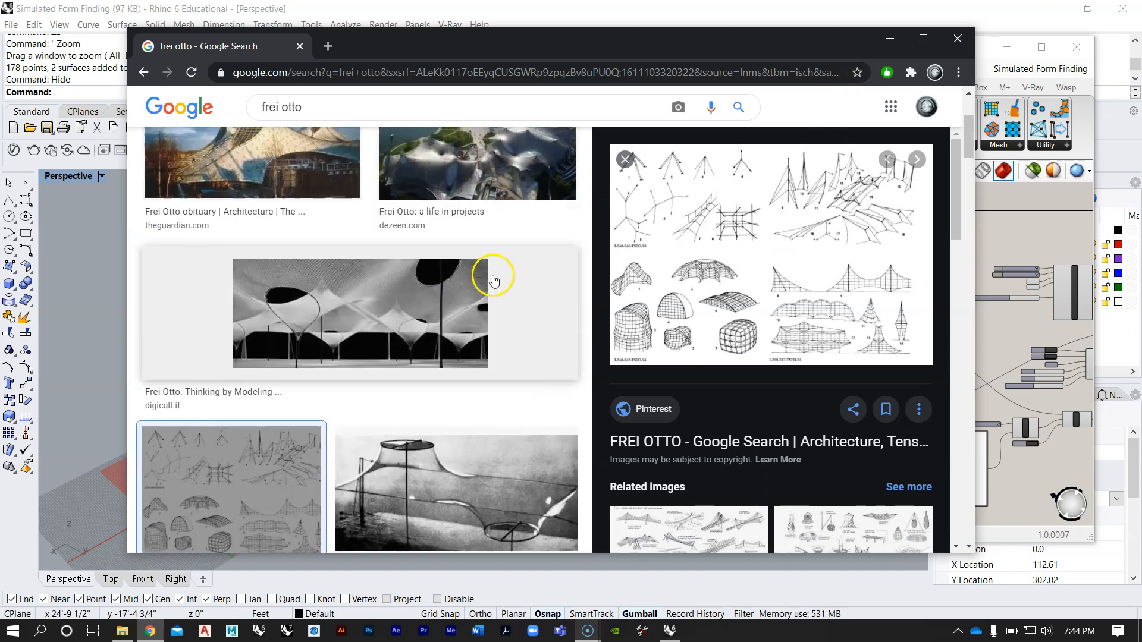
Step: Switch from the browser to Rhino and move the Grasshopper window aside to uncover more of the Perspective viewport
left_click(890, 42)
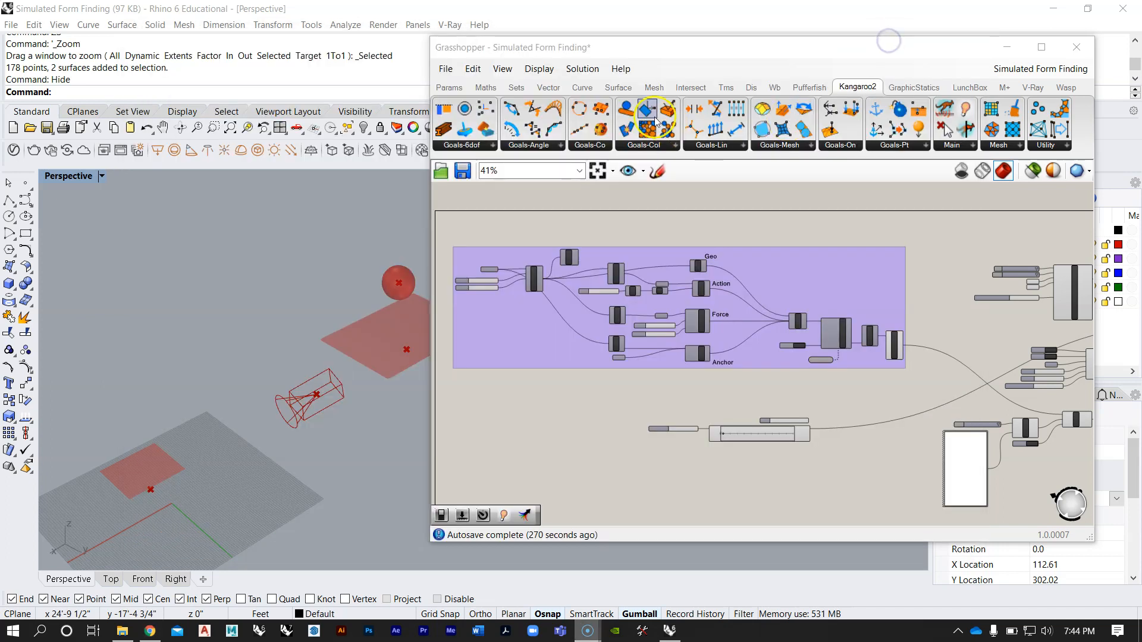
left_click_drag(601, 47, 663, 43)
right_click_drag(374, 305, 395, 336)
Step: Examine the two form-finding definitions on the Grasshopper canvas, focusing on the upper purple group and its connected components
scroll(370, 341, "up", 6)
scroll(347, 341, "down", 2)
right_click_drag(813, 306, 738, 295)
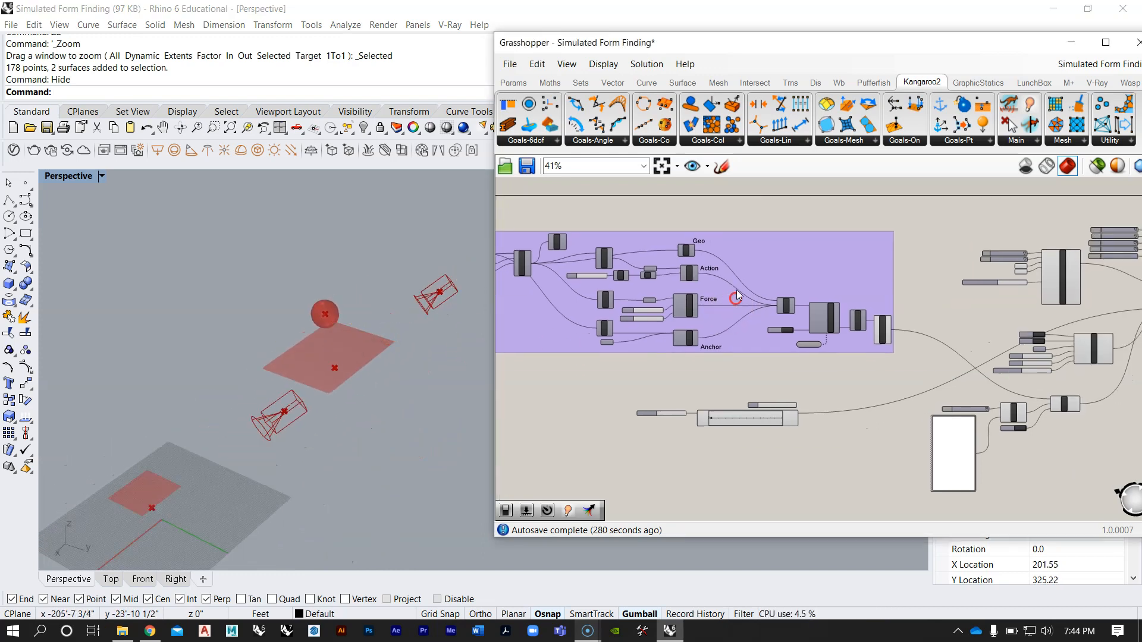
scroll(736, 292, "down", 5)
right_click_drag(736, 339, 721, 311)
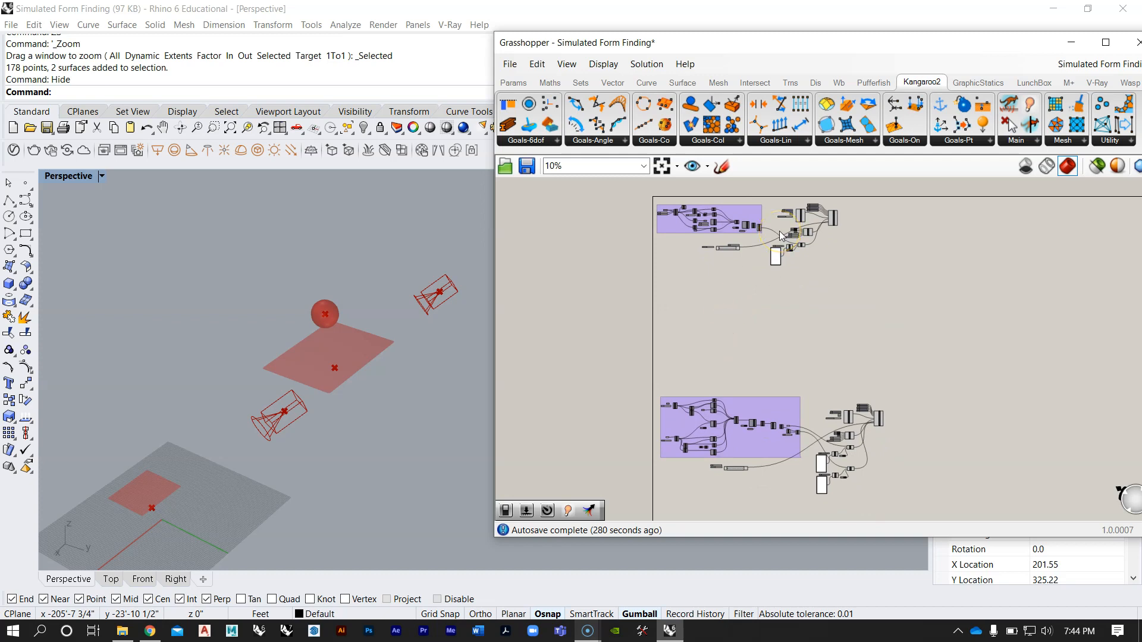
scroll(768, 214, "up", 4)
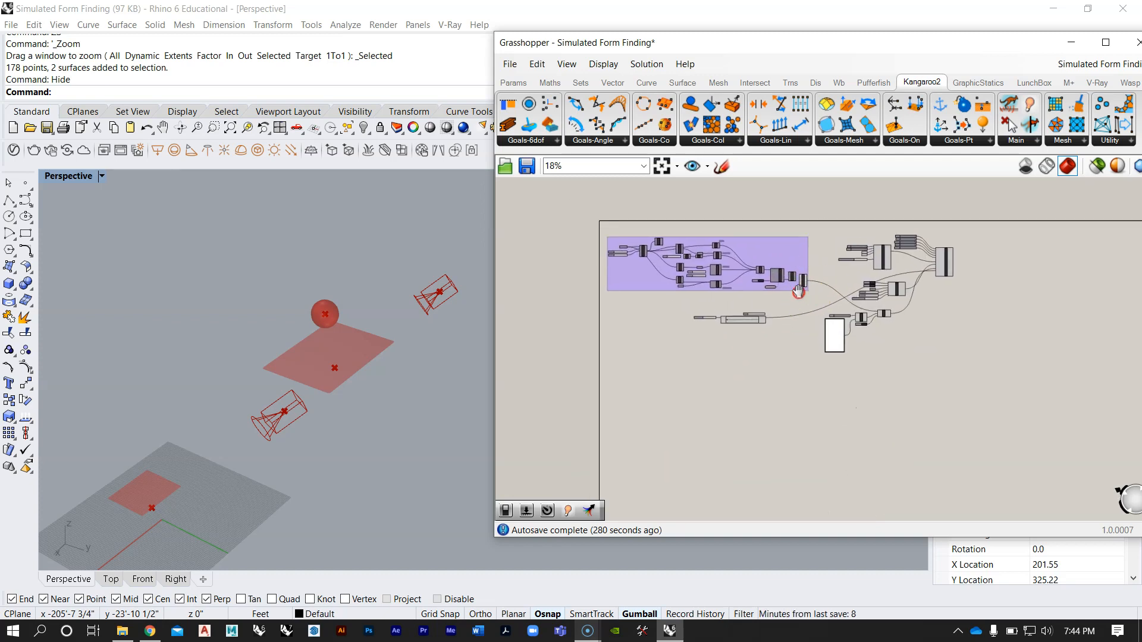
right_click_drag(785, 253, 812, 292)
Step: Inspect the red preview surface near the origin and the surrounding geometry in the Perspective viewport
right_click_drag(381, 346, 376, 362)
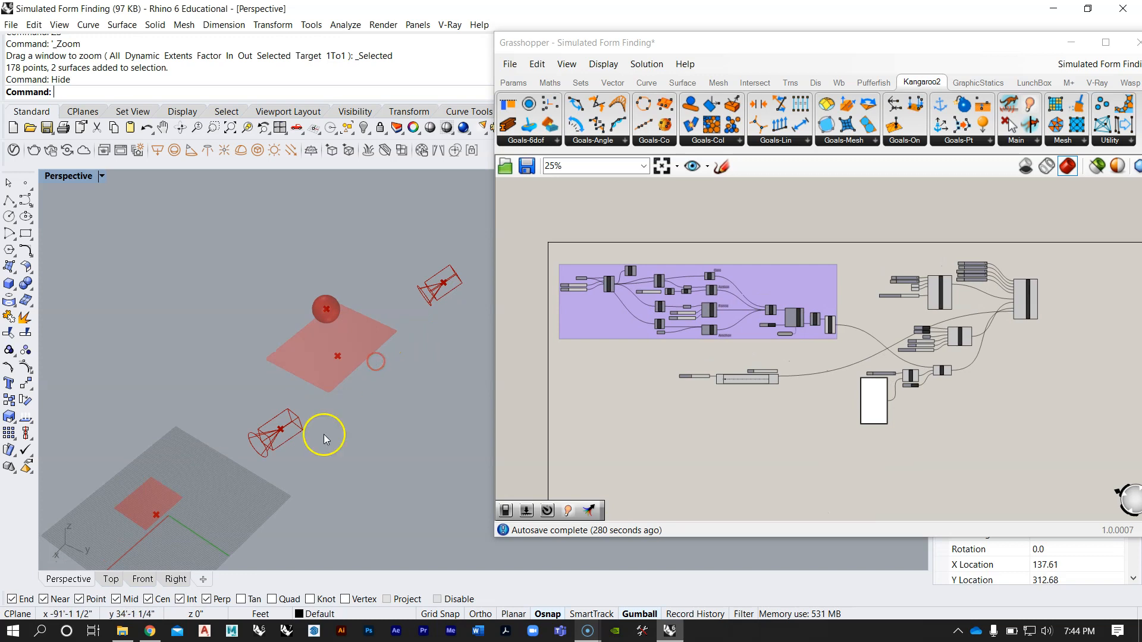
right_click_drag(260, 450, 277, 418)
scroll(164, 495, "up", 10)
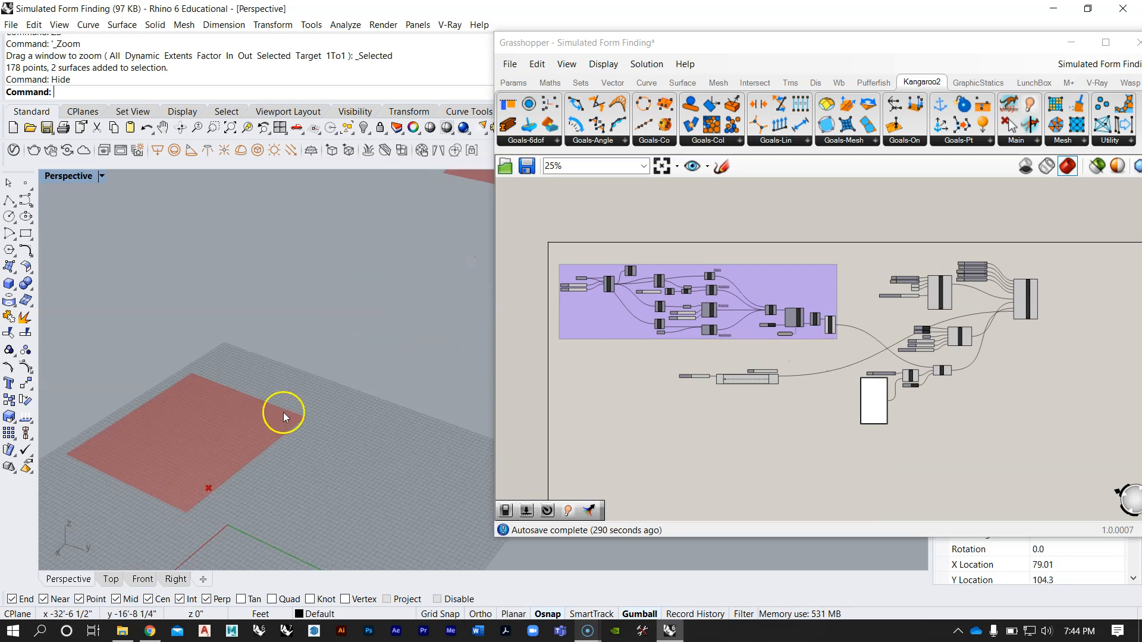
scroll(283, 413, "down", 3)
scroll(227, 441, "up", 2)
right_click_drag(315, 368, 287, 369)
scroll(289, 369, "down", 6)
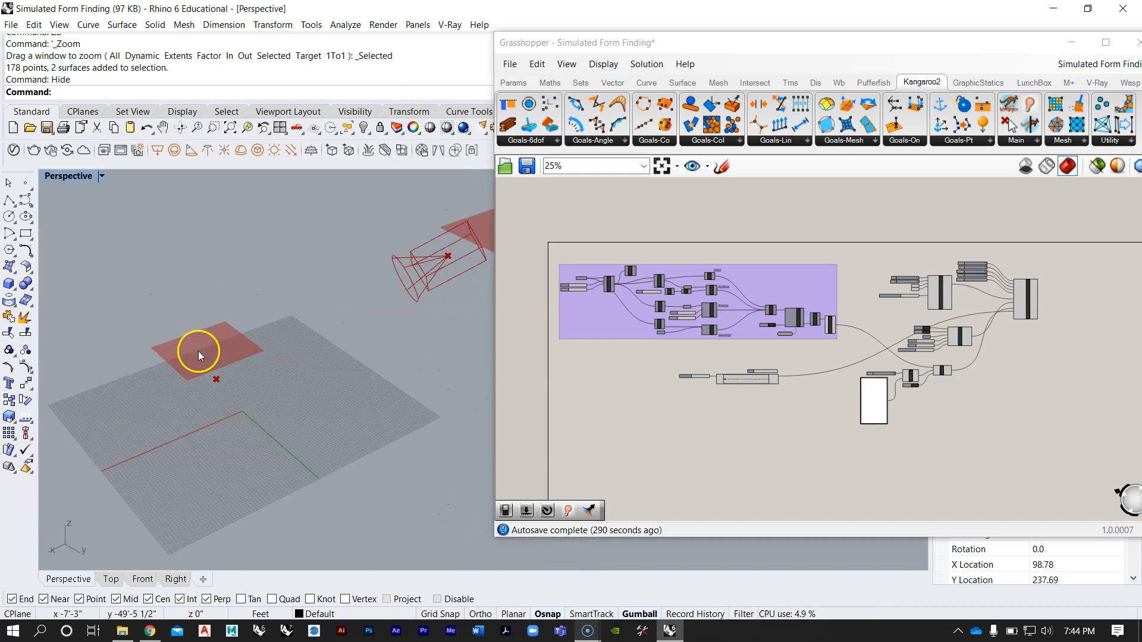
Step: Switch to Chrome and review the Frei Otto image results again, comparing the peaked tents, membrane models and pavilions
left_click(151, 632)
scroll(416, 339, "down", 2)
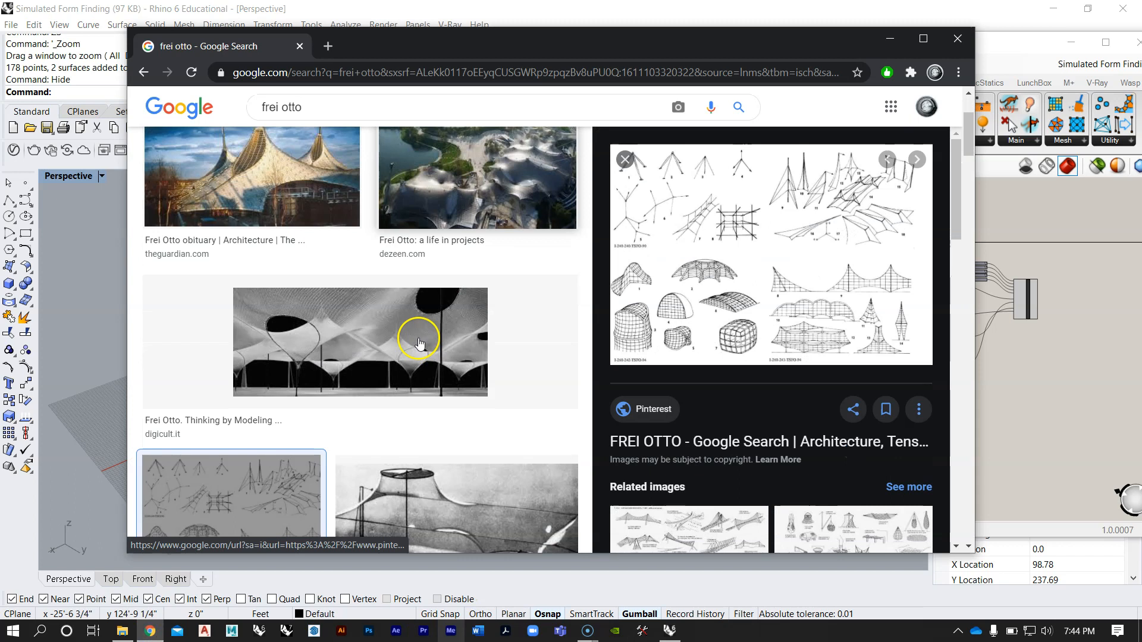
scroll(415, 346, "up", 2)
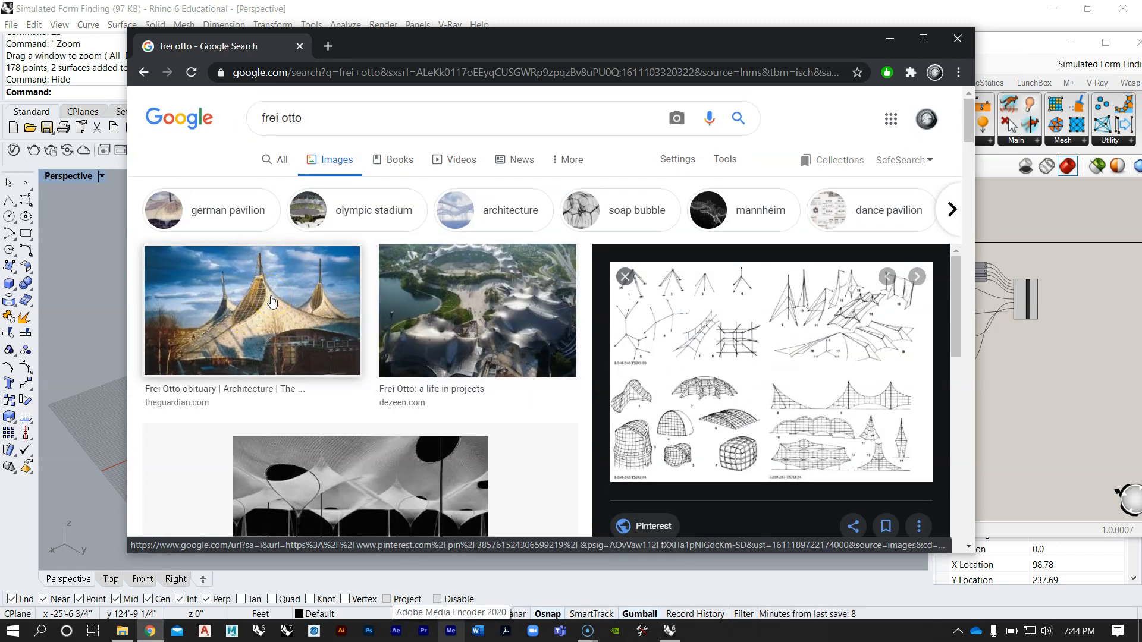
scroll(285, 291, "down", 2)
scroll(283, 293, "up", 2)
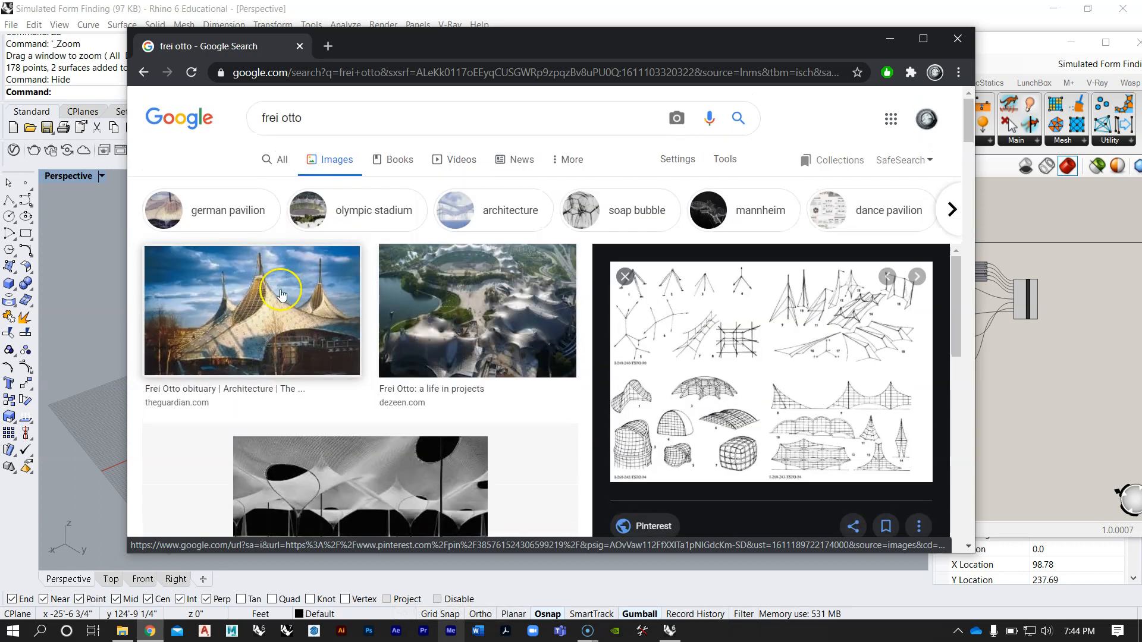
scroll(289, 315, "down", 5)
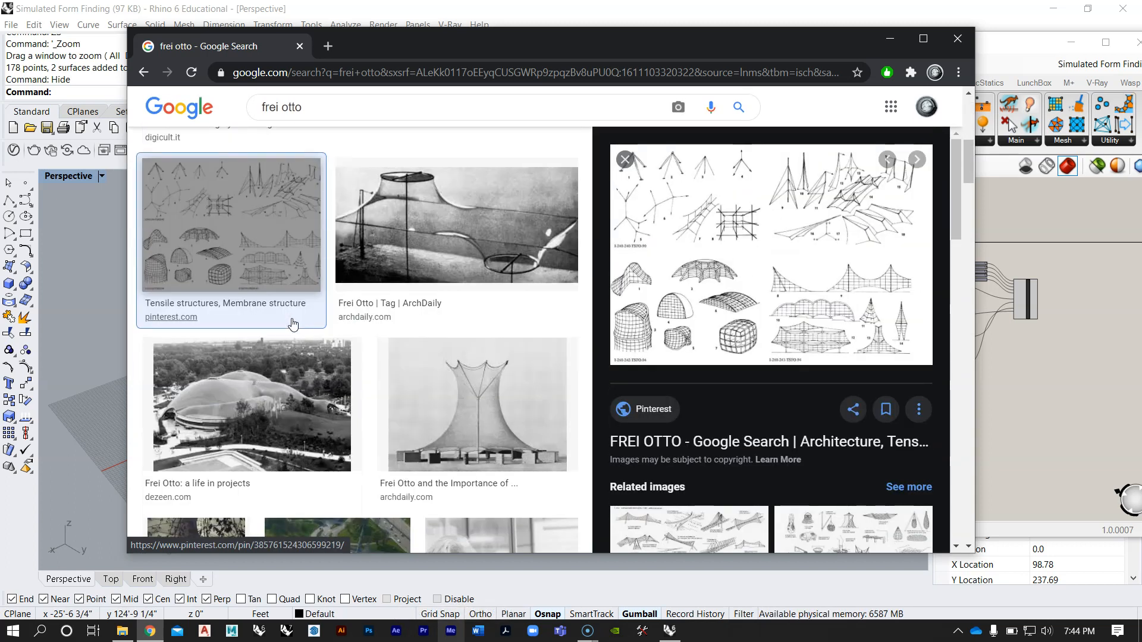
scroll(292, 326, "up", 4)
scroll(279, 315, "up", 1)
left_click(265, 305)
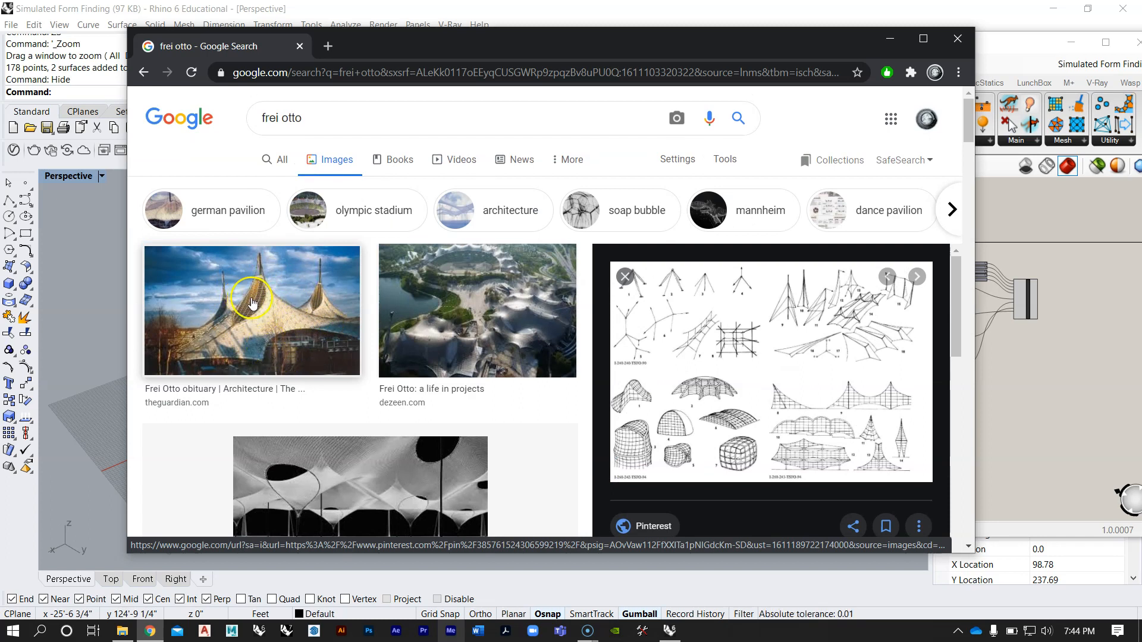
scroll(252, 304, "down", 2)
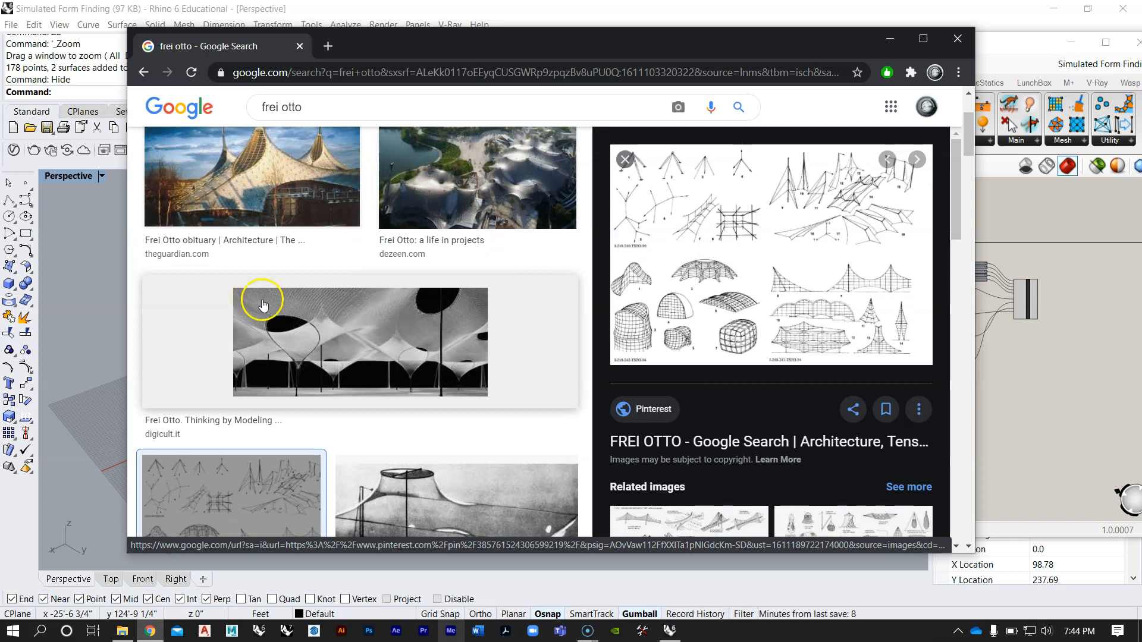
scroll(306, 280, "down", 7)
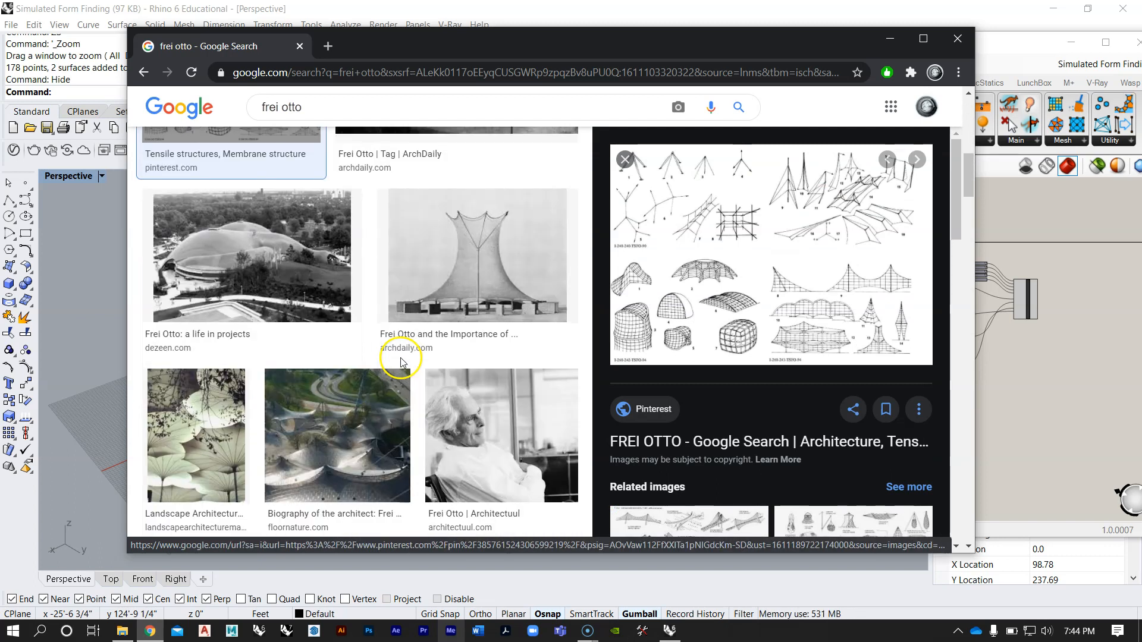
scroll(420, 374, "down", 6)
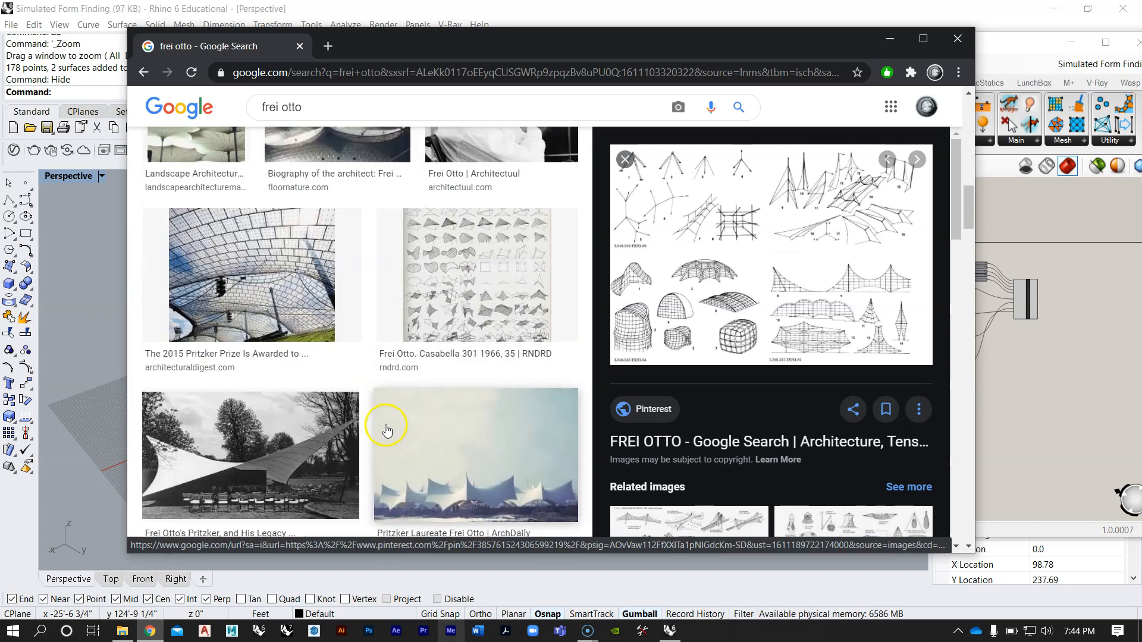
scroll(386, 429, "up", 14)
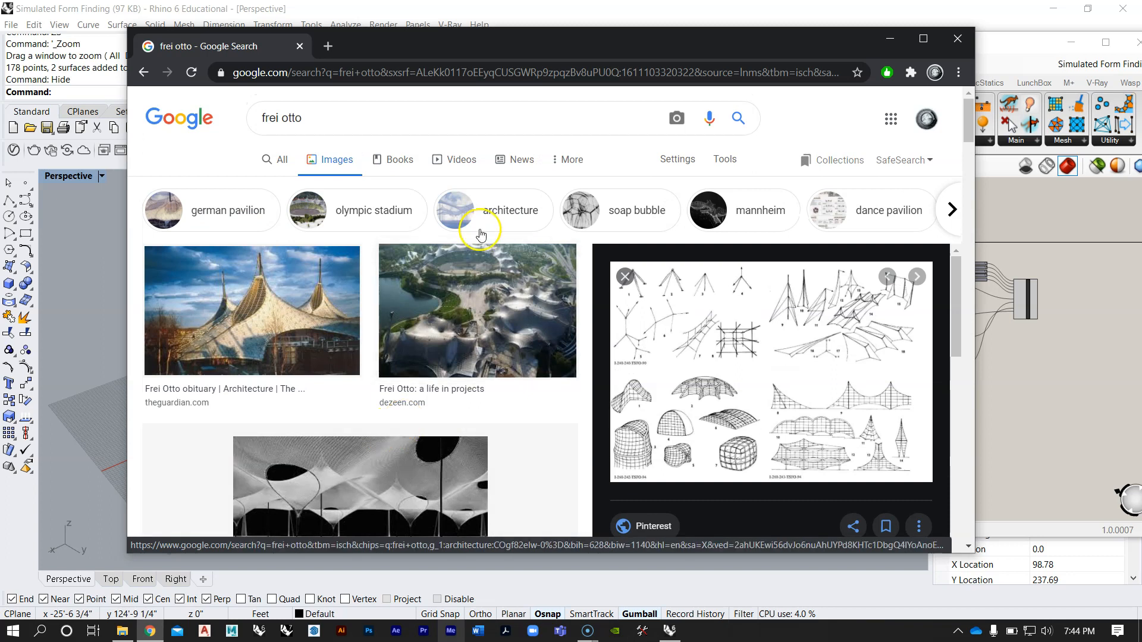
left_click_drag(535, 49, 539, 39)
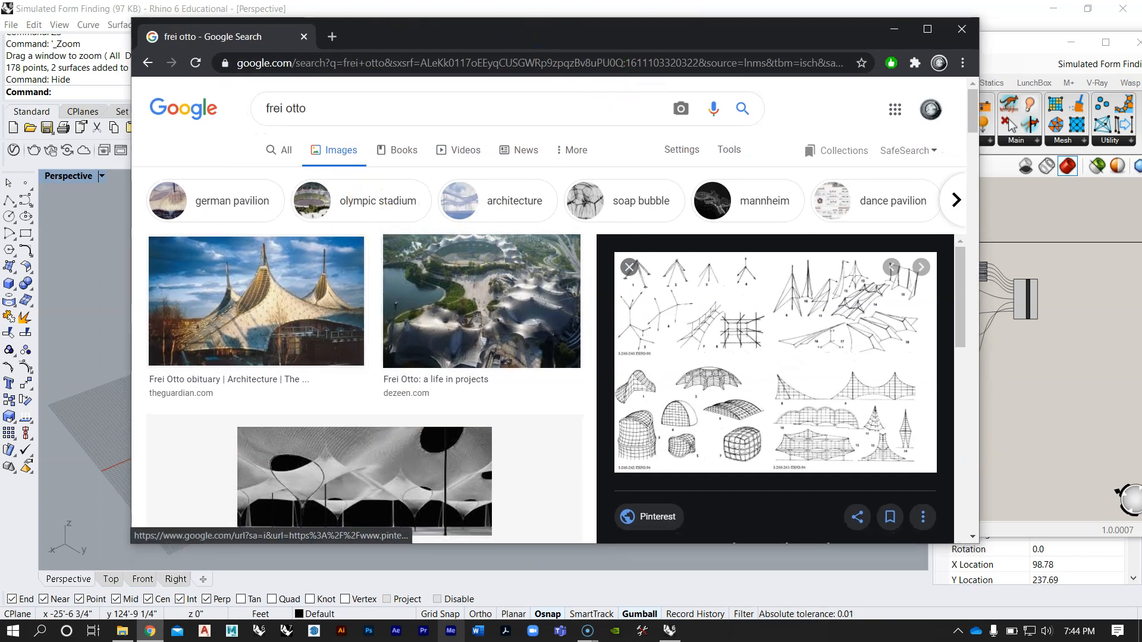
Step: Switch back to Rhino and examine the lower purple-grouped definition and its connected components on the Grasshopper canvas
left_click(894, 30)
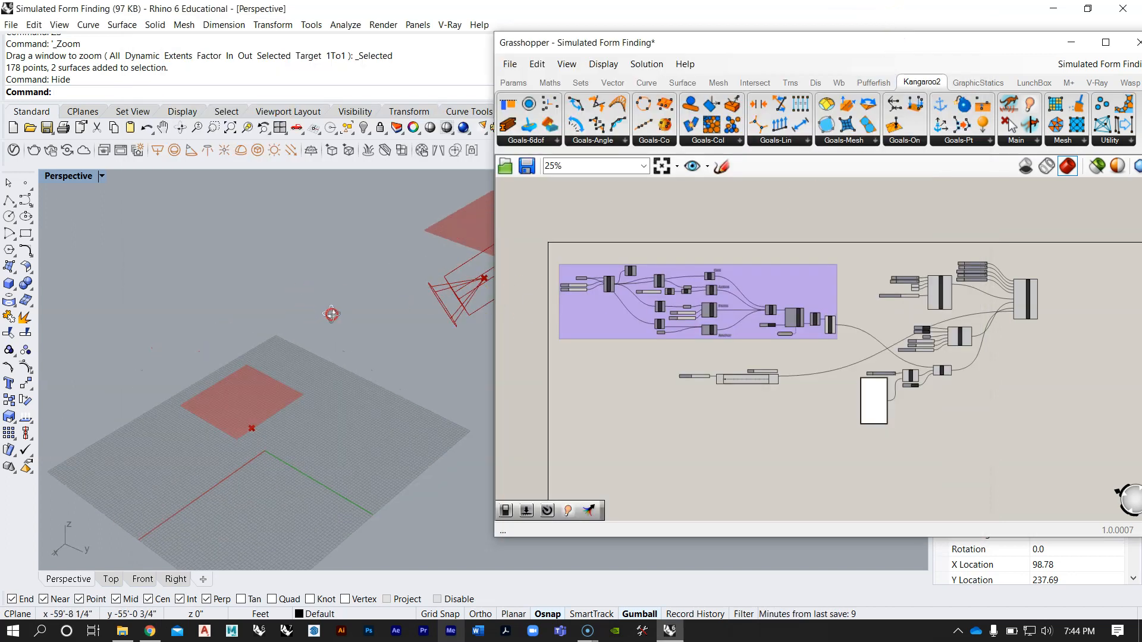
scroll(285, 351, "down", 2)
right_click_drag(789, 374, 765, 286)
scroll(764, 286, "down", 4)
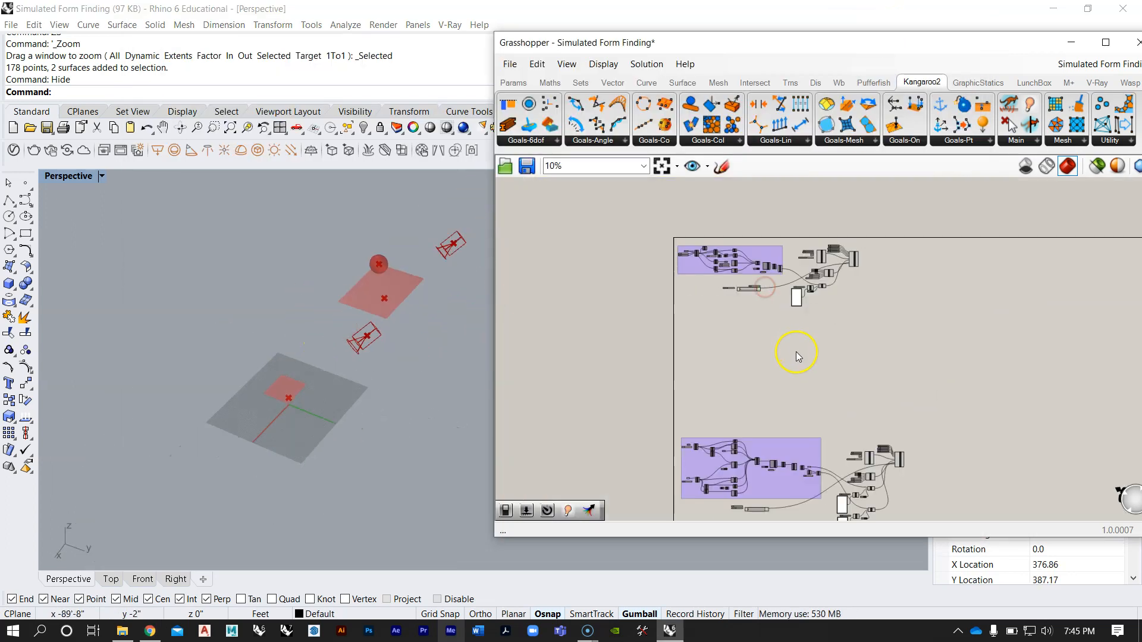
right_click_drag(797, 352, 777, 268)
scroll(790, 396, "up", 2)
right_click_drag(767, 392, 759, 349)
scroll(769, 378, "up", 2)
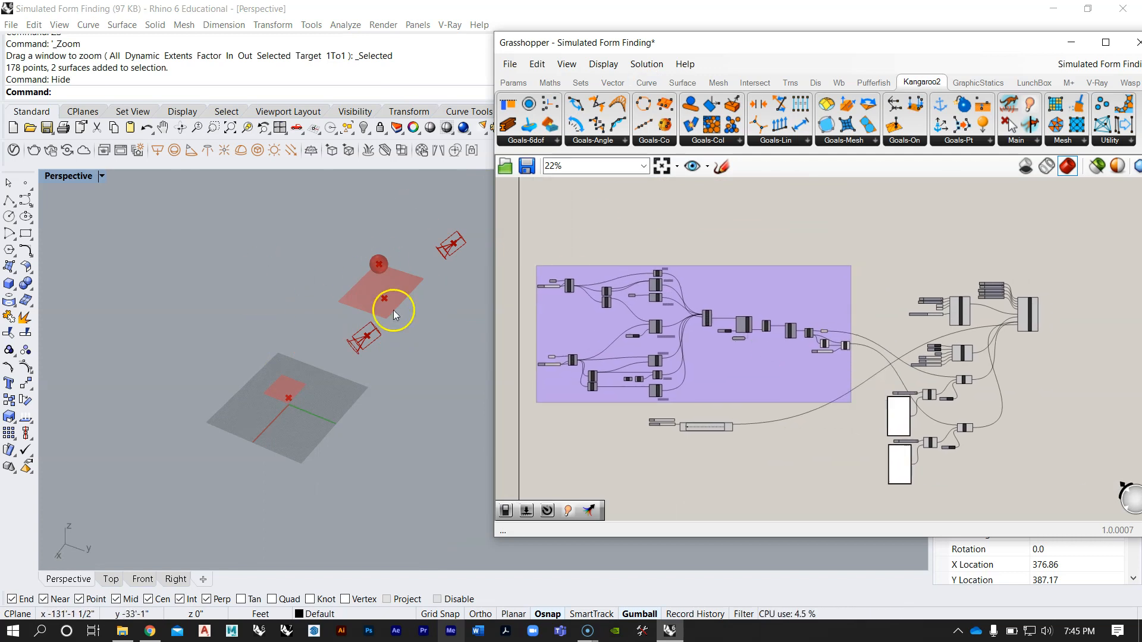
Step: Compare the upper and lower definitions on the canvas with their preview surfaces and sphere in the Perspective viewport
right_click_drag(373, 321, 376, 358)
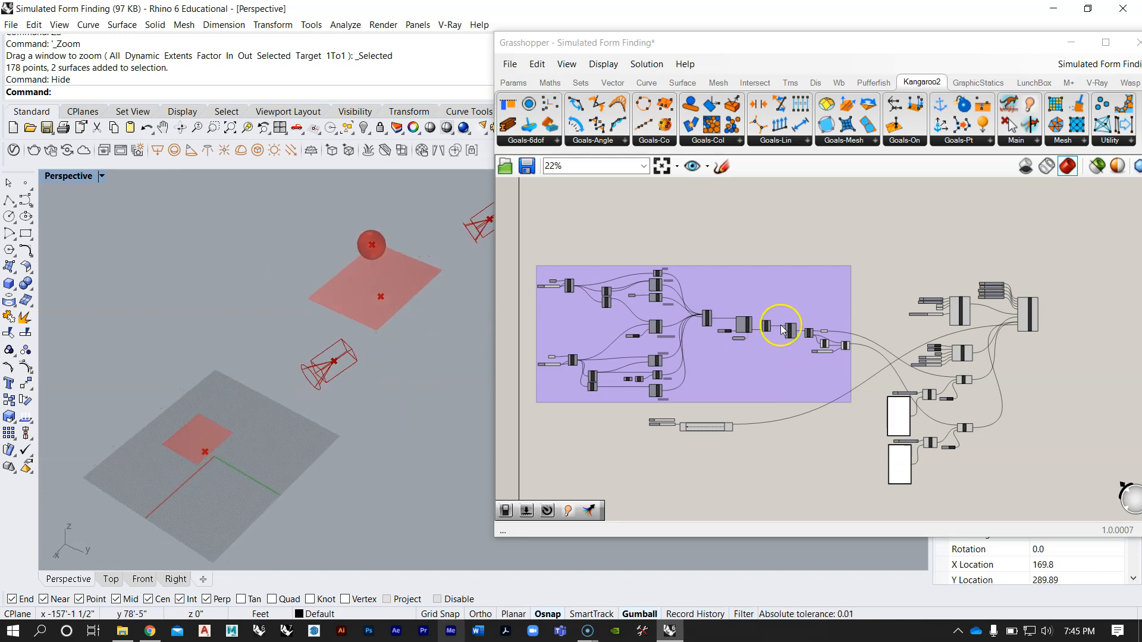
scroll(769, 332, "down", 3)
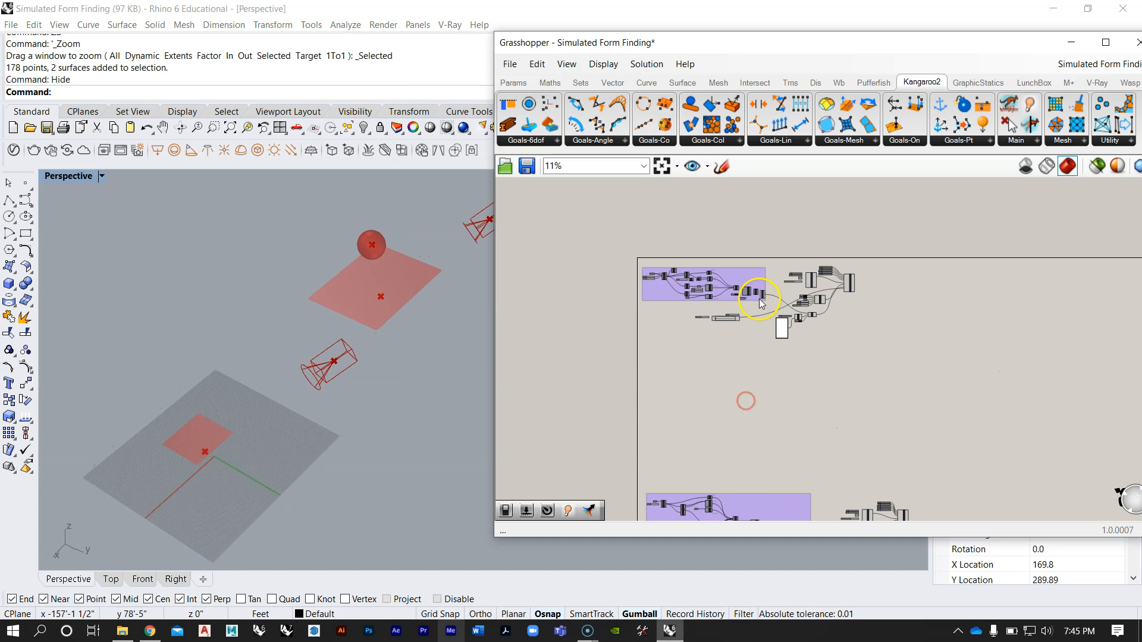
scroll(762, 303, "up", 3)
scroll(801, 280, "up", 2)
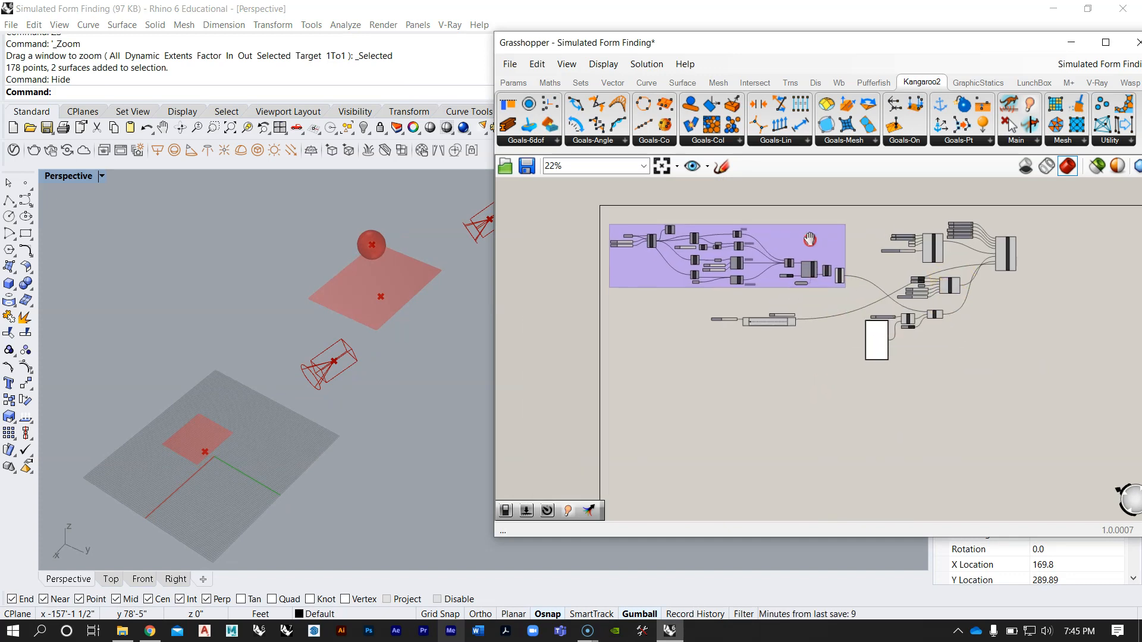
right_click_drag(317, 368, 278, 362)
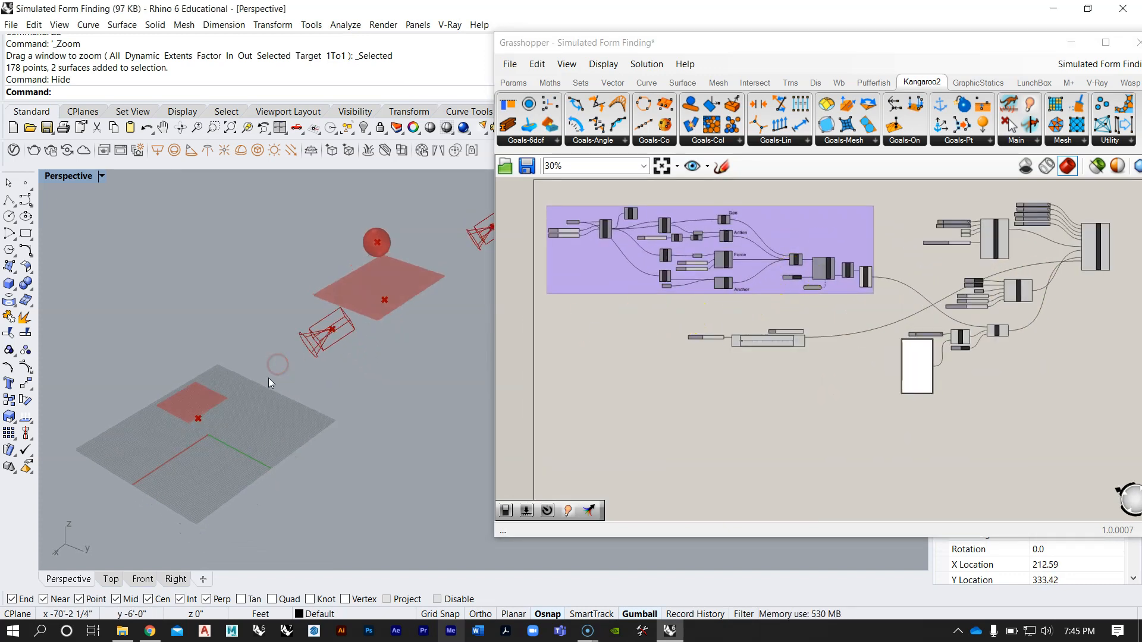
scroll(291, 370, "up", 8)
right_click_drag(291, 419, 242, 324)
scroll(140, 354, "down", 4)
scroll(198, 302, "up", 8)
scroll(190, 320, "down", 5)
scroll(191, 320, "up", 7)
right_click_drag(337, 400, 262, 395)
scroll(262, 285, "down", 7)
scroll(259, 284, "up", 6)
right_click_drag(258, 283, 259, 315)
right_click_drag(279, 294, 314, 331, "shift")
right_click_drag(381, 386, 339, 328)
scroll(298, 339, "down", 6)
scroll(321, 327, "up", 6)
right_click_drag(688, 372, 629, 402)
Step: Bring the upper definition's StepSolver components into view and narrow the Grasshopper window to expose more of the Rhino viewport
scroll(818, 311, "up", 1)
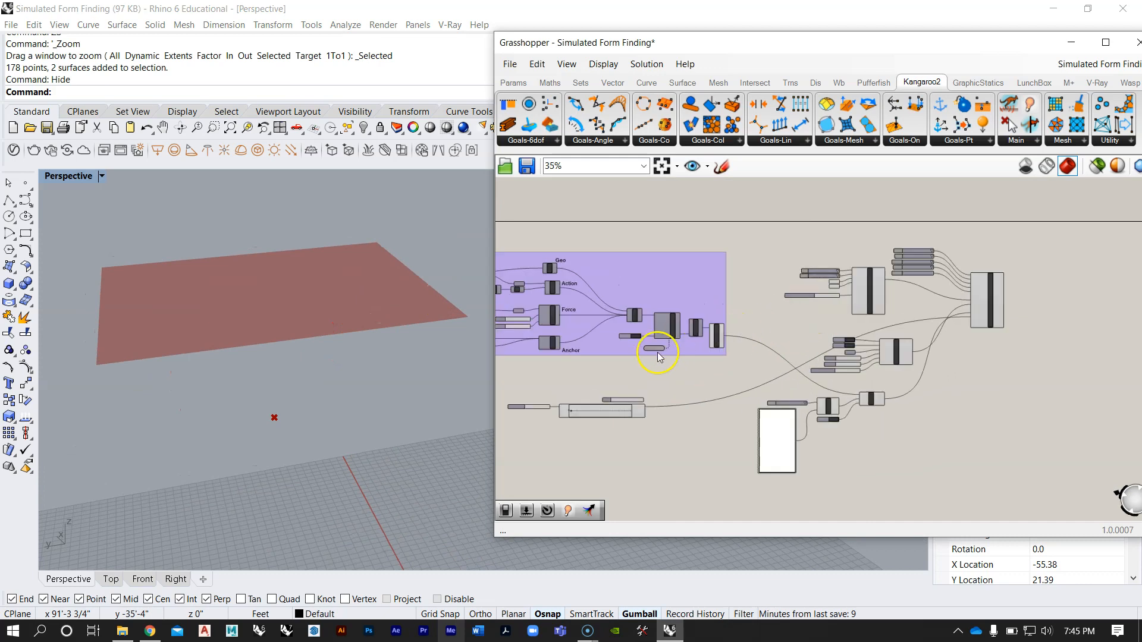
scroll(662, 355, "up", 6)
right_click_drag(622, 359, 679, 374)
right_click_drag(374, 364, 390, 330, "shift")
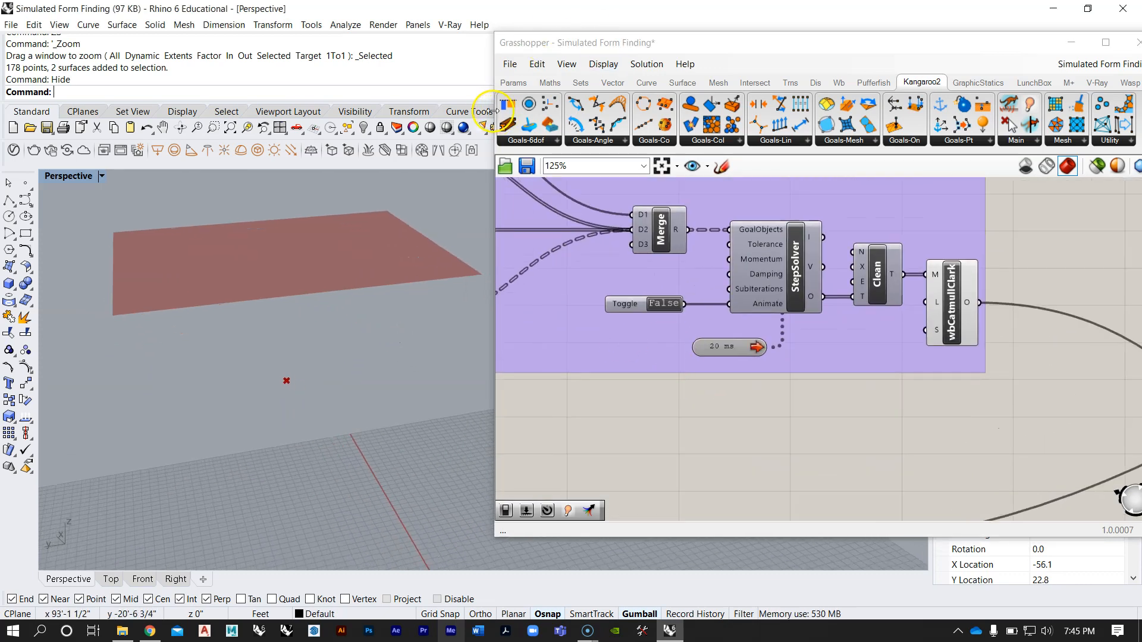
left_click_drag(495, 111, 578, 111)
Step: Run the upper definition's simulation by setting the StepSolver's Animate toggle to True
right_click_drag(339, 274, 353, 310)
scroll(378, 278, "down", 5)
scroll(349, 311, "up", 3)
double_click(741, 303)
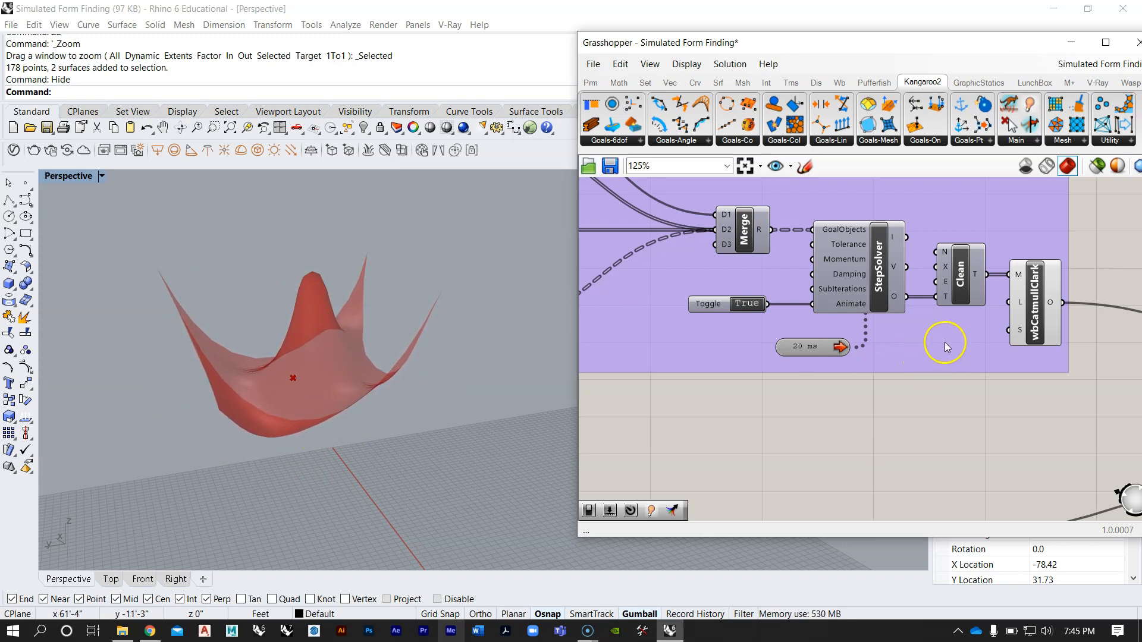
Step: Bake the wbCatmullClark output of the upper definition into Rhino as a mesh
right_click(1051, 304)
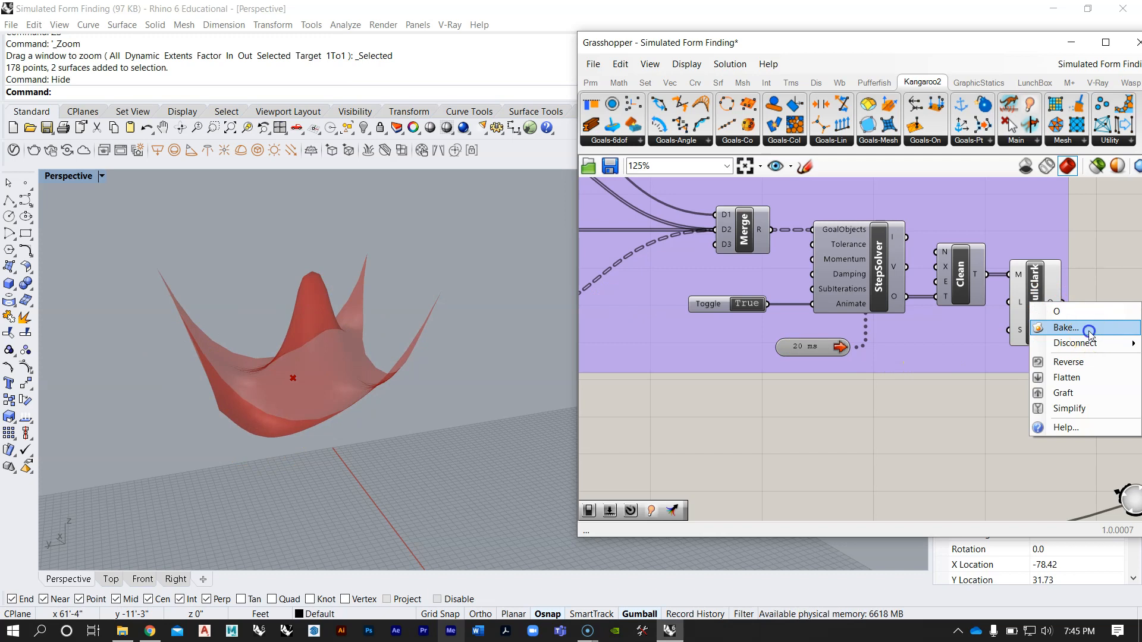
left_click(1089, 327)
left_click(1018, 468)
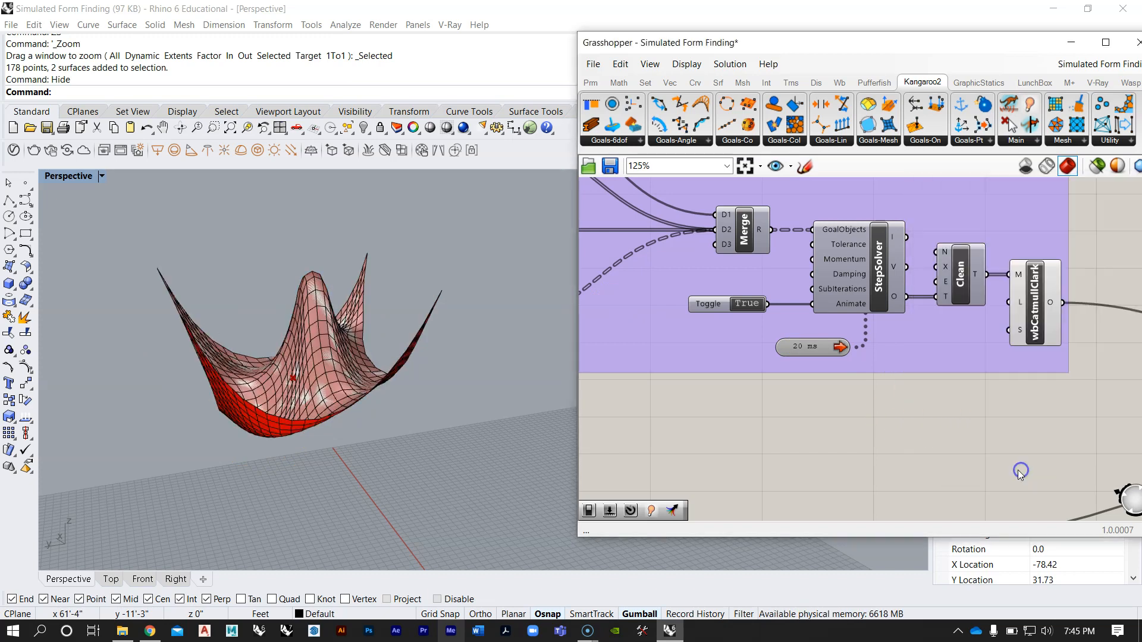
Step: Move the baked mesh sideways, clear of the red simulation preview
scroll(259, 359, "down", 4)
left_click(263, 359)
scroll(178, 364, "down", 4)
left_click_drag(179, 363, 339, 368)
left_click(375, 422)
scroll(382, 379, "up", 5)
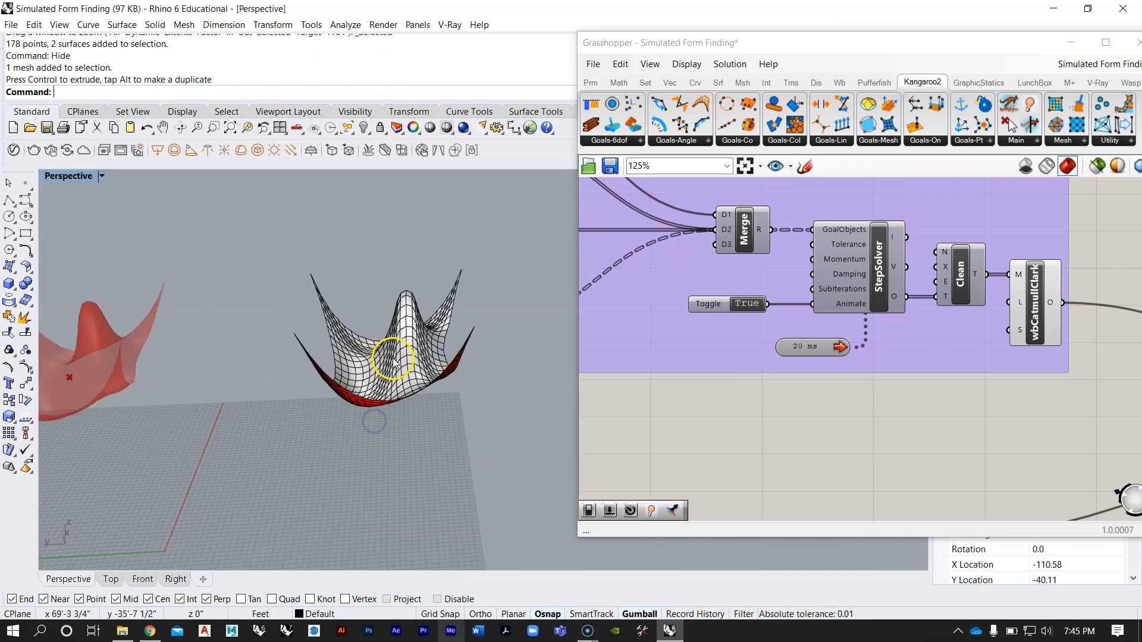
Step: Rotate the baked mesh upside down so its four corners point toward the ground plane
left_click(394, 359)
left_click_drag(415, 384, 349, 283)
left_click(332, 258)
right_click_drag(332, 259, 186, 360)
right_click_drag(399, 250, 412, 343)
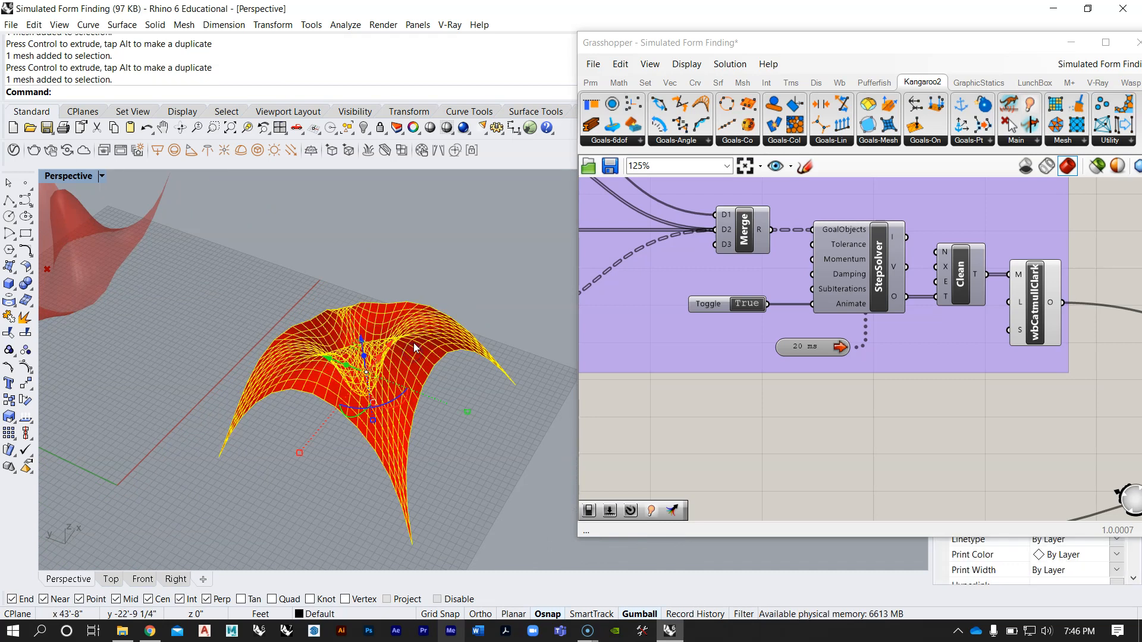
Step: Delete the flipped baked mesh and reframe the simulation preview
key("Delete")
right_click_drag(394, 358, 217, 307)
scroll(294, 290, "up", 5)
Step: Replay the upper definition's simulation from the flat surface and reset it with the Animate toggle at False
left_click(738, 305)
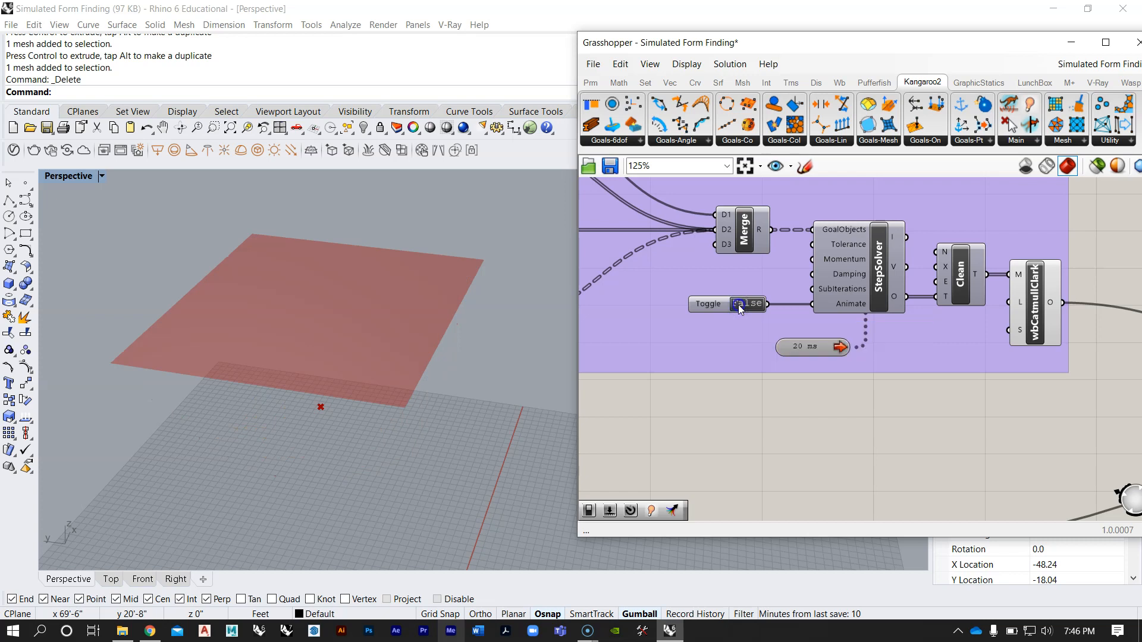
left_click(738, 305)
right_click_drag(377, 384, 370, 330)
left_click(750, 304)
Step: Run the lower definition's sphere-and-surface simulation by setting its StepSolver's Animate toggle to True
right_click_drag(279, 342, 316, 317)
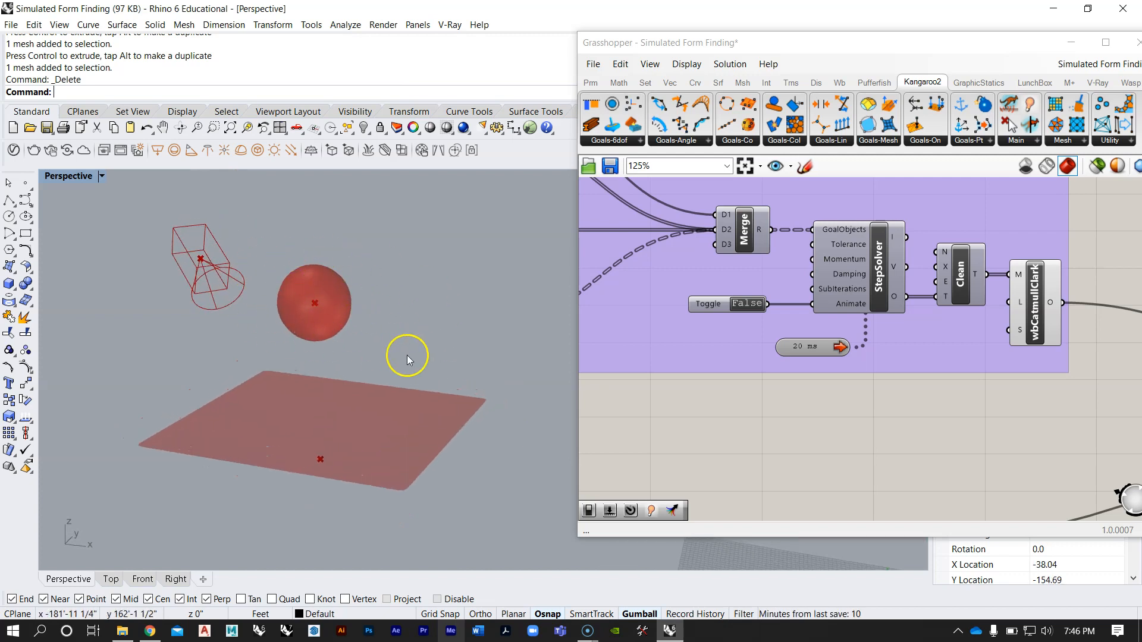
right_click_drag(401, 354, 372, 359)
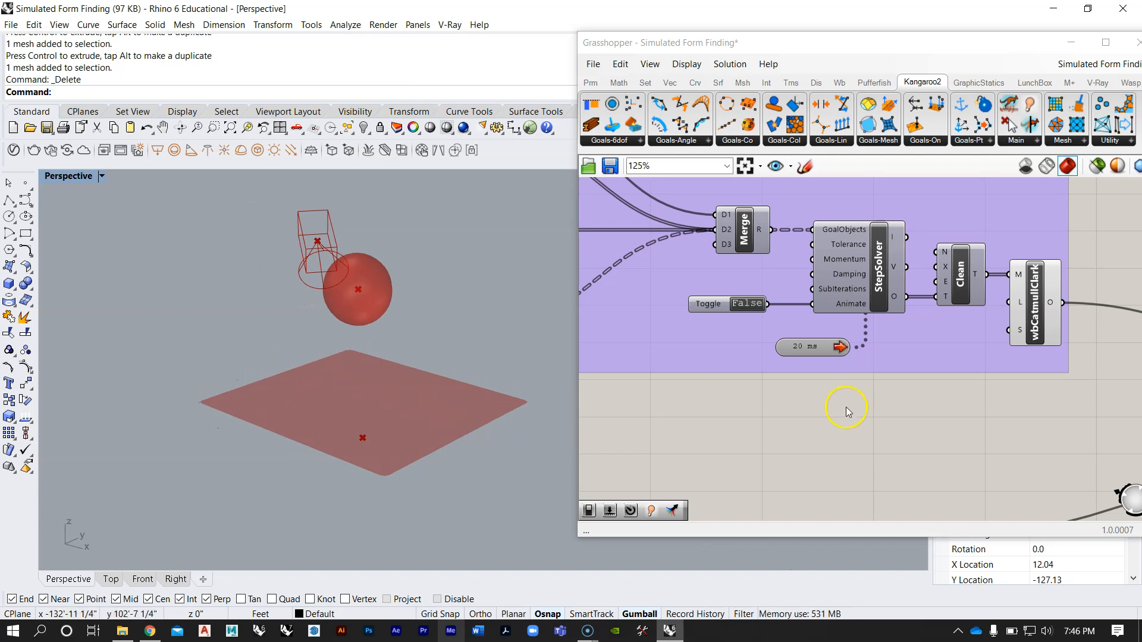
scroll(833, 404, "down", 10)
right_click_drag(387, 384, 400, 365)
right_click_drag(702, 378, 739, 256)
scroll(826, 327, "up", 10)
scroll(875, 334, "down", 1)
right_click_drag(875, 334, 836, 266)
scroll(836, 266, "down", 3)
right_click_drag(636, 292, 717, 334)
scroll(642, 253, "up", 4)
scroll(646, 250, "up", 4)
right_click_drag(646, 250, 721, 294)
left_click(768, 323)
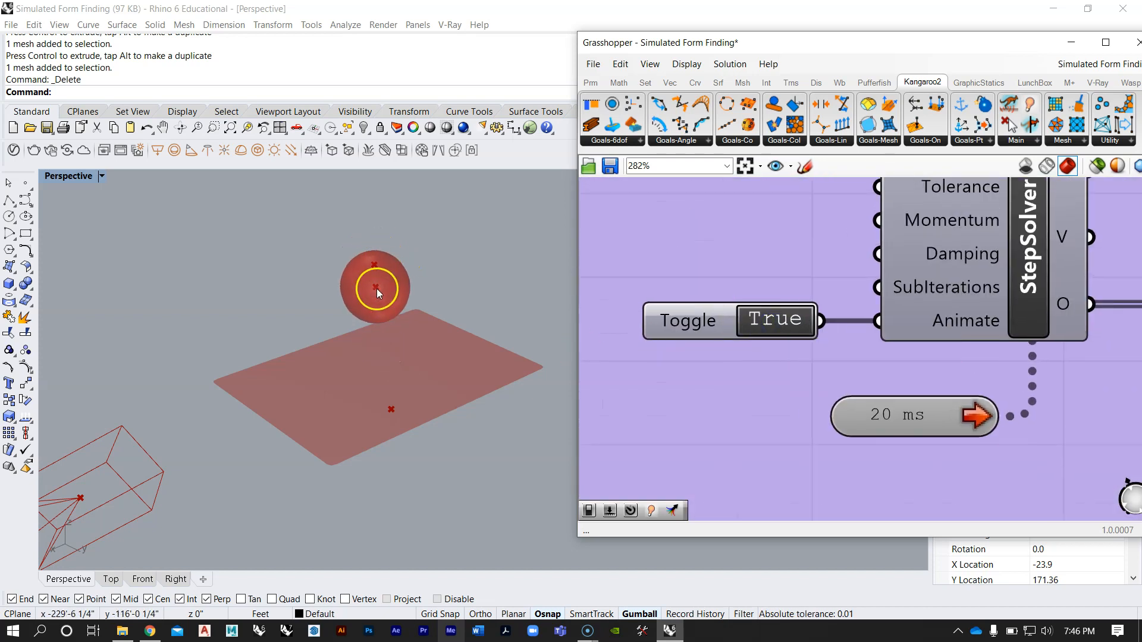
left_click_drag(384, 365, 394, 429)
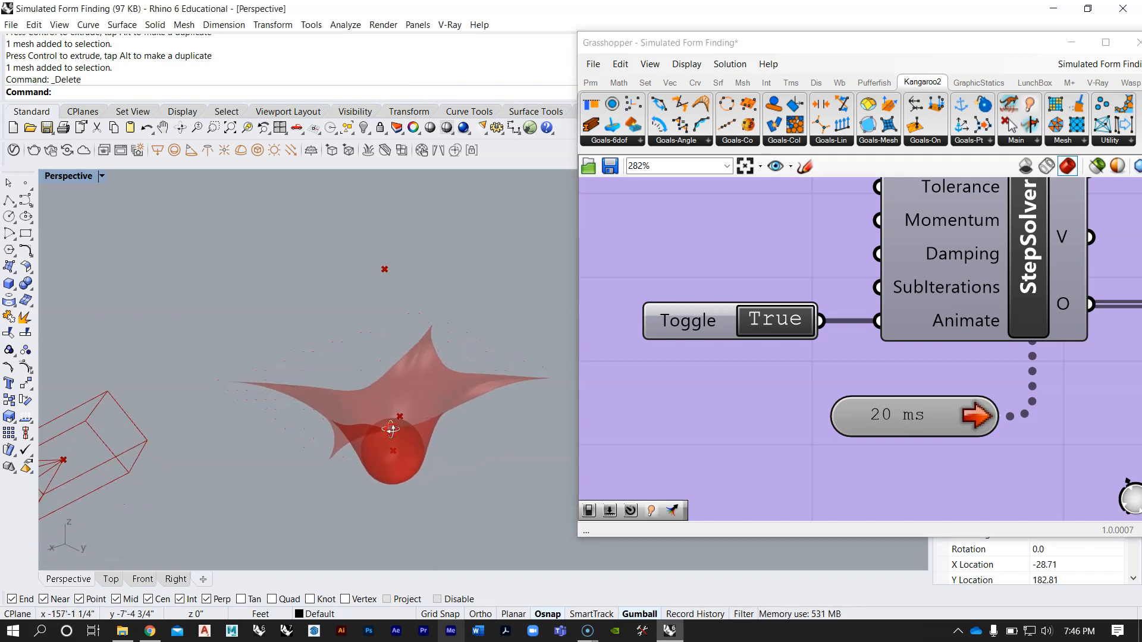
right_click_drag(392, 438, 416, 455)
Step: Bake the lower definition's Mesh parameter after the Dispatch component, using the default bake attributes
scroll(335, 356, "down", 4)
scroll(719, 390, "down", 8)
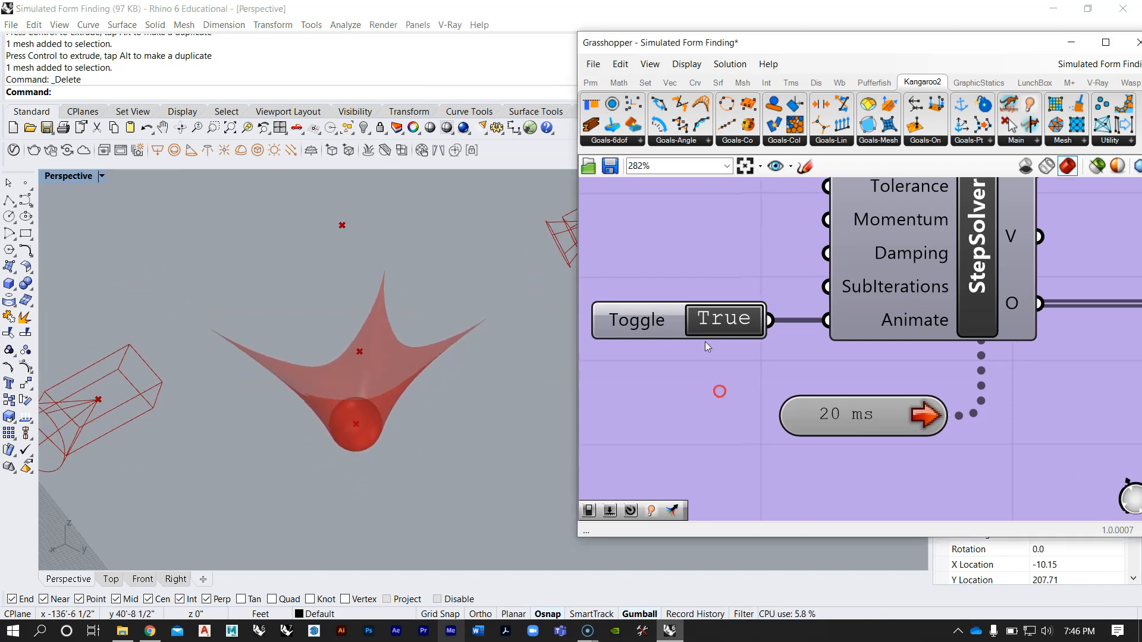
right_click_drag(560, 396, 439, 367)
right_click_drag(954, 358, 889, 343)
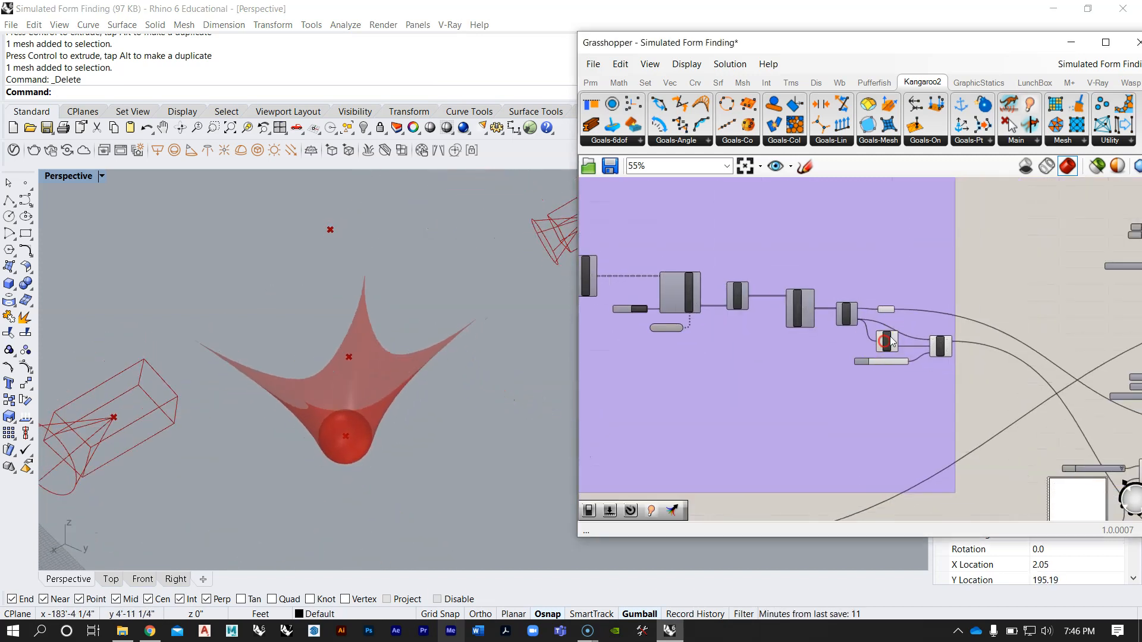
scroll(936, 345, "up", 8)
scroll(765, 350, "down", 5)
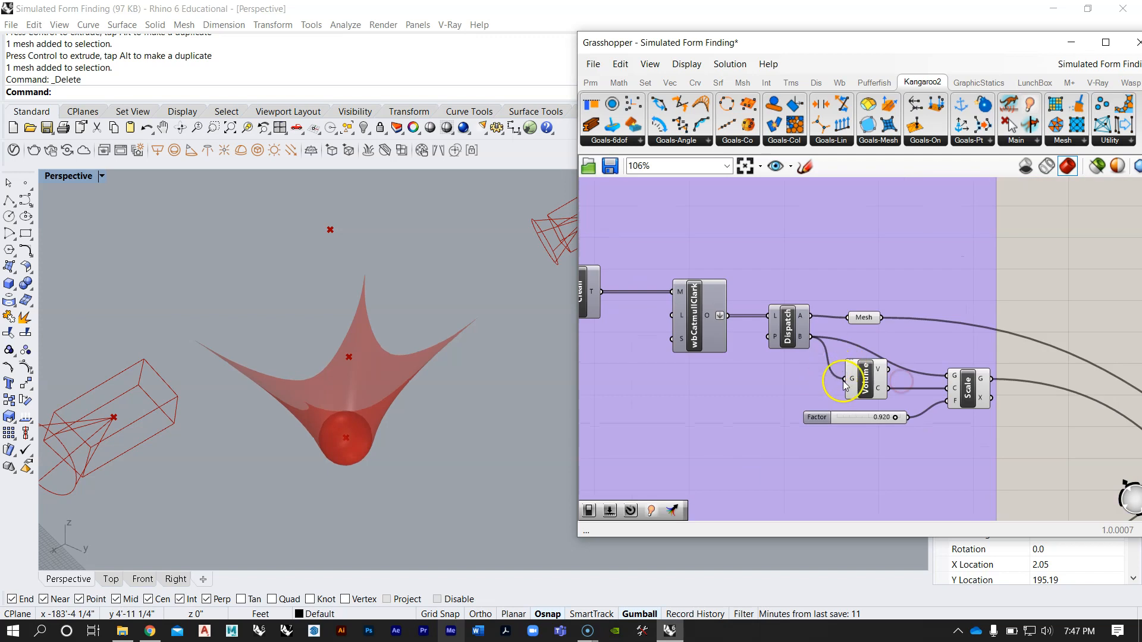
scroll(842, 382, "up", 3)
right_click(863, 297)
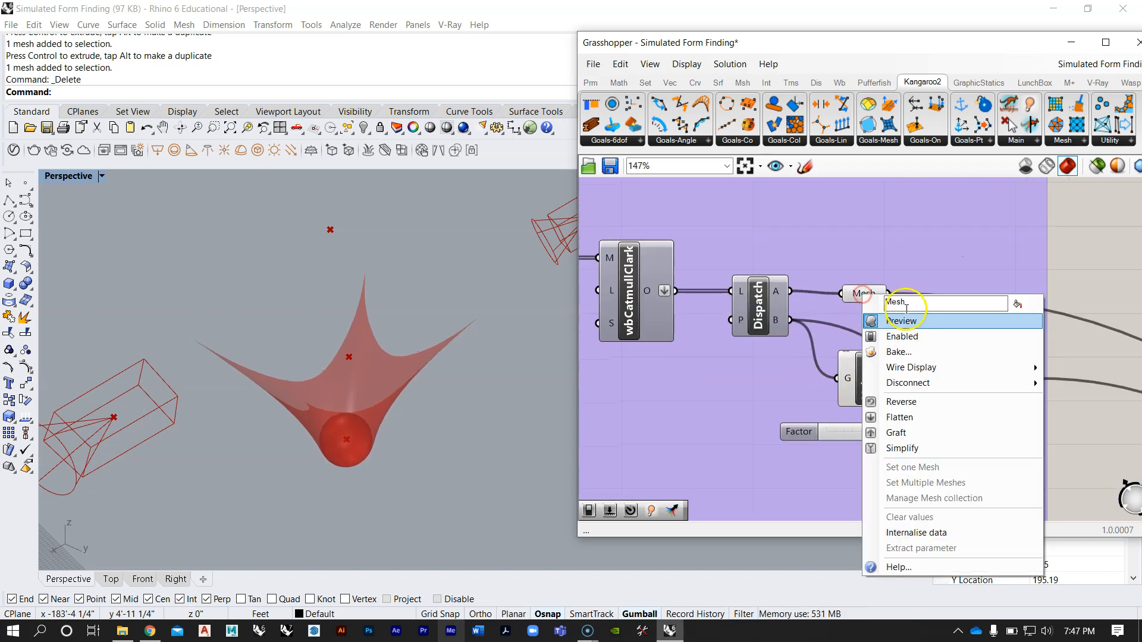
left_click(926, 355)
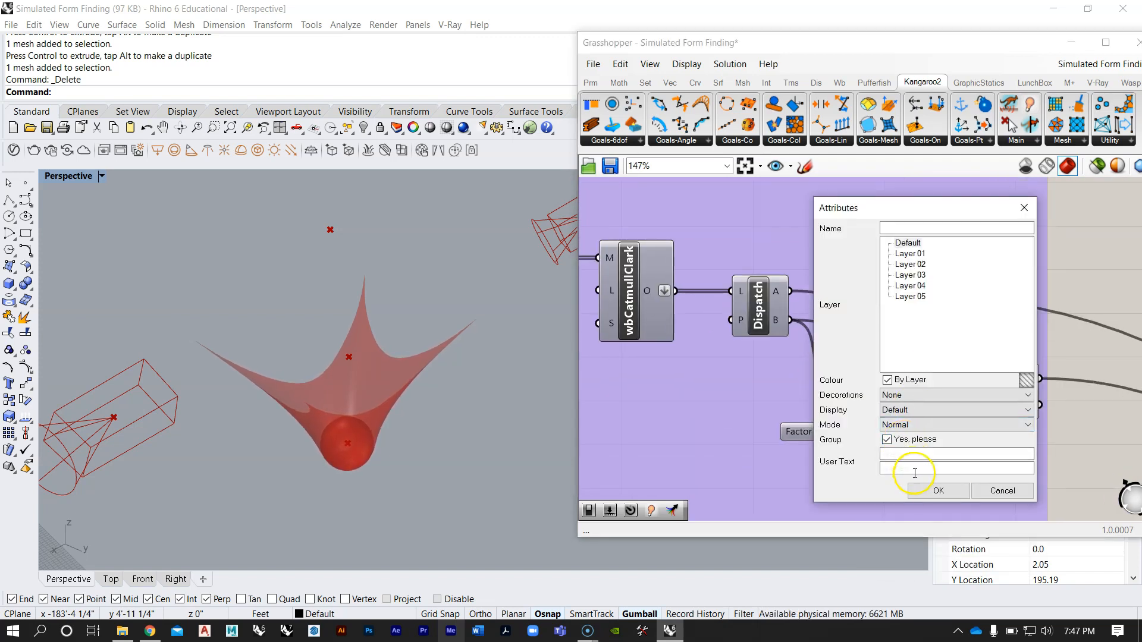
left_click(931, 489)
Step: Move the baked mesh beside the simulation preview and rotate it upside down to stand as a peaked tent form
right_click_drag(429, 348, 382, 365)
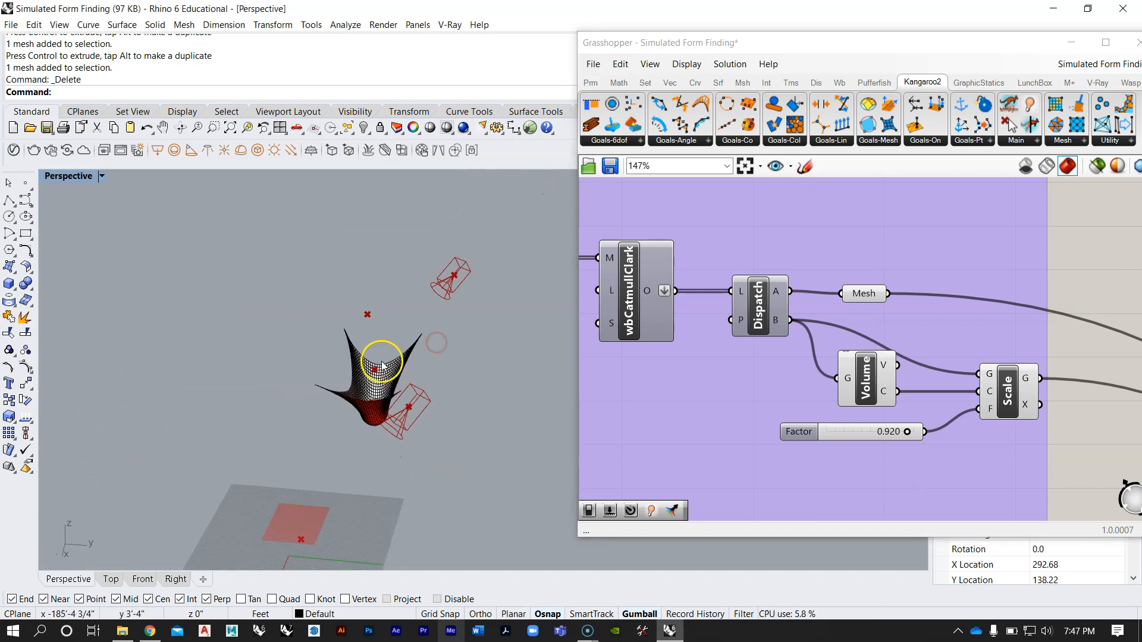
left_click(383, 365)
left_click_drag(267, 373, 184, 365)
scroll(214, 383, "up", 7)
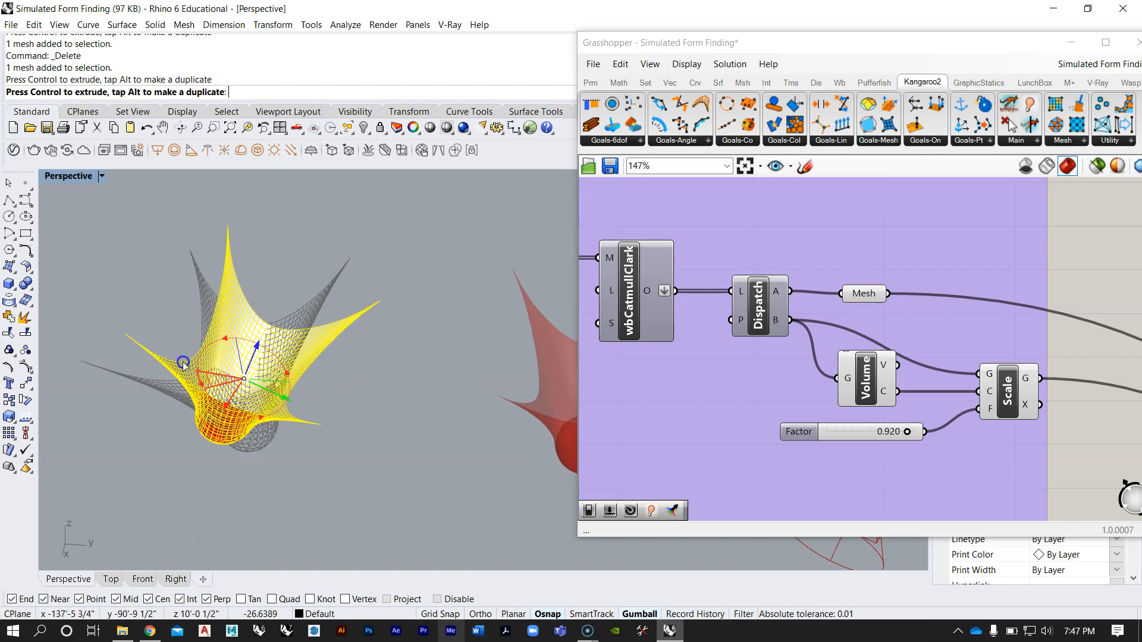
right_click_drag(379, 337, 197, 425)
scroll(327, 346, "down", 11)
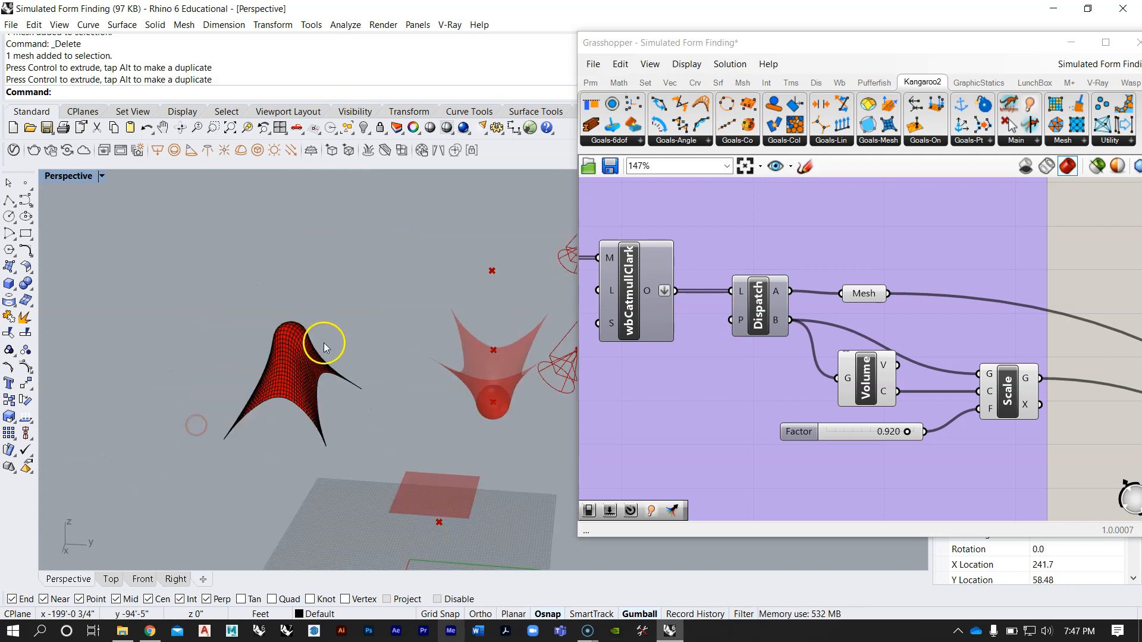
right_click_drag(433, 369, 369, 400)
scroll(353, 360, "up", 4)
right_click_drag(353, 360, 304, 416)
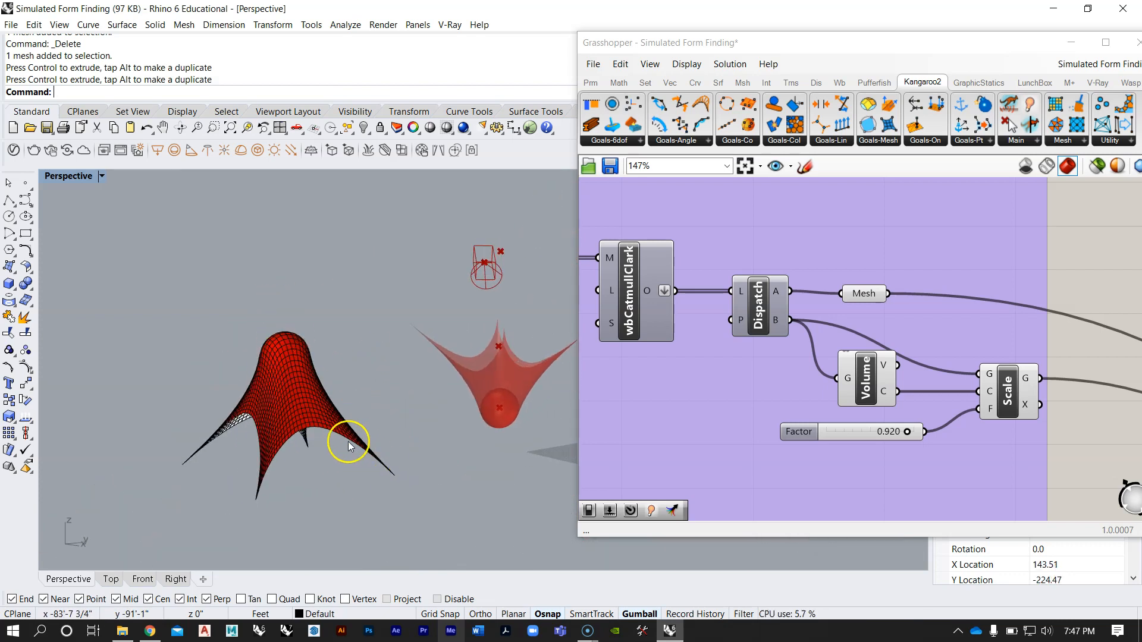
right_click_drag(211, 432, 368, 307)
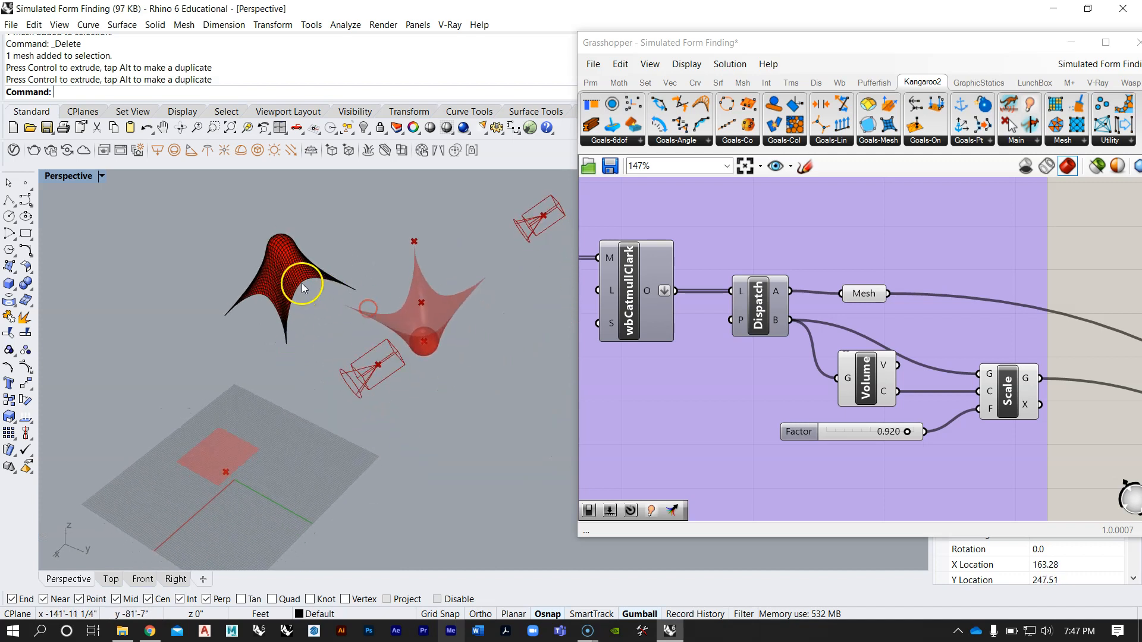
Step: Reset the lower definition's simulation by setting its Animate toggle to False and delete the baked tent mesh
right_click_drag(813, 419, 821, 409)
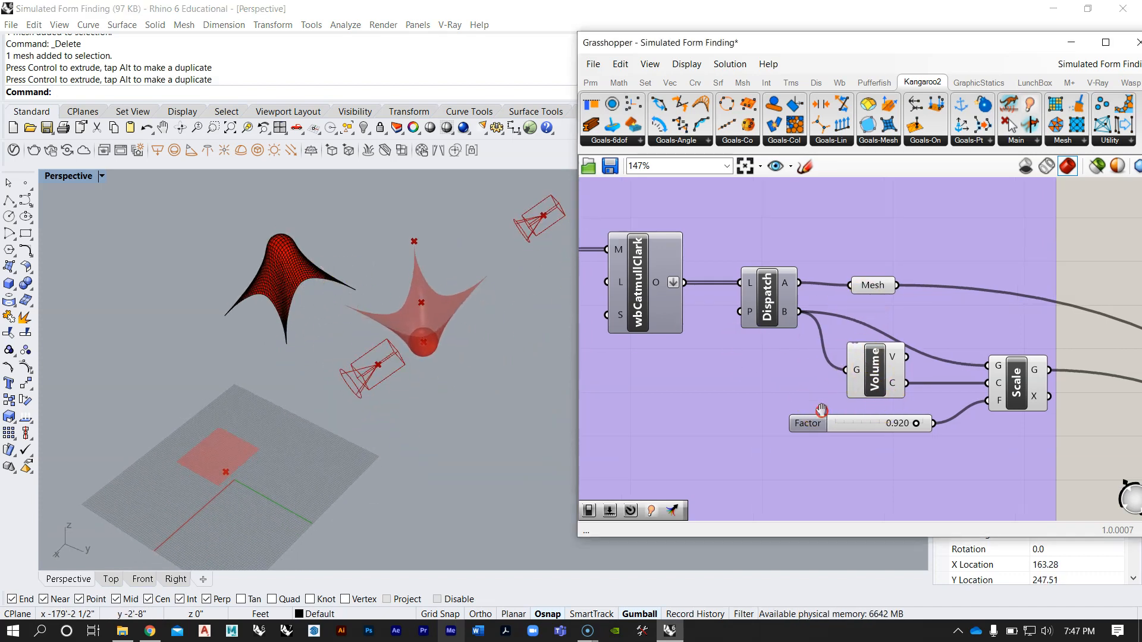
right_click_drag(982, 392, 930, 372)
scroll(917, 355, "down", 2)
right_click_drag(786, 325, 958, 333)
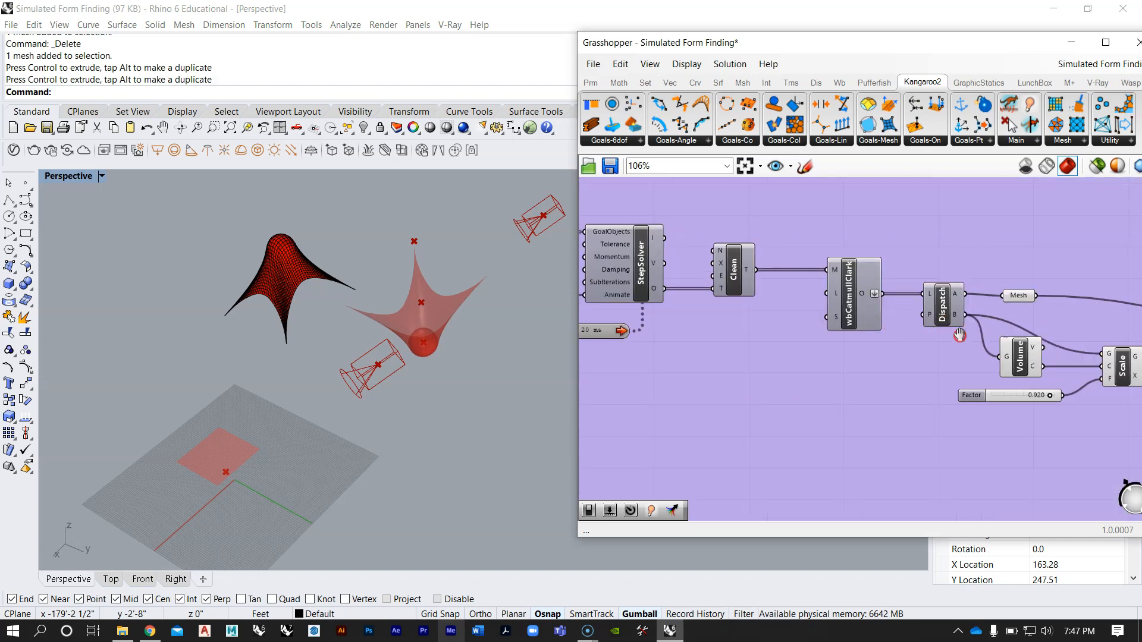
right_click_drag(664, 326, 885, 340)
left_click(763, 314)
right_click_drag(297, 328, 375, 346)
left_click(275, 304)
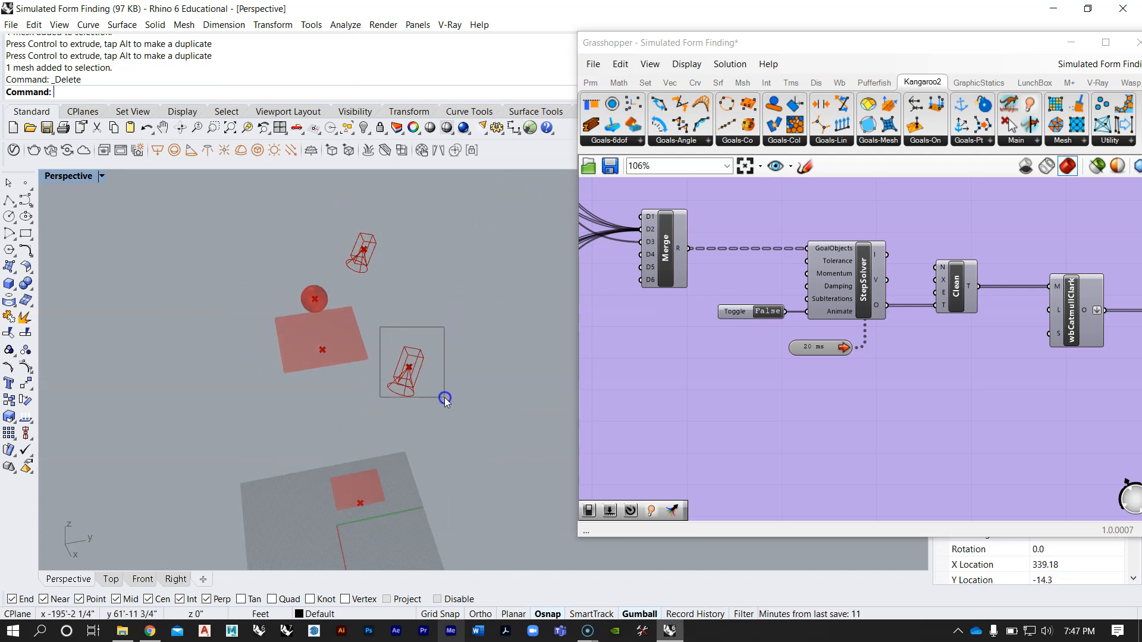
Step: Review the lower definition's downstream components and the overall layout of both definitions on the canvas
left_click(894, 341)
scroll(841, 352, "down", 6)
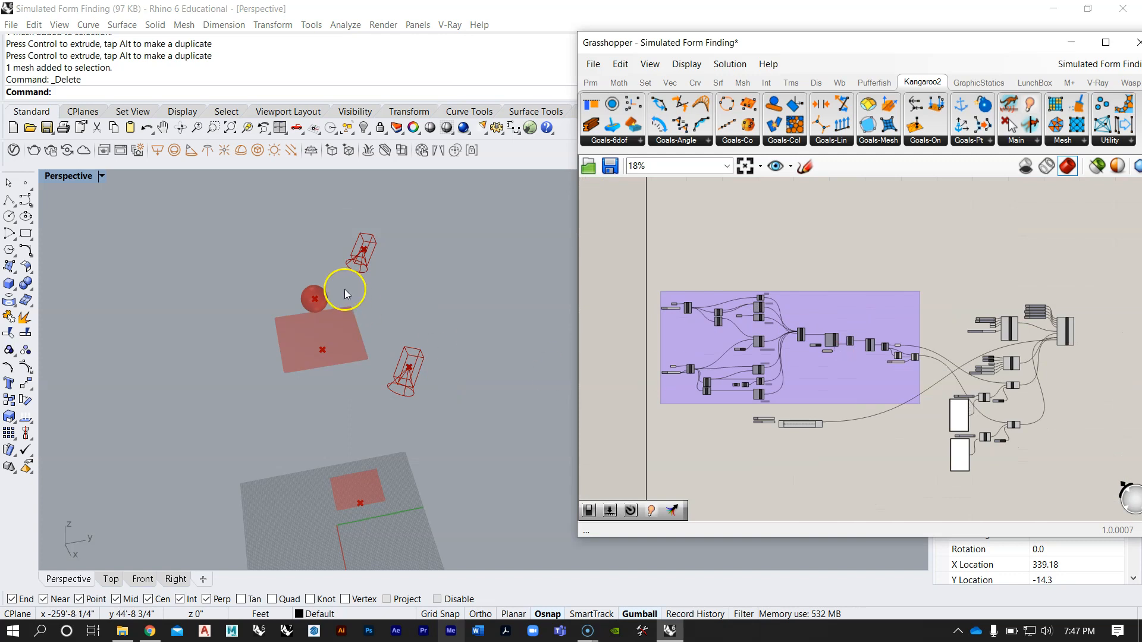
right_click_drag(923, 289, 839, 225)
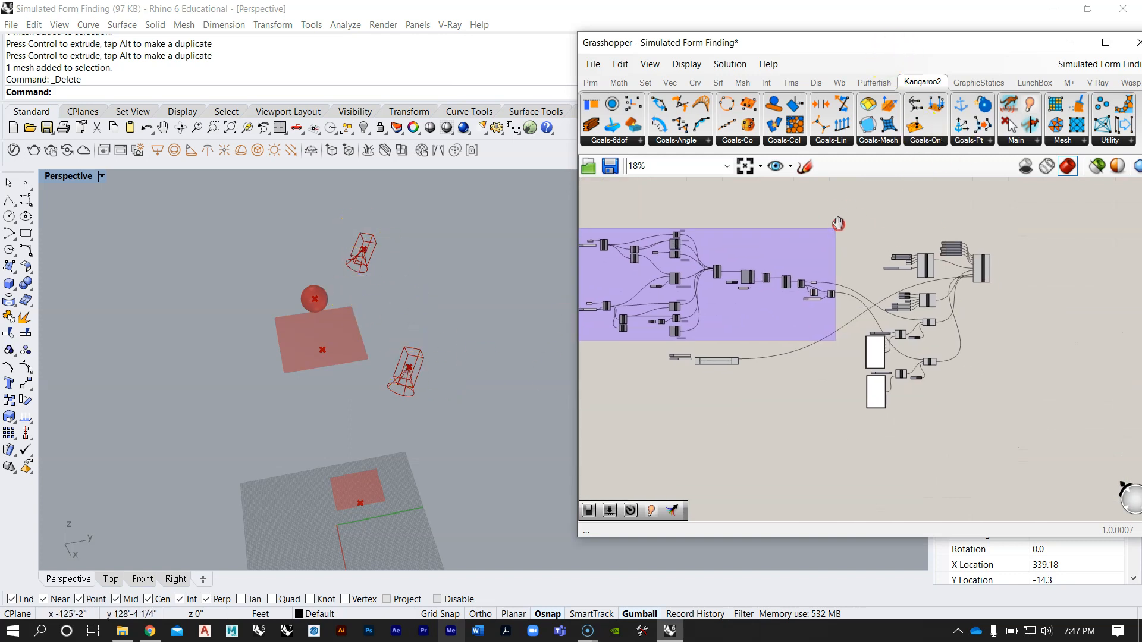
scroll(837, 225, "down", 3)
scroll(872, 283, "up", 1)
right_click_drag(868, 276, 810, 400)
scroll(815, 250, "down", 3)
scroll(777, 342, "up", 1)
right_click_drag(751, 302, 763, 304)
scroll(764, 307, "up", 1)
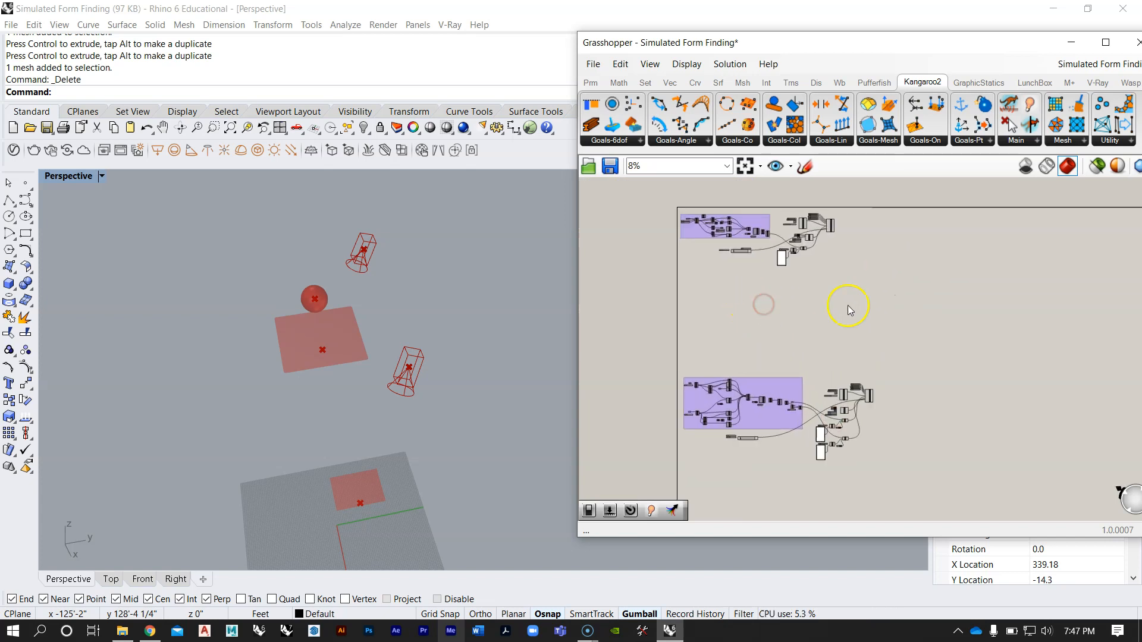
Step: Reposition and widen the Grasshopper window and display the V-Ray component set
left_click_drag(970, 53, 789, 58)
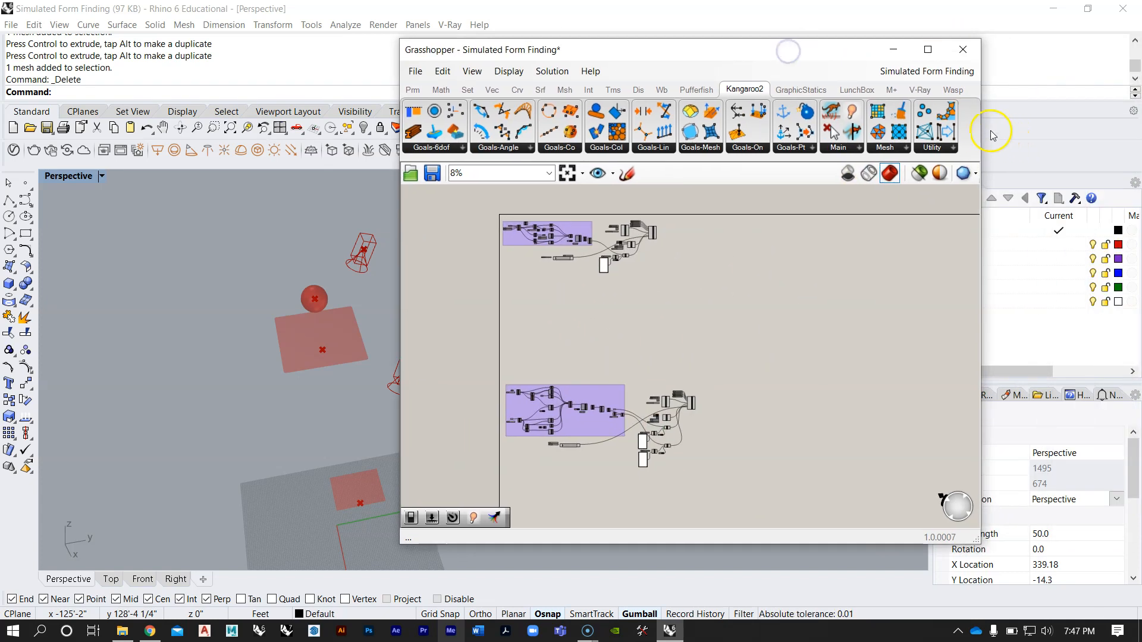
left_click_drag(985, 127, 1085, 129)
left_click(1023, 90)
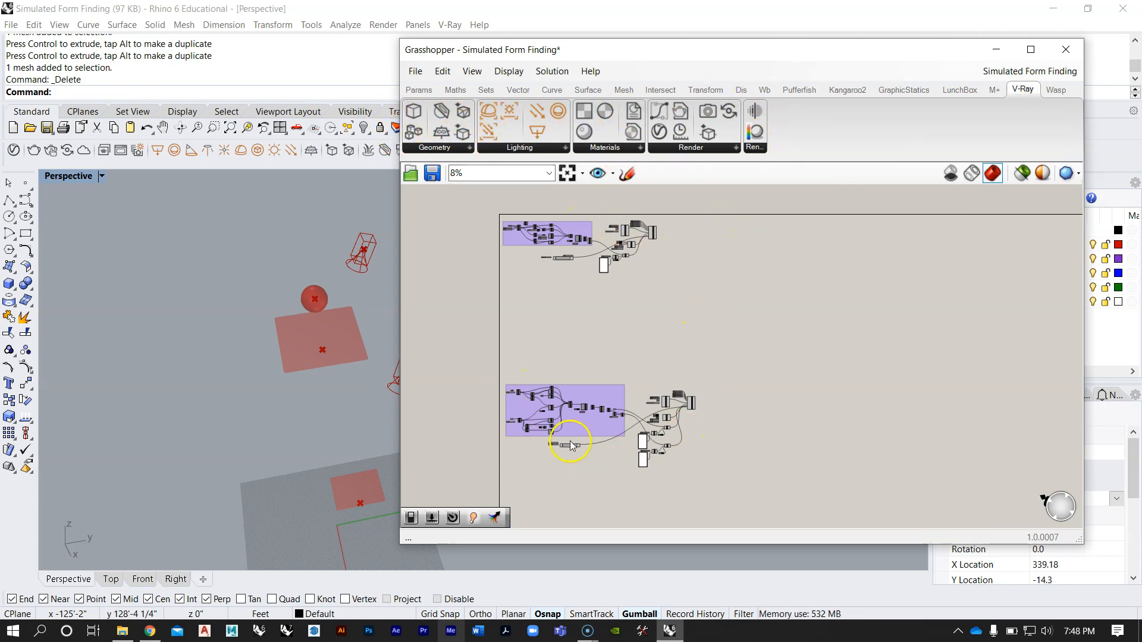
Step: Examine the upper definition's grouped Geo, Action, Force and Anchor components and the sliders feeding them
scroll(570, 442, "up", 3)
right_click_drag(584, 326, 660, 434)
scroll(617, 250, "up", 1)
right_click_drag(610, 209, 693, 313)
scroll(611, 341, "up", 4)
scroll(644, 326, "up", 2)
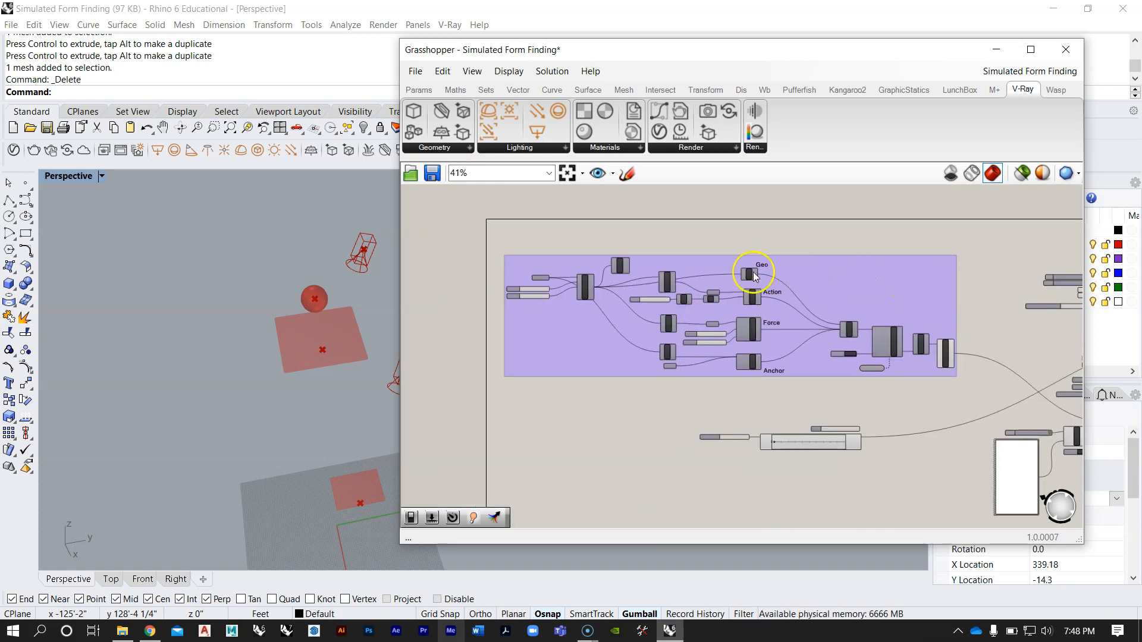
right_click_drag(910, 283, 706, 261)
scroll(627, 256, "down", 4)
scroll(737, 261, "up", 2)
Step: Highlight the upper definition's downstream V-Ray and timeline components outside the purple group, and clear the selection
left_click_drag(940, 413, 739, 213)
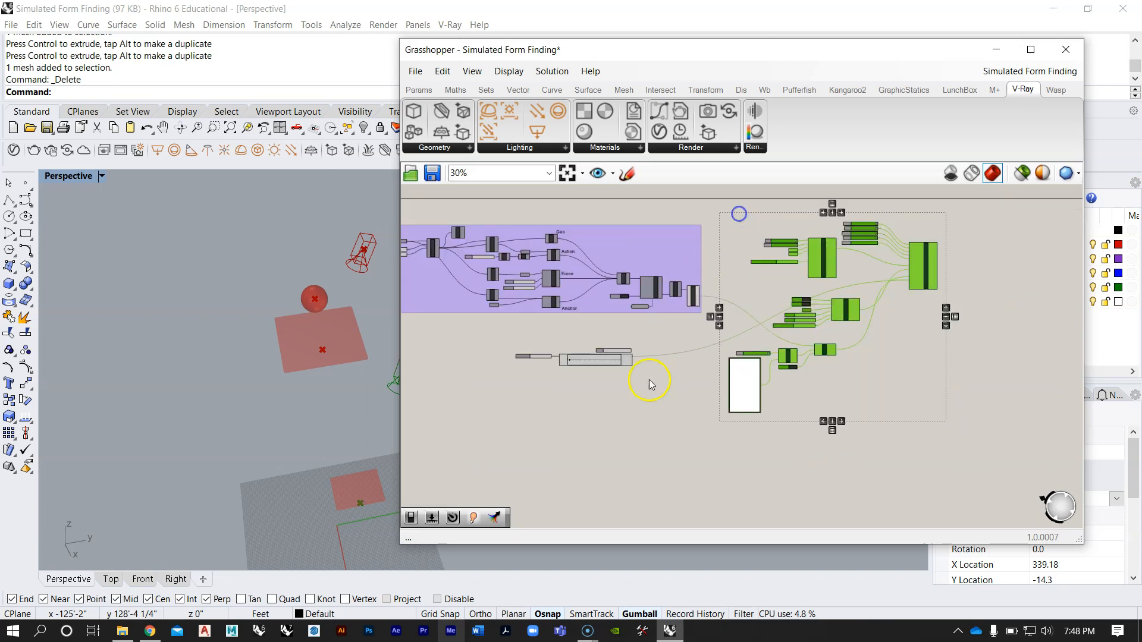
left_click_drag(510, 336, 506, 333, "shift")
scroll(782, 333, "up", 2)
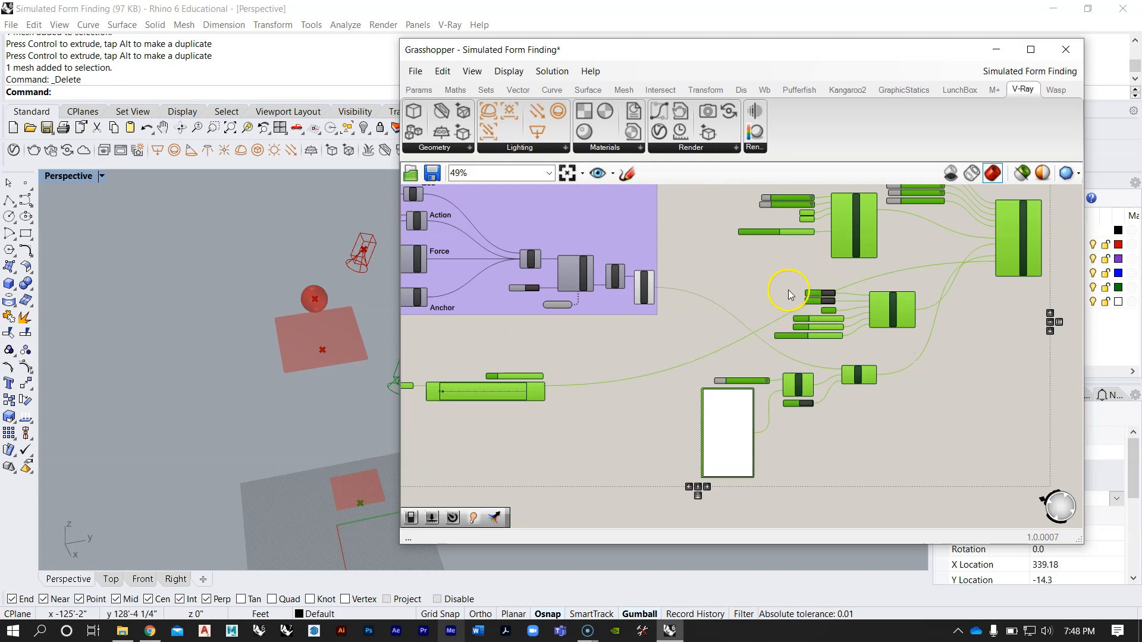
scroll(789, 295, "down", 2)
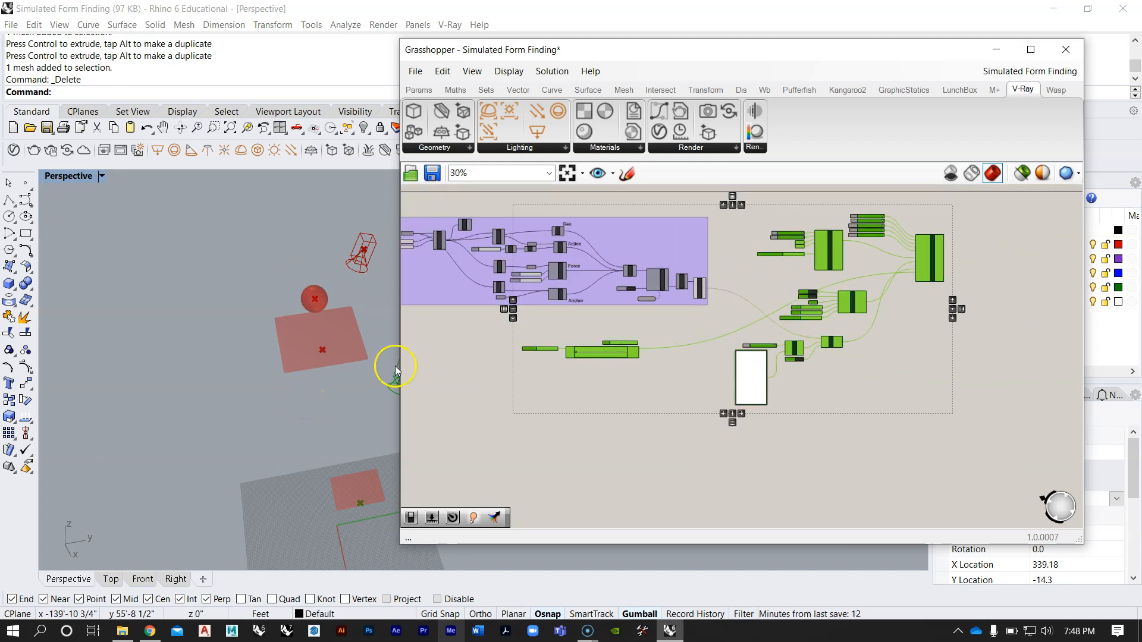
right_click_drag(611, 343, 632, 340)
left_click(668, 441)
Step: Examine the lower definition's purple form-finding group with its Collision, Force and Anchor components and its overall layout
scroll(668, 441, "down", 3)
right_click_drag(764, 361, 752, 232)
scroll(725, 298, "up", 3)
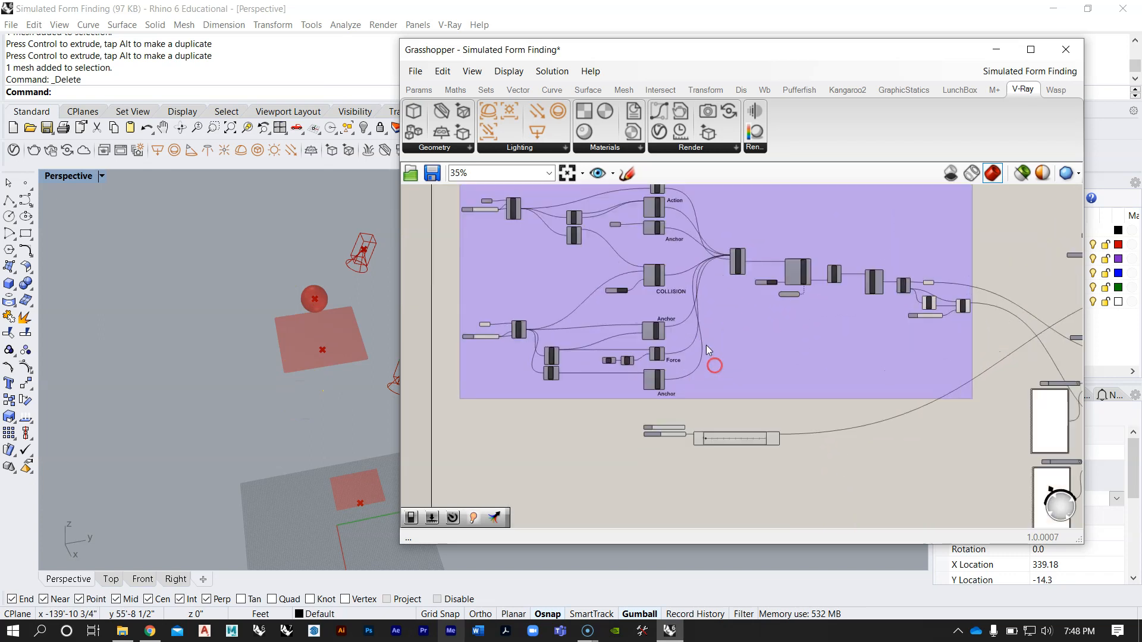
right_click_drag(716, 339, 720, 365)
scroll(720, 365, "up", 1)
right_click_drag(679, 320, 675, 381)
scroll(675, 381, "down", 5)
right_click_drag(676, 392, 676, 419)
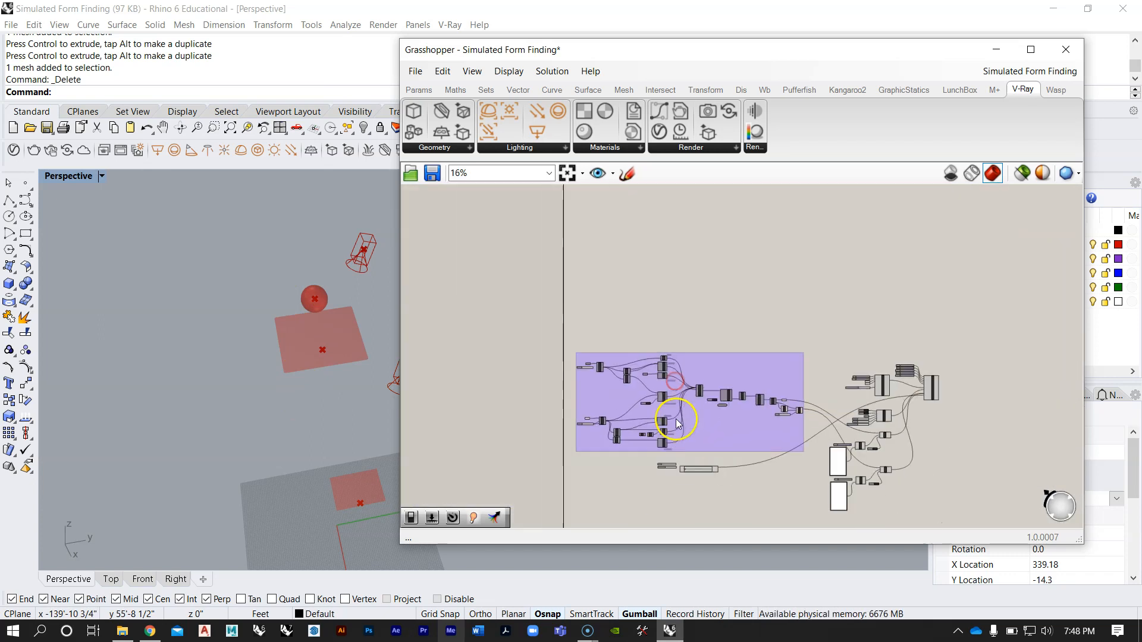
Step: Review the upper definition from its input sliders through to the downstream V-Ray render components
scroll(684, 473, "down", 4)
scroll(655, 262, "up", 6)
right_click_drag(665, 270, 667, 326)
scroll(625, 308, "up", 3)
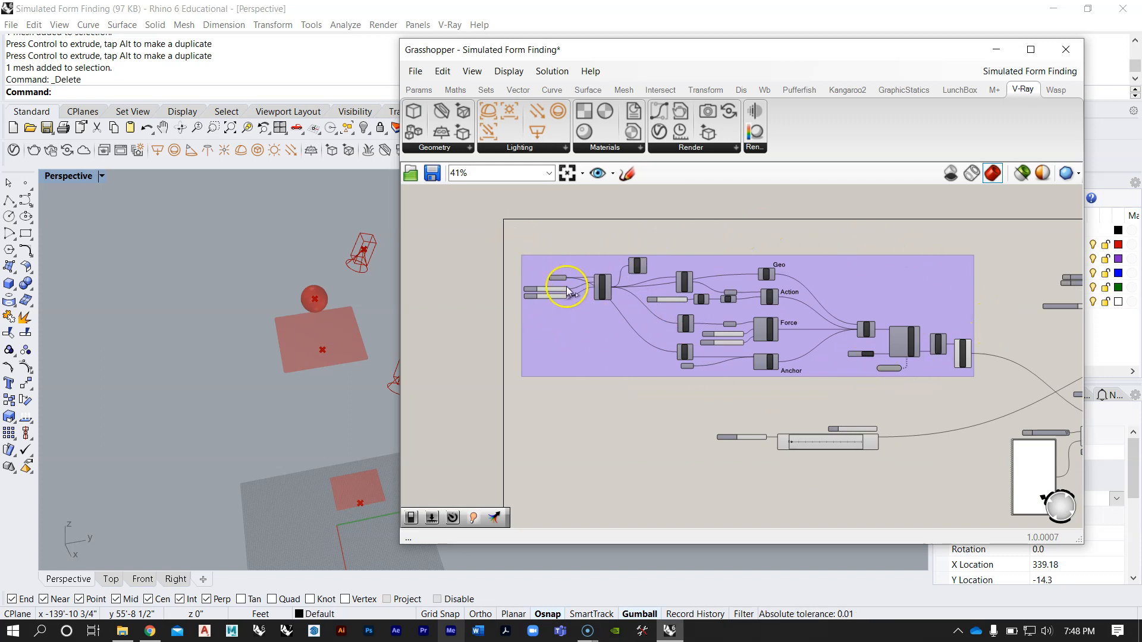
scroll(953, 384, "down", 2)
right_click_drag(957, 387, 698, 345)
scroll(948, 285, "up", 2)
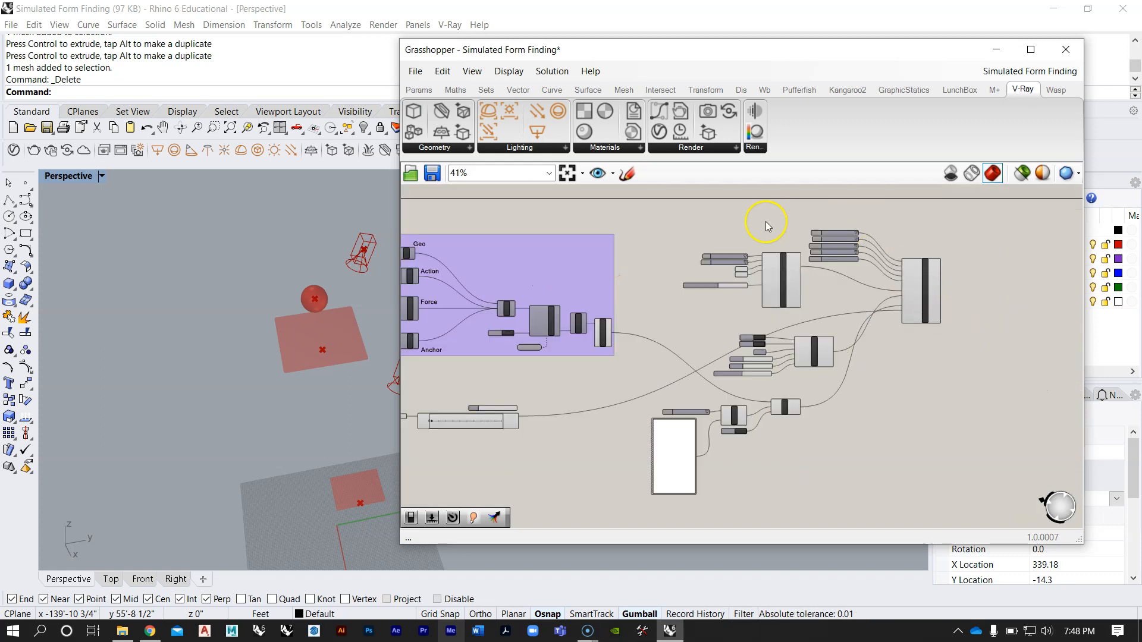
right_click_drag(825, 412, 822, 516)
right_click_drag(840, 455, 828, 326)
scroll(838, 241, "up", 3)
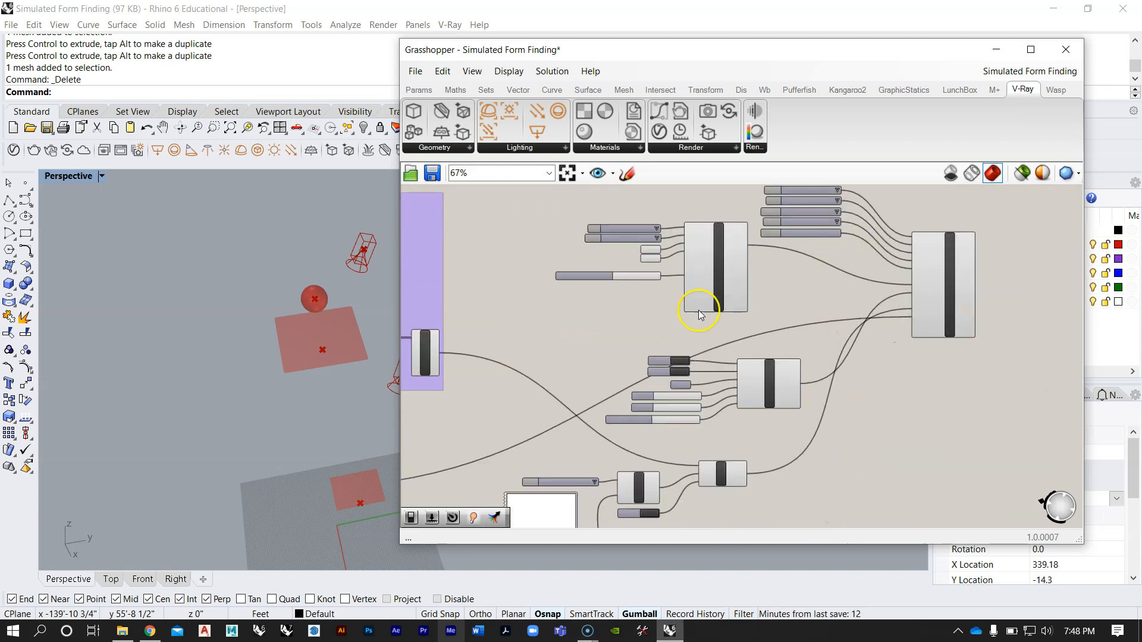
scroll(843, 309, "down", 8)
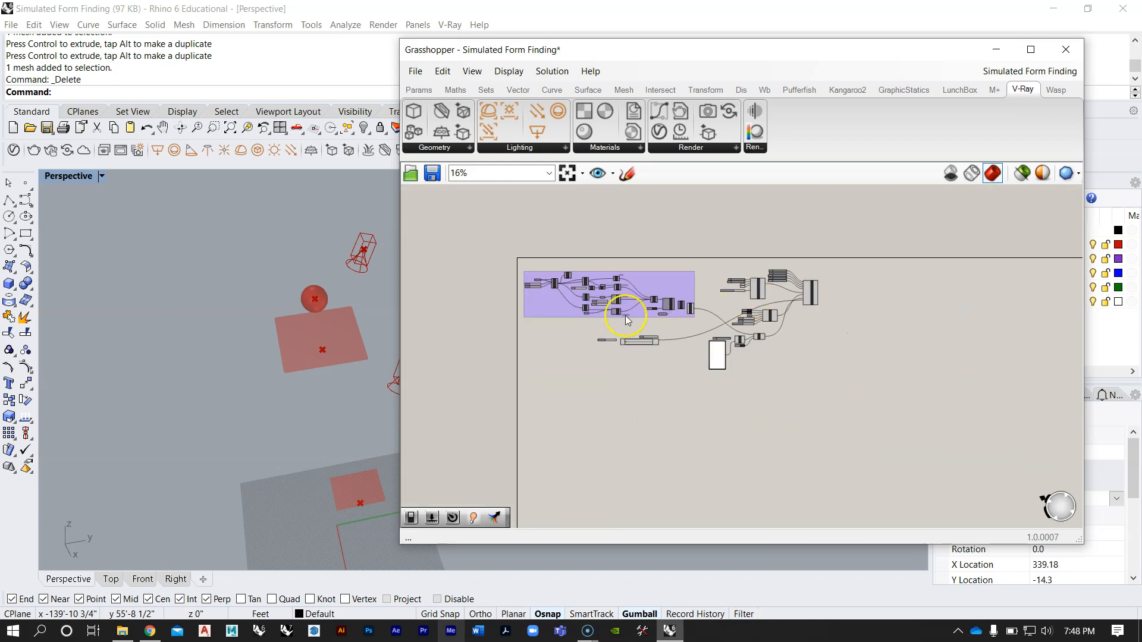
scroll(706, 298, "up", 3)
right_click_drag(757, 327, 751, 287)
right_click_drag(794, 343, 803, 296)
Step: Move the Grasshopper window aside and orbit the Perspective view so the surfaces and simulation preview can be seen
left_click_drag(469, 41, 641, 42)
right_click_drag(541, 333, 432, 366)
right_click_drag(247, 244, 289, 280, "shift")
Step: Disable the StepSolver component in the lower definition
right_click_drag(779, 359, 751, 331)
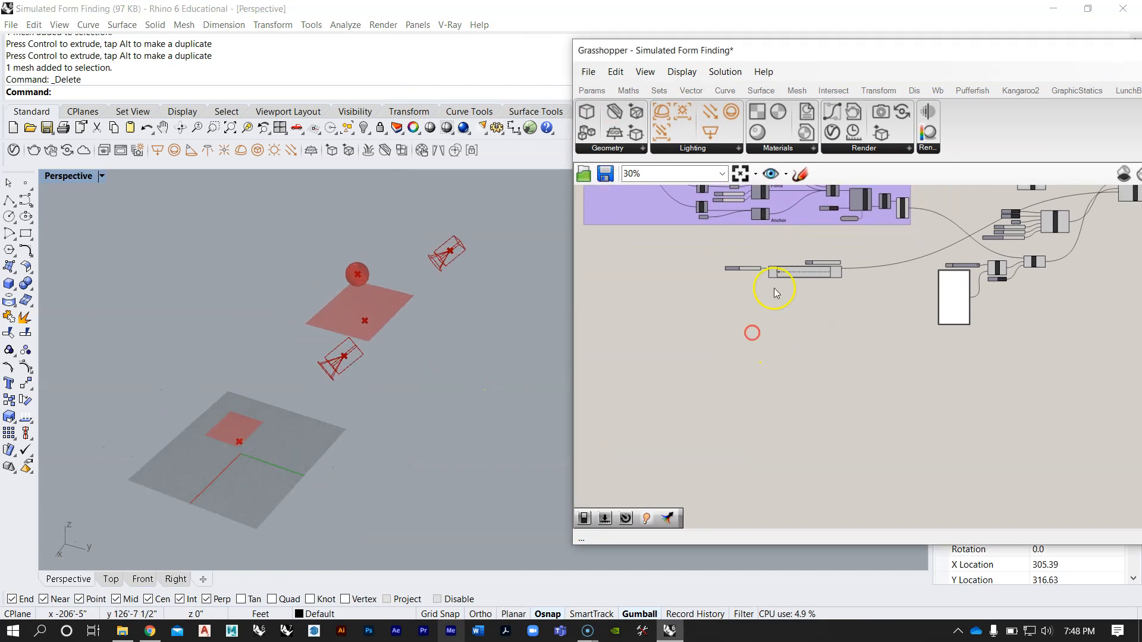
scroll(780, 312, "down", 8)
scroll(838, 429, "up", 4)
scroll(632, 370, "up", 10)
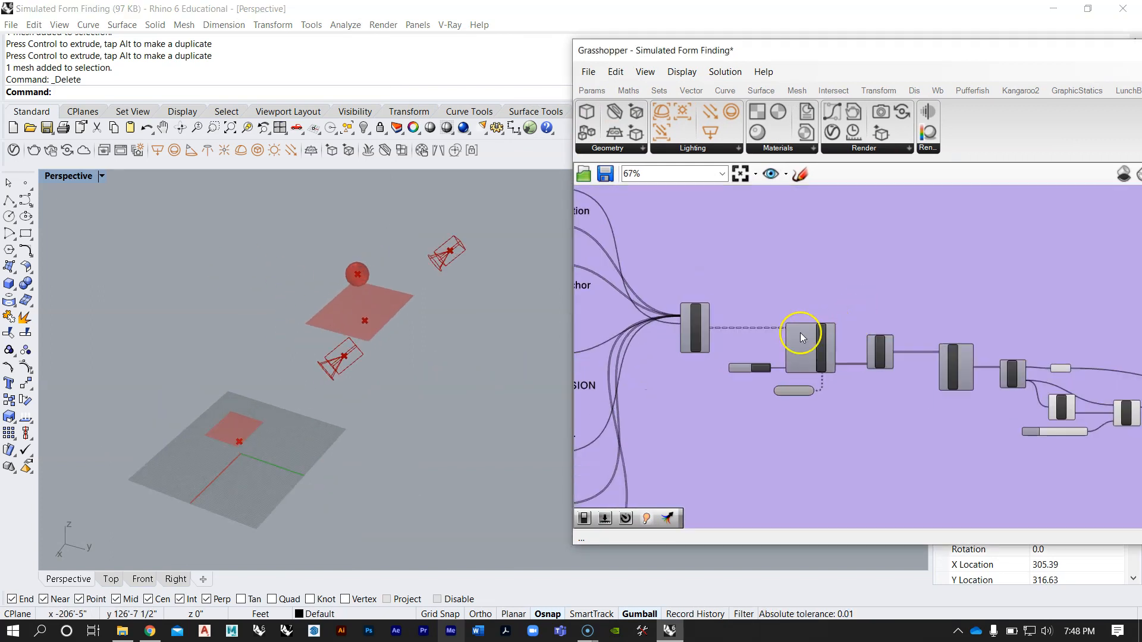
right_click(839, 349)
left_click(875, 384)
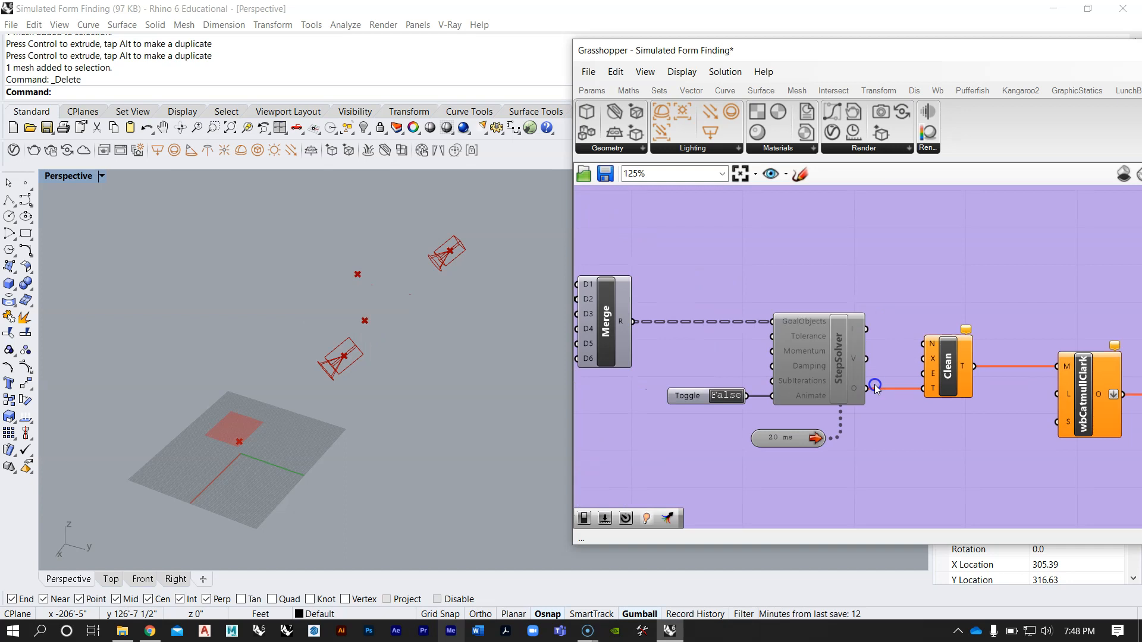
Step: Disable the StepSolver component in the upper definition and adjust the Perspective view of the flat surface
scroll(794, 296, "down", 10)
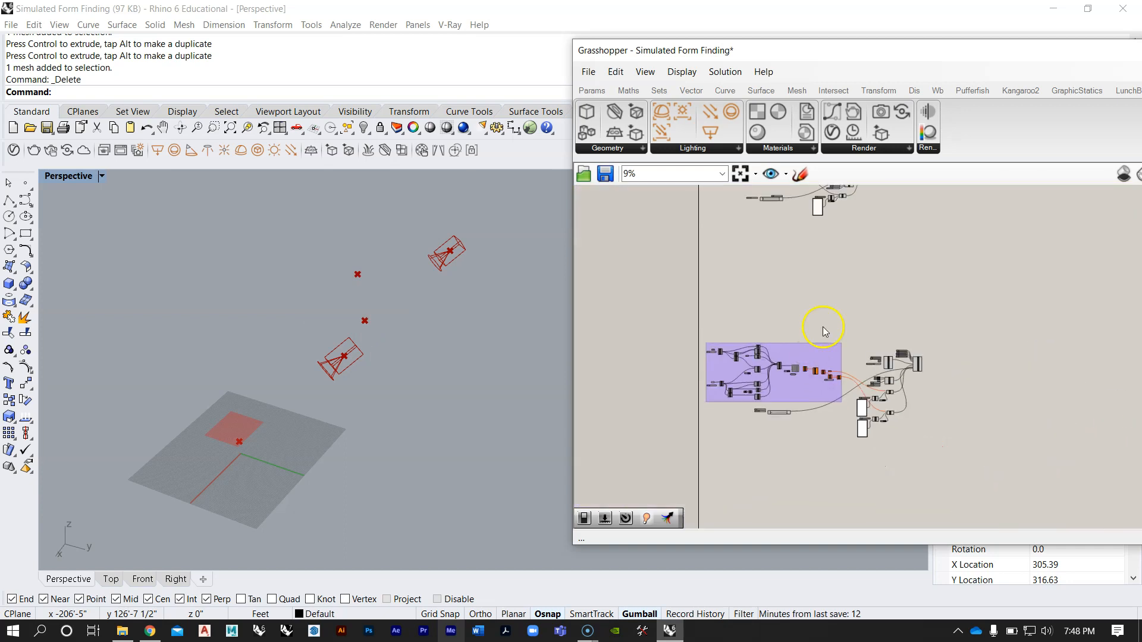
right_click_drag(823, 331, 832, 426)
scroll(832, 426, "up", 10)
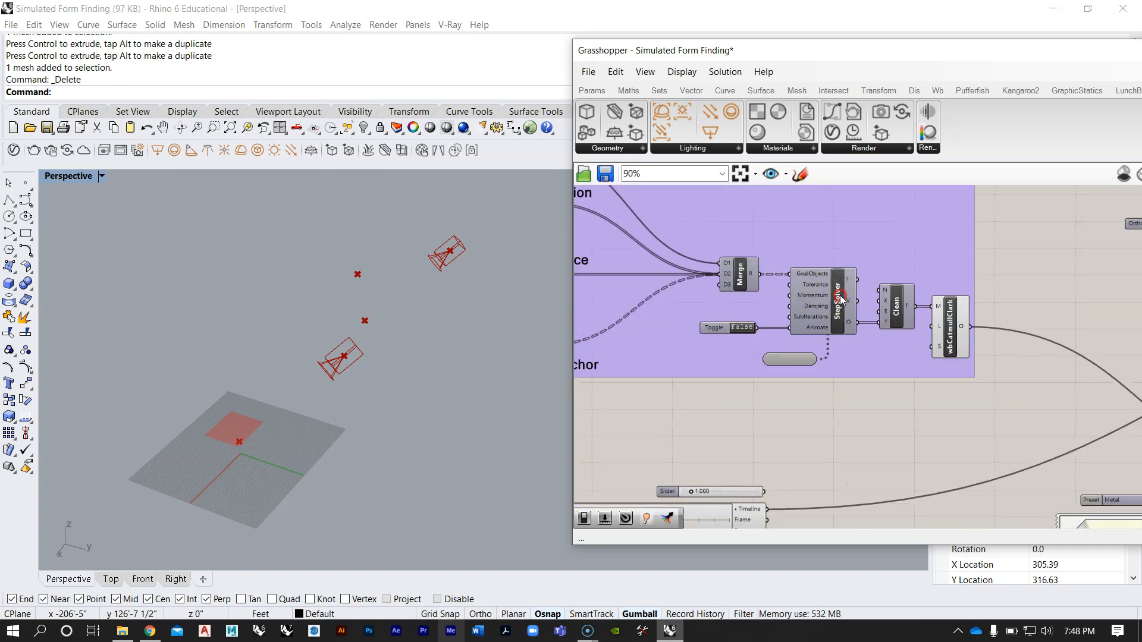
right_click(841, 299)
left_click(874, 340)
right_click_drag(832, 330, 898, 328)
right_click_drag(426, 341, 327, 353)
Step: Examine the upper definition's surface input and the Mesh UV component with its U Count and V Count sliders
scroll(797, 328, "up", 3)
scroll(844, 322, "down", 8)
scroll(845, 321, "down", 3)
right_click_drag(786, 363, 840, 332)
scroll(831, 255, "up", 4)
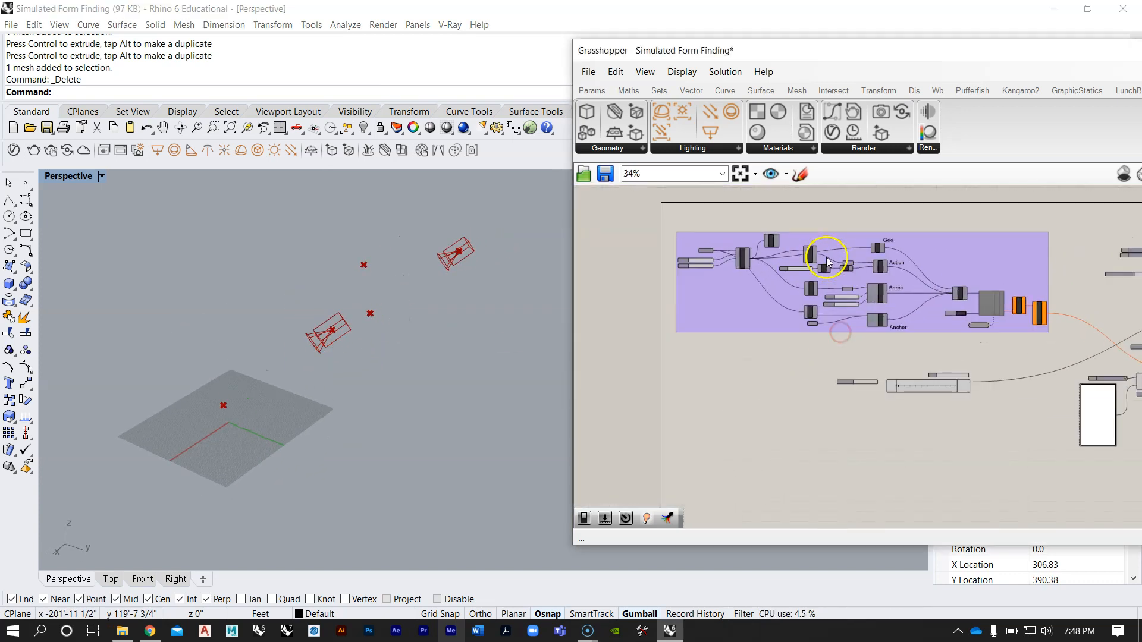
right_click_drag(797, 288, 826, 279)
scroll(786, 271, "up", 2)
scroll(755, 294, "up", 3)
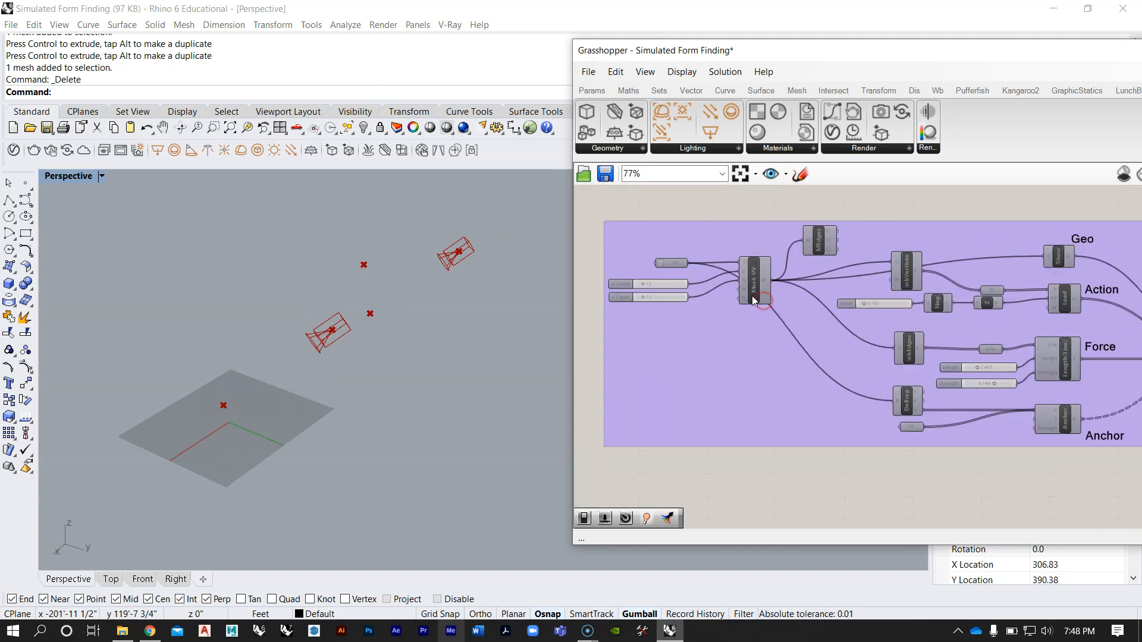
right_click_drag(830, 280, 876, 342)
scroll(758, 273, "up", 4)
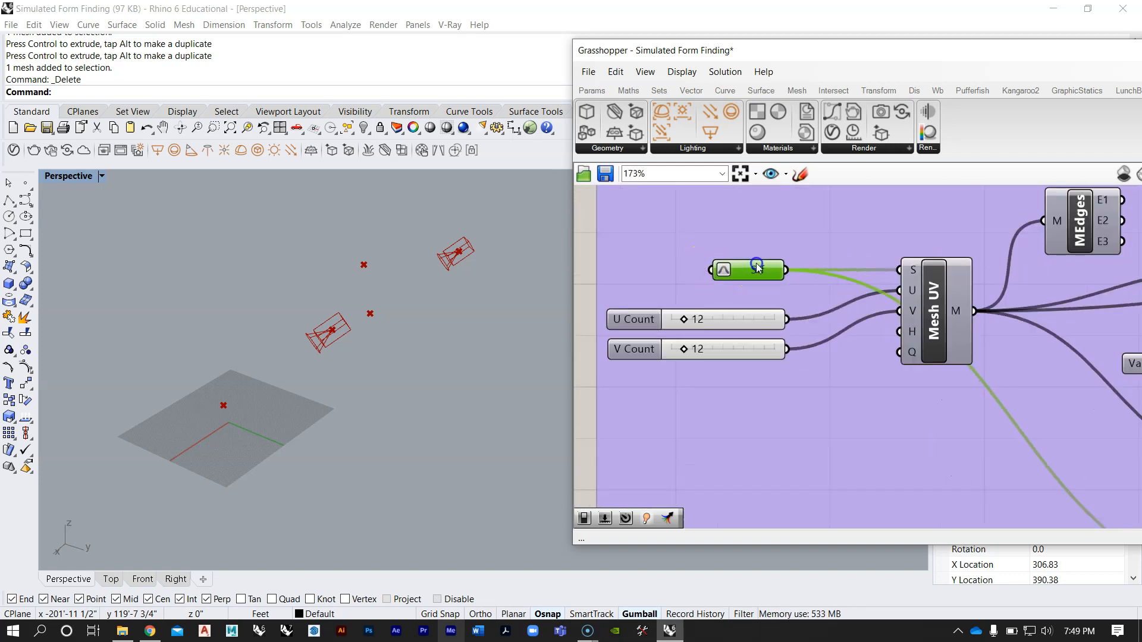
scroll(882, 304, "down", 3)
mouse_move(816, 284)
right_mouse_down()
mouse_move(784, 271)
mouse_move(800, 291)
right_mouse_up()
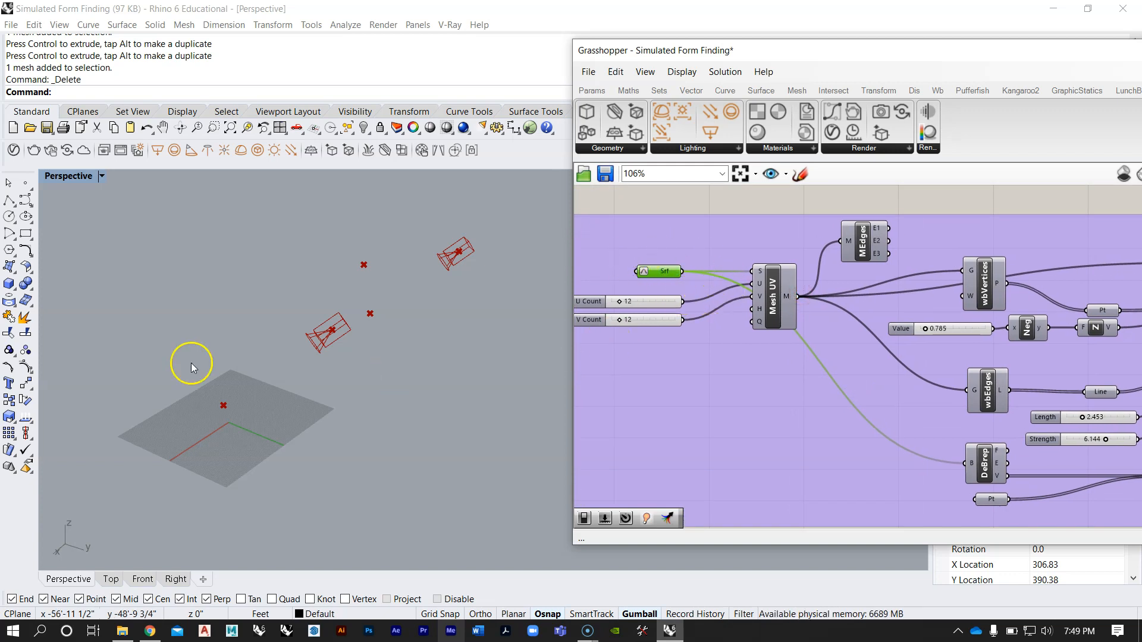
Step: Trace the Mesh UV output to the mesh edges, Weaverbird vertices and Weaverbird edges components
mouse_move(768, 315)
right_mouse_down()
mouse_move(780, 298)
mouse_move(756, 315)
mouse_move(849, 306)
right_mouse_up()
scroll(831, 327, "down", 3)
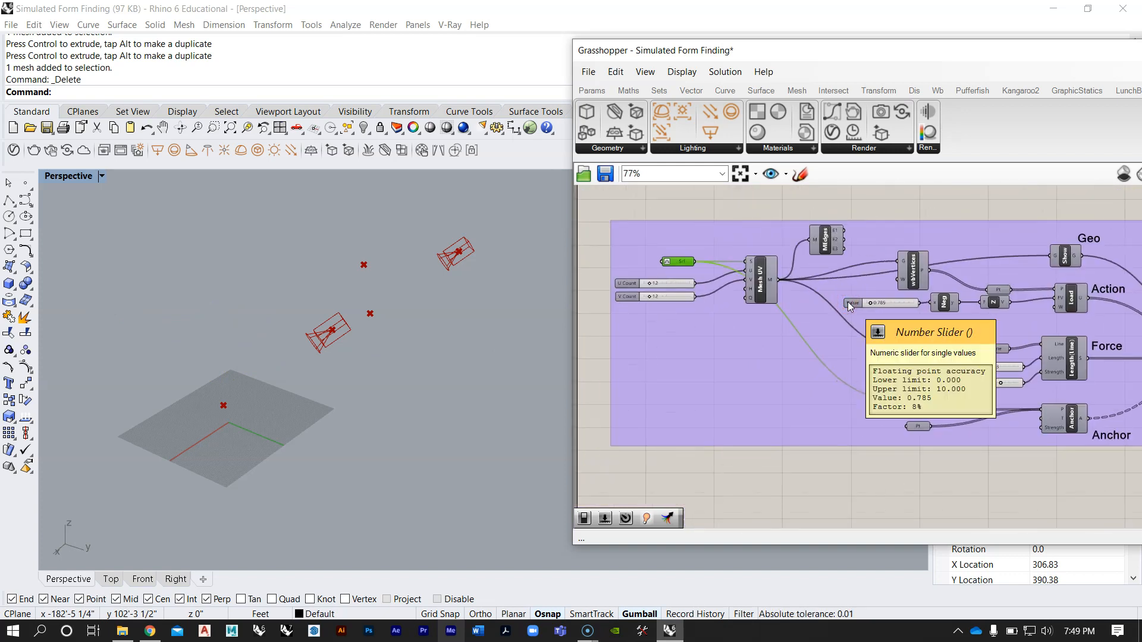
scroll(847, 303, "up", 3)
right_click_drag(804, 294, 905, 323)
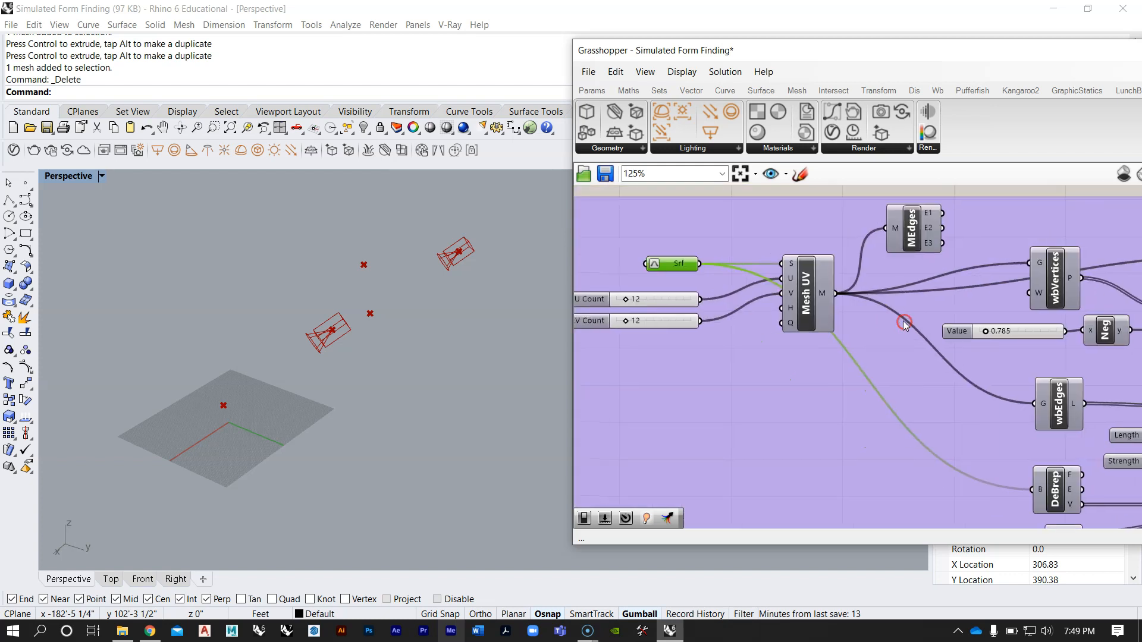
scroll(820, 300, "down", 3)
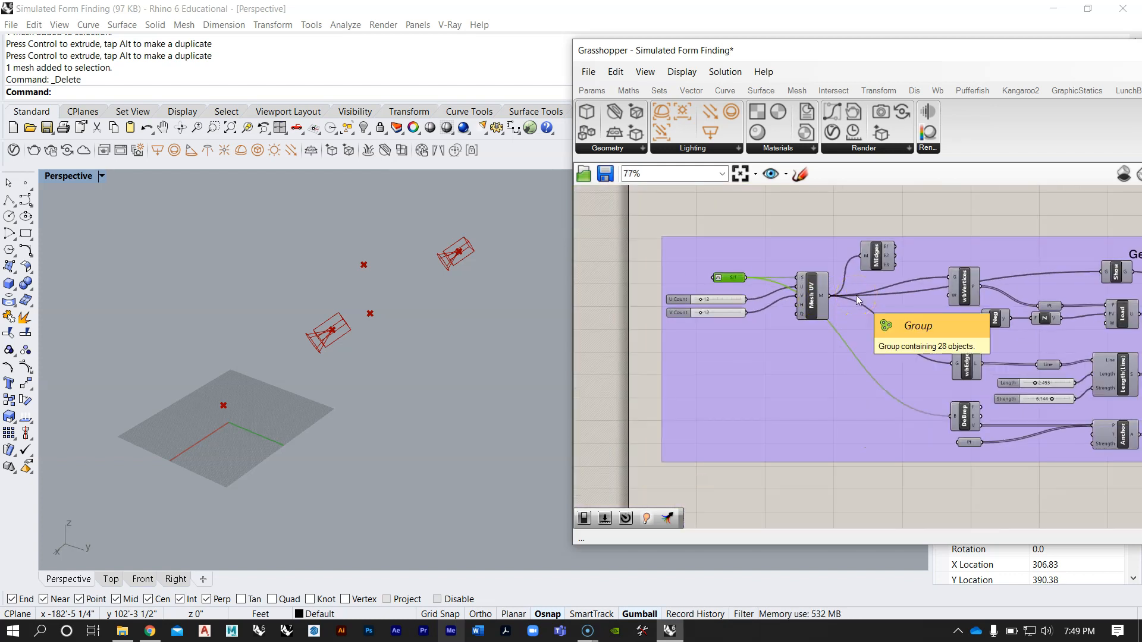
right_click_drag(926, 321, 779, 274)
scroll(775, 292, "up", 2)
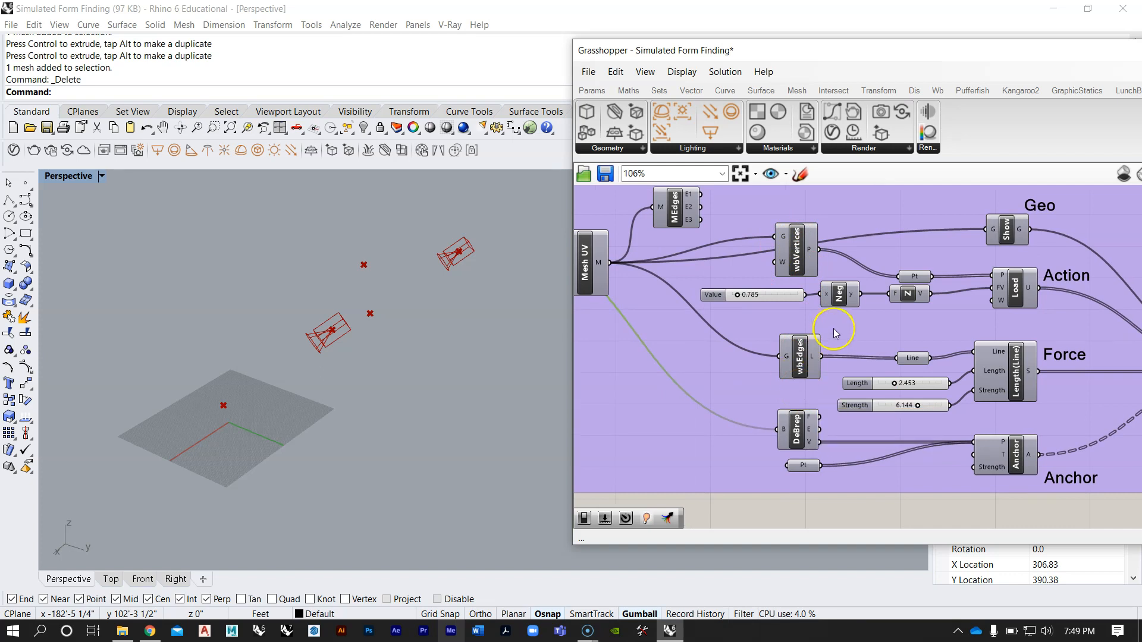
Step: Inspect the Line parameter feeding the Length(Line) goal and the Show component labelled Geo
scroll(835, 333, "up", 2)
left_click_drag(869, 361, 864, 355)
scroll(825, 349, "down", 3)
right_click_drag(922, 384, 828, 376)
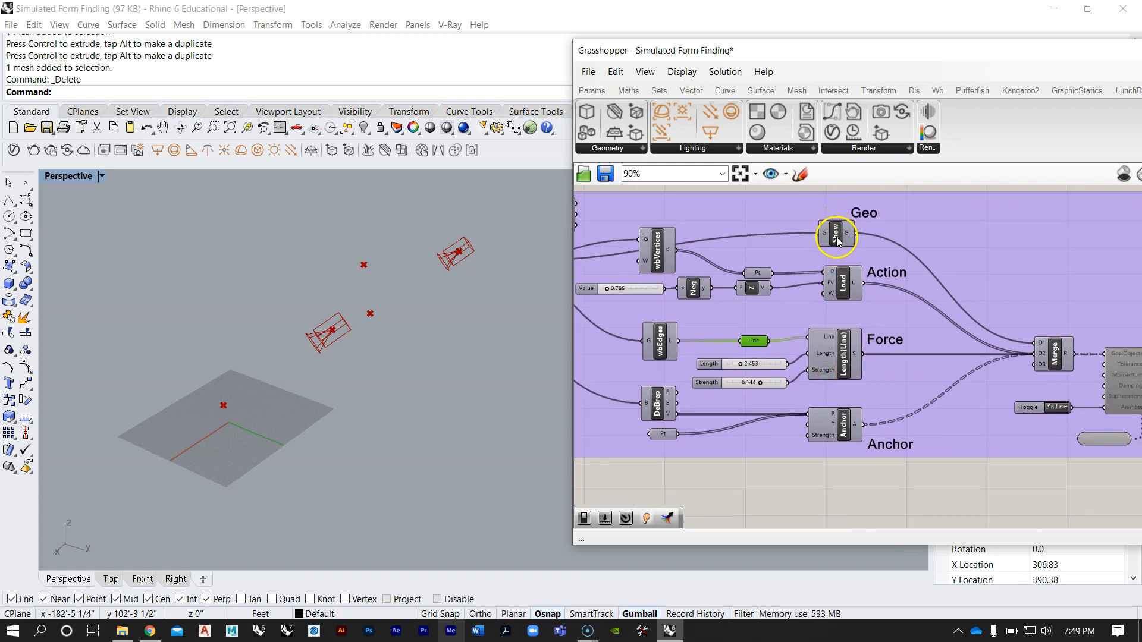
left_click(835, 240)
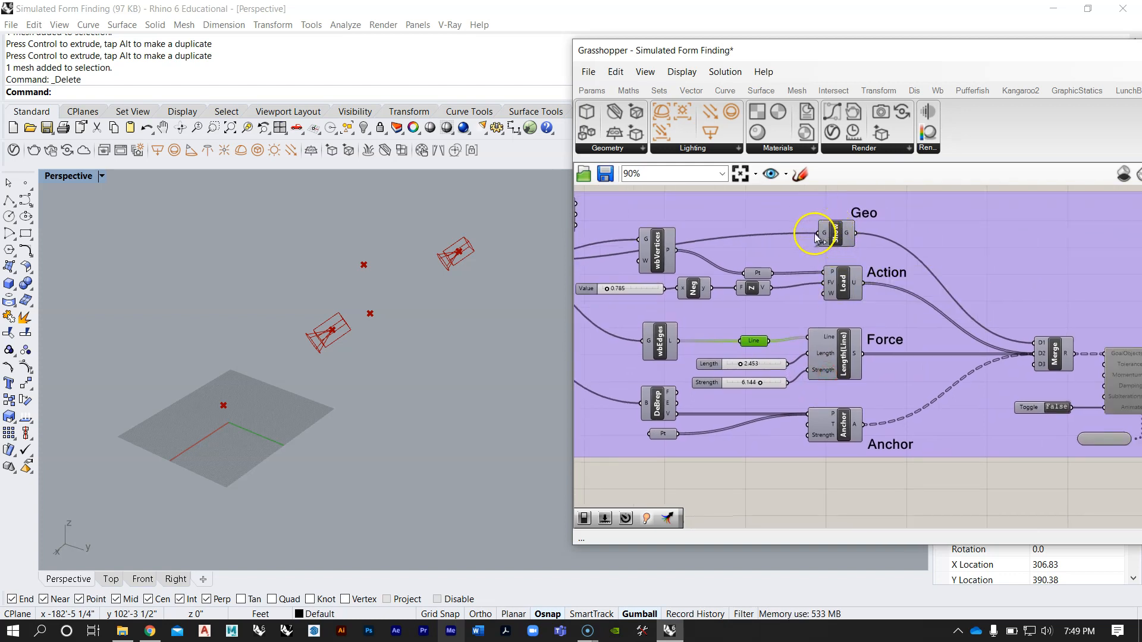
scroll(841, 285, "up", 1)
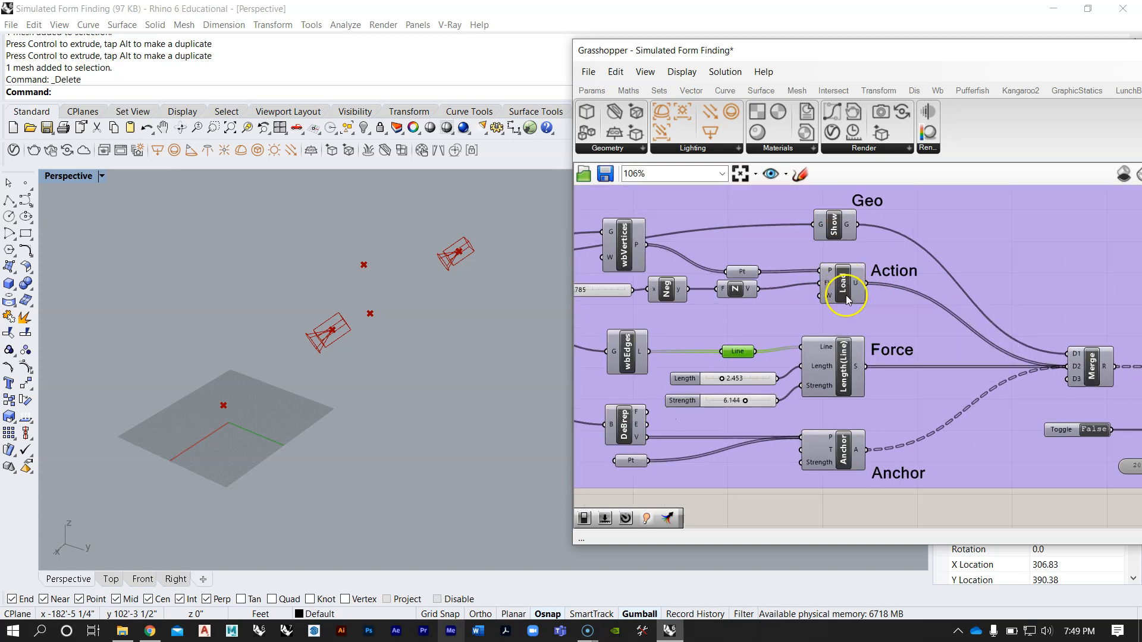
Step: Move the Grasshopper window back over the viewport and display the Kangaroo2 component set
left_click_drag(975, 54, 739, 46)
left_click(940, 94)
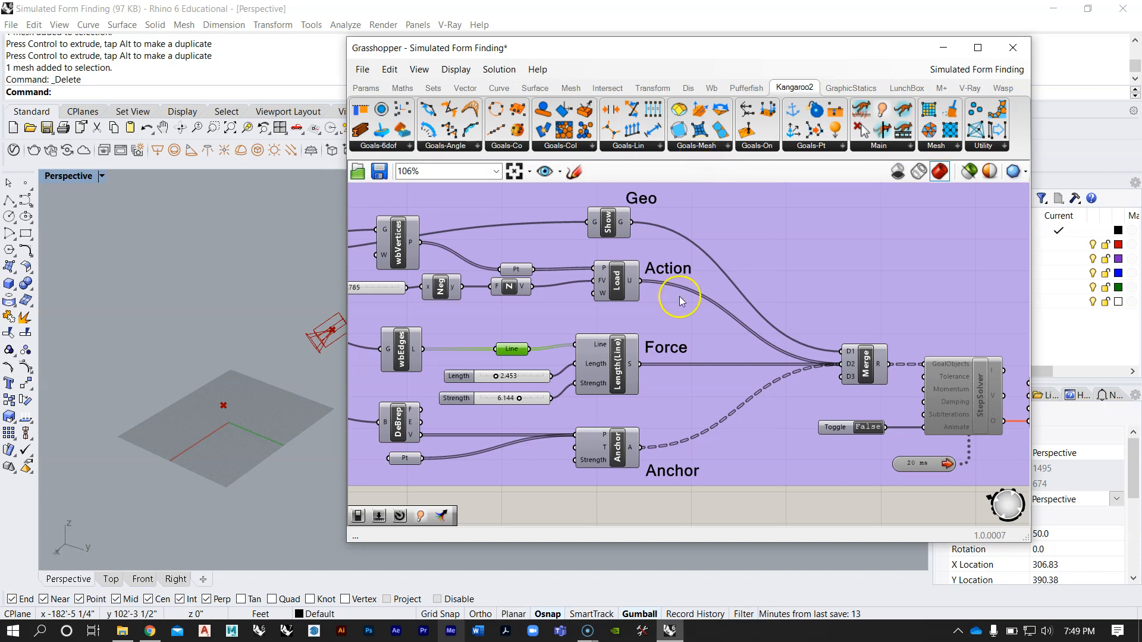
right_click_drag(641, 354, 741, 345)
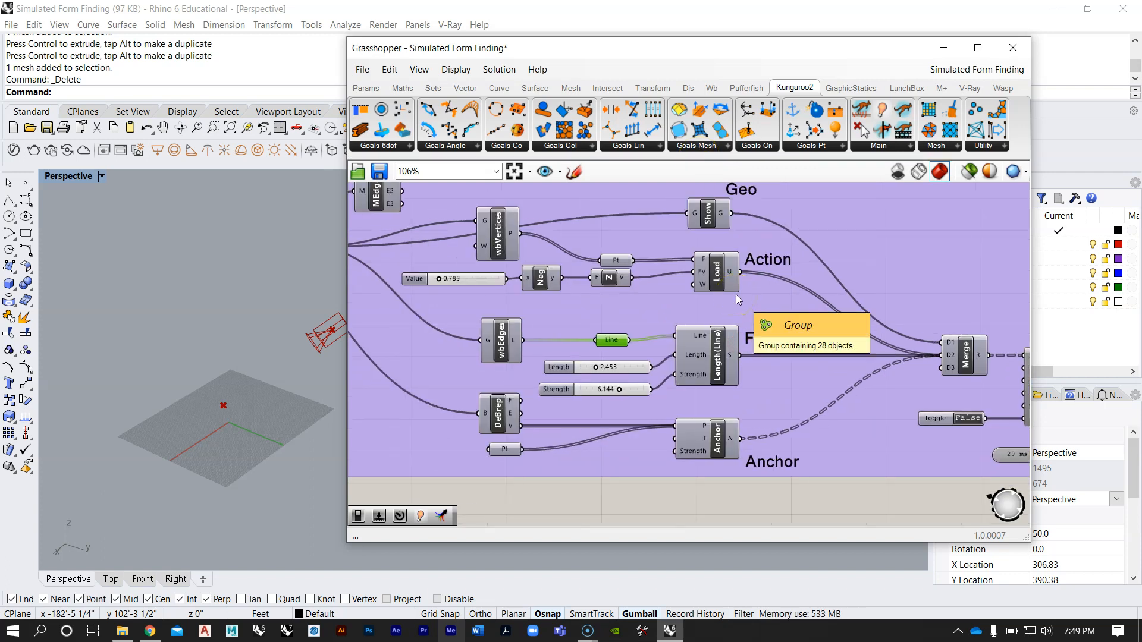
Step: Examine the Load, Length(Line) and Anchor goals and follow their connections into the Merge component
right_click_drag(715, 291, 741, 302)
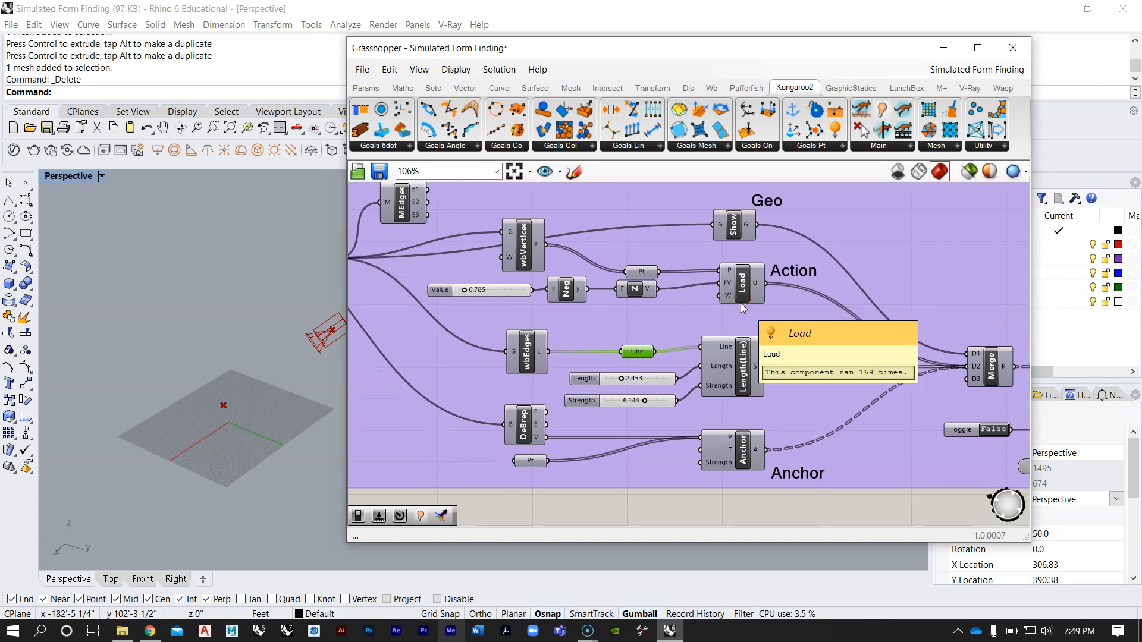
right_click_drag(750, 375, 742, 375)
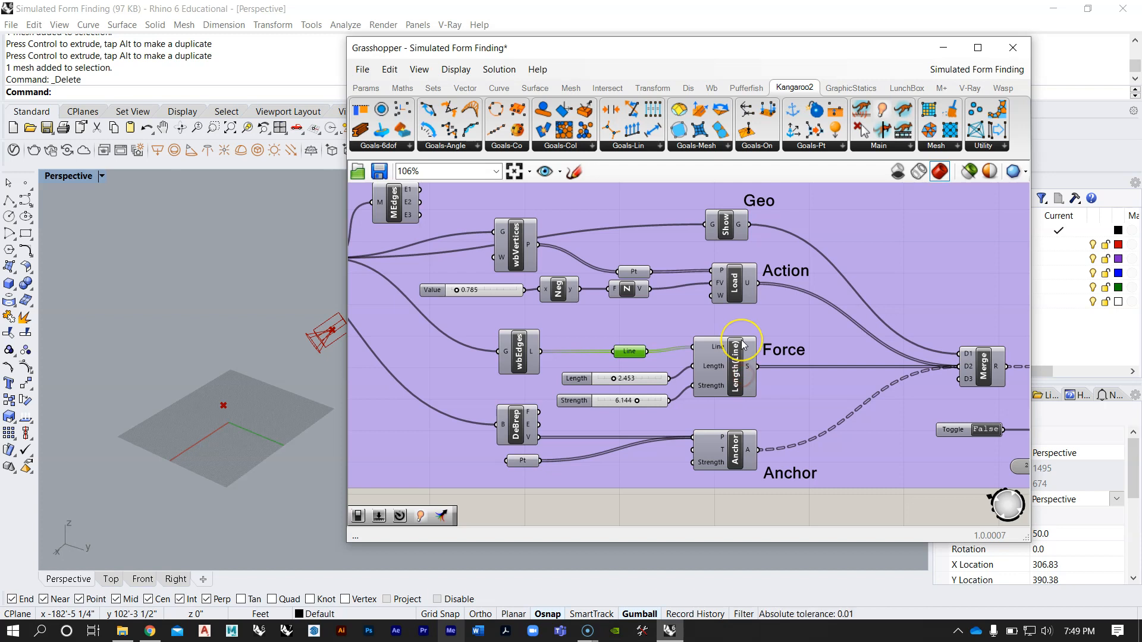
scroll(765, 293, "down", 5)
right_click_drag(574, 304, 634, 293)
scroll(634, 293, "up", 2)
right_click_drag(834, 334, 653, 330)
scroll(811, 355, "up", 3)
right_click_drag(811, 356, 643, 331)
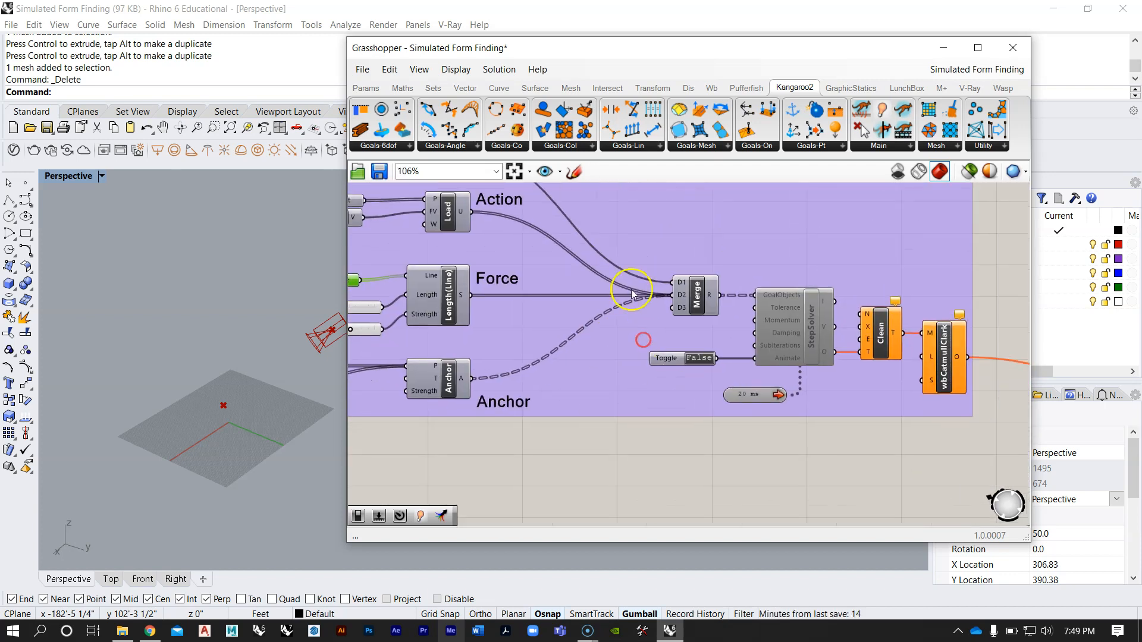
Step: Examine the StepSolver, Clean and wbCatmullClark components after the Merge, and review the whole upper group
right_click_drag(832, 341, 738, 319)
scroll(738, 319, "up", 2)
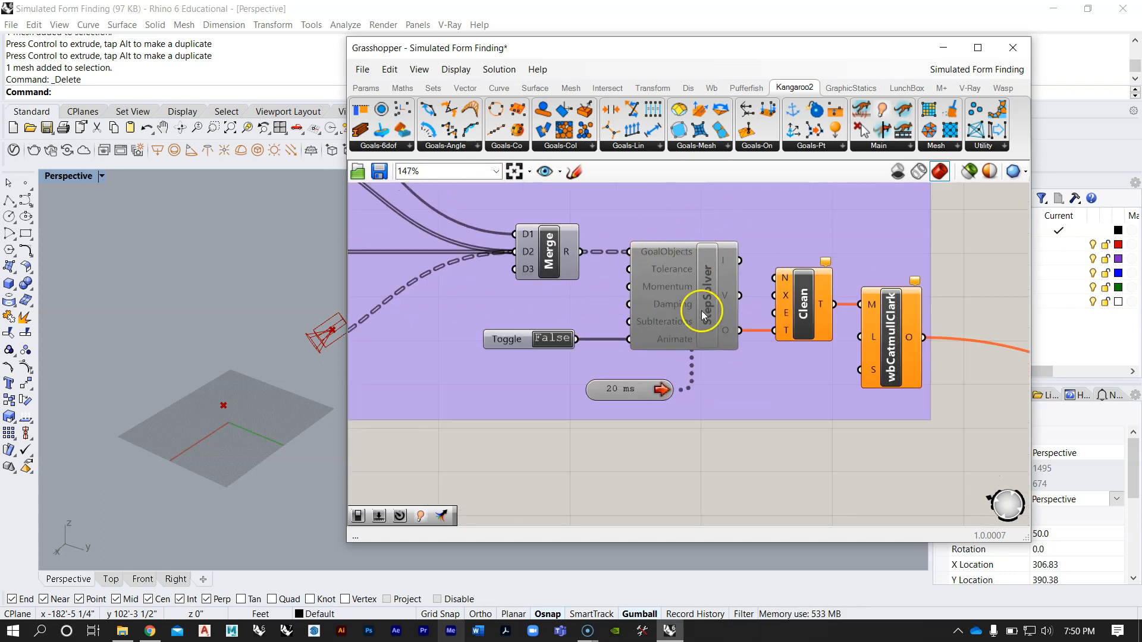
scroll(636, 298, "down", 1)
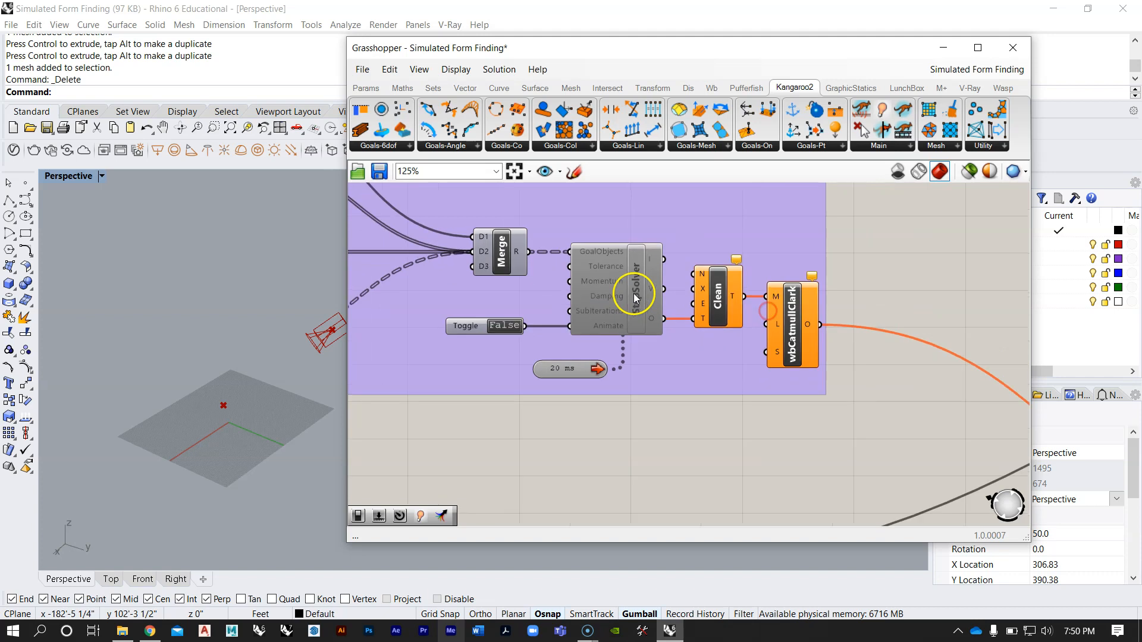
scroll(635, 297, "down", 3)
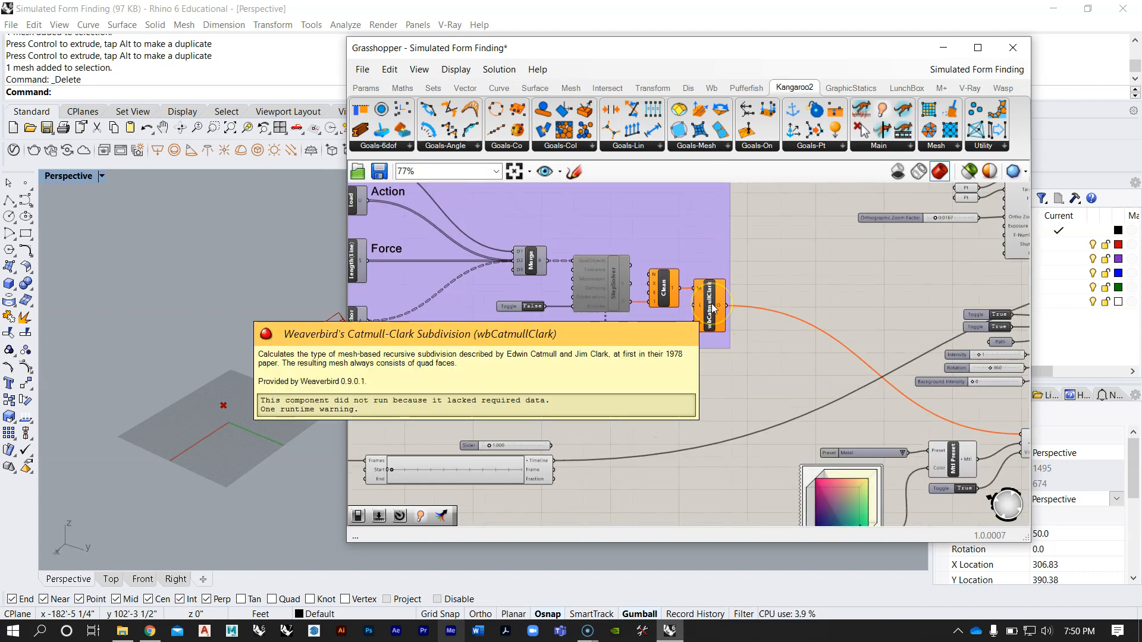
scroll(713, 309, "down", 5)
right_click_drag(624, 334, 863, 311)
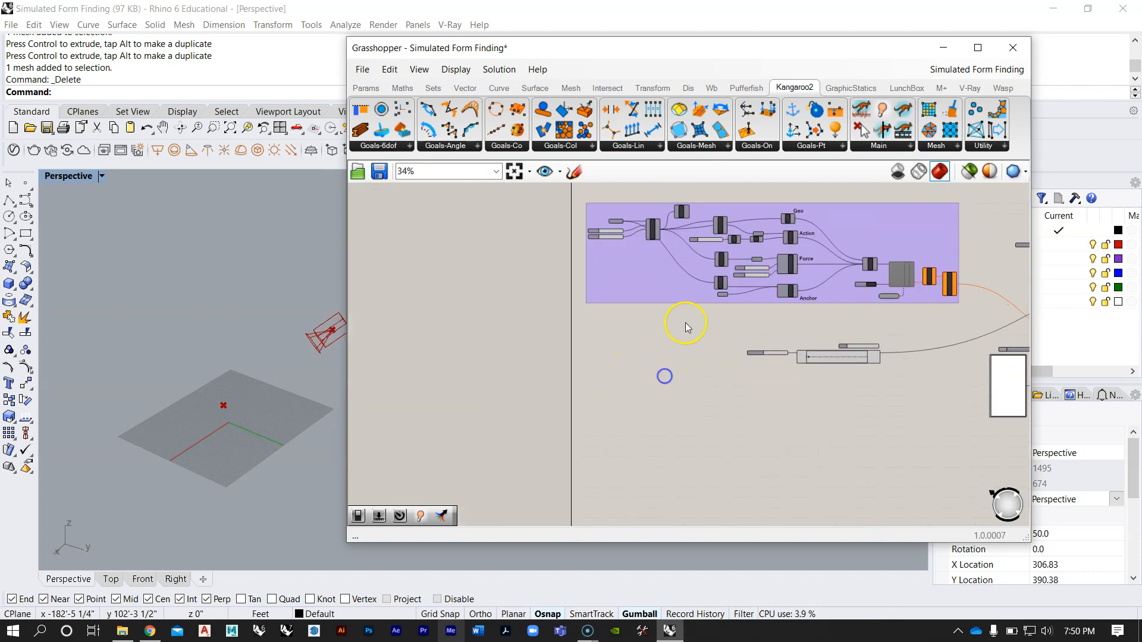
Step: Move the Grasshopper window aside to uncover more of the Rhino Perspective viewport
scroll(681, 271, "up", 3)
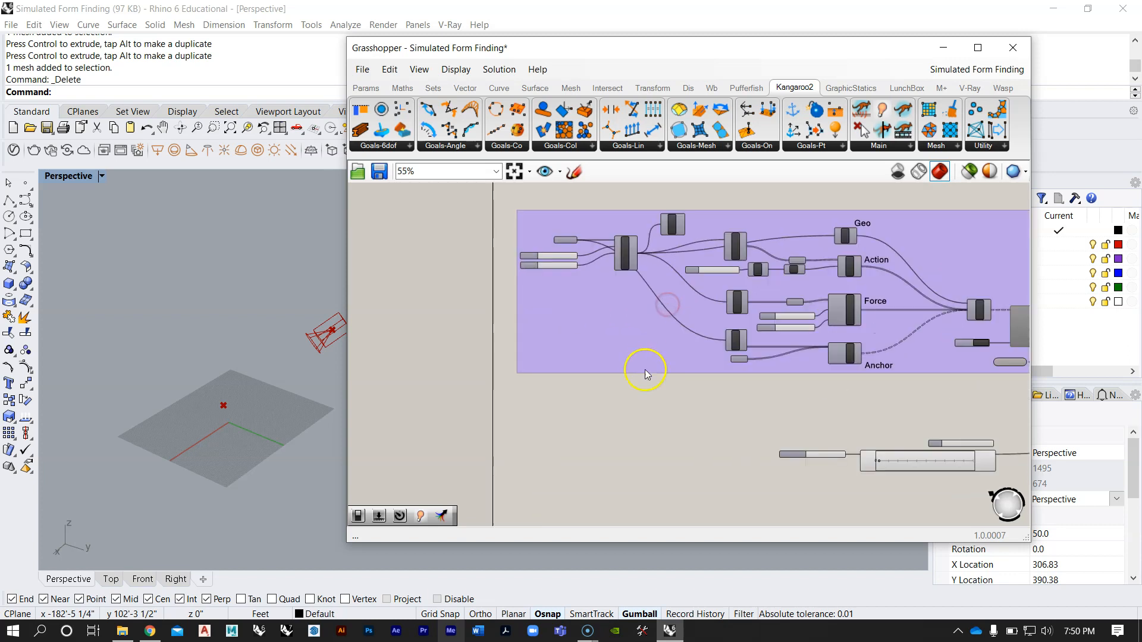
left_click_drag(418, 49, 586, 51)
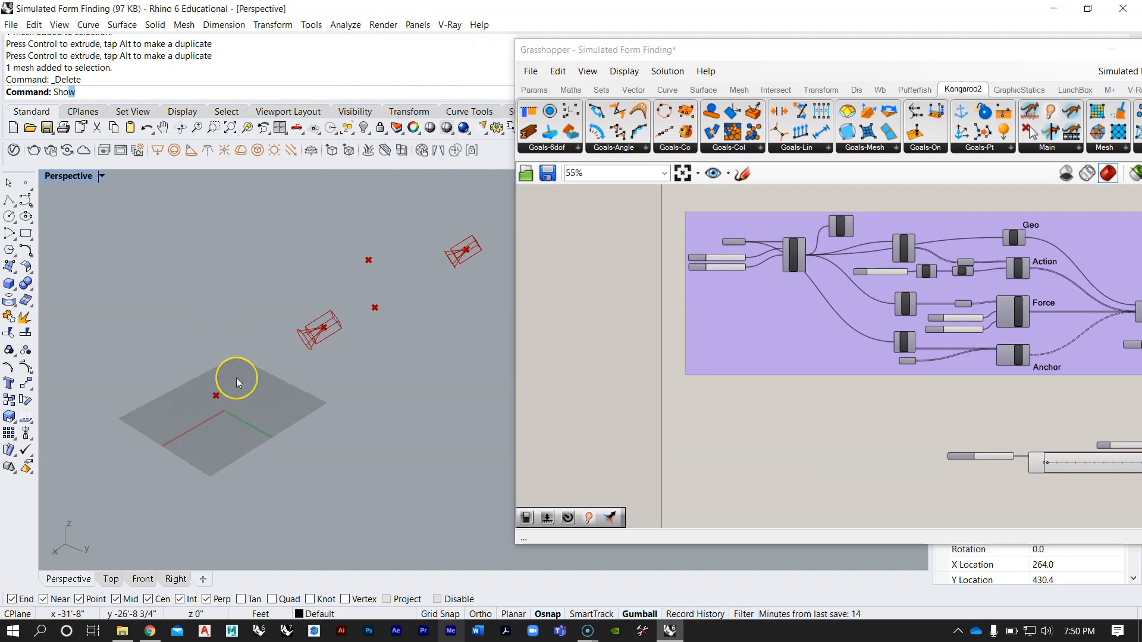
key("Escape")
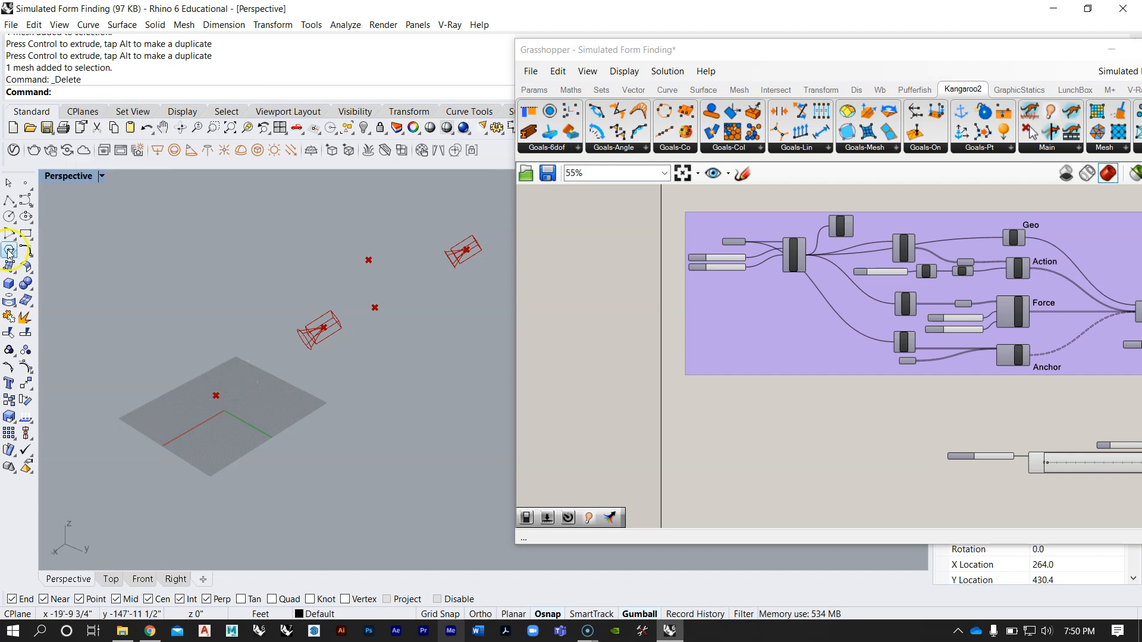
Step: Draw a rectangular corner-to-corner plane surface on the construction grid near the origin and select it
left_click(11, 271)
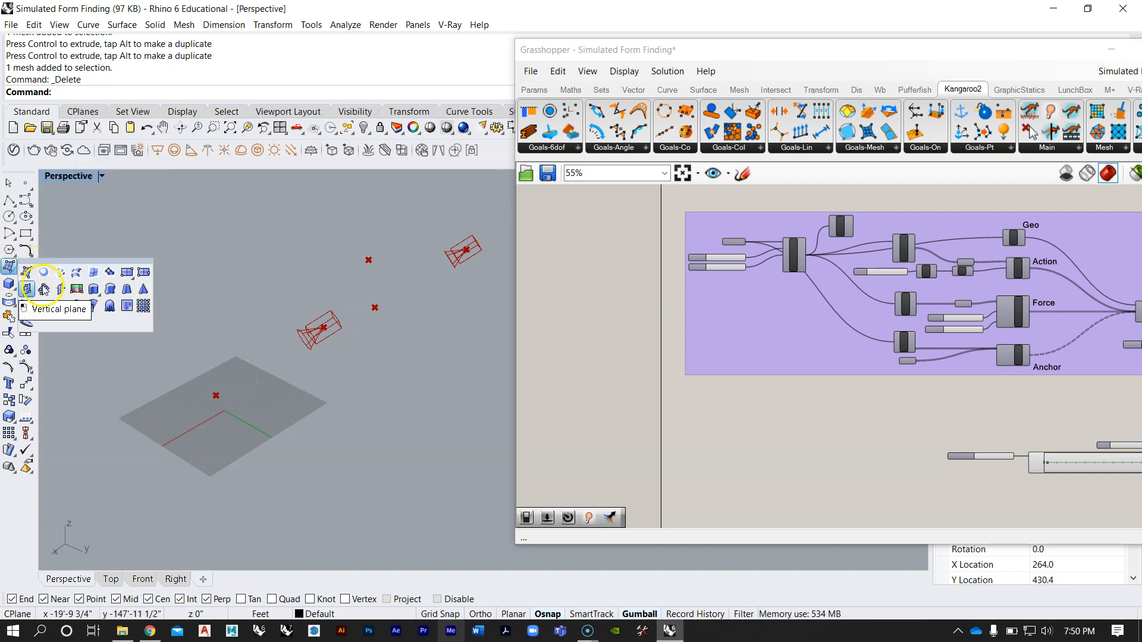
left_click(128, 274)
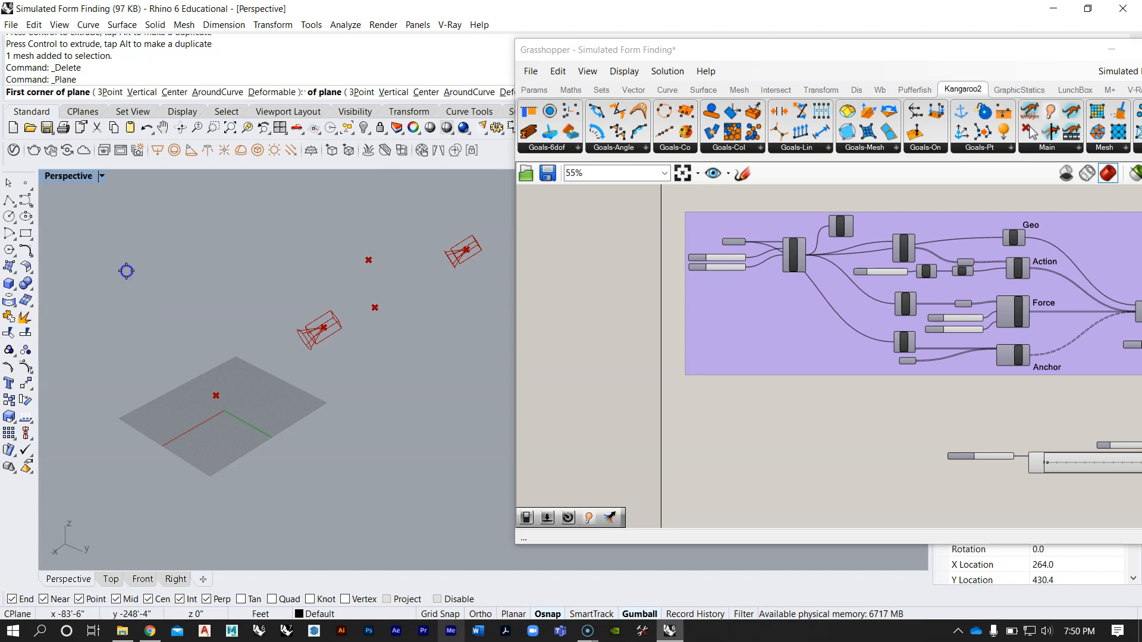
scroll(152, 370, "up", 5)
right_click_drag(177, 386, 274, 423)
scroll(224, 427, "down", 4)
left_click(217, 431)
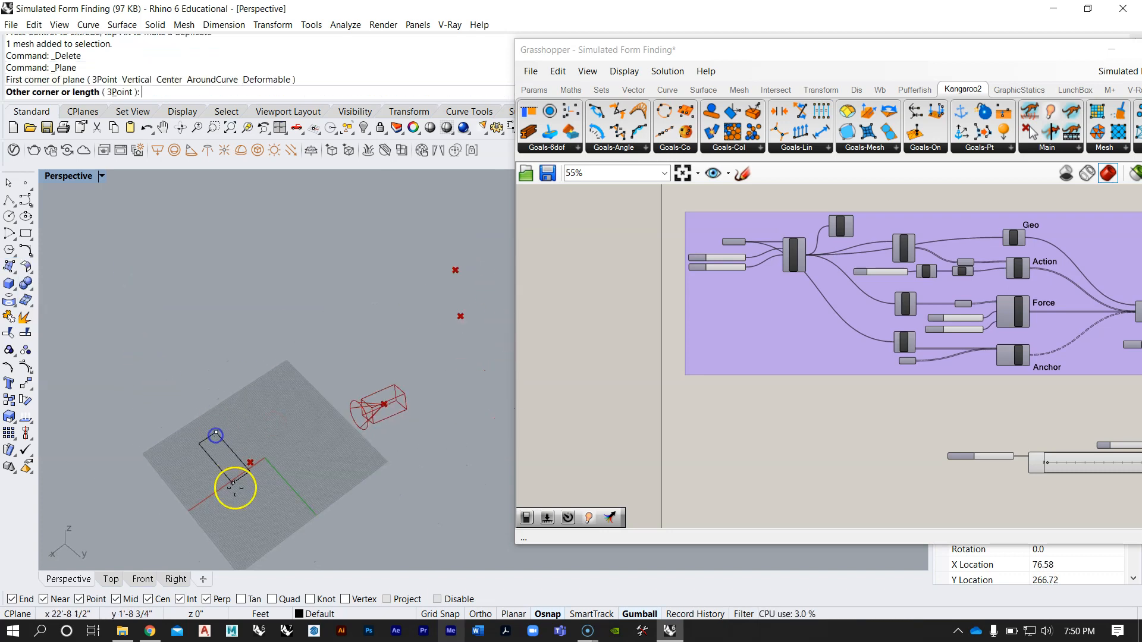
left_click(298, 454)
right_click_drag(296, 454, 241, 415)
left_click(271, 403)
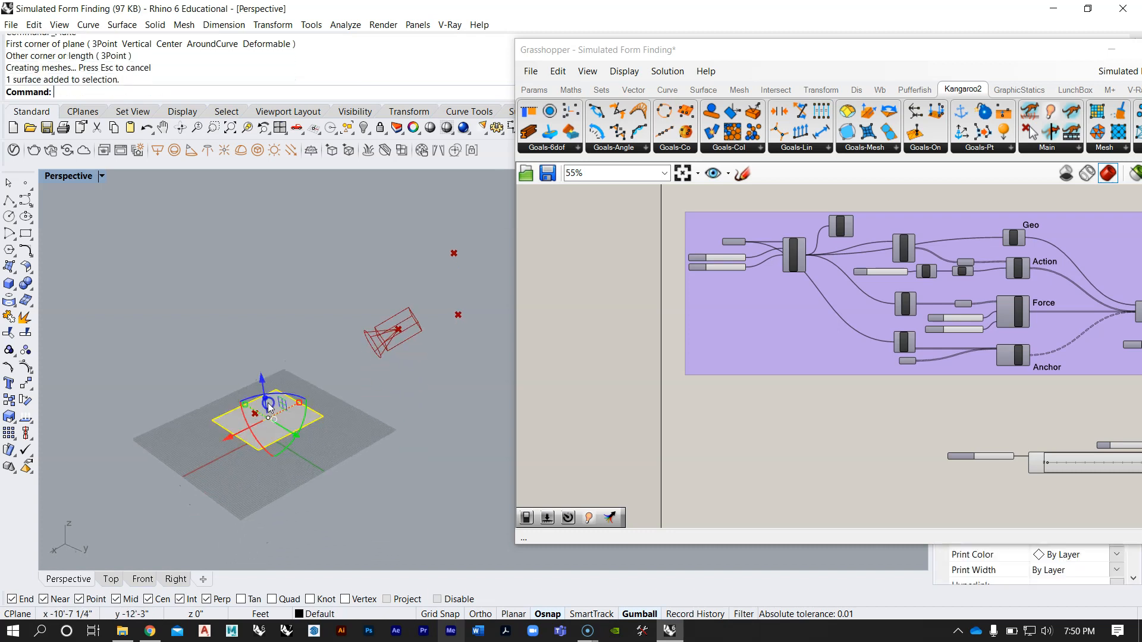
Step: Reposition the plane on the grid and raise it vertically well above the ground with the gumball
scroll(271, 405, "up", 5)
left_click_drag(230, 439, 176, 477)
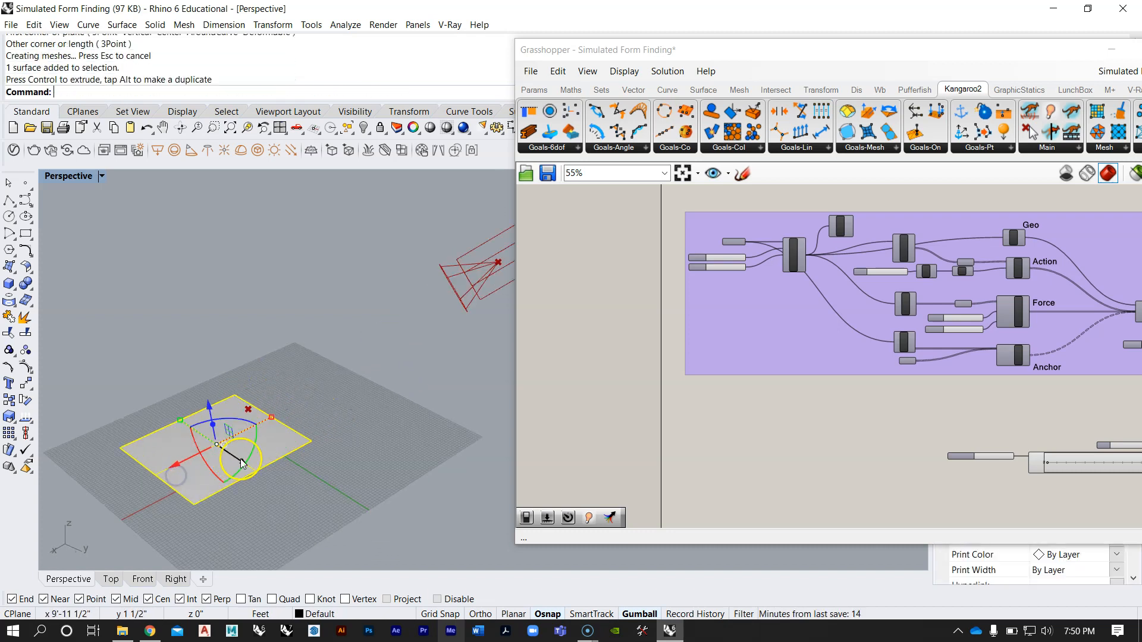
left_click_drag(242, 460, 265, 477)
right_click_drag(266, 477, 245, 442)
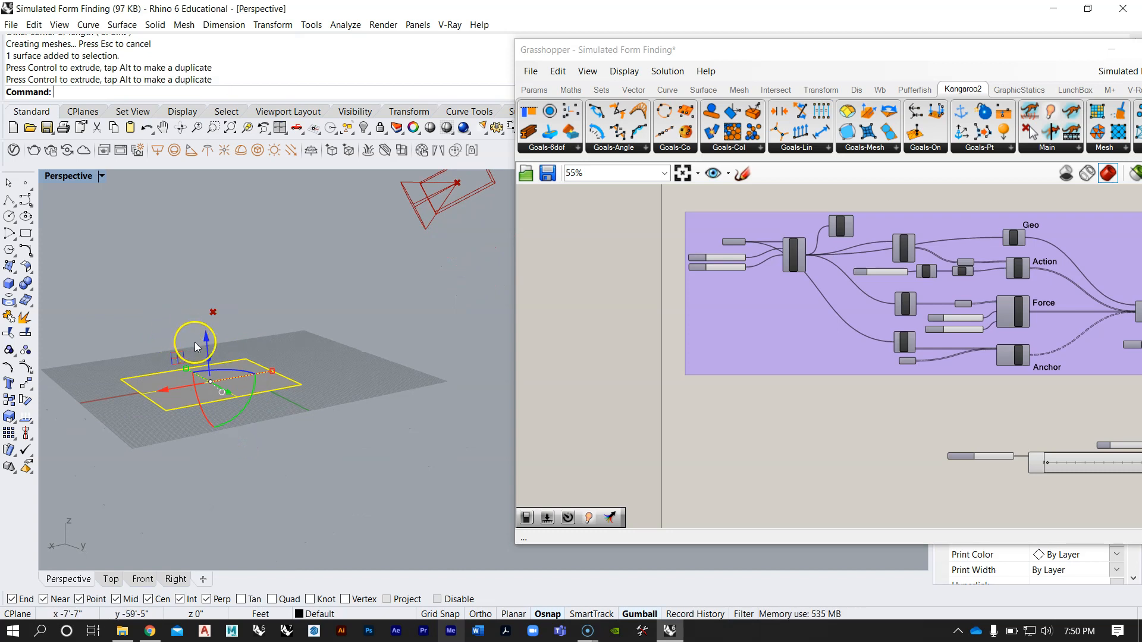
left_click_drag(208, 333, 203, 212)
mouse_move(209, 229)
right_mouse_down()
mouse_move(225, 252)
mouse_move(206, 243)
right_mouse_up()
left_click_drag(204, 239, 202, 225)
left_click_drag(158, 279, 179, 276)
left_click(181, 369)
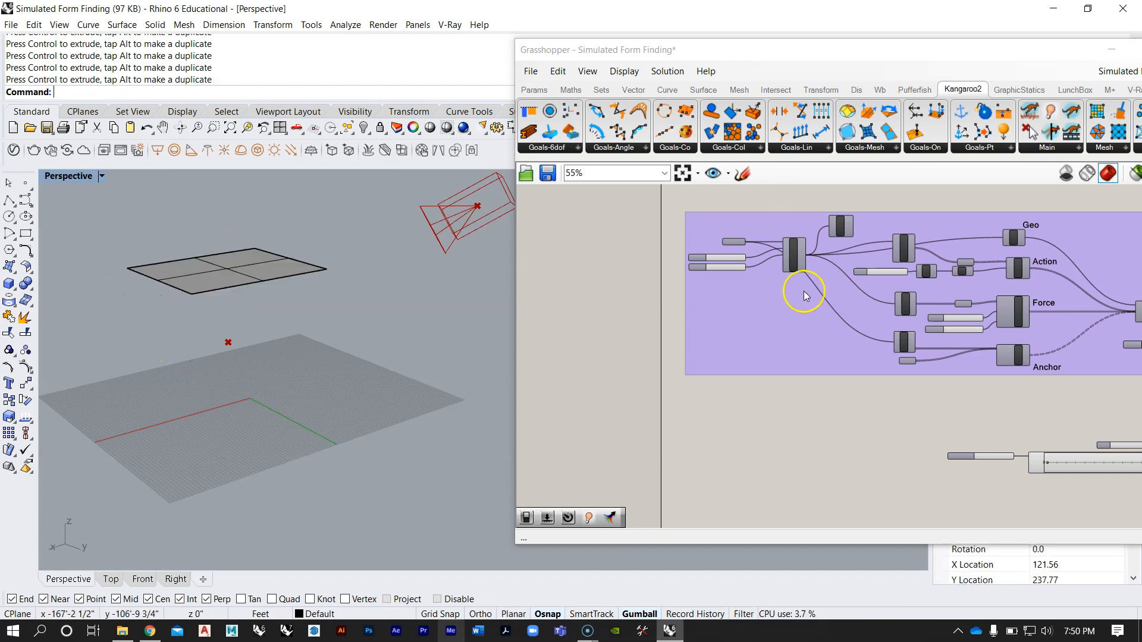
Step: Add a Surface parameter to the empty Grasshopper canvas below the purple group
scroll(785, 341, "down", 5)
scroll(718, 351, "up", 2)
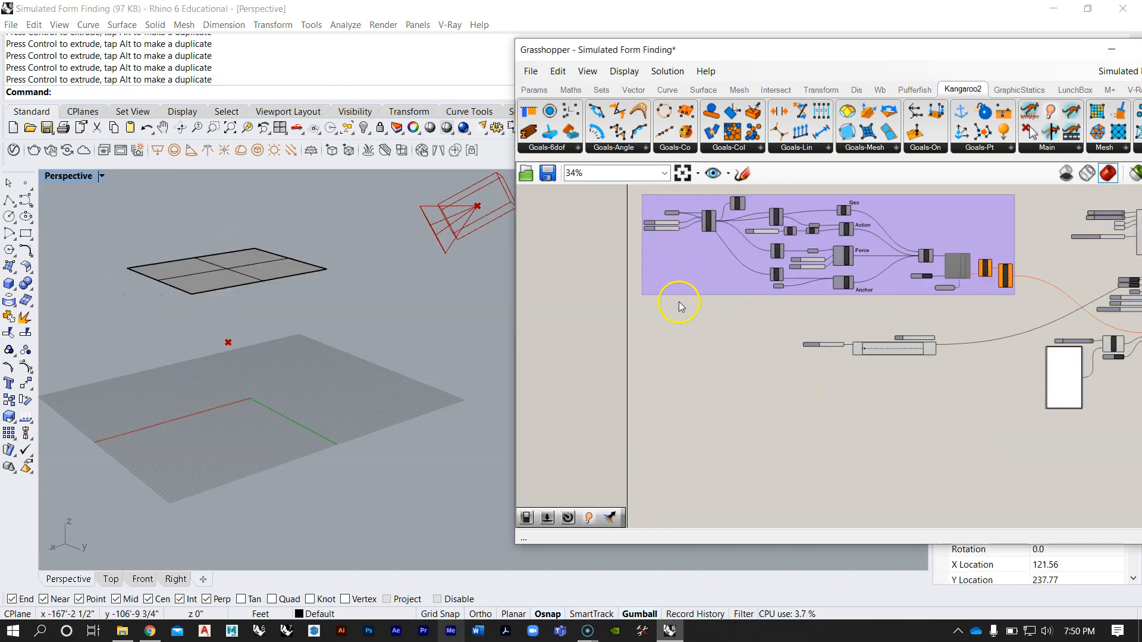
double_click(701, 398)
type("surf")
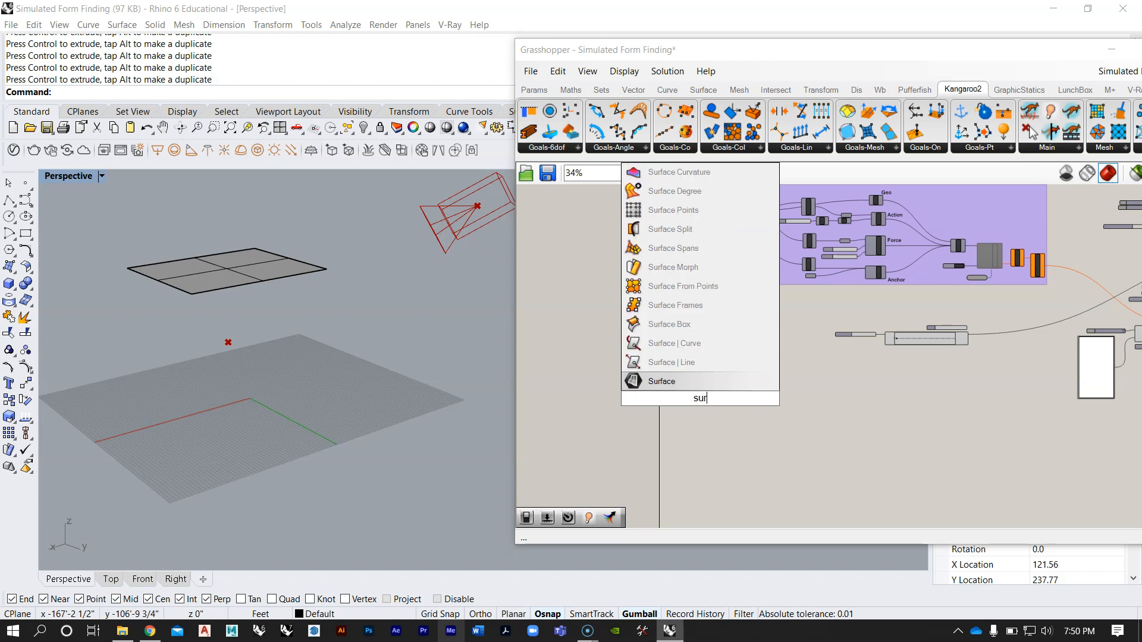
left_click(690, 385)
scroll(714, 405, "up", 5)
scroll(718, 408, "down", 1)
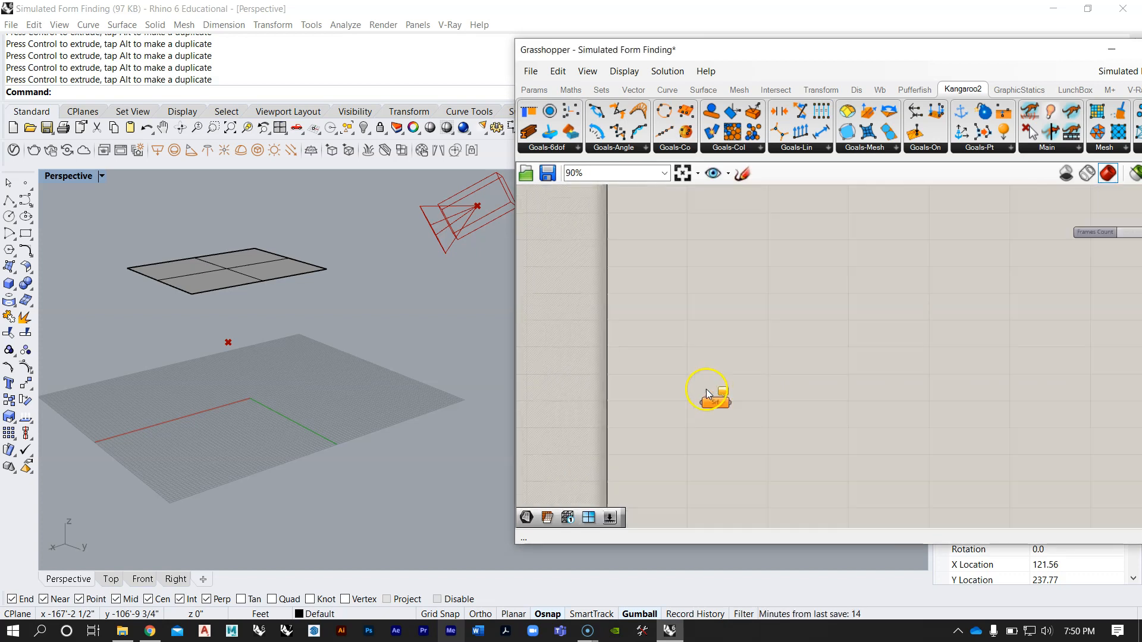
Step: Reference the raised Rhino plane in the Surface parameter as its single surface and hide the original plane
left_click(245, 257)
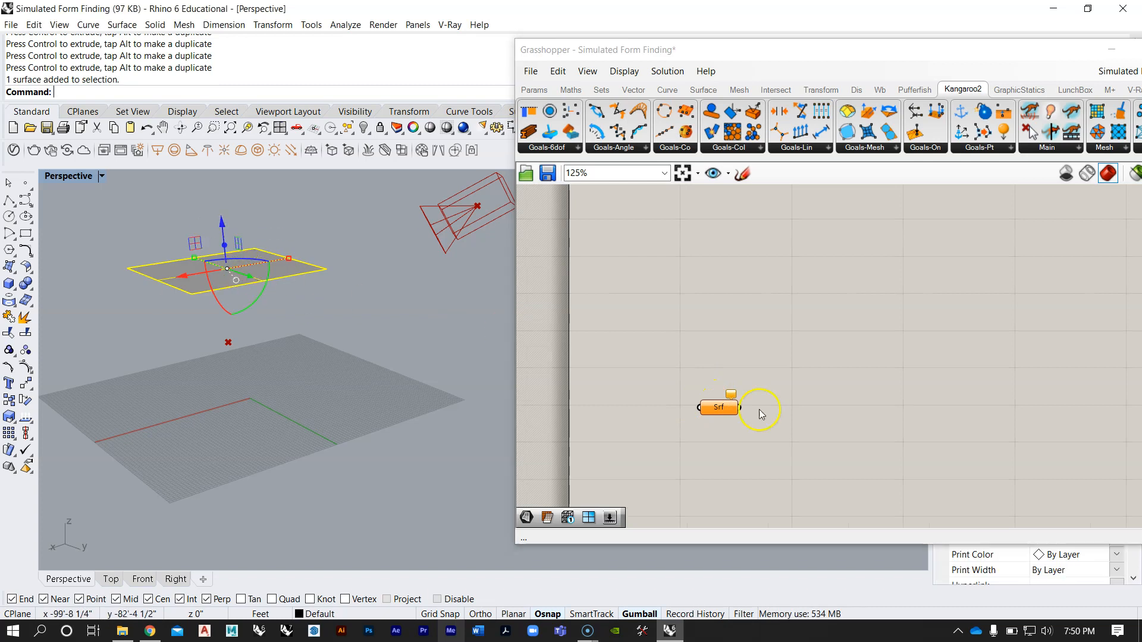
right_click(727, 418)
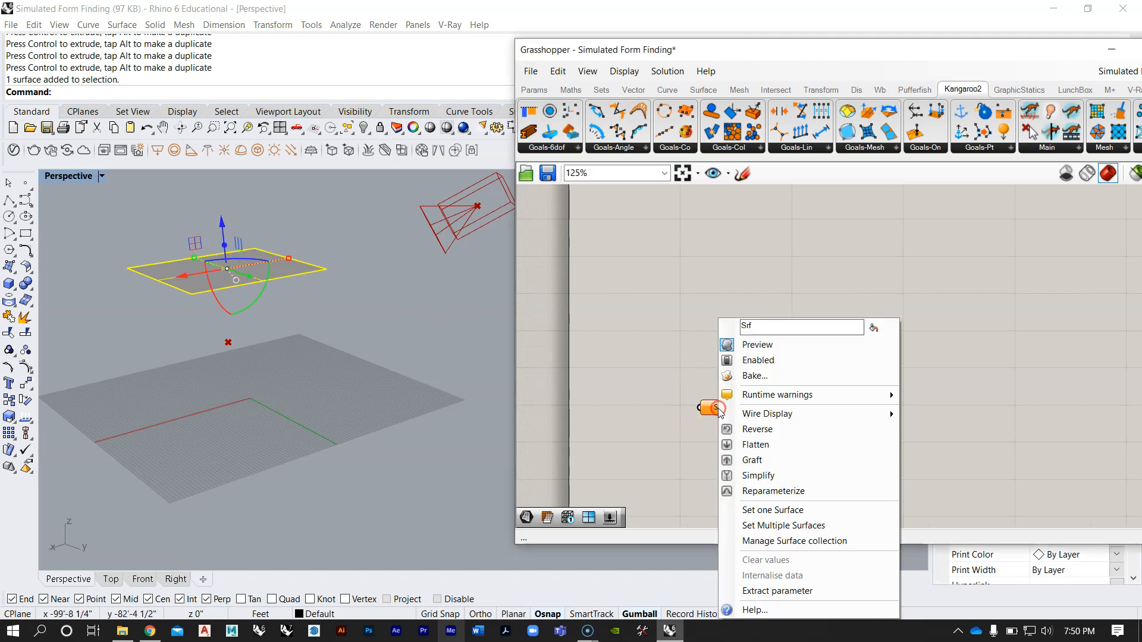
left_click(773, 511)
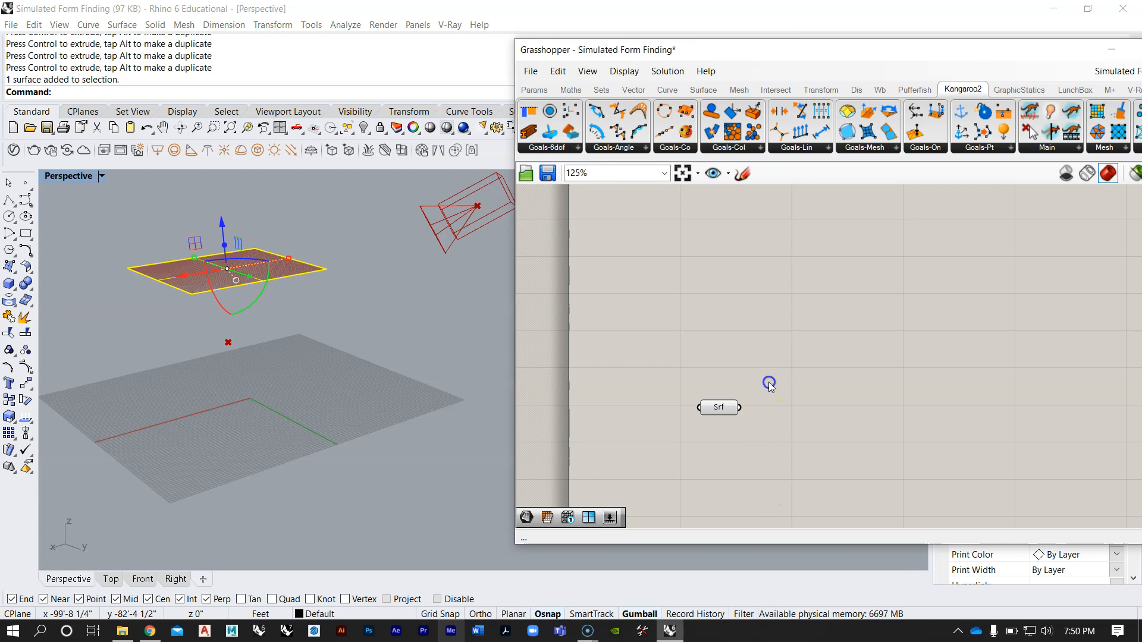
right_click_drag(229, 309, 216, 330)
left_click(197, 359)
key("ctrl+h")
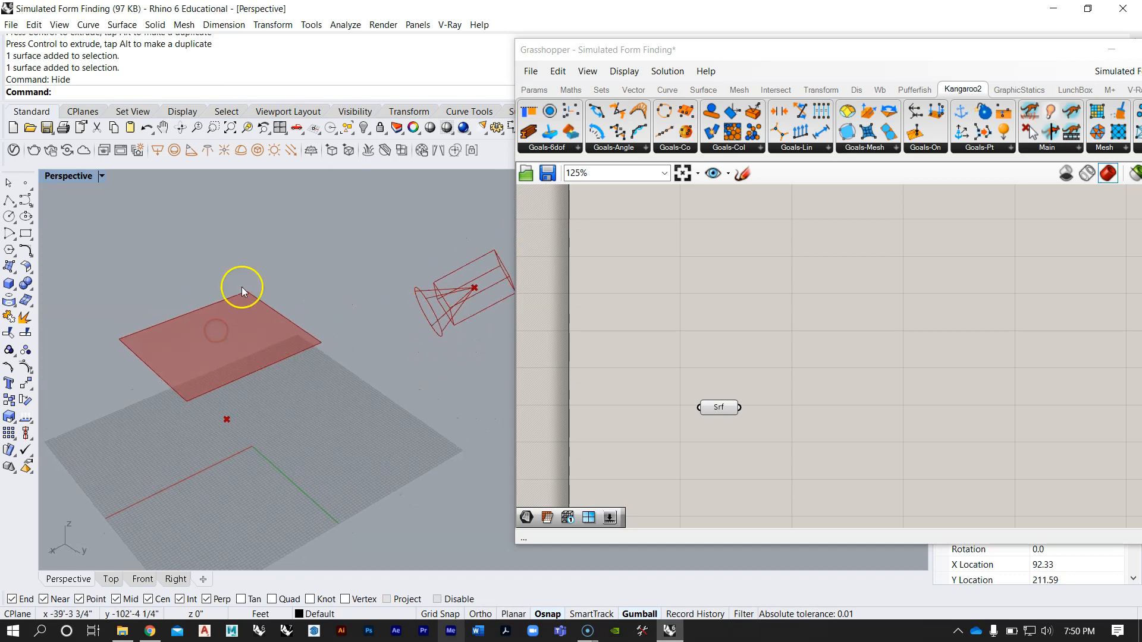
Step: Examine the canvas around the new Surface parameter in relation to the start of the upper purple group
scroll(876, 382, "down", 5)
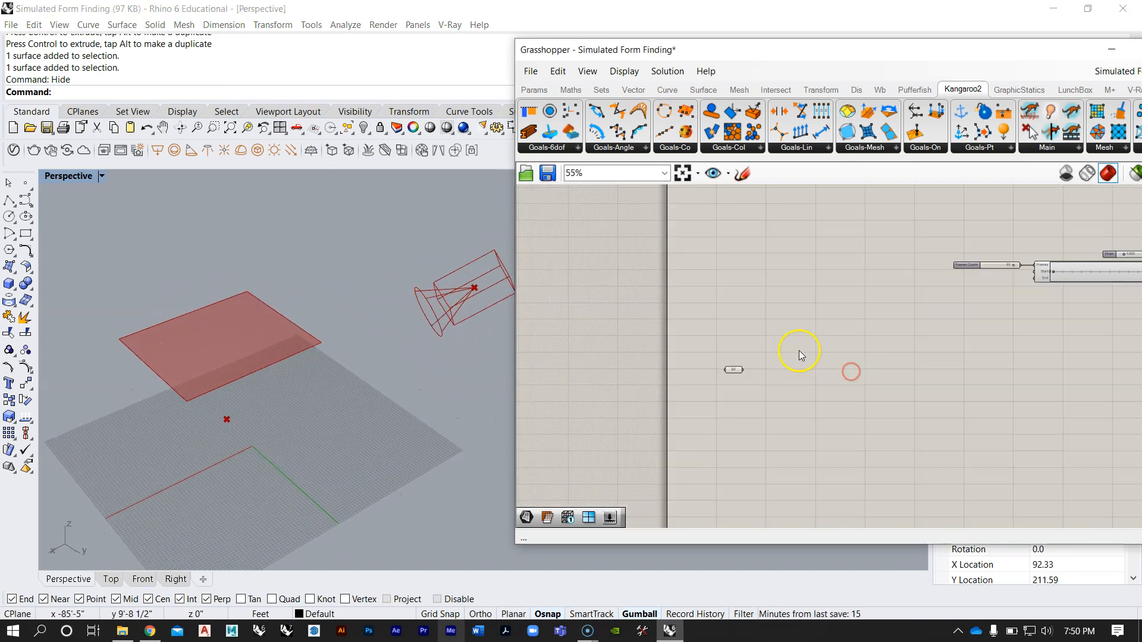
scroll(770, 382, "up", 3)
right_click_drag(768, 402, 772, 331)
right_click_drag(226, 399, 231, 379)
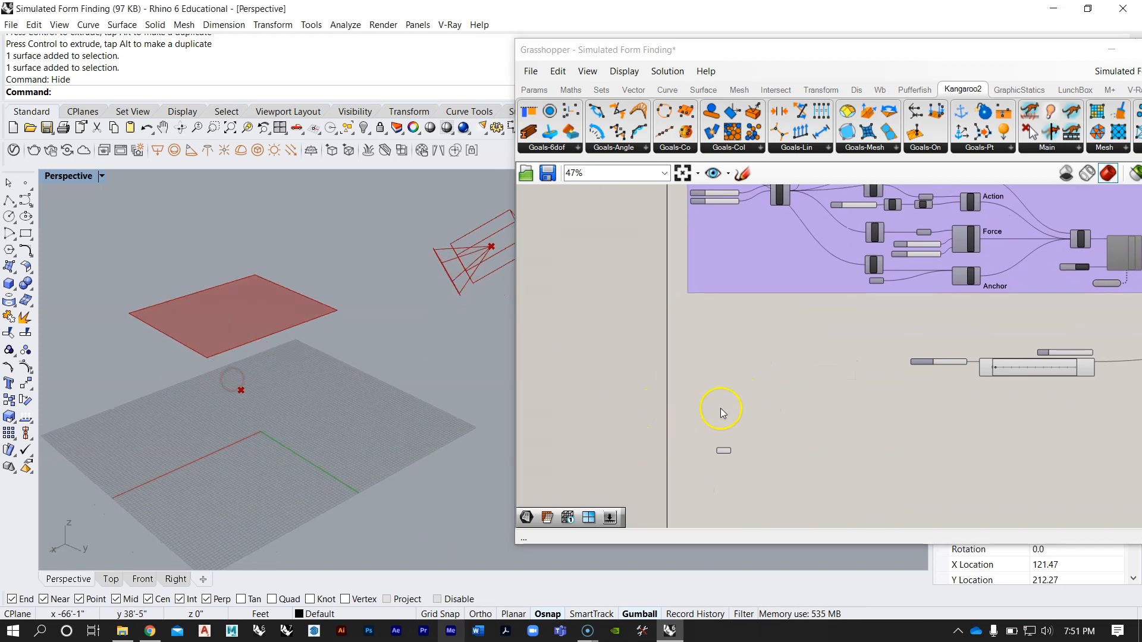
scroll(767, 419, "up", 2)
right_click_drag(764, 434, 727, 347)
scroll(726, 373, "up", 2)
scroll(701, 366, "down", 3)
scroll(713, 387, "up", 3)
right_click_drag(702, 294, 708, 312)
scroll(708, 375, "down", 1)
right_click_drag(710, 328, 706, 426)
scroll(706, 374, "down", 3)
scroll(706, 426, "up", 4)
scroll(711, 262, "down", 4)
scroll(680, 276, "up", 3)
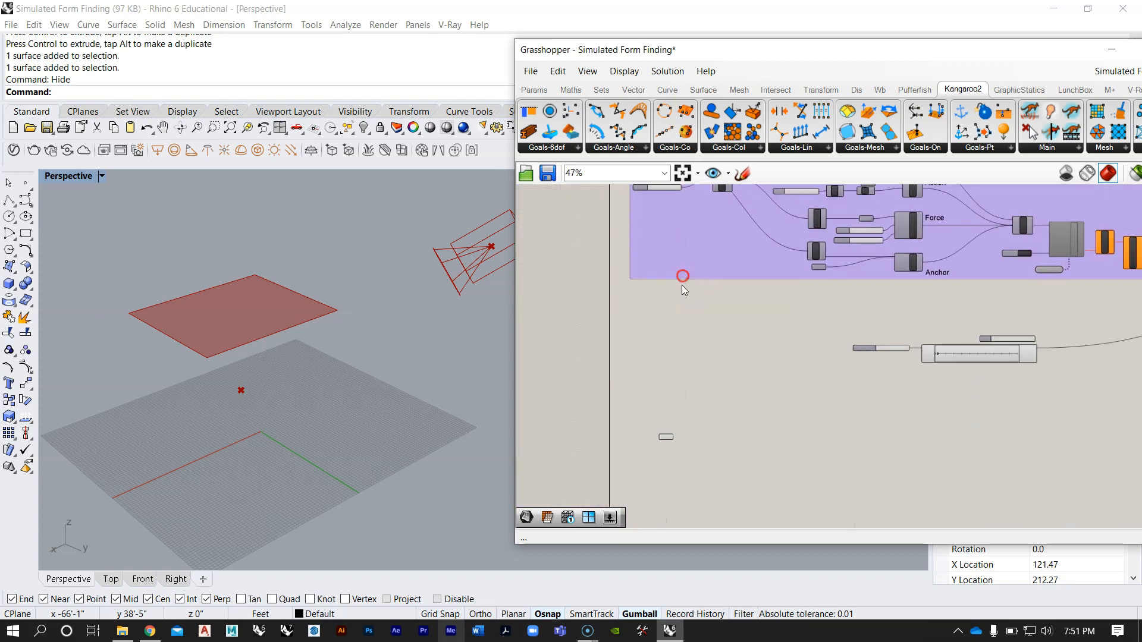
Step: Add a Mesh Surface component, connect the Surface parameter to its S input, and line the parameter up with it
double_click(699, 421)
type("surfac")
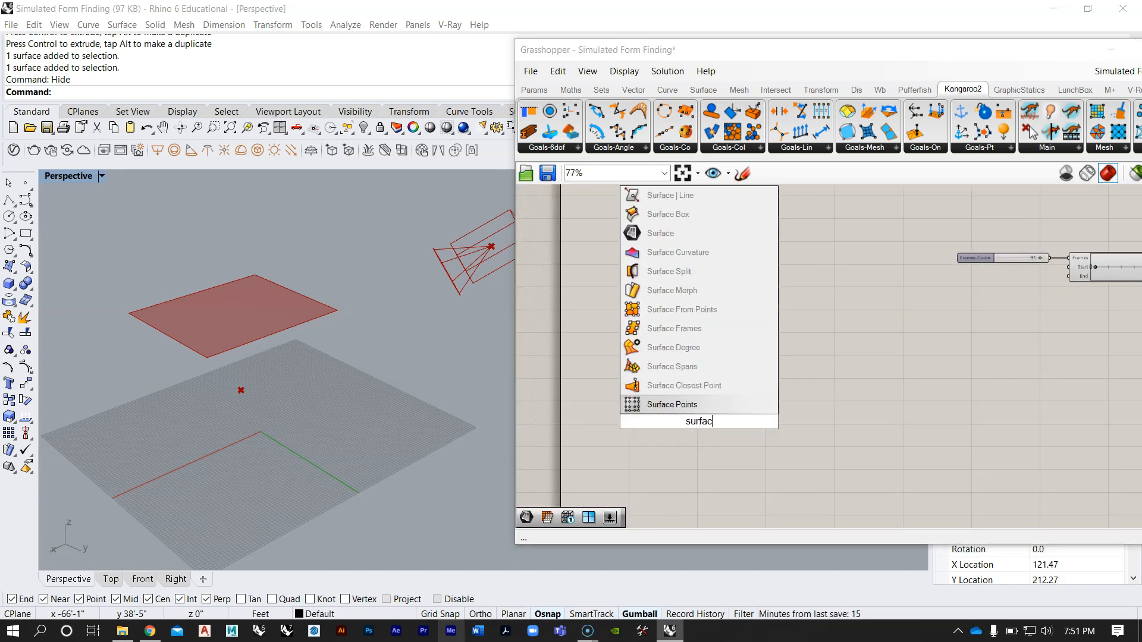
type("e mesh")
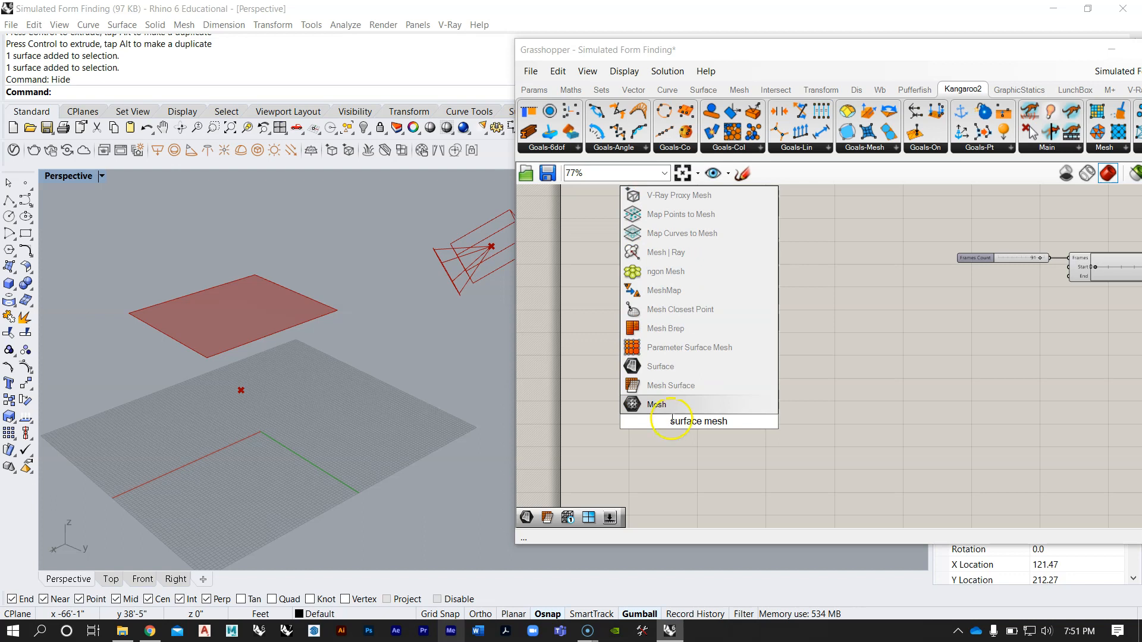
left_click(662, 386)
scroll(743, 416, "up", 3)
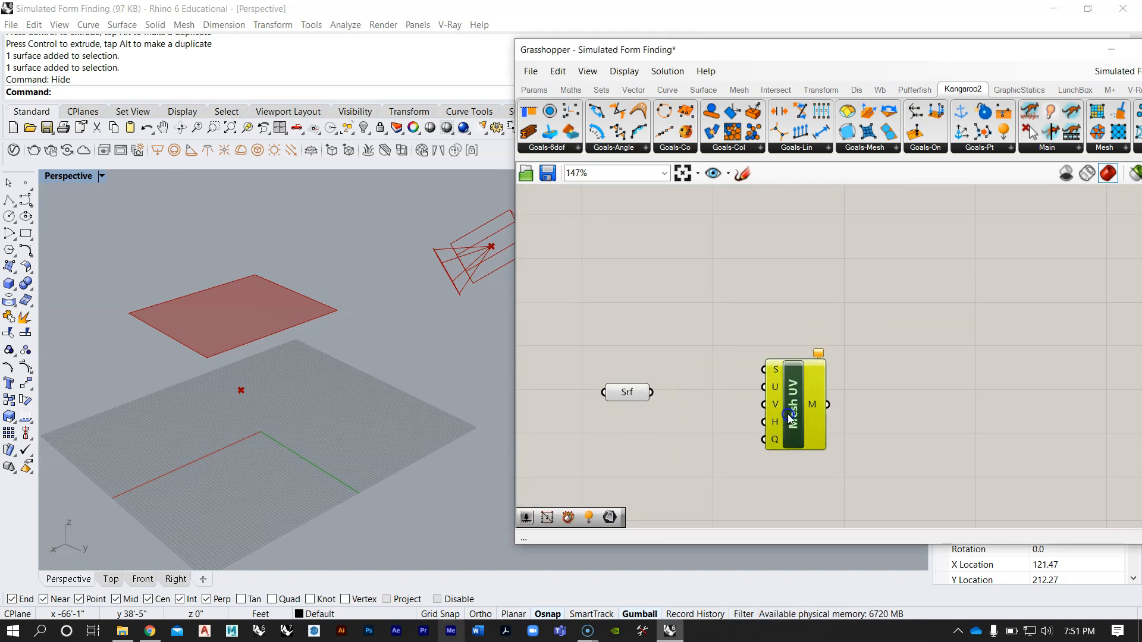
left_click_drag(789, 418, 786, 437)
left_click_drag(740, 388, 771, 394)
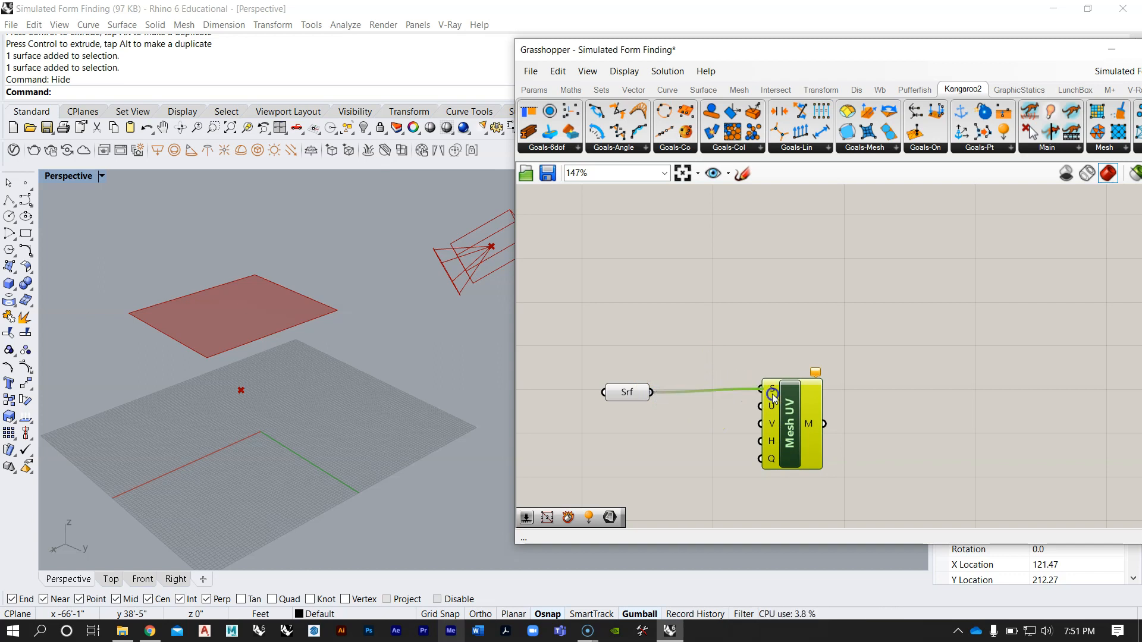
left_click(721, 331)
scroll(683, 375, "down", 2)
left_click_drag(667, 351, 674, 355)
left_click(758, 297)
Step: Add a Mesh Edges component and connect the Mesh Surface output to its M input
scroll(766, 386, "up", 2)
right_click_drag(208, 319, 218, 366)
right_click_drag(881, 308, 837, 328)
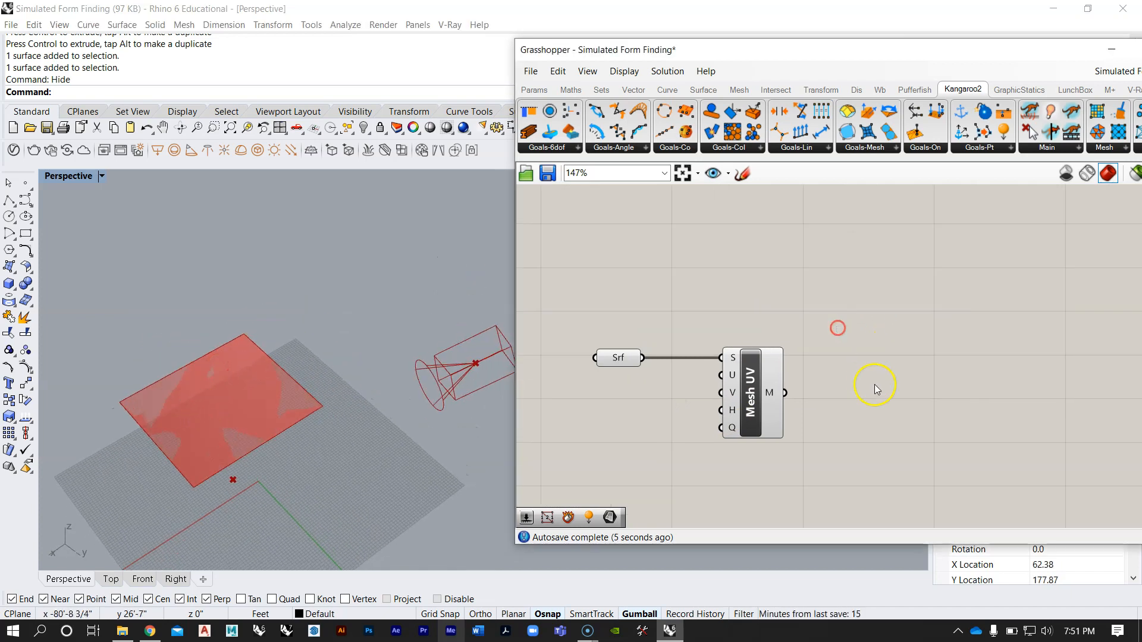
double_click(897, 376)
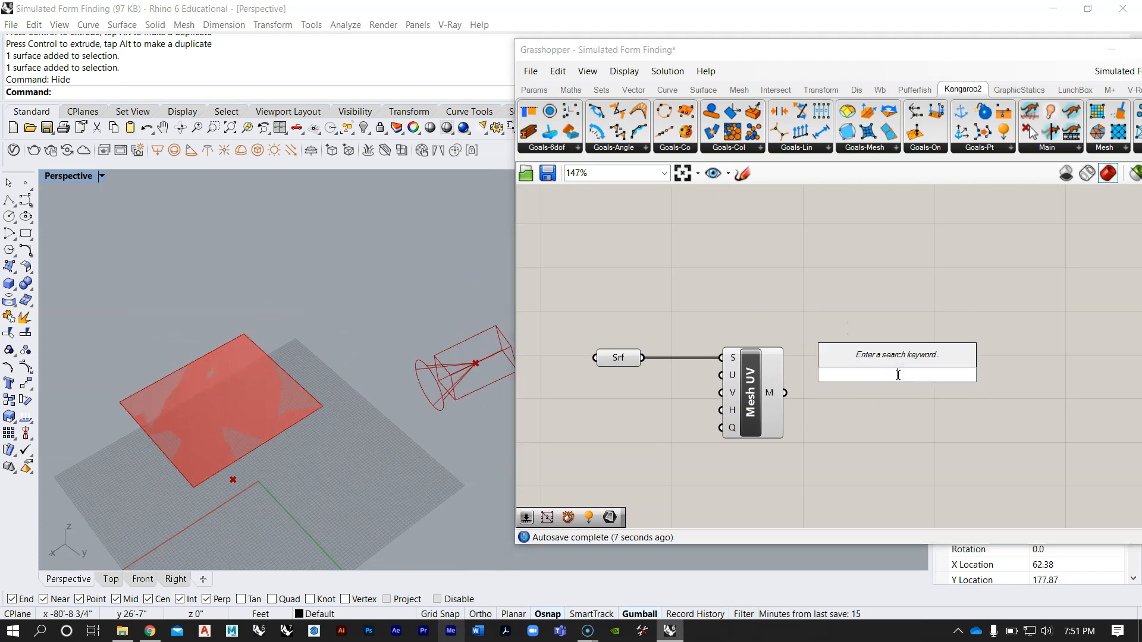
type("mesh")
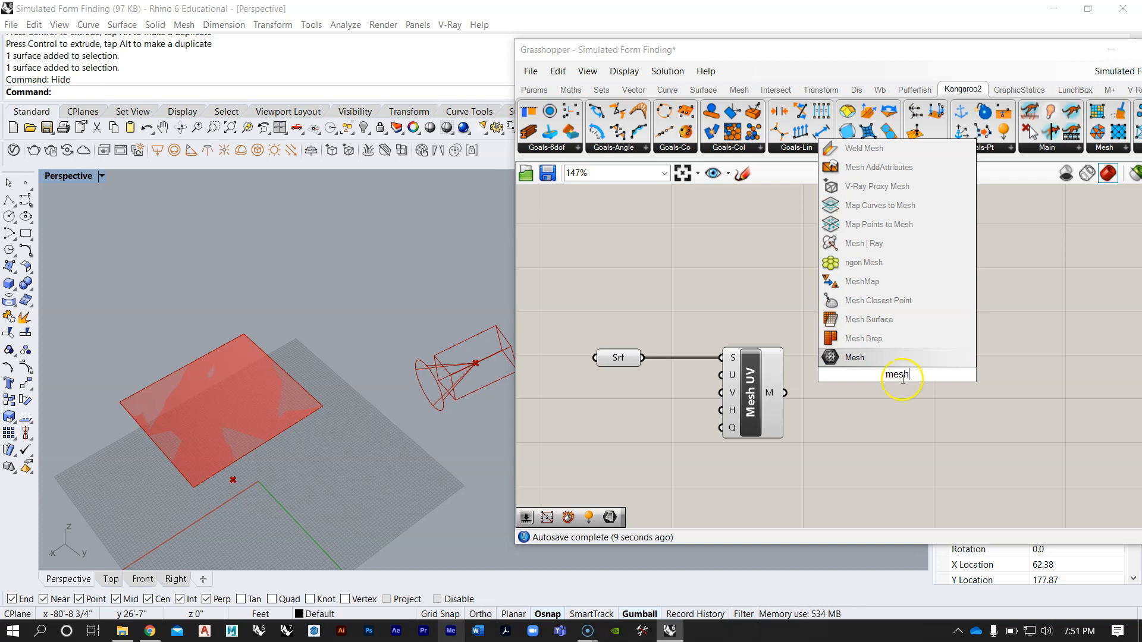
type(" edge")
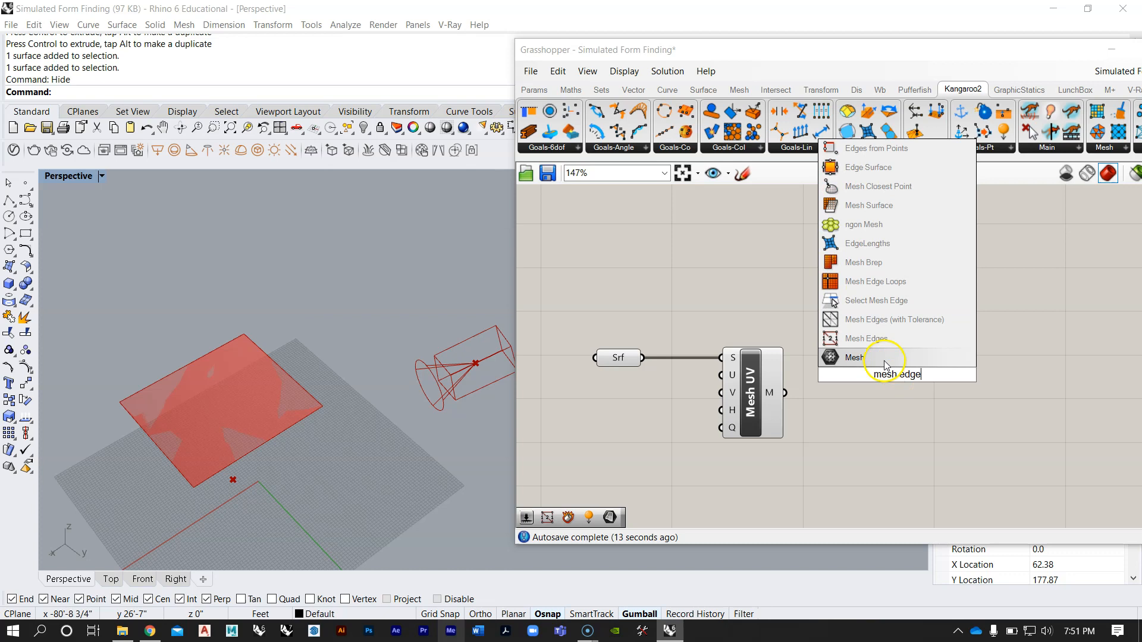
left_click(869, 338)
left_click_drag(837, 383, 865, 299)
left_click(863, 405)
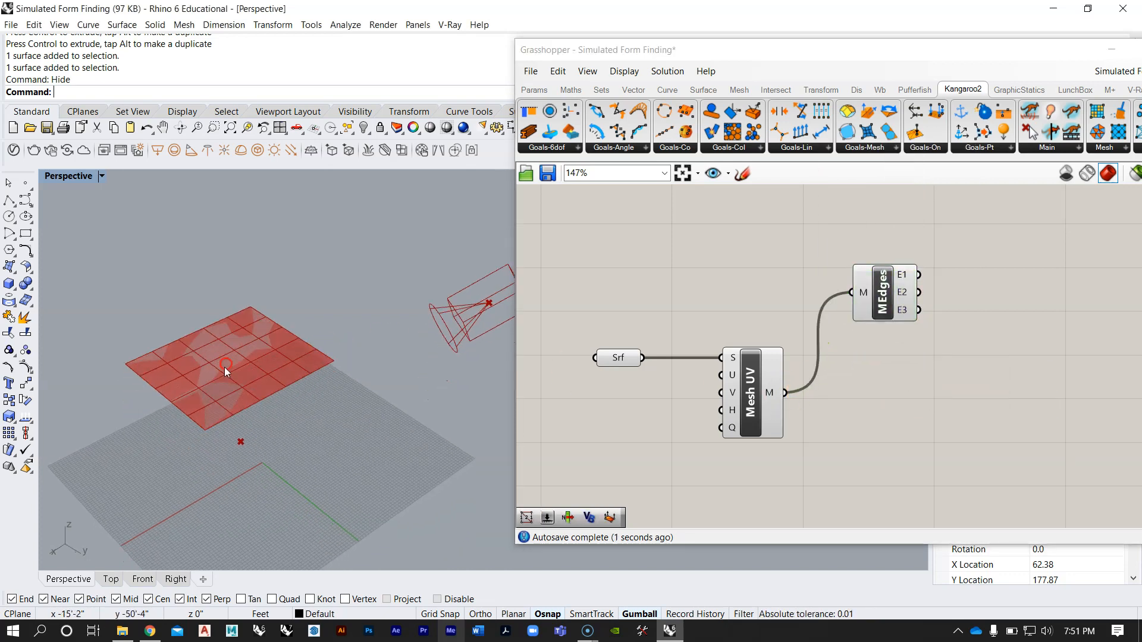
Step: Examine the mesh's edge grid in the viewport and the unconnected inputs of the Mesh Surface component
scroll(224, 366, "up", 5)
scroll(202, 390, "down", 3)
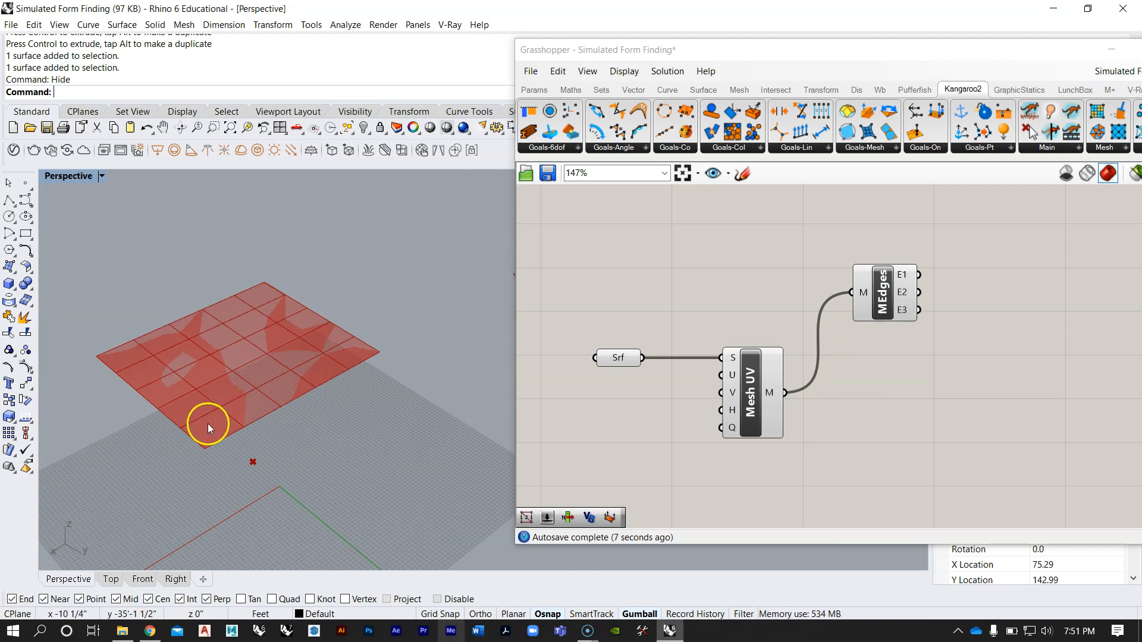
right_click_drag(288, 373, 332, 344, "shift")
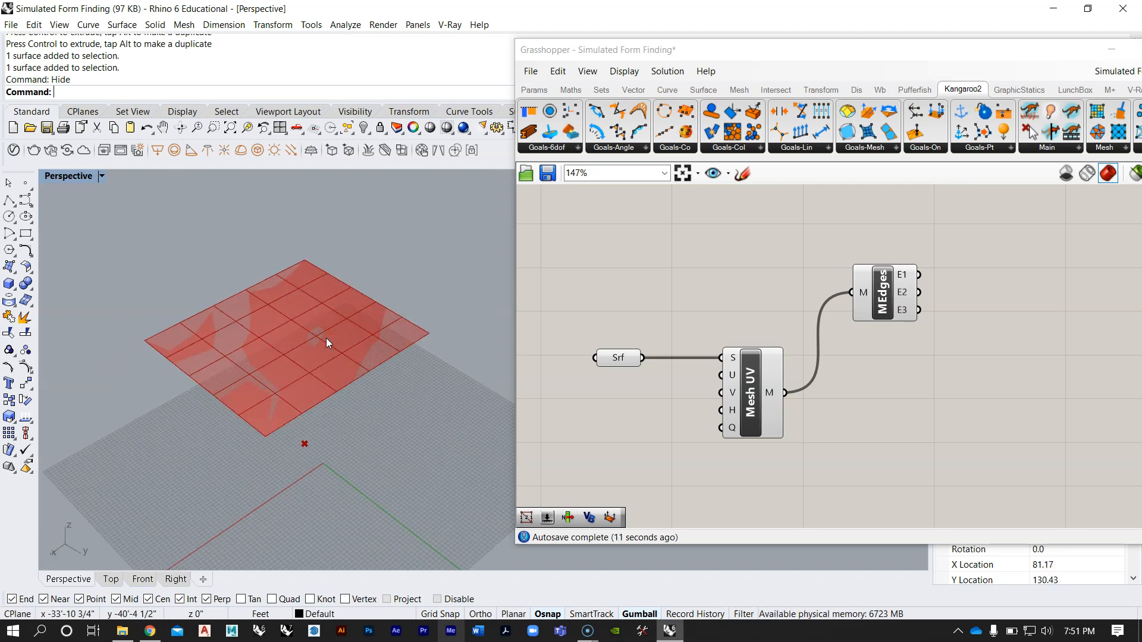
right_click_drag(365, 369, 342, 351)
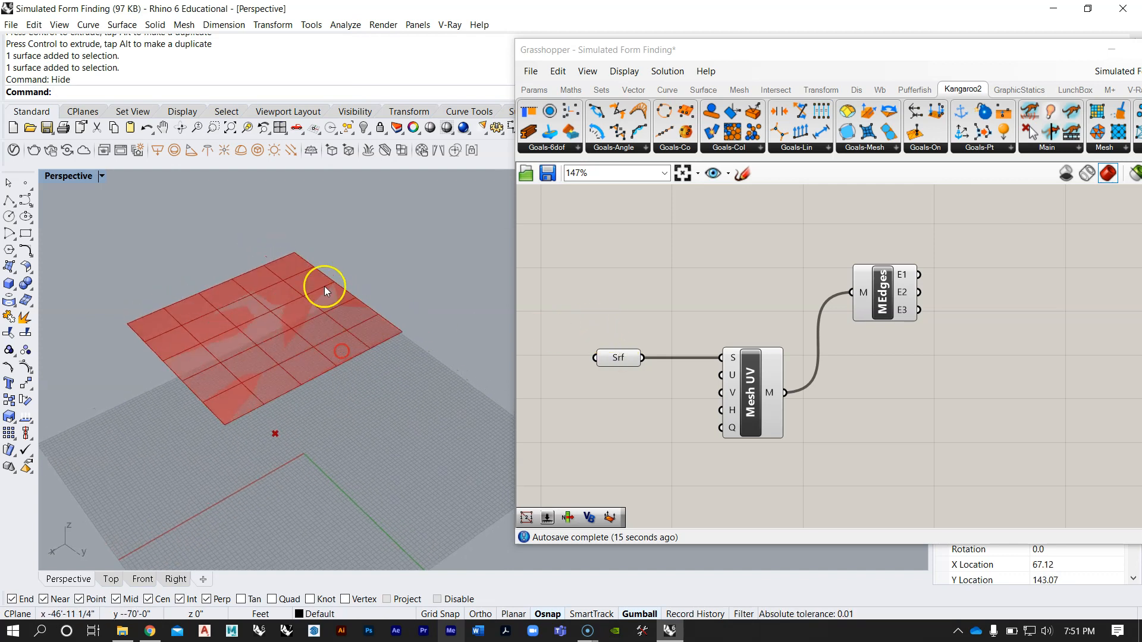
scroll(253, 293, "up", 3)
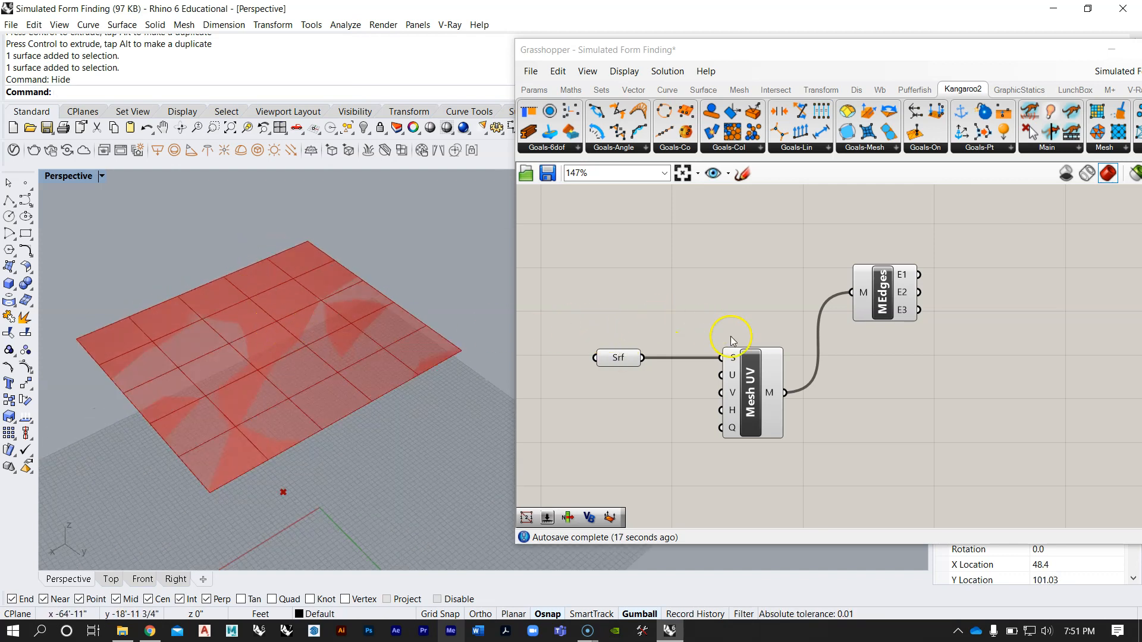
right_click_drag(429, 364, 427, 359)
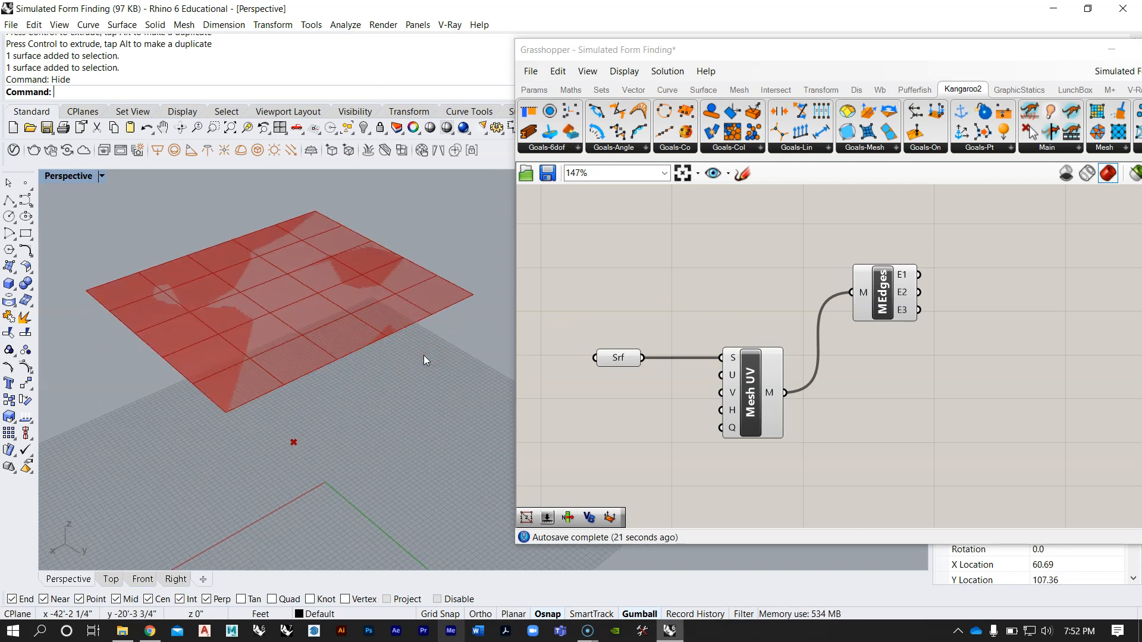
scroll(724, 300, "down", 4)
right_click_drag(719, 273, 716, 540)
scroll(688, 239, "up", 4)
scroll(684, 246, "down", 6)
right_click_drag(691, 411, 674, 269)
scroll(662, 421, "up", 8)
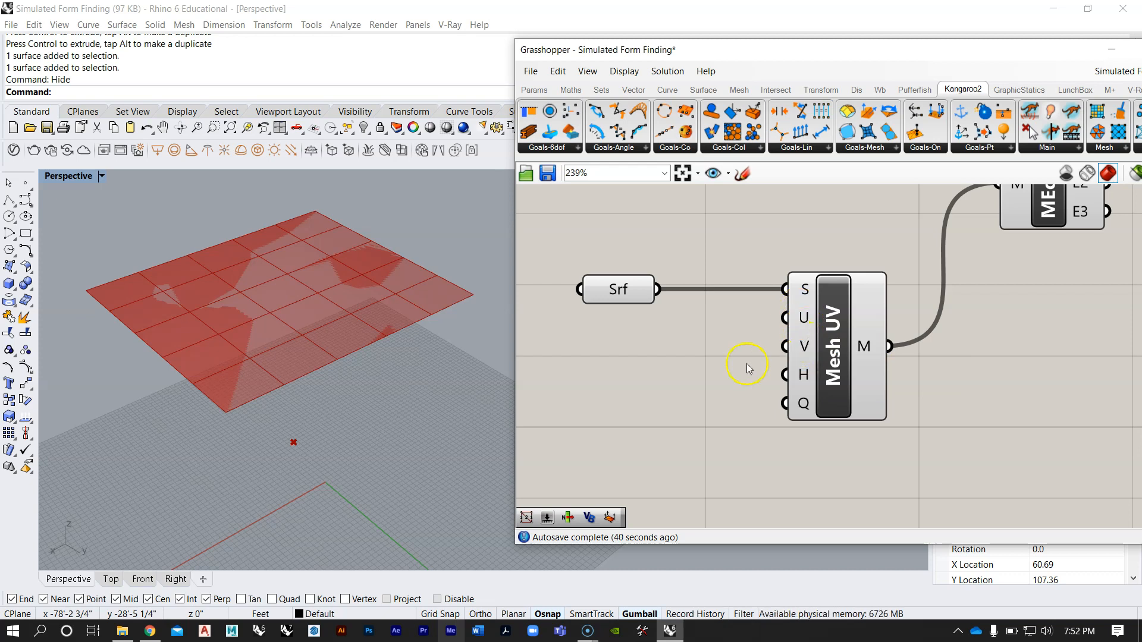
Step: Add a number slider with a value of 20 beside the unconnected Mesh Surface inputs
right_click_drag(747, 365, 798, 349)
double_click(649, 379)
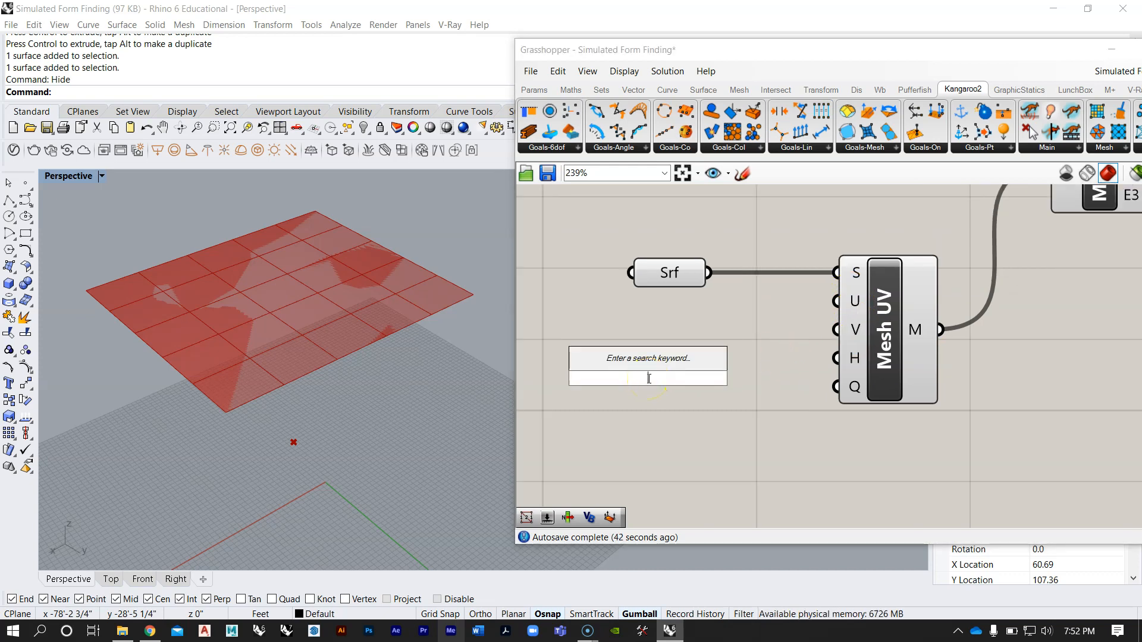
type("20")
key("Return")
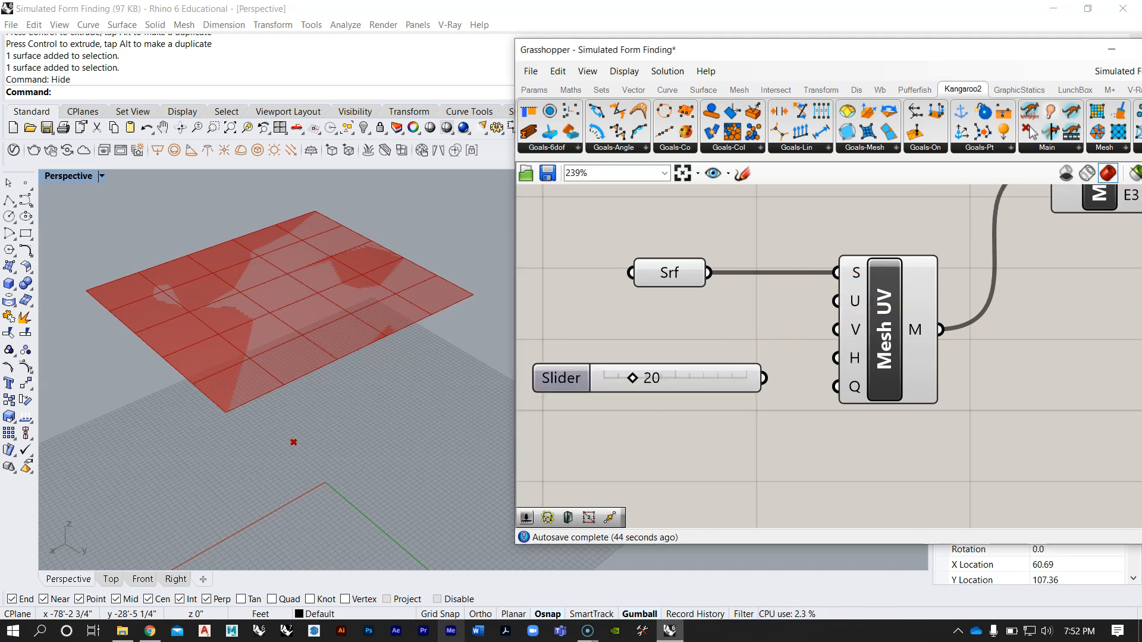
Step: Set the slider to 11, place it below the Surface parameter and connect it to the Mesh Surface component's U input
left_click_drag(684, 354, 690, 316)
scroll(708, 342, "down", 2)
scroll(683, 327, "up", 1)
right_click_drag(693, 330, 731, 339)
scroll(733, 341, "up", 1)
left_click_drag(741, 341, 749, 365)
left_click(699, 332)
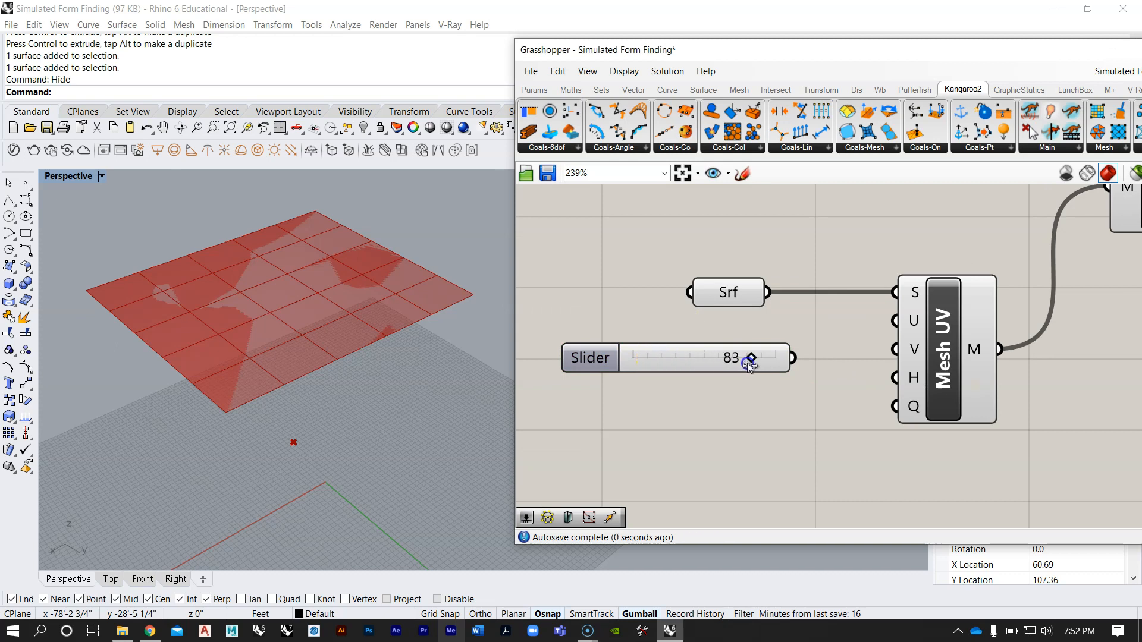
left_click_drag(652, 370, 644, 366)
left_click_drag(793, 358, 780, 379)
Step: Duplicate the U Count slider below the original and connect the copy to the Mesh Surface component's V input
key("ctrl+c")
key("ctrl+v")
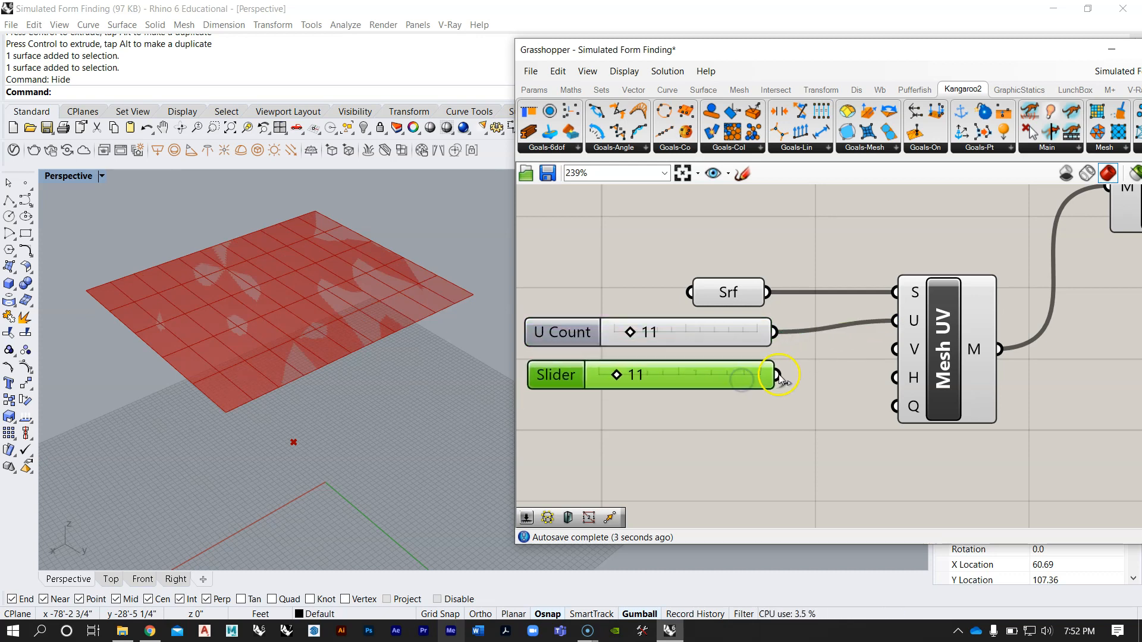
left_click_drag(850, 369, 895, 349)
right_click_drag(720, 388, 796, 353)
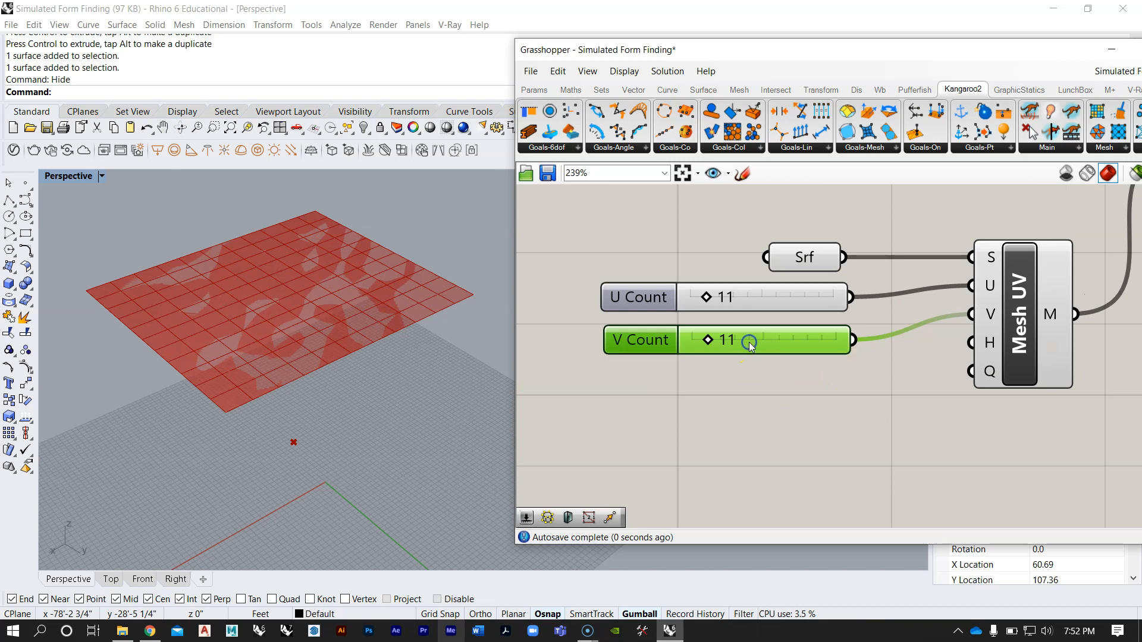
key("ctrl+c")
key("ctrl+v")
left_click_drag(769, 359, 756, 402)
key("Delete")
Step: Try several U and V counts on the mesh, leaving both sliders at 12, and check the resulting grid in the viewport
right_click_drag(390, 247, 318, 345)
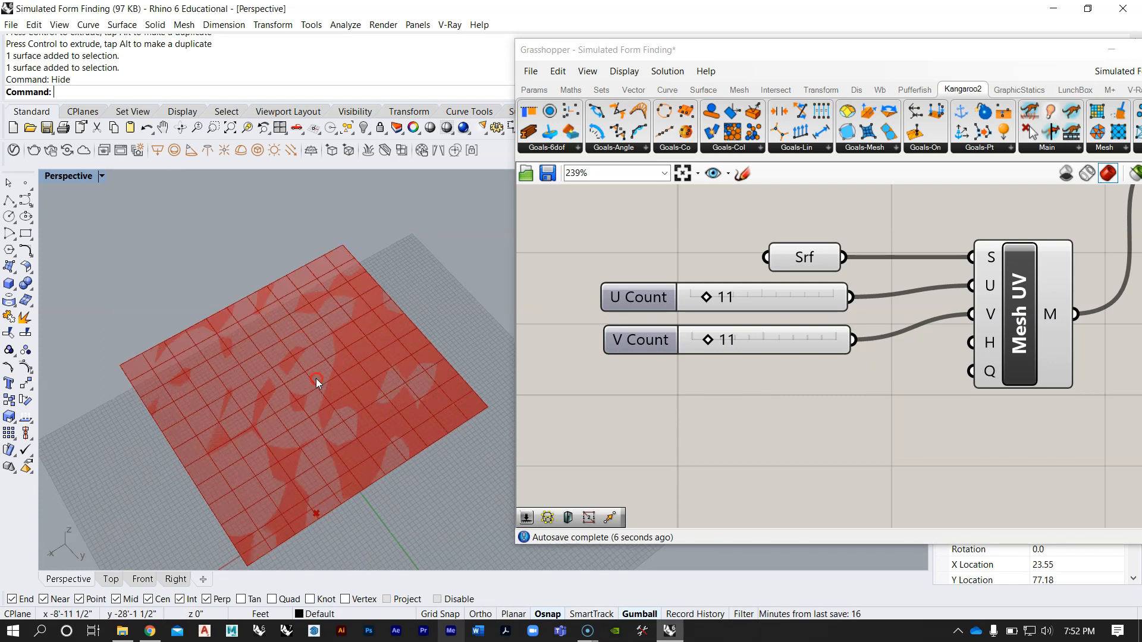
scroll(714, 339, "up", 2)
left_click_drag(695, 343, 699, 344)
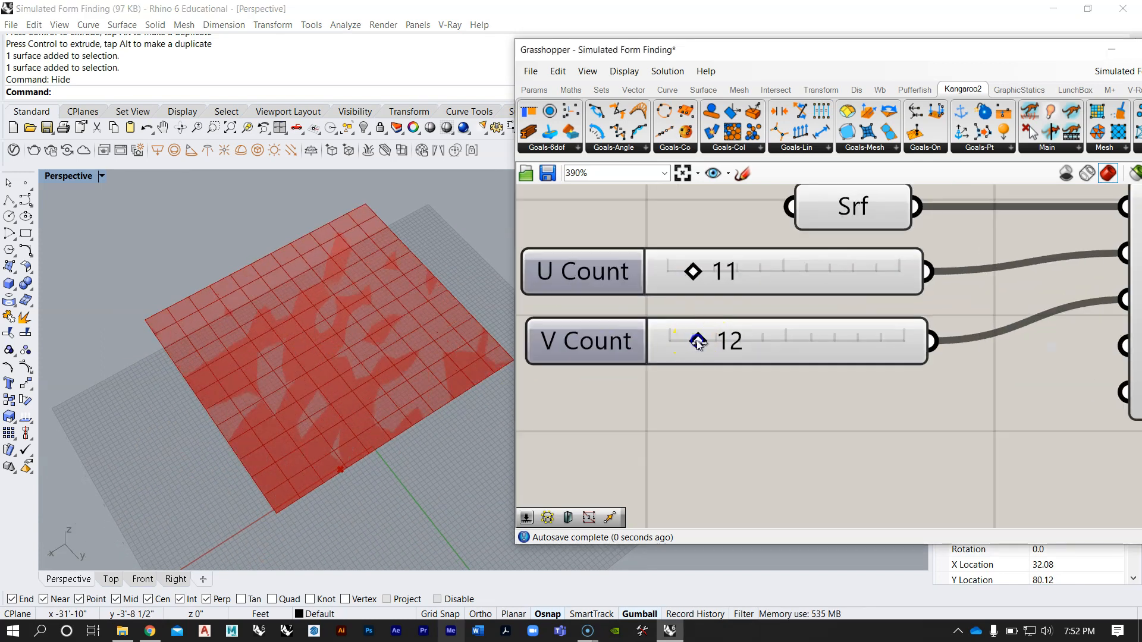
left_click_drag(706, 273, 747, 272)
left_click_drag(698, 341, 727, 337)
left_click_drag(753, 273, 698, 275)
left_click_drag(721, 357, 697, 344)
right_click_drag(372, 406, 319, 339)
scroll(306, 444, "down", 5)
scroll(344, 322, "up", 5)
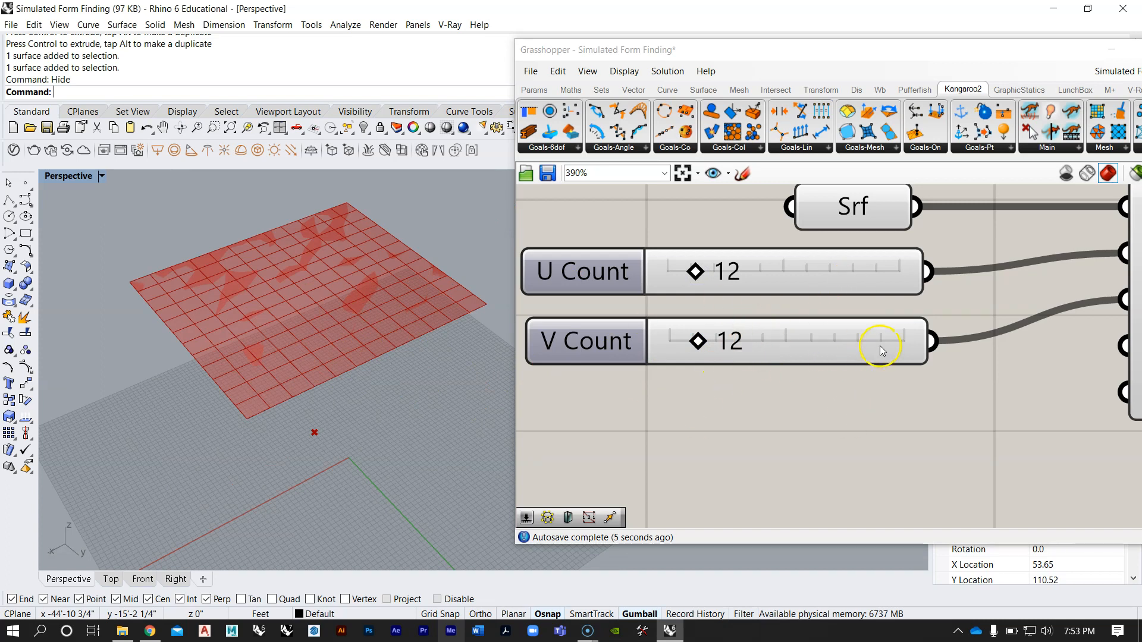
Step: Right-align the U Count and V Count sliders with each other beside the Mesh Surface component
scroll(882, 350, "down", 3)
left_click(744, 333)
left_click_drag(837, 376, 708, 280)
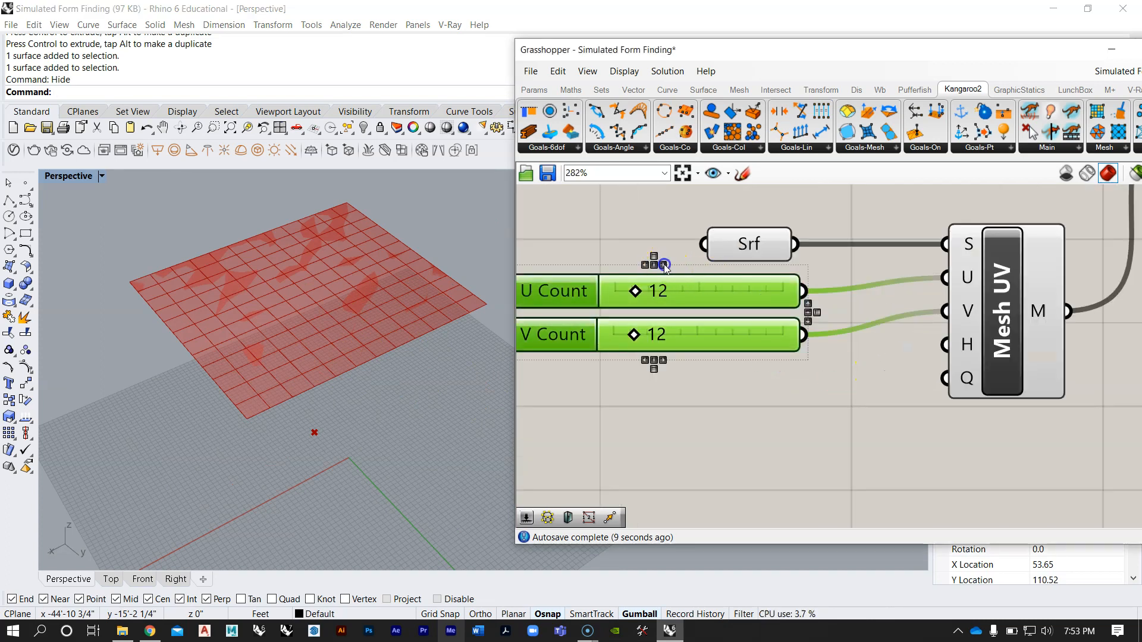
left_click(712, 206)
scroll(764, 298, "down", 6)
scroll(845, 285, "up", 1)
right_click_drag(879, 302, 732, 361)
scroll(834, 263, "up", 3)
left_click(793, 310)
scroll(818, 321, "down", 6)
left_click_drag(816, 321, 804, 296)
left_click(805, 361)
scroll(805, 361, "down", 4)
Step: Examine the Geo, Action, Force and Anchor branches of the purple group and the components that extract their inputs
right_click_drag(828, 268, 781, 457)
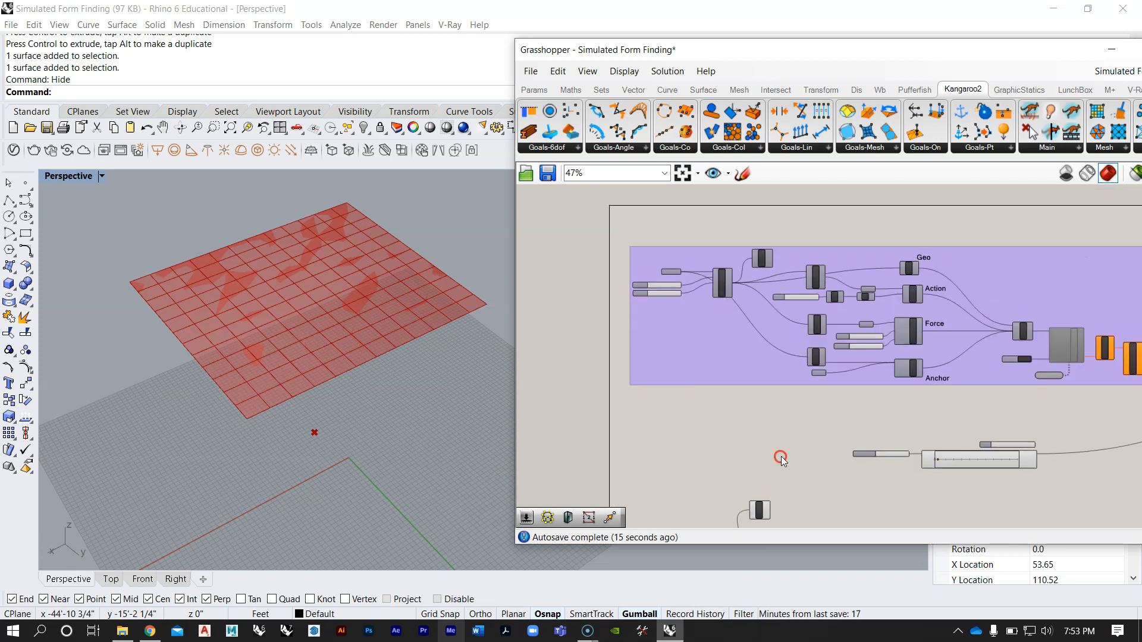
scroll(739, 298, "up", 4)
right_click_drag(880, 344, 819, 344)
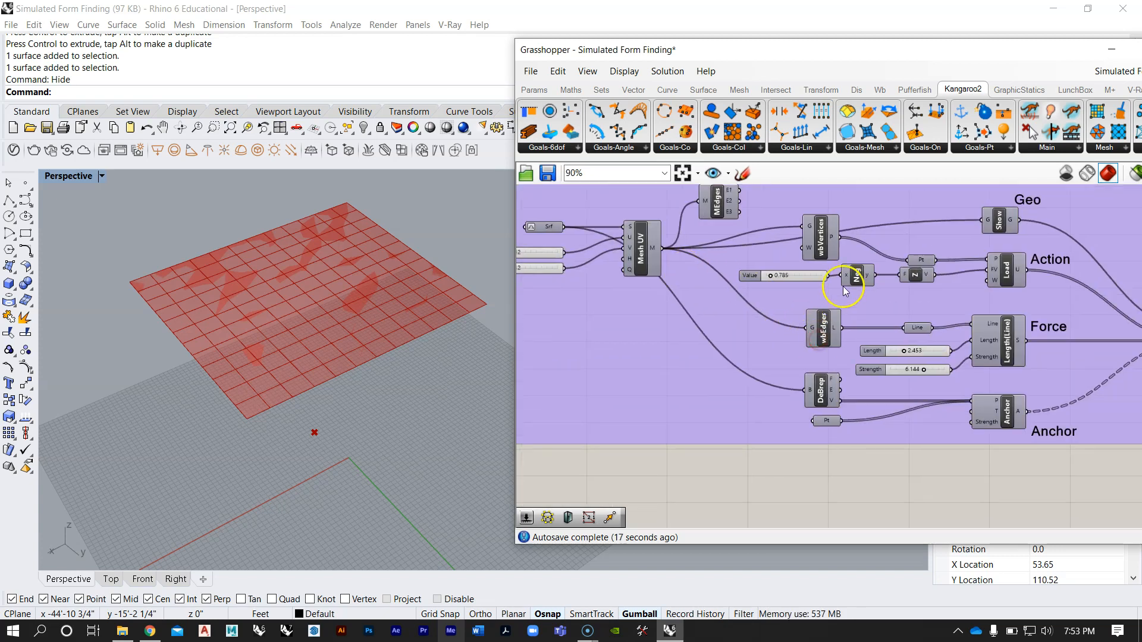
scroll(834, 241, "up", 1)
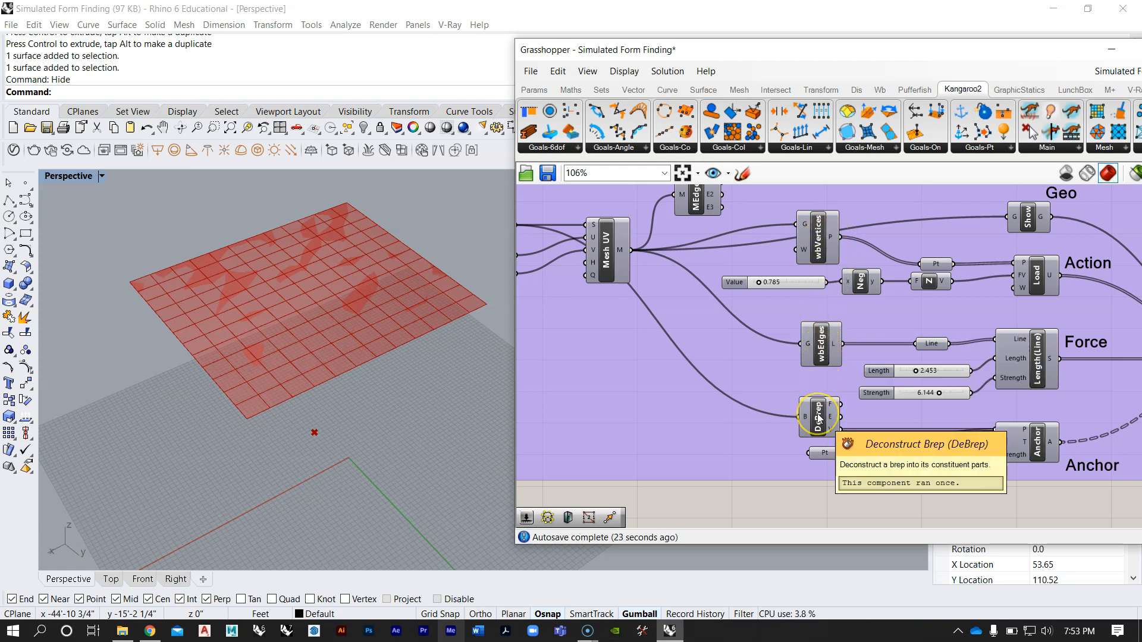
right_click_drag(819, 418, 732, 370)
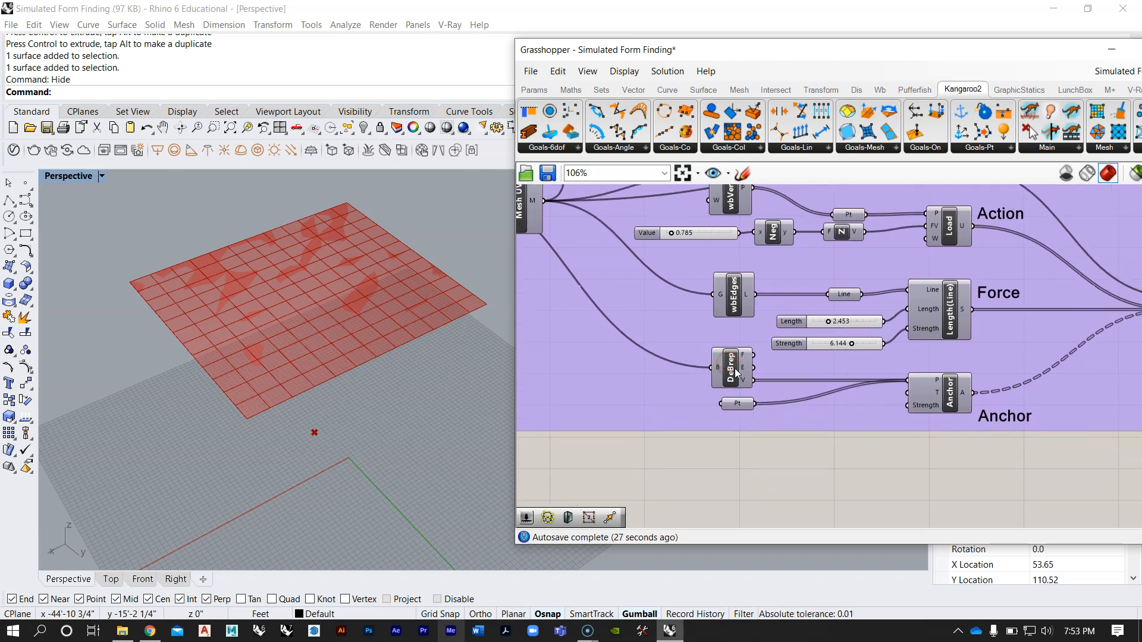
scroll(744, 315, "down", 5)
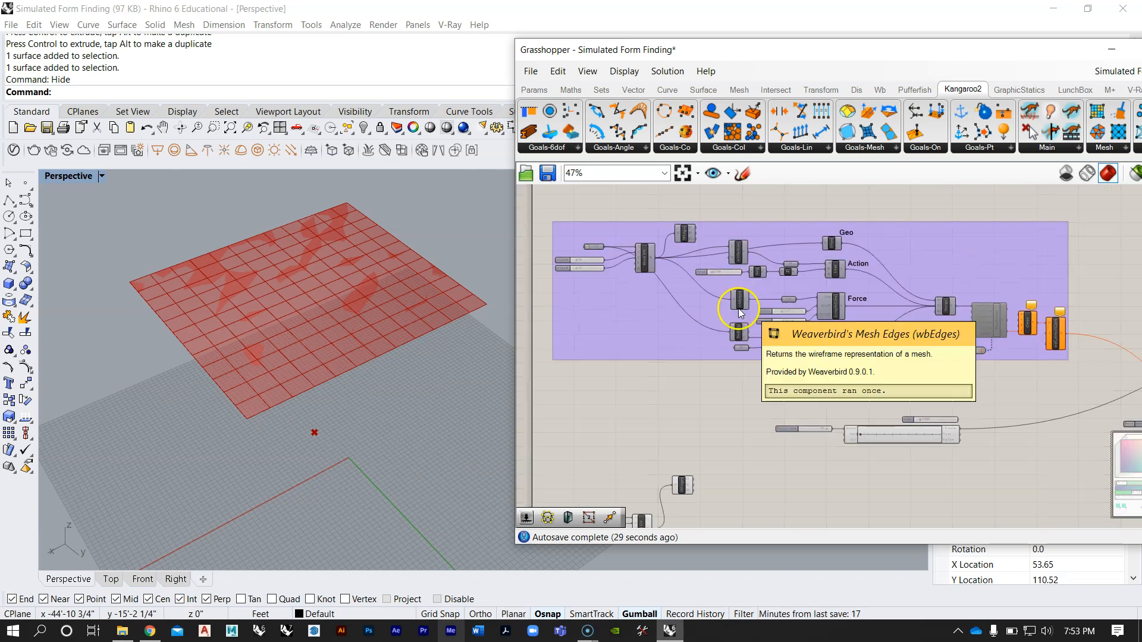
right_click_drag(820, 263, 795, 285)
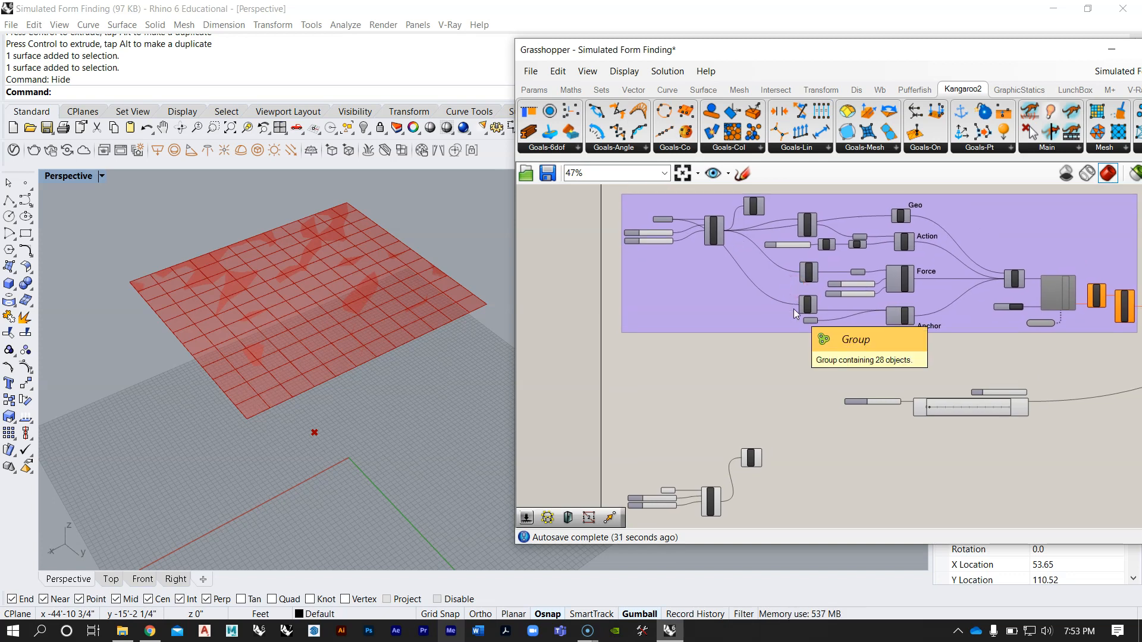
scroll(793, 309, "up", 4)
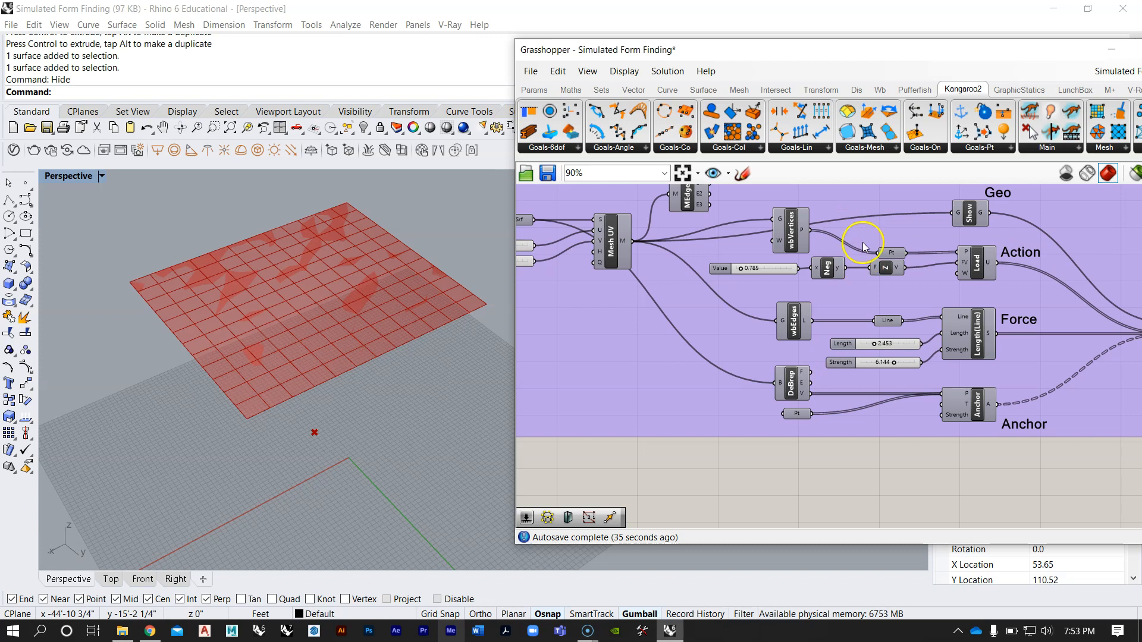
right_click_drag(986, 299, 903, 343)
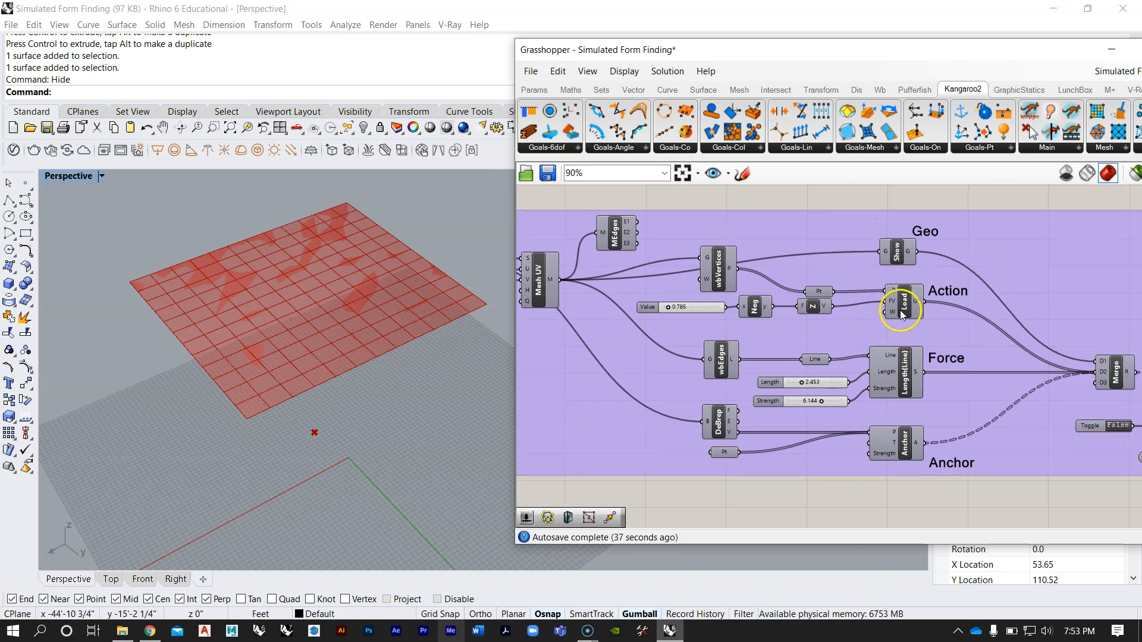
Step: Examine the mesh's grid points in the viewport and compare the purple group with the new definition below it
scroll(262, 363, "up", 3)
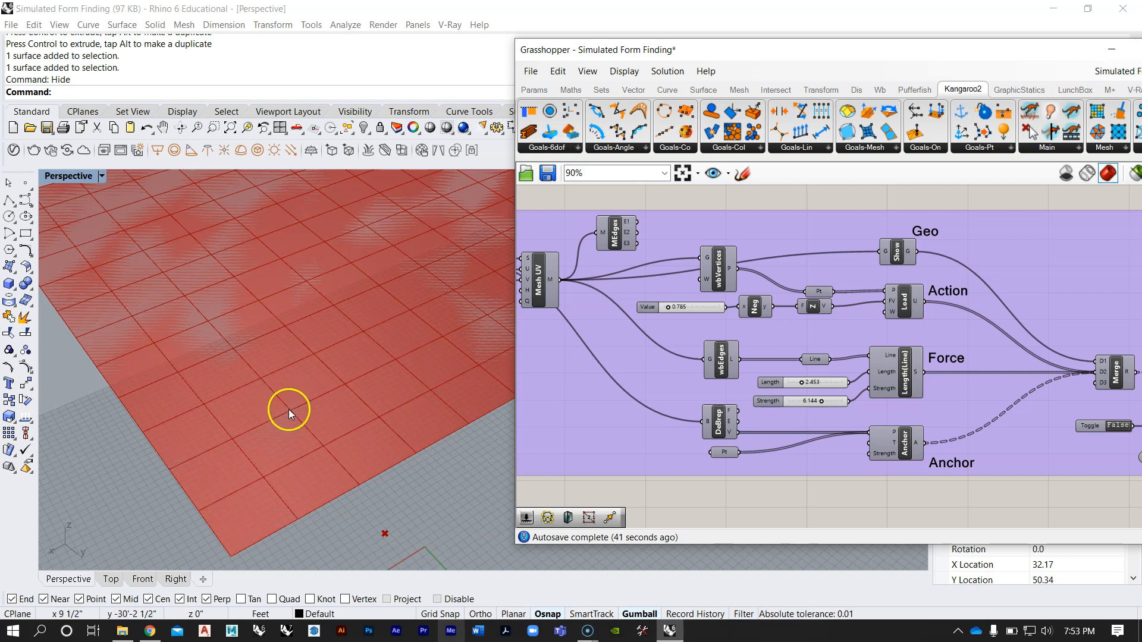
scroll(345, 376, "down", 6)
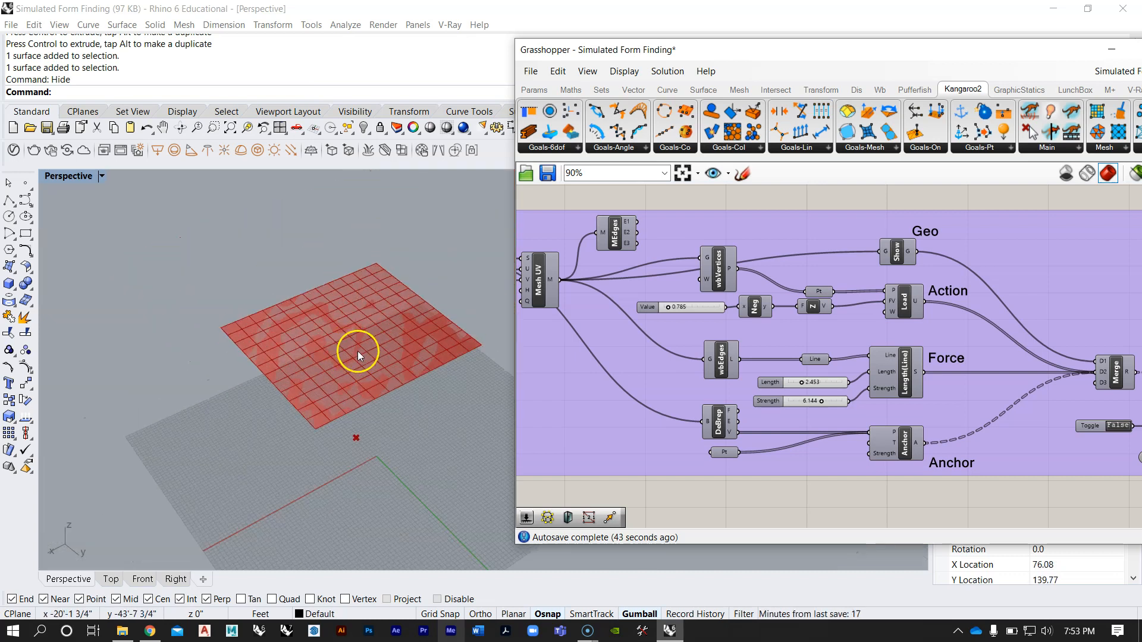
right_click_drag(408, 370, 386, 388)
scroll(737, 373, "down", 3)
right_click_drag(770, 374, 796, 207)
scroll(761, 435, "up", 3)
right_click_drag(777, 419, 734, 456)
scroll(709, 402, "down", 5)
right_click_drag(765, 324, 744, 372)
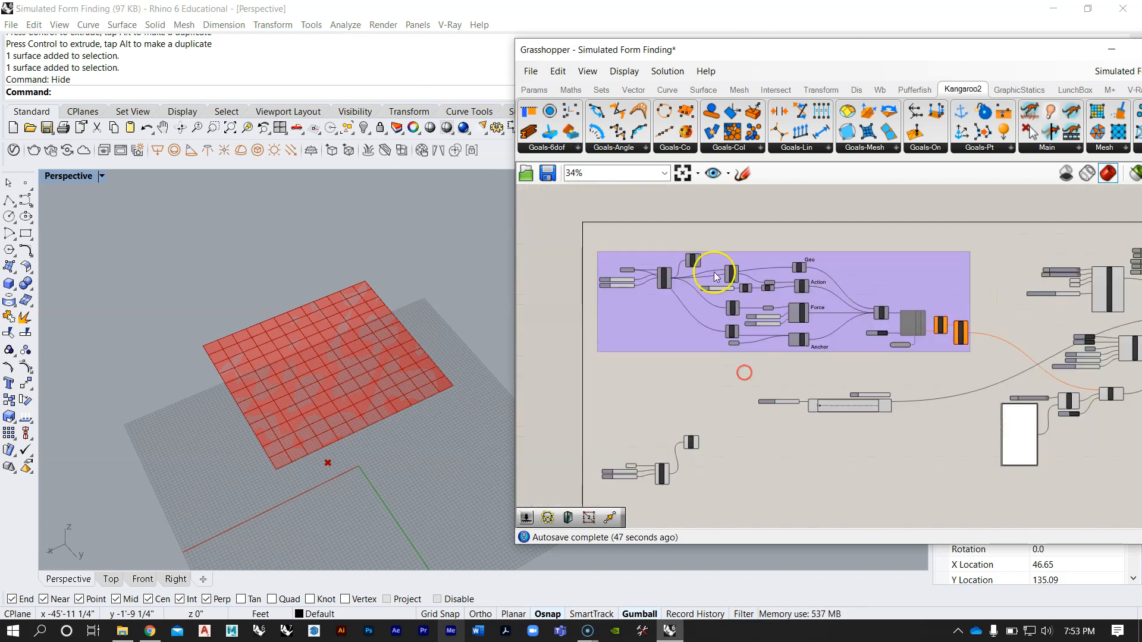
scroll(717, 269, "up", 5)
scroll(758, 231, "down", 4)
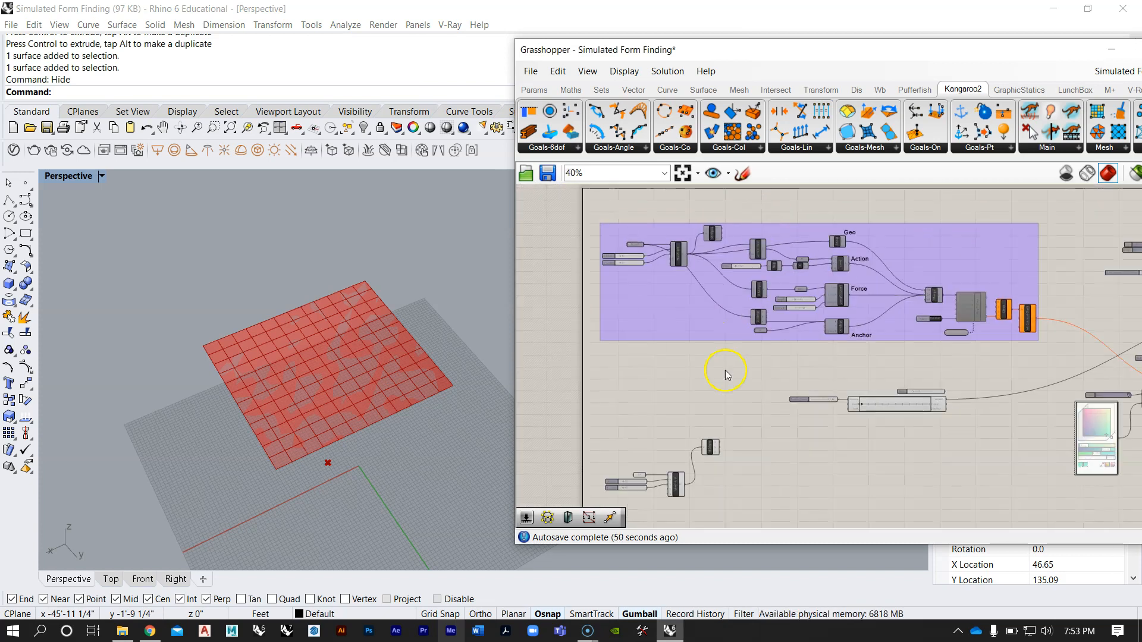
scroll(726, 375, "up", 3)
double_click(831, 389)
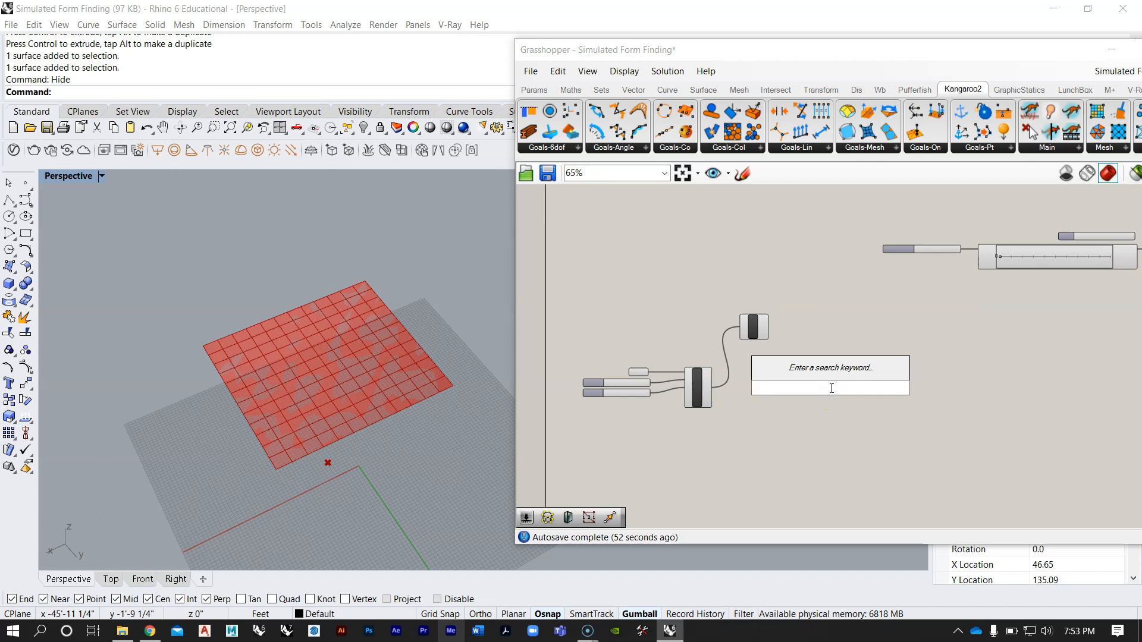
left_click(847, 309)
right_click_drag(872, 334, 821, 347)
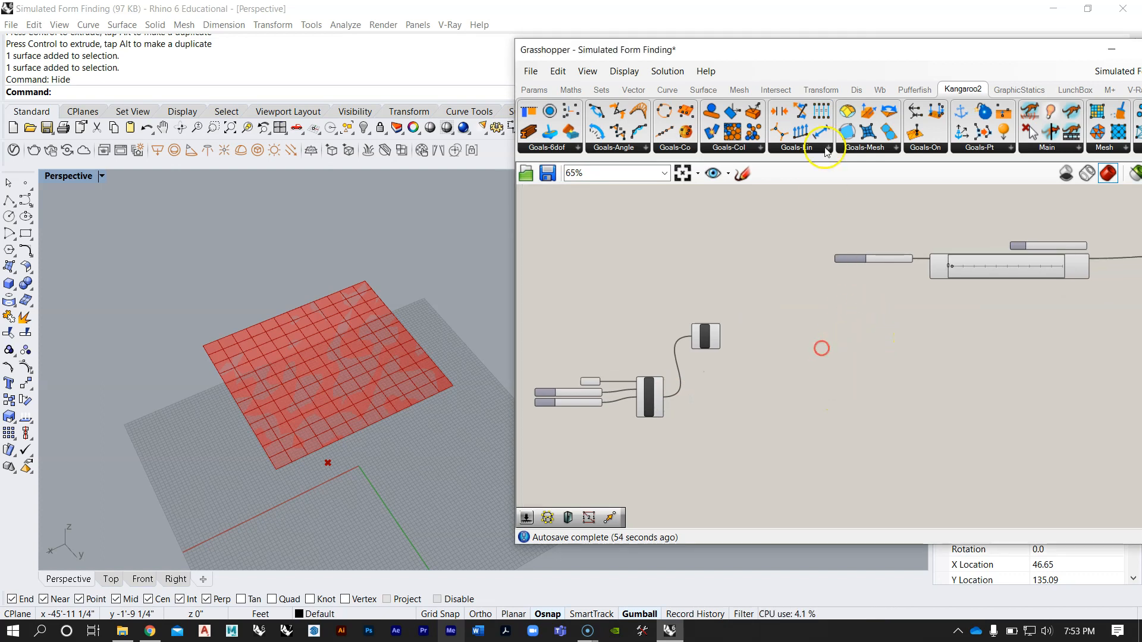
Step: Reposition the Grasshopper window so all component categories show, and look over the Weaverbird and Kangaroo2 component sets
left_click_drag(833, 51, 525, 61)
left_click(660, 102)
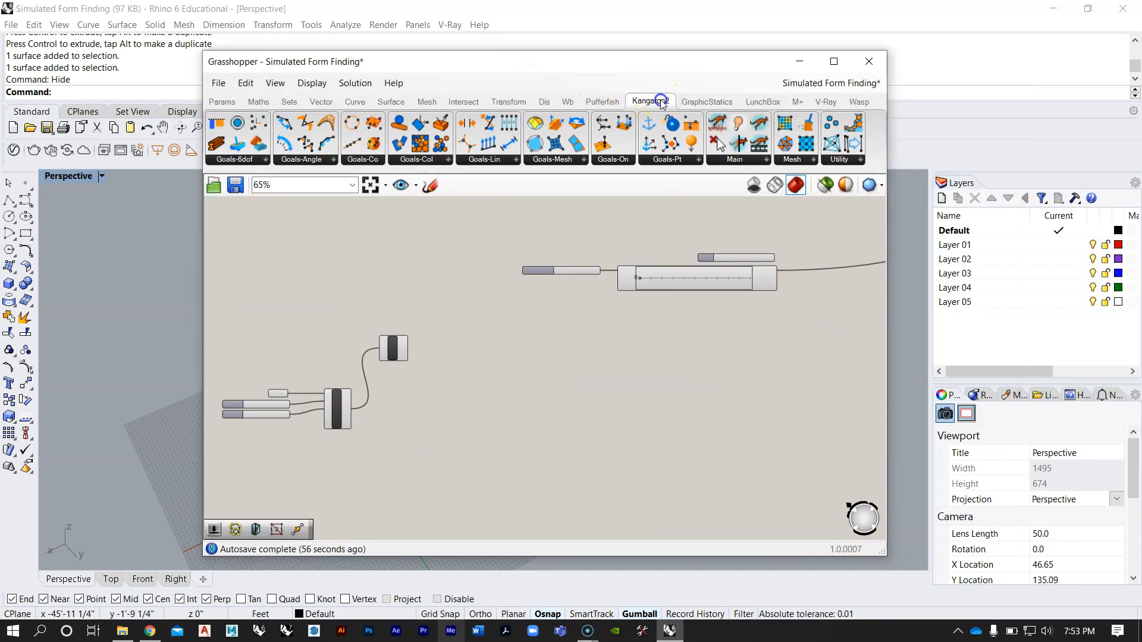
left_click(568, 102)
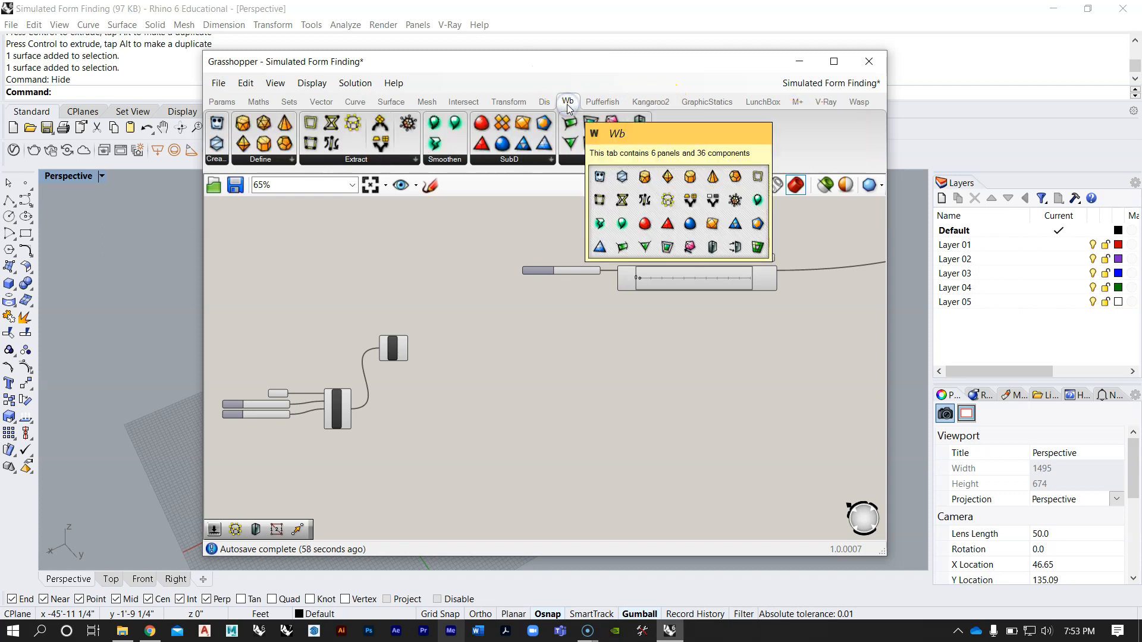
left_click(657, 102)
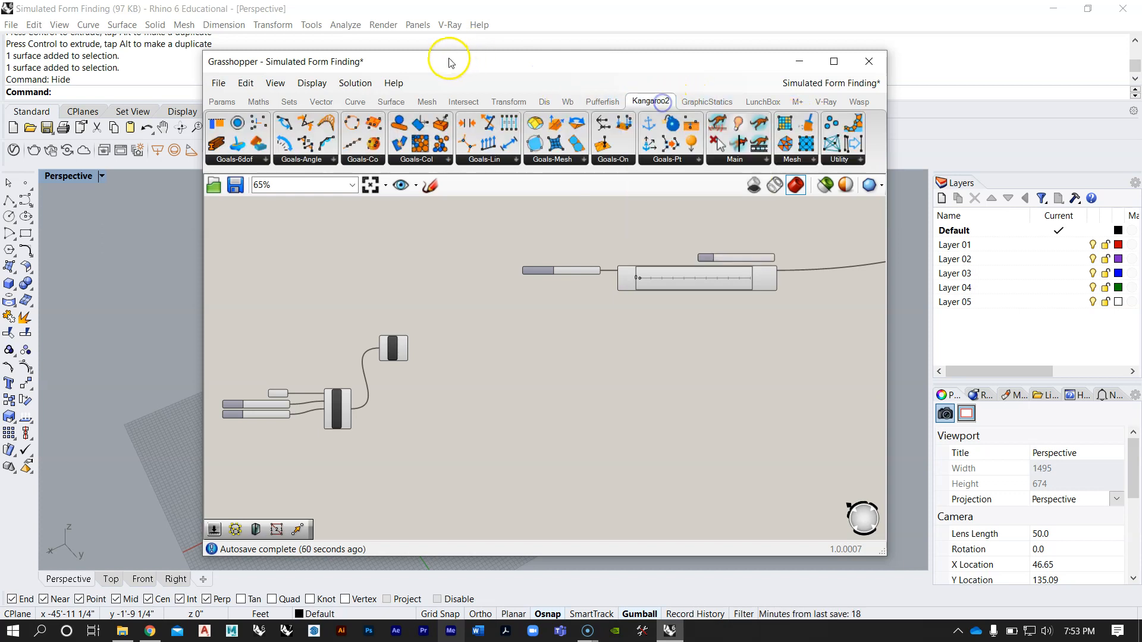
left_click_drag(449, 60, 656, 44)
scroll(645, 365, "up", 5)
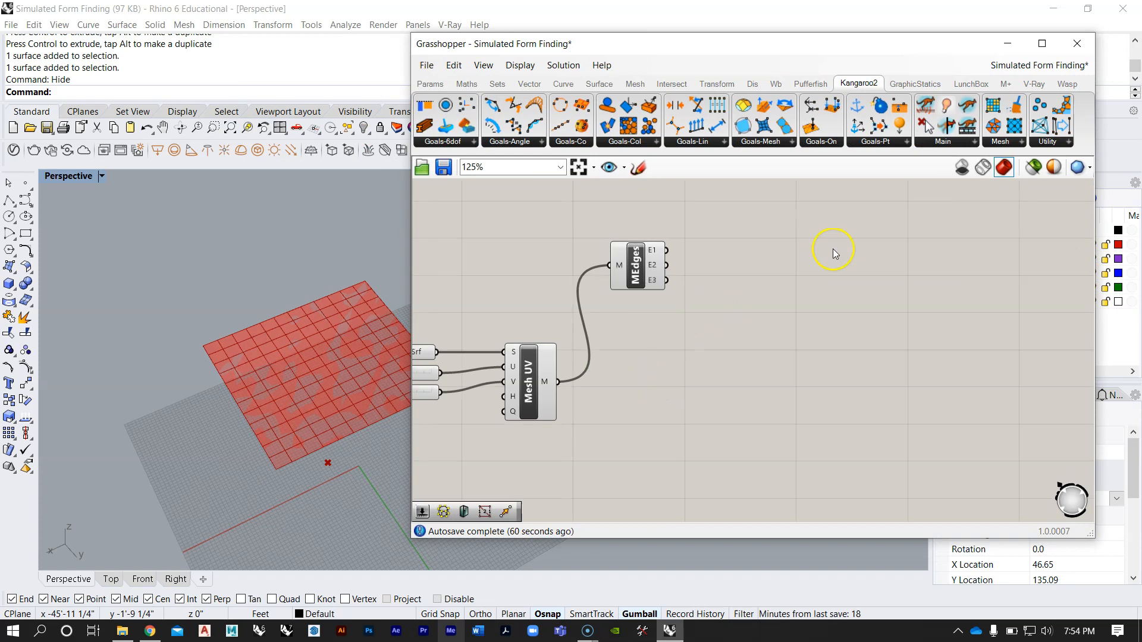
double_click(678, 370)
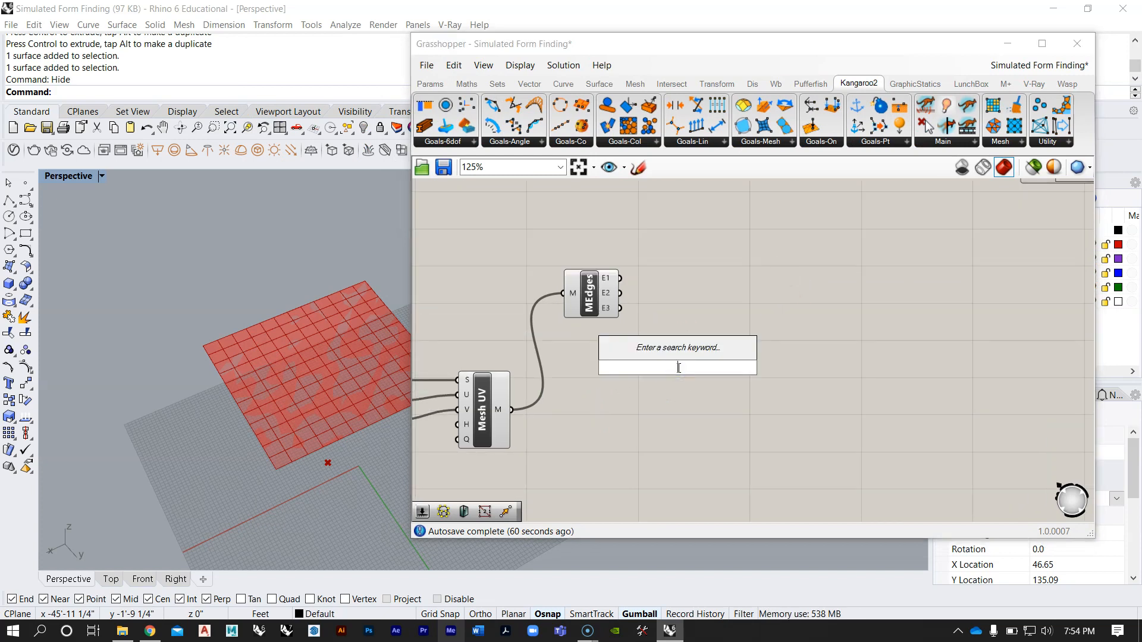
type("wb")
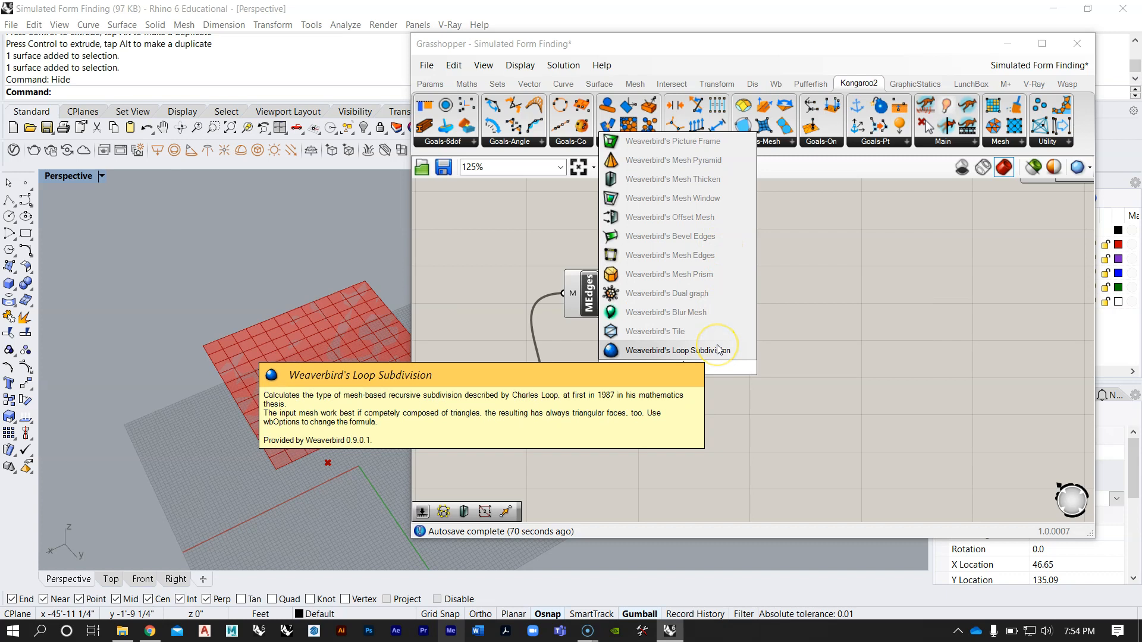
scroll(718, 350, "down", 4)
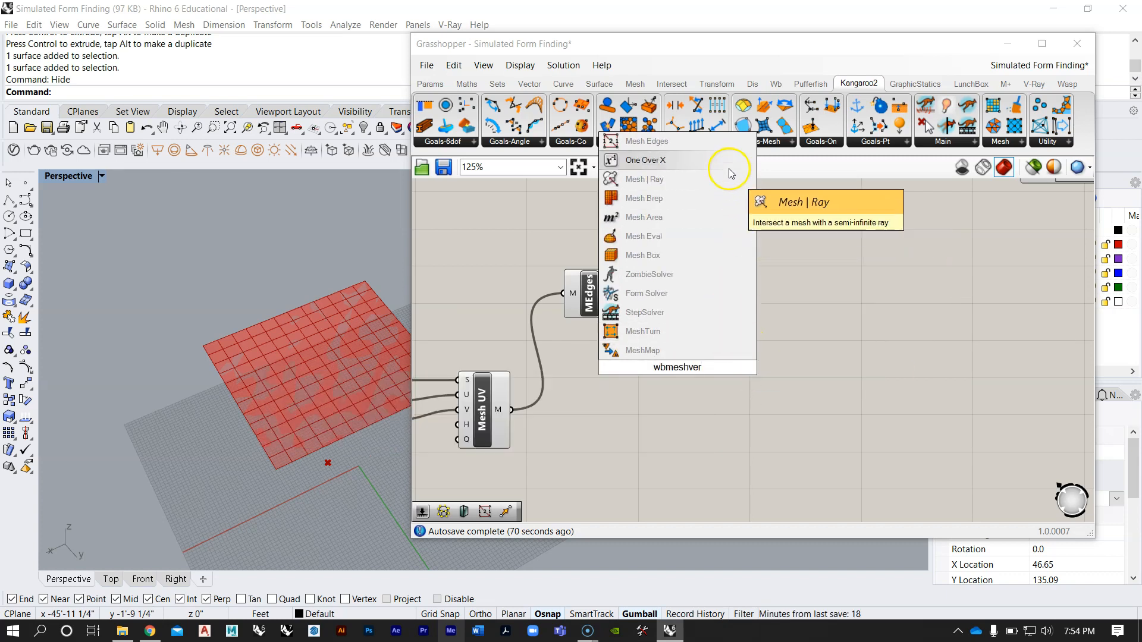
left_click(874, 301)
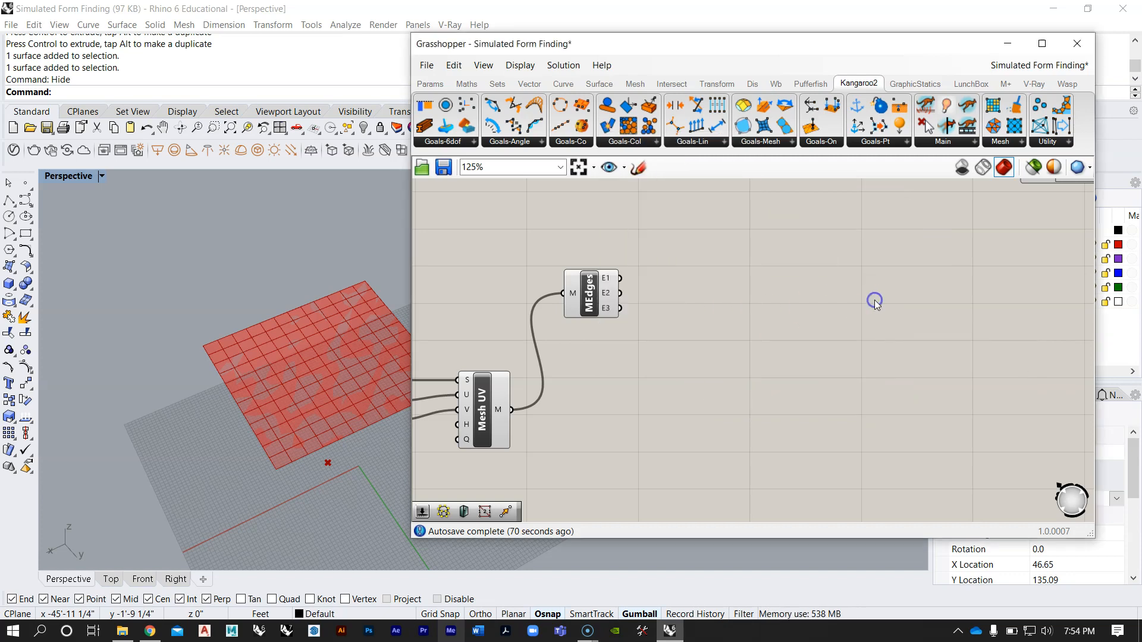
Step: Add a Weaverbird's Vertices component on the canvas beside the Mesh Edges component
left_click(771, 89)
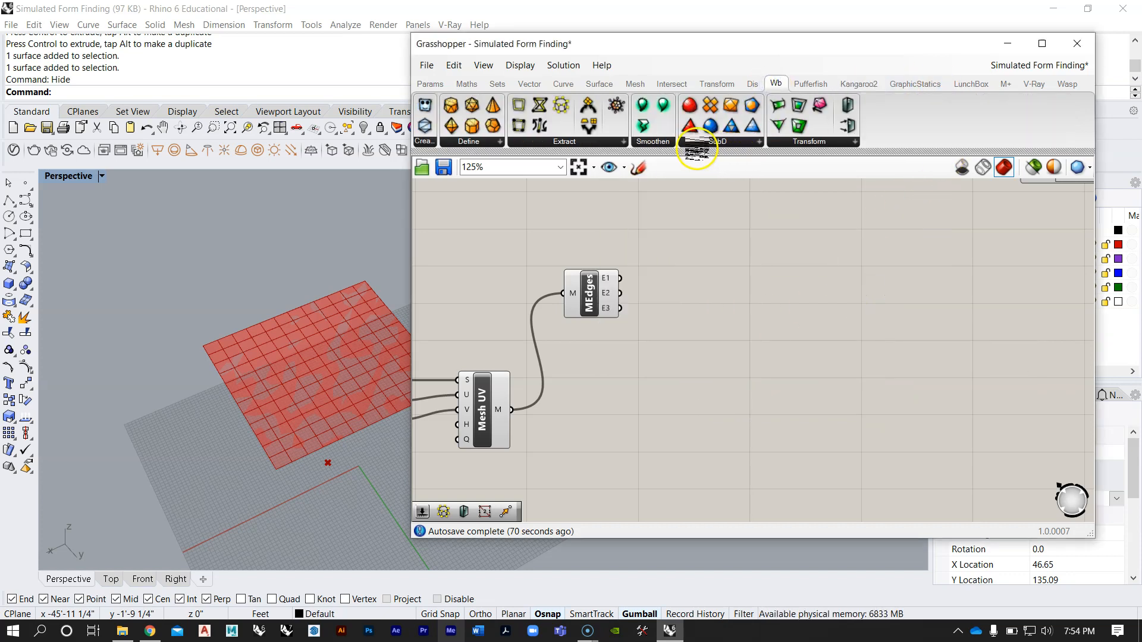
left_click(567, 143)
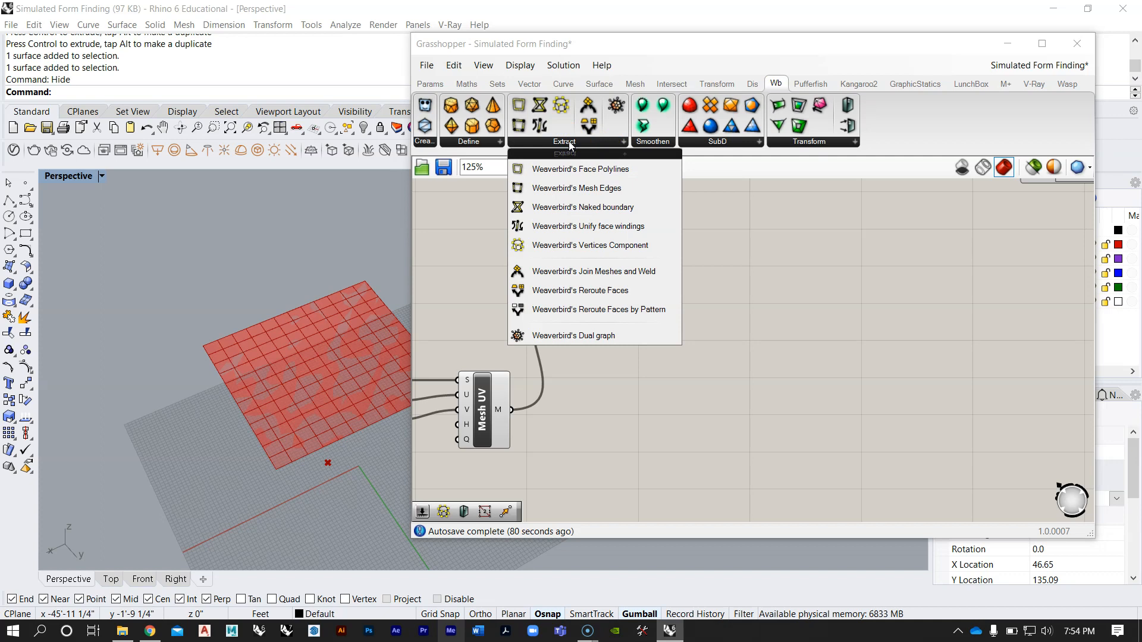
left_click(650, 247)
left_click(700, 347)
right_click_drag(717, 380, 775, 345)
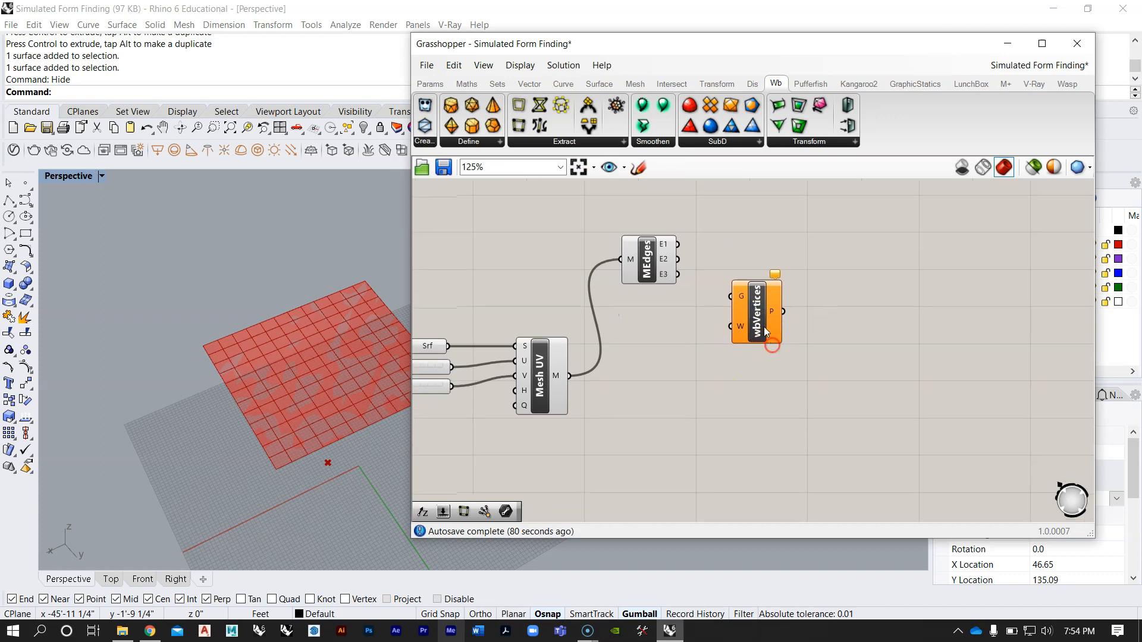
Step: Place the Vertices component level with Mesh Surface, connect the mesh output to its G input, and inspect the points in the viewport
left_click_drag(763, 329, 765, 369)
left_click_drag(700, 353, 748, 395)
left_click(741, 327)
right_click_drag(385, 352, 308, 406)
scroll(340, 409, "up", 8)
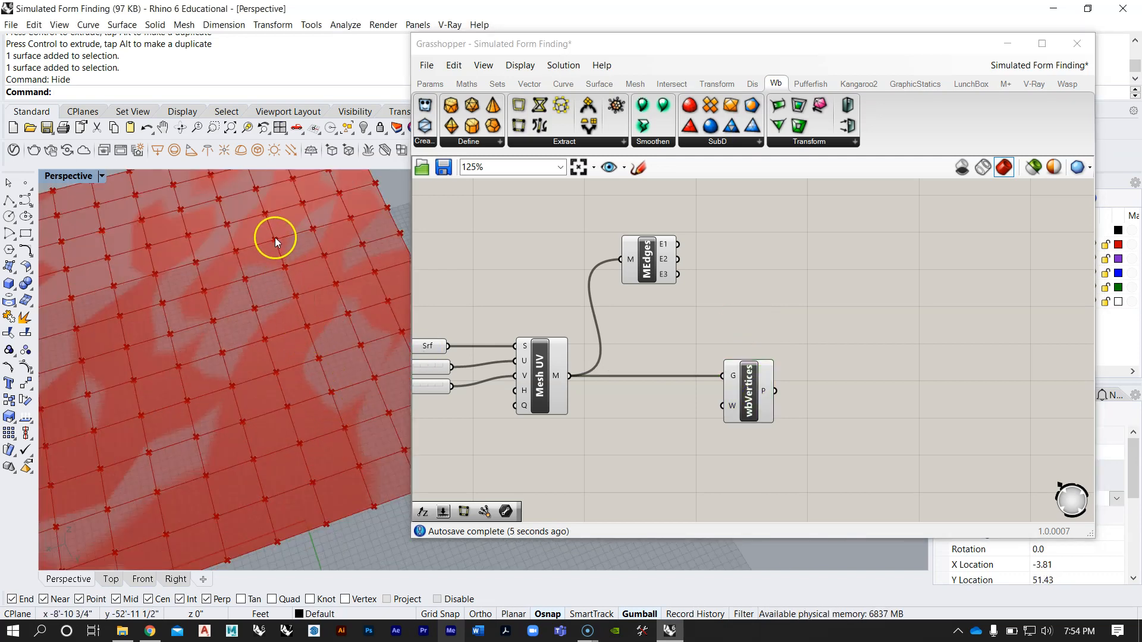
Step: Inspect the mesh vertices in the viewport, highlighting the output of the new Vertices component
right_click_drag(259, 198, 260, 273)
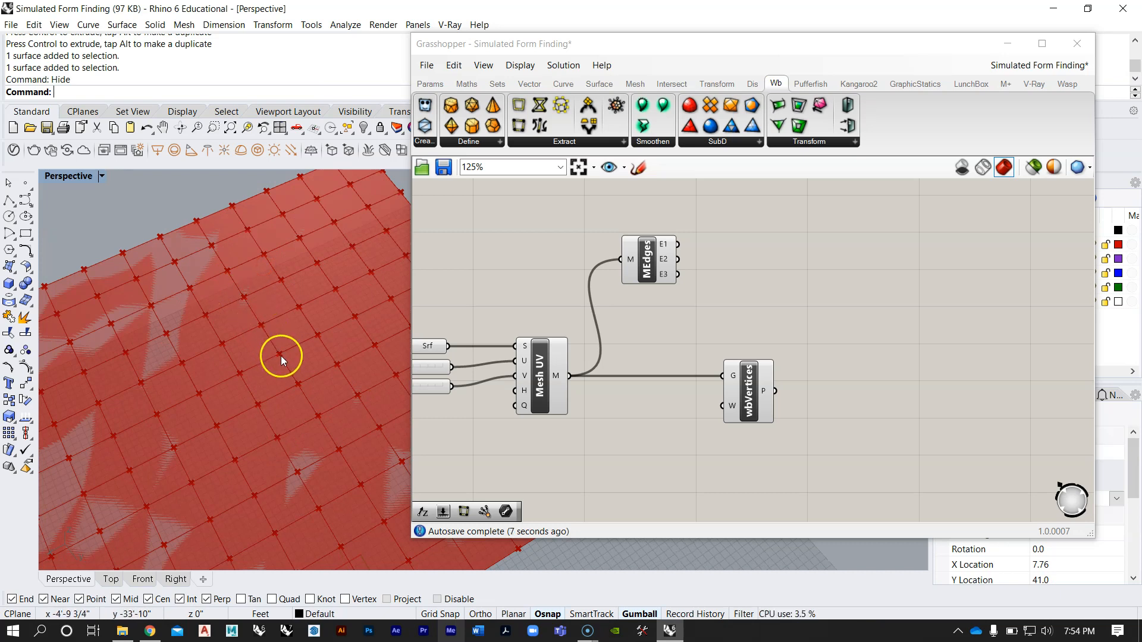
scroll(272, 309, "down", 6)
right_click_drag(273, 310, 286, 320)
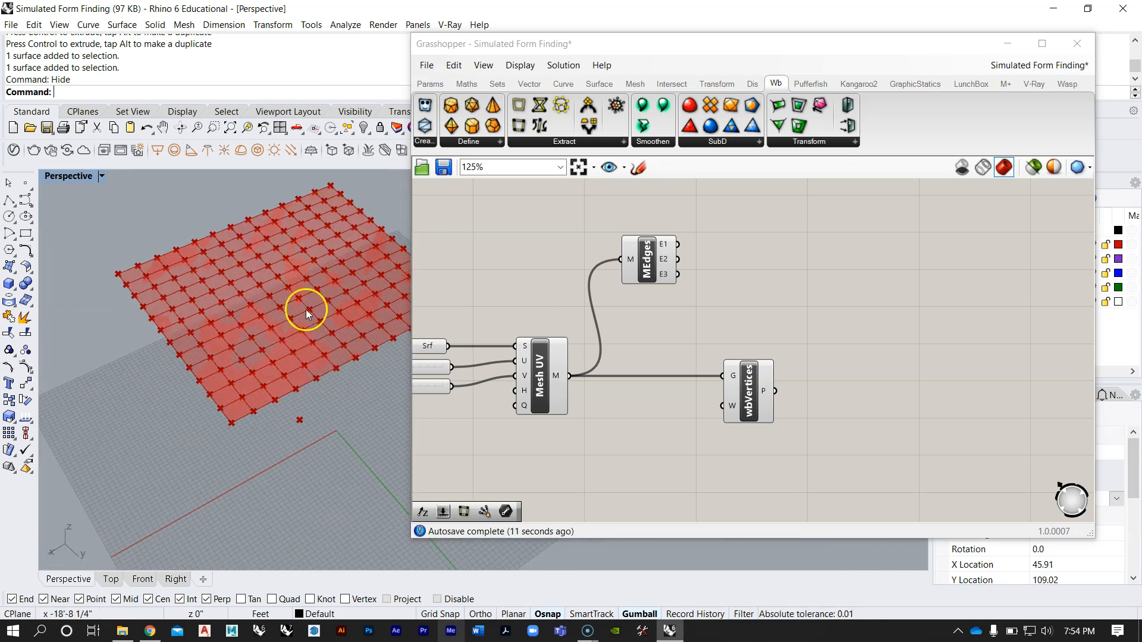
right_click_drag(335, 305, 245, 330)
right_click_drag(680, 328, 733, 332)
scroll(732, 331, "down", 4)
left_click(769, 369)
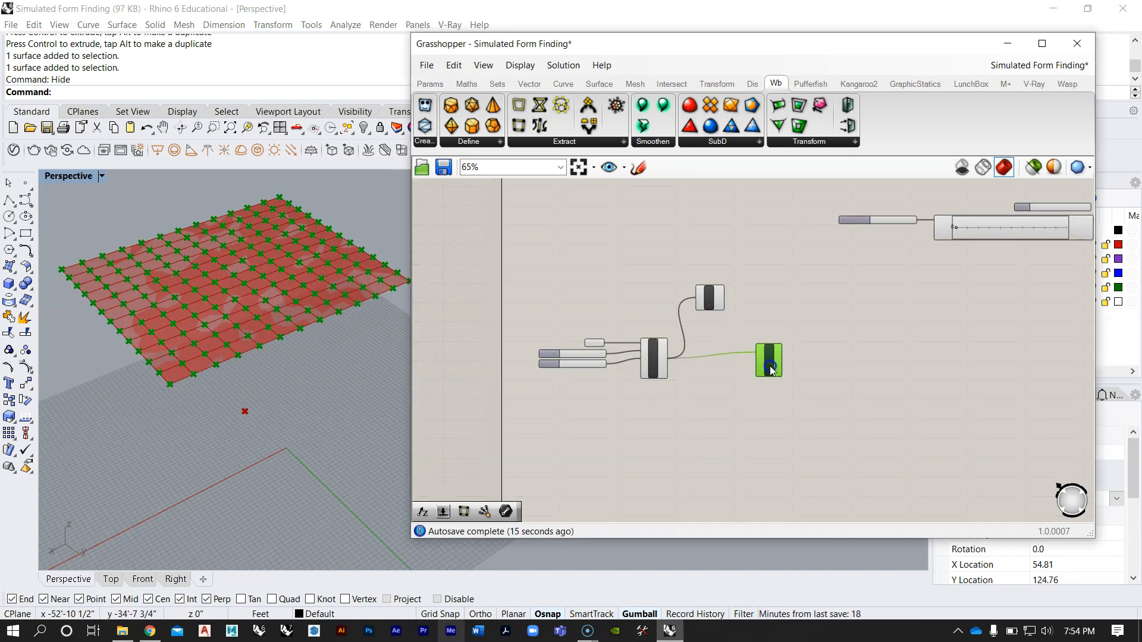
left_click(773, 319)
Step: Check the purple group for the next component and add a Weaverbird's Mesh Edges component below the new Vertices component
scroll(786, 290, "down", 5)
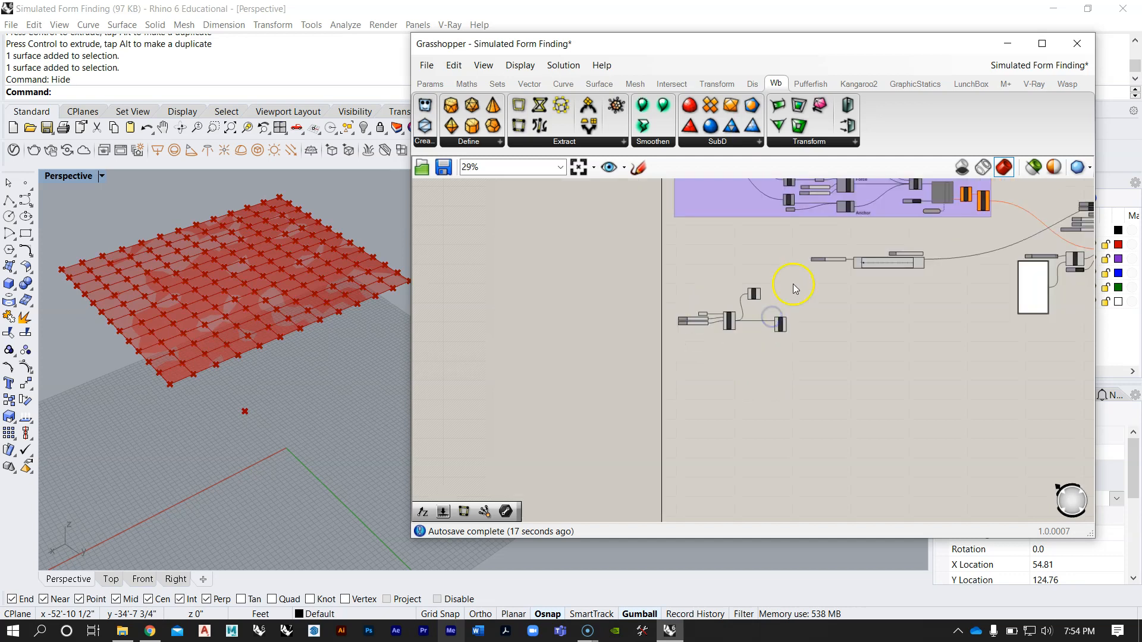
right_click_drag(794, 284, 726, 397)
scroll(773, 276, "up", 3)
scroll(660, 327, "up", 5)
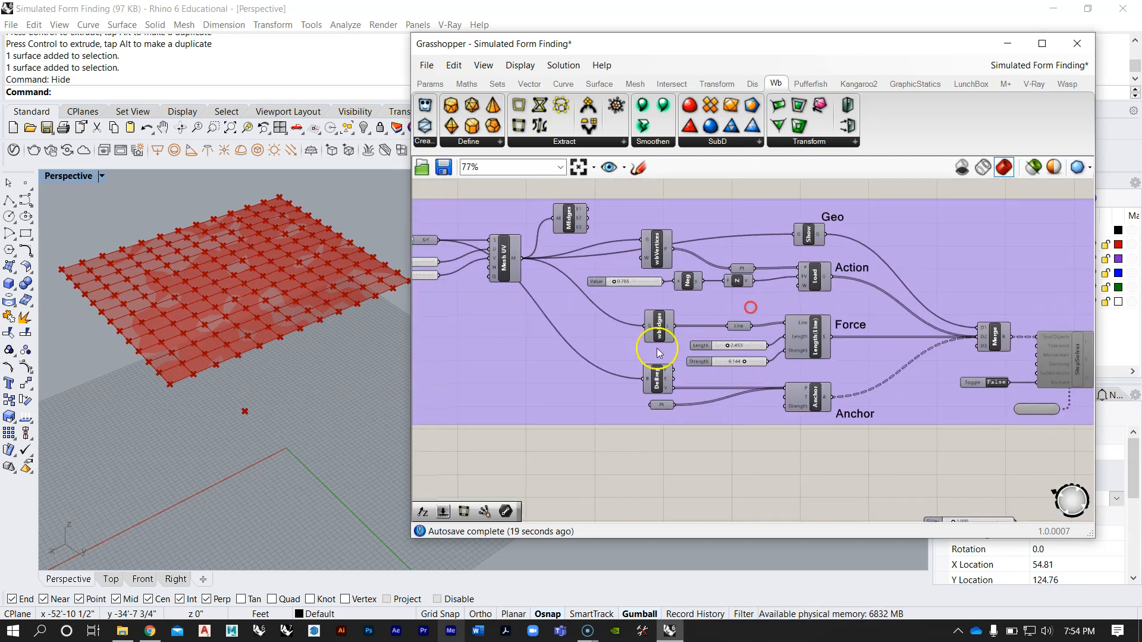
scroll(695, 236, "down", 8)
scroll(669, 370, "up", 6)
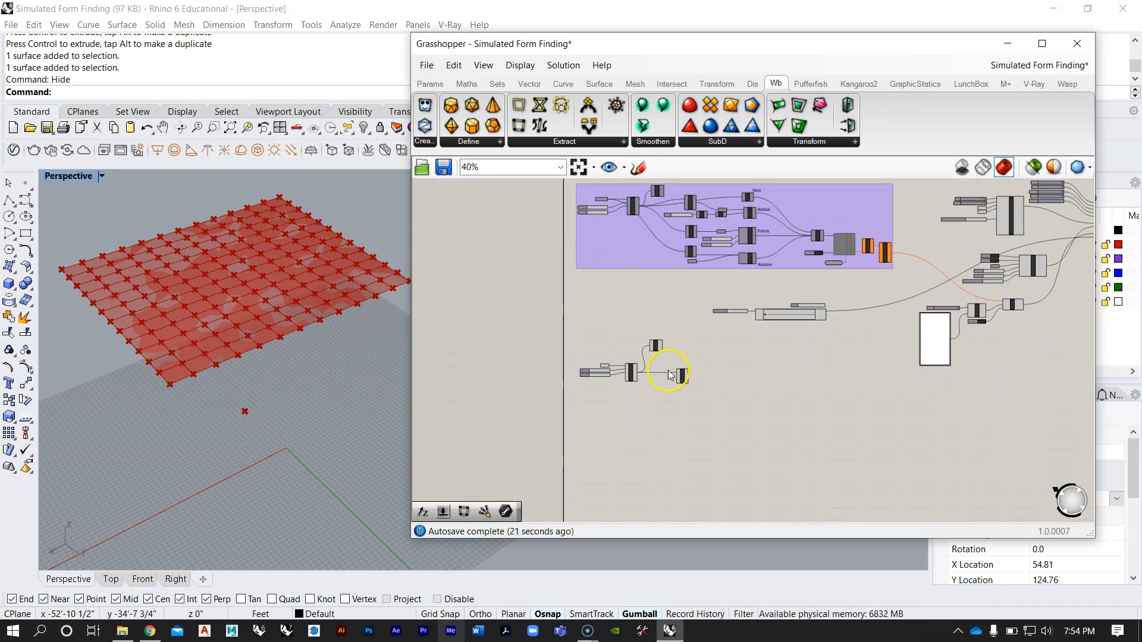
left_click(570, 144)
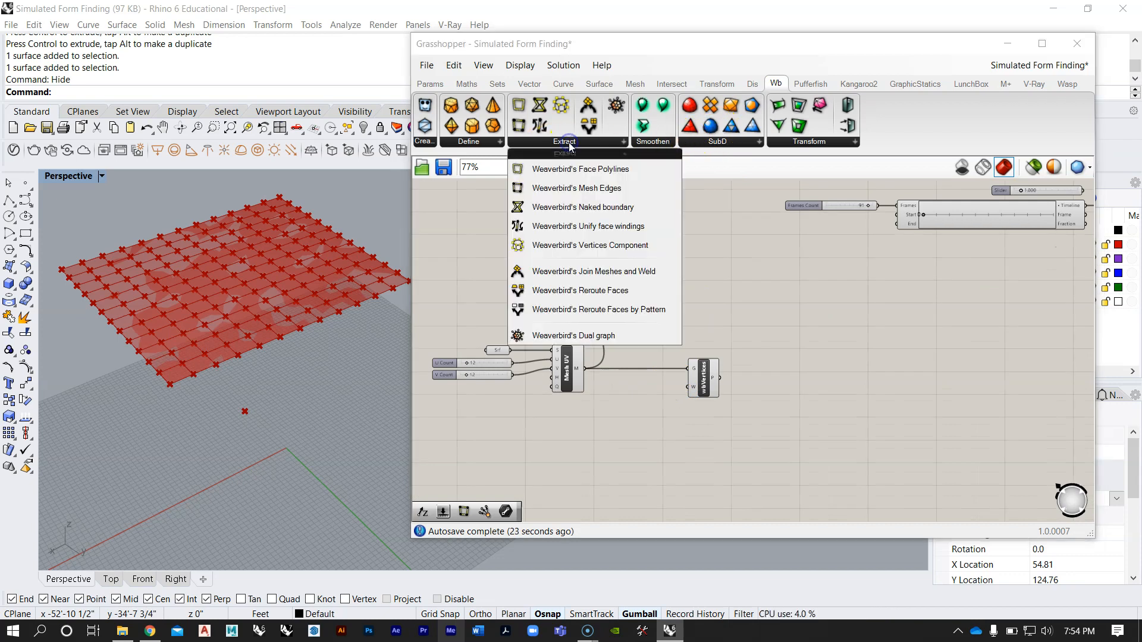
left_click(582, 188)
left_click(703, 432)
Step: Line up the Weaverbird edges component under Vertices and connect the Mesh UV output to its G input
scroll(702, 455, "up", 3)
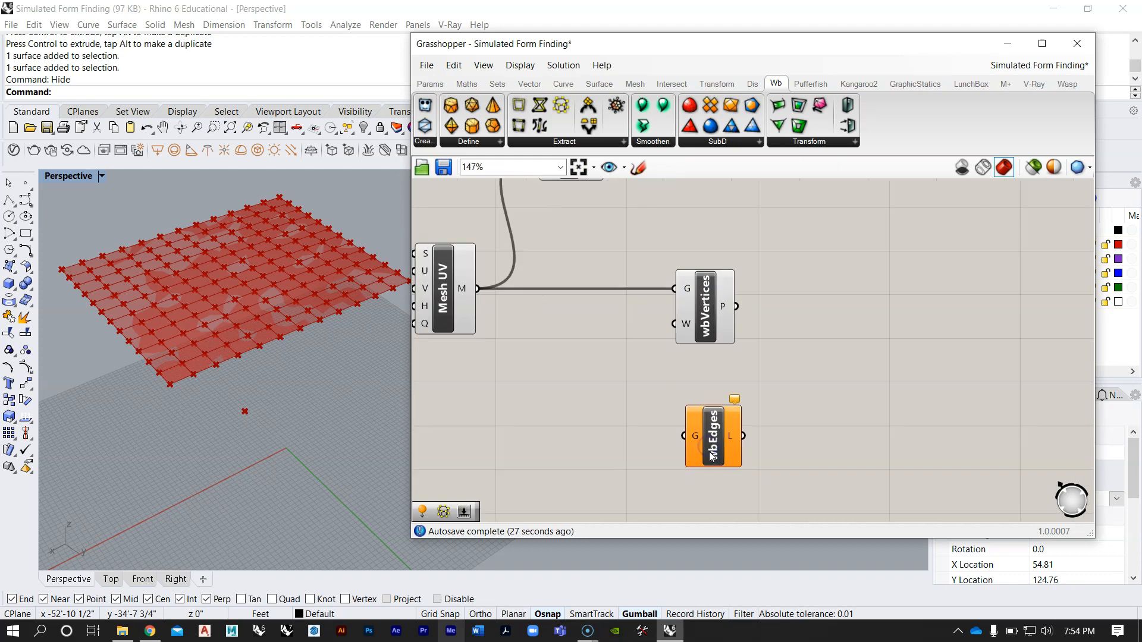
left_click(701, 423)
left_click_drag(477, 289, 709, 387)
scroll(262, 334, "up", 5)
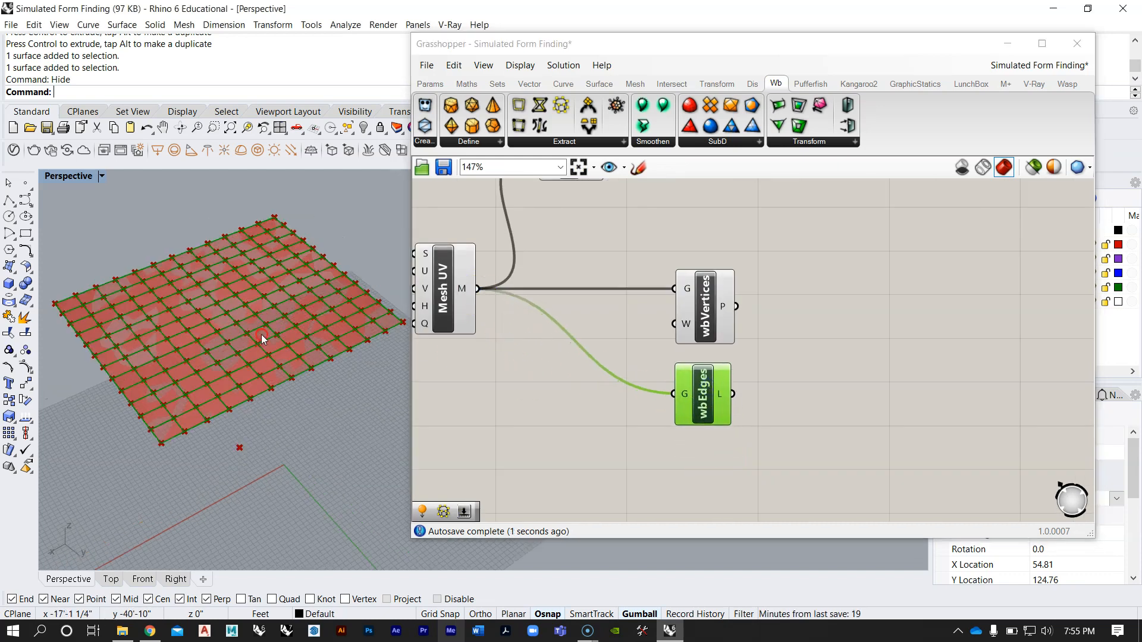
Step: Inspect the highlighted mesh edge lines in the viewport up close and as a whole
right_click_drag(261, 334, 260, 375)
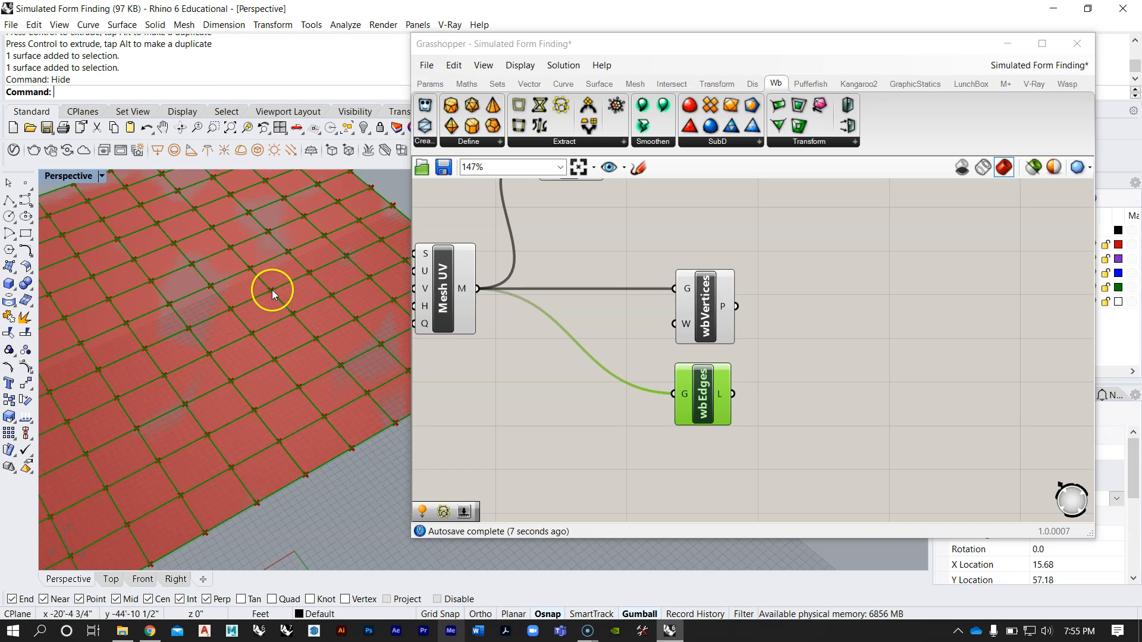
scroll(346, 254, "down", 5)
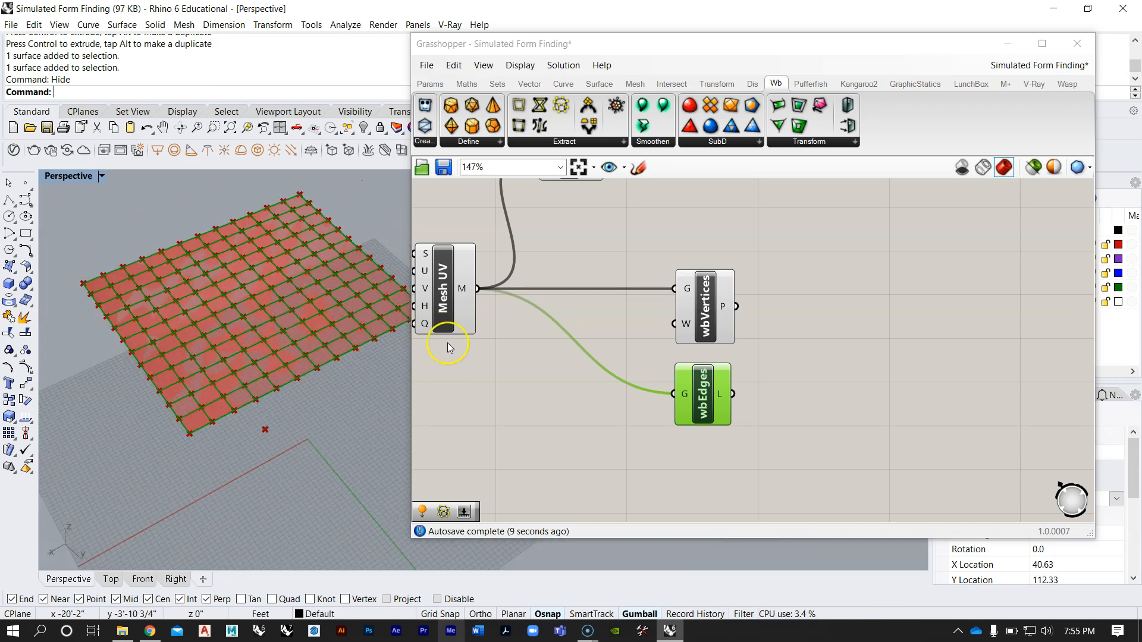
right_click_drag(717, 318, 727, 339)
right_click_drag(395, 331, 273, 319)
scroll(269, 309, "down", 5)
scroll(270, 309, "up", 5)
scroll(713, 303, "down", 6)
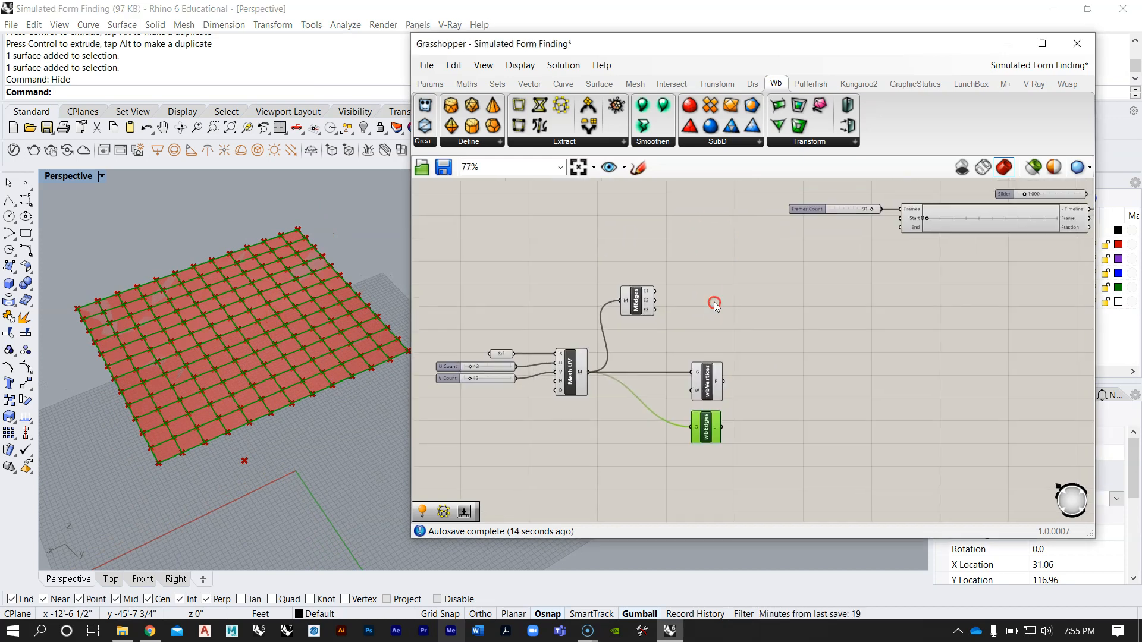
Step: Examine how the purple group feeds Deconstruct Brep vertices into the Anchor goal, and compare with the surface corners in the viewport
right_click_drag(730, 258, 708, 388)
scroll(695, 265, "up", 4)
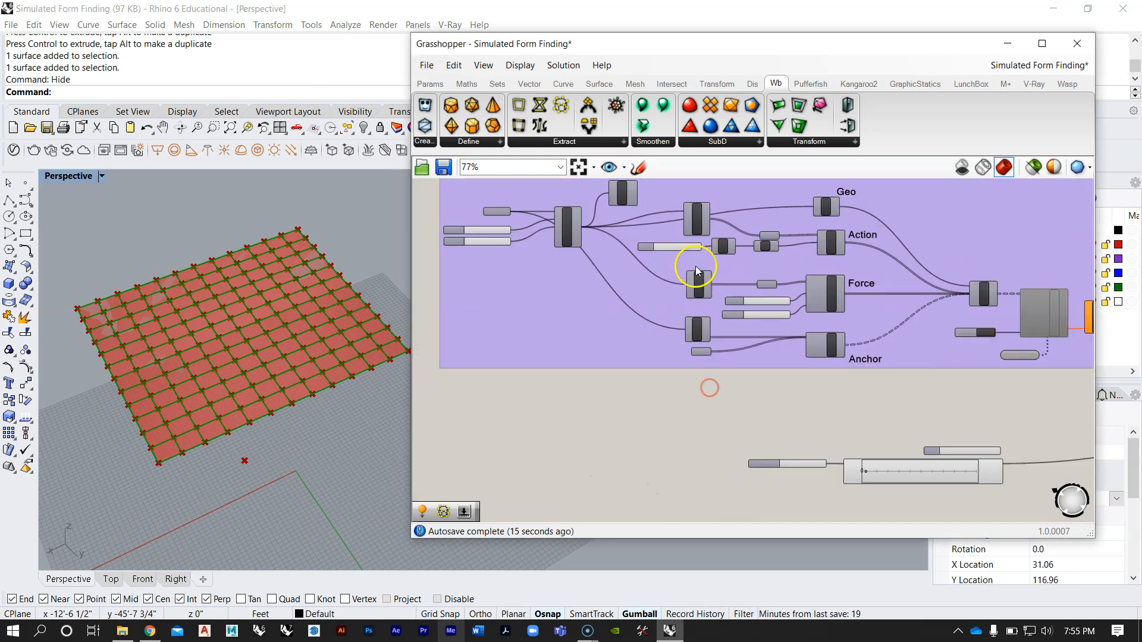
scroll(754, 238, "up", 1)
scroll(681, 380, "up", 3)
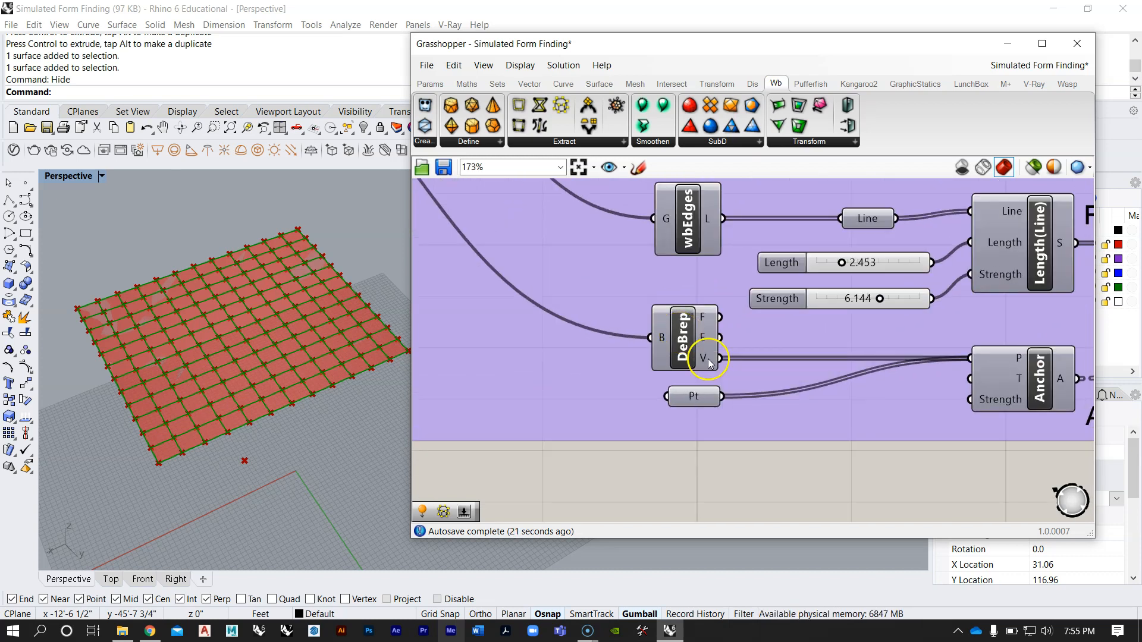
scroll(684, 324, "down", 5)
scroll(577, 279, "down", 4)
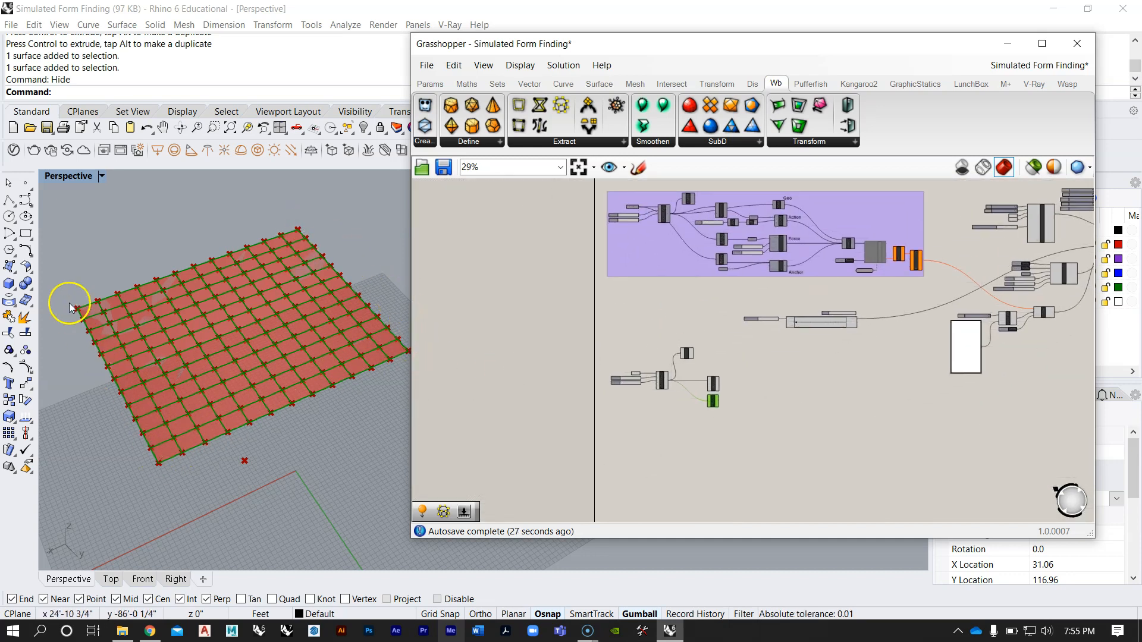
right_click_drag(331, 303, 319, 299, "shift")
scroll(701, 432, "up", 2)
Step: Add a Deconstruct Brep component below the Weaverbird edges component
left_click(730, 426)
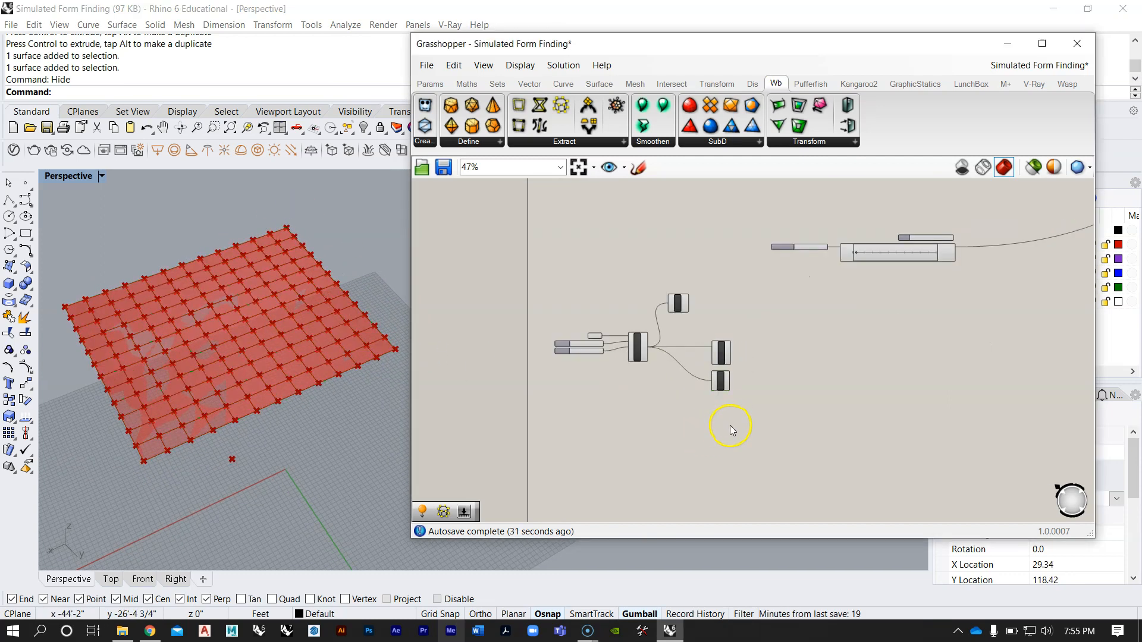
double_click(729, 426)
type("dec")
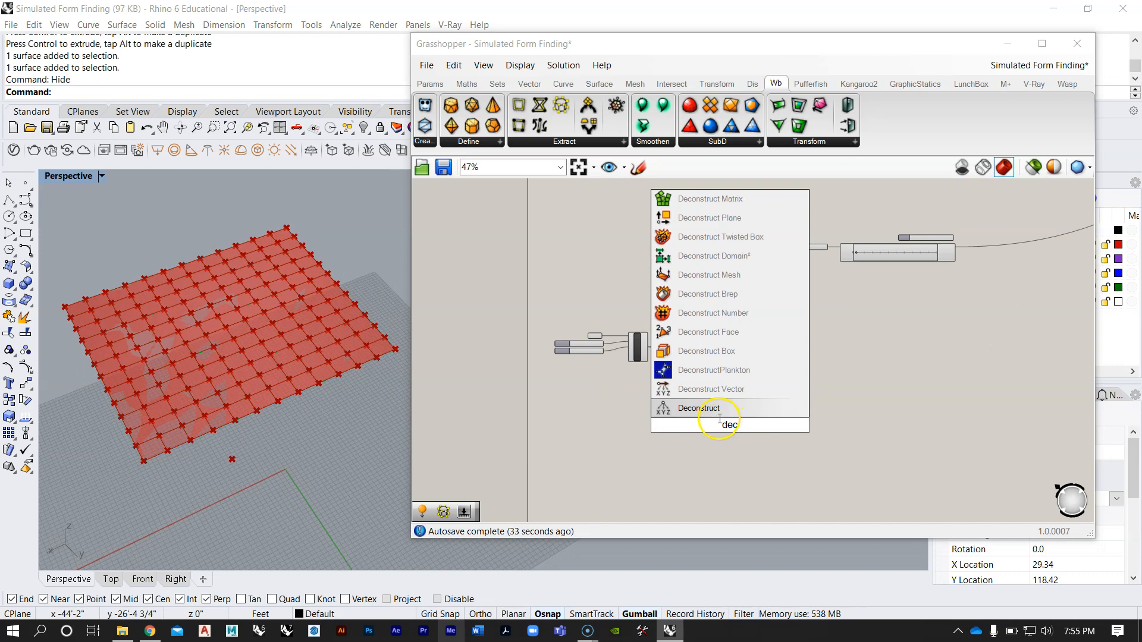
left_click(707, 351)
scroll(719, 454, "up", 3)
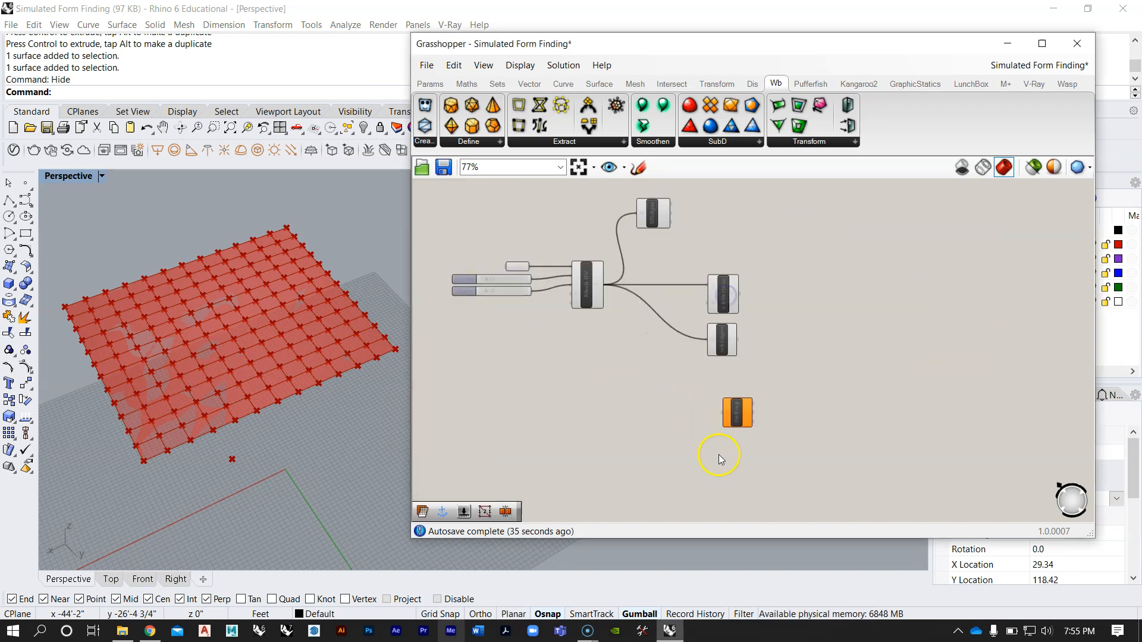
scroll(719, 454, "up", 4)
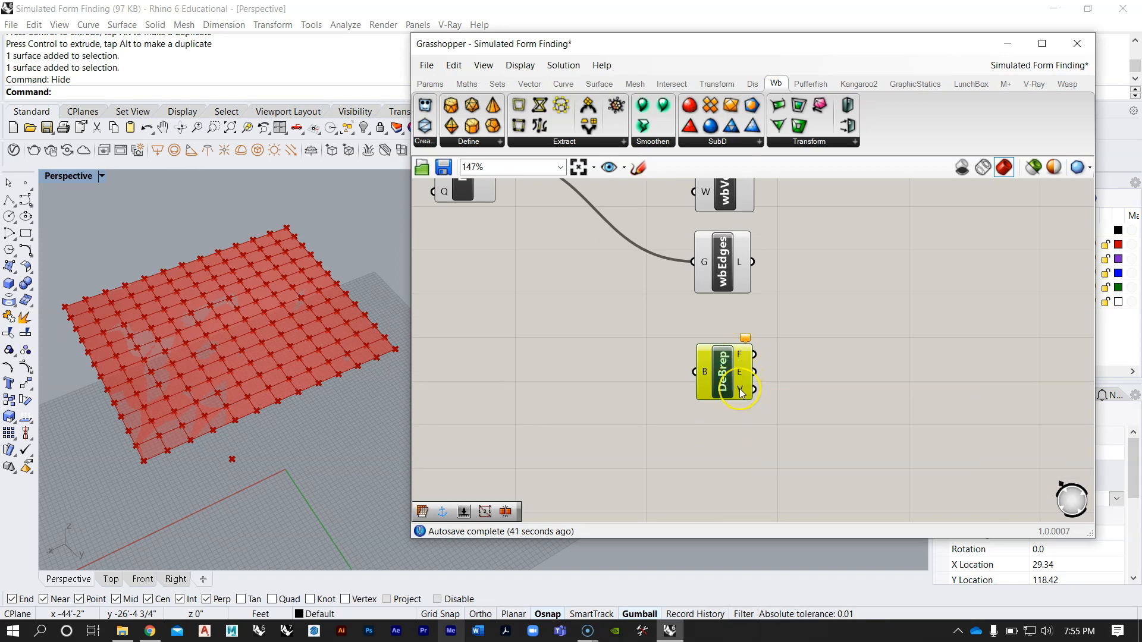
Step: Connect the Surface parameter's output to the B input of Deconstruct Brep
right_click_drag(596, 292, 771, 414)
right_click_drag(574, 329, 640, 347)
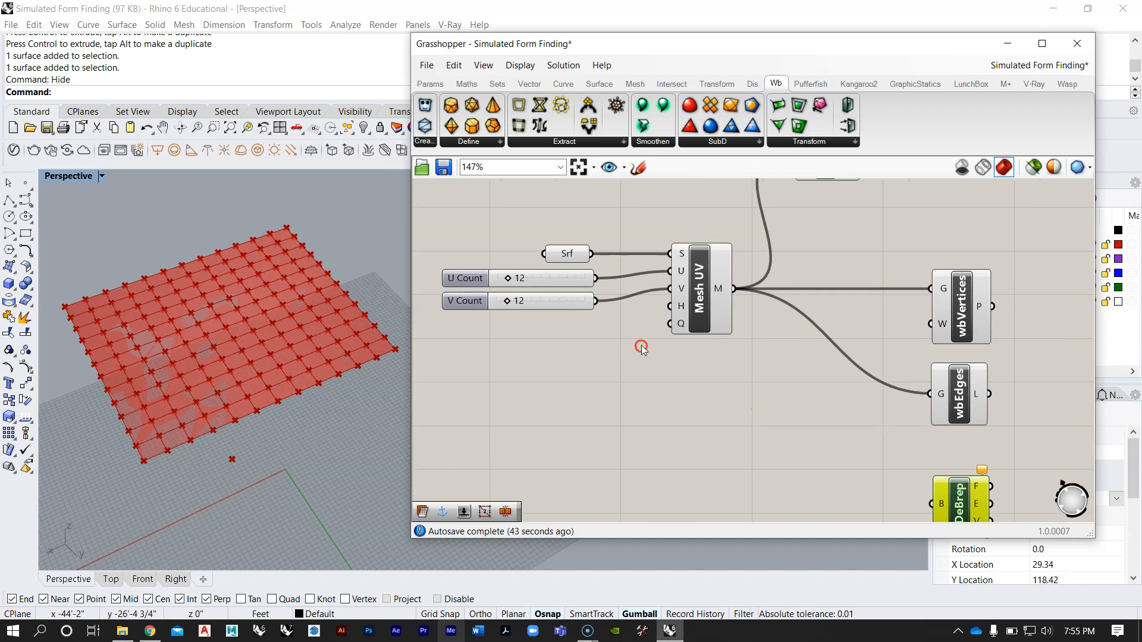
scroll(569, 250, "up", 2)
left_click(571, 254)
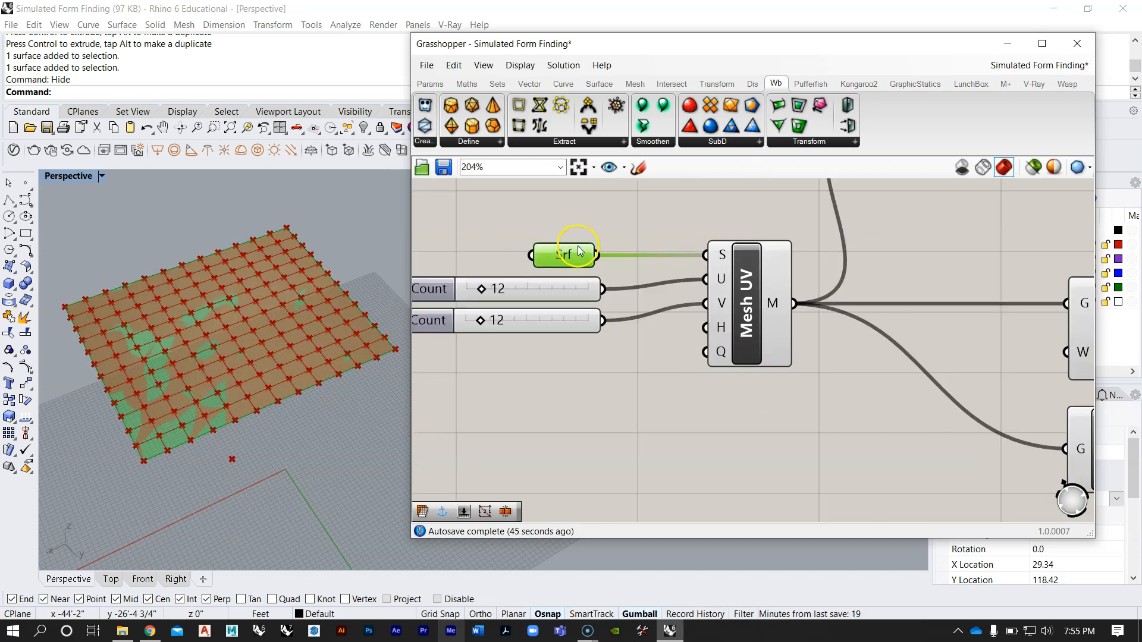
left_click_drag(596, 255, 751, 334)
scroll(612, 226, "down", 5)
scroll(777, 336, "up", 5)
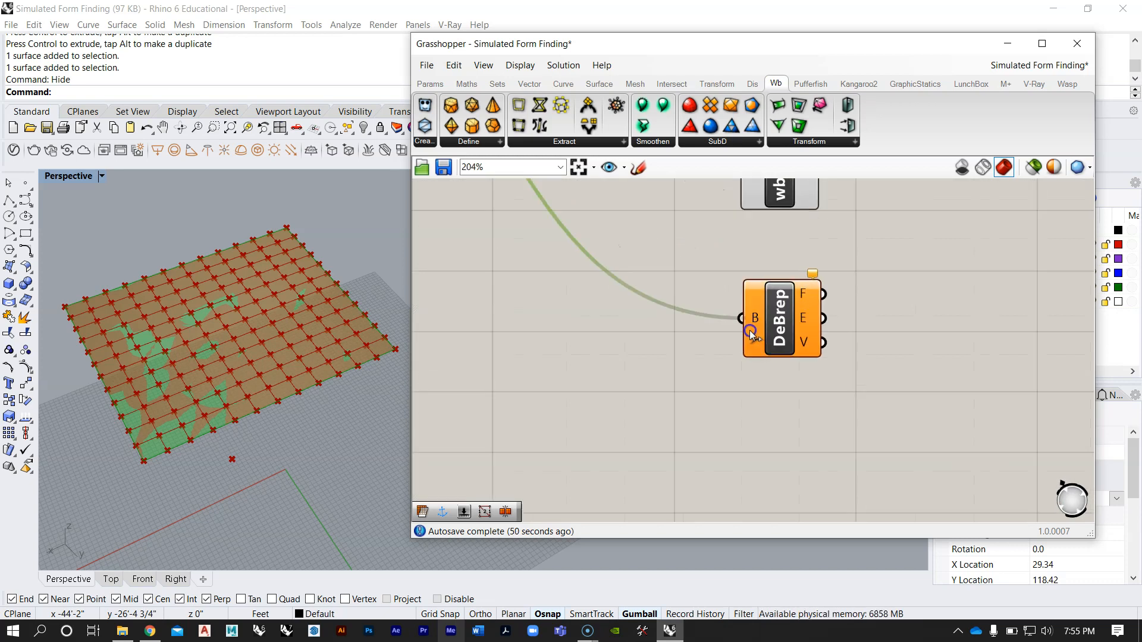
left_click(788, 324)
left_click(876, 356)
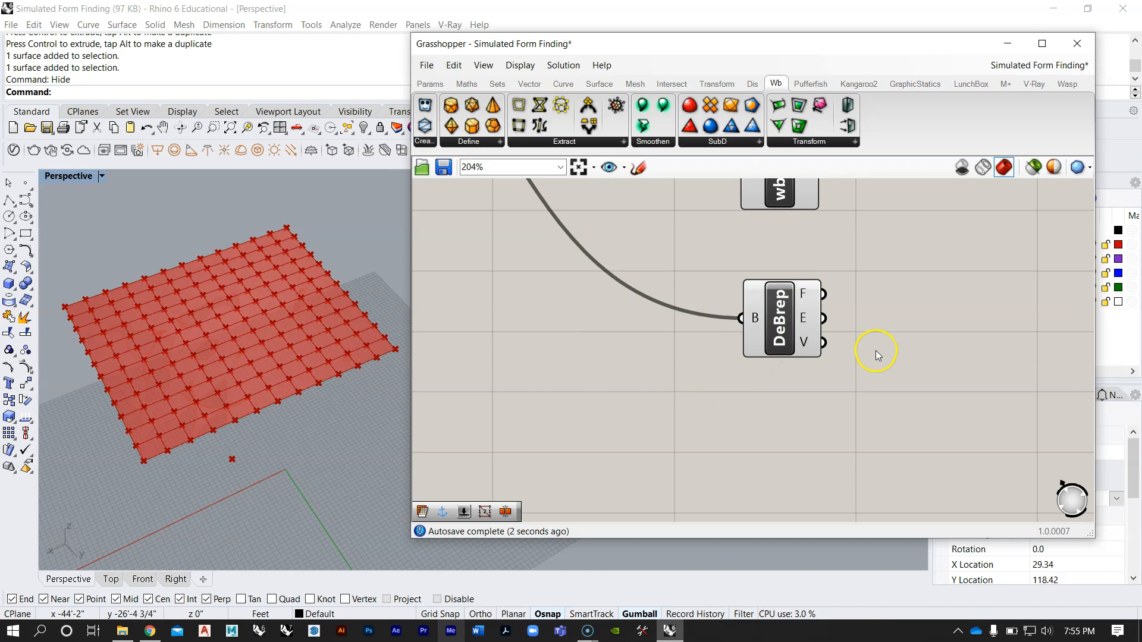
Step: Add a Point parameter beside Deconstruct Brep, feed it from the V output, and highlight the surface's corner points in the viewport
double_click(916, 369)
type("po")
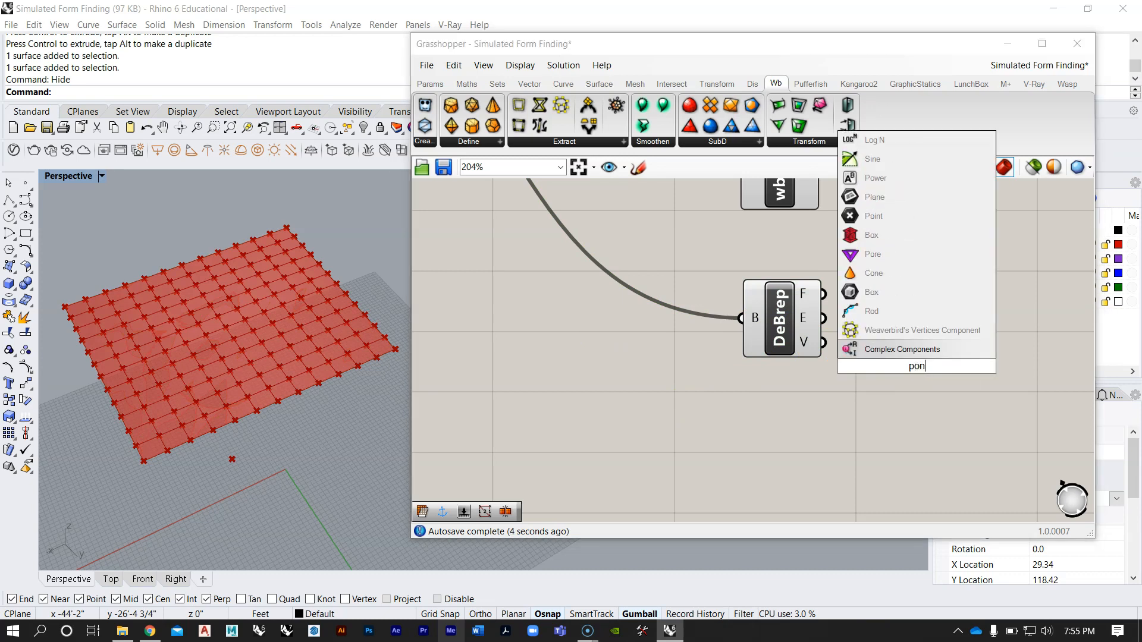
type("int")
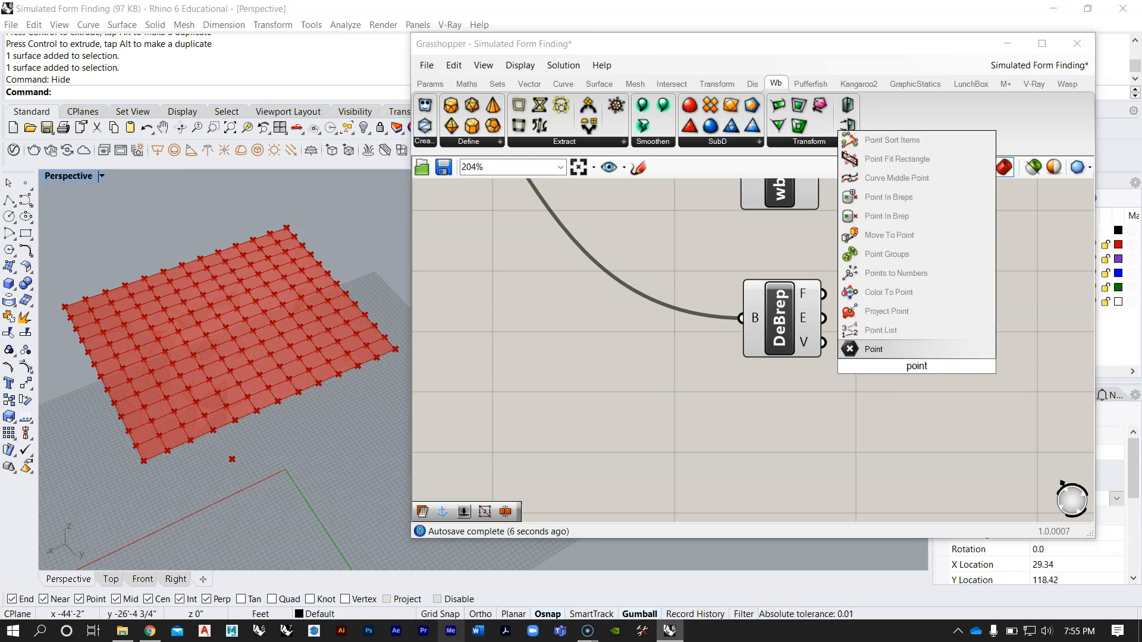
left_click(874, 350)
left_click_drag(904, 377, 938, 353)
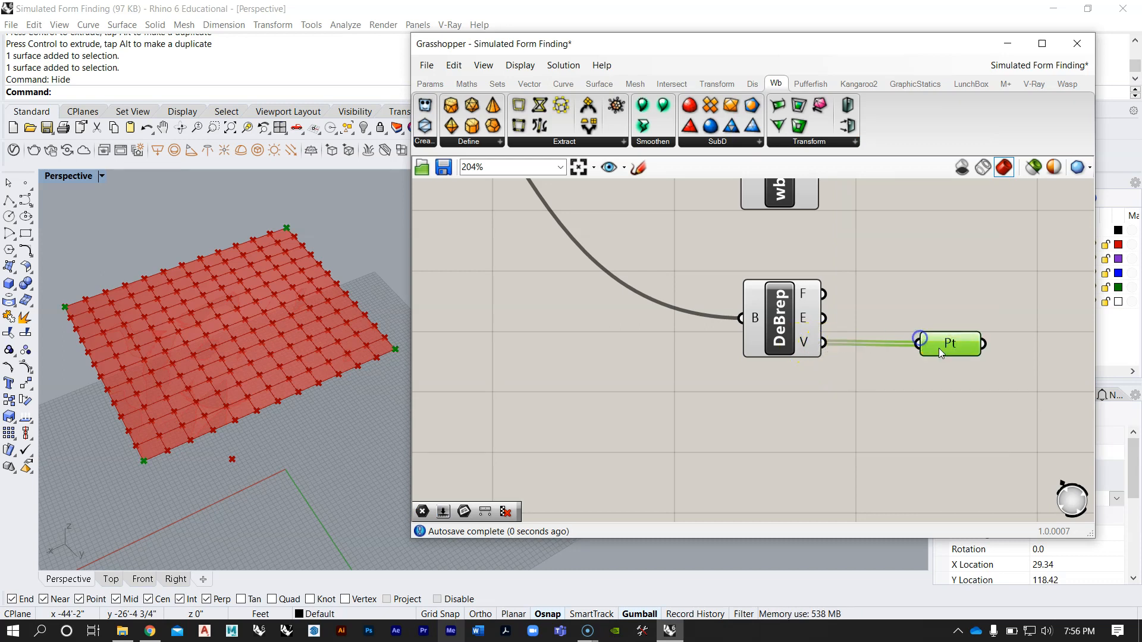
left_click(909, 302)
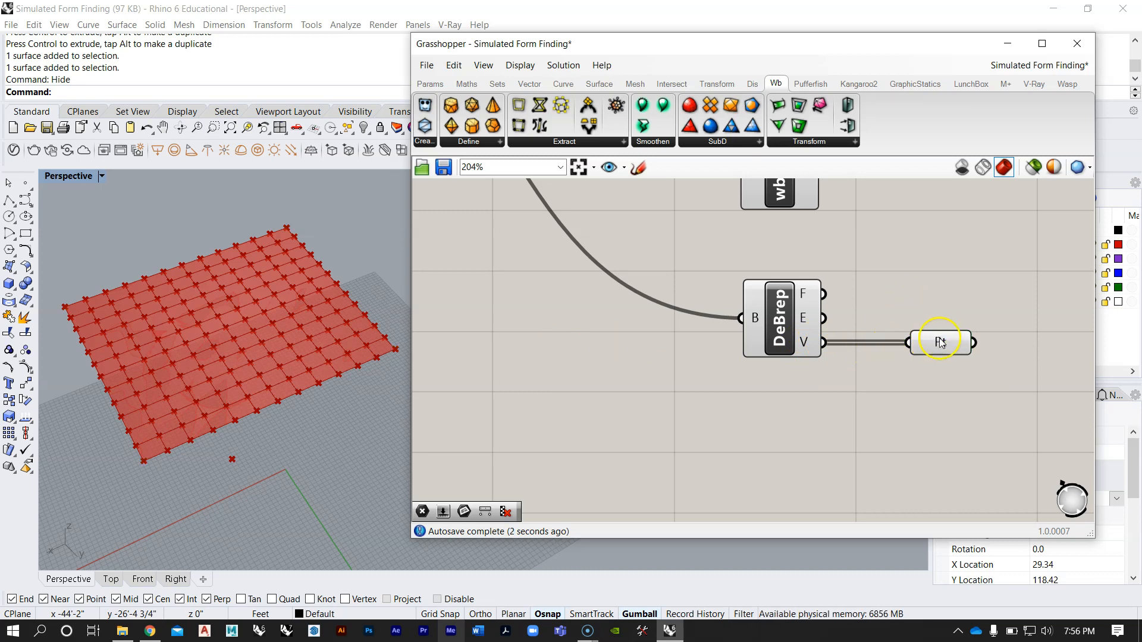
left_click(940, 342)
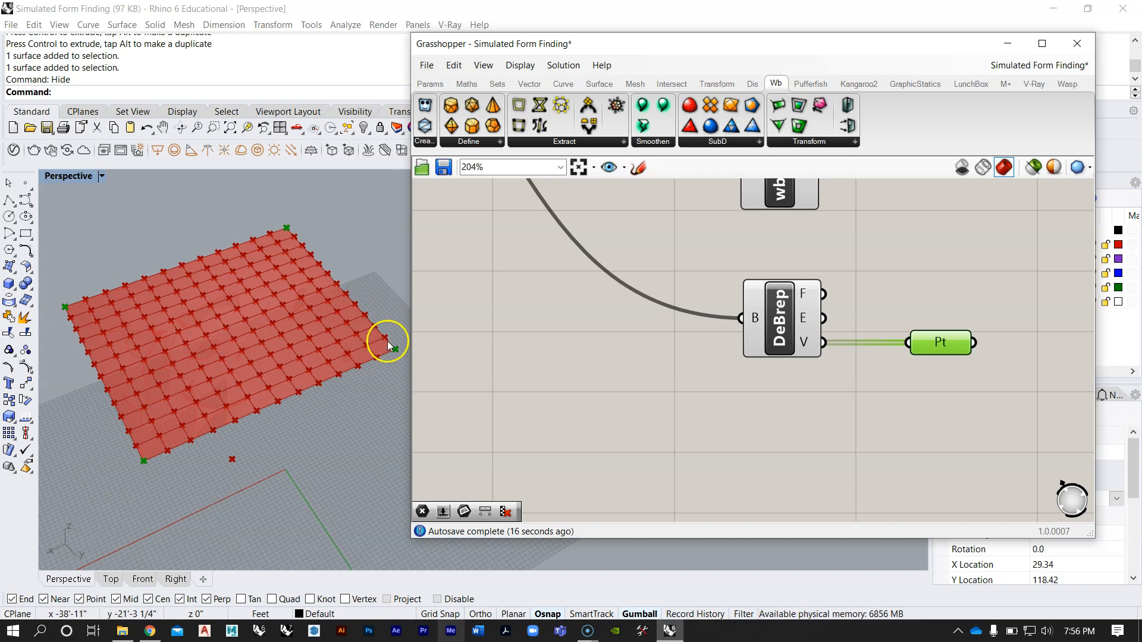
right_click_drag(140, 461, 262, 344)
Step: Tidy the spacing and alignment of the Vertices, Weaverbird edges and Deconstruct Brep components in their column
scroll(650, 365, "down", 7)
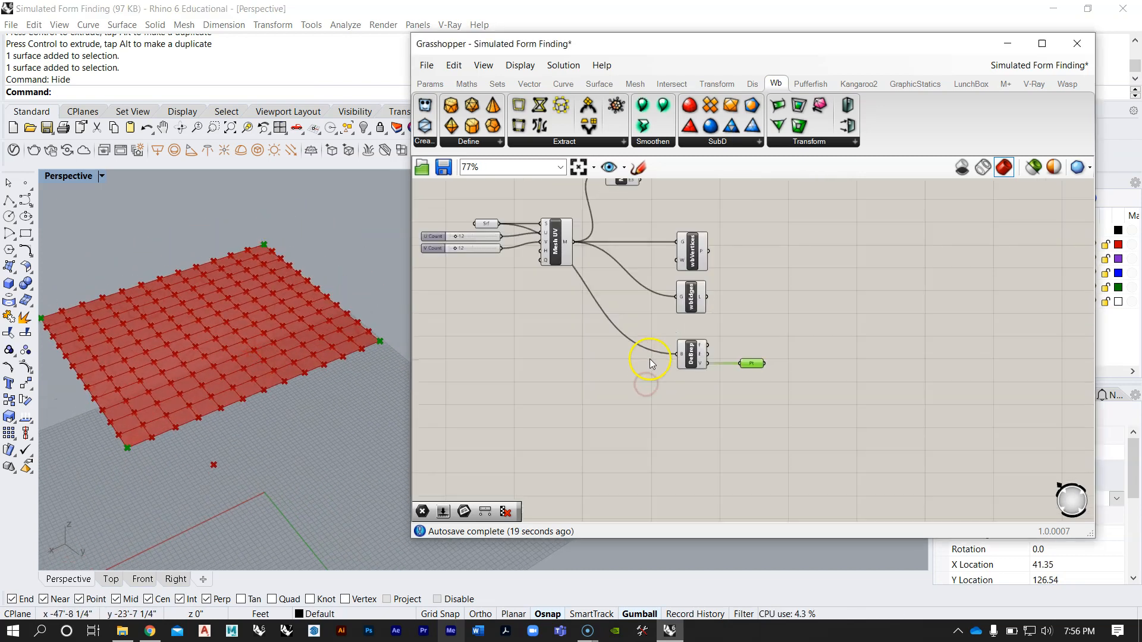
scroll(676, 332, "up", 5)
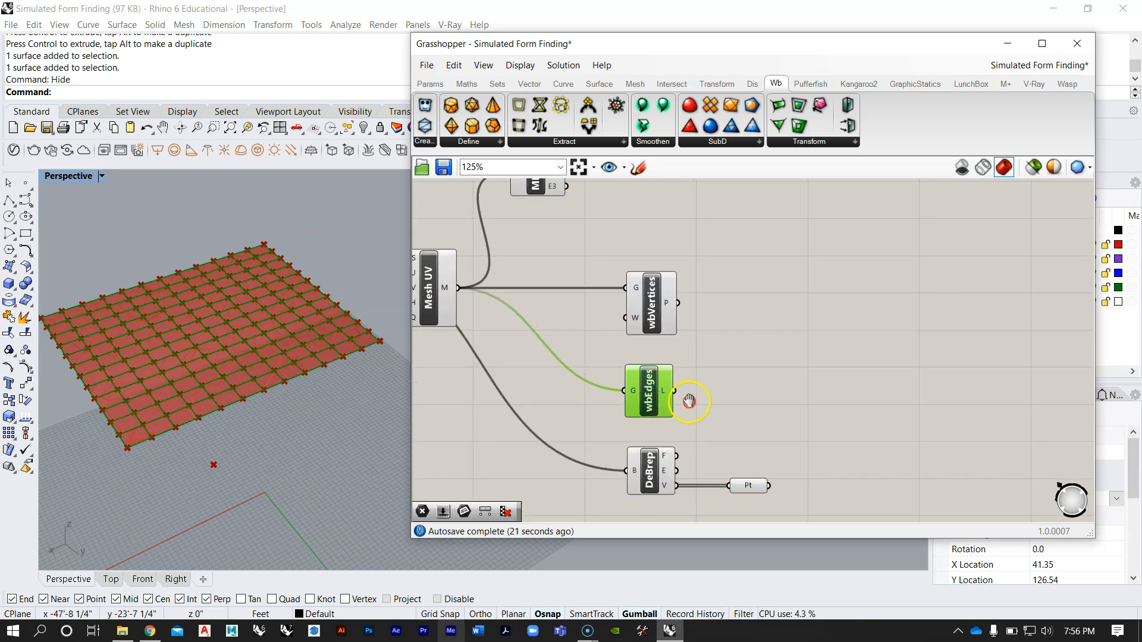
left_click_drag(672, 325, 622, 198)
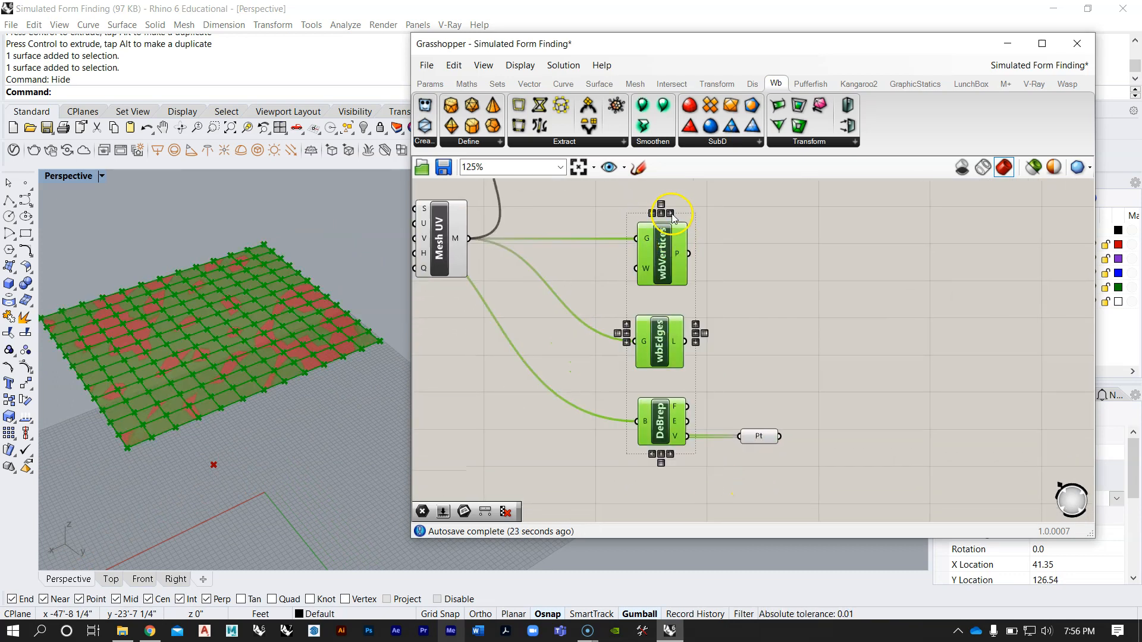
left_click(729, 229)
Step: Examine the Show component under the Geo label in the purple group and its connections
scroll(706, 328, "down", 5)
right_click_drag(706, 329, 680, 380)
scroll(680, 380, "down", 3)
scroll(722, 255, "up", 2)
right_click_drag(694, 313, 749, 327)
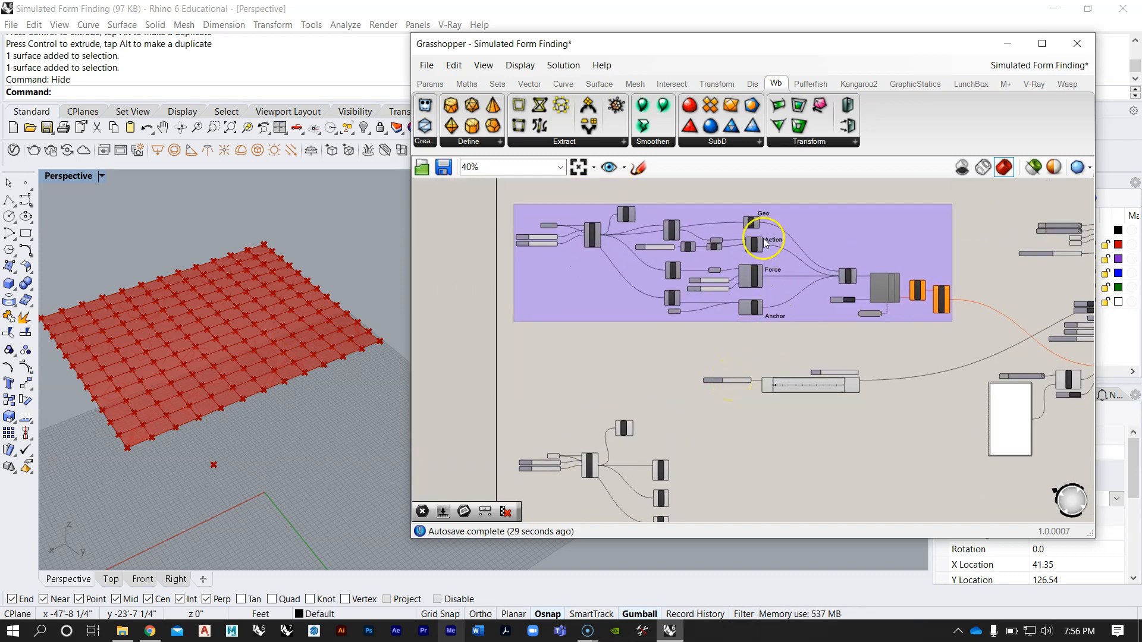
scroll(766, 243, "up", 4)
left_click(699, 243)
scroll(694, 235, "up", 3)
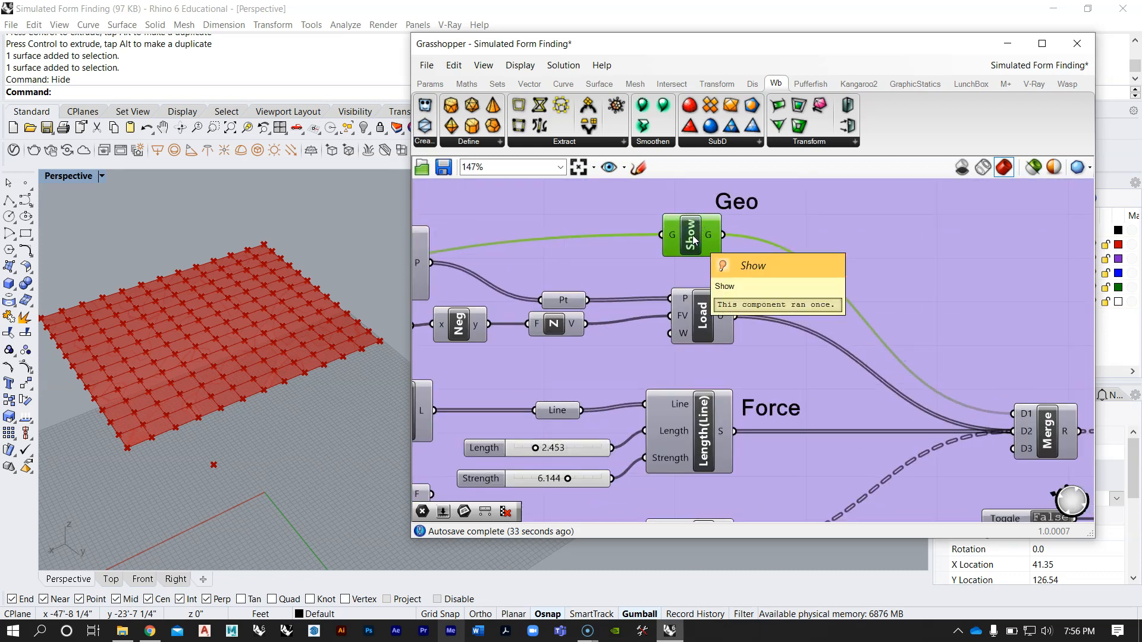
Step: Place Kangaroo2's Show component on the empty canvas beside the rebuilt definition, above and beyond the vertices component
scroll(693, 240, "down", 7)
left_click(876, 85)
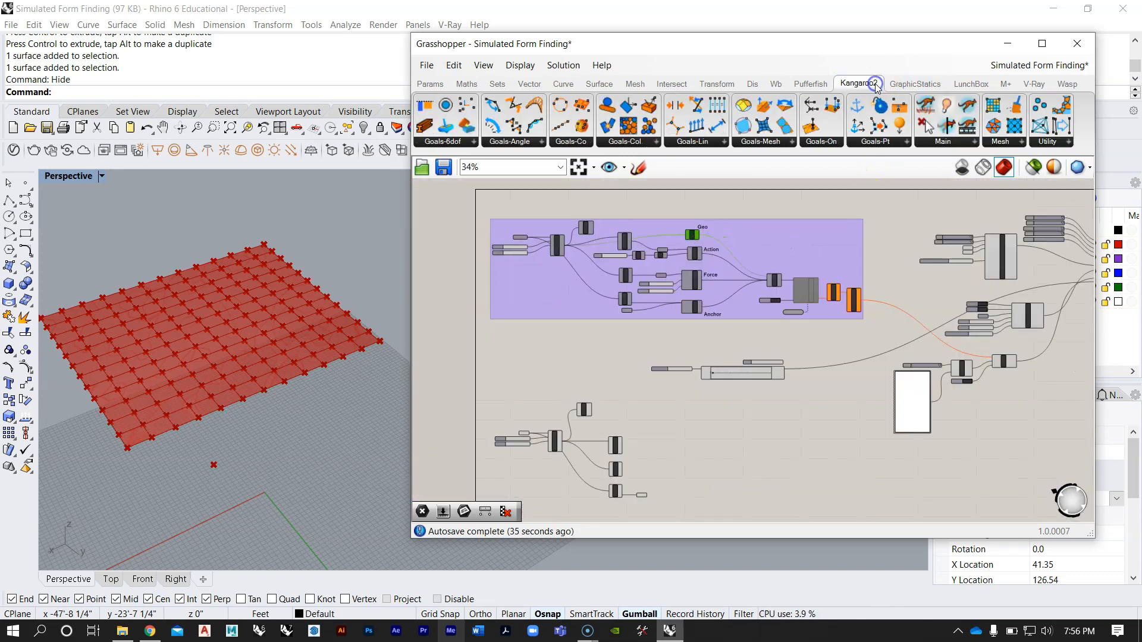
left_click(822, 142)
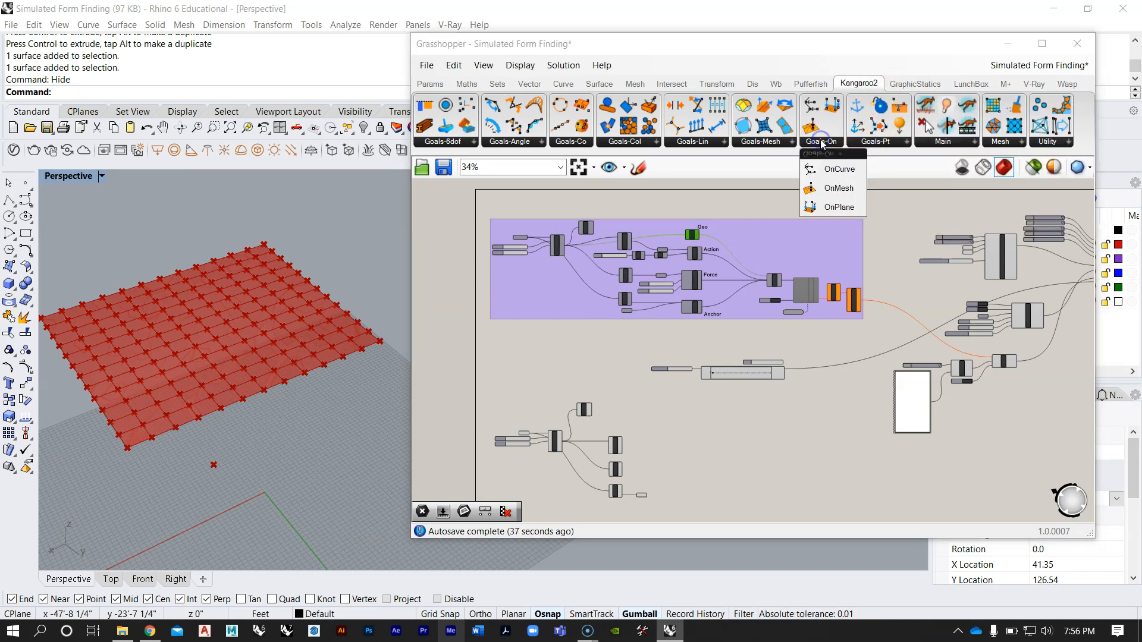
left_click(709, 143)
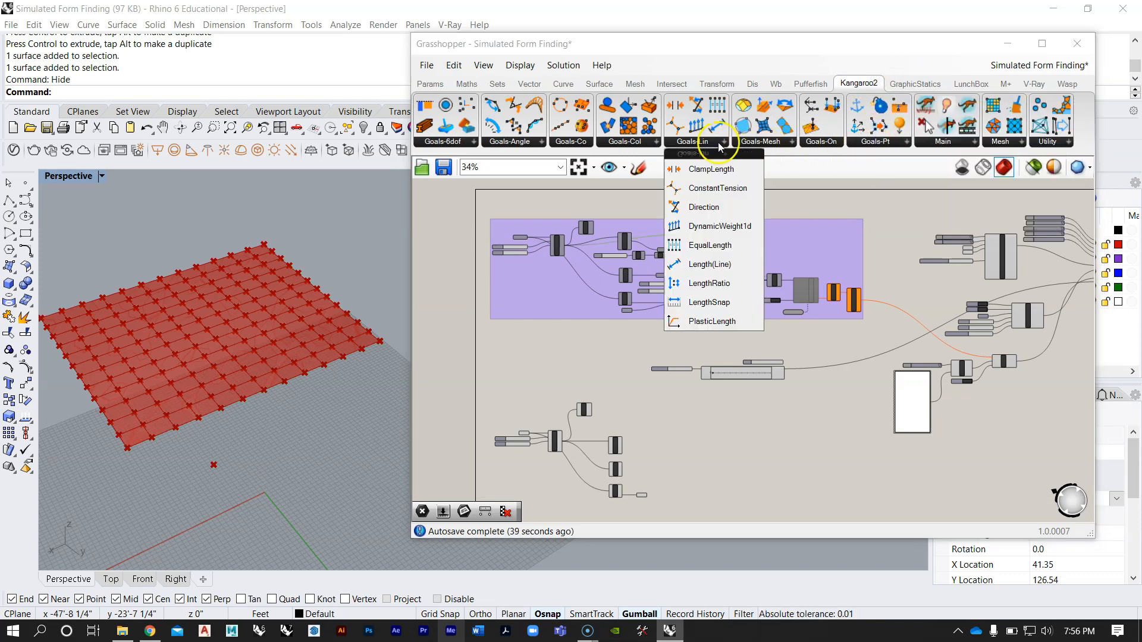
left_click(945, 142)
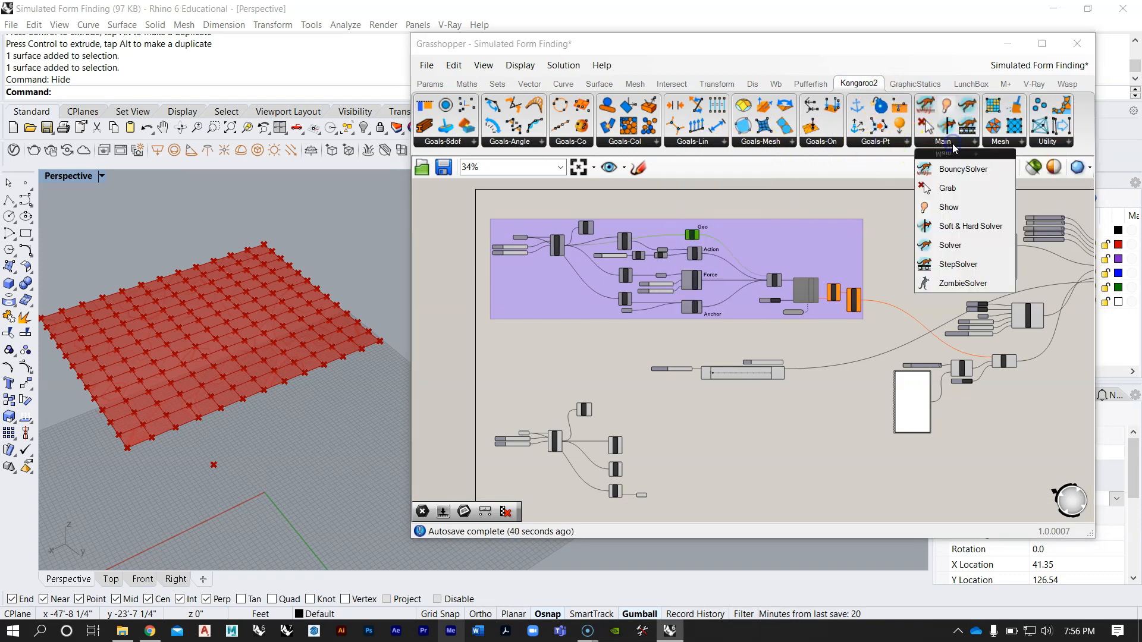
left_click(950, 208)
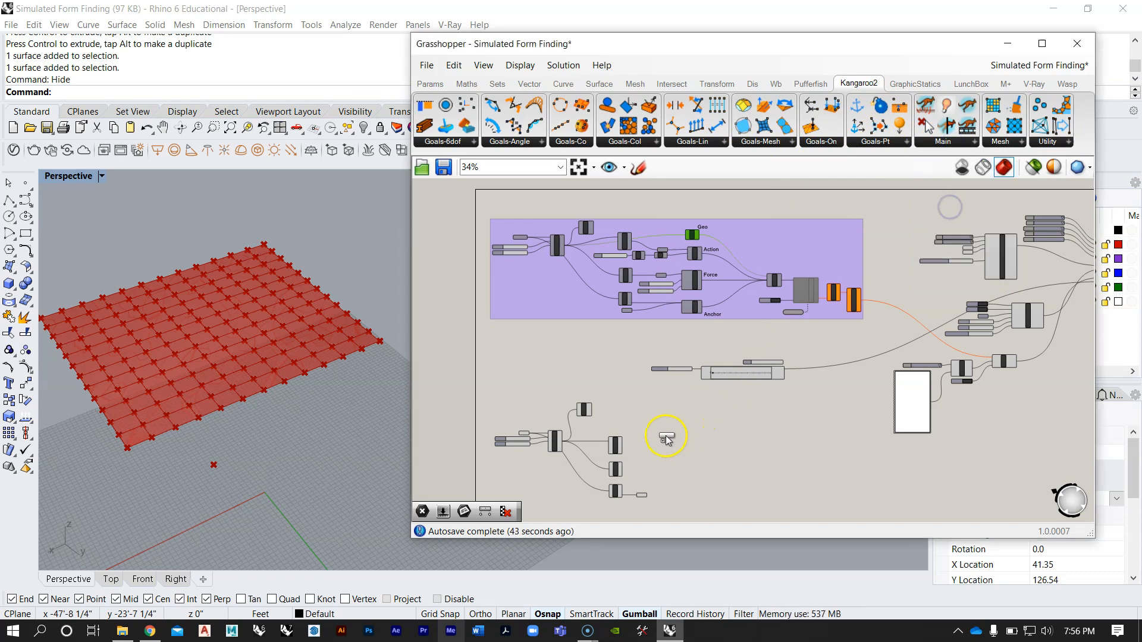
left_click(645, 450)
scroll(645, 450, "up", 5)
right_click_drag(645, 450, 726, 311)
left_click_drag(781, 289, 889, 249)
right_click_drag(670, 293, 688, 298)
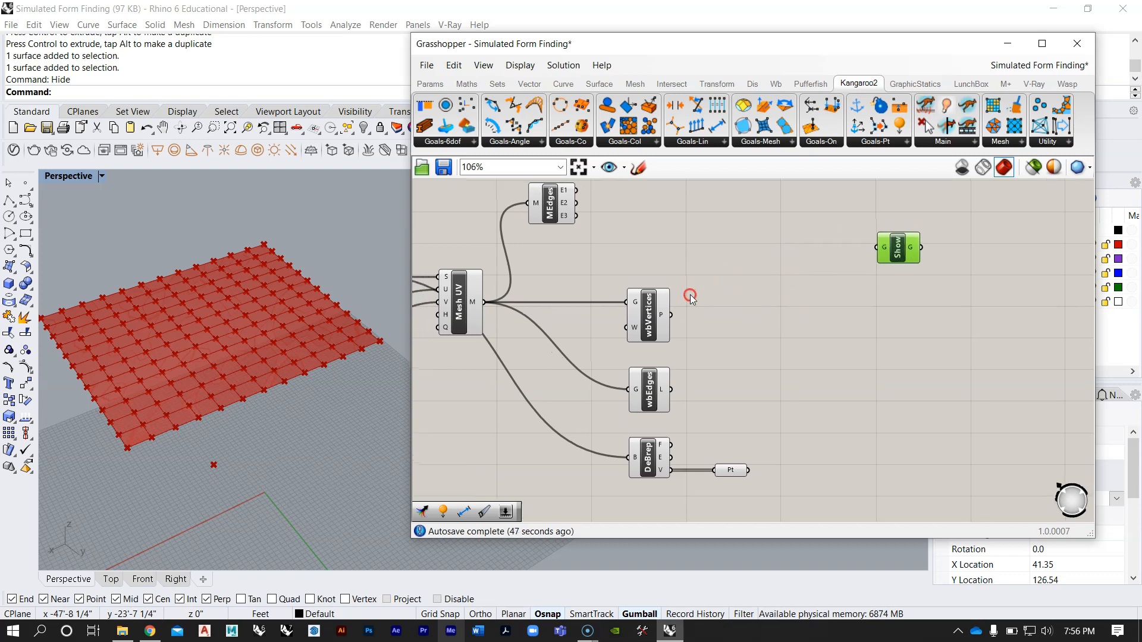
Step: Connect the Mesh UV component's M output to the G input of the new Show component
left_click(459, 313)
left_click_drag(483, 303, 902, 237)
left_click(895, 291)
Step: Move the whole rebuilt definition, including Show, further down the canvas to leave more space below the graph mapper
scroll(738, 336, "down", 5)
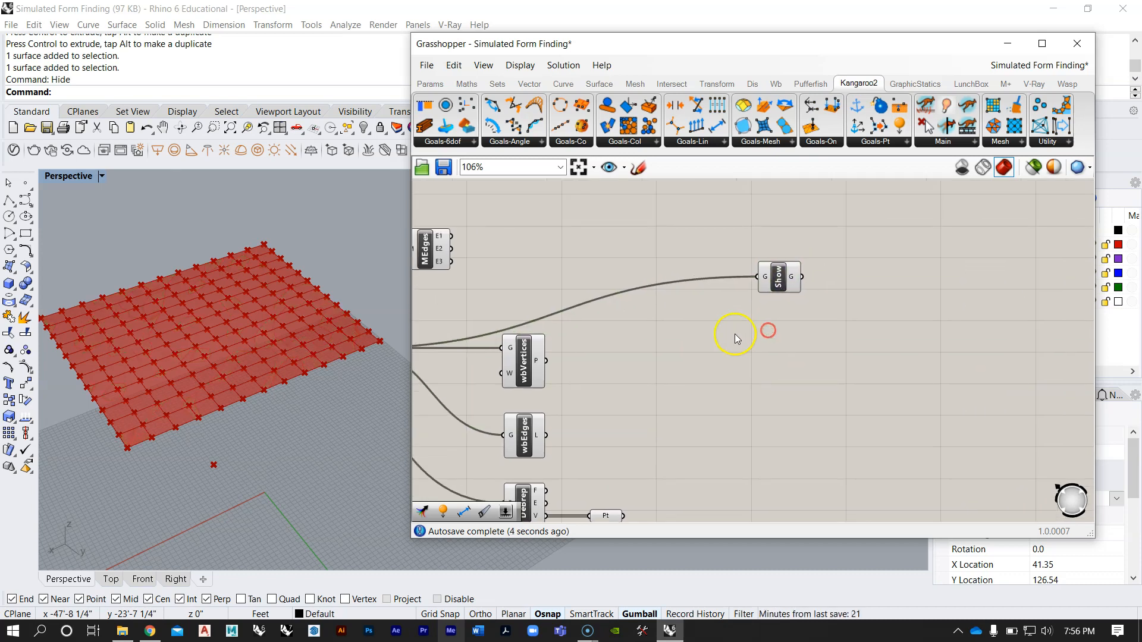
left_click_drag(732, 447, 476, 295)
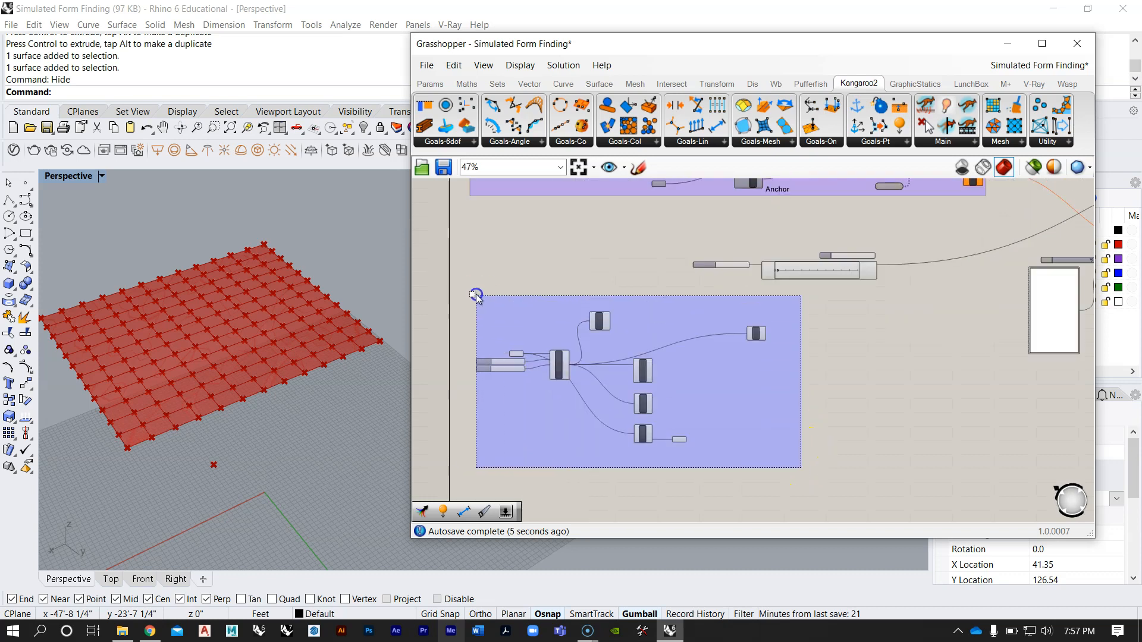
left_click_drag(601, 319, 601, 362)
left_click(613, 311)
Step: Examine the Load component under the Action label in the purple group and how its inputs are fed
scroll(674, 416, "up", 4)
right_click_drag(717, 416, 694, 300)
right_click_drag(880, 262, 834, 295)
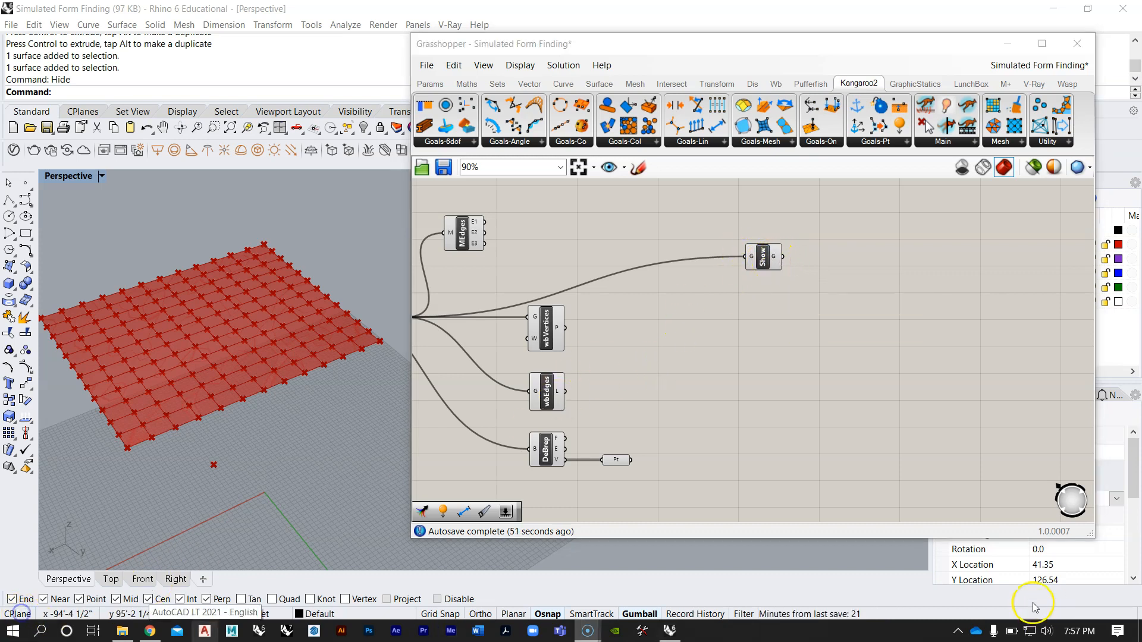
right_click_drag(666, 305, 654, 329)
scroll(653, 330, "down", 4)
right_click_drag(705, 270, 674, 375)
scroll(666, 265, "up", 8)
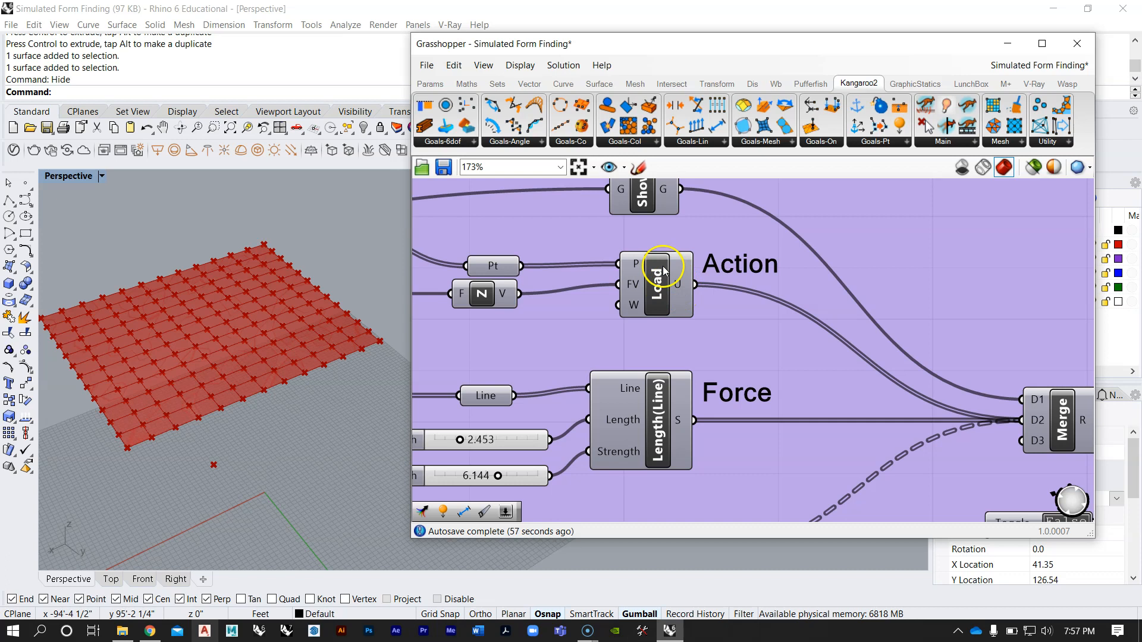
scroll(657, 285, "down", 2)
right_click_drag(654, 284, 712, 284)
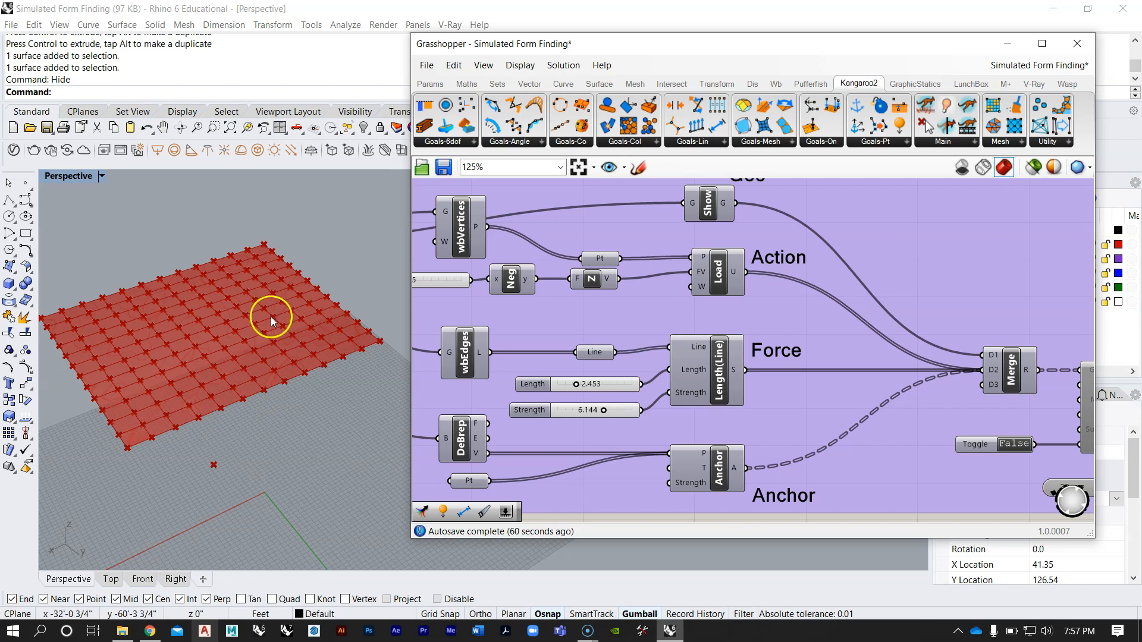
scroll(642, 290, "down", 5)
scroll(690, 420, "up", 4)
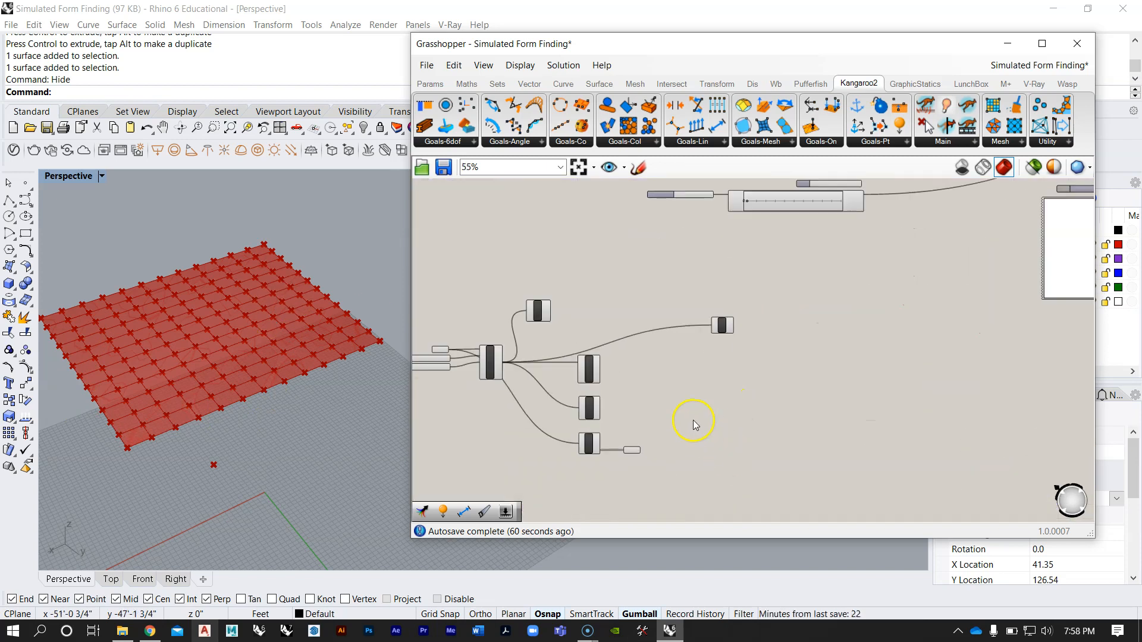
Step: Check Kangaroo2's linear goals and identify which goal component the Action row of the purple group uses
left_click(717, 149)
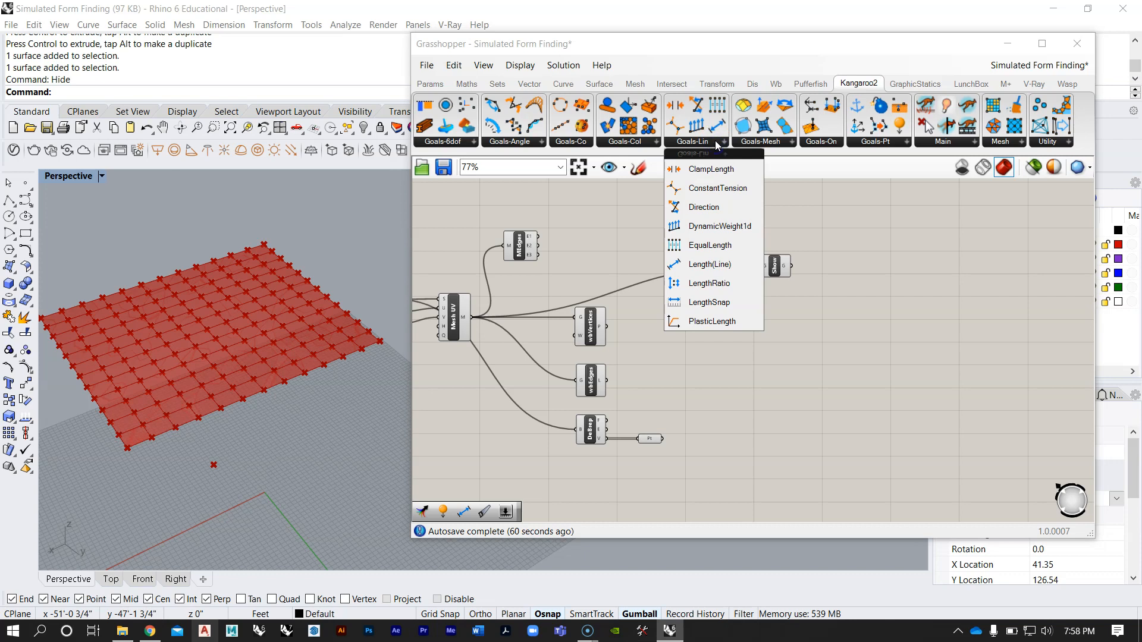
left_click(617, 242)
right_click_drag(661, 227, 638, 441)
scroll(637, 441, "down", 4)
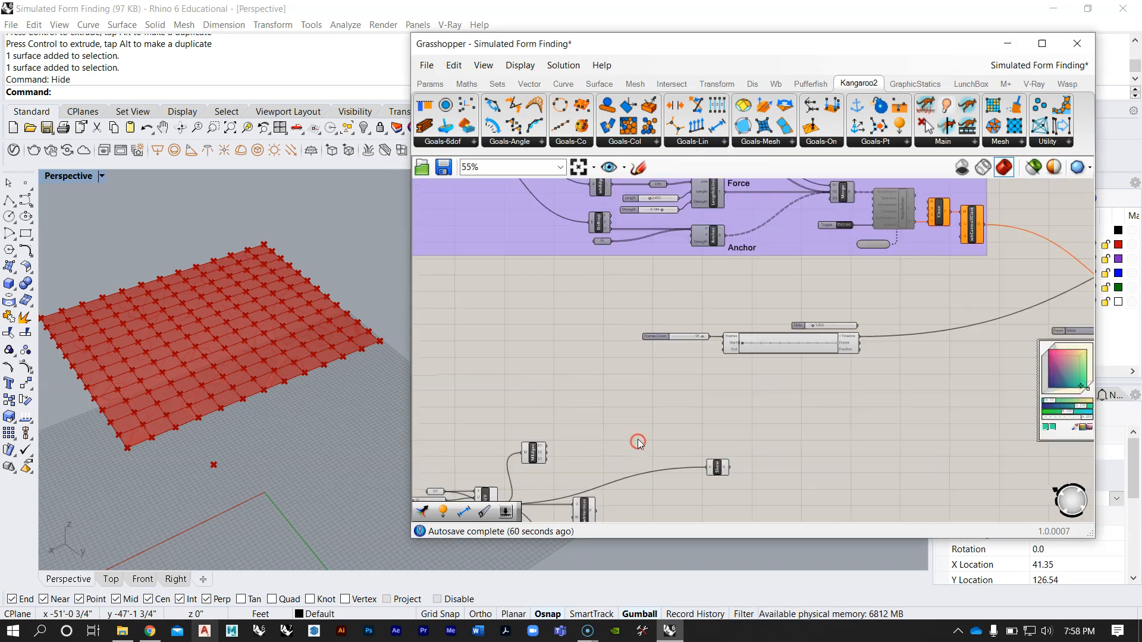
right_click_drag(658, 308, 656, 350)
scroll(669, 333, "up", 6)
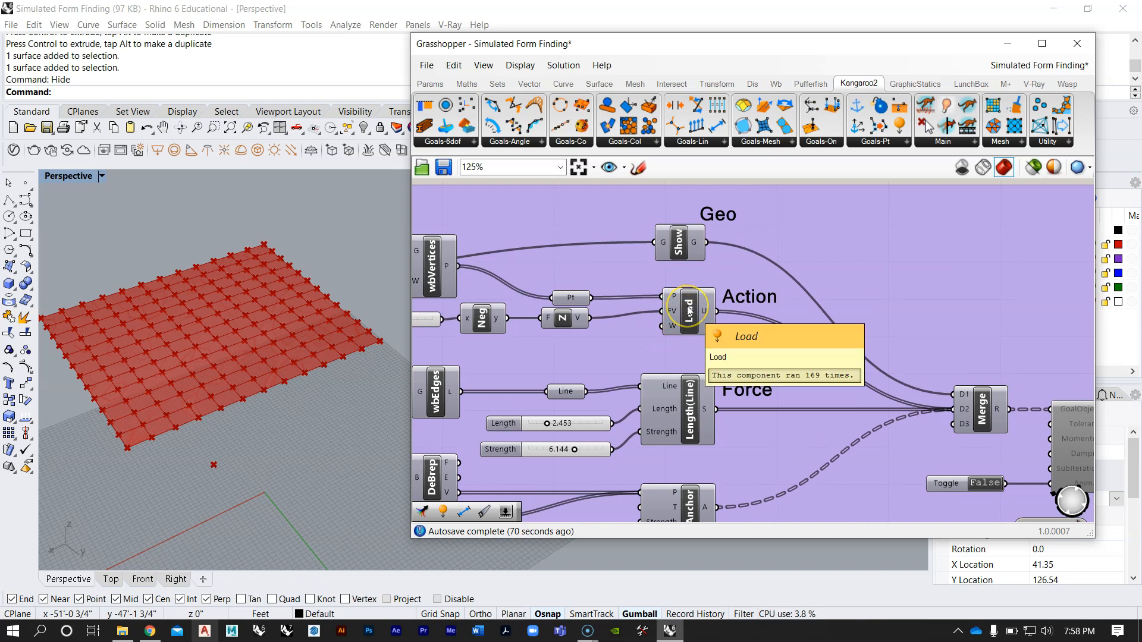
scroll(668, 257, "down", 5)
right_click_drag(633, 386, 654, 275)
scroll(636, 305, "up", 2)
Step: Find Kangaroo2's Load goal among the point goals and place it below the Show component
left_click(689, 142)
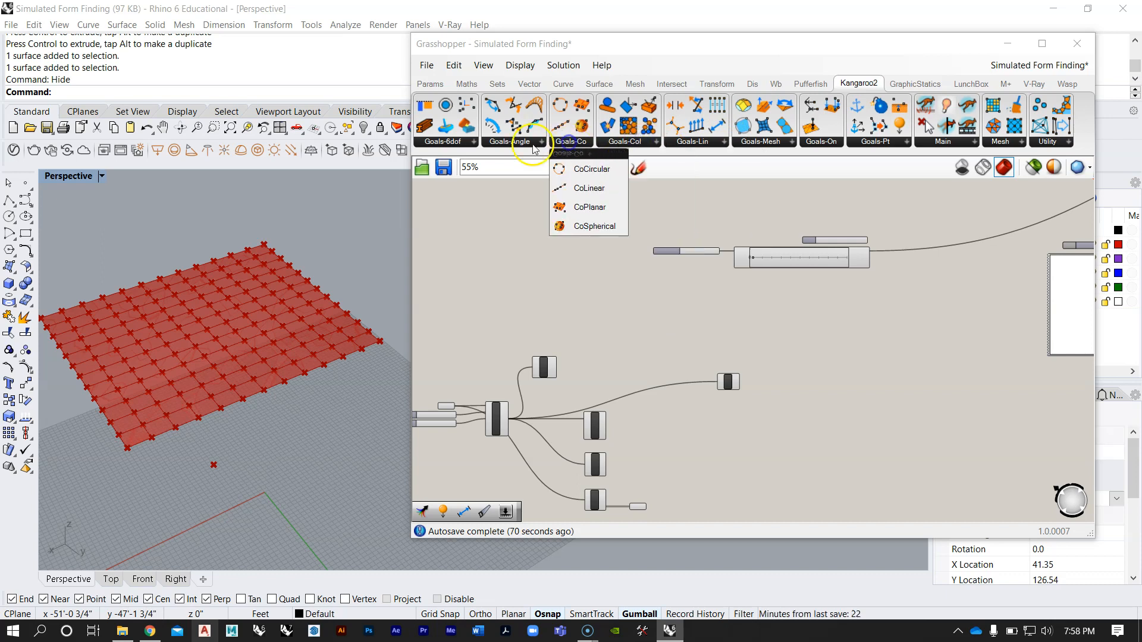
left_click(465, 149)
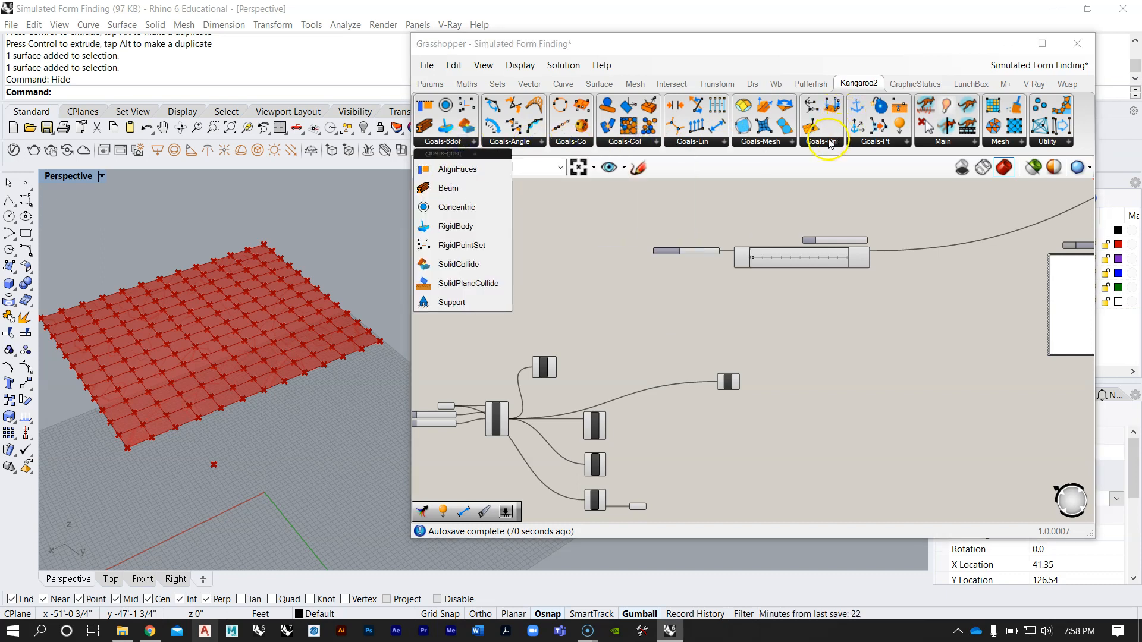
left_click(830, 143)
left_click(771, 144)
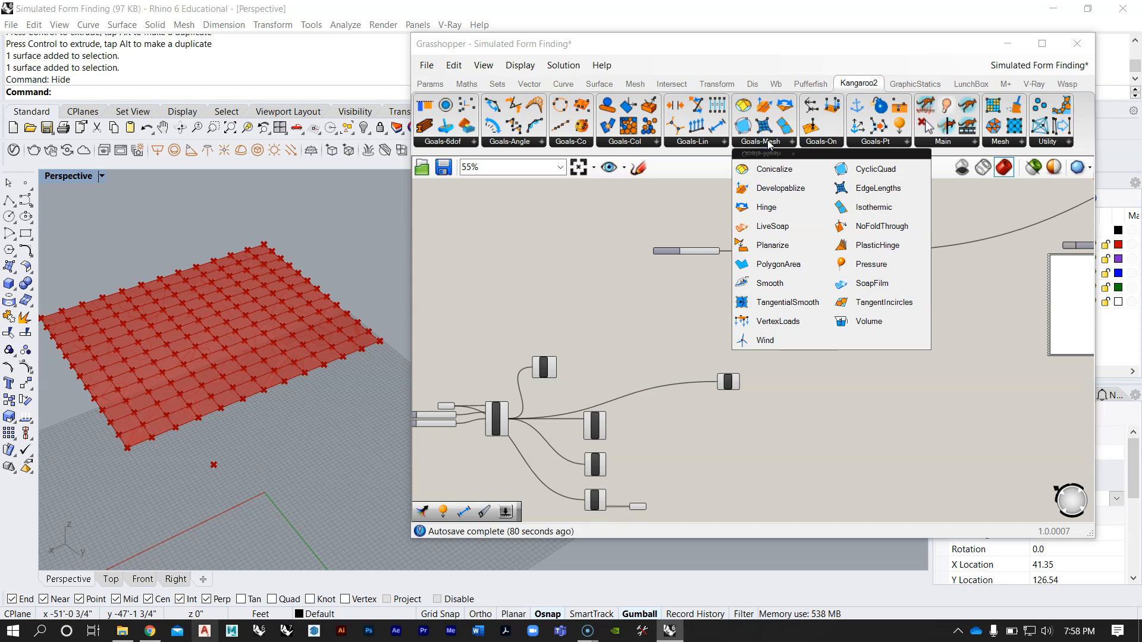
left_click(873, 287)
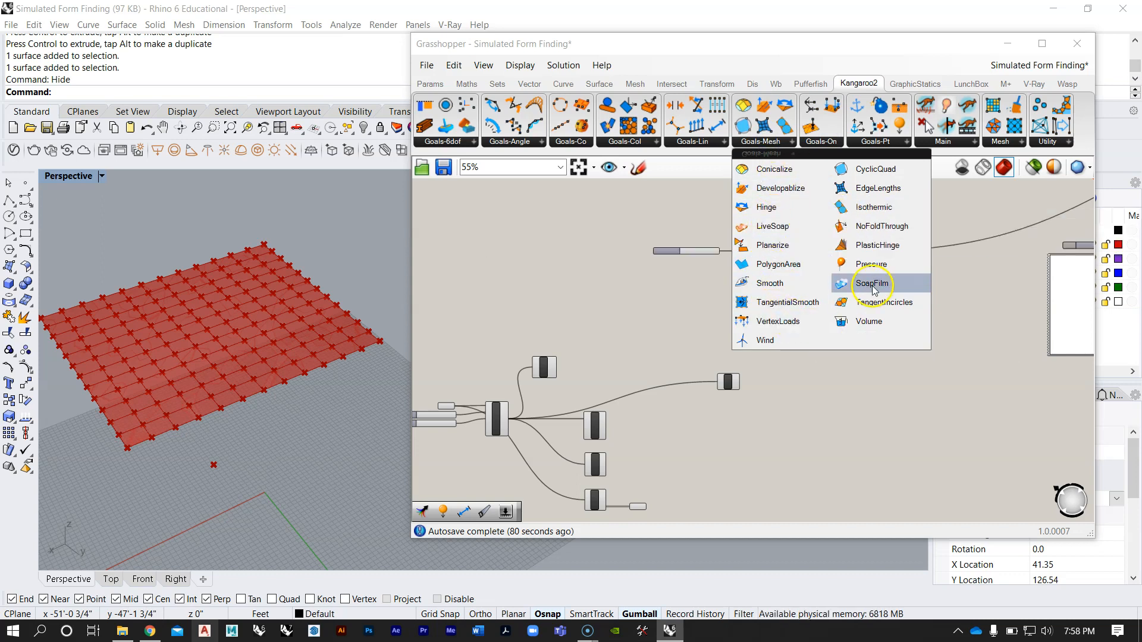
left_click(880, 144)
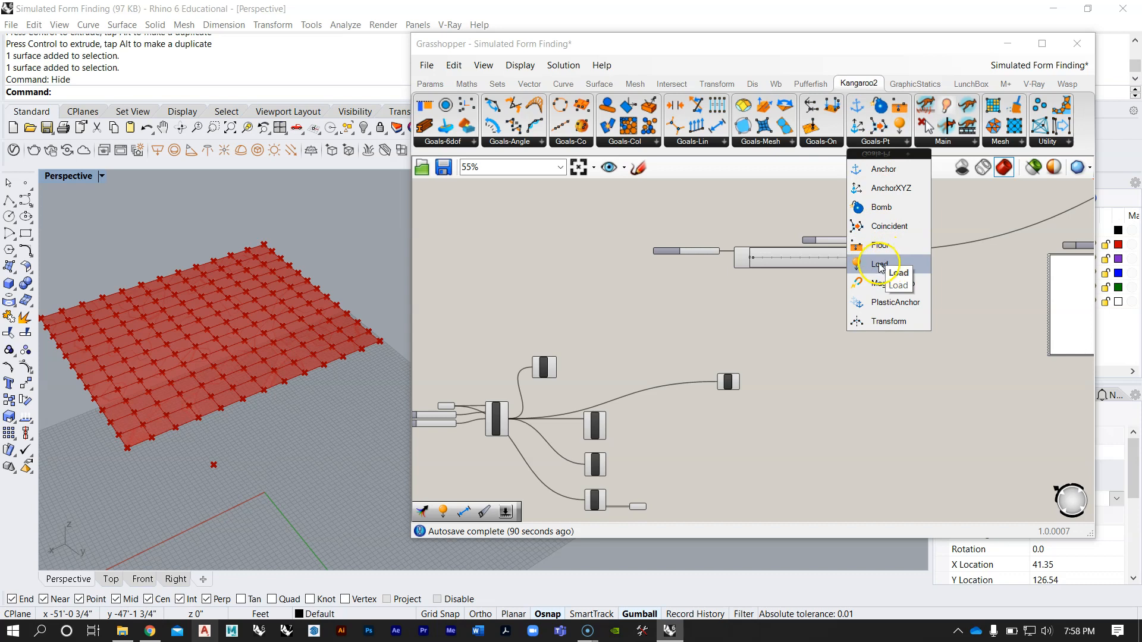
left_click_drag(880, 265, 878, 267)
left_click_drag(749, 382, 719, 416)
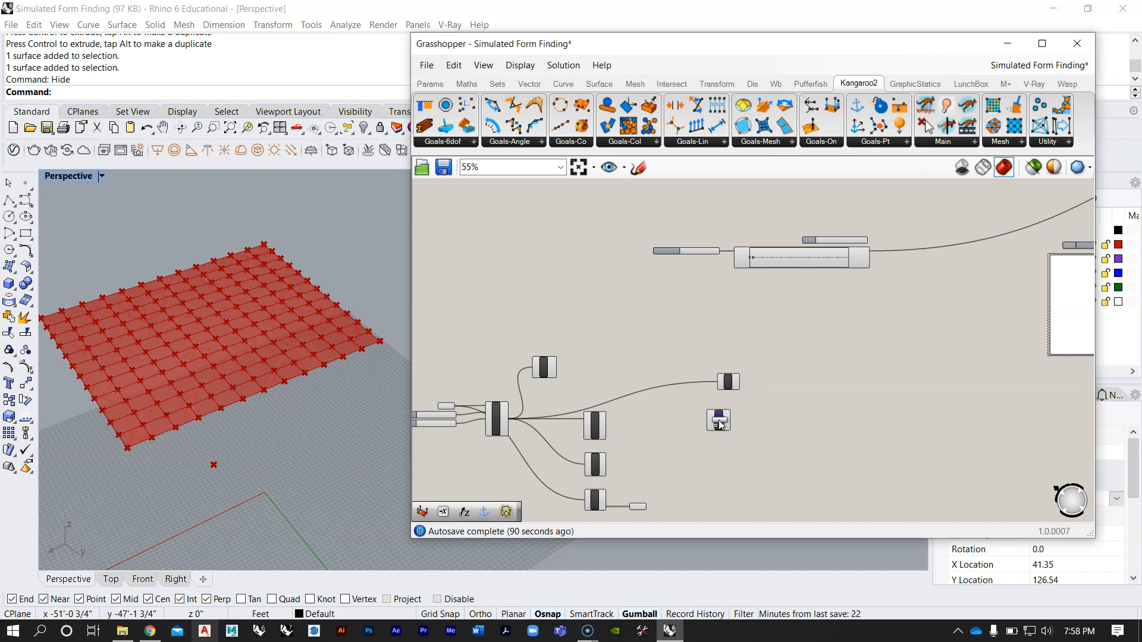
scroll(718, 438, "up", 4)
left_click(757, 294)
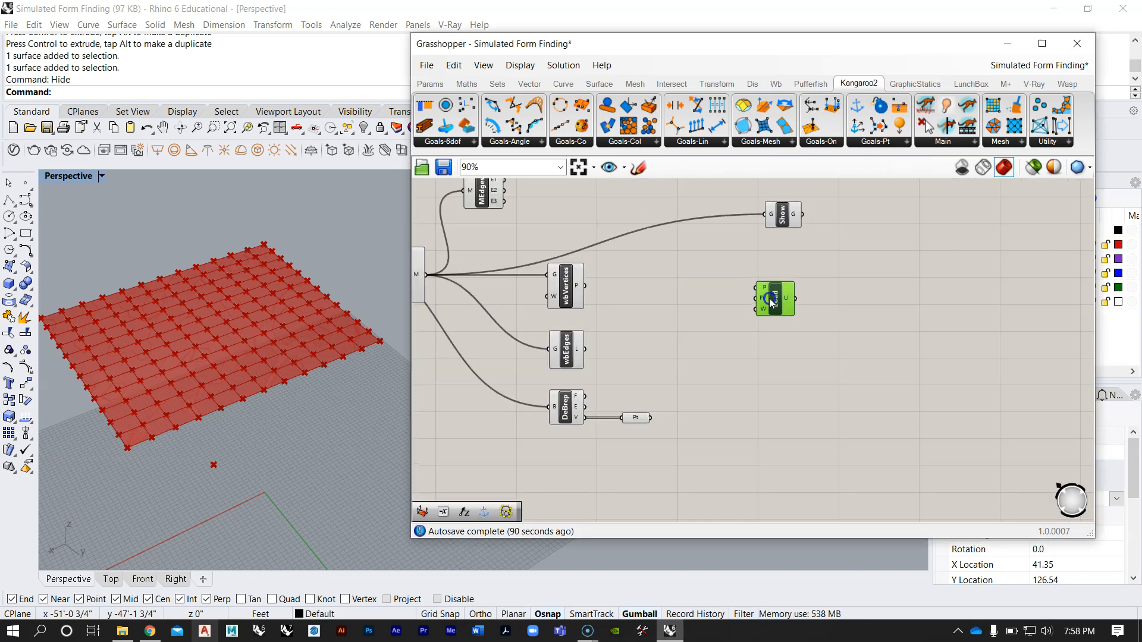
Step: Connect the P output of Weaverbird's vertices component to Load's P input and line Load up with it below Show
scroll(708, 306, "up", 3)
scroll(777, 298, "down", 2)
scroll(804, 309, "up", 2)
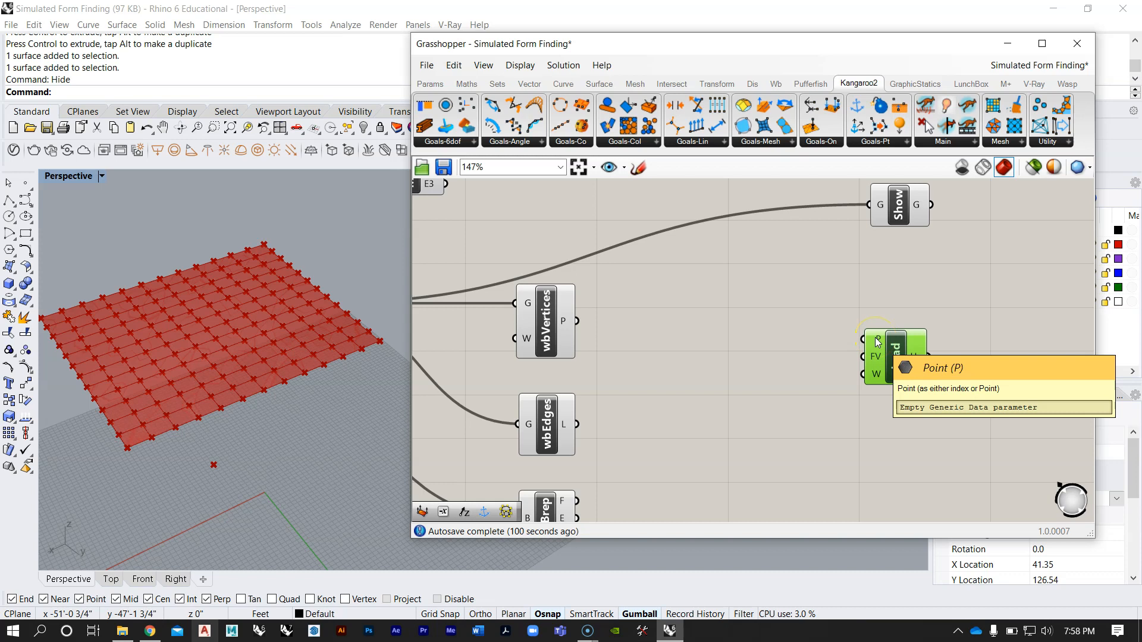
left_click(864, 377)
left_click_drag(577, 323, 884, 350)
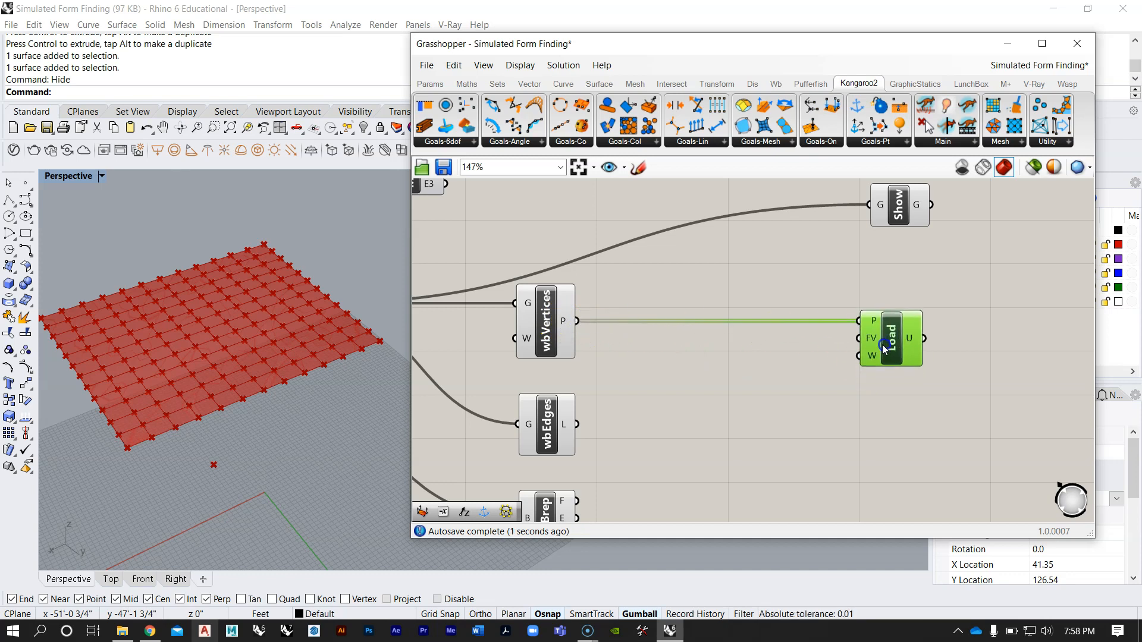
left_click(543, 330)
left_click_drag(894, 342, 915, 342)
left_click(897, 274)
left_click(881, 289)
Step: Add a Unit Z vector component between the vertices component and Load
scroll(871, 329, "up", 2)
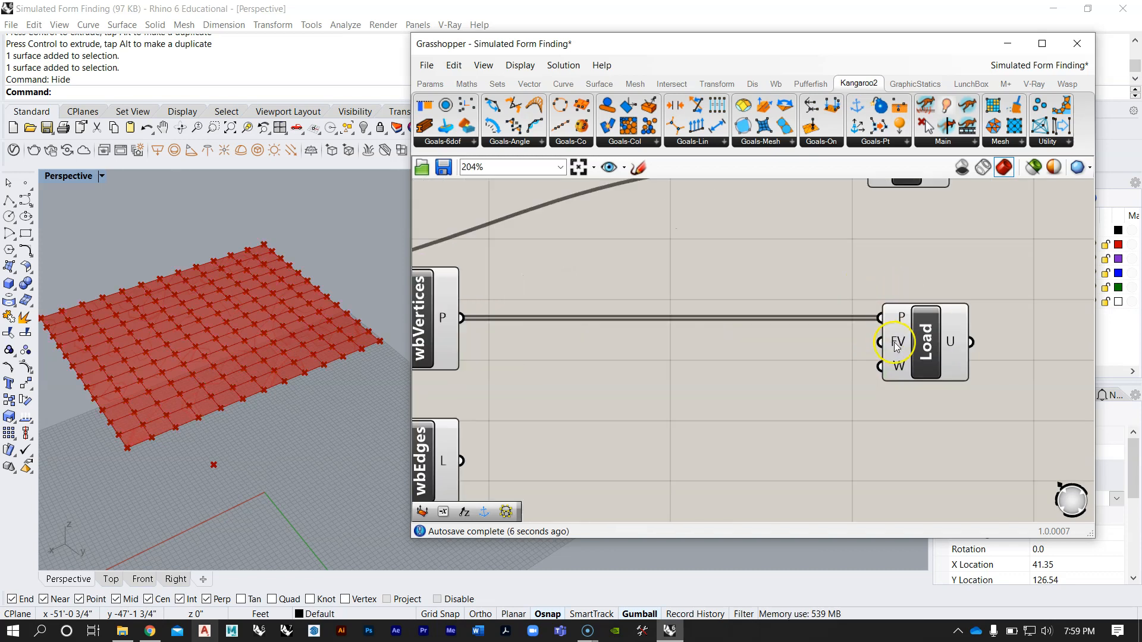
right_click_drag(215, 374, 242, 318)
scroll(257, 369, "down", 5)
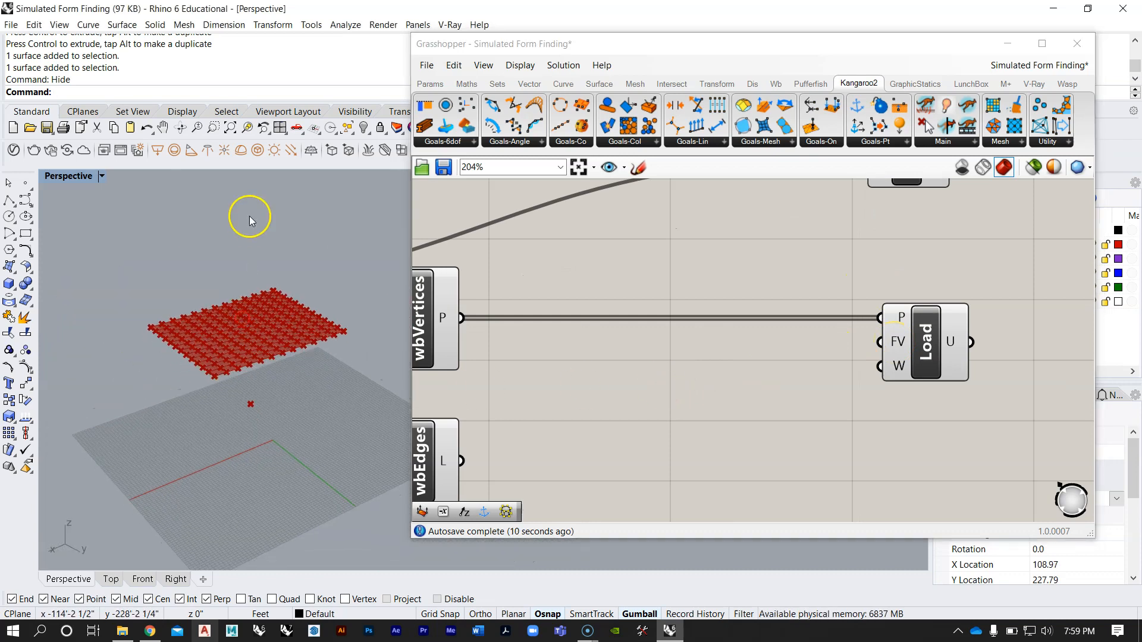
right_click_drag(262, 387, 262, 364)
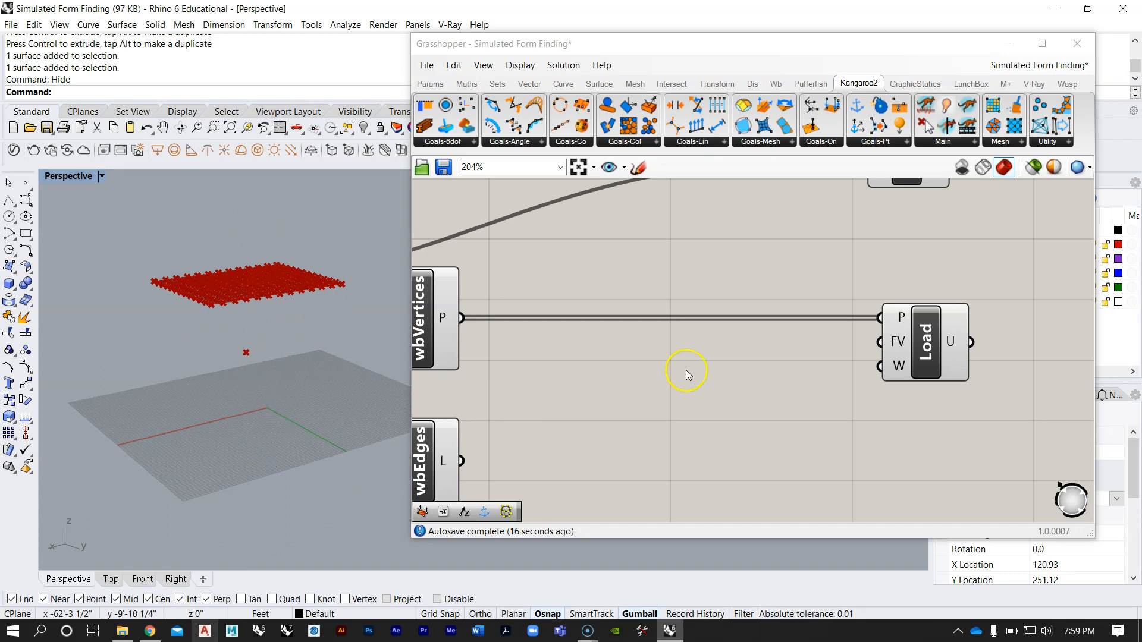
double_click(740, 373)
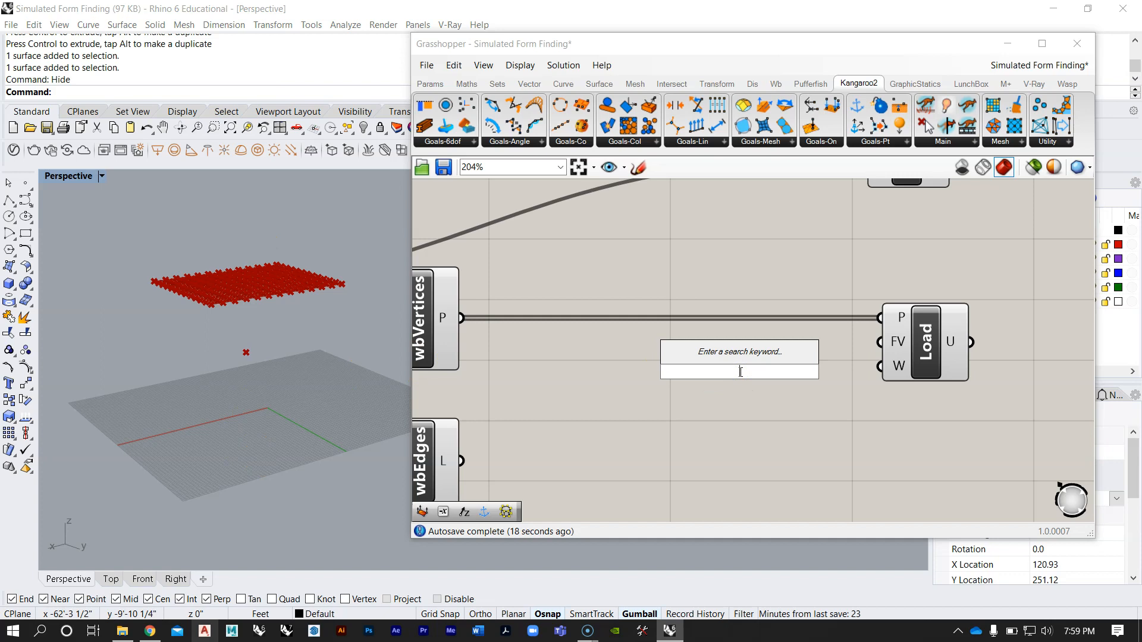
type("unit z")
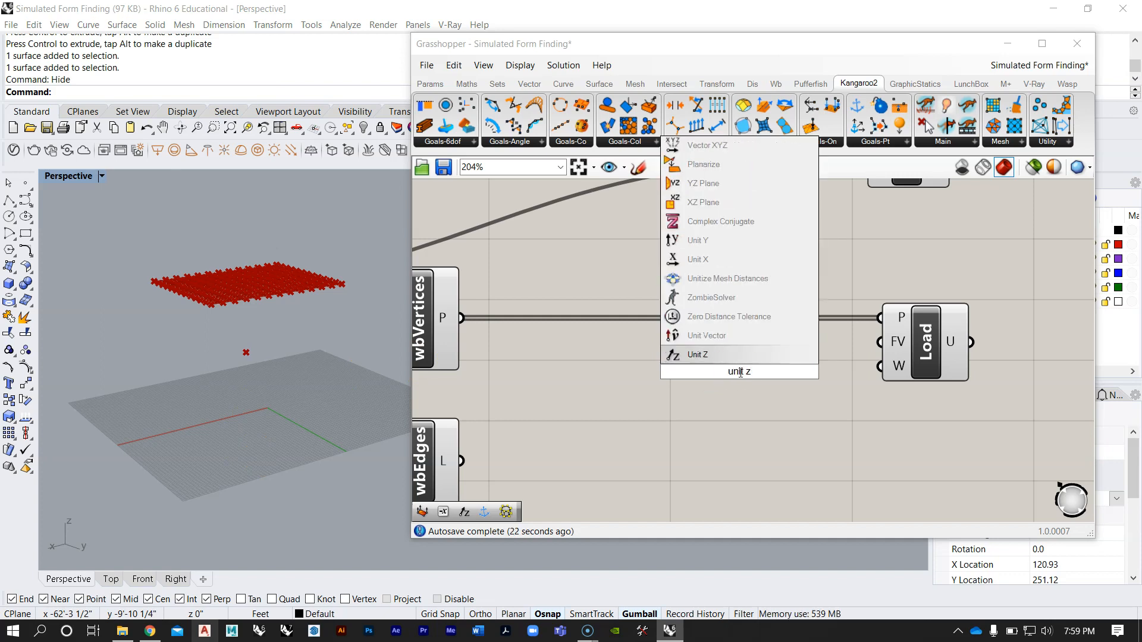
key("Return")
left_click_drag(740, 372, 668, 378)
double_click(785, 392)
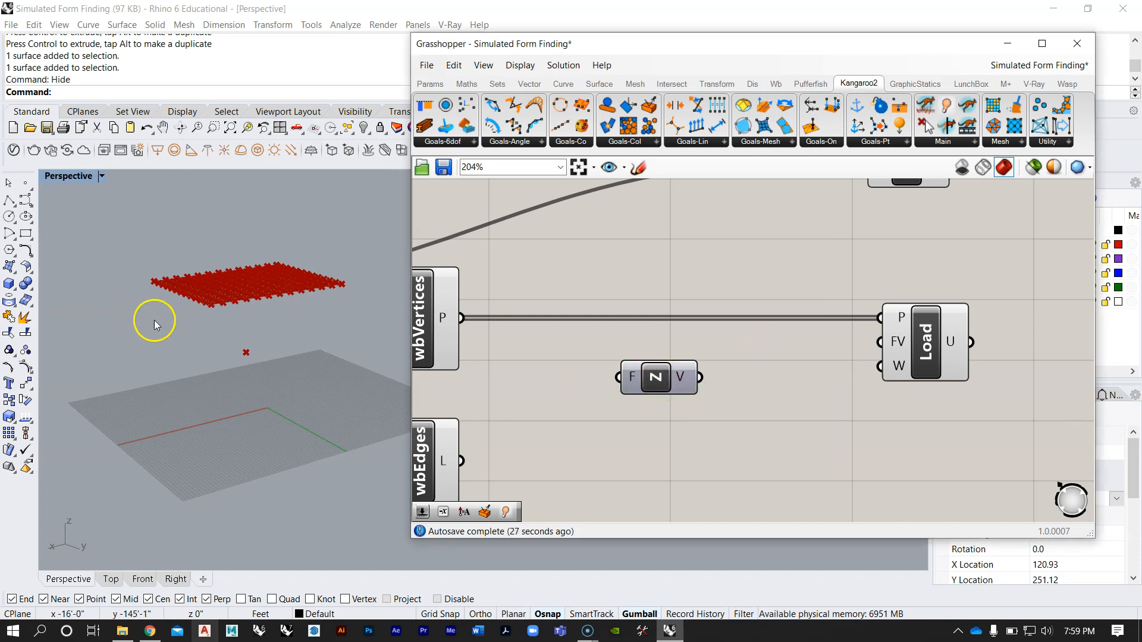
Step: Add a Negative component, feed it from Unit Z's V output, and connect its result to Load's FV input
double_click(777, 382)
type("neg")
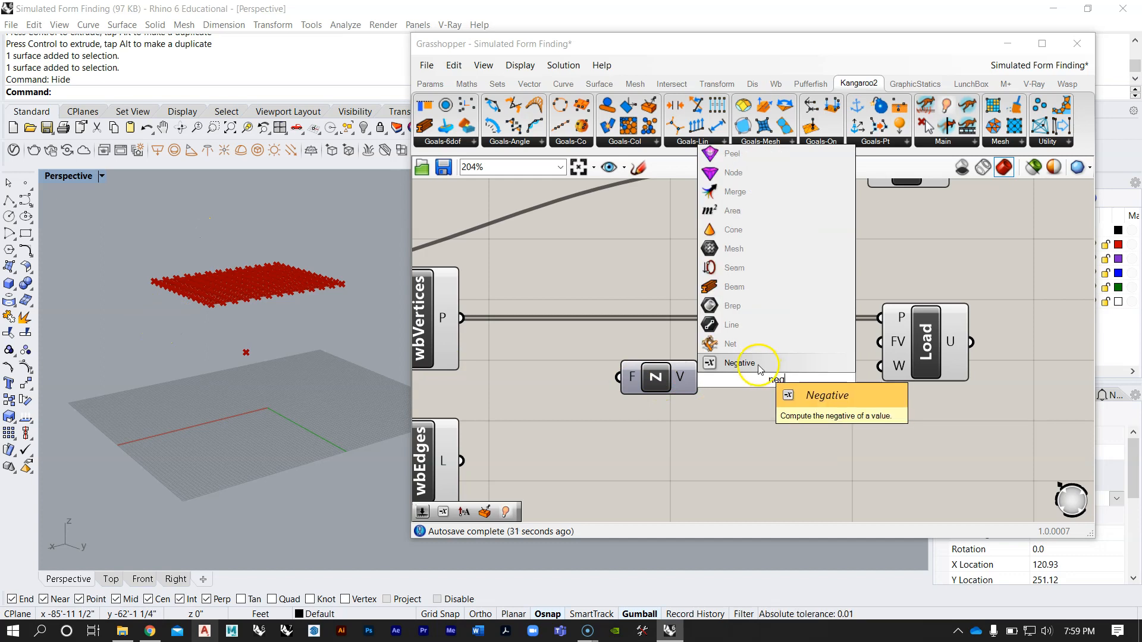
left_click(759, 365)
left_click_drag(700, 377, 900, 342)
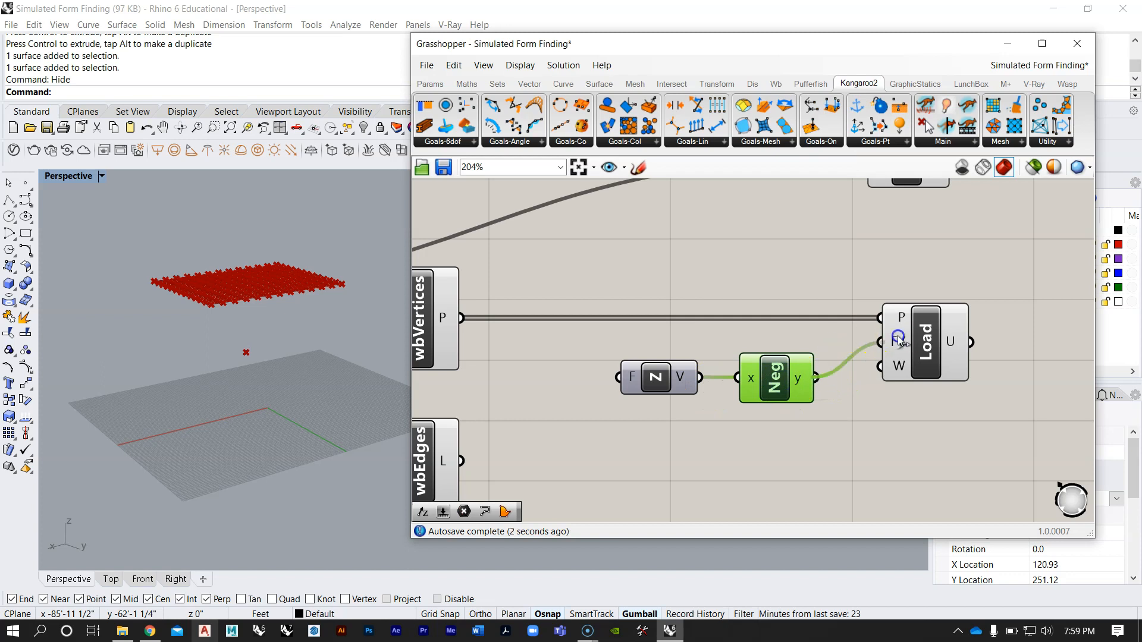
mouse_move(900, 343)
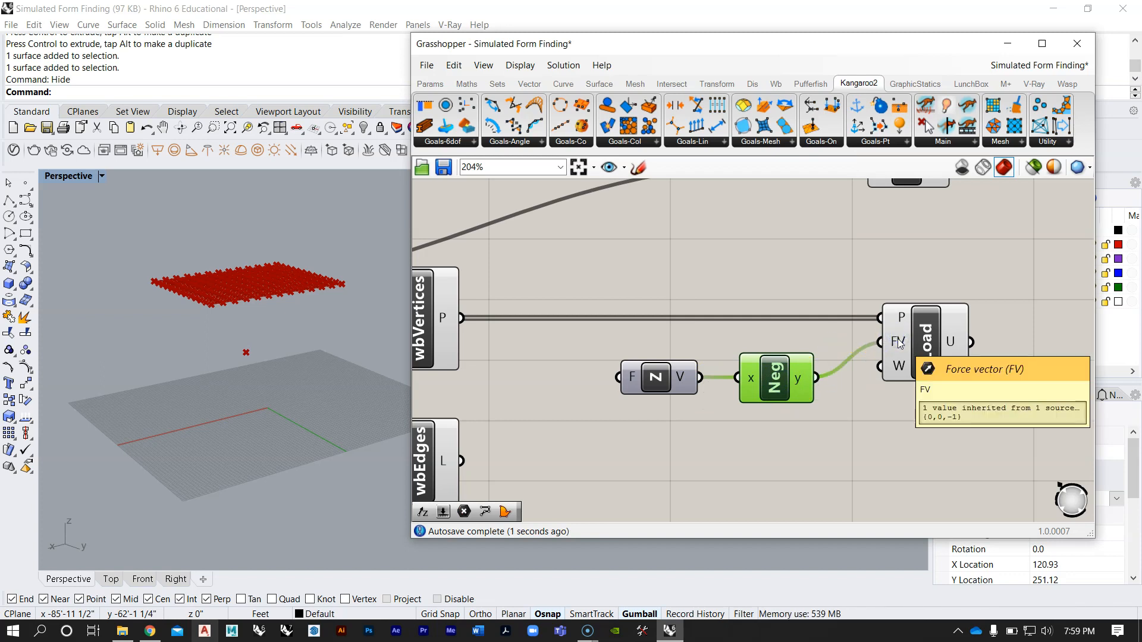
Step: Move the Unit Z and Negative components together into closer alignment with Load's FV input
left_click_drag(809, 429, 669, 367)
left_click_drag(788, 367, 775, 369)
left_click(780, 265)
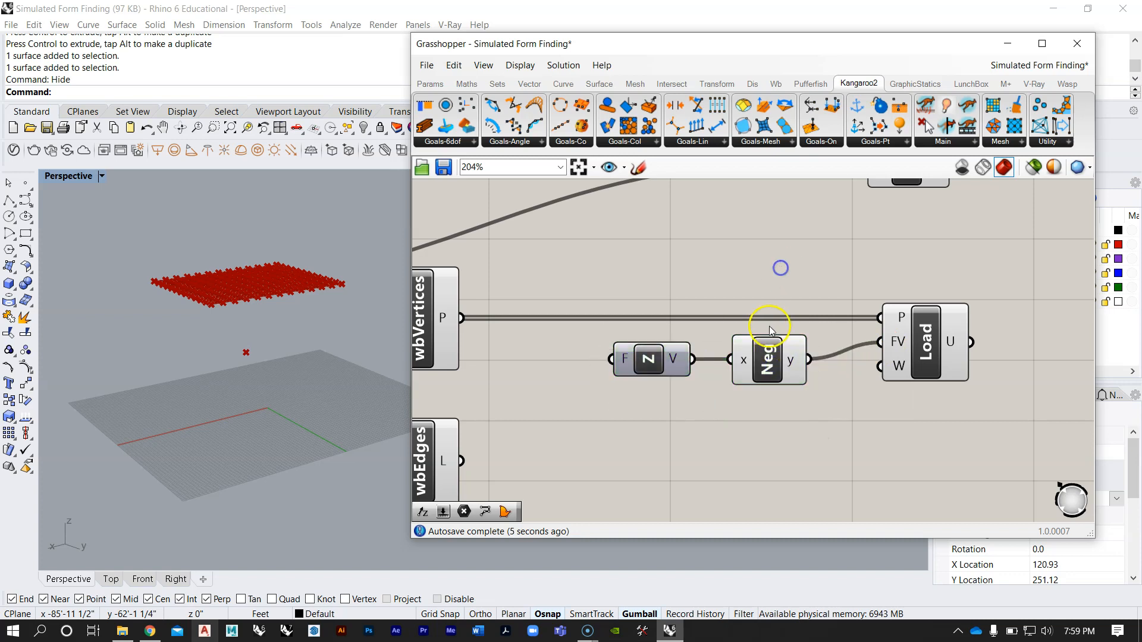
scroll(745, 324, "down", 5)
scroll(791, 281, "up", 2)
left_click_drag(777, 282, 784, 298)
left_click(793, 245)
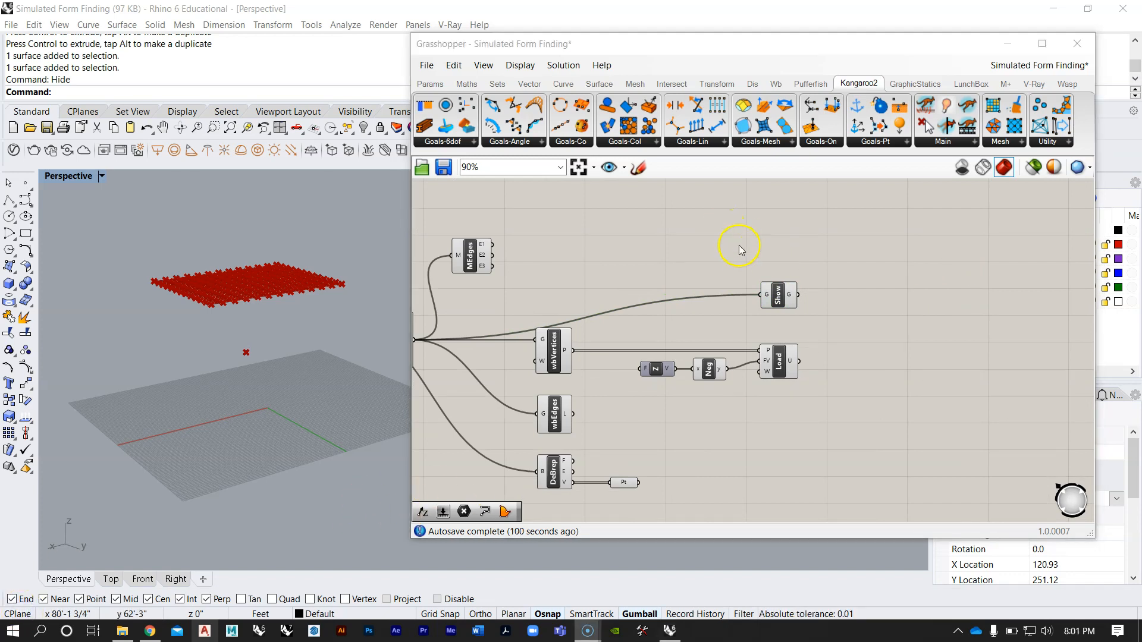
Step: Examine the Length(Line) component under the Force label and relate its line input to the mesh edges in the viewport
right_click_drag(719, 284, 660, 342)
scroll(660, 342, "down", 7)
scroll(677, 249, "up", 8)
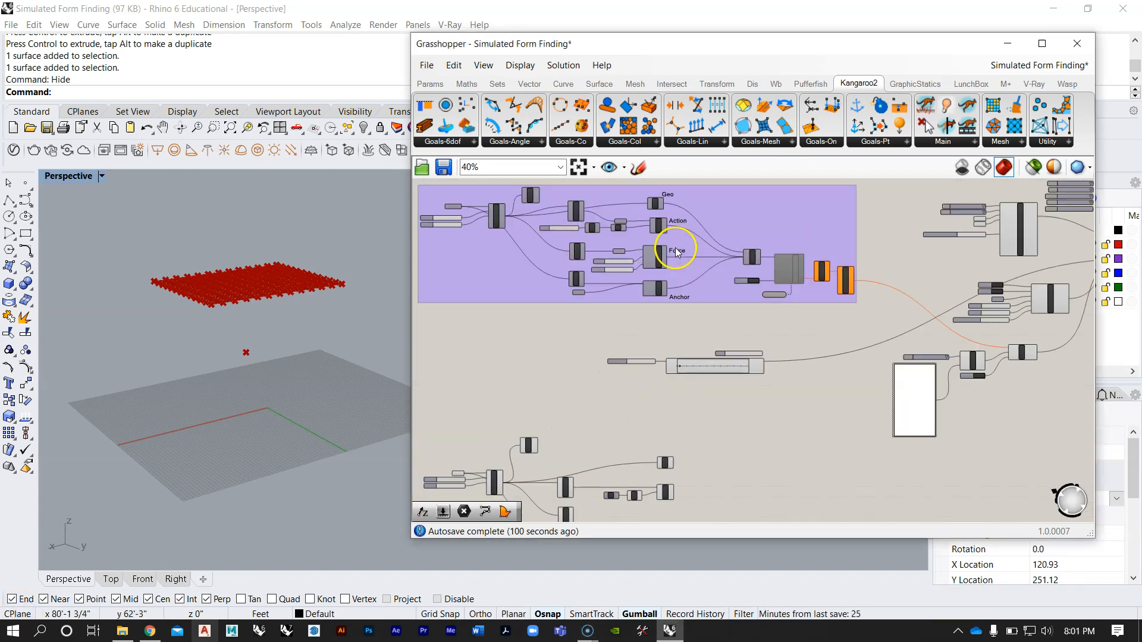
right_click_drag(597, 277, 703, 291)
scroll(639, 294, "up", 2)
scroll(253, 320, "up", 5)
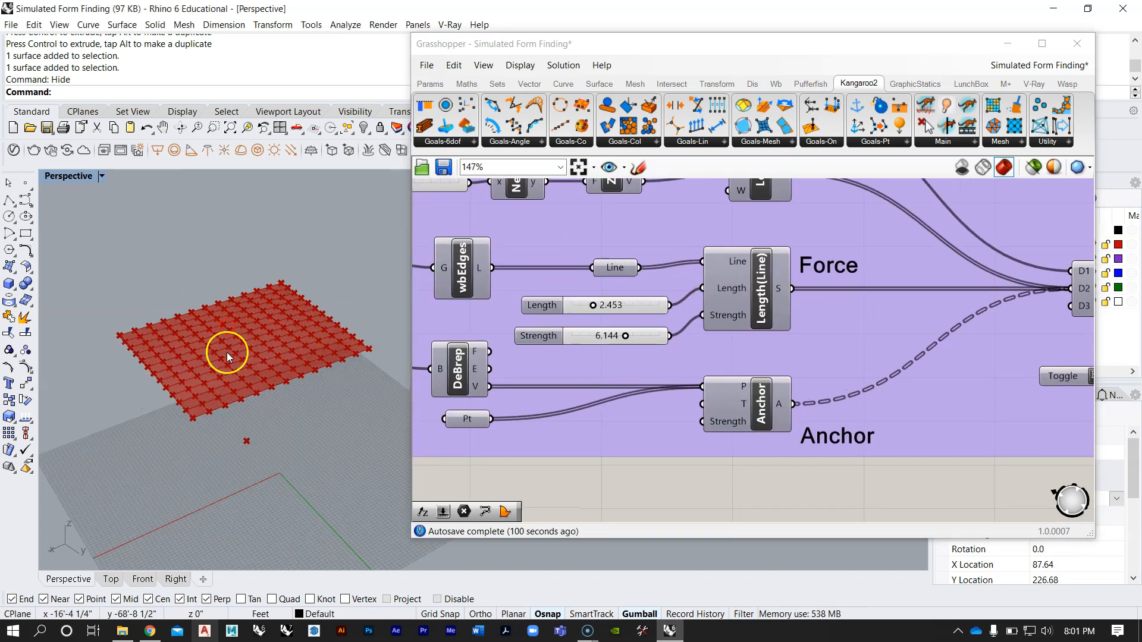
right_click_drag(268, 336, 264, 333)
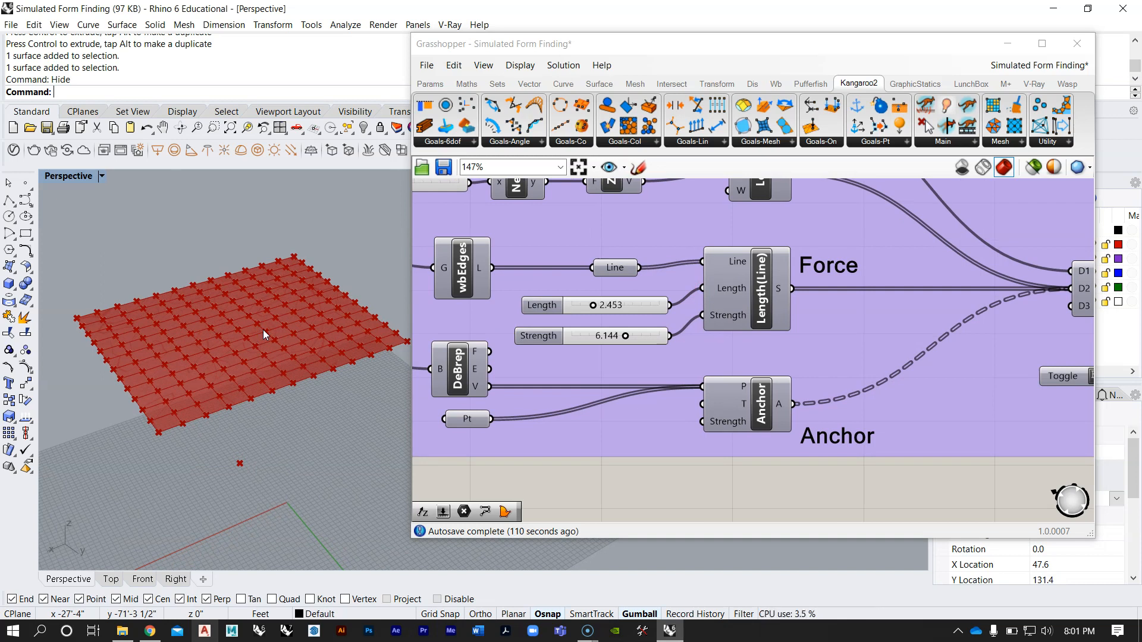
right_click_drag(256, 338, 249, 369)
scroll(251, 384, "up", 5)
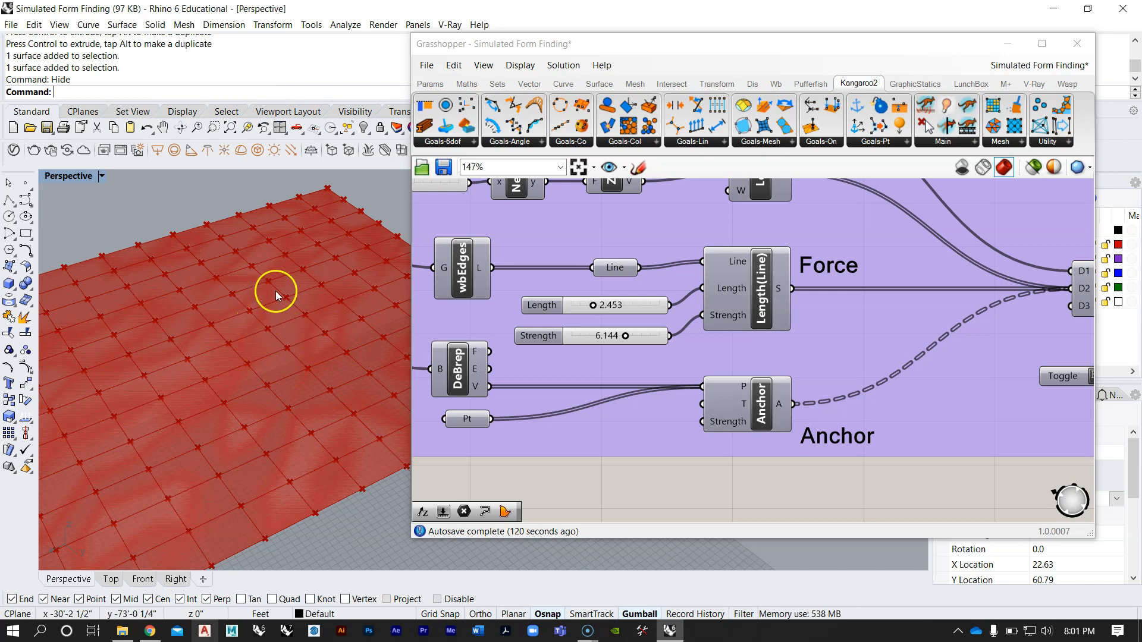
scroll(273, 351, "down", 5)
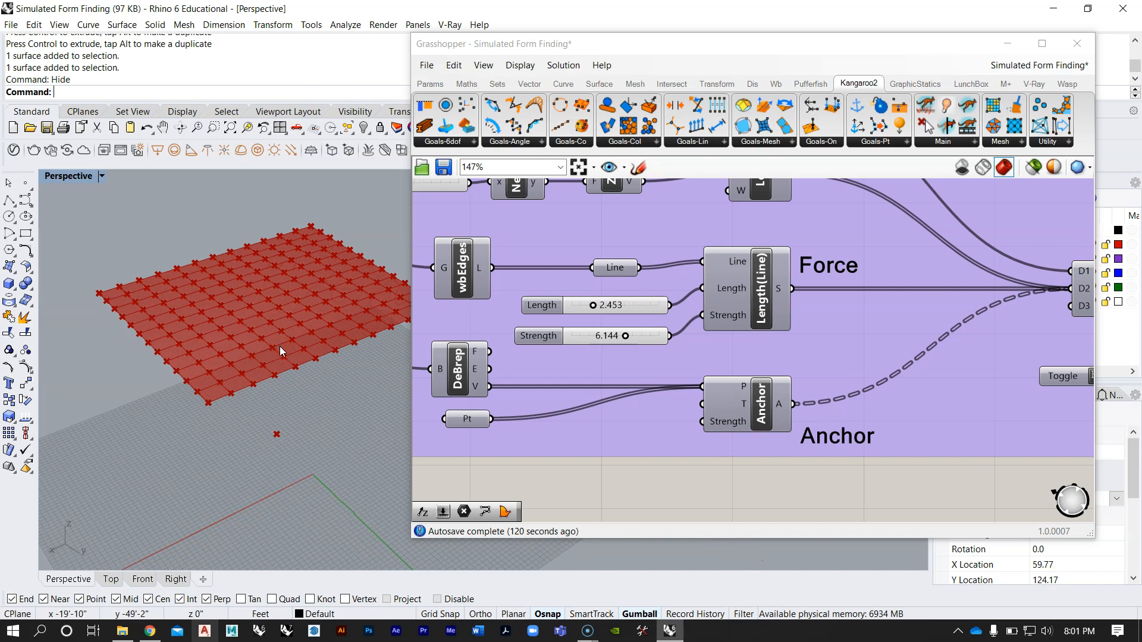
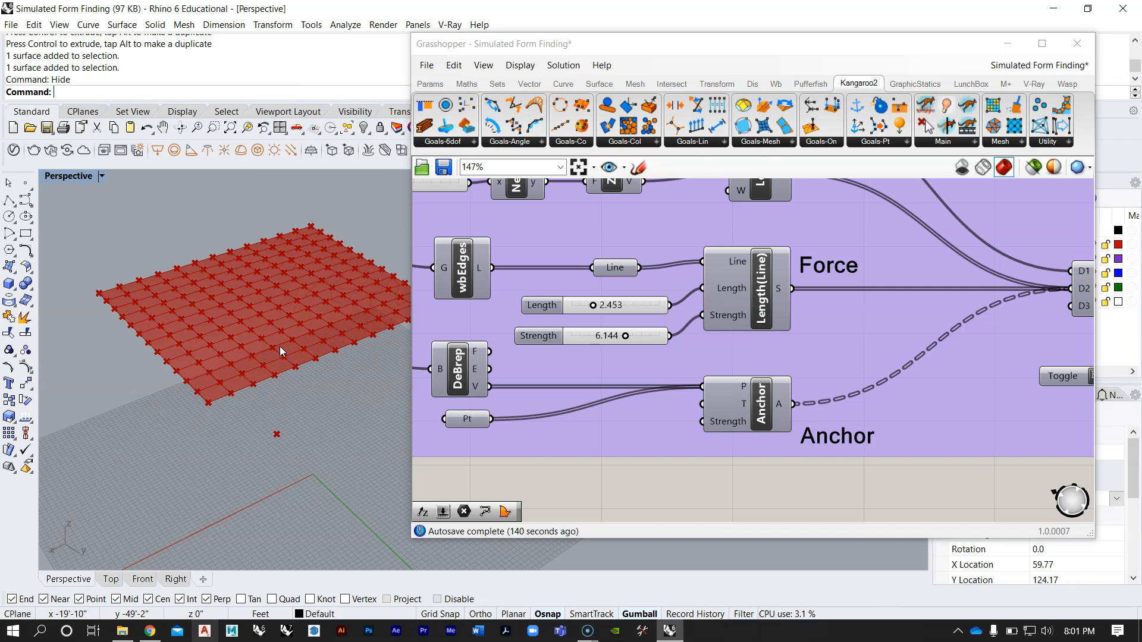
Step: Add a Length(Line) goal component beneath the Load component in the rebuilt definition
scroll(279, 347, "up", 12)
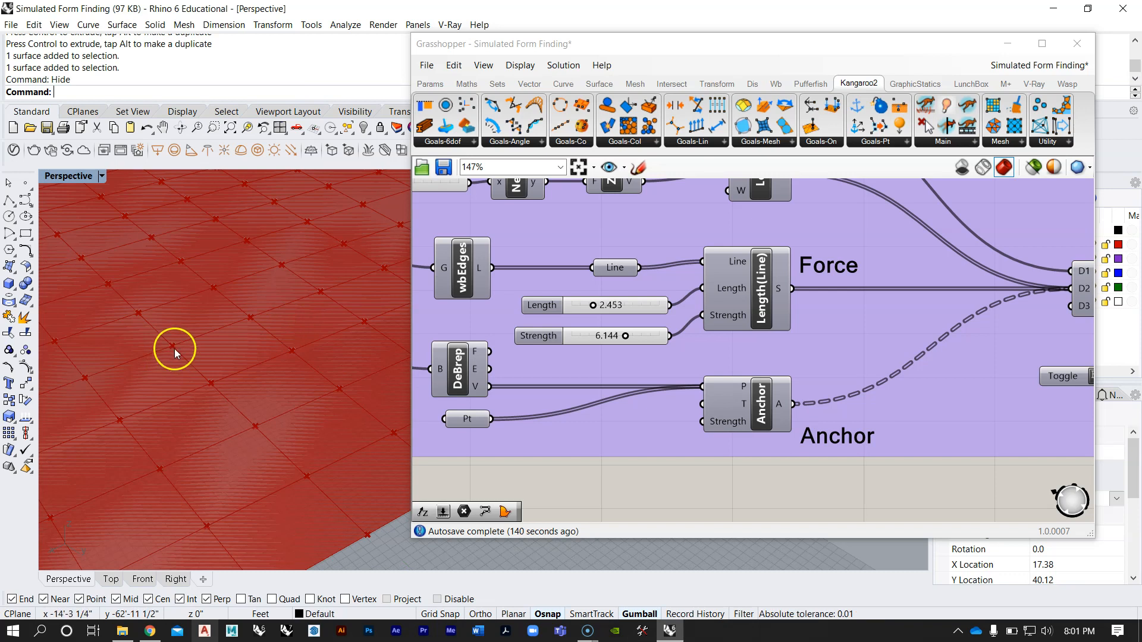
scroll(211, 383, "down", 10)
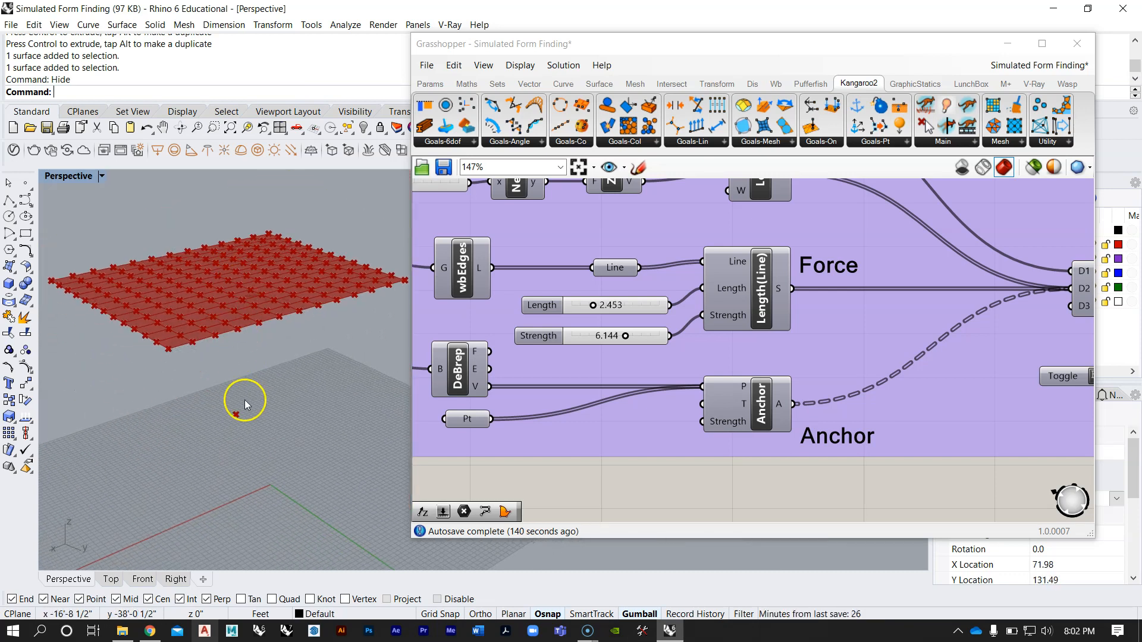
right_click_drag(245, 430, 269, 369)
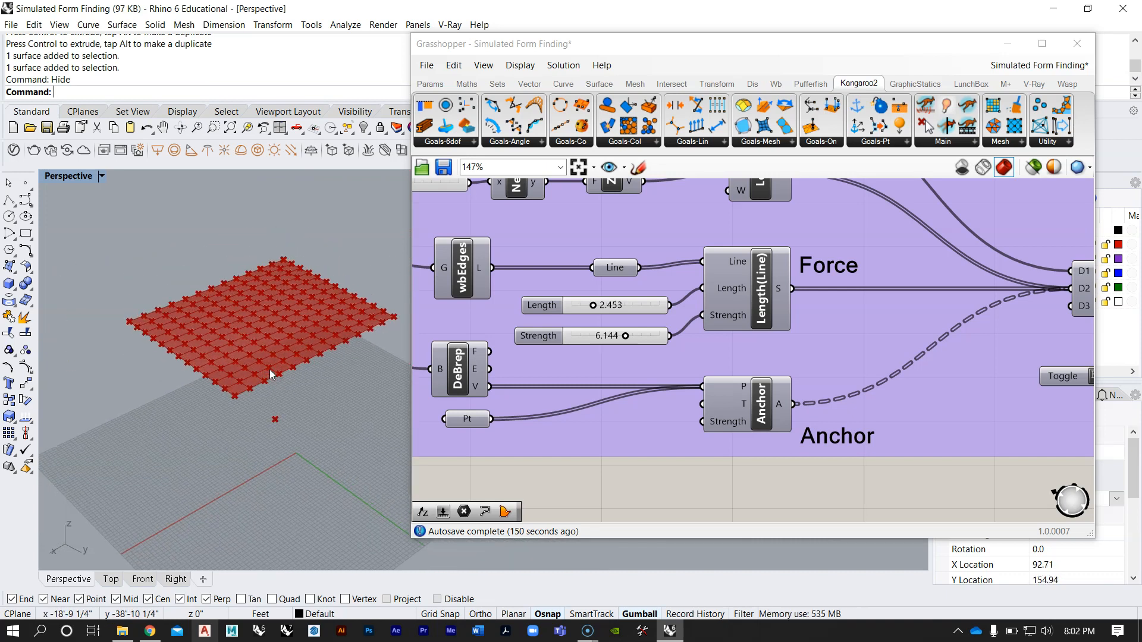
scroll(637, 262, "down", 7)
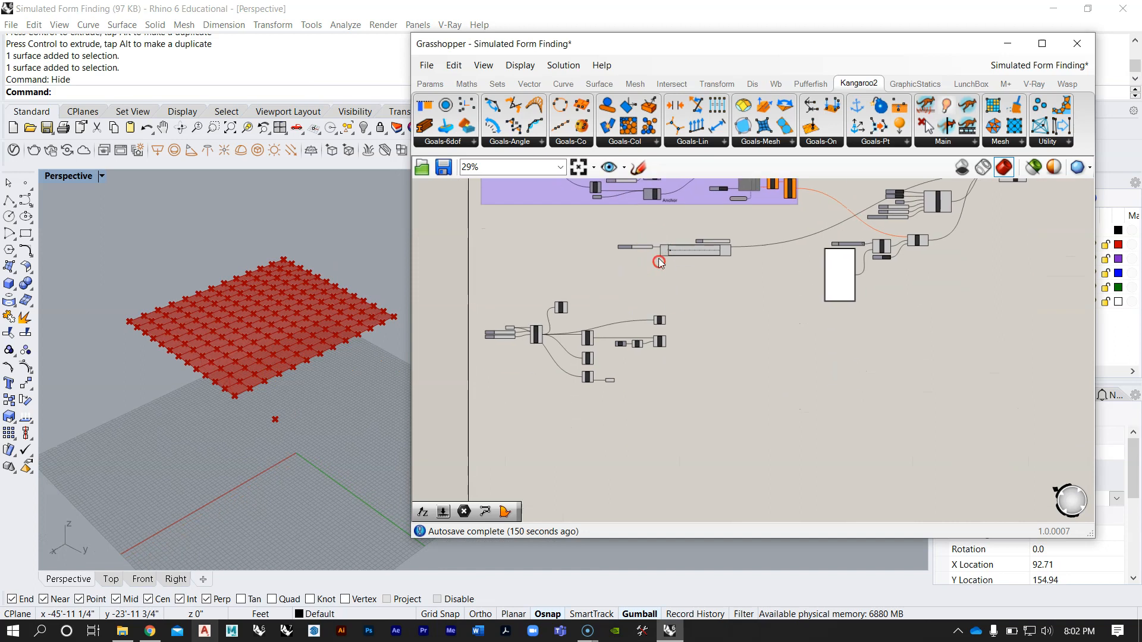
scroll(658, 262, "up", 3)
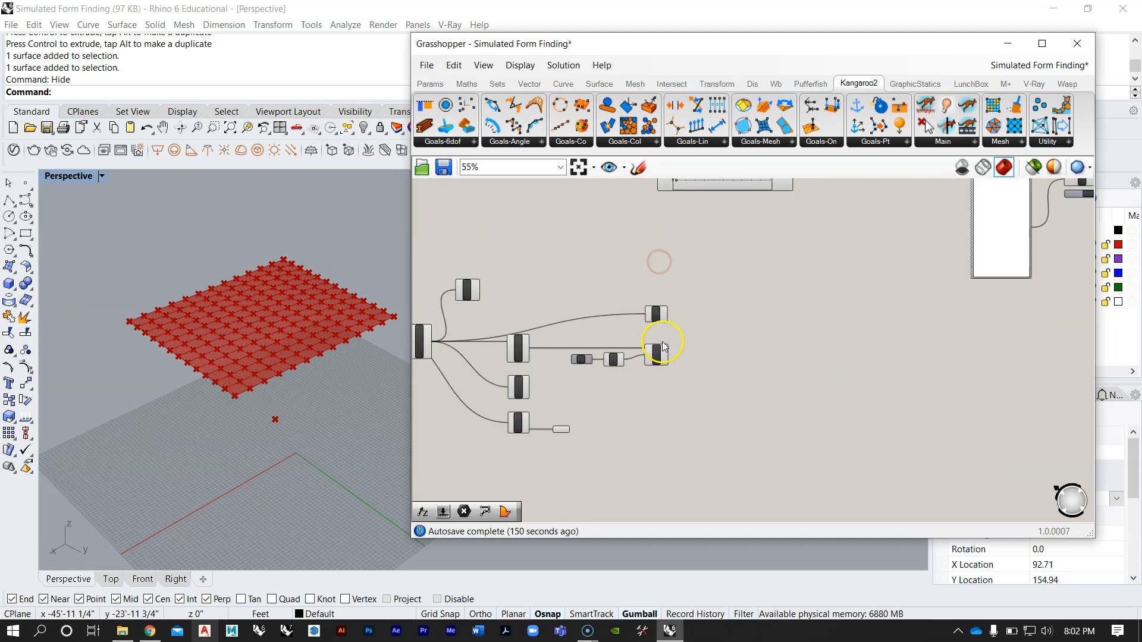
left_click(706, 146)
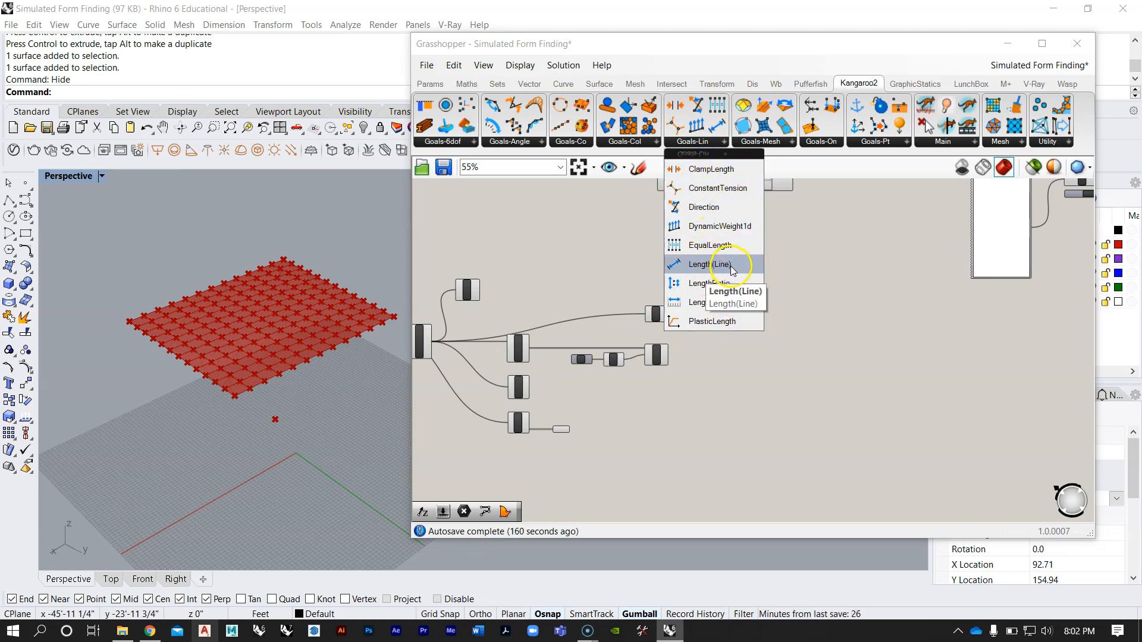
left_click(730, 266)
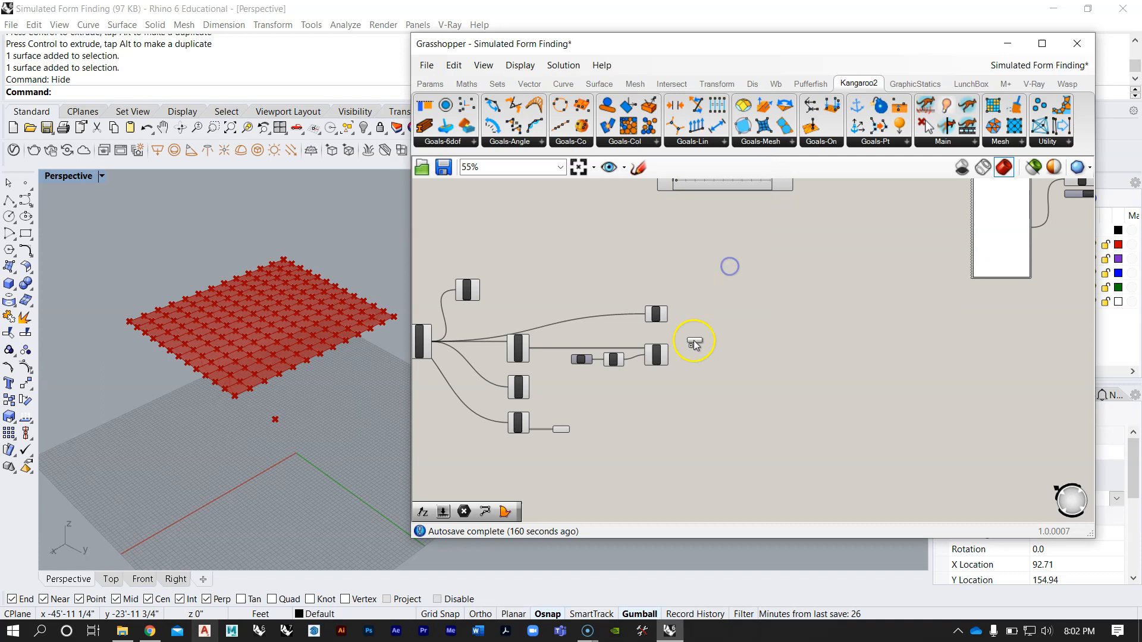
left_click(657, 408)
scroll(656, 408, "up", 4)
right_click_drag(598, 404, 683, 363)
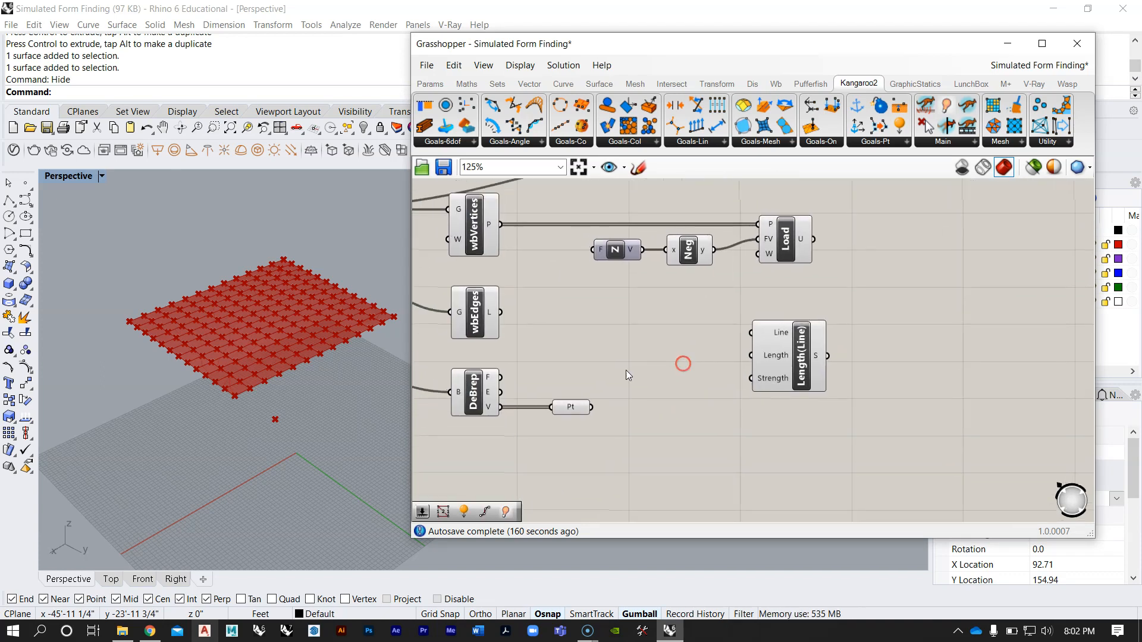
Step: Connect wbEdges' L output to Length(Line)'s Line input and align the goal component with the edges component
left_click(480, 322)
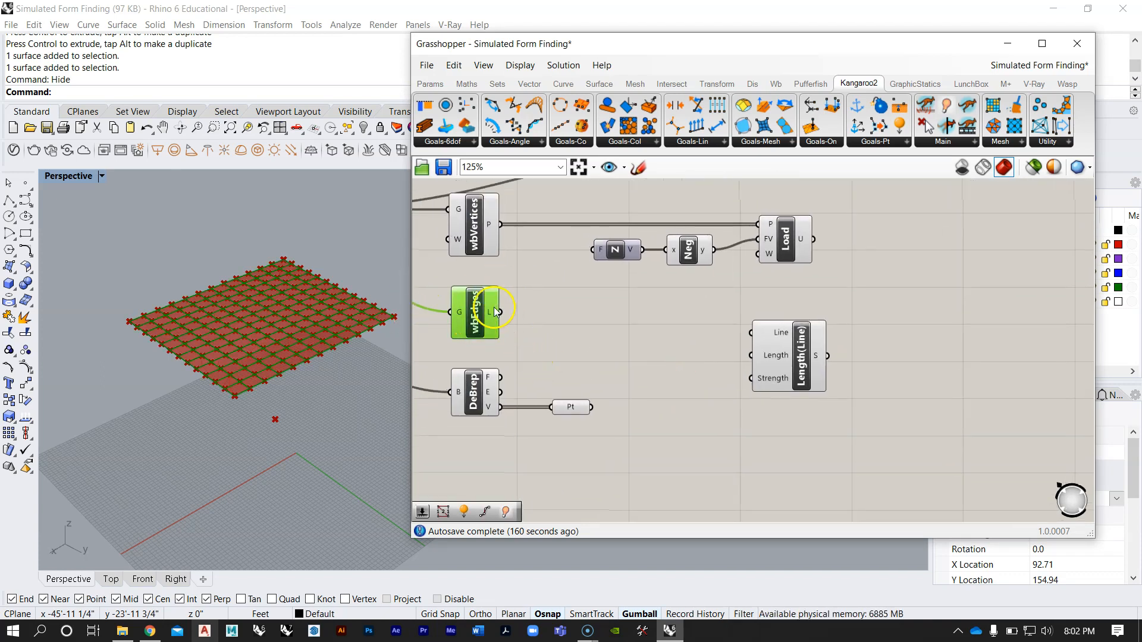
left_click_drag(501, 312, 787, 330)
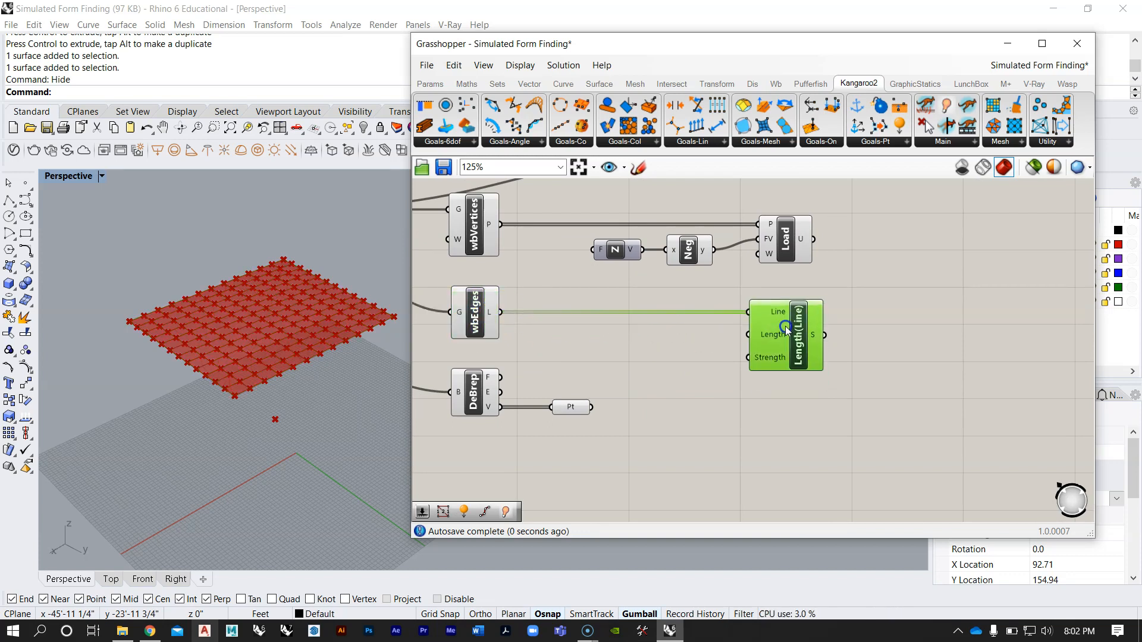
scroll(774, 336, "up", 1)
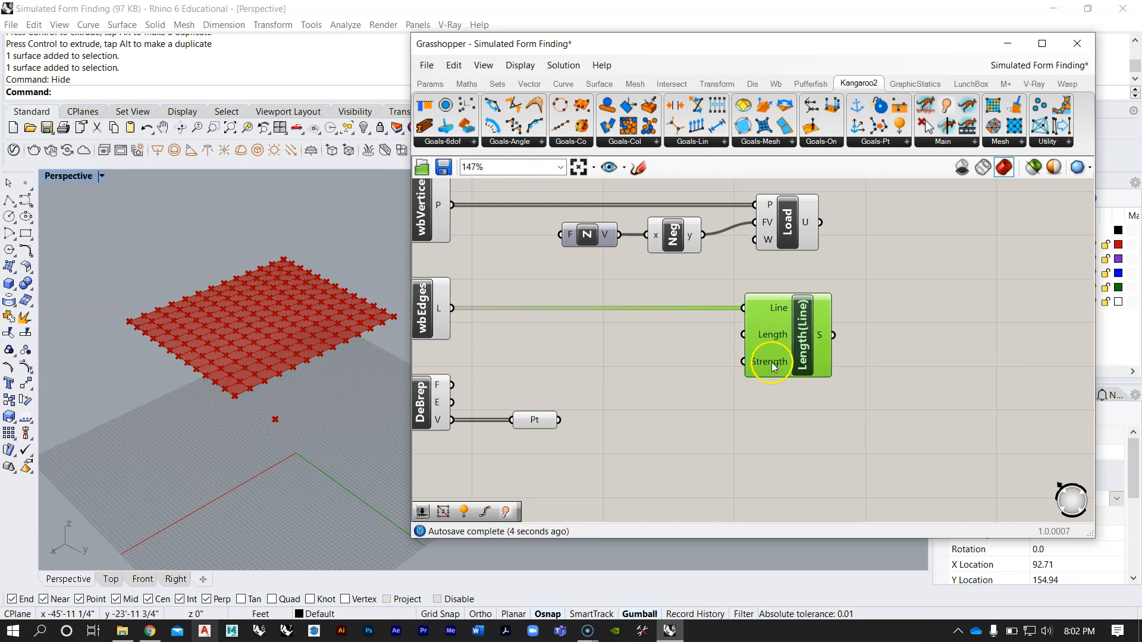
mouse_move(771, 362)
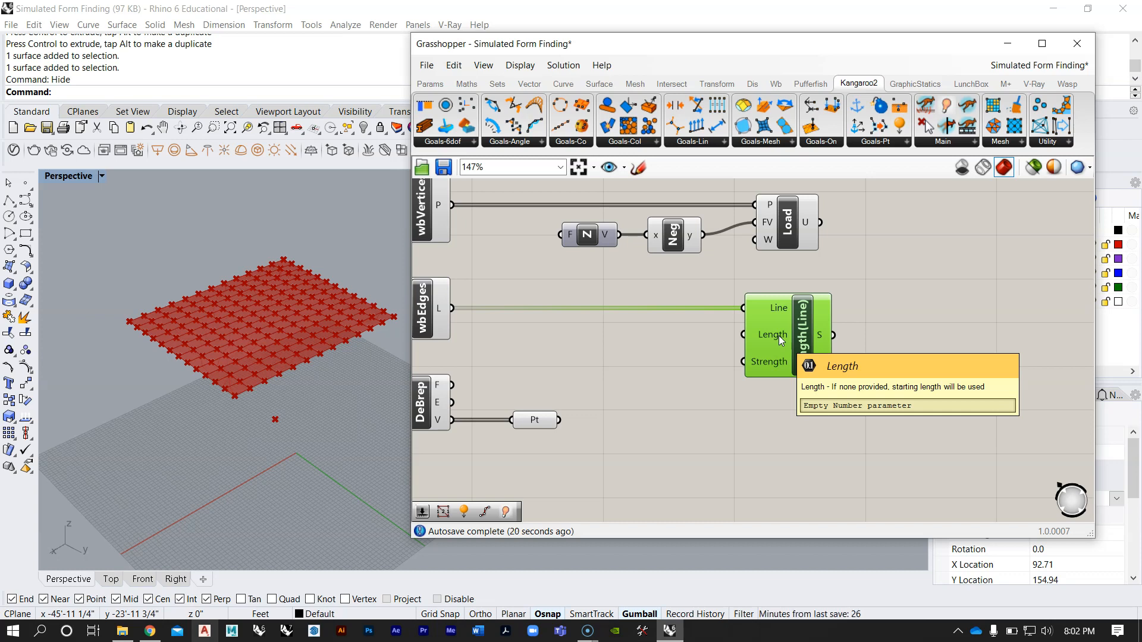
Step: Add a decimal number slider with a value of 10.00 beside the Length(Line) component
scroll(779, 335, "up", 2)
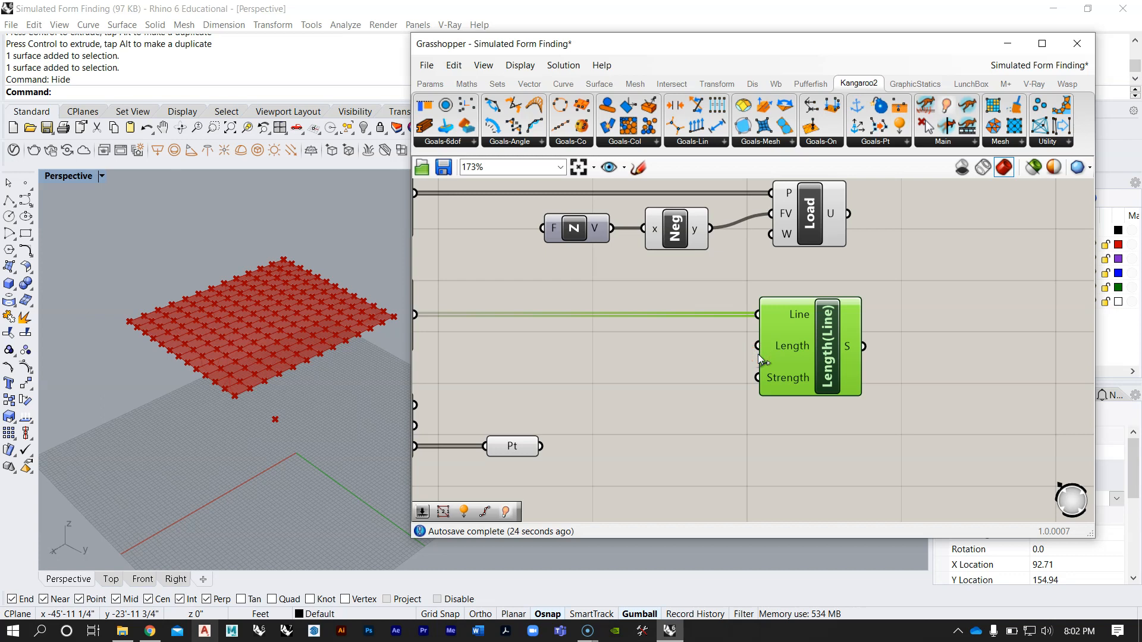
scroll(761, 388, "down", 4)
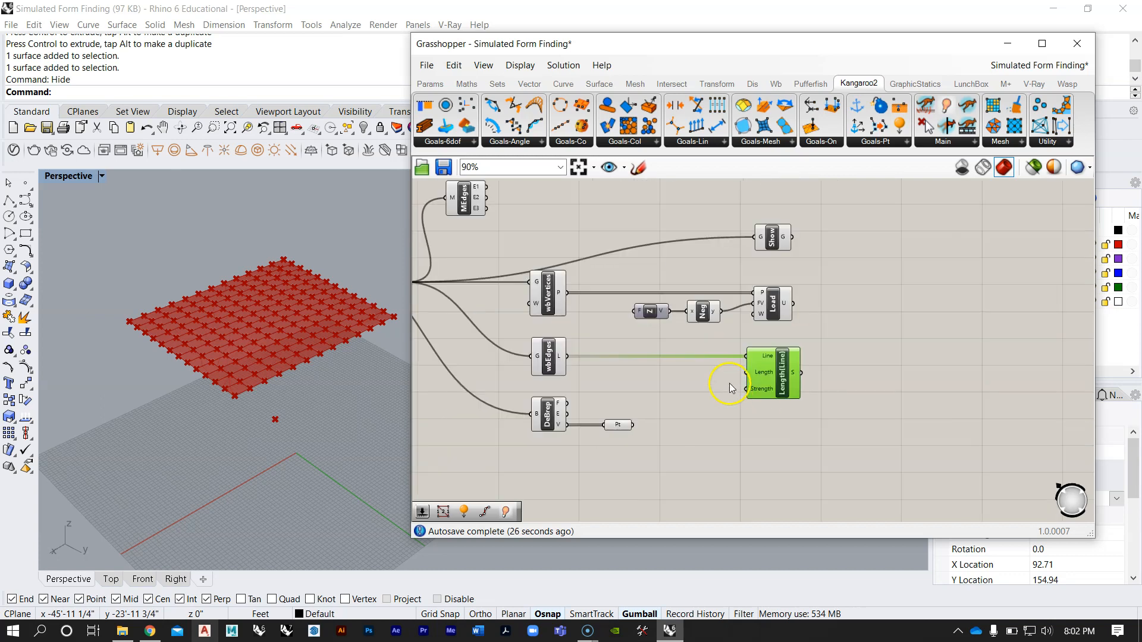
double_click(690, 426)
type("10.")
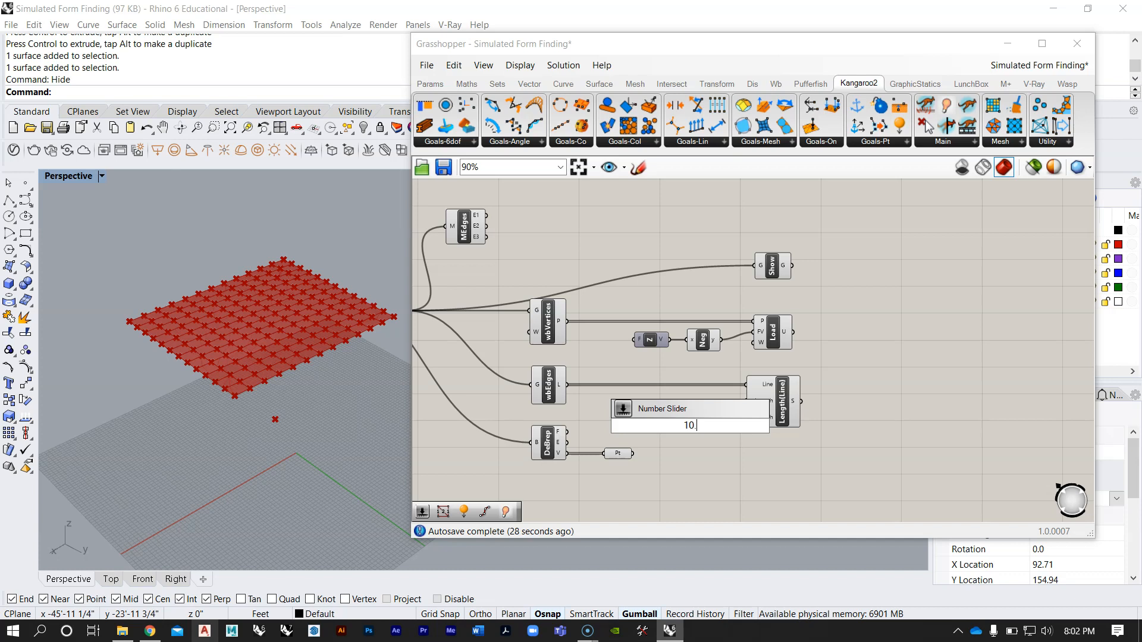
key("Return")
scroll(690, 425, "up", 4)
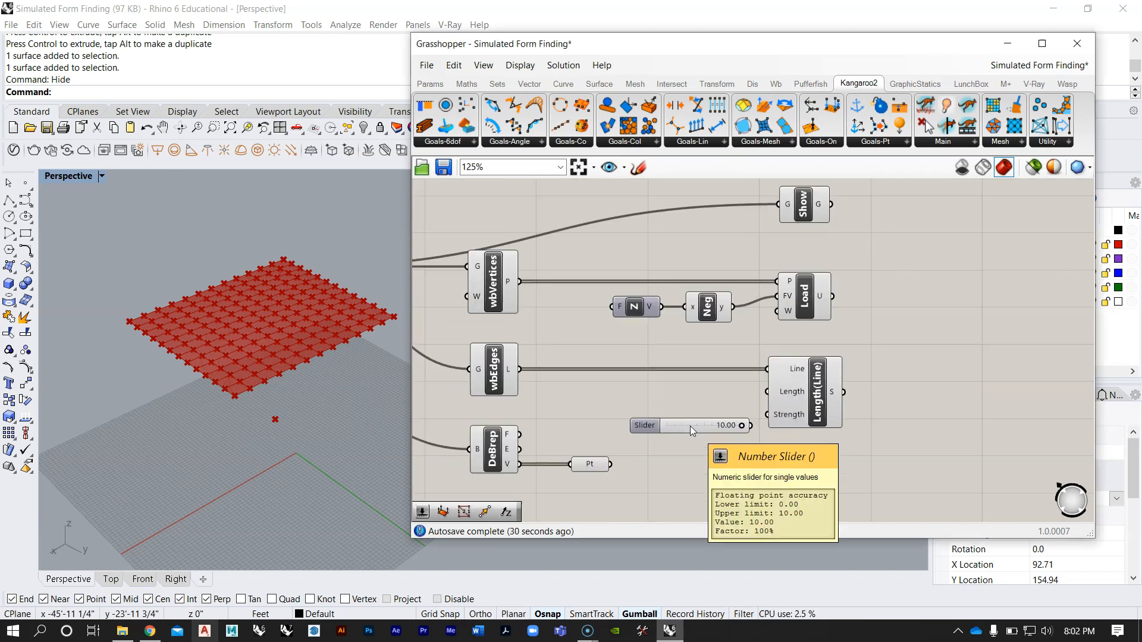
Step: Duplicate the slider and connect the two sliders to Length(Line)'s Length and Strength inputs
left_click_drag(702, 425, 680, 365)
key("ctrl+c")
key("ctrl+v")
left_click_drag(774, 377, 809, 372)
left_click_drag(770, 419, 809, 410)
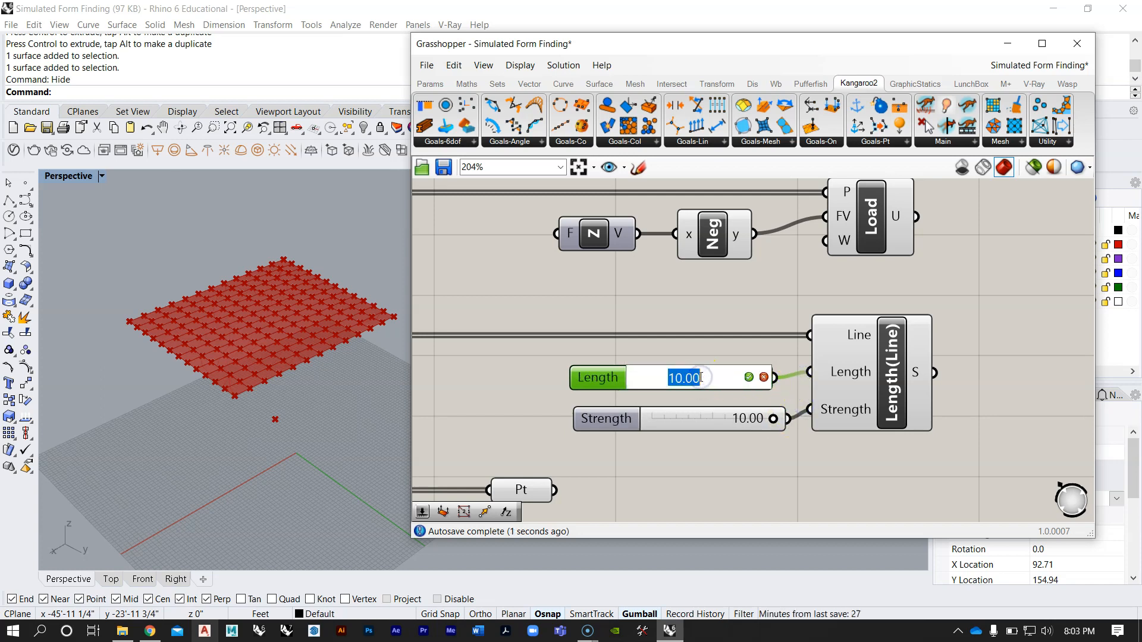
left_click(775, 351)
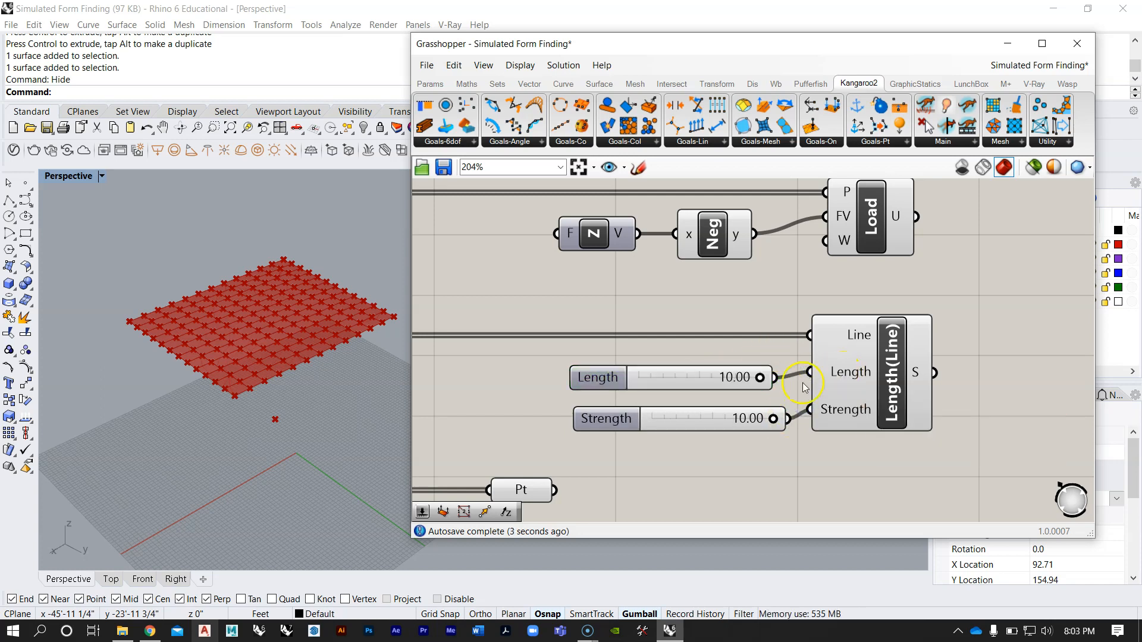
Step: Set the Length slider to 1.00 and line up both sliders with their Length(Line) inputs
double_click(680, 378)
type("1")
key("Return")
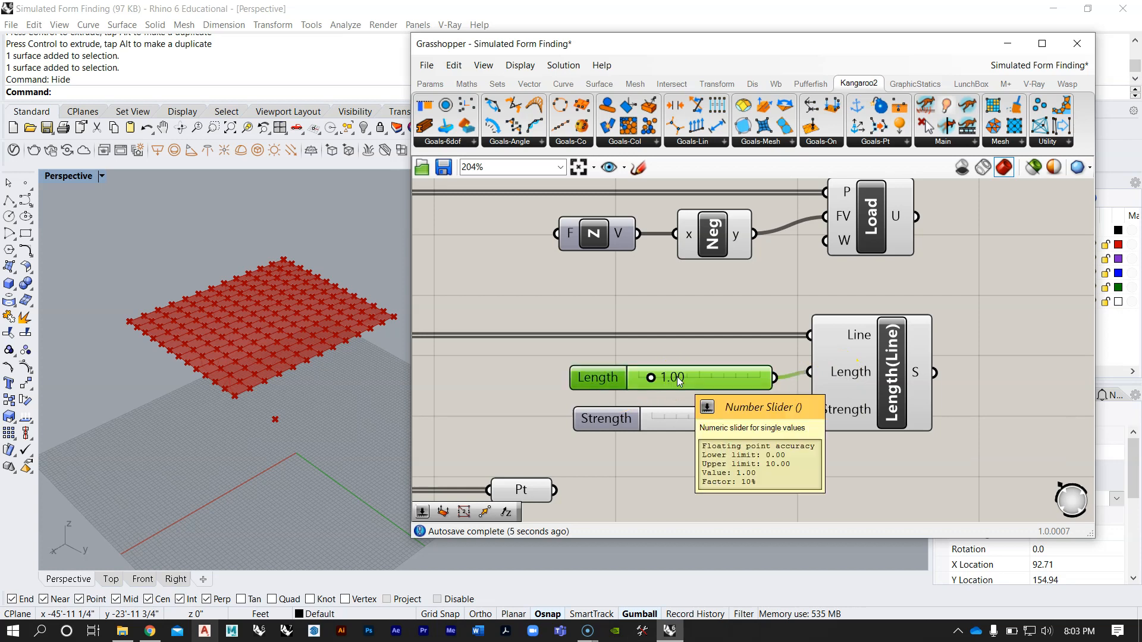
left_click(744, 425)
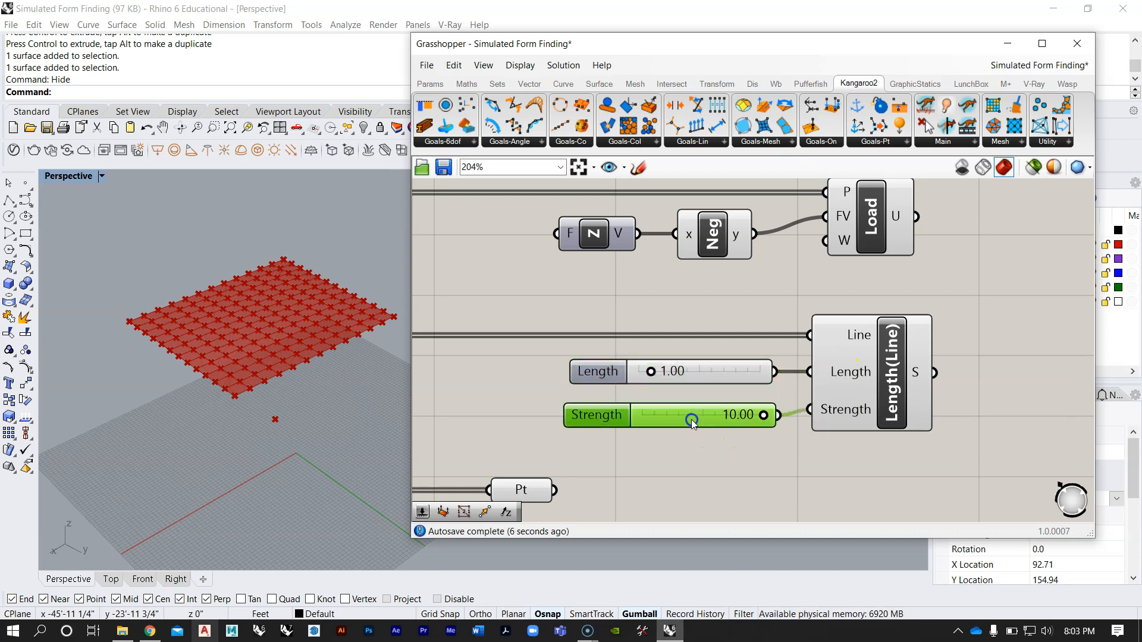
Step: Set the Strength slider feeding Length(Line) to 2.00
scroll(693, 416, "down", 5)
scroll(698, 412, "down", 5)
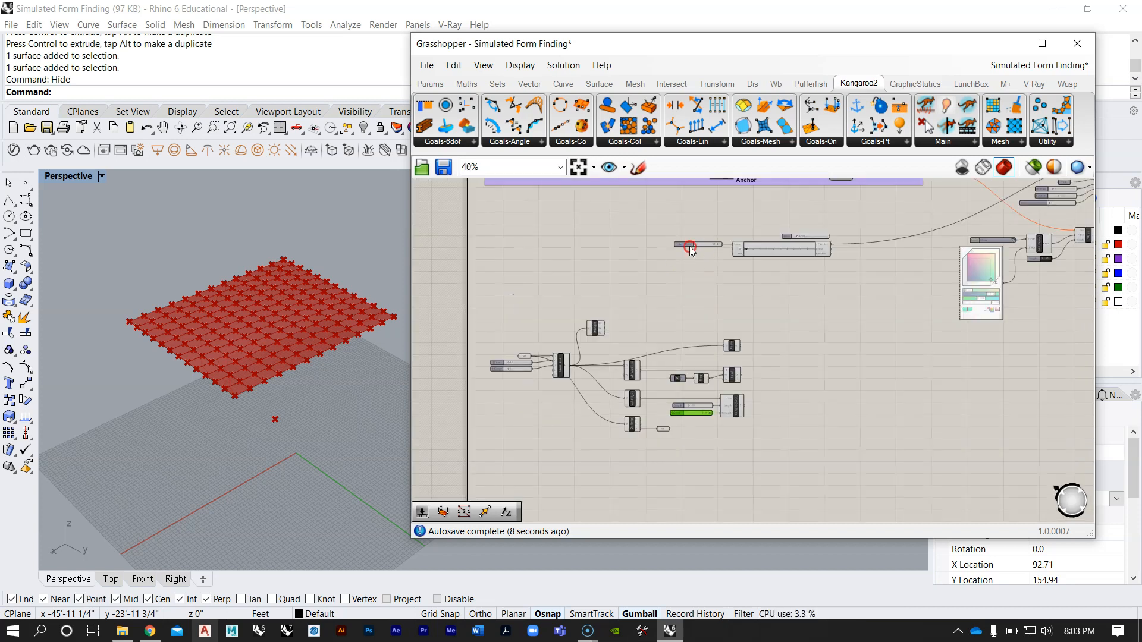
right_click_drag(688, 246, 668, 413)
scroll(671, 309, "up", 6)
scroll(650, 234, "down", 6)
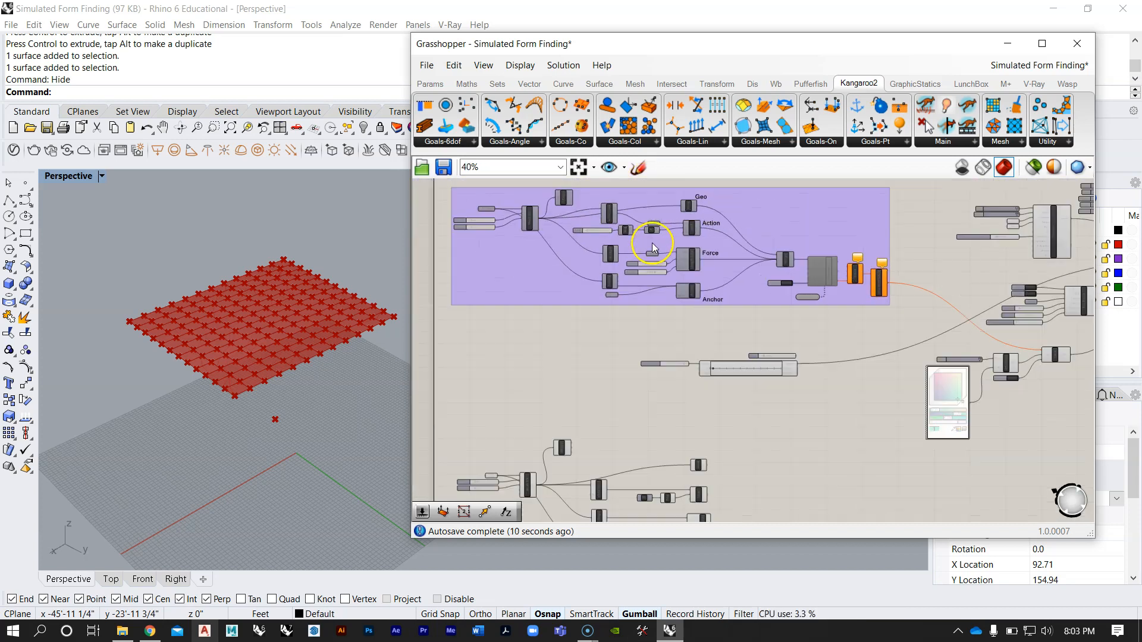
right_click_drag(644, 502, 652, 376)
scroll(643, 454, "up", 7)
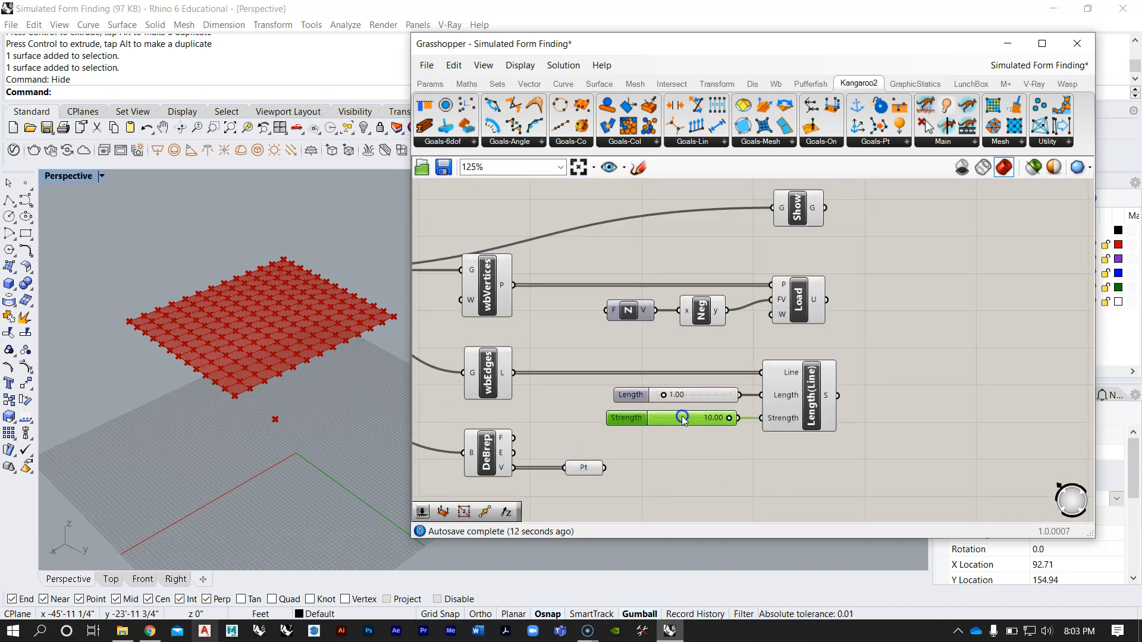
double_click(678, 414)
type("2")
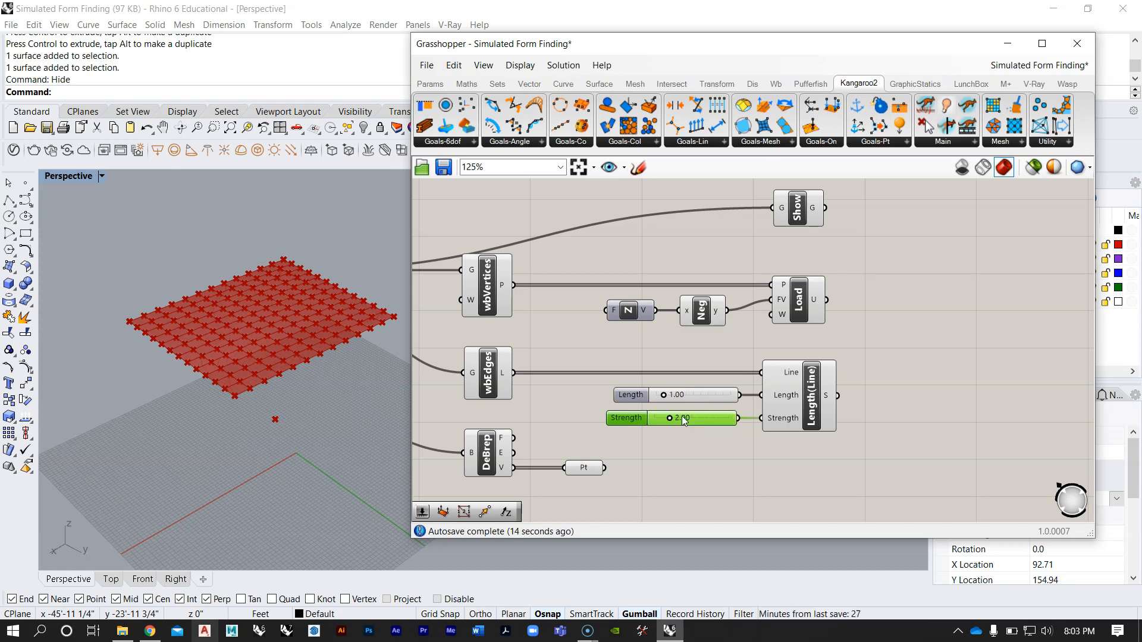
key("Return")
scroll(713, 421, "up", 1)
scroll(753, 342, "up", 2)
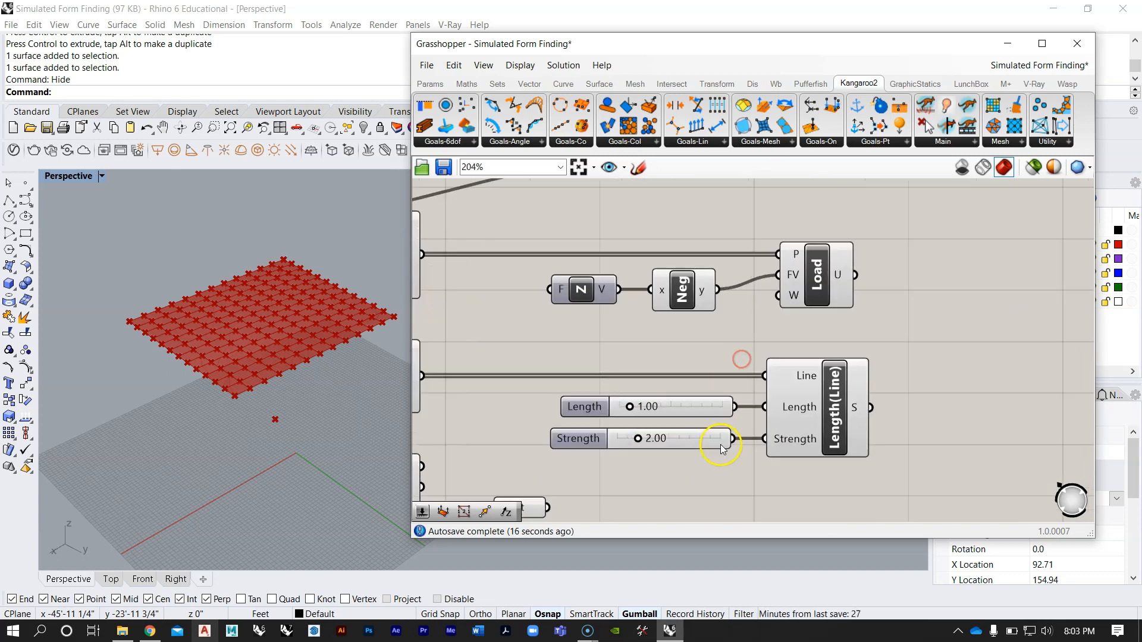
scroll(696, 324, "down", 5)
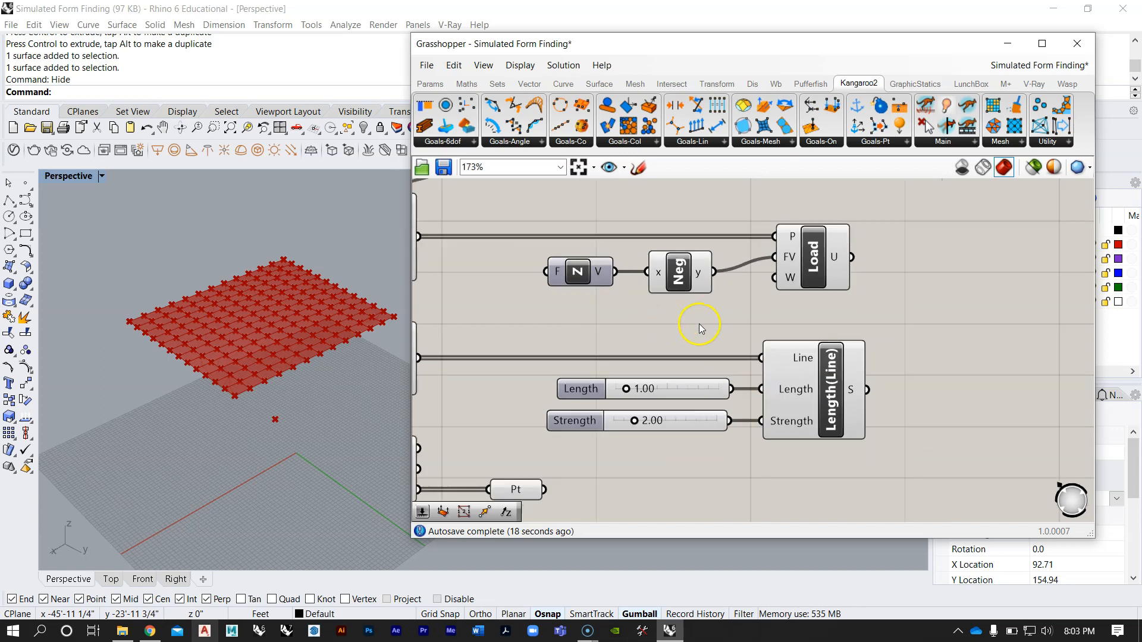
Step: Move the DeBrep and Pt components further below wbEdges to make room for another goal
right_click_drag(776, 352, 727, 359)
left_click_drag(765, 404, 708, 220)
left_click(719, 207)
left_click(838, 249)
right_click_drag(731, 342, 829, 275)
right_click_drag(667, 339, 665, 359)
left_click_drag(677, 418, 582, 401)
left_click(749, 382)
Step: Examine the Anchor component in the explained definition and relate its input points to the surface corners in the viewport
scroll(793, 276, "down", 5)
right_click_drag(793, 276, 719, 428)
scroll(719, 429, "down", 1)
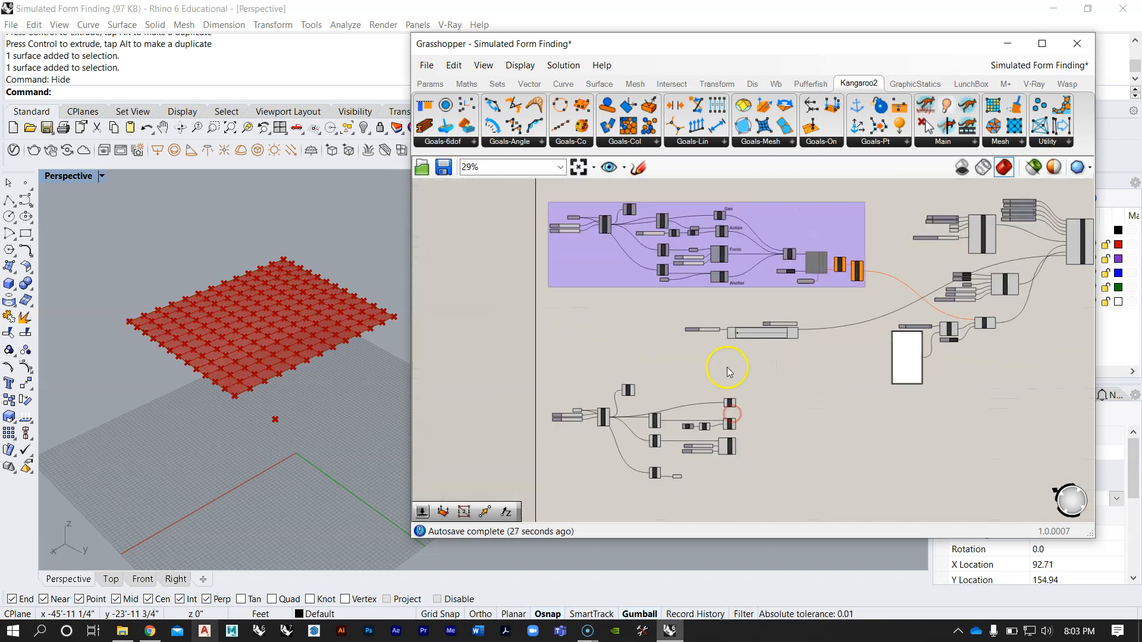
scroll(698, 225, "up", 3)
right_click_drag(785, 247, 765, 283)
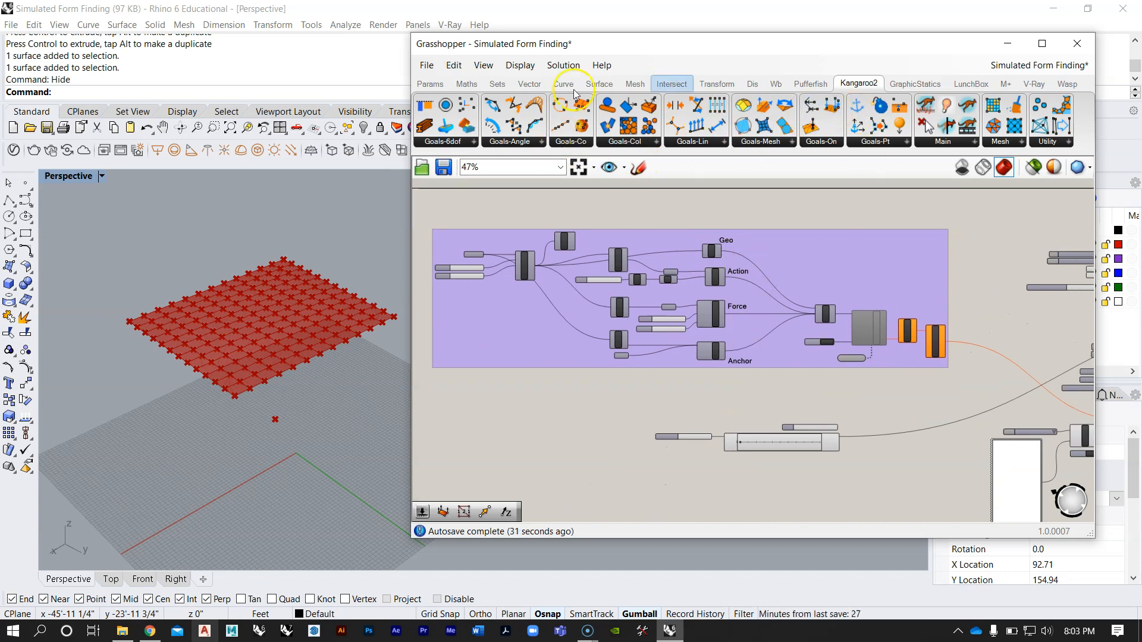
scroll(703, 356, "up", 2)
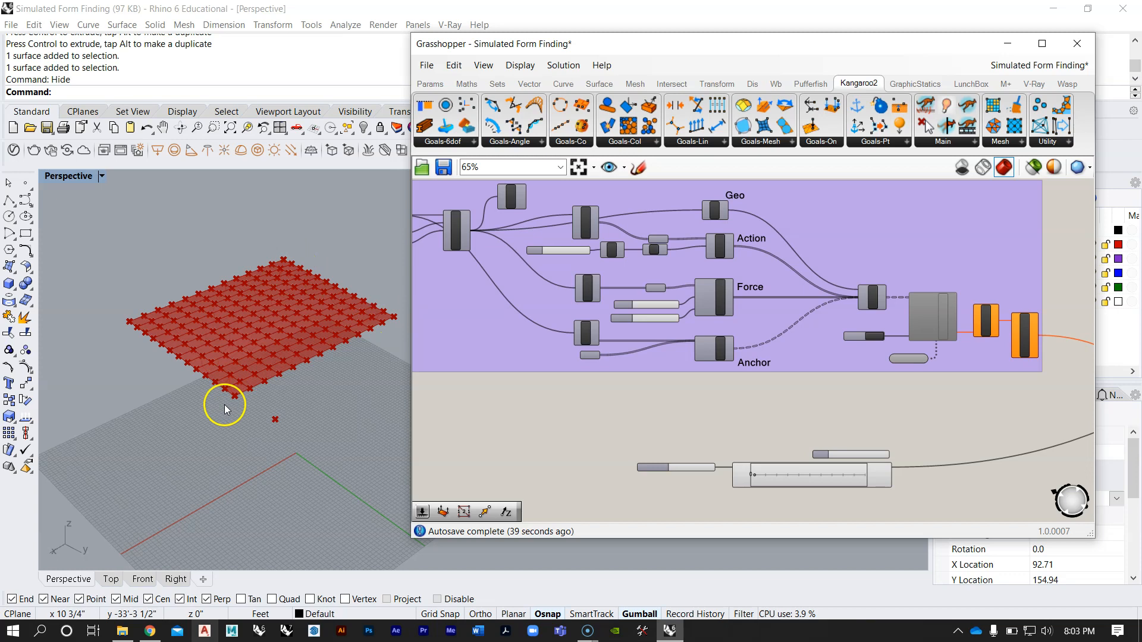
scroll(738, 294, "down", 5)
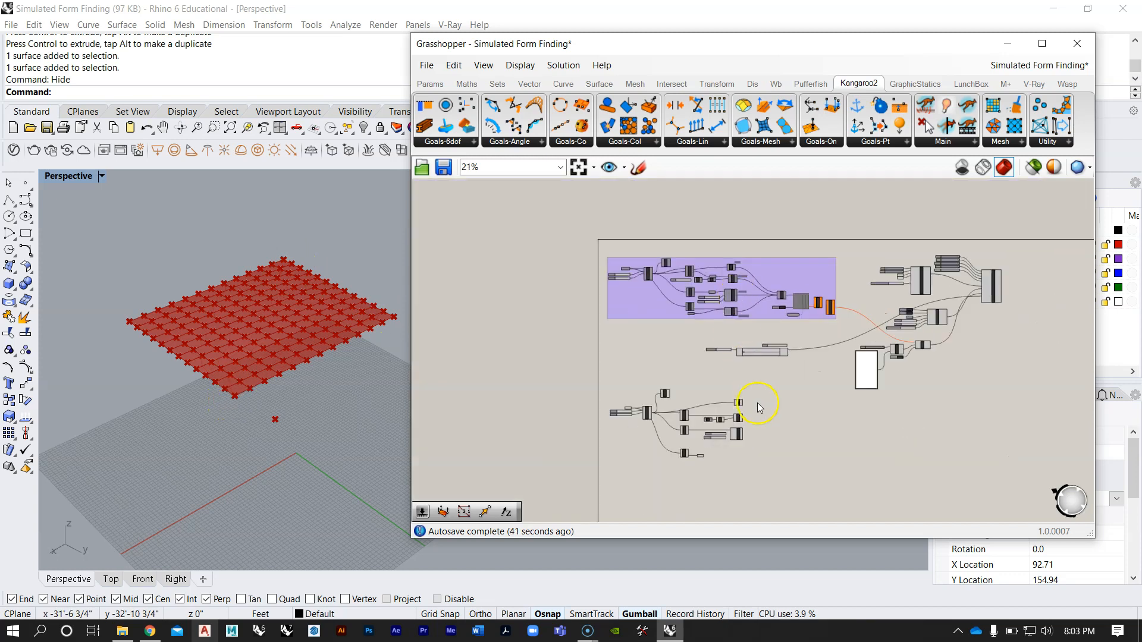
Step: Add an Anchor goal component below Length(Line), beside the Pt component, and check its inputs
scroll(753, 442, "up", 3)
right_click_drag(741, 411, 745, 389)
scroll(745, 389, "up", 1)
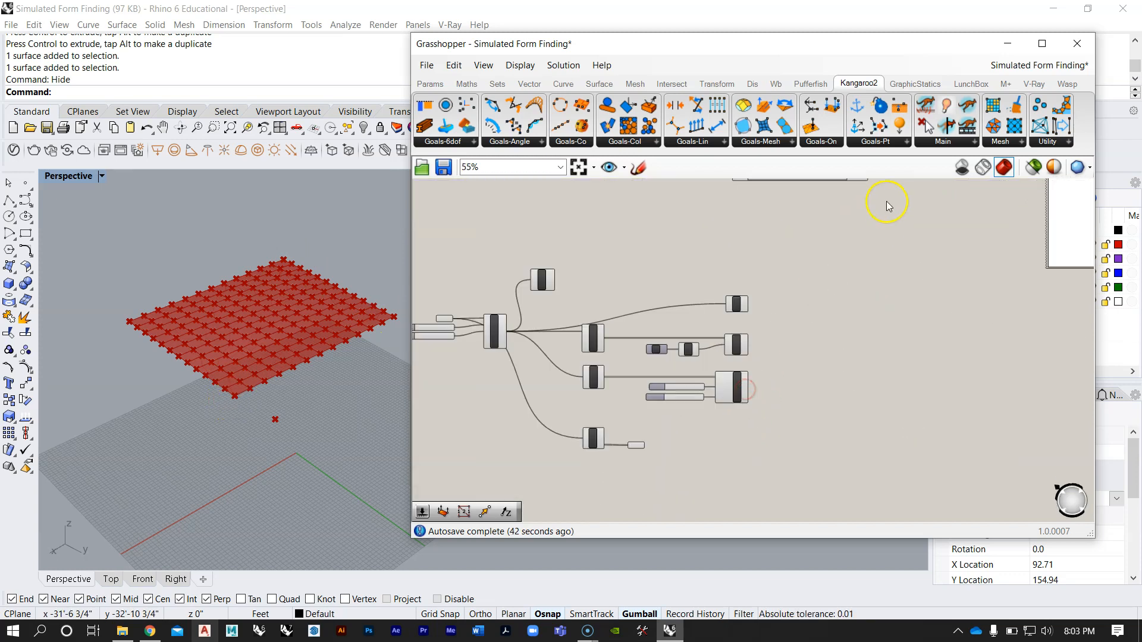
left_click(886, 143)
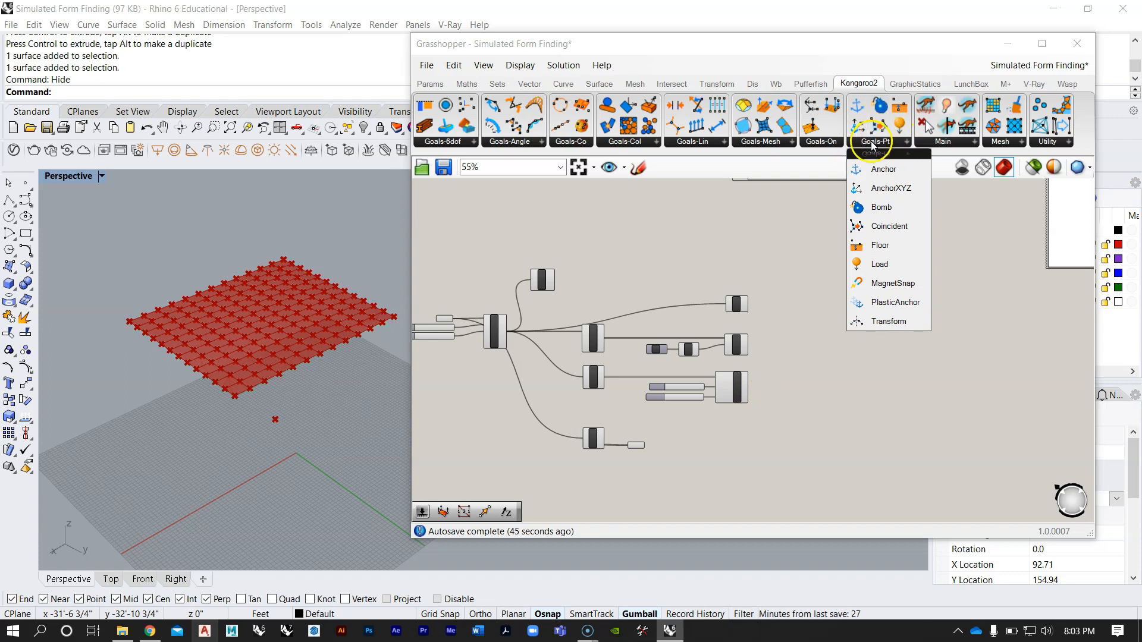
left_click_drag(882, 174, 767, 441)
scroll(704, 451, "up", 5)
scroll(766, 441, "down", 2)
scroll(767, 416, "up", 2)
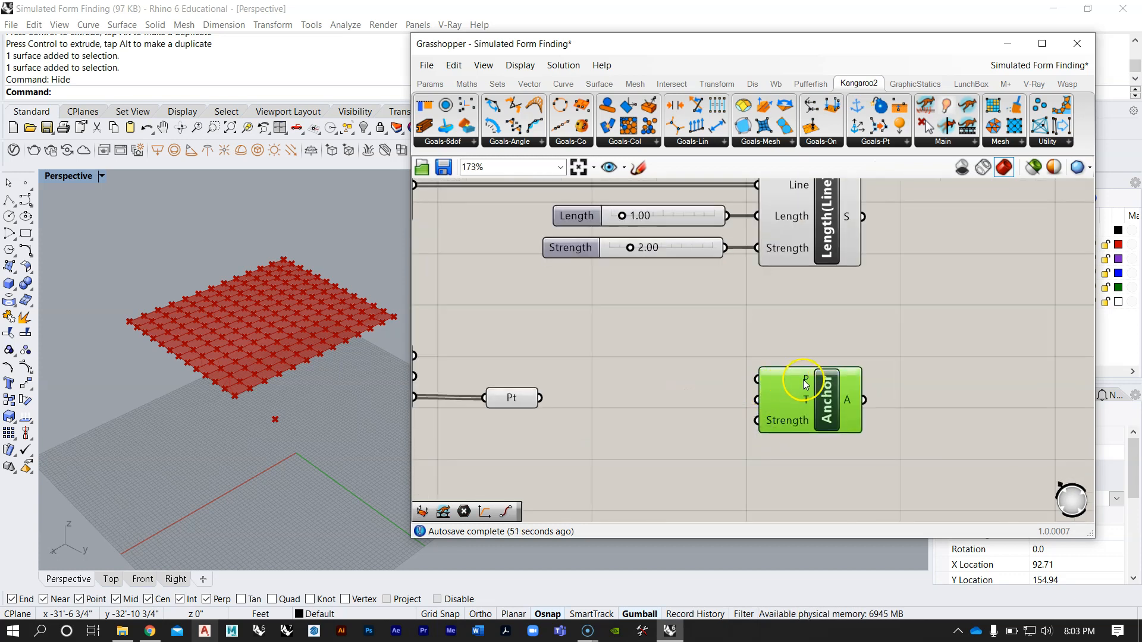
mouse_move(810, 400)
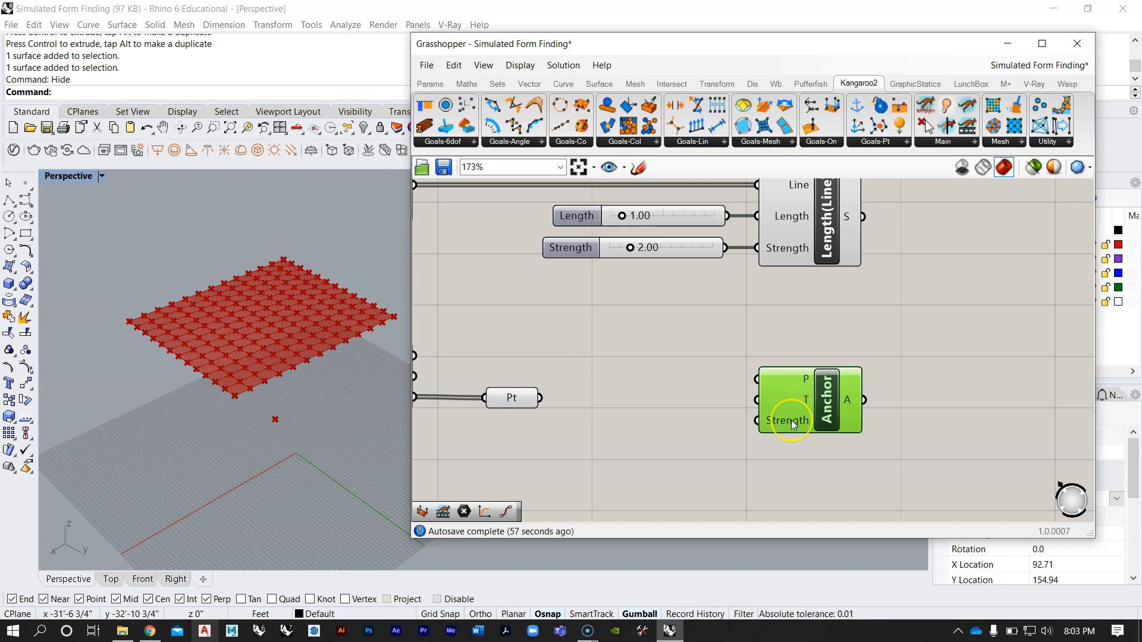
mouse_move(792, 422)
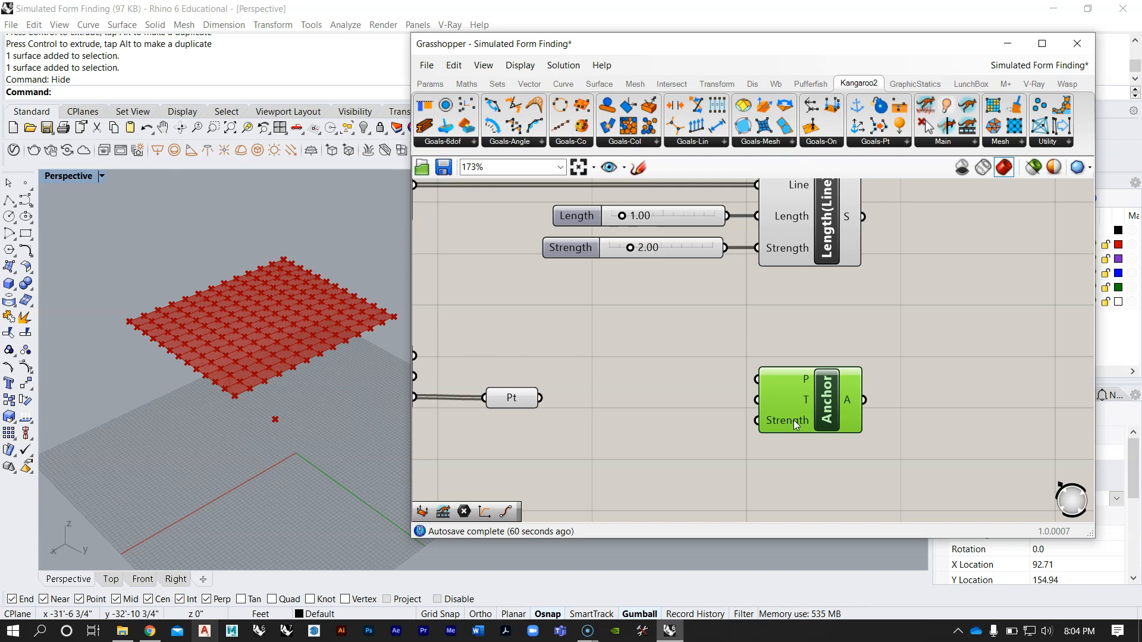
Step: Connect the Pt component holding the surface corner vertices to the P input of the Anchor goal
left_click(792, 421)
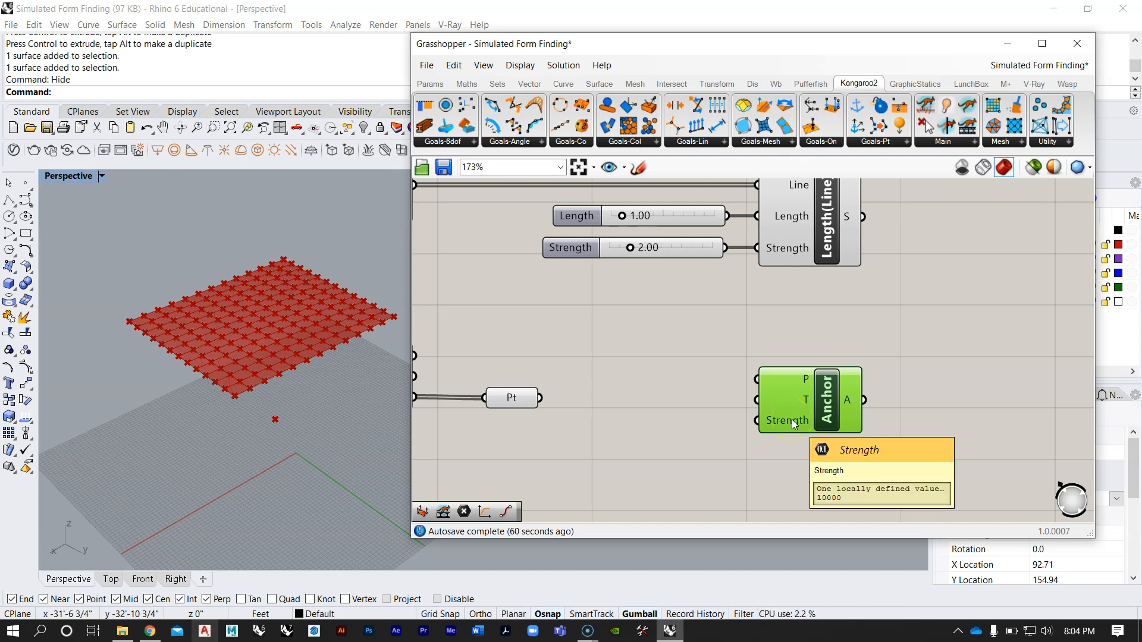
left_click(547, 414)
left_click_drag(540, 400, 823, 414)
left_click(520, 397)
right_click_drag(537, 394, 641, 386)
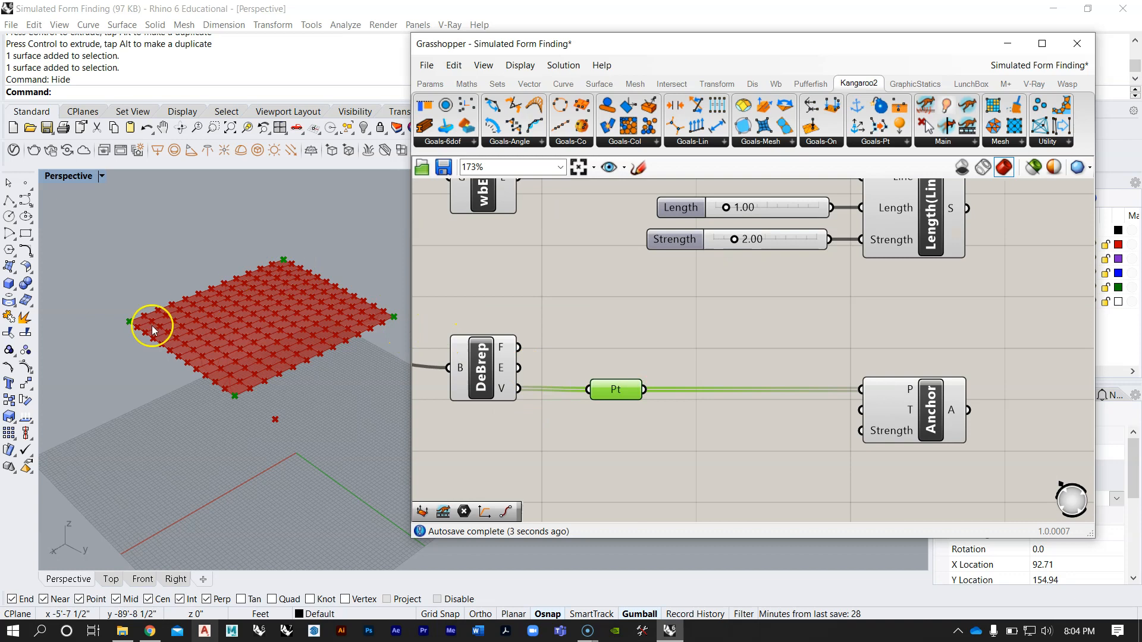
scroll(595, 392, "down", 3)
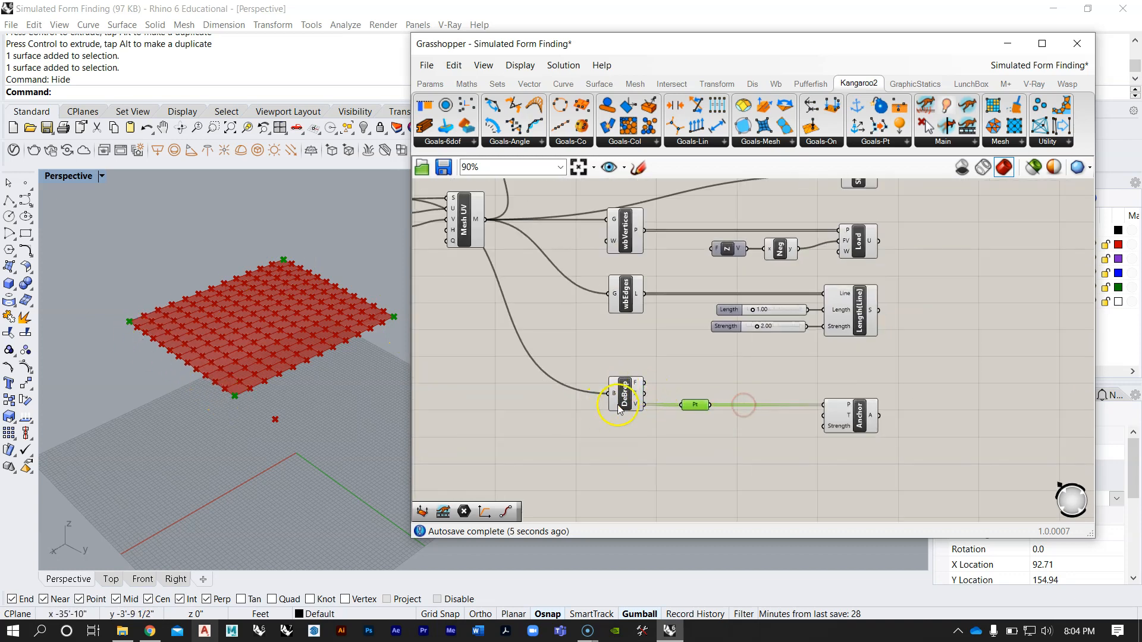
scroll(625, 395, "up", 2)
left_click_drag(626, 394, 630, 394)
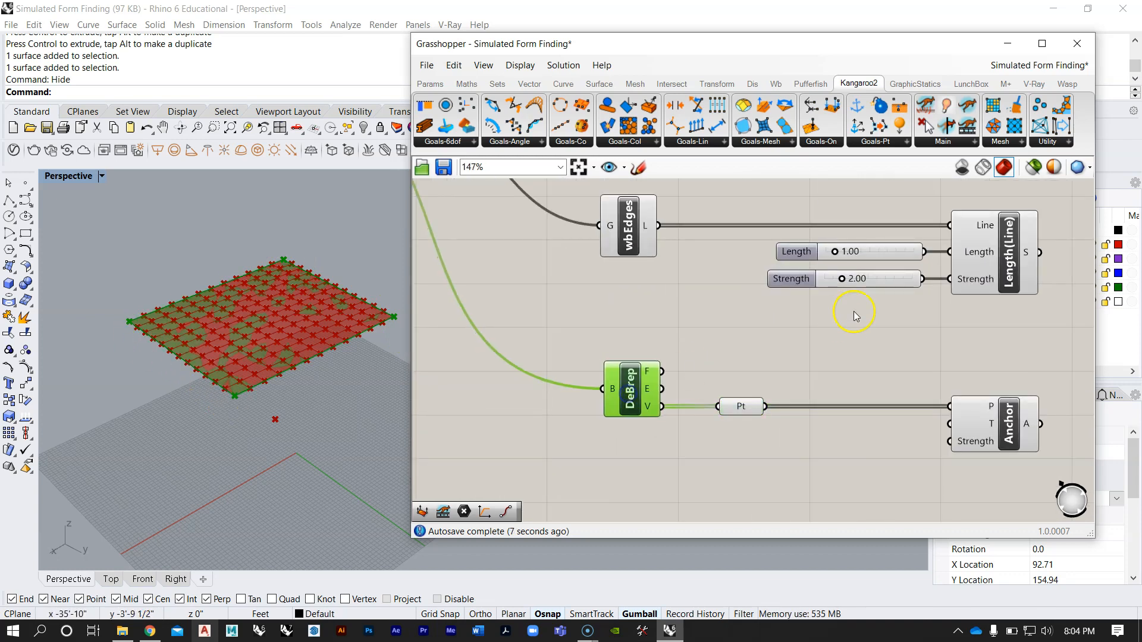
Step: Align the right edges of the Show, Load, Length(Line) and Anchor goal components
scroll(625, 359, "down", 4)
left_click_drag(734, 408, 657, 209)
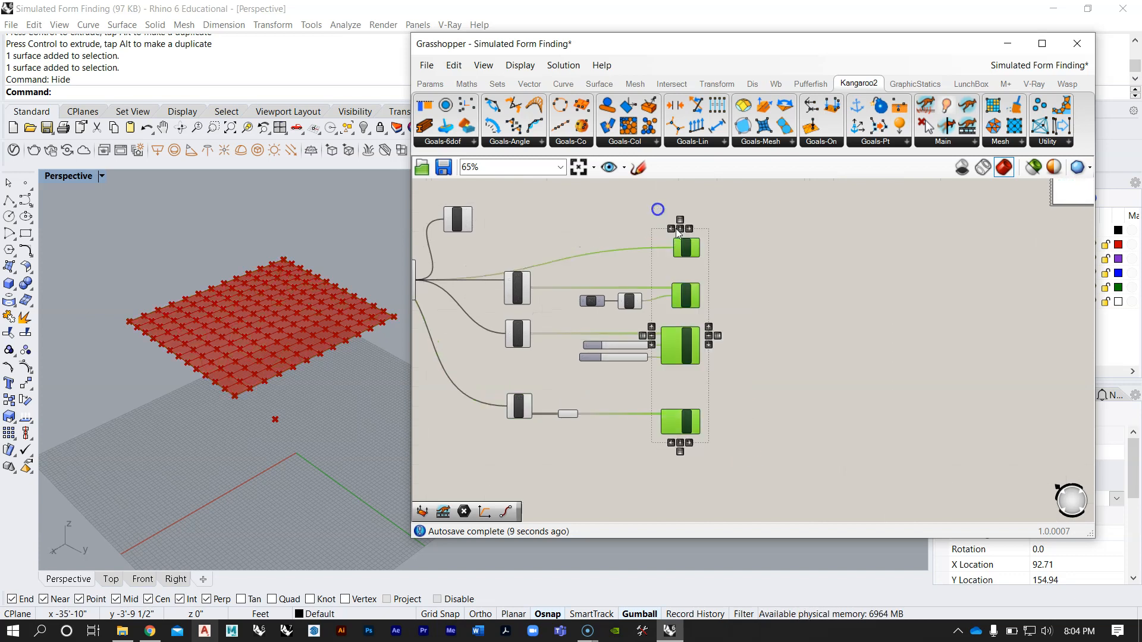
left_click(689, 229)
left_click(752, 245)
Step: Examine how the explained definition merges the Geo, Action, Force and Anchor goals and passes them to StepSolver
right_click_drag(770, 233, 714, 308)
scroll(668, 310, "down", 5)
right_click_drag(706, 254, 700, 303)
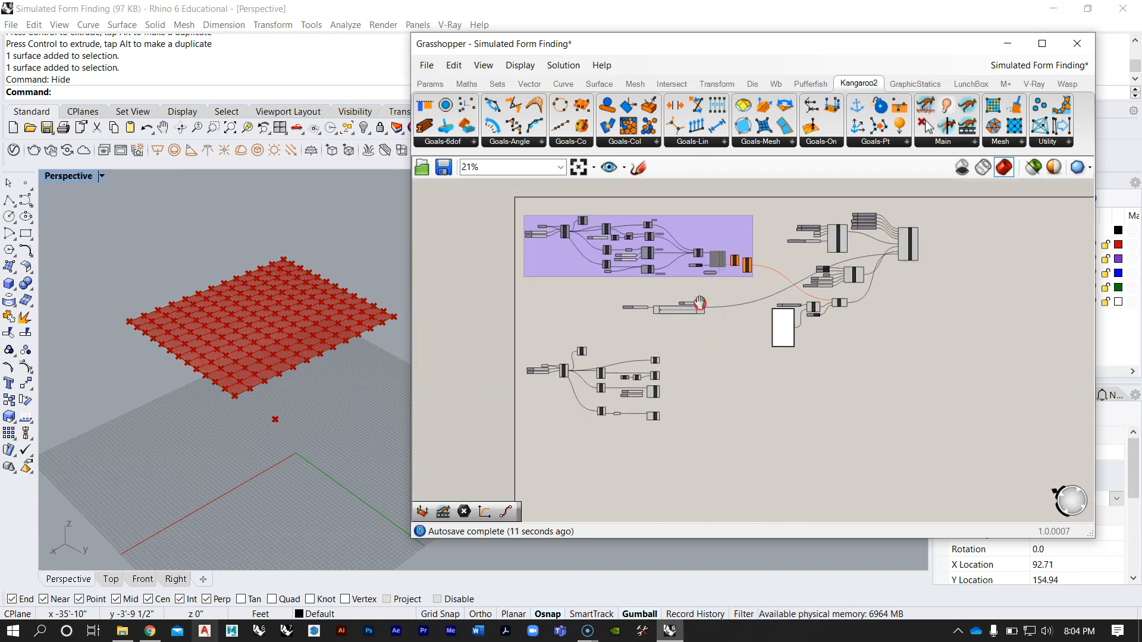
scroll(701, 236, "up", 4)
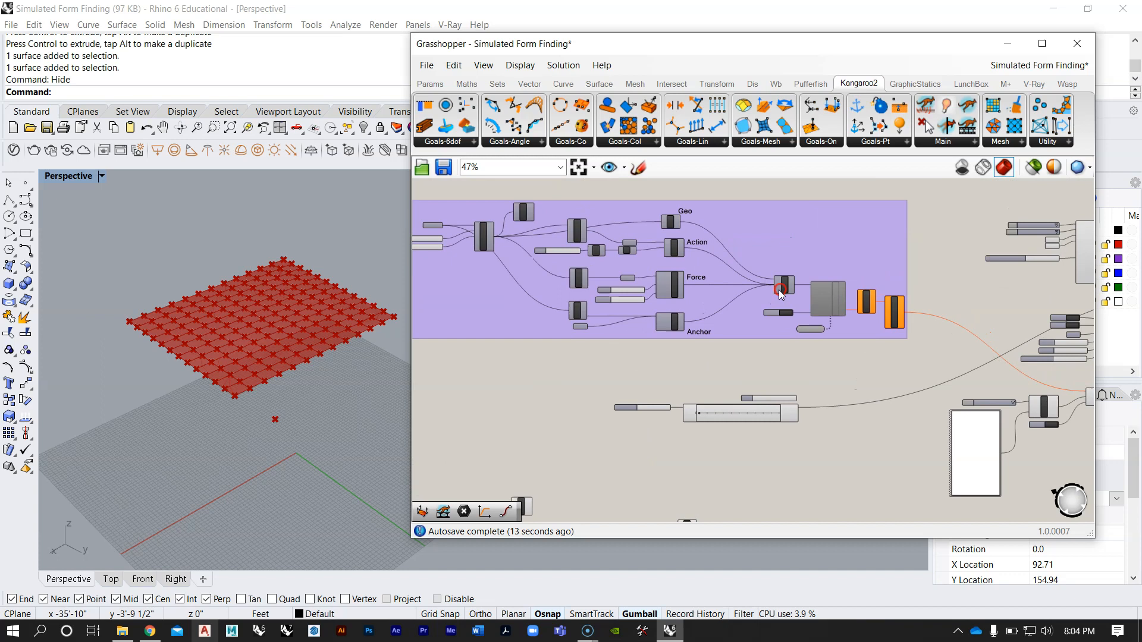
scroll(781, 293, "up", 4)
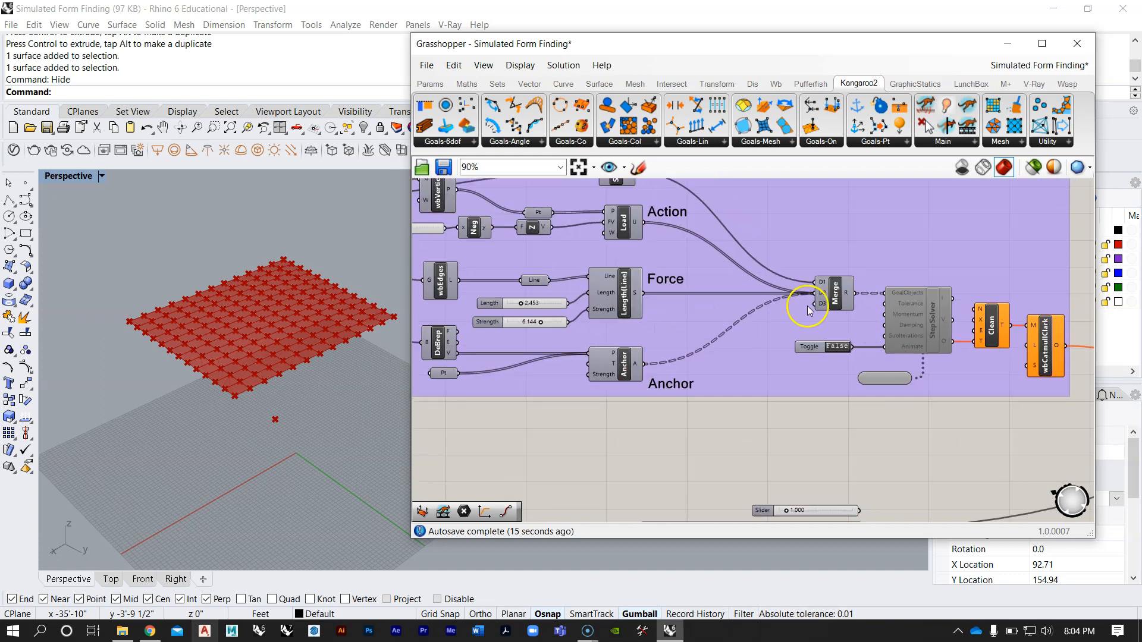
right_click_drag(750, 260, 784, 322)
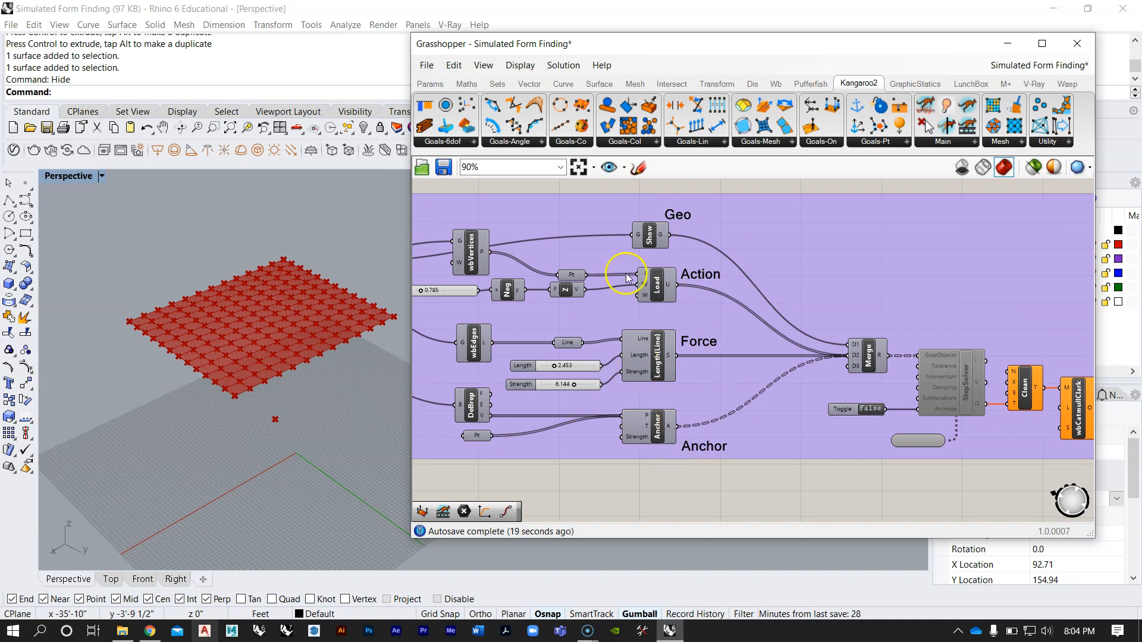
scroll(895, 378, "up", 1)
right_click_drag(894, 374, 775, 339)
scroll(776, 338, "up", 1)
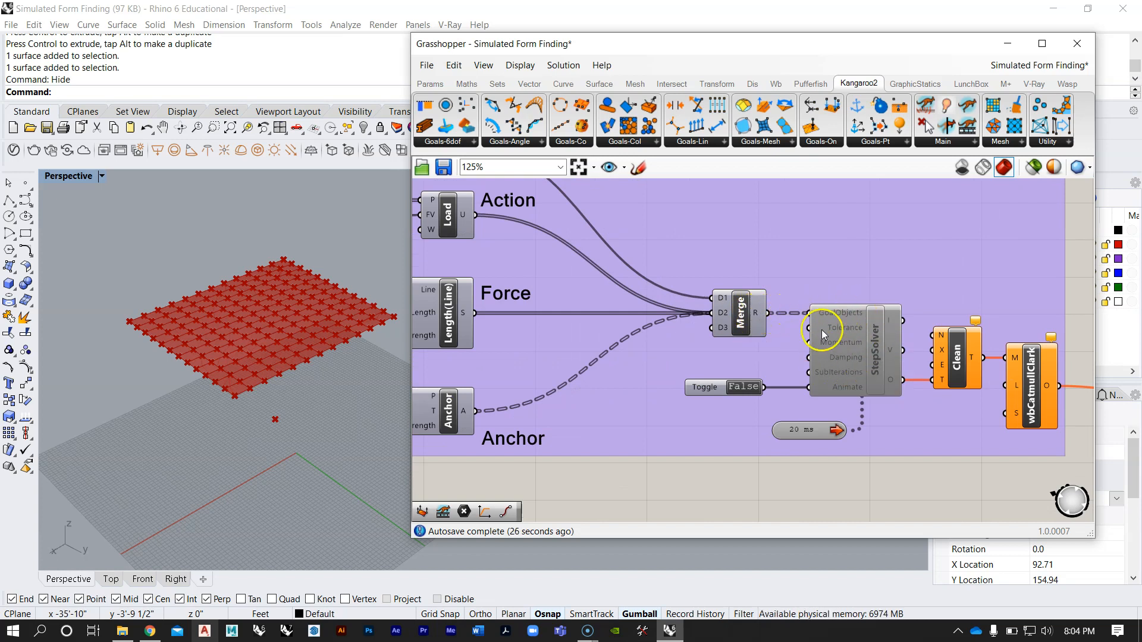
mouse_move(862, 345)
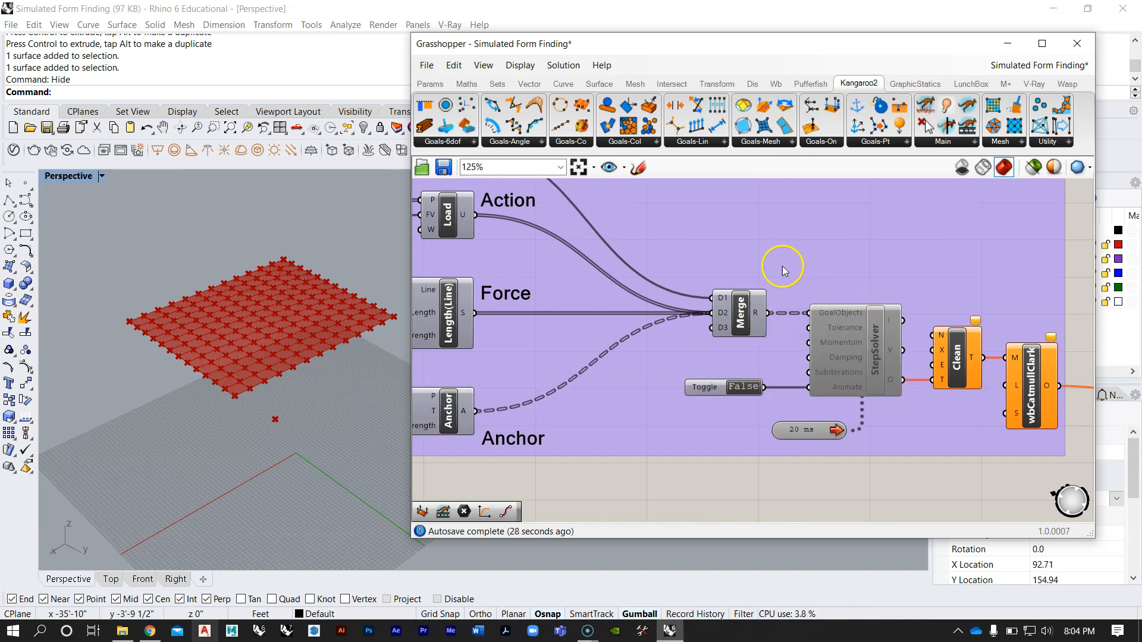
scroll(737, 241, "down", 5)
scroll(735, 244, "down", 2)
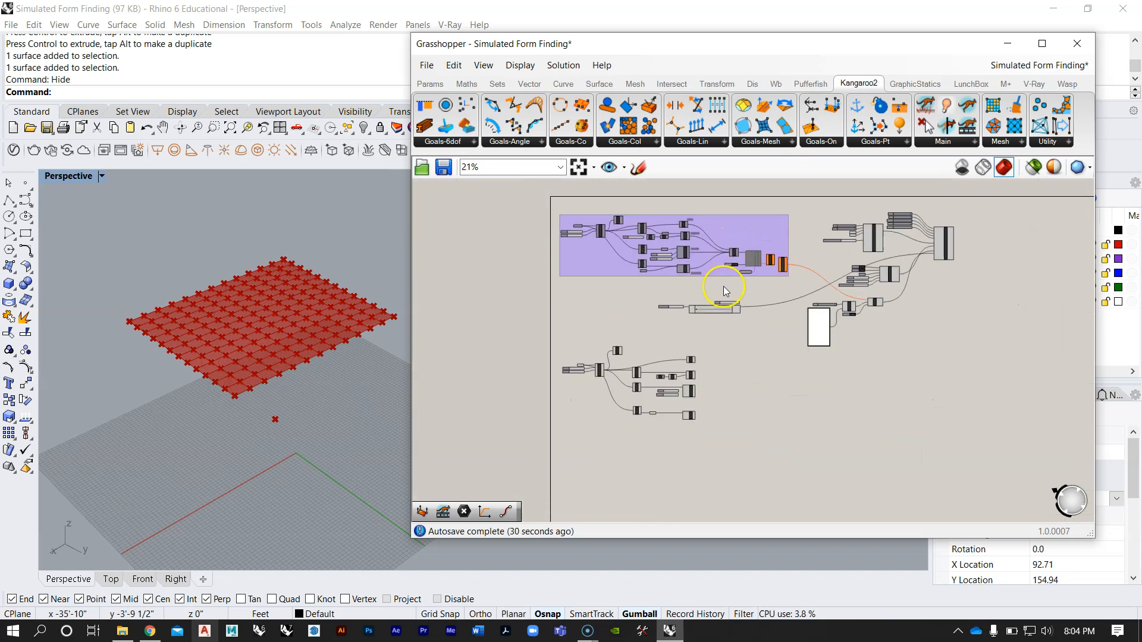
Step: Add a Merge component beside the four goals, level with Length(Line)
scroll(716, 395, "up", 2)
double_click(716, 393)
type("merge")
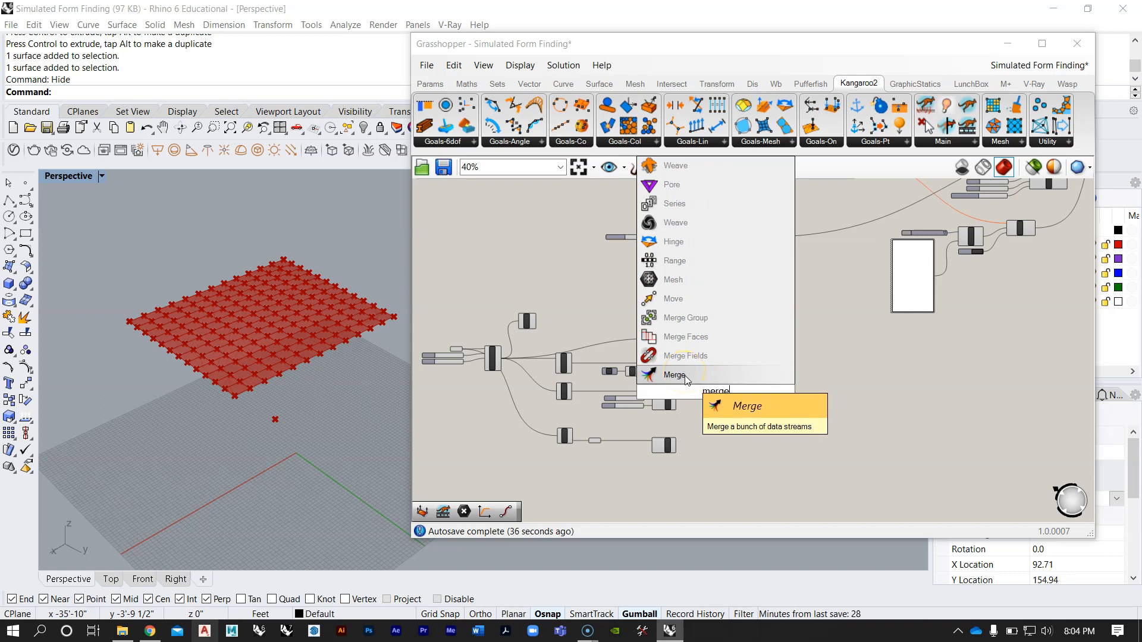
left_click(684, 375)
scroll(702, 407, "up", 5)
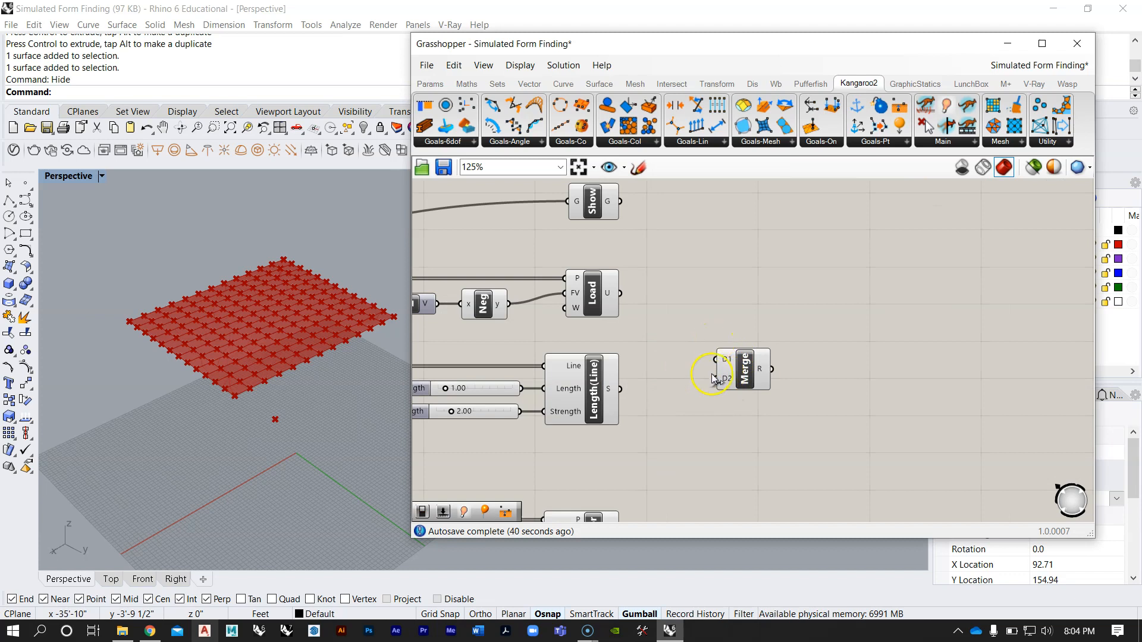
Step: Add a third input, D3, to the new Merge component to match the one in the explained definition
scroll(690, 397, "down", 6)
scroll(681, 354, "up", 6)
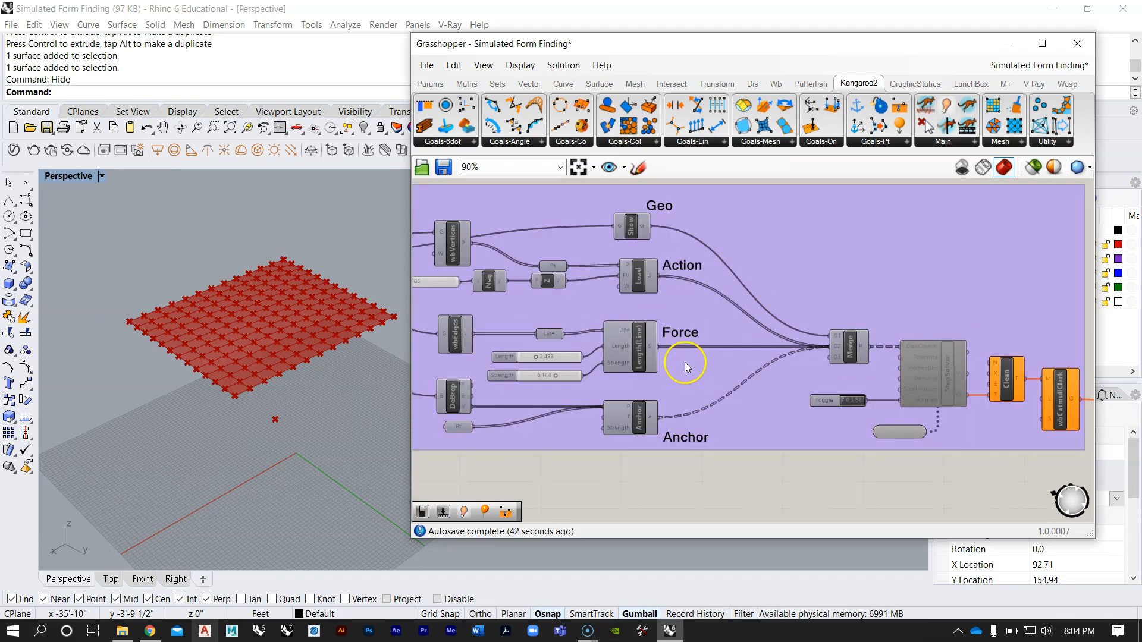
scroll(704, 220, "down", 10)
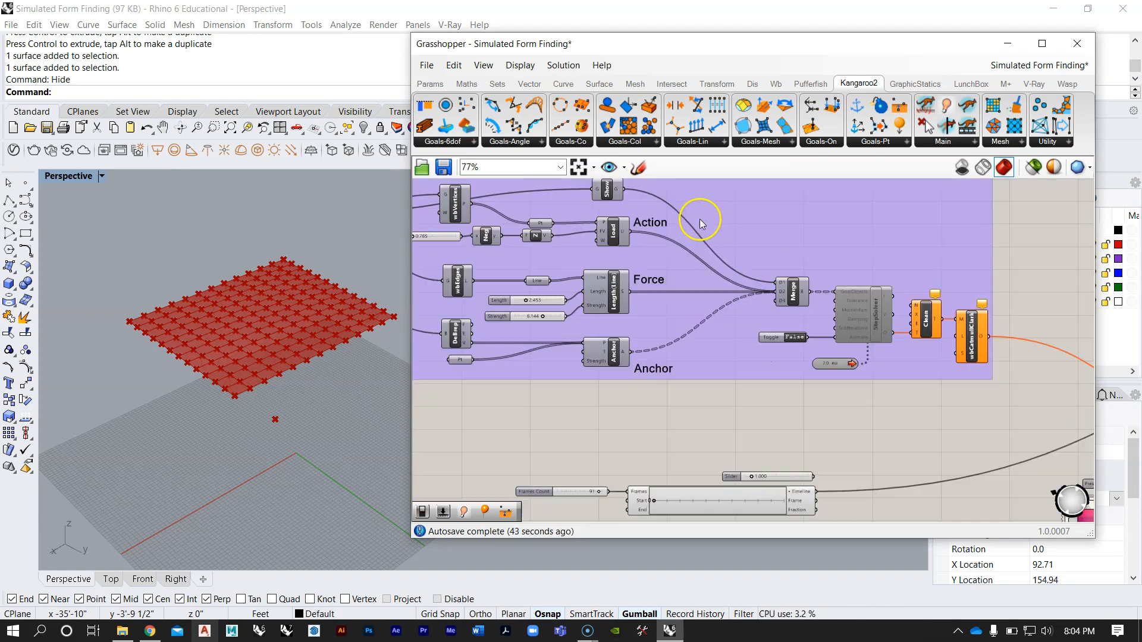
scroll(735, 392, "up", 8)
scroll(654, 355, "up", 9)
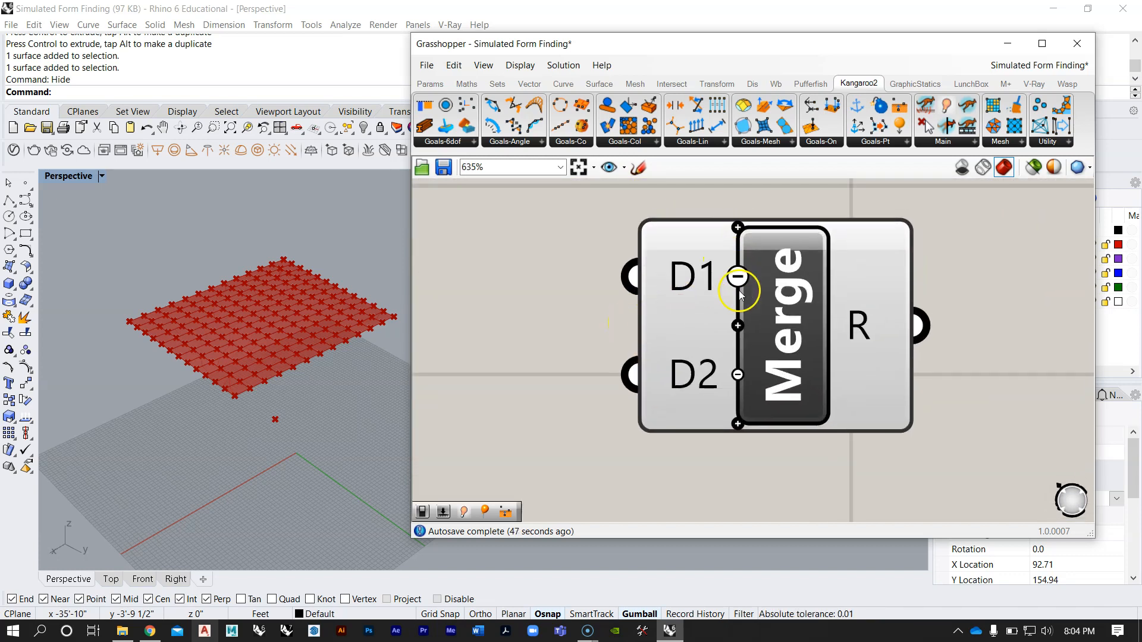
left_click(737, 424)
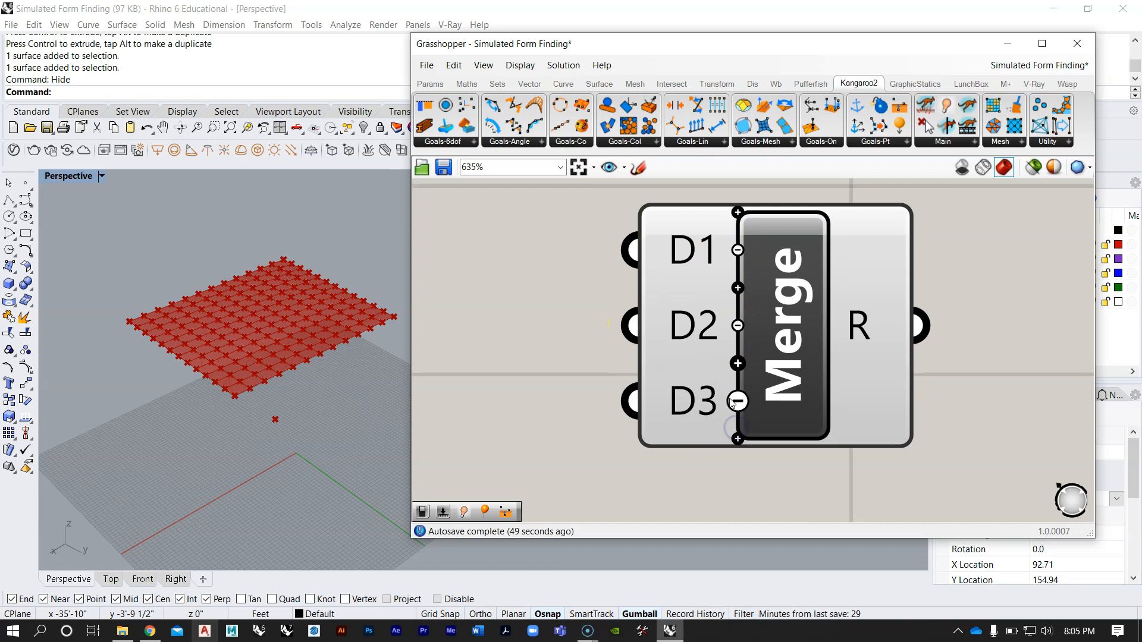
Step: Connect the Show output to D1 of Merge and move Merge further away from the goals
scroll(736, 431, "down", 8)
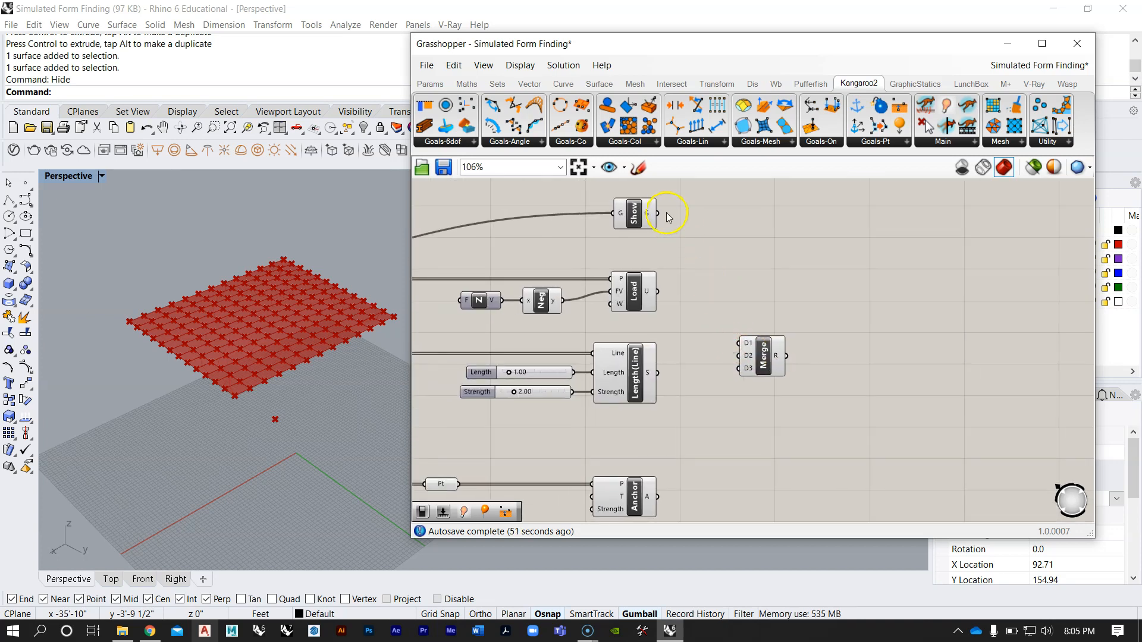
left_click_drag(658, 213, 845, 352)
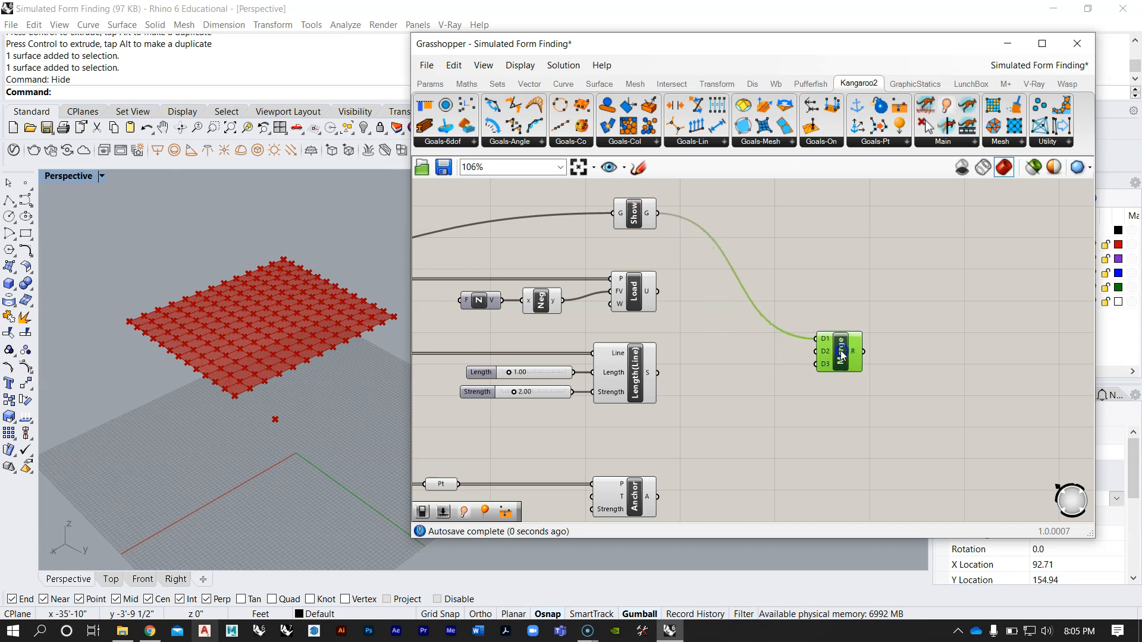
scroll(670, 319, "up", 2)
right_click_drag(670, 317, 650, 278)
Step: Connect the outputs of Load, Length(Line) and Anchor together into the D2 input of Merge
scroll(649, 279, "down", 3)
left_click_drag(678, 459, 596, 219)
right_click_drag(639, 240, 634, 253)
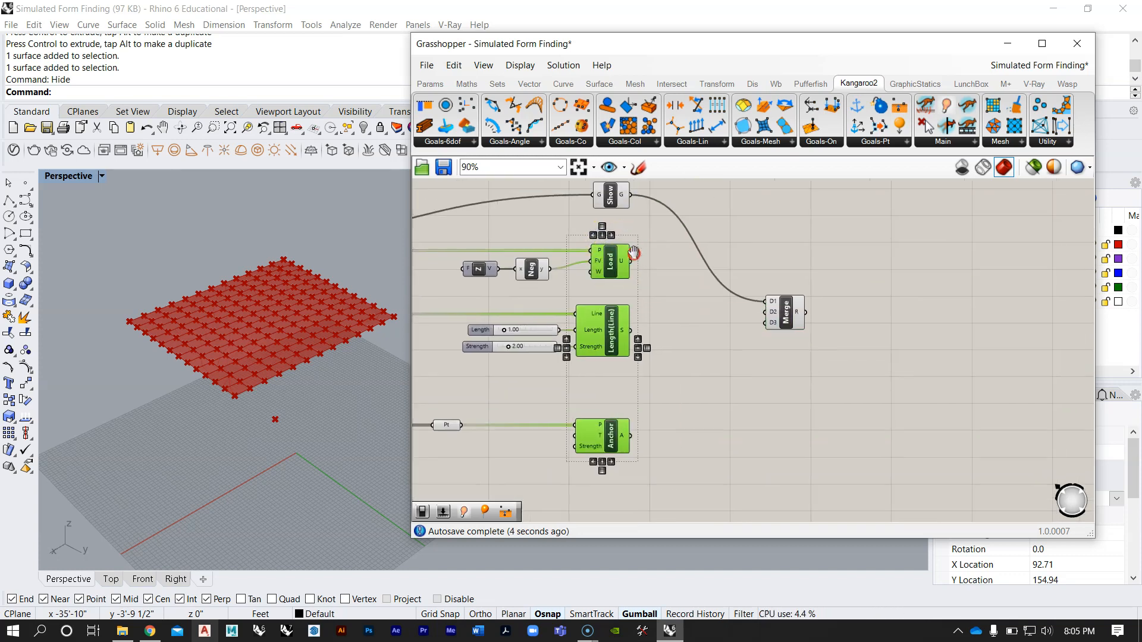
scroll(653, 269, "up", 2)
left_click(652, 270)
right_click_drag(718, 330, 689, 301)
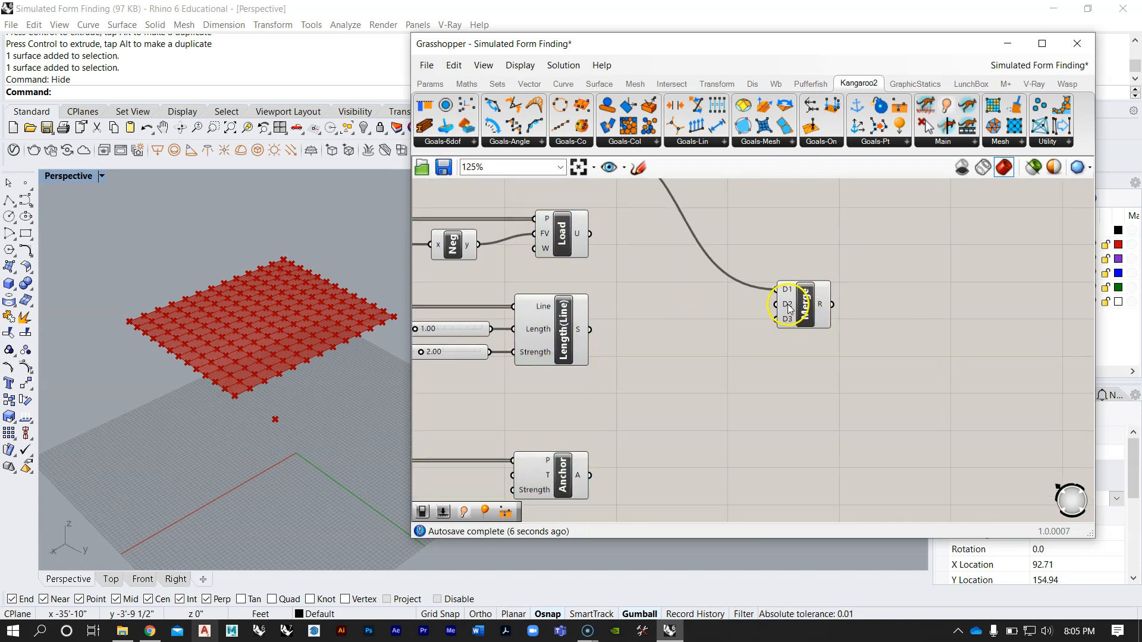
left_click_drag(590, 235, 777, 304)
left_click_drag(591, 339, 776, 304)
left_click_drag(591, 476, 777, 304)
scroll(677, 338, "down", 1)
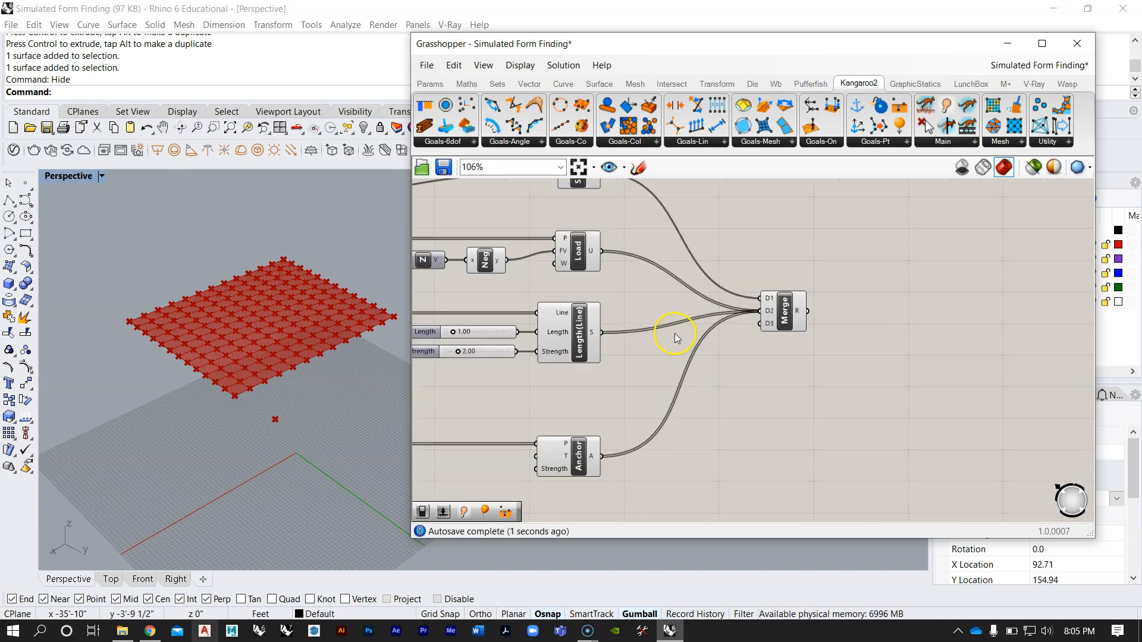
Step: Move the Merge component slightly closer to the goals, nearly level with the Length(Line) output
scroll(620, 323, "down", 1)
left_click(746, 333)
left_click_drag(745, 333, 726, 342)
left_click(721, 268)
Step: Compare the rebuilt goal chain with the explained definition and check which component follows Merge there
scroll(665, 315, "down", 5)
right_click_drag(677, 291, 769, 329)
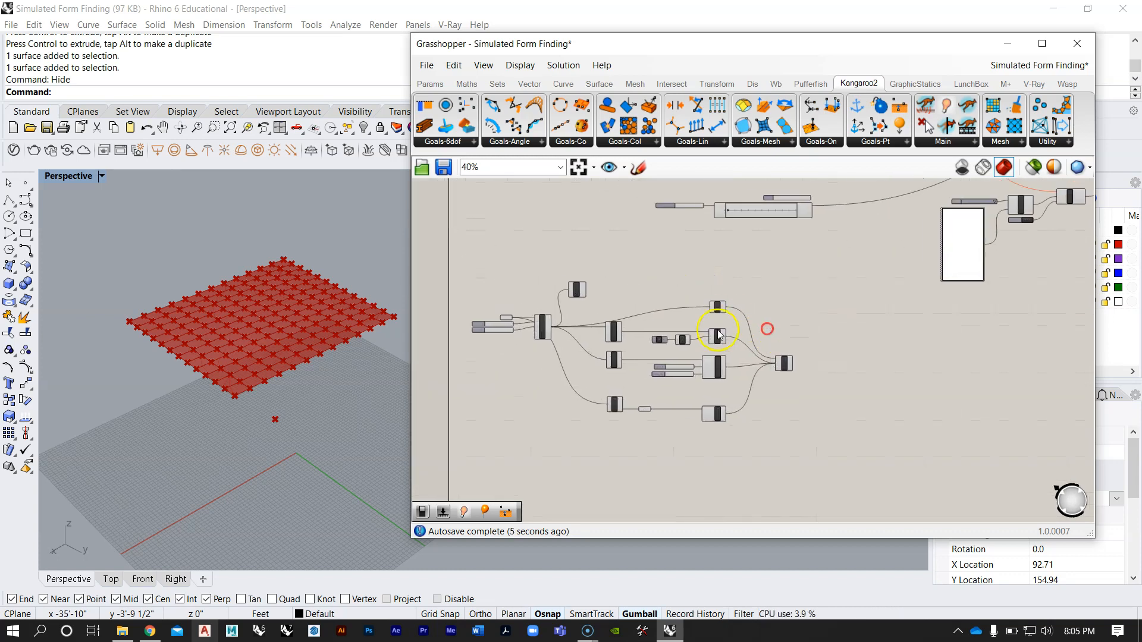
scroll(599, 304, "up", 3)
left_click_drag(562, 279, 583, 282)
left_click(717, 262)
scroll(712, 276, "down", 4)
right_click_drag(789, 273, 668, 408)
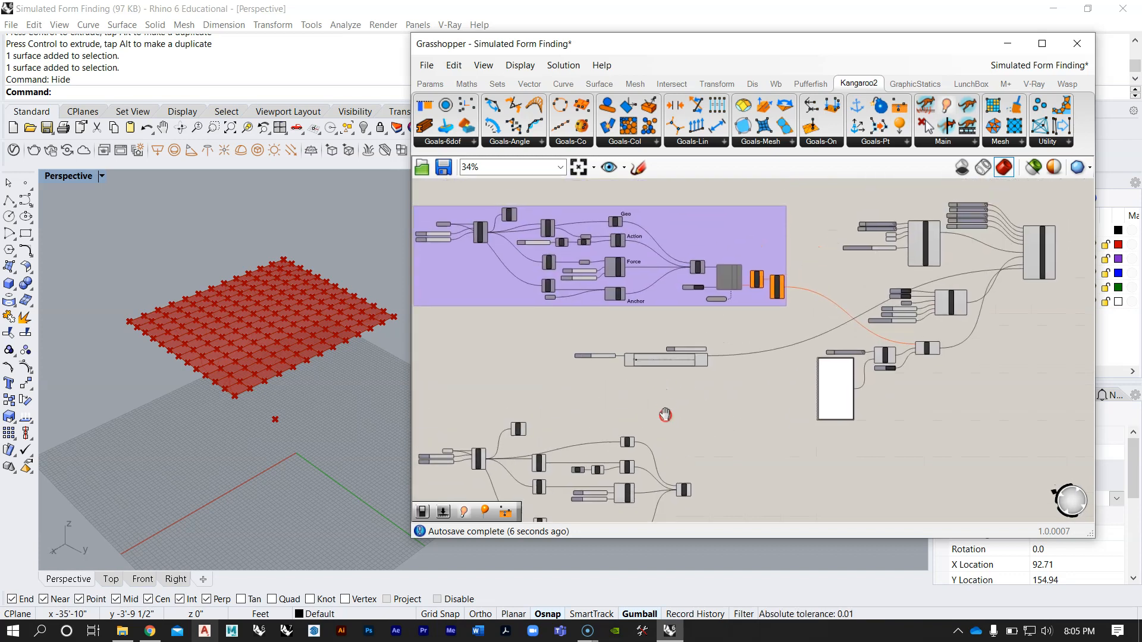
scroll(732, 265, "up", 7)
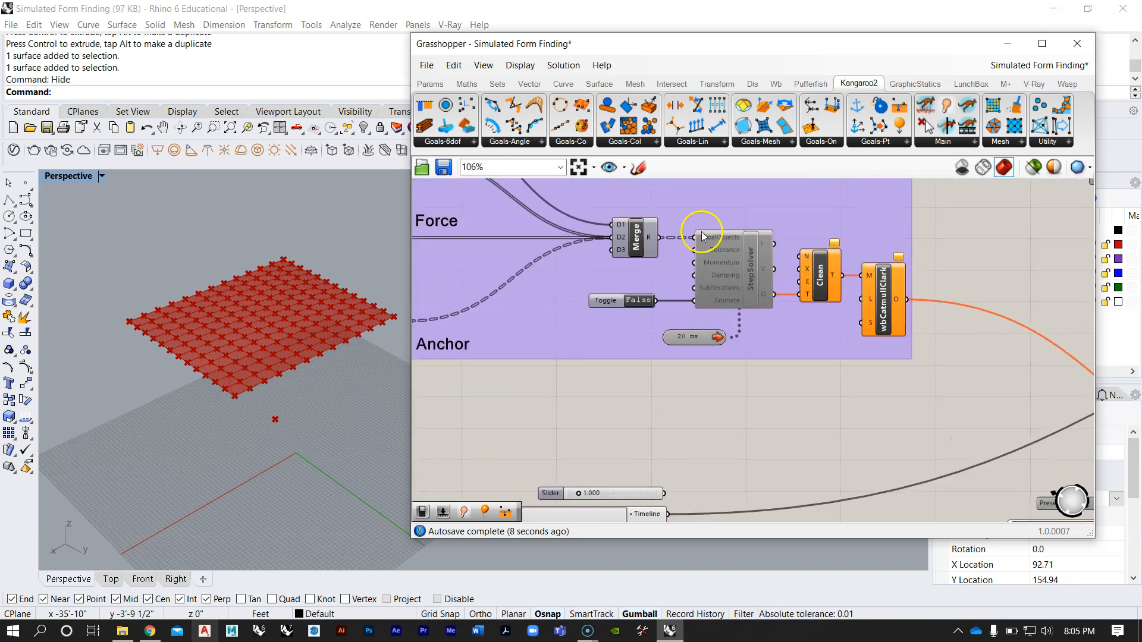
scroll(718, 256, "down", 9)
Step: Add a Kangaroo2 StepSolver component beside the Merge component in the rebuilt definition
scroll(652, 415, "up", 5)
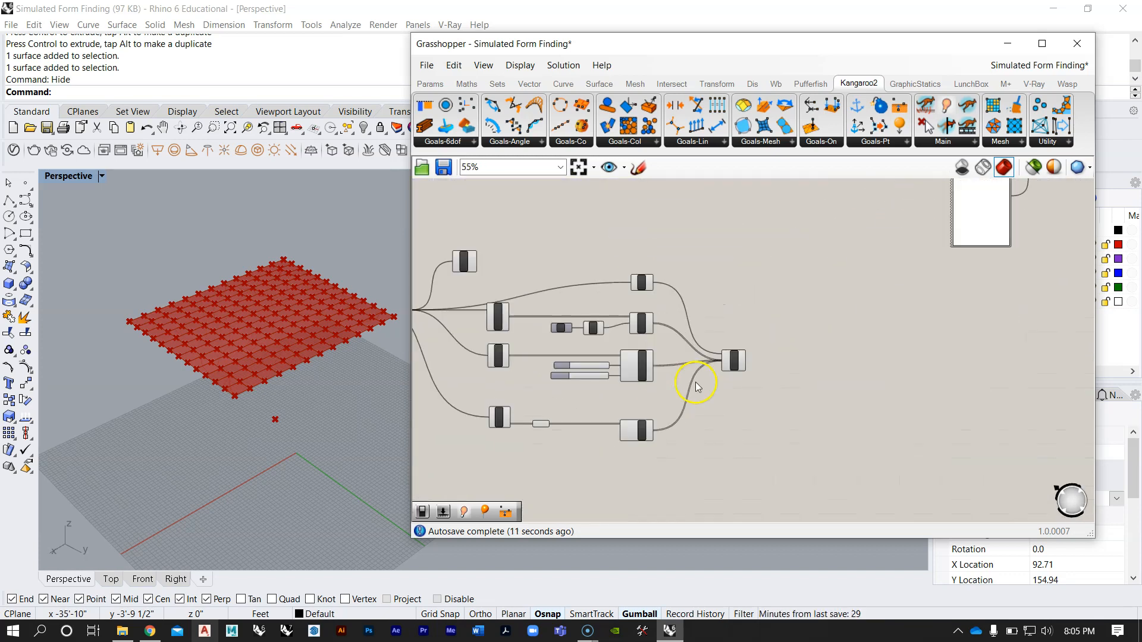
left_click(953, 146)
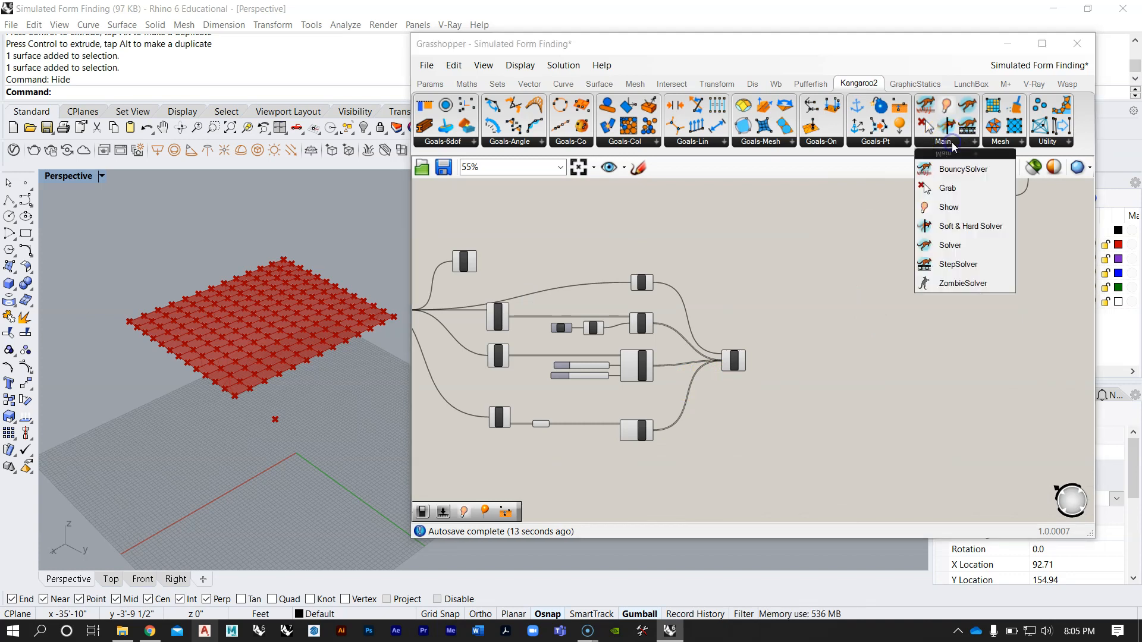
left_click(958, 265)
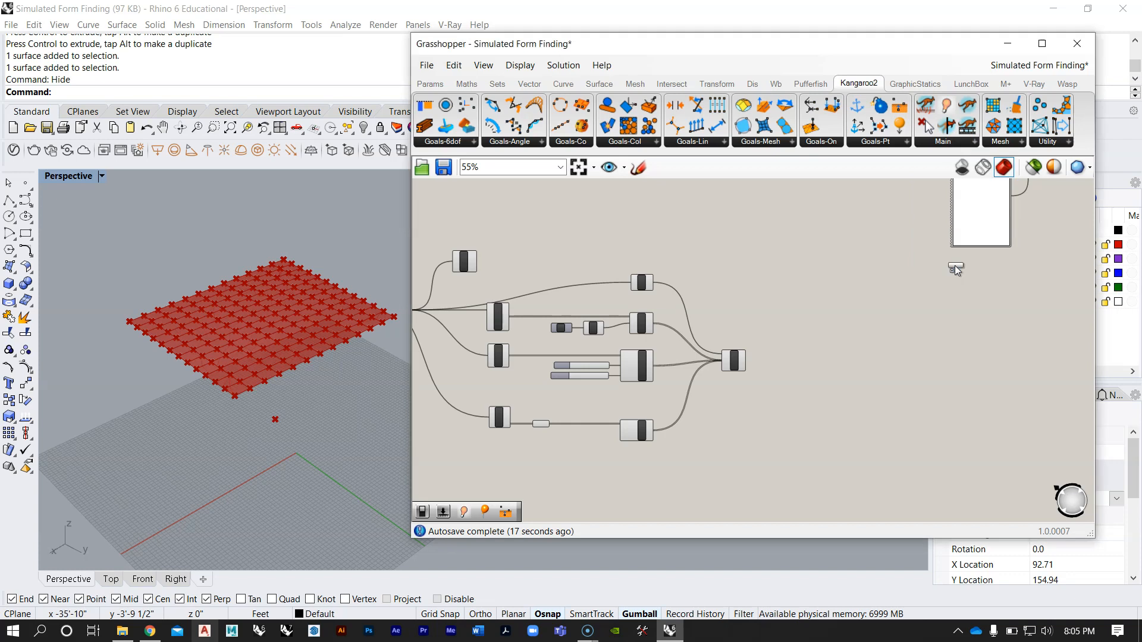
left_click(799, 391)
scroll(797, 375, "up", 5)
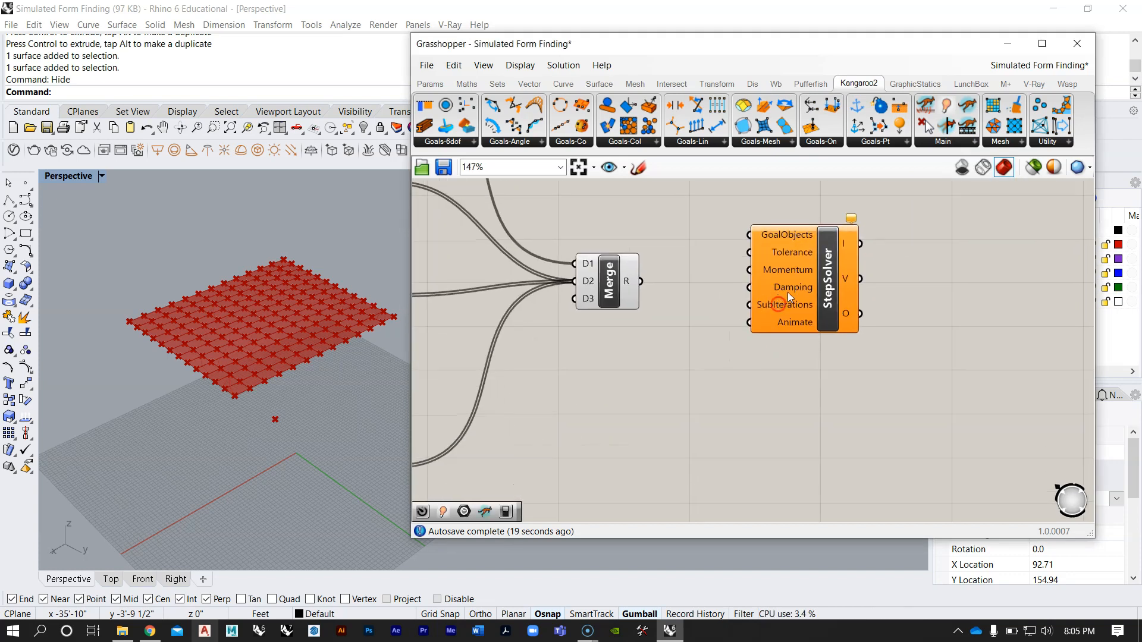
left_click(756, 253)
scroll(781, 290, "up", 1)
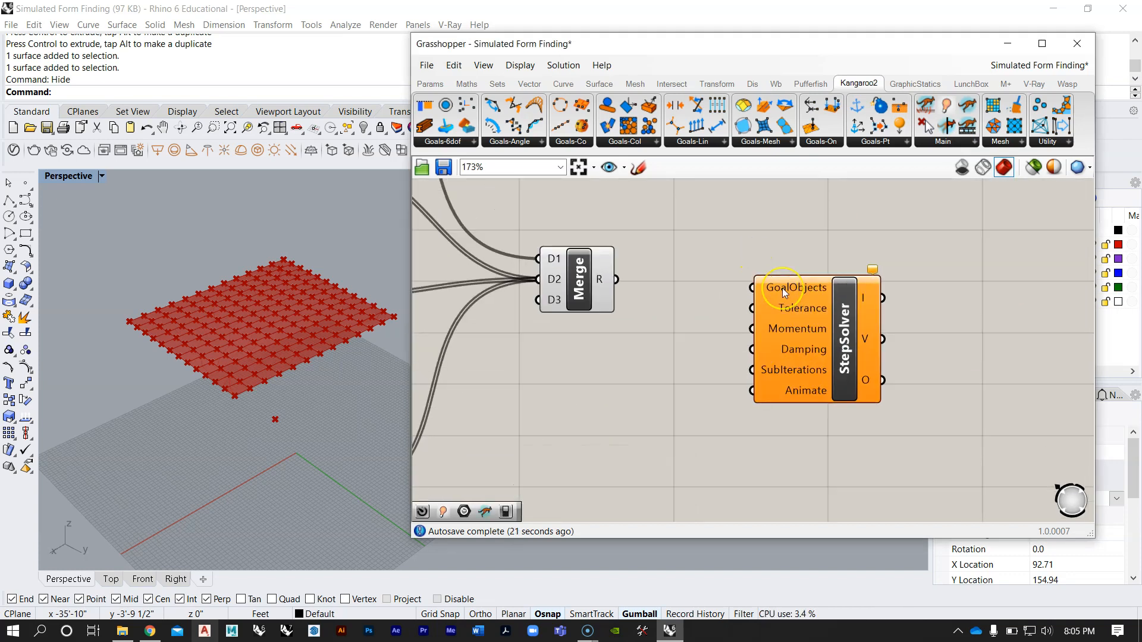
Step: Connect the R output of Merge to GoalObjects of StepSolver and move StepSolver so the wire runs straight
scroll(783, 288, "down", 3)
right_click_drag(551, 259, 587, 295)
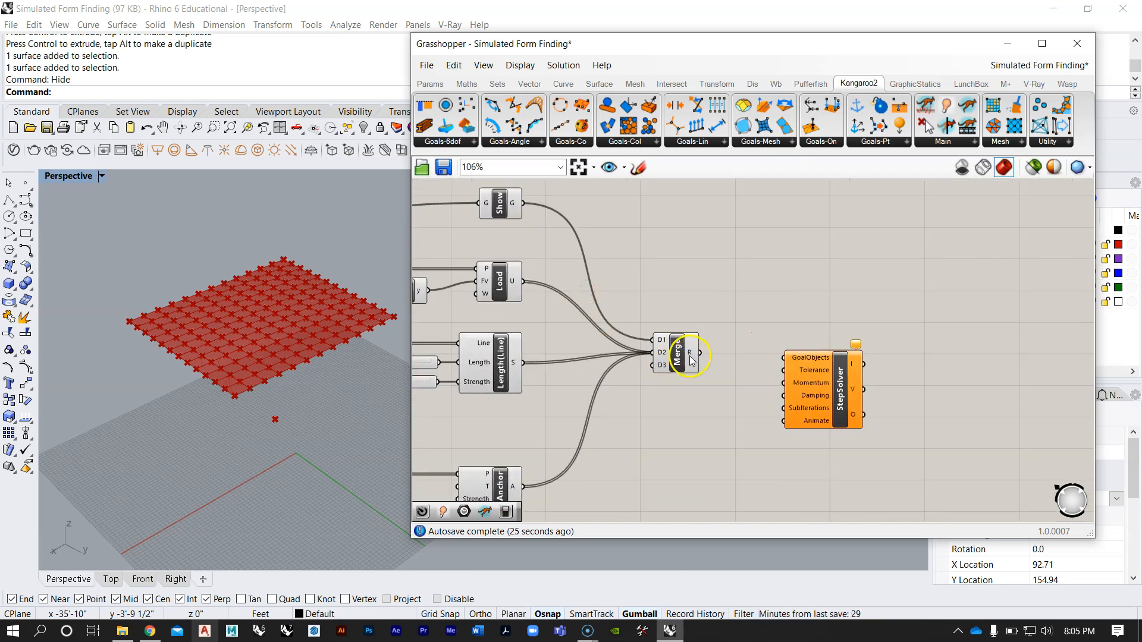
scroll(687, 367, "up", 2)
left_click_drag(701, 350, 816, 357)
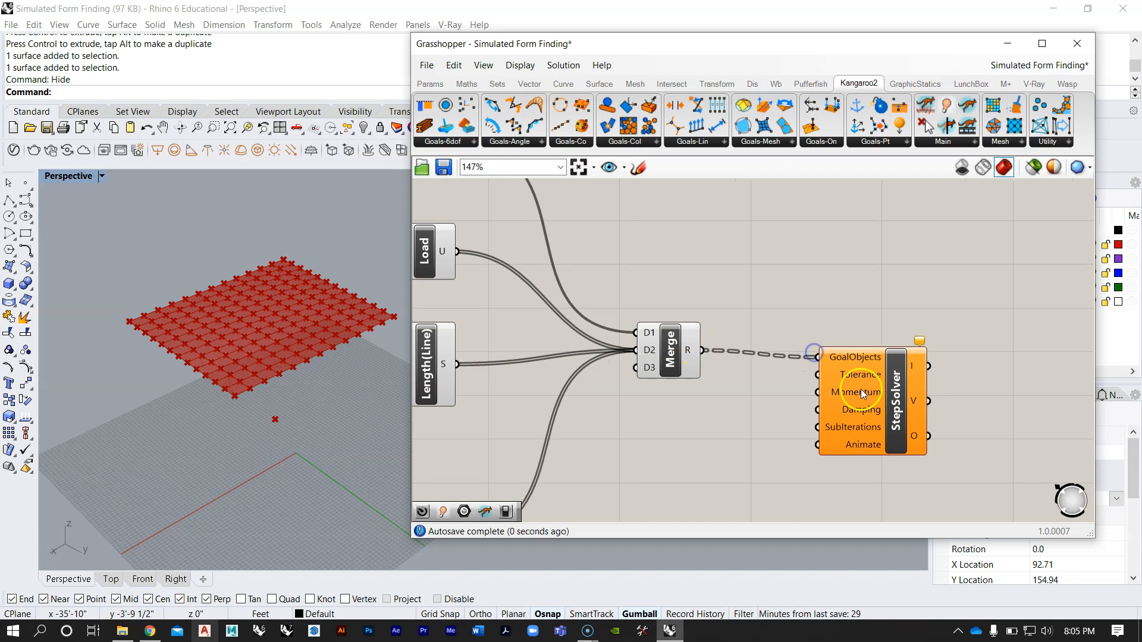
right_click_drag(861, 399, 838, 308)
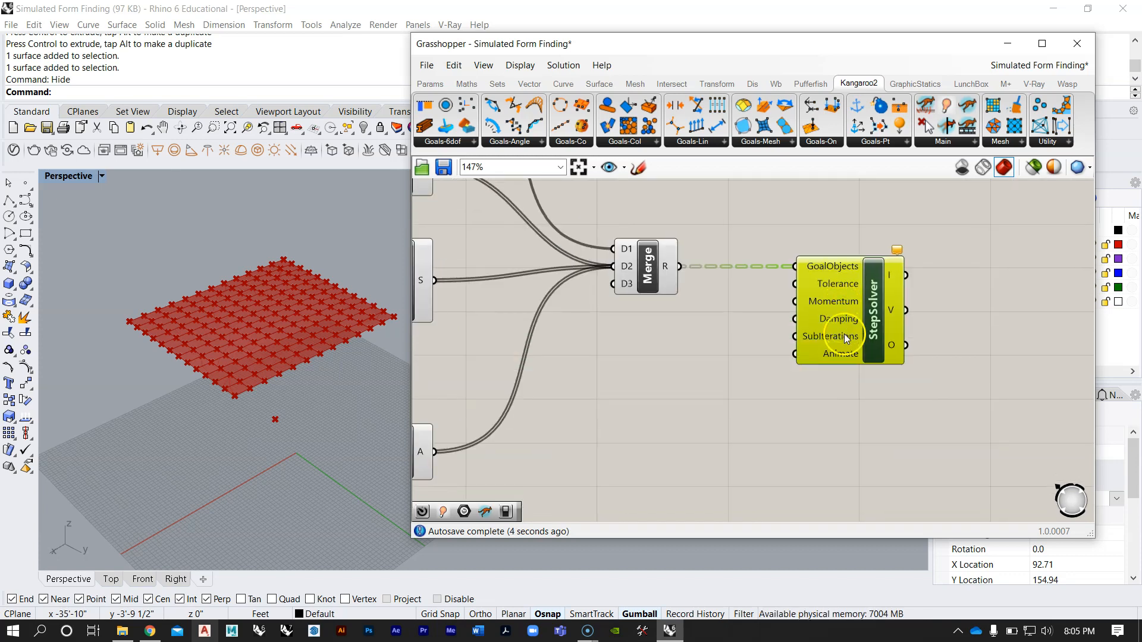
mouse_move(847, 340)
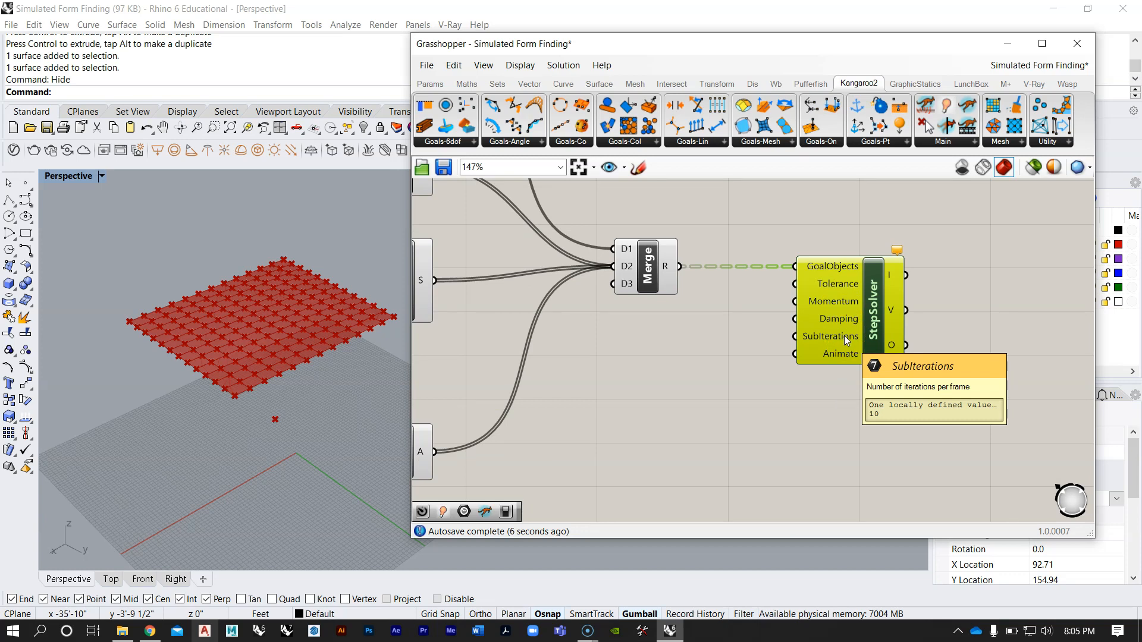
Step: Add a Boolean Toggle below StepSolver and place it off to the side of the Animate input
mouse_move(838, 336)
right_mouse_down()
mouse_move(825, 308)
mouse_move(822, 335)
right_mouse_up()
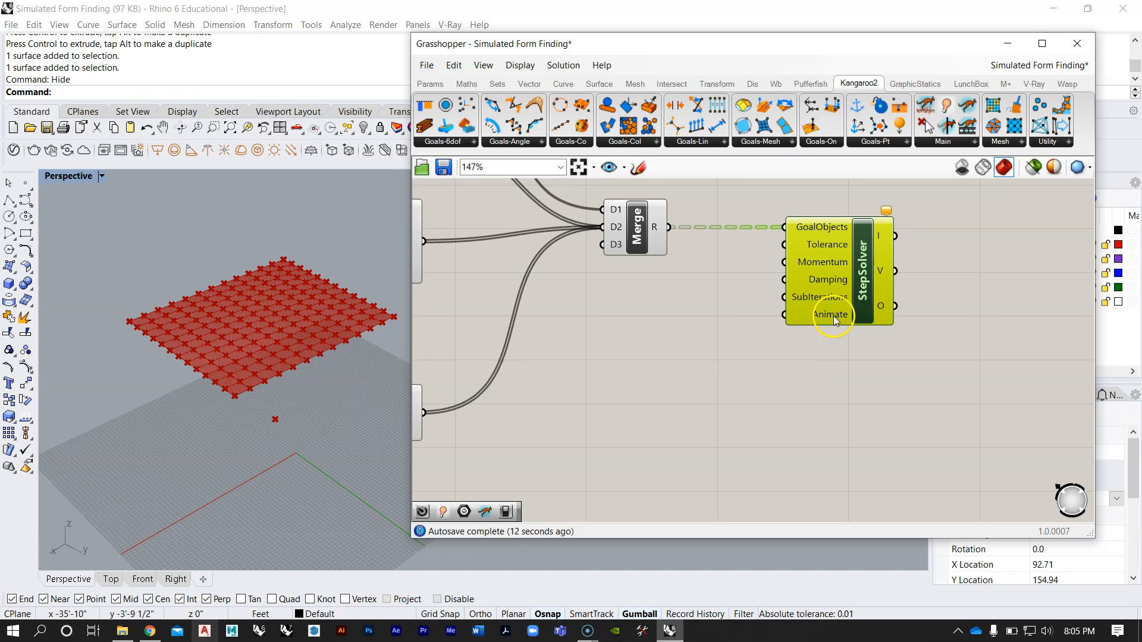
left_click(825, 359)
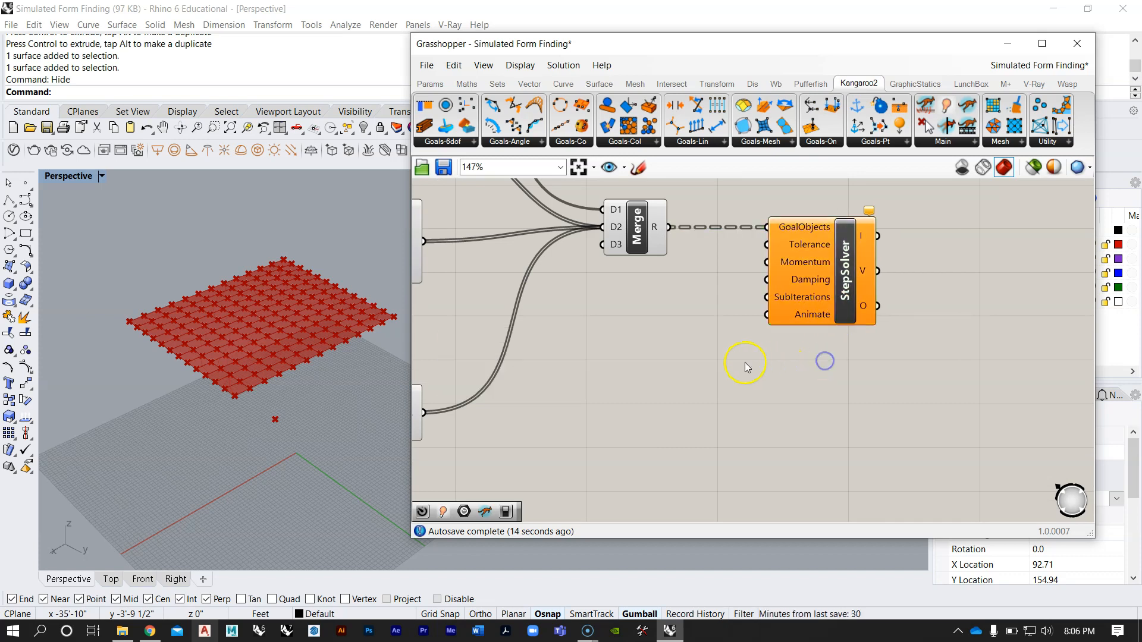
scroll(744, 365, "down", 4)
scroll(665, 336, "up", 3)
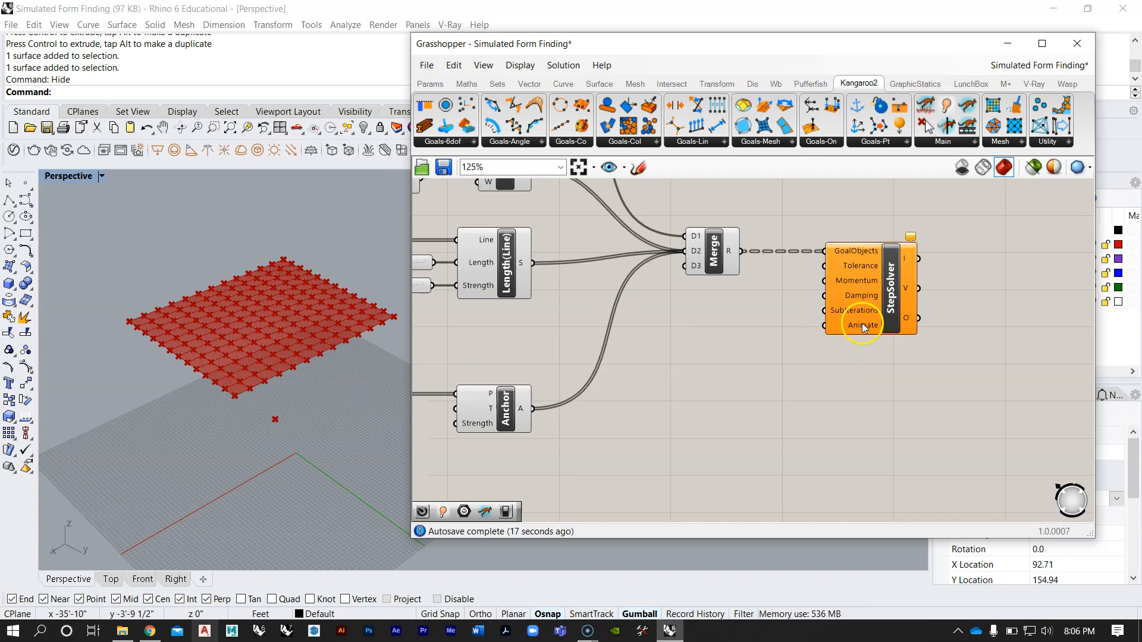
double_click(787, 379)
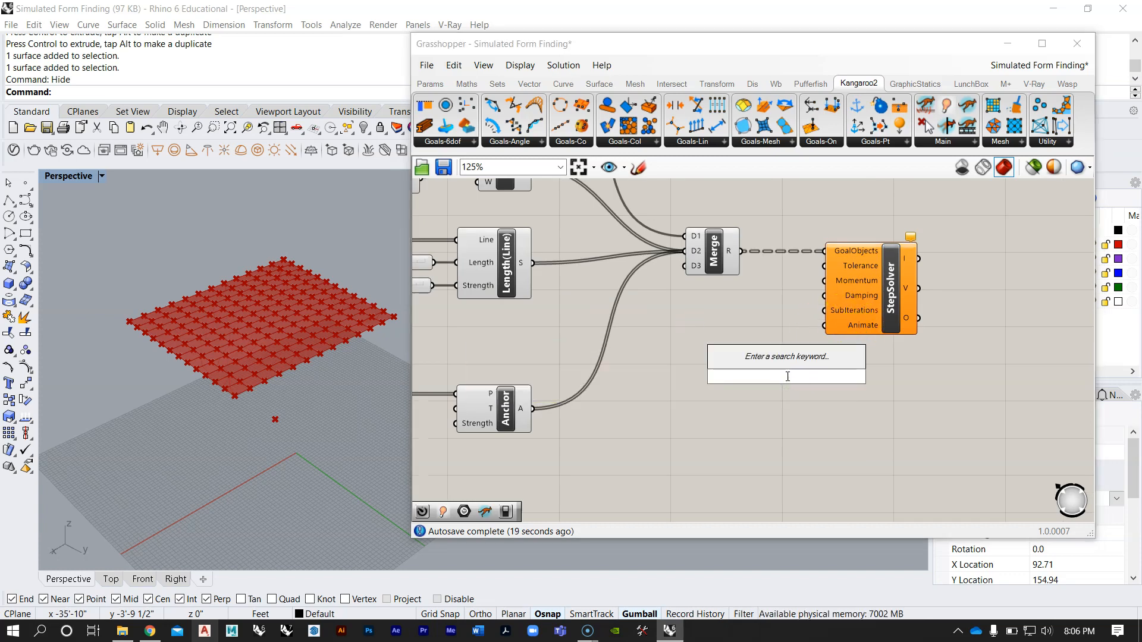
type("bool")
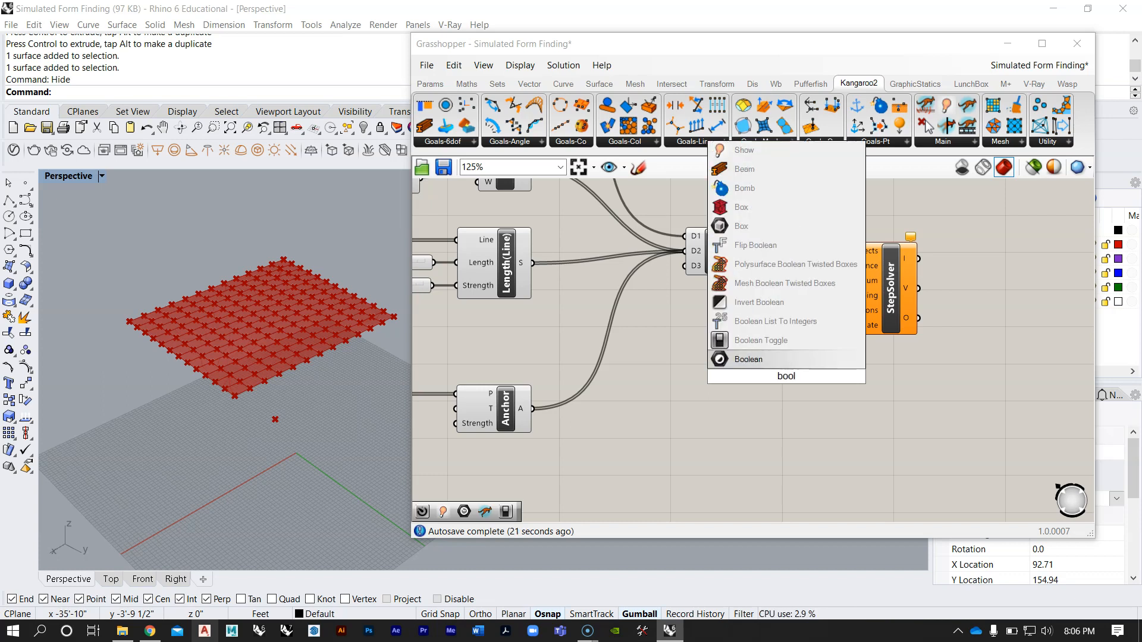
left_click(752, 343)
scroll(778, 379, "up", 2)
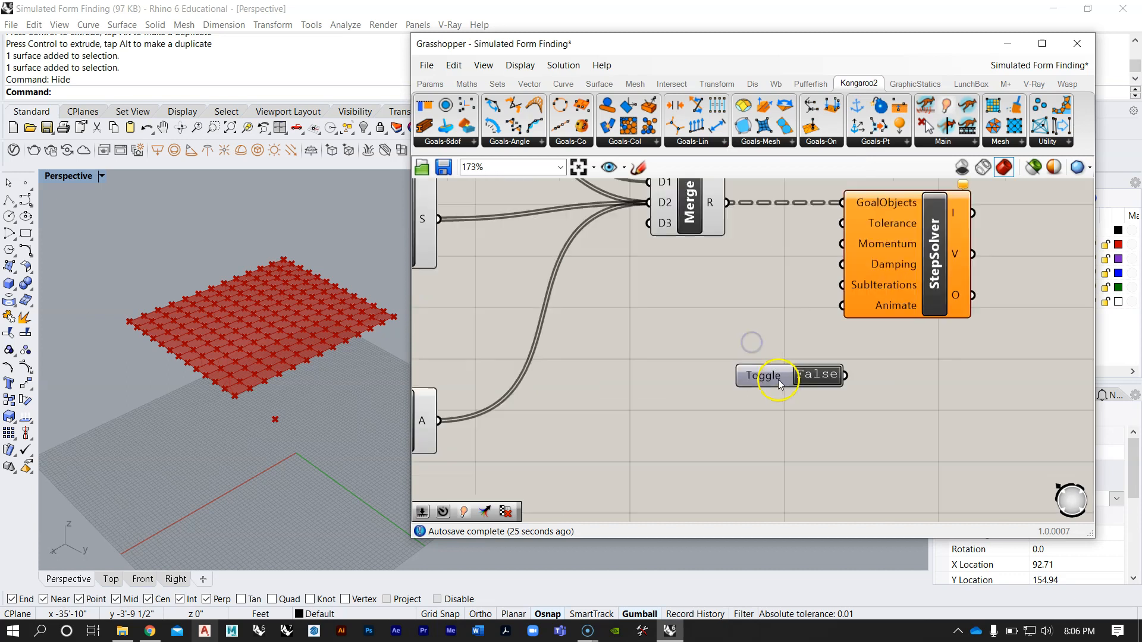
right_click_drag(779, 379, 691, 381)
Step: Set the Boolean Toggle to False, connect it to Animate of StepSolver and align it with that input
scroll(705, 388, "up", 2)
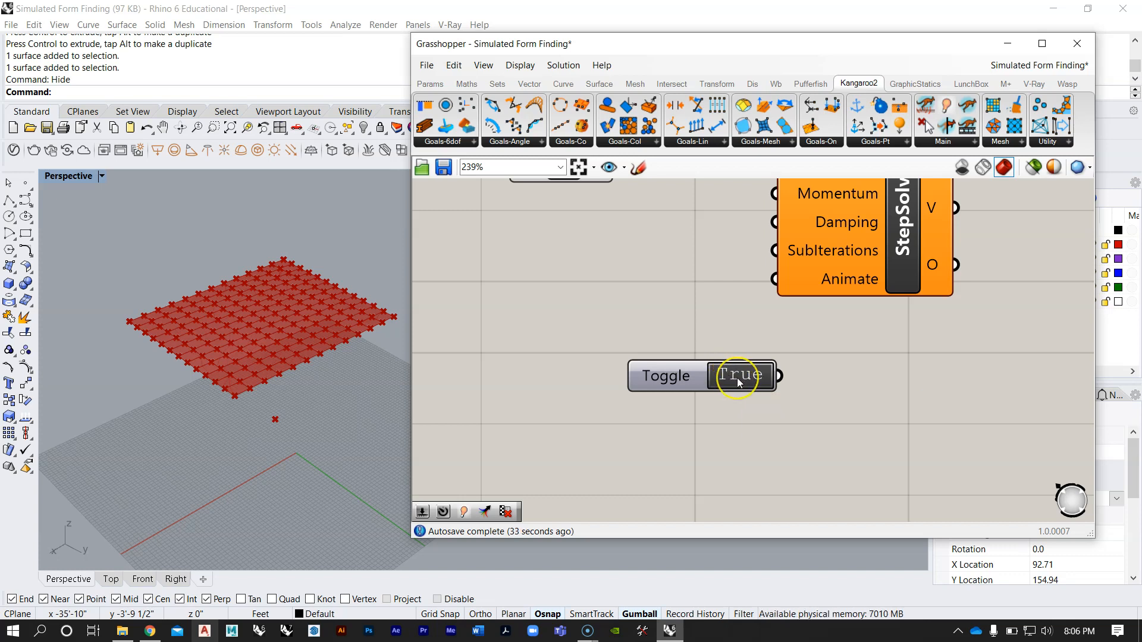
double_click(738, 379)
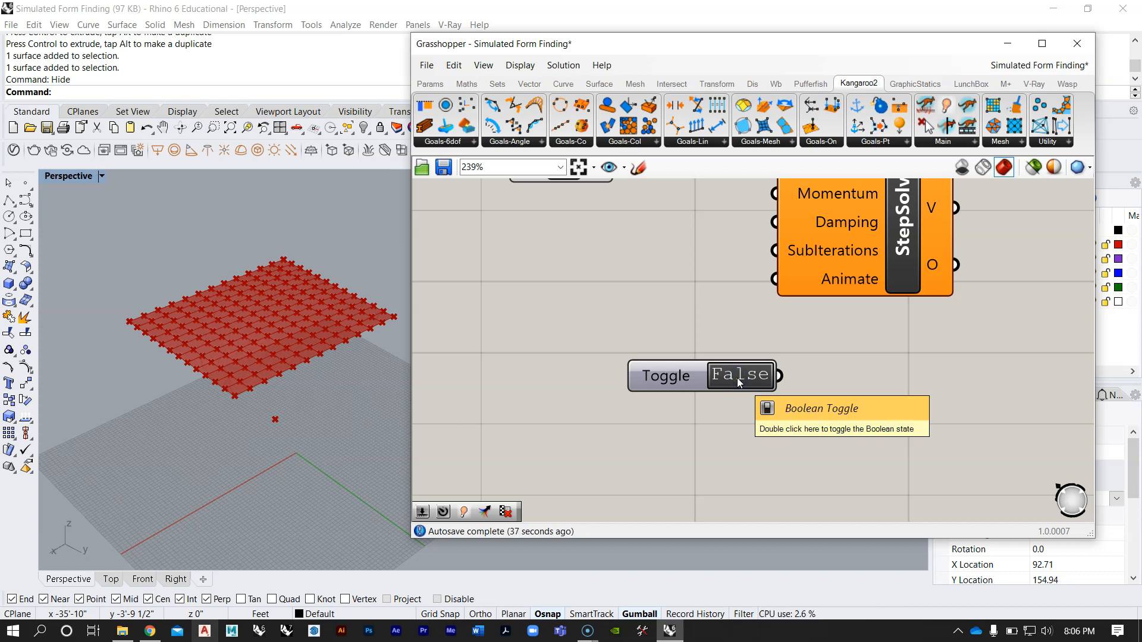
scroll(735, 376, "down", 3)
left_click_drag(719, 370, 768, 307)
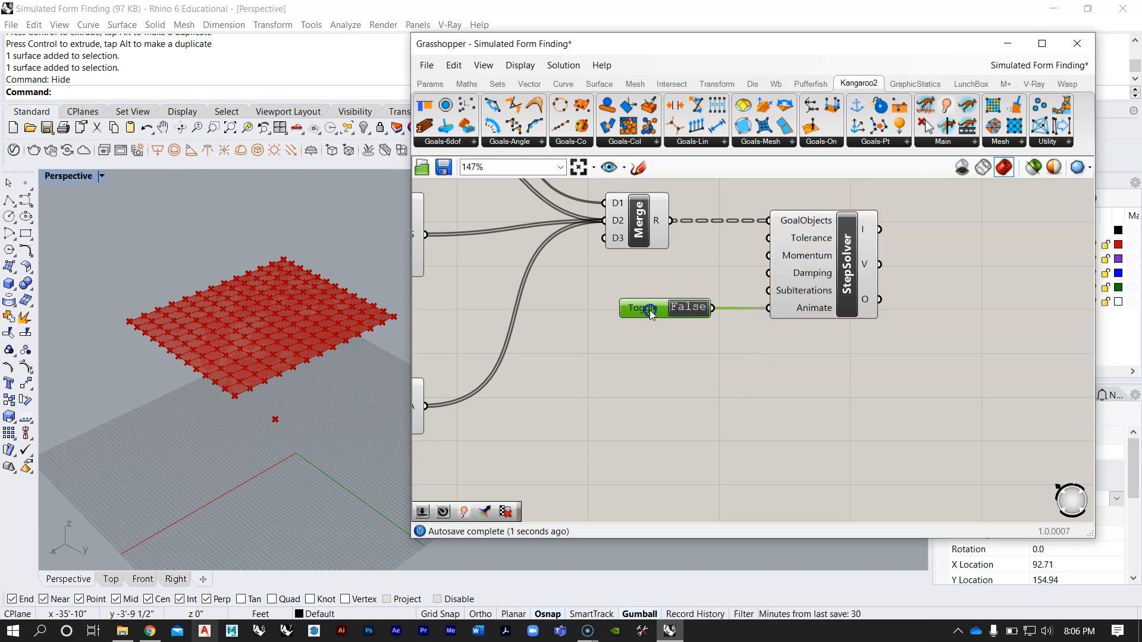
Step: Switch the Boolean Toggle between True and False to test the solver on the surface grid, ending on False
right_click_drag(359, 334, 273, 373)
double_click(693, 309)
right_click_drag(380, 297, 344, 291)
scroll(273, 224, "up", 3)
mouse_move(273, 224)
right_mouse_down()
mouse_move(244, 253)
mouse_move(263, 199)
mouse_move(263, 241)
right_mouse_up()
double_click(701, 308)
double_click(692, 308)
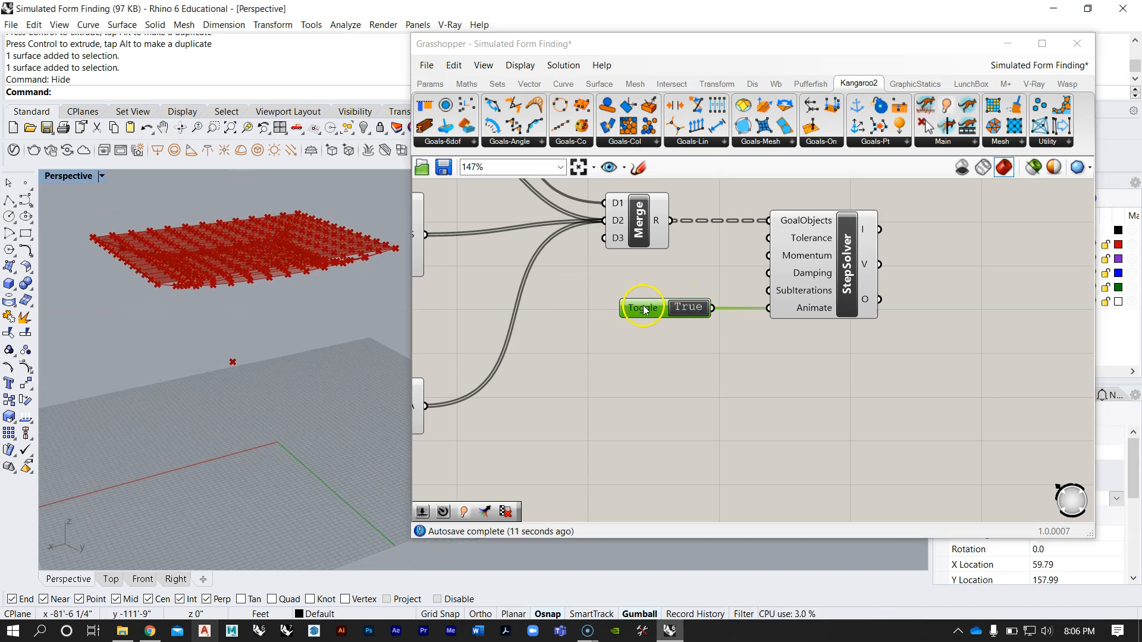
double_click(687, 308)
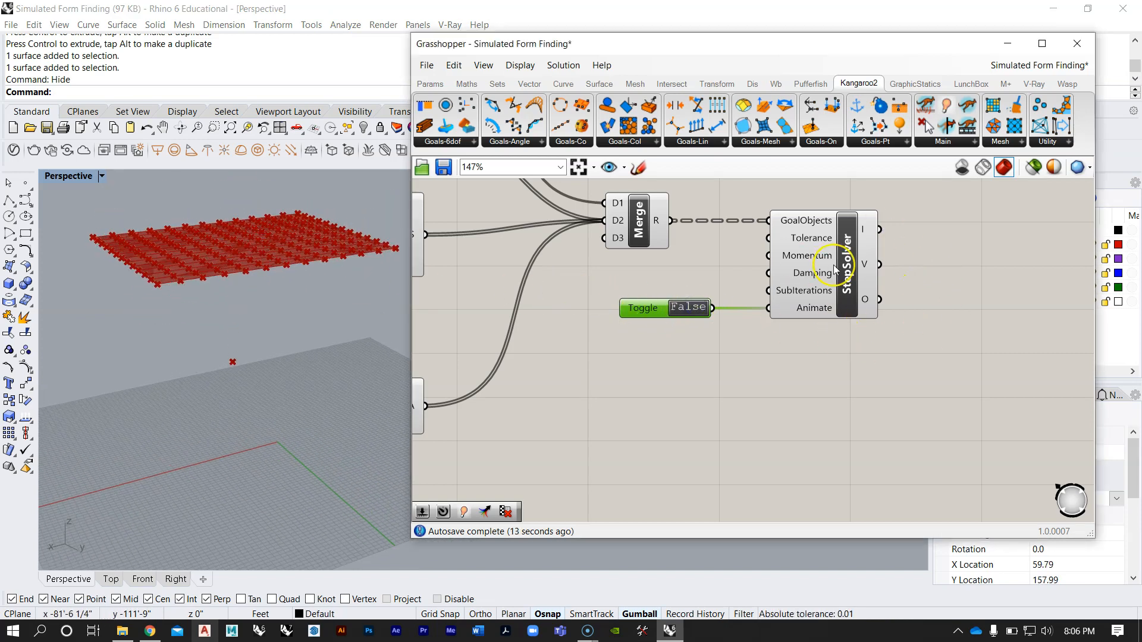
Step: Add a Timer below the Boolean Toggle and link it to the StepSolver component
mouse_move(835, 270)
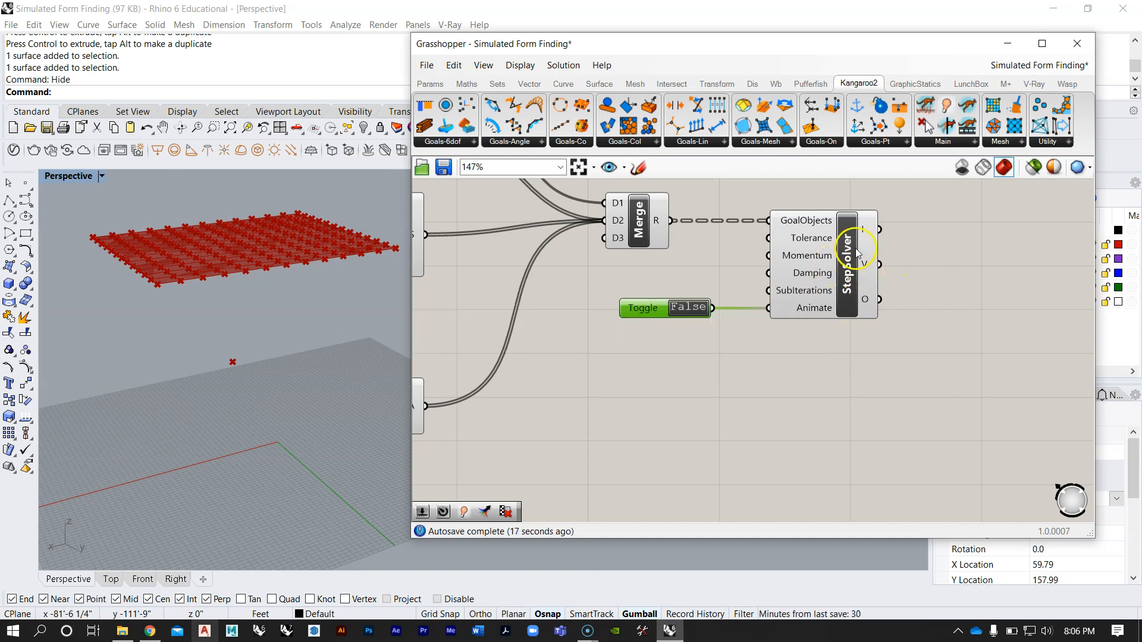
scroll(772, 367, "down", 3)
scroll(704, 342, "up", 3)
left_click_drag(652, 350, 665, 351)
double_click(842, 427)
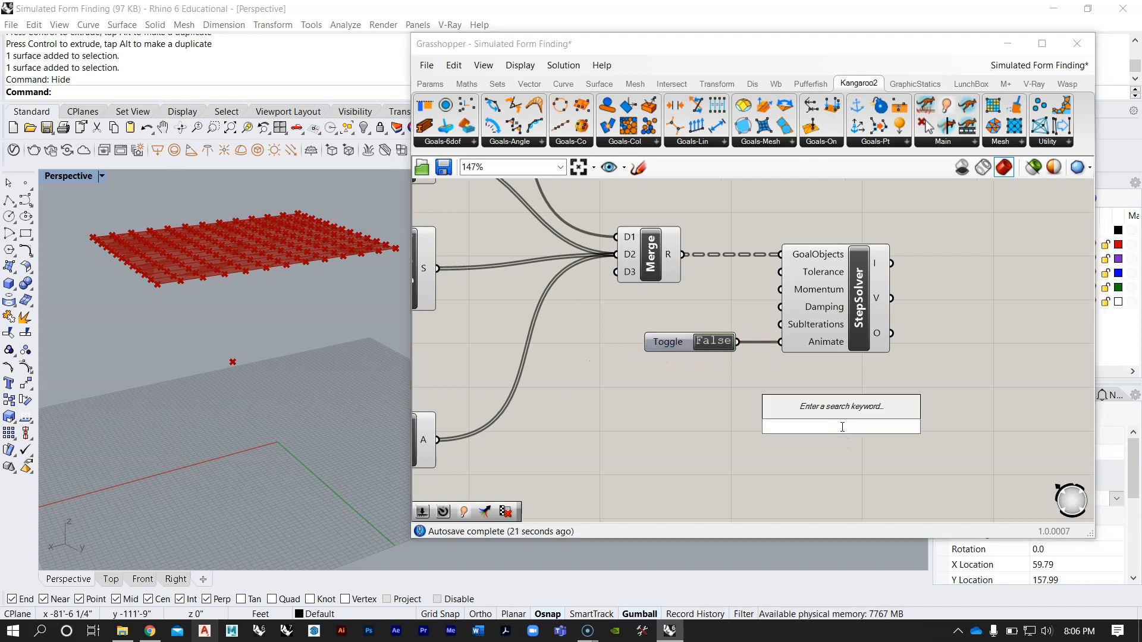
type("timer")
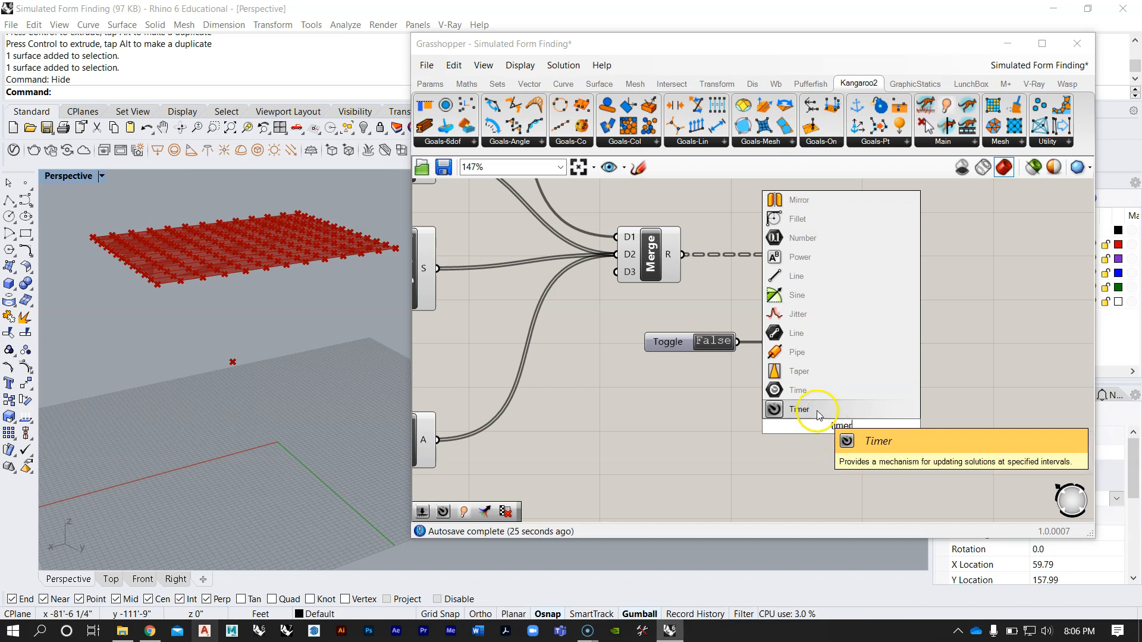
left_click(818, 411)
left_click_drag(831, 433, 731, 429)
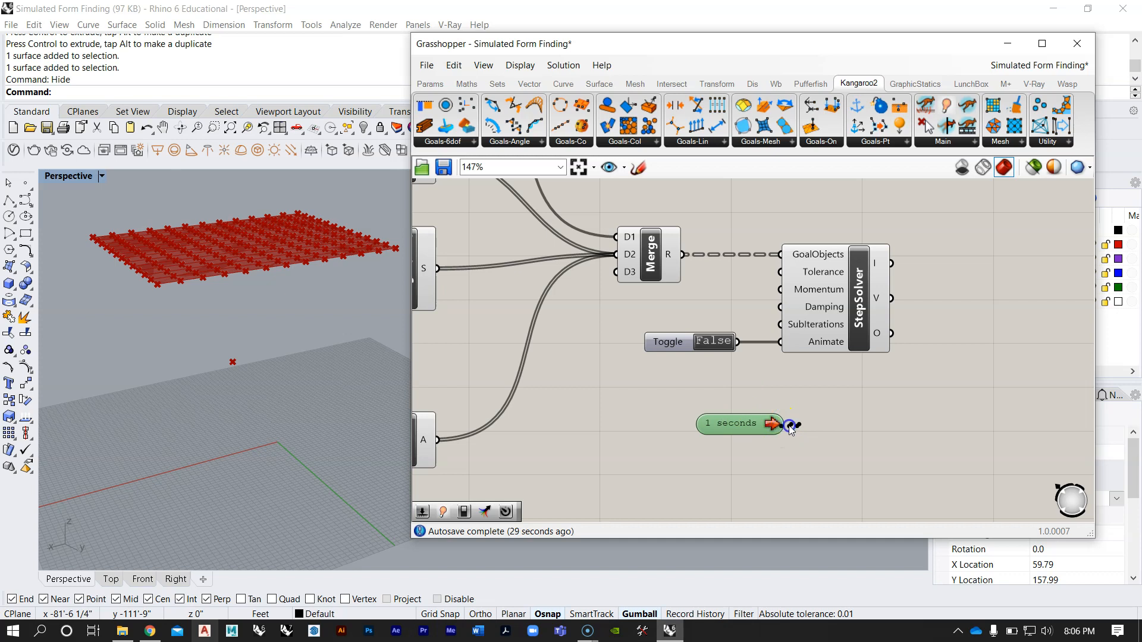
left_click_drag(835, 416, 851, 351)
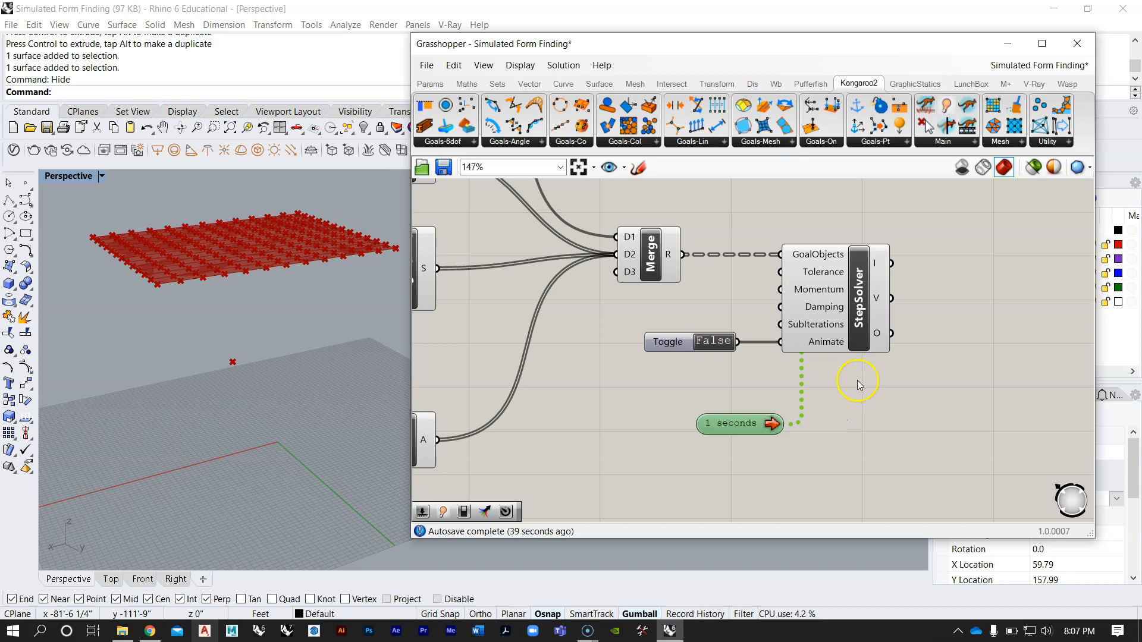
Step: Set the Timer's interval to 20 ms
scroll(699, 447, "up", 2)
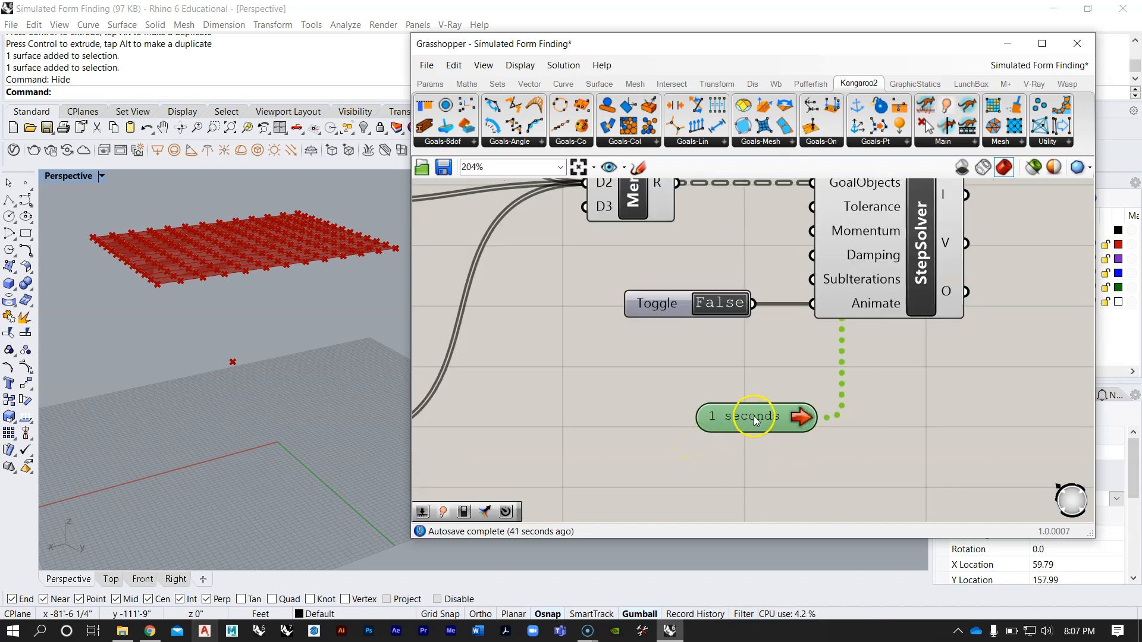
right_click(755, 422)
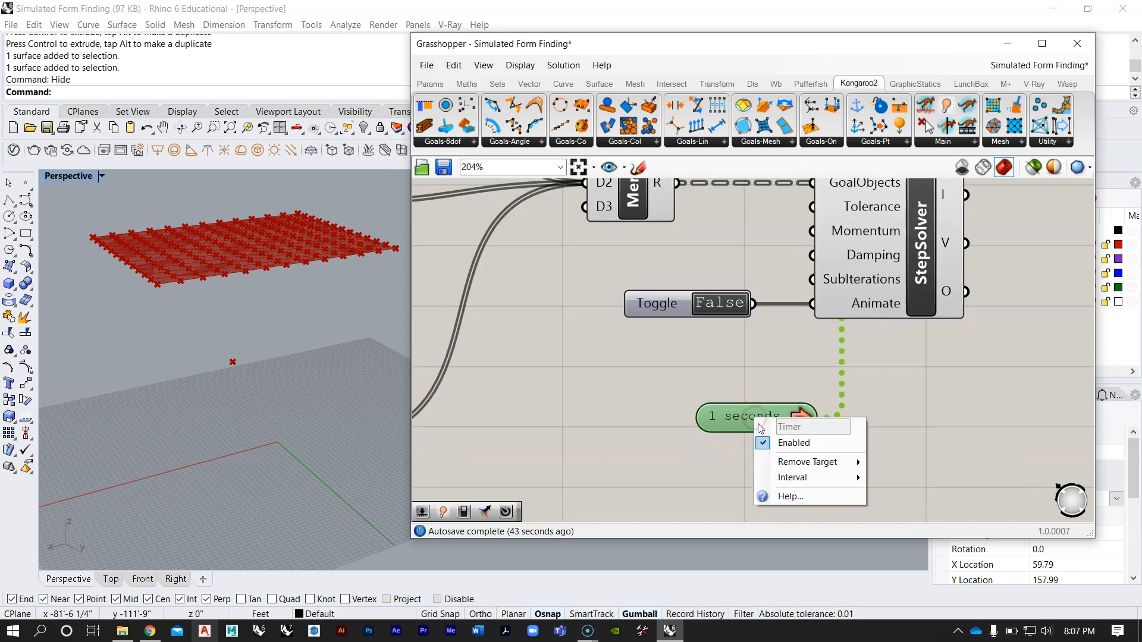
left_click(783, 478)
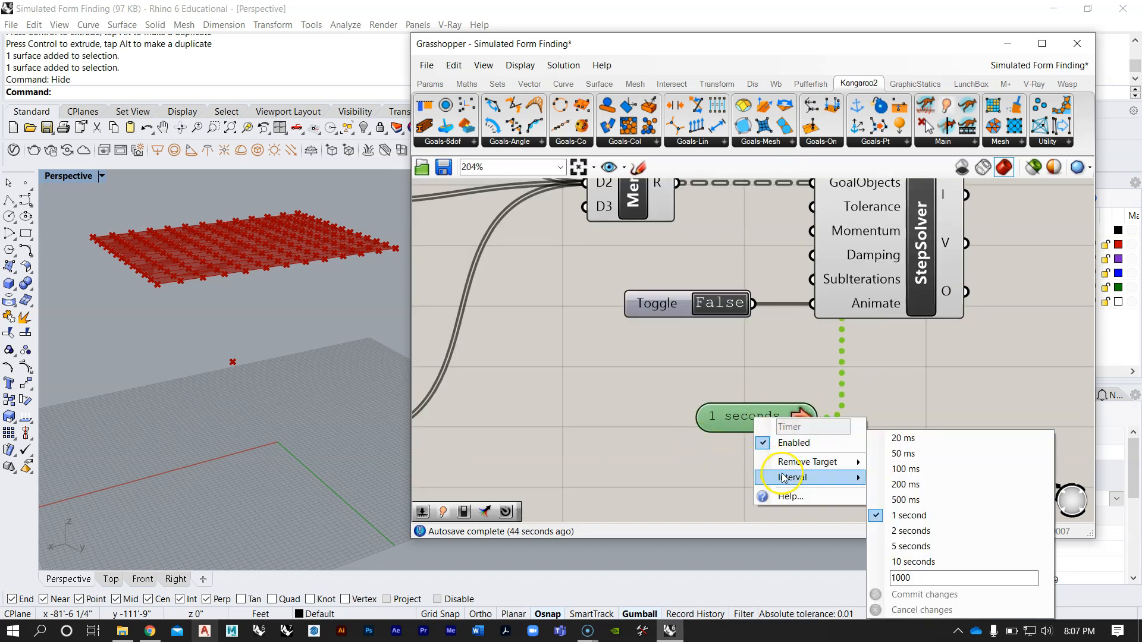
left_click(896, 441)
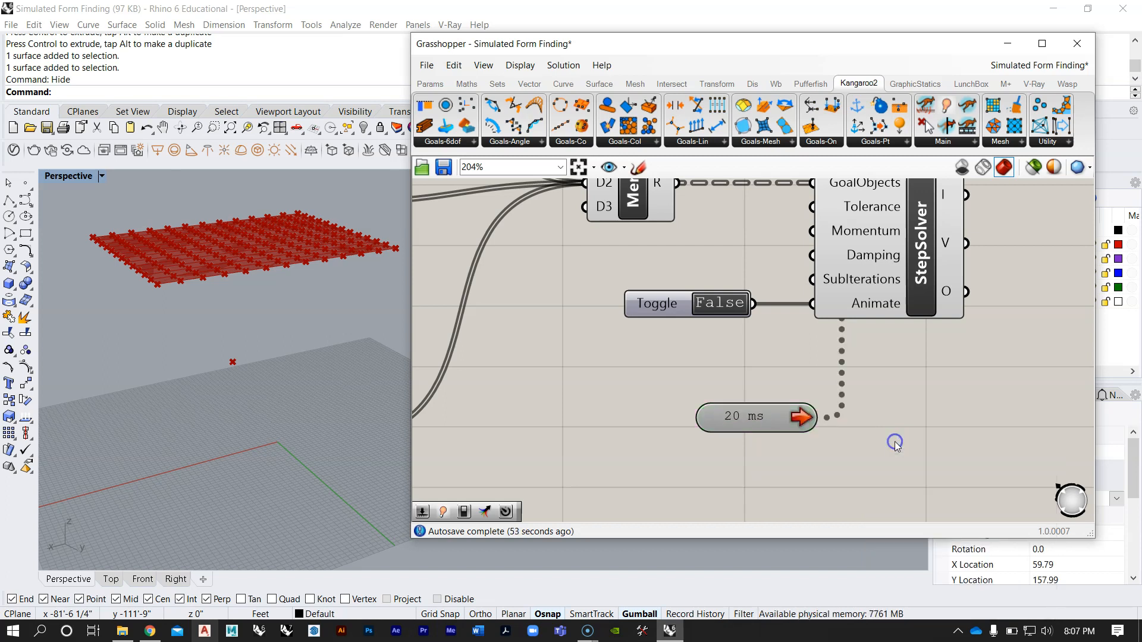
Step: Run the simulation by setting the Boolean Toggle to True, then restart it by switching the toggle off and on again
scroll(242, 326, "down", 5)
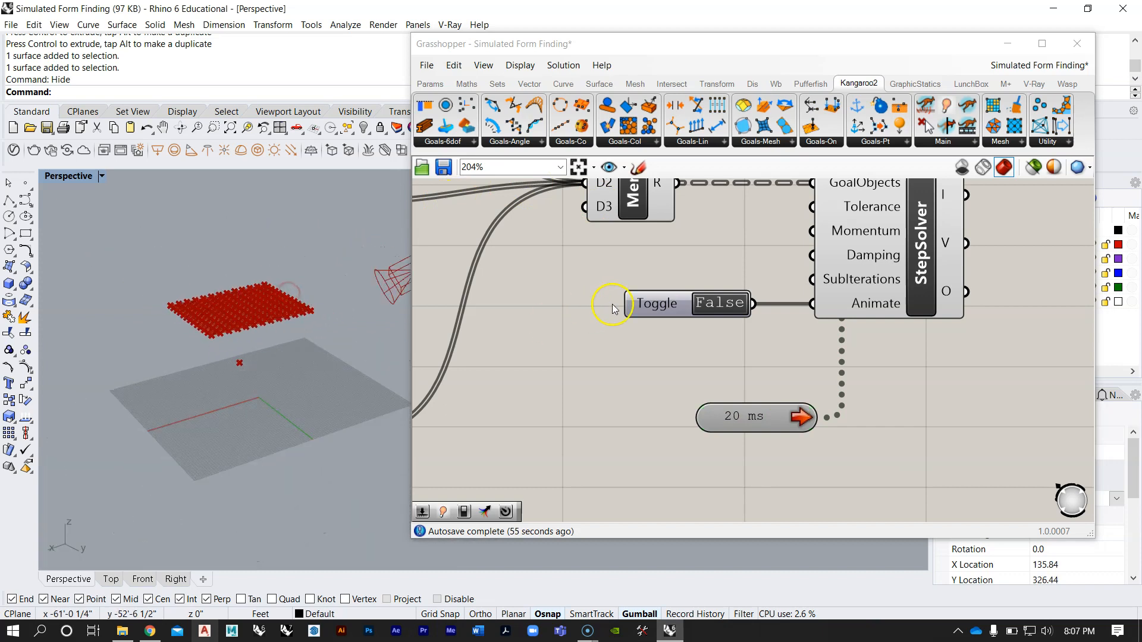
right_click_drag(638, 309, 697, 346)
double_click(785, 343)
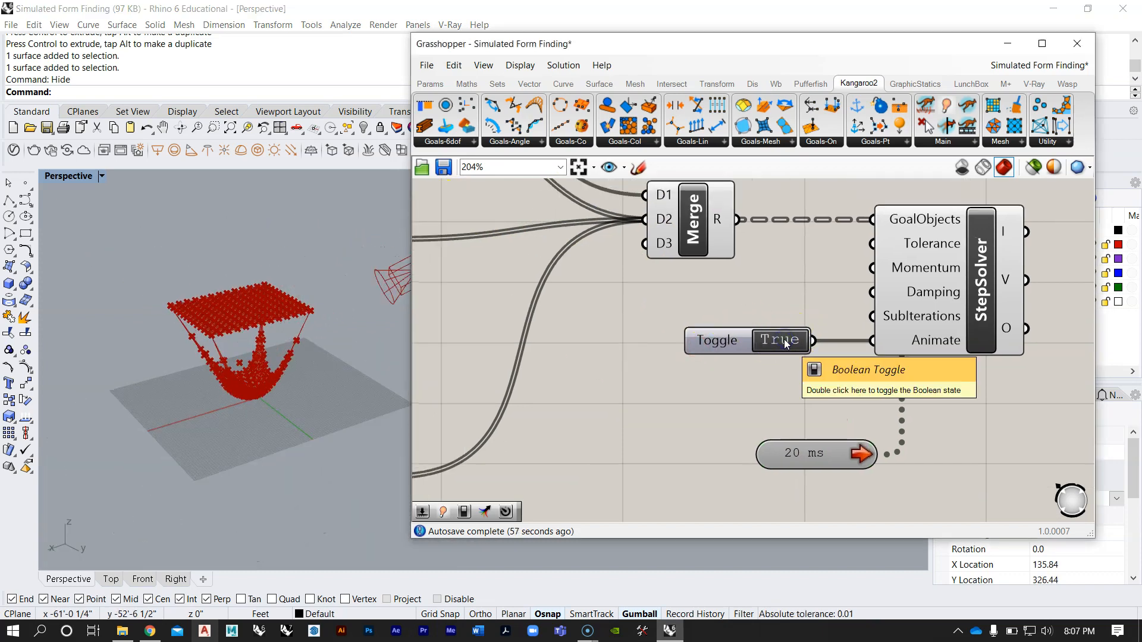
scroll(241, 359, "up", 5)
right_click_drag(236, 361, 267, 350)
scroll(199, 330, "down", 5)
scroll(218, 348, "up", 6)
scroll(196, 360, "down", 5)
double_click(777, 341)
double_click(780, 341)
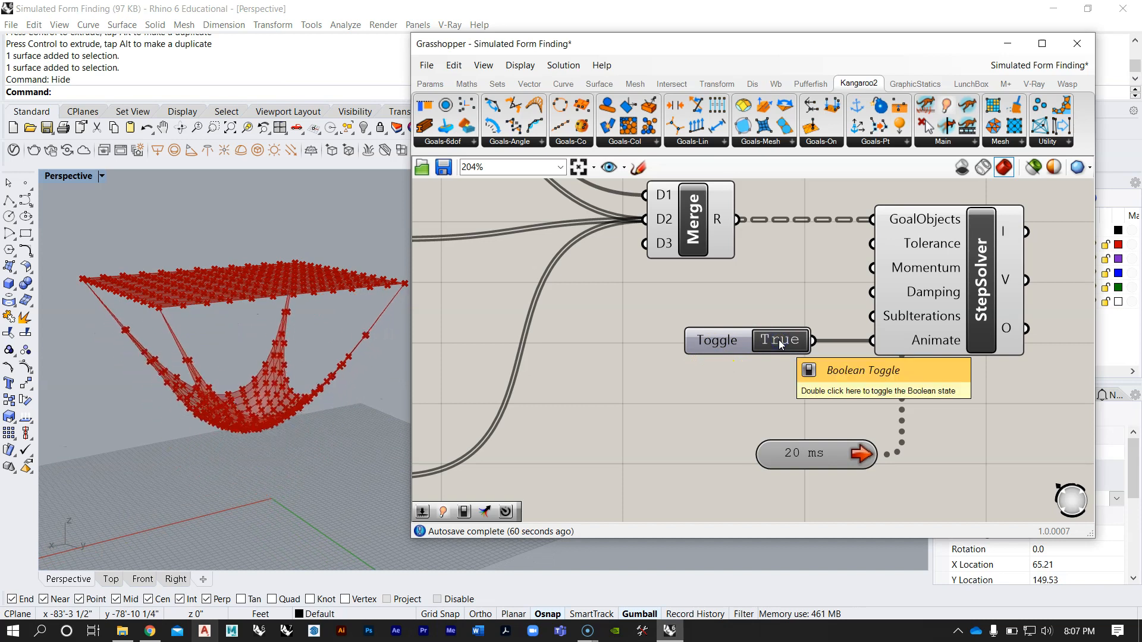
Step: Examine the hanging mesh, its edge lines and its points from several angles while the simulation runs
right_click_drag(337, 319, 285, 273)
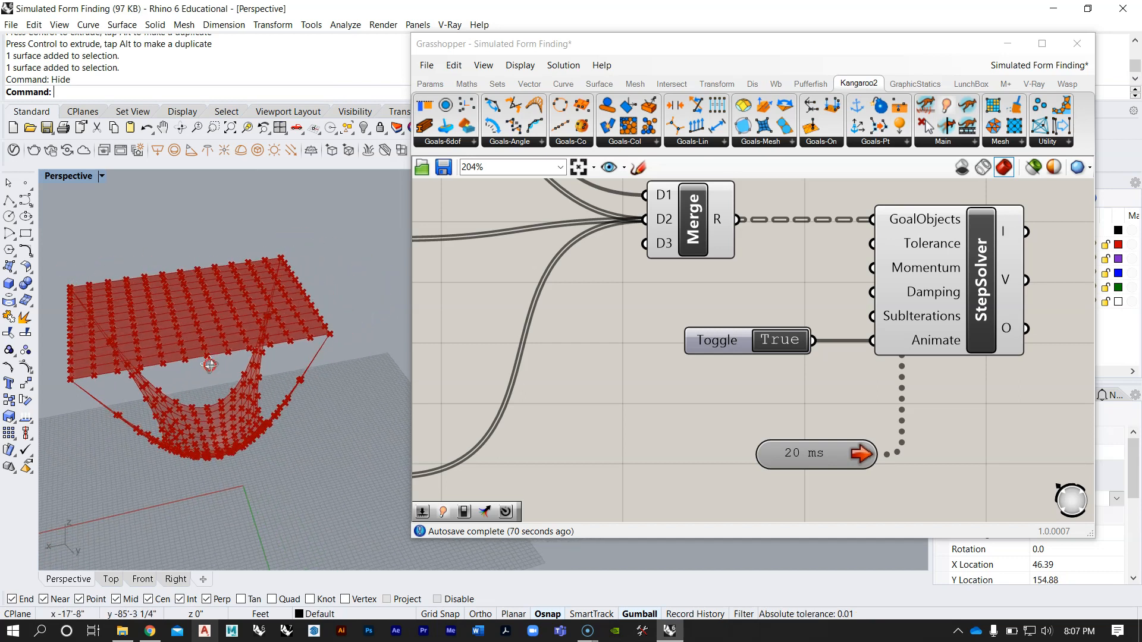
scroll(178, 443, "up", 5)
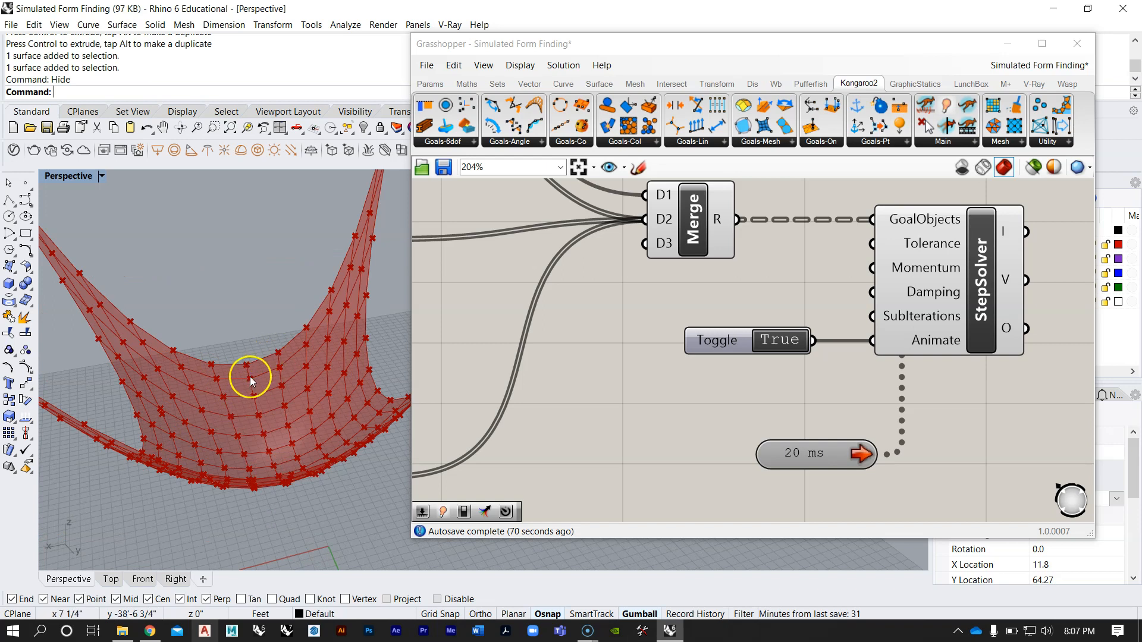
scroll(250, 375, "up", 4)
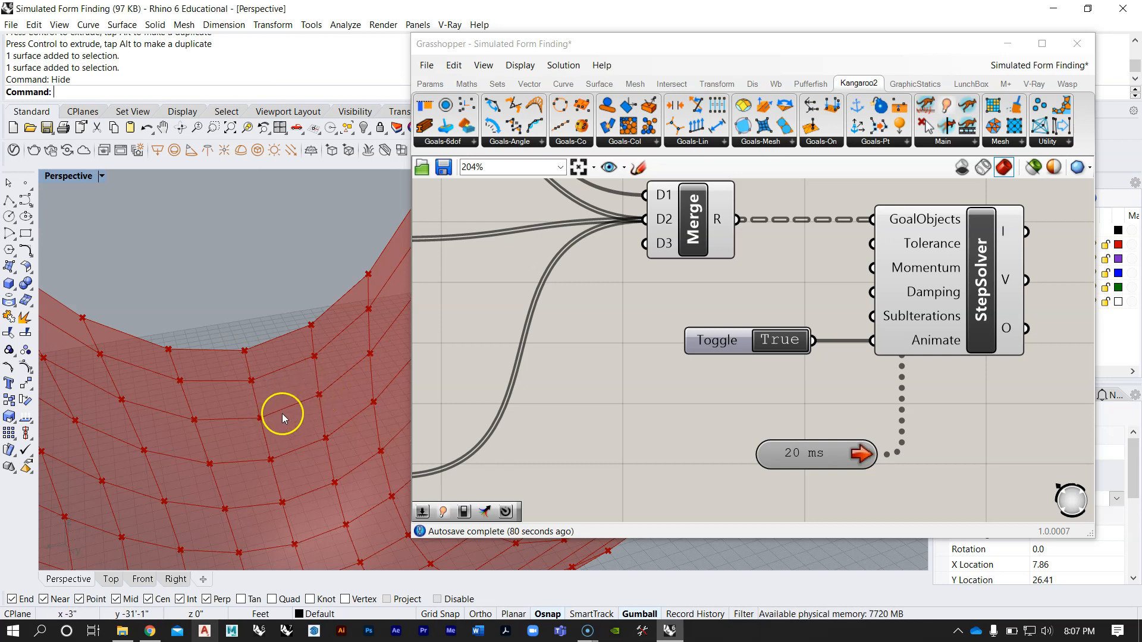
scroll(245, 390, "down", 5)
right_click_drag(245, 389, 307, 410)
scroll(255, 384, "down", 3)
scroll(280, 372, "up", 7)
right_click_drag(598, 323, 653, 347)
scroll(683, 316, "down", 5)
scroll(306, 314, "down", 6)
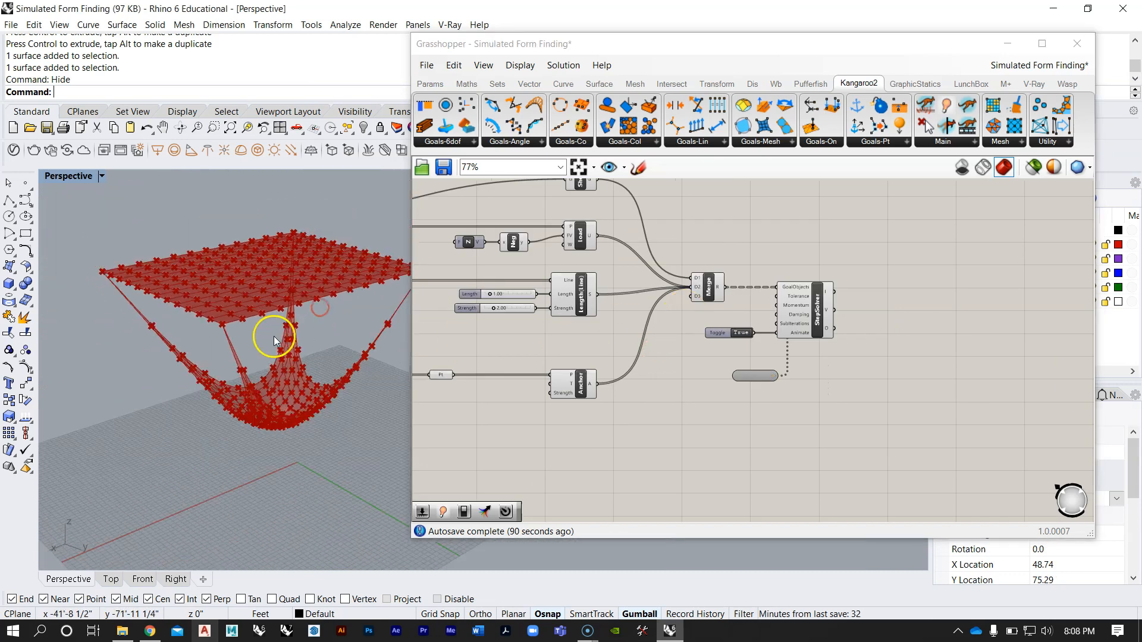
right_click_drag(272, 337, 269, 339)
Step: Raise the Strength slider of Length(Line) to 6.08 and inspect the simulated mesh
right_click_drag(642, 333, 700, 339)
scroll(650, 322, "up", 5)
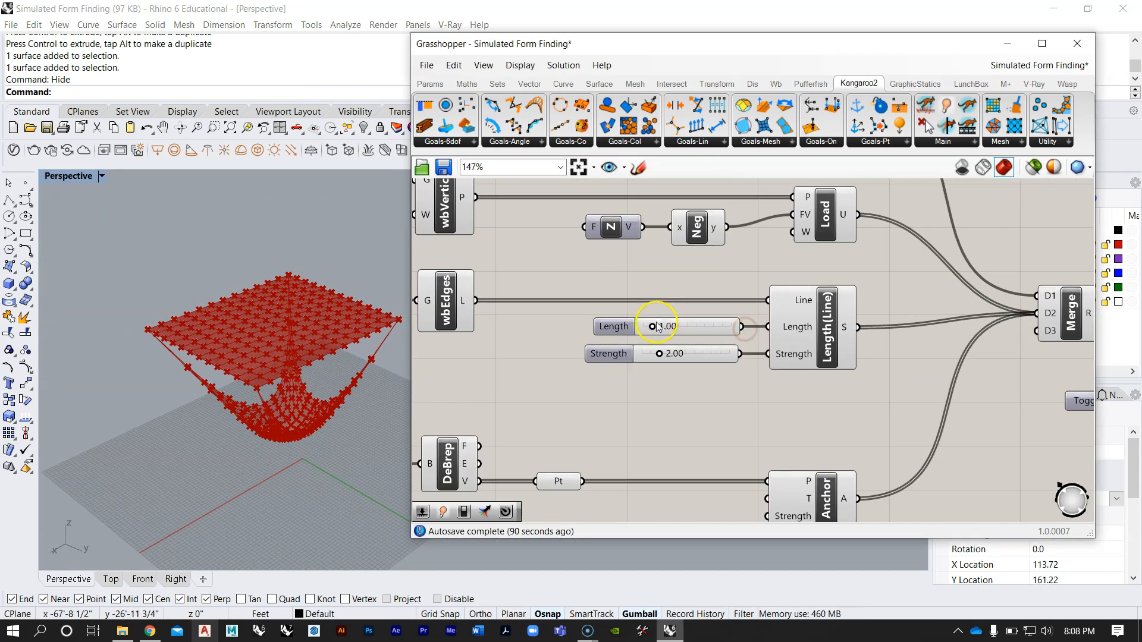
right_click_drag(249, 329, 259, 355)
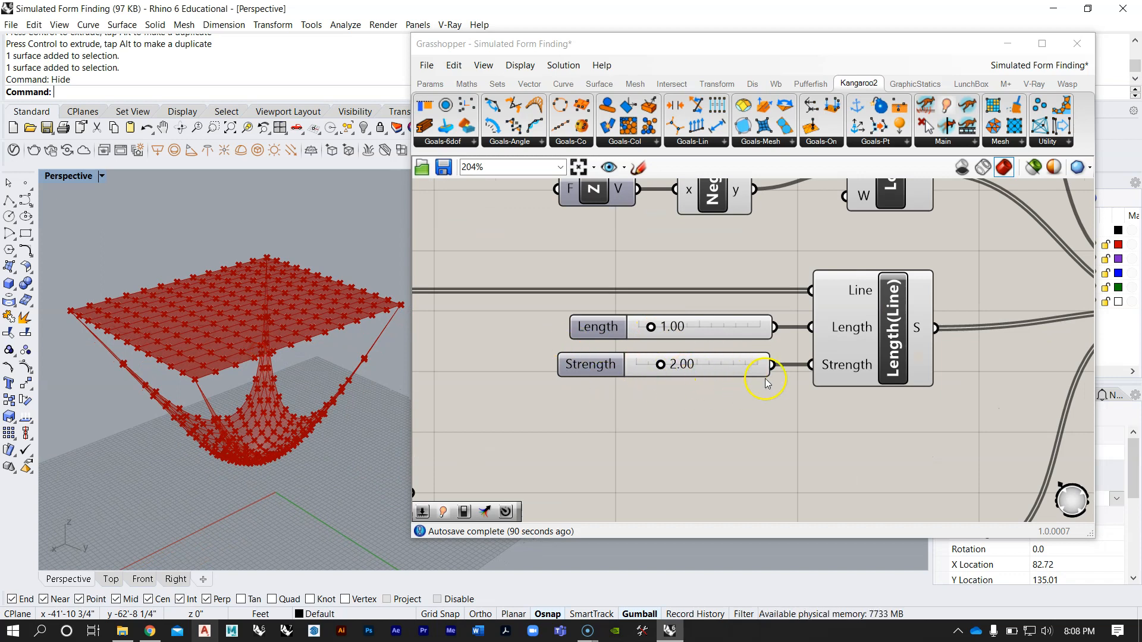
scroll(256, 431, "up", 3)
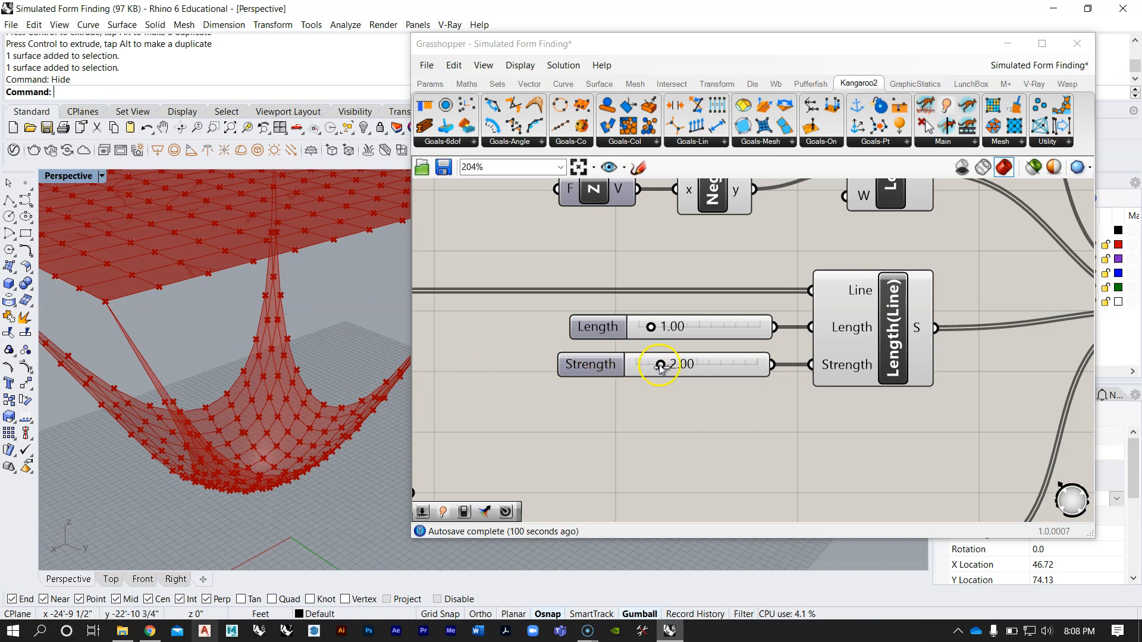
left_click_drag(660, 364, 668, 368)
left_click_drag(675, 367, 710, 365)
right_click_drag(198, 366, 199, 318)
scroll(212, 367, "down", 6)
scroll(241, 307, "up", 5)
scroll(245, 308, "up", 5)
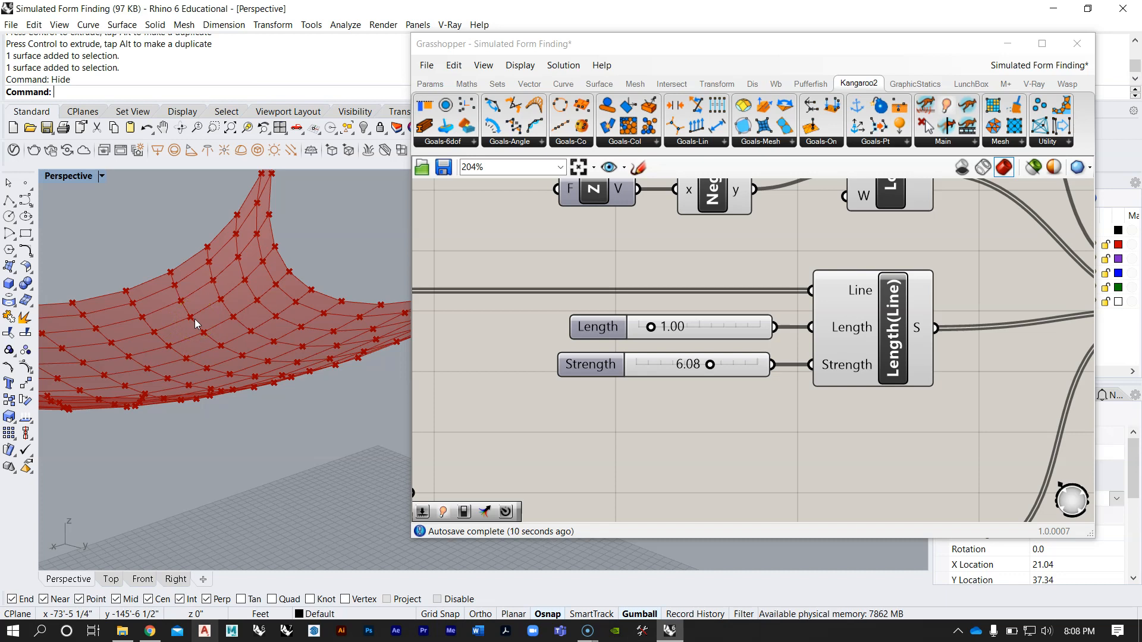
right_click_drag(201, 326, 286, 324)
Step: Lower the Strength slider of Length(Line) to 1.72
left_click(687, 395)
scroll(630, 360, "up", 5)
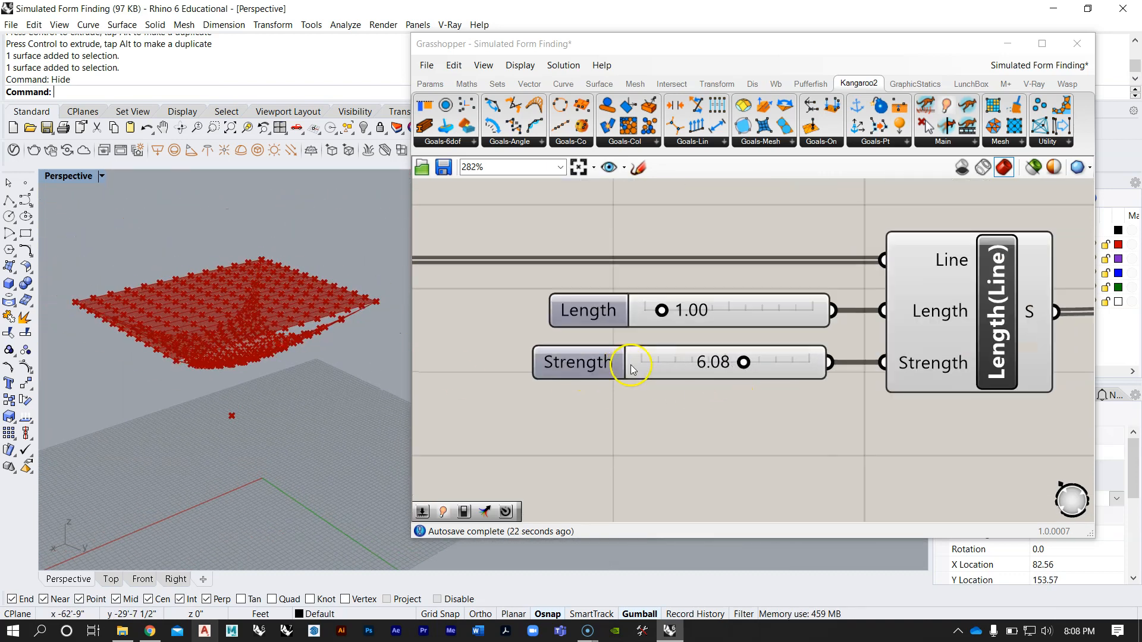
left_click_drag(775, 372, 672, 365)
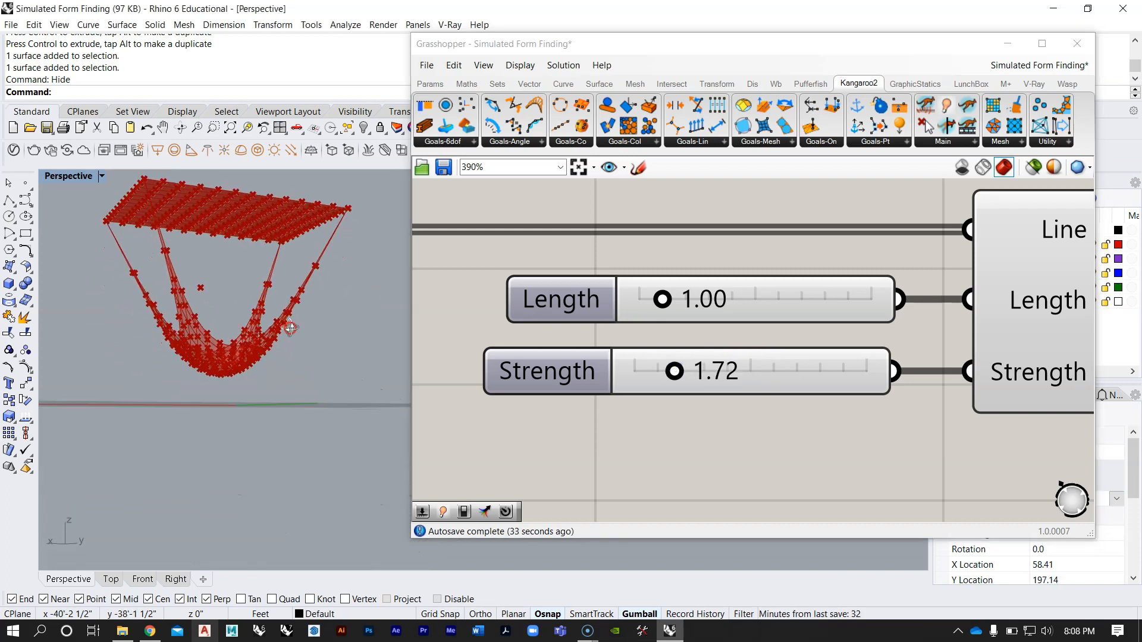
Step: Raise the Strength slider of Length(Line) again to make the hanging mesh shallower and return to the solver's toggle
scroll(656, 367, "down", 1)
scroll(657, 367, "down", 5)
scroll(565, 324, "up", 5)
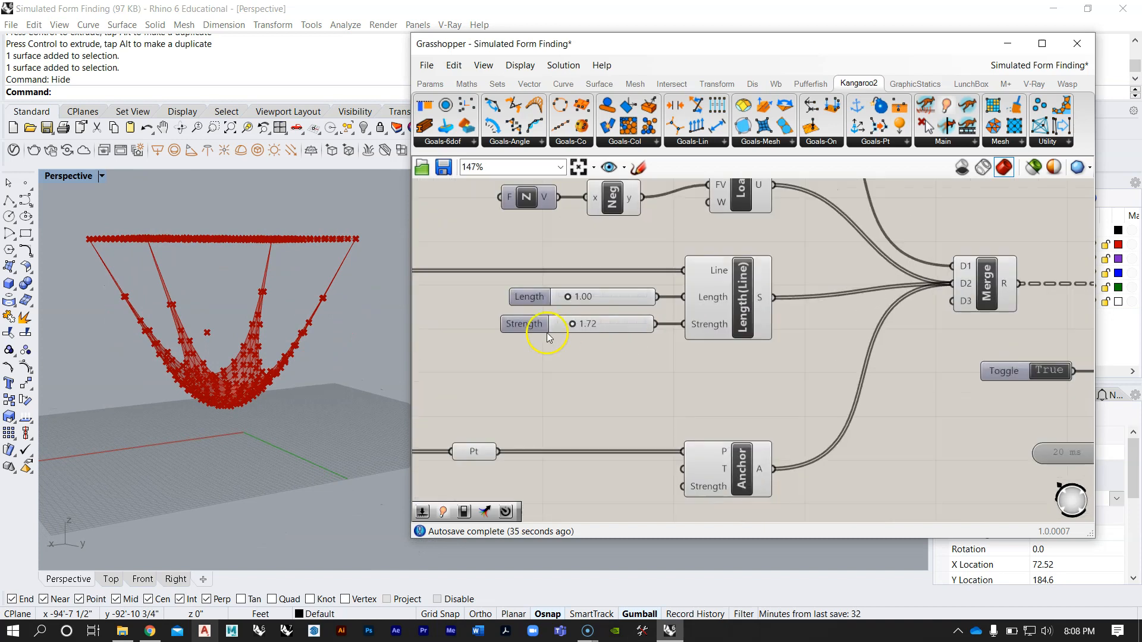
left_click_drag(593, 314, 660, 317)
scroll(668, 357, "down", 4)
scroll(808, 364, "up", 3)
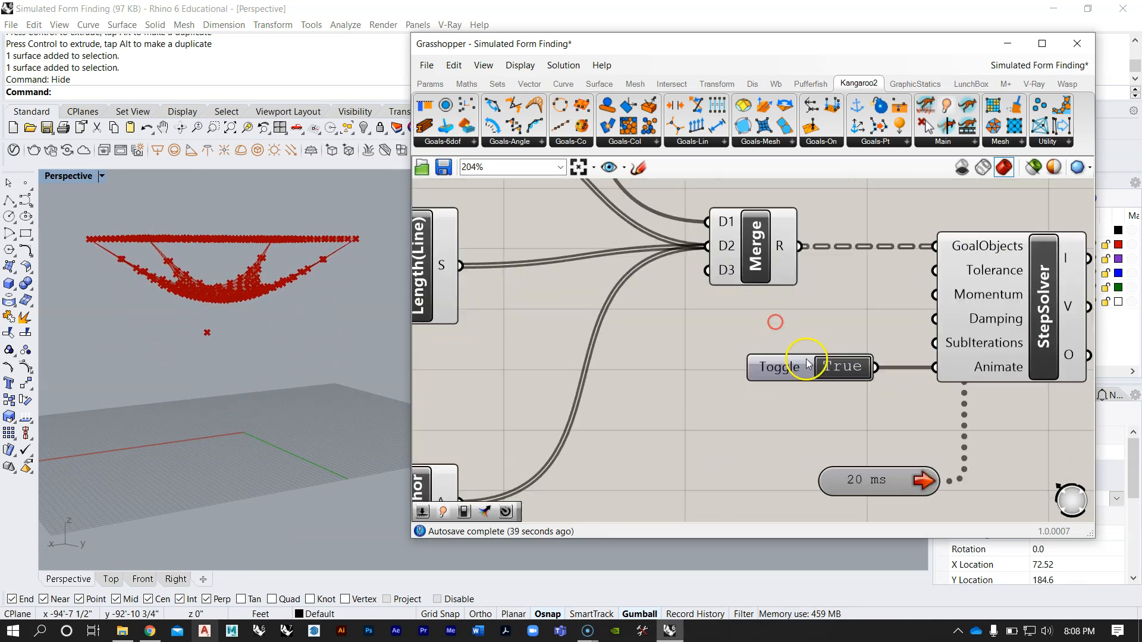
Step: Disable the preview of all components upstream of Merge and inspect the remaining hanging mesh
double_click(842, 368)
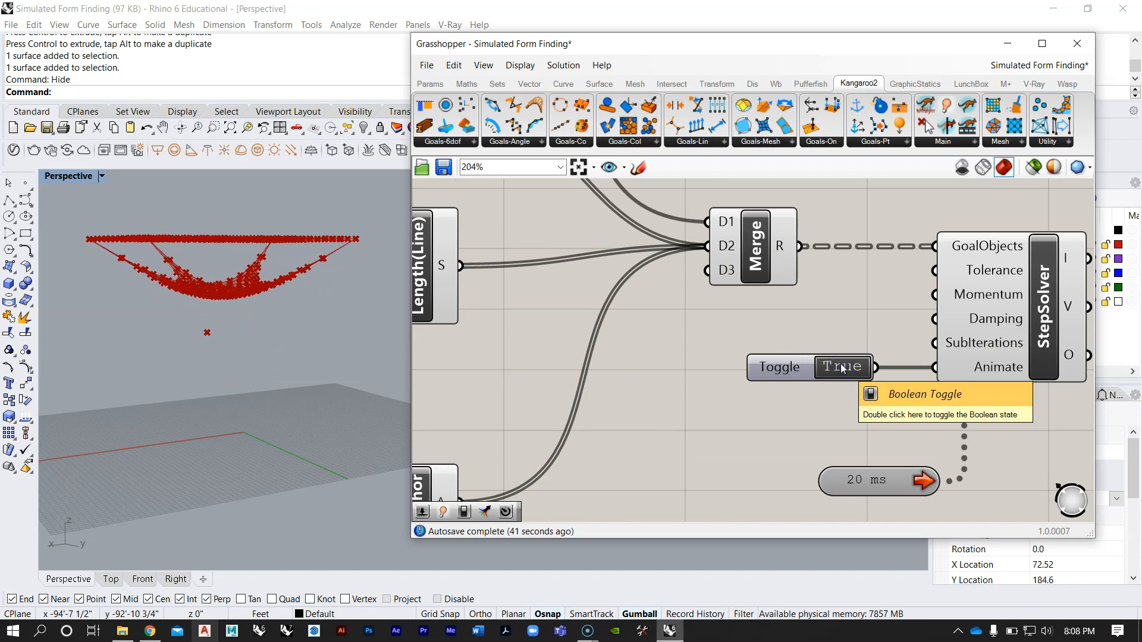
right_click_drag(288, 286, 273, 357)
scroll(744, 381, "down", 6)
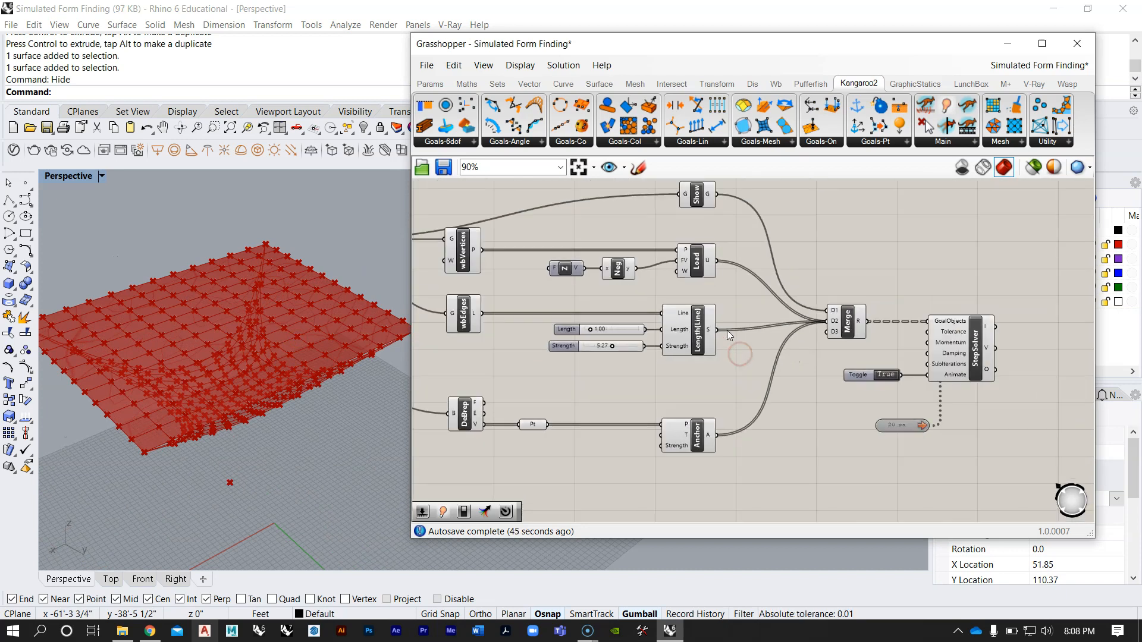
left_click_drag(783, 433, 501, 246)
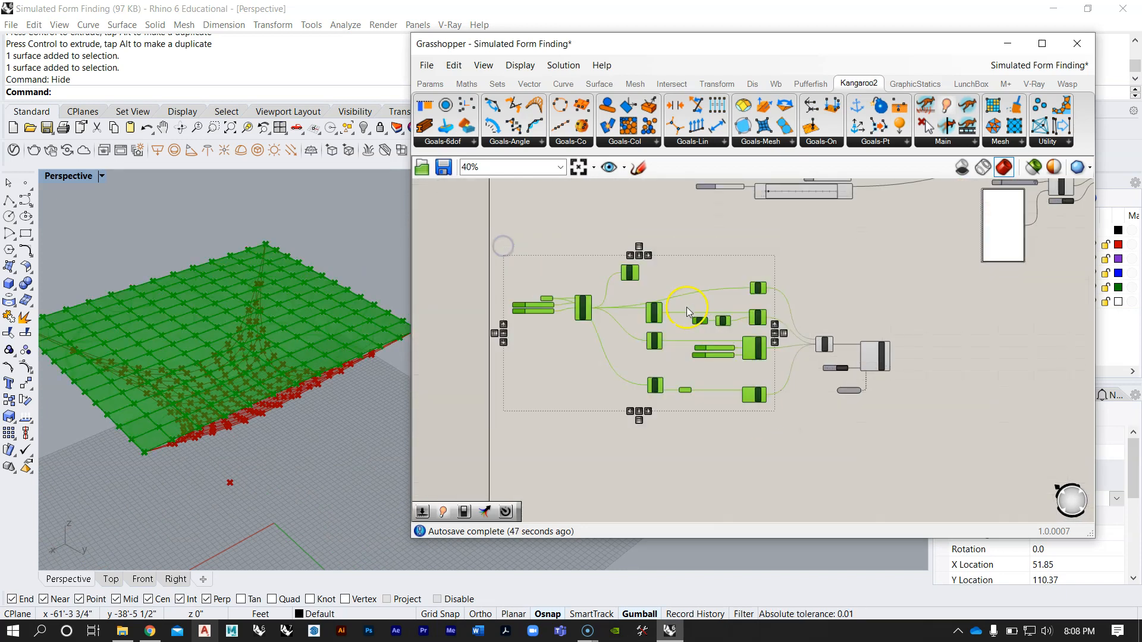
middle_click(686, 305)
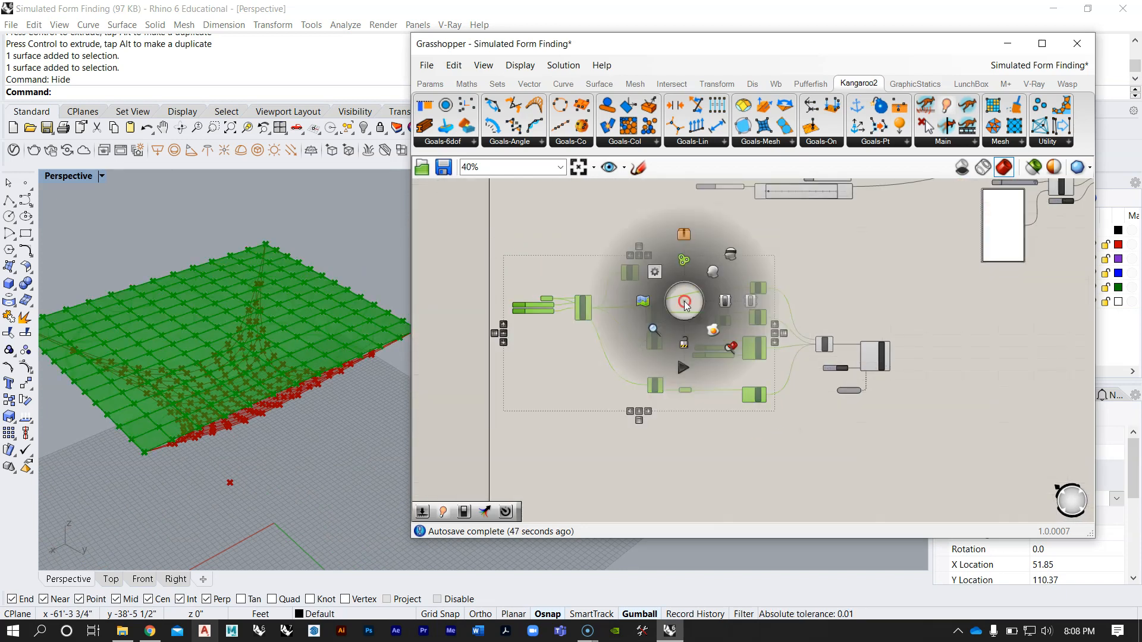
left_click(731, 255)
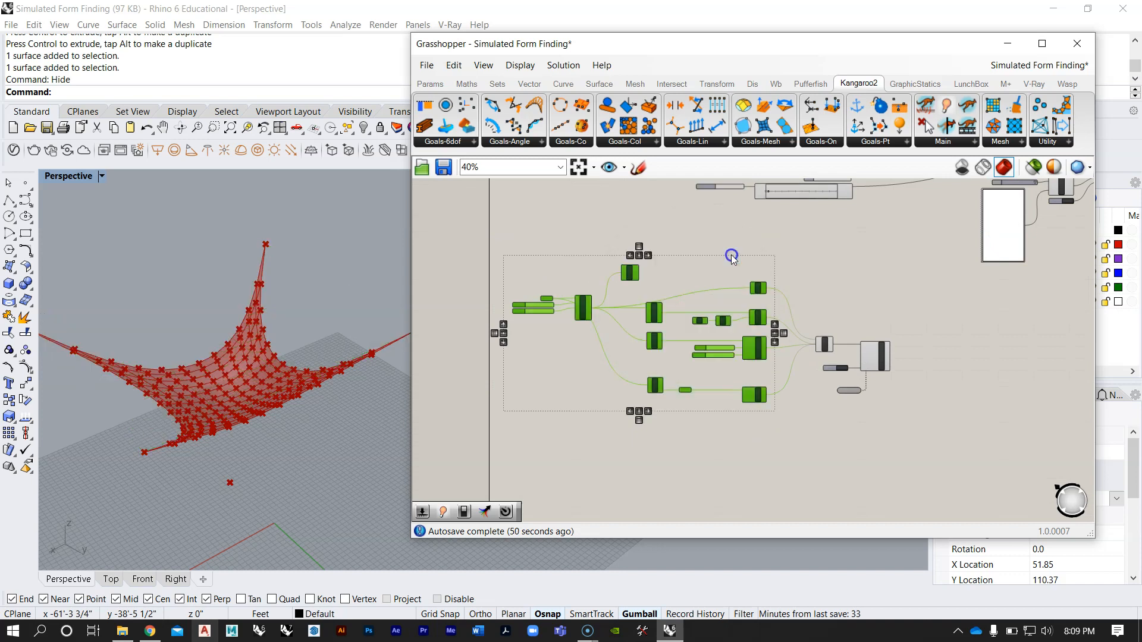
left_click(879, 447)
right_click_drag(288, 324, 298, 361)
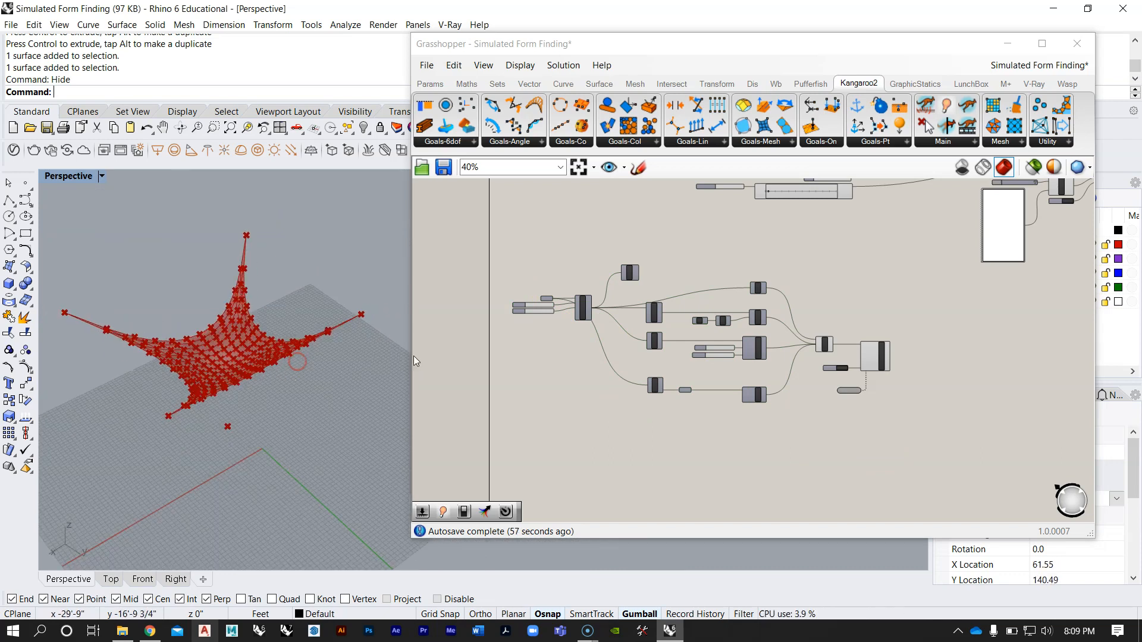
Step: Restart the simulation by switching the StepSolver's toggle off and back on
scroll(803, 360, "up", 5)
double_click(866, 363)
double_click(866, 363)
Step: Duplicate the Strength slider beside wbVertices and connect the copy to the F input of the Unit Z vector
right_click_drag(526, 264, 754, 321)
scroll(608, 281, "up", 2)
right_click_drag(654, 271, 702, 295)
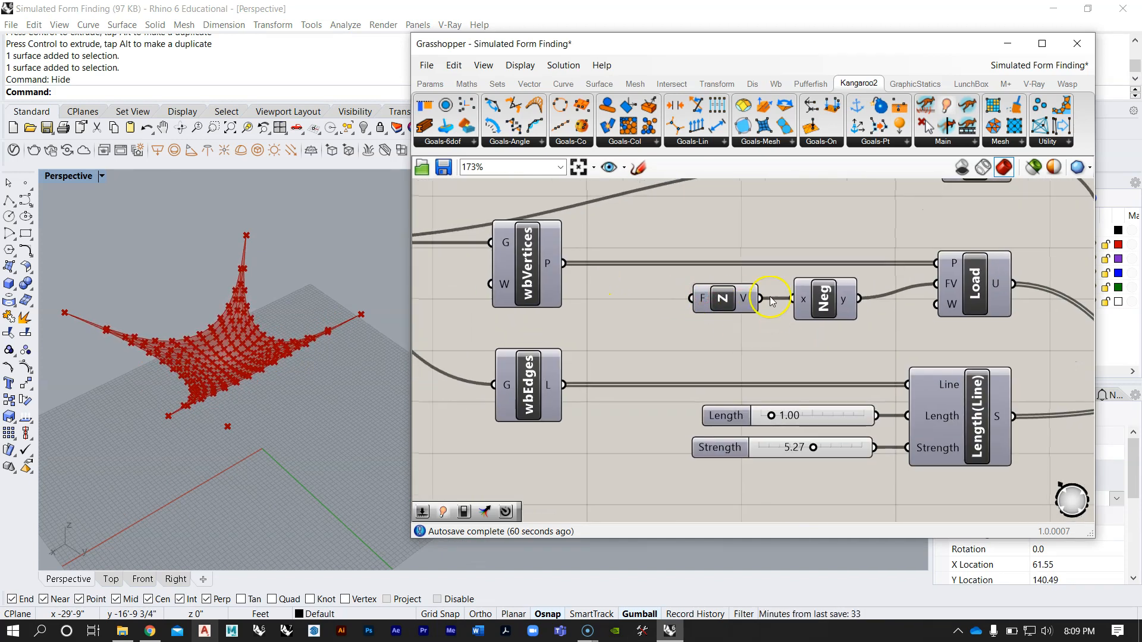
left_click(832, 445)
key("ctrl+c")
key("ctrl+v")
left_click_drag(831, 451, 628, 329)
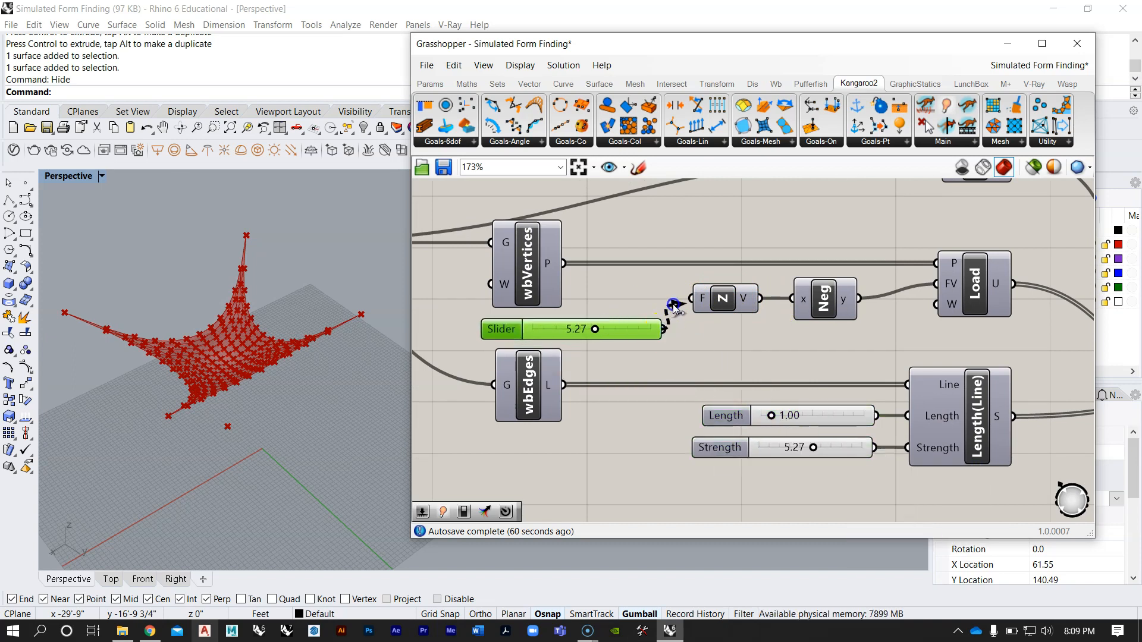
left_click_drag(697, 303, 694, 300)
left_click(289, 289)
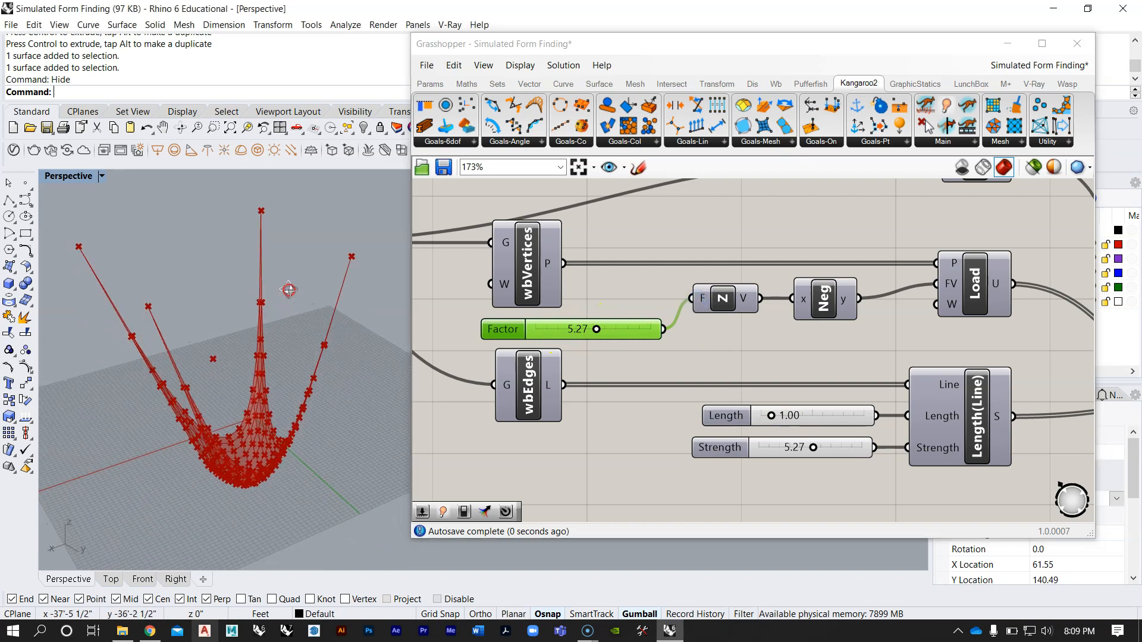
Step: Lower the Unit Z vector's Factor slider to 2.61 to reduce the load on the mesh
scroll(557, 314, "up", 3)
left_click_drag(619, 343, 571, 342)
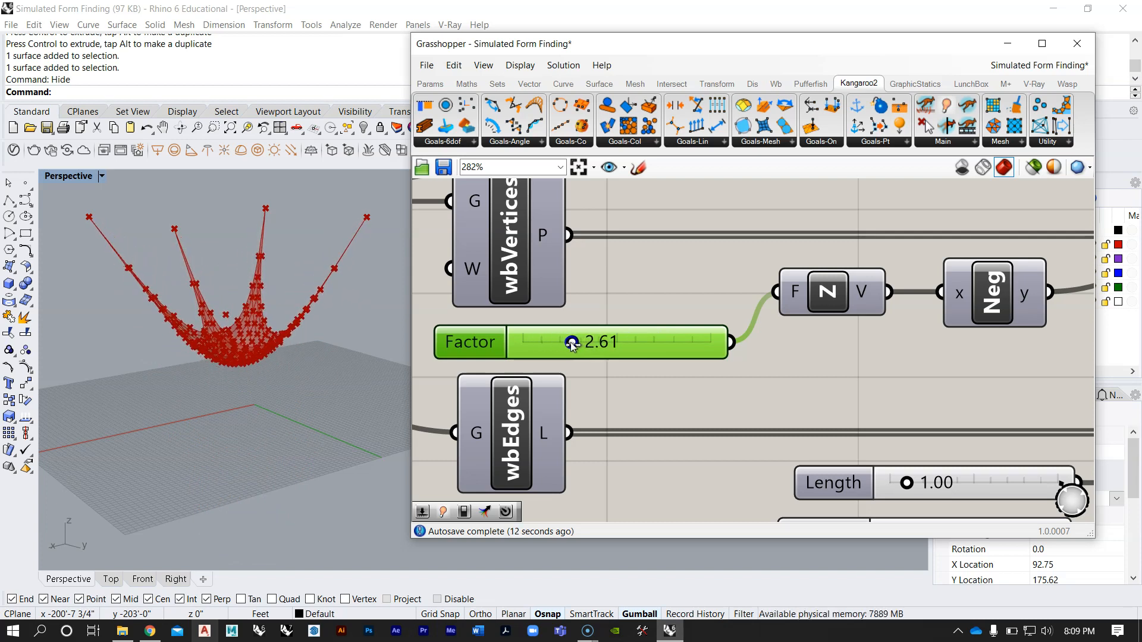
right_click_drag(282, 268, 341, 274)
Step: Set the Strength slider of Length(Line) to 5.37 and inspect the simulated mesh
right_click_drag(894, 436, 755, 329)
scroll(754, 329, "down", 3)
scroll(815, 405, "up", 5)
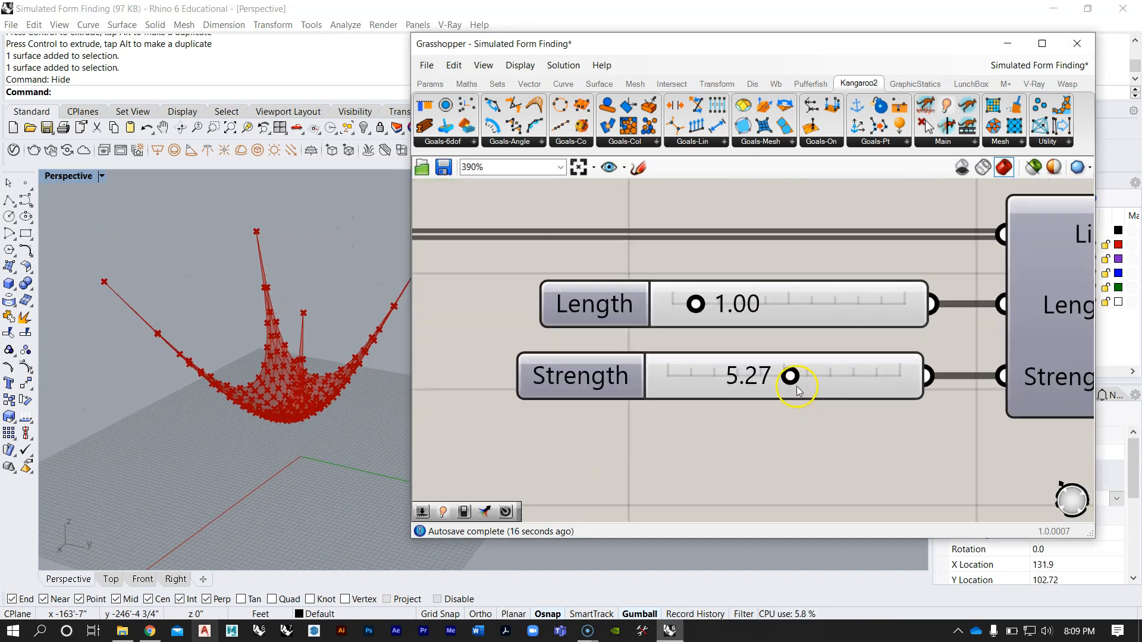
mouse_move(793, 376)
left_mouse_down()
mouse_move(865, 375)
mouse_move(791, 376)
left_mouse_up()
right_click_drag(331, 298, 288, 331)
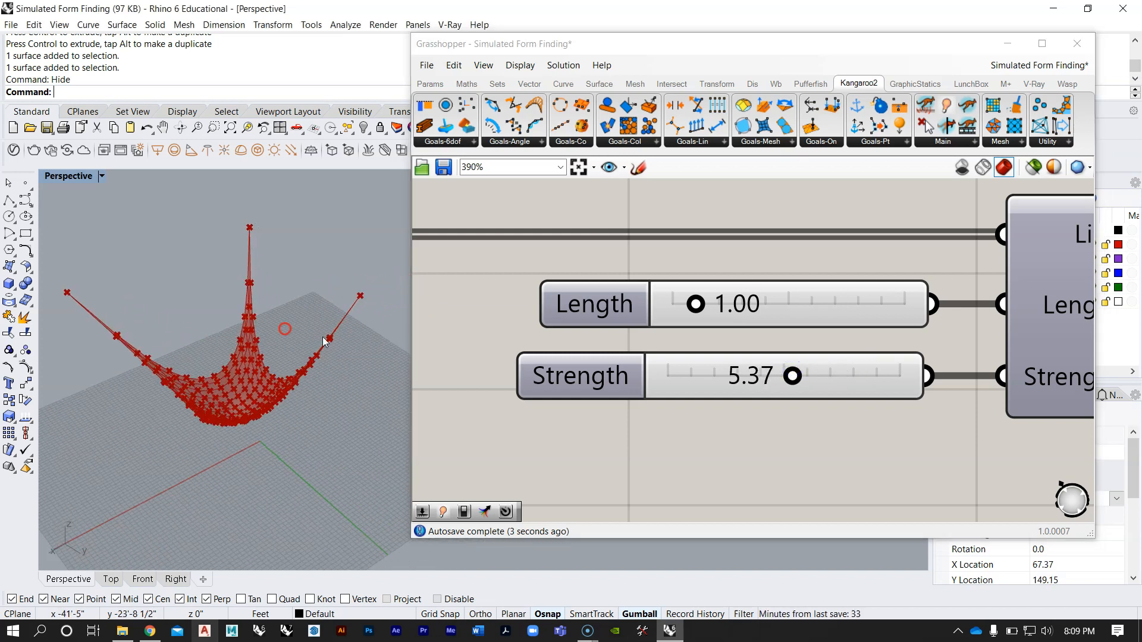
Step: Review the load, length and anchor goals in the definition and examine the hanging mesh and its anchored corners
right_click_drag(649, 248, 666, 279)
scroll(667, 279, "down", 10)
scroll(669, 247, "up", 5)
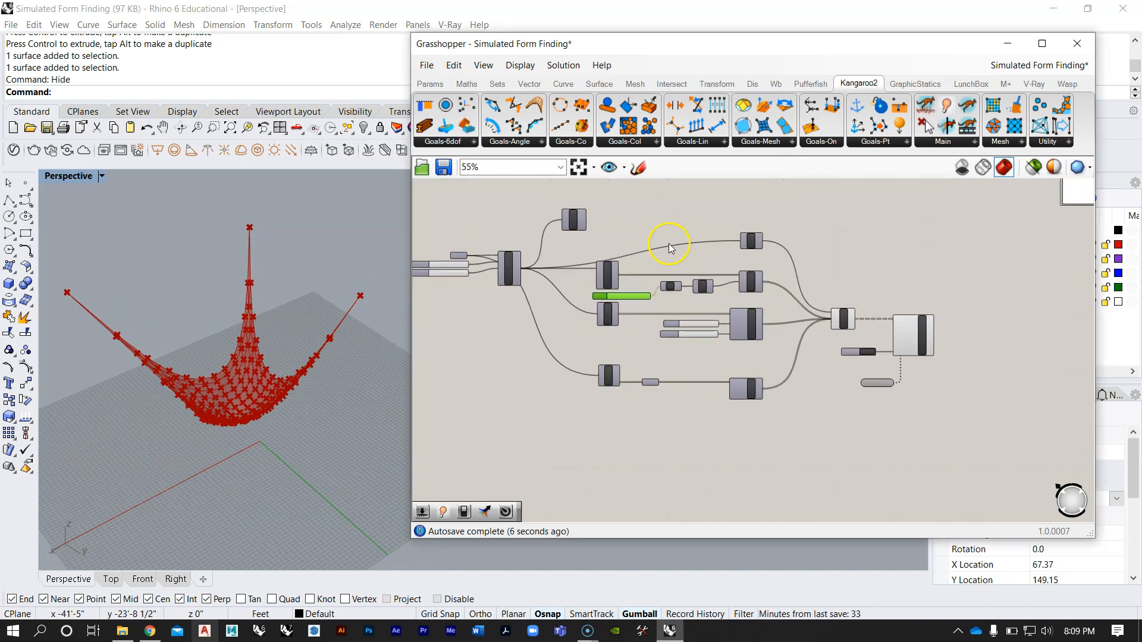
scroll(669, 275, "up", 4)
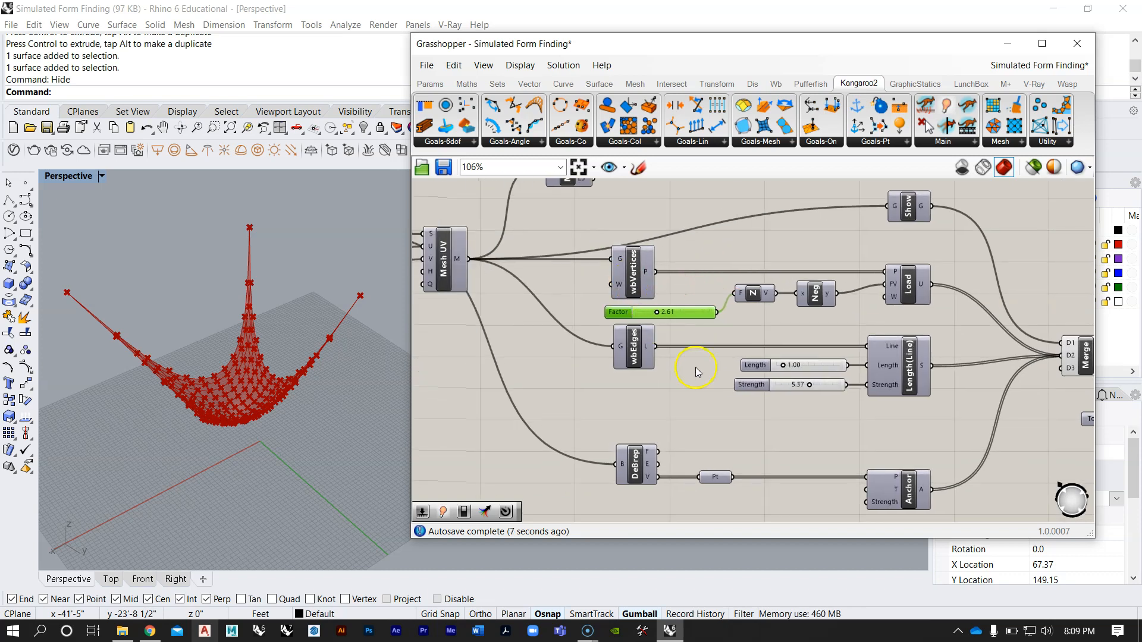
scroll(699, 341, "down", 6)
right_click_drag(722, 290, 753, 327)
scroll(755, 329, "up", 3)
right_click_drag(828, 314, 712, 293)
scroll(711, 293, "down", 3)
scroll(641, 280, "up", 2)
right_click_drag(642, 280, 671, 304)
right_click_drag(248, 314, 226, 273)
scroll(204, 372, "up", 3)
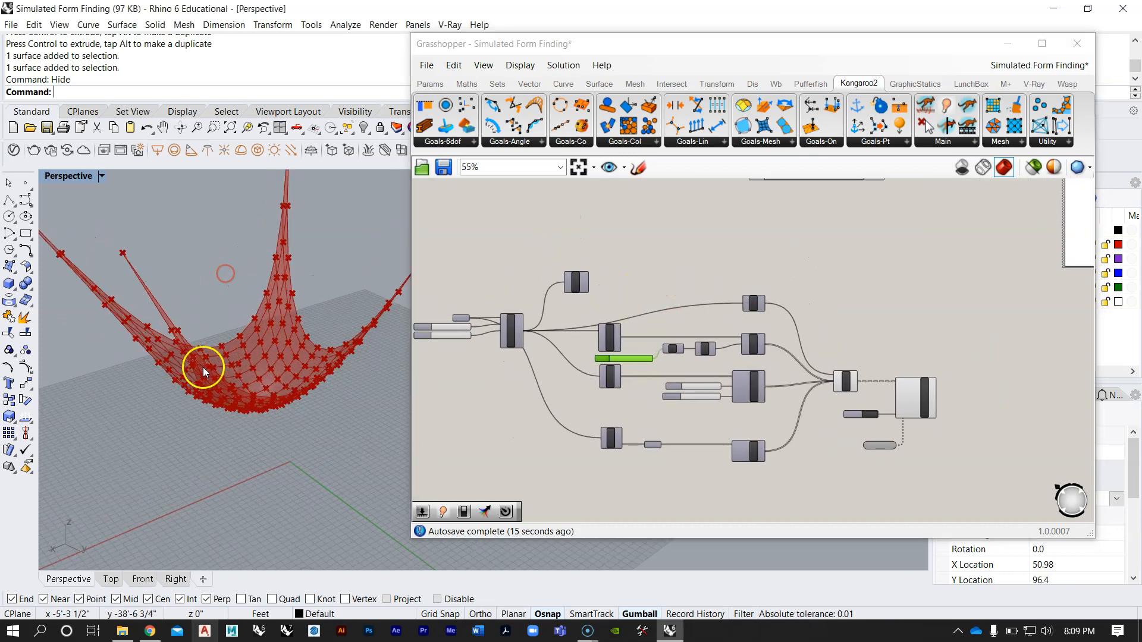
scroll(273, 367, "down", 5)
right_click_drag(273, 358, 286, 339)
scroll(291, 327, "up", 4)
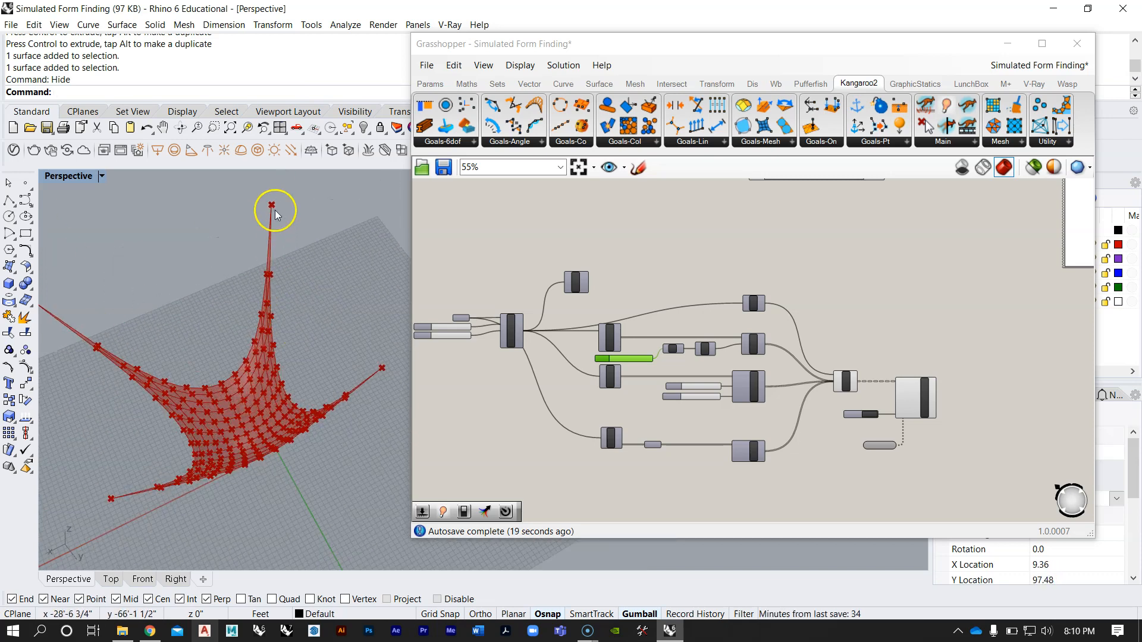
scroll(134, 493, "down", 2)
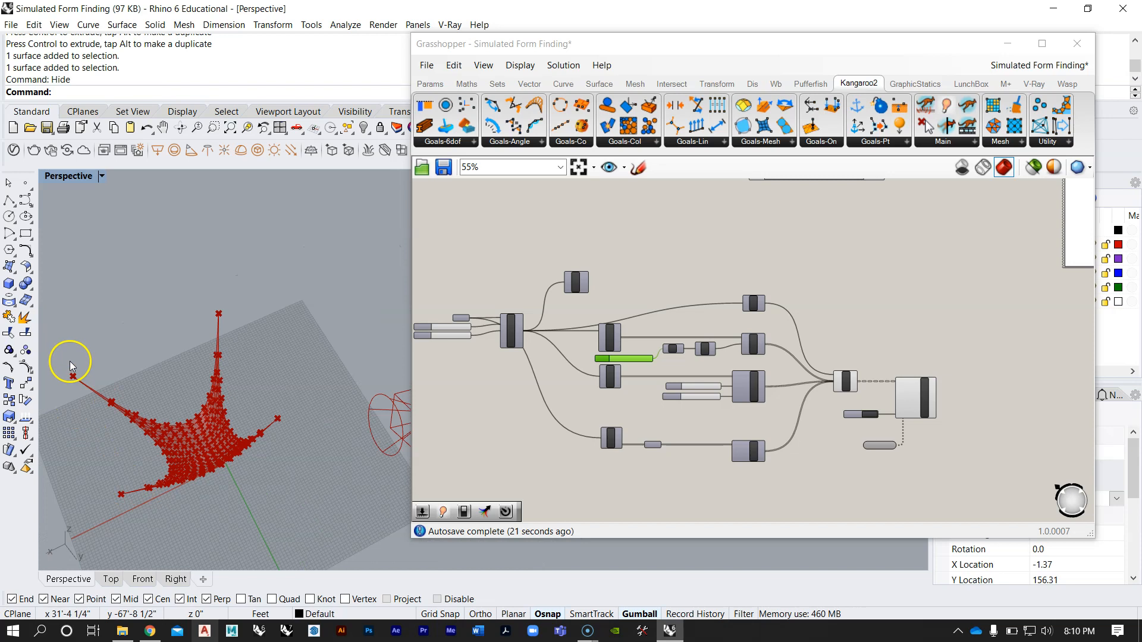
Step: Examine the definition from Mesh UV through the goal components again alongside the hanging mesh
right_click_drag(646, 355, 731, 309)
scroll(702, 369, "up", 3)
scroll(761, 384, "up", 2)
right_click_drag(763, 369, 765, 289)
scroll(734, 305, "down", 1)
right_click_drag(226, 399, 252, 361)
right_click_drag(679, 313, 755, 360)
scroll(755, 360, "down", 5)
scroll(660, 256, "up", 4)
scroll(684, 296, "up", 3)
right_click_drag(690, 297, 638, 272)
scroll(638, 272, "down", 4)
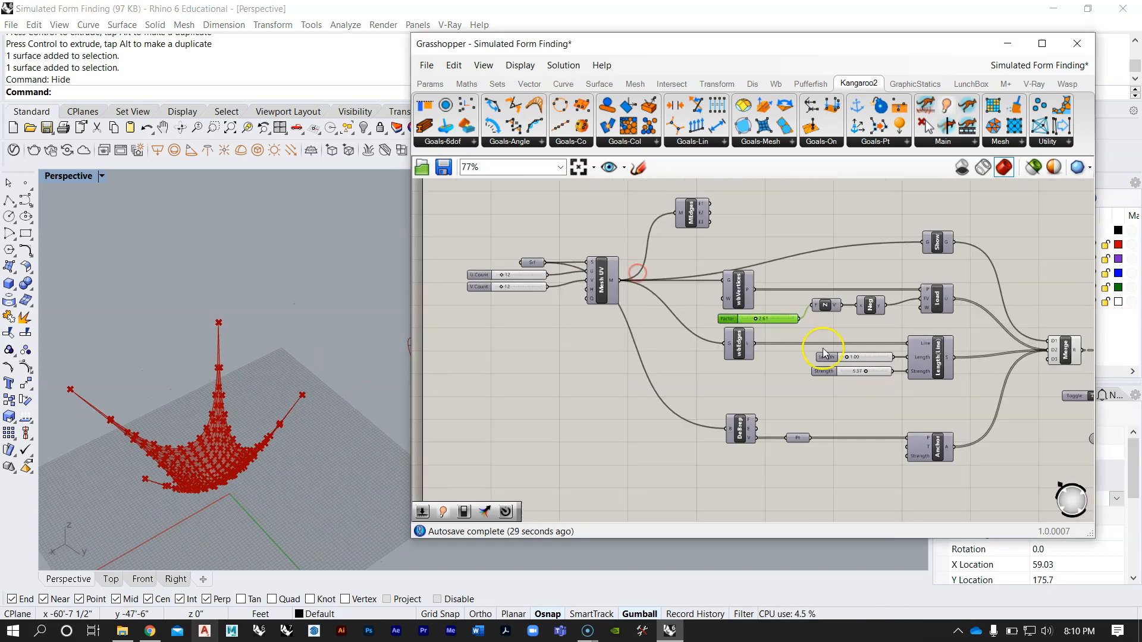
Step: Set the StepSolver's toggle to False and examine the grid points of the flat mesh up close
right_click_drag(823, 354, 705, 321)
scroll(781, 404, "up", 3)
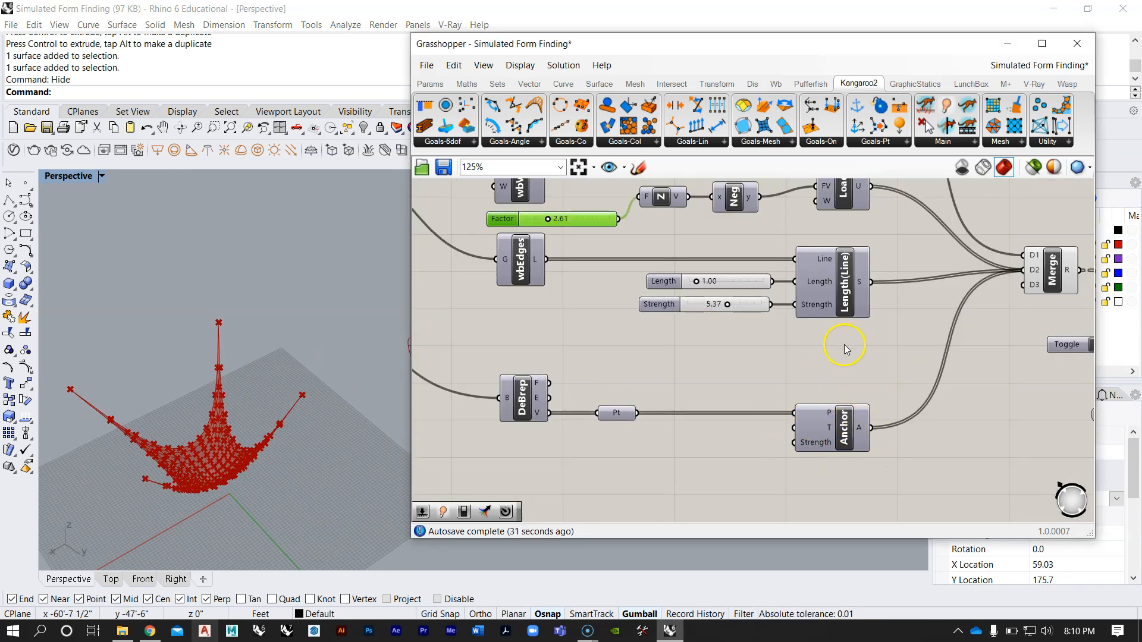
right_click_drag(846, 349, 654, 337)
double_click(910, 341)
right_click_drag(217, 298, 191, 334)
scroll(152, 362, "up", 7)
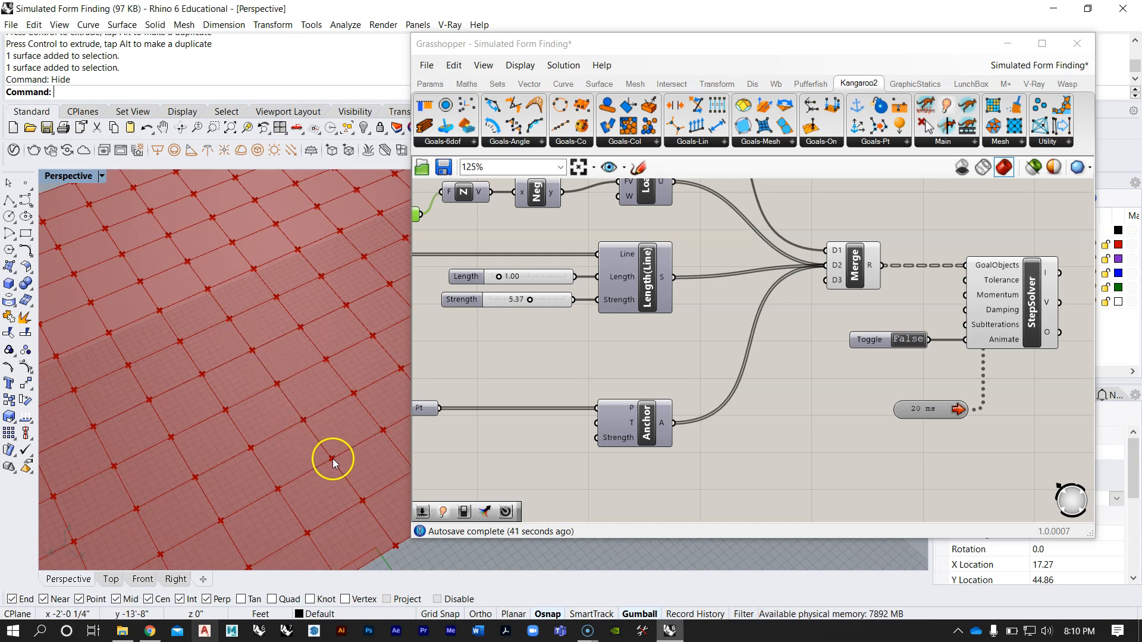
scroll(363, 499, "down", 5)
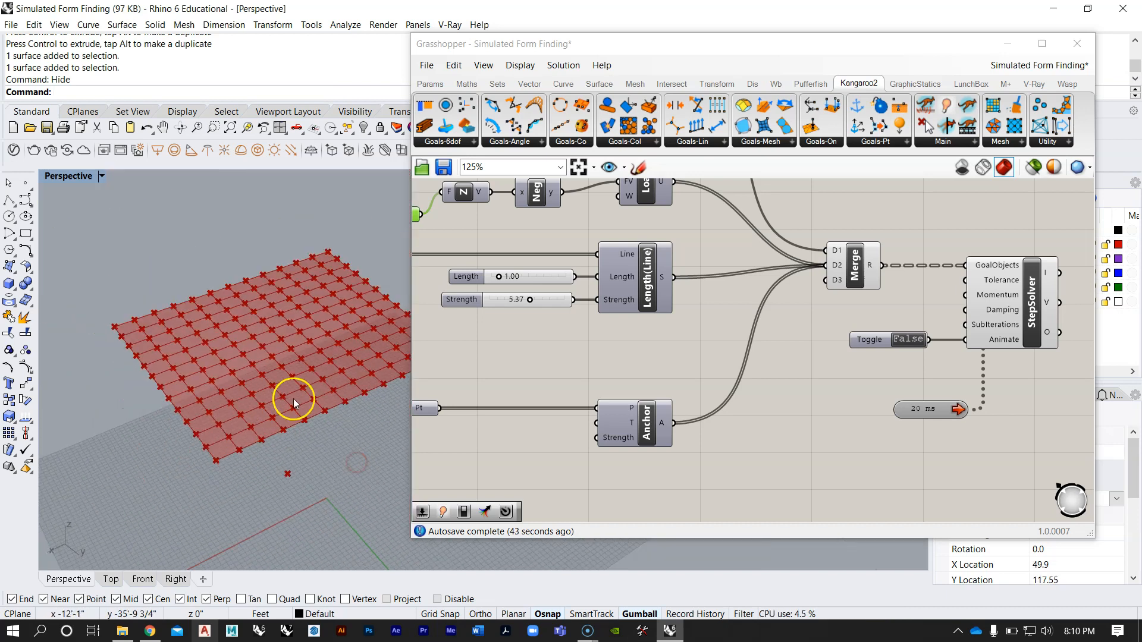
right_click_drag(327, 367, 280, 370, "shift")
scroll(280, 370, "up", 6)
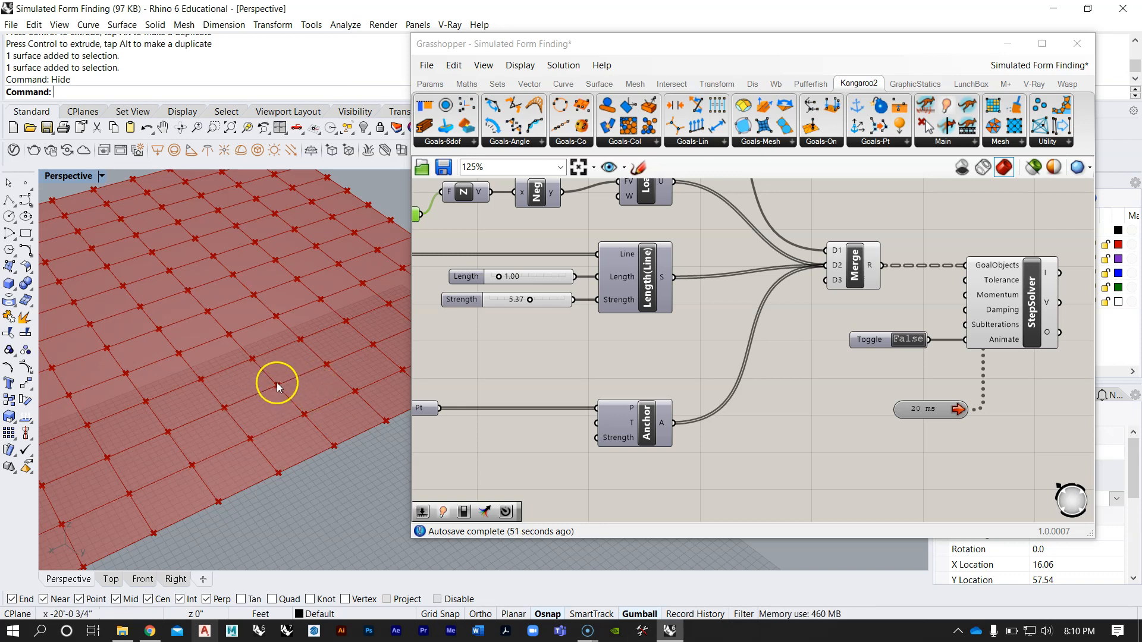
scroll(270, 358, "down", 5)
scroll(269, 361, "down", 5)
Step: Try the preview of the wbEdges component and switch it off again
right_click_drag(609, 373, 867, 362)
scroll(680, 443, "up", 1)
right_click_drag(622, 339, 676, 416)
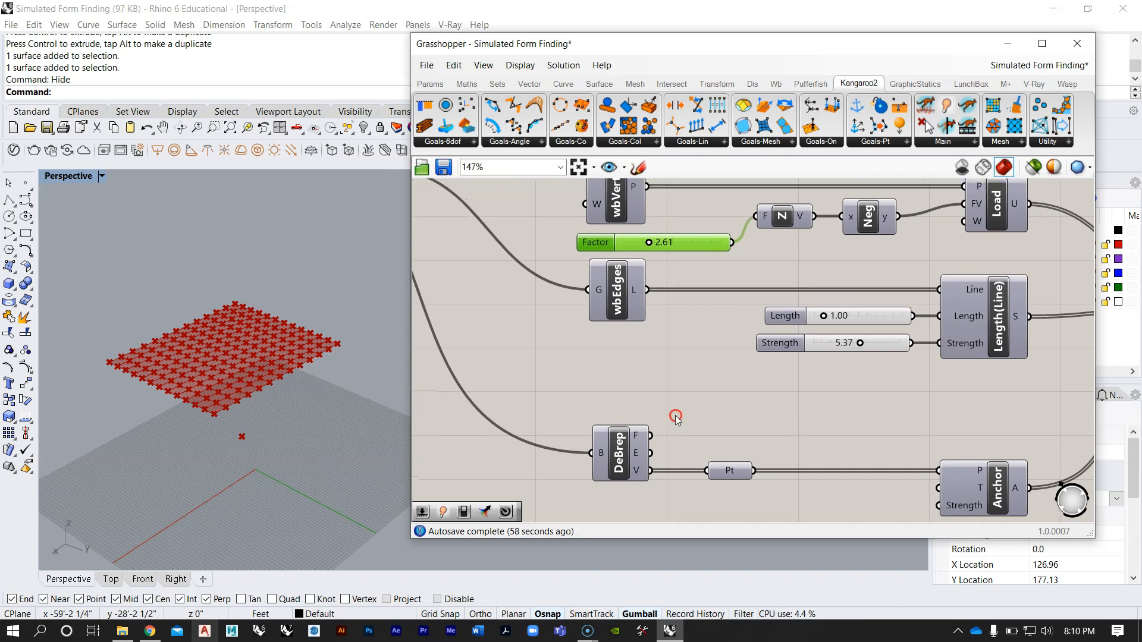
right_click(616, 299)
left_click(642, 316)
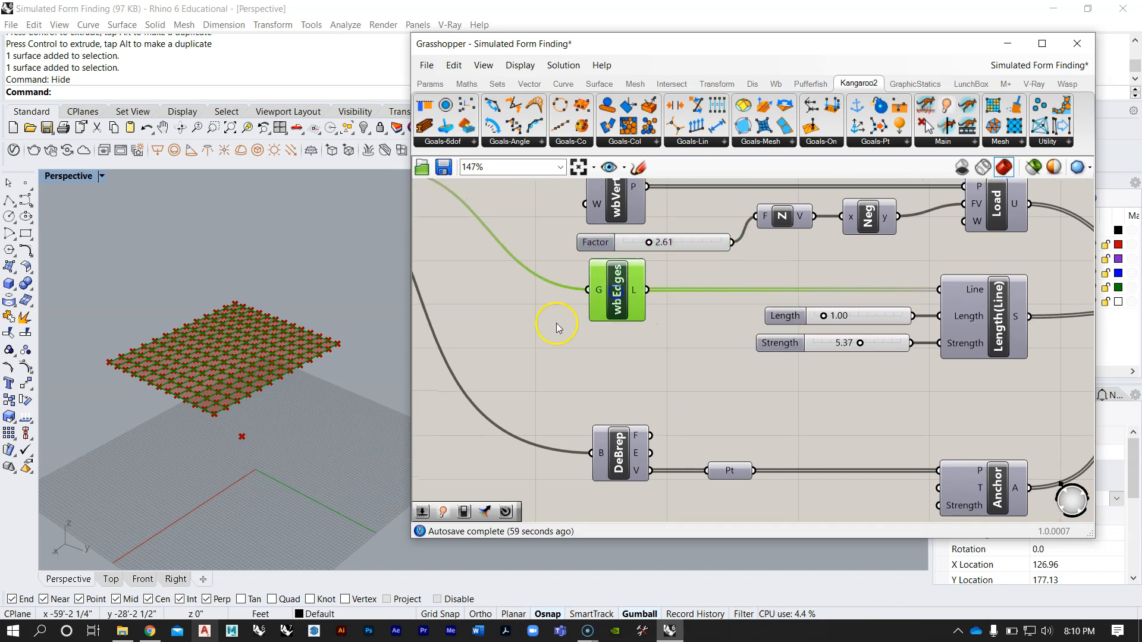
right_click(613, 286)
left_click(639, 313)
Step: Enable the preview of wbVertices and bake its points into Rhino with the default attributes
right_click_drag(650, 287, 648, 375)
right_click(612, 272)
right_click_drag(273, 299, 289, 345)
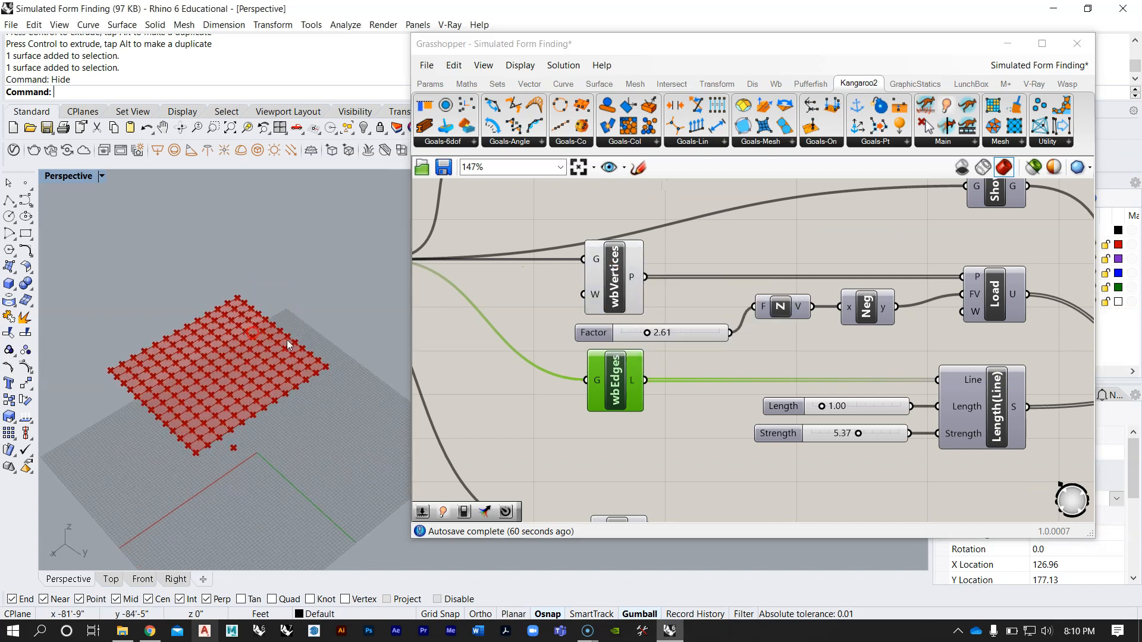
left_click(625, 269)
scroll(242, 370, "up", 3)
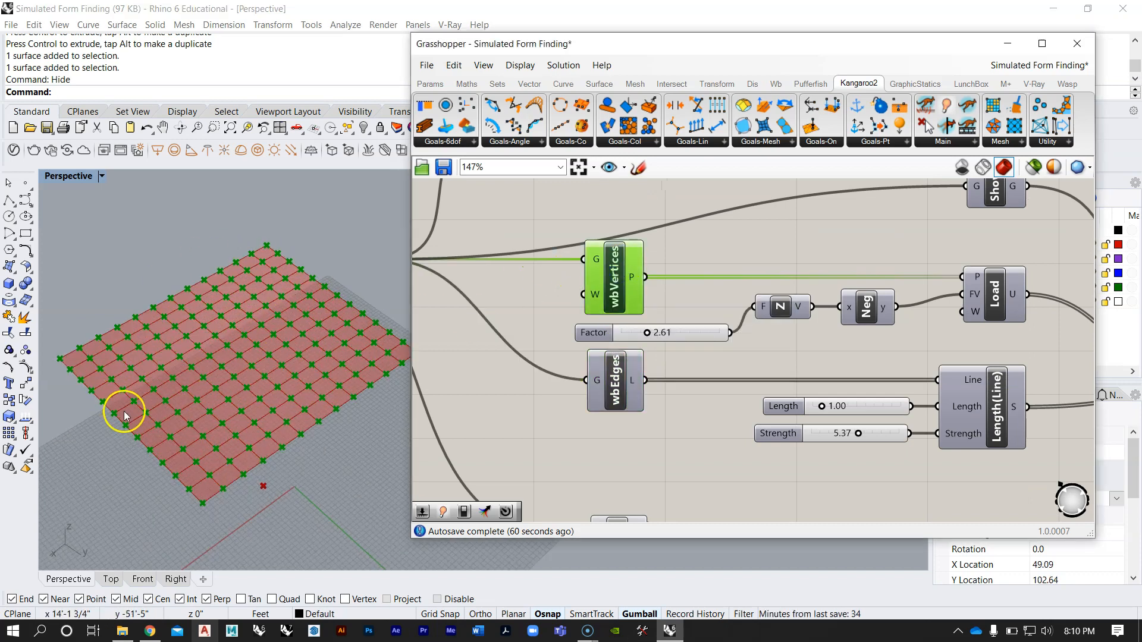
right_click(632, 277)
left_click(657, 298)
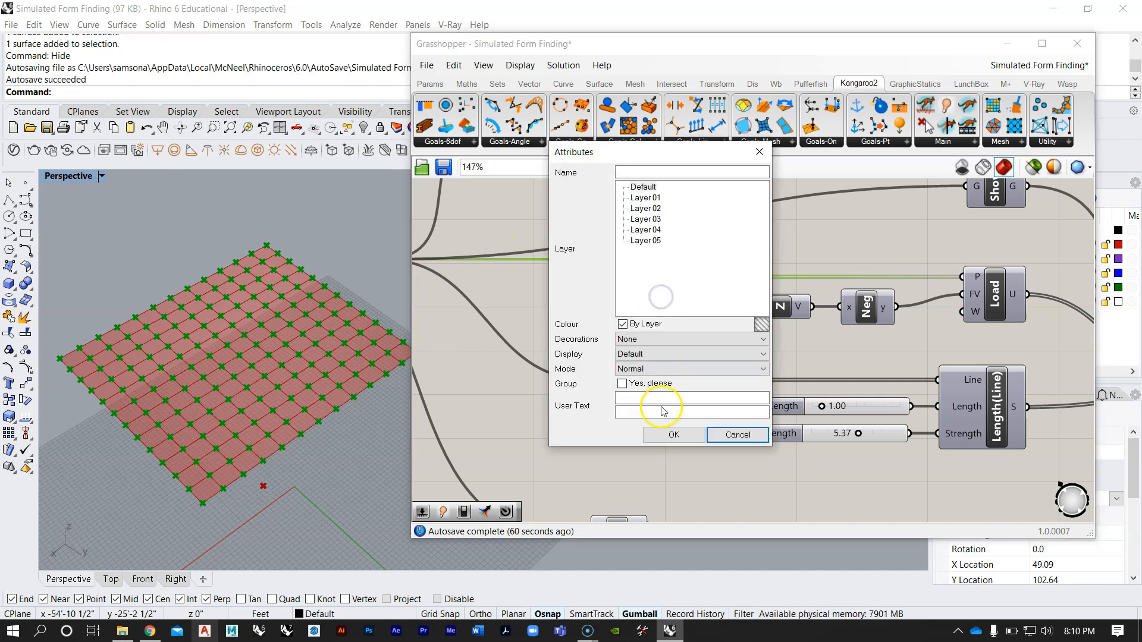
left_click(673, 436)
Step: Pick individual baked points across the mesh grid to inspect them as candidate anchor positions
left_click(457, 242)
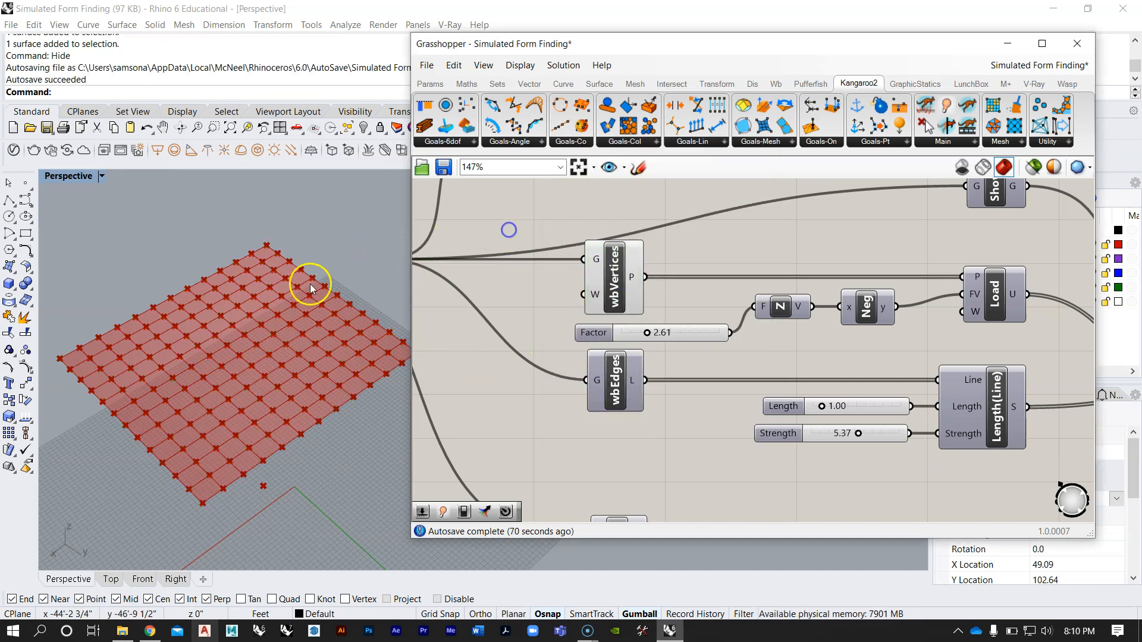
left_click(295, 287)
left_click(313, 282)
left_click(363, 305)
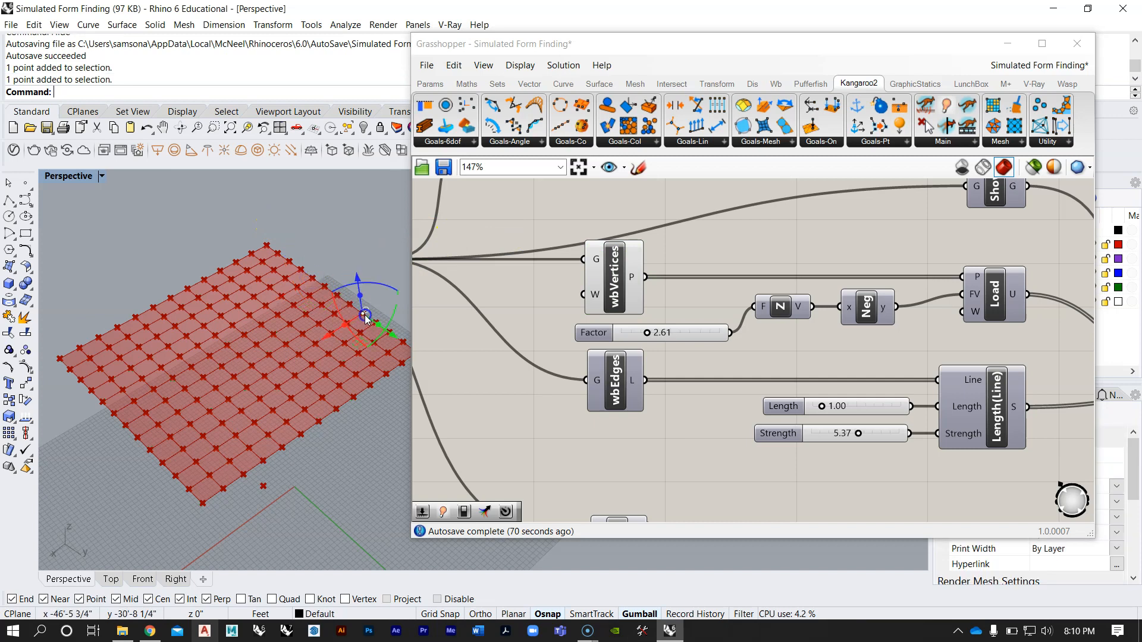
left_click(280, 365)
left_click(220, 315)
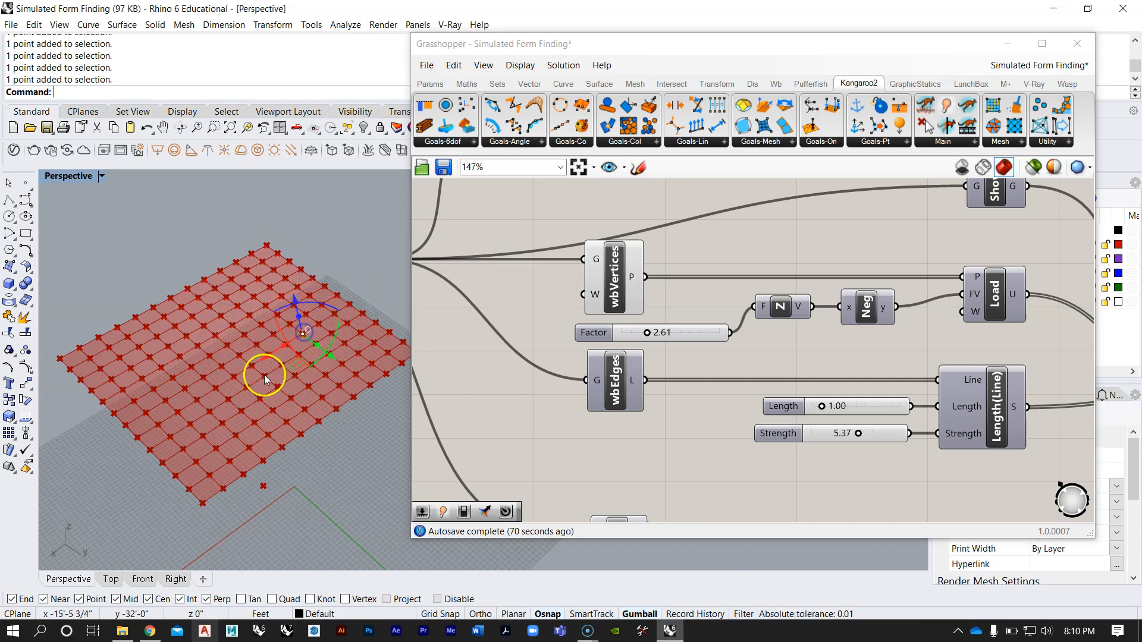
scroll(263, 376, "up", 10)
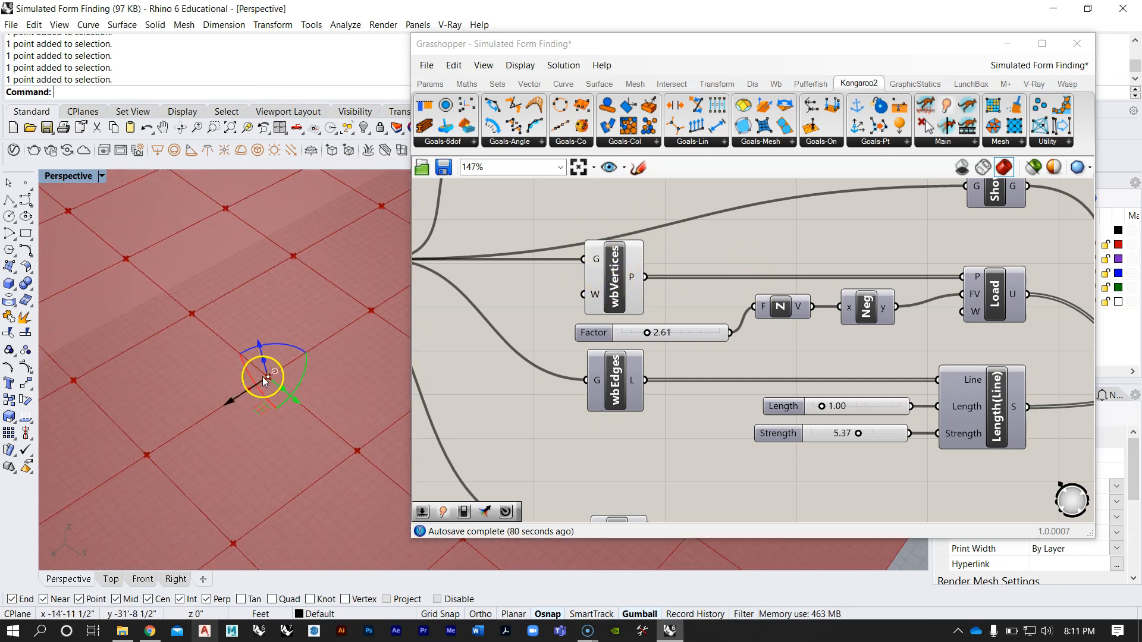
left_click(145, 453)
left_click(190, 315)
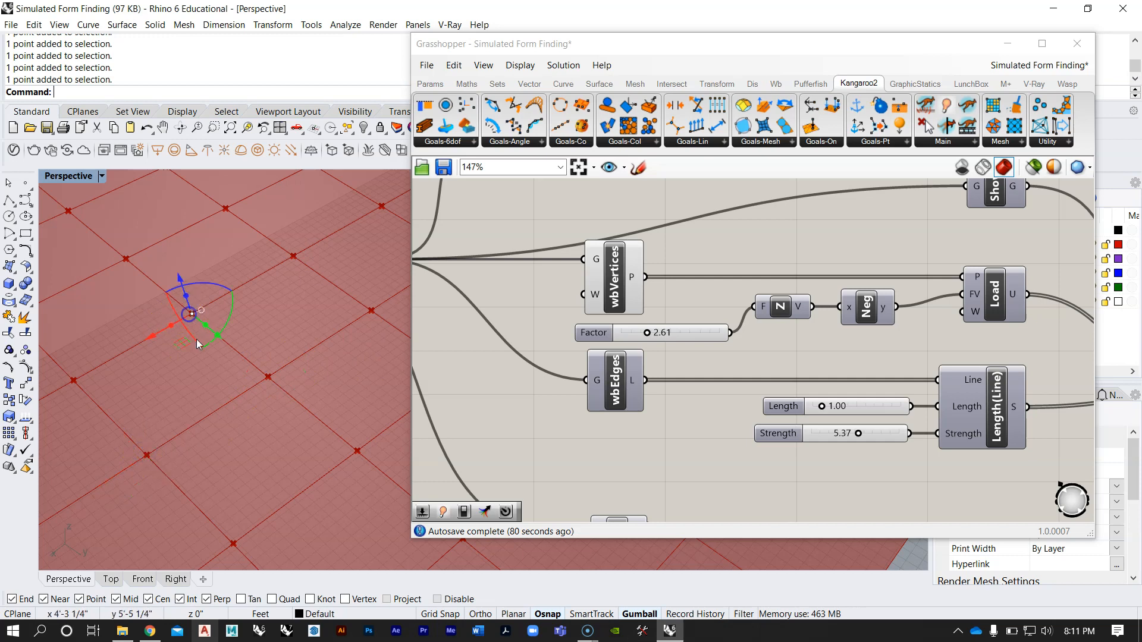
scroll(245, 330, "down", 6)
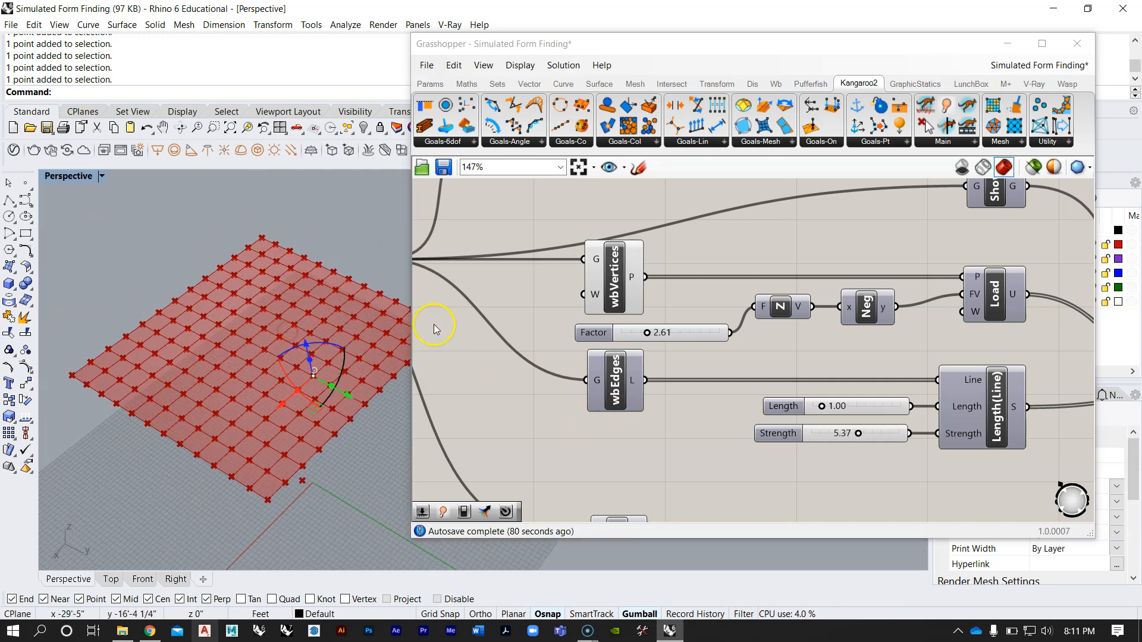
right_click_drag(348, 275, 311, 275, "shift")
left_click(606, 454)
left_click(331, 268)
Step: Add a Point parameter to the canvas below the existing Pt parameter and the Anchor goal
right_click_drag(503, 418, 564, 367)
scroll(757, 410, "down", 3)
scroll(696, 416, "up", 2)
double_click(698, 419)
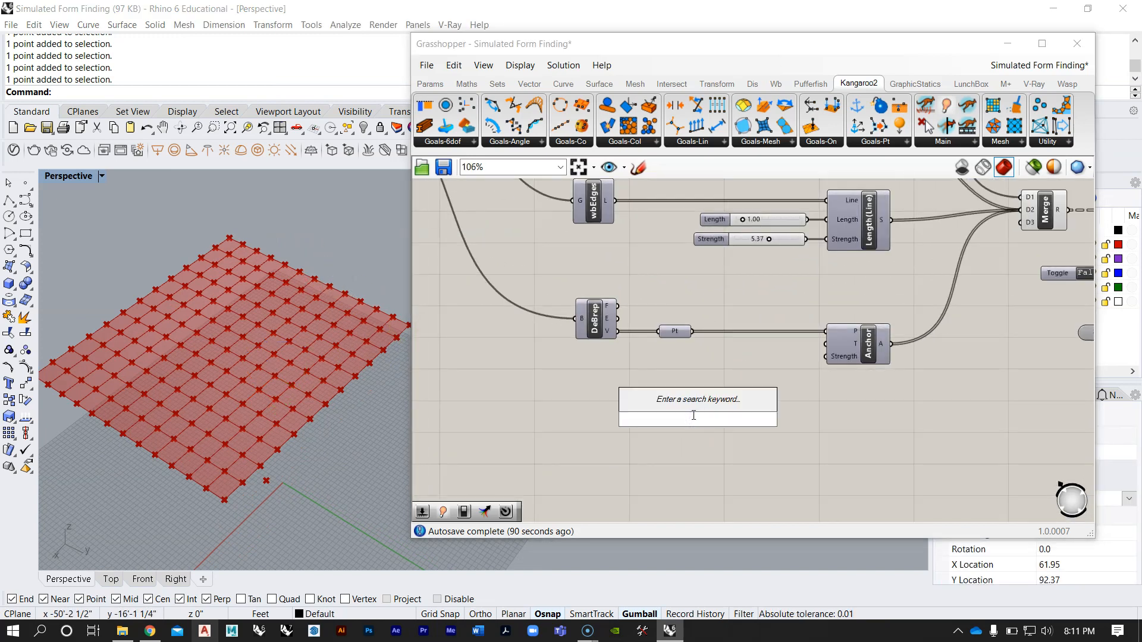
type("point")
key("Return")
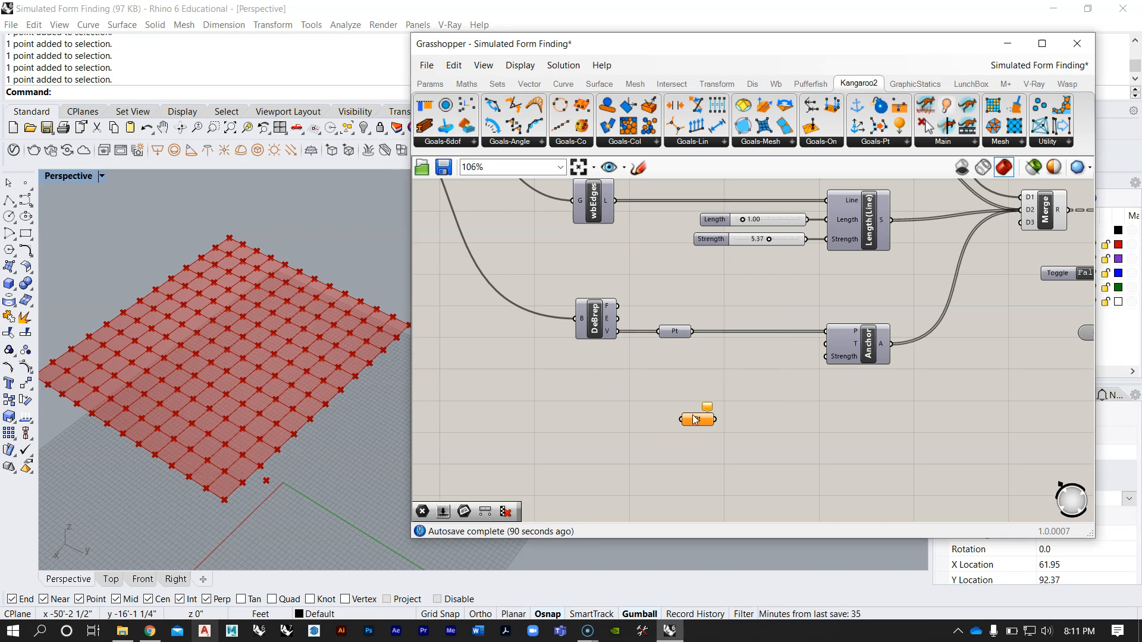
Step: Reference four neighbouring baked points from the middle of the grid in the new Point parameter and add it to the Anchor goal's point input
right_click(662, 404)
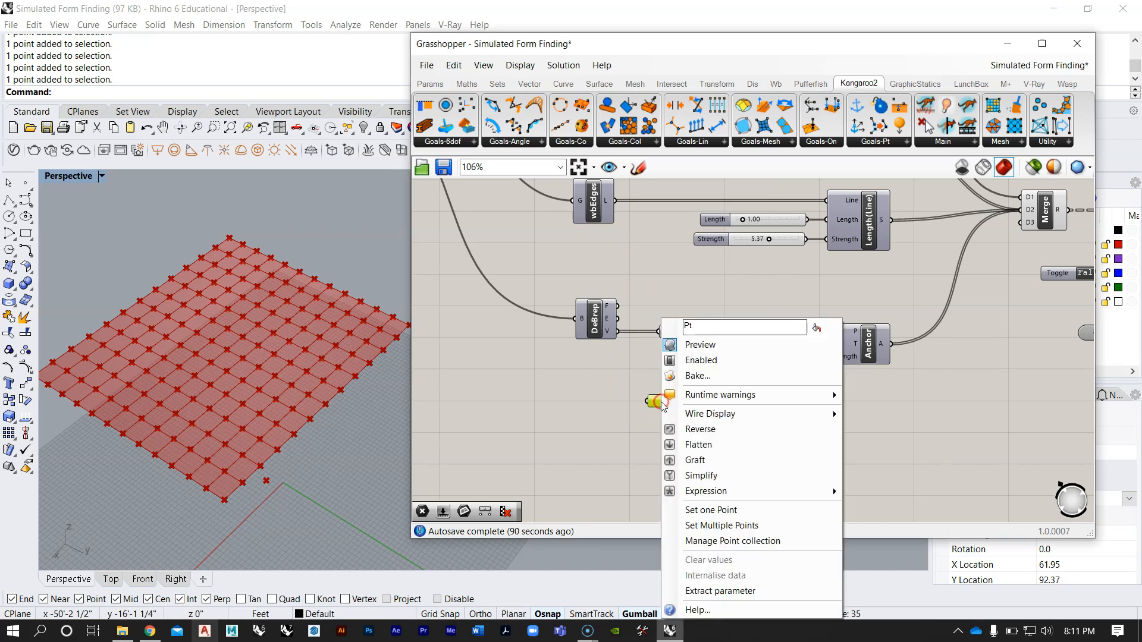
left_click(720, 527)
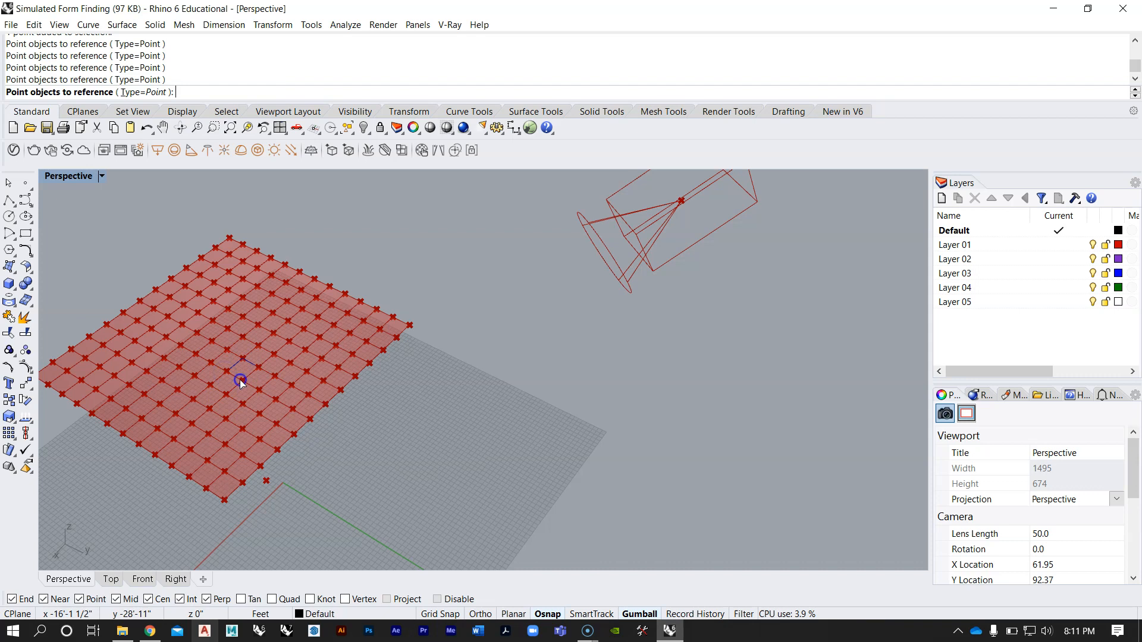
key("Return")
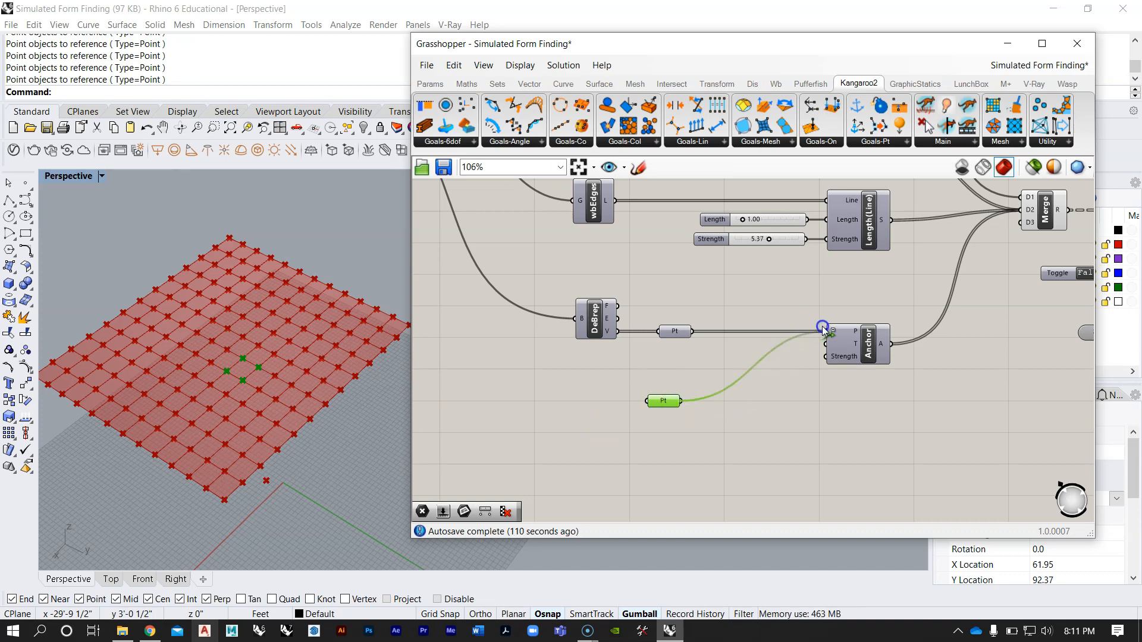
left_click_drag(824, 332, 825, 332, "shift")
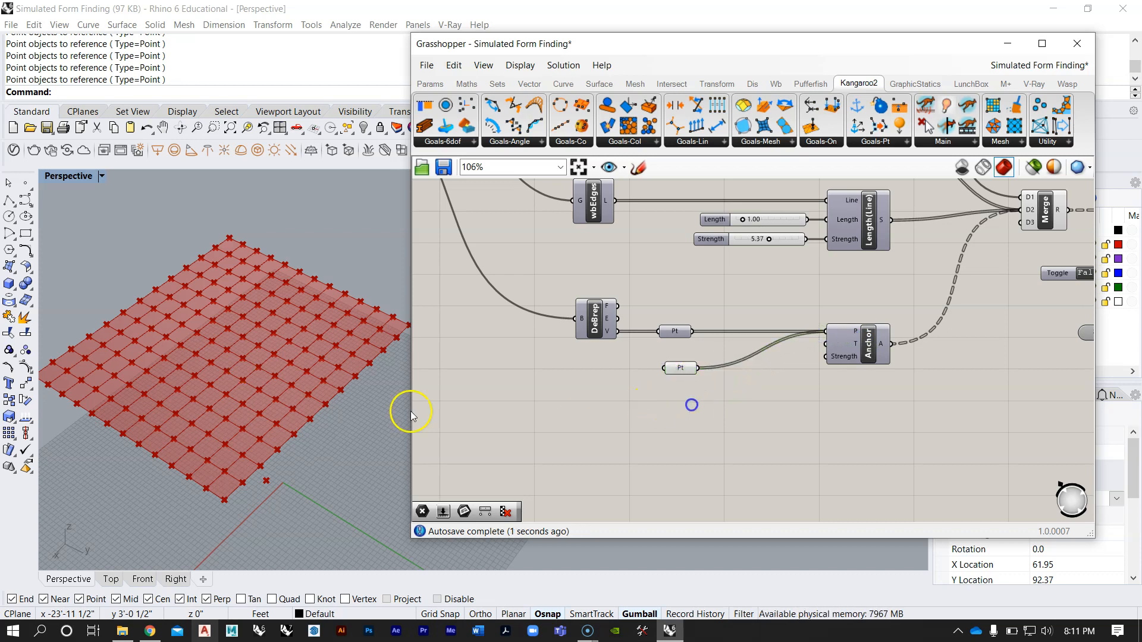
Step: Set the Boolean Toggle to True to run the simulation with the added central anchors
scroll(217, 385, "down", 5)
scroll(688, 390, "down", 3)
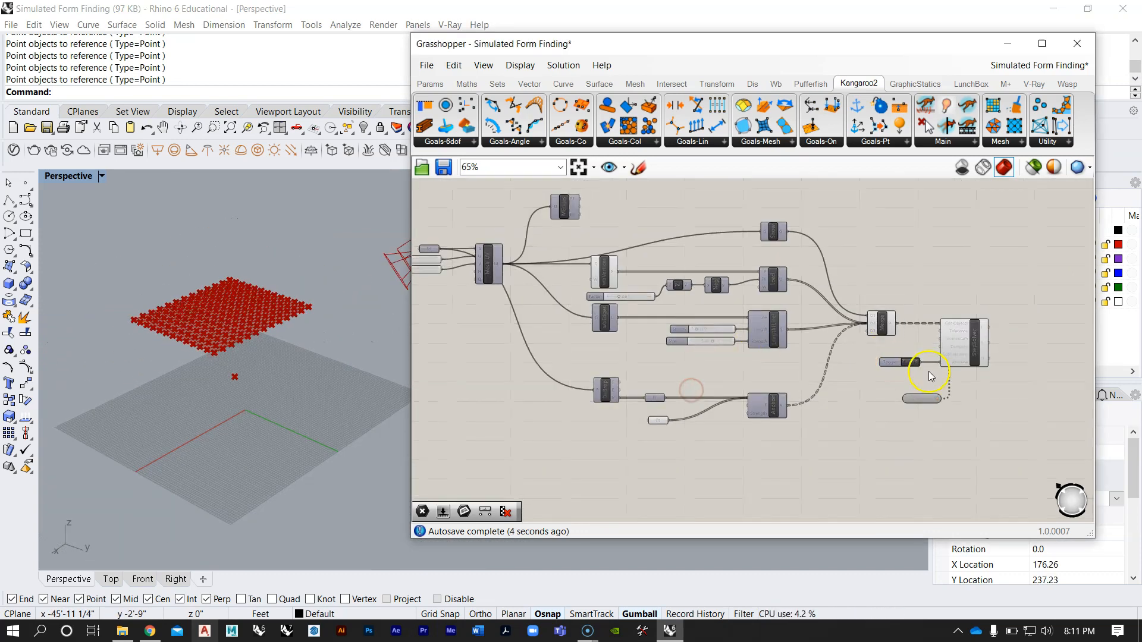
scroll(903, 362, "up", 4)
right_click_drag(209, 343, 247, 335)
Step: Turn off the preview of the wbVertices component
scroll(230, 295, "up", 4)
right_click_drag(640, 314, 806, 362)
scroll(780, 351, "down", 2)
right_click_drag(591, 307, 793, 331)
scroll(786, 339, "down", 4)
scroll(720, 330, "up", 2)
right_click_drag(609, 318, 653, 320)
scroll(654, 323, "up", 4)
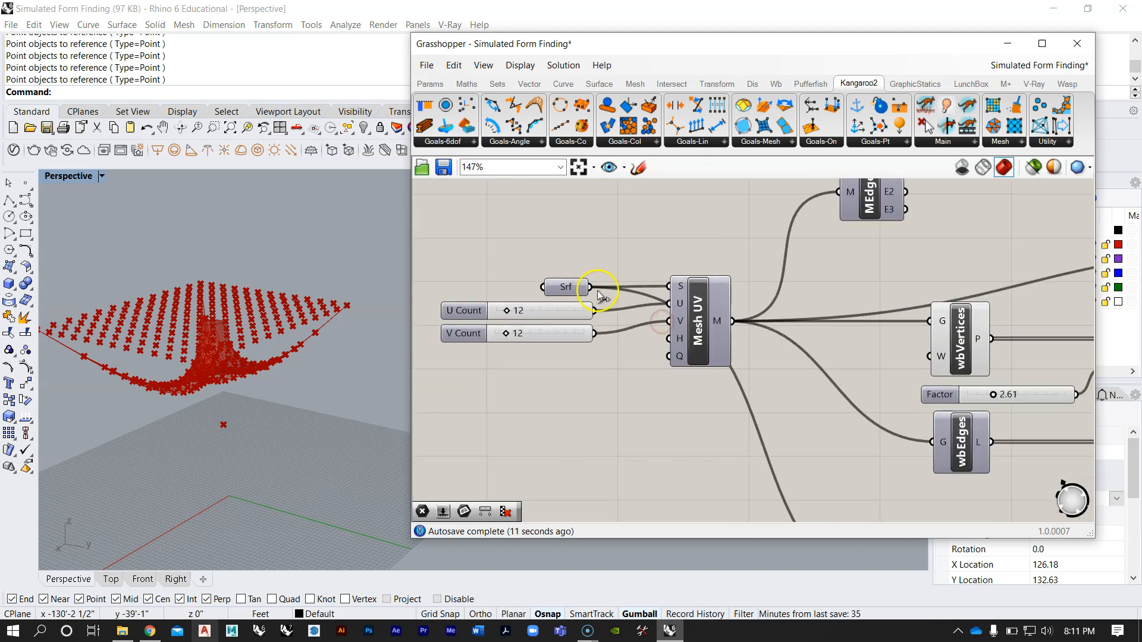
right_click(814, 295)
left_click(829, 323)
Step: Examine the relaxed mesh from several angles around the four central anchors and the corner anchors
right_click_drag(234, 291, 244, 359)
right_click_drag(285, 321, 238, 274)
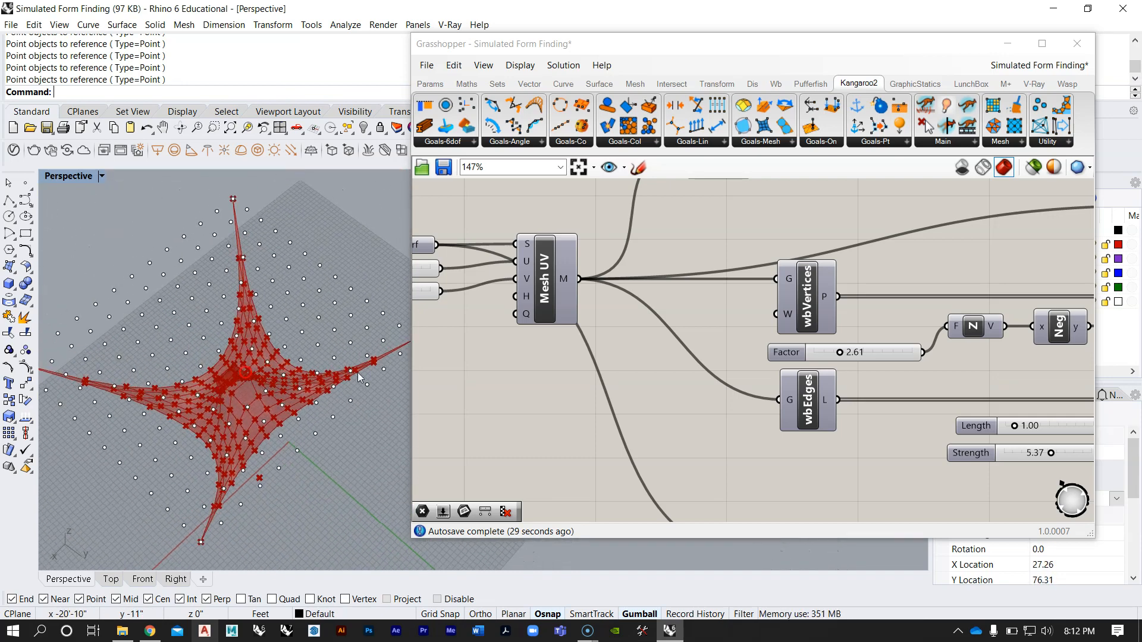
right_click_drag(758, 341, 688, 316)
scroll(774, 348, "down", 6)
right_click_drag(862, 372, 820, 347)
right_click_drag(128, 408, 227, 404)
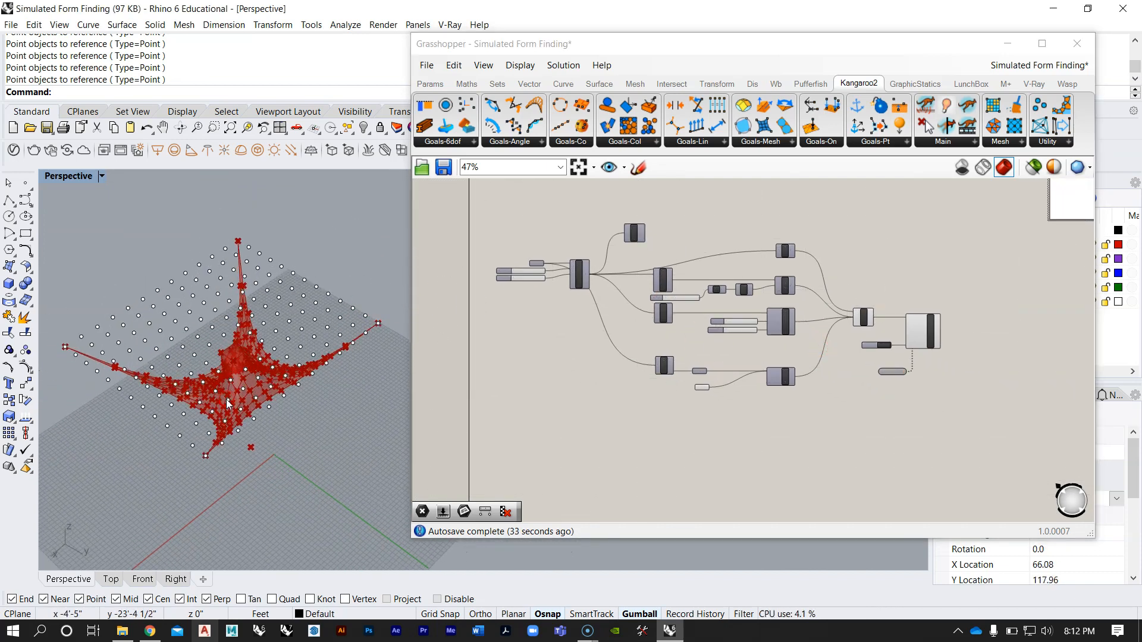
right_click_drag(197, 339, 239, 290)
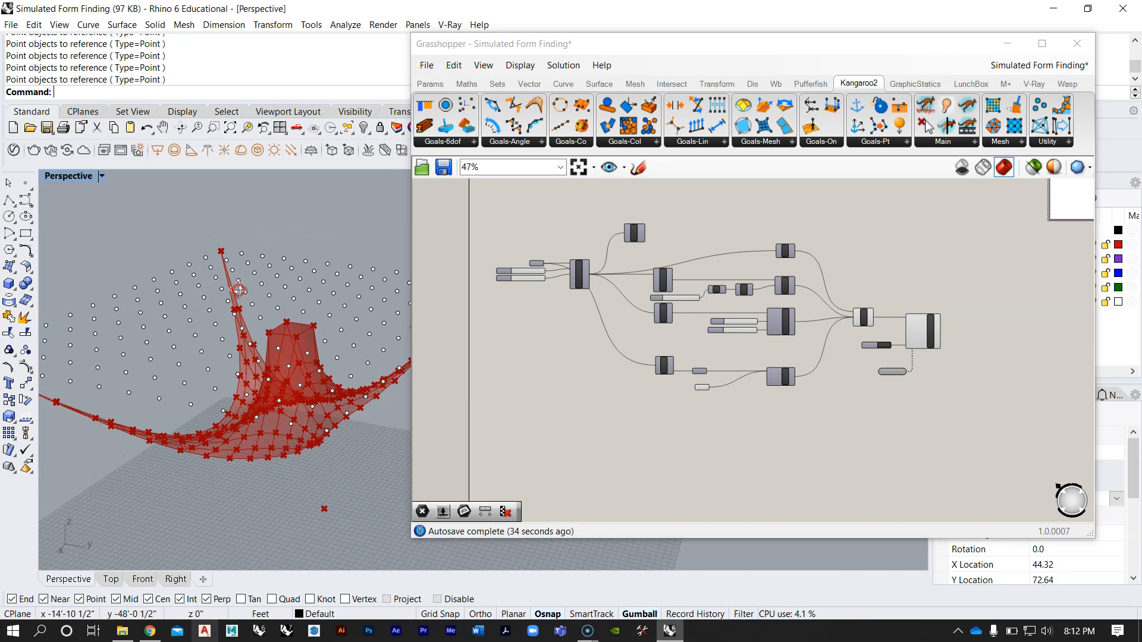
mouse_move(286, 358)
right_mouse_down()
mouse_move(255, 375)
mouse_move(259, 314)
mouse_move(282, 298)
mouse_move(269, 354)
right_mouse_up()
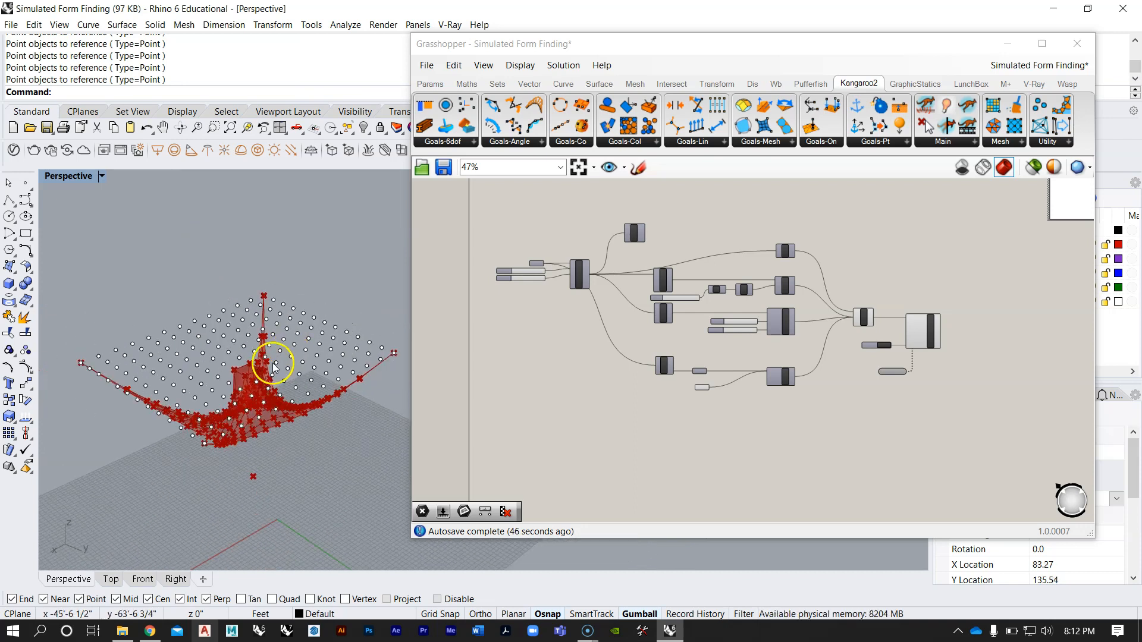
scroll(283, 381, "up", 5)
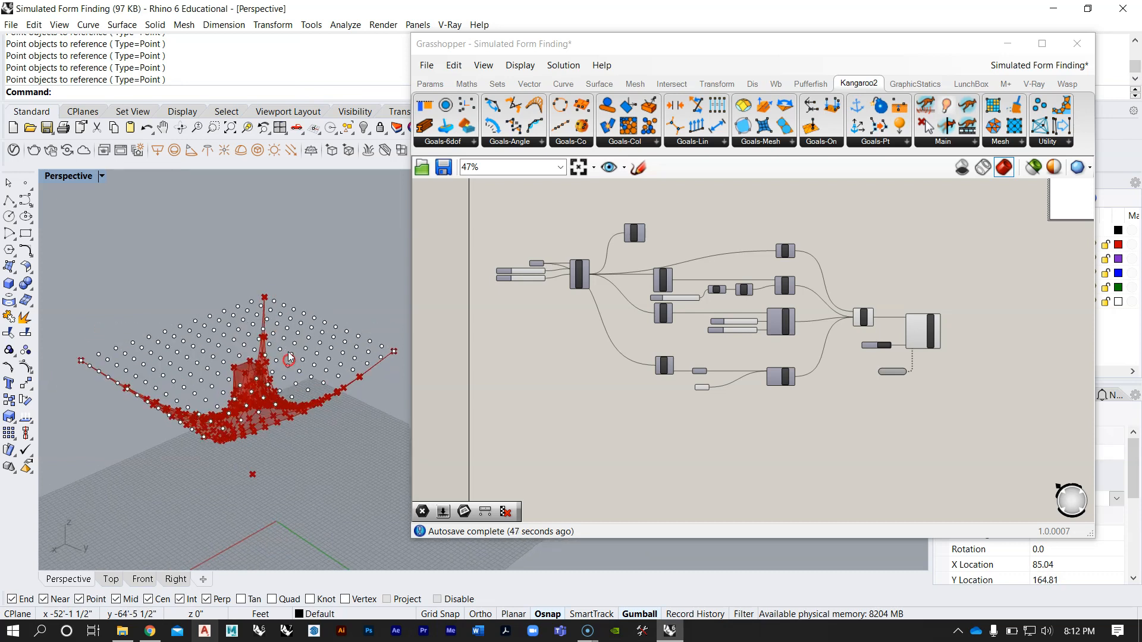
right_click_drag(274, 408, 288, 351)
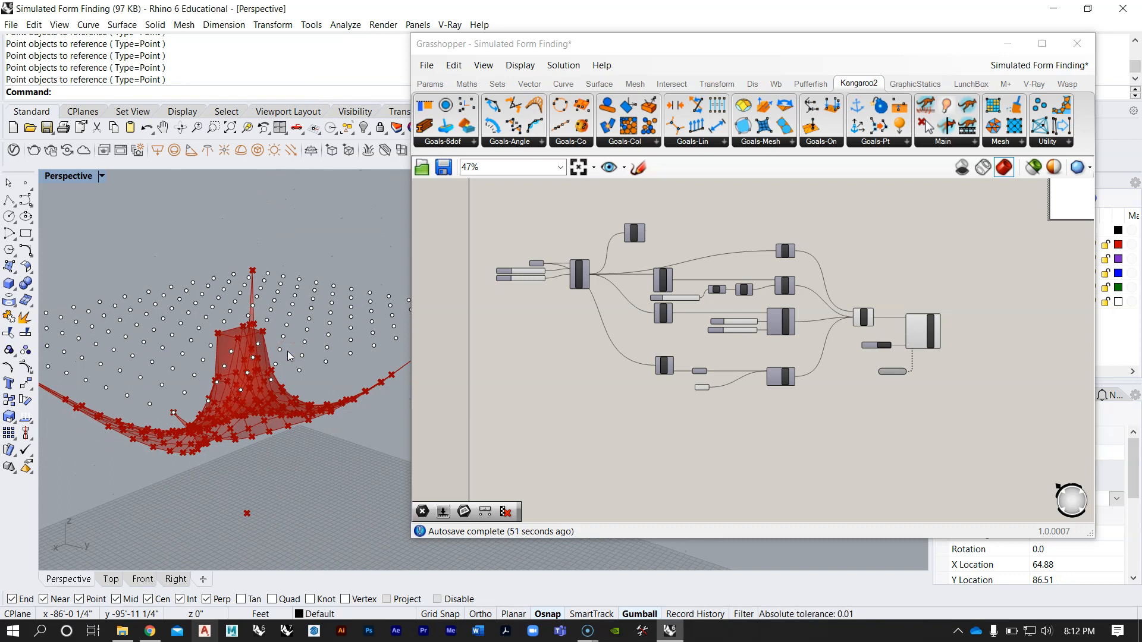
right_click_drag(286, 433, 254, 370)
scroll(241, 420, "down", 3)
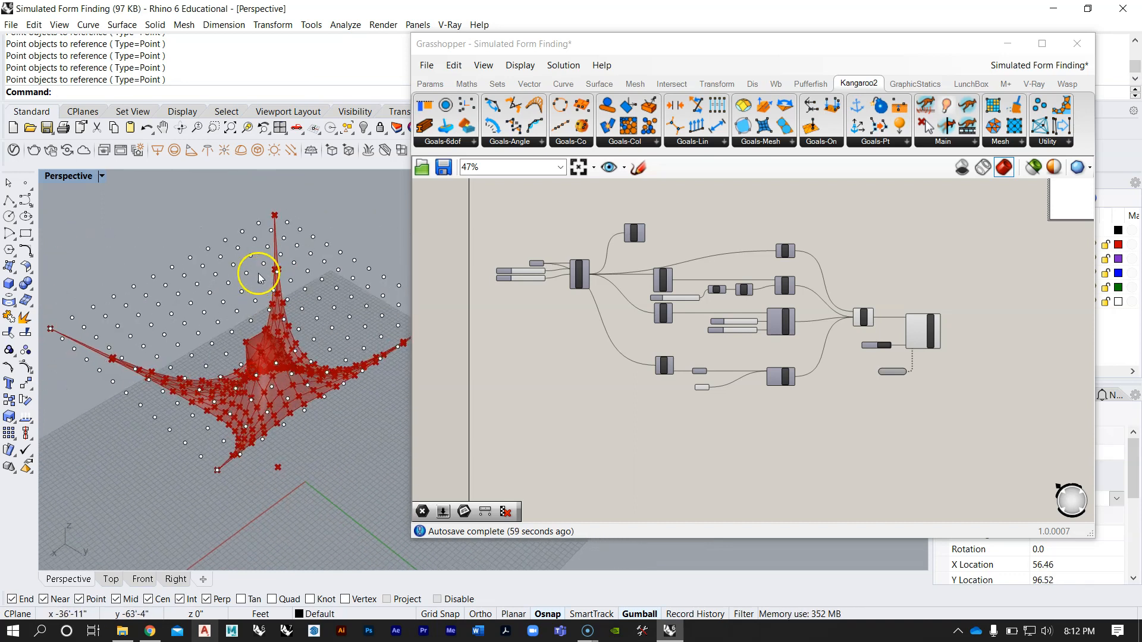
Step: Reference four baked points near the middle of one grid edge in the second Point parameter instead of the central ones
right_click_drag(259, 278, 214, 194)
left_click_drag(238, 228, 240, 228)
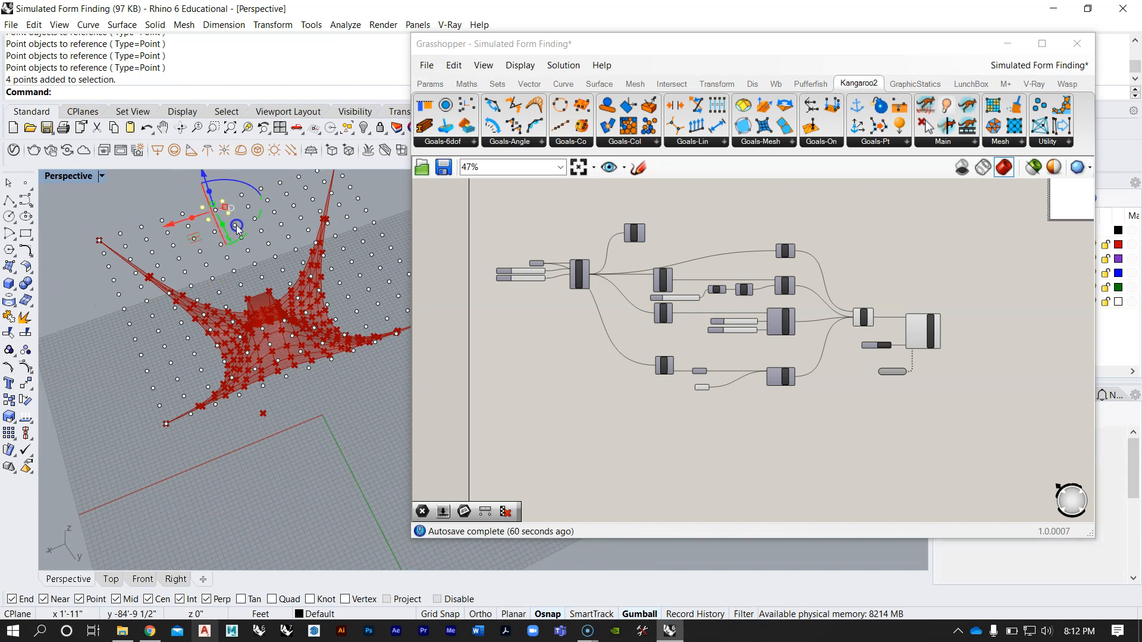
scroll(709, 385, "up", 5)
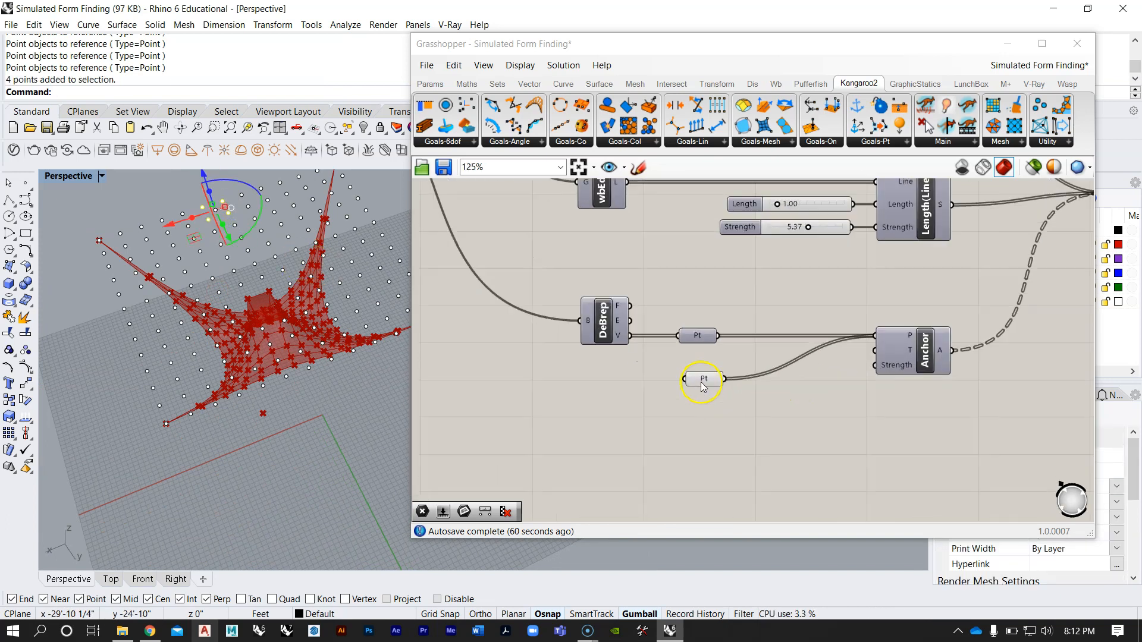
right_click(697, 379)
left_click(780, 527)
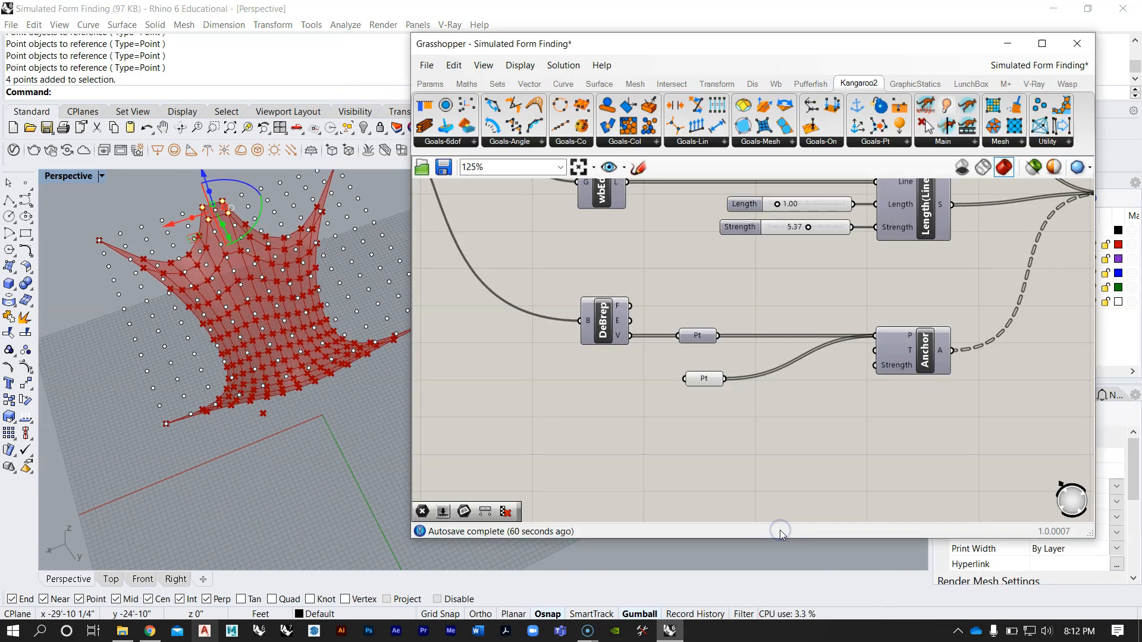
Step: Reset the simulation and run it again with the four edge anchors, viewing the mesh from several angles
right_click_drag(651, 329, 582, 410)
right_click_drag(802, 327, 662, 351)
scroll(913, 356, "up", 2)
left_click(1006, 380)
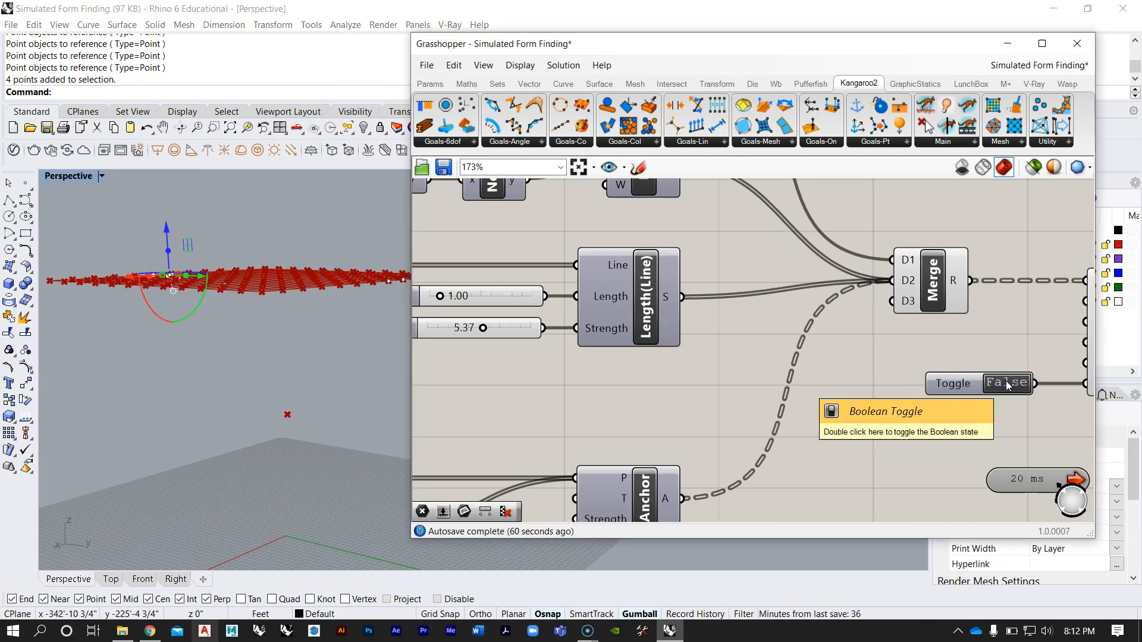
left_click(1006, 384)
right_click_drag(257, 242, 281, 394)
right_click_drag(381, 321, 284, 337)
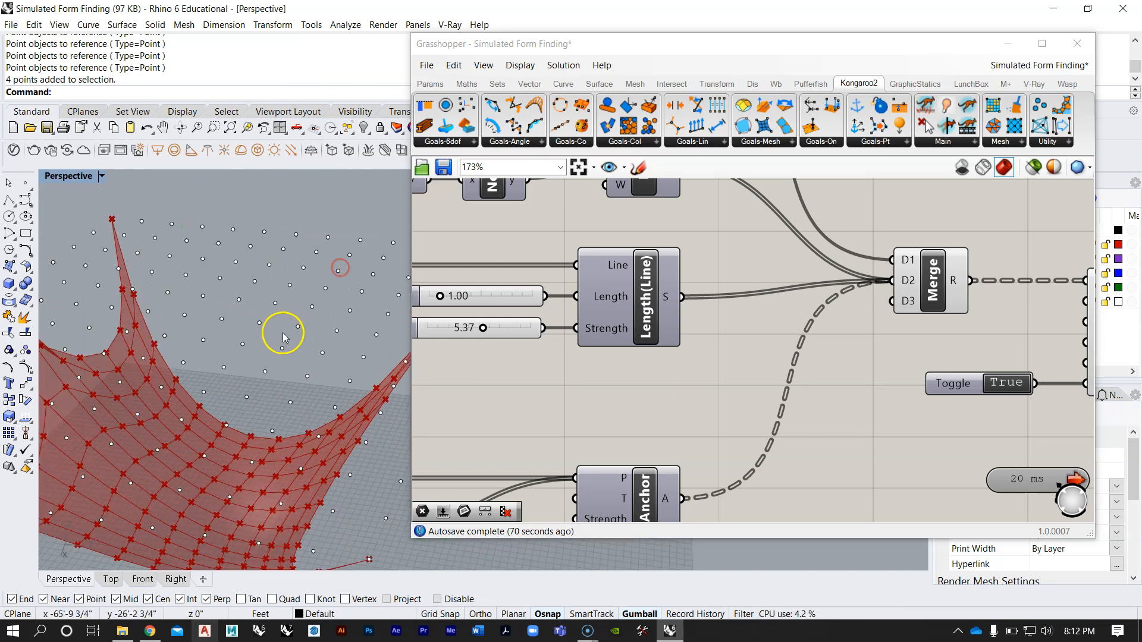
Step: Select four baked points in the middle of the grid and reference them in the second Point parameter
left_click_drag(232, 318, 308, 353)
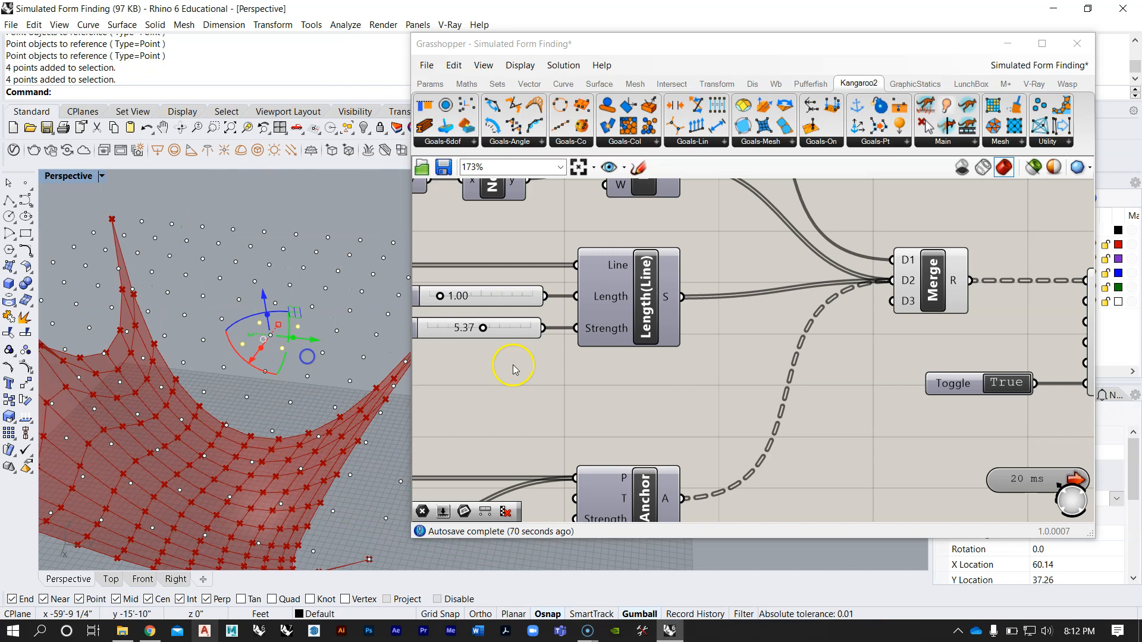
right_click_drag(717, 364, 780, 275)
scroll(777, 272, "down", 4)
scroll(553, 391, "up", 3)
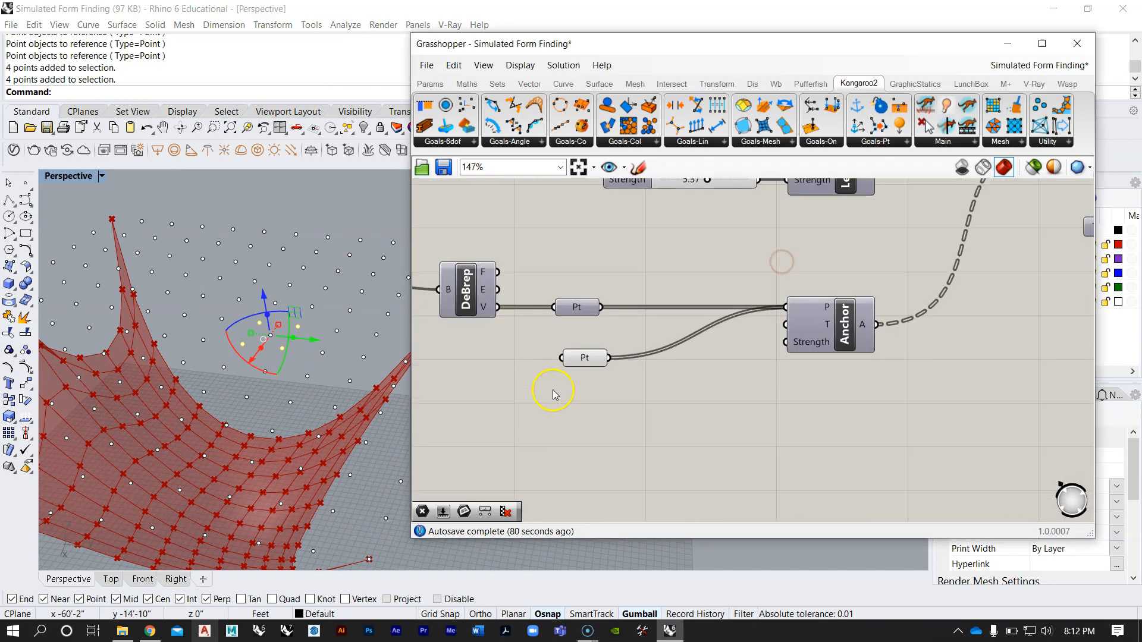
right_click(583, 359)
left_click(654, 523)
Step: Reset the simulation with the Boolean Toggle and run it again with the central anchors
right_click_drag(337, 339, 280, 425)
scroll(281, 427, "down", 5)
right_click_drag(798, 393, 705, 444)
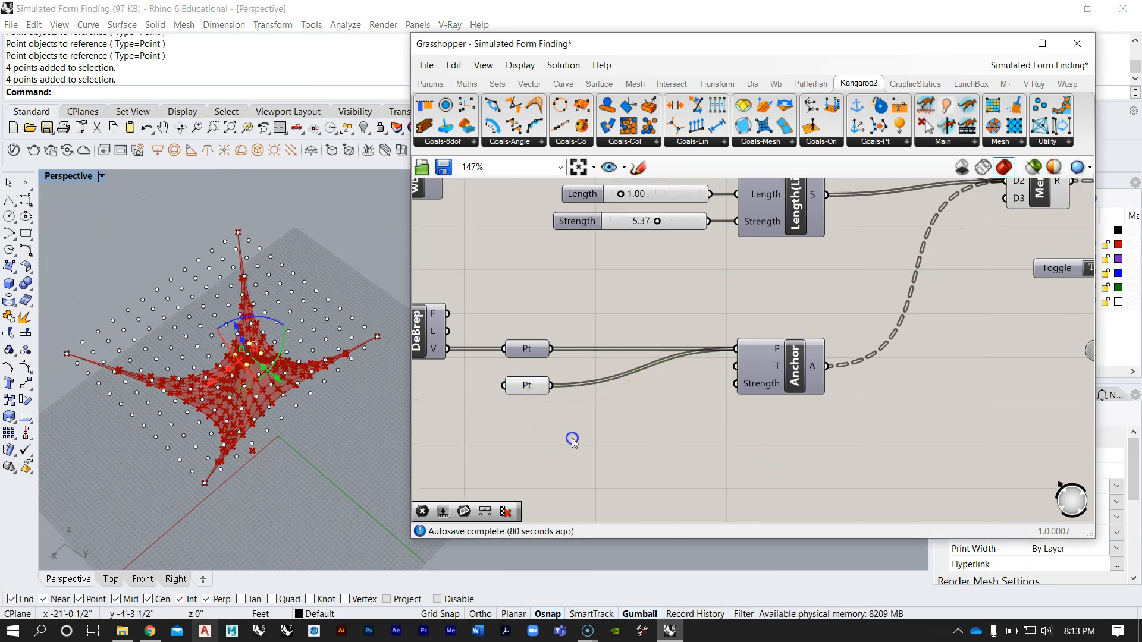
right_click_drag(324, 265, 262, 364)
right_click_drag(791, 458, 745, 439)
scroll(711, 418, "down", 5)
scroll(876, 341, "up", 5)
left_click(772, 307)
left_click(811, 251)
Step: Review the whole new form-finding definition against the earlier purple group, selecting and deselecting all of its components
scroll(821, 333, "down", 3)
right_click_drag(761, 314, 816, 298)
scroll(687, 330, "down", 4)
scroll(615, 287, "up", 3)
scroll(814, 298, "down", 4)
right_click_drag(897, 255, 827, 315)
left_click_drag(832, 437, 582, 345)
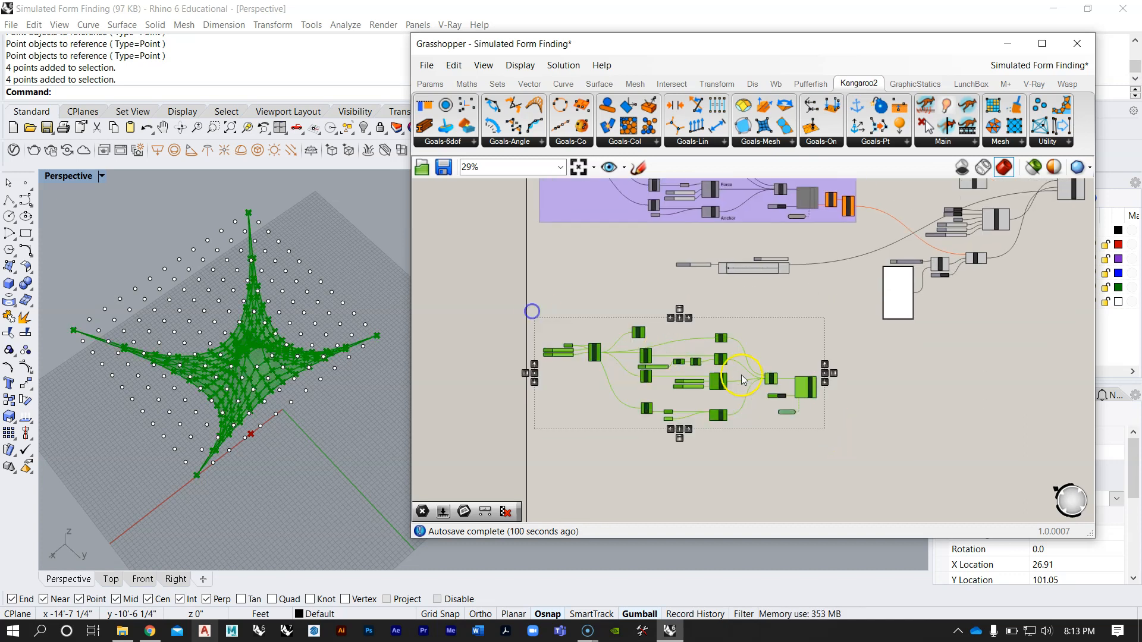
scroll(743, 357, "up", 2)
left_click(785, 299)
scroll(785, 289, "down", 3)
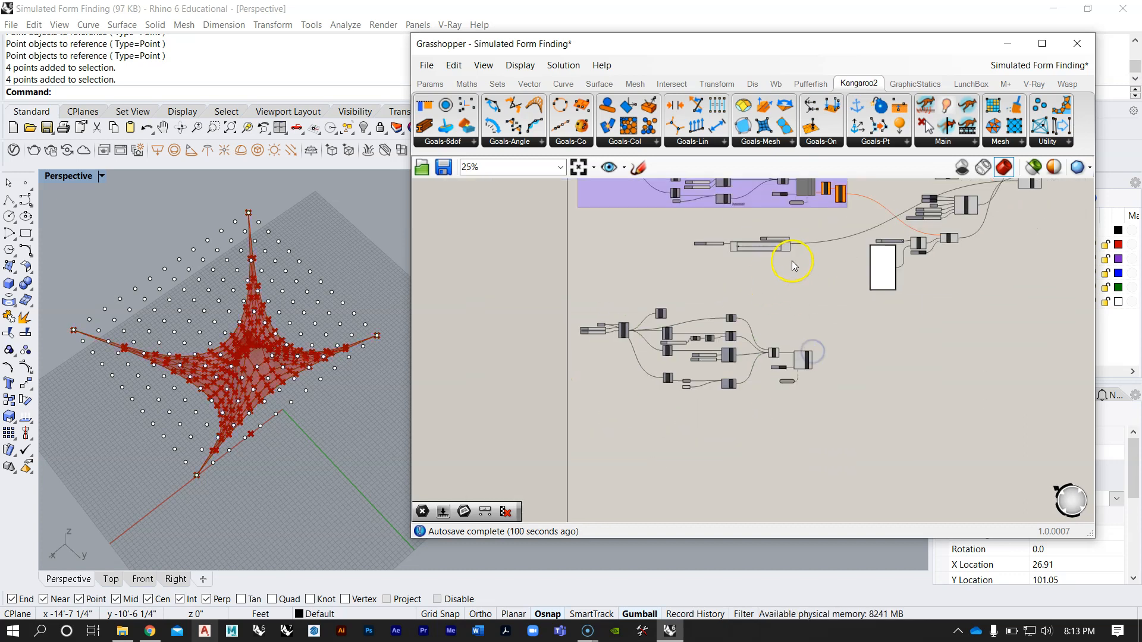
Step: Examine the simulated mesh around its central anchors alongside the new definition's solver
right_click_drag(790, 262, 748, 303)
scroll(782, 237, "up", 3)
scroll(730, 357, "up", 1)
right_click_drag(730, 361, 716, 280)
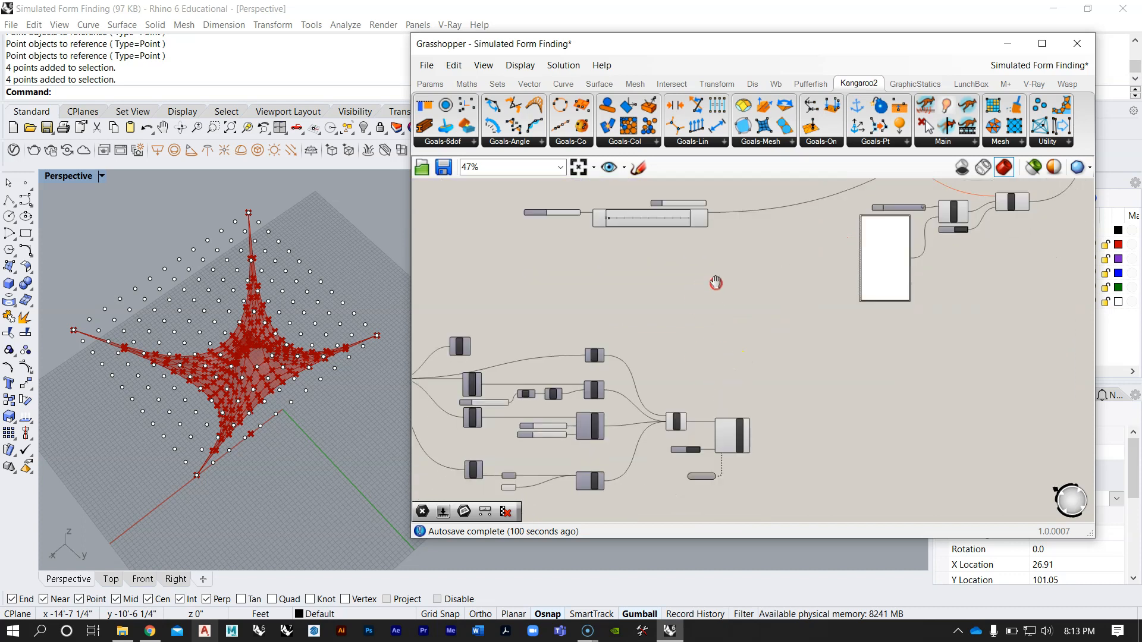
right_click_drag(275, 319, 314, 224)
right_click_drag(289, 338, 263, 285)
right_click_drag(152, 372, 283, 342)
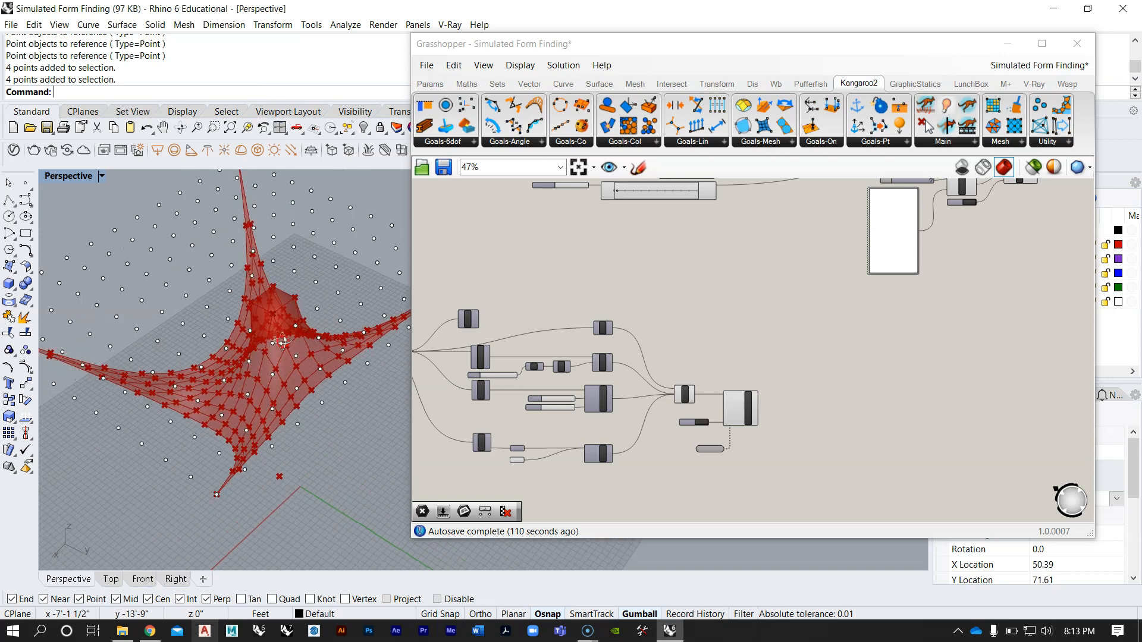
Step: Inspect the Clean and wbCatmullClark components that follow the StepSolver in the earlier purple group
scroll(716, 387, "down", 4)
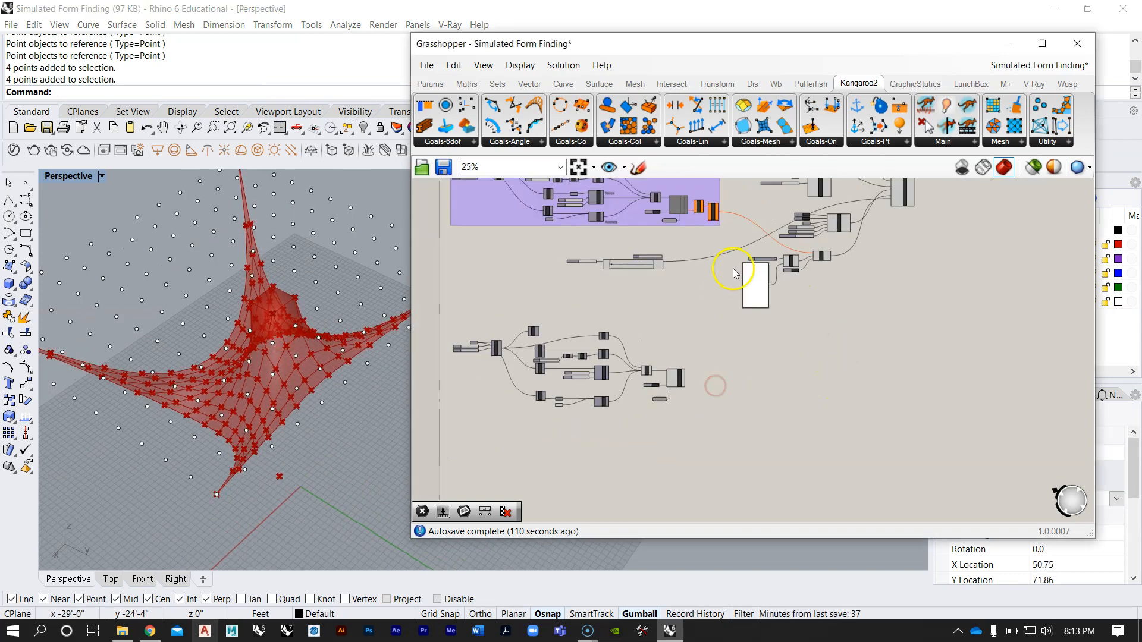
scroll(697, 188, "up", 6)
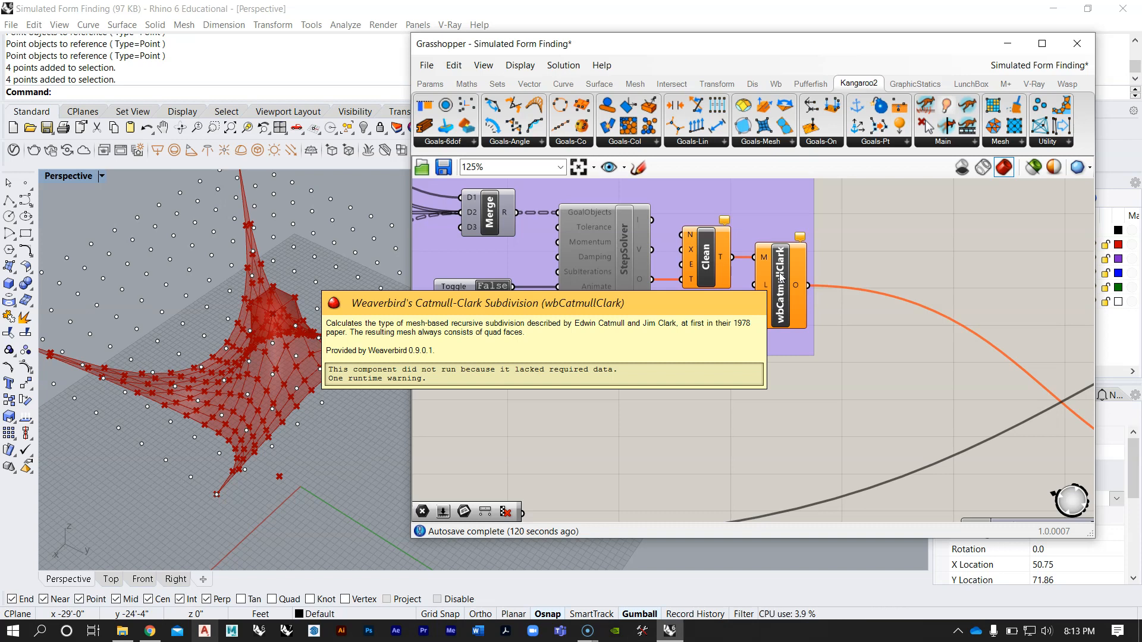
left_click(697, 304)
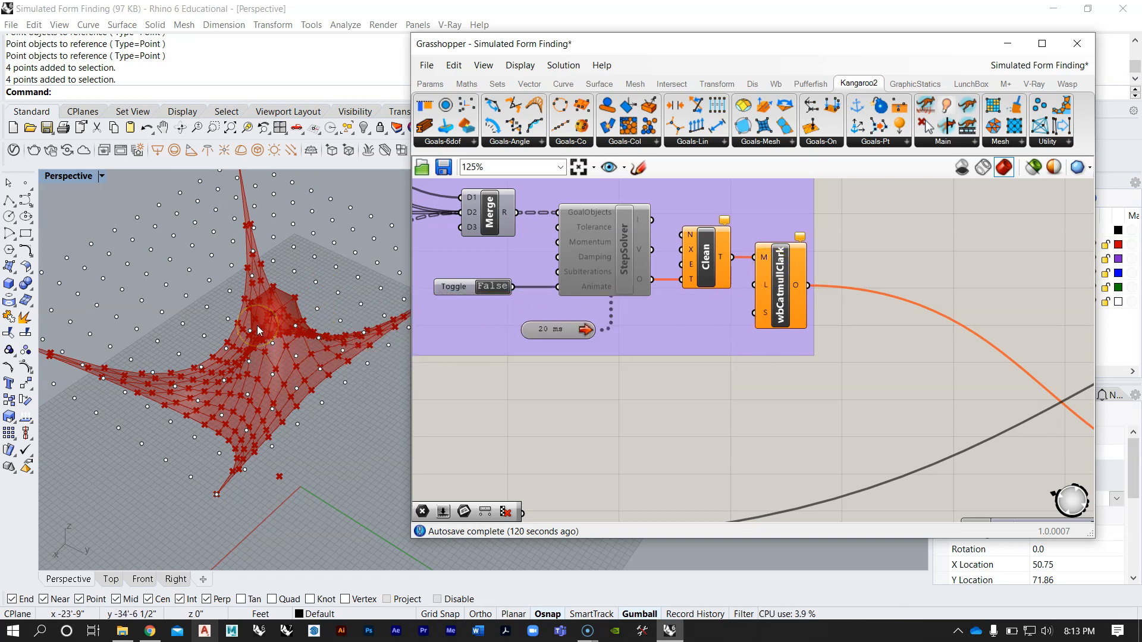
scroll(654, 247, "down", 8)
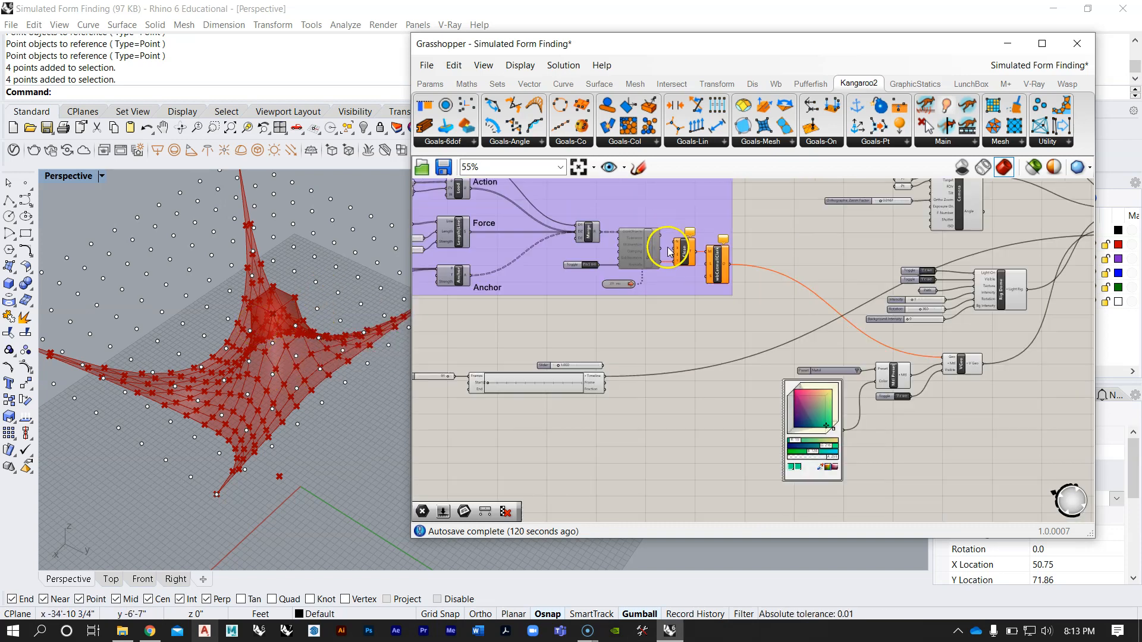
Step: Add a Clean Tree component beside the StepSolver of the new definition
right_click_drag(670, 371, 675, 303)
scroll(672, 333, "up", 6)
double_click(683, 326)
type("clean")
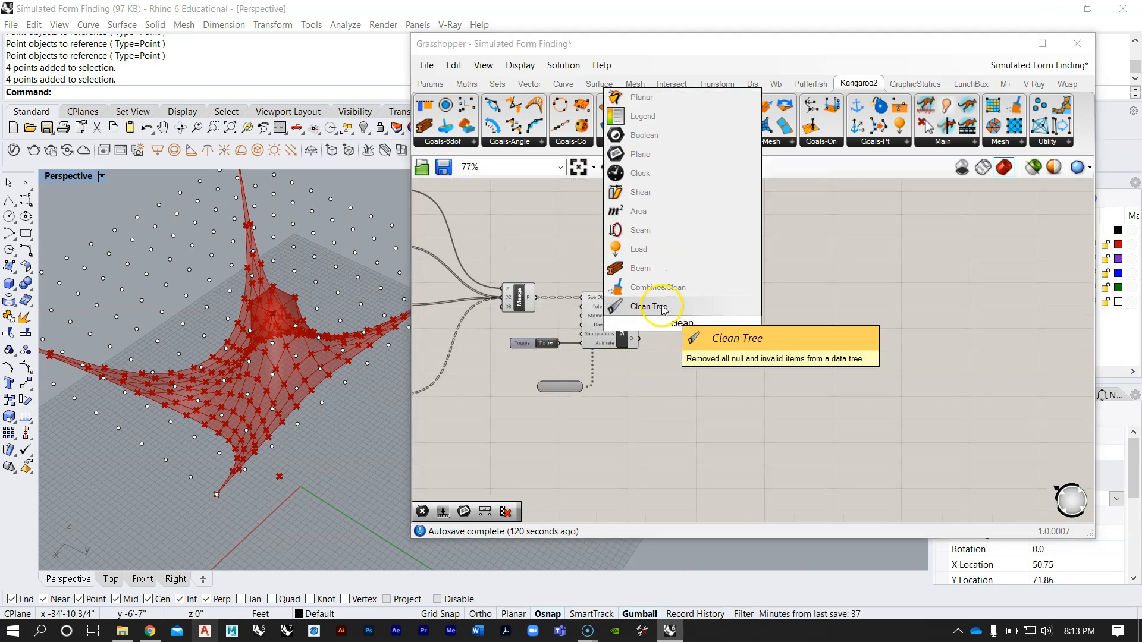
left_click(663, 308)
scroll(701, 327, "up", 2)
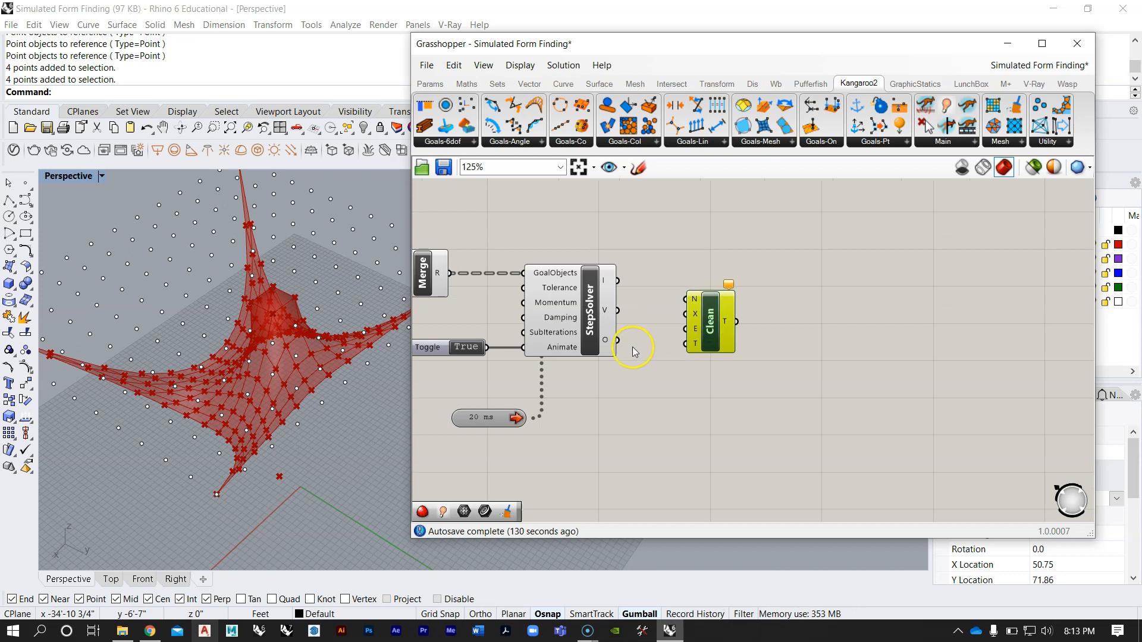
Step: Read the StepSolver's O output list and trace its contents back through the wbVertices, wbEdges, DeBrep and goal components
scroll(634, 351, "up", 2)
mouse_move(665, 316)
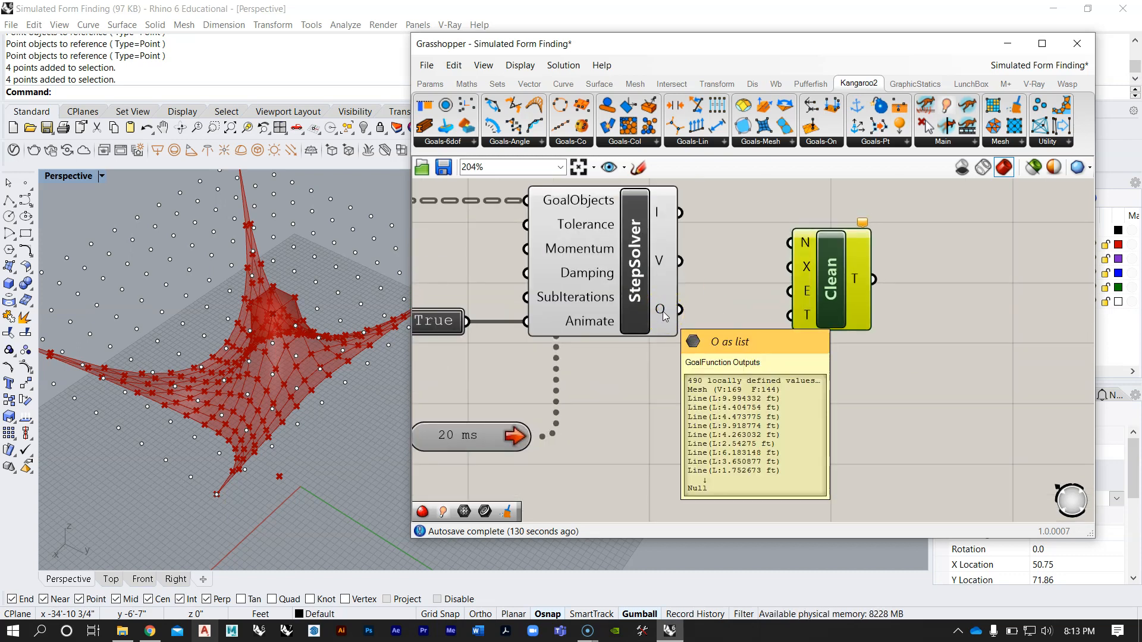
right_click_drag(589, 288, 713, 333)
scroll(714, 333, "down", 3)
right_click_drag(576, 325, 747, 324)
scroll(747, 324, "down", 2)
scroll(531, 327, "up", 1)
right_click_drag(533, 327, 650, 311)
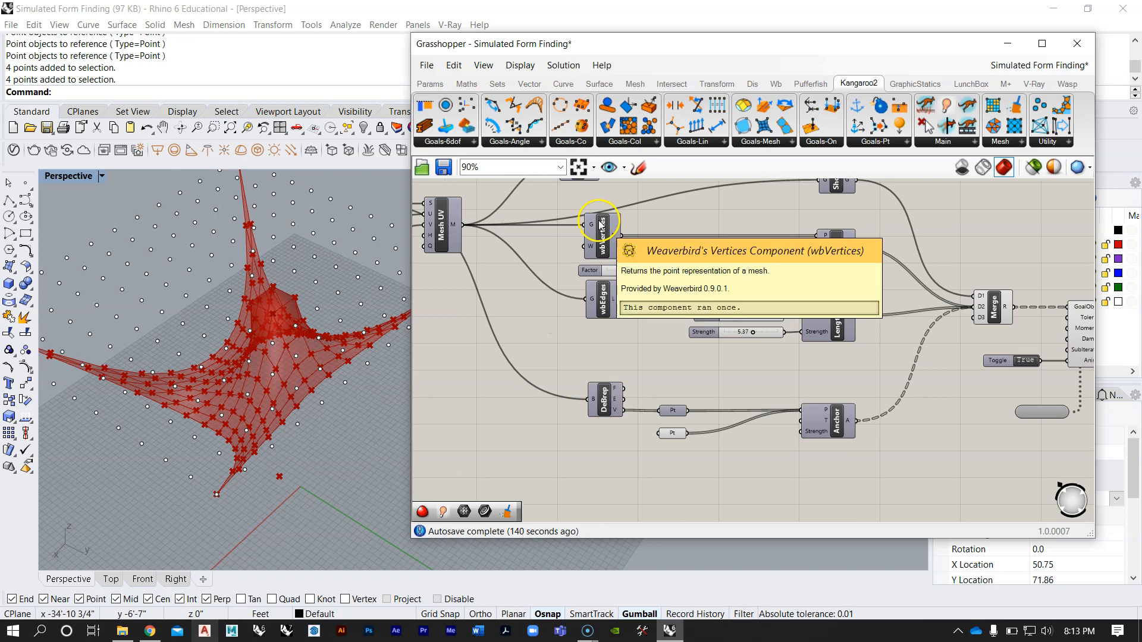
mouse_move(602, 302)
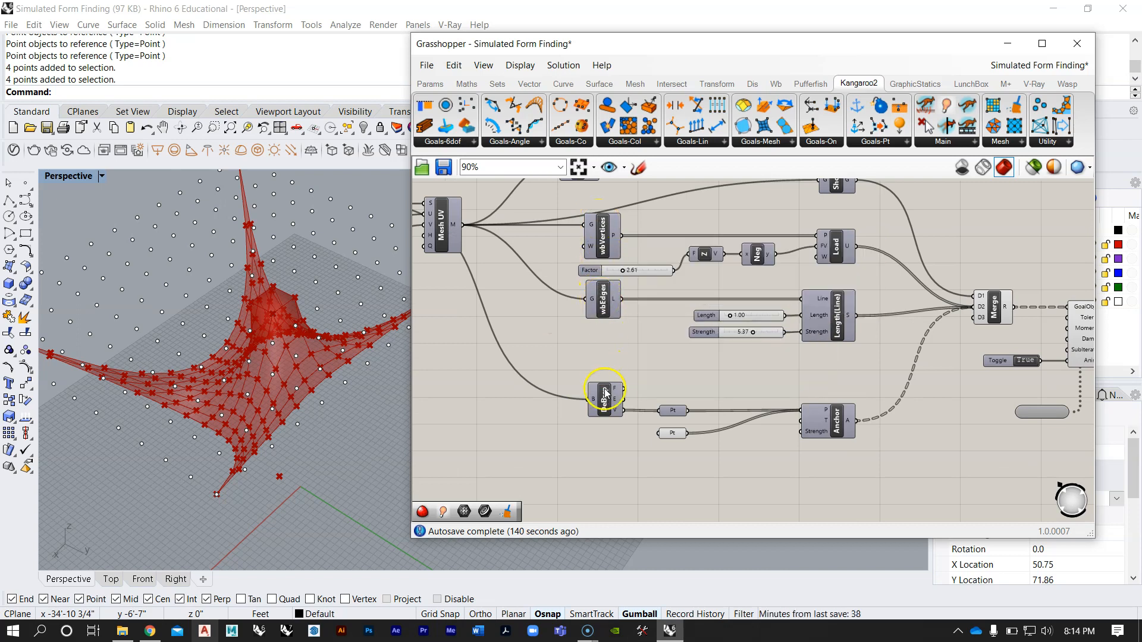
right_click_drag(556, 326, 639, 364)
right_click_drag(845, 343, 687, 334)
scroll(687, 334, "down", 1)
scroll(917, 391, "up", 1)
right_click_drag(916, 391, 658, 365)
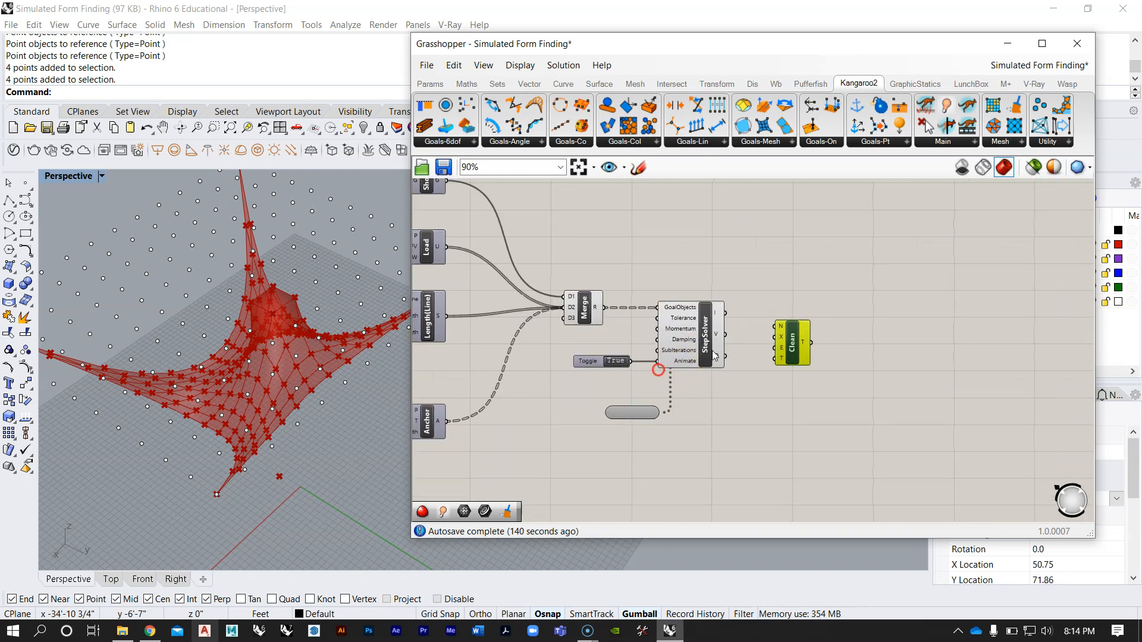
Step: Feed the StepSolver's O output into the Clean component's T input and place the component close beside the solver
scroll(658, 365, "up", 2)
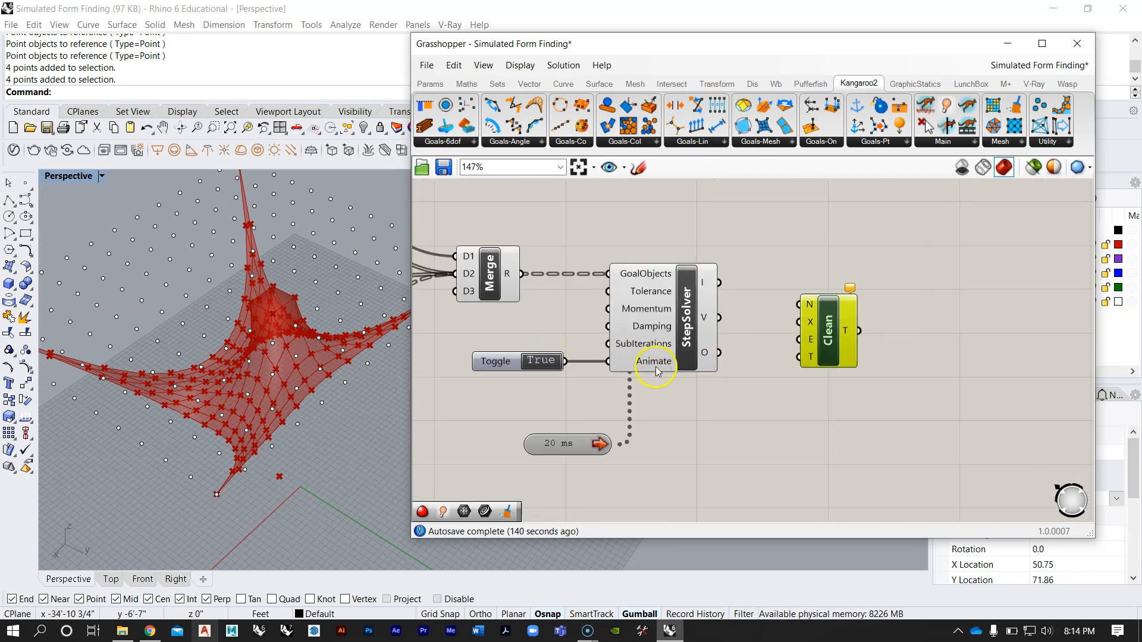
scroll(757, 368, "up", 1)
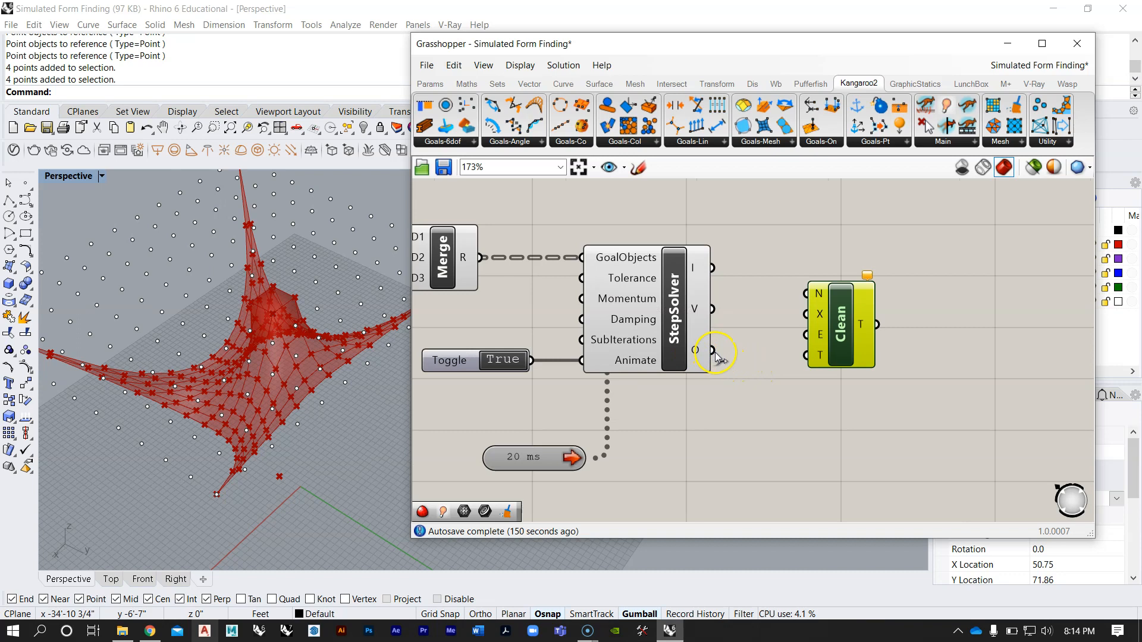
left_click_drag(827, 357, 817, 350)
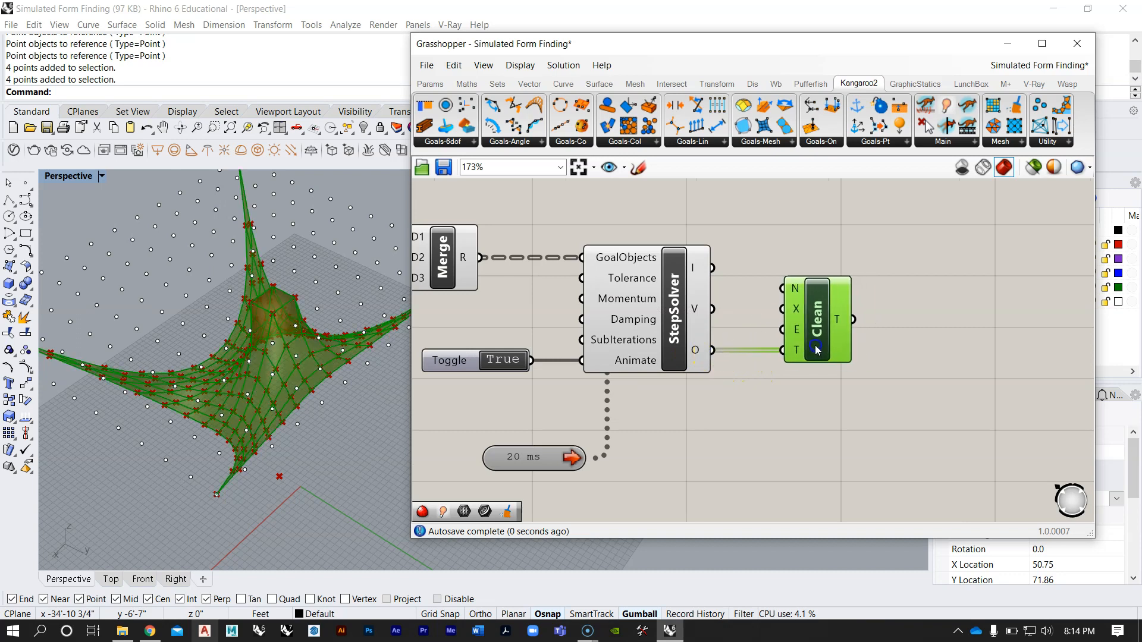
mouse_move(839, 322)
mouse_move(696, 359)
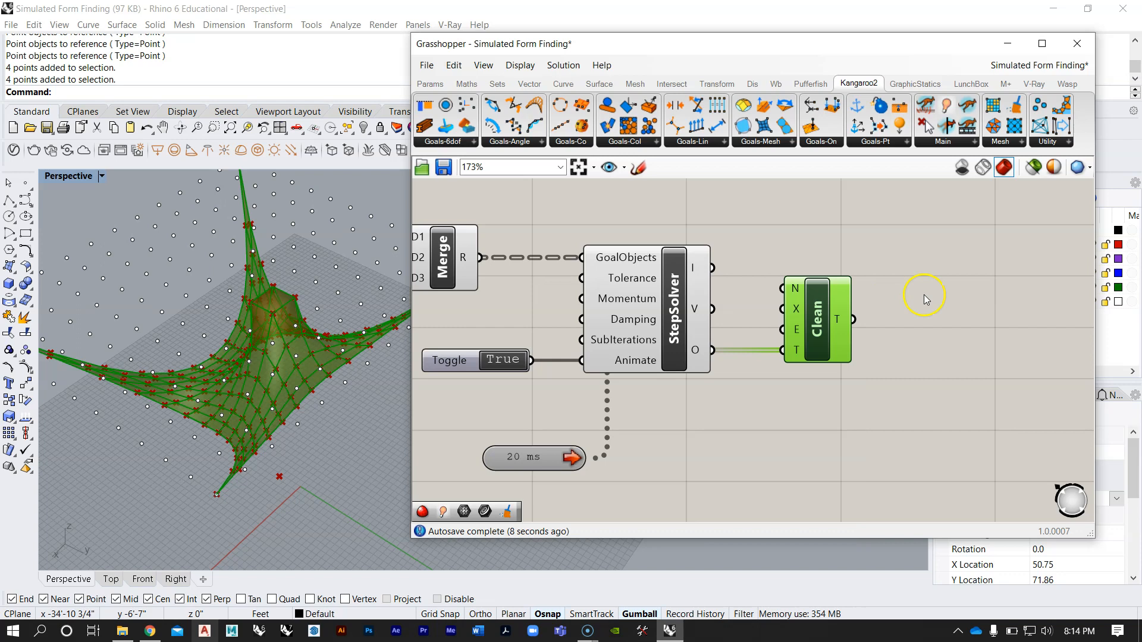
right_click_drag(922, 294, 808, 302)
left_click_drag(705, 340, 689, 340)
left_click(750, 337)
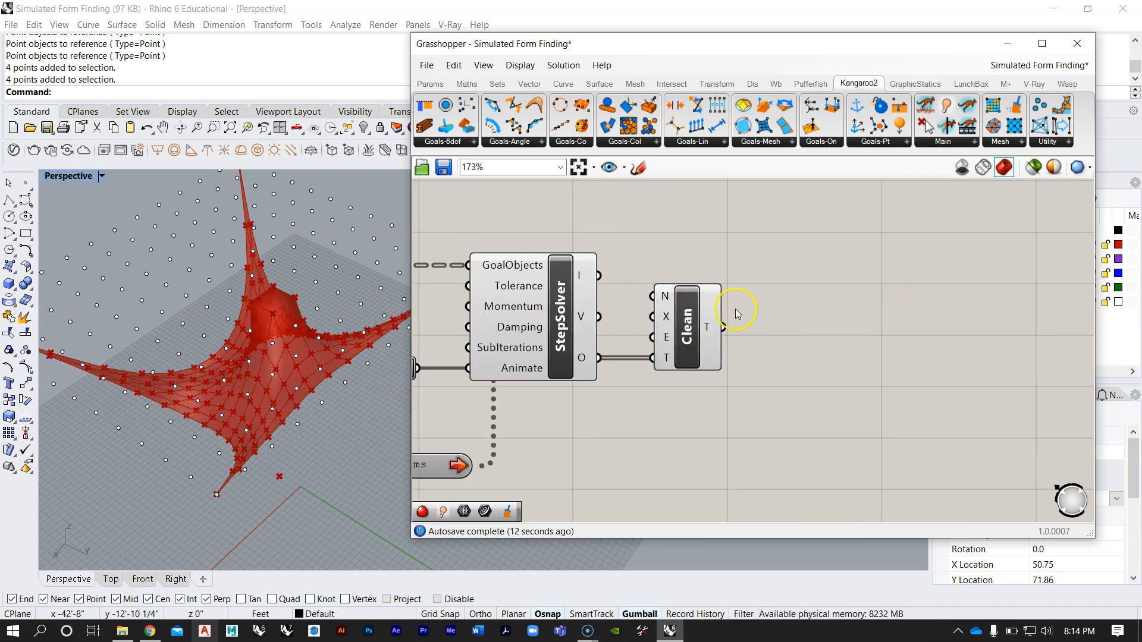
right_click_drag(760, 307, 789, 316)
right_click_drag(583, 328, 627, 319)
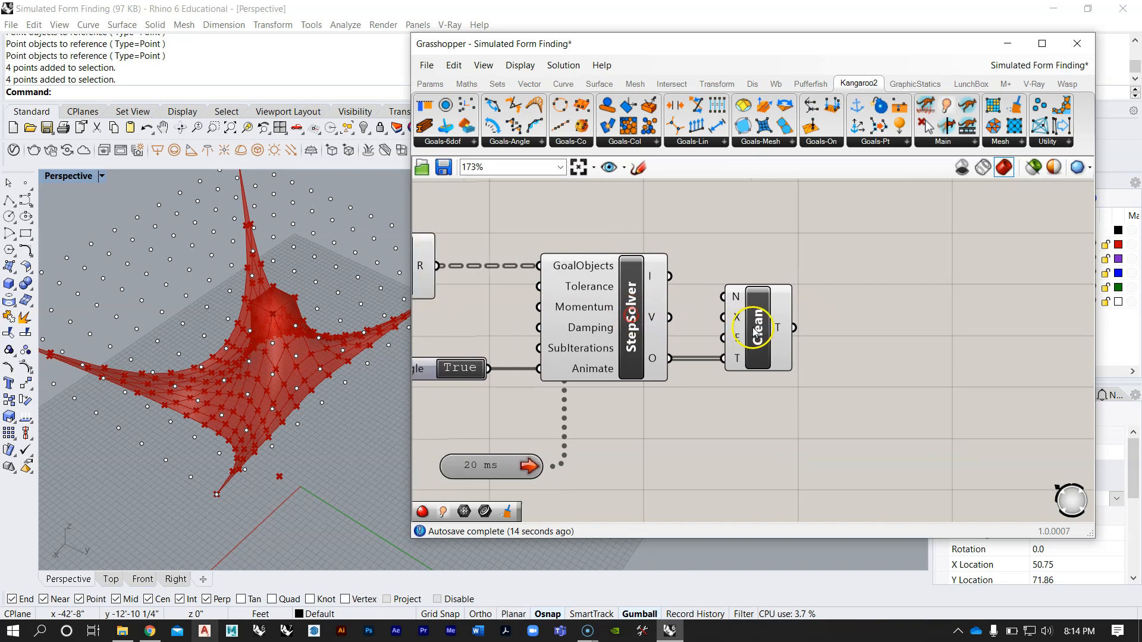
Step: Turn off the previews of the StepSolver and of the Merge component that feeds it
left_click(761, 333)
right_click(633, 306)
left_click(671, 327)
scroll(706, 296, "down", 3)
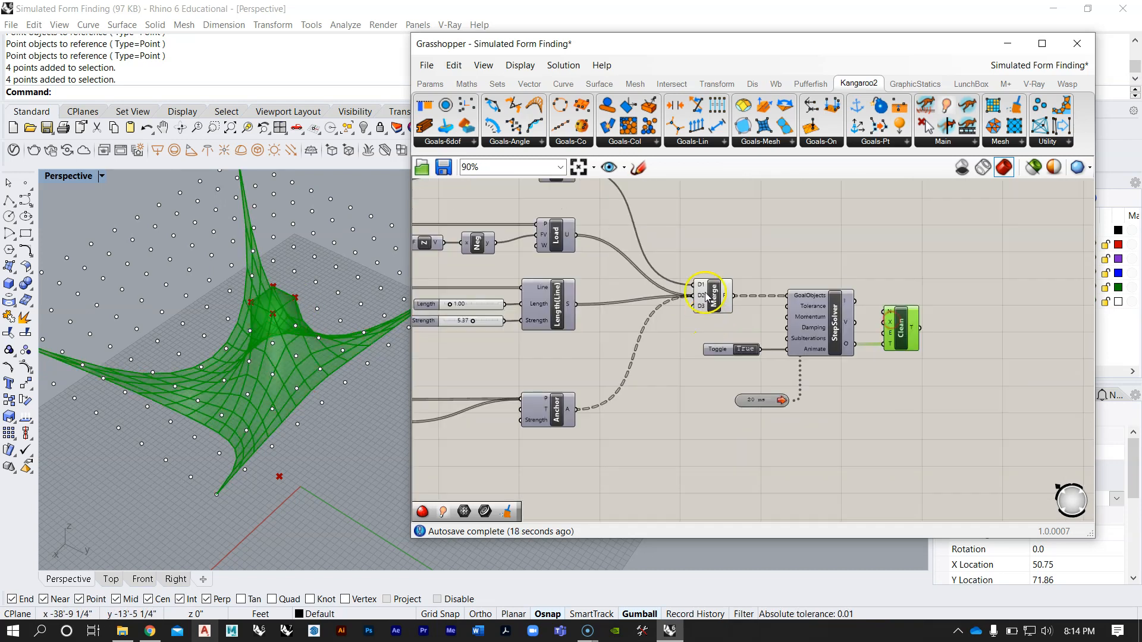
scroll(706, 295, "up", 3)
right_click(716, 290)
left_click(773, 324)
left_click(775, 244)
Step: Examine the cleaned mesh in the Perspective viewport alongside the Clean component and the rest of the new definition
scroll(785, 331, "down", 3)
scroll(786, 333, "down", 1)
right_click_drag(333, 324, 302, 351)
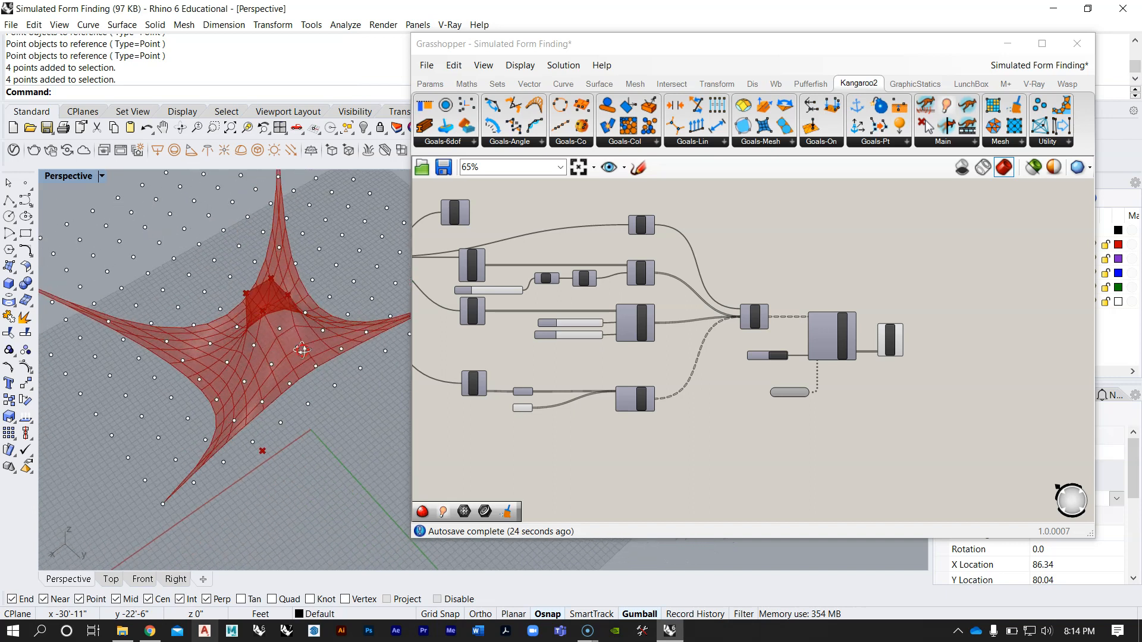
scroll(650, 403, "up", 7)
right_click_drag(650, 403, 706, 433)
scroll(706, 433, "down", 6)
right_click_drag(886, 373, 645, 381)
scroll(646, 381, "up", 3)
right_click_drag(678, 333, 624, 326)
left_click(687, 347)
left_click(772, 363)
right_click_drag(321, 351, 333, 204)
scroll(306, 280, "up", 4)
right_click_drag(300, 333, 256, 357)
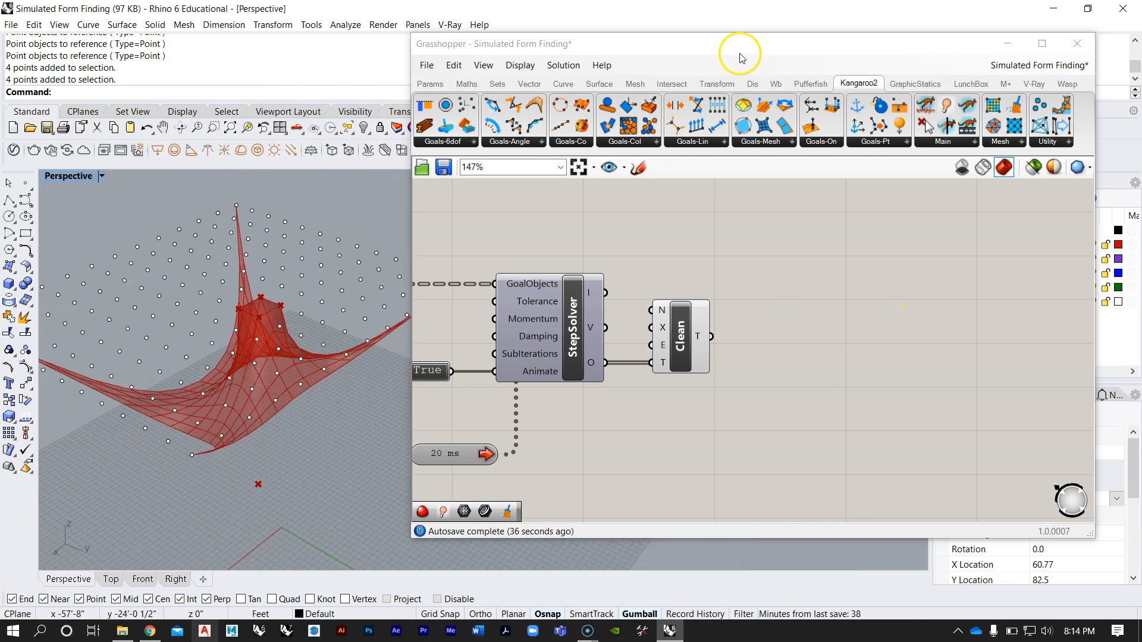
Step: Add a Weaverbird Catmull-Clark Subdivision component after Clean and feed Clean's T output into its M input
left_click(777, 84)
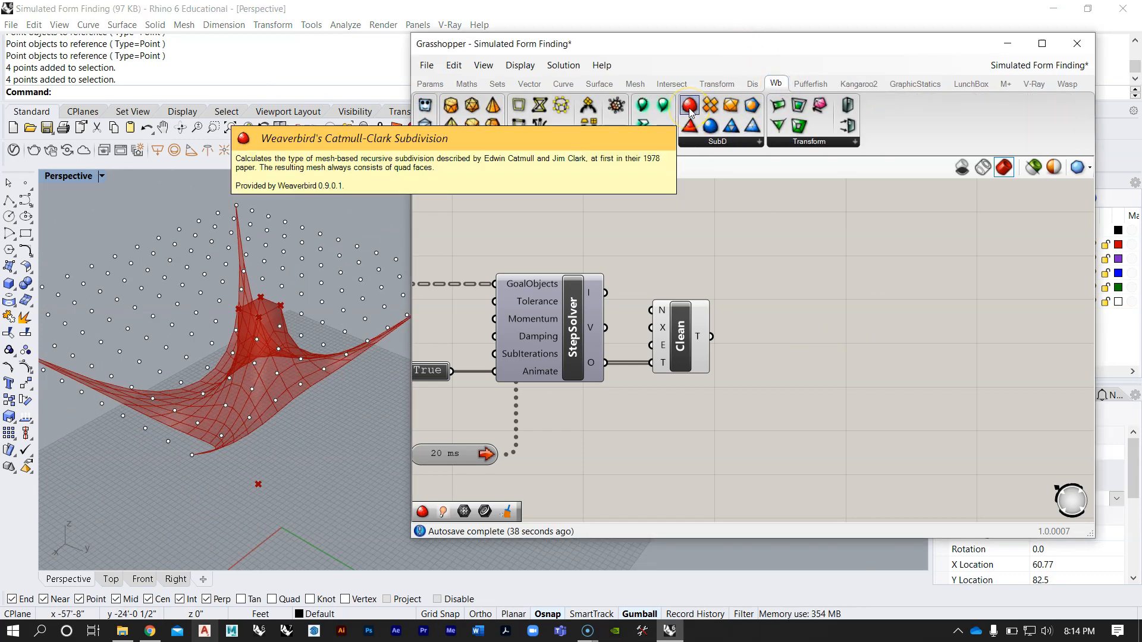
left_click_drag(690, 111, 826, 356)
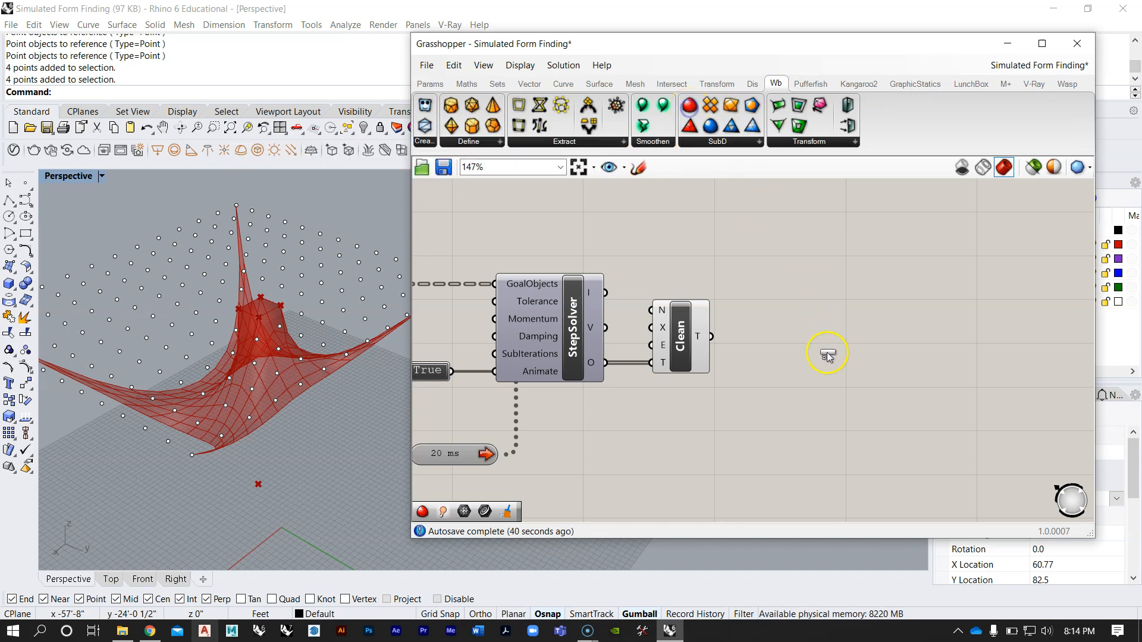
left_click(820, 391)
scroll(726, 331, "up", 3)
left_click_drag(790, 293, 836, 404)
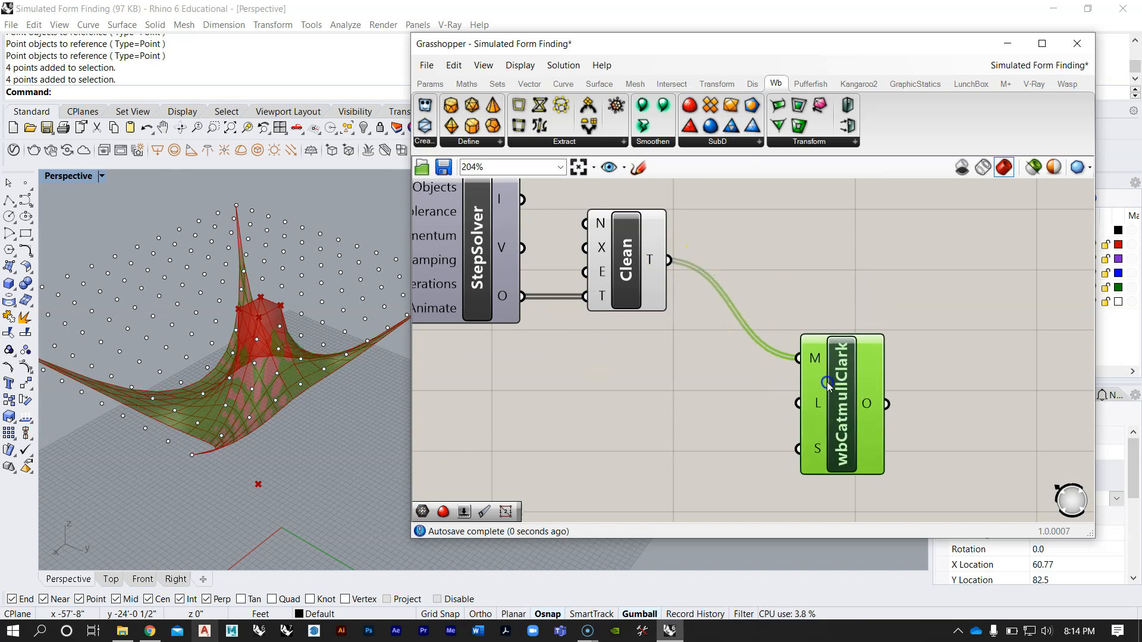
Step: Turn off the Clean component's preview and view the subdivided mesh on its own
right_click(632, 257)
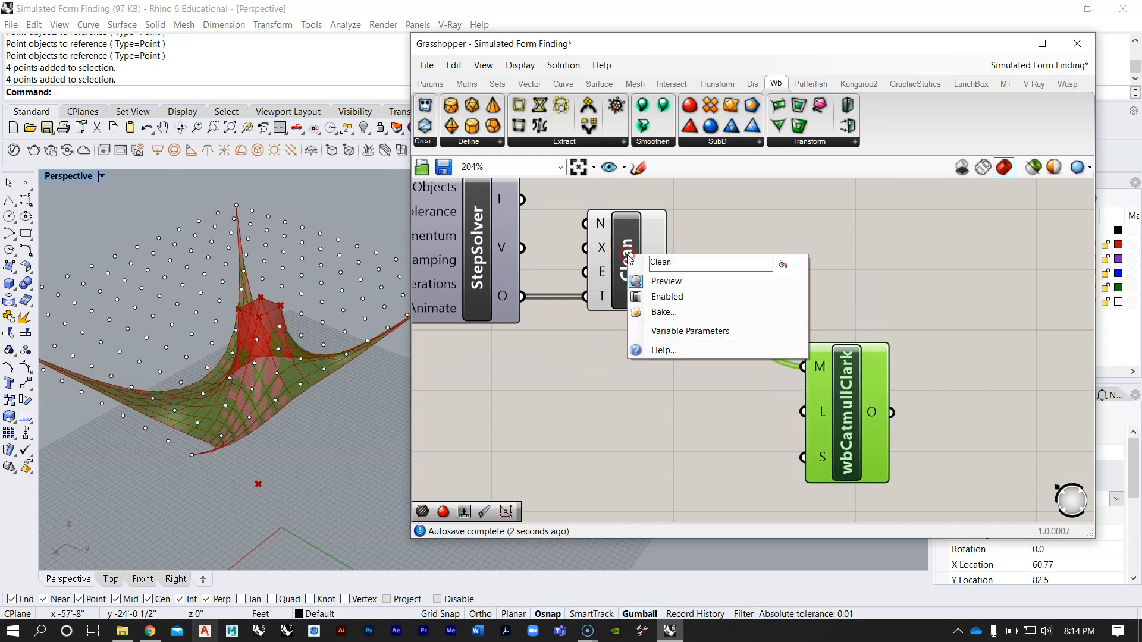
left_click(666, 282)
right_click_drag(191, 335, 446, 365)
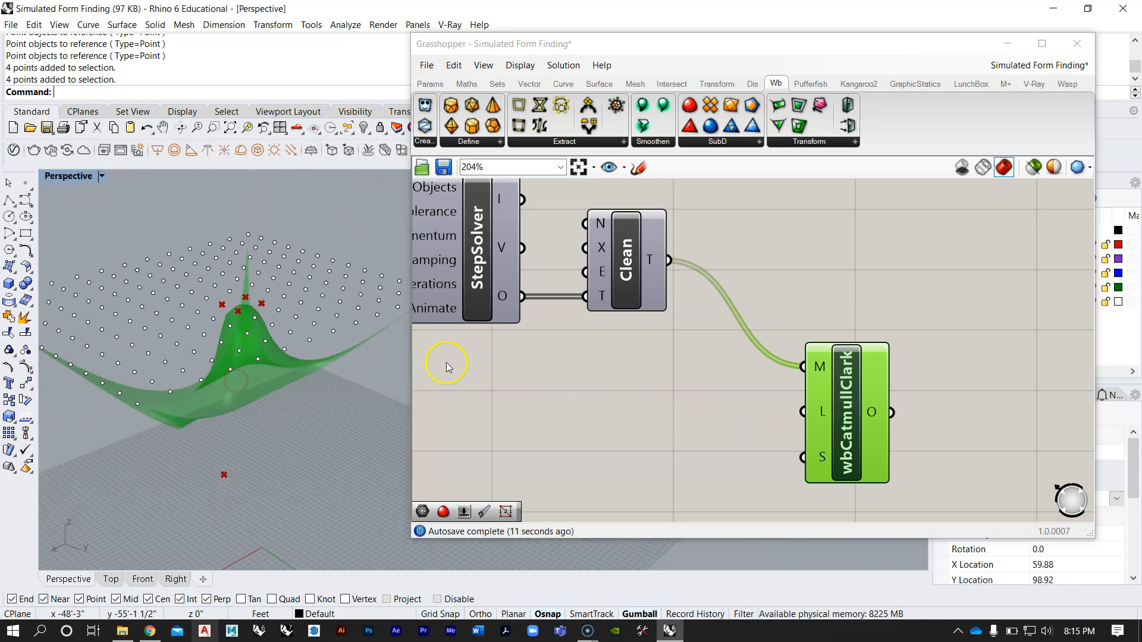
Step: Add a Mesh Edges component fed by wbCatmullClark's output and check the edge pattern around the central anchors
double_click(875, 276)
type("meshedhe")
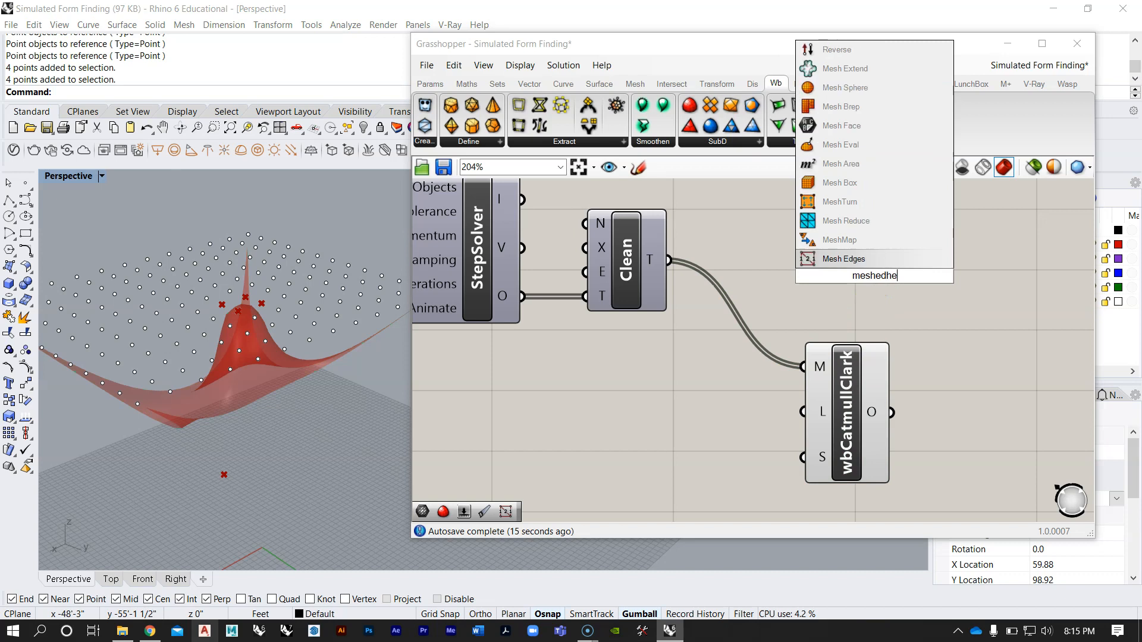
key("Return")
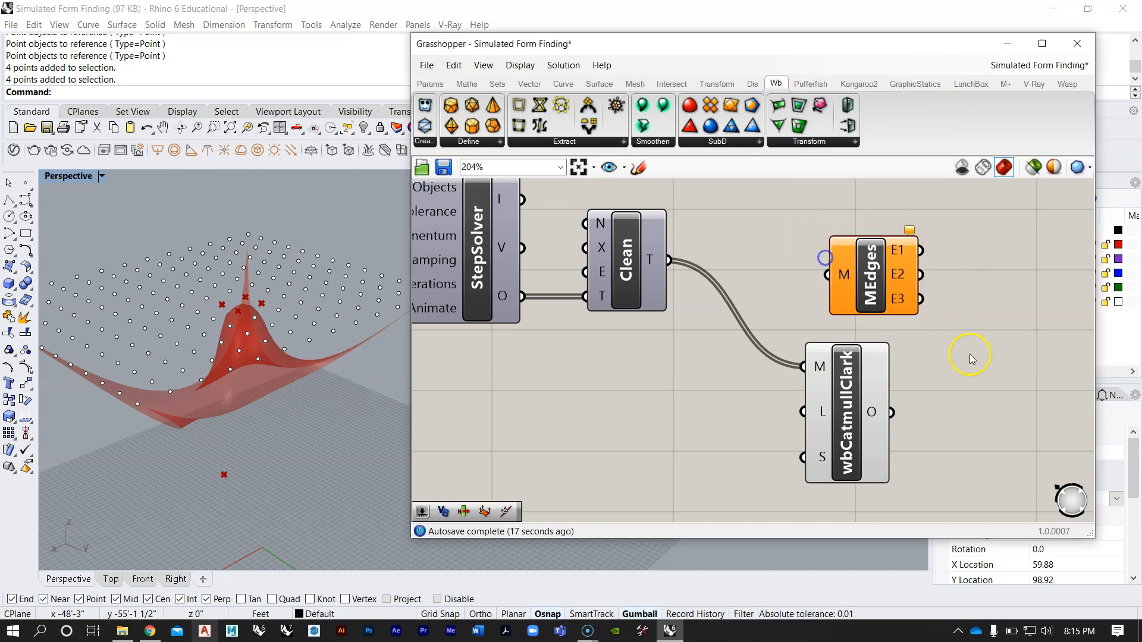
scroll(892, 345, "down", 3)
left_click_drag(819, 270, 816, 269)
right_click_drag(274, 350, 249, 374)
scroll(244, 252, "up", 3)
right_click_drag(244, 252, 356, 294)
mouse_move(309, 429)
right_mouse_down()
mouse_move(263, 394)
mouse_move(295, 445)
right_mouse_up()
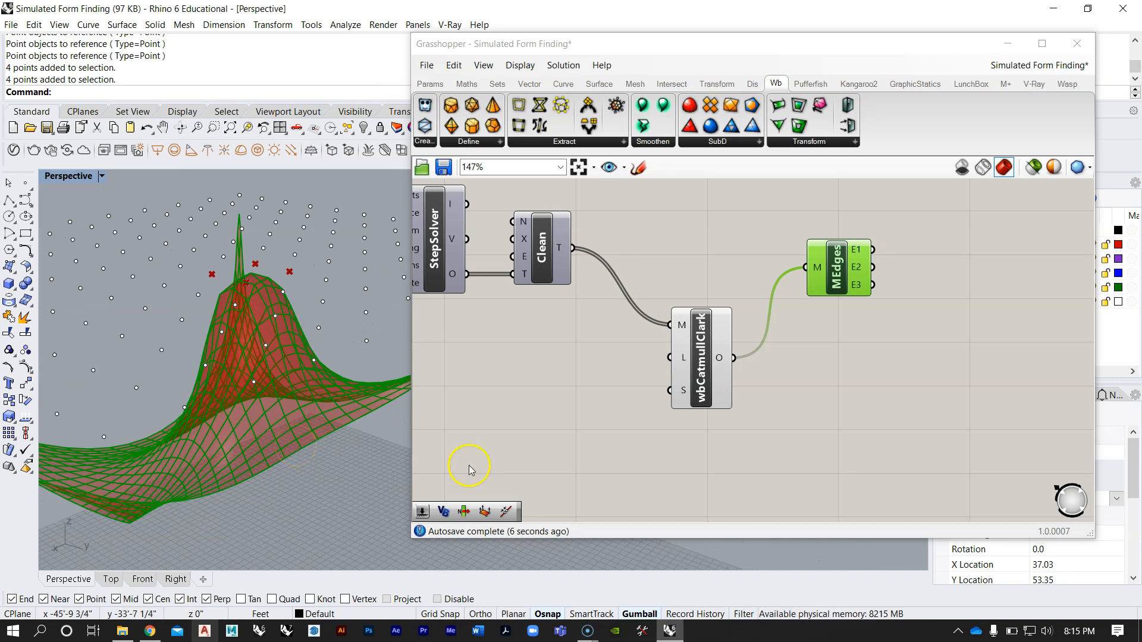
Step: Add a number slider with the value 3 and connect it to wbCatmullClark's L input
double_click(625, 377)
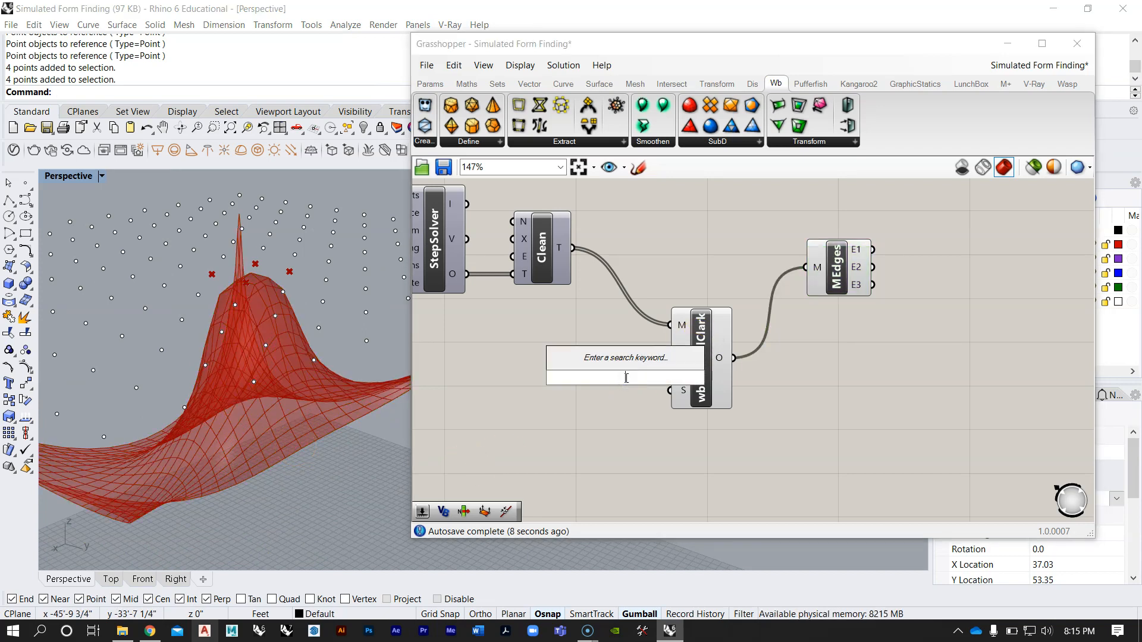
type("3")
key("Return")
scroll(631, 476, "up", 2)
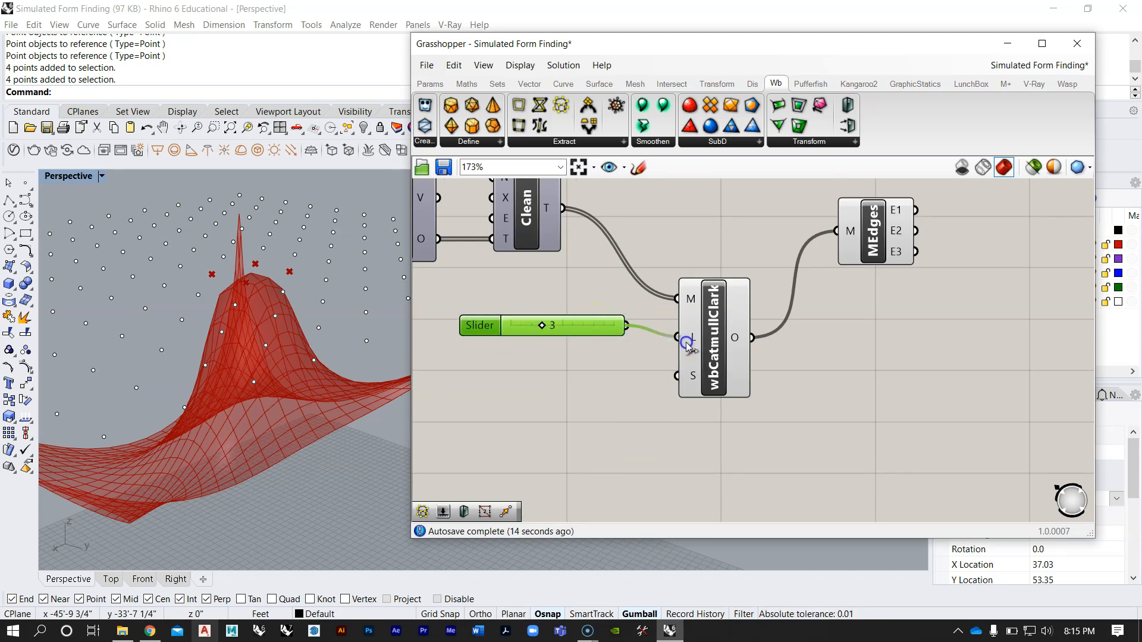
left_click_drag(688, 339, 688, 340)
Step: Check the mesh density up close and set the subdivision Level slider to 2
right_click_drag(219, 298, 285, 280)
scroll(523, 333, "up", 5)
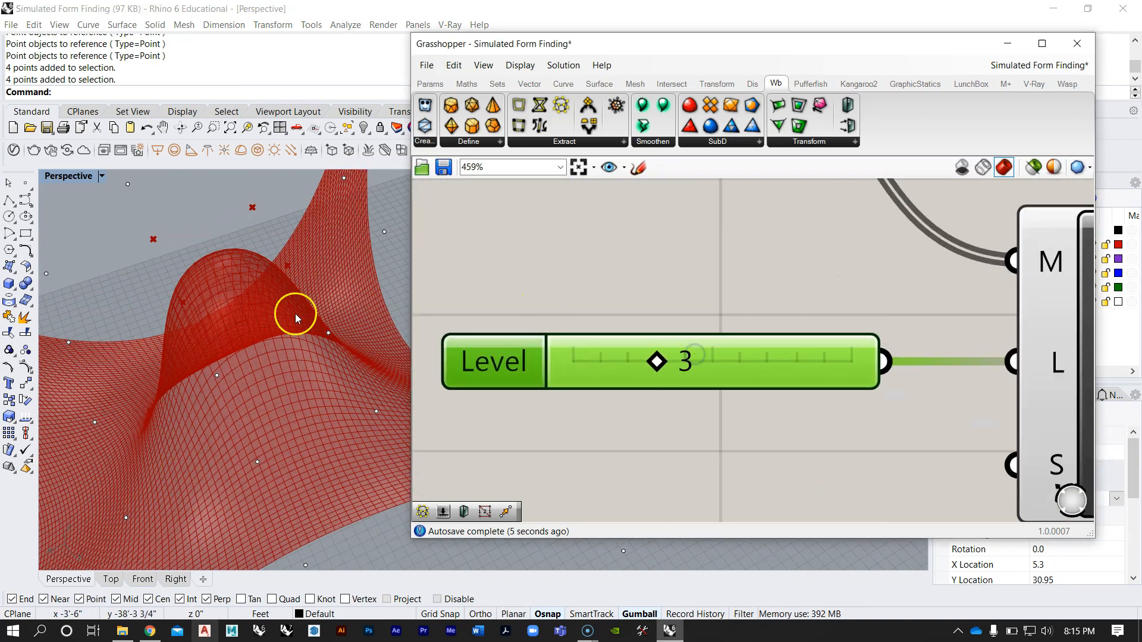
left_click_drag(655, 362, 638, 363)
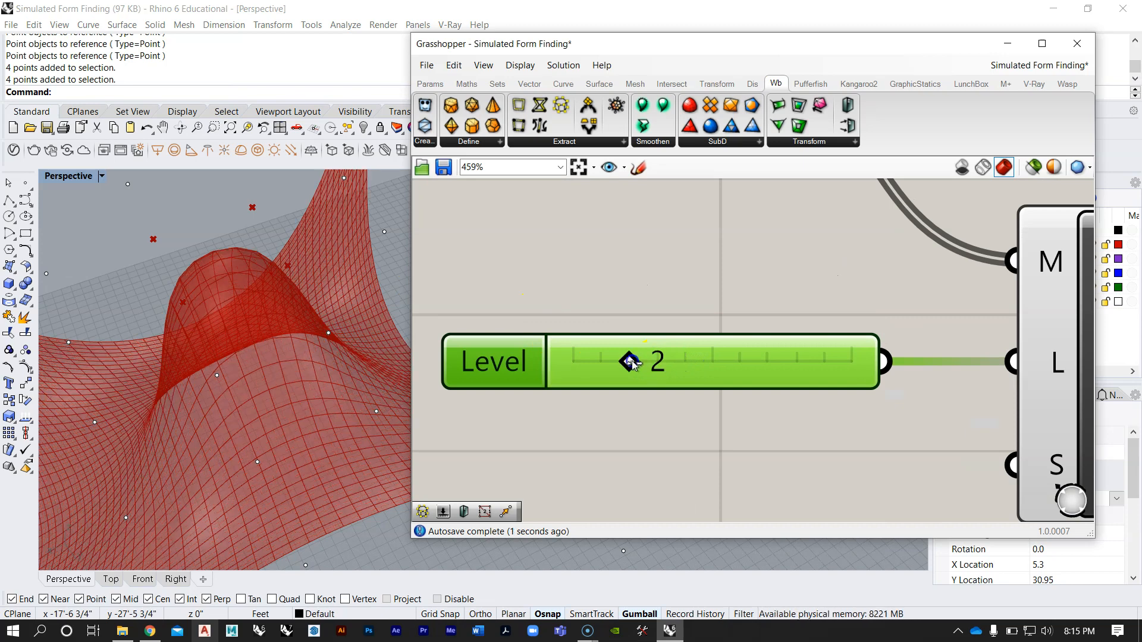
right_click_drag(377, 352, 244, 398)
Step: Delete the Mesh Edges component that follows wbCatmullClark
scroll(235, 407, "down", 2)
right_click_drag(738, 282, 683, 338)
scroll(684, 338, "down", 8)
left_click(770, 306)
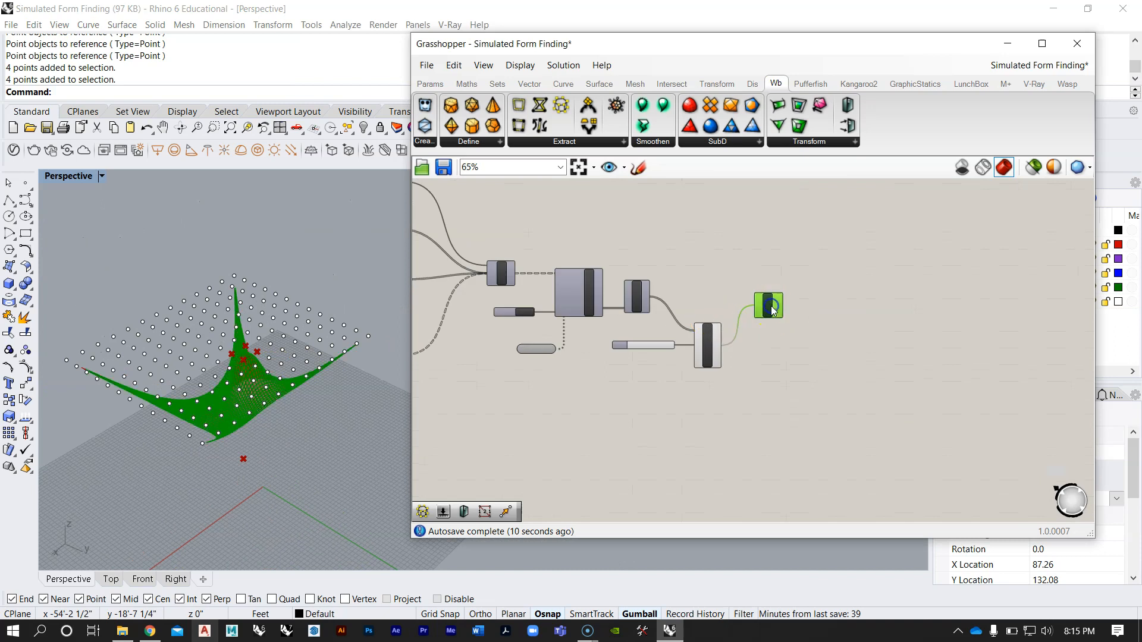
key("Delete")
Step: Restart the simulation by switching the StepSolver's Animate toggle to False and back to True, viewing the mesh from several angles
right_click_drag(525, 310, 702, 313)
scroll(721, 312, "up", 3)
left_click(670, 321)
right_click_drag(336, 376, 269, 419)
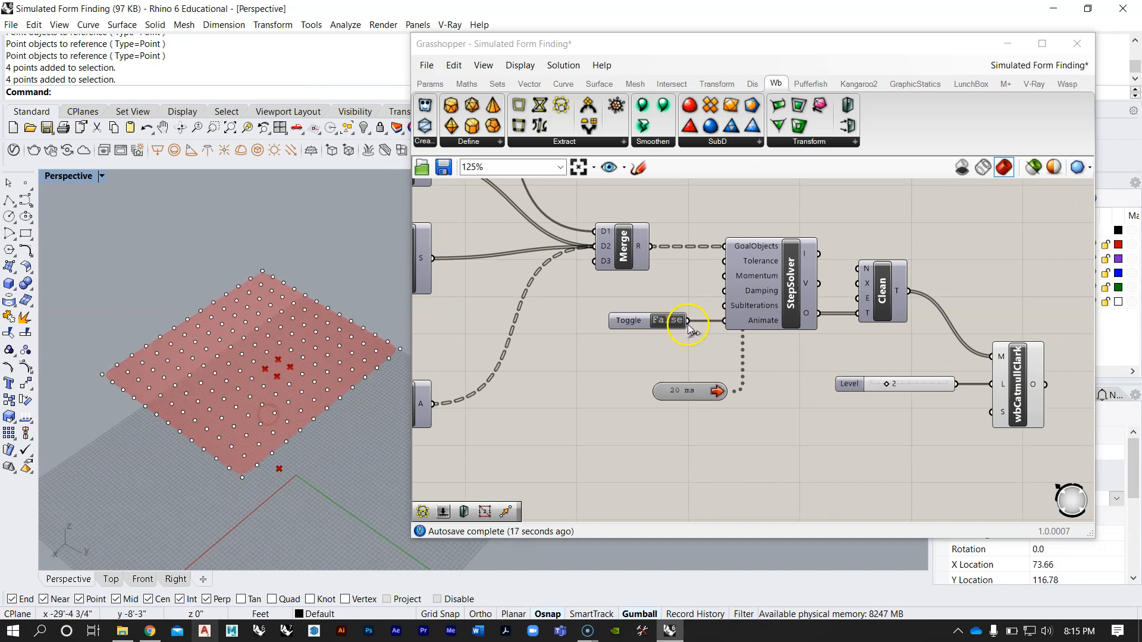
double_click(670, 321)
right_click_drag(156, 362, 211, 307)
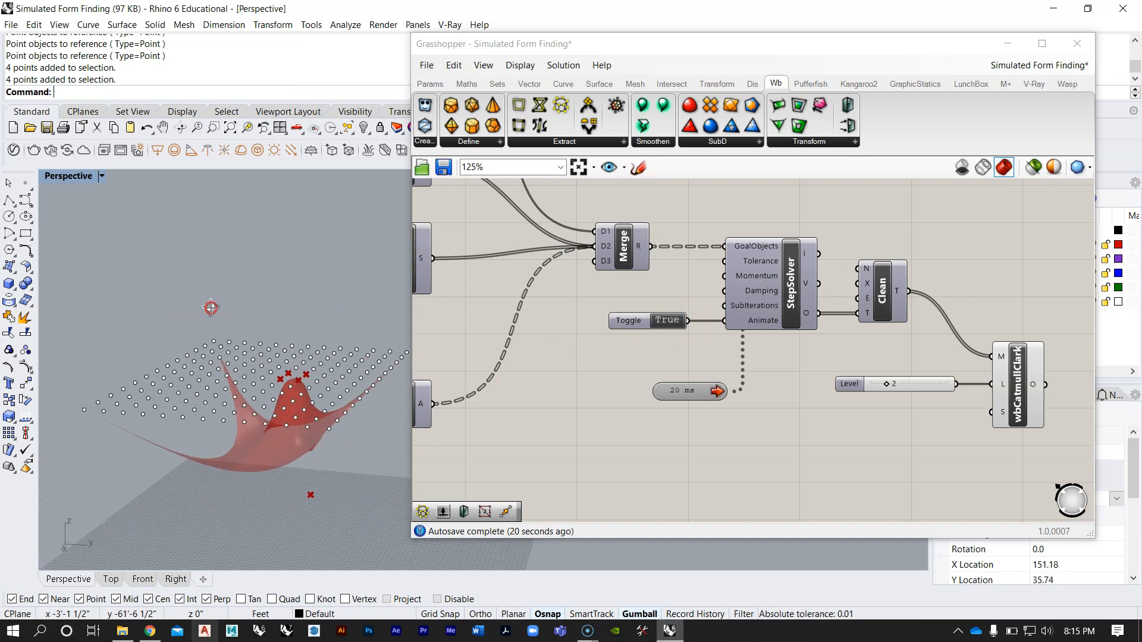
Step: Set the StepSolver's Animate toggle to False and inspect the corners of the flat subdivided mesh
double_click(657, 319)
right_click_drag(142, 366, 137, 426)
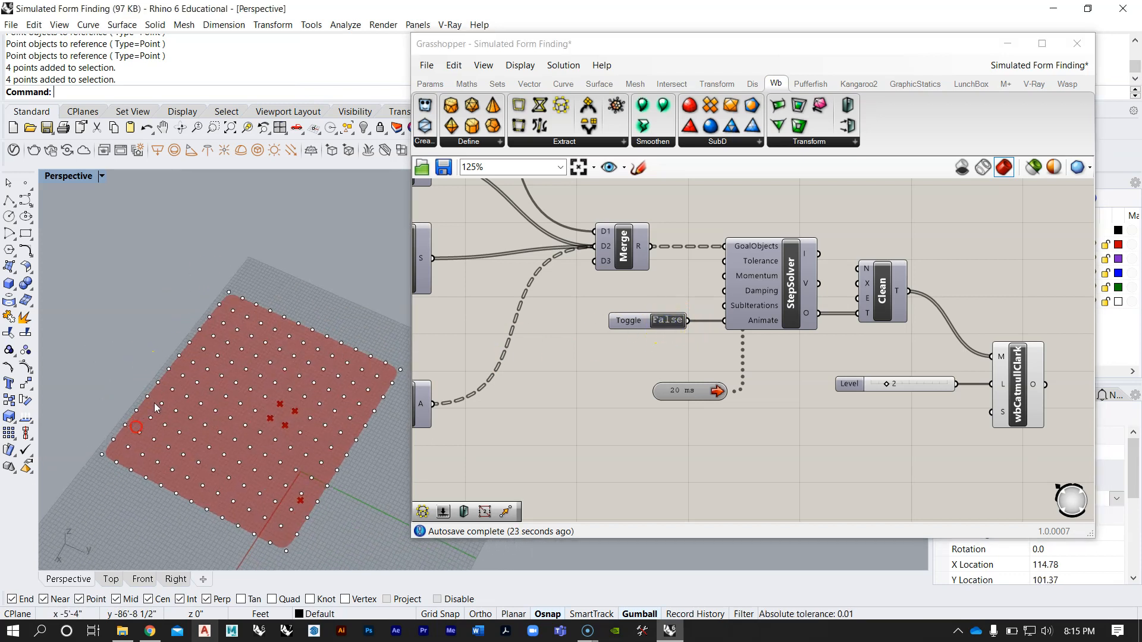
scroll(391, 373, "up", 9)
scroll(237, 385, "down", 9)
scroll(285, 389, "up", 12)
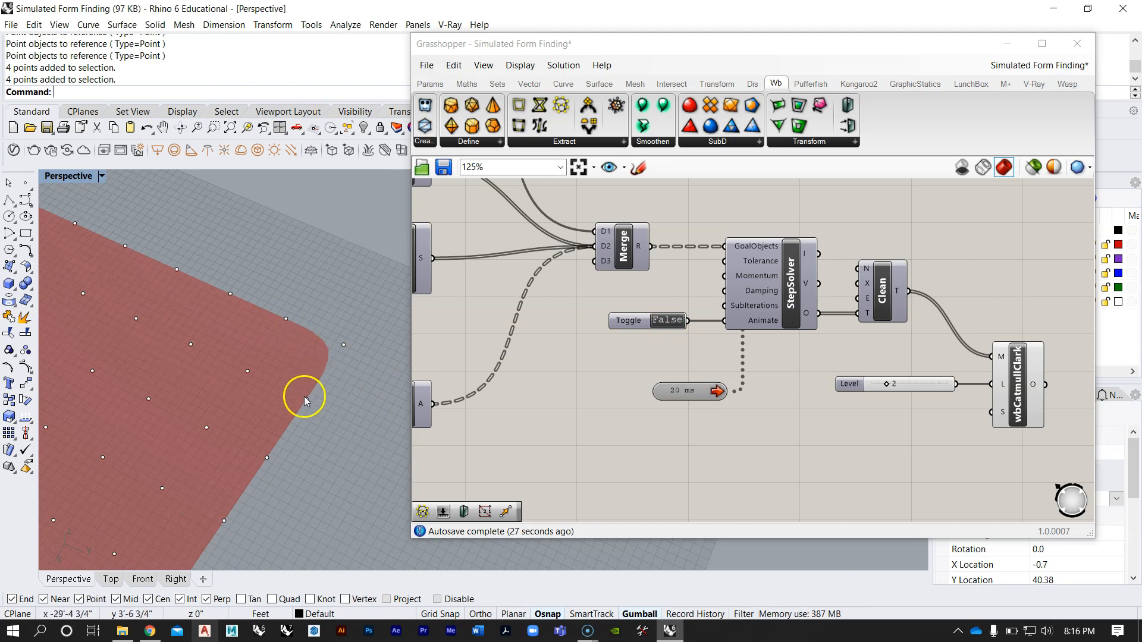
scroll(318, 329, "down", 5)
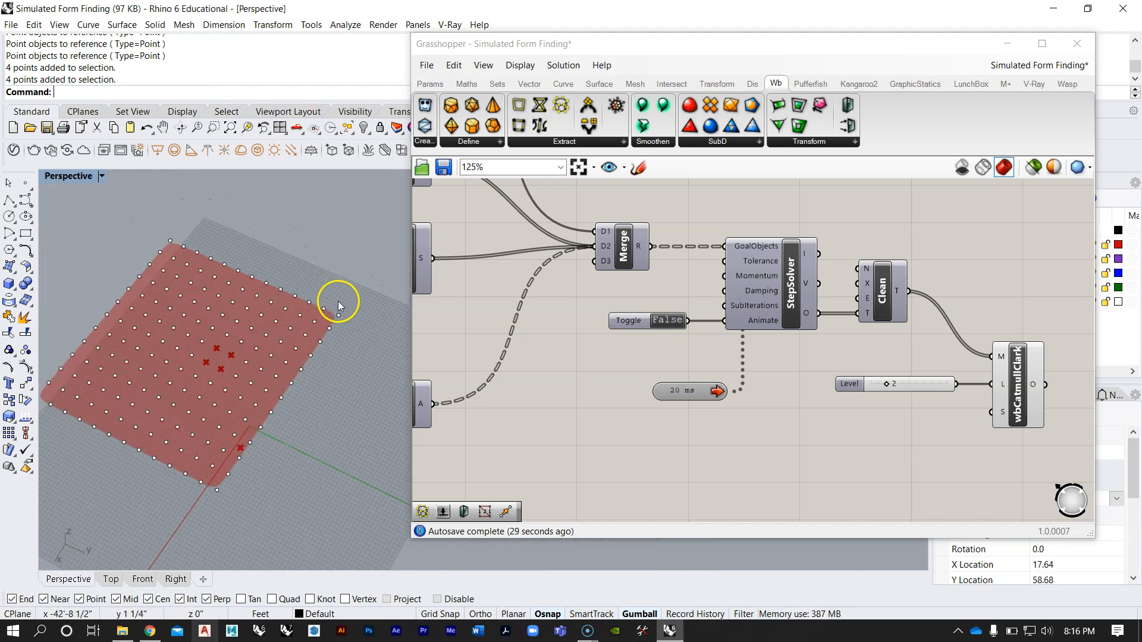
scroll(220, 482, "up", 6)
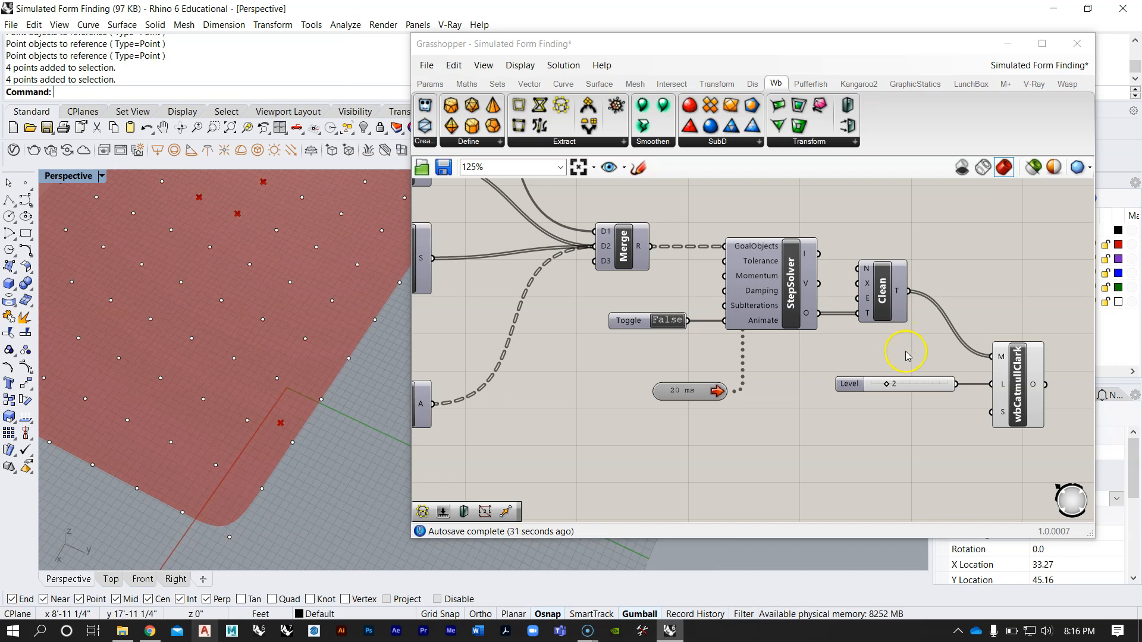
Step: Set wbCatmullClark's Smooth Naked Edges input to Corner Fixed and check the mesh corners
scroll(906, 356, "up", 4)
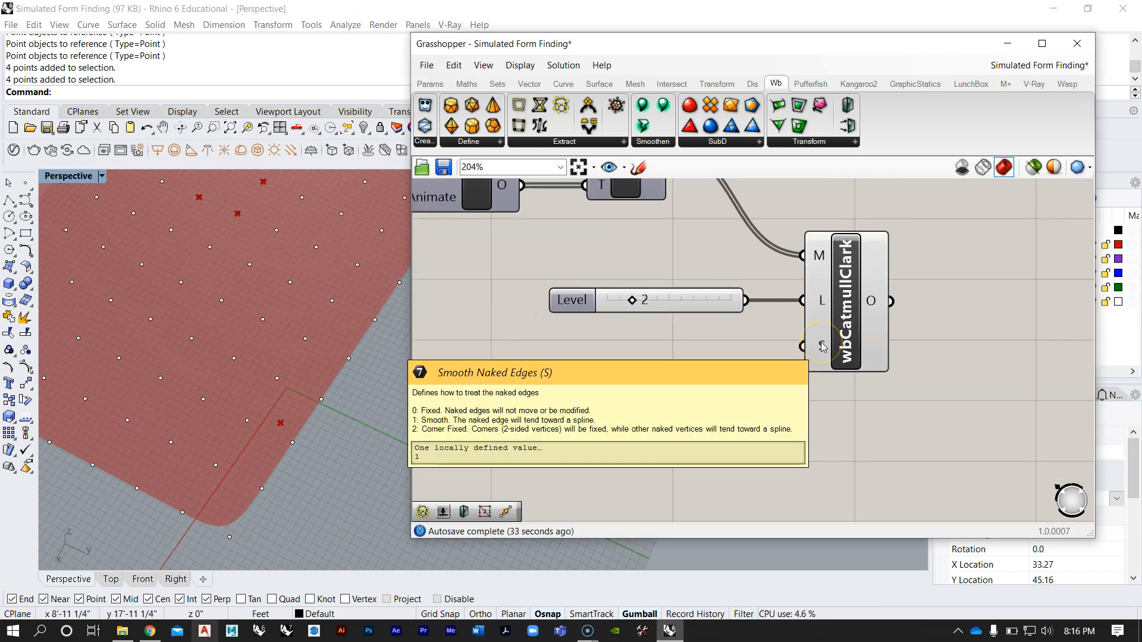
right_click(822, 347)
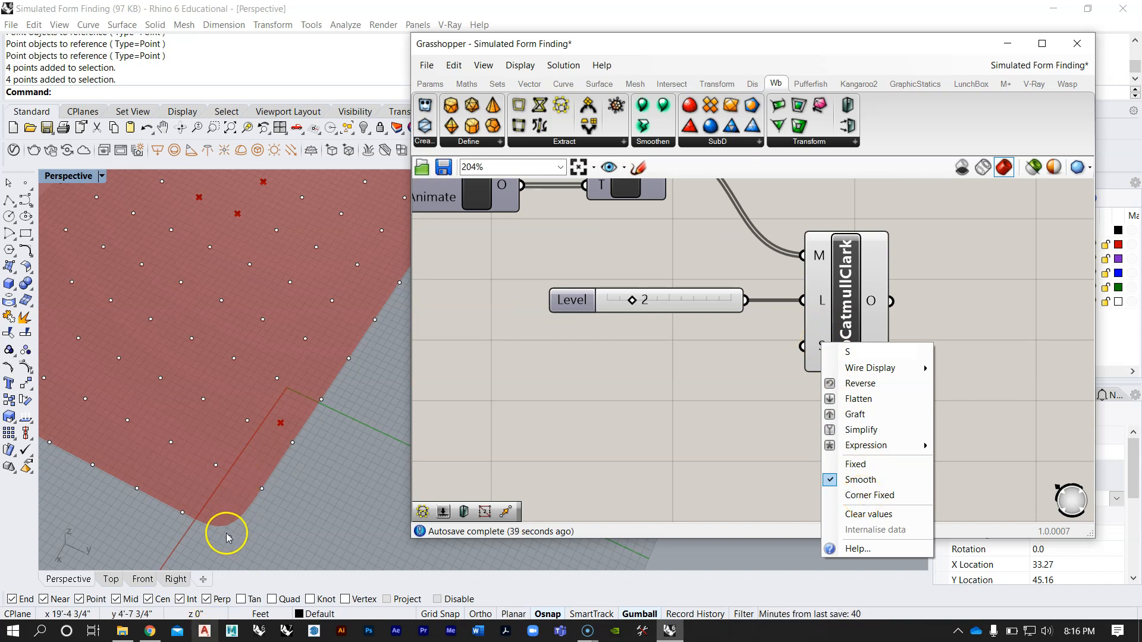
left_click(852, 496)
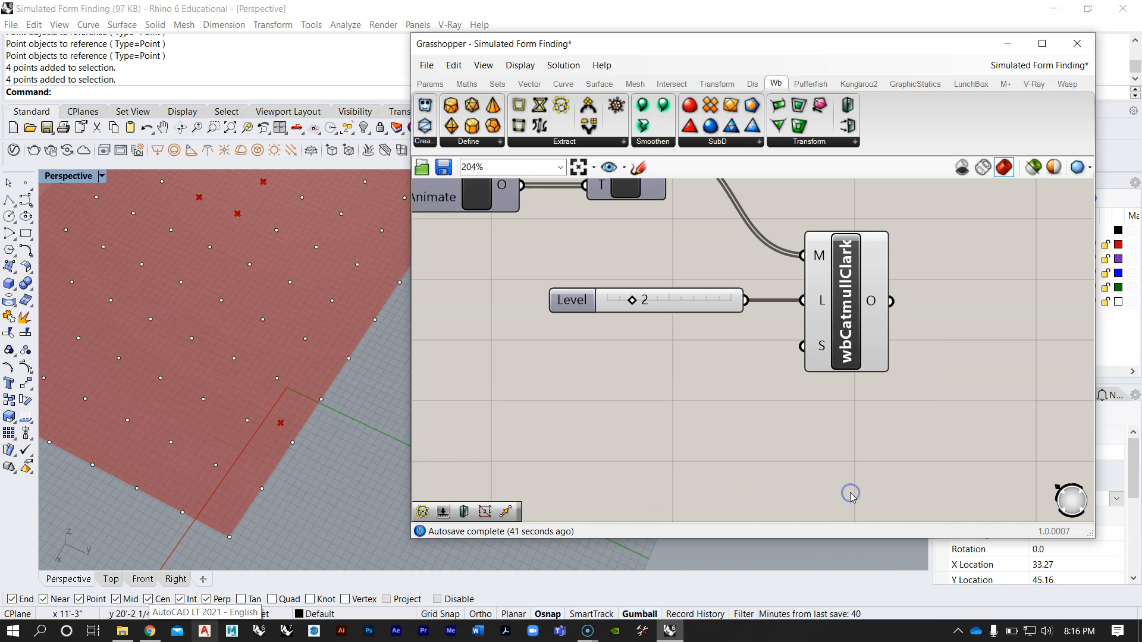
scroll(248, 433, "down", 7)
scroll(268, 378, "down", 6)
scroll(256, 351, "up", 6)
right_click_drag(252, 350, 275, 335)
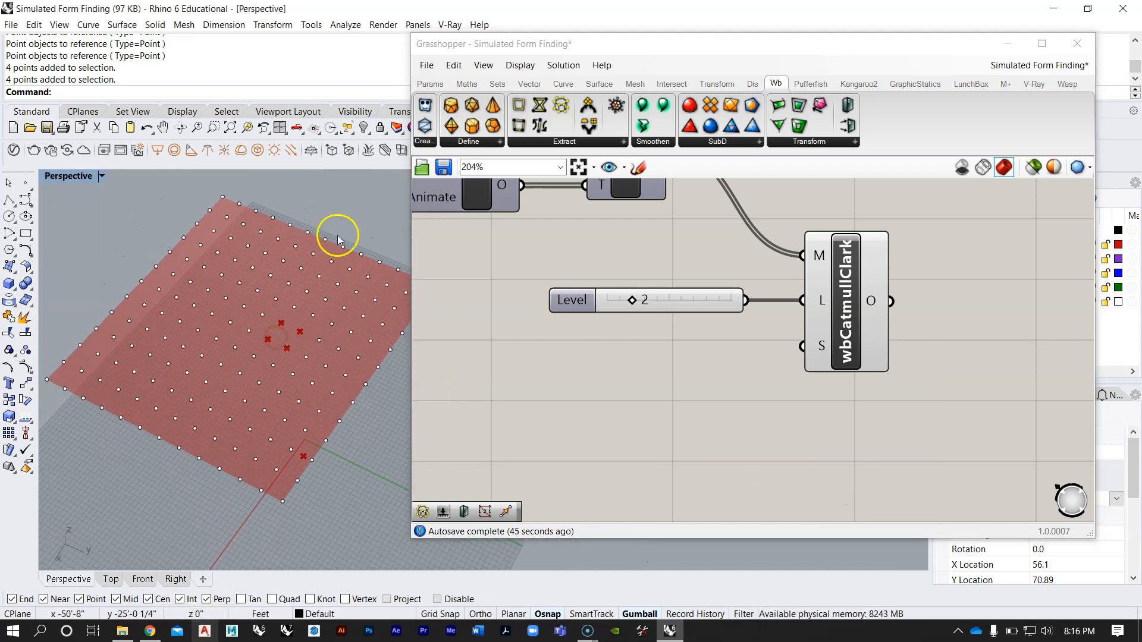
Step: Set the StepSolver's Animate toggle to True and view the relaxed mesh around its anchors
right_click_drag(761, 314, 826, 339)
right_click_drag(298, 390, 282, 365)
scroll(487, 327, "down", 3)
right_click_drag(565, 319, 788, 351)
scroll(622, 297, "up", 3)
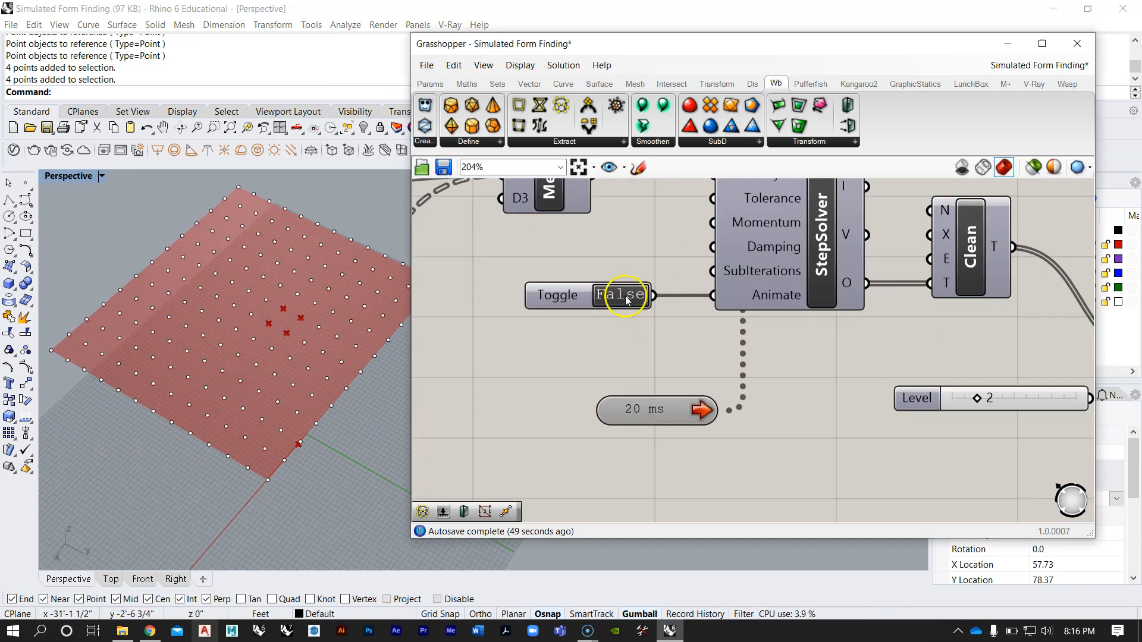
double_click(625, 295)
right_click_drag(254, 281, 209, 305)
right_click_drag(226, 237, 259, 365)
scroll(259, 365, "up", 2)
Step: Group all components of the new definition, from the mesh inputs through wbCatmullClark, and shift the group slightly down
right_click_drag(822, 356, 747, 380)
scroll(751, 351, "down", 11)
scroll(762, 298, "up", 3)
right_click_drag(660, 323, 778, 337)
scroll(775, 337, "down", 3)
left_click_drag(904, 425, 582, 297)
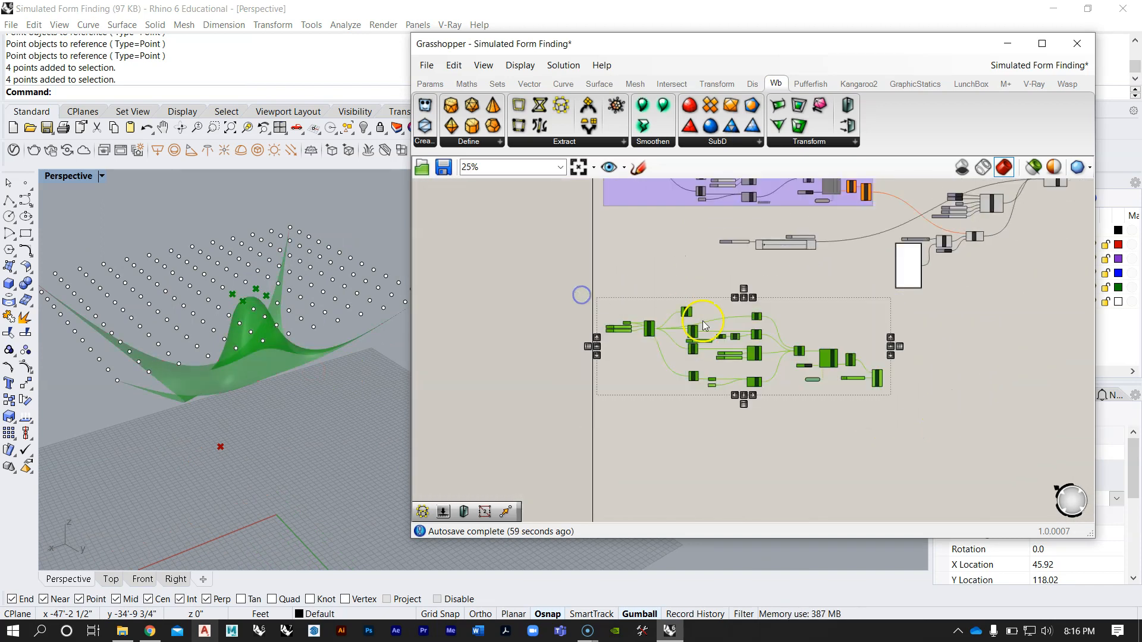
key("ctrl+g")
scroll(795, 327, "up", 2)
left_click_drag(814, 322, 810, 332)
left_click(769, 269)
Step: Review the newly grouped definition alongside the earlier purple group and its downstream components
scroll(769, 268, "down", 4)
scroll(781, 397, "up", 4)
right_click_drag(787, 252, 800, 330)
scroll(784, 329, "up", 2)
left_click(895, 351)
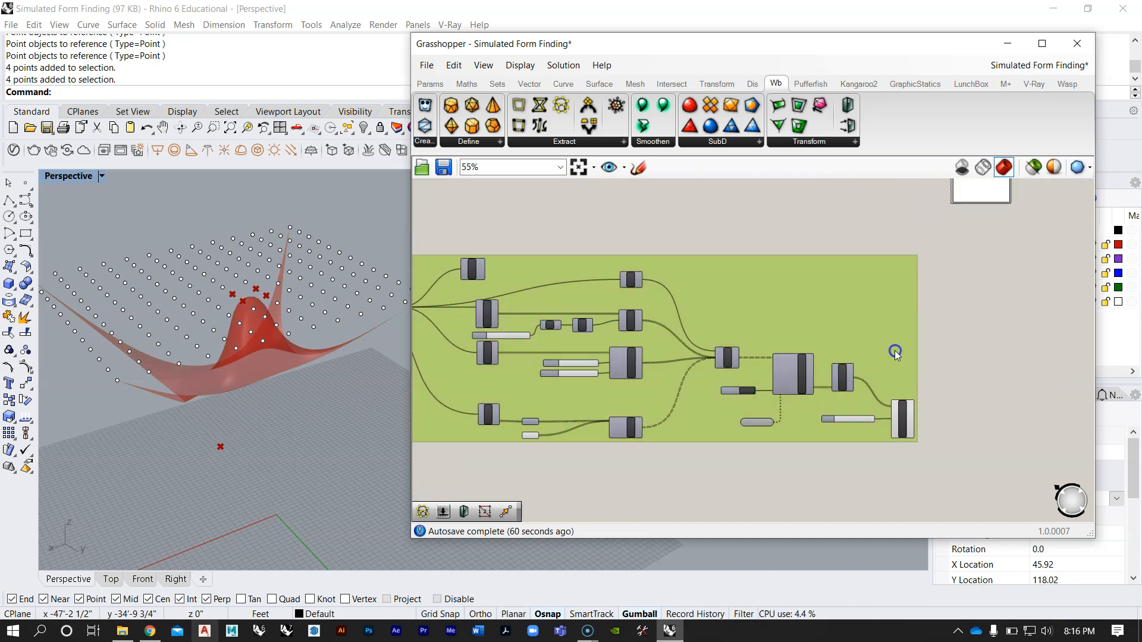
scroll(625, 273, "down", 4)
right_click_drag(626, 275, 700, 322)
right_click_drag(799, 316, 733, 375)
scroll(718, 390, "up", 1)
left_click_drag(706, 380, 708, 391)
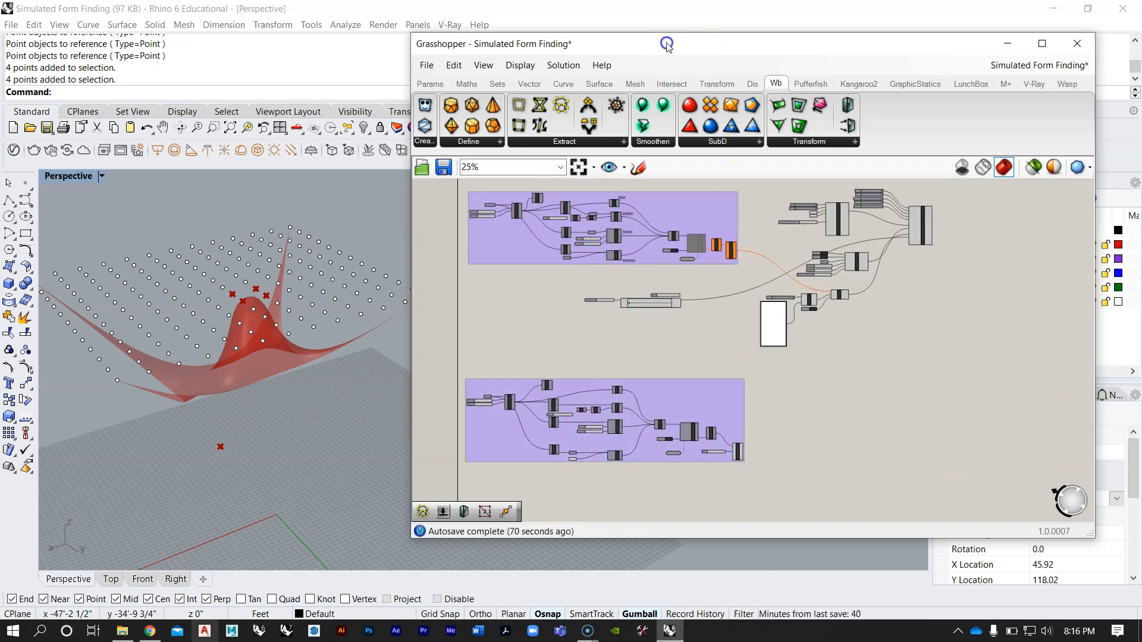
Step: Move the Grasshopper window clear of the Perspective viewport so the relaxed mesh can be viewed
left_click_drag(667, 43, 680, 53)
left_click_drag(421, 92, 529, 98)
right_click_drag(326, 263, 348, 298)
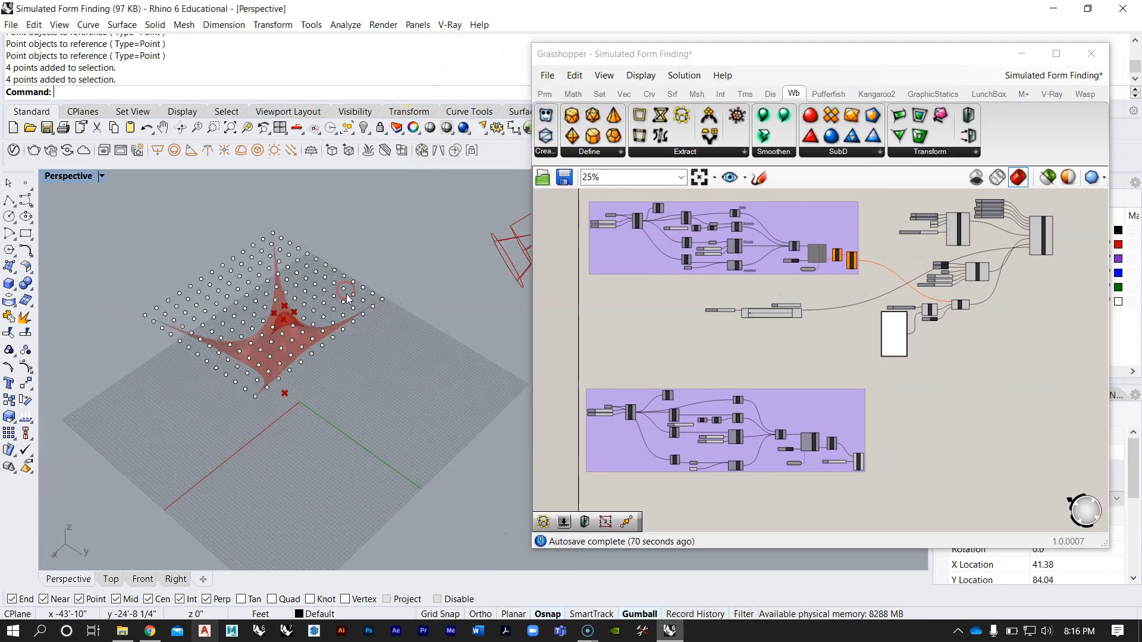
right_click_drag(273, 290, 337, 295)
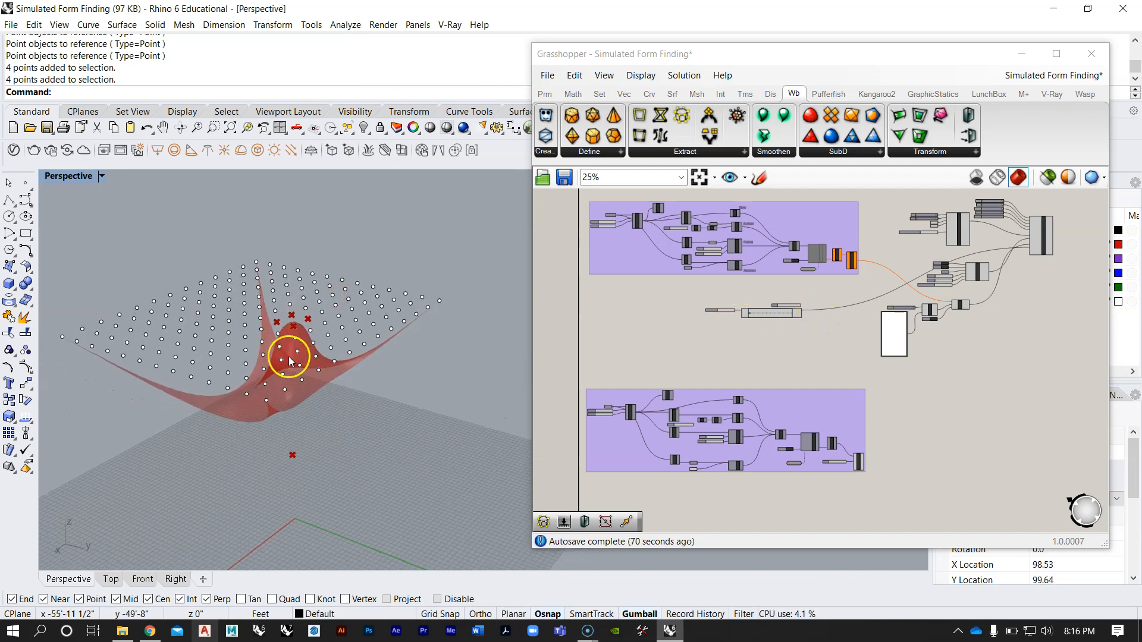
Step: Examine the relaxed mesh, its point grid and the camera preview from several angles alongside the components that drive them
scroll(874, 324, "up", 3)
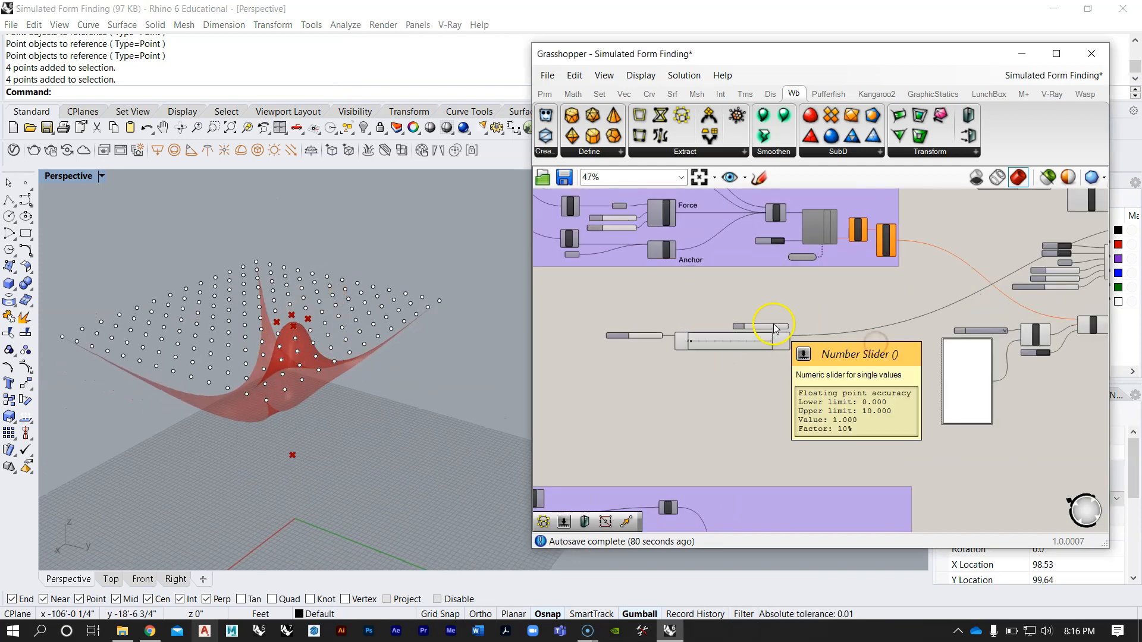
right_click_drag(333, 286, 312, 363)
right_click_drag(290, 303, 323, 373)
scroll(324, 372, "down", 4)
right_click_drag(267, 339, 388, 370)
scroll(739, 375, "down", 4)
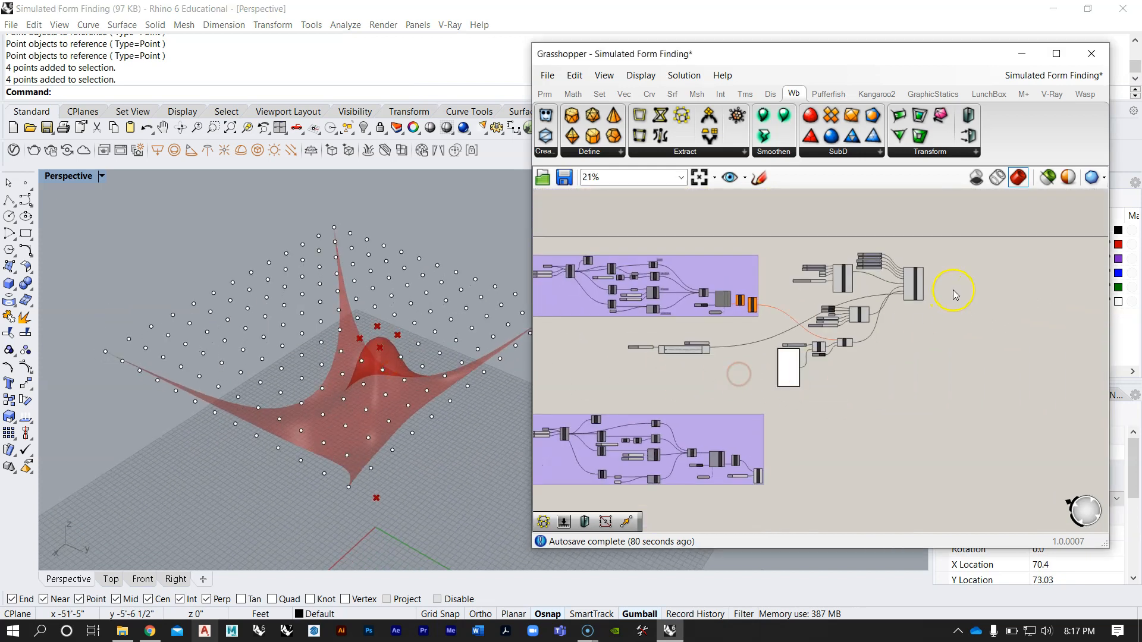
right_click_drag(458, 380, 326, 397)
scroll(240, 326, "down", 7)
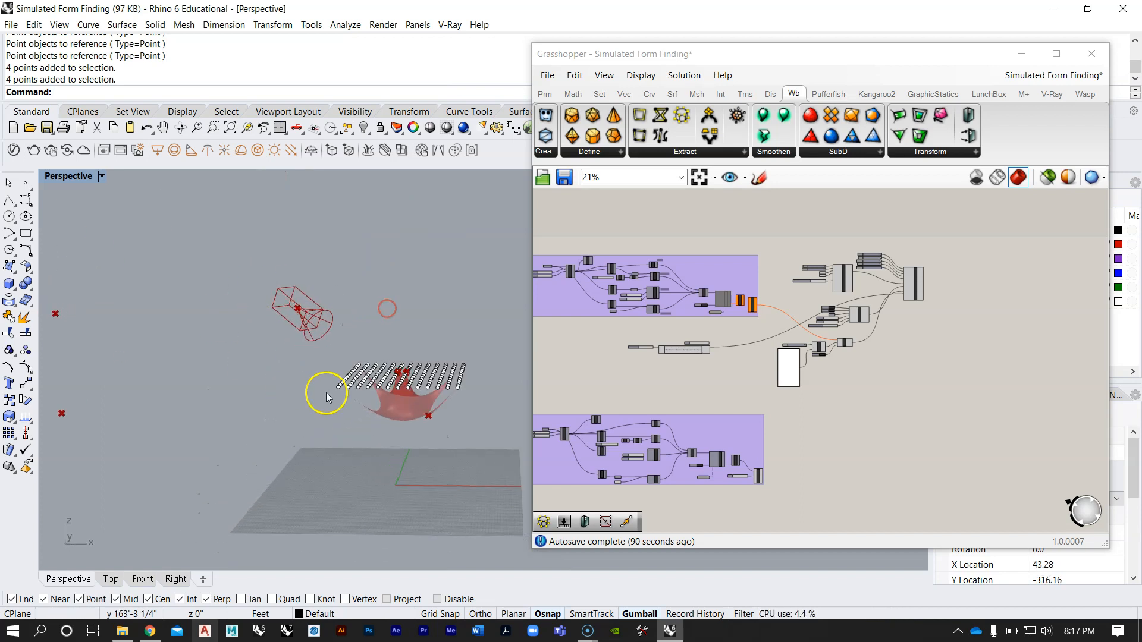
right_click_drag(459, 399, 227, 441)
scroll(485, 219, "up", 7)
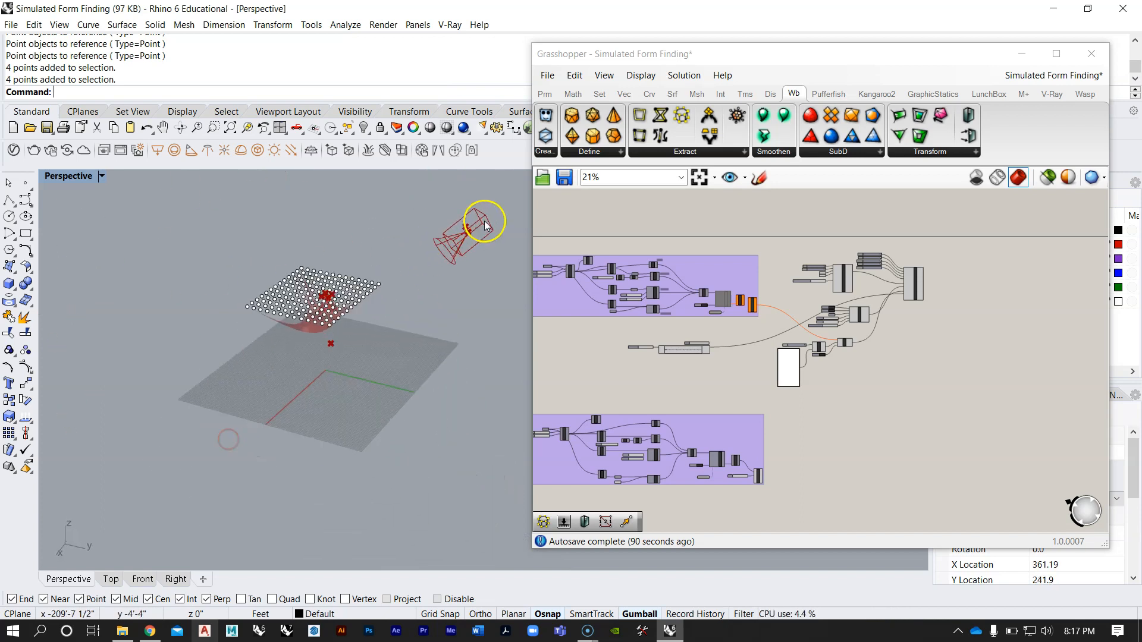
right_click_drag(259, 394, 307, 251)
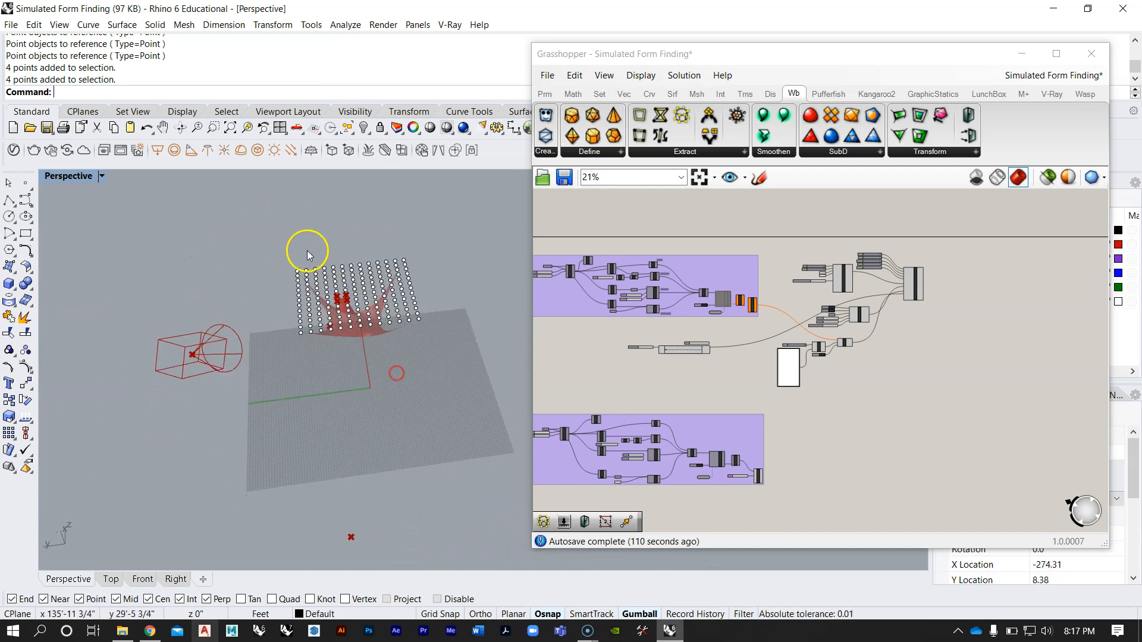
Step: Select the grid of points above the relaxed mesh and hide it
left_click_drag(470, 362, 470, 362)
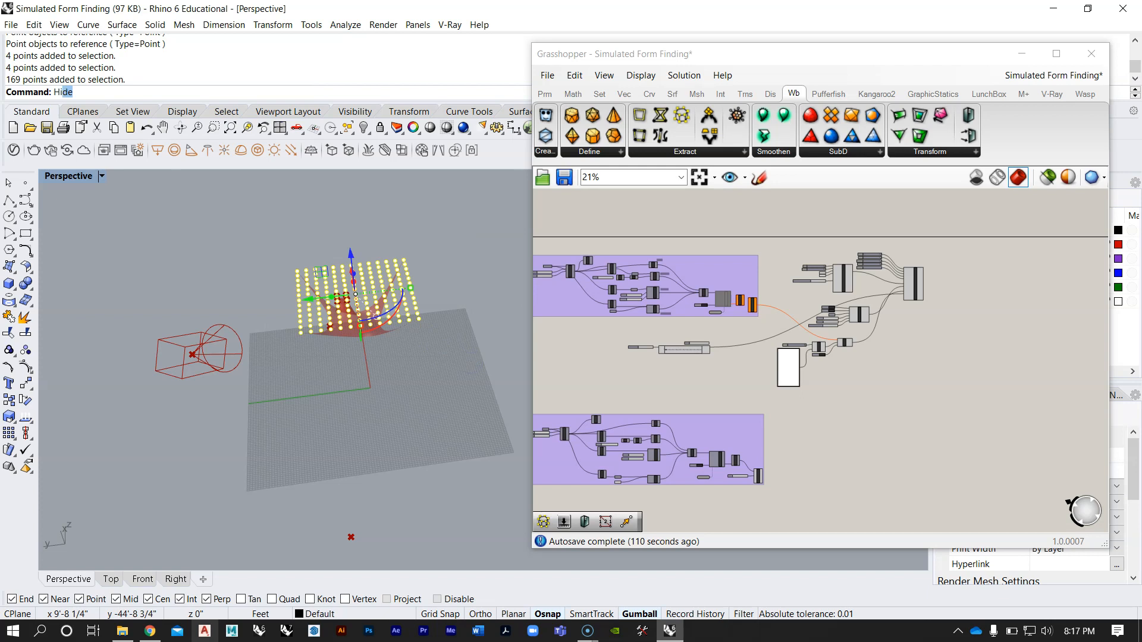
key("Return")
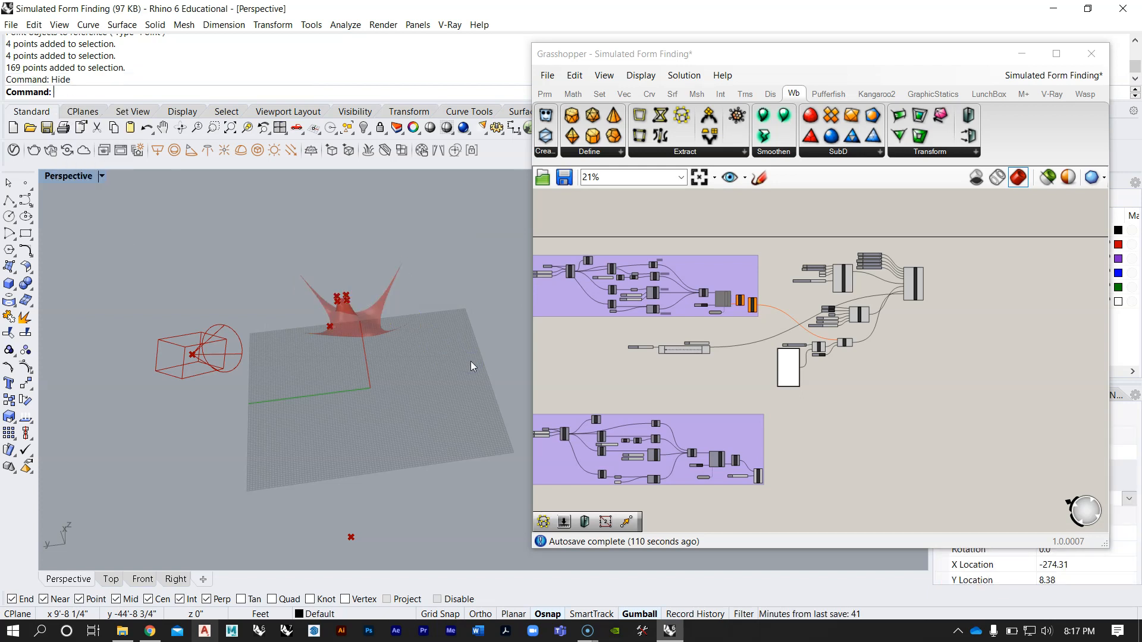
right_click_drag(273, 316, 333, 351)
scroll(273, 455, "up", 5)
Step: Turn off the preview of the lower Pt parameter feeding the Anchor component in the new group
right_click_drag(664, 377, 823, 314)
scroll(793, 379, "up", 5)
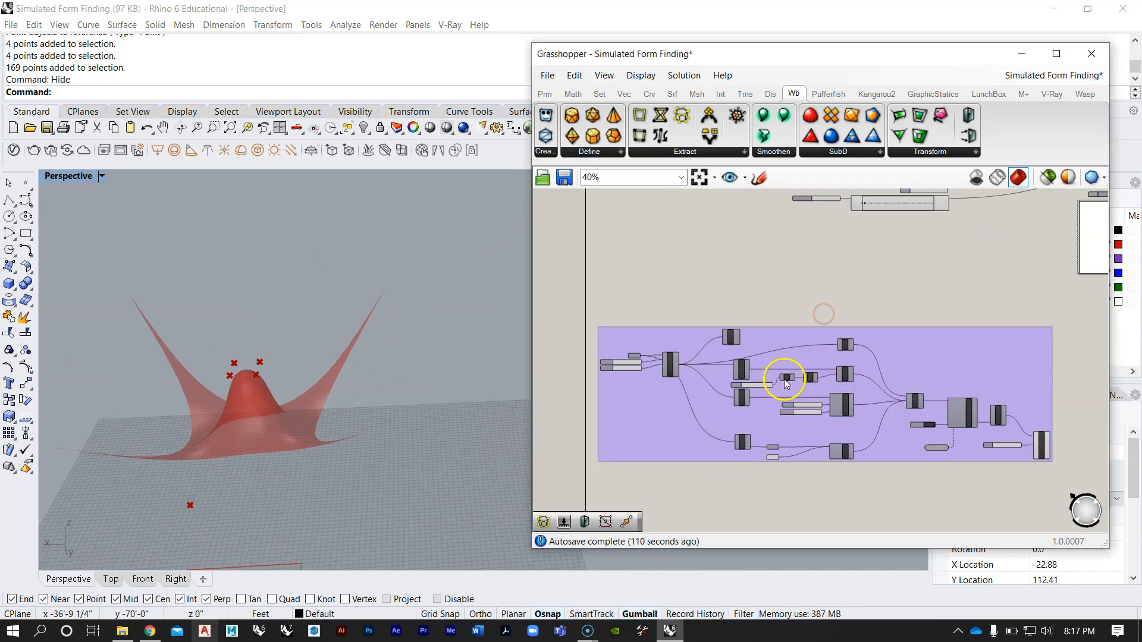
right_click_drag(855, 402, 895, 309)
scroll(901, 340, "up", 3)
right_click_drag(863, 438, 868, 396)
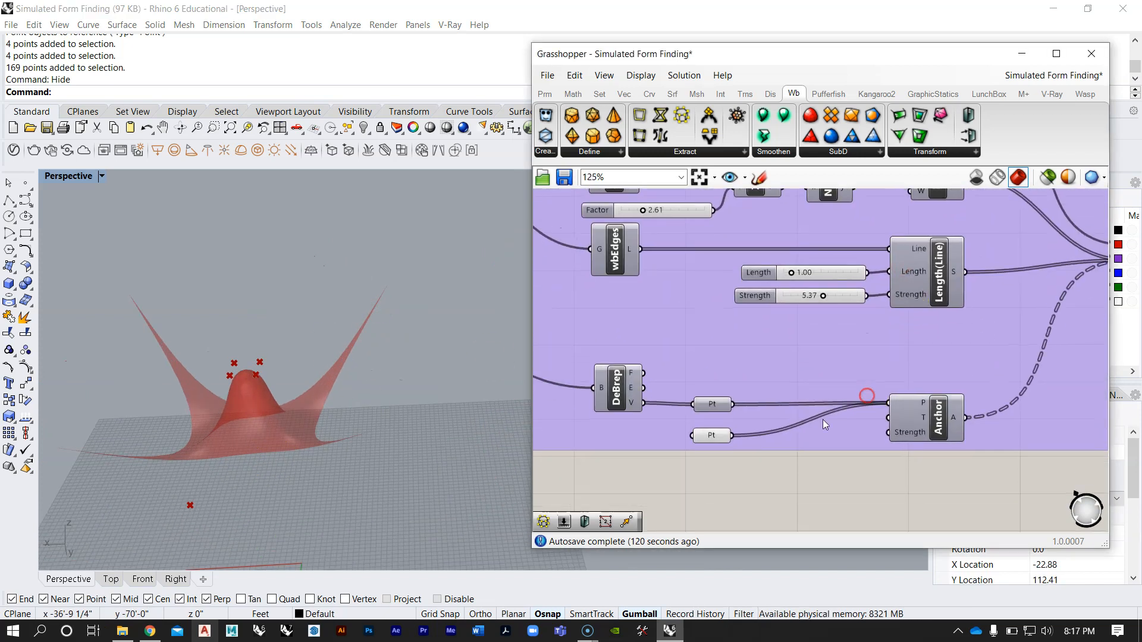
scroll(687, 436, "up", 2)
right_click(733, 440)
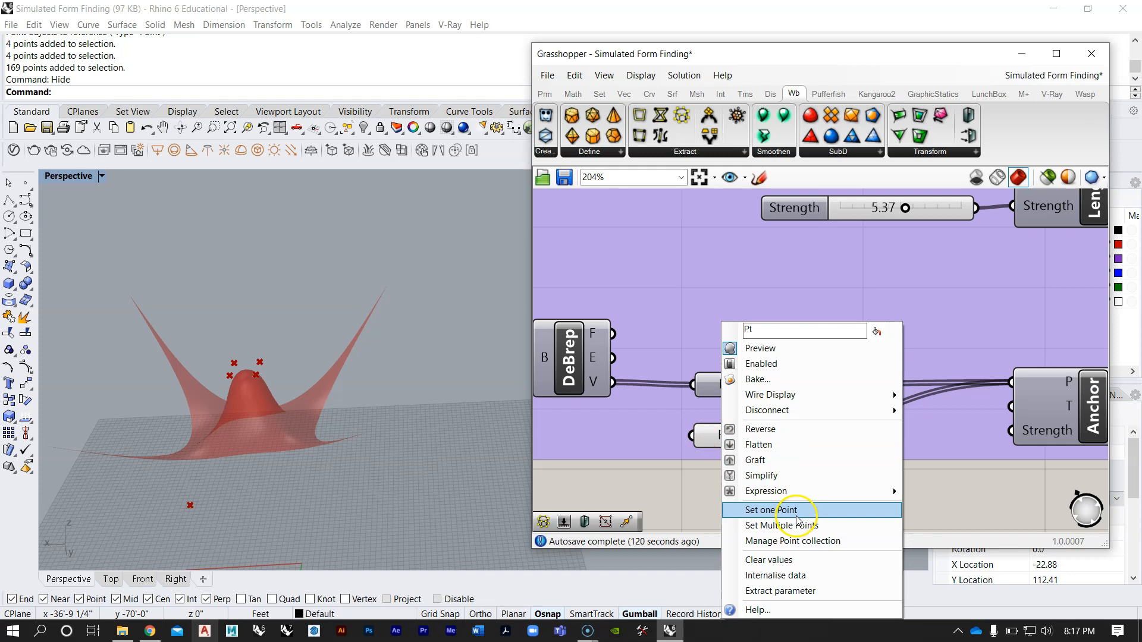
left_click(785, 364)
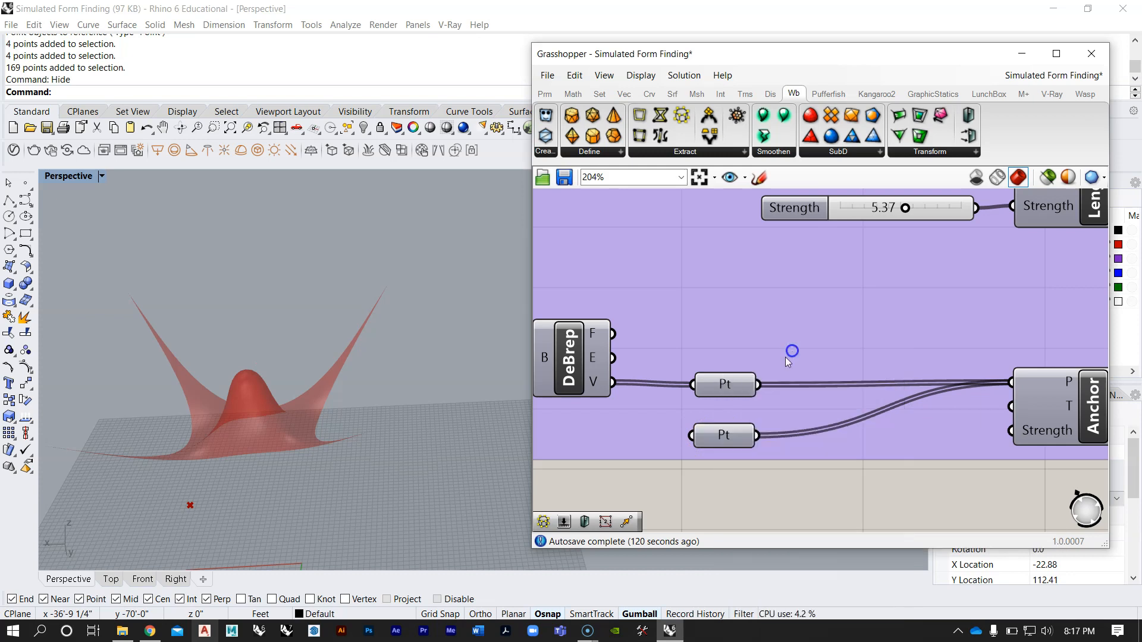
right_click_drag(335, 354, 272, 348)
scroll(273, 347, "down", 3)
right_click_drag(312, 308, 279, 333)
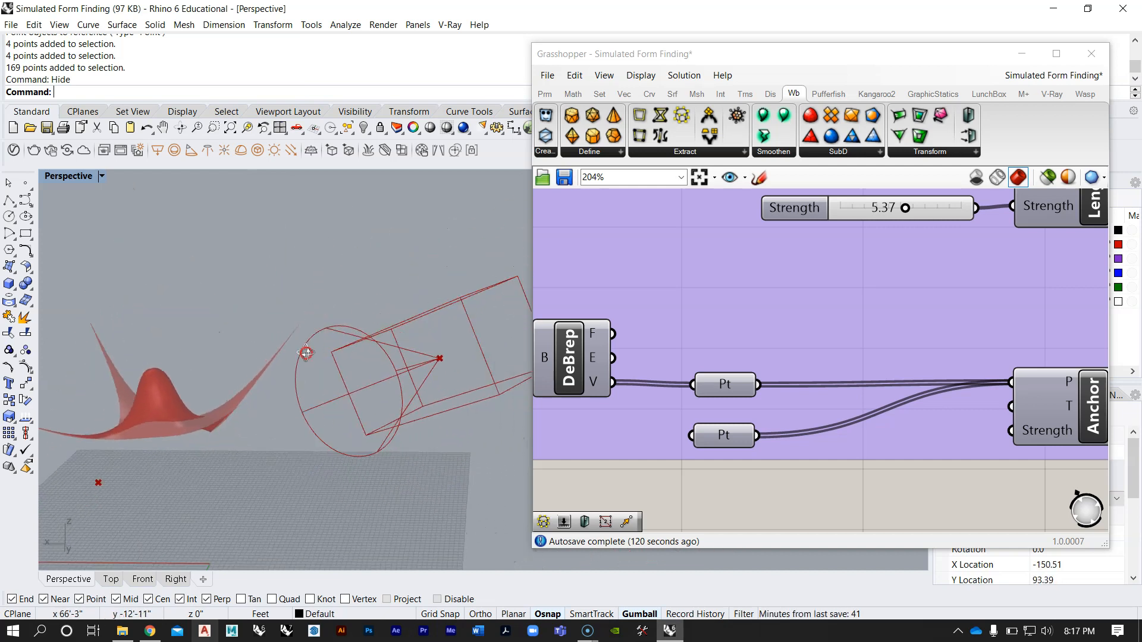
Step: Set the StepSolver's Animate toggle to False and view the flat starting mesh
right_click_drag(755, 294, 715, 358)
scroll(815, 314, "down", 10)
right_click_drag(877, 291, 740, 273)
scroll(761, 372, "up", 7)
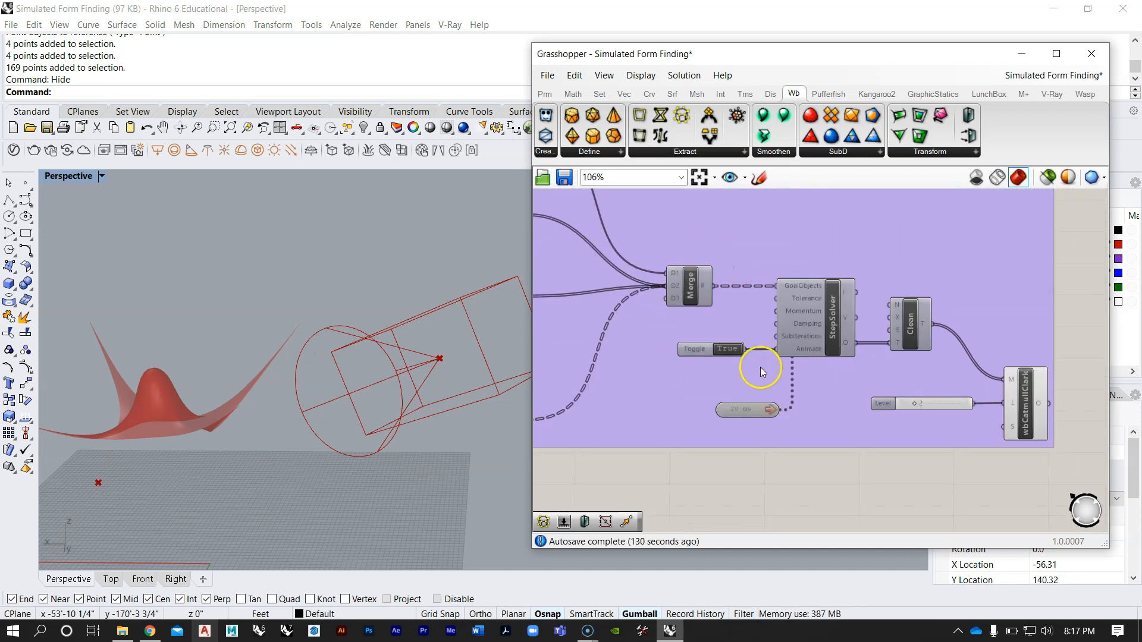
left_click(724, 354)
right_click_drag(190, 387, 295, 399)
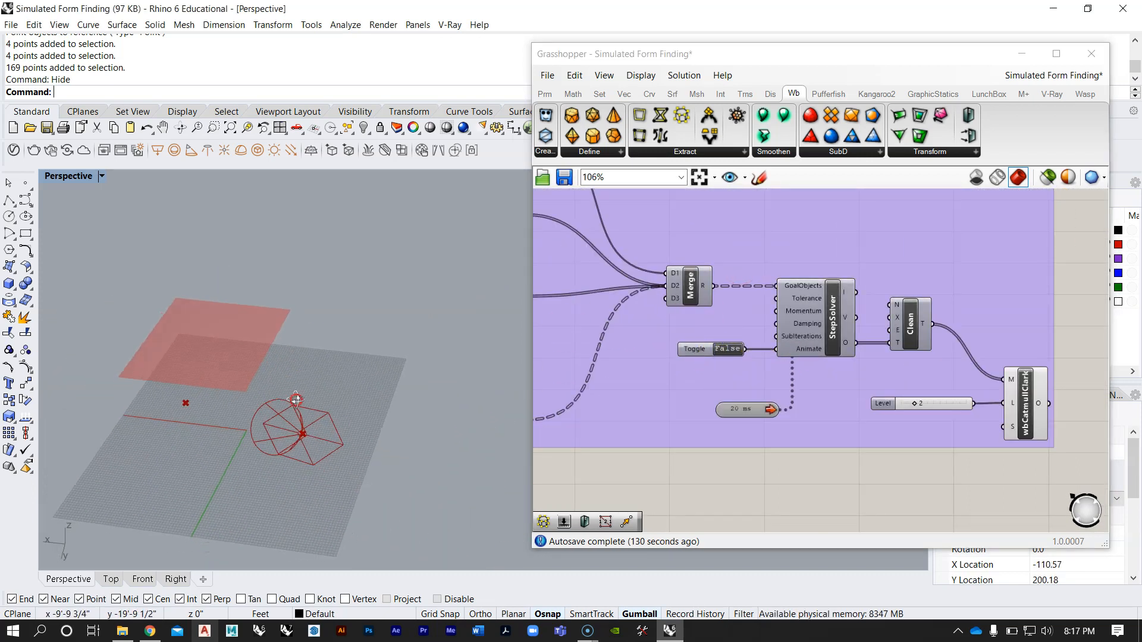
Step: Bring up the V-Ray component set for Grasshopper
scroll(816, 352, "down", 7)
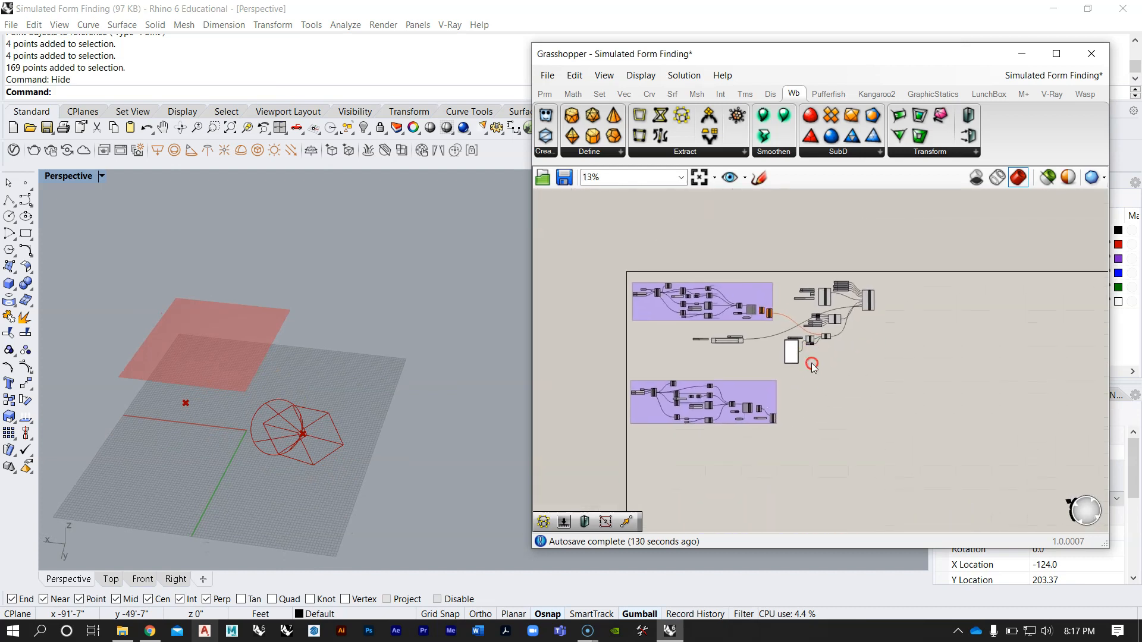
scroll(863, 274, "up", 2)
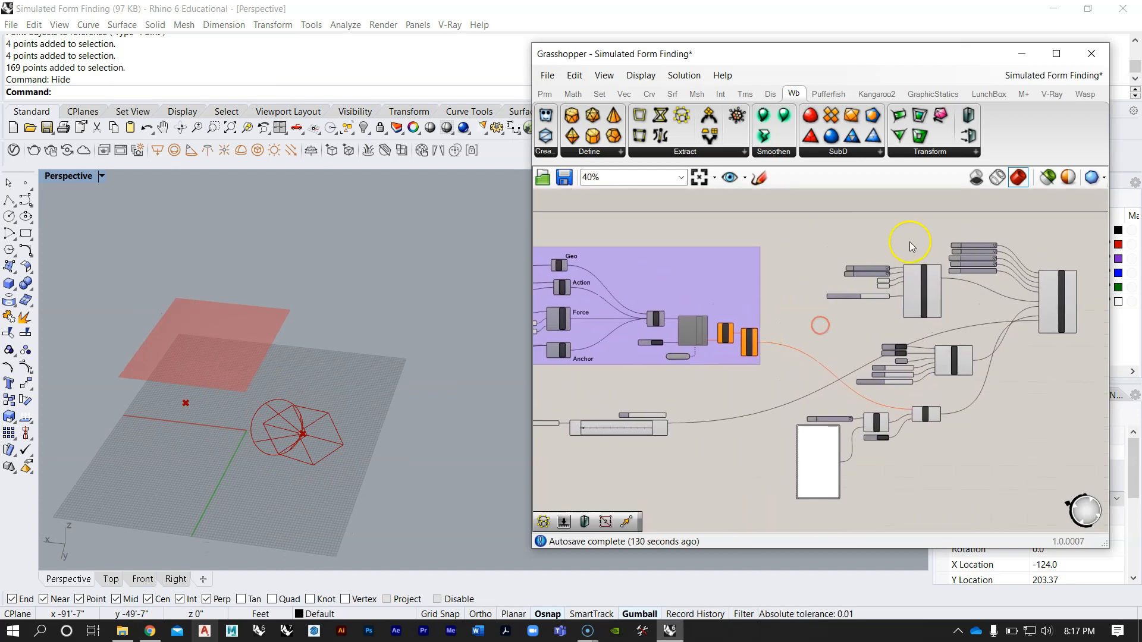
left_click(1052, 95)
left_click(1055, 95)
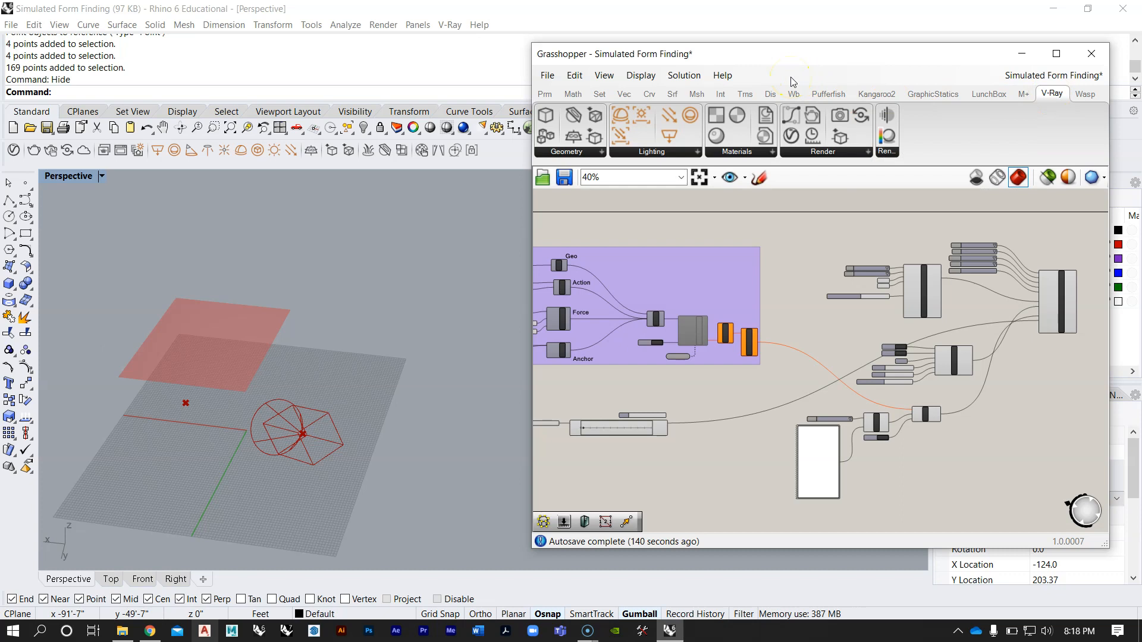
Step: Examine the existing V-Ray camera, light, material and geometry components and how they connect to the earlier purple group
right_click_drag(763, 321, 703, 282)
scroll(759, 257, "down", 3)
scroll(829, 238, "up", 2)
scroll(858, 236, "up", 5)
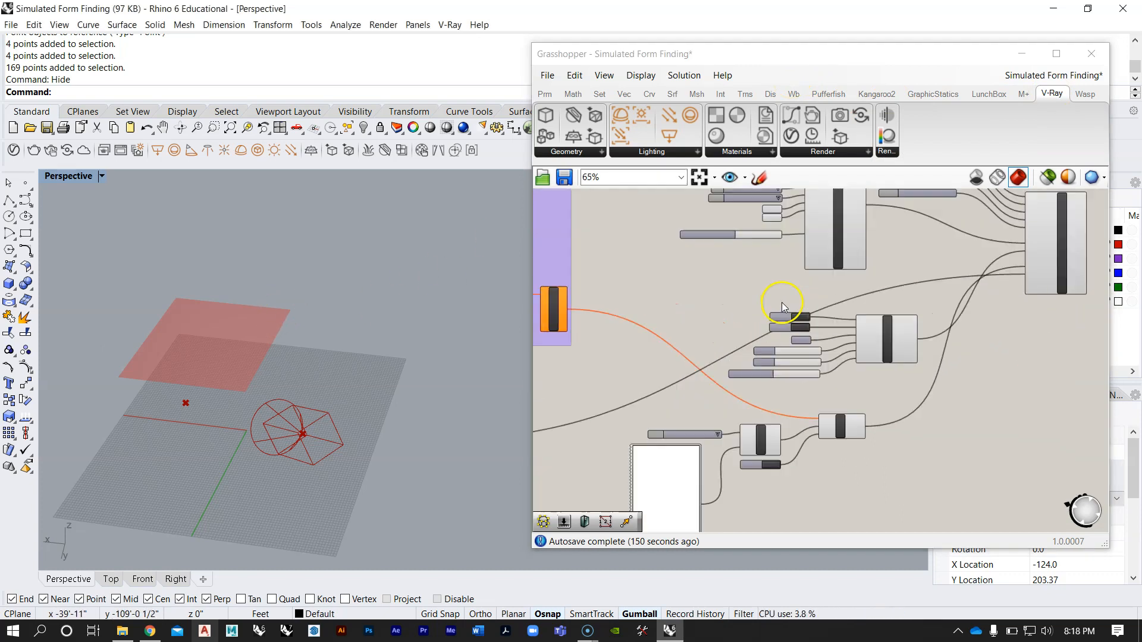
scroll(928, 246, "down", 3)
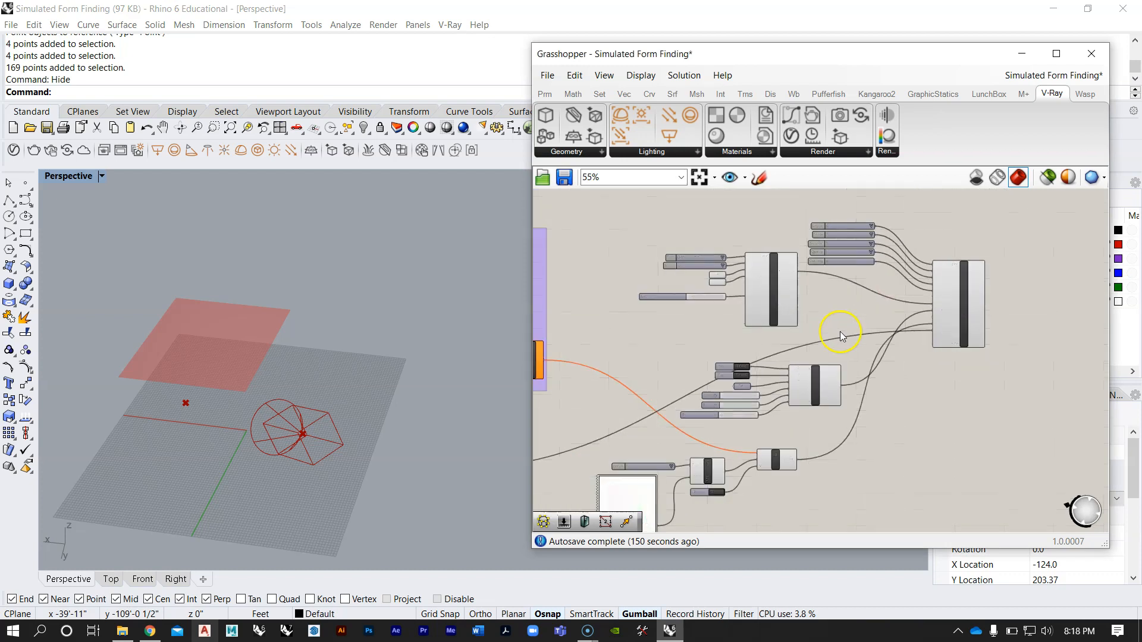
scroll(868, 297, "up", 1)
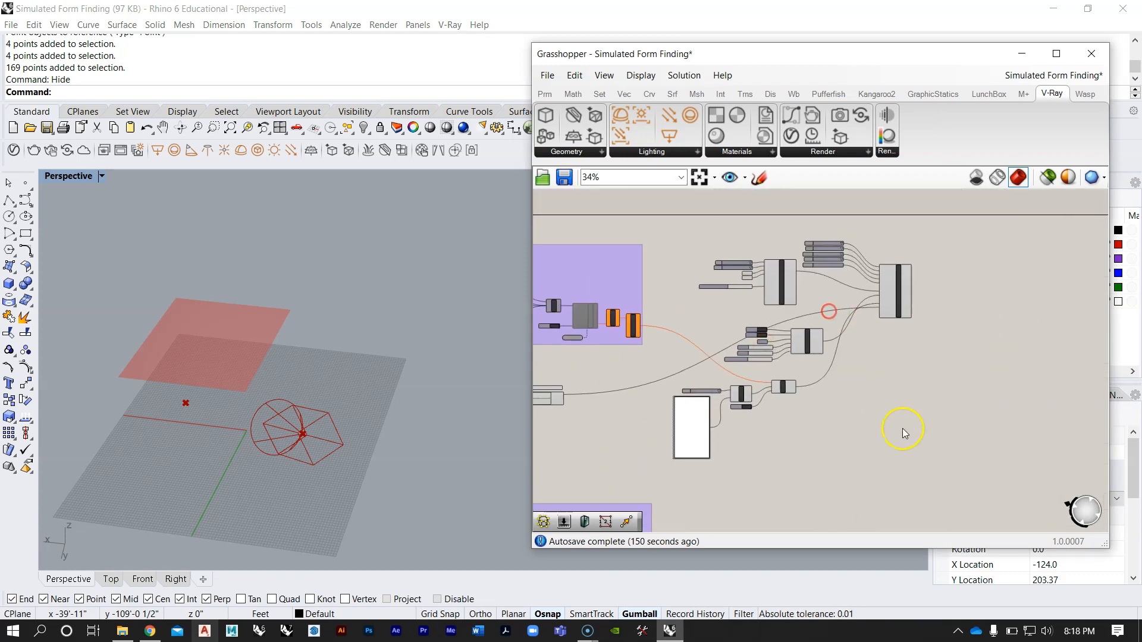
scroll(724, 289, "up", 2)
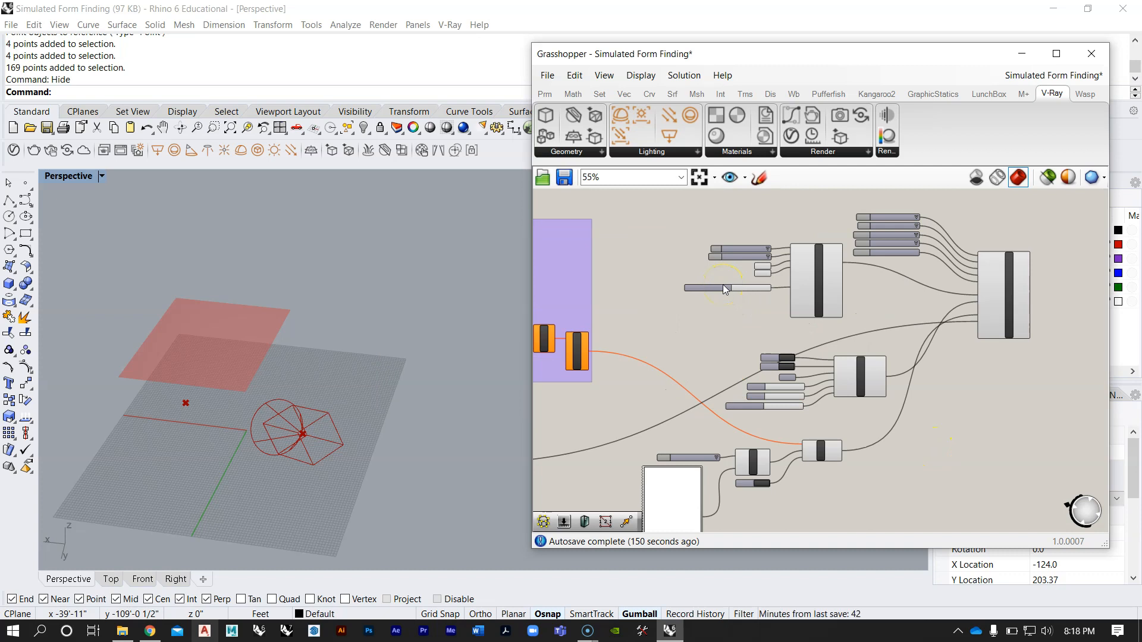
scroll(830, 287, "up", 4)
scroll(788, 292, "down", 4)
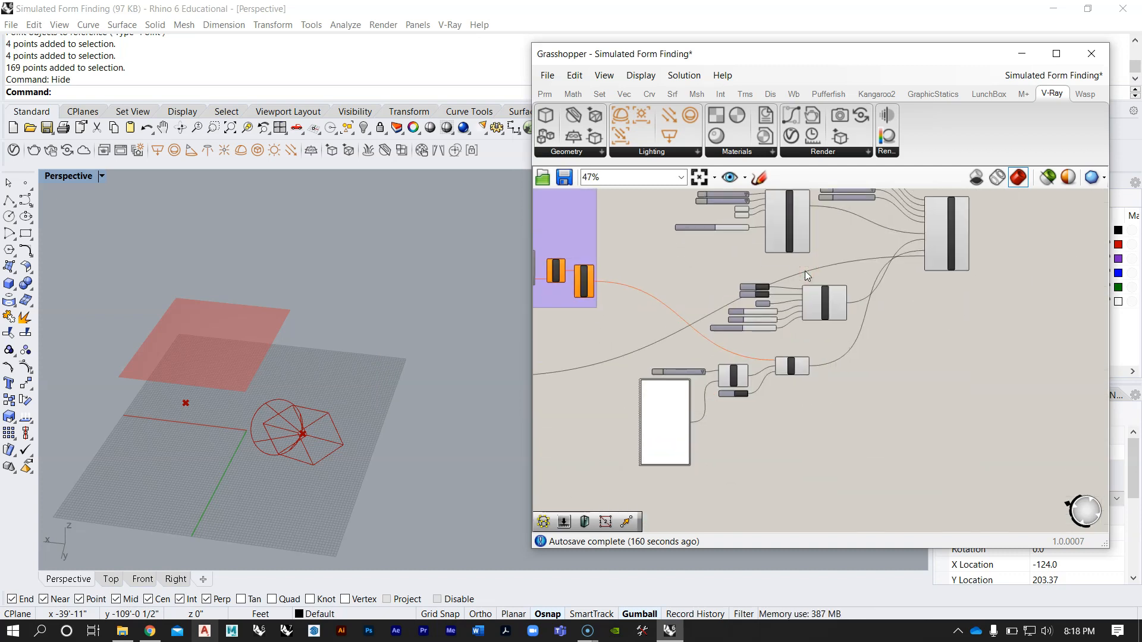
scroll(803, 283, "down", 2)
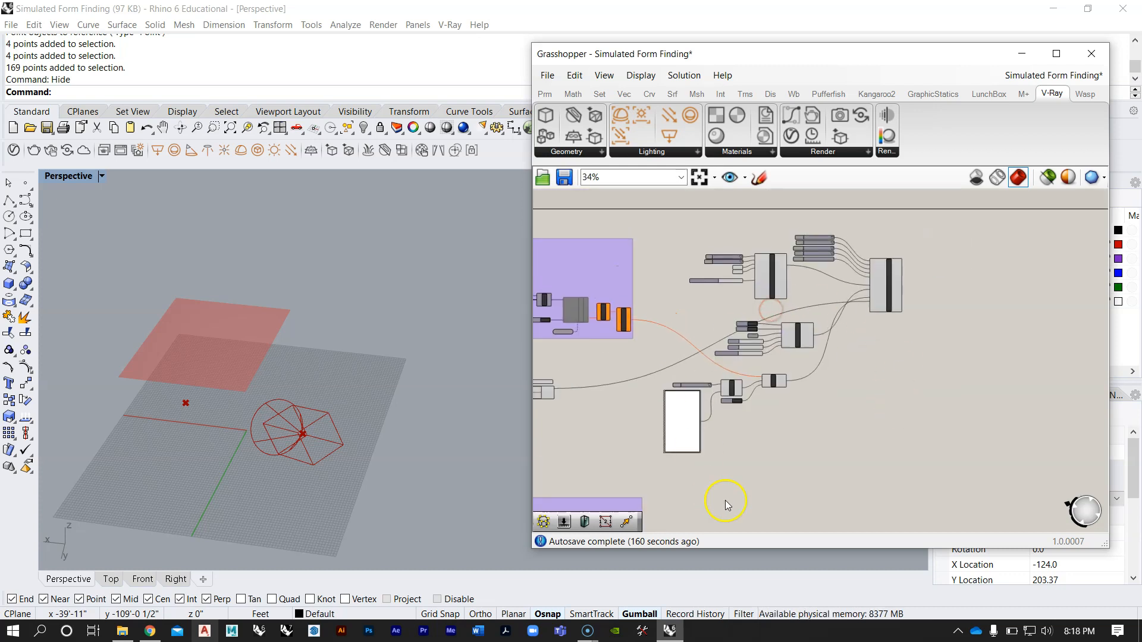
right_click_drag(789, 349, 833, 266)
right_click_drag(762, 325, 803, 273)
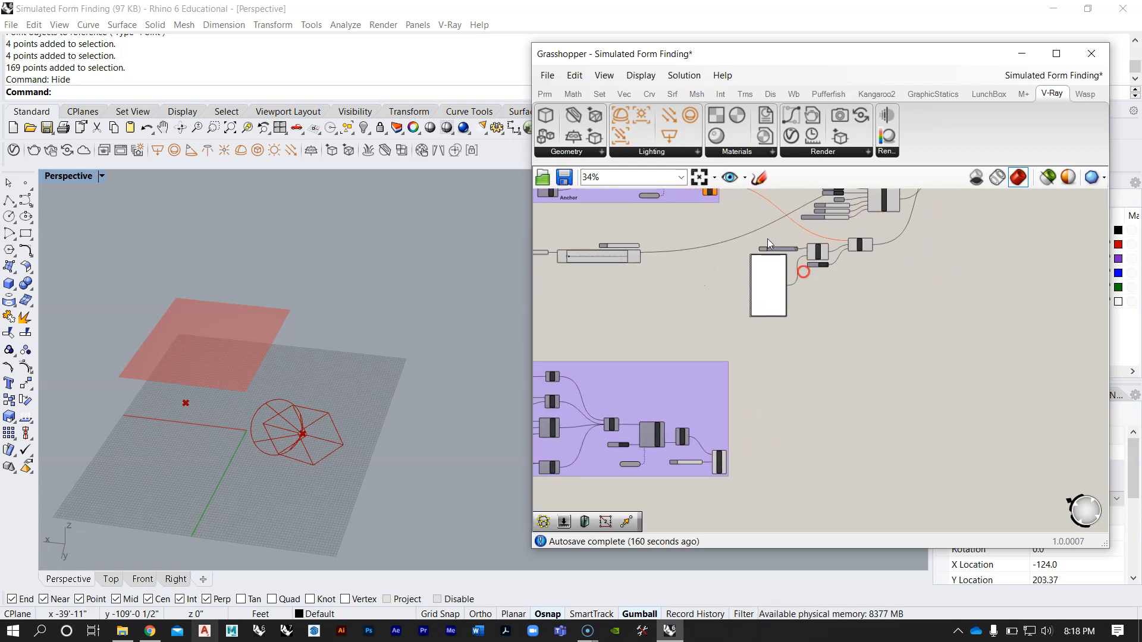
right_click_drag(720, 291, 775, 263)
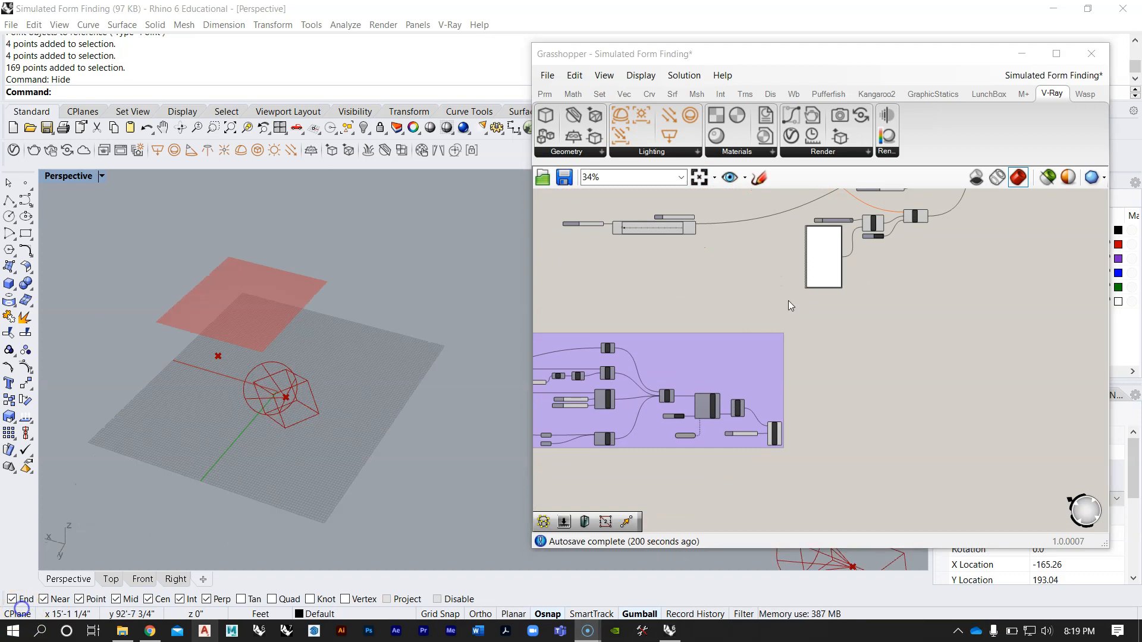
Step: Inspect the V-Ray Render component's inputs, from the engine and output image settings to camera, light rig and geometry
right_click(740, 376)
right_click_drag(831, 327, 801, 351)
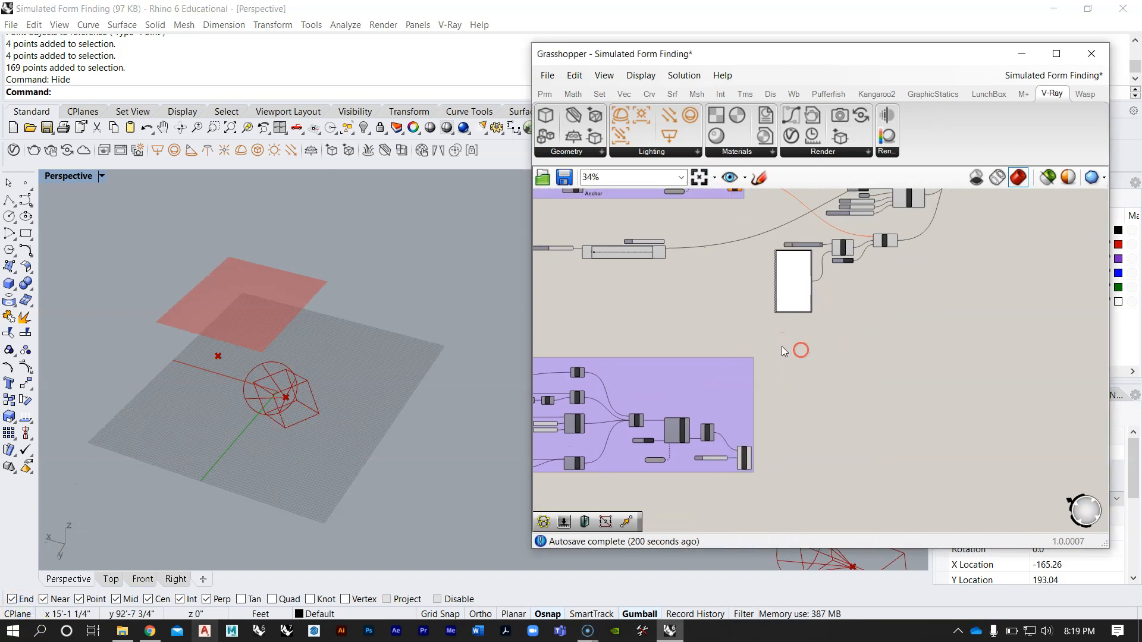
scroll(781, 347, "down", 4)
scroll(833, 278, "up", 6)
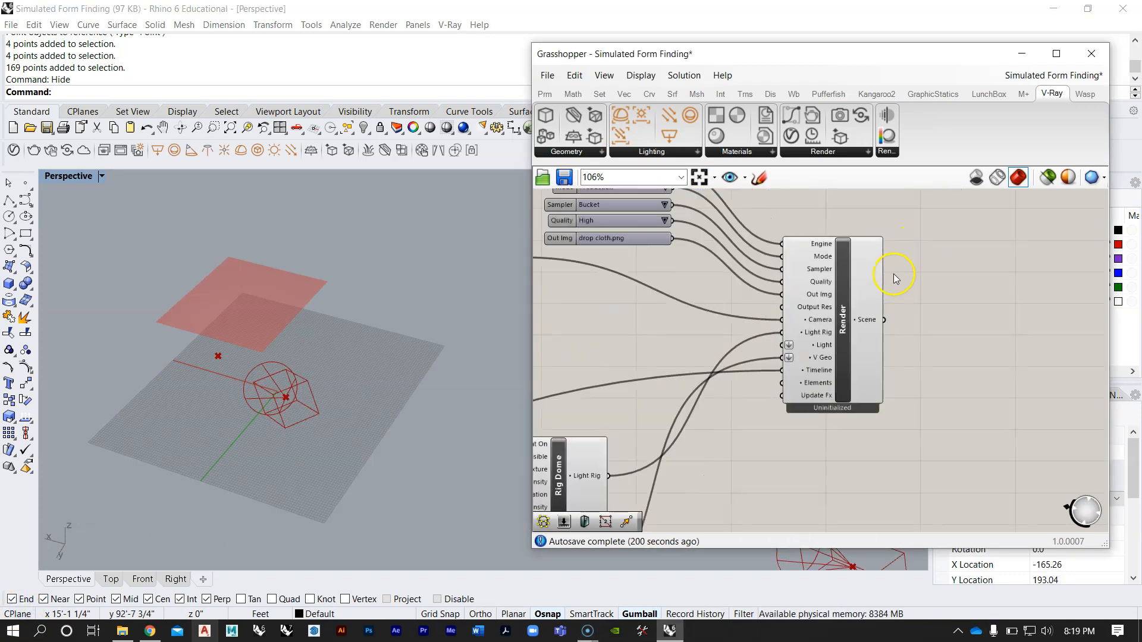
scroll(837, 304, "up", 3)
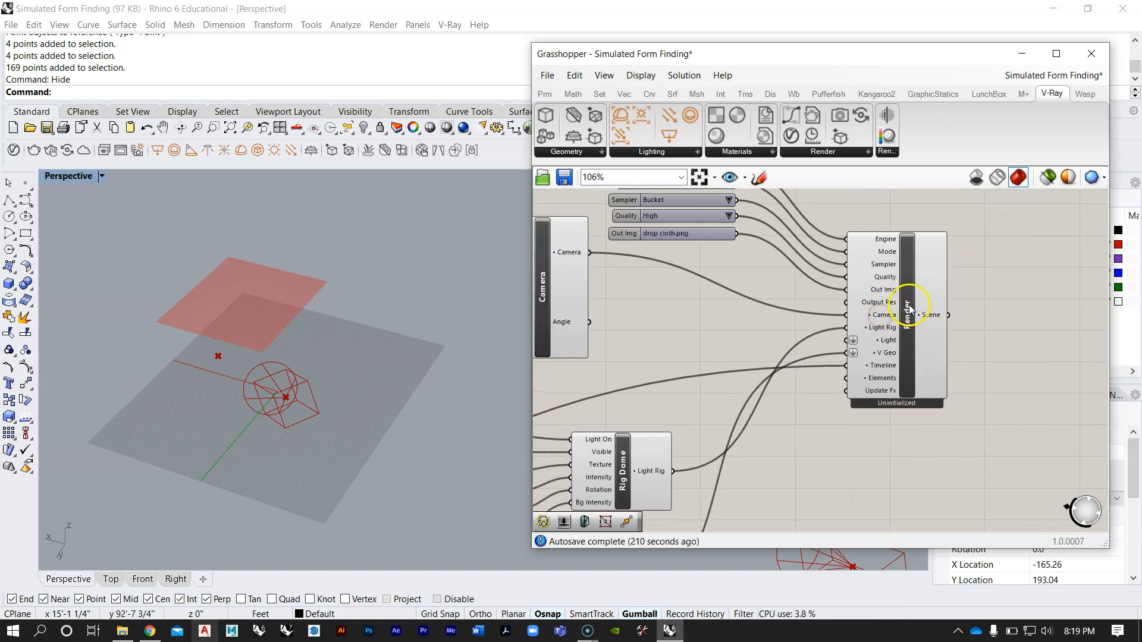
Step: List the available V-Ray Render components for the empty canvas area beside the new group
scroll(895, 246, "down", 7)
scroll(744, 429, "up", 3)
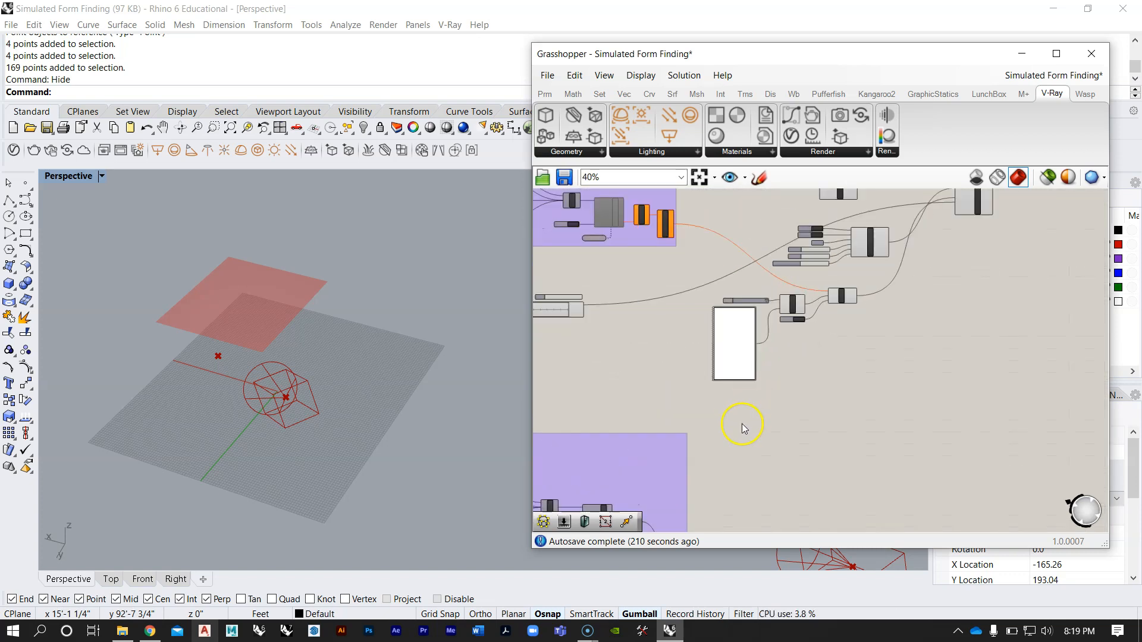
right_click_drag(739, 433, 797, 321)
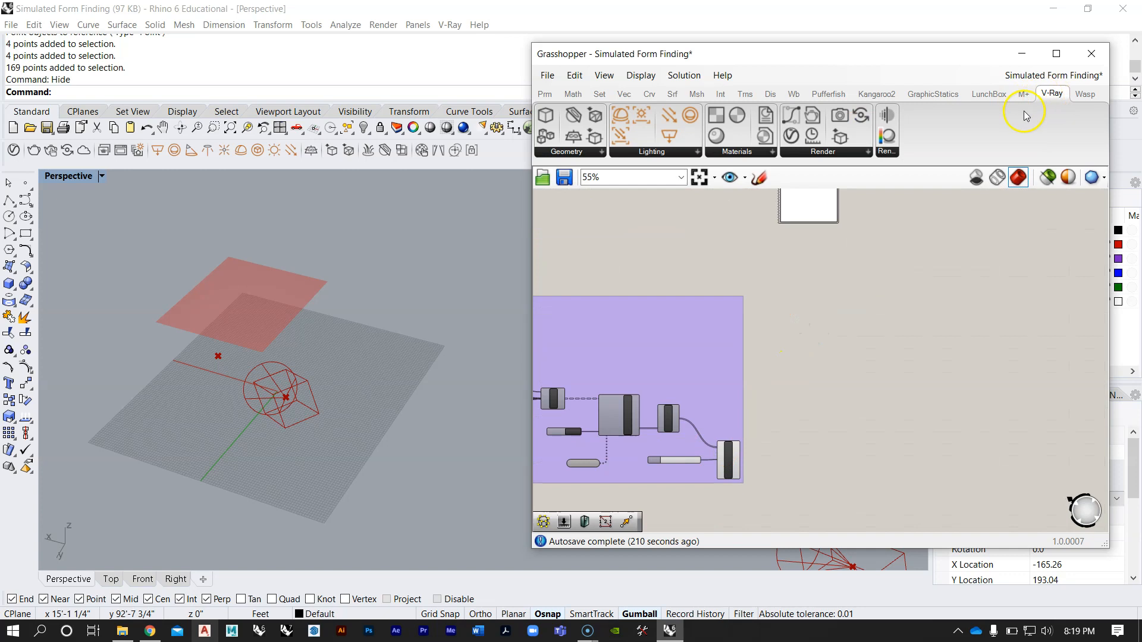
left_click(848, 153)
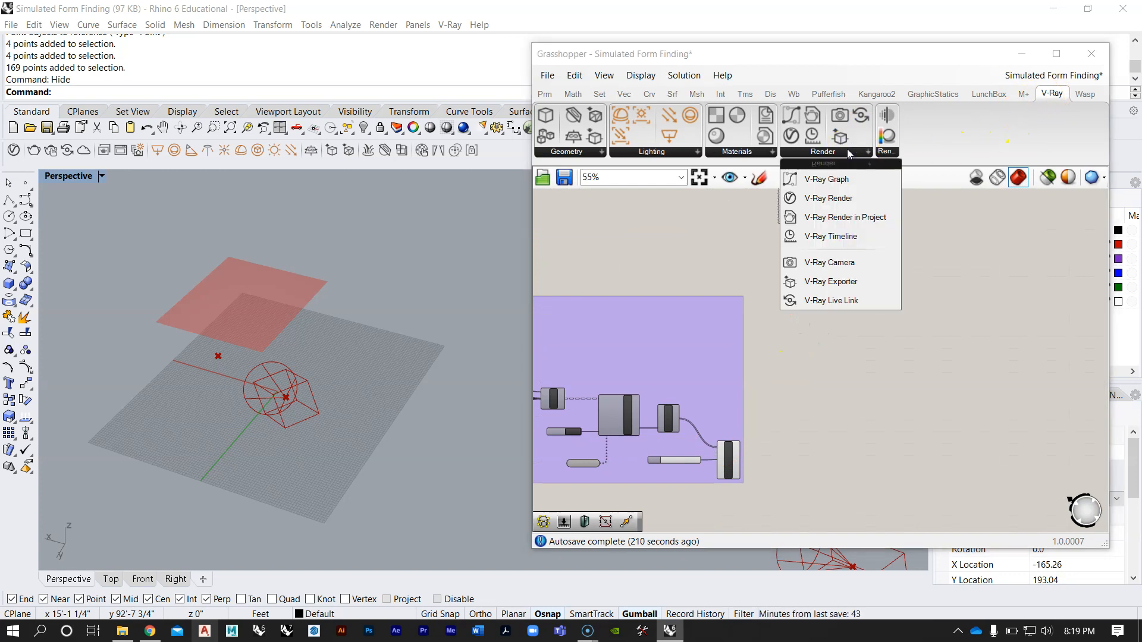
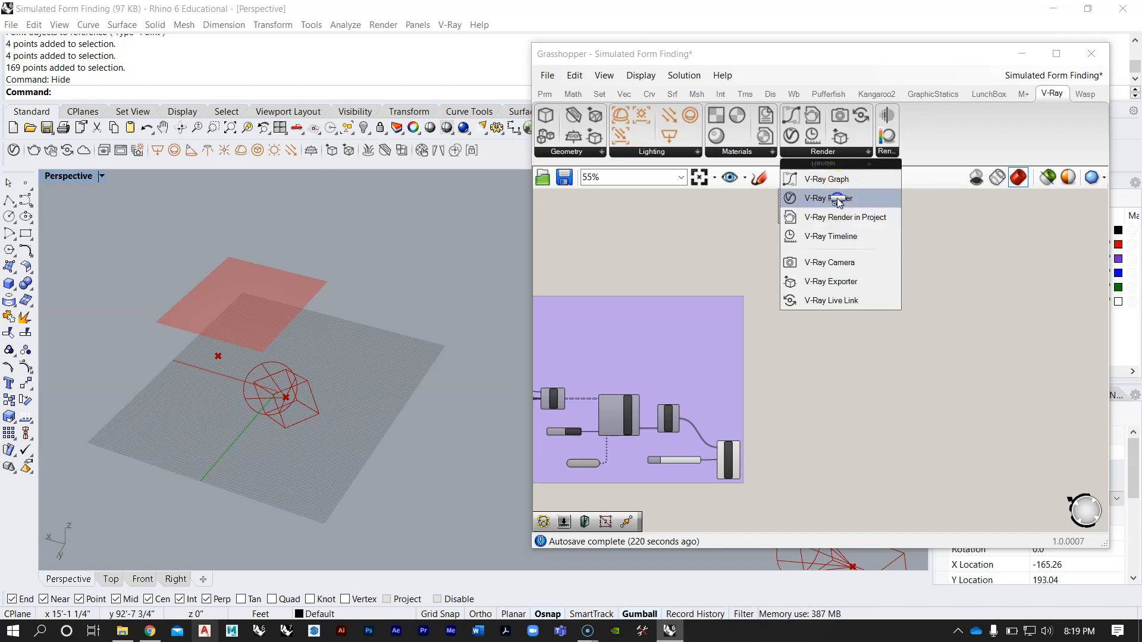
Step: Place a V-Ray Render component on the empty canvas beside the purple group
left_click_drag(828, 198, 961, 364)
left_click(962, 363)
right_click_drag(974, 379, 797, 301)
scroll(797, 301, "up", 2)
scroll(790, 295, "down", 5)
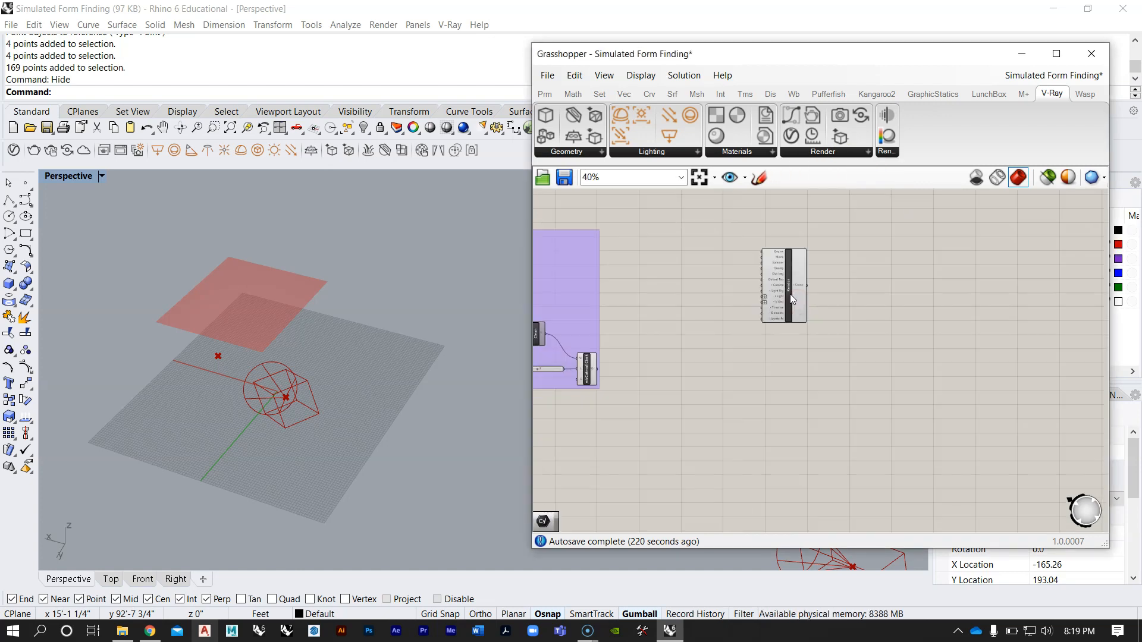
left_click_drag(784, 290, 820, 310)
scroll(820, 309, "up", 5)
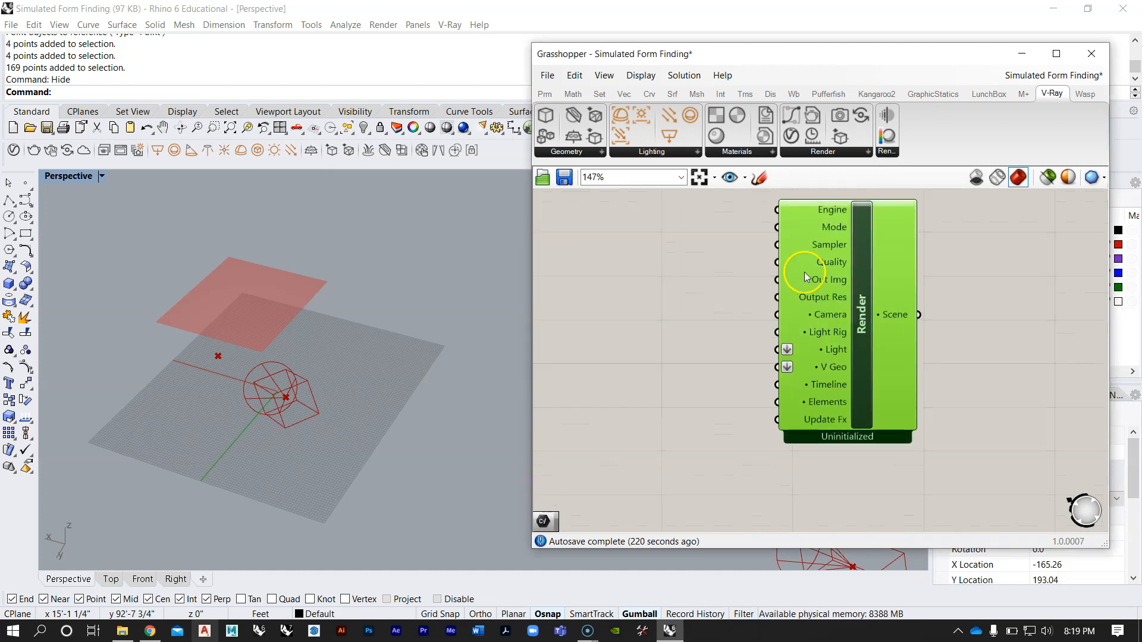
scroll(844, 286, "down", 2)
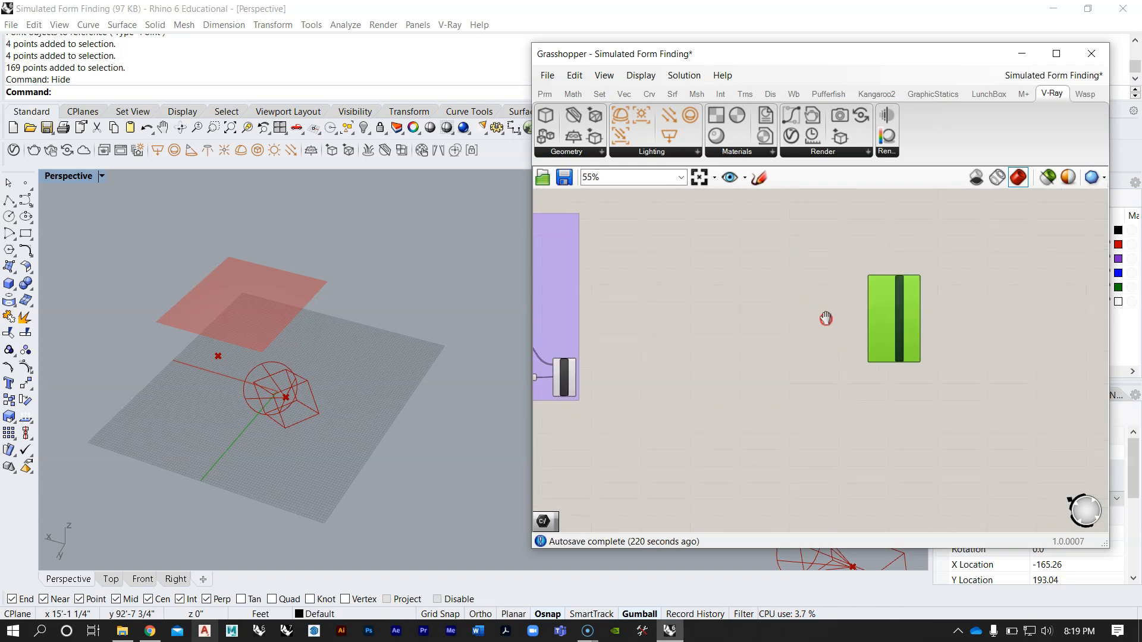
scroll(898, 318, "up", 3)
right_click_drag(910, 305, 849, 307)
Step: Examine which setting parameters feed the existing Render component, from Engine, Mode, Sampler and Quality to Out Img
scroll(829, 343, "down", 4)
right_click_drag(820, 257, 795, 367)
scroll(794, 367, "down", 3)
scroll(848, 241, "up", 7)
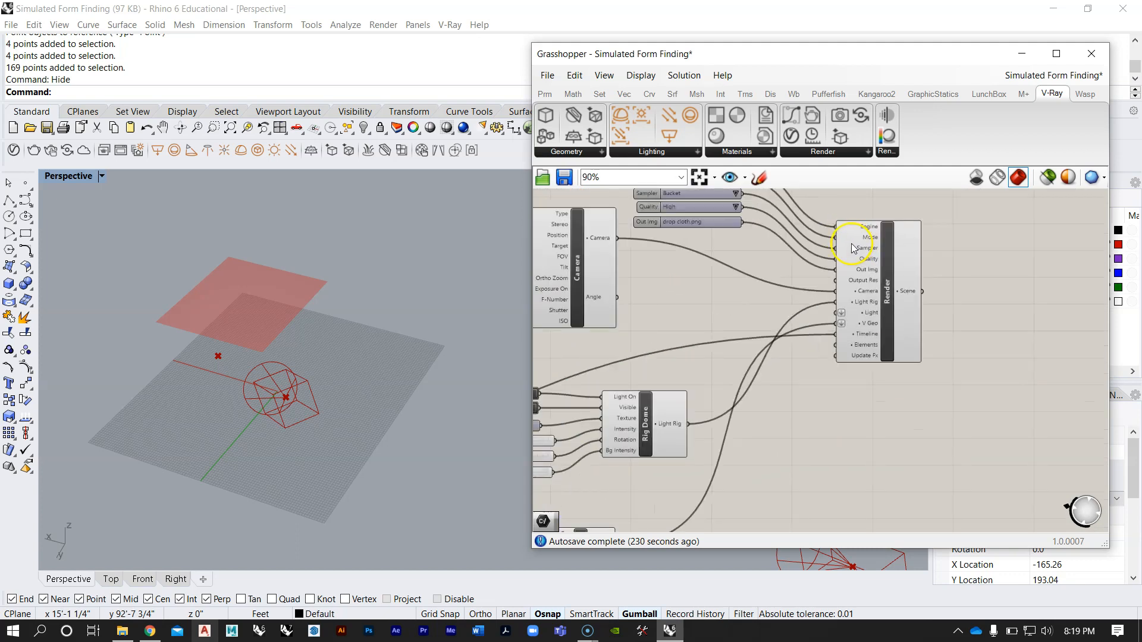
scroll(857, 252, "down", 4)
scroll(831, 303, "up", 3)
right_click_drag(831, 263, 814, 307)
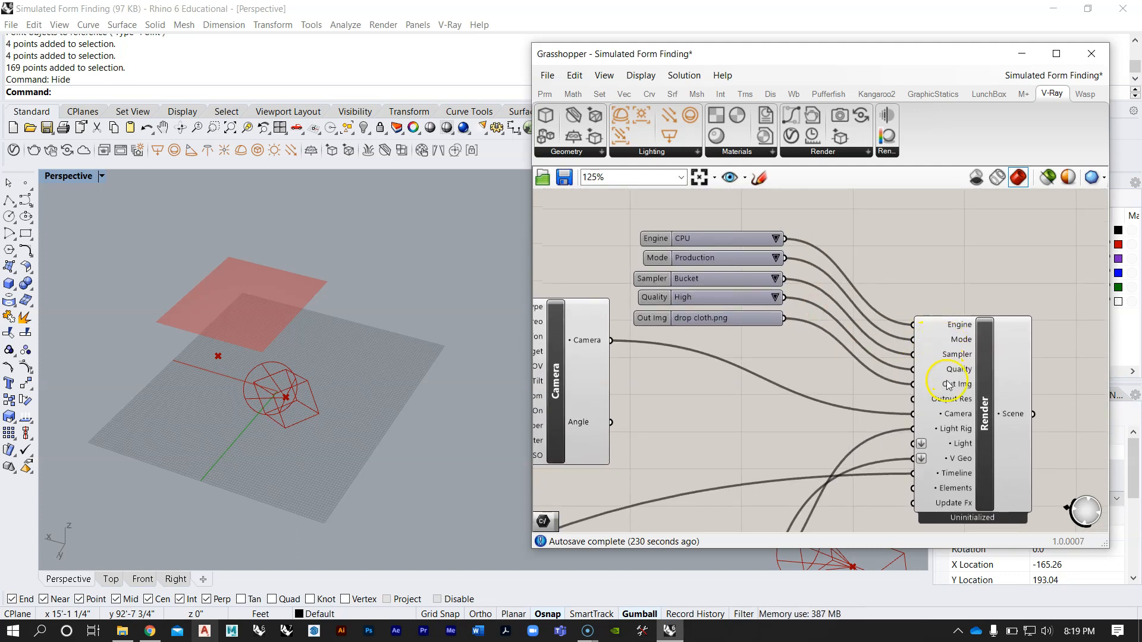
scroll(818, 219, "down", 7)
Step: Extract the new Render component's Engine input as a separate parameter and place it above and left of the component
scroll(804, 428, "up", 5)
scroll(740, 388, "up", 3)
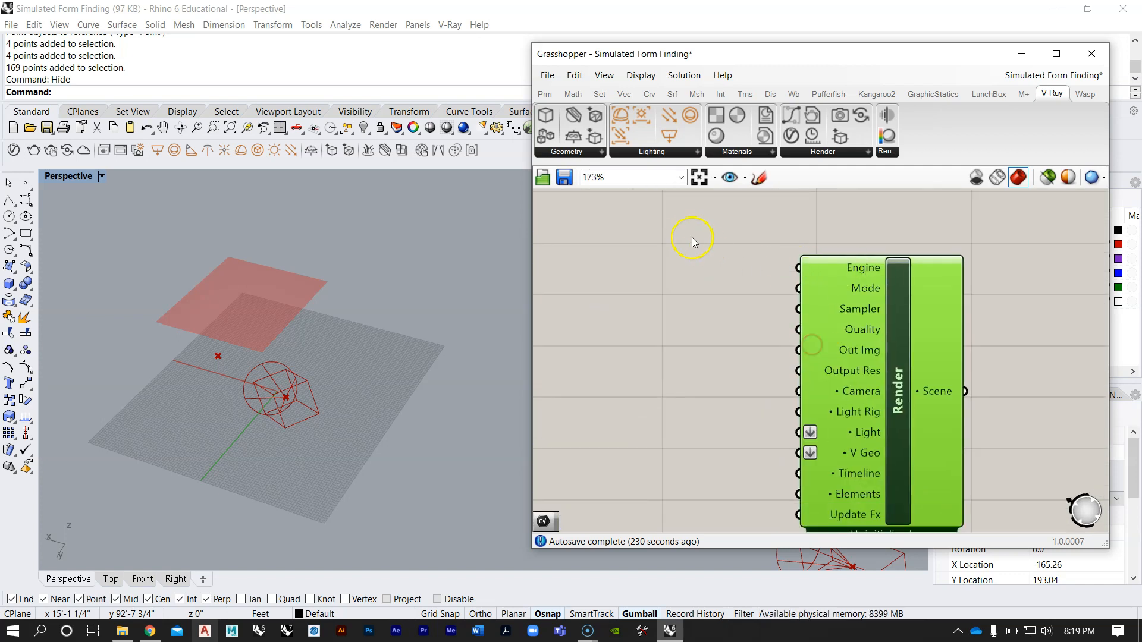
right_click(857, 267)
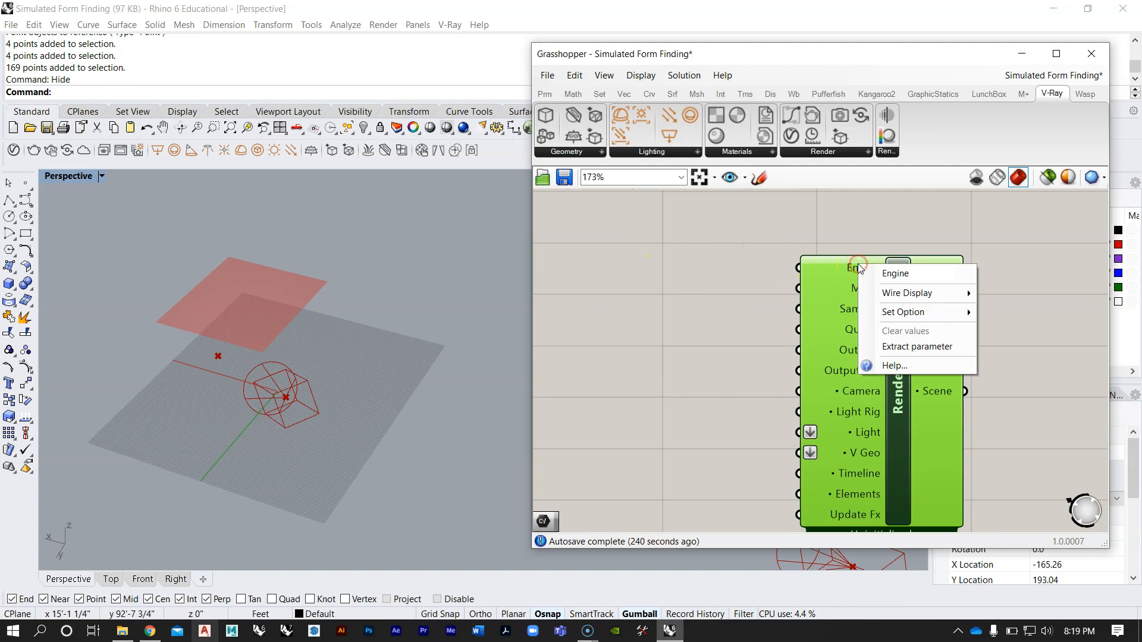
left_click(895, 349)
scroll(893, 297, "down", 3)
left_click_drag(777, 278, 727, 249)
scroll(885, 306, "up", 1)
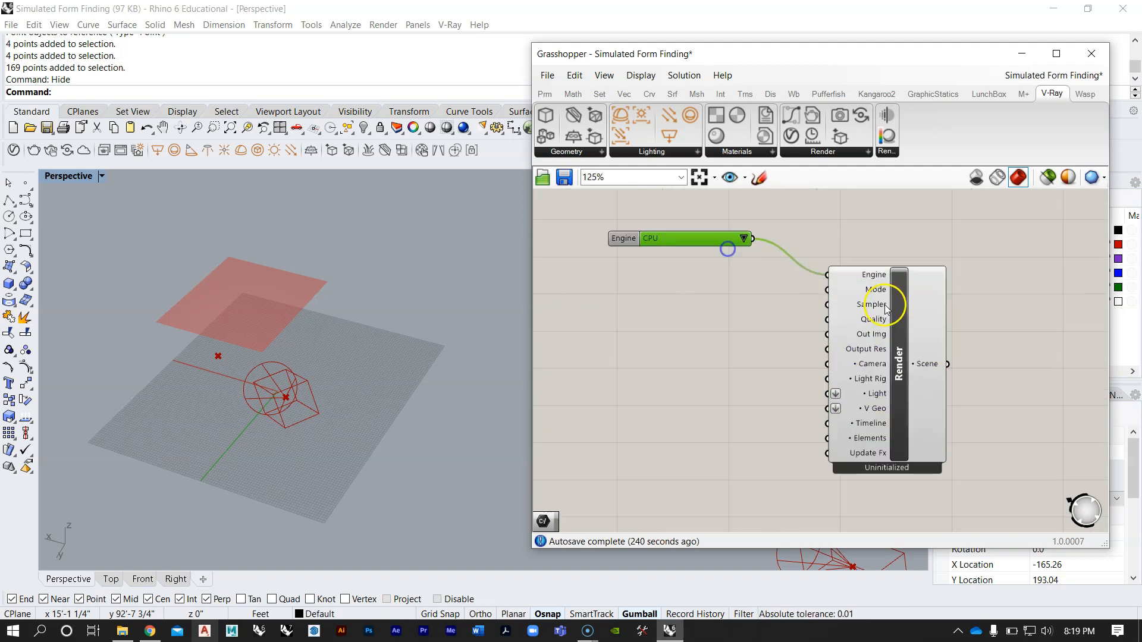
Step: Extract the Render component's Mode input as a parameter and place it directly below the Engine parameter
scroll(886, 306, "up", 1)
right_click(876, 289)
left_click(919, 375)
left_click_drag(763, 298, 681, 253)
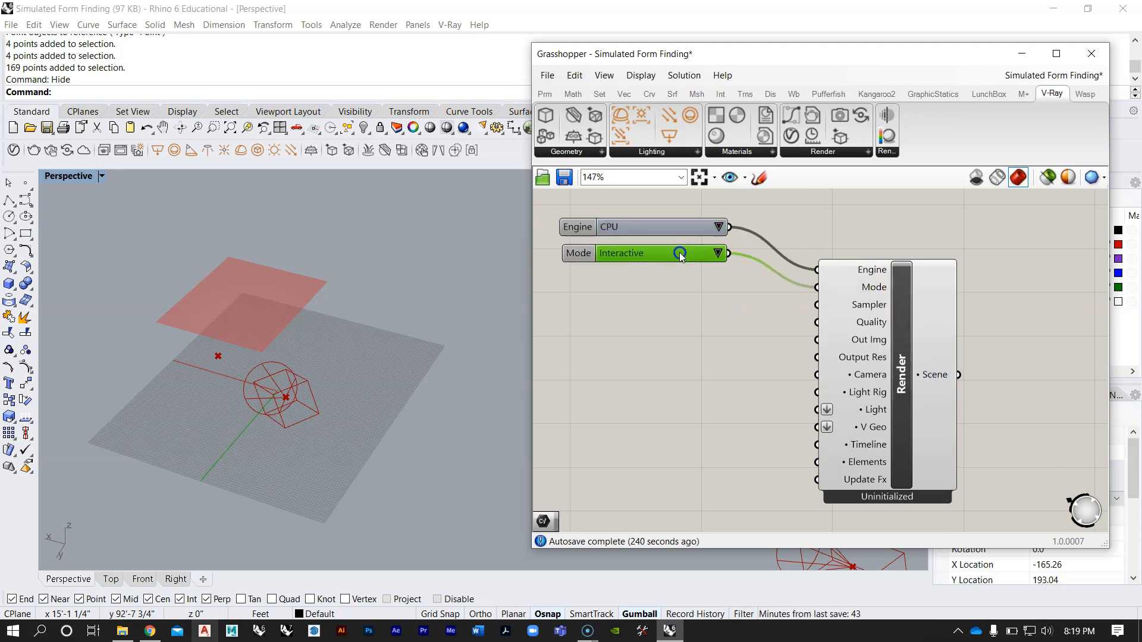
Step: Extract the Render component's Sampler input as a parameter and place it below Mode in the same column
right_click(886, 308)
left_click(928, 393)
left_click_drag(711, 312, 683, 279)
left_click_drag(765, 316, 669, 203)
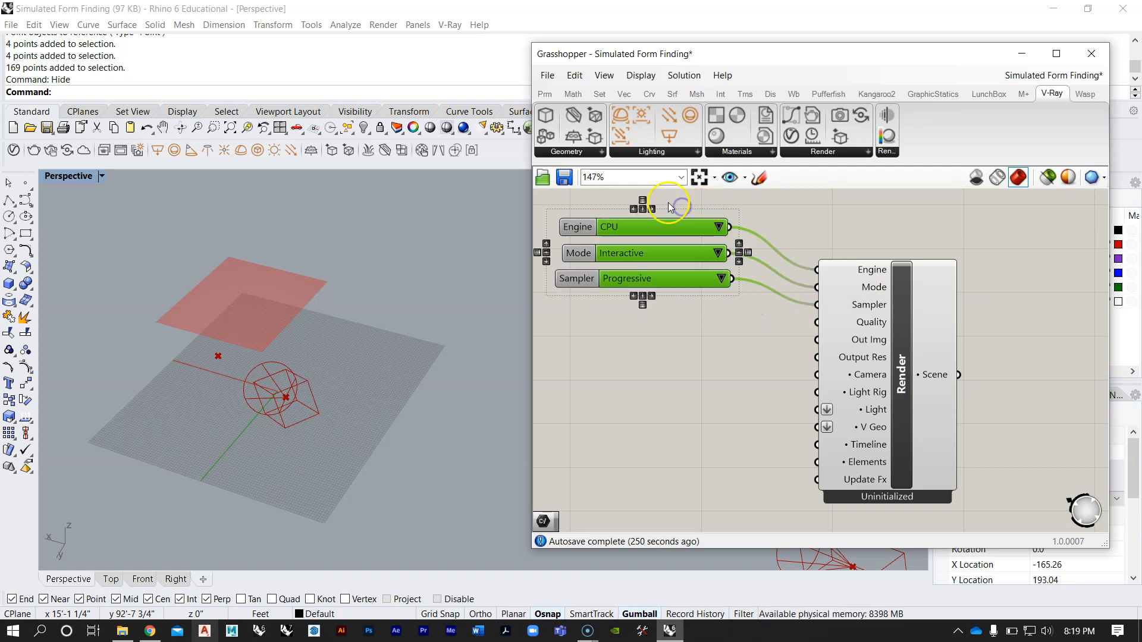
left_click(801, 222)
Step: Extract the Render component's Quality input as a parameter and place it below the Sampler parameter
right_click(870, 324)
mouse_move(924, 374)
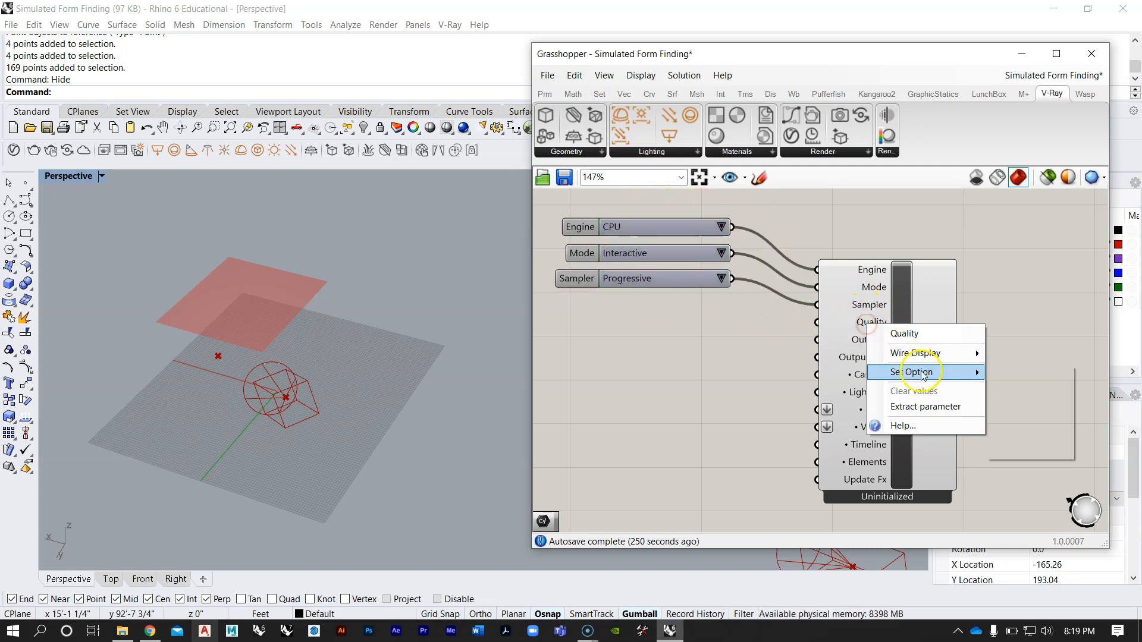
left_click(923, 407)
left_click_drag(747, 319, 683, 302)
scroll(751, 310, "down", 2)
left_click_drag(742, 330, 610, 224)
scroll(679, 244, "up", 3)
left_click_drag(679, 243, 670, 210)
left_click(819, 233)
Step: Align the right edges of the Engine, Mode, Sampler and Quality parameters in one tidy column
scroll(818, 233, "down", 2)
scroll(709, 264, "up", 2)
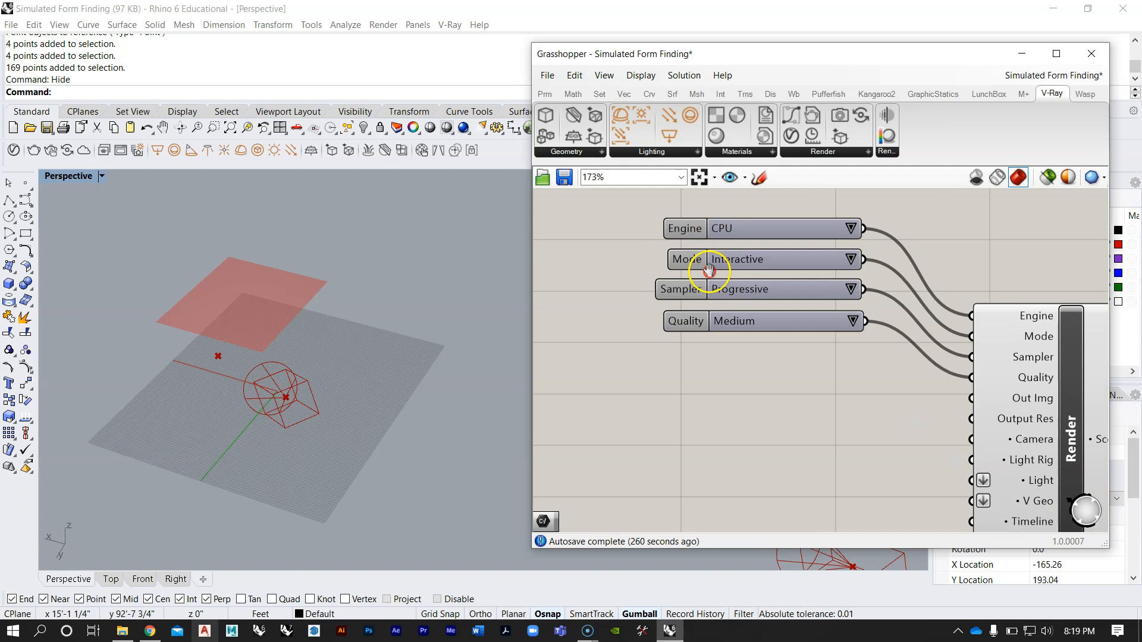
right_click_drag(708, 269, 701, 296)
left_click_drag(893, 395, 698, 188)
left_click(702, 224)
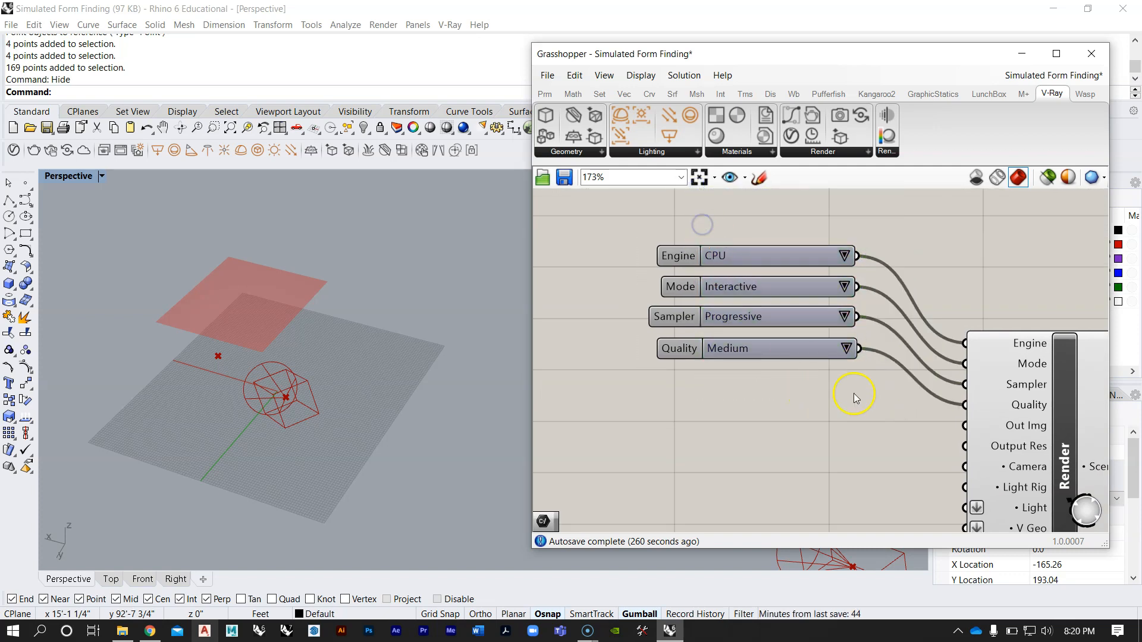
left_click_drag(854, 396, 775, 209)
left_click(765, 235)
left_click(895, 233)
left_click_drag(855, 394, 716, 252)
scroll(716, 252, "down", 3)
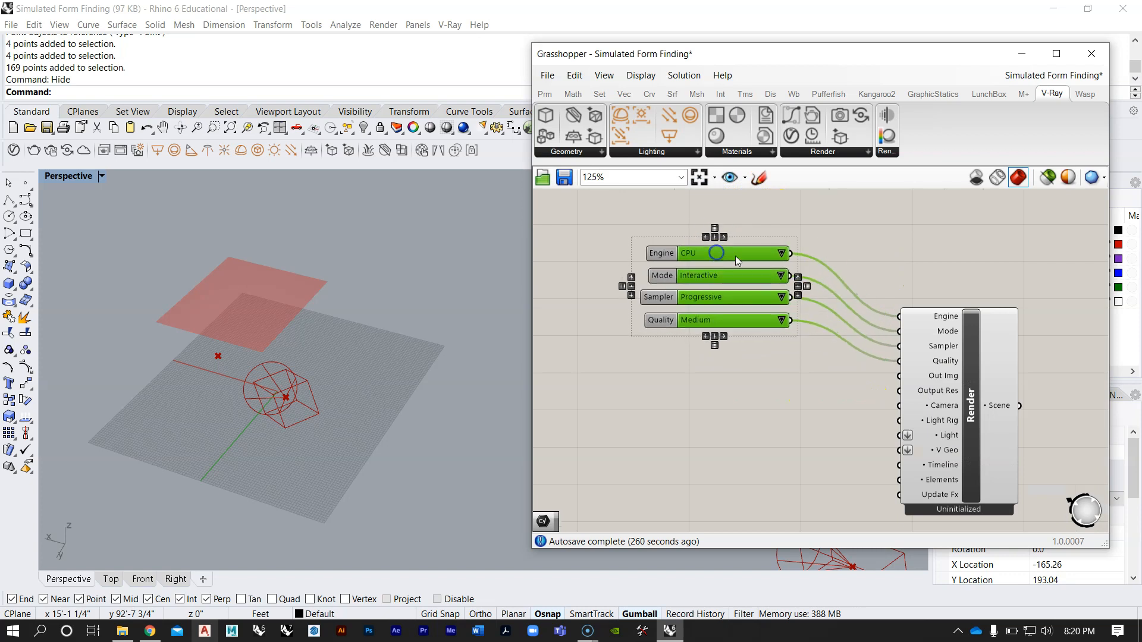
left_click(863, 249)
Step: Review the available options of the Engine parameter without changing the selection
scroll(762, 266, "up", 3)
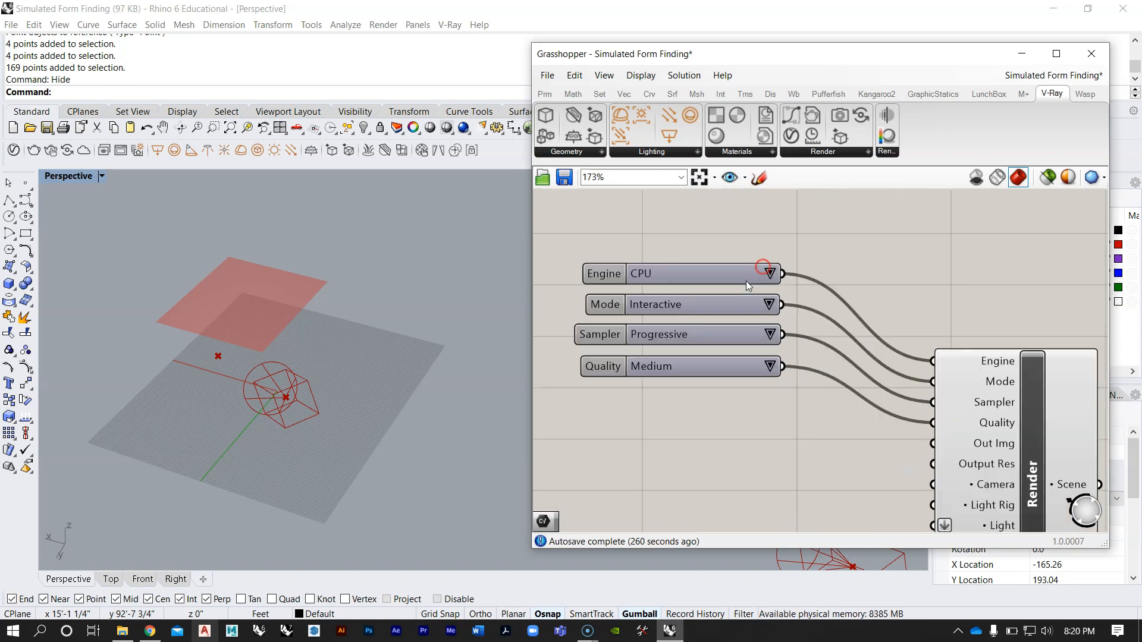
right_click_drag(774, 291, 725, 237)
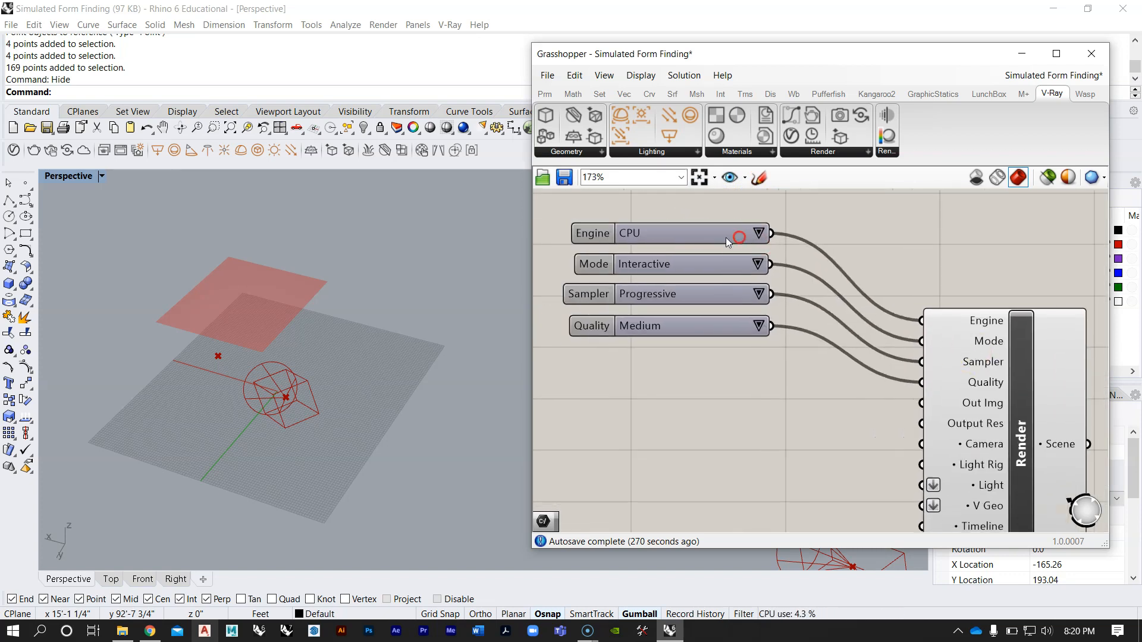
left_click(758, 233)
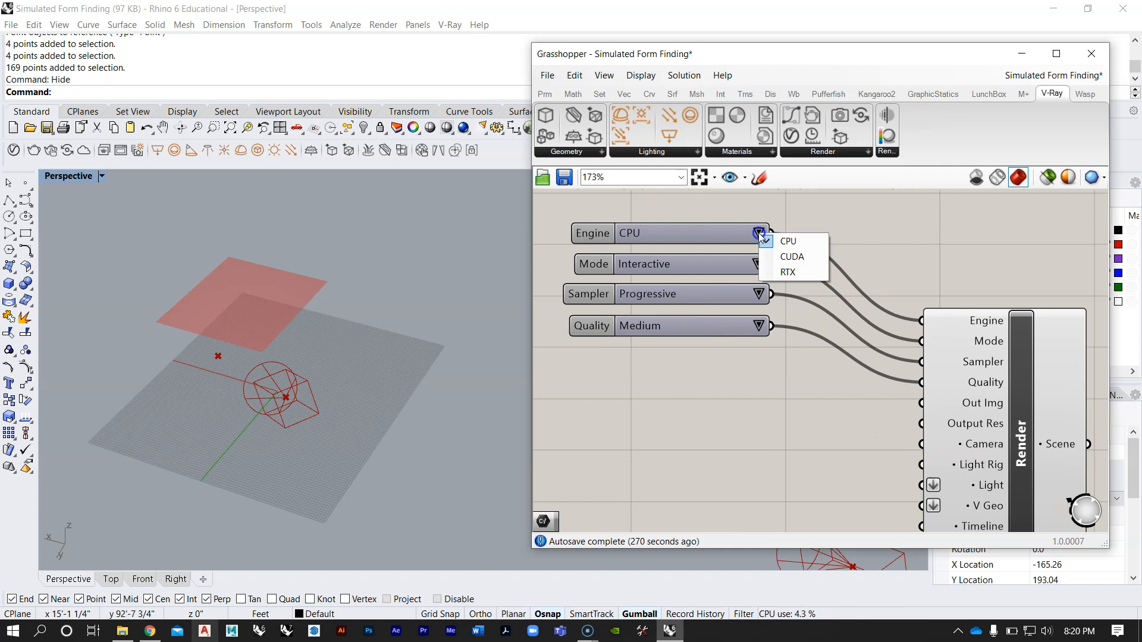
left_click(799, 209)
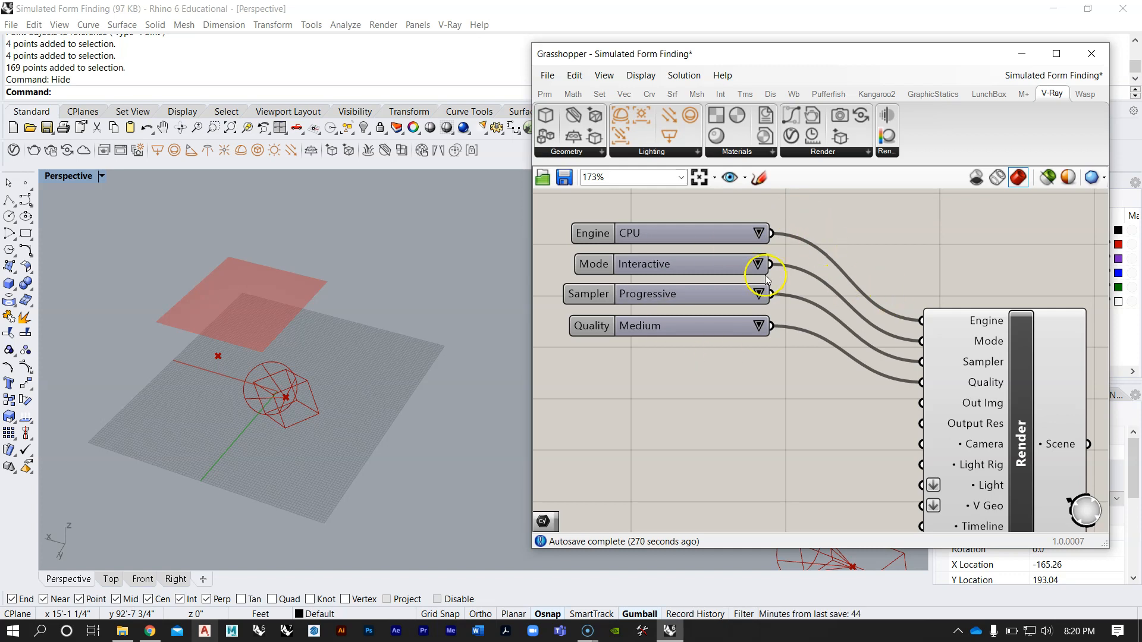
scroll(738, 308, "down", 3)
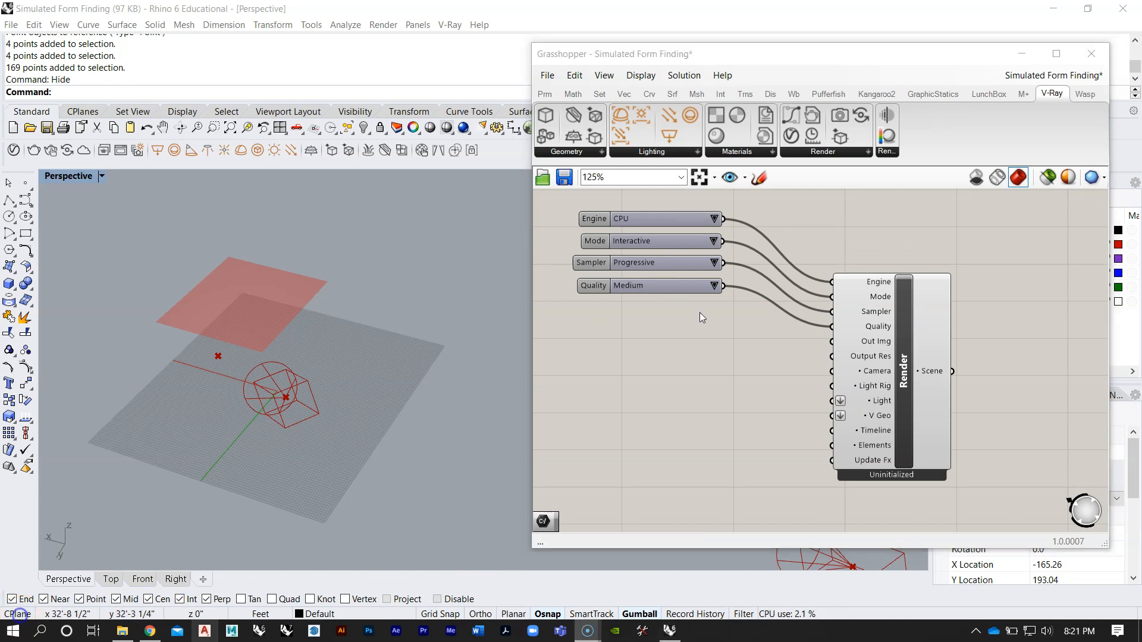
right_click_drag(700, 325, 668, 336)
right_click_drag(648, 266, 682, 275)
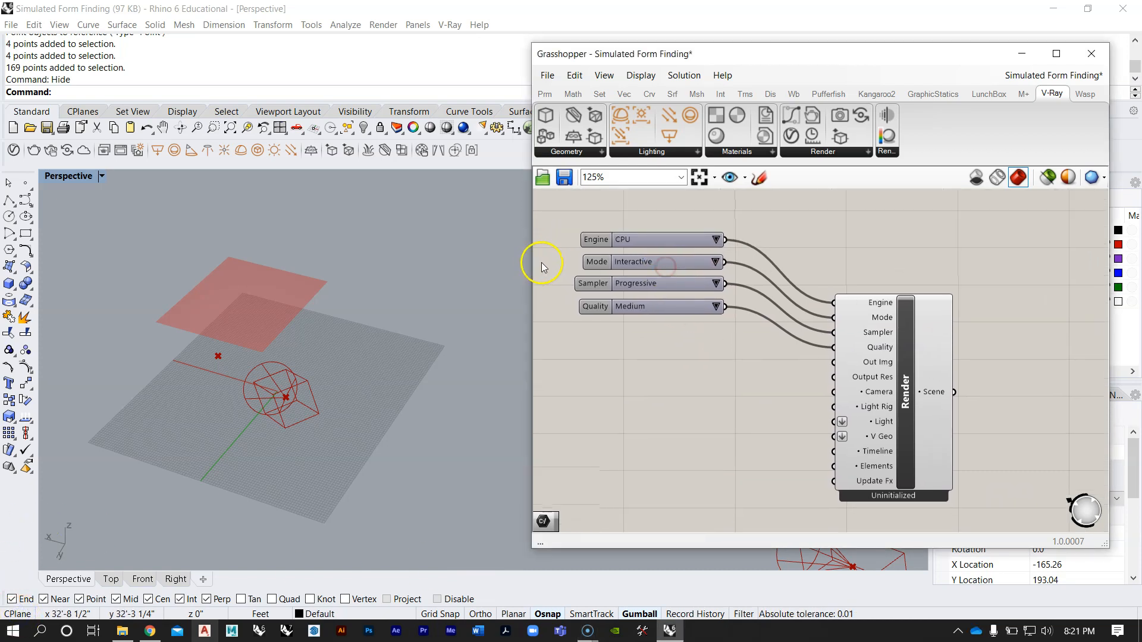
Step: Choose Interactive for the render Mode and Progressive for the Sampler
left_click(717, 263)
left_click(740, 272)
left_click(713, 263)
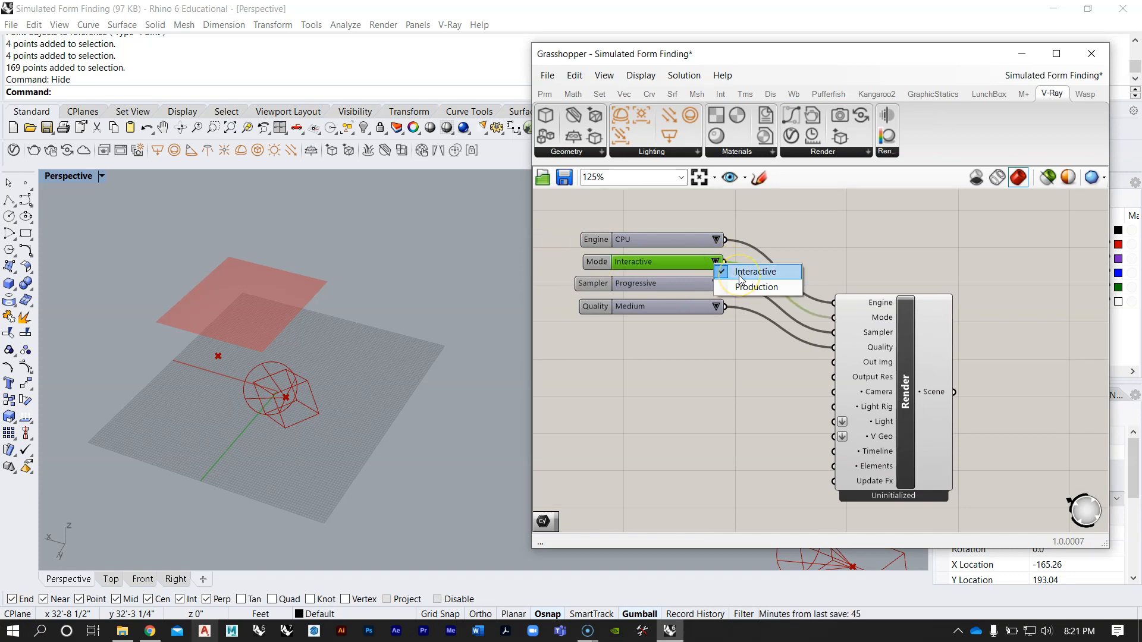
left_click(740, 273)
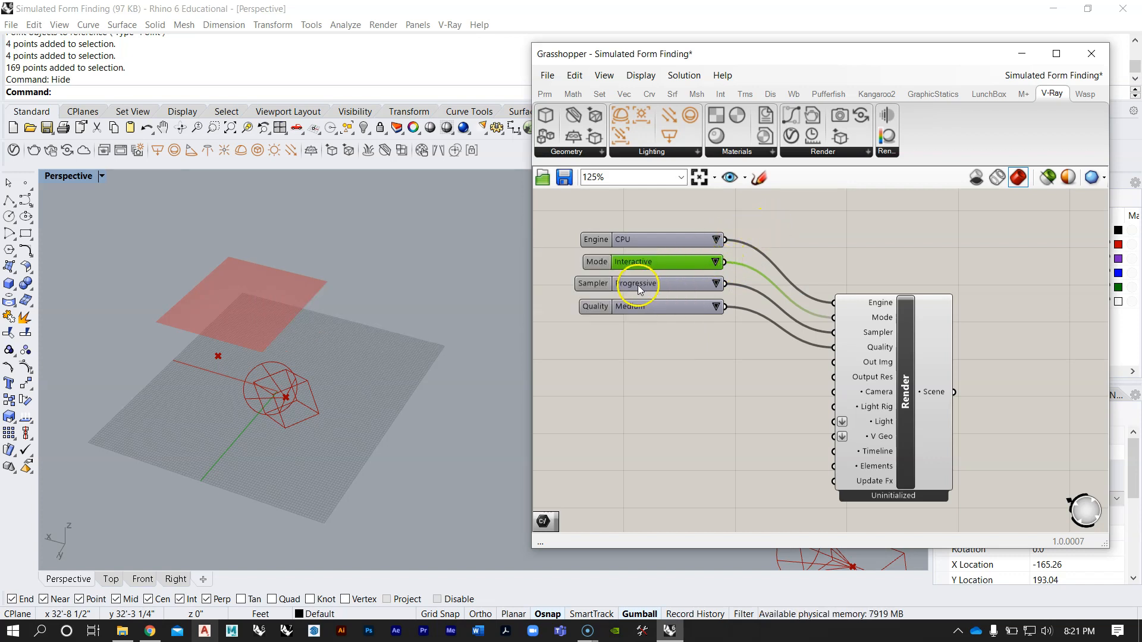
left_click(637, 284)
left_click(716, 284)
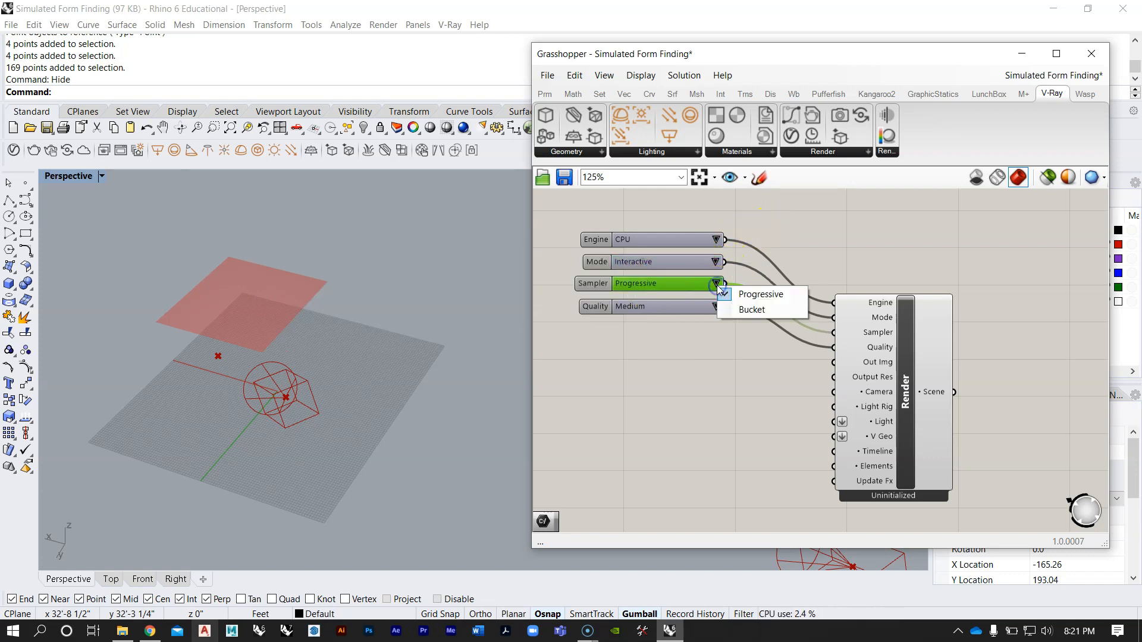
left_click(764, 294)
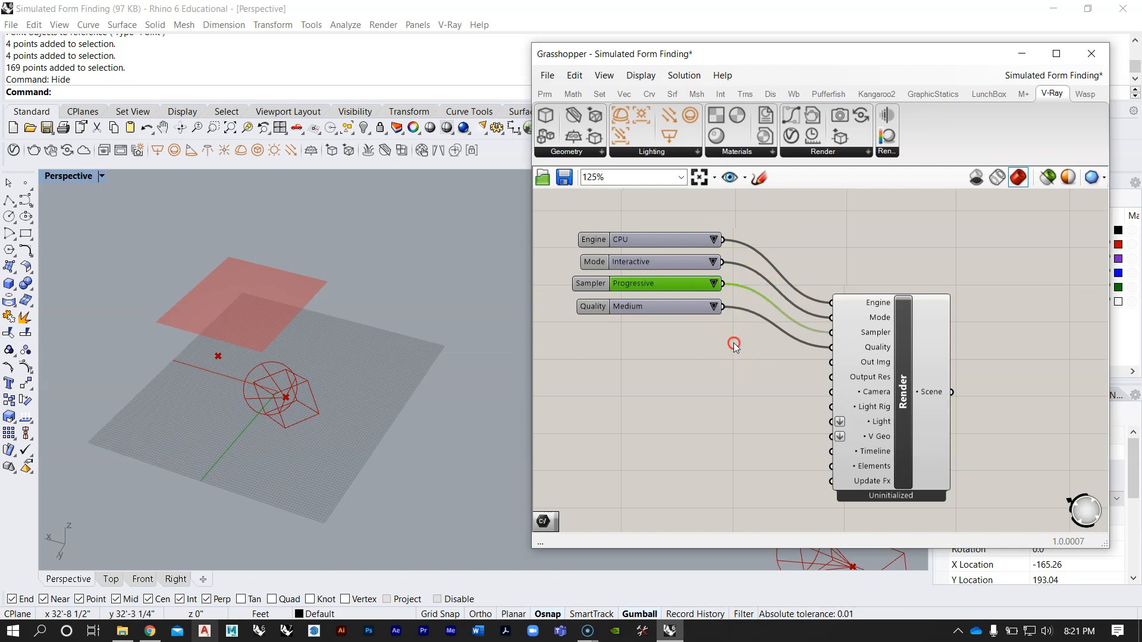
Step: Set the render Quality parameter to High
scroll(696, 333, "up", 1)
right_click_drag(696, 333, 681, 313)
left_click(715, 297)
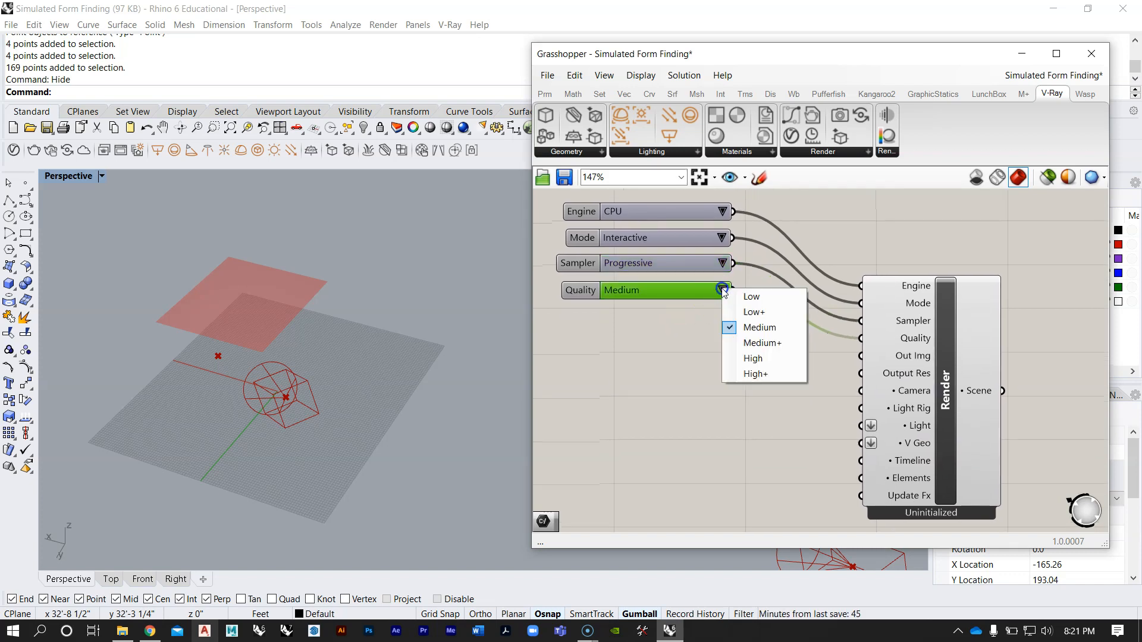
left_click(751, 359)
scroll(746, 337, "down", 3)
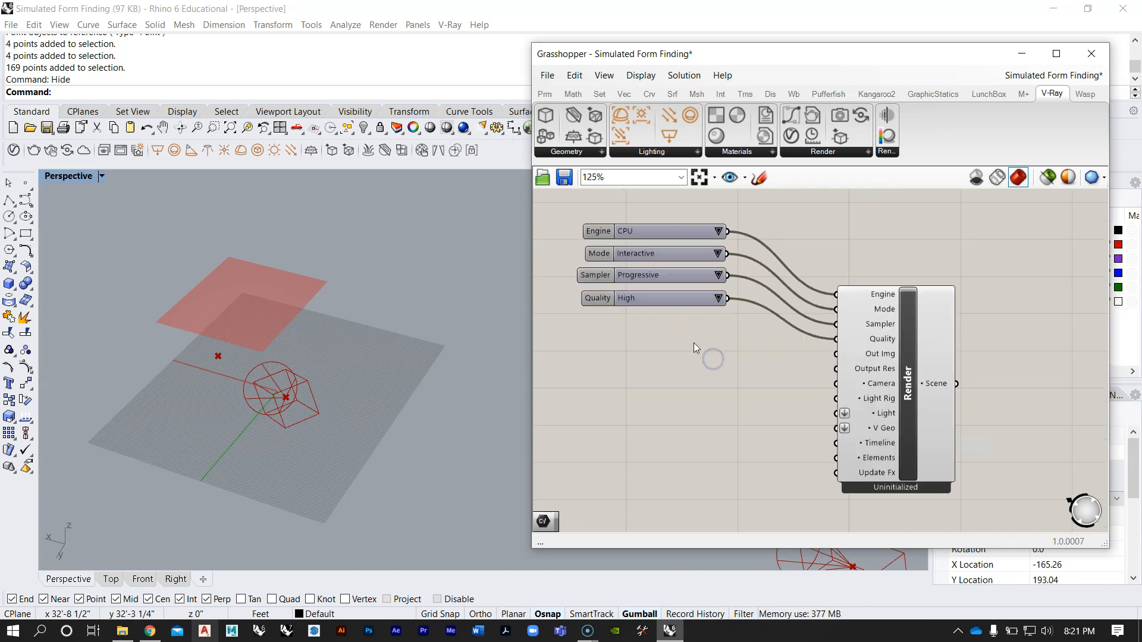
Step: Inspect the Out Img and Output Res inputs on the existing Render component
scroll(764, 367, "down", 10)
right_click_drag(768, 308, 755, 369)
scroll(754, 278, "up", 8)
scroll(831, 350, "up", 2)
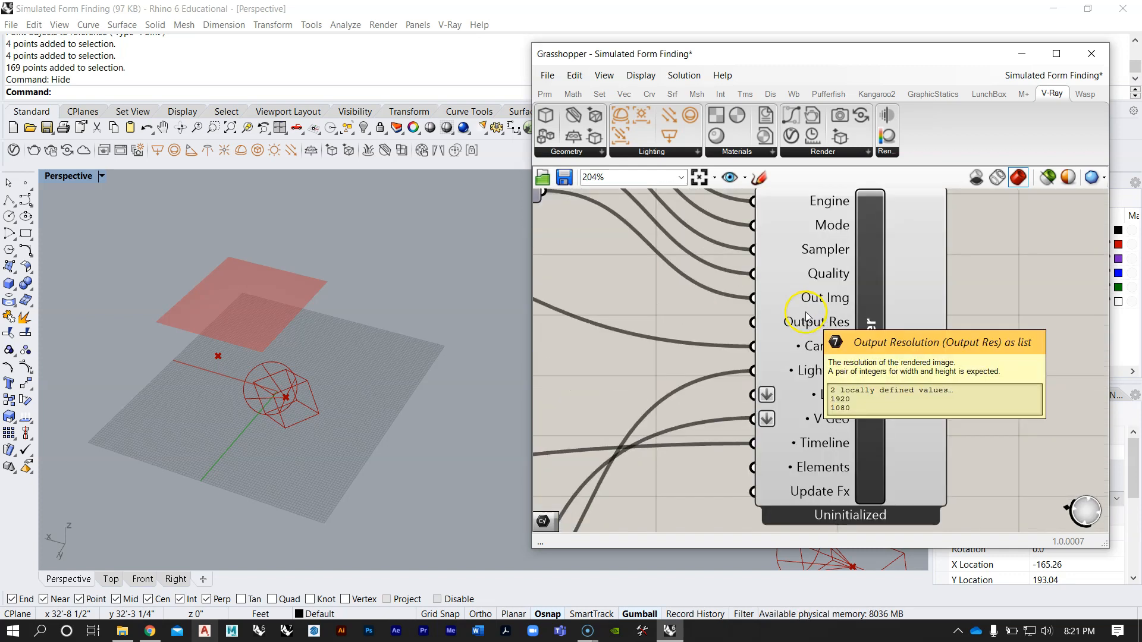
scroll(854, 319, "up", 3)
scroll(721, 225, "down", 8)
scroll(692, 243, "up", 5)
Step: Extract the new Render component's Out Img input as a parameter and place it below the Quality parameter
right_click_drag(785, 410, 860, 192)
right_click_drag(797, 495, 785, 301)
scroll(758, 339, "up", 4)
scroll(748, 364, "up", 4)
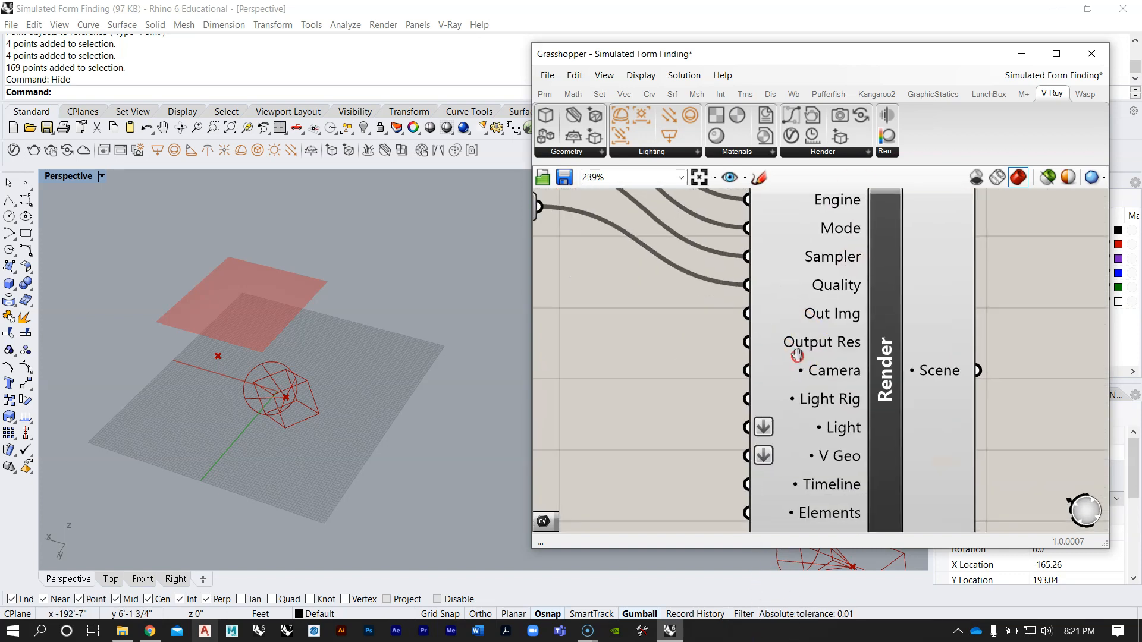
right_click(825, 315)
mouse_move(874, 340)
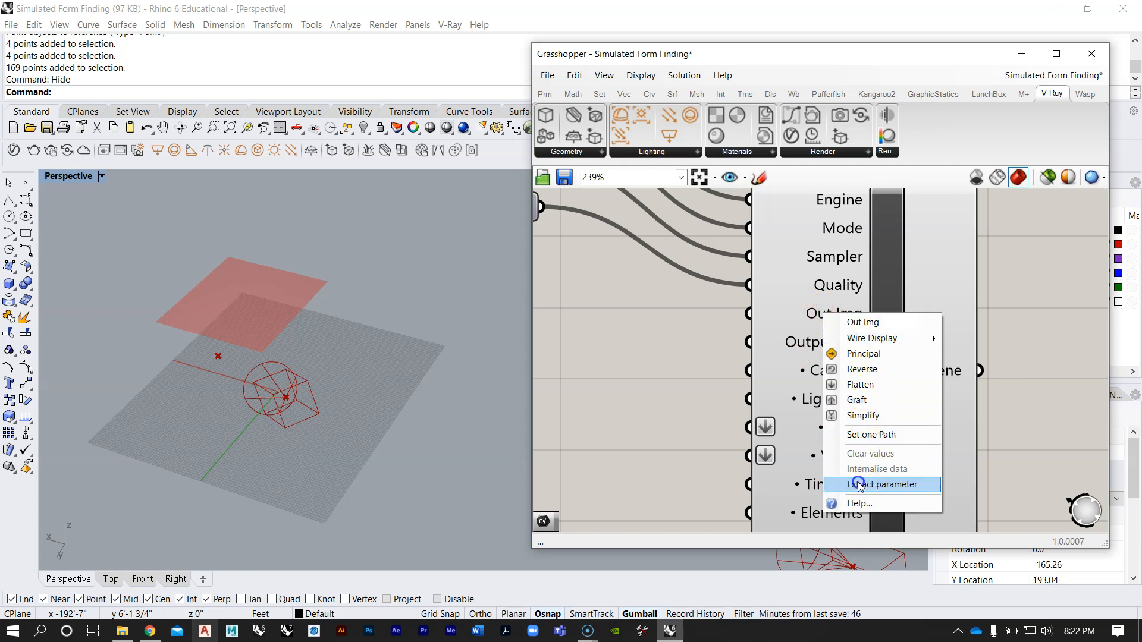
left_click(912, 484)
scroll(830, 362, "down", 4)
left_click(766, 356)
left_click_drag(766, 356, 639, 309)
left_click(652, 350)
scroll(623, 356, "up", 3)
left_click(735, 320)
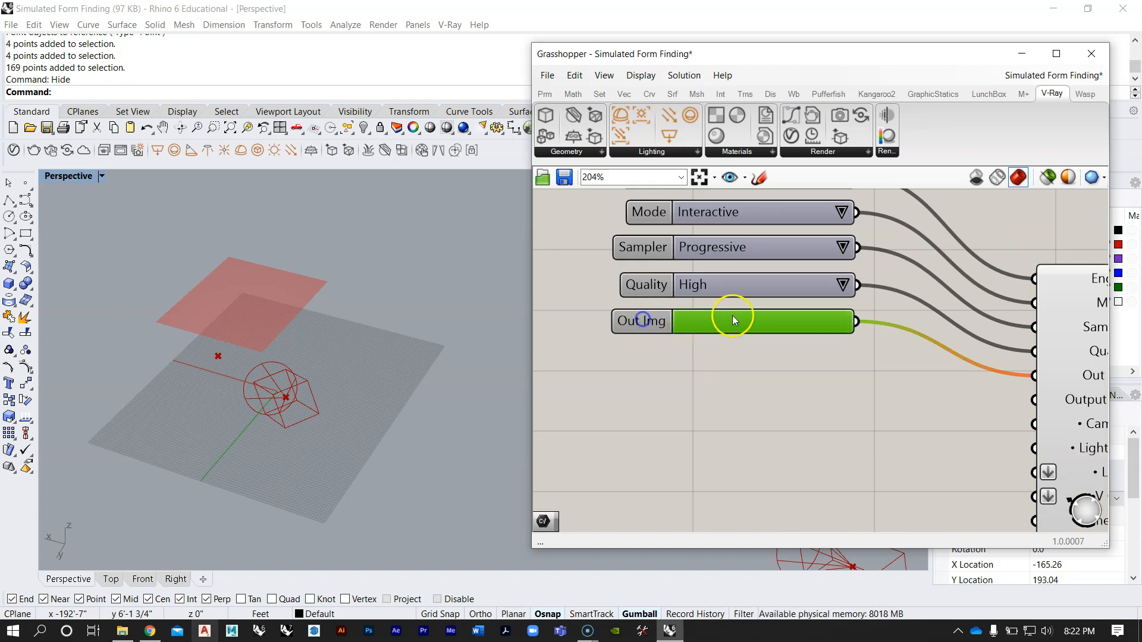
Step: Start specifying the Out Img file location and create a Desktop folder named Kangaroo Animation
double_click(684, 319)
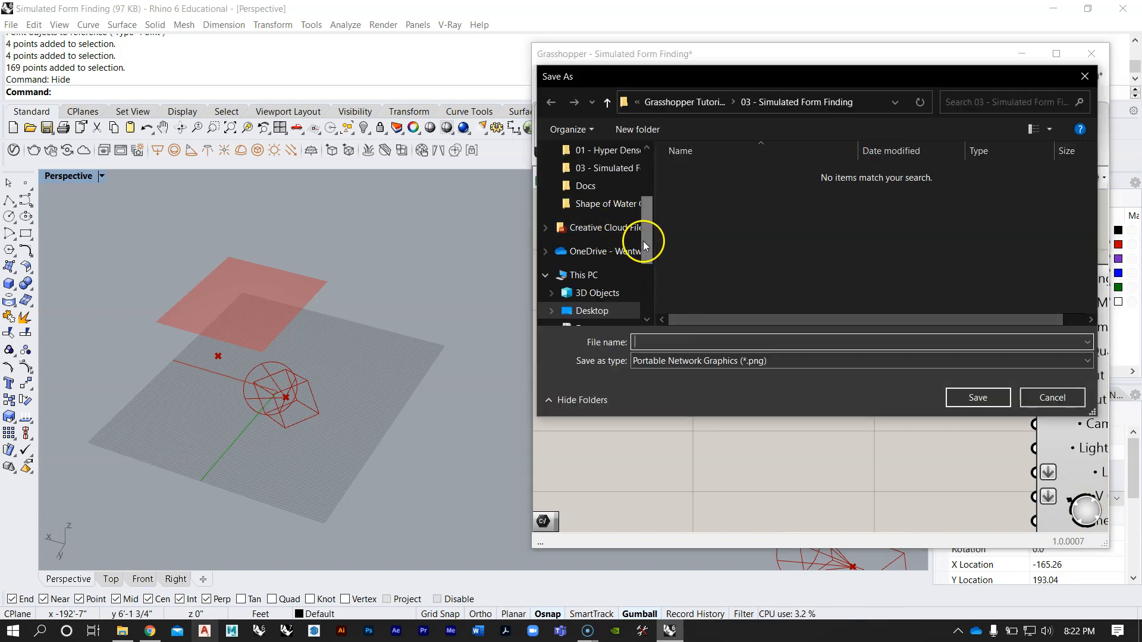
scroll(644, 241, "down", 1)
left_click(595, 274)
right_click(872, 241)
left_click(899, 381)
left_click(788, 383)
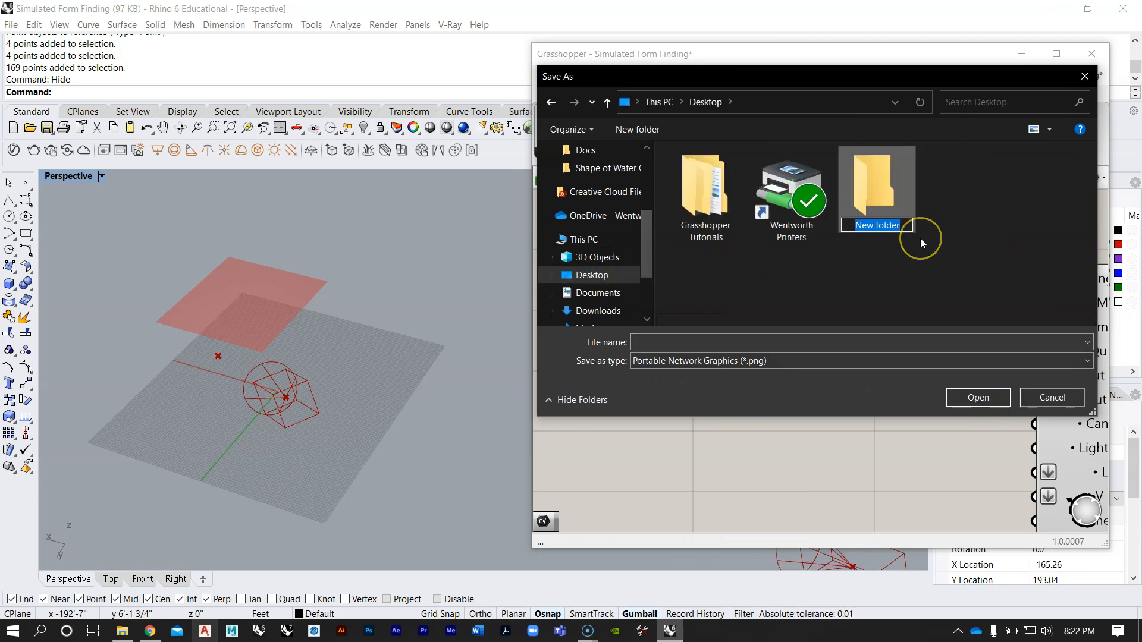
type("K")
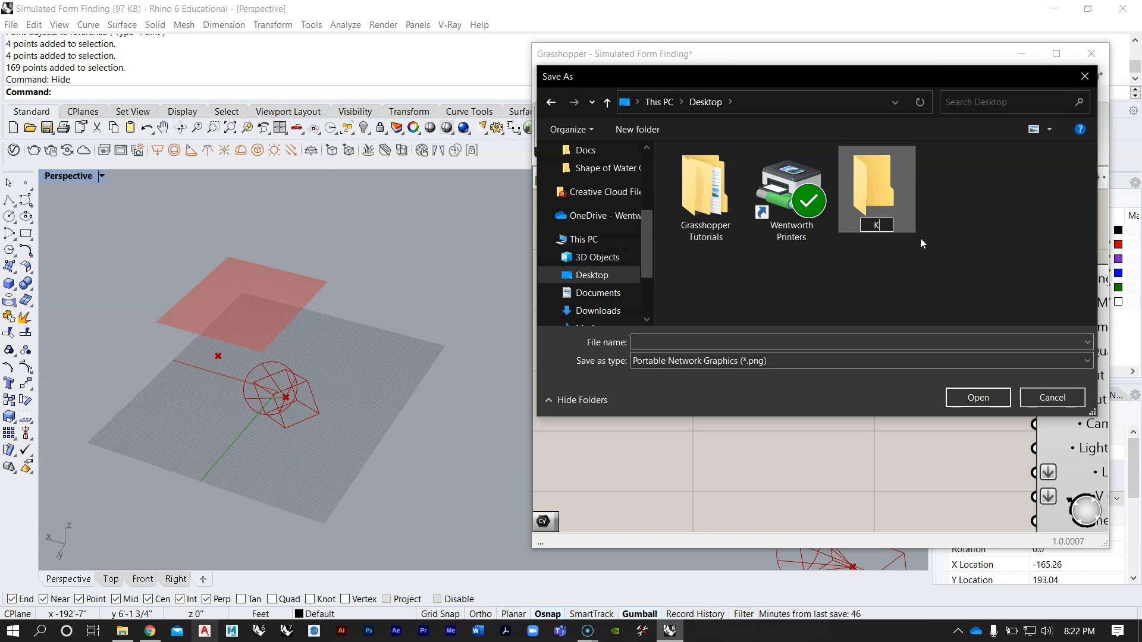
type("angaroo Animation")
Step: Save the Out Img file as Animation.png inside the Kangaroo Animation folder
double_click(869, 180)
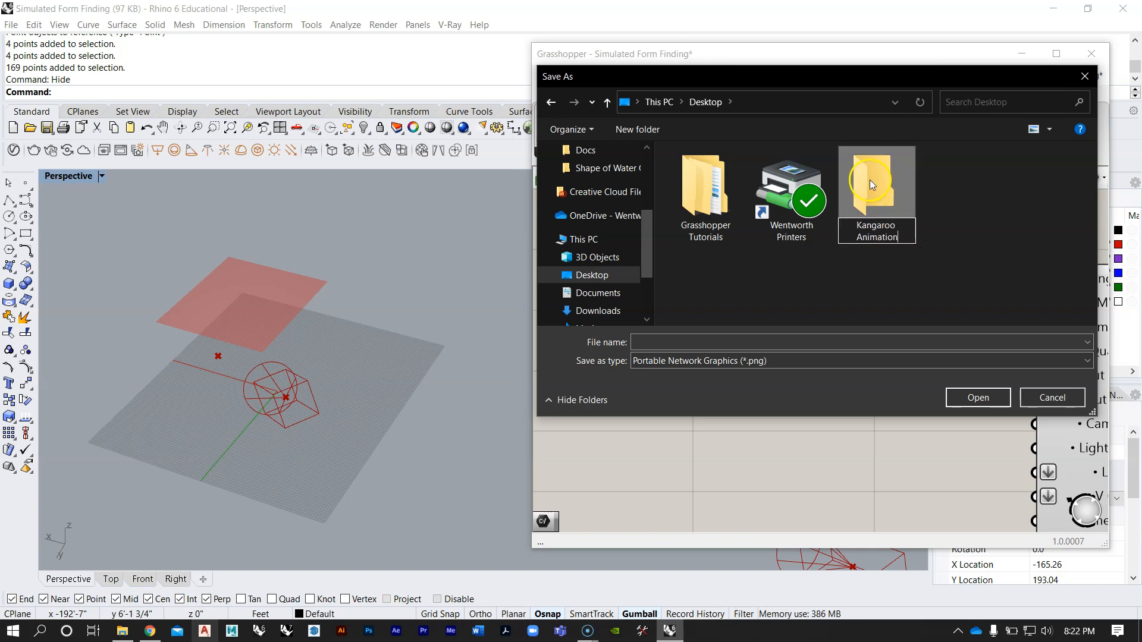
left_click(704, 338)
type("Animation")
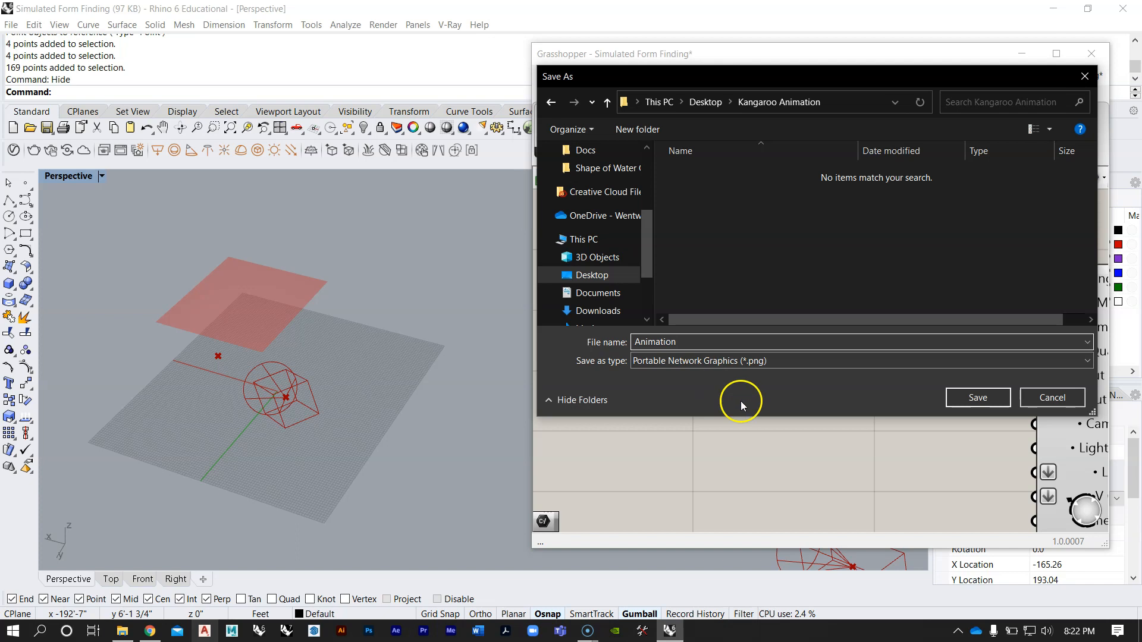
left_click(954, 399)
scroll(773, 335, "down", 2)
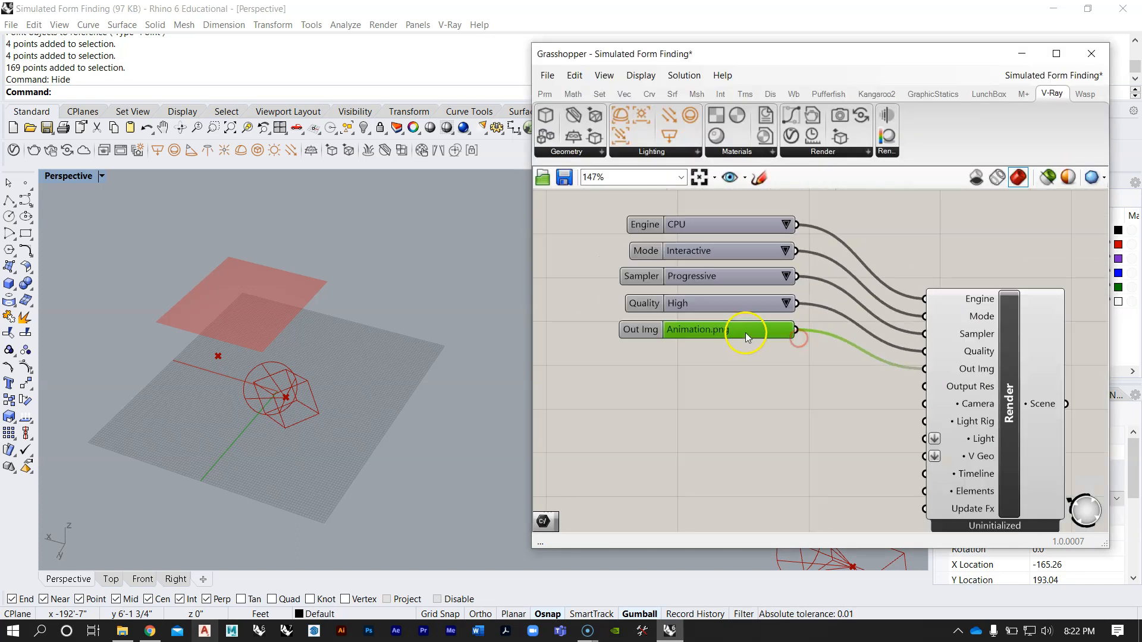
left_click(791, 384)
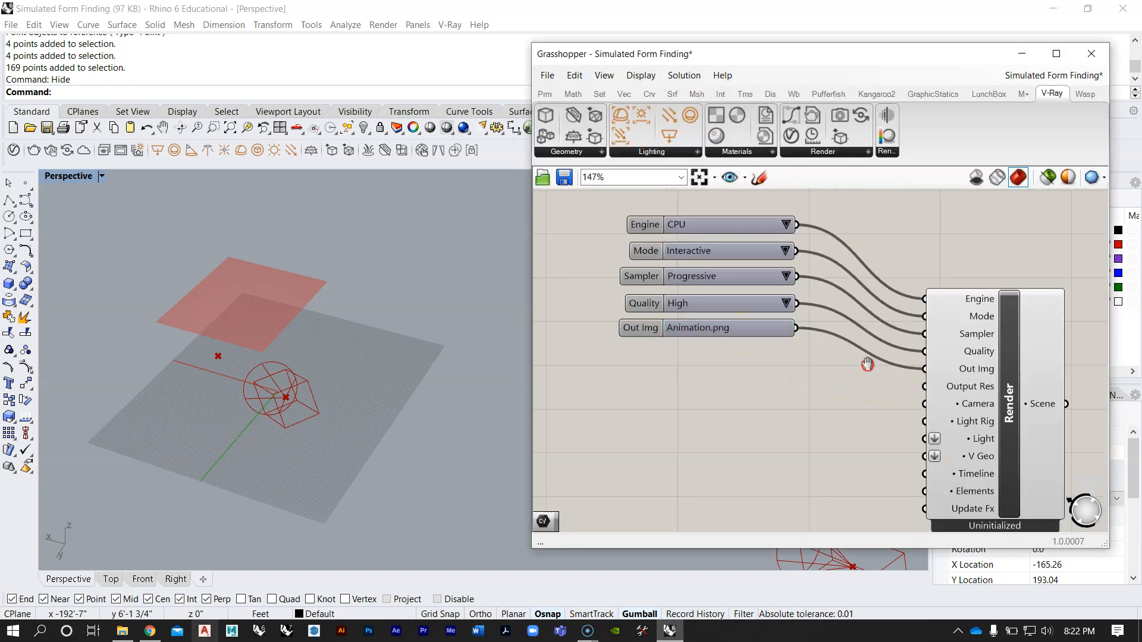
Step: Inspect the new Render component's Output Res input and its options for setting integer values
scroll(770, 298, "down", 3)
scroll(863, 352, "up", 3)
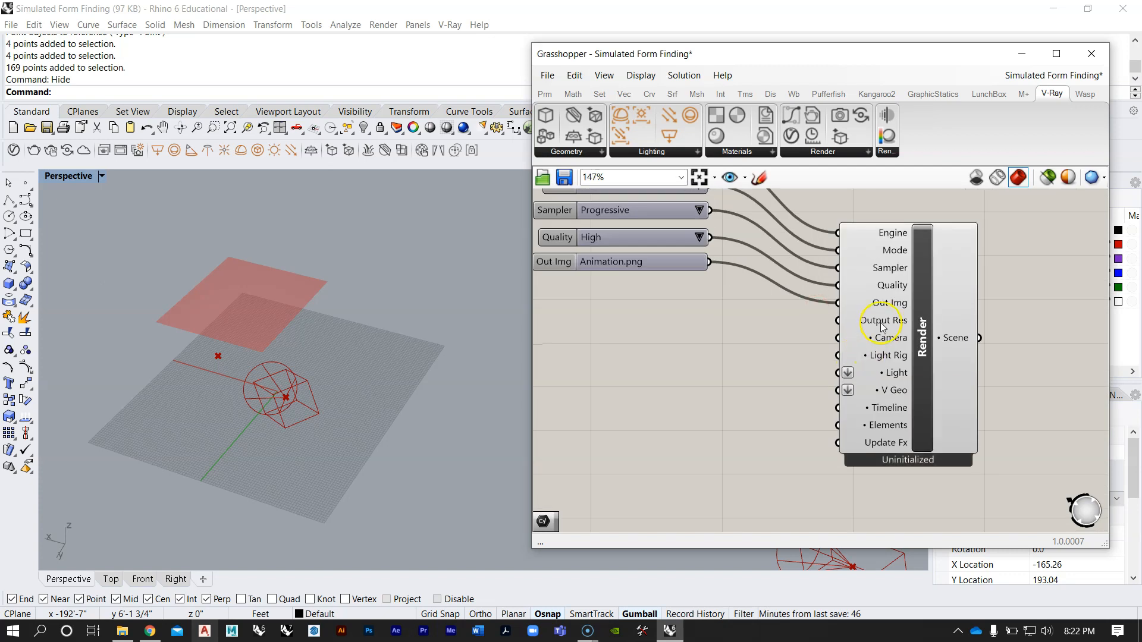
mouse_move(882, 327)
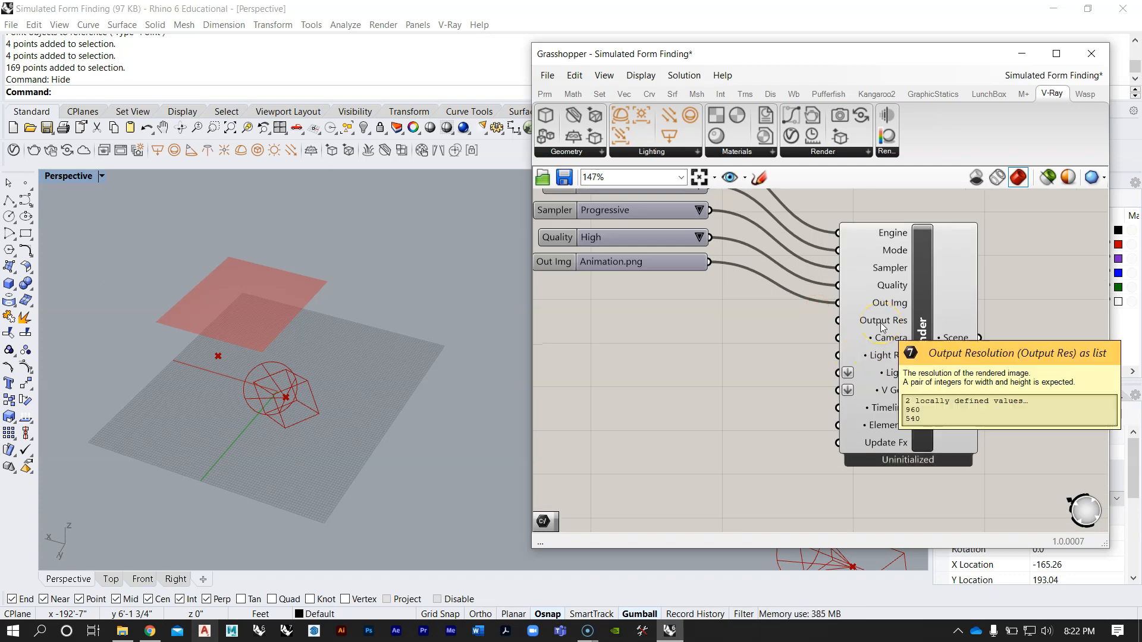
scroll(881, 323, "down", 2)
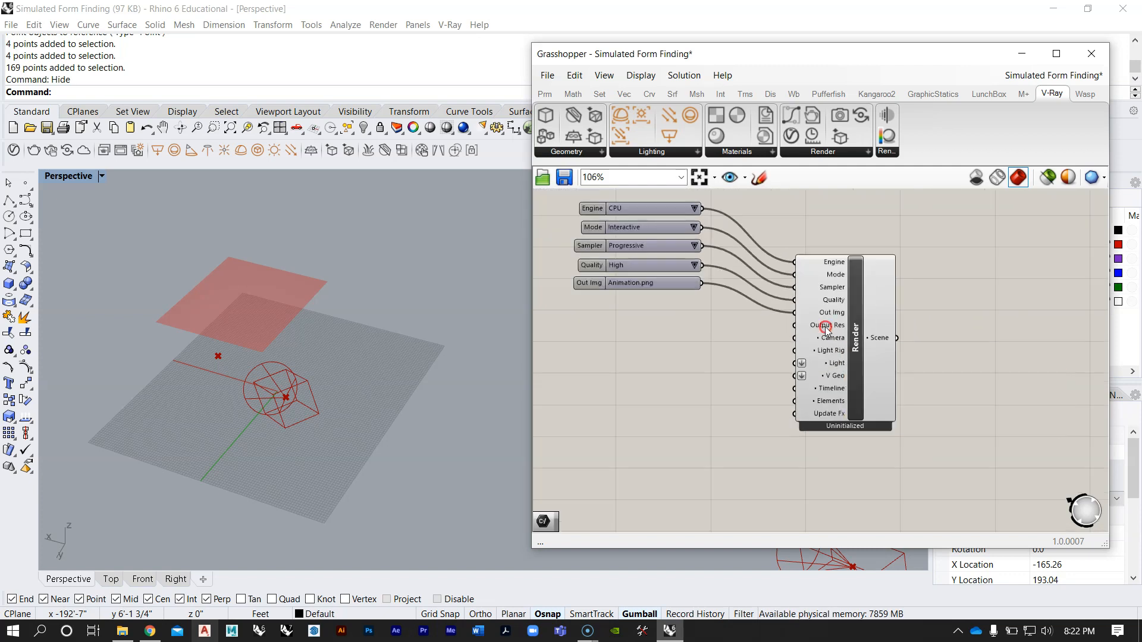
right_click(825, 328)
mouse_move(918, 465)
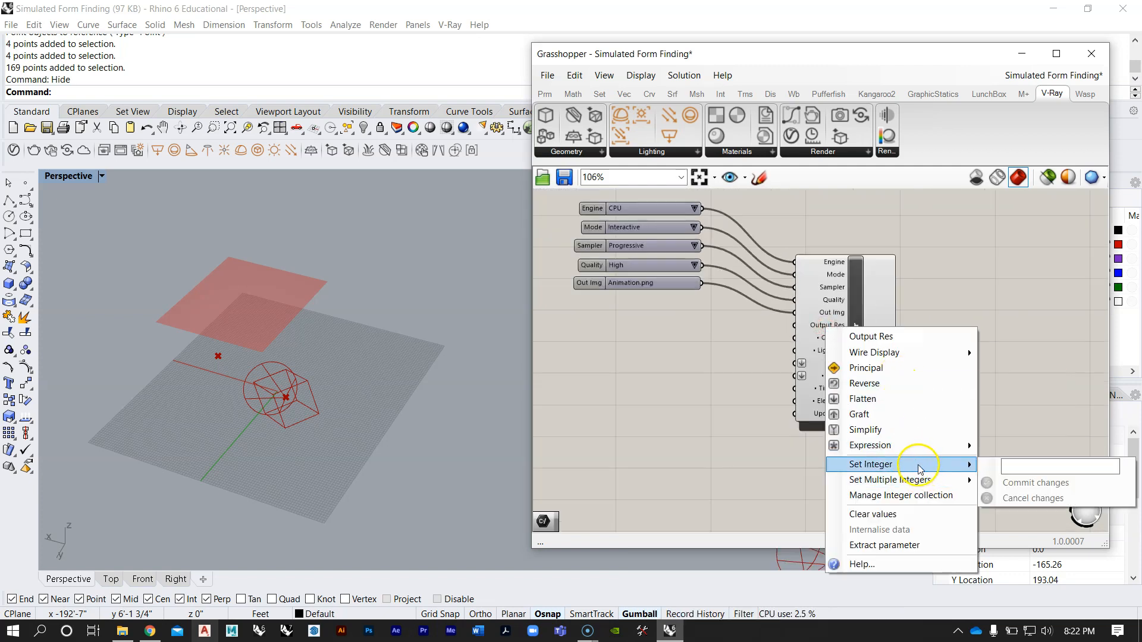
left_click(703, 394)
Step: Set the new Render component's Output Res input to the integers 1920 and 1080
scroll(796, 349, "up", 2)
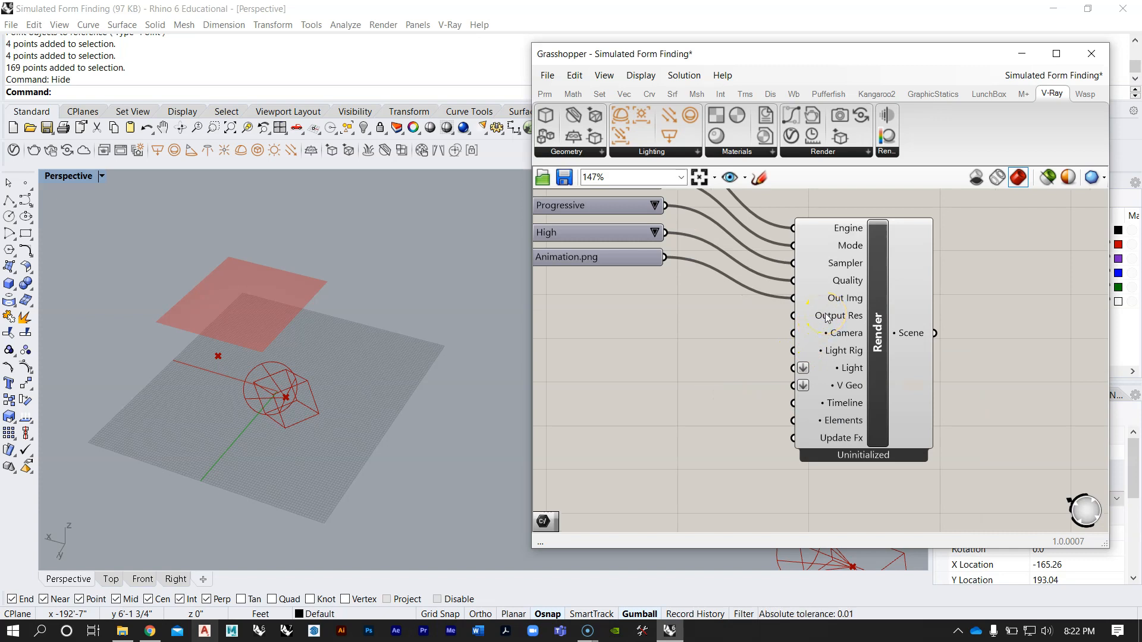
right_click(835, 318)
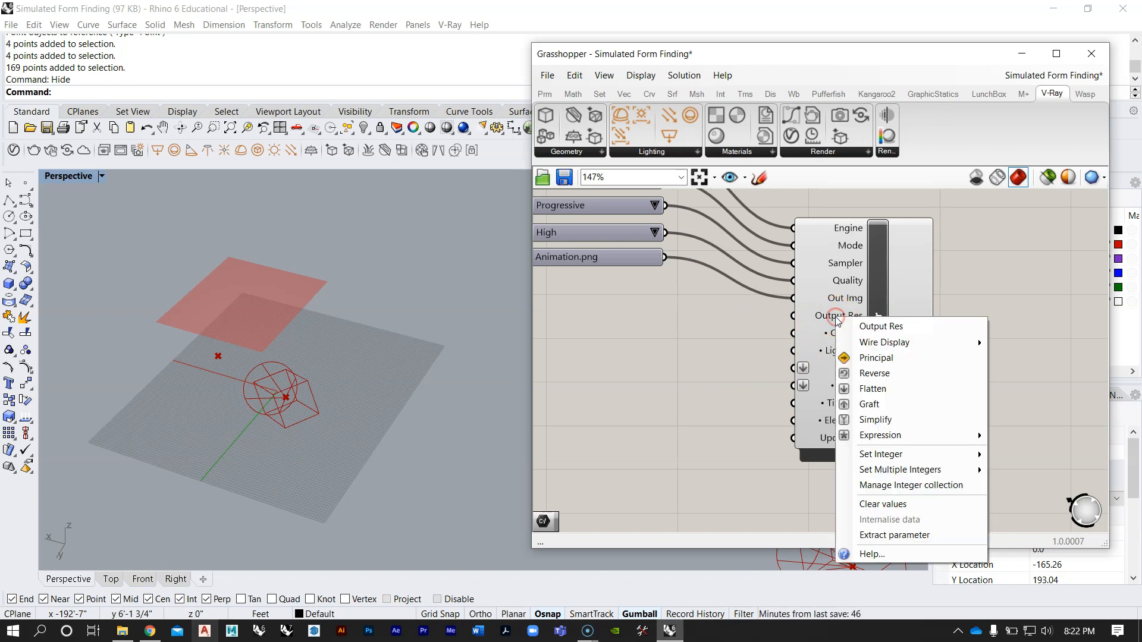
mouse_move(868, 472)
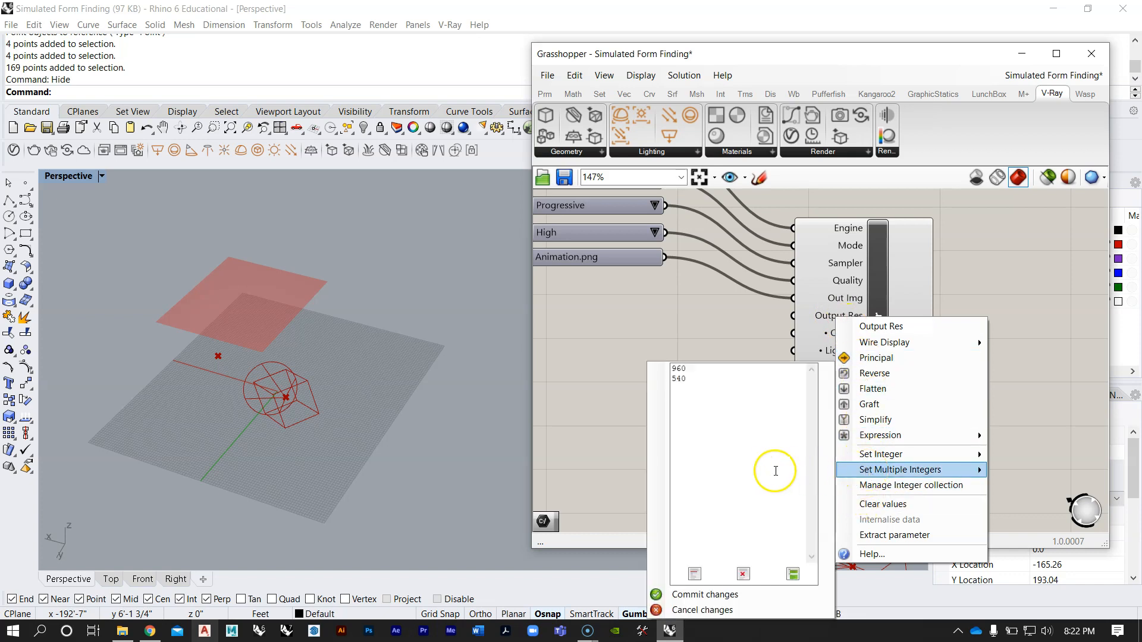
left_click(767, 471)
double_click(666, 369)
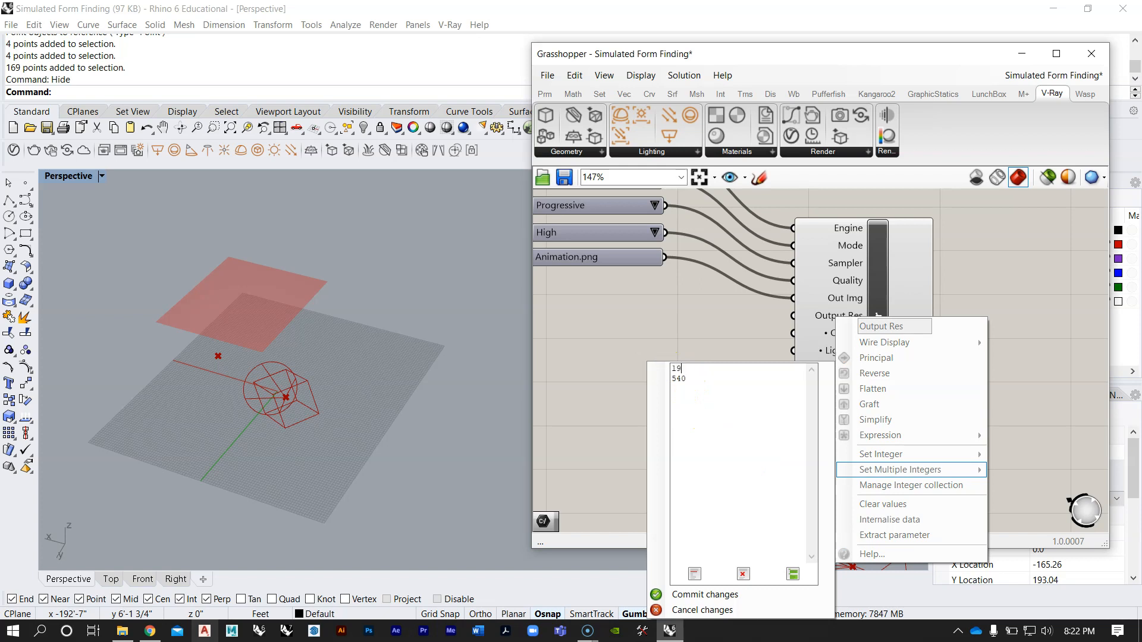
left_click_drag(687, 380, 652, 376)
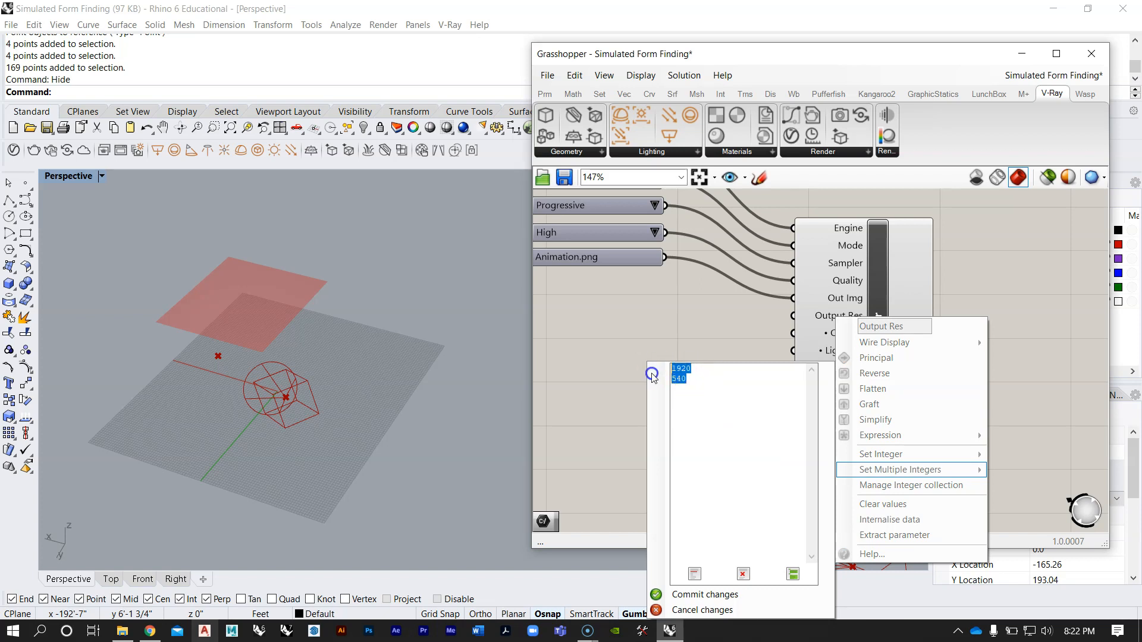
type("10")
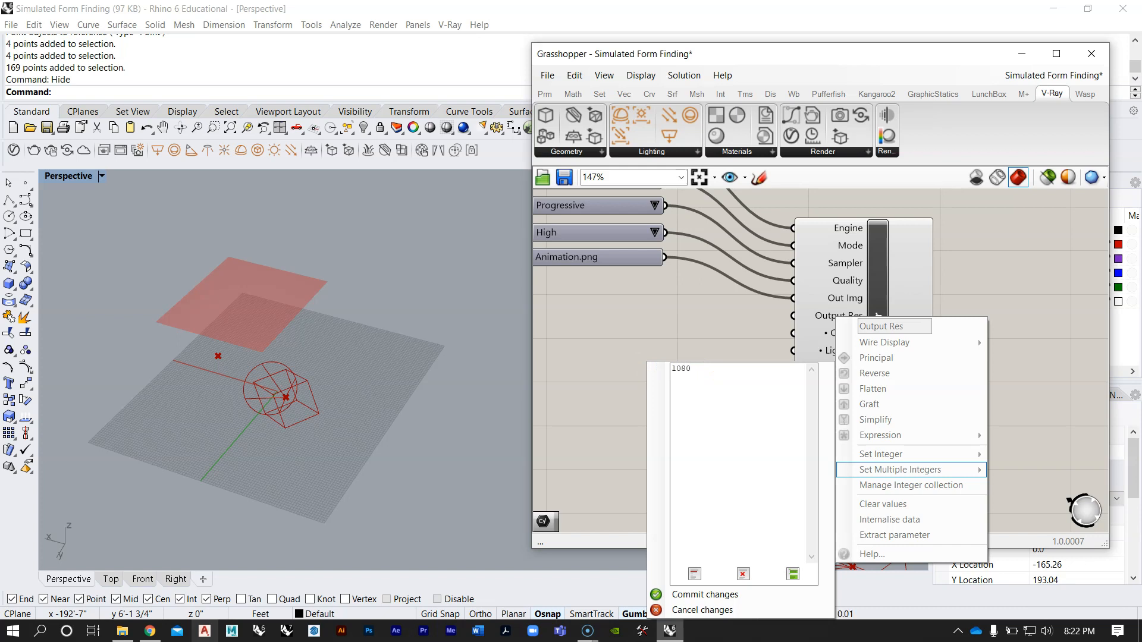
left_click(687, 371)
type("1920")
left_click(689, 596)
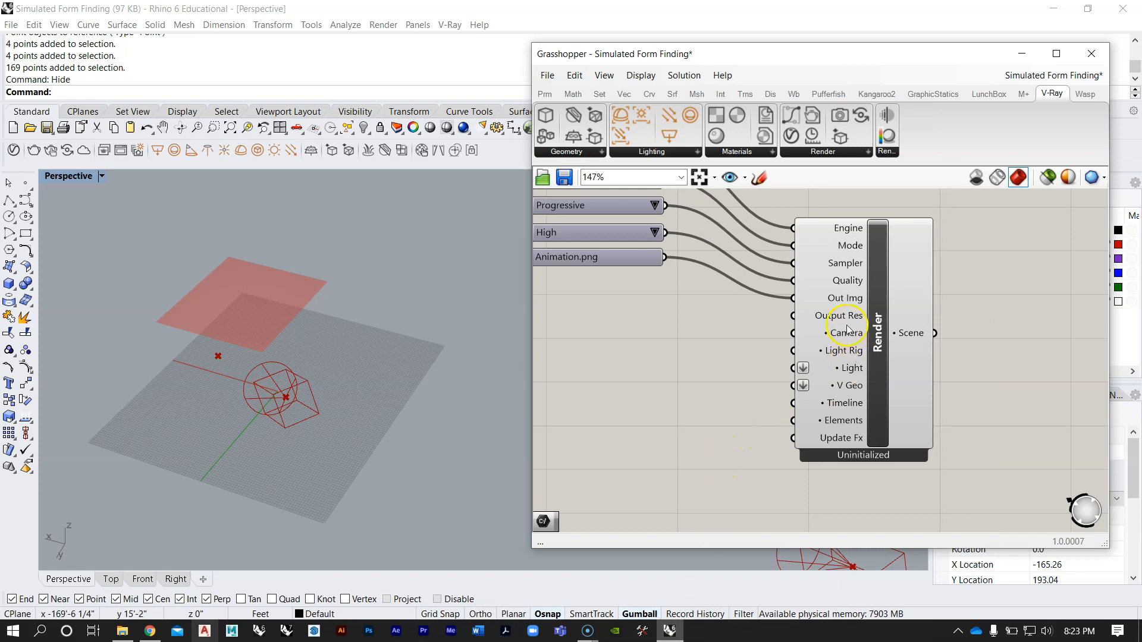
mouse_move(848, 321)
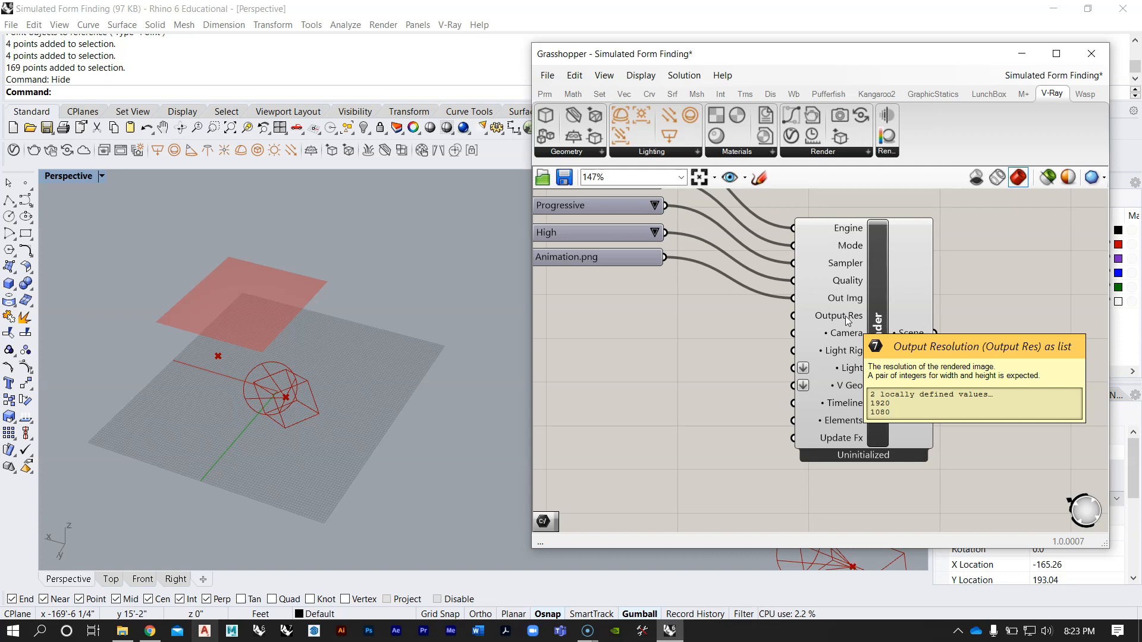
mouse_move(848, 341)
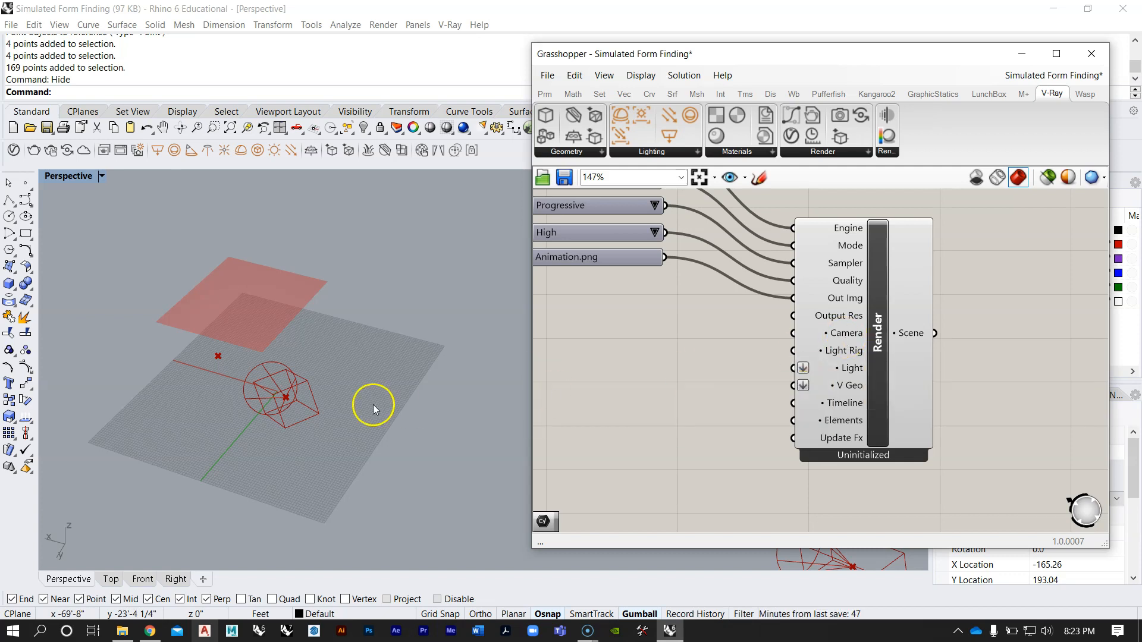
Step: Examine the Camera component and its connected inputs in the existing render setup
scroll(756, 323, "down", 8)
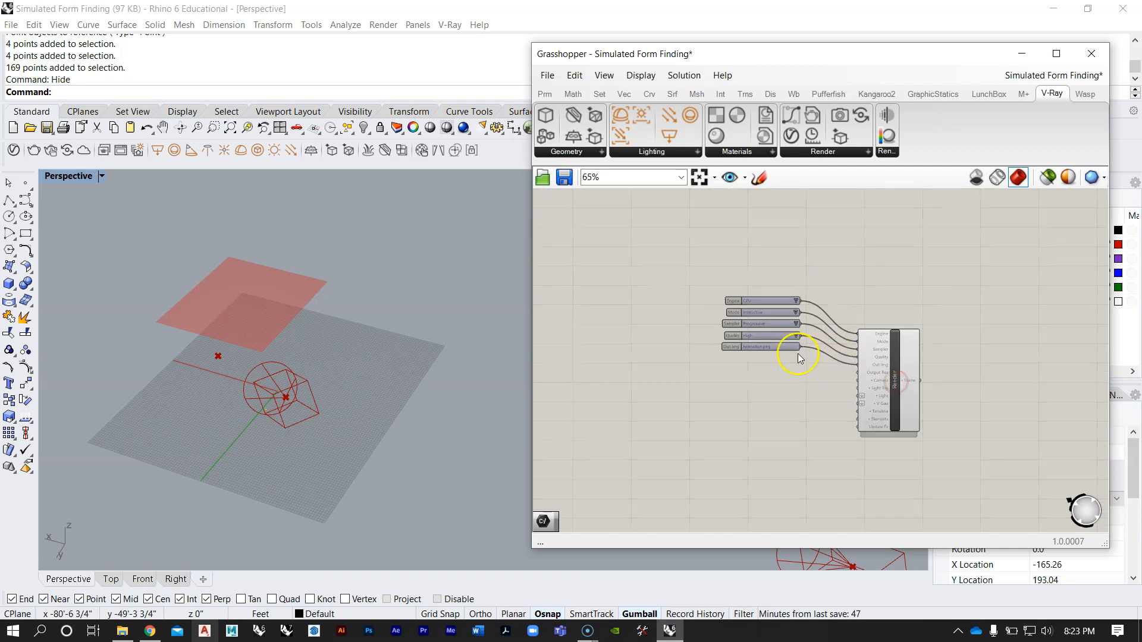
scroll(801, 304, "down", 3)
left_click_drag(945, 395, 643, 309)
left_click(954, 300)
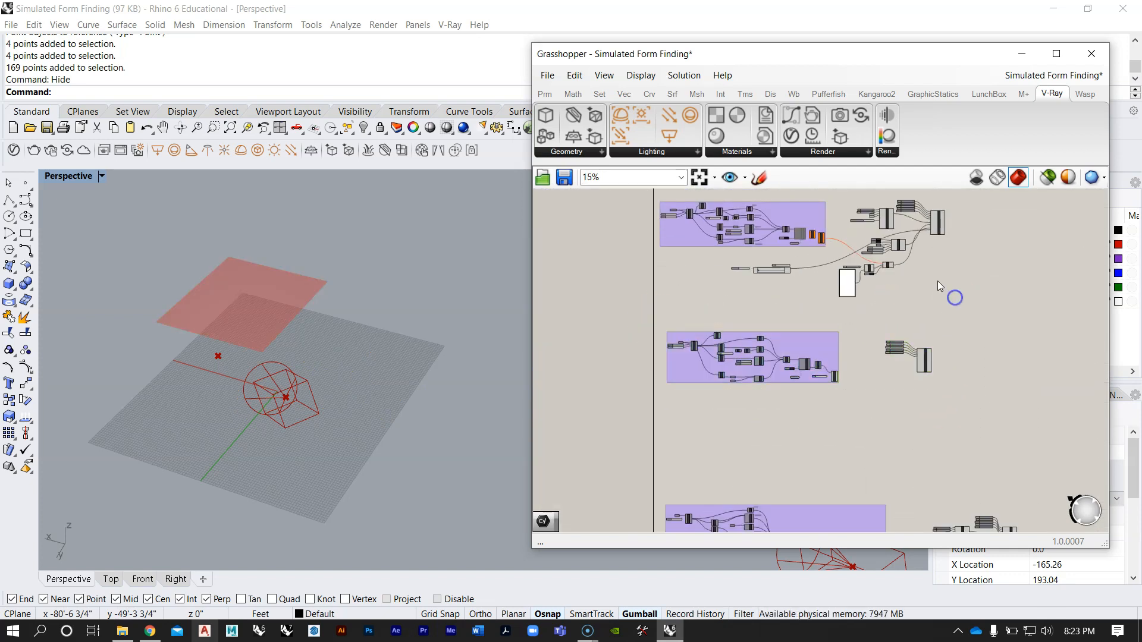
scroll(874, 339, "up", 5)
scroll(798, 313, "up", 4)
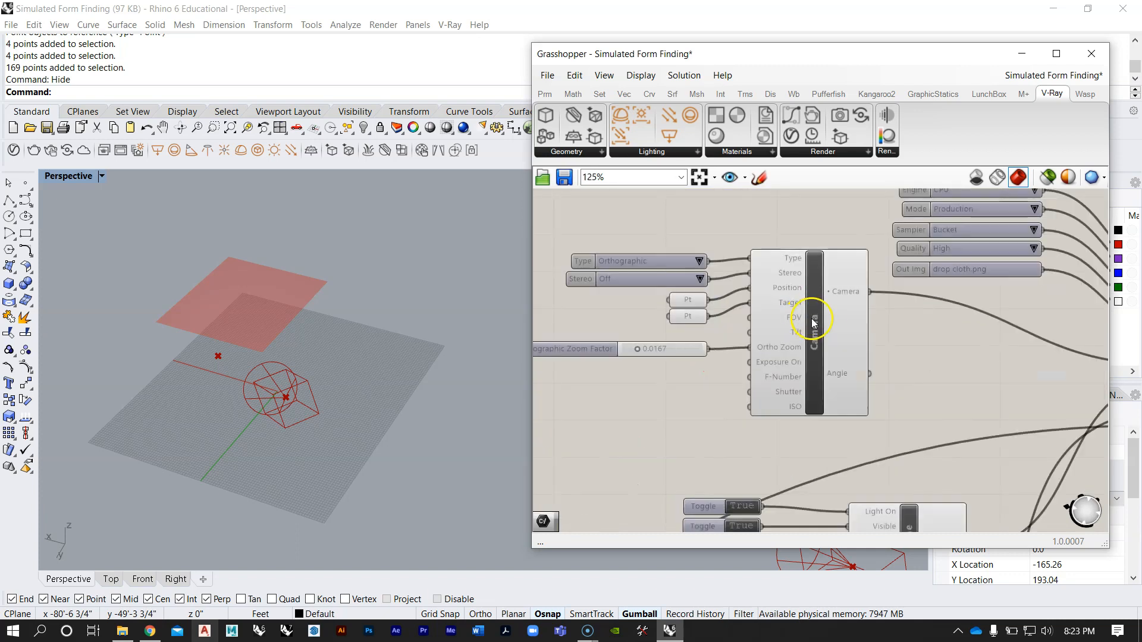
scroll(769, 231, "down", 4)
scroll(768, 231, "down", 4)
Step: Add a V-Ray Camera component below the Out Img parameter, beside the new Render component
scroll(775, 425, "up", 4)
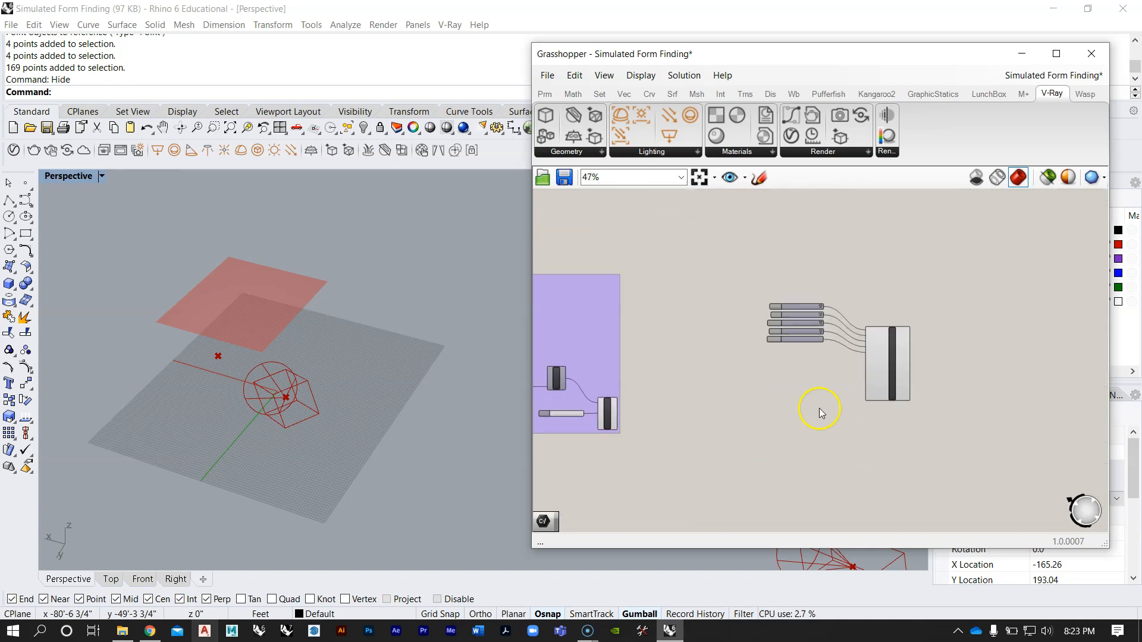
left_click(832, 152)
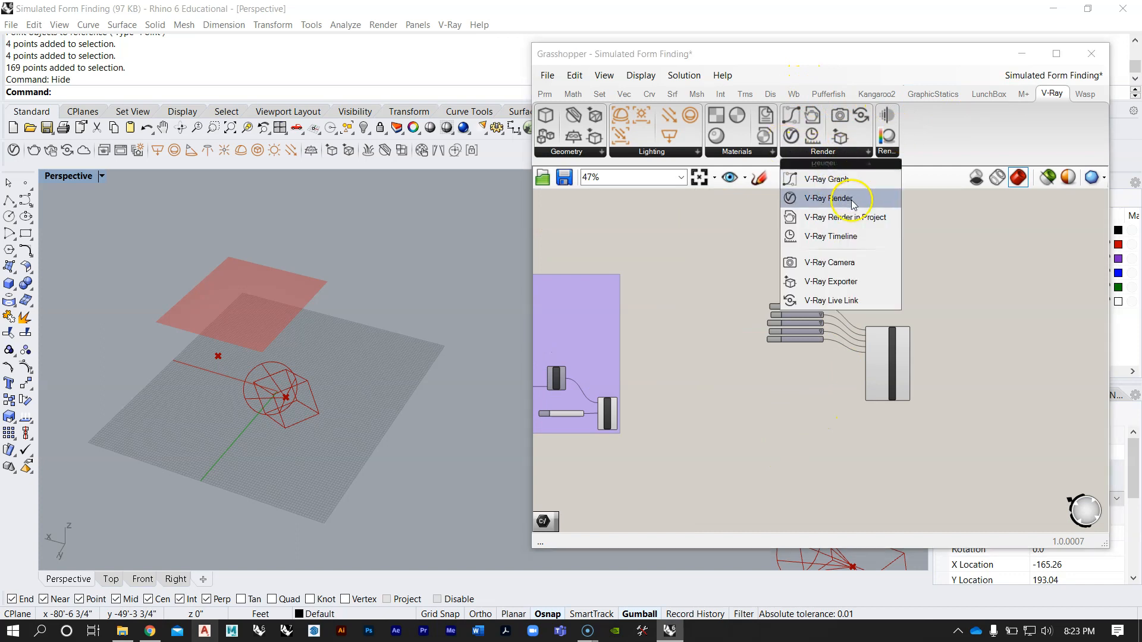
left_click_drag(848, 260, 739, 336)
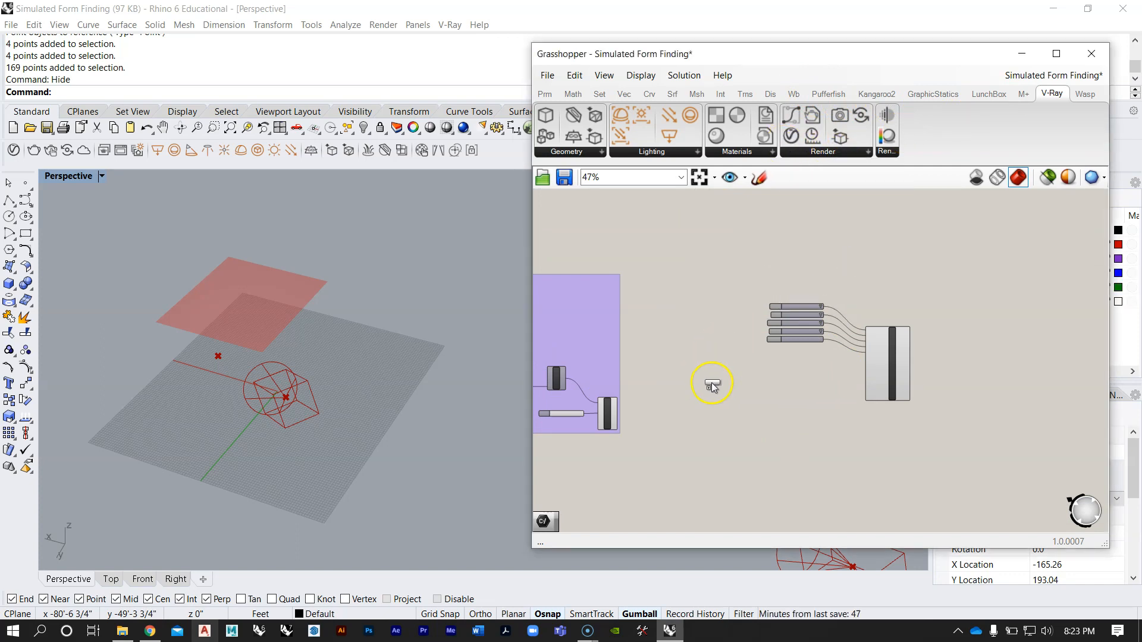
left_click_drag(712, 386, 713, 386)
scroll(724, 379, "up", 3)
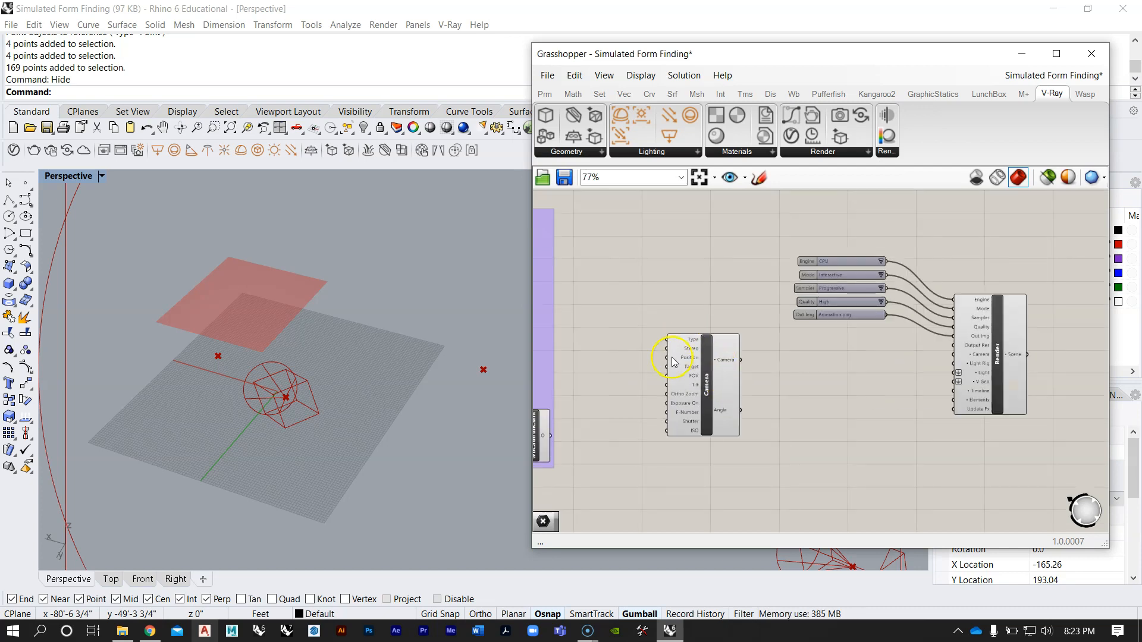
left_click_drag(715, 400, 841, 401)
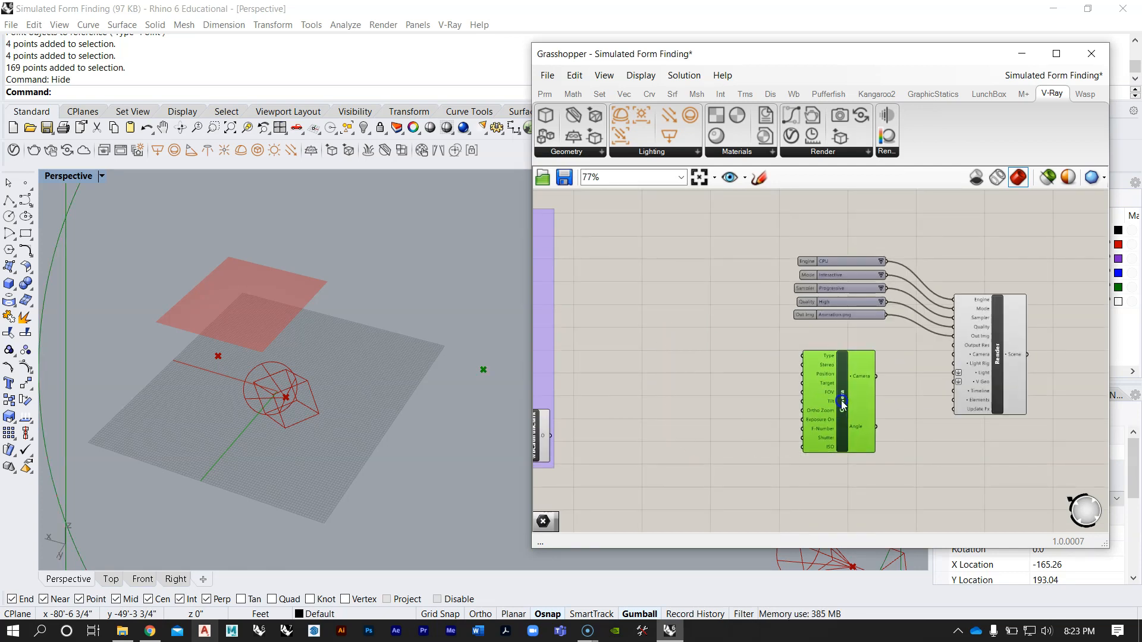
Step: Check the new camera in the Perspective viewport and move its component farther from the Render component and its parameters
right_click_drag(412, 307, 237, 246)
scroll(383, 323, "down", 8)
scroll(309, 313, "up", 7)
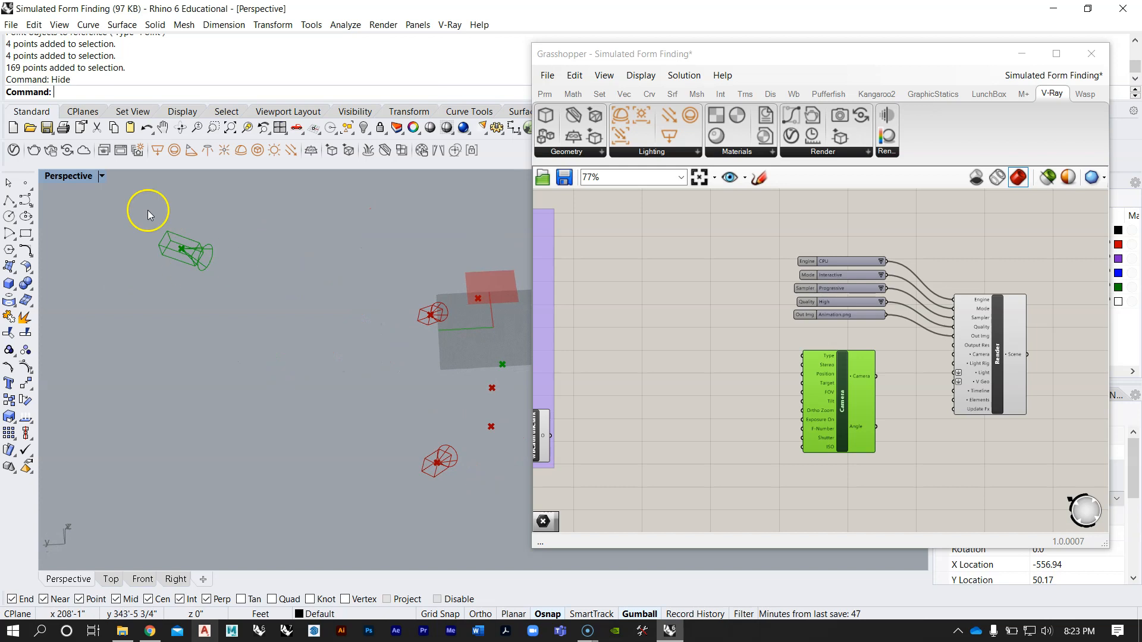
right_click_drag(141, 285, 376, 349)
right_click_drag(854, 381, 834, 347)
scroll(836, 352, "up", 3)
left_click_drag(785, 311, 741, 355)
Step: Turn off the preview of all components in the existing render setup above
scroll(741, 355, "down", 6)
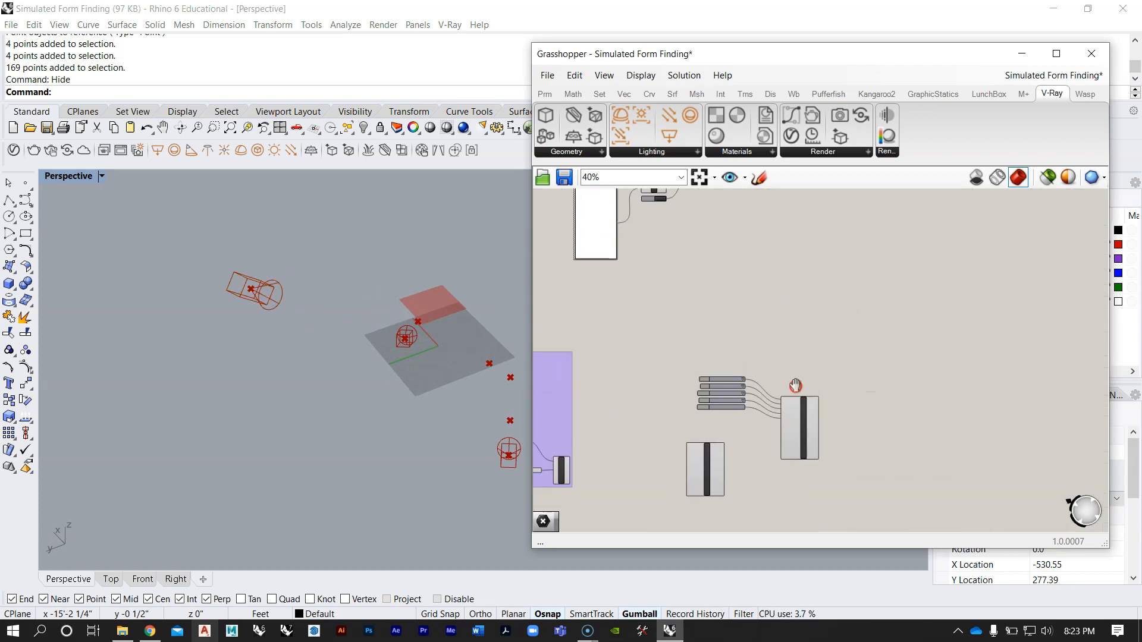
left_click_drag(867, 405, 580, 215)
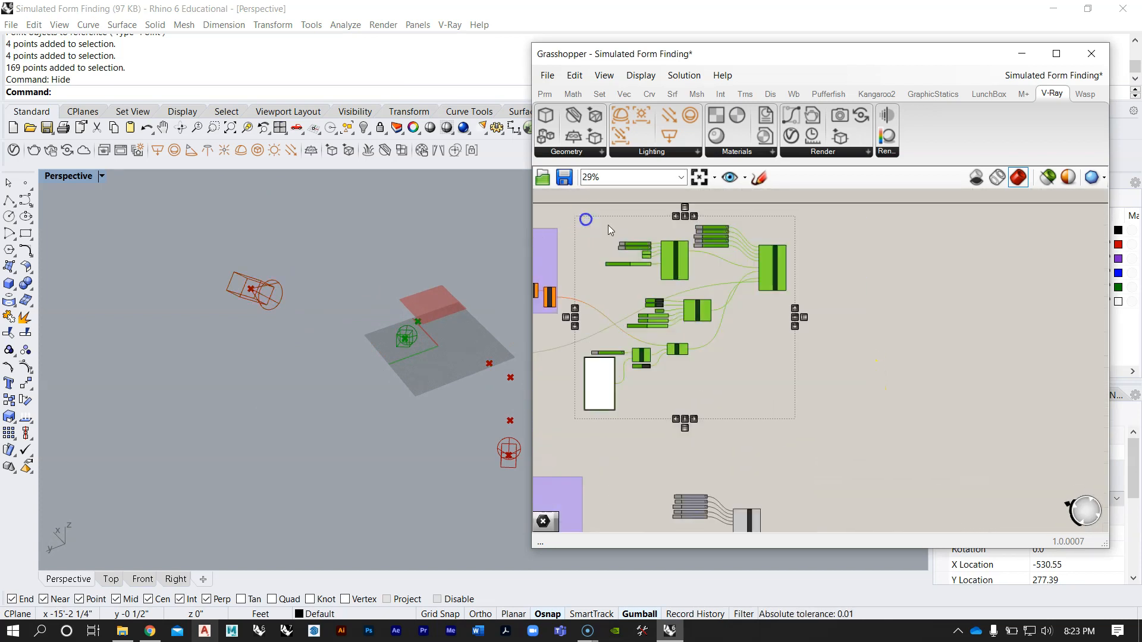
middle_click(664, 242)
left_click(713, 199)
left_click(869, 326)
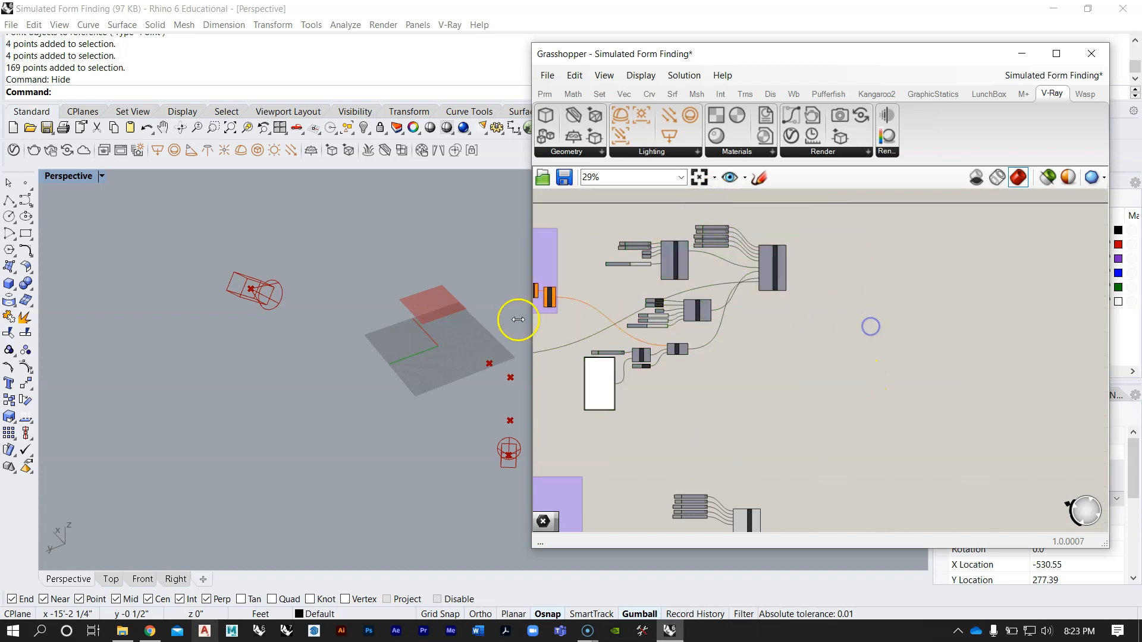
right_click_drag(464, 322, 500, 333)
Step: Extract the new Camera component's Type input as a parameter and place it up and to the left of the component
right_click_drag(656, 347, 716, 339)
scroll(735, 452, "up", 10)
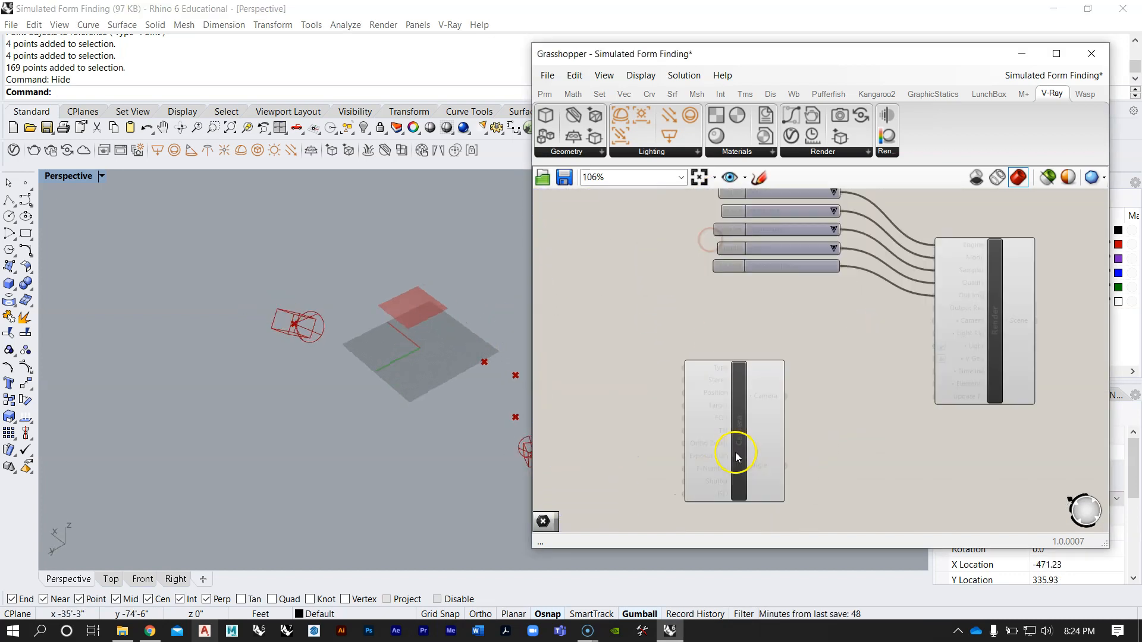
scroll(771, 303, "down", 3)
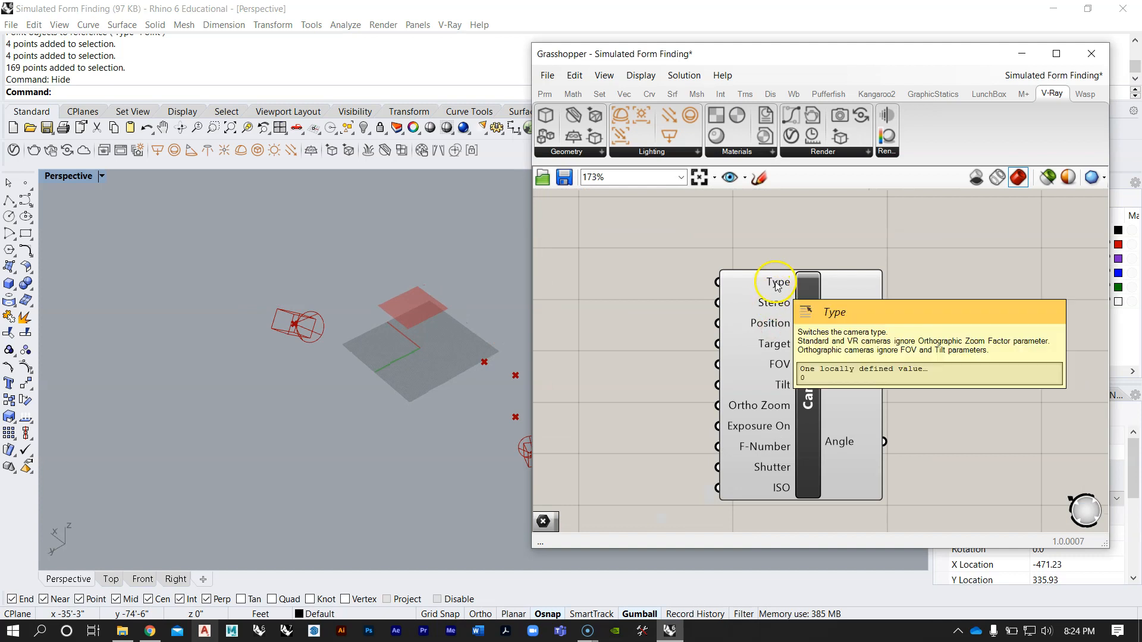
right_click(775, 280)
left_click(804, 331)
left_click(809, 362)
right_click_drag(699, 303, 879, 328)
left_click_drag(763, 309, 711, 272)
Step: Set the camera Type parameter to Orthographic and move it slightly farther from the Camera component
left_click(796, 263)
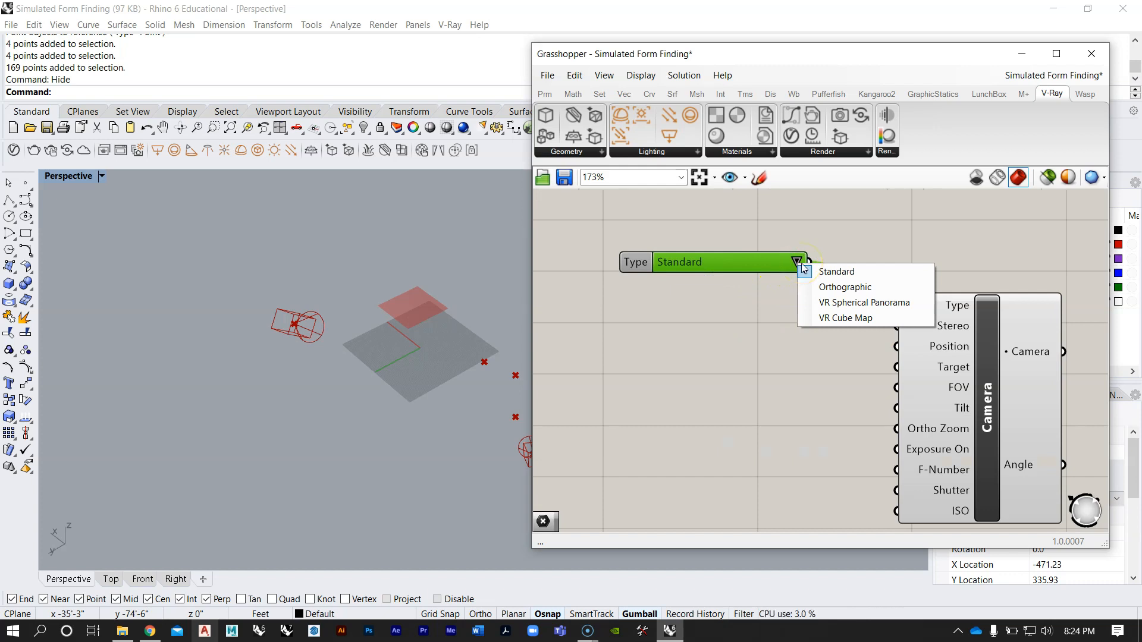
left_click(809, 271)
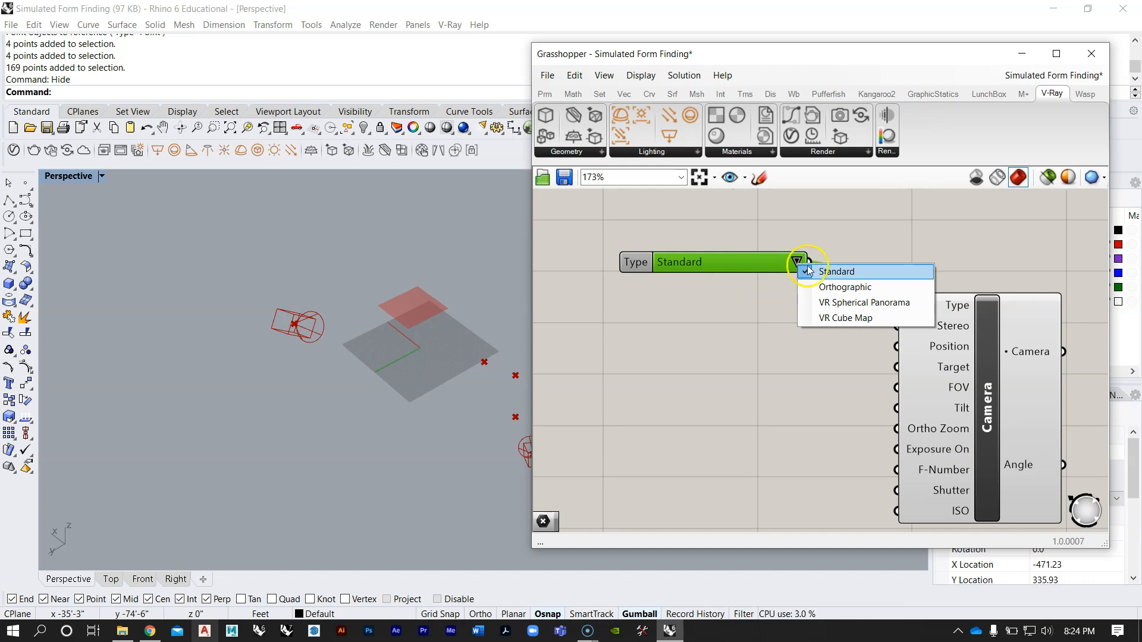
left_click(843, 289)
left_click_drag(745, 264, 736, 243)
left_click(776, 308)
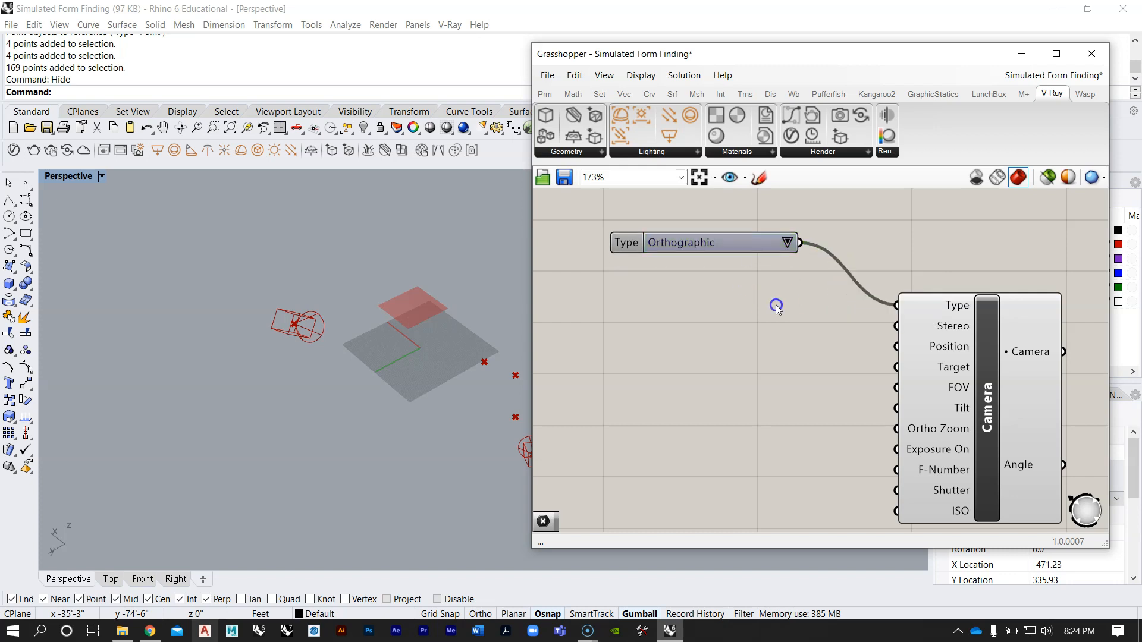
Step: Review the Camera component's Stereo and Position inputs and extract Position as a separate parameter
mouse_move(953, 331)
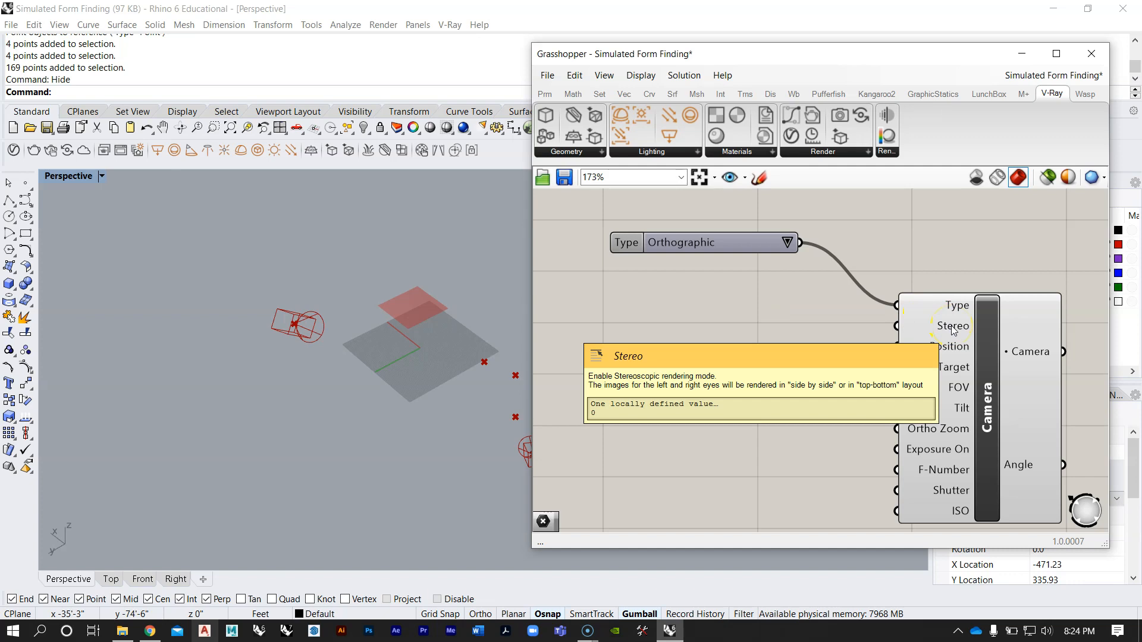
scroll(902, 319, "down", 2)
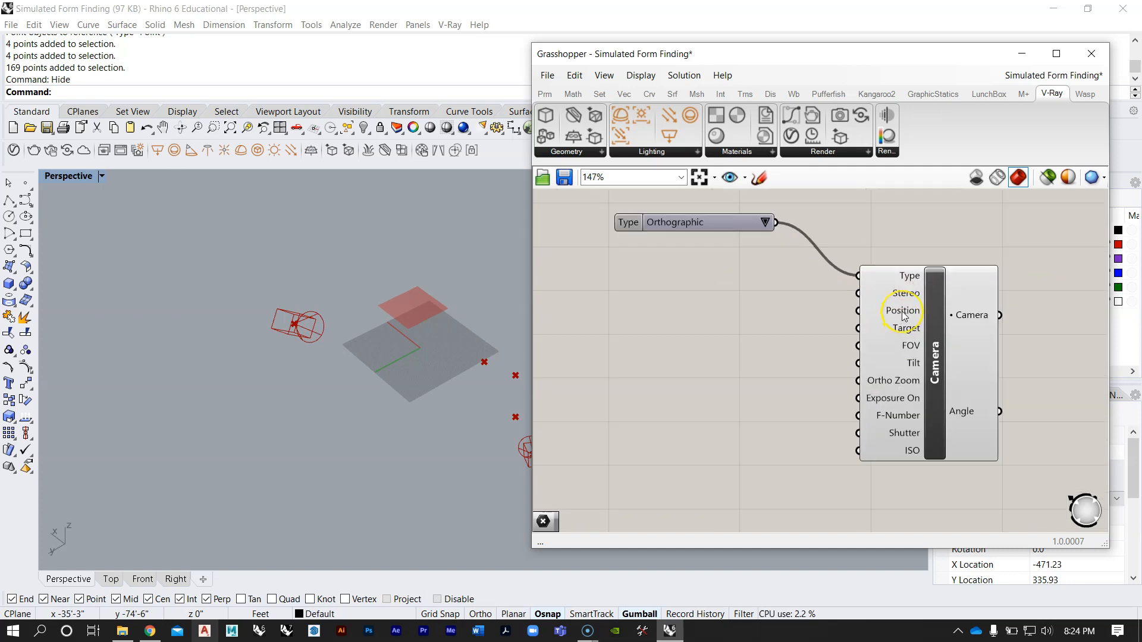
mouse_move(904, 316)
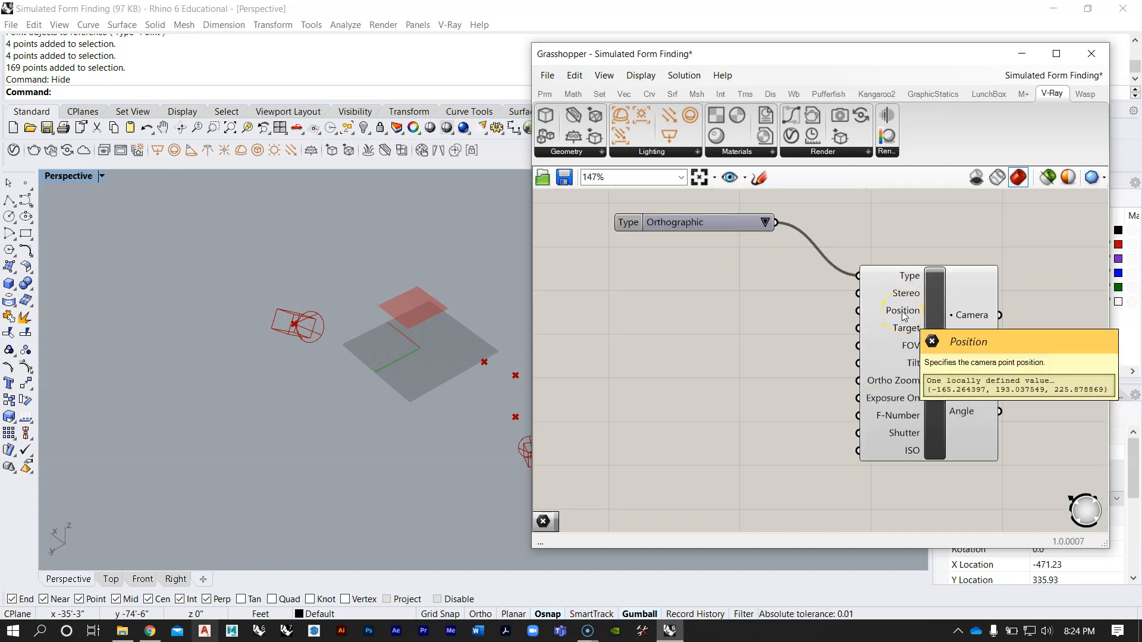
right_click(904, 316)
left_click(942, 544)
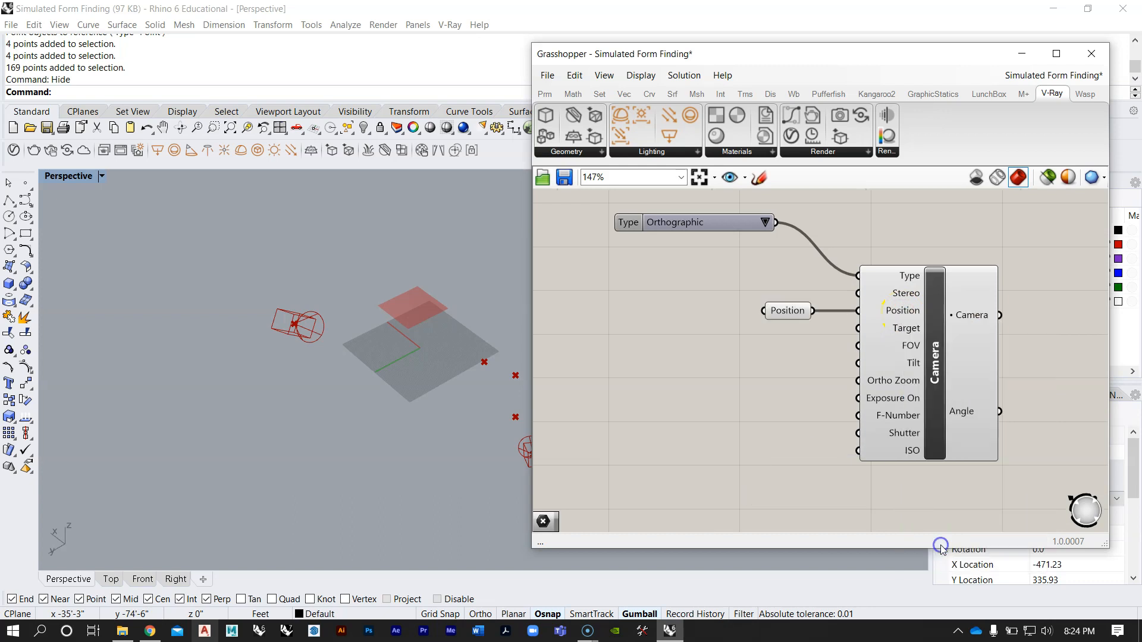
scroll(780, 313, "up", 3)
mouse_move(784, 311)
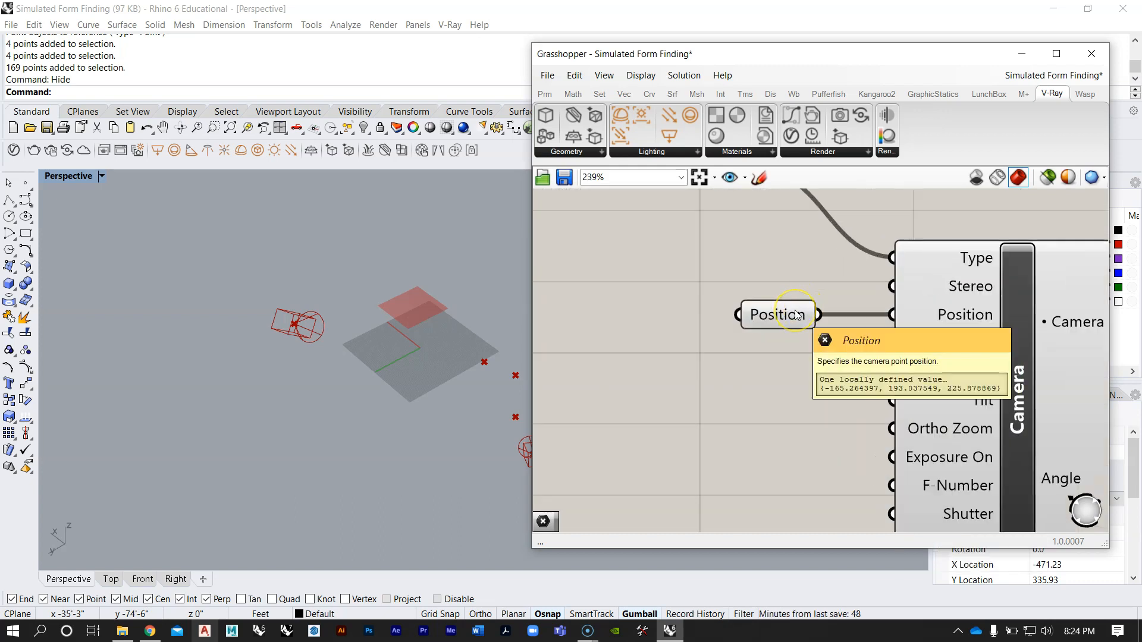
scroll(797, 315, "down", 2)
Step: Place a point object in the Perspective viewport near the edge of the grey ground plane
right_click_drag(315, 333, 228, 338)
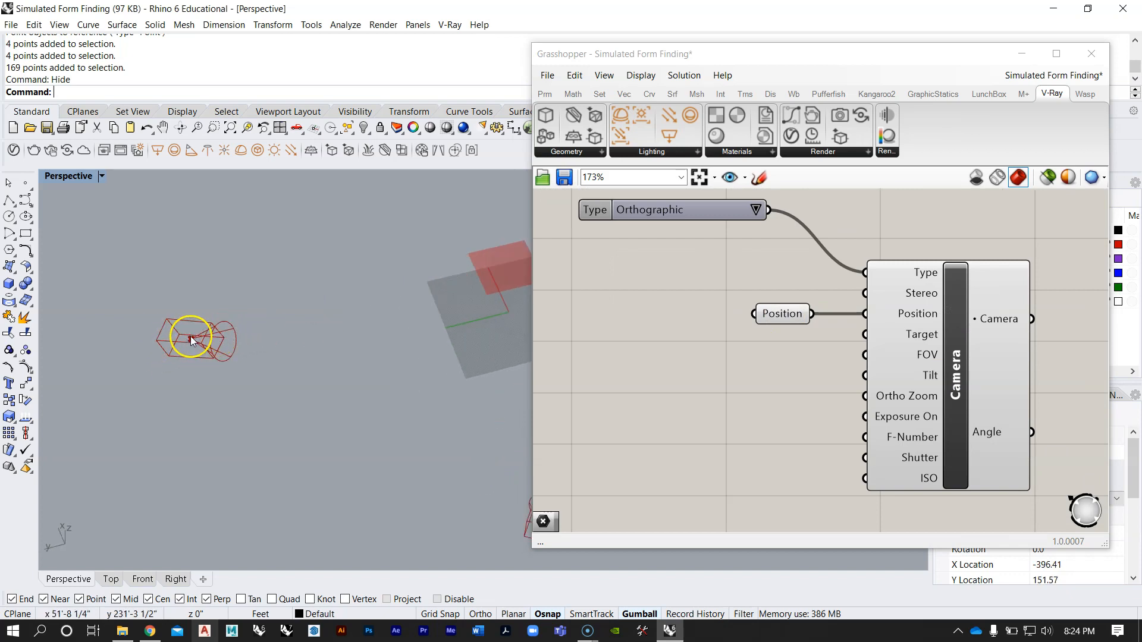
left_click(25, 199)
scroll(347, 375, "down", 3)
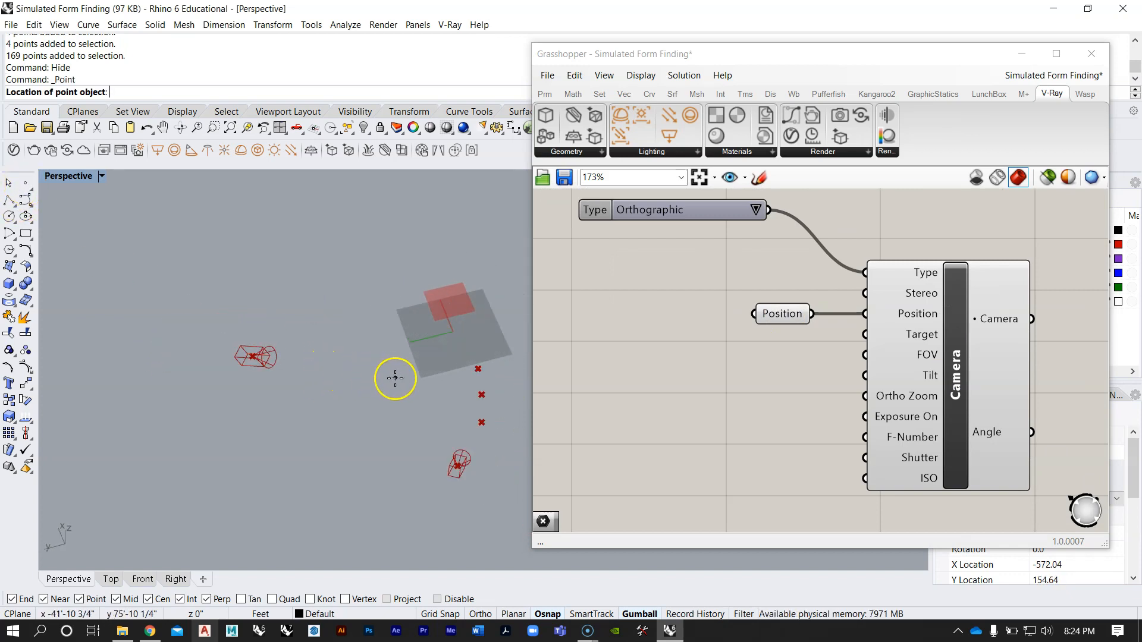
left_click(406, 369)
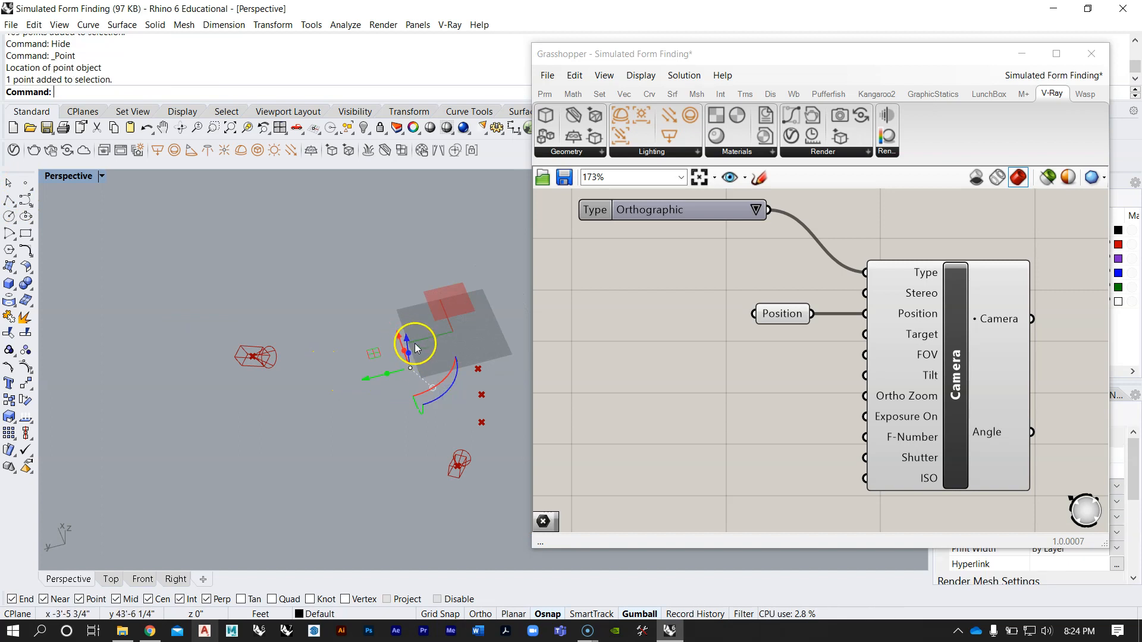
Step: Move the new point outward and well above the red surface to serve as the camera position
right_click_drag(416, 348, 449, 306)
left_click_drag(394, 368, 389, 286)
right_click_drag(389, 289, 372, 341)
scroll(358, 319, "up", 3)
mouse_move(388, 324)
left_mouse_down()
mouse_move(356, 334)
mouse_move(377, 328)
left_mouse_up()
right_click_drag(377, 327, 276, 352)
scroll(275, 352, "down", 6)
scroll(390, 342, "up", 4)
right_click_drag(360, 350, 334, 288)
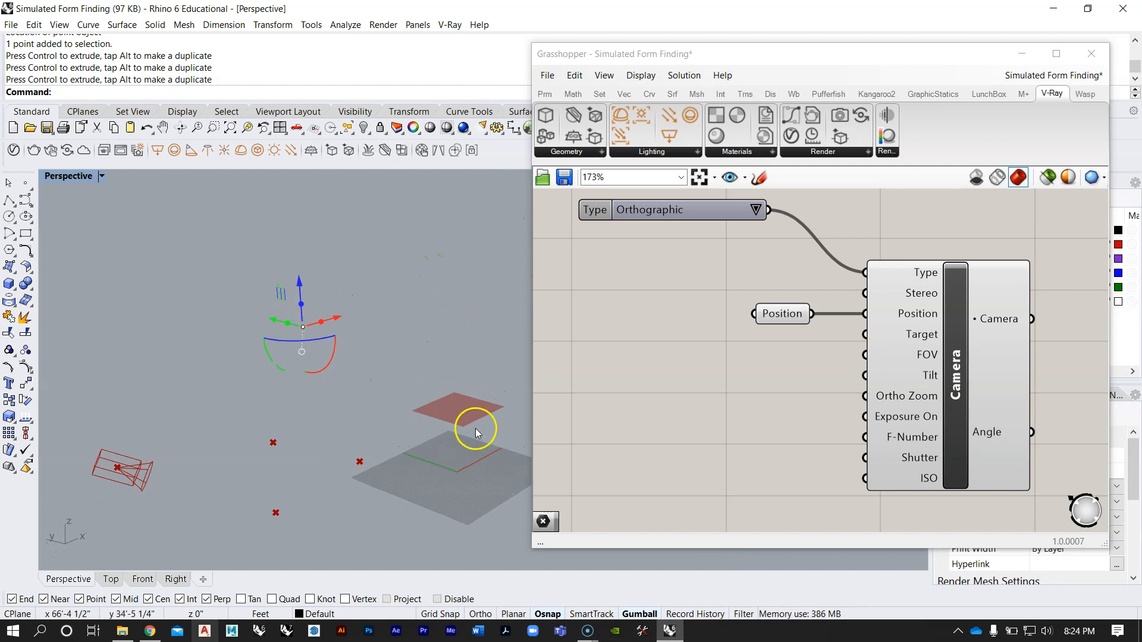
right_click_drag(356, 379, 438, 374)
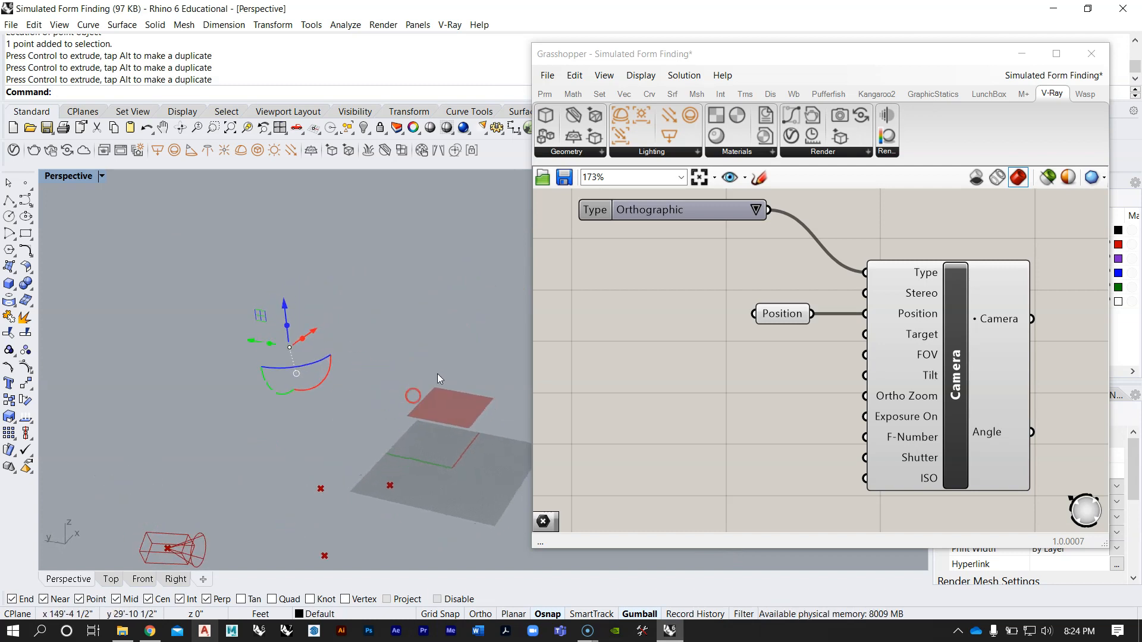
Step: Add a Point parameter beside the Position parameter and reference the raised point in it
double_click(696, 337)
type("point")
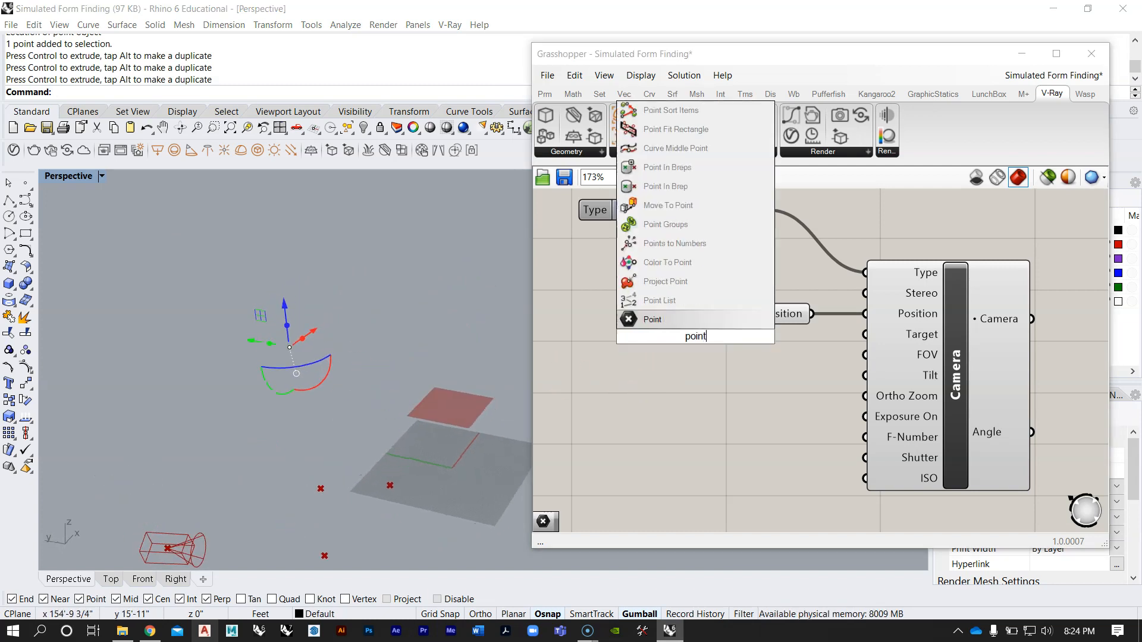
key("Return")
right_click(679, 316)
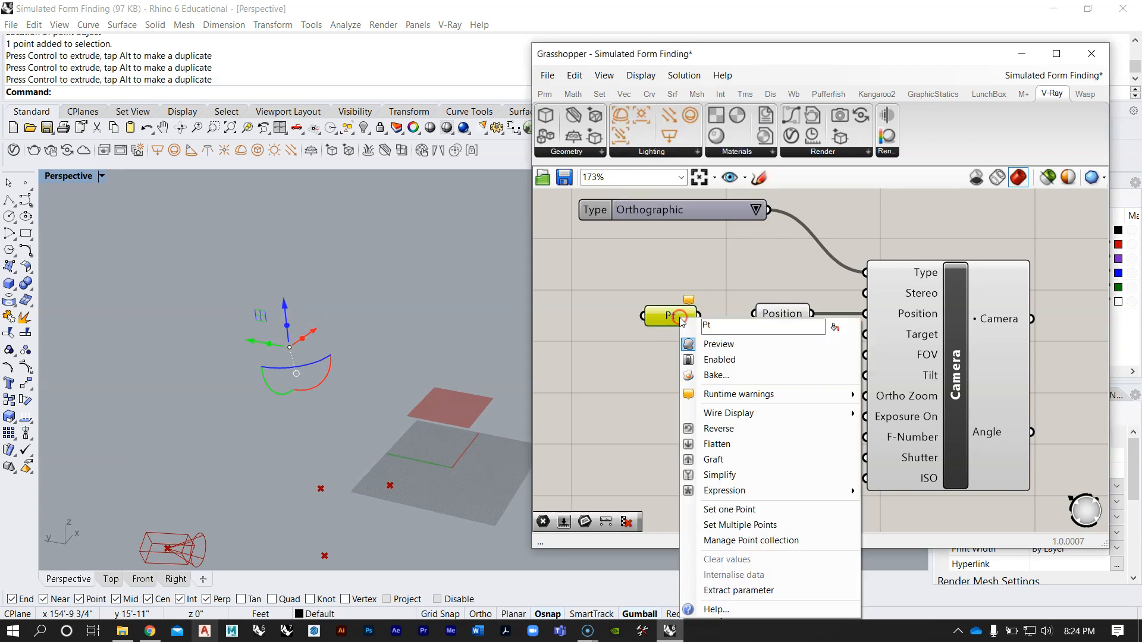
left_click(738, 507)
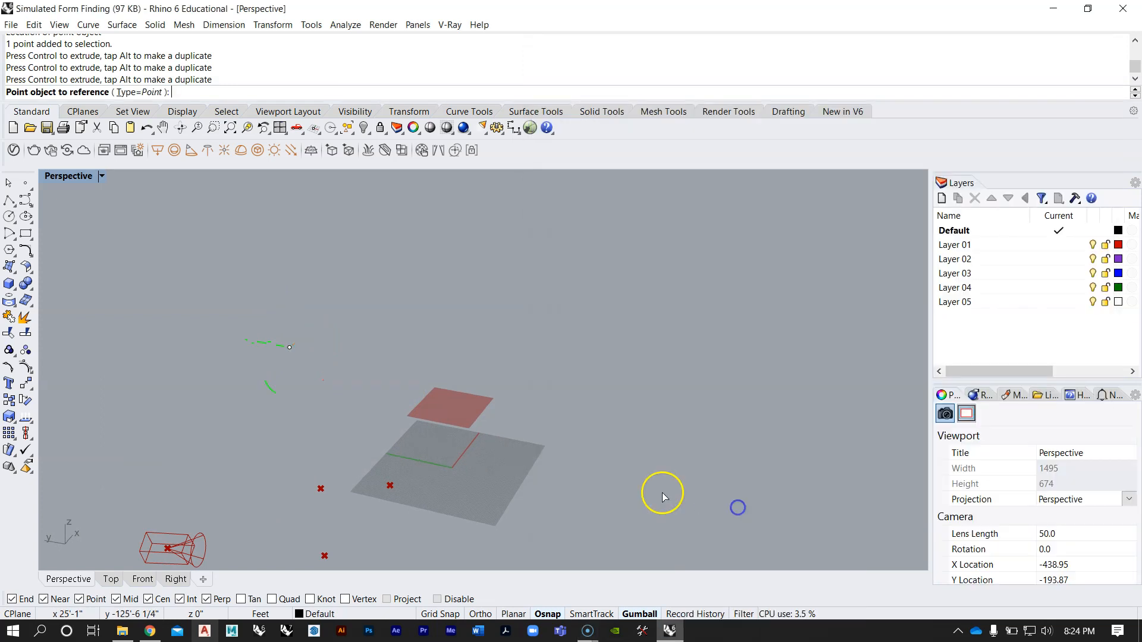
left_click(289, 349)
Step: Connect the Point parameter to Position, check the camera in the viewport, and align the two parameters
left_click_drag(668, 317, 662, 312)
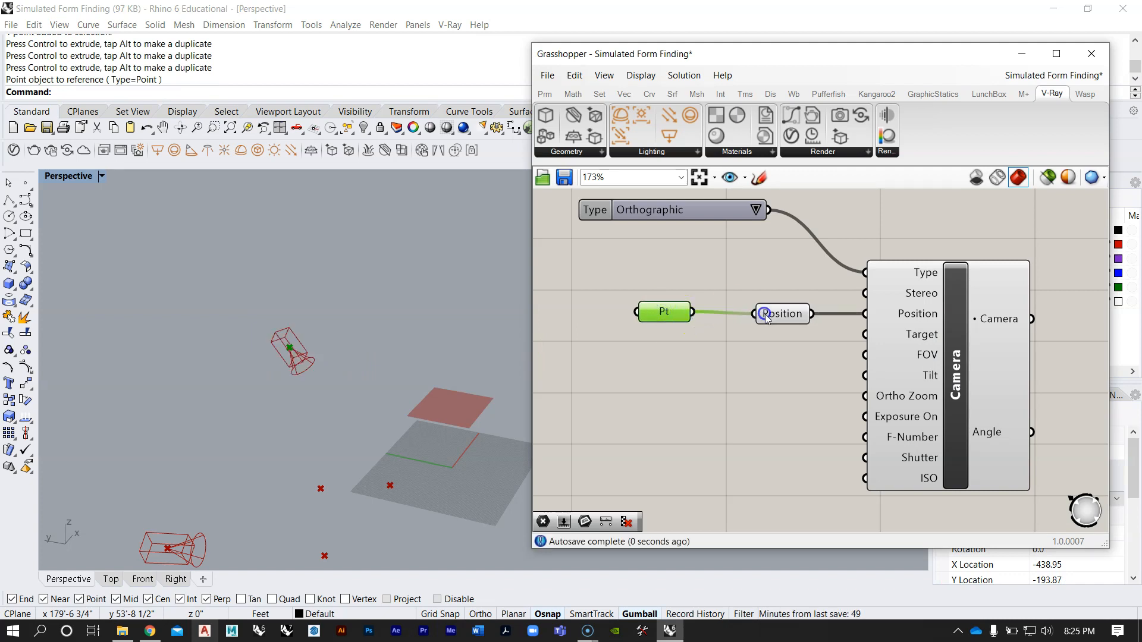
right_click_drag(421, 340, 413, 317)
scroll(351, 371, "up", 5)
right_click_drag(341, 370, 218, 373)
left_click_drag(669, 311, 677, 314)
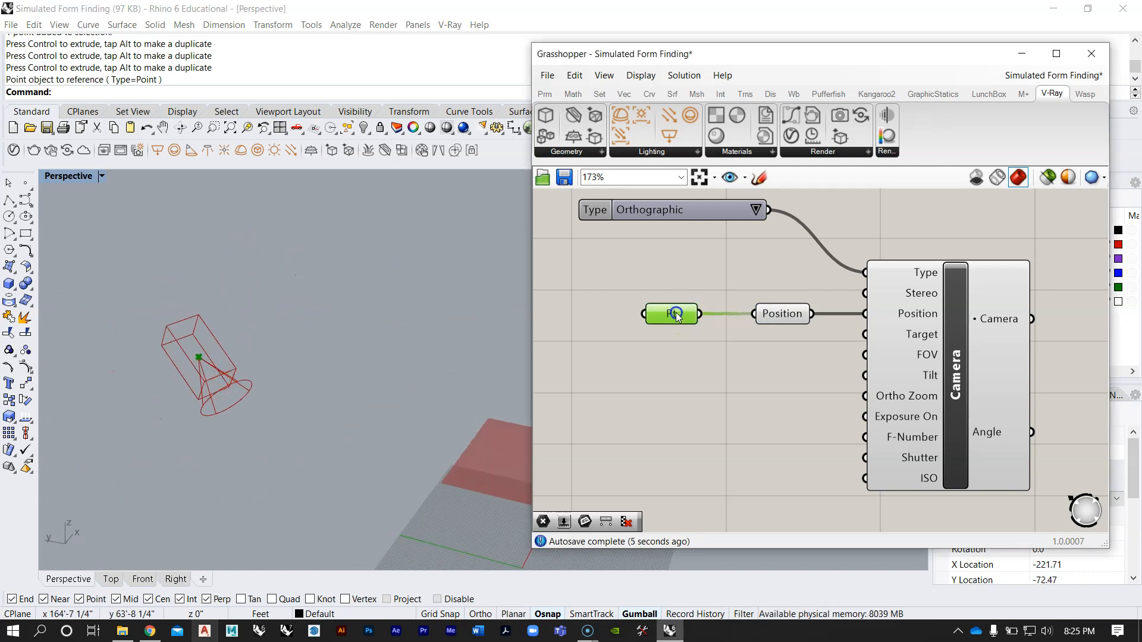
Step: Extract the Camera's Target input as a parameter and add a second Point parameter below the first
right_click(914, 333)
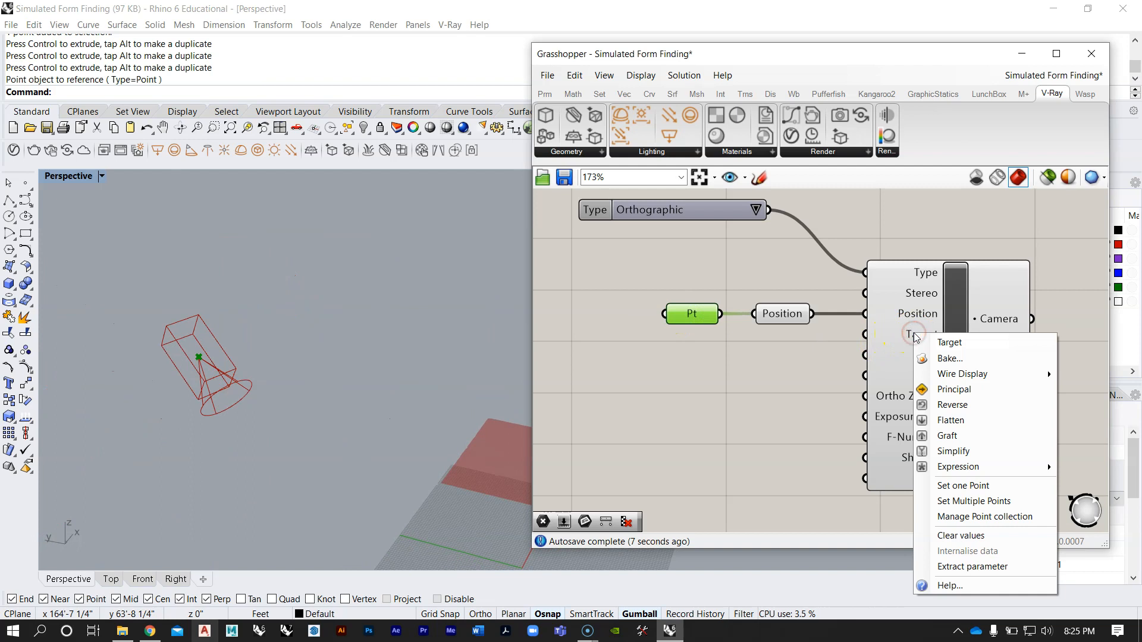
left_click(959, 568)
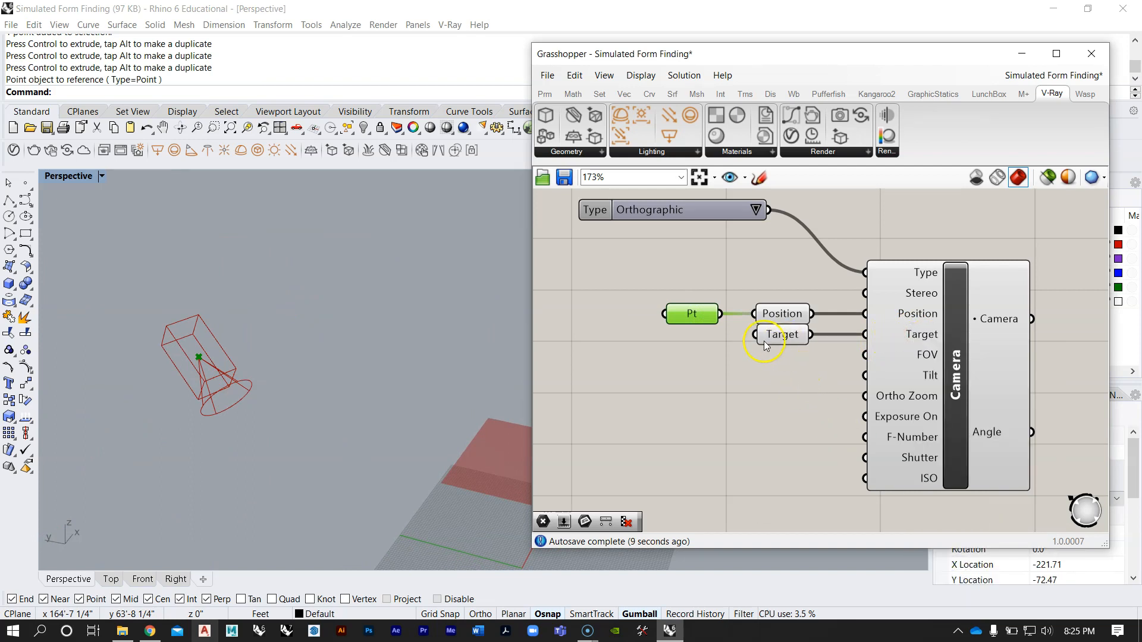
double_click(684, 381)
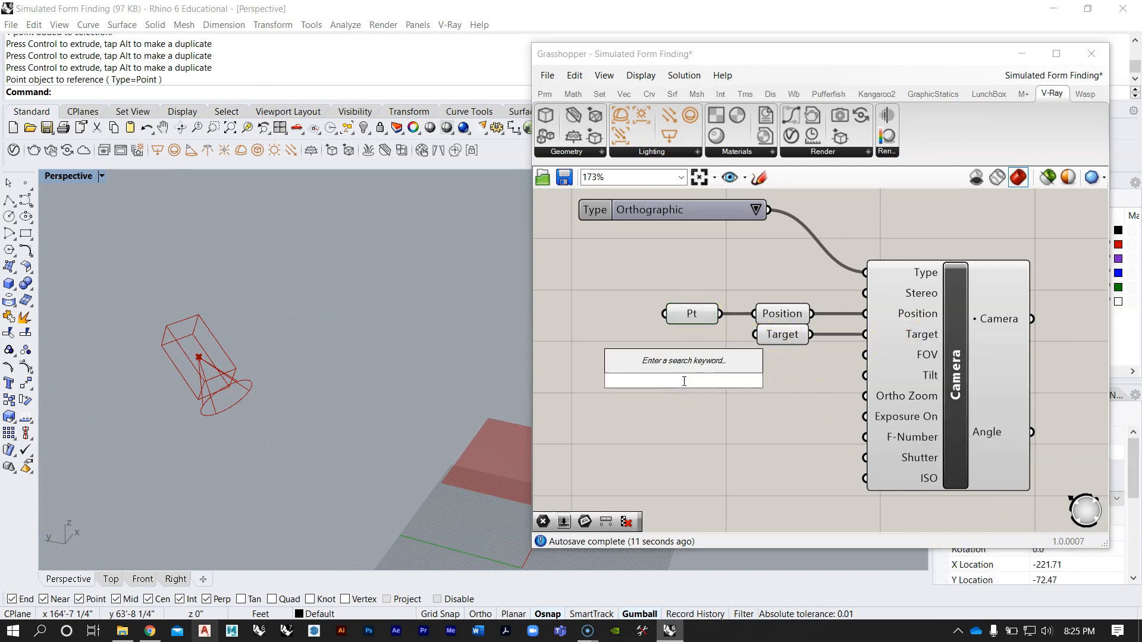
type("point")
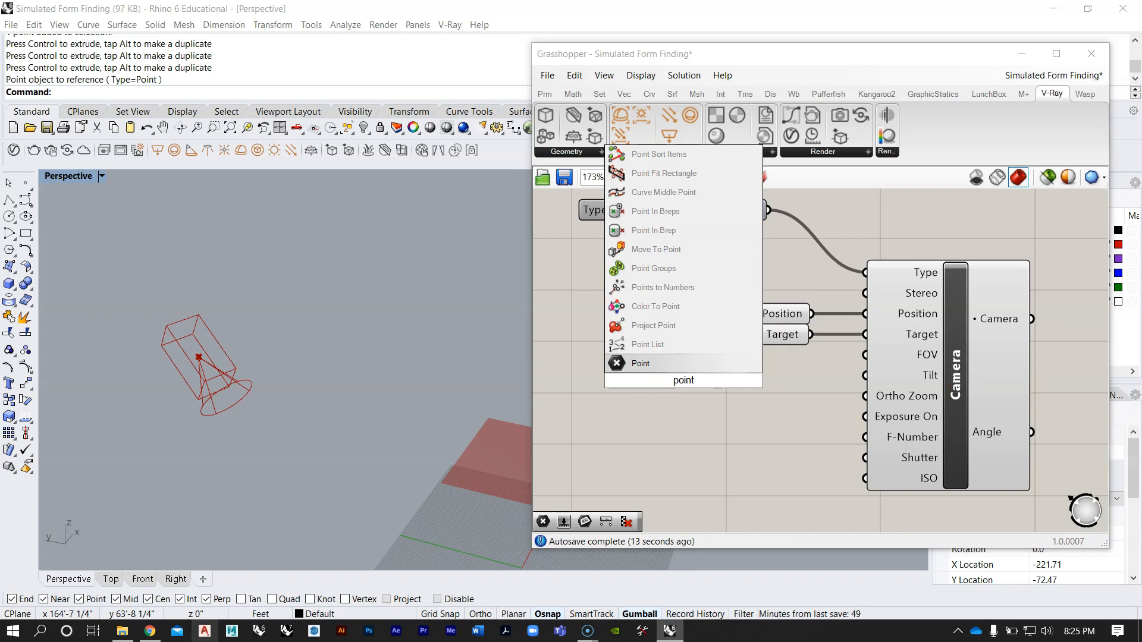
left_click(684, 364)
left_click_drag(697, 368, 691, 352)
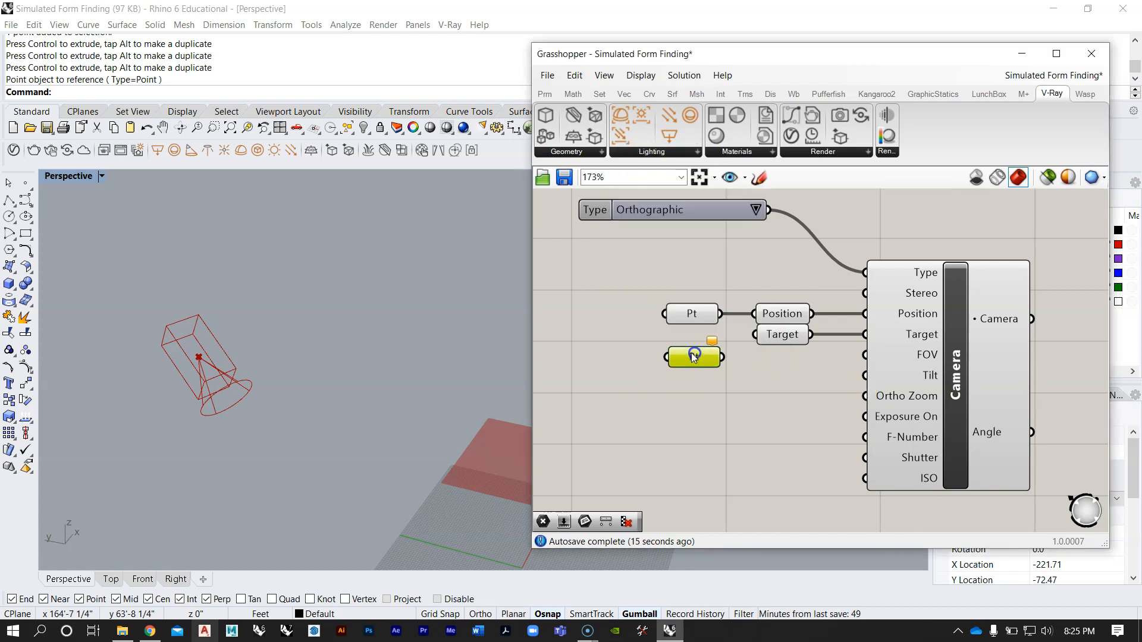
Step: Place another point object near the origin on the ground plane for the camera target
right_click_drag(165, 304, 175, 330)
scroll(176, 330, "down", 4)
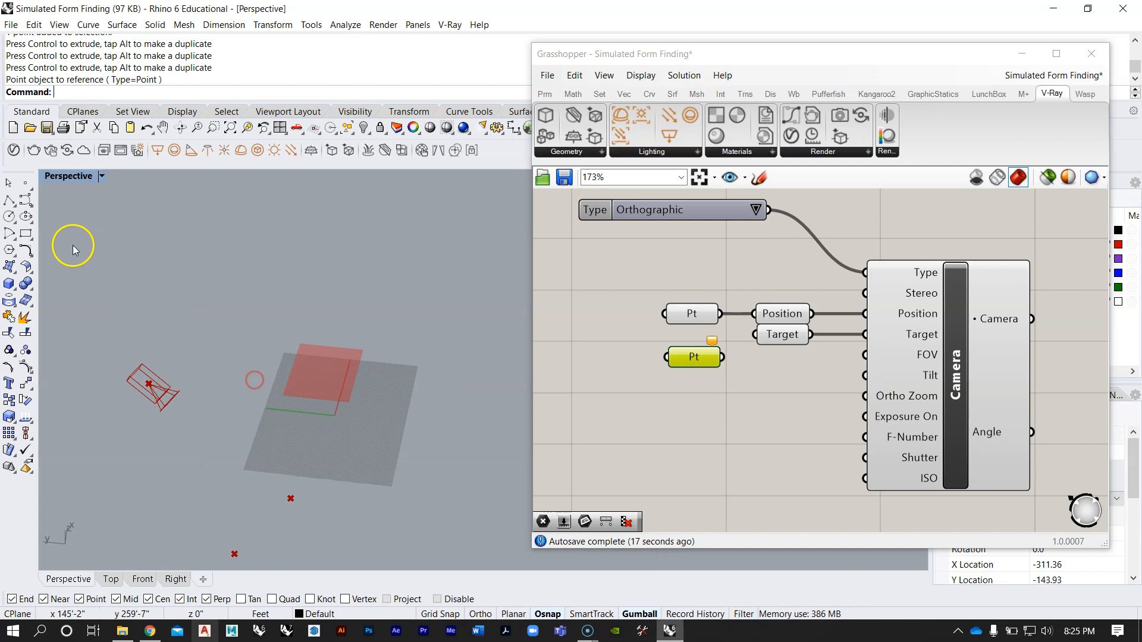
left_click(25, 183)
left_click(325, 403)
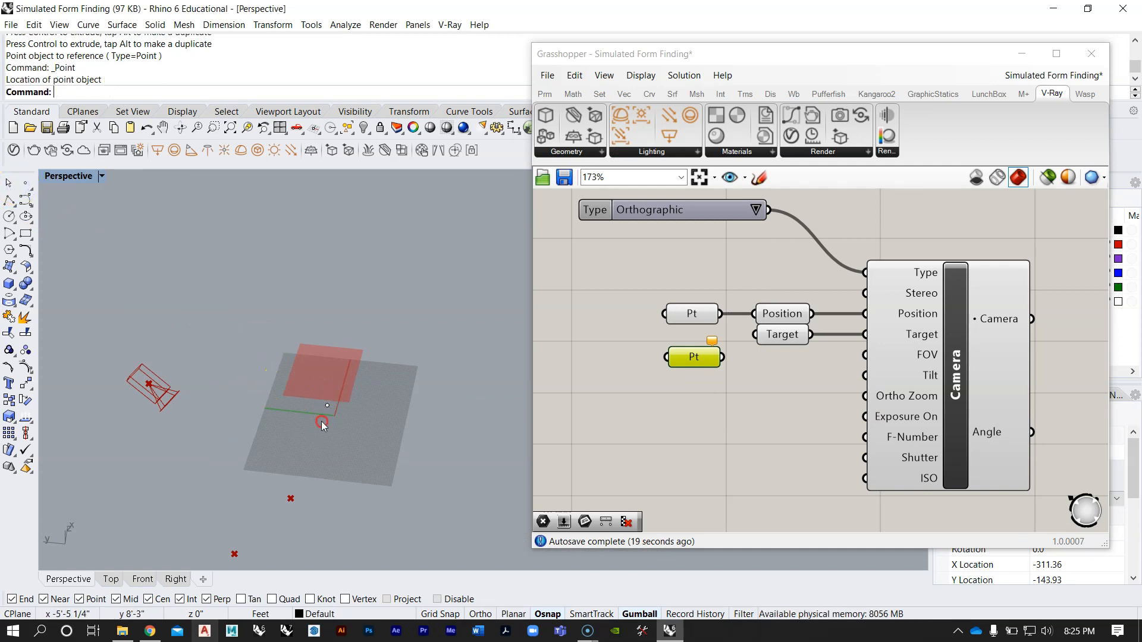
Step: Raise the target point above the ground plane and centre it under the red surface
right_click_drag(322, 422, 329, 346)
left_click_drag(315, 465, 282, 417)
right_click_drag(293, 421, 325, 553)
scroll(375, 308, "up", 7)
left_click_drag(298, 325, 293, 352)
right_click_drag(312, 380, 301, 358)
left_click_drag(251, 479, 236, 480)
right_click_drag(245, 458, 244, 431)
scroll(265, 319, "down", 8)
scroll(240, 416, "up", 8)
left_click_drag(233, 409, 247, 408)
left_click_drag(291, 362, 291, 356)
right_click_drag(320, 370, 332, 375)
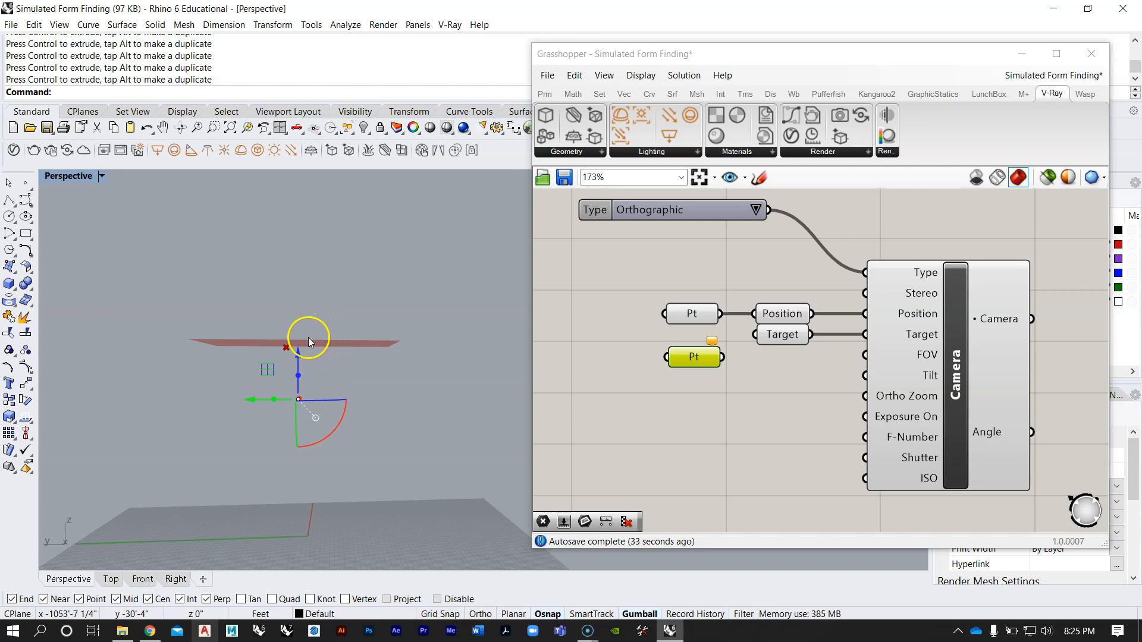
Step: Fine-tune the target point's height between the ground plane and the red surface
right_click_drag(413, 408, 301, 429)
left_click_drag(301, 347, 303, 306)
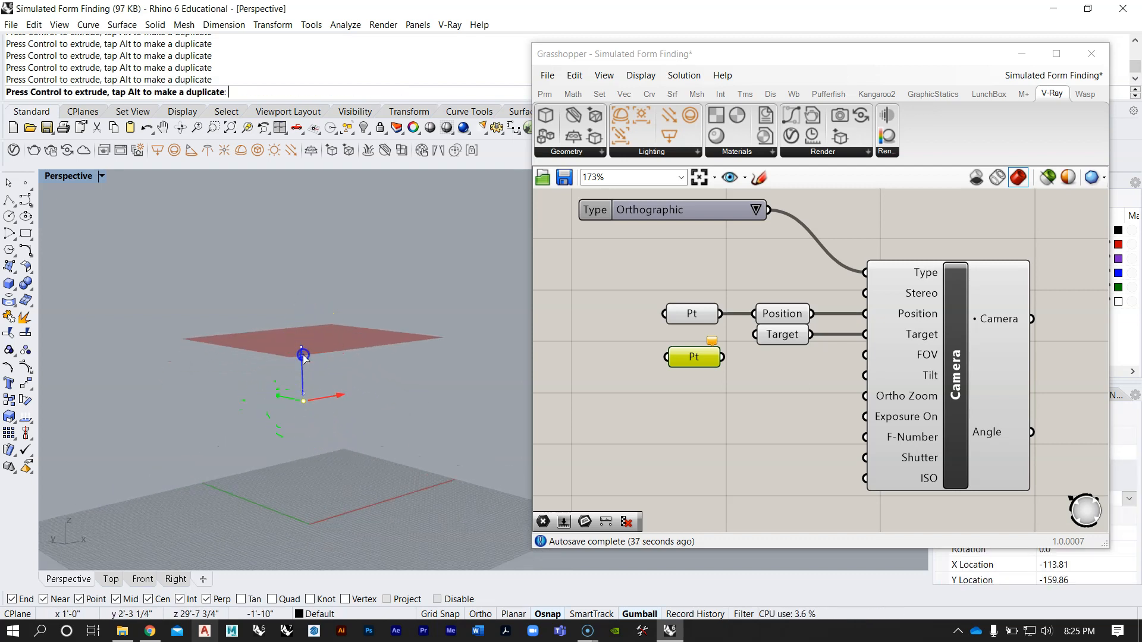
left_click_drag(302, 349, 302, 350)
right_click_drag(306, 354, 280, 444)
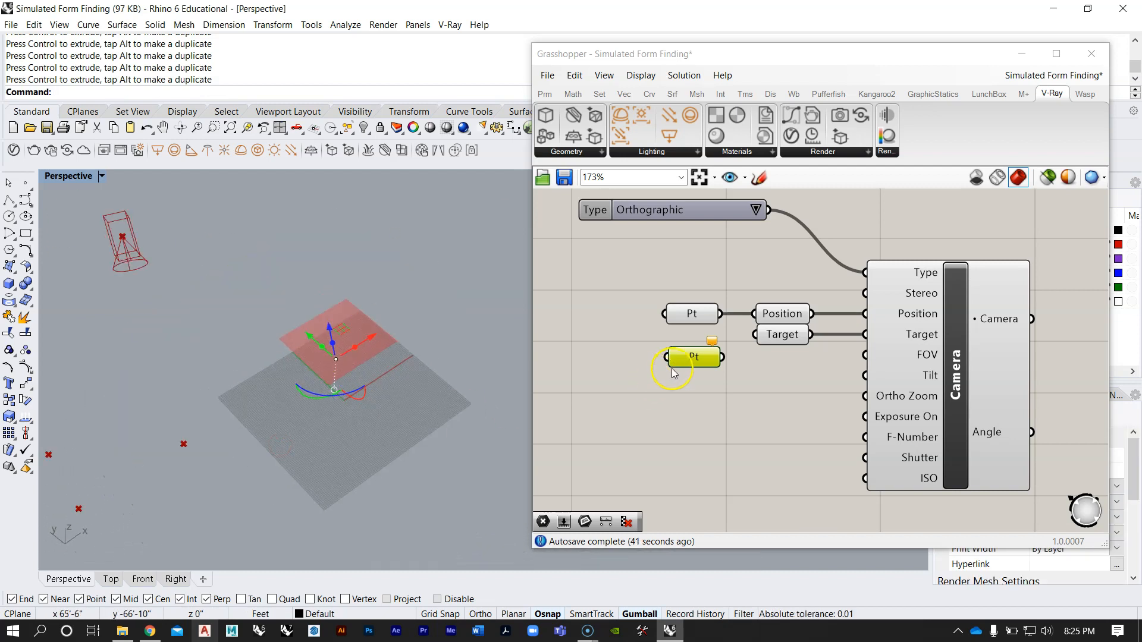
Step: Reference the target point in the second Point parameter and connect it to the Camera's Target parameter
right_click(694, 358)
left_click(755, 510)
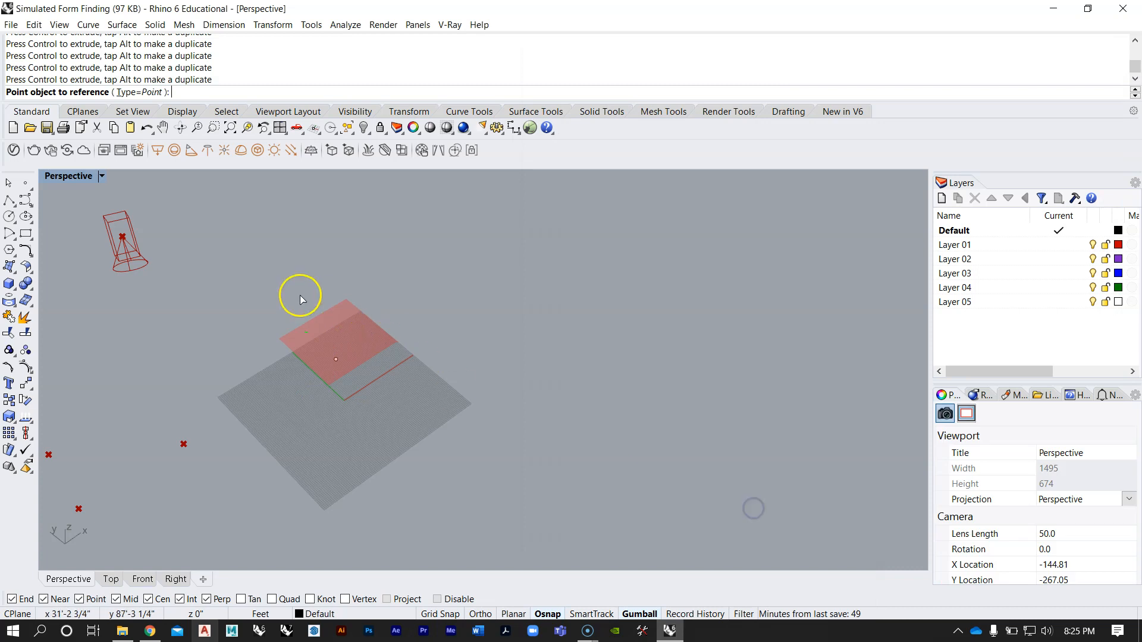
left_click(365, 374)
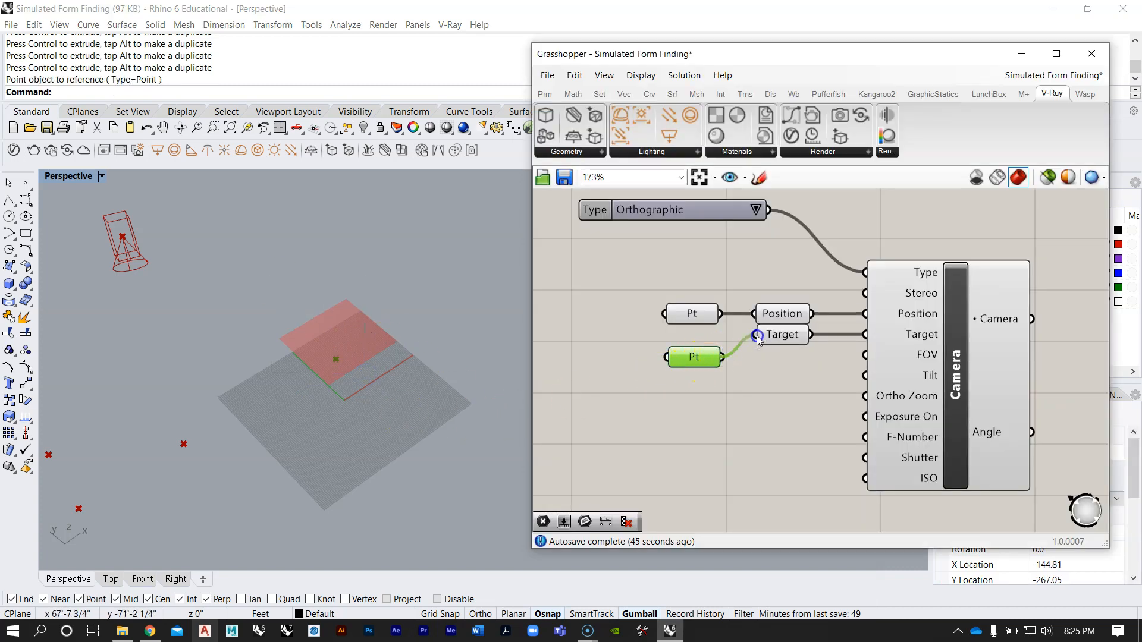
left_click_drag(700, 362, 700, 339)
Step: Adjust the camera's reference point in the Perspective viewport while checking its aim toward the red surface
right_click_drag(257, 343, 296, 309)
left_click(329, 400)
right_click_drag(329, 400, 317, 416)
left_click_drag(361, 373, 250, 357)
mouse_move(267, 314)
left_mouse_down()
mouse_move(265, 256)
mouse_move(266, 315)
left_mouse_up()
right_click_drag(270, 336, 324, 396)
right_click_drag(350, 329, 321, 386)
Step: Align the second Point parameter with the Target parameter, directly below the first Point parameter
right_click_drag(695, 362, 670, 392)
scroll(803, 352, "up", 2)
right_click_drag(803, 393, 770, 339)
scroll(888, 342, "down", 2)
Step: Review the new Camera's FOV, Tilt and Ortho Zoom inputs and examine the Orthographic Zoom Factor slider in the existing camera setup
mouse_move(899, 348)
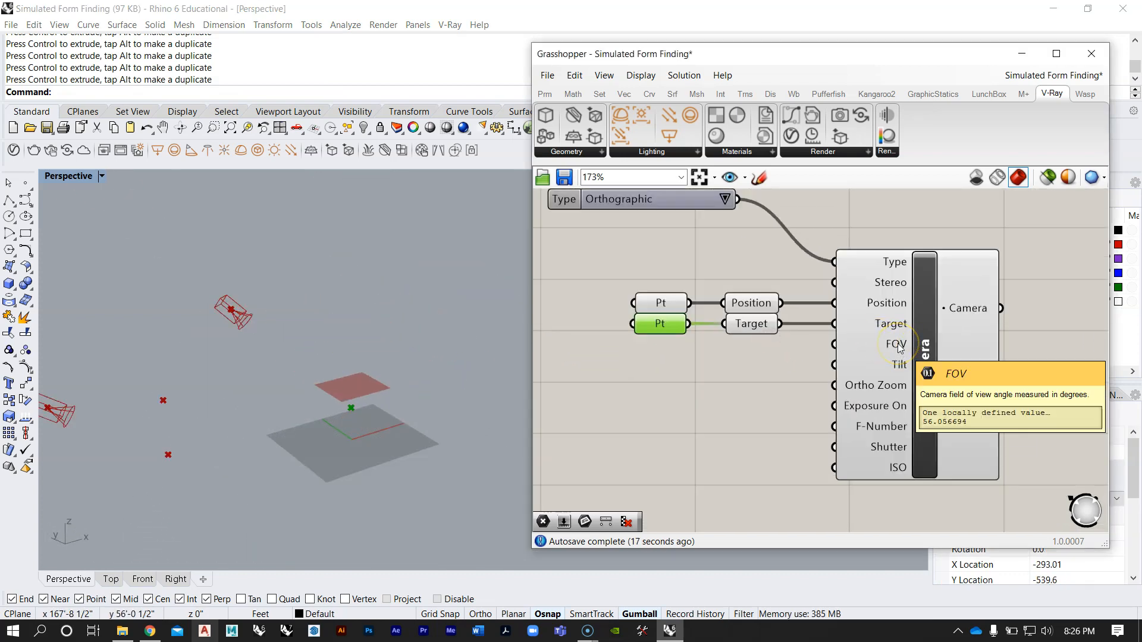
mouse_move(901, 369)
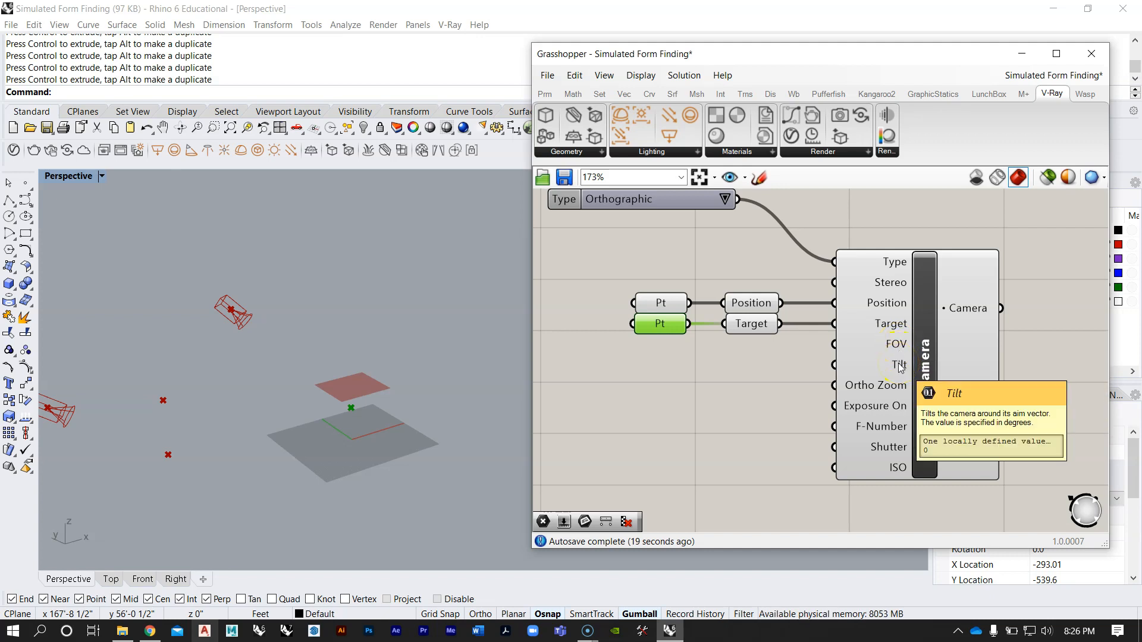
mouse_move(891, 392)
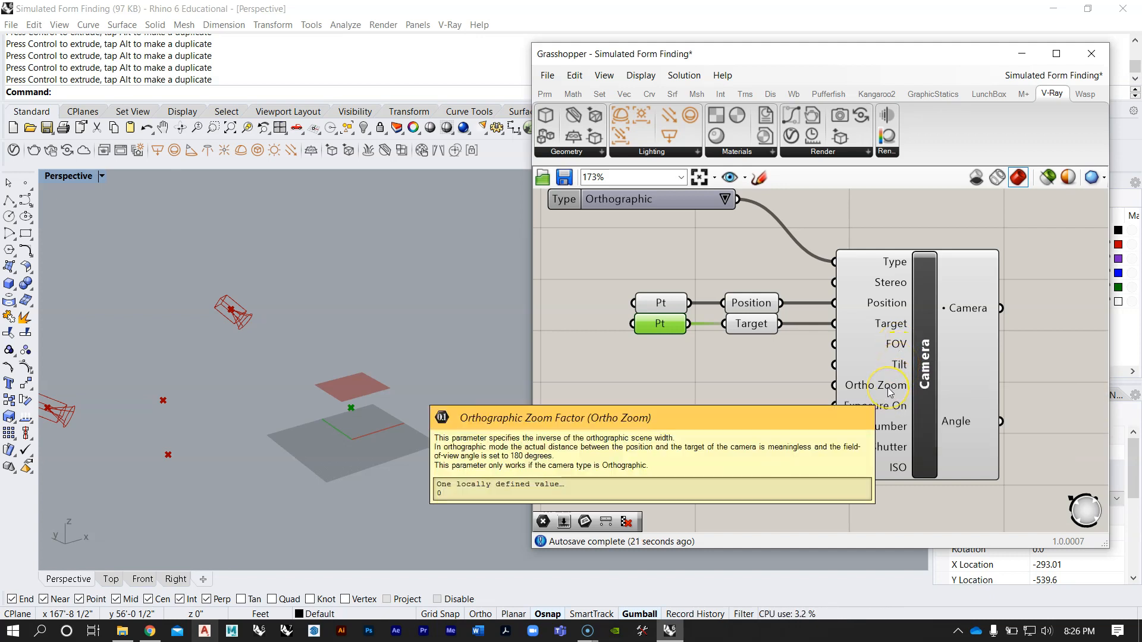
right_click(888, 387)
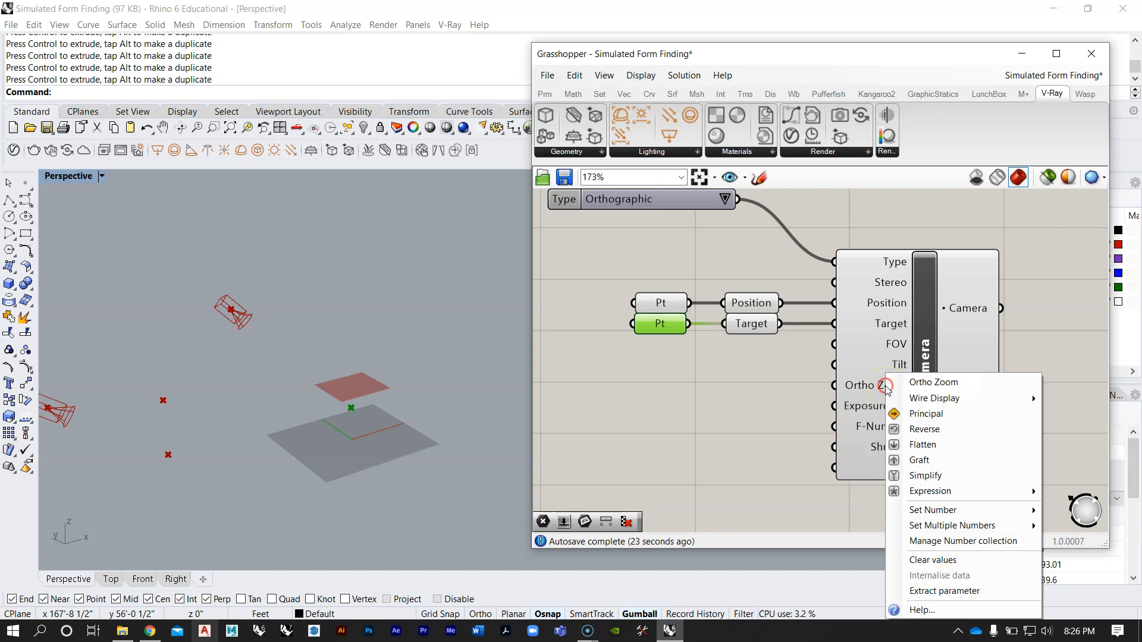
left_click(749, 398)
scroll(749, 397, "down", 9)
right_click_drag(802, 289, 779, 367)
scroll(746, 276, "up", 6)
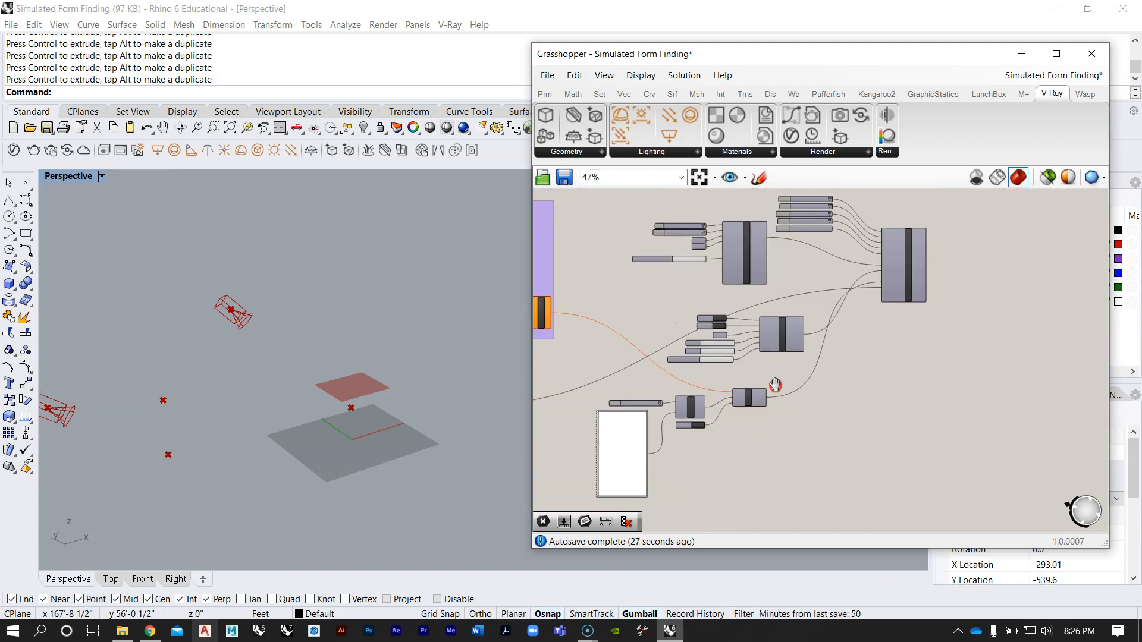
scroll(742, 287, "up", 2)
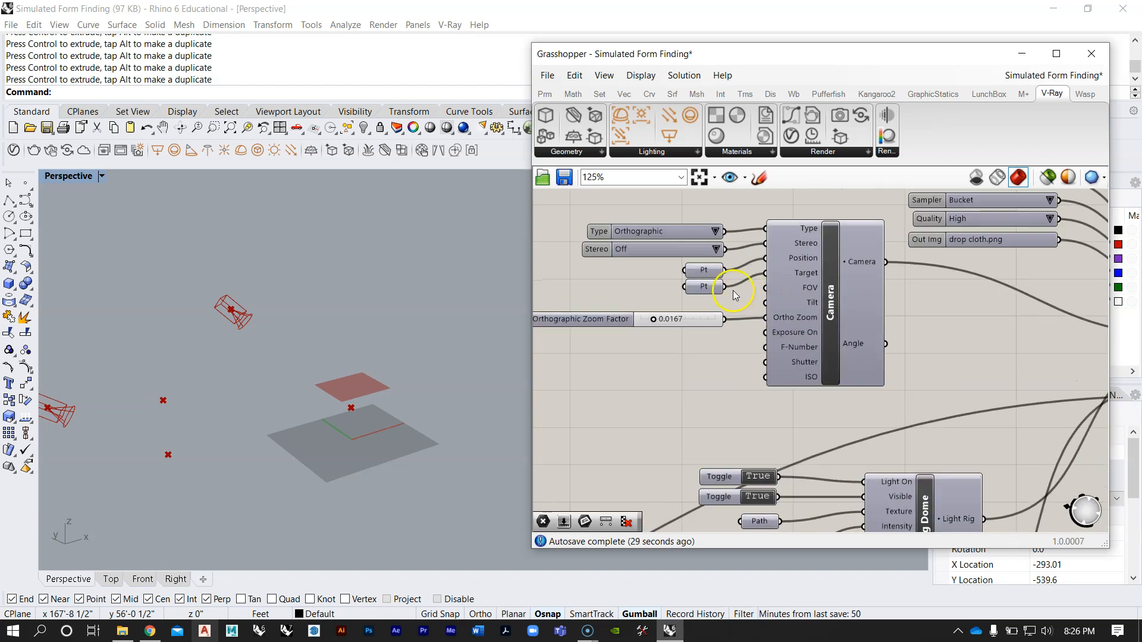
scroll(726, 305, "up", 2)
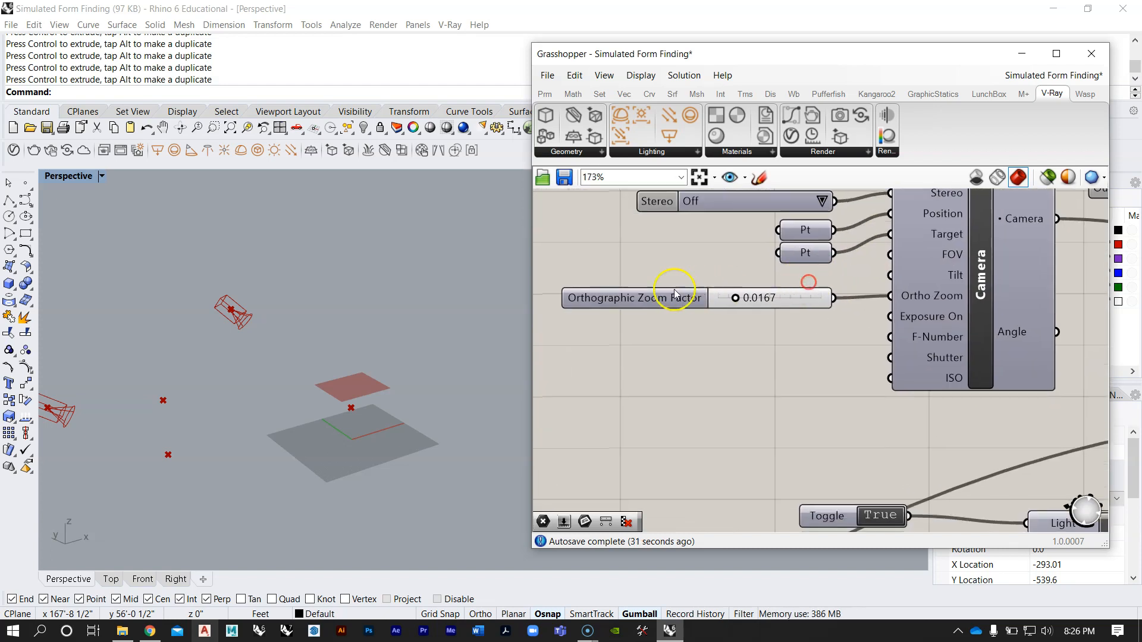
scroll(746, 307, "up", 2)
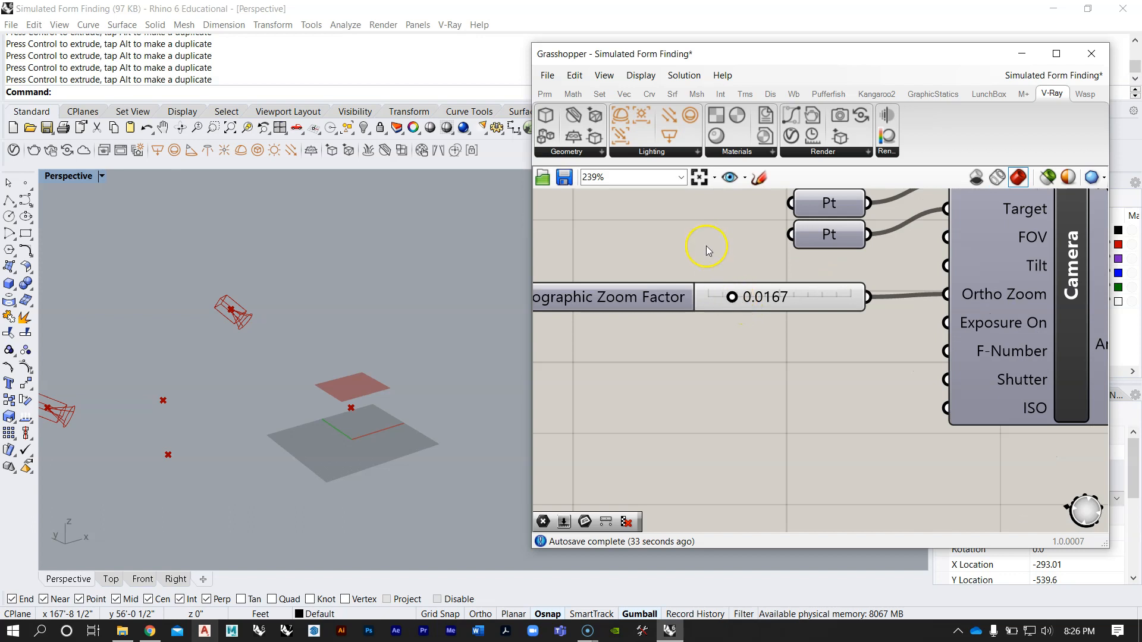
Step: Examine the accuracy and numeric domain settings of the existing Orthographic Zoom Factor slider
double_click(634, 297)
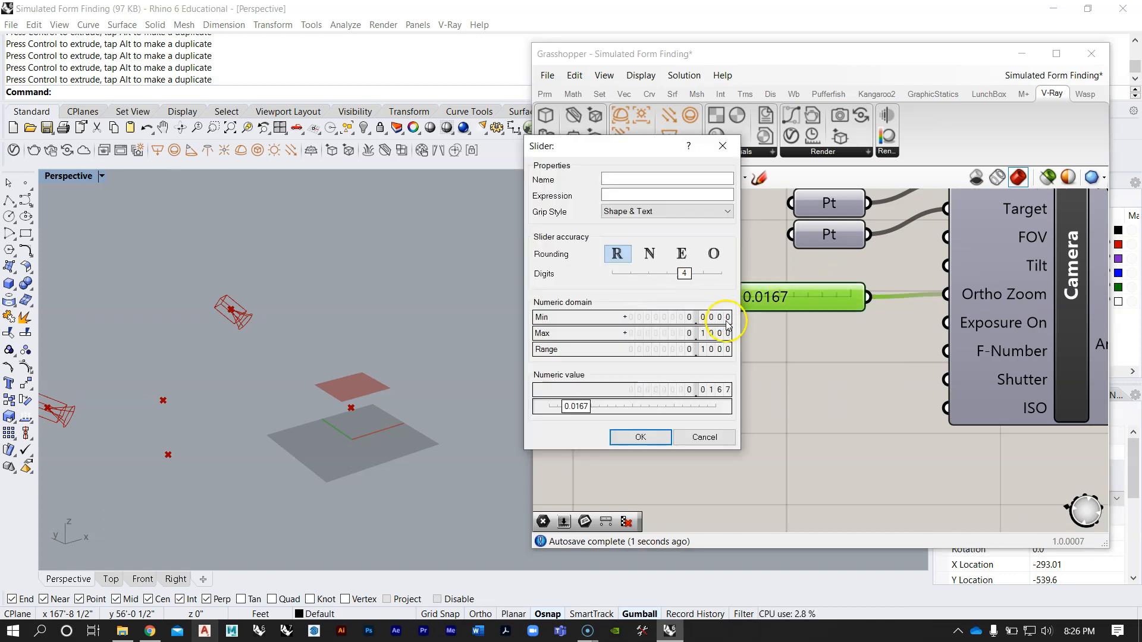
left_click(722, 146)
scroll(735, 248, "down", 8)
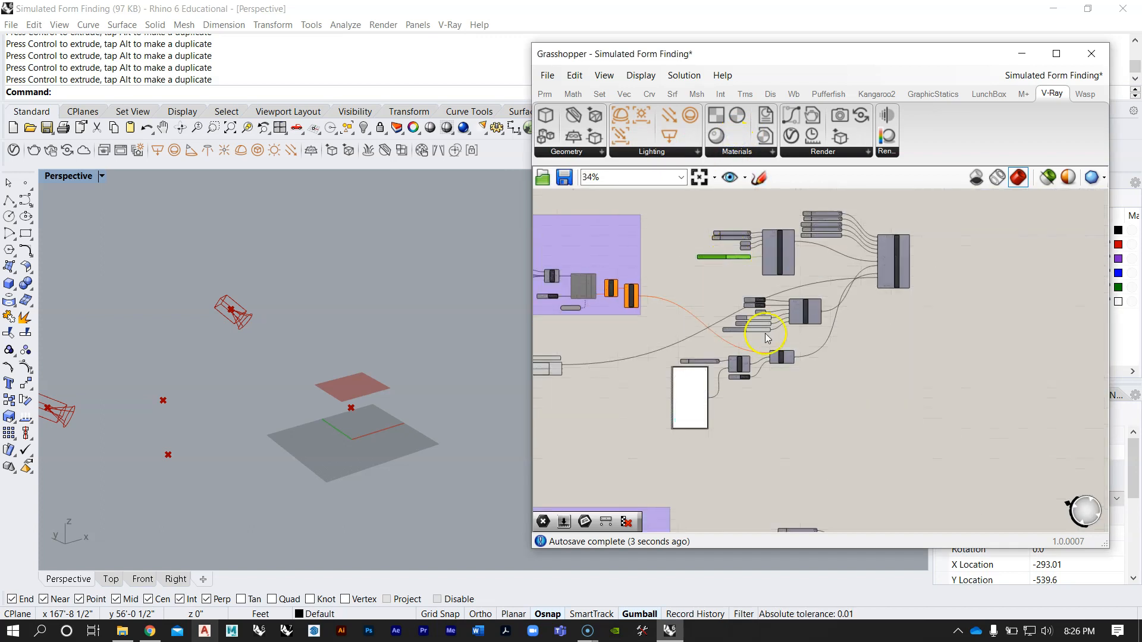
scroll(757, 348, "up", 6)
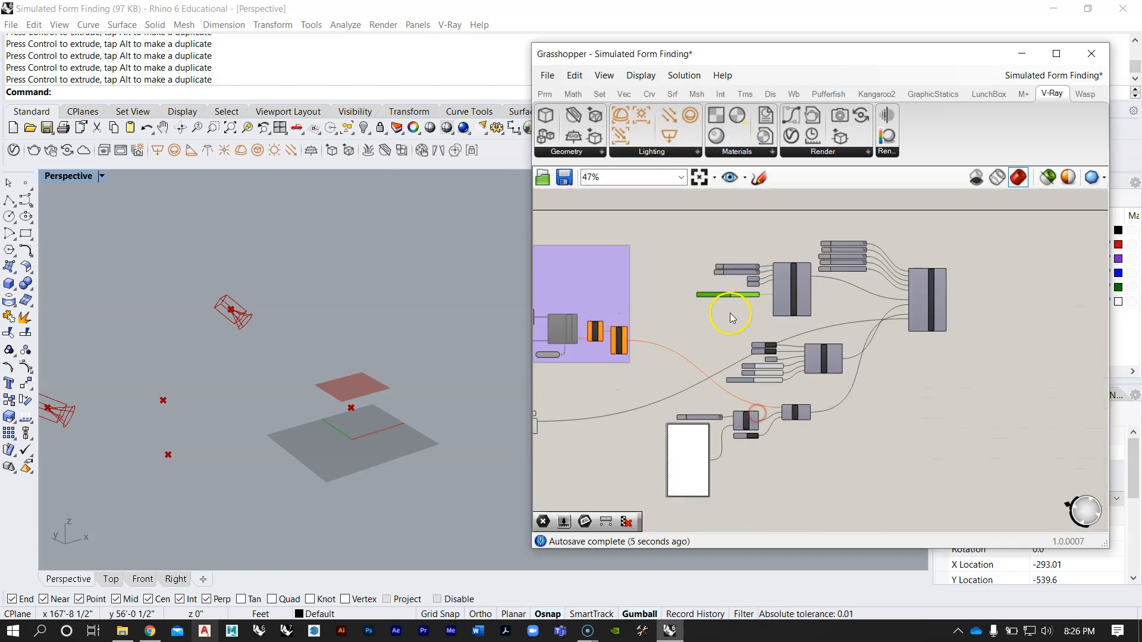
scroll(720, 303, "up", 3)
right_click(720, 304)
mouse_move(754, 394)
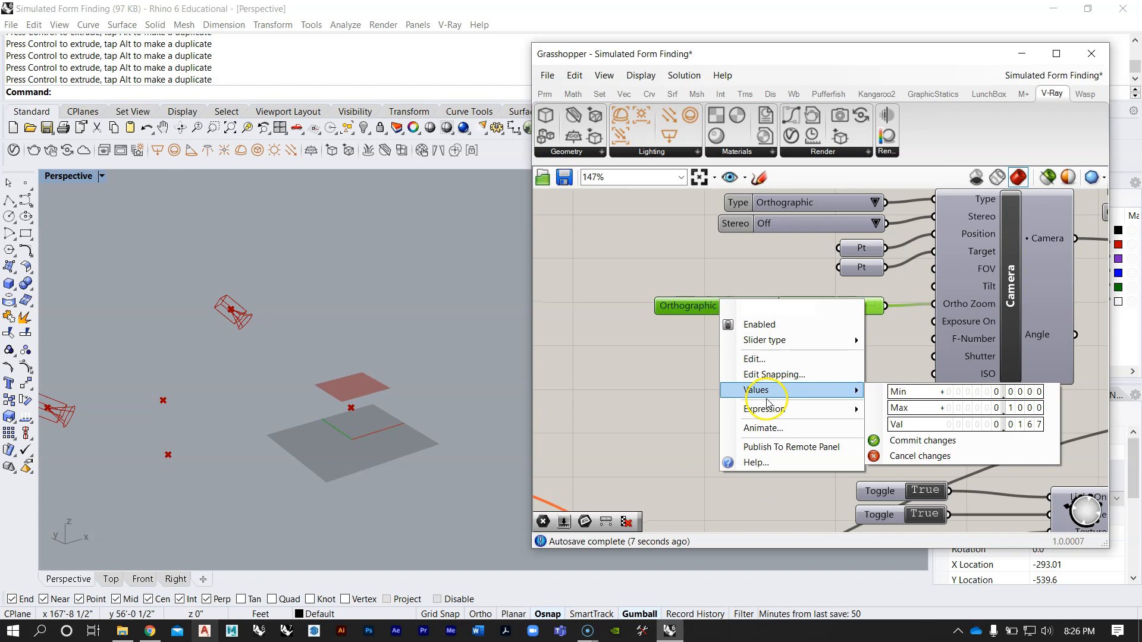
double_click(683, 309)
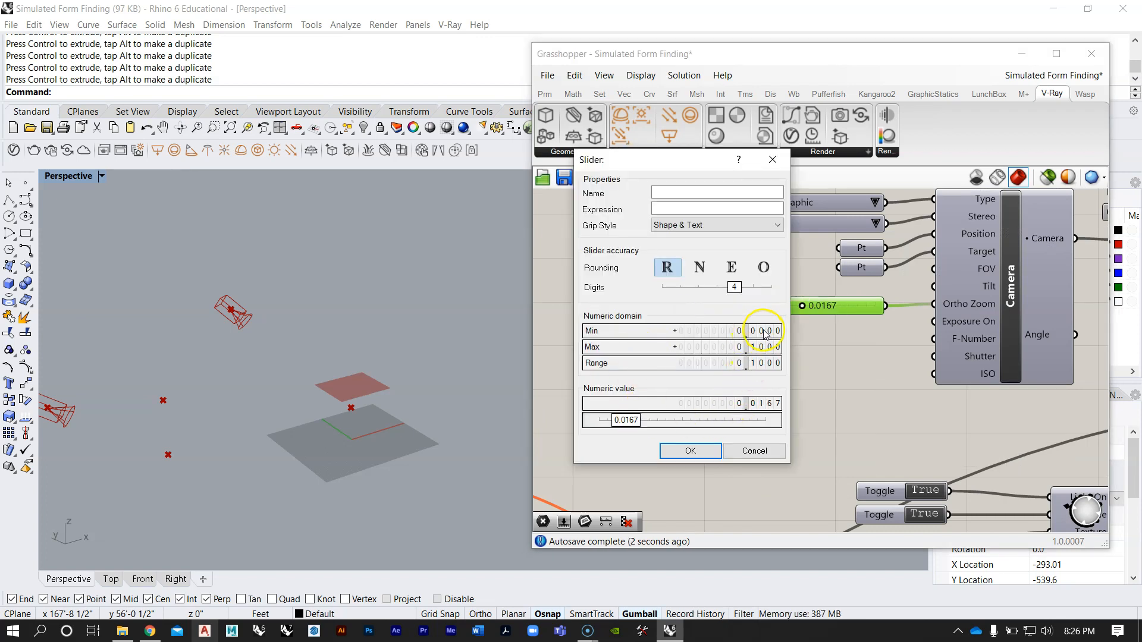
left_click(772, 159)
Step: Add a Number Slider with an upper limit of 0.1 beside the new Camera component and try out its range
scroll(715, 279, "down", 3)
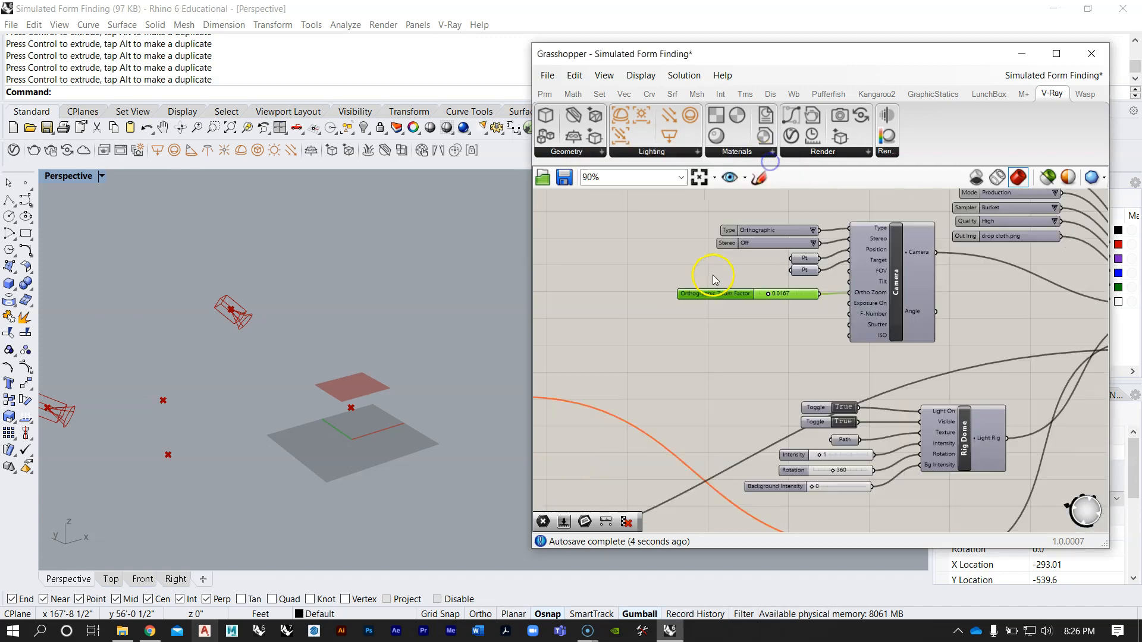
scroll(729, 324, "down", 5)
right_click_drag(777, 433, 747, 301)
scroll(713, 411, "up", 3)
right_click_drag(711, 416, 793, 360)
scroll(777, 362, "up", 3)
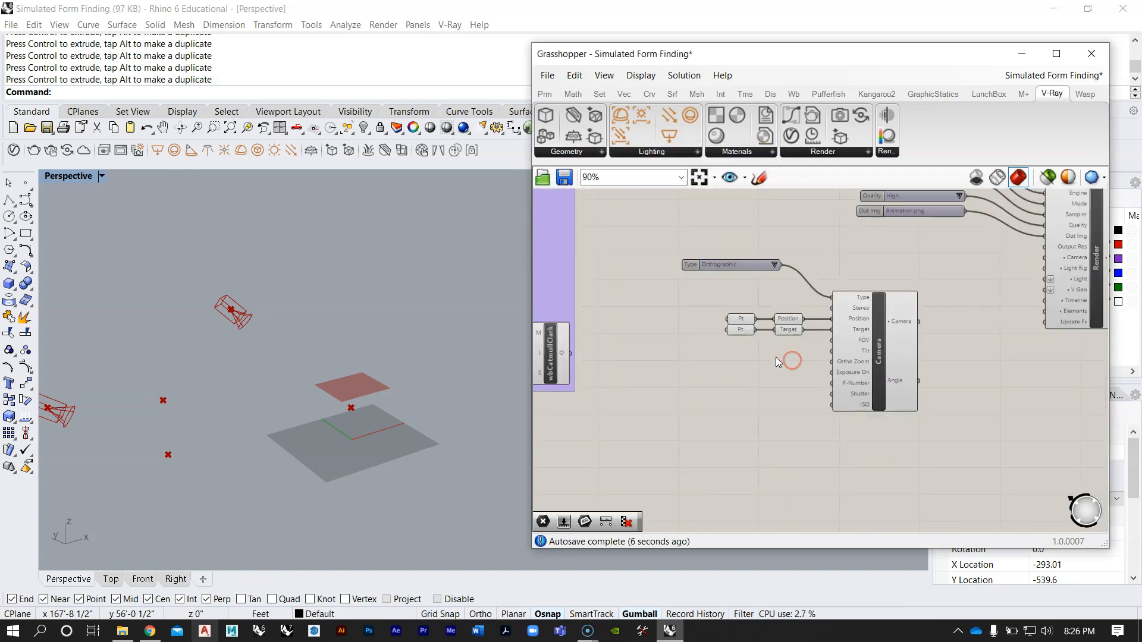
scroll(777, 362, "up", 2)
double_click(751, 389)
type(".1")
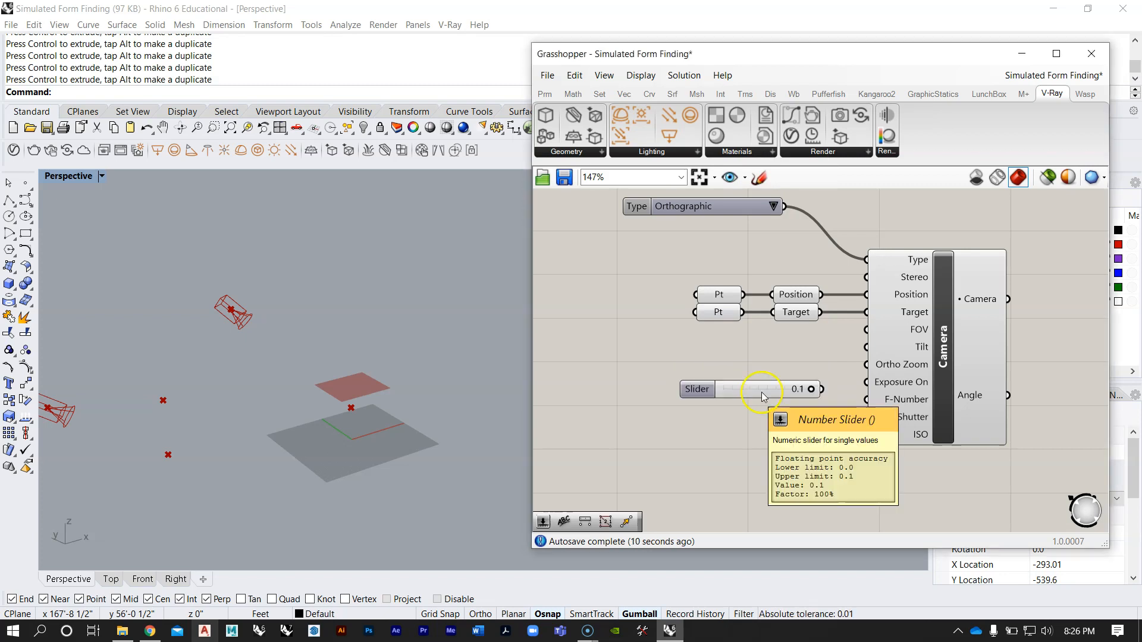
key("Return")
scroll(761, 393, "up", 2)
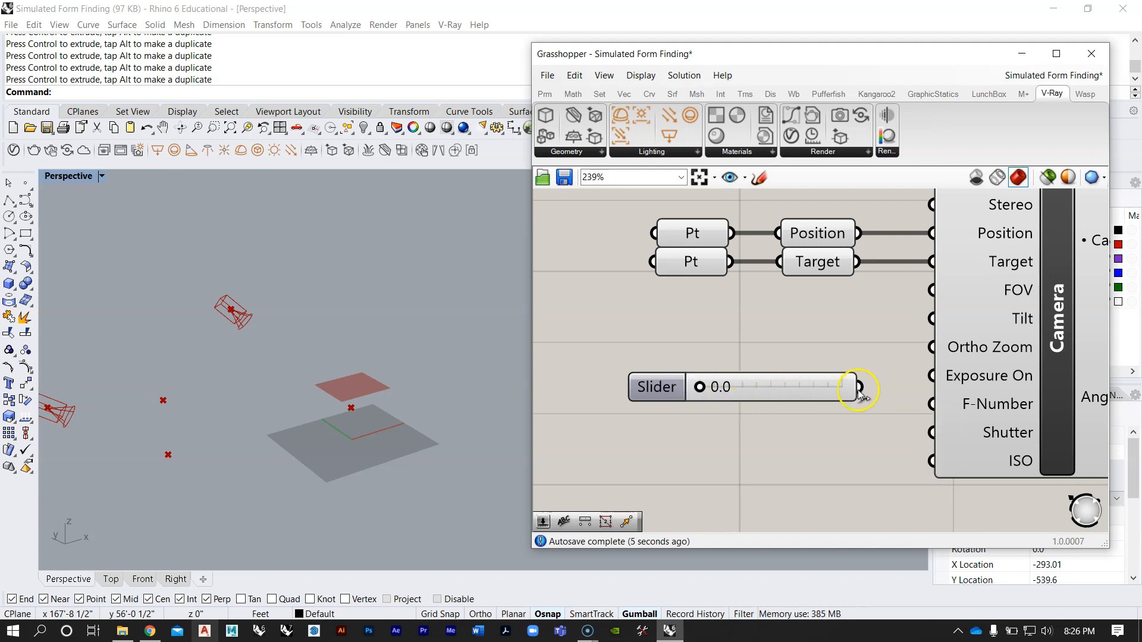
left_click_drag(702, 392, 784, 391)
Step: Set the new slider's accuracy to four decimal digits and its maximum to 0.1
double_click(655, 387)
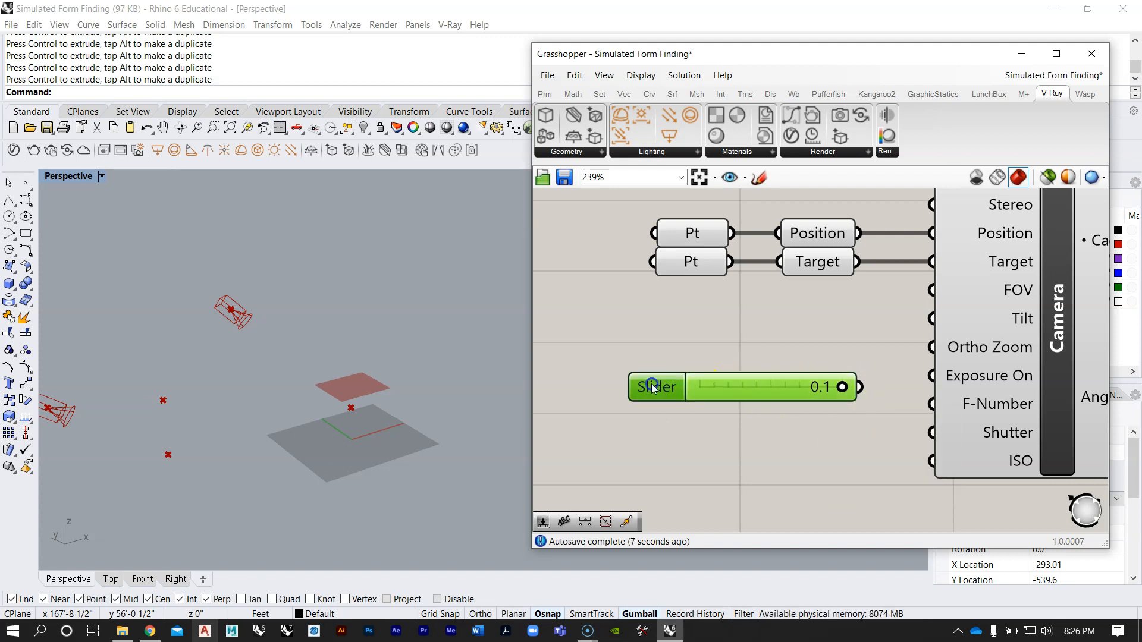
left_click_drag(648, 363, 712, 396)
left_click(662, 525)
left_click_drag(804, 392, 710, 402)
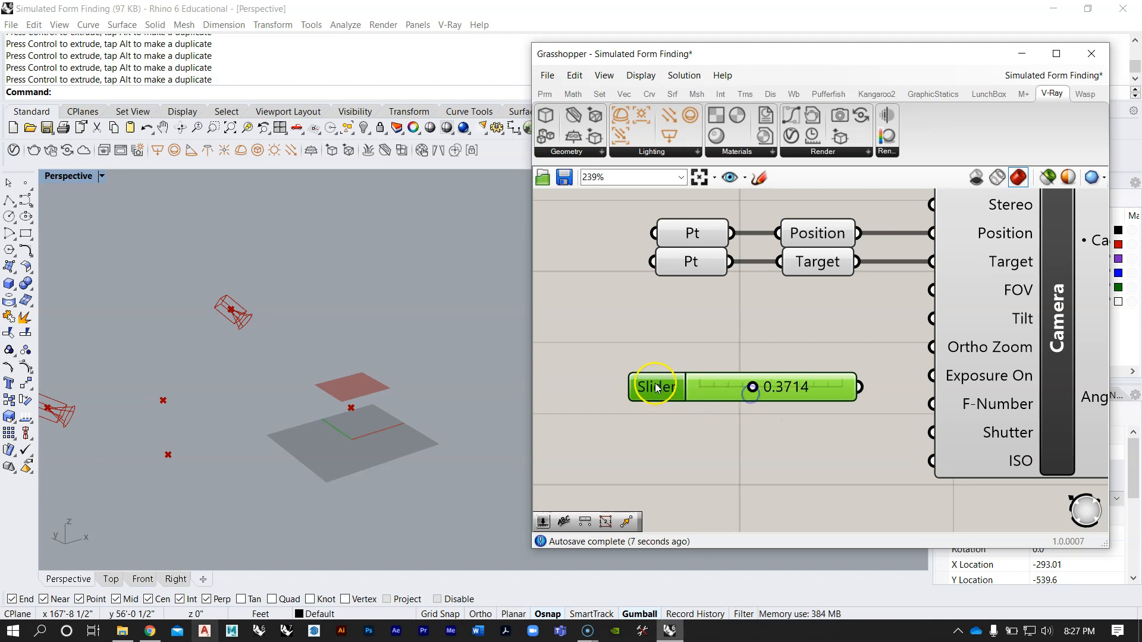
double_click(656, 388)
left_click(730, 421)
double_click(731, 422)
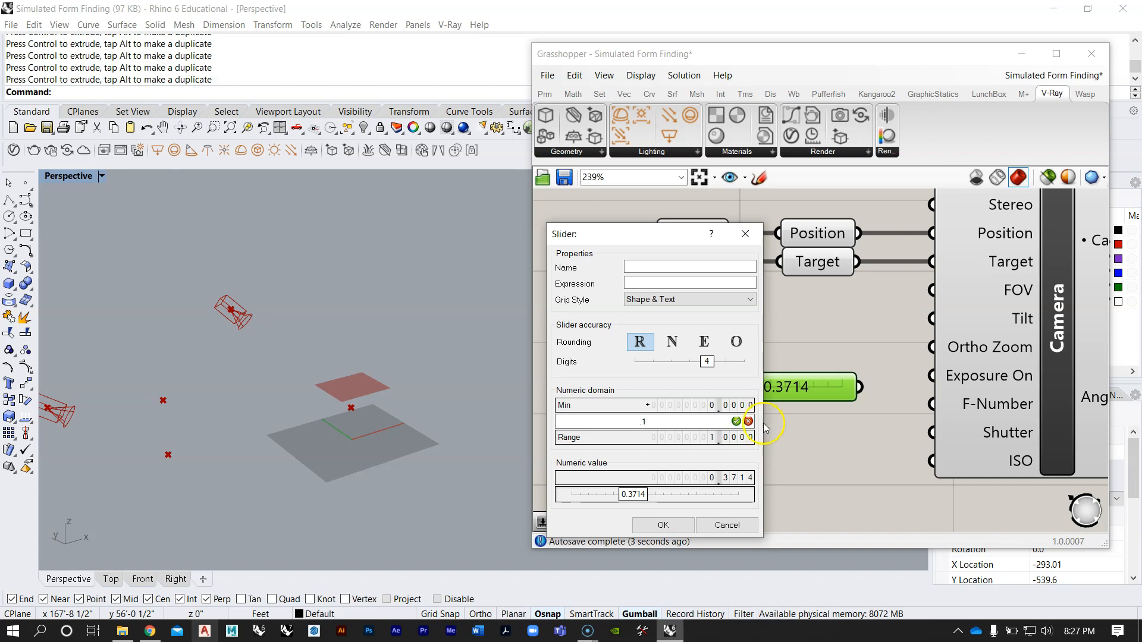
type(".1")
left_click(735, 421)
left_click(660, 526)
Step: Set the slider to 0.0511, connect it to the new Camera's Ortho Zoom input and align it with that input
left_click_drag(828, 394, 698, 367)
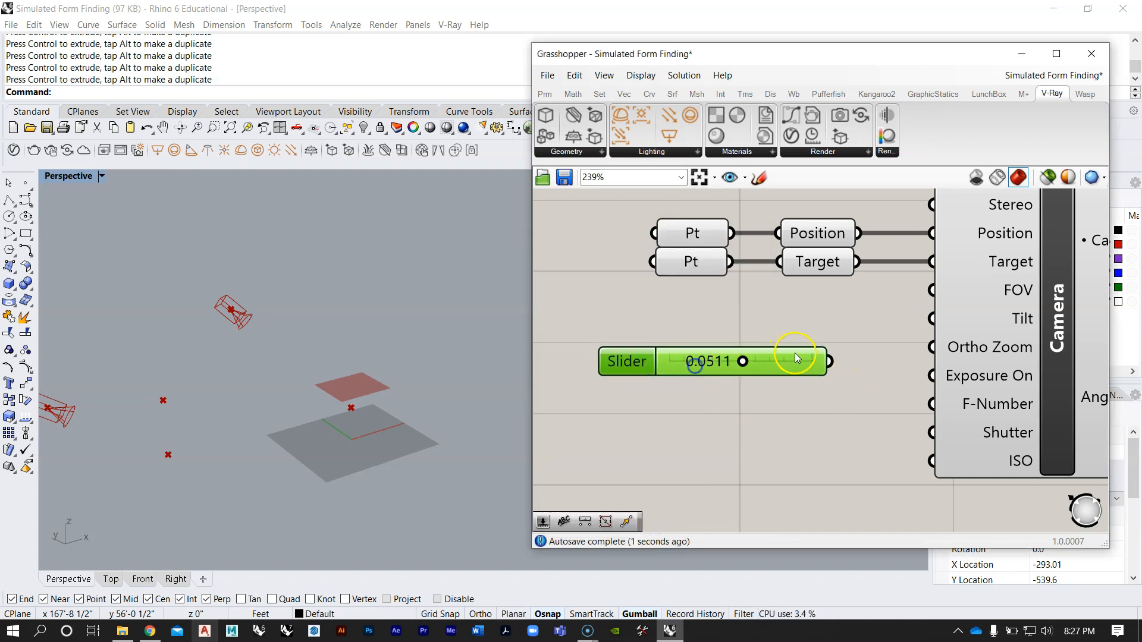
left_click_drag(831, 360, 702, 346)
left_click(752, 374)
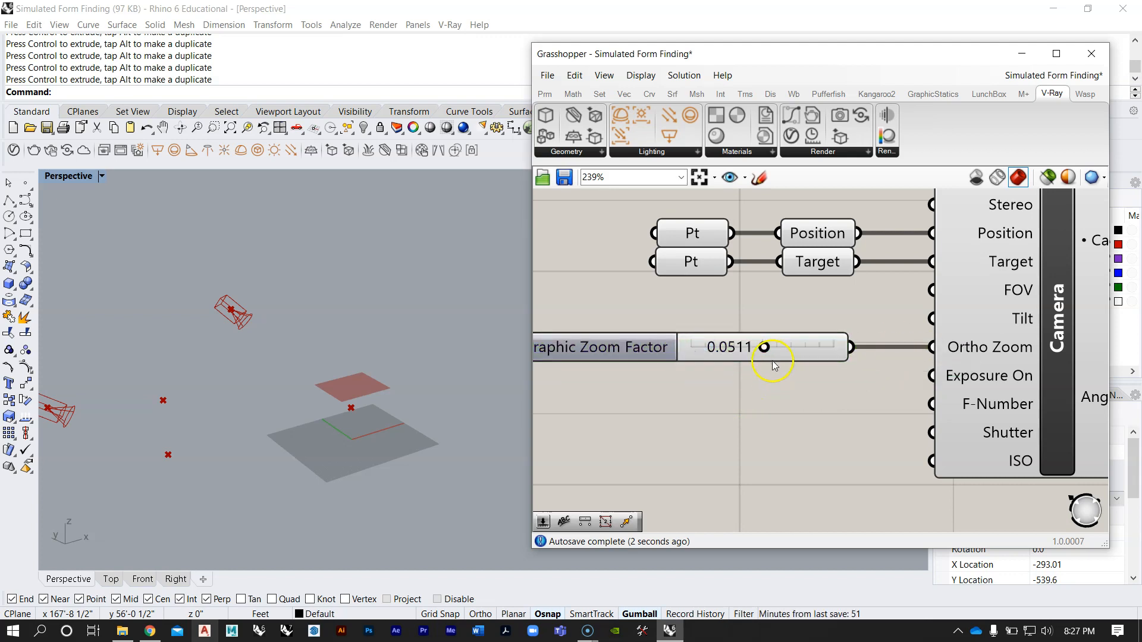
Step: Connect the new Camera component's Camera output to the Camera input of the new Render component
scroll(774, 366, "down", 2)
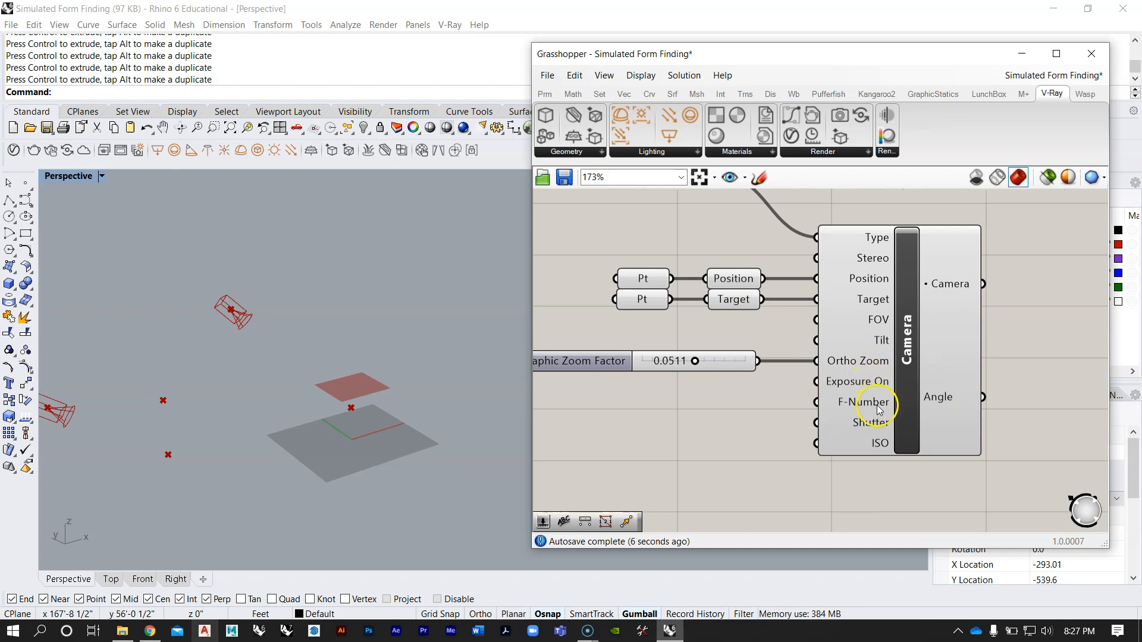
scroll(878, 404, "down", 10)
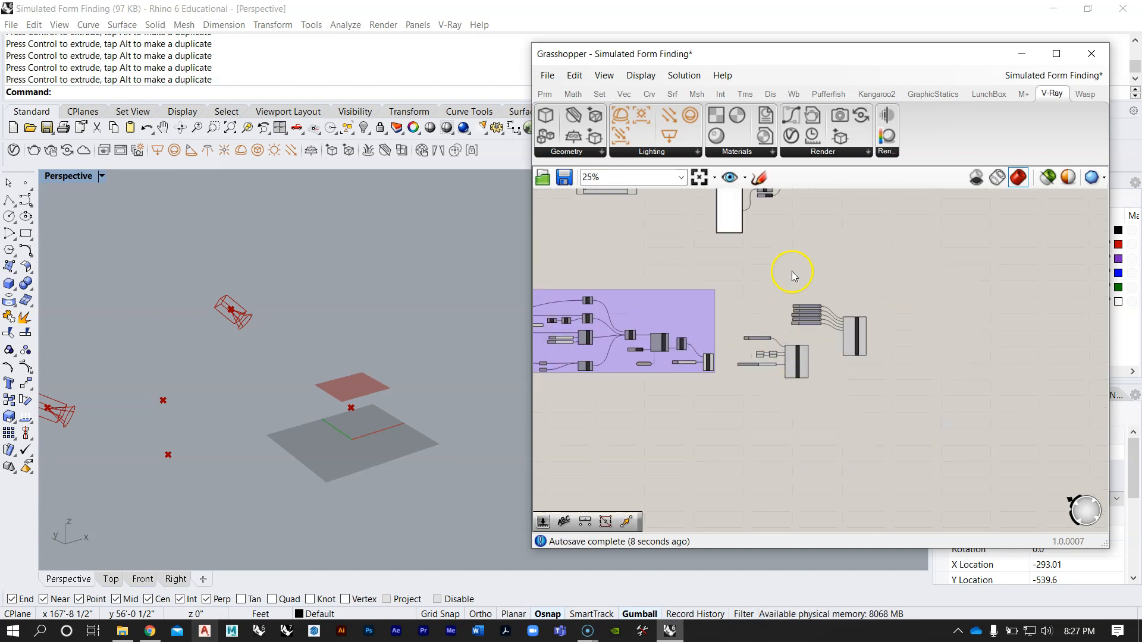
scroll(790, 262, "up", 8)
scroll(779, 241, "down", 10)
scroll(791, 460, "up", 5)
scroll(791, 460, "up", 5)
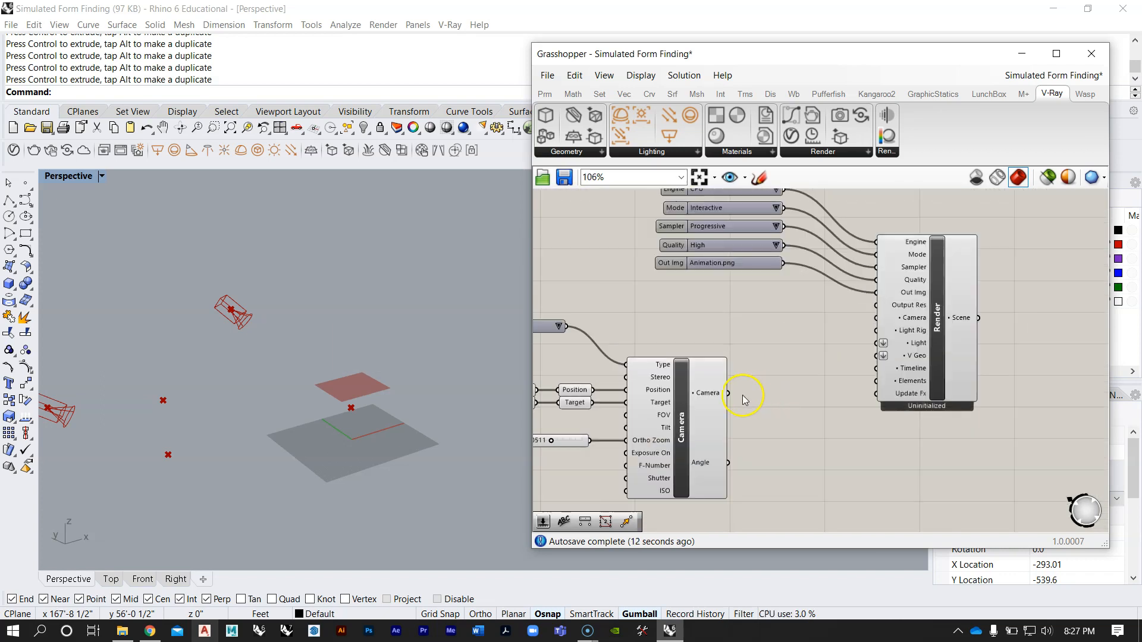
left_click_drag(730, 395, 885, 321)
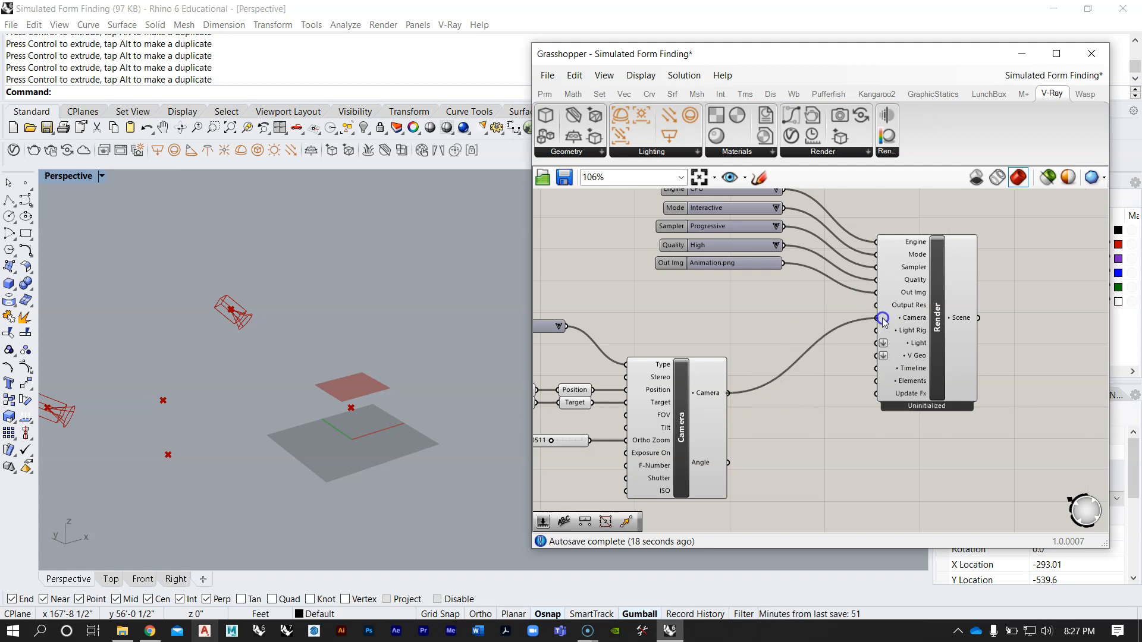
Step: Examine how the existing Rig Dome feeds the Render's Light Rig input and which toggles, texture path and sliders drive it
scroll(787, 358, "down", 4)
left_click_drag(893, 438, 662, 260)
left_click_drag(846, 325, 900, 292)
left_click(906, 418)
scroll(891, 309, "up", 6)
right_click_drag(924, 300, 886, 322)
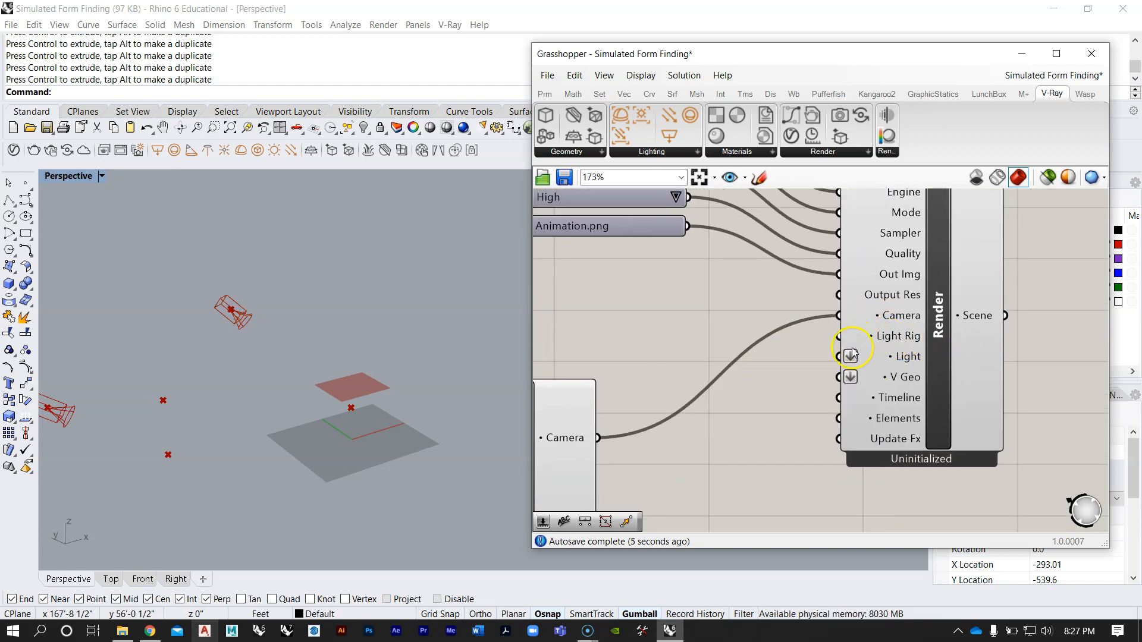
scroll(802, 366, "down", 8)
right_click_drag(764, 297, 755, 412)
scroll(711, 322, "up", 8)
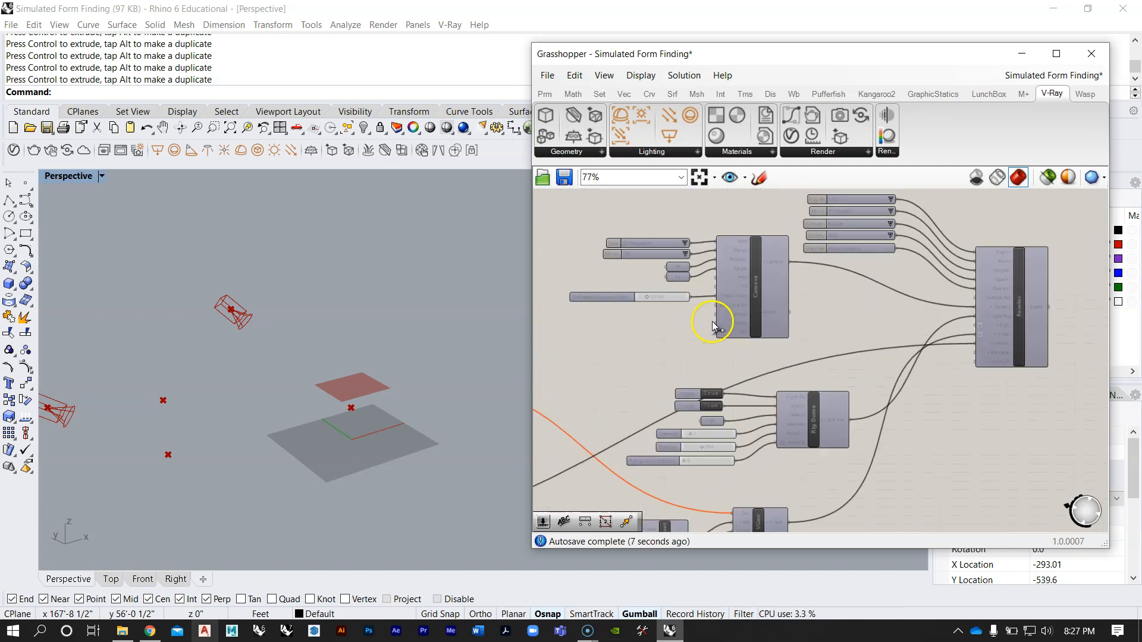
right_click_drag(994, 326, 887, 329)
scroll(885, 329, "down", 4)
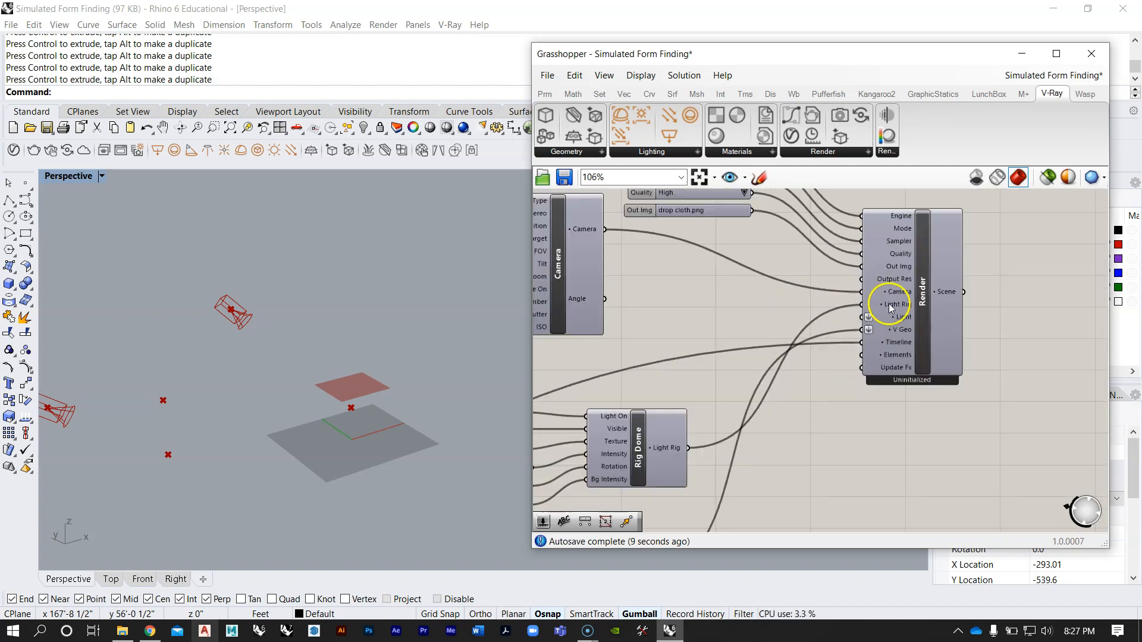
right_click_drag(775, 390, 926, 285)
scroll(925, 284, "up", 4)
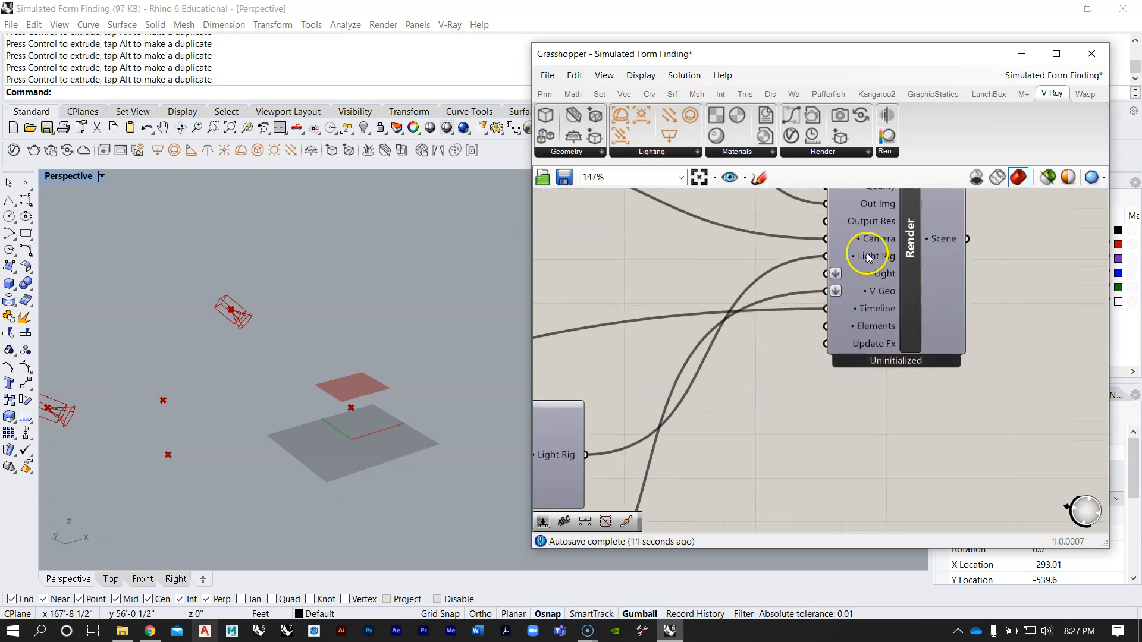
scroll(795, 352, "down", 3)
left_click(803, 349)
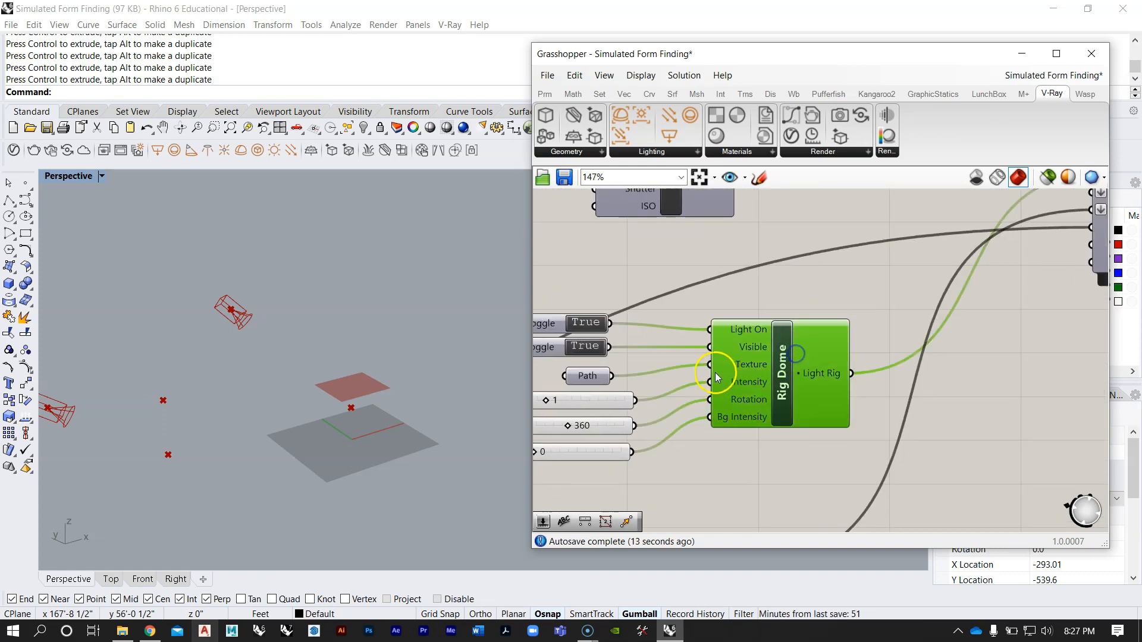
scroll(817, 339, "down", 2)
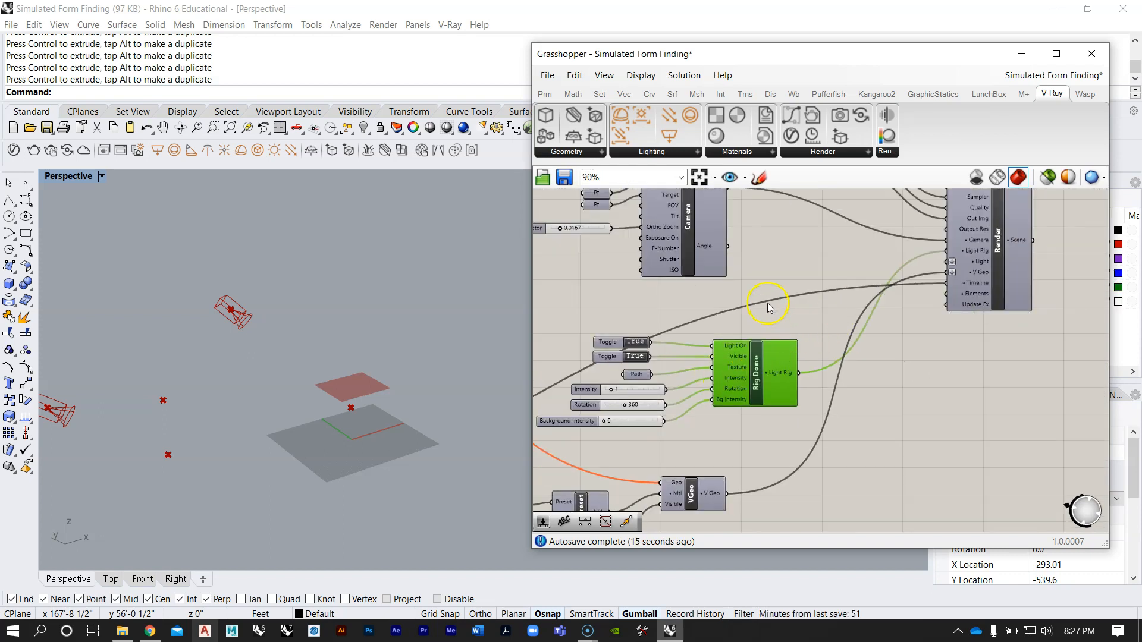
scroll(737, 321, "down", 3)
scroll(736, 349, "up", 3)
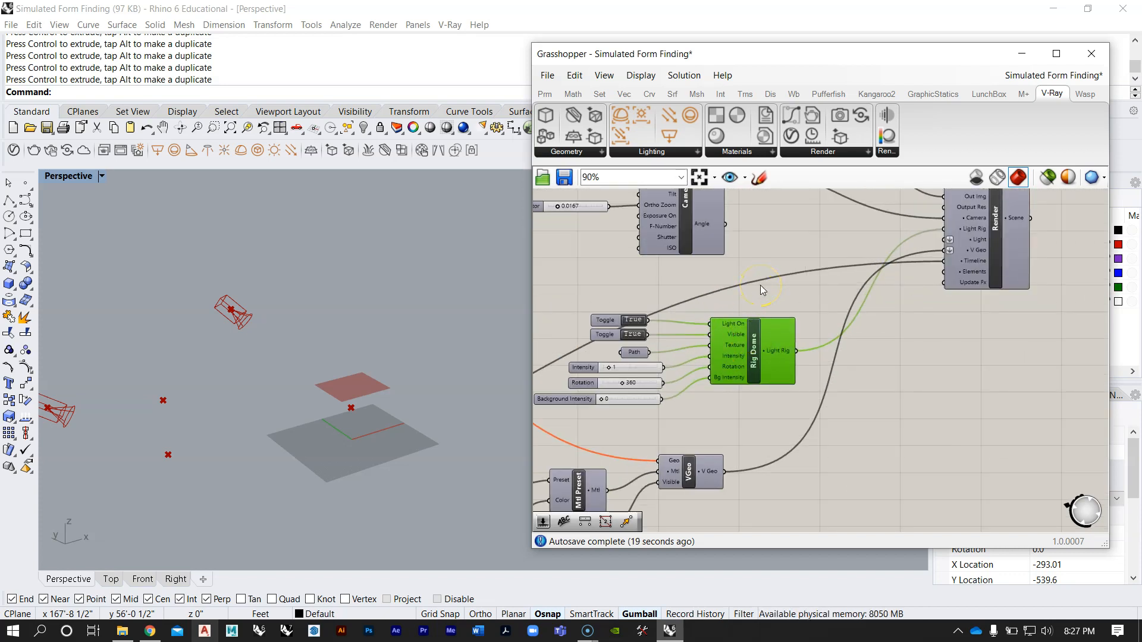
Step: Place a V-Ray Light Rig Dome component below the new Camera component
scroll(762, 291, "down", 4)
right_click_drag(729, 352, 733, 267)
right_click_drag(782, 362, 753, 275)
scroll(772, 402, "up", 1)
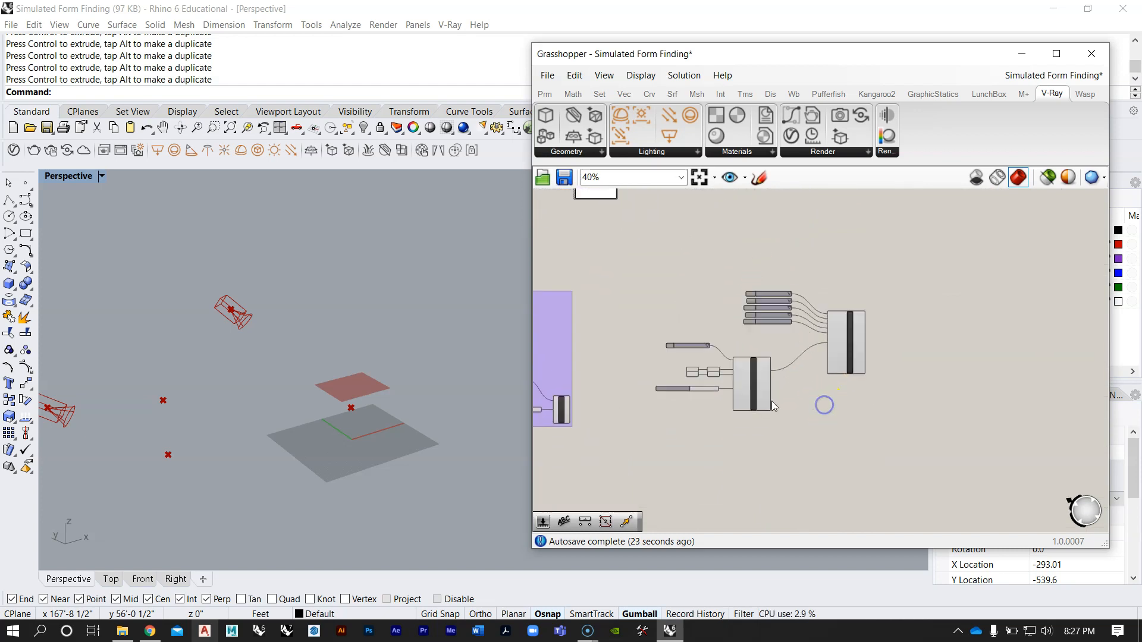
scroll(772, 401, "up", 3)
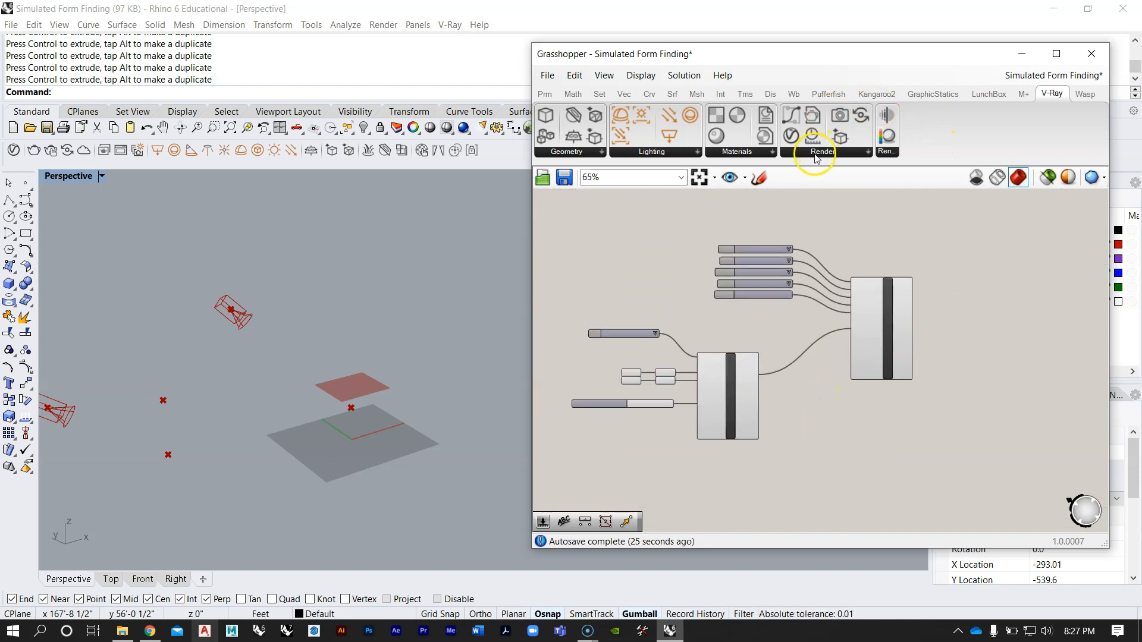
left_click(696, 152)
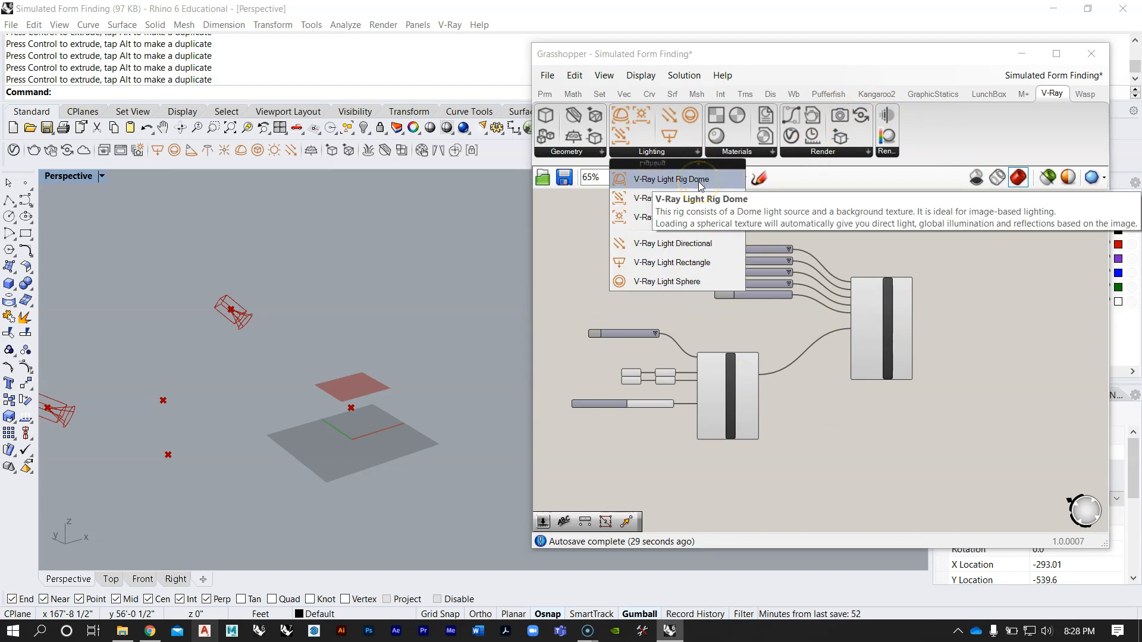
left_click(672, 179)
left_click(730, 357)
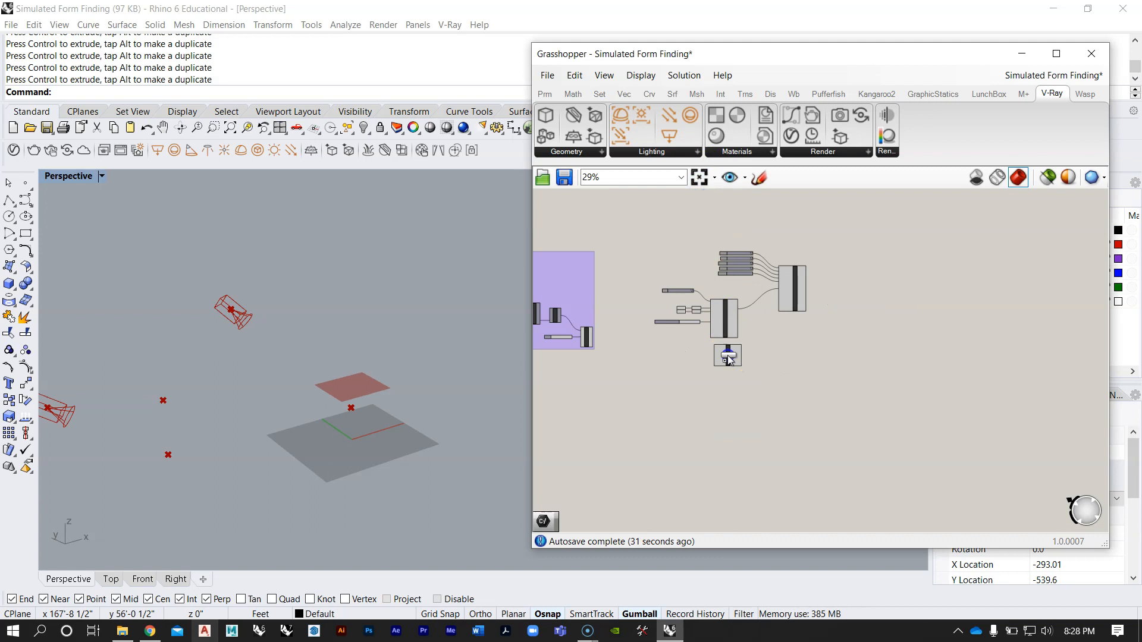
Step: Align the new Rig Dome component directly beneath the Camera, leaving a small gap between them
scroll(727, 356, "up", 3)
left_click_drag(728, 356, 712, 394)
left_click(716, 326)
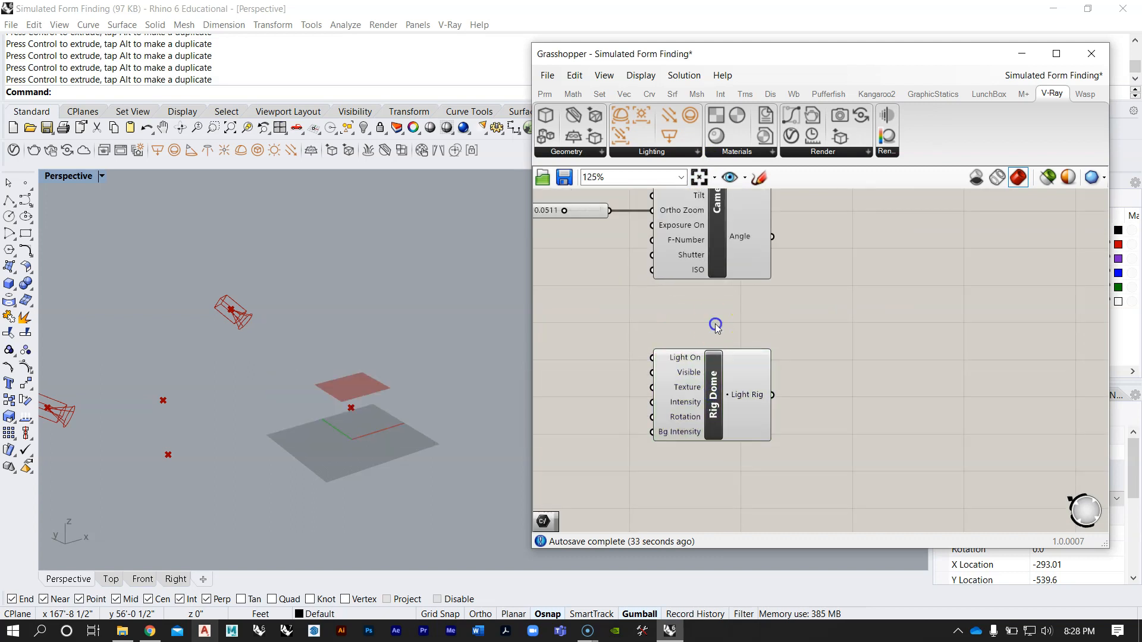
right_click_drag(710, 317, 848, 347)
scroll(806, 337, "down", 3)
left_click_drag(828, 383, 829, 373)
left_click(830, 339)
Step: Add a Boolean Toggle component beside the new Rig Dome's inputs, leaving room for a wire
scroll(815, 364, "up", 3)
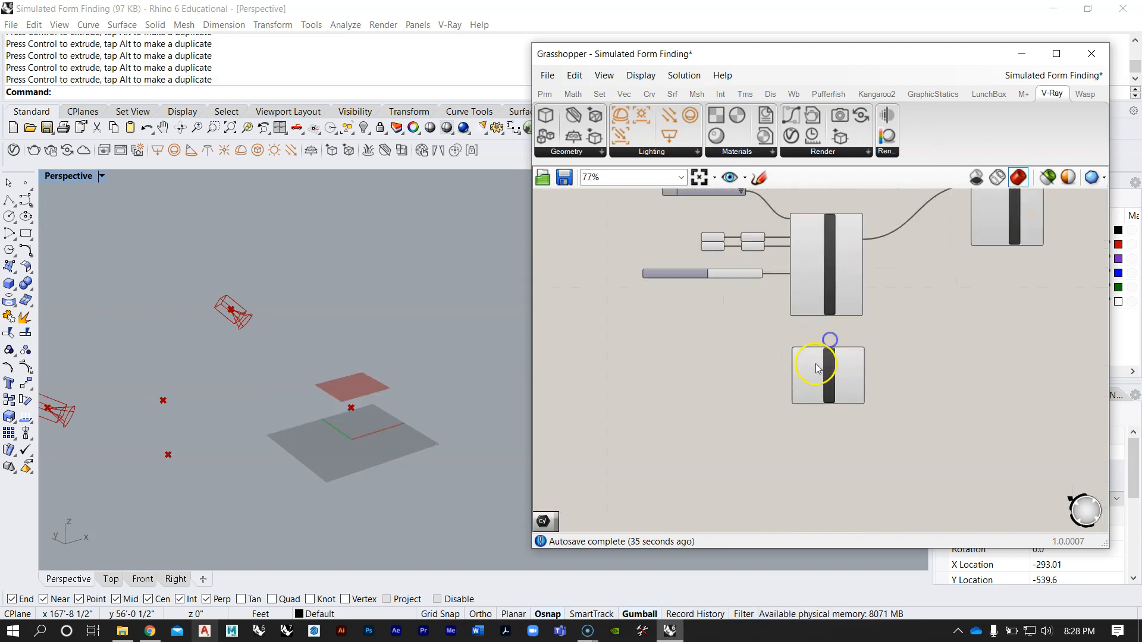
scroll(816, 369, "up", 2)
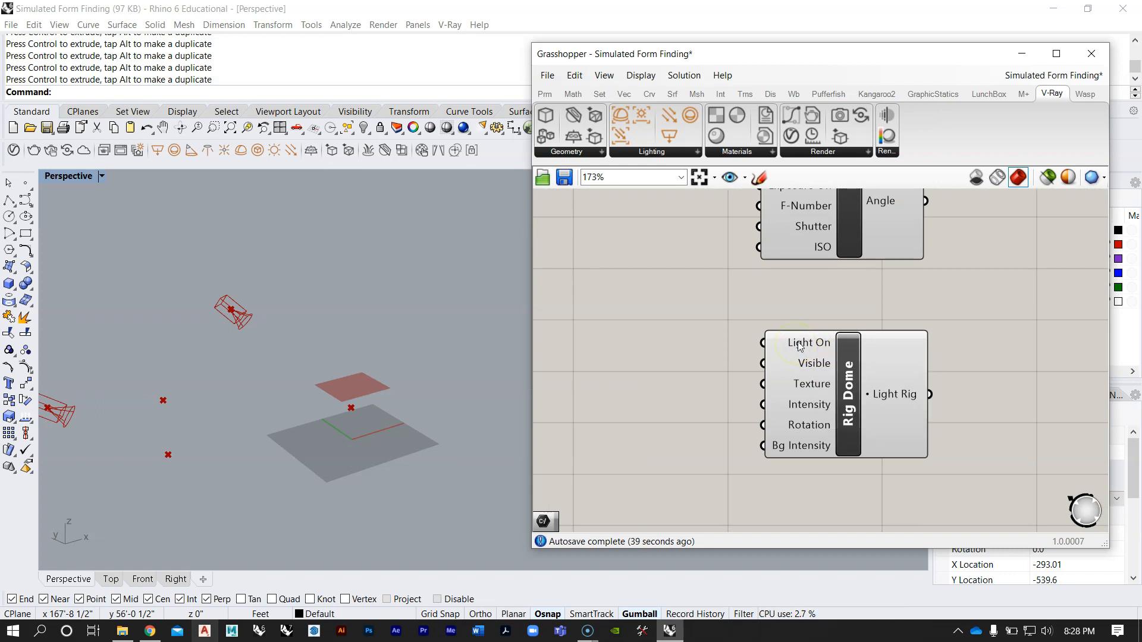
mouse_move(811, 369)
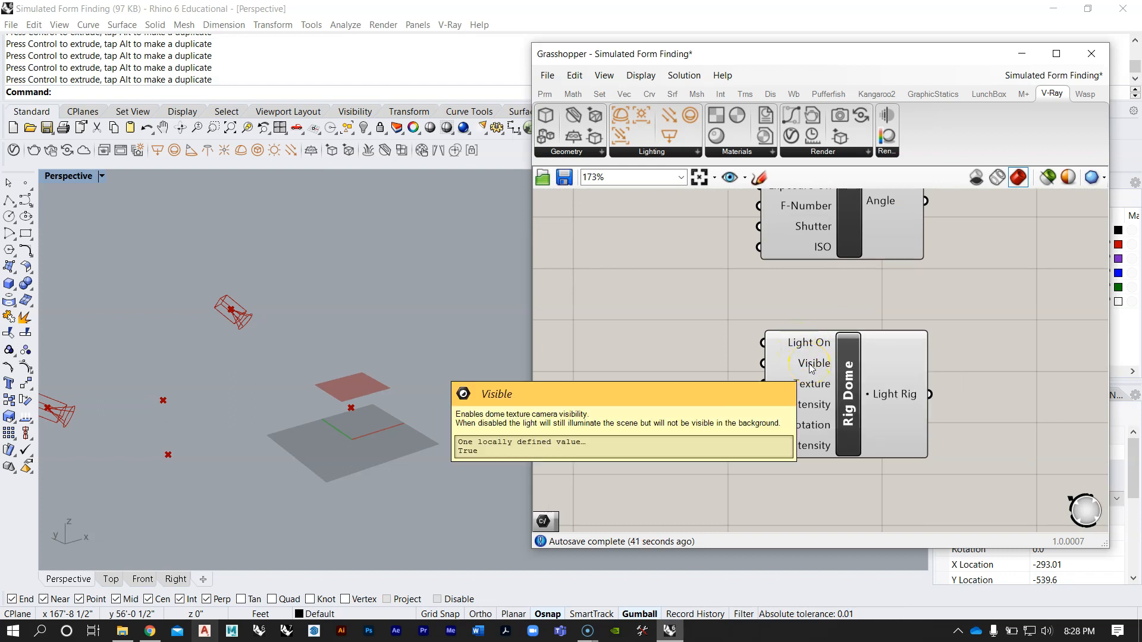
double_click(669, 361)
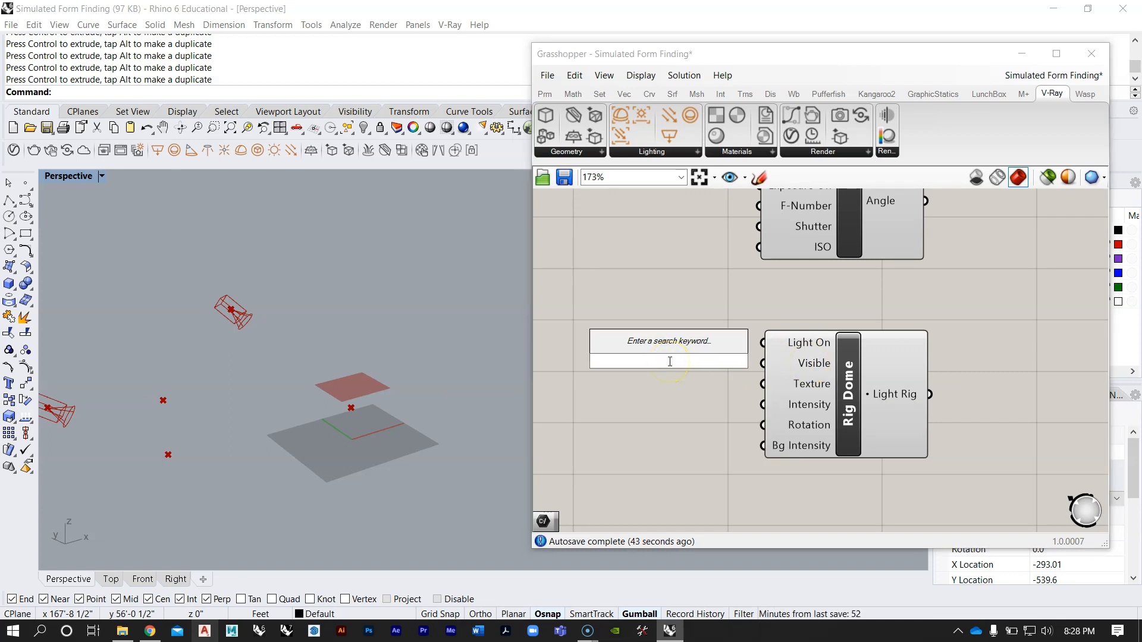
type("boole")
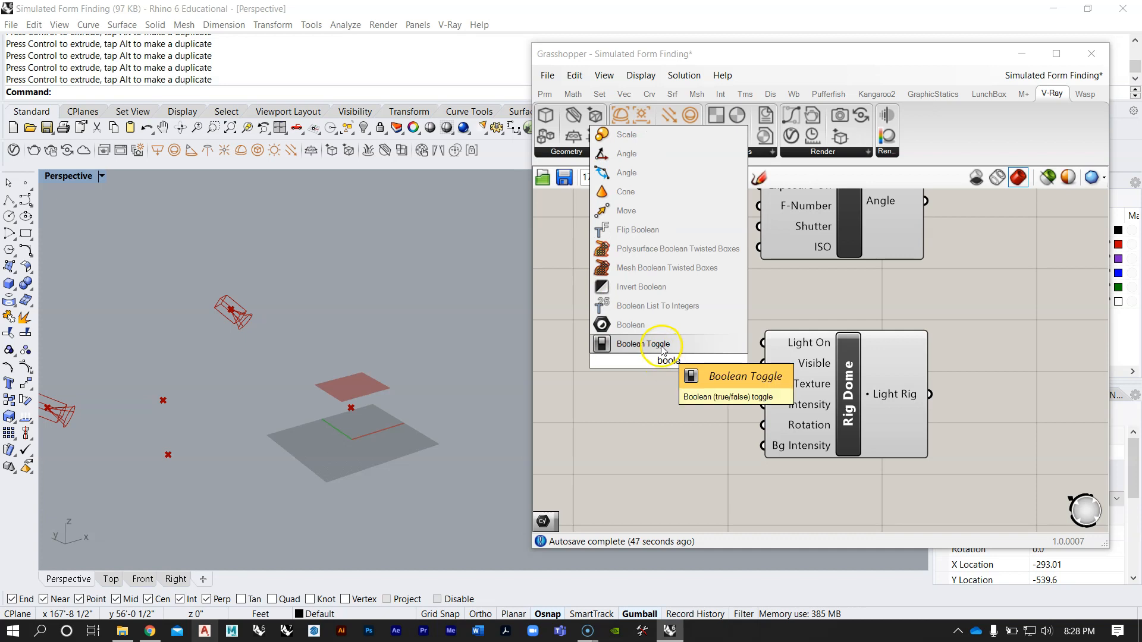
key("Return")
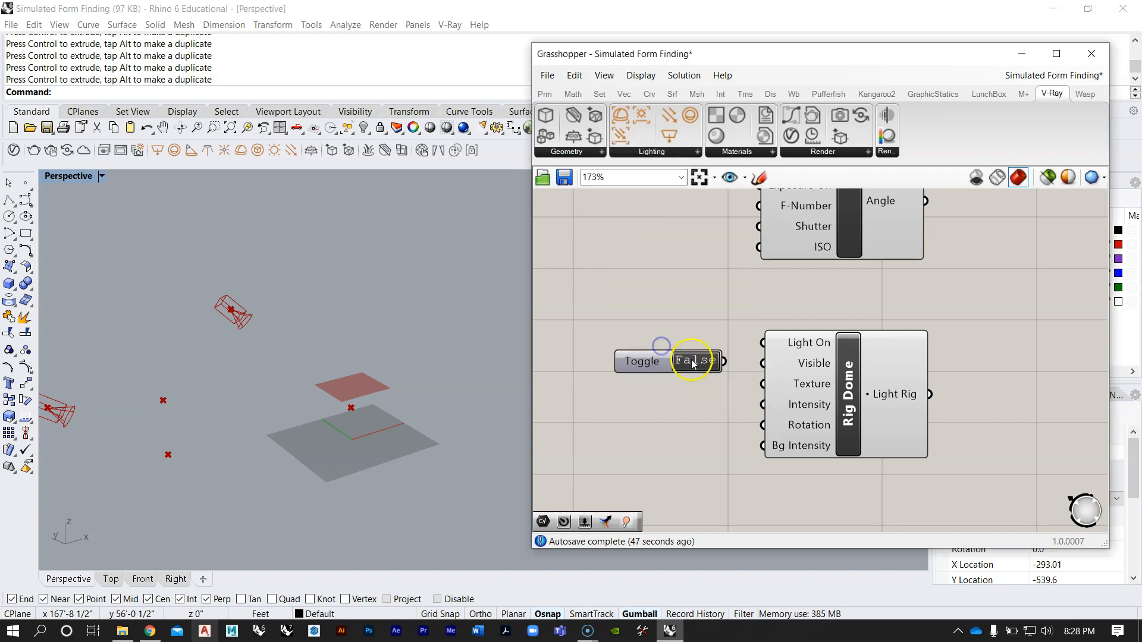
left_click_drag(631, 363, 618, 361)
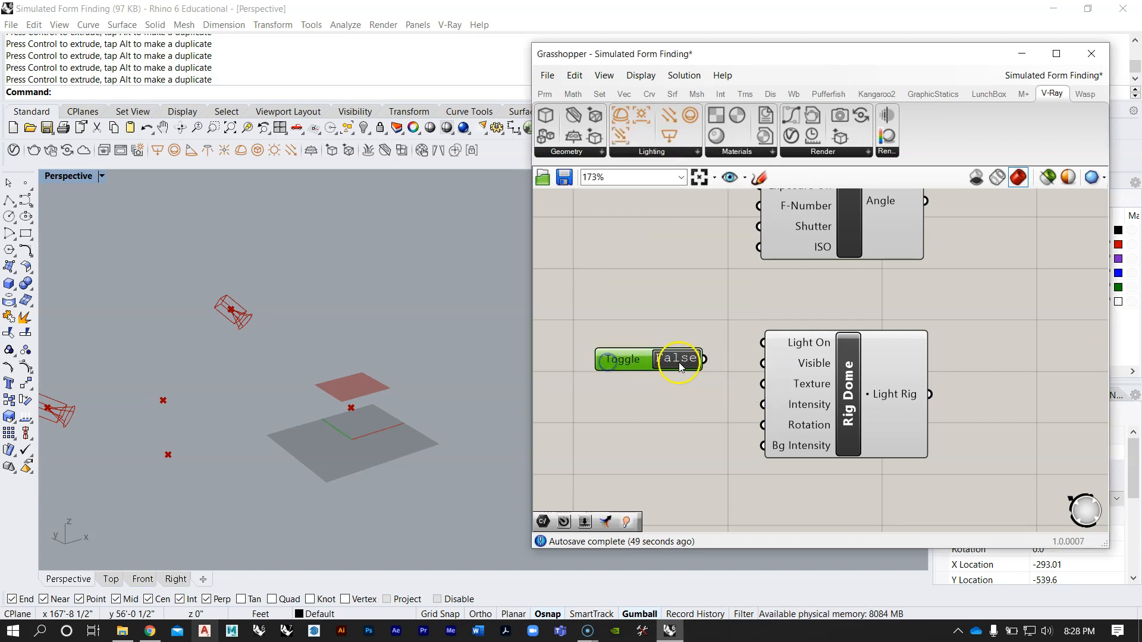
Step: Connect the False toggle to the Rig Dome's Visible input and line it up with that input
left_click_drag(705, 359, 764, 364)
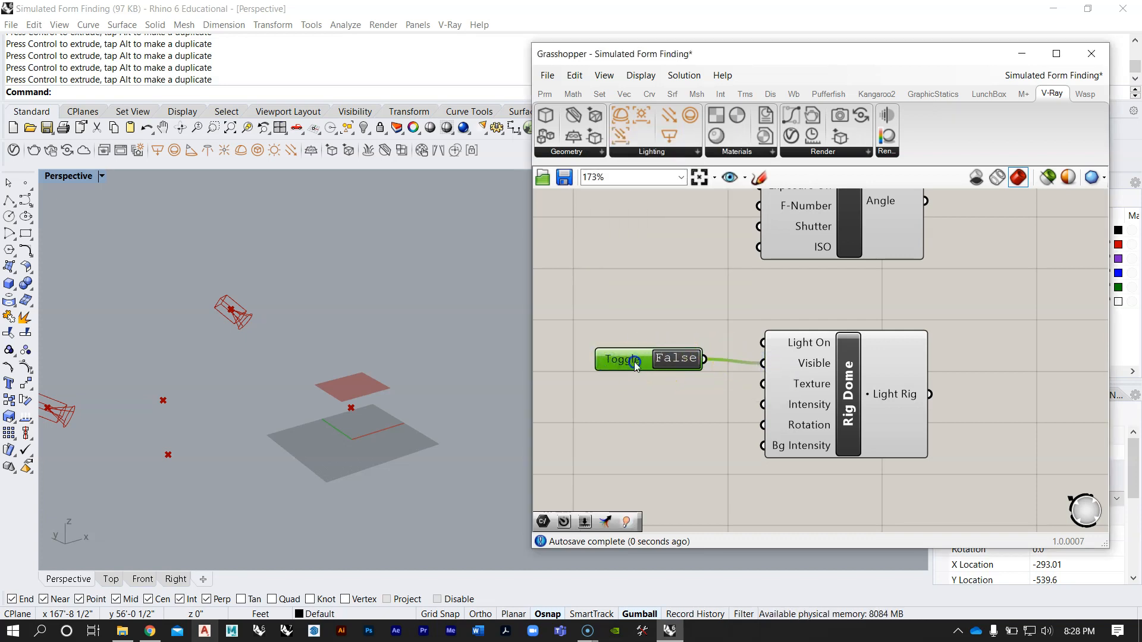
left_click_drag(634, 361, 634, 365)
left_click(654, 334)
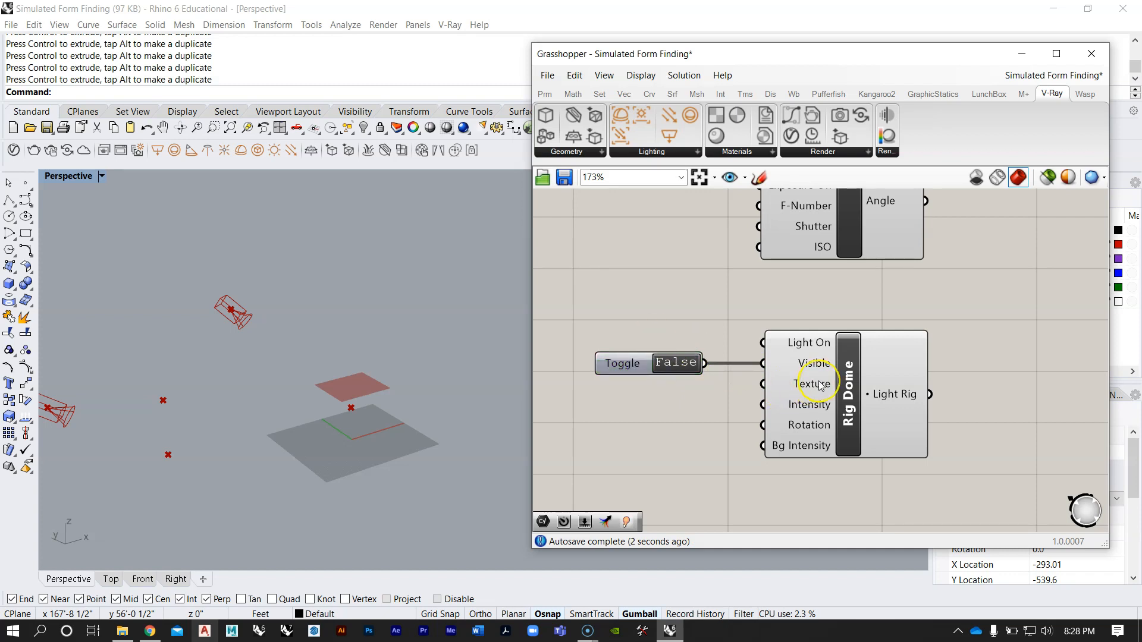
Step: Switch to Chrome and search Google Images for "hdri images"
mouse_move(822, 385)
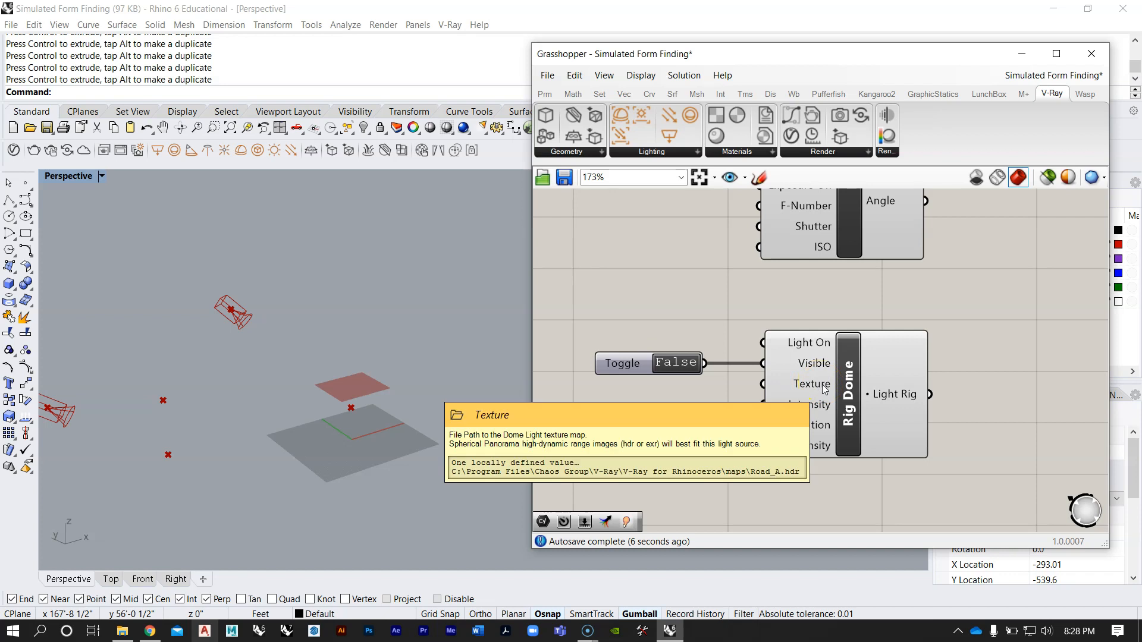
left_click(149, 632)
left_click(331, 37)
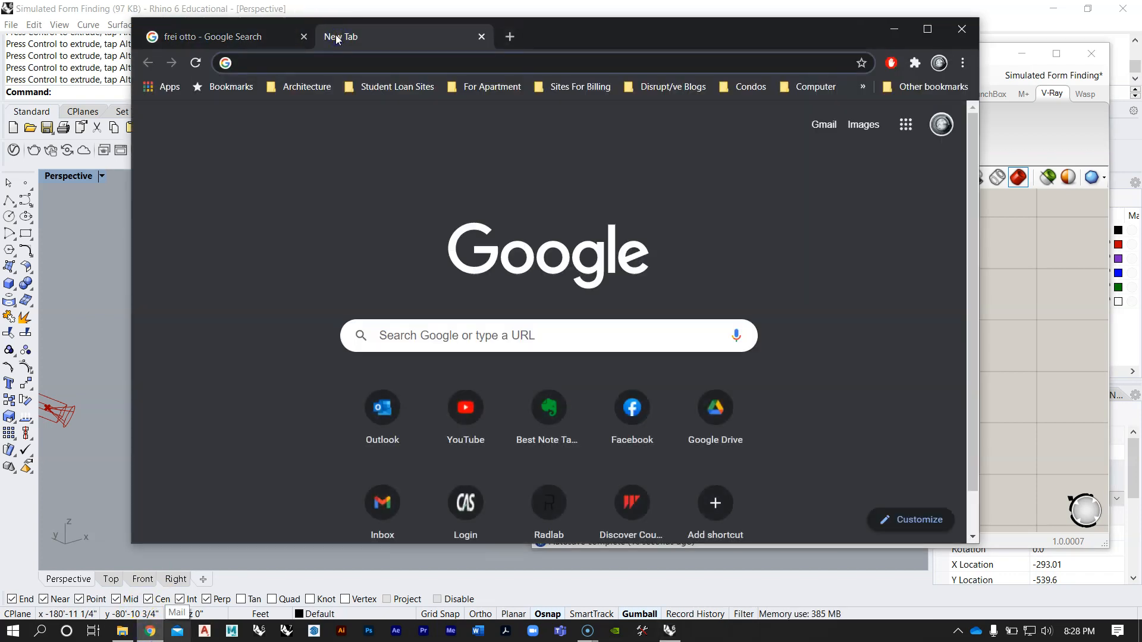
type("hdri l")
key("BackSpace")
type("image")
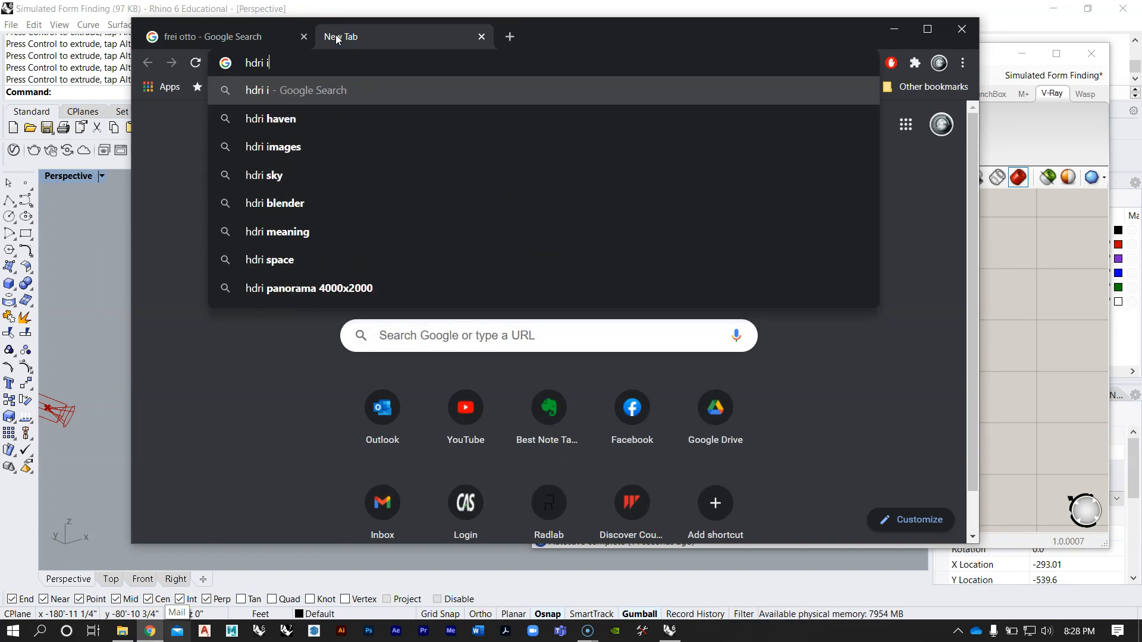
key("Return")
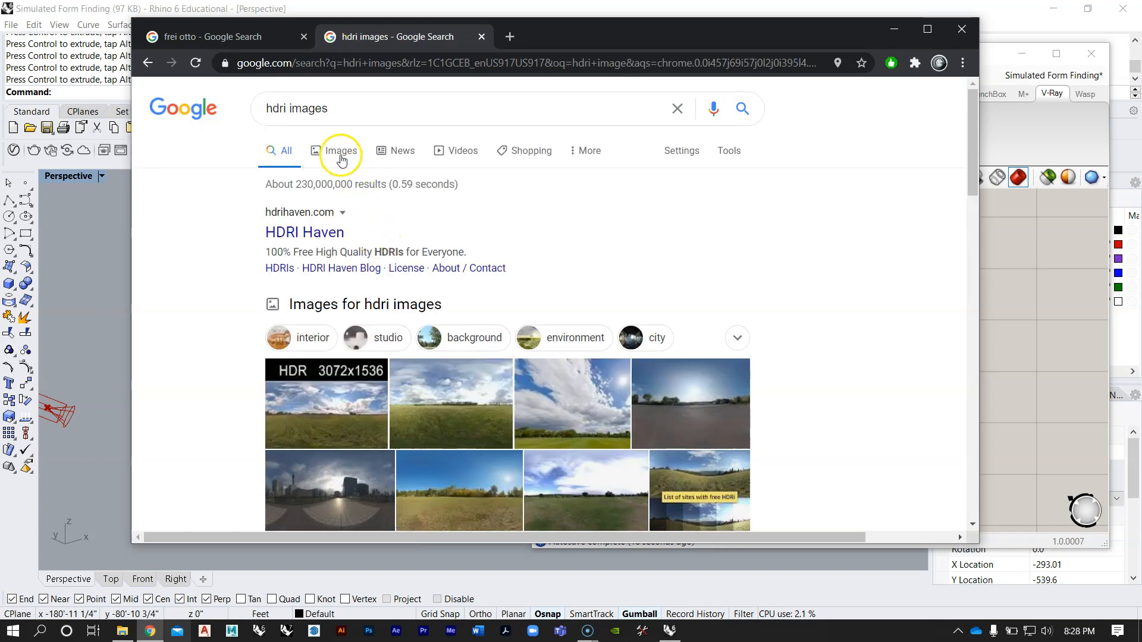
left_click(339, 151)
Step: Browse the HDRI image results to examine typical sky, landscape and studio panoramas, and minimize the browser
scroll(524, 229, "down", 4)
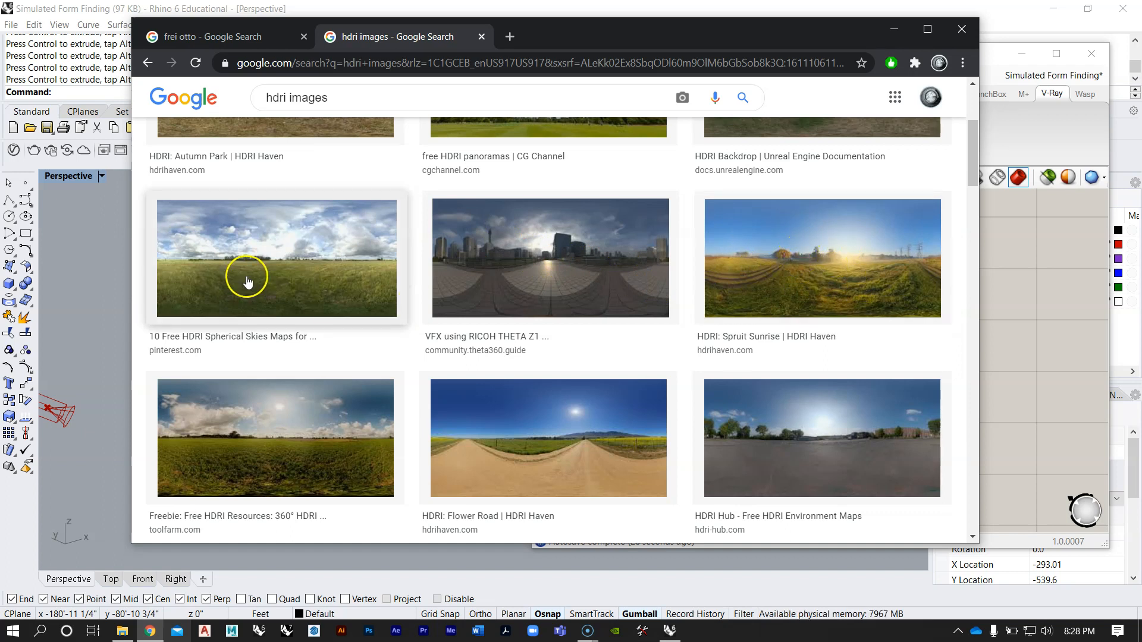
scroll(247, 281, "down", 5)
scroll(255, 280, "down", 4)
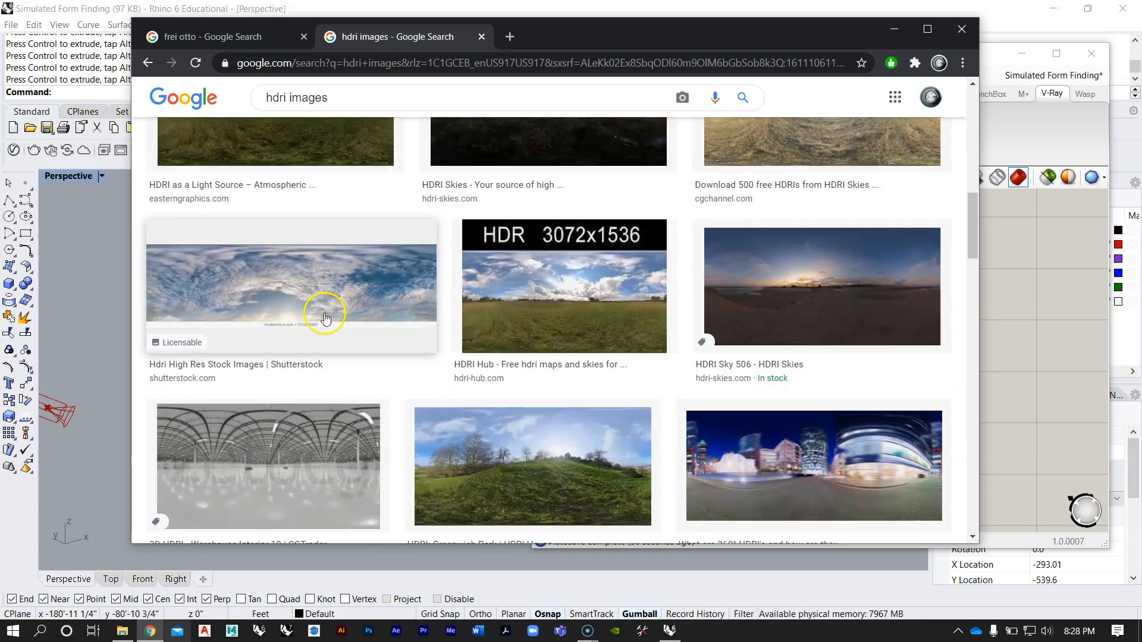
scroll(319, 312, "up", 2)
scroll(326, 318, "up", 5)
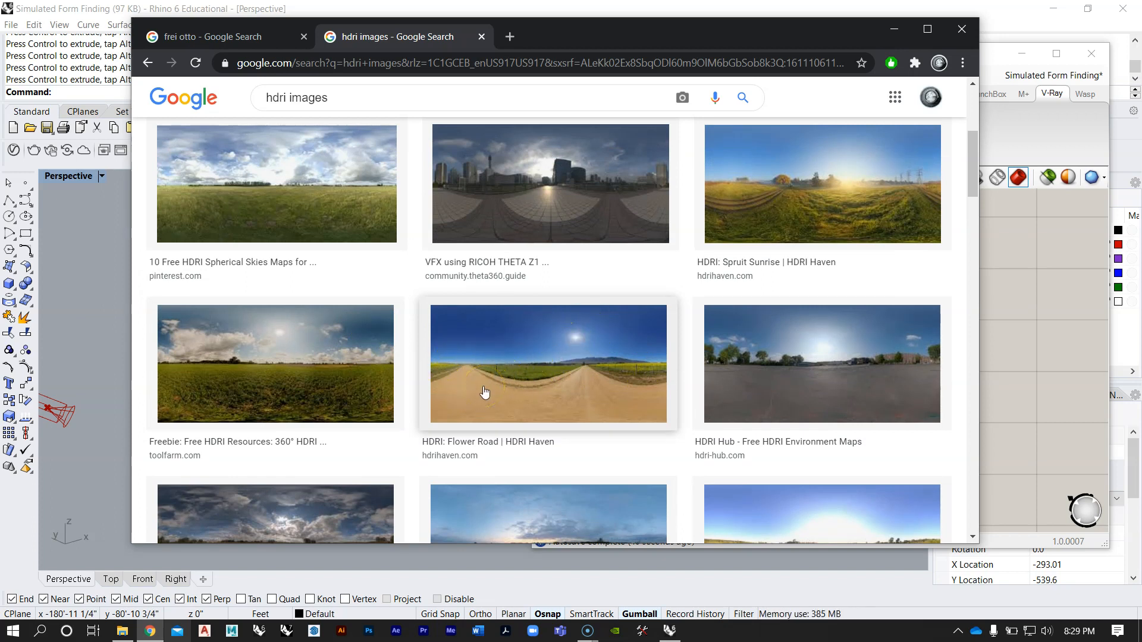
scroll(494, 375, "up", 5)
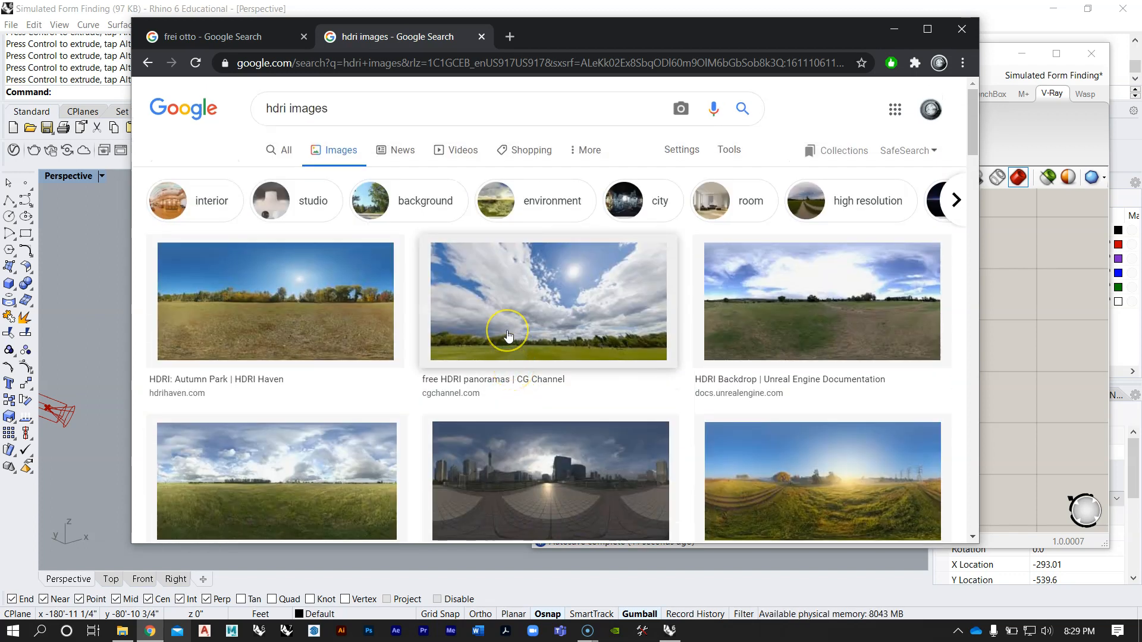
scroll(509, 337, "down", 10)
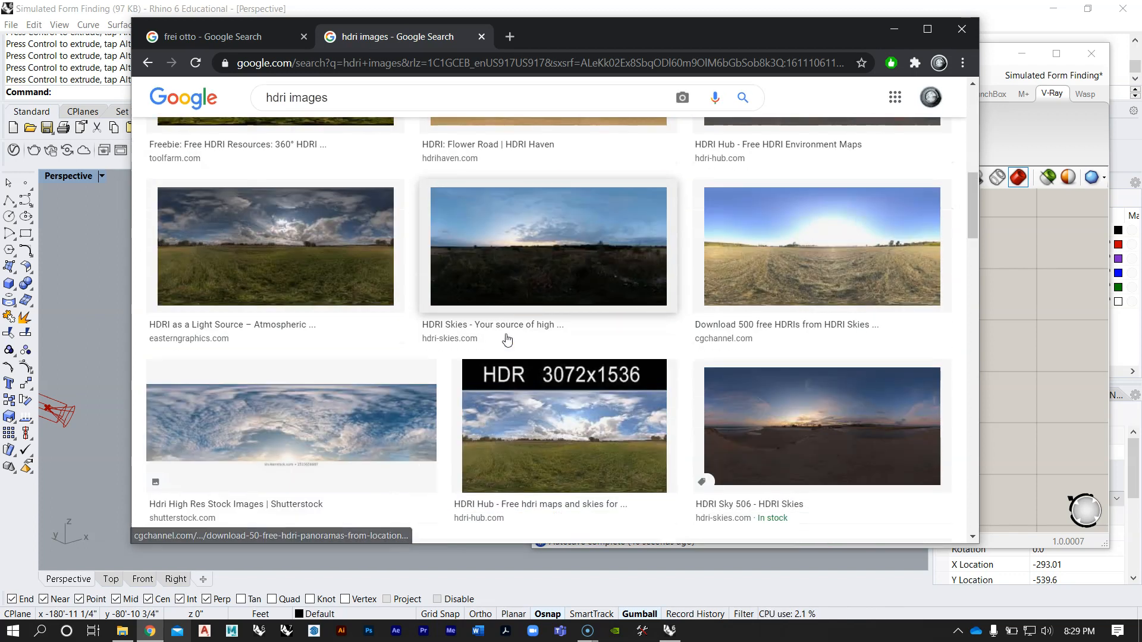
scroll(508, 339, "down", 7)
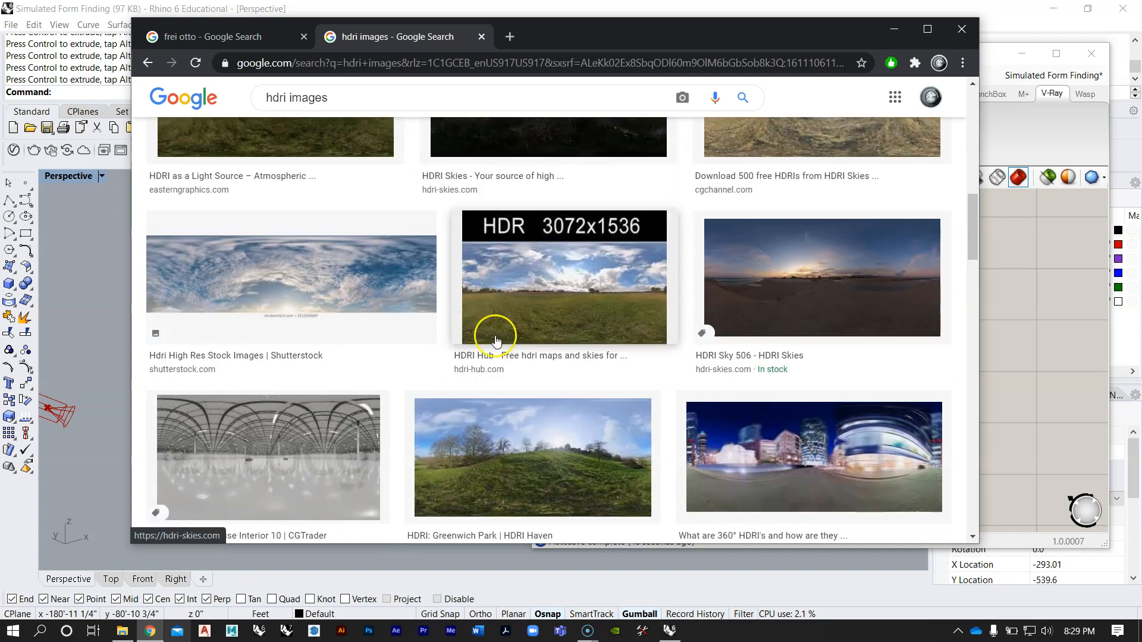
scroll(507, 326, "down", 4)
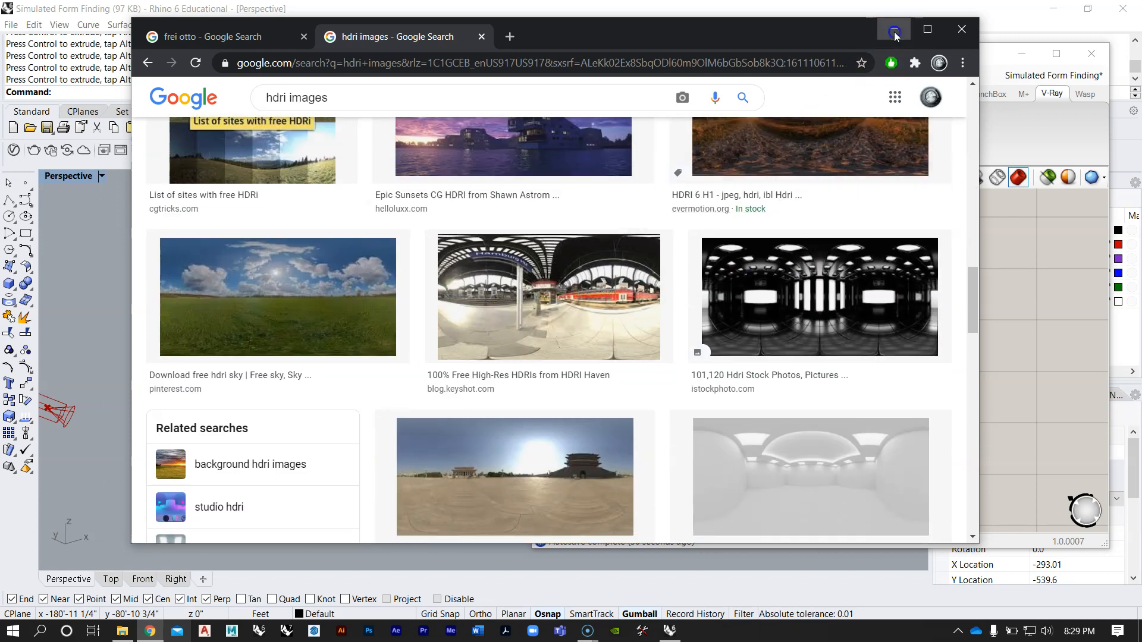
left_click(893, 28)
Step: Switch to File Explorer, view the saved HDR images in Documents > maya > 2020 > HDRI's > HDRI's, and close the window
left_click(121, 630)
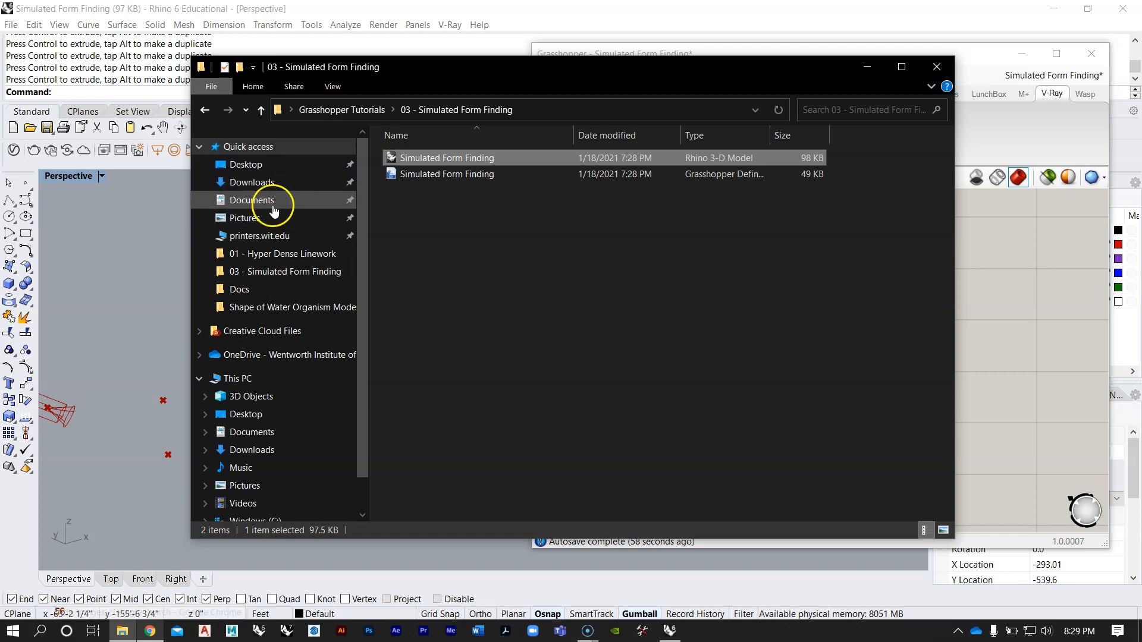
left_click(253, 200)
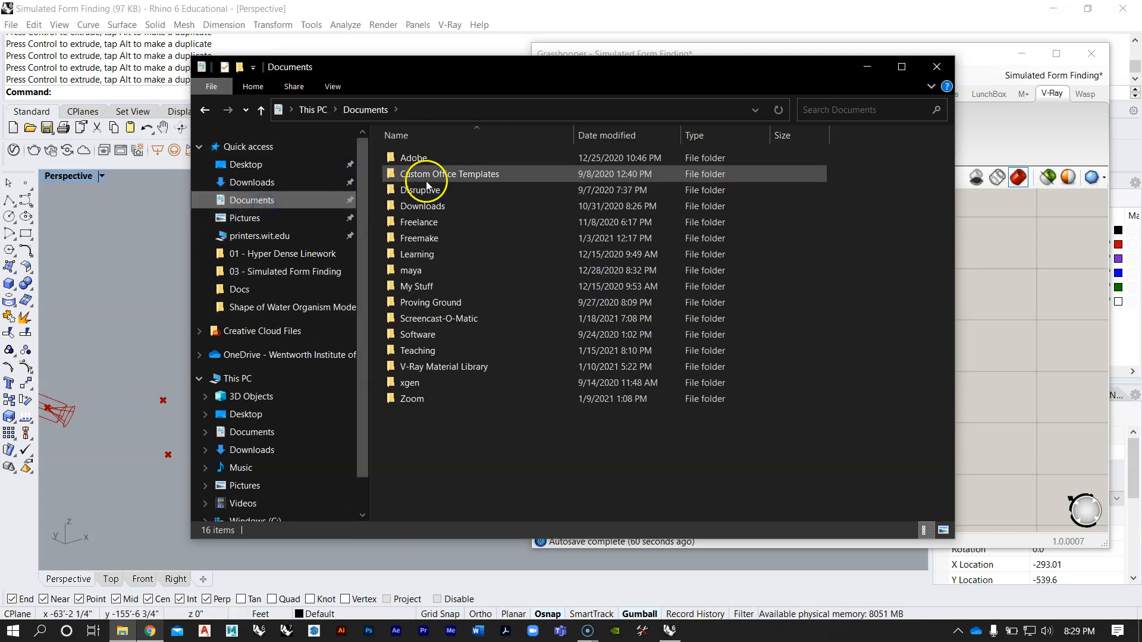
double_click(444, 274)
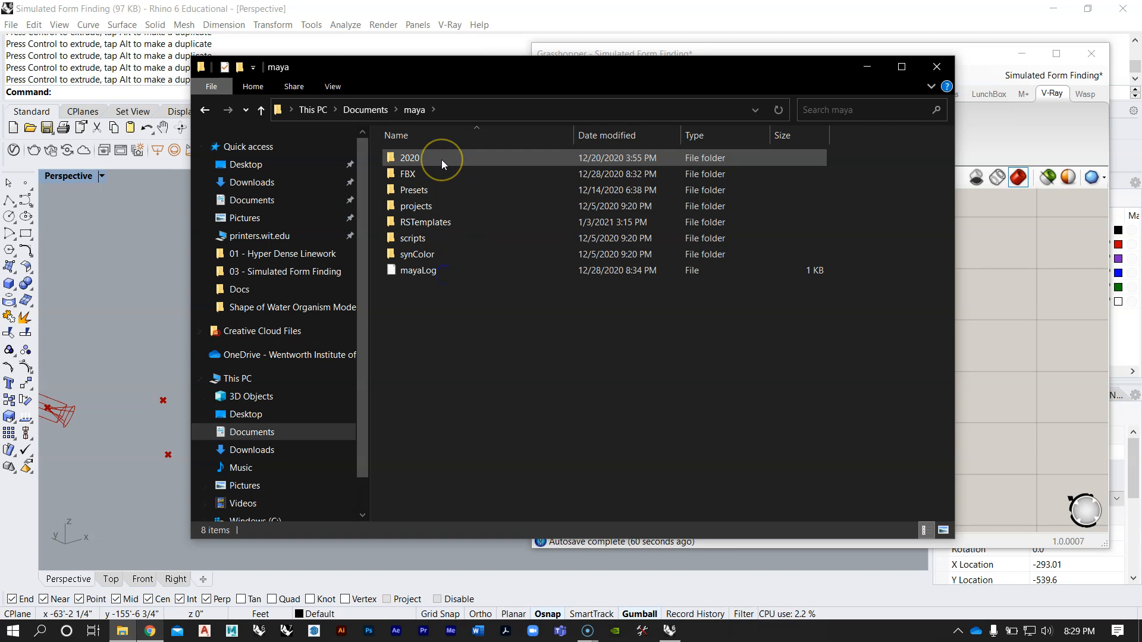
double_click(443, 159)
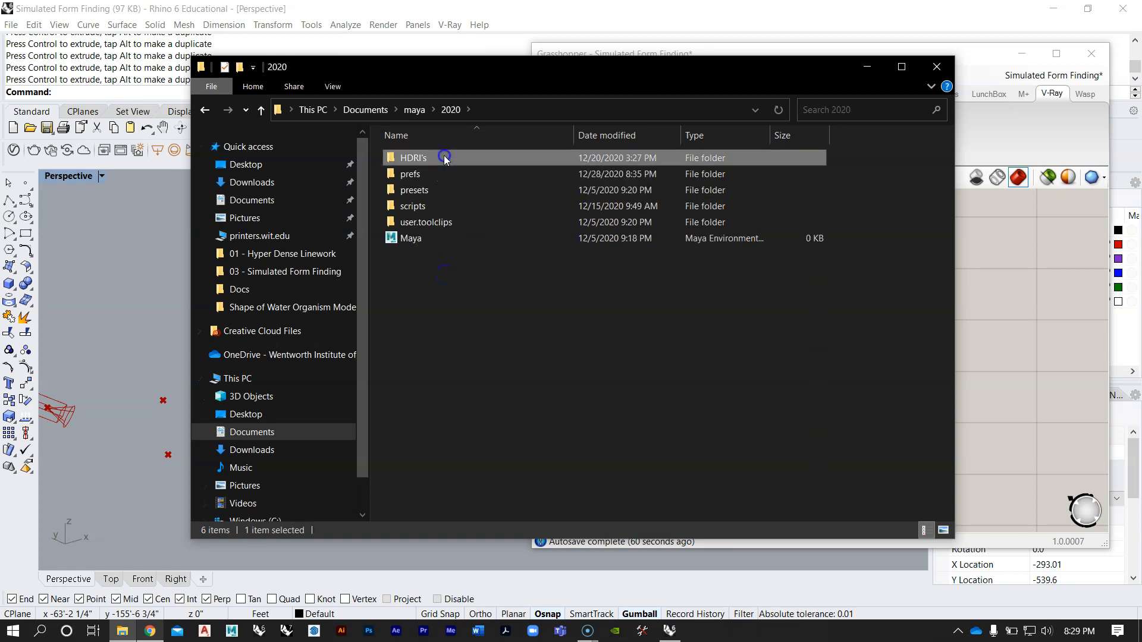
double_click(444, 159)
double_click(440, 158)
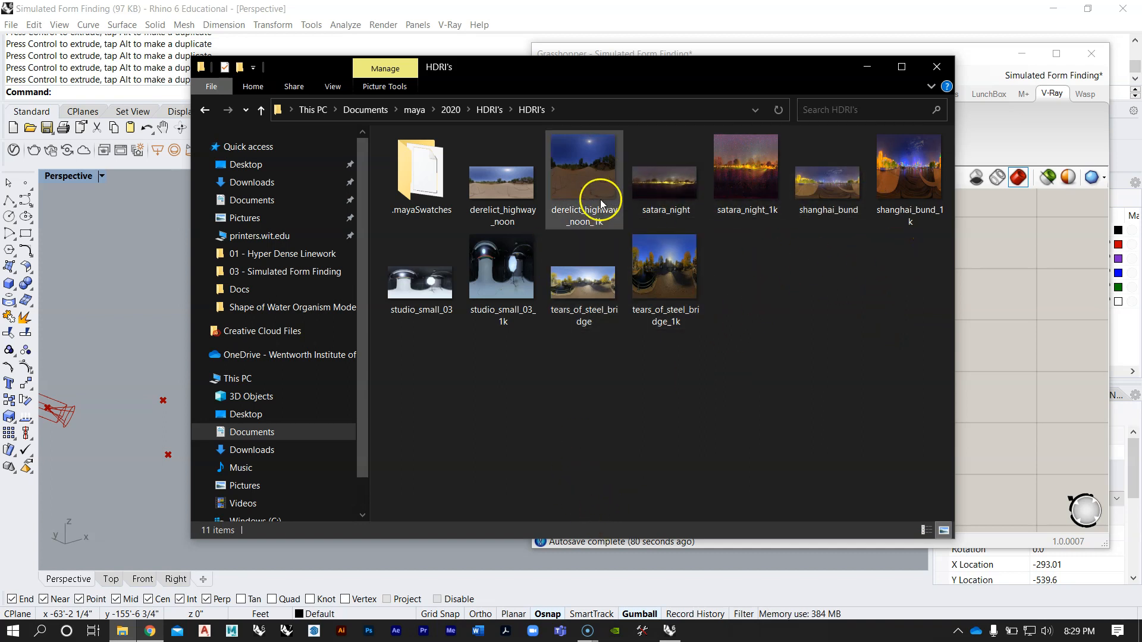
left_click(937, 67)
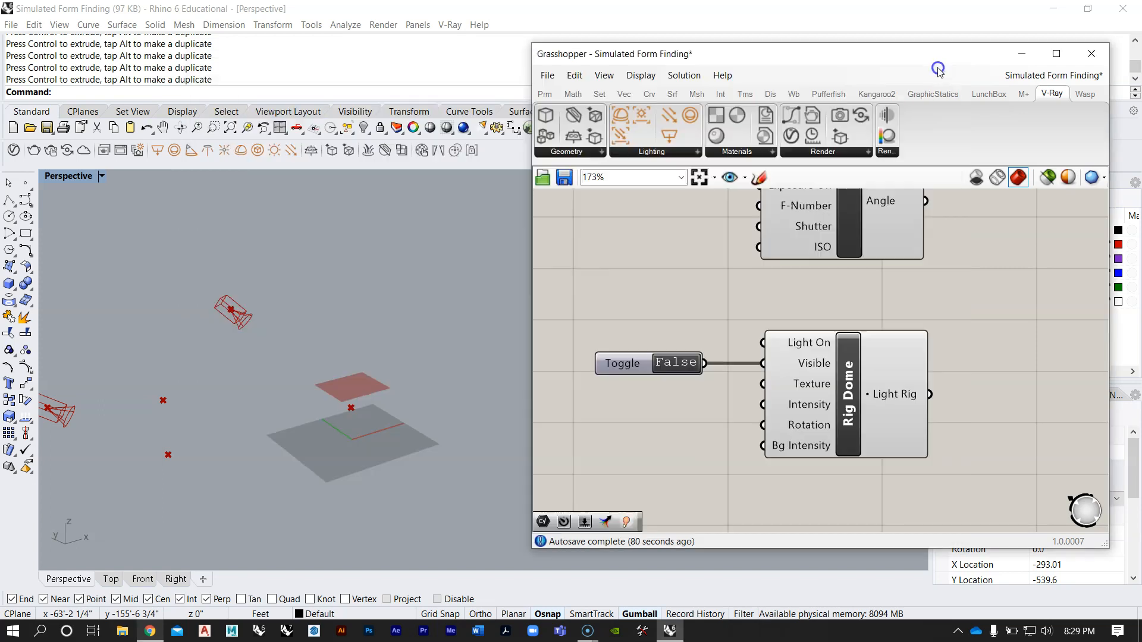
Step: Extract the Rig Dome's Texture input as a separate parameter and place it below the toggle
right_click(808, 388)
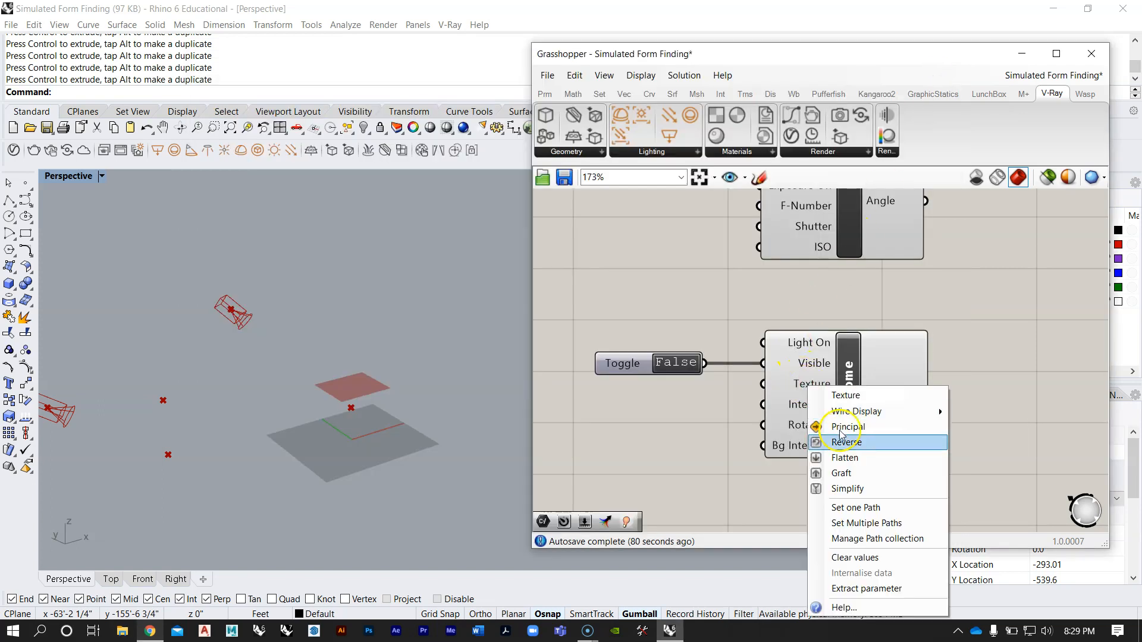
right_click_drag(768, 382, 776, 375)
left_click_drag(811, 356, 667, 370)
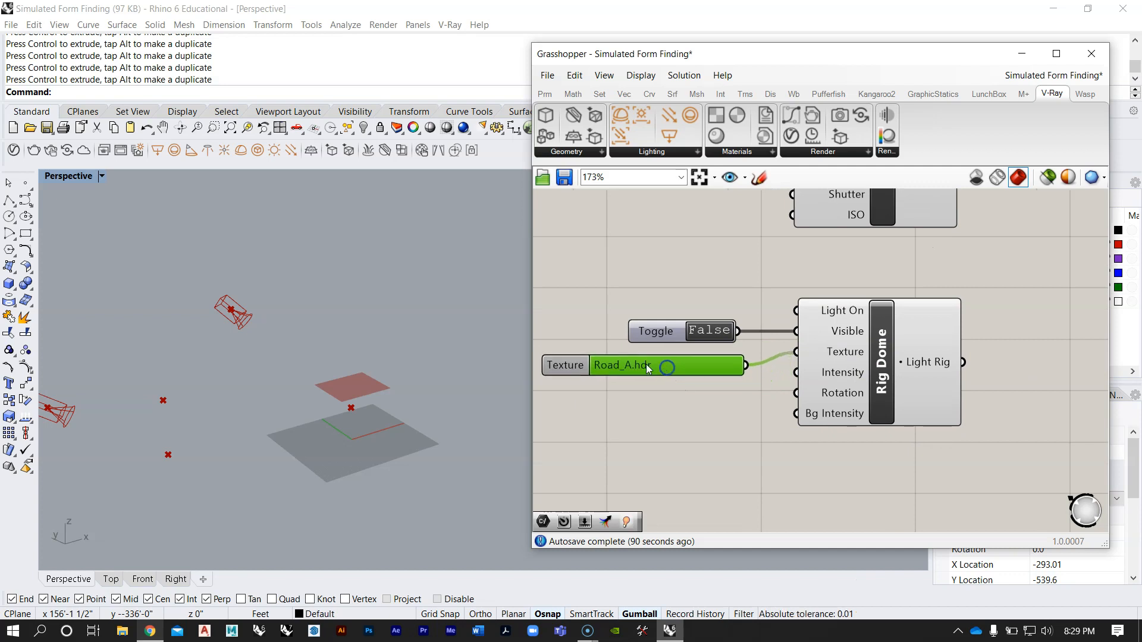
Step: Load derelict_highway_noon_1k from Documents > maya > 2020 > HDRI's > HDRI's into the Texture parameter and position it just below the toggle
double_click(646, 364)
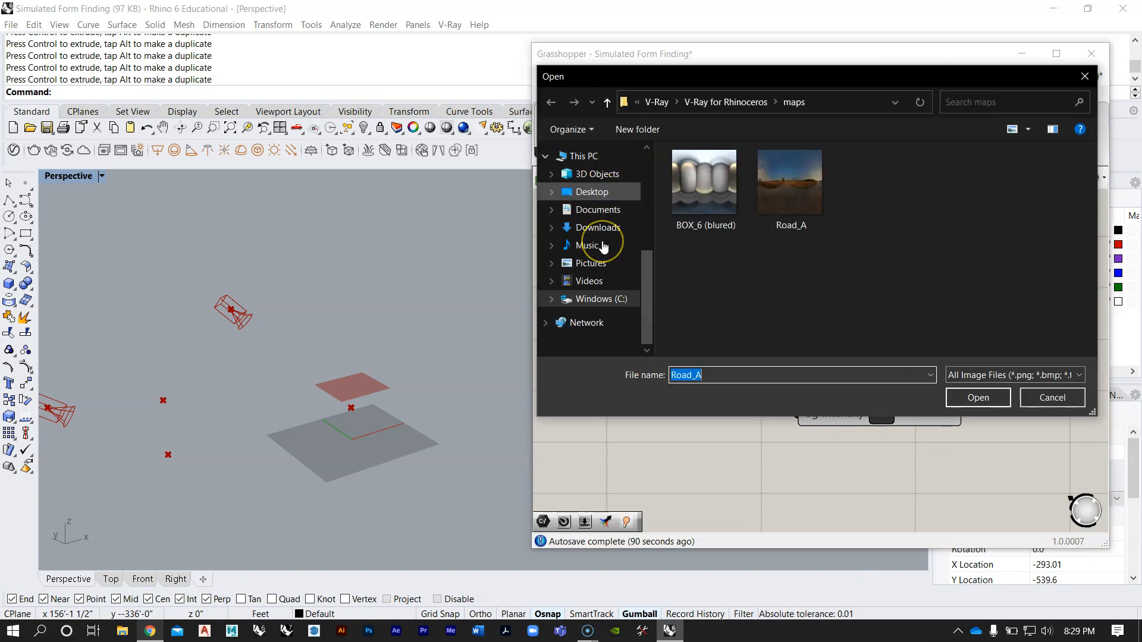
left_click(592, 209)
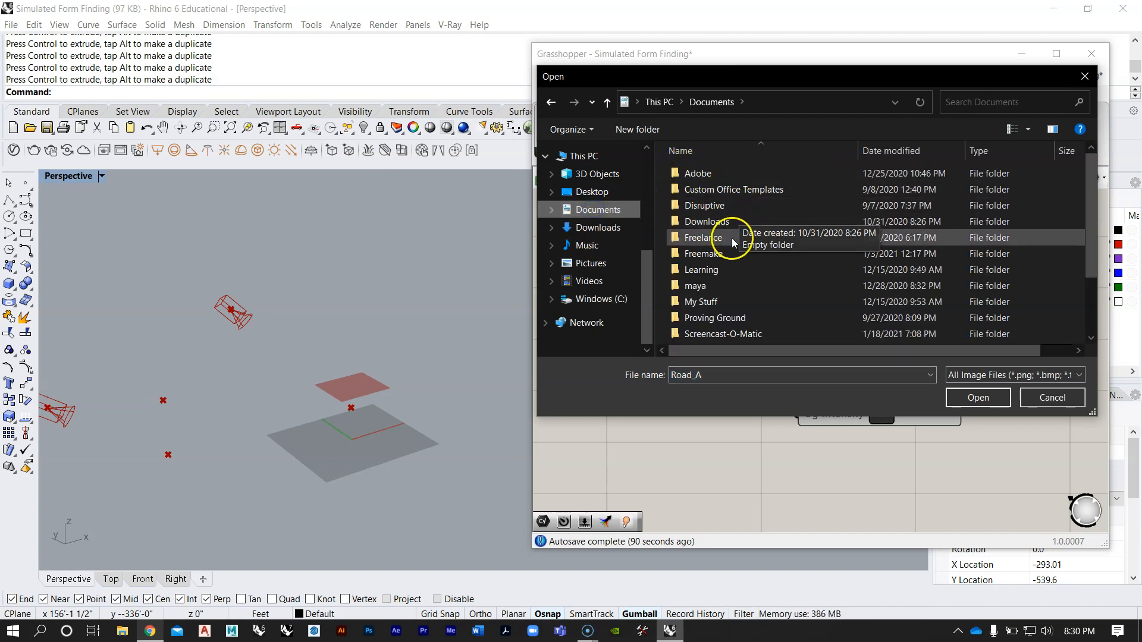
scroll(731, 254, "down", 1)
double_click(732, 237)
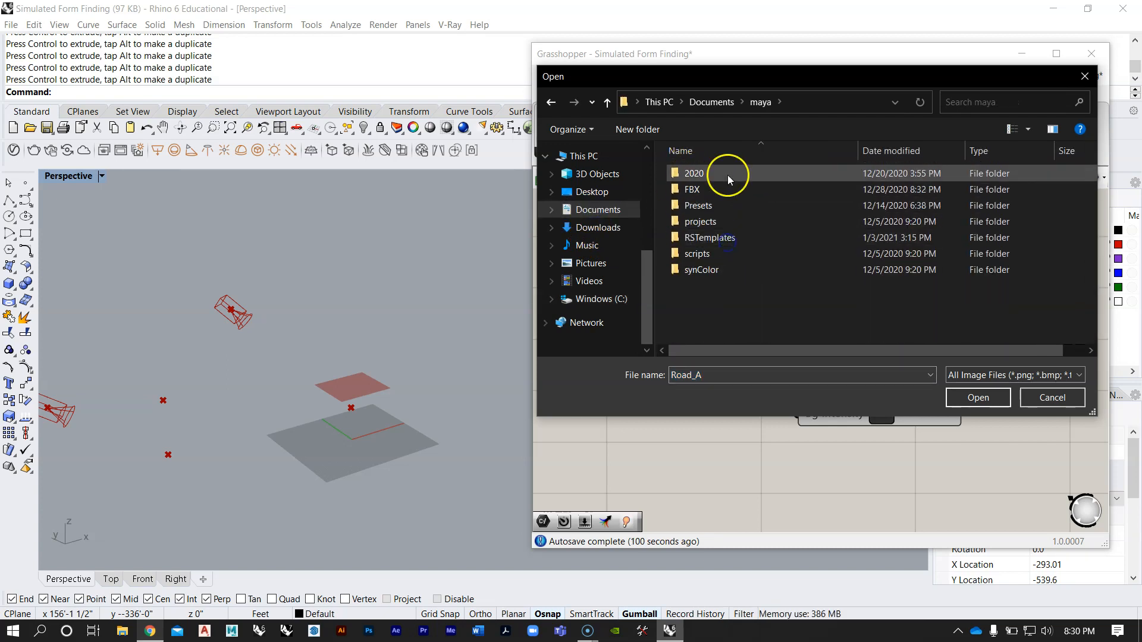
double_click(728, 174)
double_click(725, 174)
double_click(723, 175)
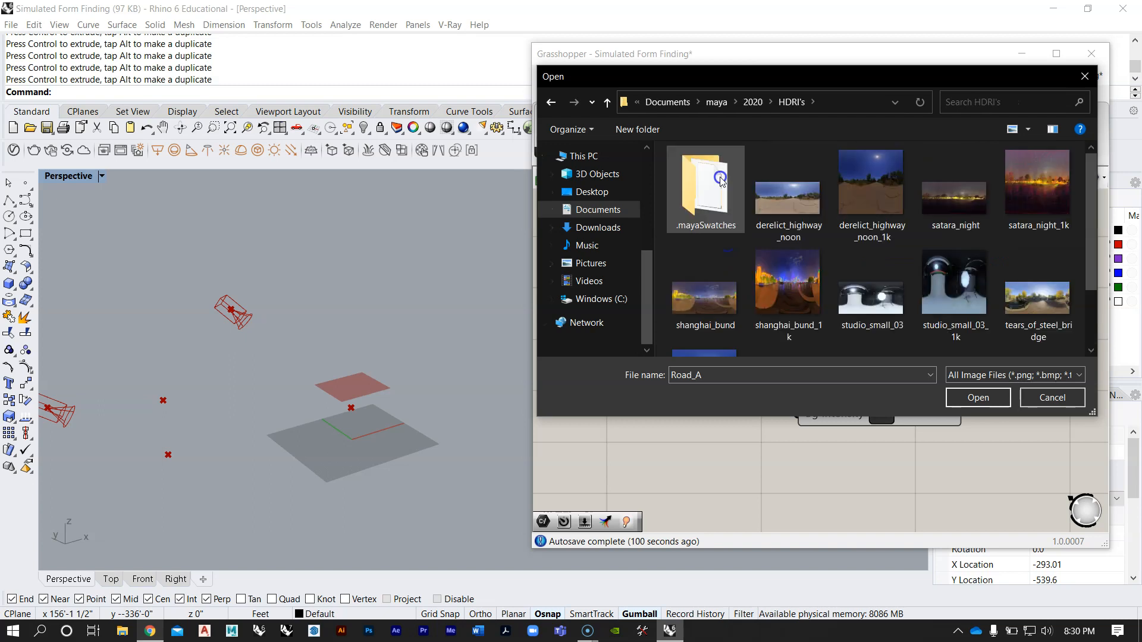
left_click(869, 186)
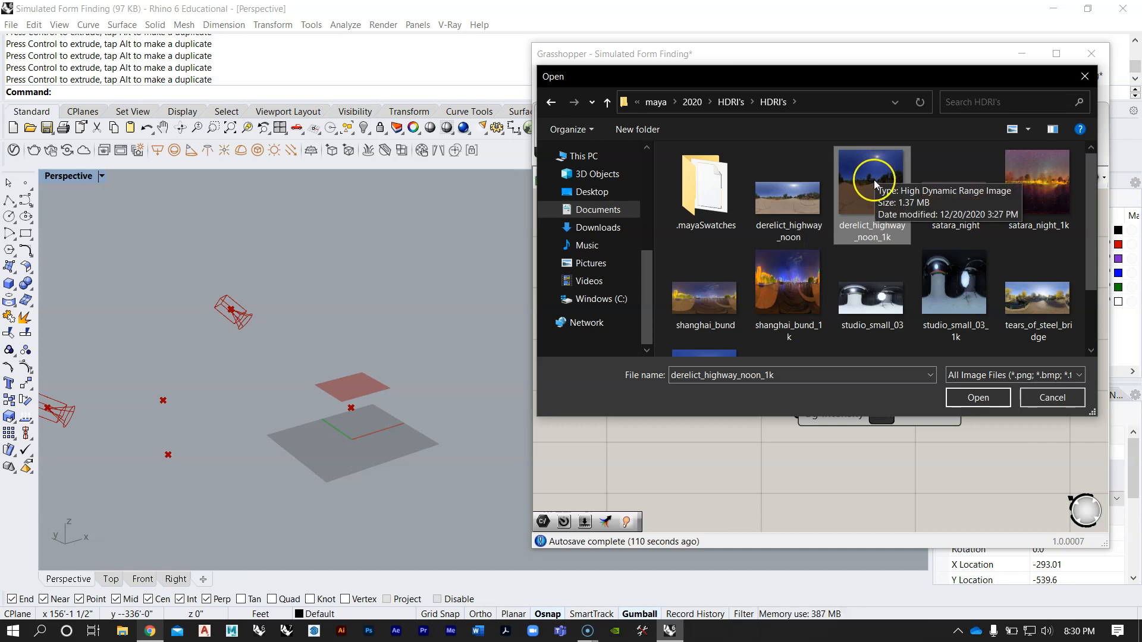
left_click(968, 397)
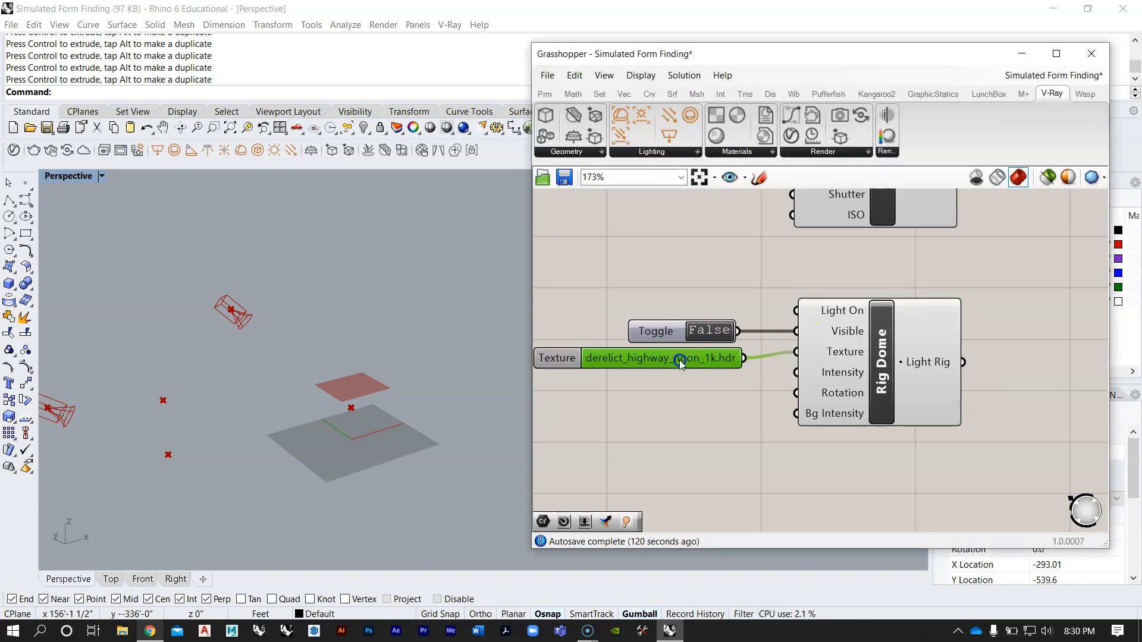
left_click_drag(679, 355, 677, 364)
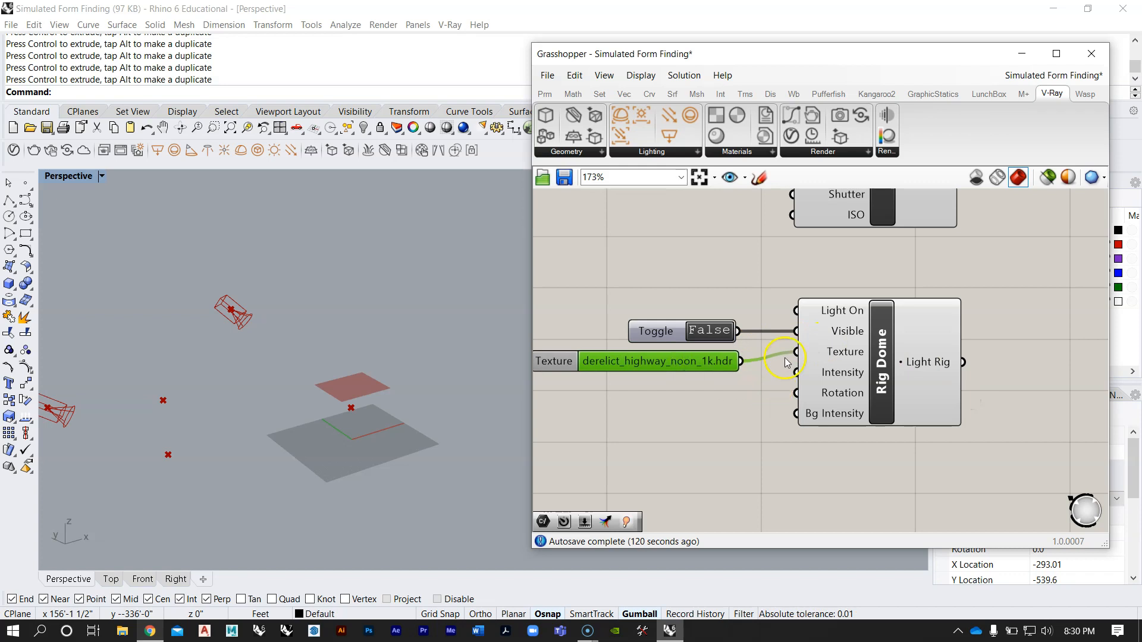
Step: Add a number slider initialized with 10 below the derelict_highway_noon_1k.hdr Texture parameter
scroll(787, 364, "down", 4)
scroll(785, 383, "up", 3)
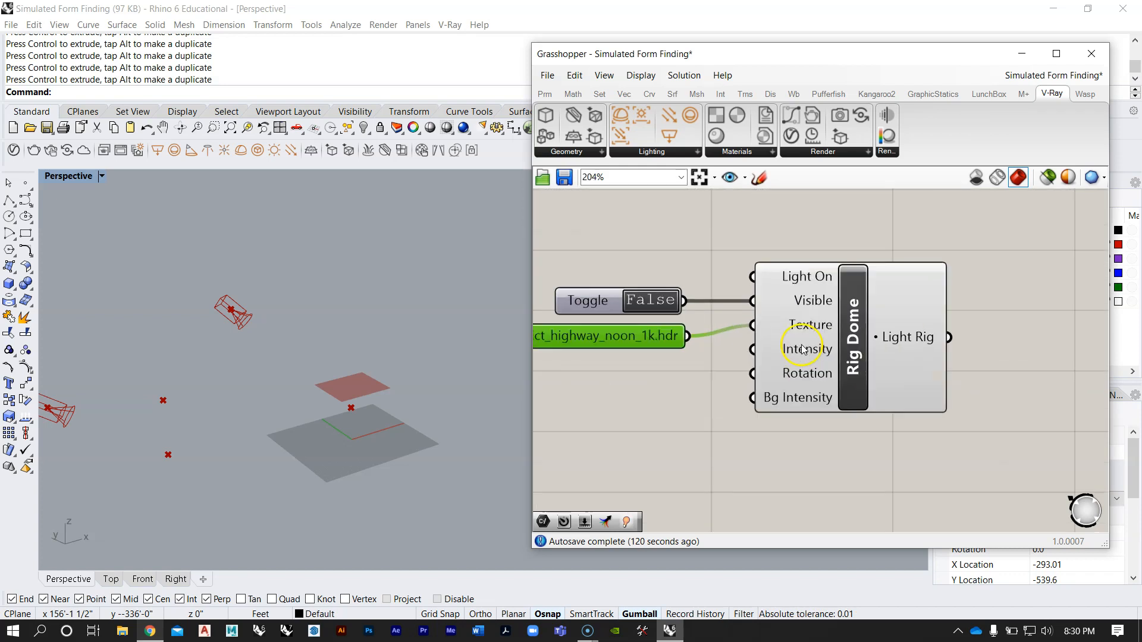
scroll(785, 401, "down", 4)
scroll(784, 401, "down", 4)
scroll(764, 289, "up", 4)
scroll(762, 334, "down", 5)
right_click_drag(762, 291, 794, 360)
scroll(782, 248, "up", 4)
scroll(765, 383, "up", 5)
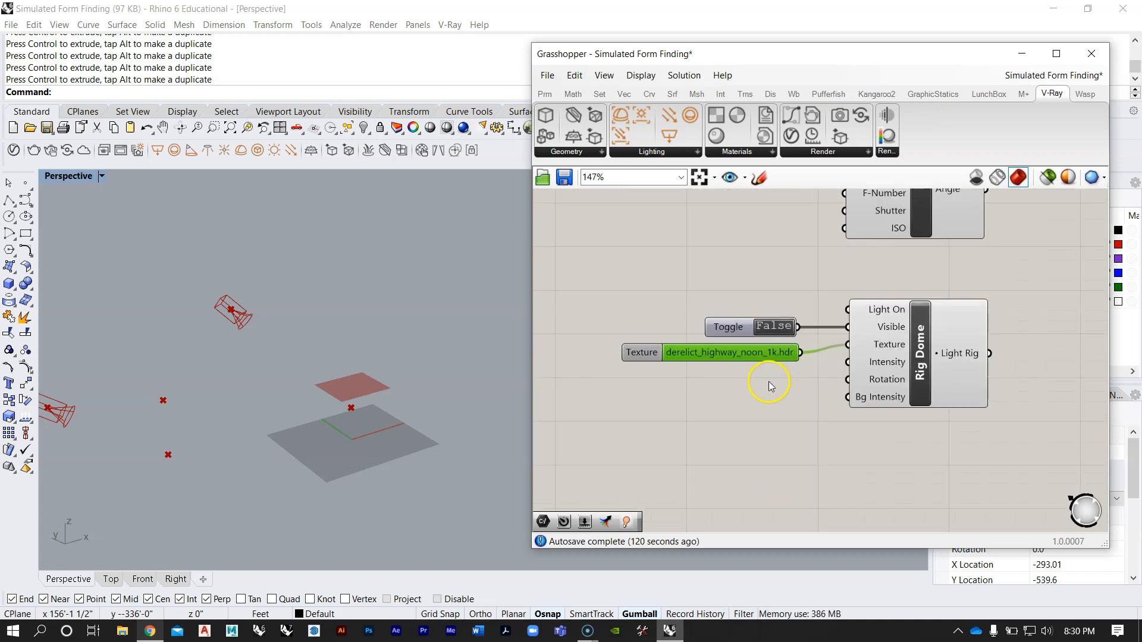
double_click(768, 389)
type("10")
key("Return")
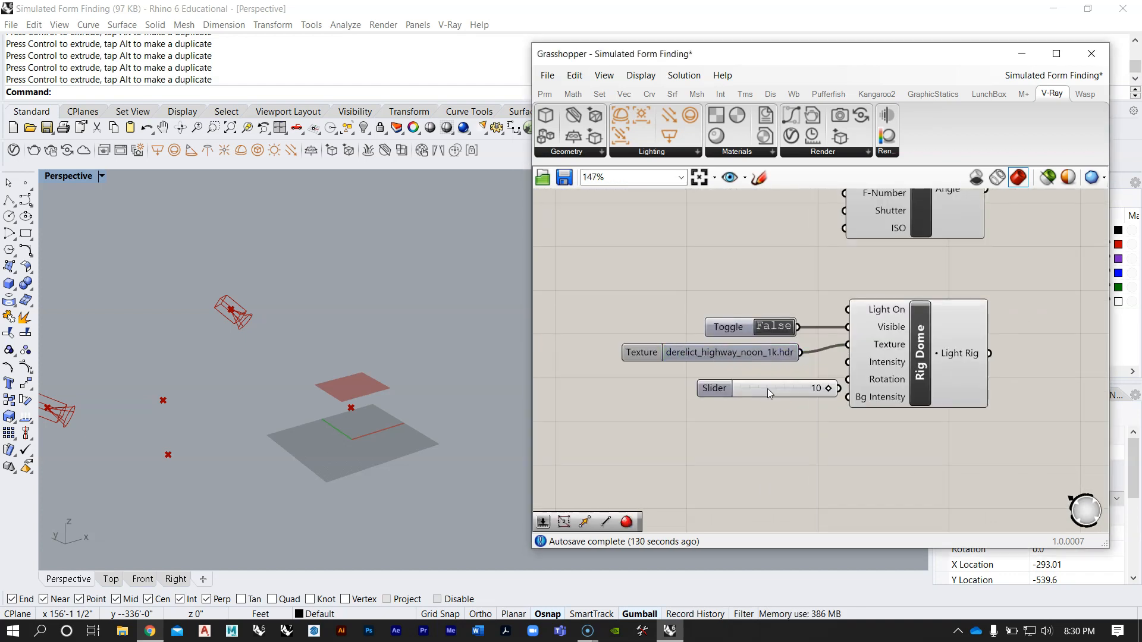
Step: Set the new slider to 1, align it under the Texture parameter and connect it to the Rig Dome's Intensity input
scroll(767, 411, "up", 2)
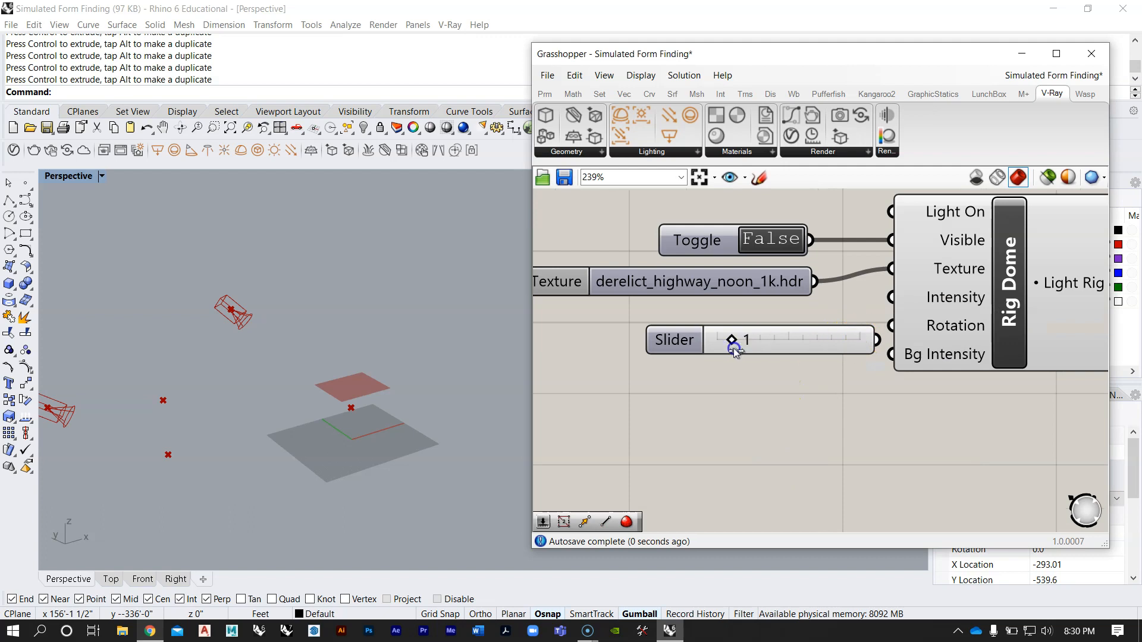
left_click_drag(799, 341, 748, 319)
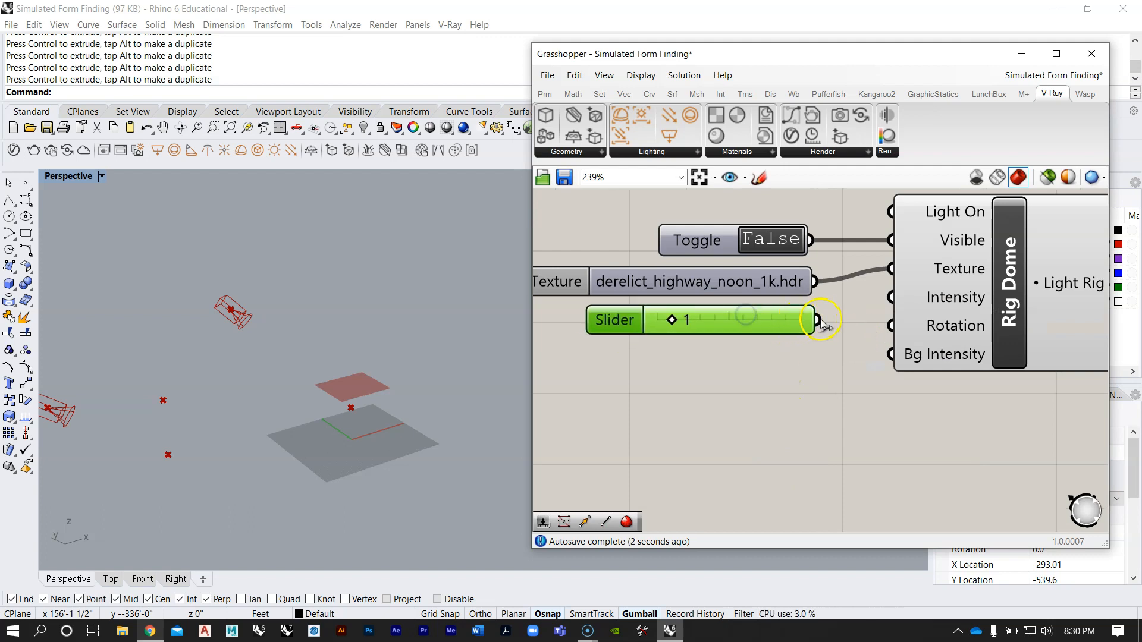
left_click_drag(884, 296, 890, 297)
scroll(825, 320, "down", 2)
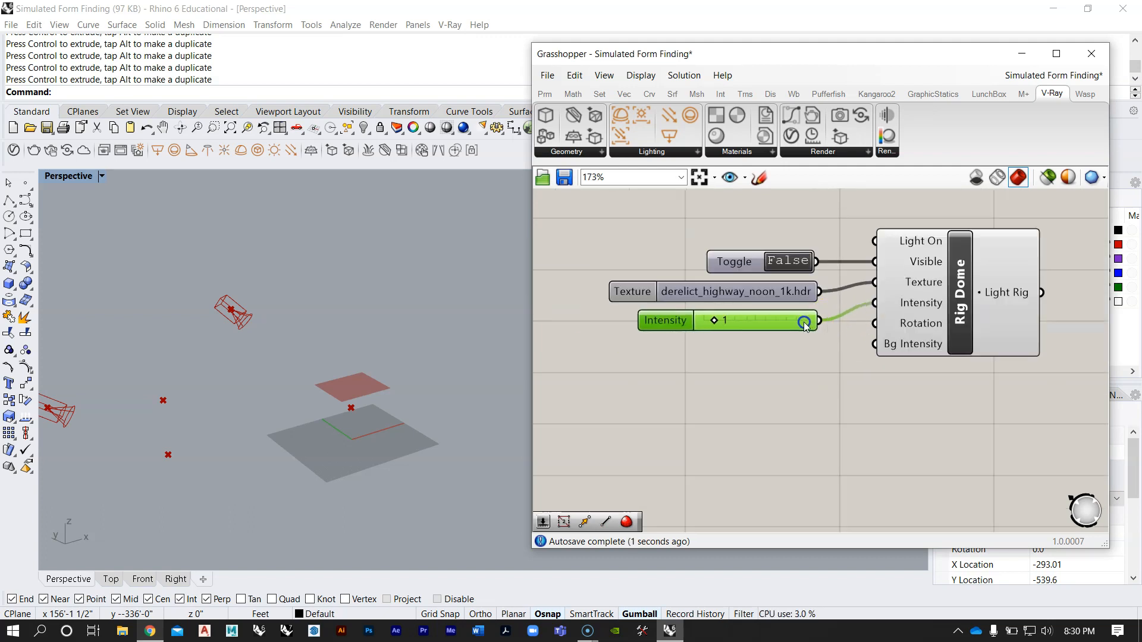
scroll(852, 352, "up", 1)
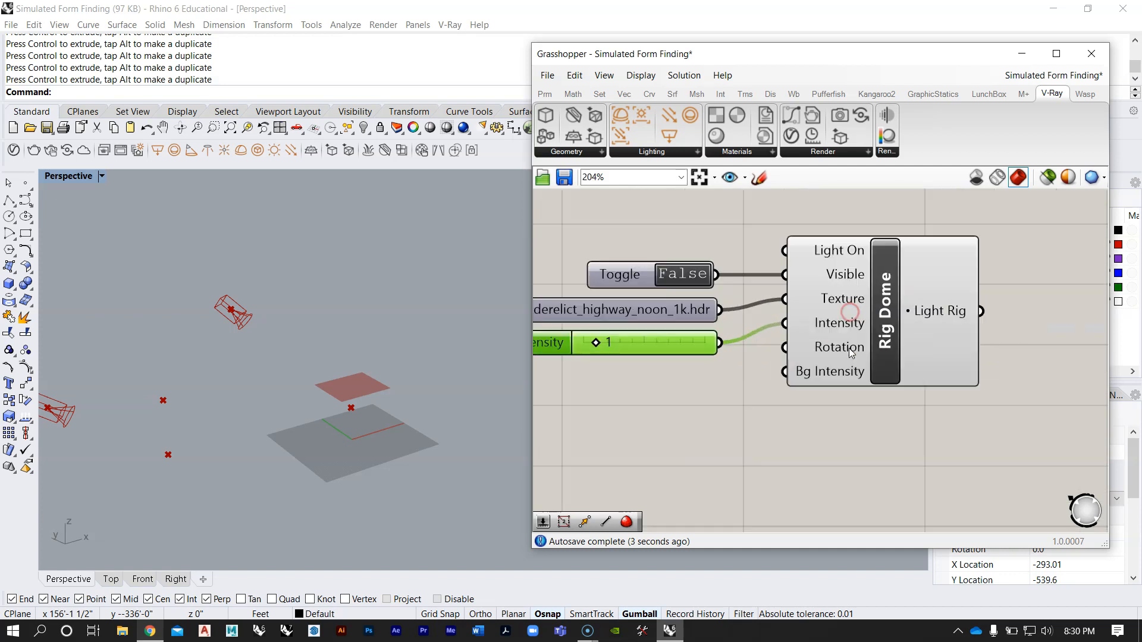
Step: Connect the Rig Dome's Light Rig output to the Light Rig input of the new Render component
scroll(796, 370, "down", 4)
scroll(795, 369, "up", 4)
right_click_drag(904, 320, 663, 387)
scroll(718, 363, "down", 5)
scroll(678, 375, "down", 2)
right_click_drag(708, 338, 721, 383)
scroll(717, 376, "up", 2)
left_click_drag(781, 352, 795, 254)
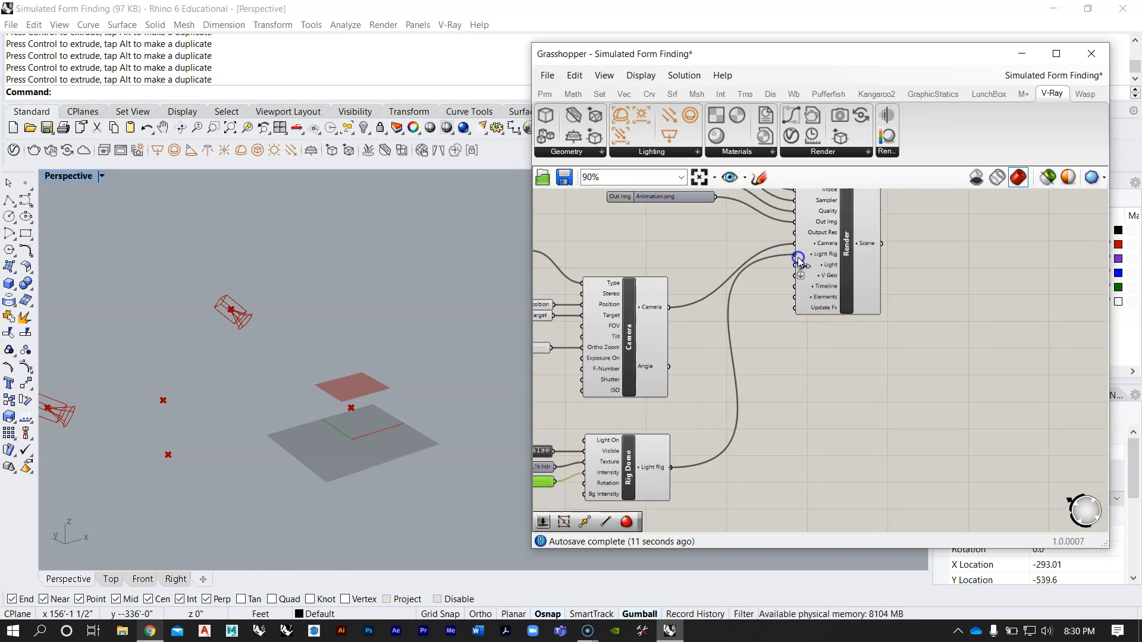
scroll(799, 262, "up", 3)
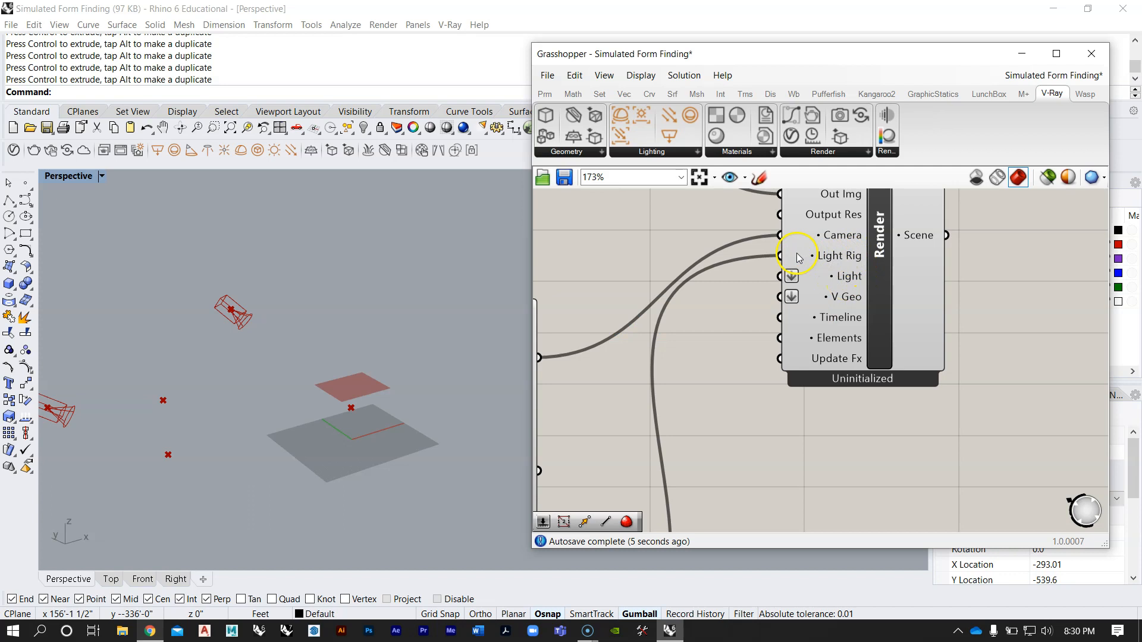
Step: Examine the reference Render component's wiring, the available V-Ray light types, and the new Render component's Light and V Geo inputs
scroll(765, 395, "down", 8)
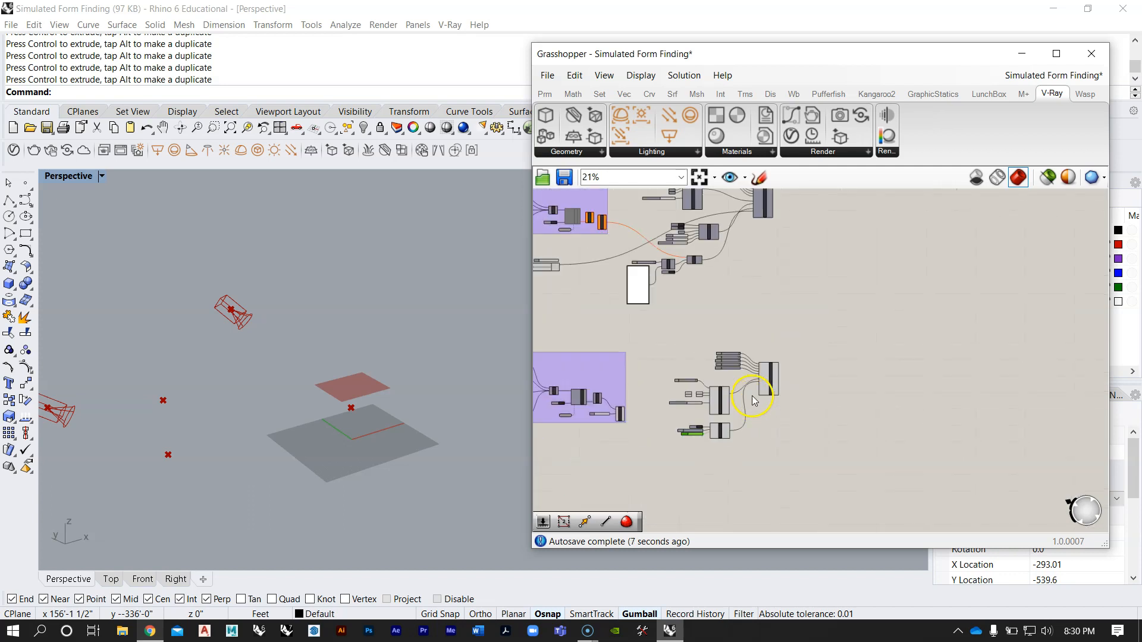
scroll(773, 393, "up", 9)
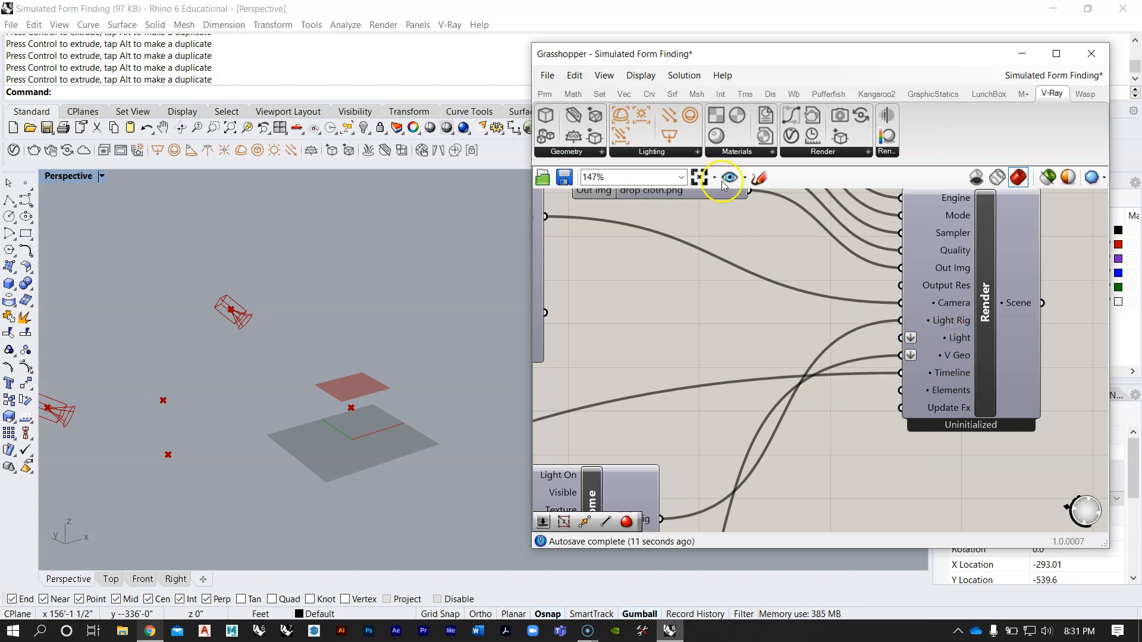
left_click(658, 153)
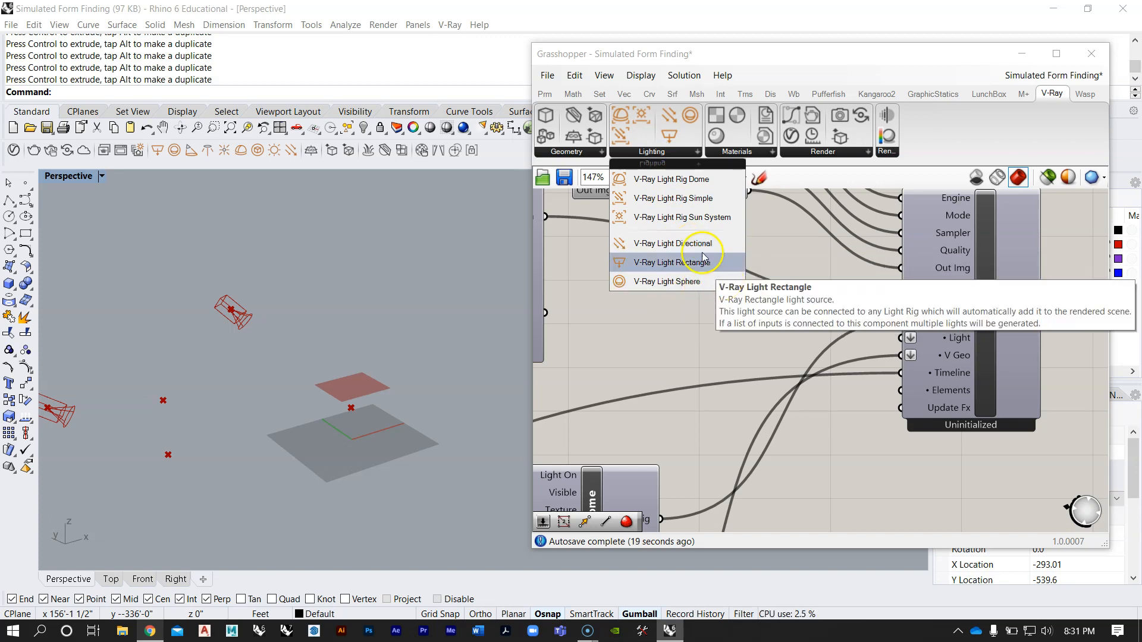
left_click(713, 325)
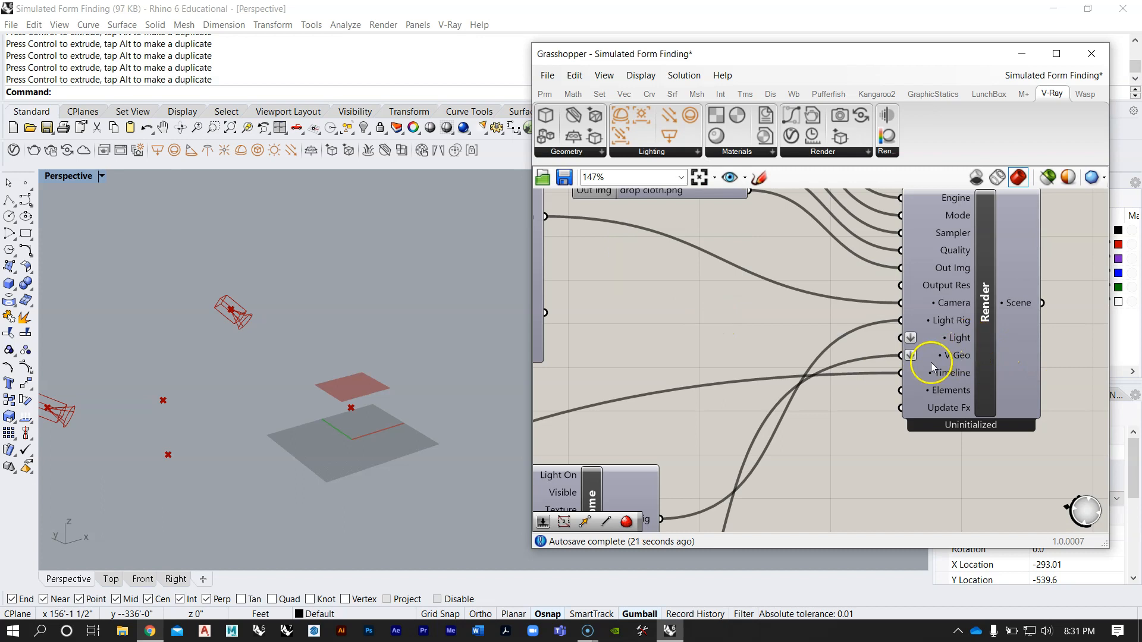
right_click_drag(932, 367, 849, 277)
scroll(764, 241, "down", 9)
right_click_drag(739, 376, 767, 286)
scroll(827, 348, "up", 9)
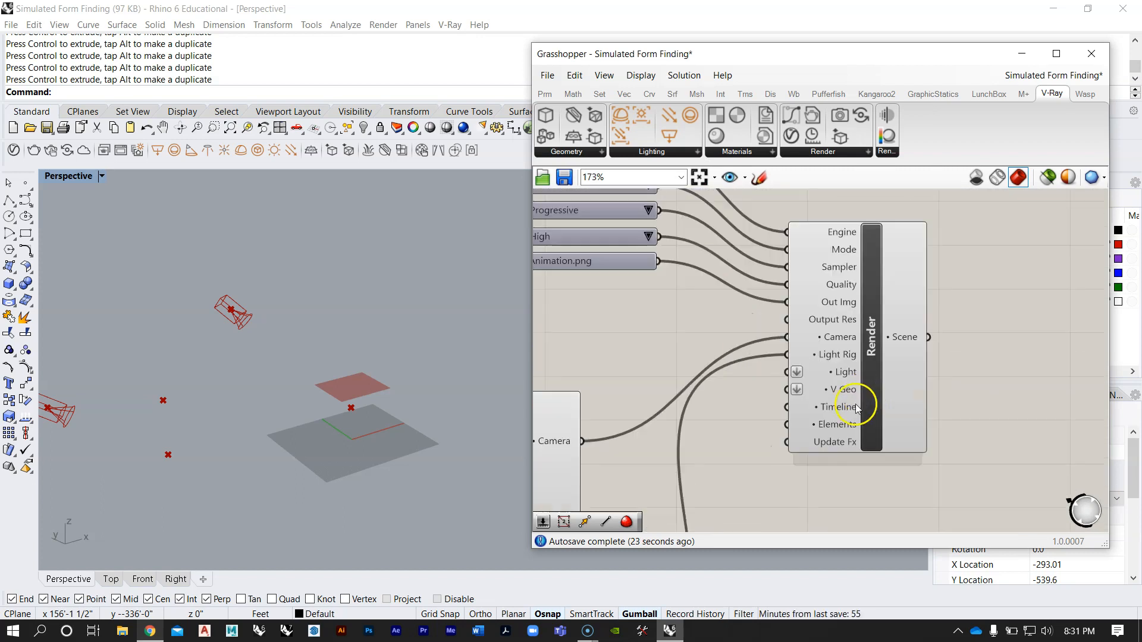
right_click_drag(844, 365, 833, 311)
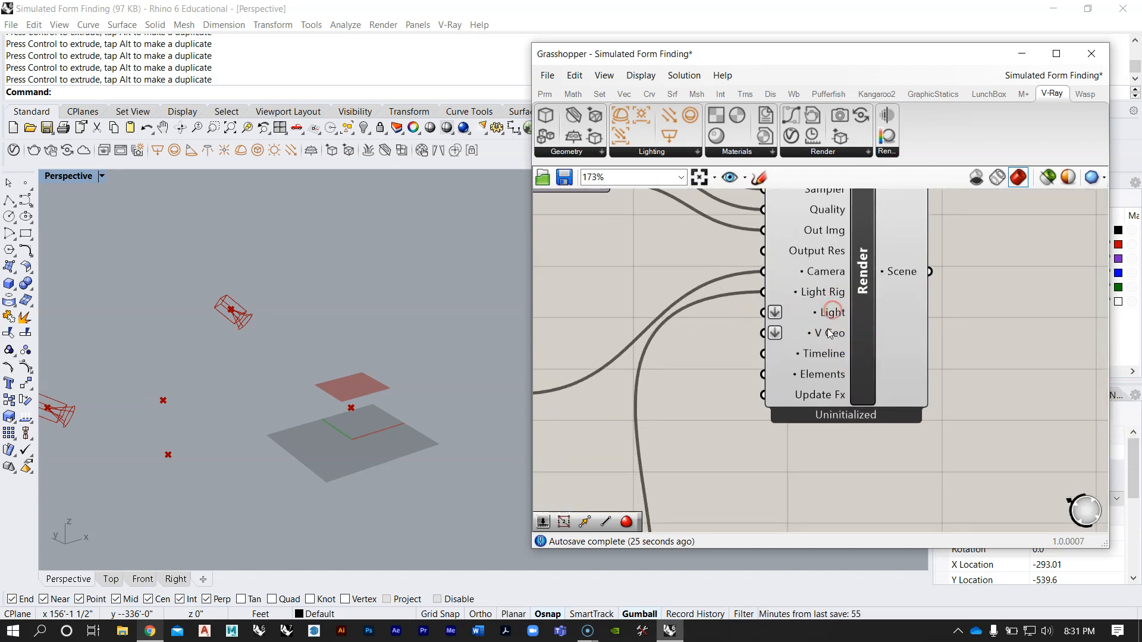
mouse_move(826, 338)
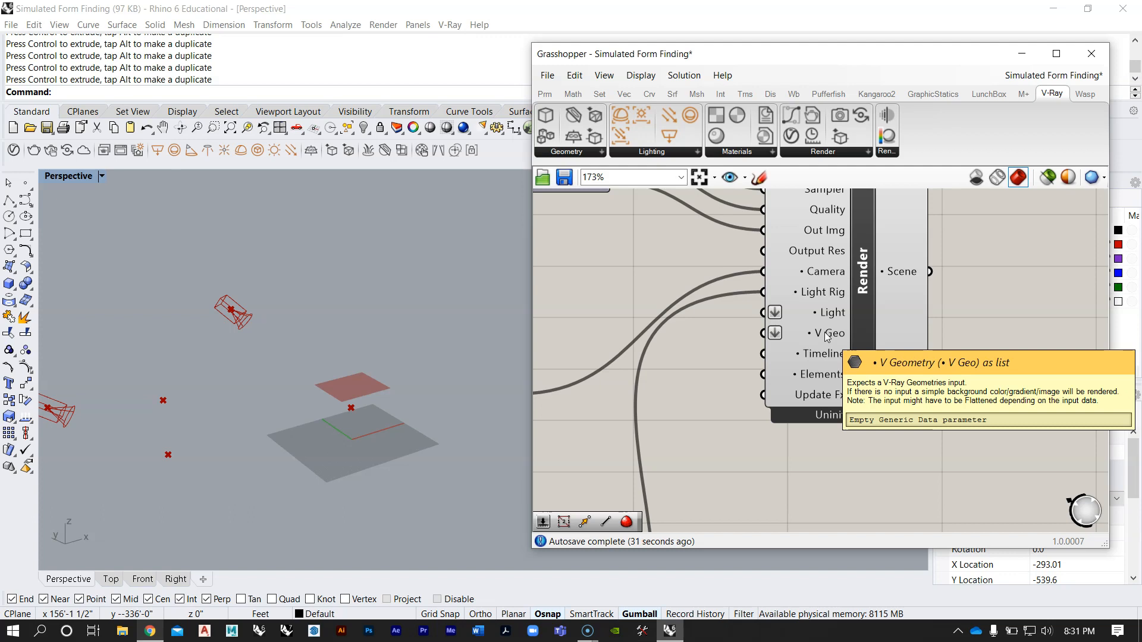
left_click(821, 339)
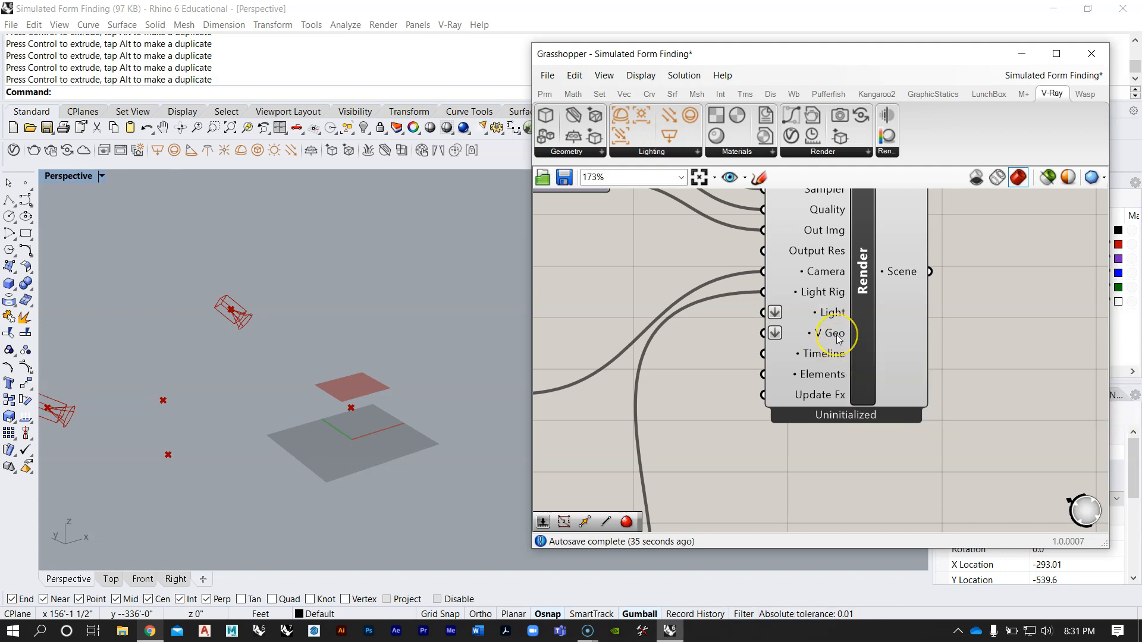
Step: Select the wbCatmullClark component and set the StepSolver's Animate toggle to True to run the mesh simulation
scroll(773, 333, "down", 5)
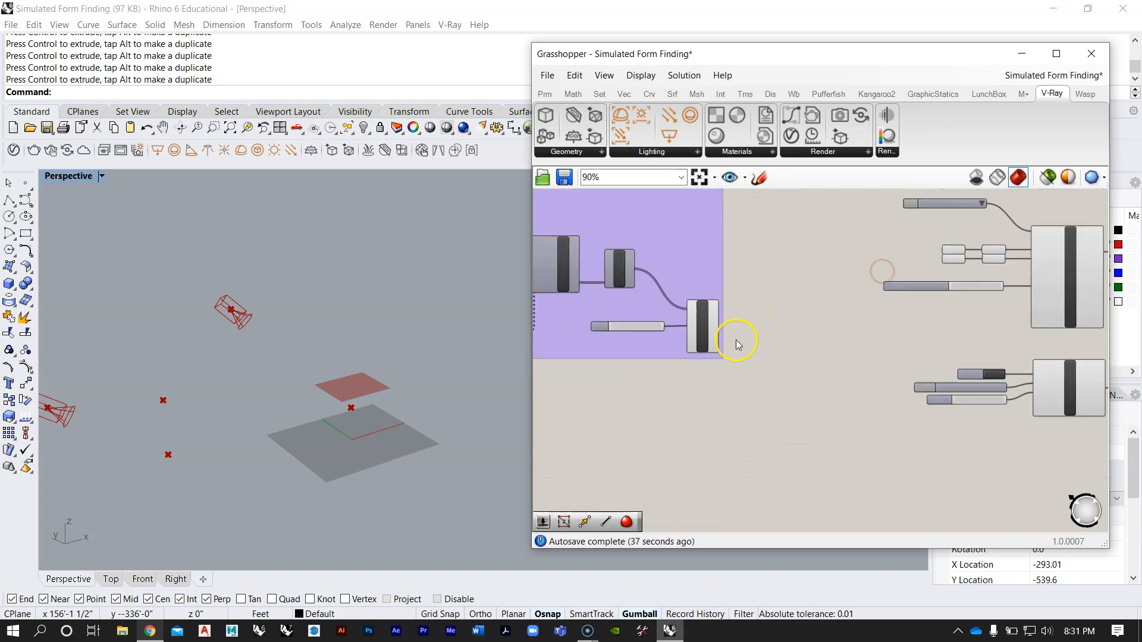
scroll(738, 345, "up", 3)
left_click(677, 335)
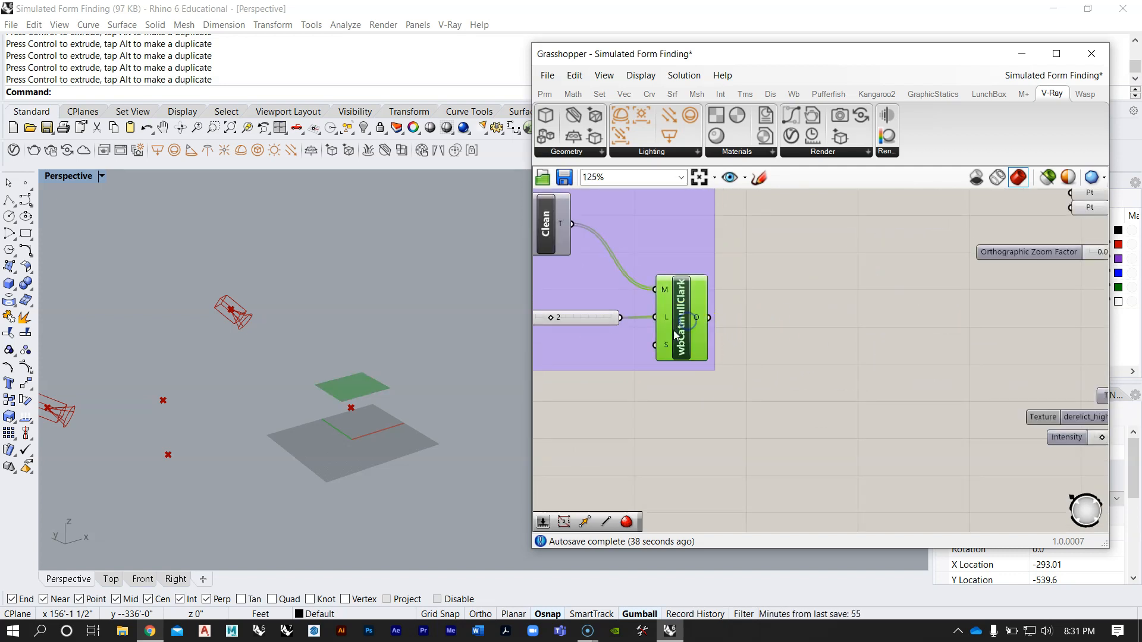
left_click(616, 323)
scroll(642, 300, "up", 3)
left_click(708, 329)
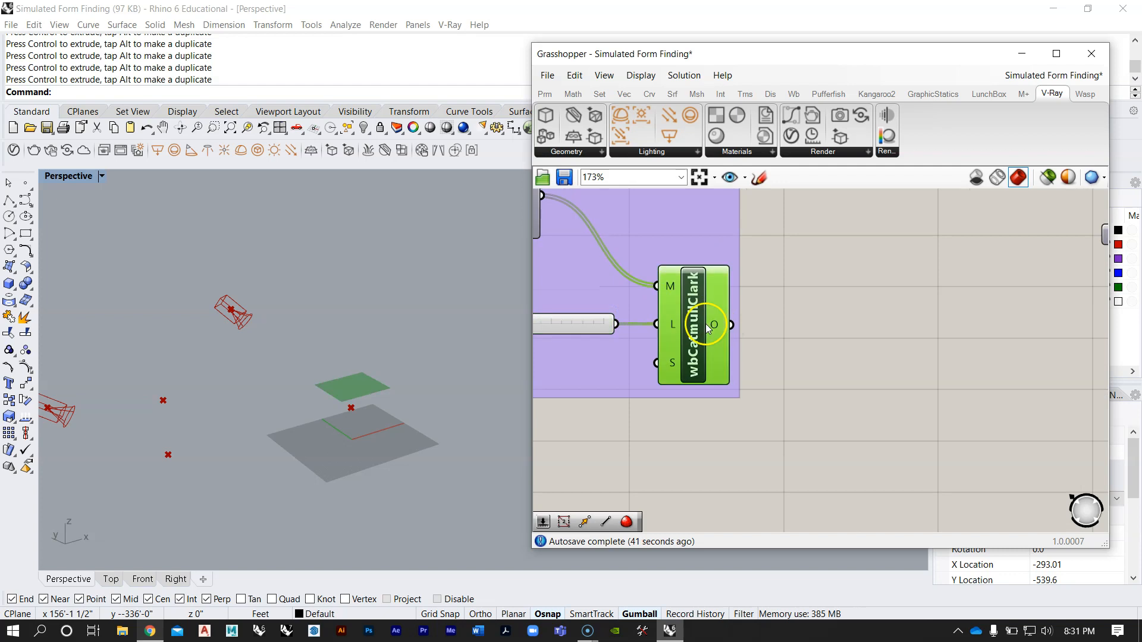
scroll(342, 398, "up", 6)
right_click_drag(648, 324, 898, 322)
scroll(911, 322, "down", 5)
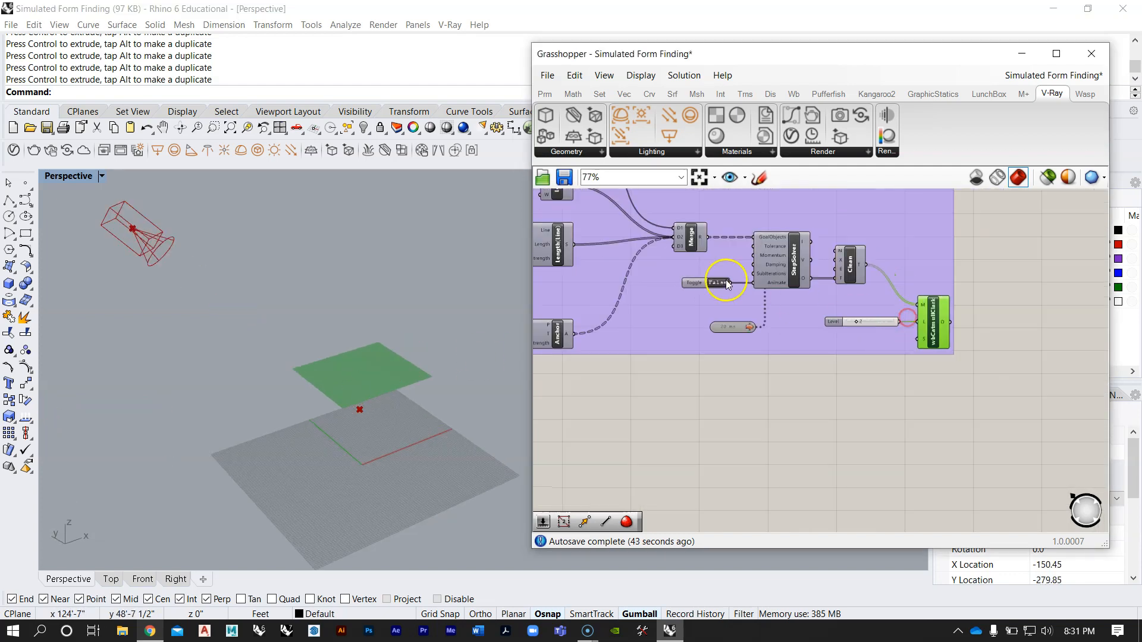
scroll(725, 283, "up", 4)
double_click(716, 285)
scroll(352, 408, "up", 3)
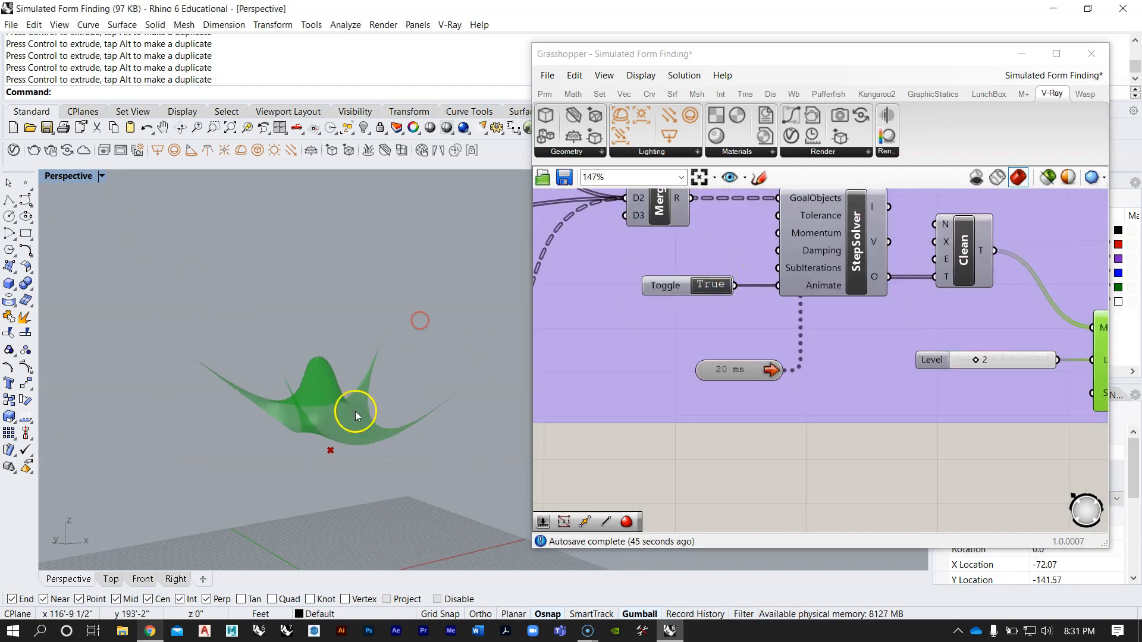
scroll(461, 303, "up", 3)
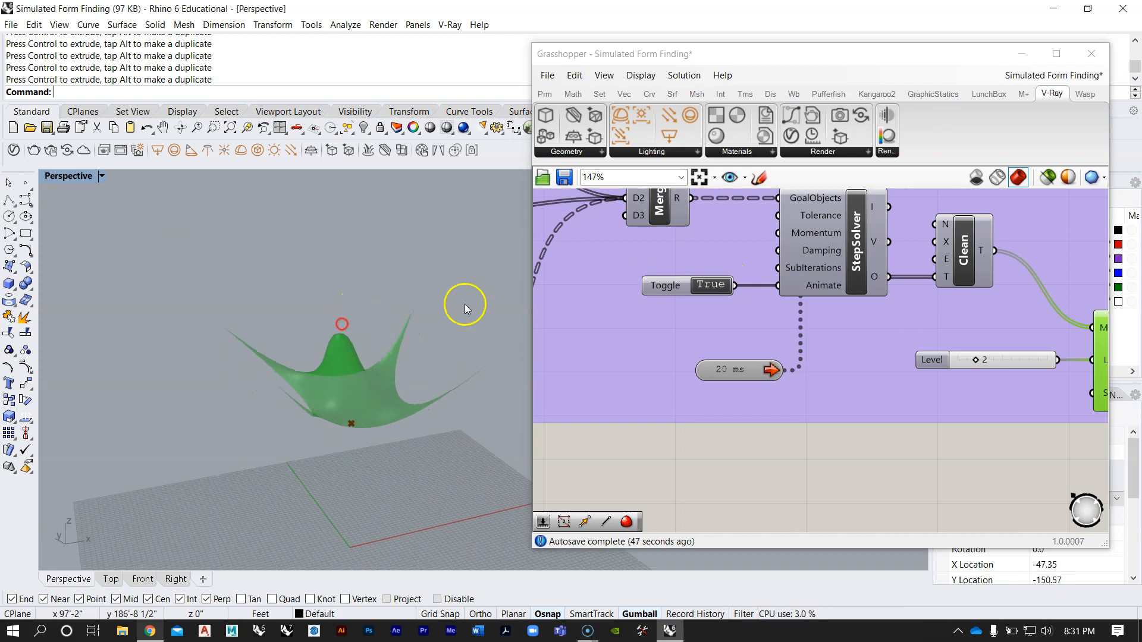
Step: Examine how the reference definition feeds geometry, a Metal material preset and a visibility toggle into its VGeo component
scroll(788, 293, "down", 5)
scroll(788, 293, "down", 5)
right_click_drag(901, 279, 738, 425)
scroll(746, 290, "up", 7)
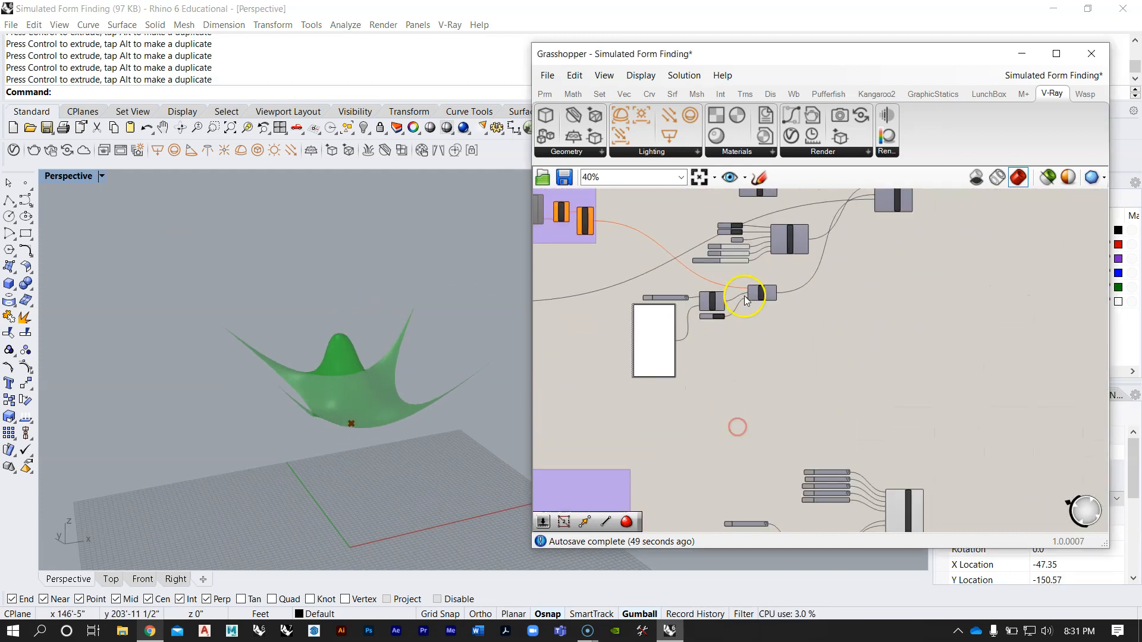
right_click_drag(750, 329, 809, 301)
scroll(820, 260, "up", 1)
scroll(781, 230, "down", 7)
scroll(770, 402, "up", 4)
right_click_drag(766, 449, 709, 380)
scroll(690, 387, "up", 1)
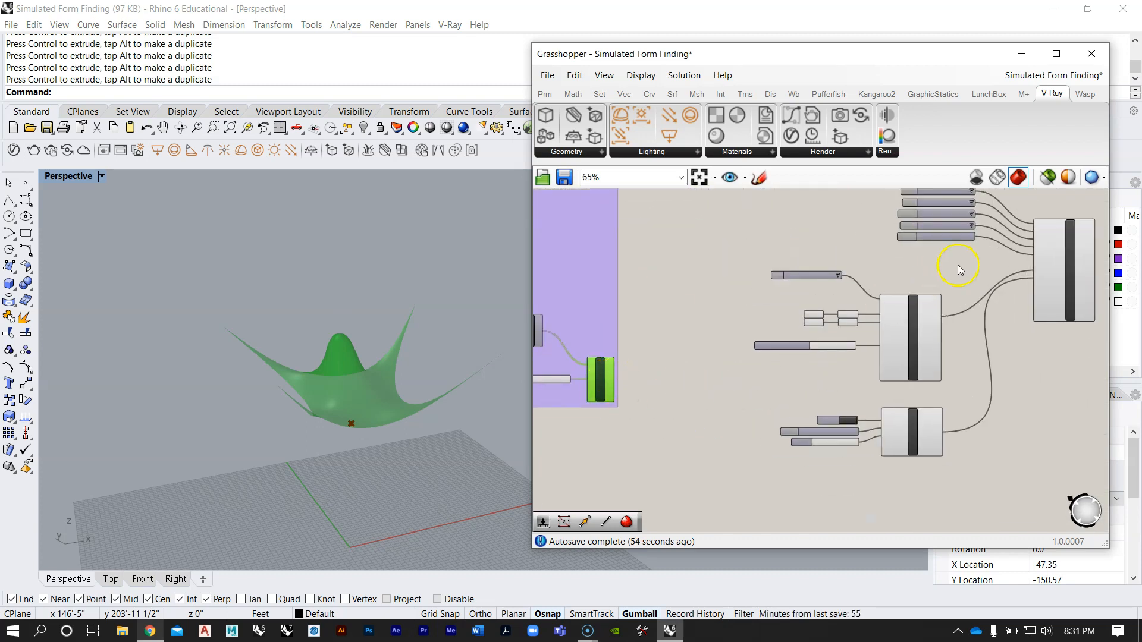
scroll(916, 284, "down", 4)
right_click_drag(954, 235, 835, 357)
scroll(833, 355, "down", 3)
scroll(756, 242, "up", 9)
right_click_drag(787, 240, 790, 251)
scroll(780, 272, "up", 2)
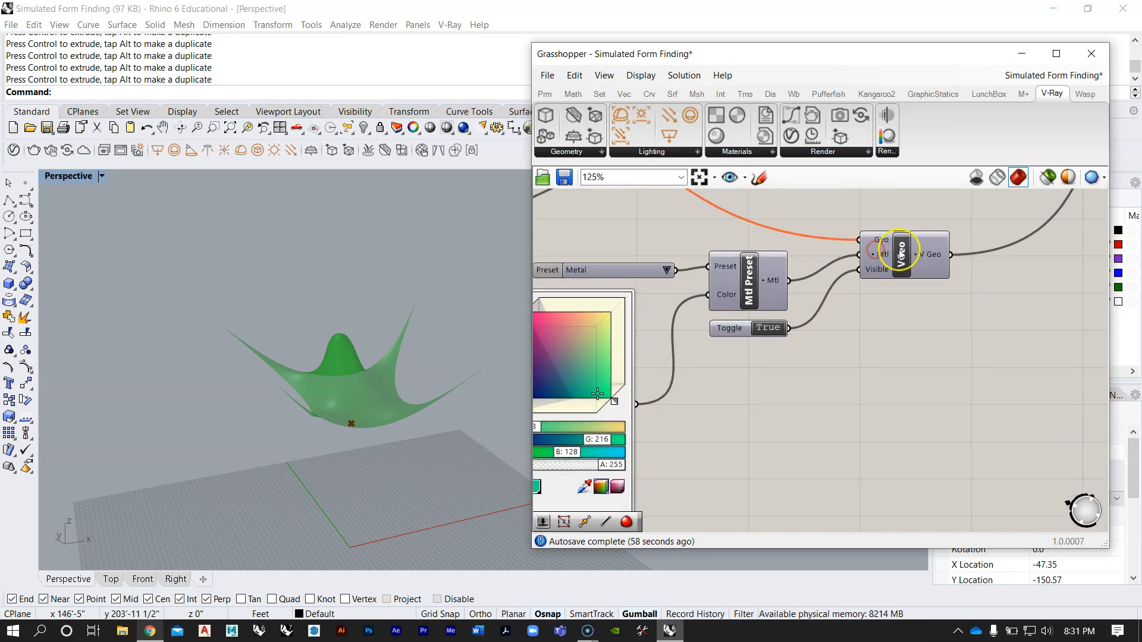
mouse_move(901, 253)
scroll(806, 222, "down", 11)
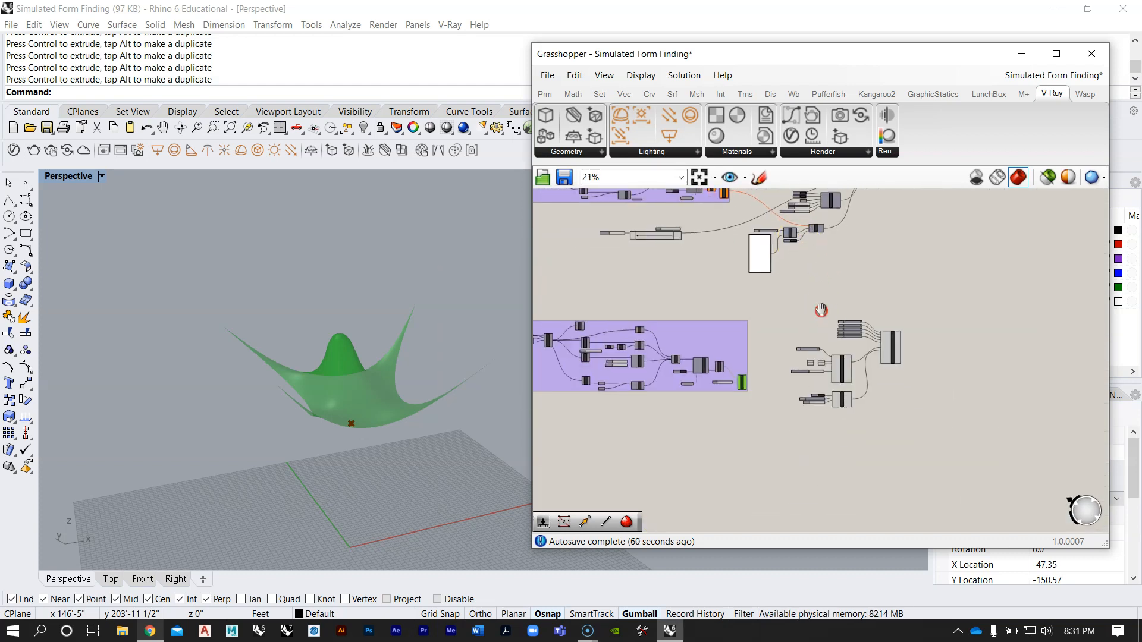
Step: Add a V-Ray Geometry component and place it below the Rig Dome
right_click_drag(822, 312, 810, 273)
scroll(810, 273, "up", 3)
left_click(829, 153)
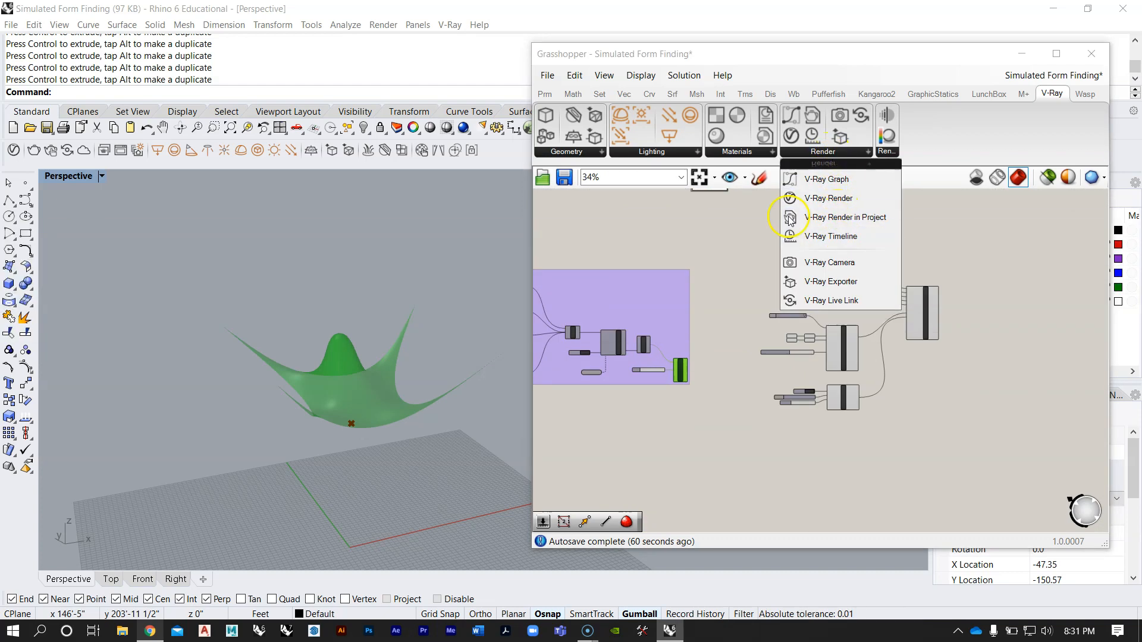
left_click(549, 153)
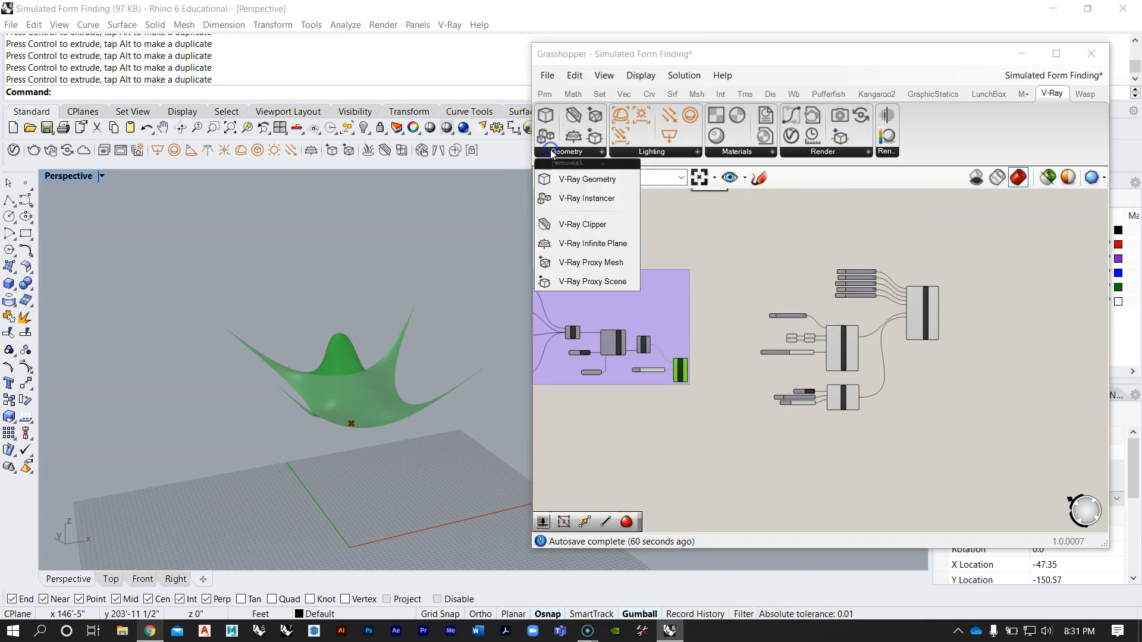
left_click(590, 177)
left_click(841, 434)
scroll(842, 434, "up", 5)
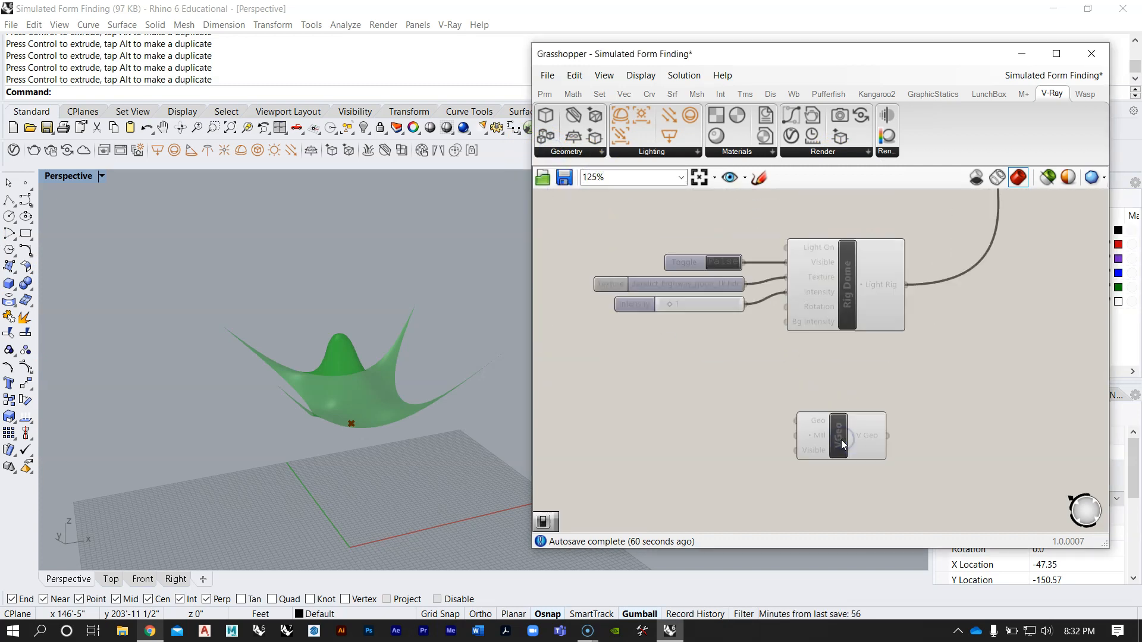
left_click_drag(840, 432, 836, 425)
scroll(836, 424, "up", 3)
scroll(840, 403, "down", 4)
right_click_drag(840, 404, 866, 371)
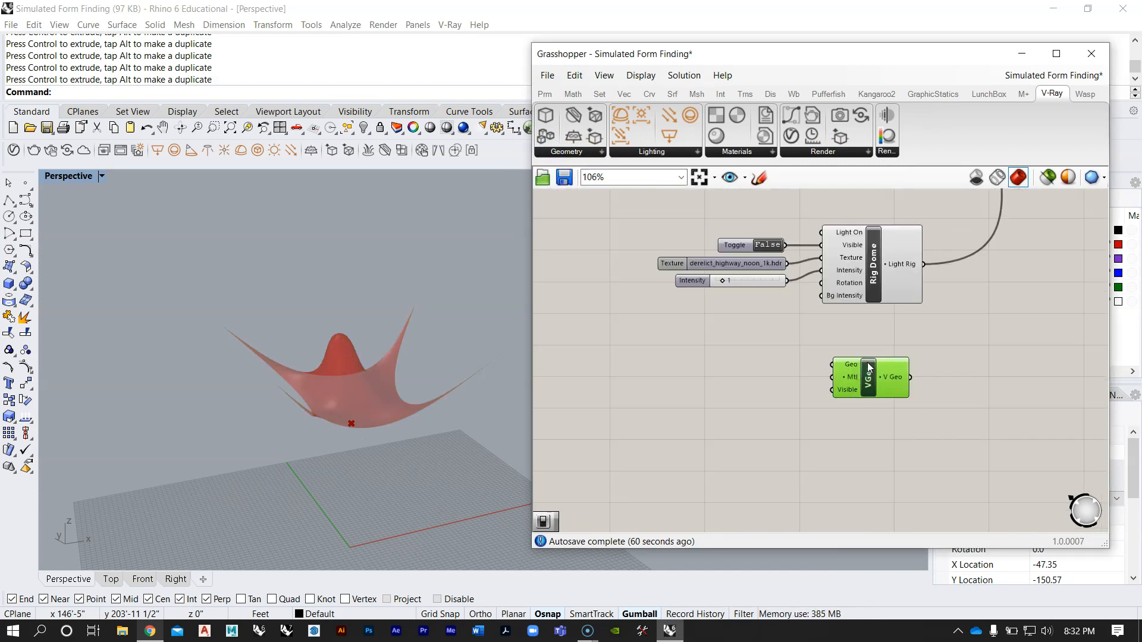
Step: Add a Boolean Toggle set to True, wire it into the VGeo component's Visible input and place it below
scroll(870, 369, "up", 2)
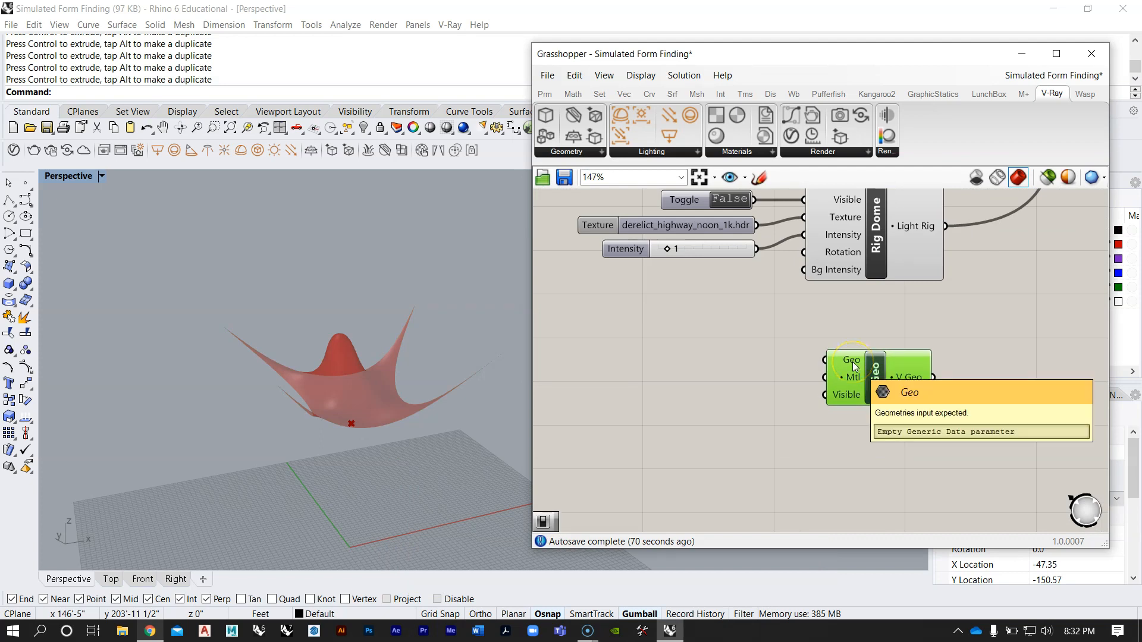
left_click(855, 378)
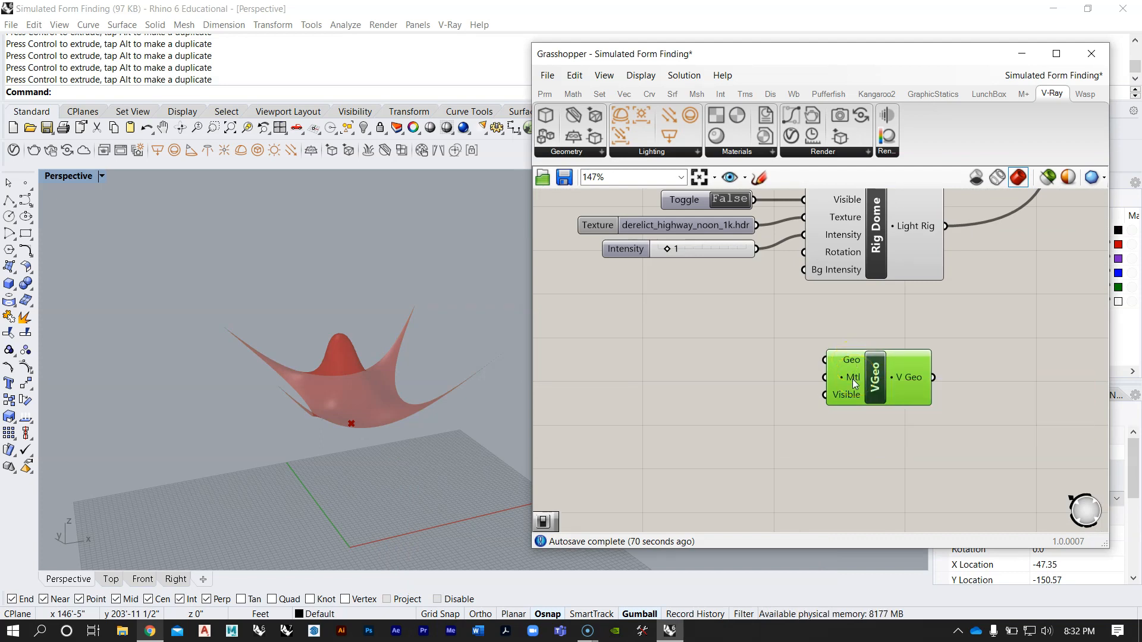
left_click(851, 394)
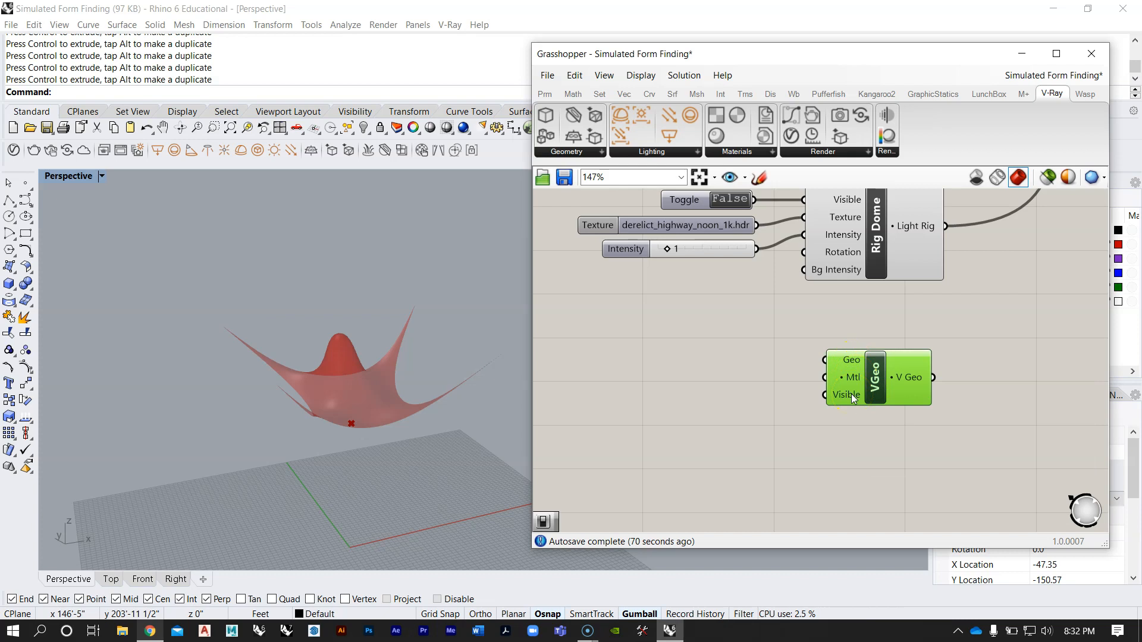
double_click(745, 423)
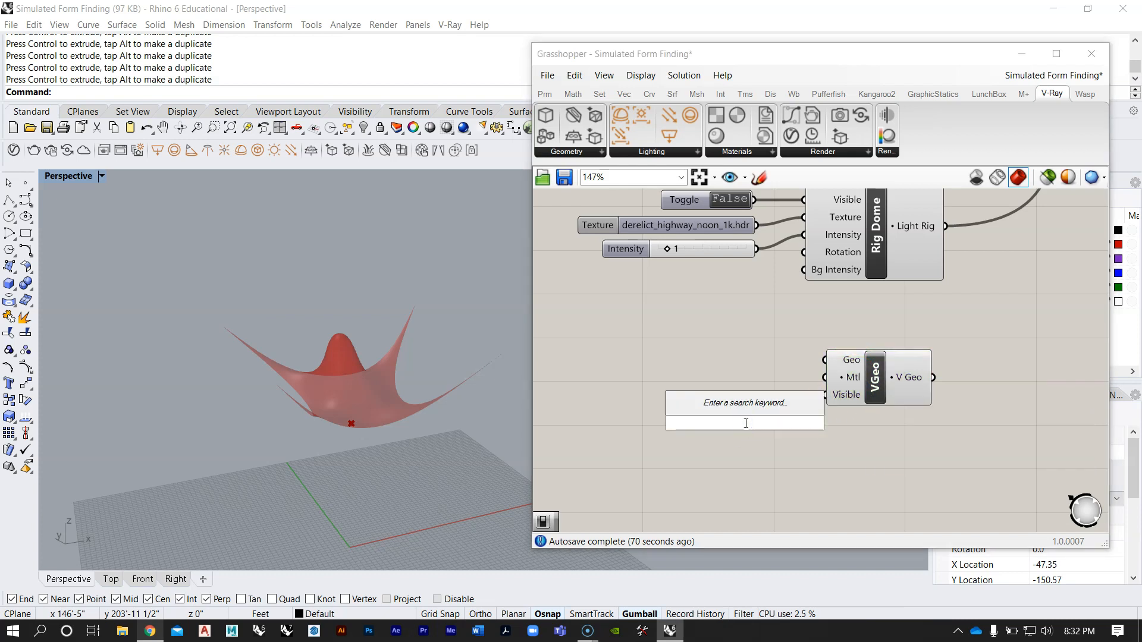
type("bool")
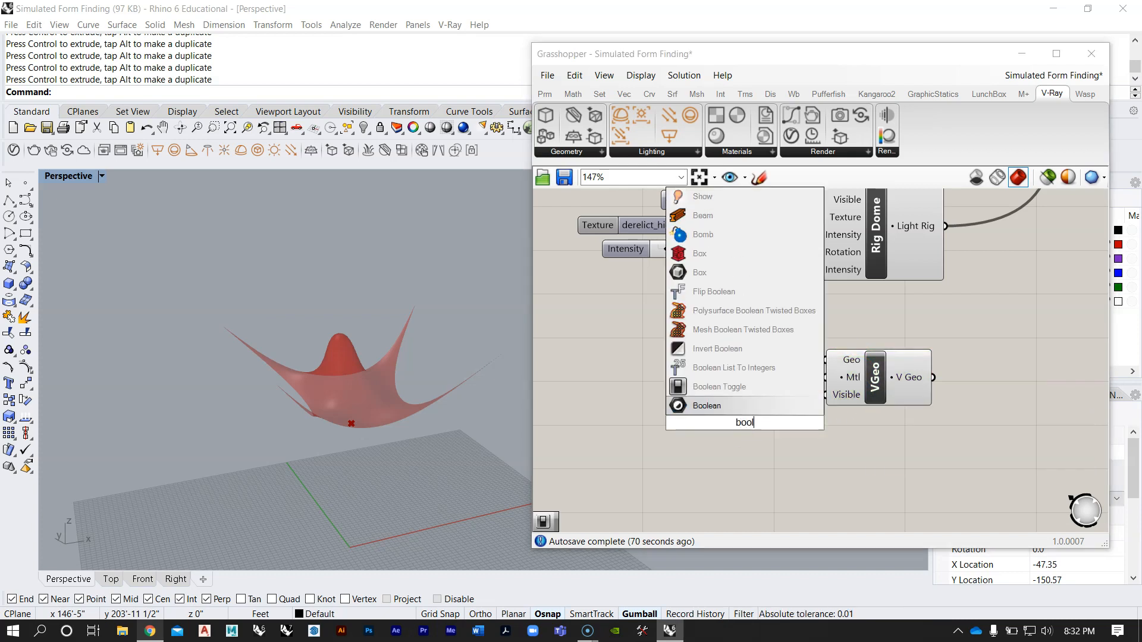
left_click(753, 401)
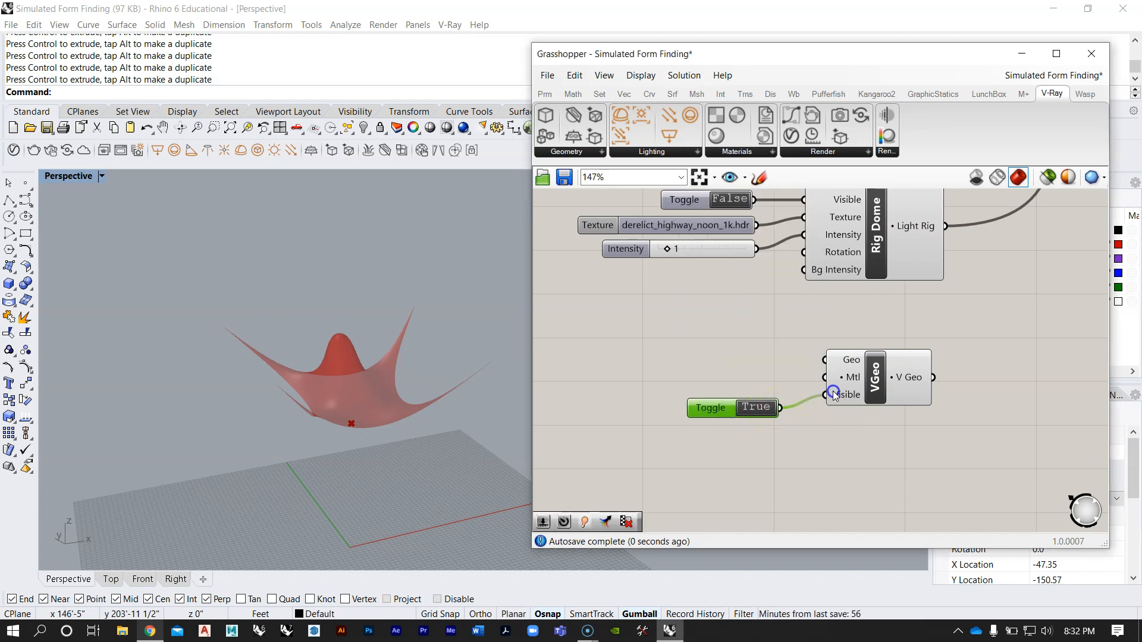
left_click_drag(730, 409, 727, 446)
left_click(784, 384)
scroll(790, 367, "down", 5)
scroll(813, 372, "up", 4)
scroll(816, 379, "up", 4)
right_click(802, 375)
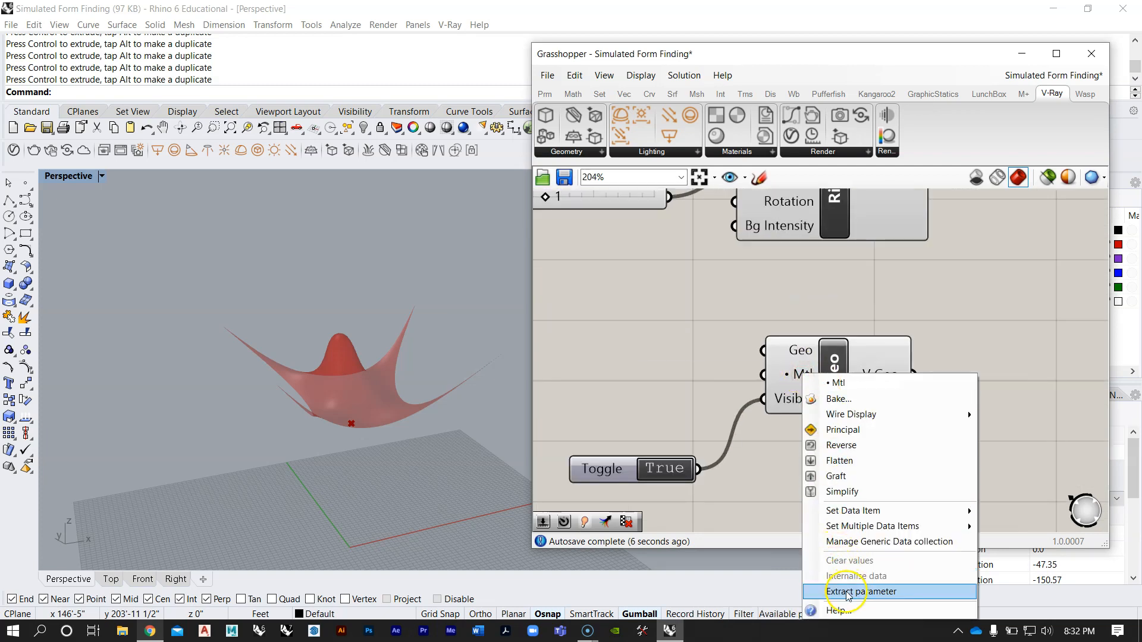
left_click(861, 591)
right_click_drag(675, 386, 733, 390)
scroll(732, 389, "down", 4)
left_click(719, 386)
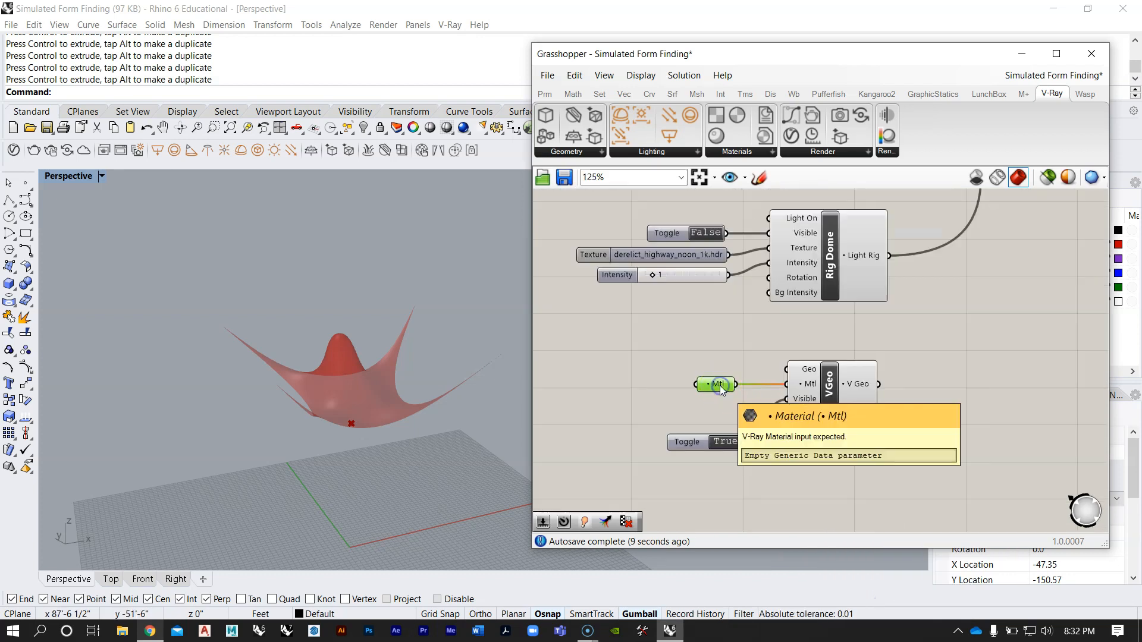
key("Delete")
Step: Examine the reference definition's Mtl Preset component and how its preset and colour picker feed the VGeo material input
scroll(753, 395, "down", 6)
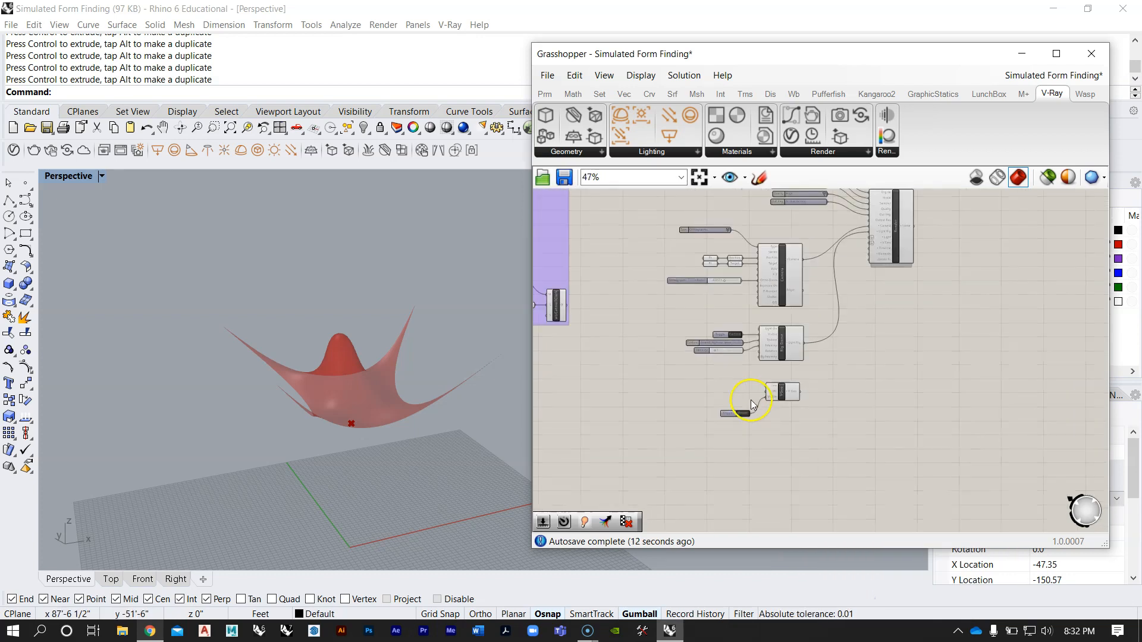
right_click_drag(721, 262, 675, 434)
scroll(755, 333, "down", 3)
scroll(716, 240, "up", 3)
right_click_drag(717, 239, 740, 384)
scroll(740, 385, "up", 3)
scroll(688, 315, "up", 4)
right_click_drag(689, 317, 805, 285)
scroll(805, 284, "down", 4)
scroll(754, 388, "up", 3)
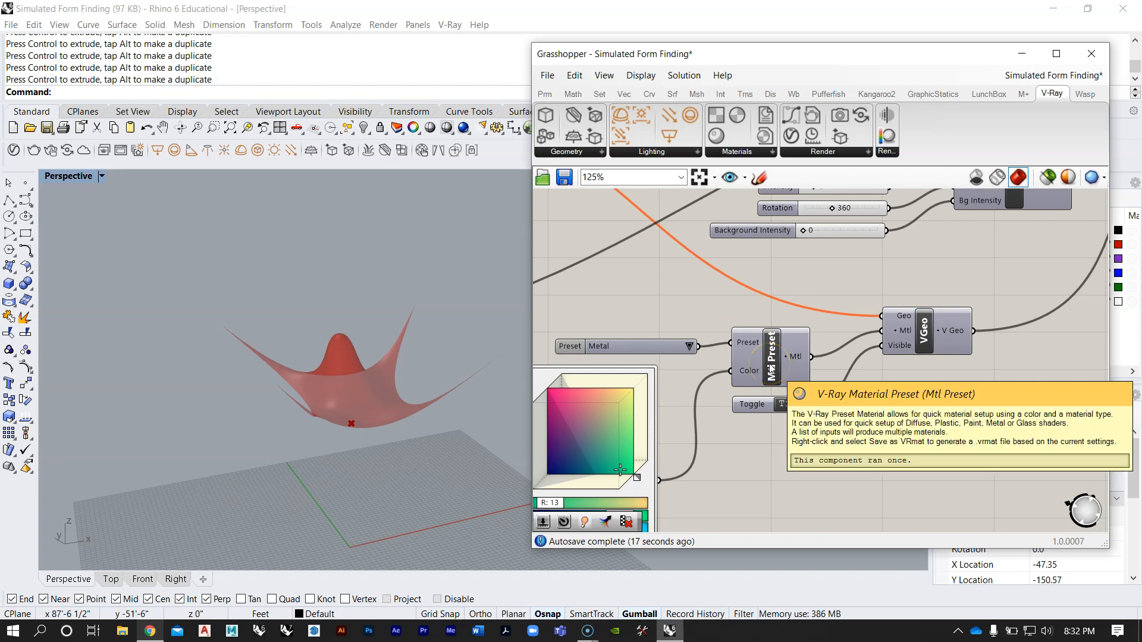
scroll(741, 269, "down", 7)
scroll(801, 443, "up", 3)
right_click_drag(798, 452, 781, 357)
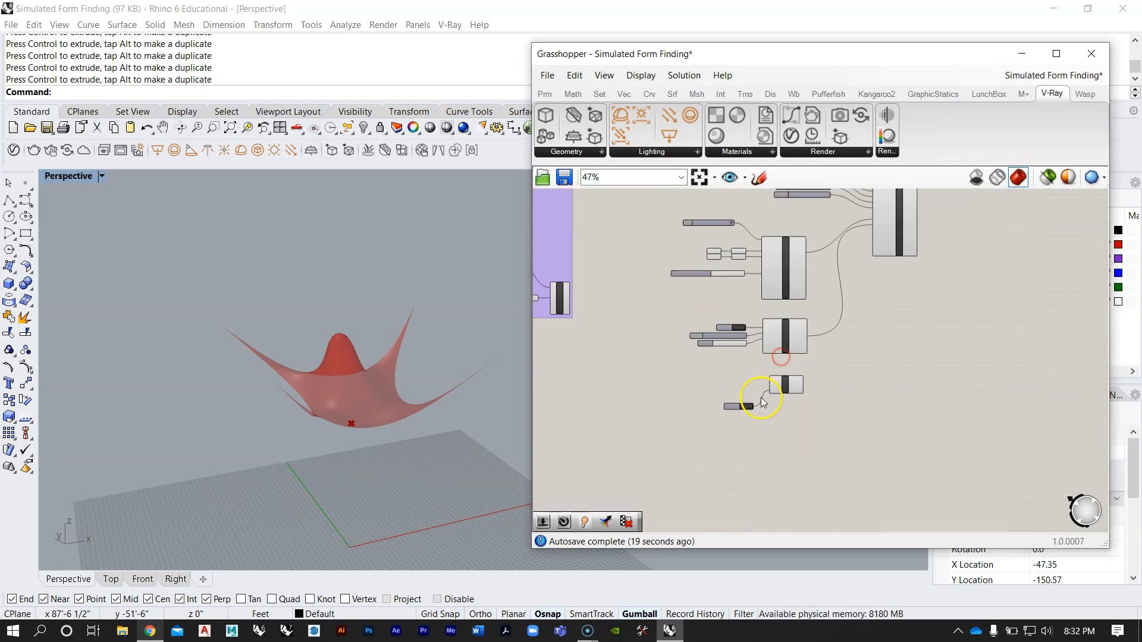
Step: Add a V-Ray Material Preset component beside the VGeo component, above the Visible toggle
scroll(755, 395, "up", 2)
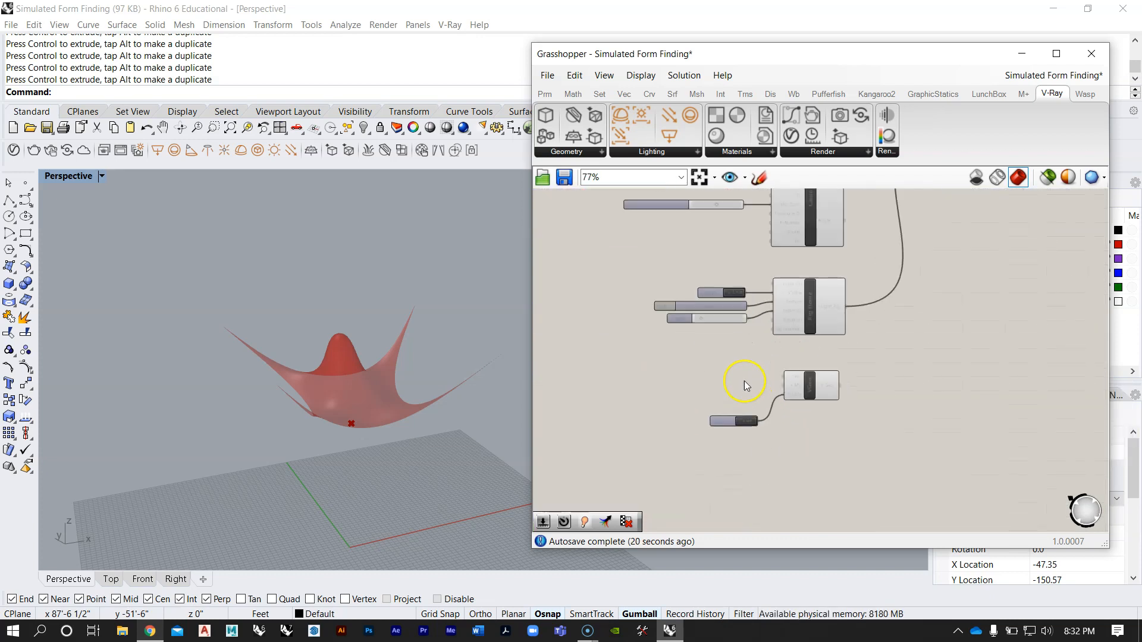
left_click(744, 154)
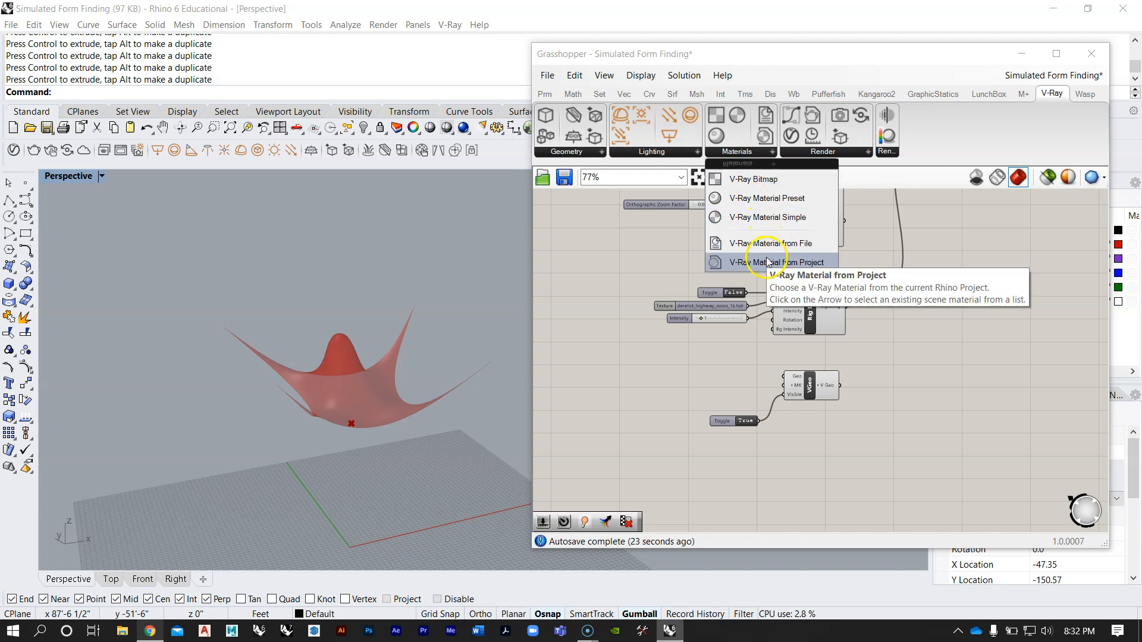
left_click_drag(794, 207, 738, 377)
scroll(717, 394, "up", 3)
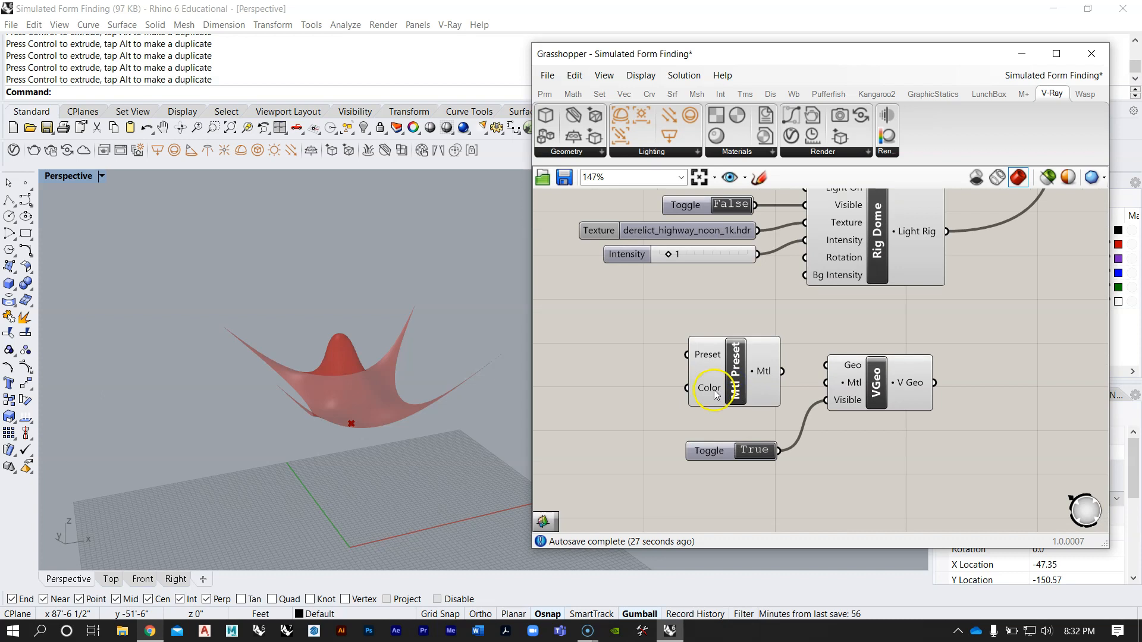
Step: Extract the Mtl Preset component's Preset parameter, set it to Metal and move it farther from the component
scroll(716, 393, "up", 1)
right_click(708, 349)
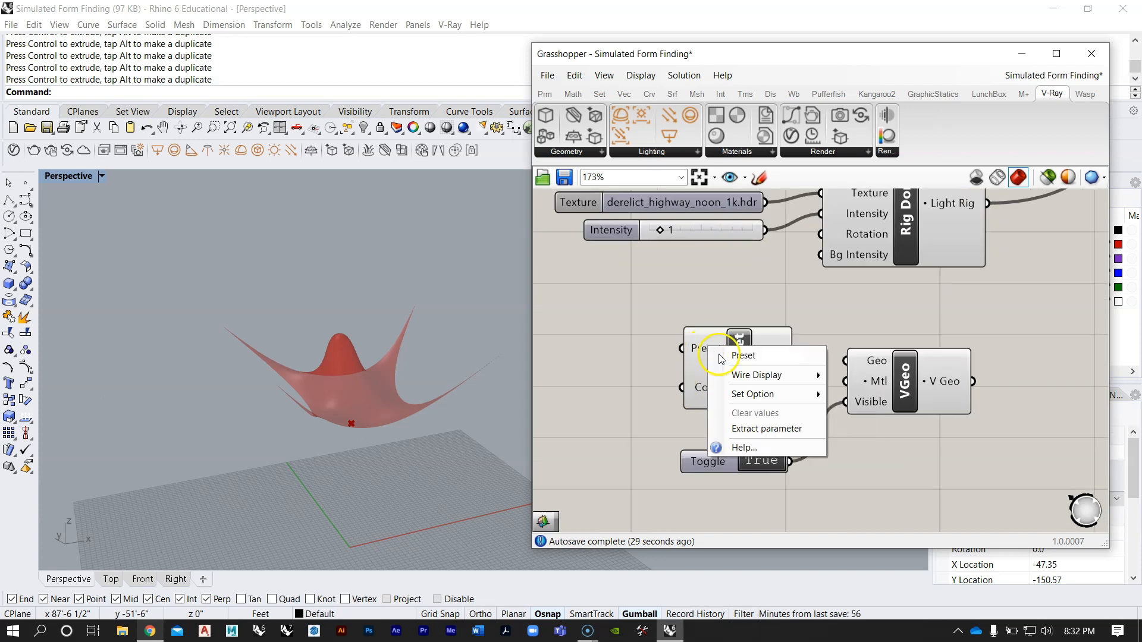
left_click(741, 429)
right_click_drag(626, 356, 814, 334)
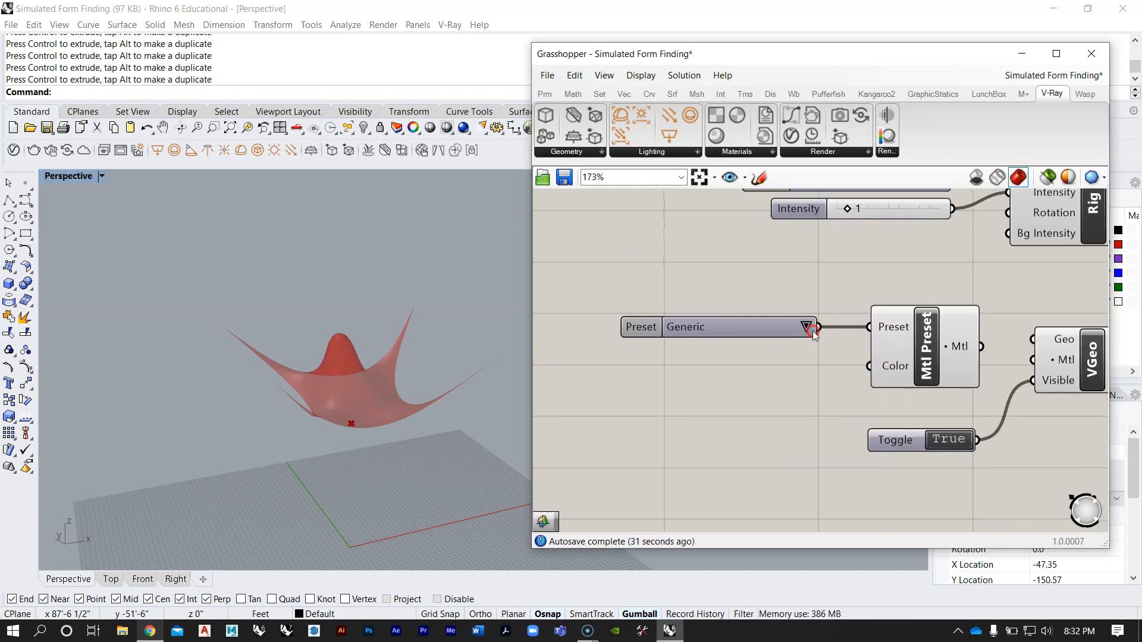
left_click(805, 329)
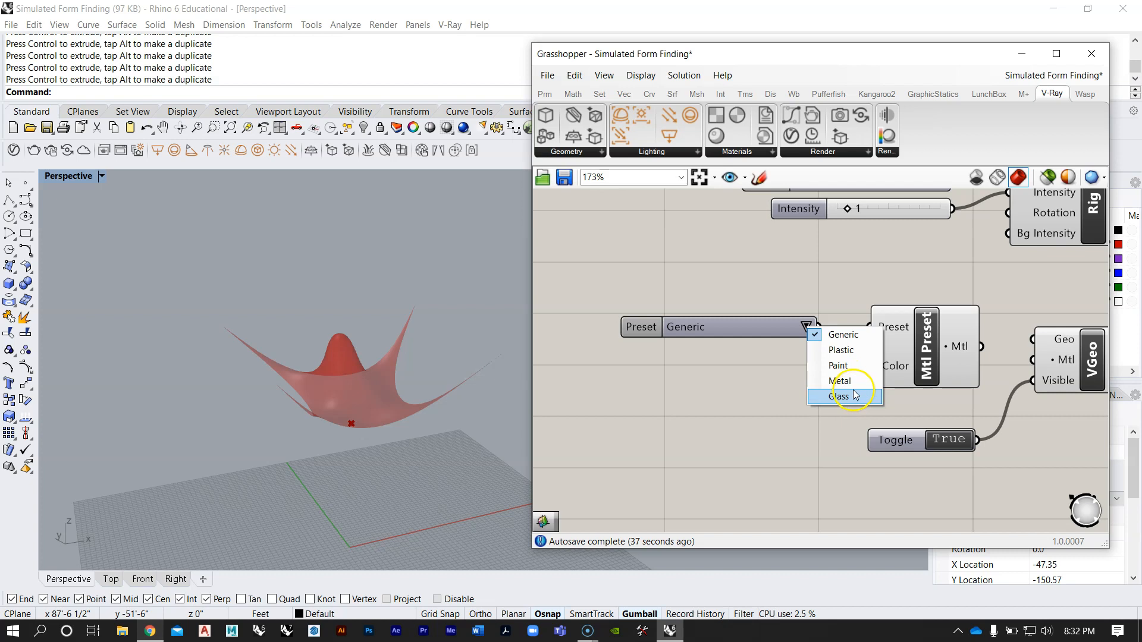
left_click(849, 384)
left_click_drag(744, 333, 694, 331)
left_click(710, 284)
Step: Connect the Mtl Preset component's Mtl output to the VGeo component's Mtl input
right_click_drag(855, 298, 718, 313)
scroll(760, 327, "down", 1)
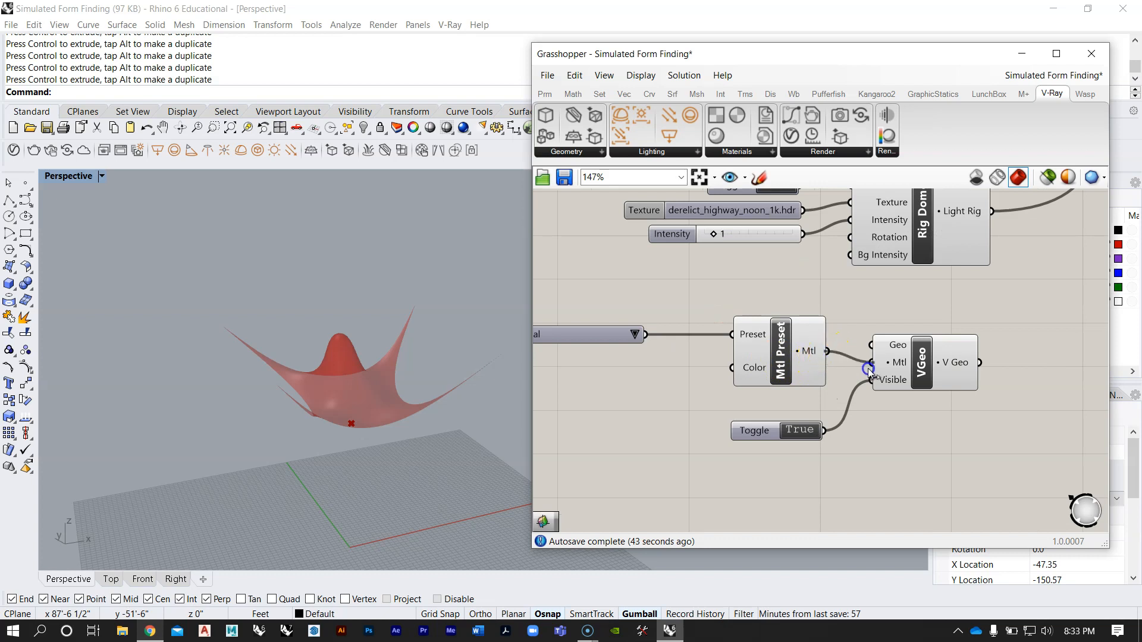
right_click_drag(736, 388, 831, 355)
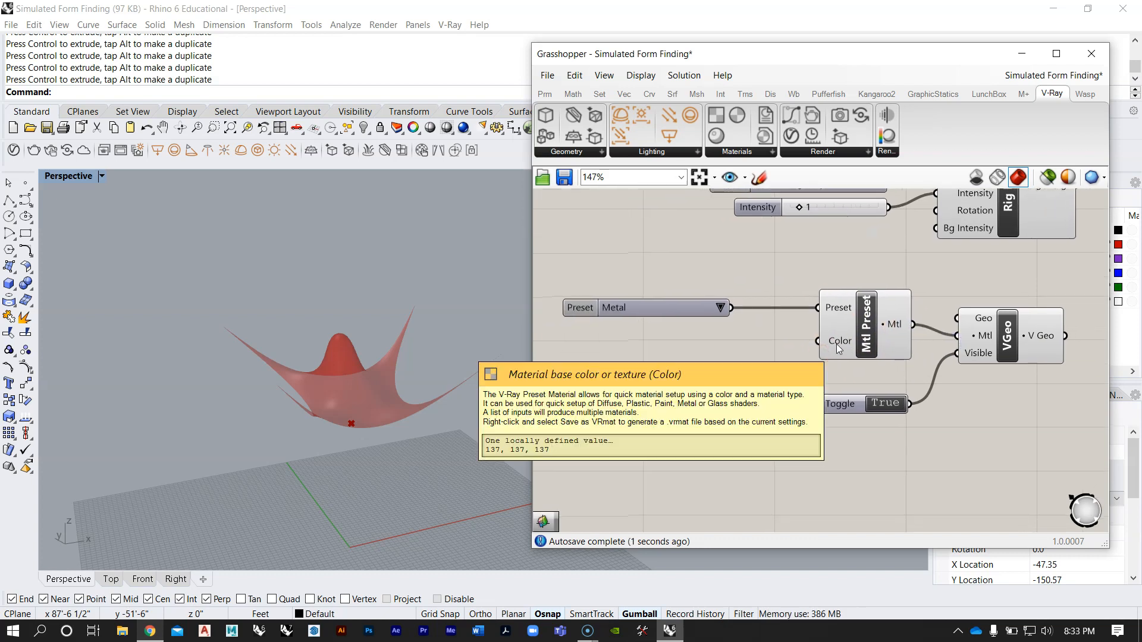
Step: Add a Colour Picker, wire it into the Mtl Preset's Color input and pick a green of about R 64, G 159, B 128
scroll(836, 344, "down", 2)
double_click(748, 401)
type("colo")
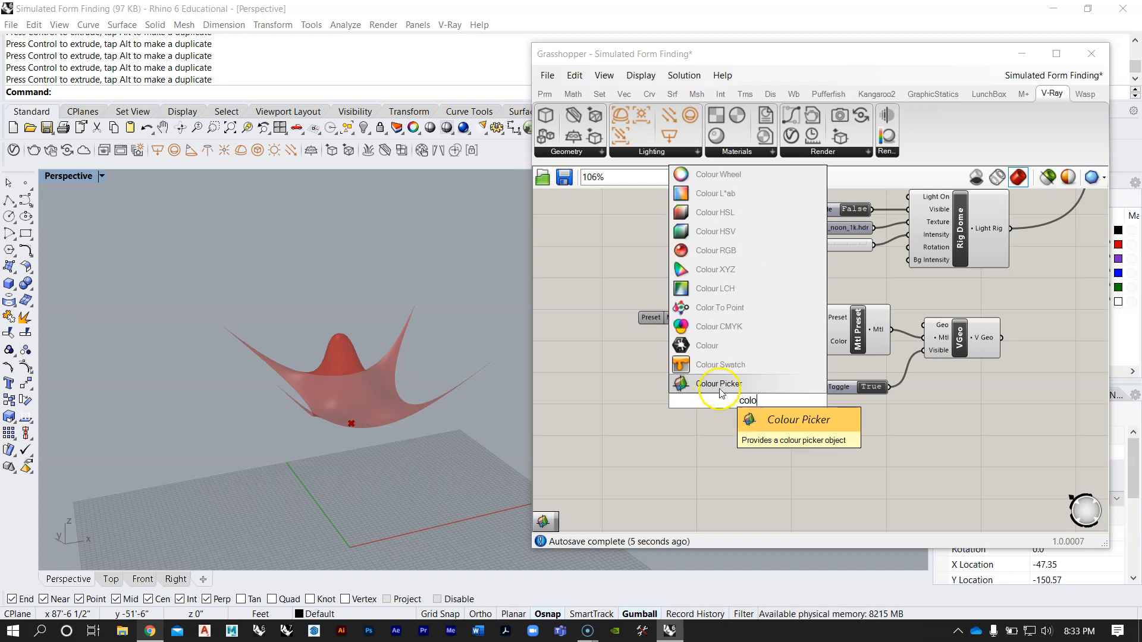
left_click(720, 384)
left_click_drag(698, 323, 637, 363)
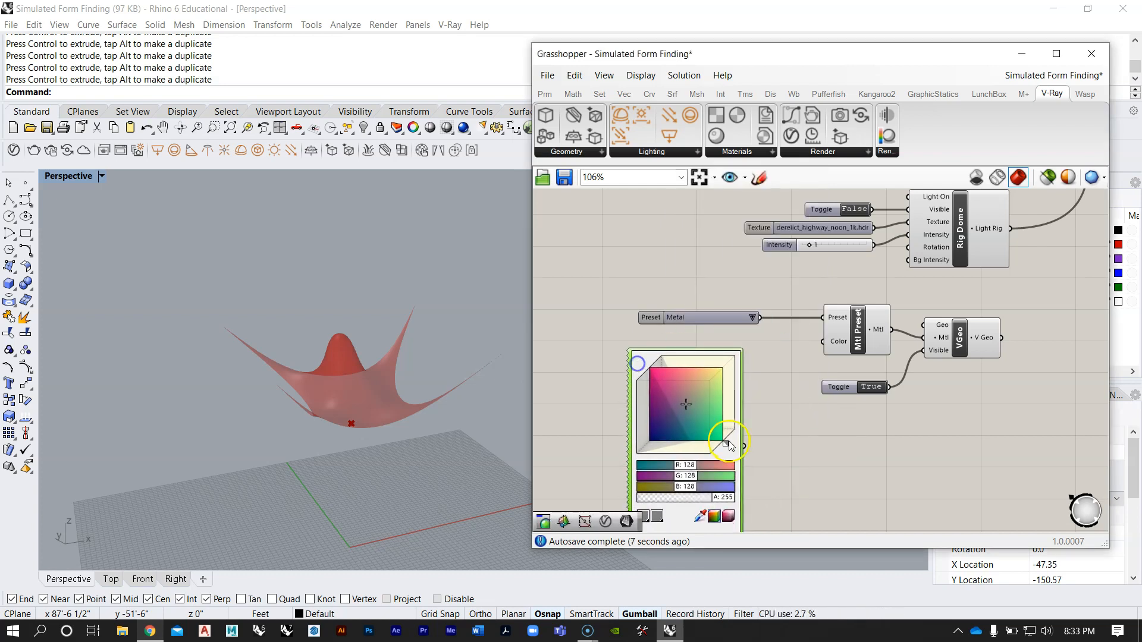
left_click_drag(786, 354, 815, 344)
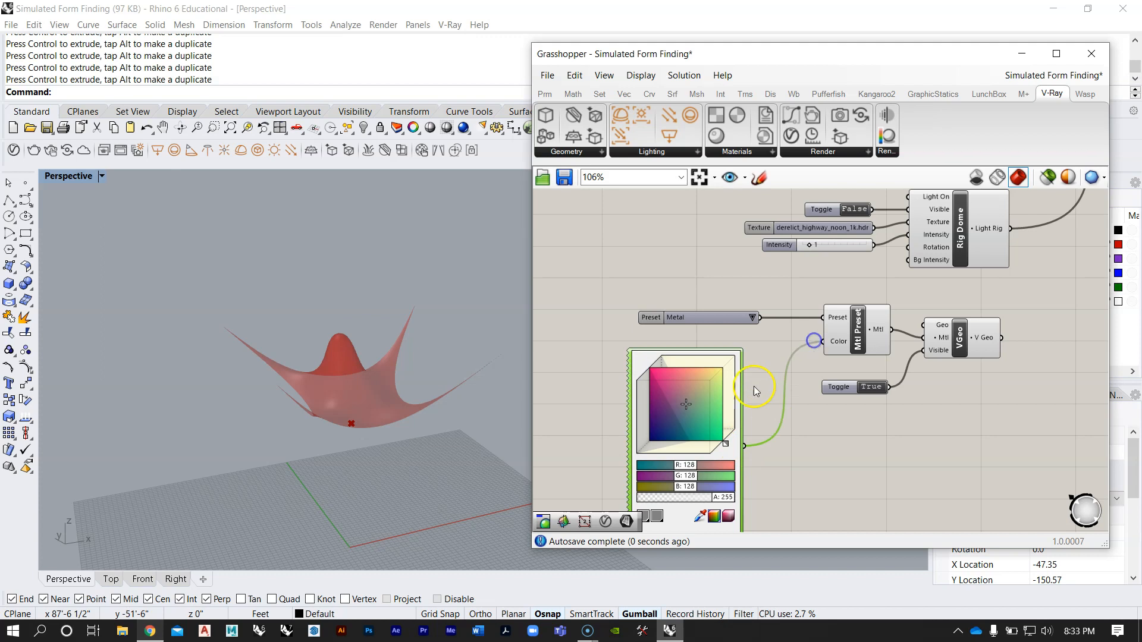
right_click_drag(729, 400, 768, 336)
left_click_drag(739, 352, 734, 358)
right_click_drag(917, 341, 901, 350)
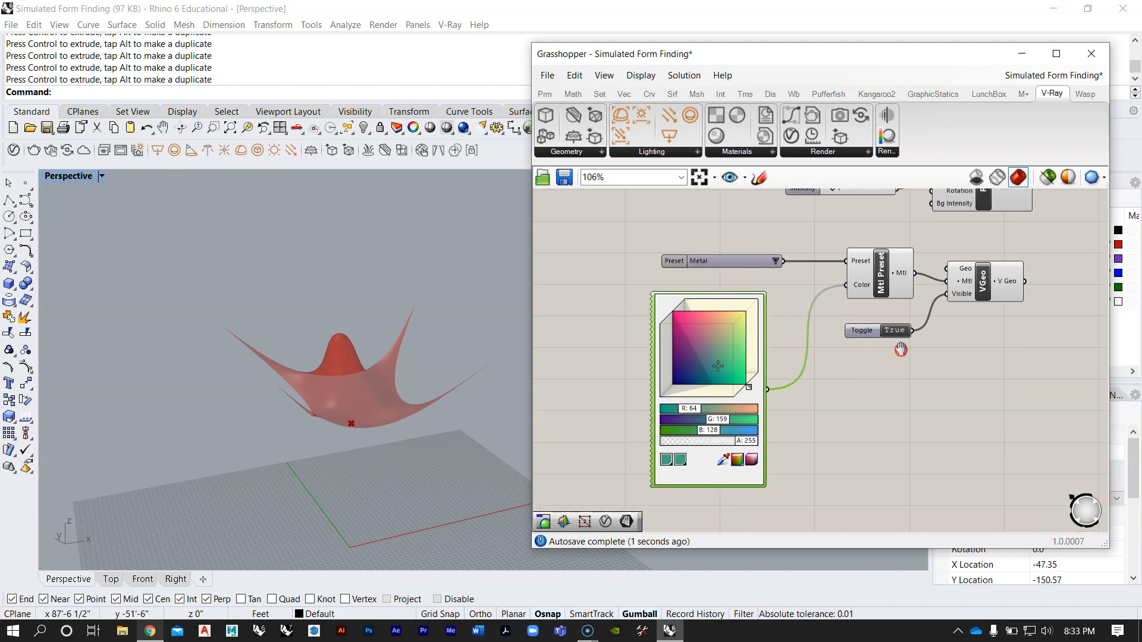
Step: Connect the wbCatmullClark component's O output to the VGeo component's Geo input
scroll(773, 417, "down", 5)
scroll(664, 322, "up", 3)
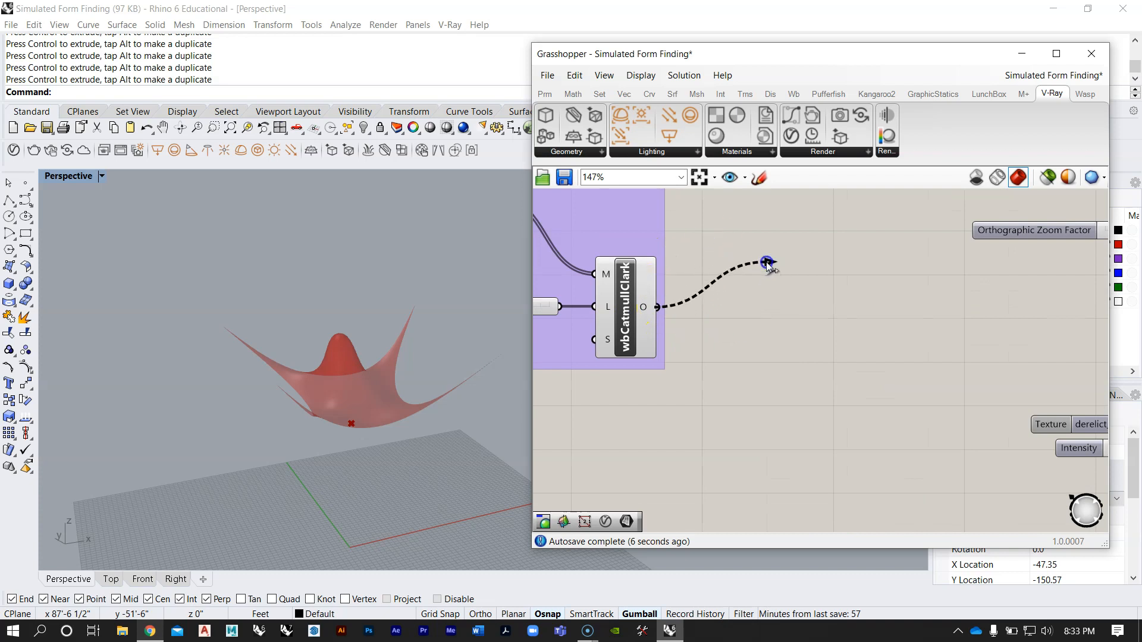
left_click(641, 286)
left_click_drag(658, 307, 966, 366)
scroll(749, 292, "down", 4)
scroll(999, 404, "up", 5)
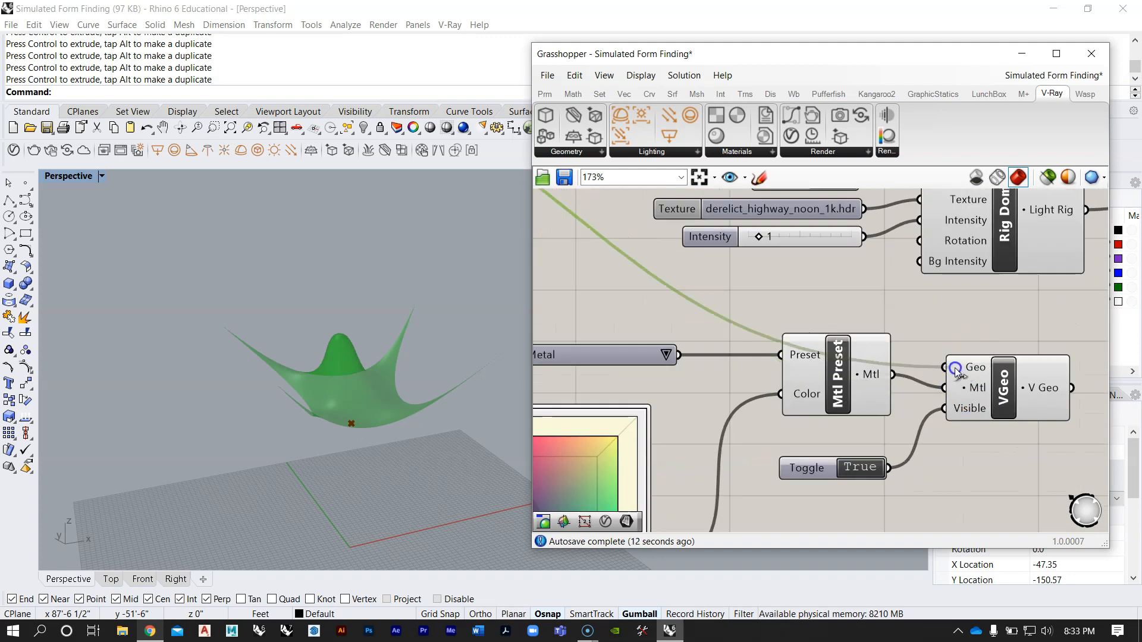
Step: Adjust the Colour Picker to a brighter green of about R 66, G 185, B 128
scroll(956, 372, "down", 5)
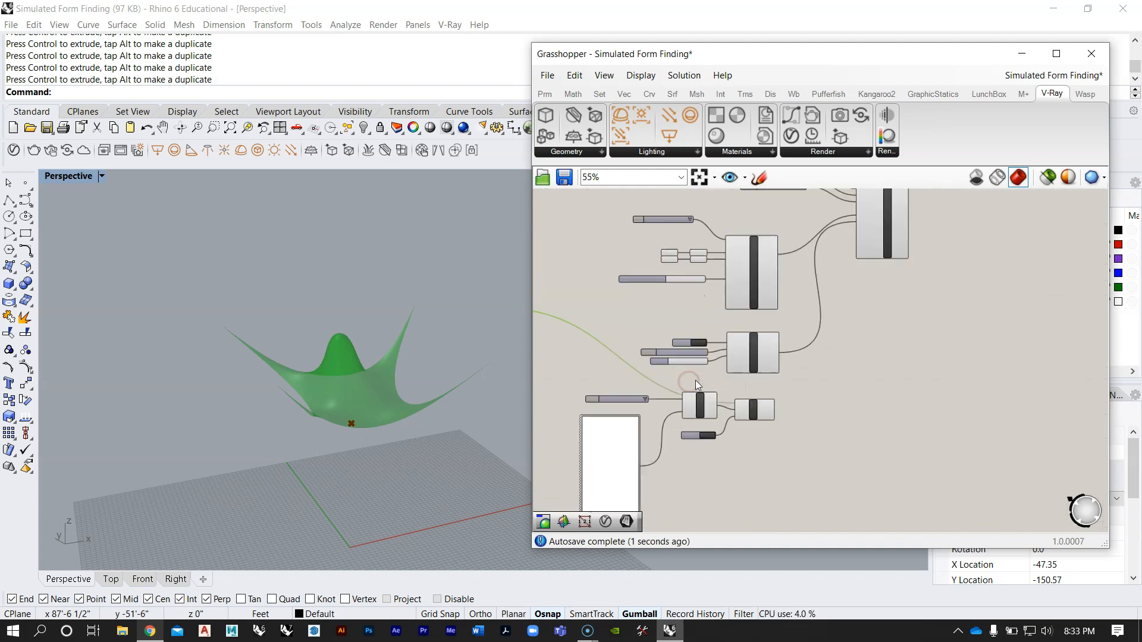
scroll(653, 438, "up", 6)
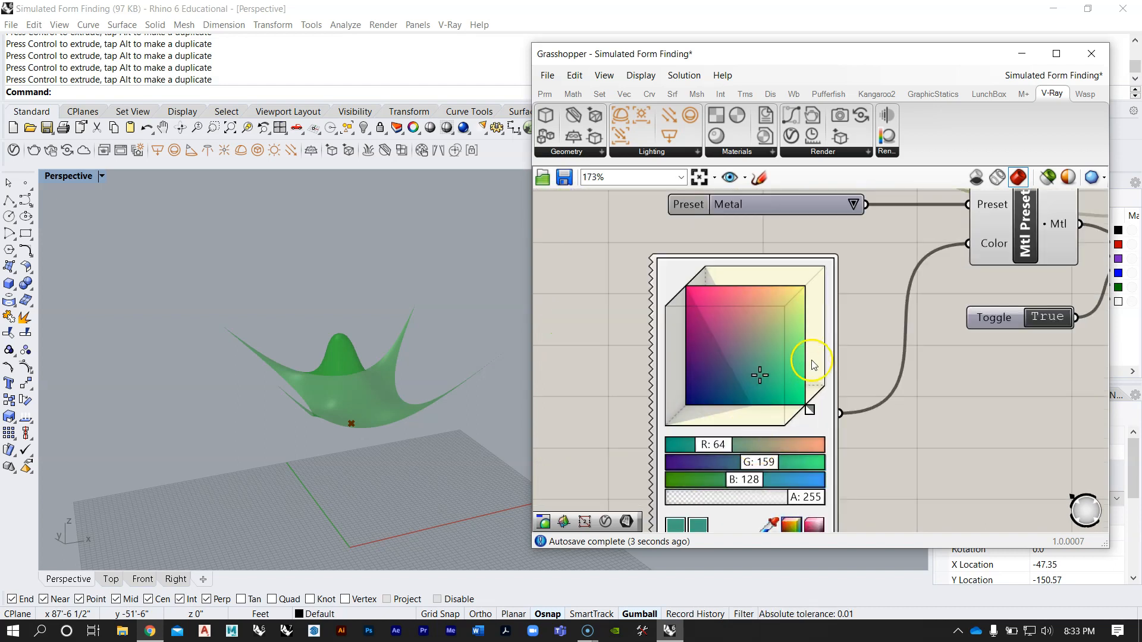
left_click_drag(763, 381, 779, 378)
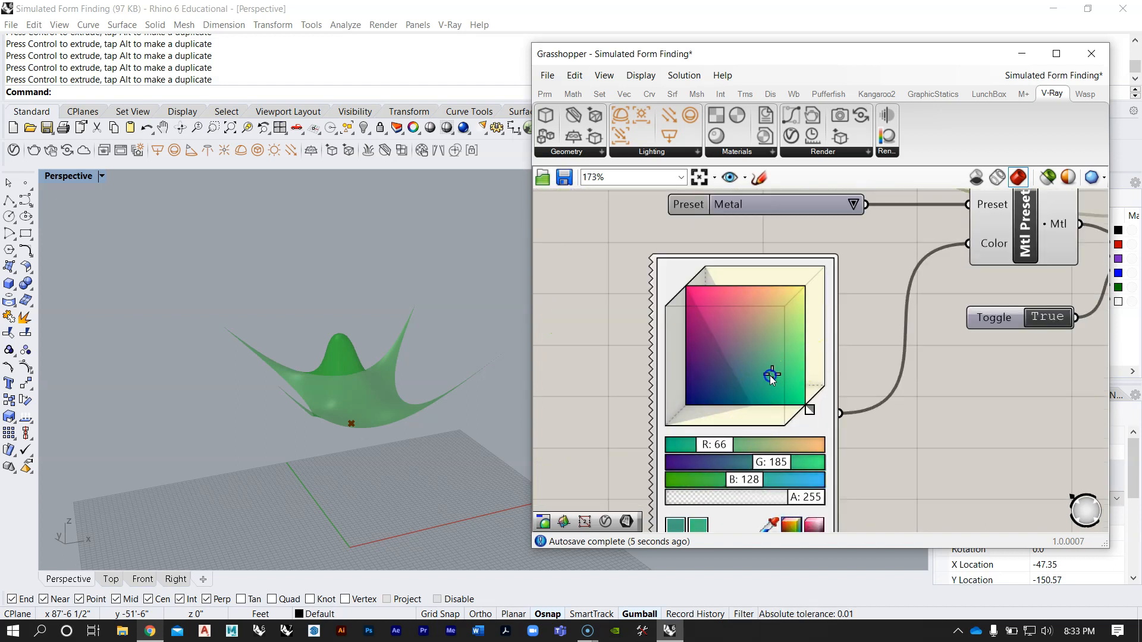
Step: Connect the VGeo component's V Geo output to the Render component's V Geo input
scroll(772, 377, "down", 5)
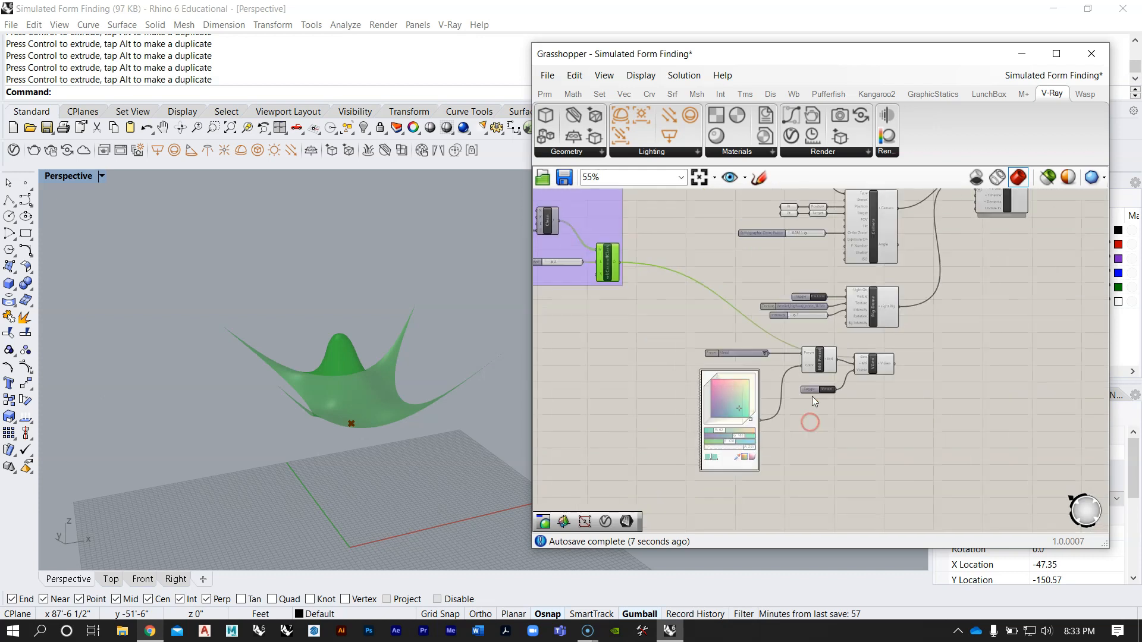
scroll(783, 379, "up", 3)
right_click_drag(967, 347, 718, 408)
scroll(720, 405, "down", 3)
right_click_drag(794, 345, 795, 335)
scroll(750, 375, "up", 3)
scroll(740, 455, "down", 3)
left_click_drag(740, 455, 767, 237)
scroll(773, 357, "up", 5)
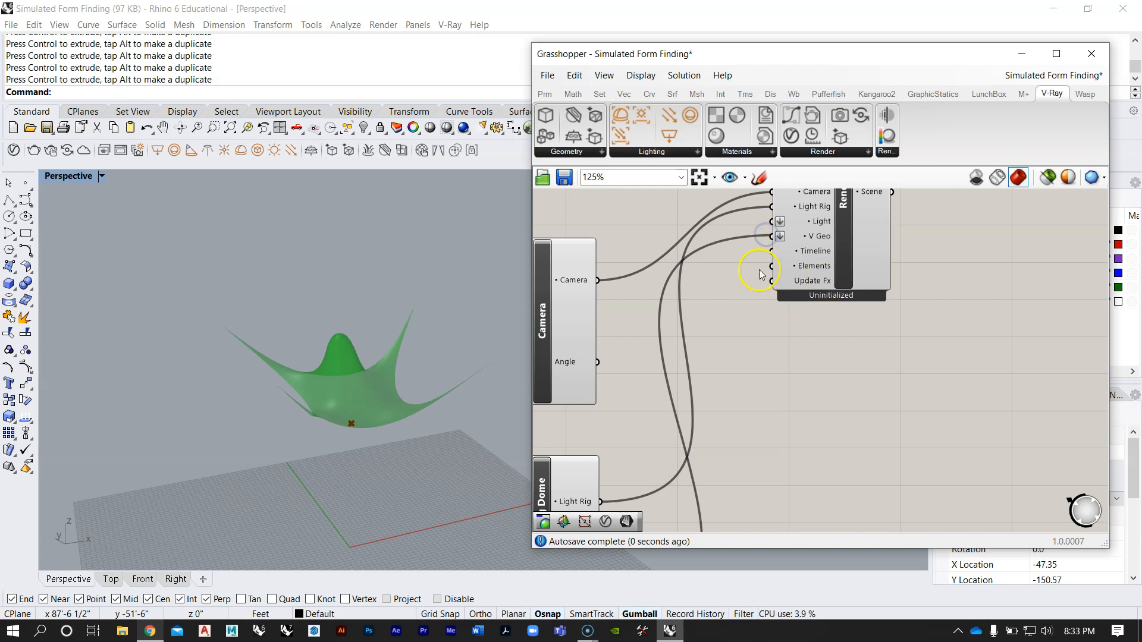
Step: Review how the camera, dome light and V-Ray geometry are wired into the Render component
scroll(759, 275, "down", 6)
right_click_drag(724, 278, 770, 317)
scroll(741, 364, "down", 4)
scroll(809, 283, "up", 3)
scroll(809, 283, "down", 3)
left_click_drag(903, 438, 734, 235)
mouse_move(820, 298)
left_mouse_down()
mouse_move(851, 263)
mouse_move(841, 290)
left_mouse_up()
left_click(962, 361)
scroll(896, 282, "up", 4)
scroll(887, 276, "up", 3)
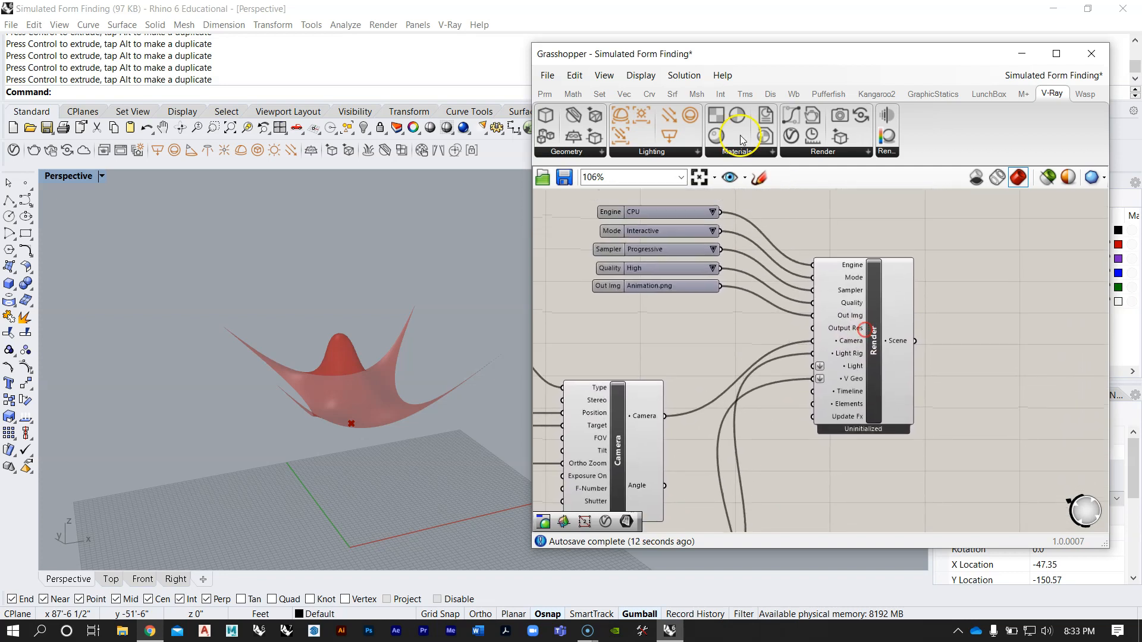
Step: Start an interactive V-Ray render from the Render component
left_click_drag(655, 60, 665, 59)
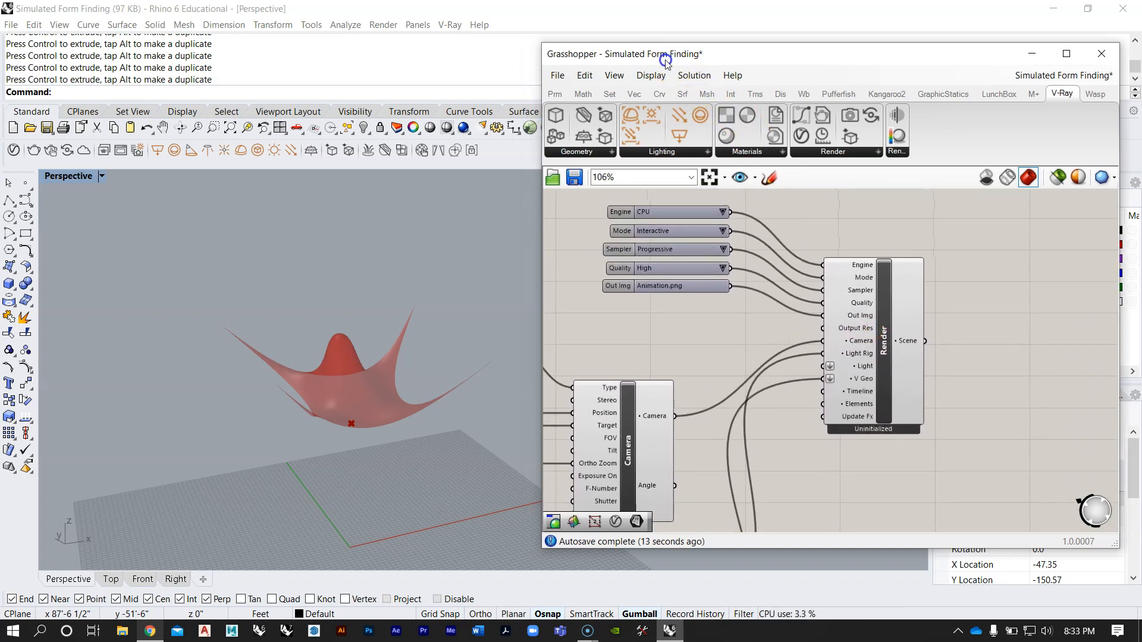
scroll(895, 344, "up", 2)
right_click(886, 343)
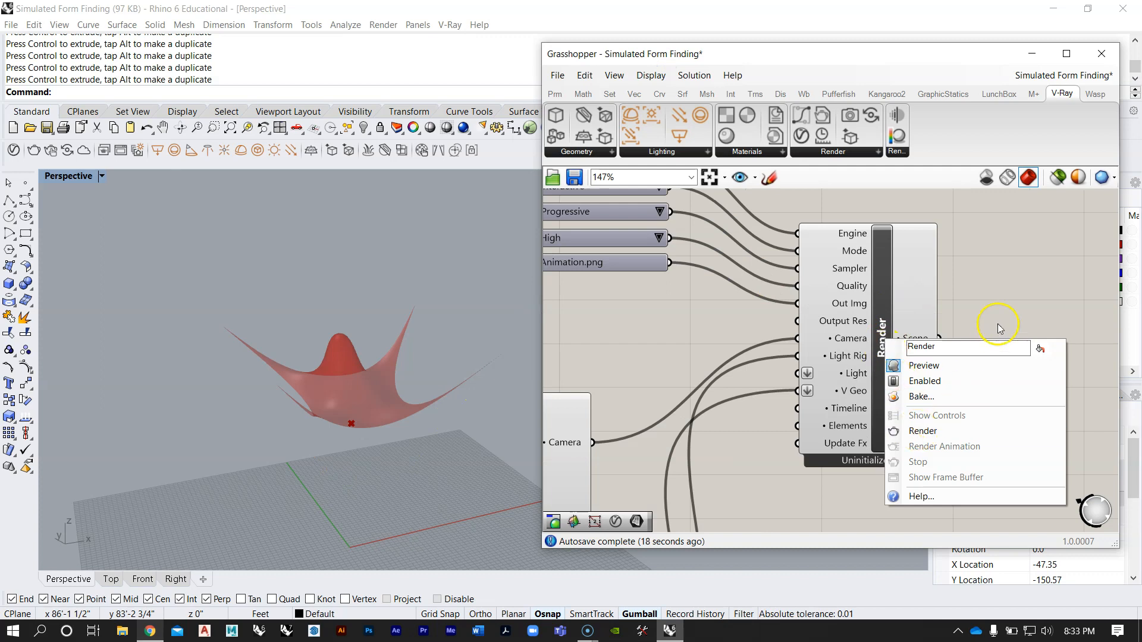
left_click(1012, 303)
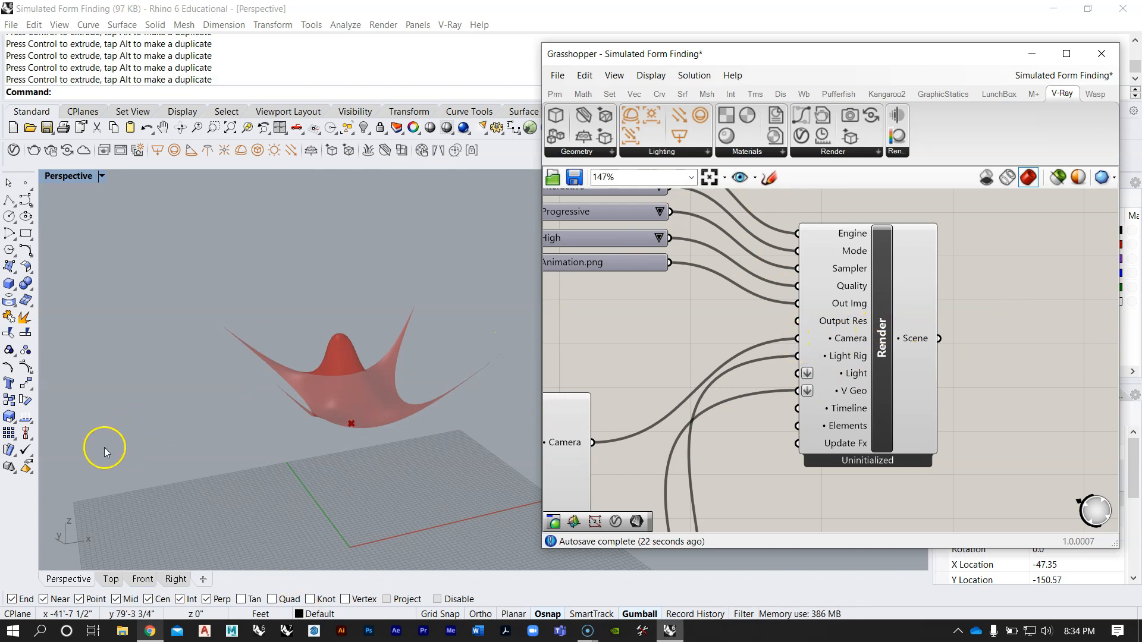
right_click(883, 343)
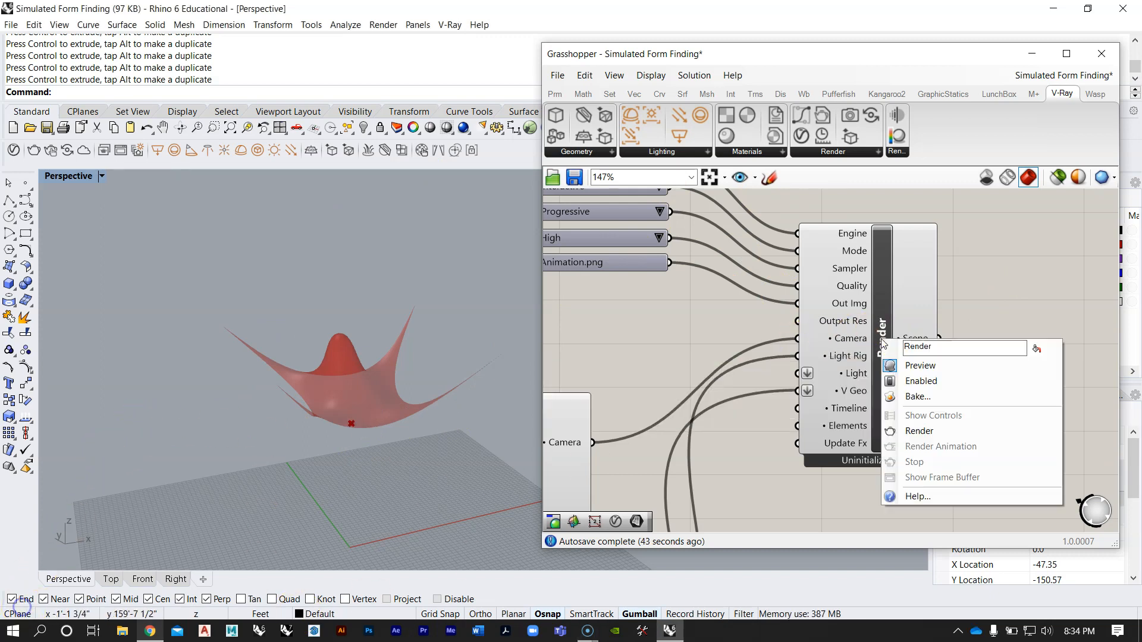
left_click(919, 431)
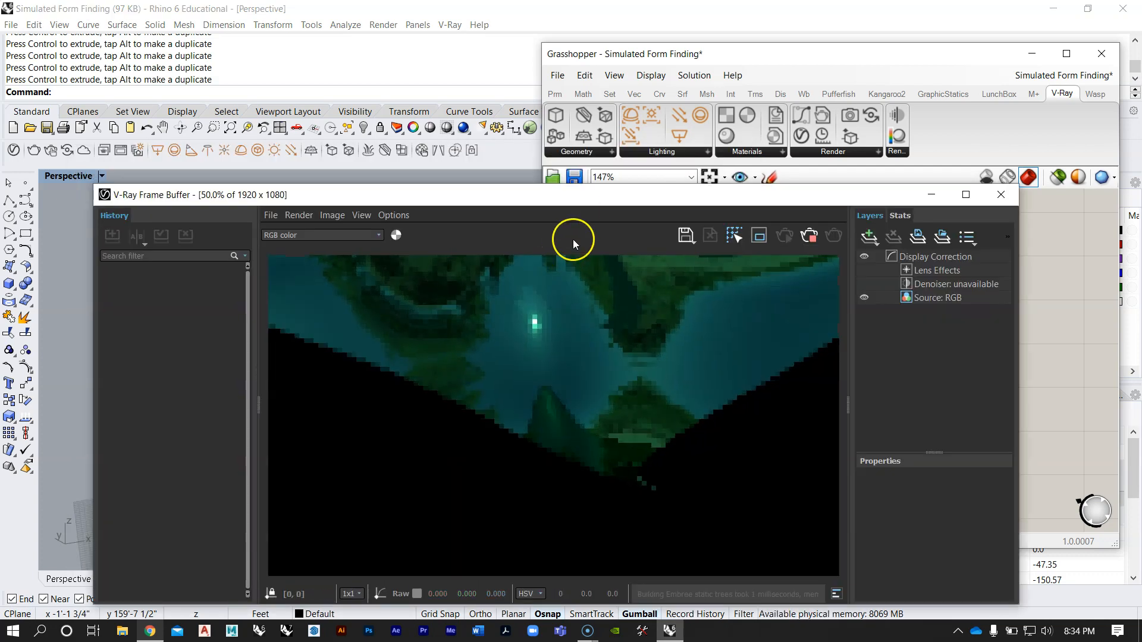
Step: Zoom the V-Ray Frame Buffer image out to 25% and move the window aside to uncover the Render component
left_click_drag(579, 195, 580, 126)
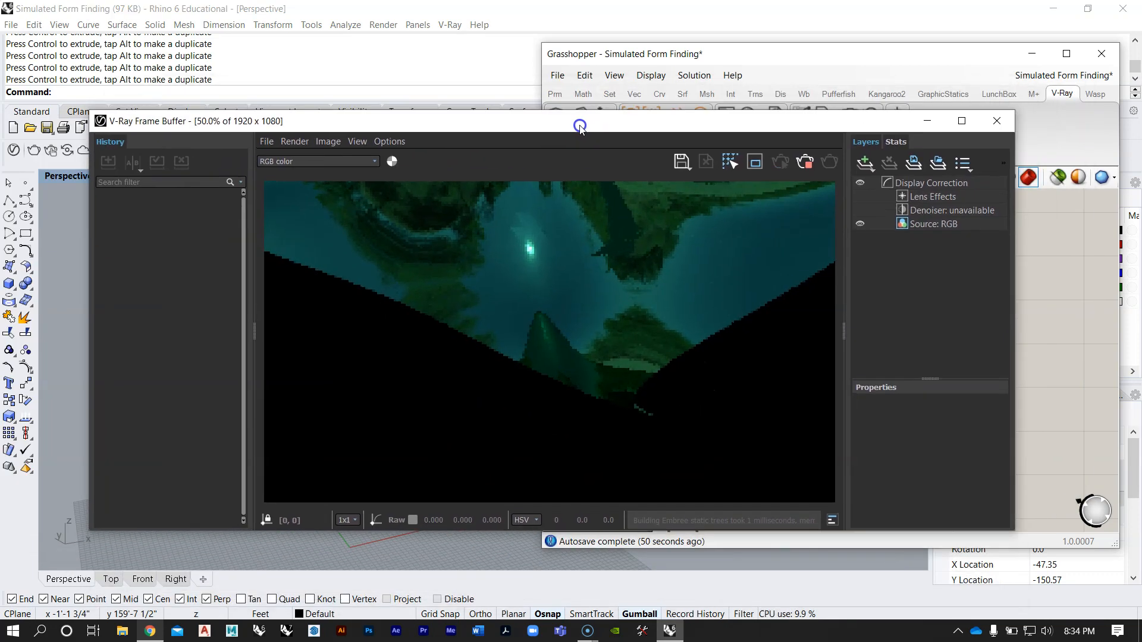
scroll(536, 278, "down", 1)
scroll(545, 316, "down", 2)
scroll(545, 318, "up", 4)
scroll(541, 286, "down", 2)
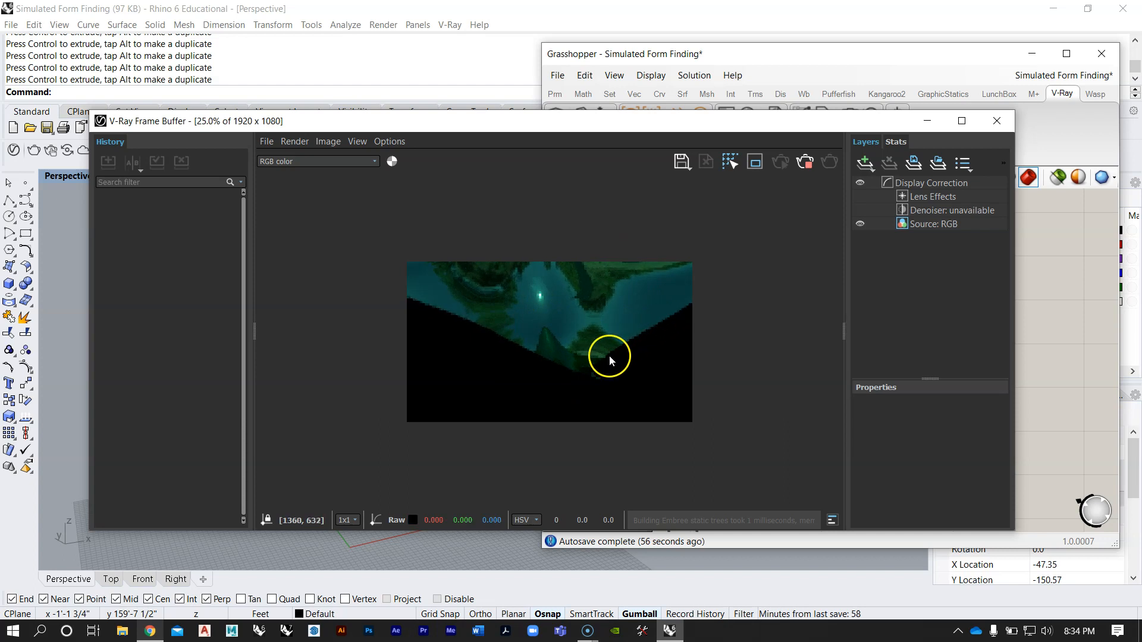
left_click_drag(622, 138, 222, 96)
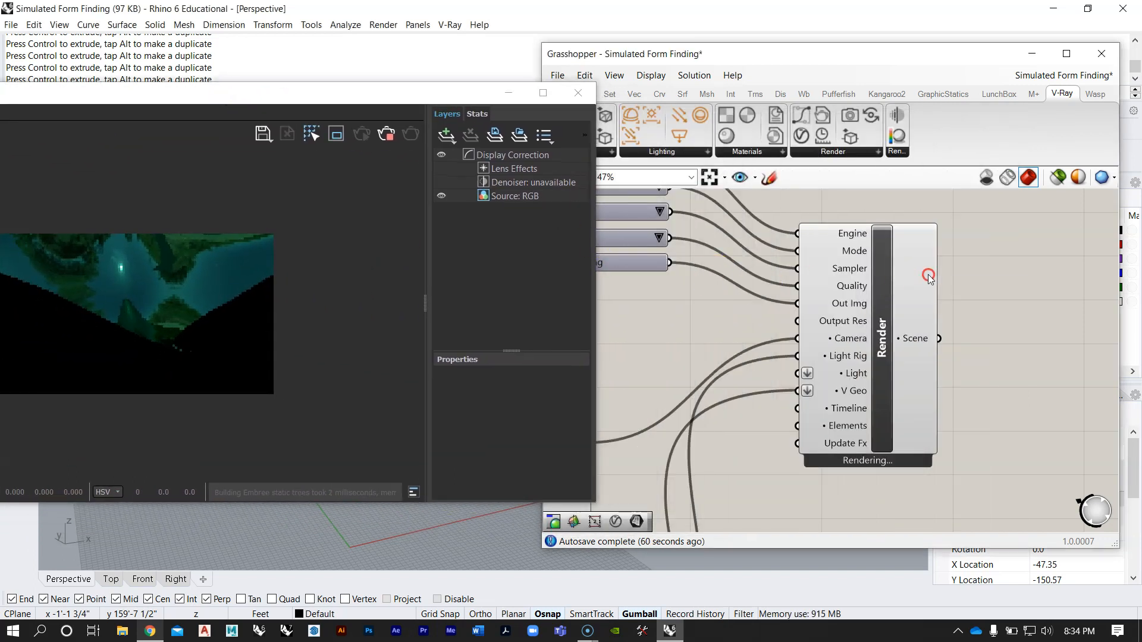
Step: Set the camera's Orthographic Zoom Factor to 0.0155 so the whole form fits within the render frame
scroll(920, 275, "down", 5)
scroll(755, 345, "up", 8)
scroll(861, 348, "down", 2)
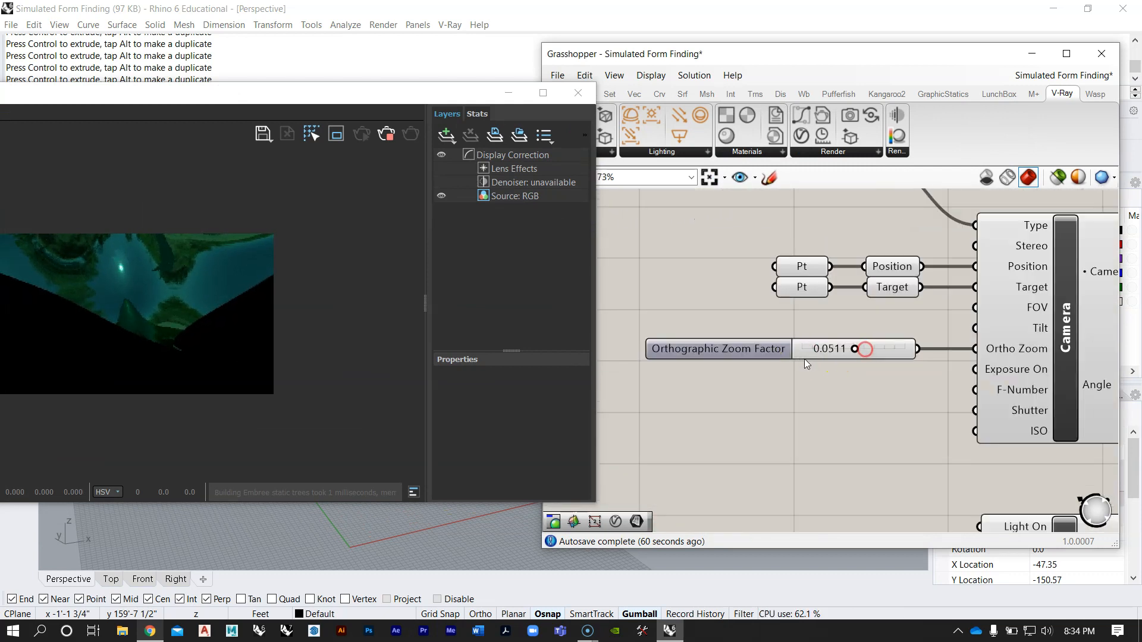
scroll(898, 350, "up", 6)
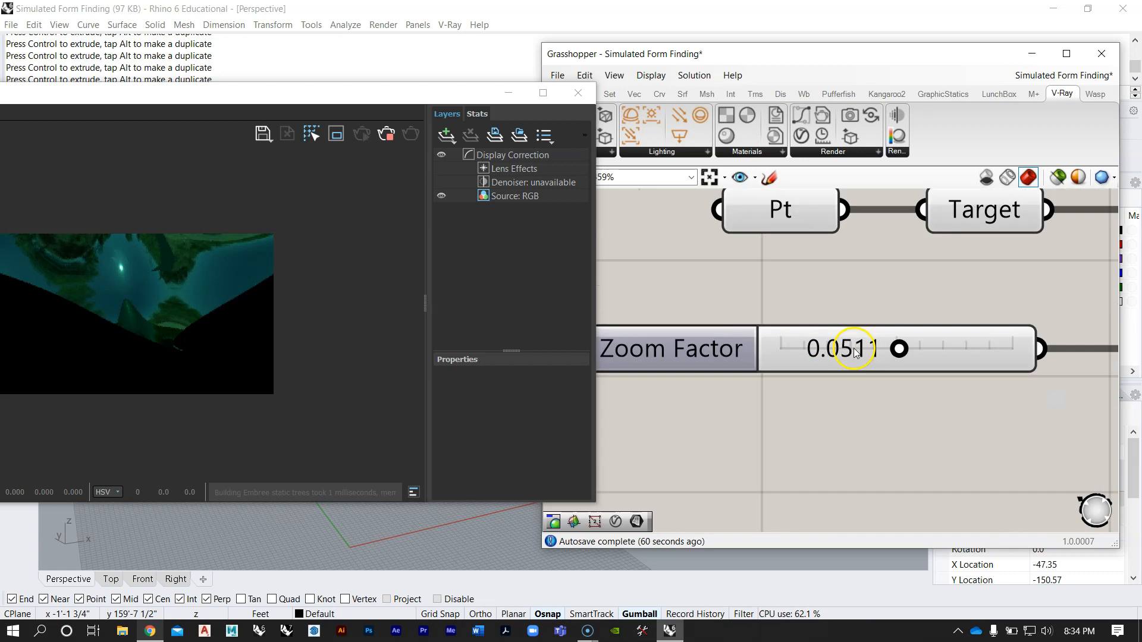
left_click_drag(849, 345, 809, 350)
left_click_drag(329, 104, 390, 93)
left_click_drag(795, 337, 805, 351)
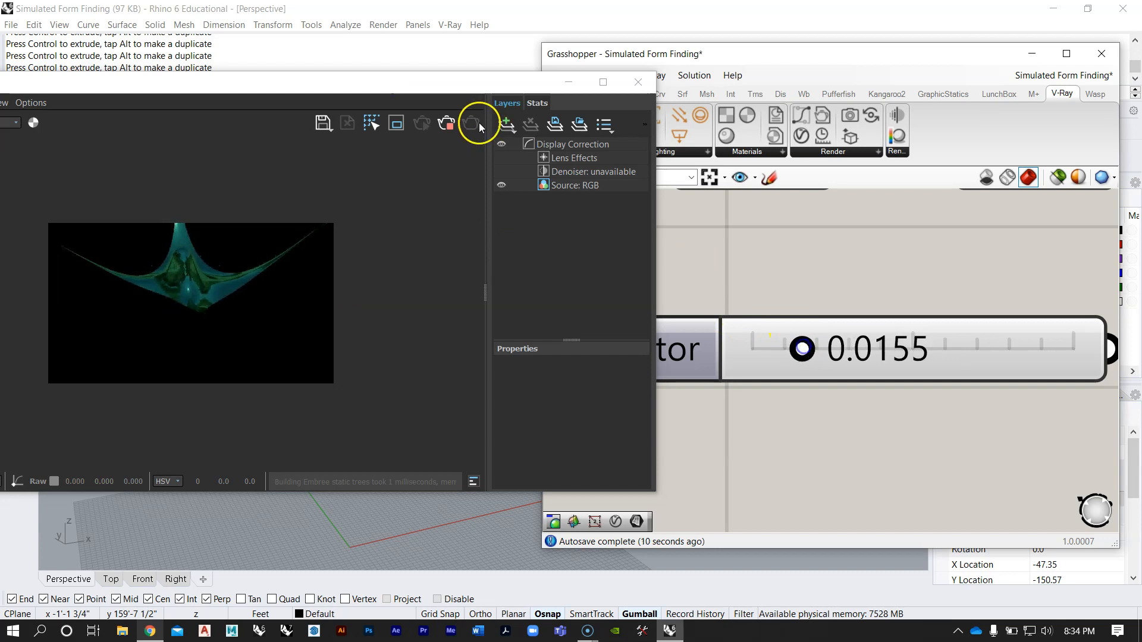
Step: Uncover the Rhino viewport and move the camera's target point vertically upward to frame the form in the render
left_click_drag(368, 97, 908, 71)
left_click_drag(506, 56, 690, 67)
right_click_drag(308, 380, 340, 329)
left_click(357, 424)
right_click_drag(398, 454, 309, 395)
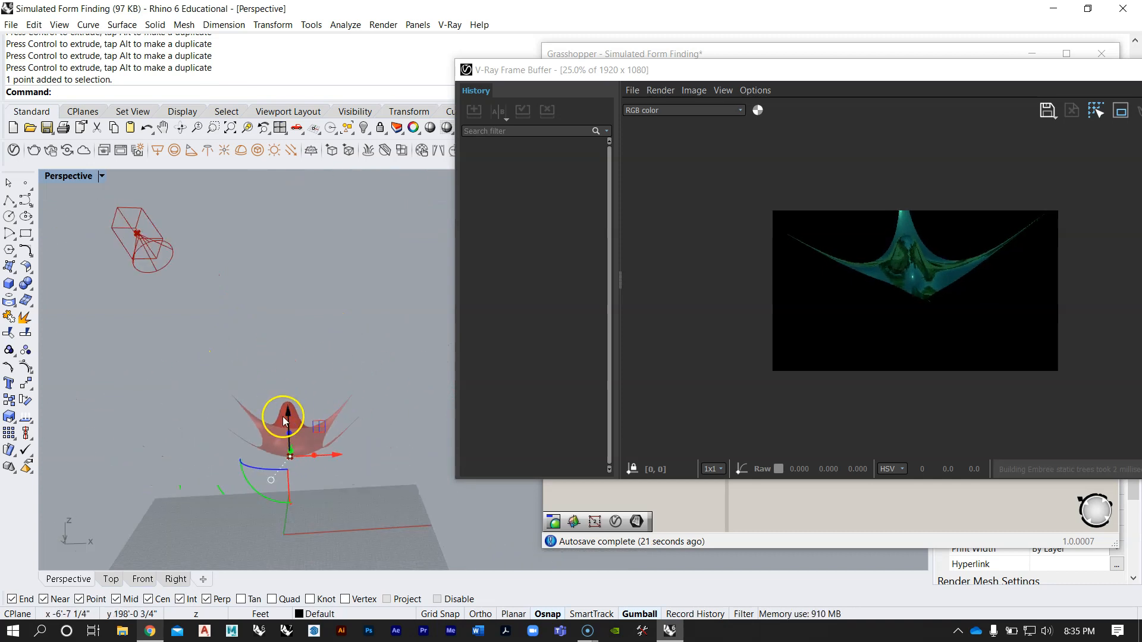
left_click_drag(288, 415, 287, 369)
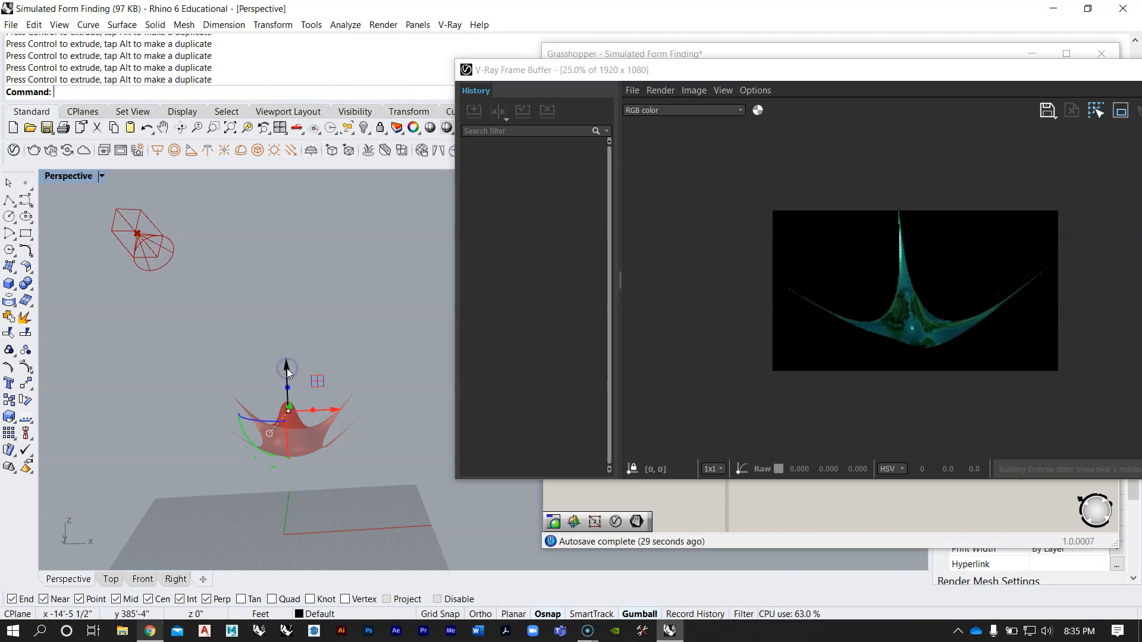
left_click(287, 370)
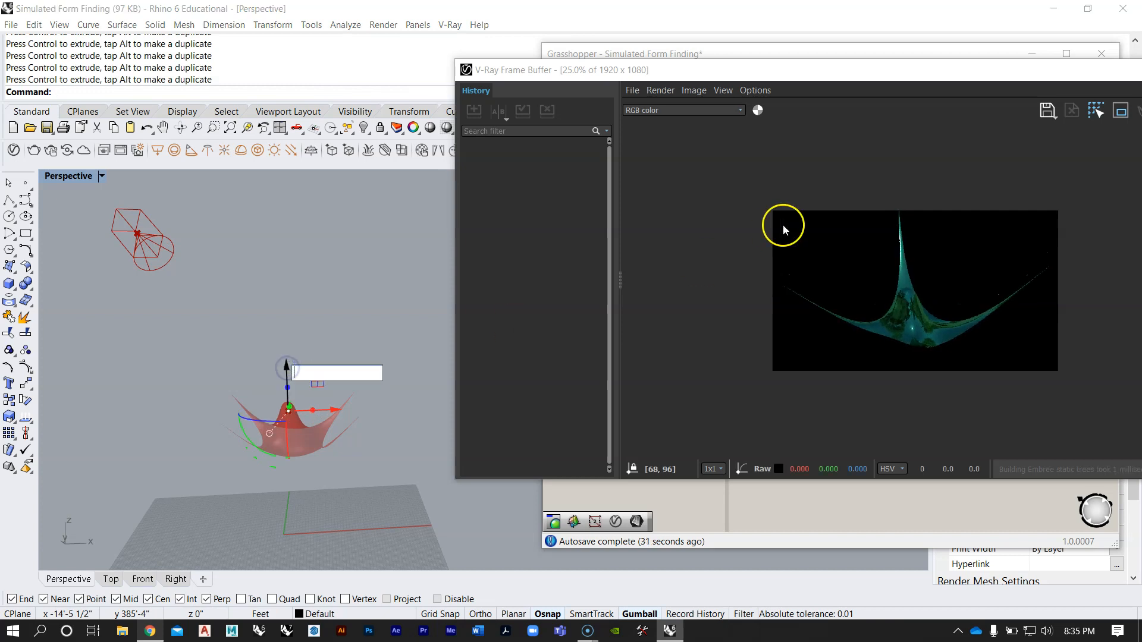
Step: Move the camera's position point sideways and lower it for a flatter, more angled view of the form
right_click_drag(256, 291, 232, 344)
left_click_drag(63, 282, 146, 350)
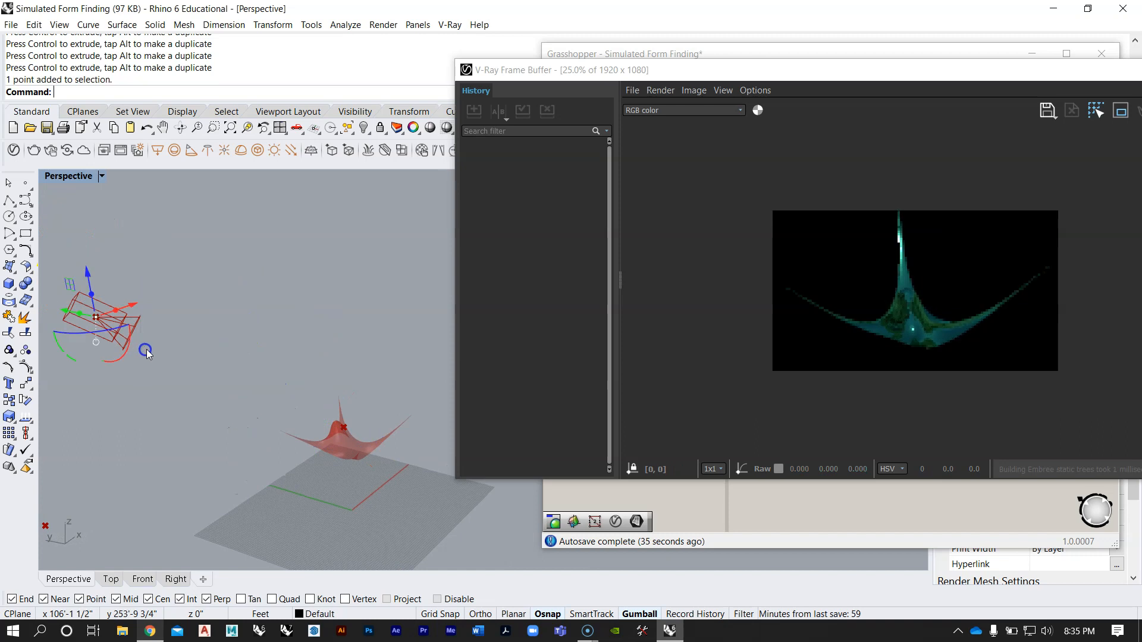
right_click_drag(331, 306, 340, 407)
left_click_drag(304, 495, 283, 475)
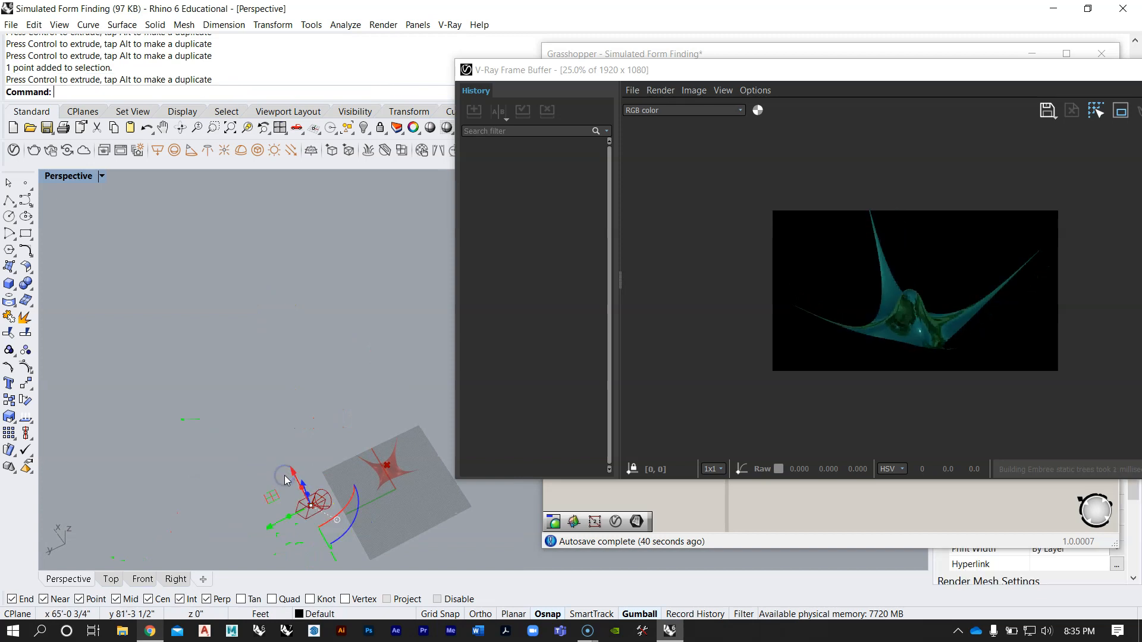
left_click(310, 505)
right_click_drag(294, 474, 334, 436)
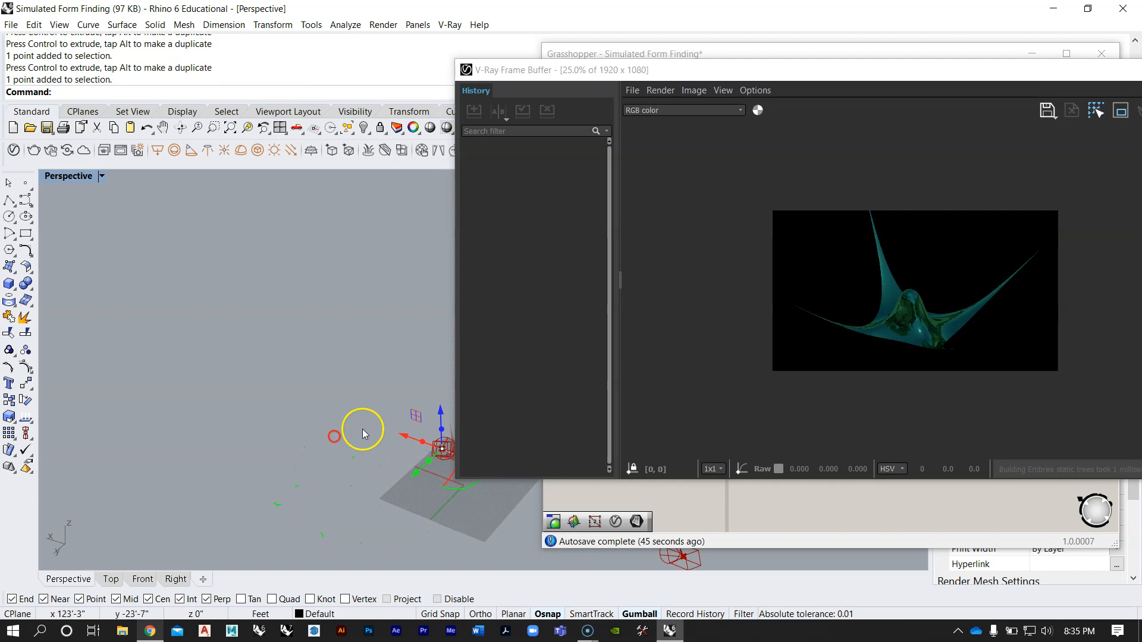
left_click_drag(439, 409, 404, 459)
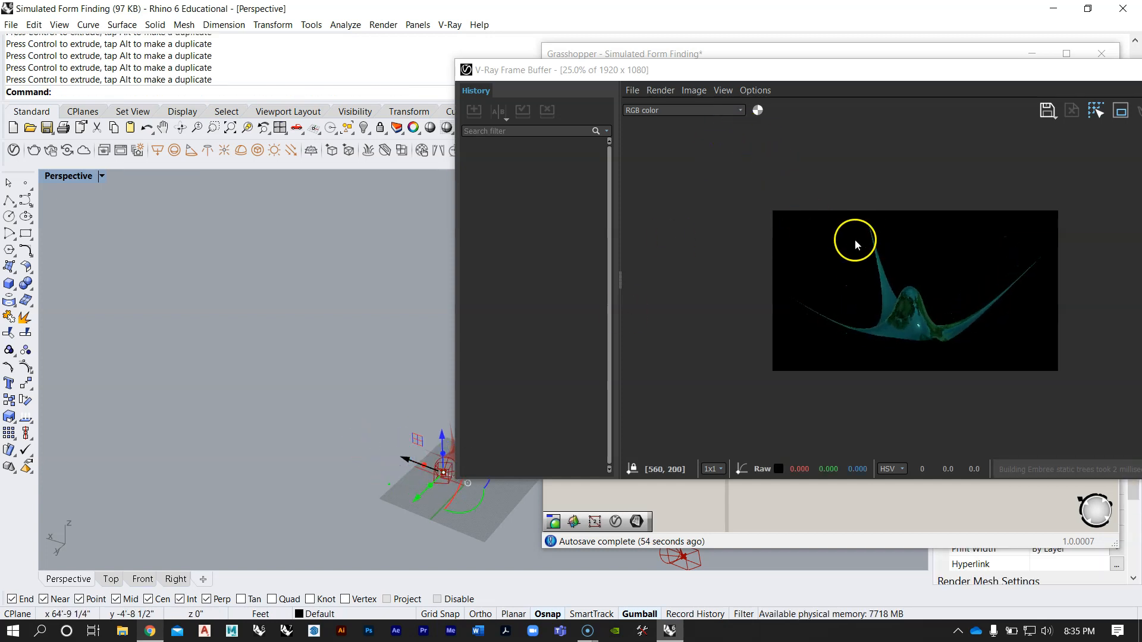
Step: Reset the simulation by setting the StepSolver's Animate toggle to False while the interactive render runs
left_click_drag(808, 75, 210, 50)
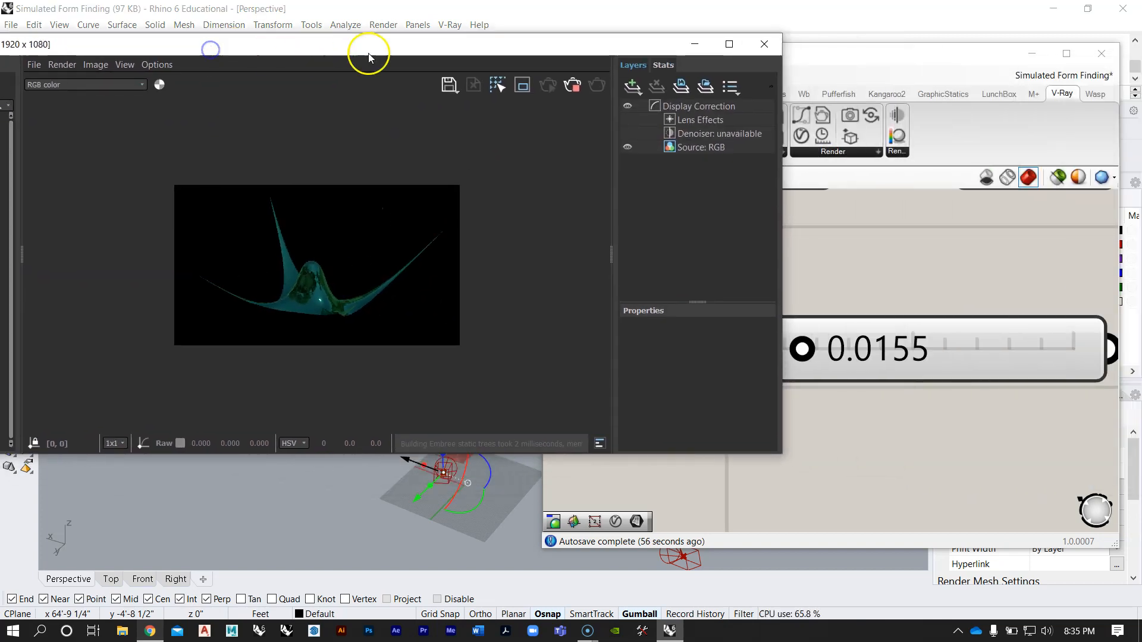
left_click_drag(476, 49, 287, 54)
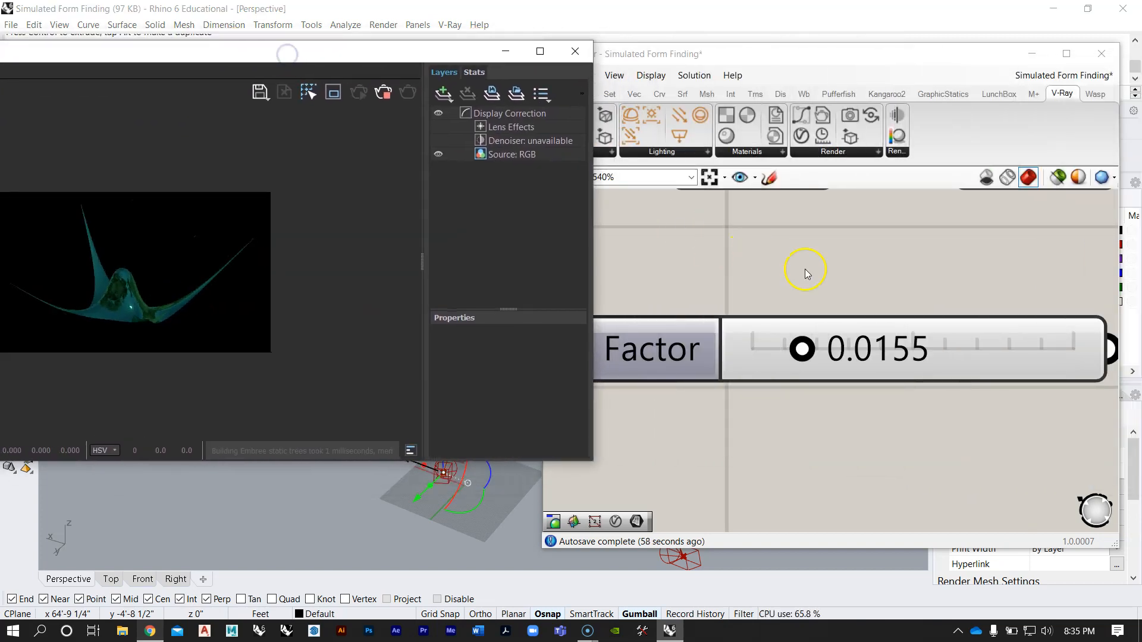
right_click(926, 293)
left_click(916, 281)
scroll(923, 283, "down", 10)
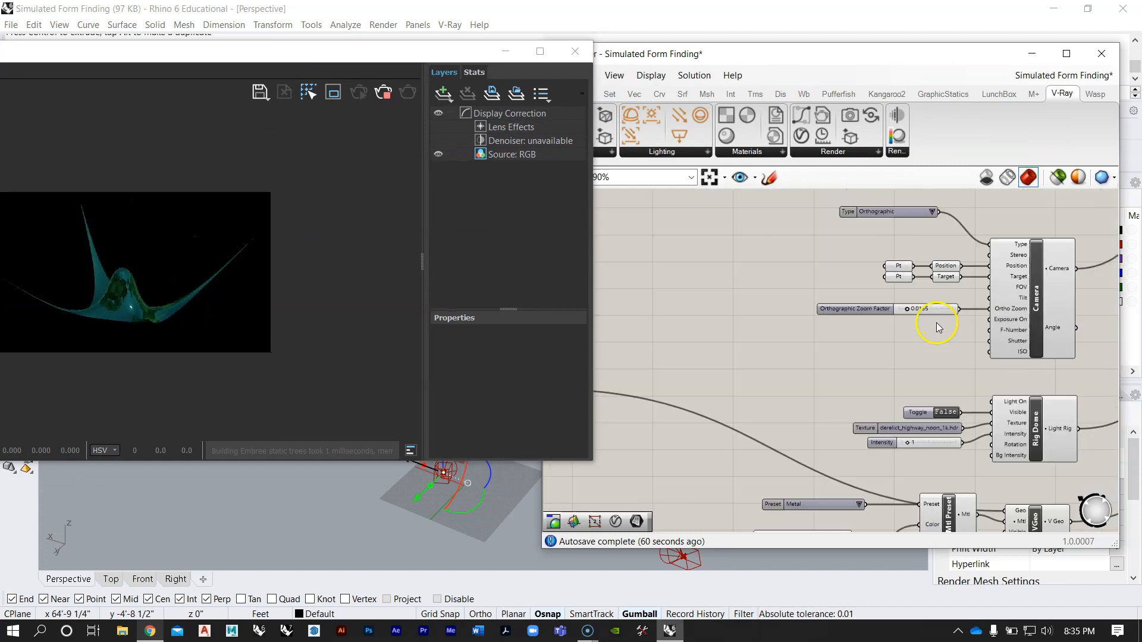
scroll(773, 324, "up", 6)
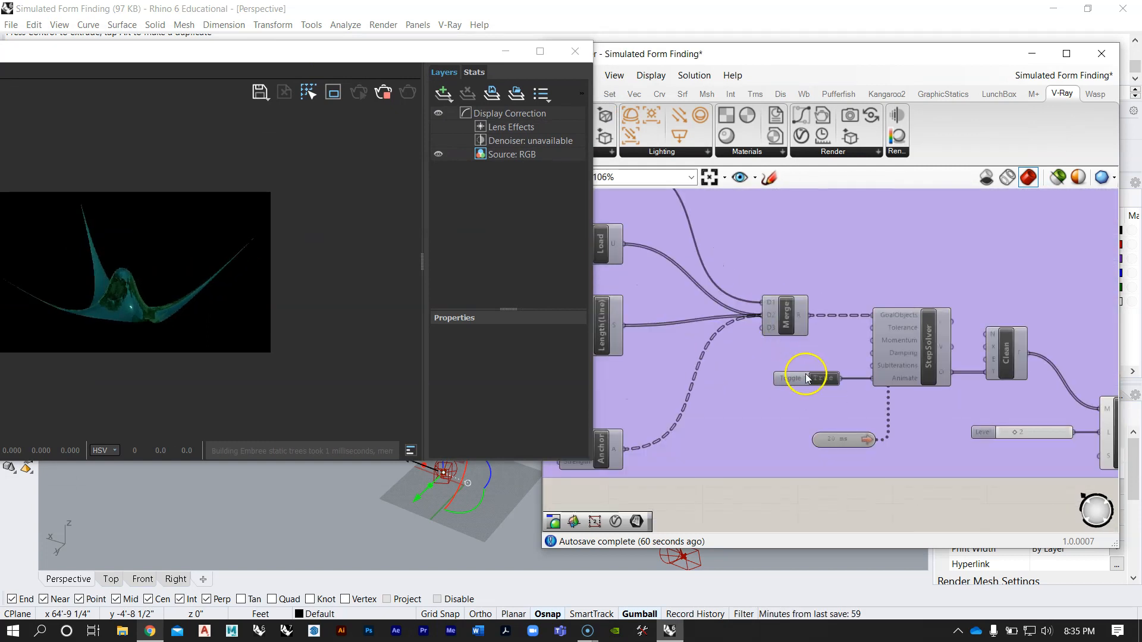
scroll(851, 300, "down", 6)
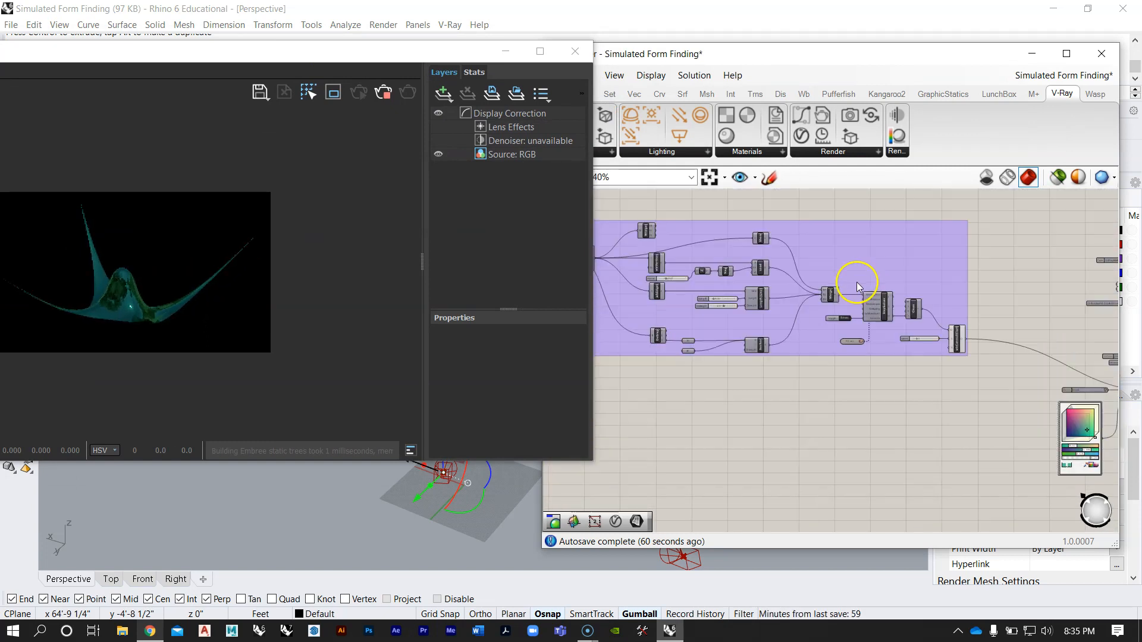
scroll(849, 270, "up", 7)
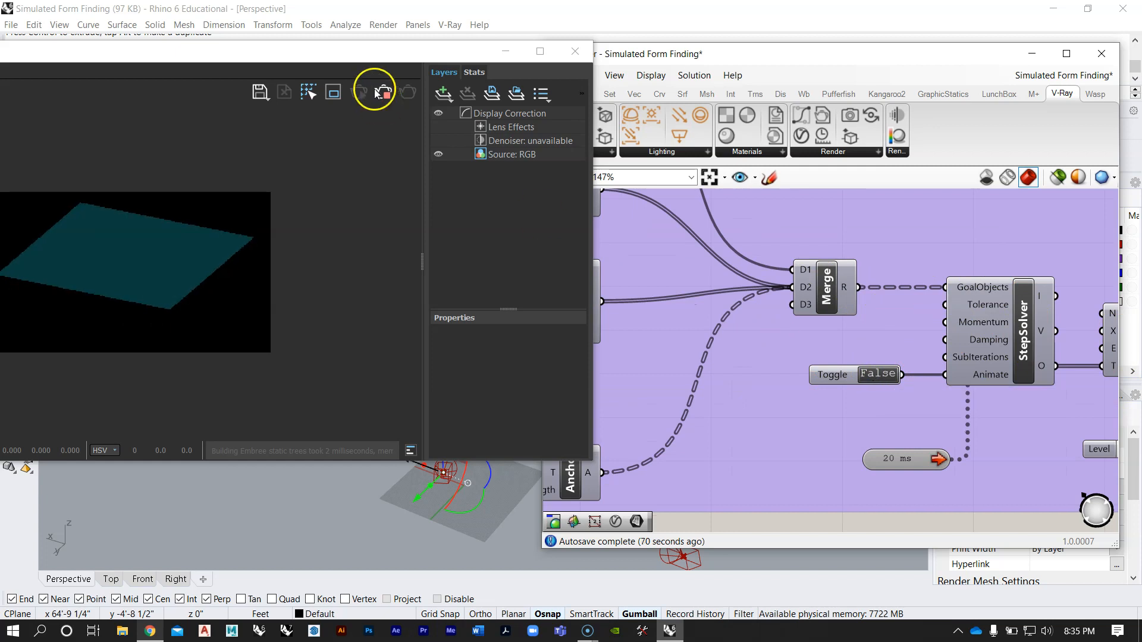
Step: Replay the form finding in the live render by switching the StepSolver's toggle between True and False, ending at True
left_click_drag(347, 52, 451, 49)
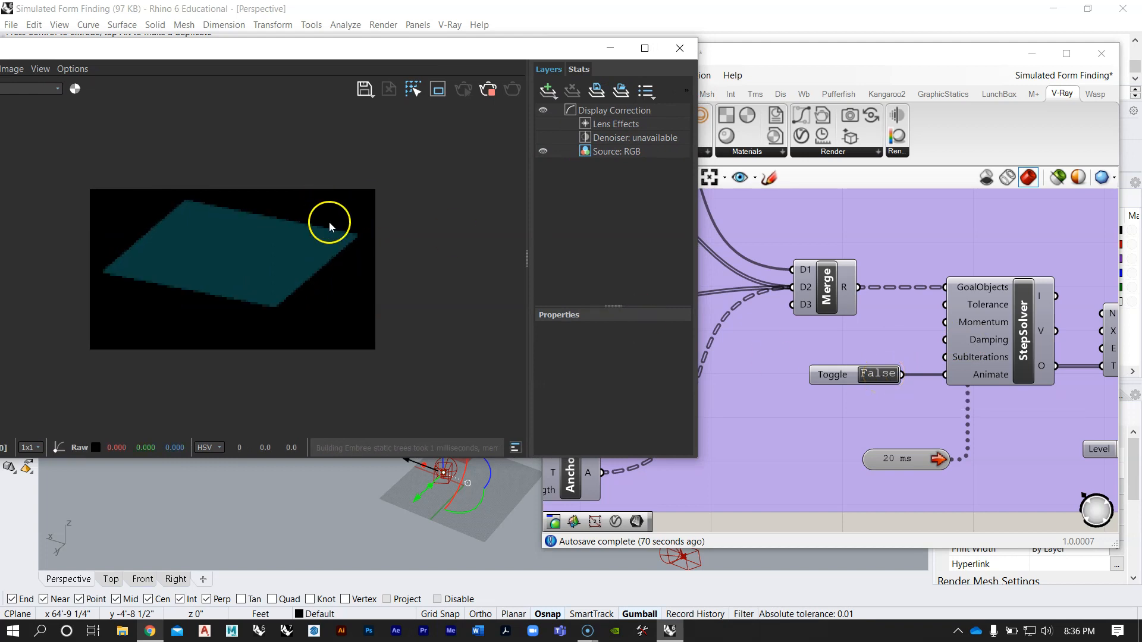
double_click(878, 374)
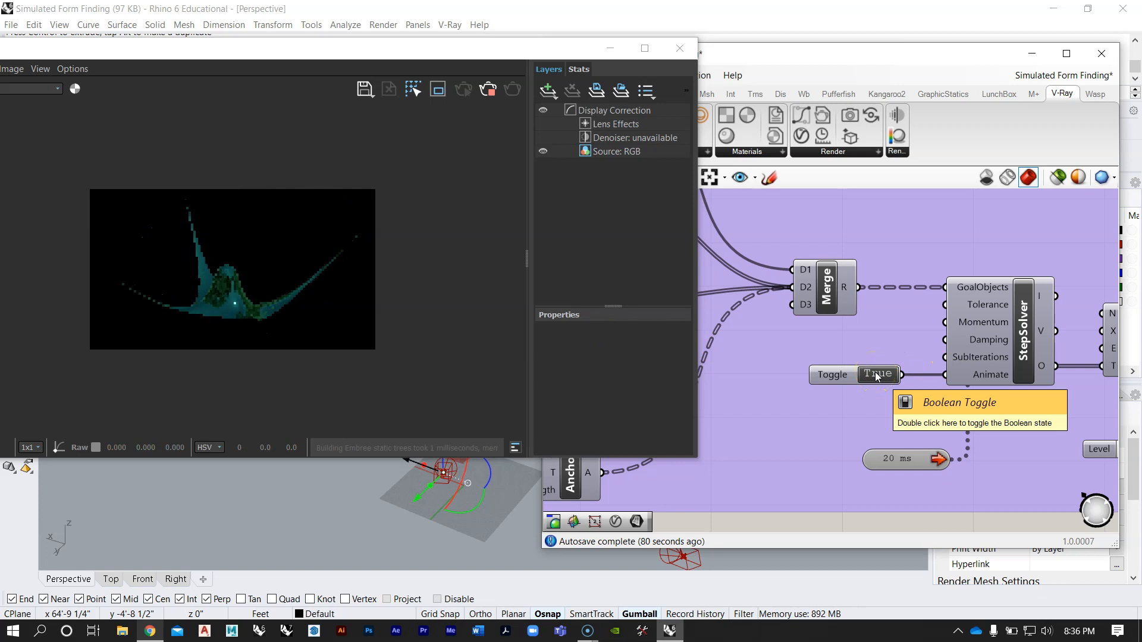
double_click(877, 375)
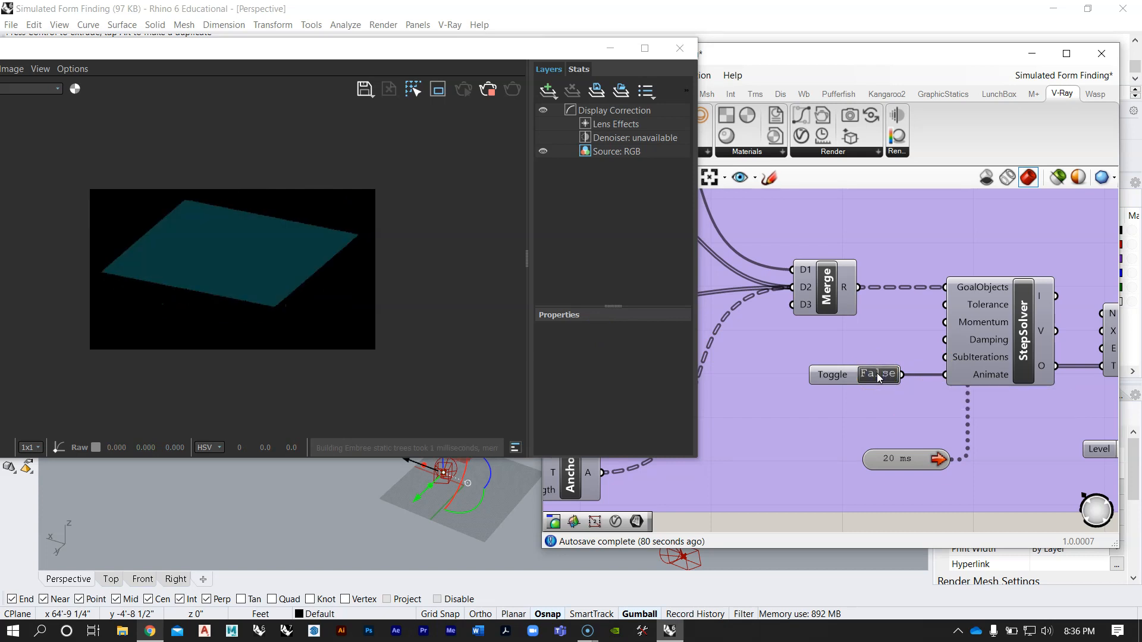
double_click(878, 374)
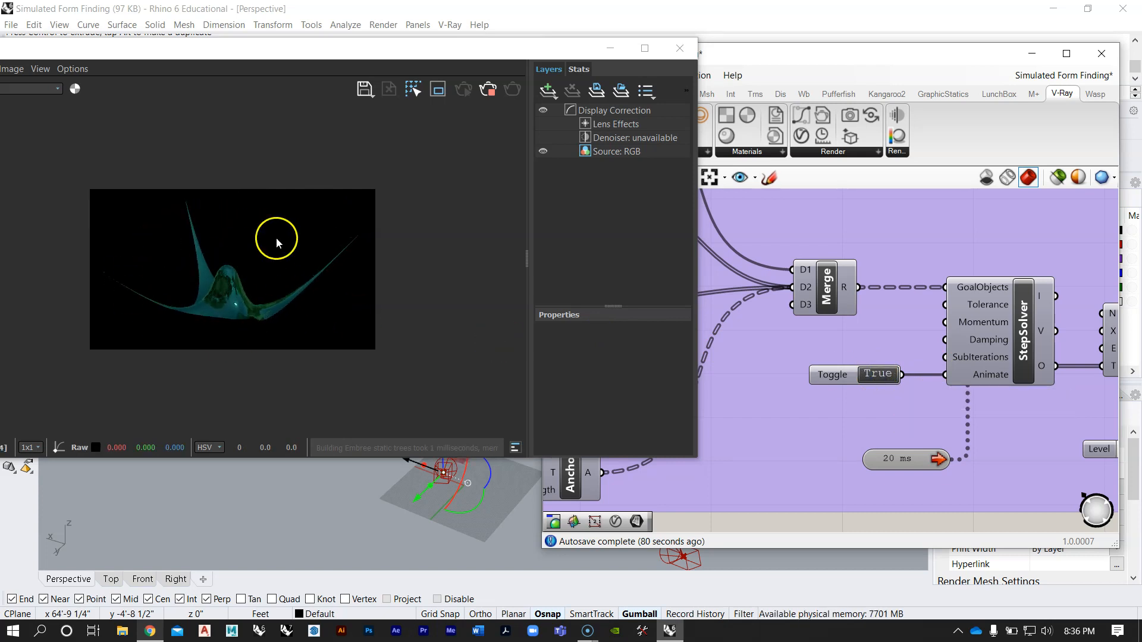
double_click(880, 375)
double_click(879, 374)
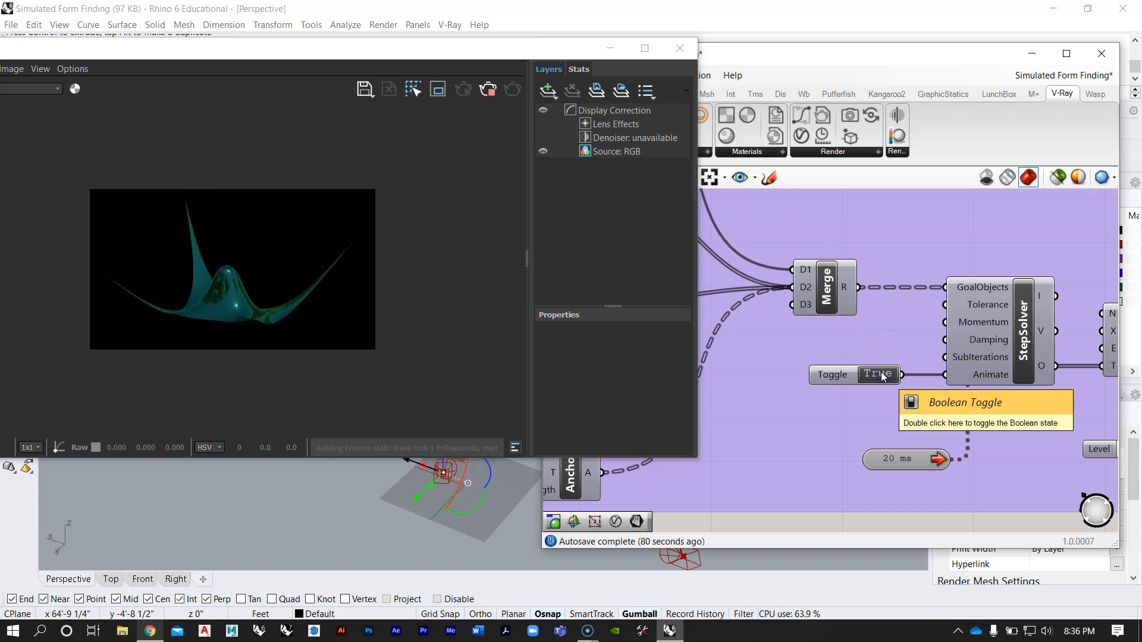
Step: Close the V-Ray Frame Buffer and stop the interactive render on the Render component
left_click_drag(527, 40, 527, 51)
right_click_drag(990, 318, 914, 279)
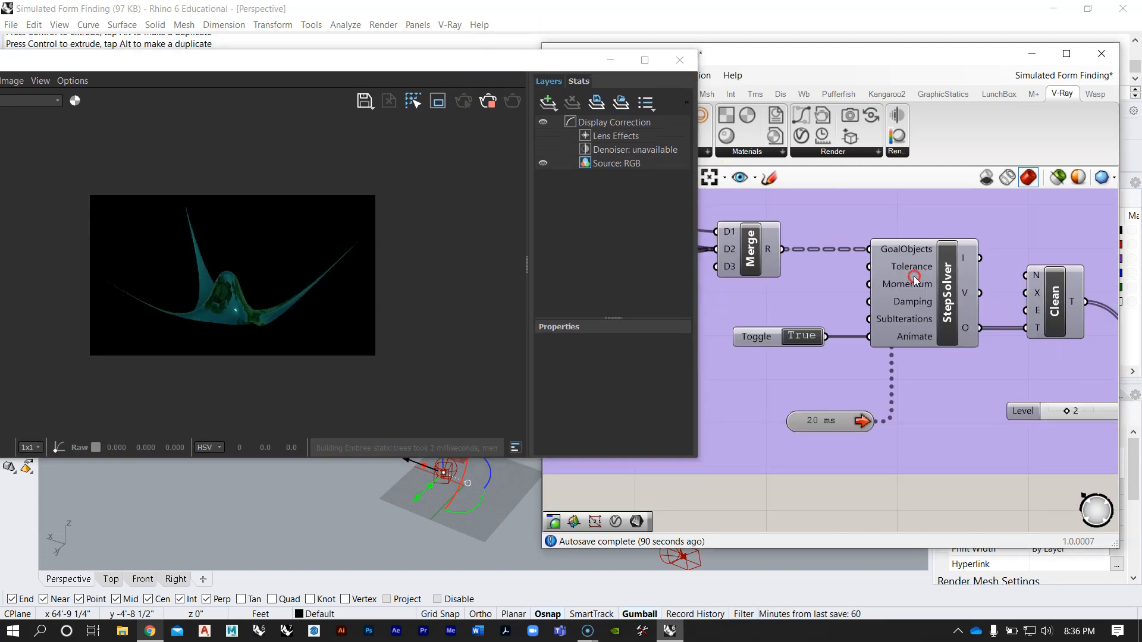
scroll(914, 280, "down", 5)
scroll(905, 267, "up", 6)
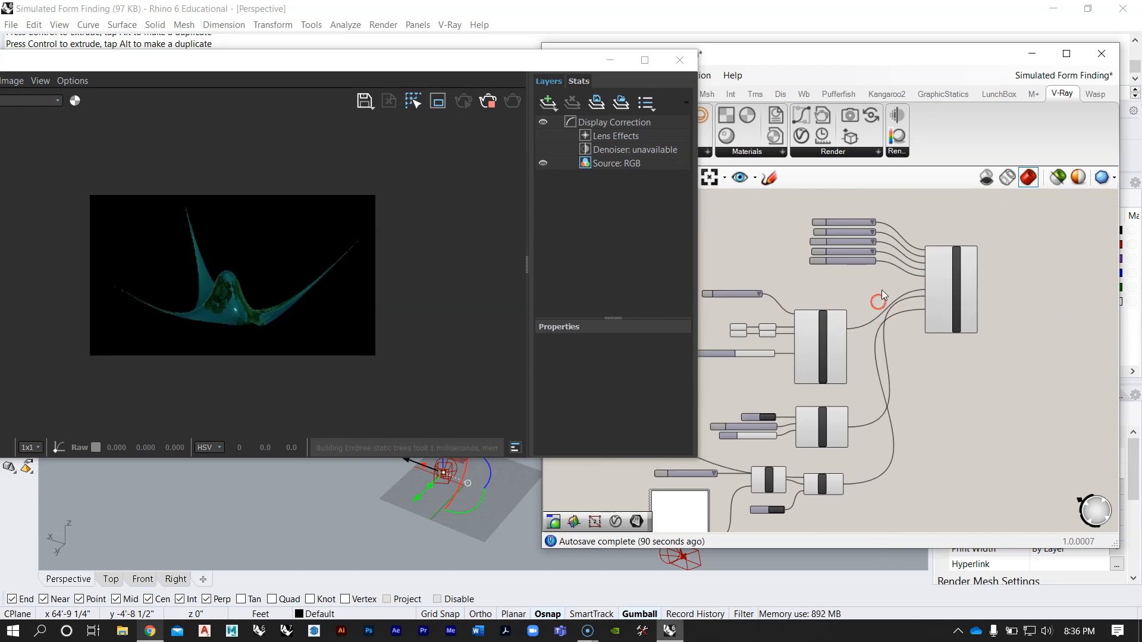
scroll(881, 290, "up", 2)
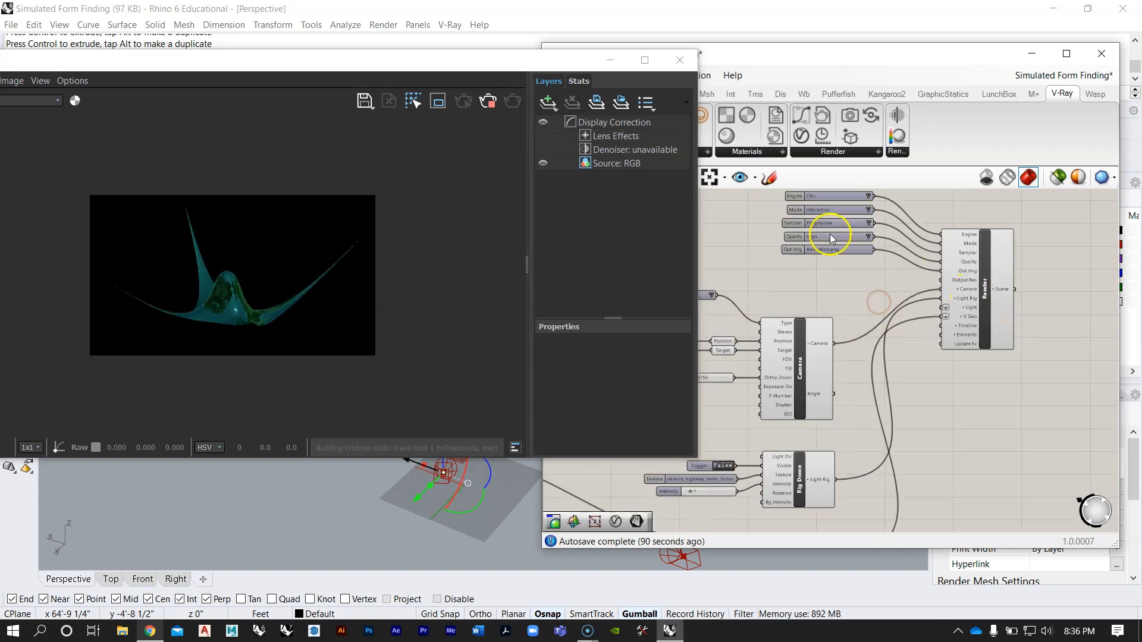
left_click(680, 62)
scroll(899, 304, "up", 3)
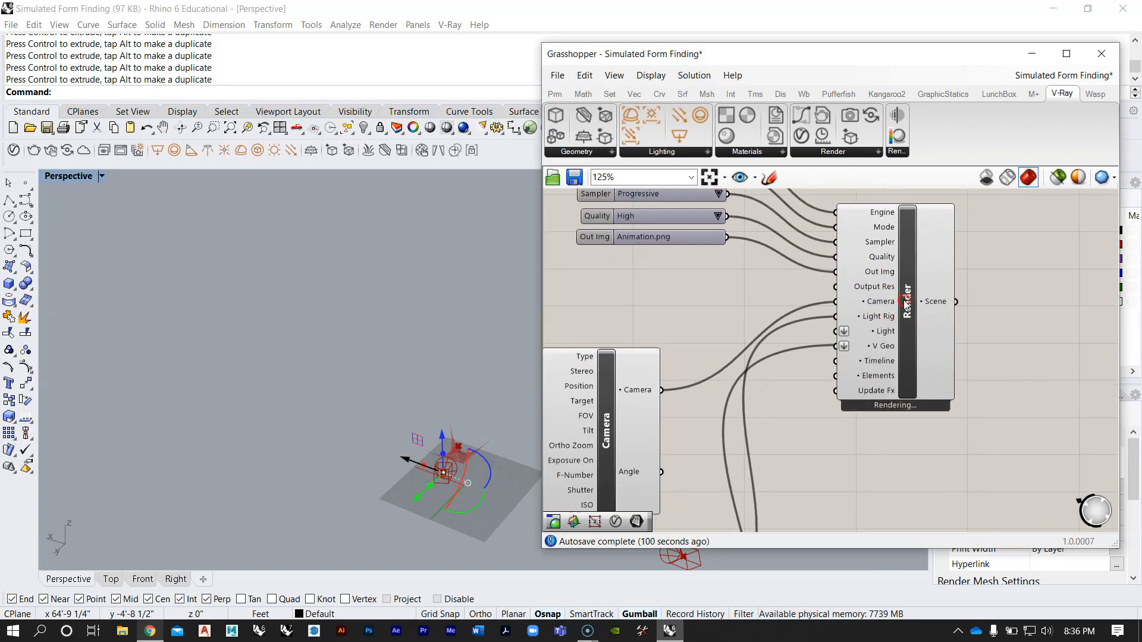
right_click(904, 302)
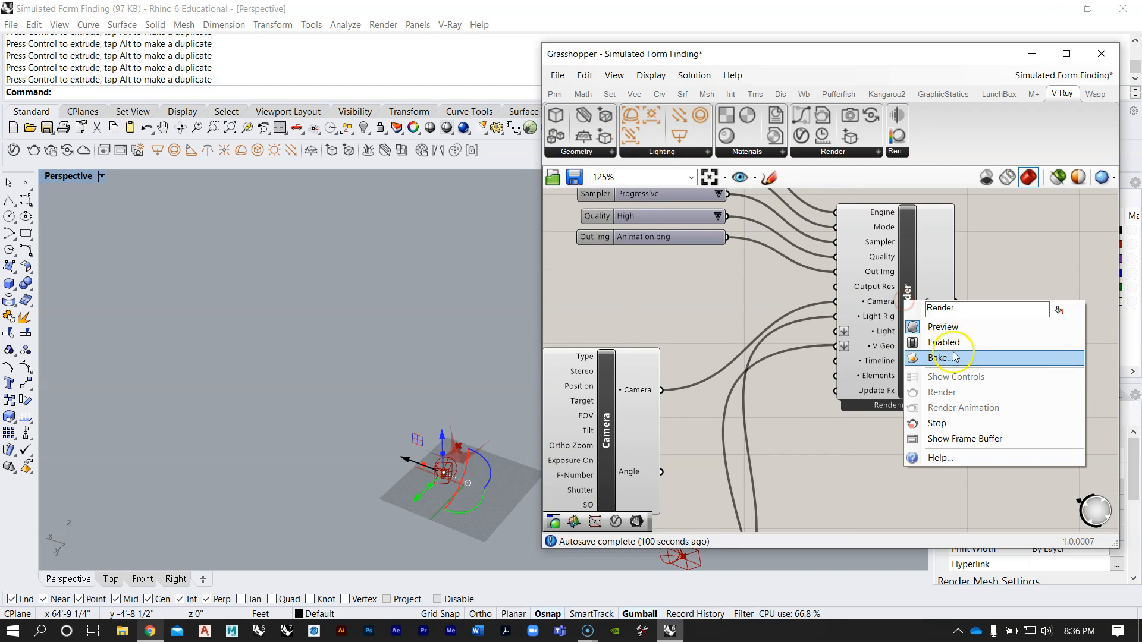
left_click(948, 423)
right_click_drag(874, 265, 876, 360)
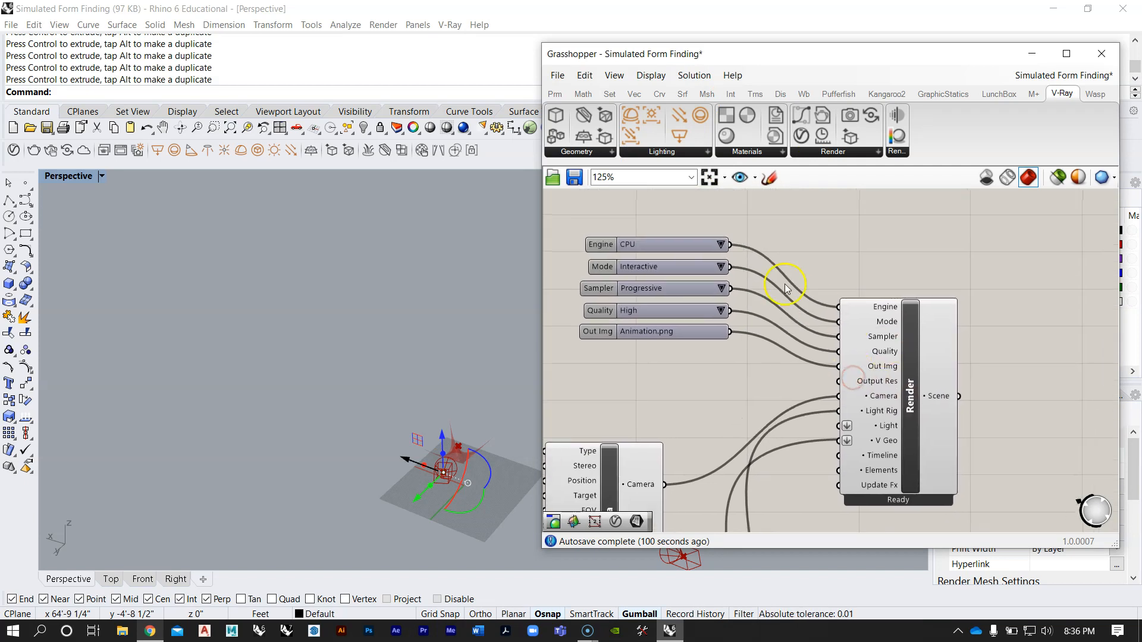
Step: Switch the Render component's Mode input to Production and its Sampler input to Bucket
right_click_drag(791, 333, 795, 308)
scroll(782, 320, "up", 2)
scroll(757, 313, "down", 2)
scroll(690, 249, "up", 2)
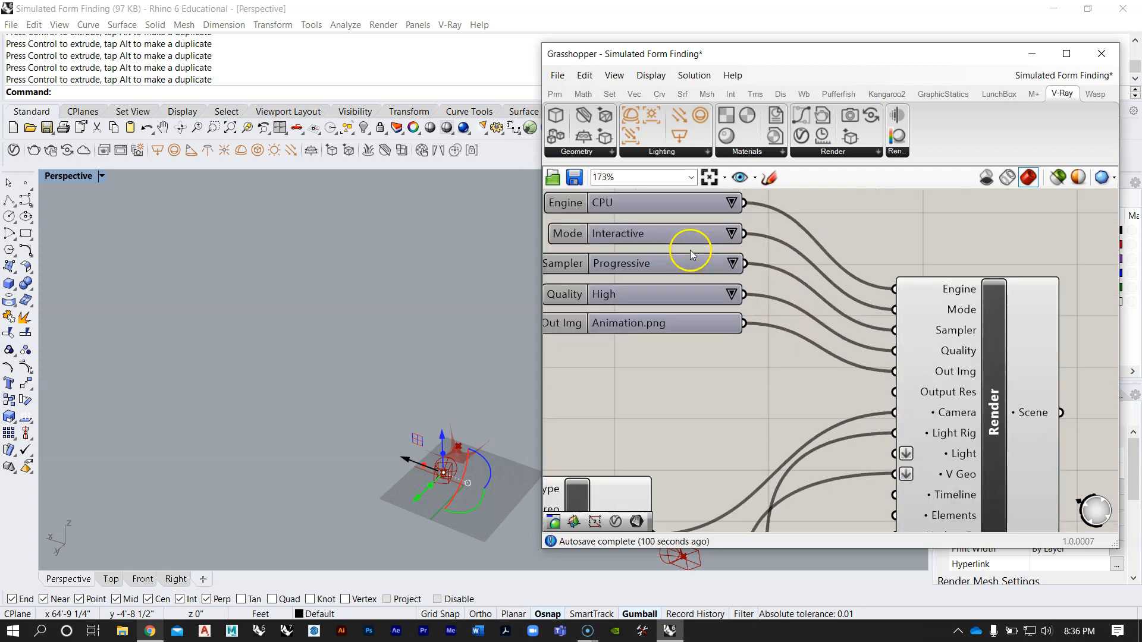
left_click(728, 234)
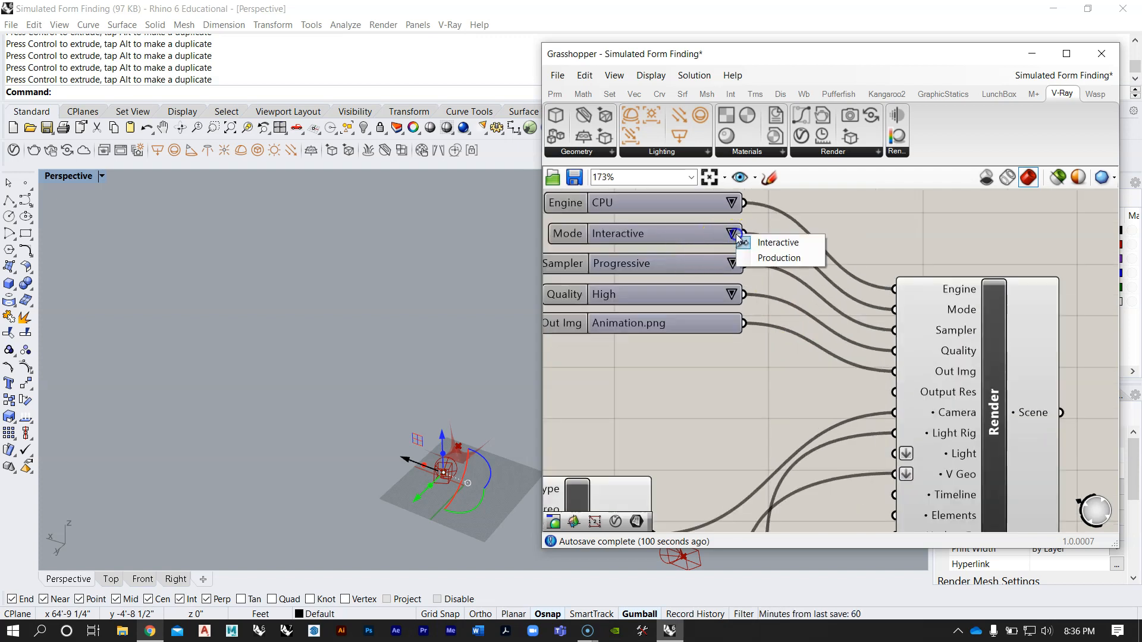
left_click(768, 259)
left_click(733, 265)
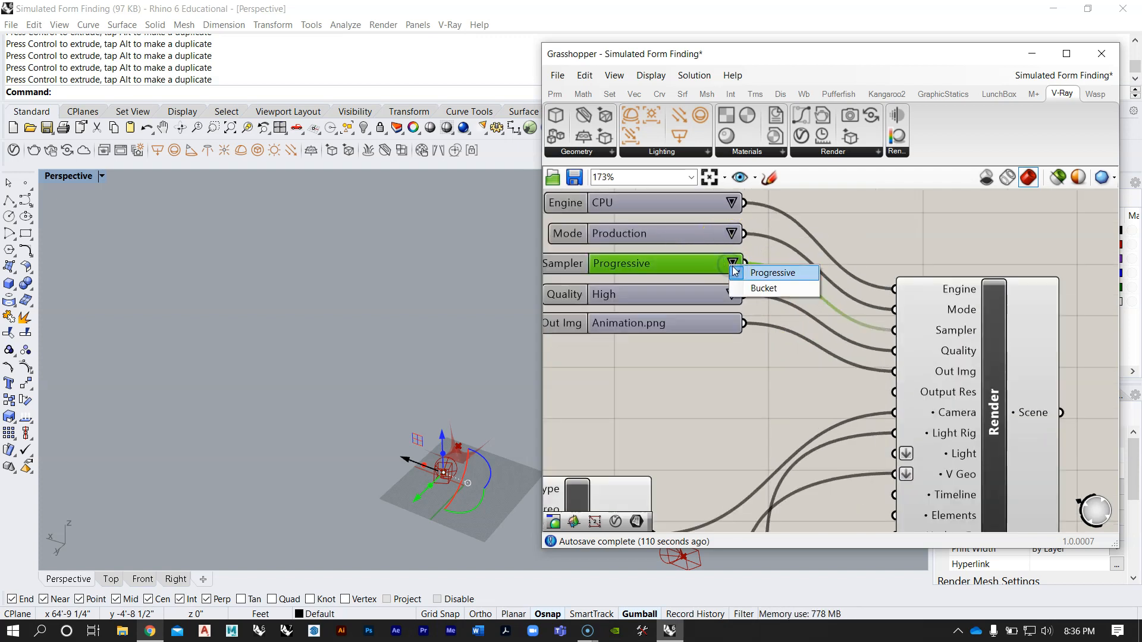
left_click(756, 287)
Step: Start a production render of the current form from the Render component
scroll(759, 264, "down", 3)
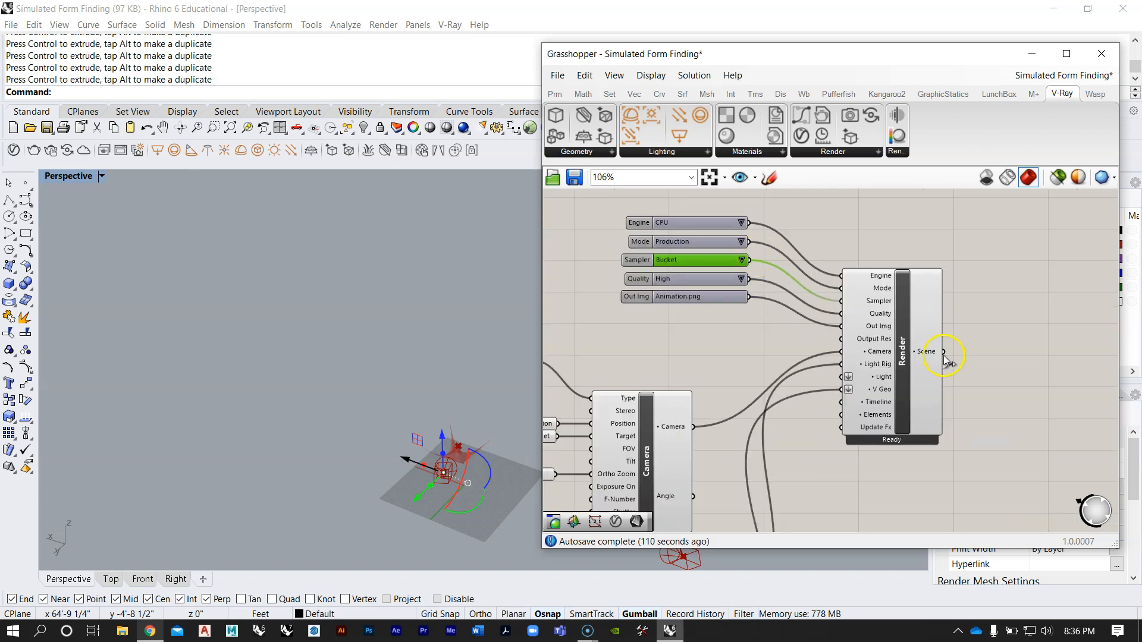
right_click(902, 356)
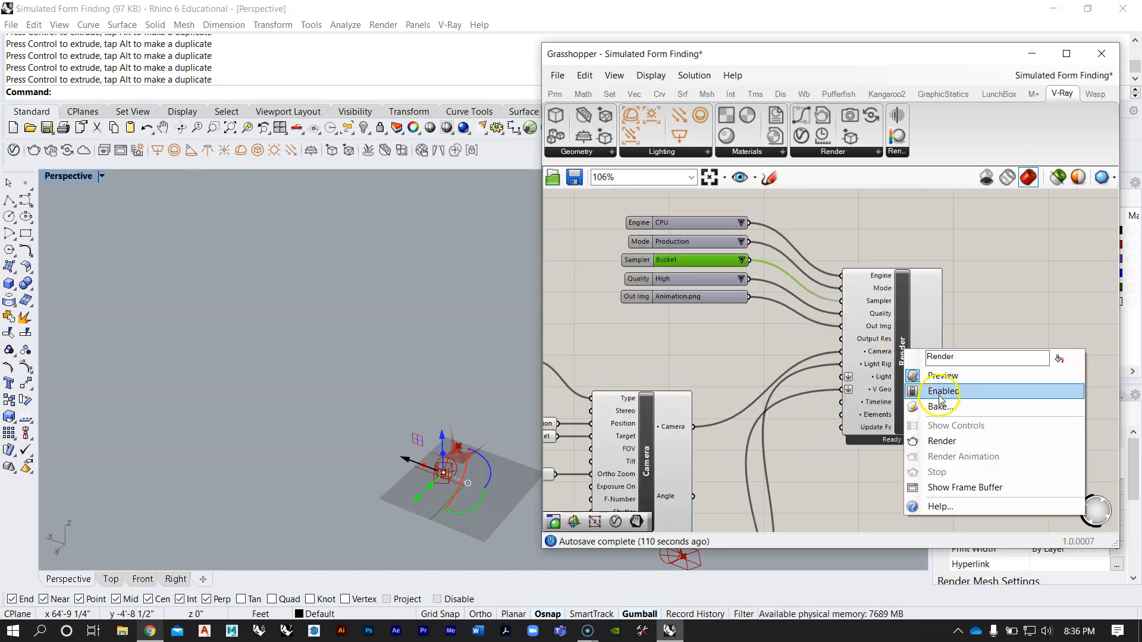
left_click(949, 446)
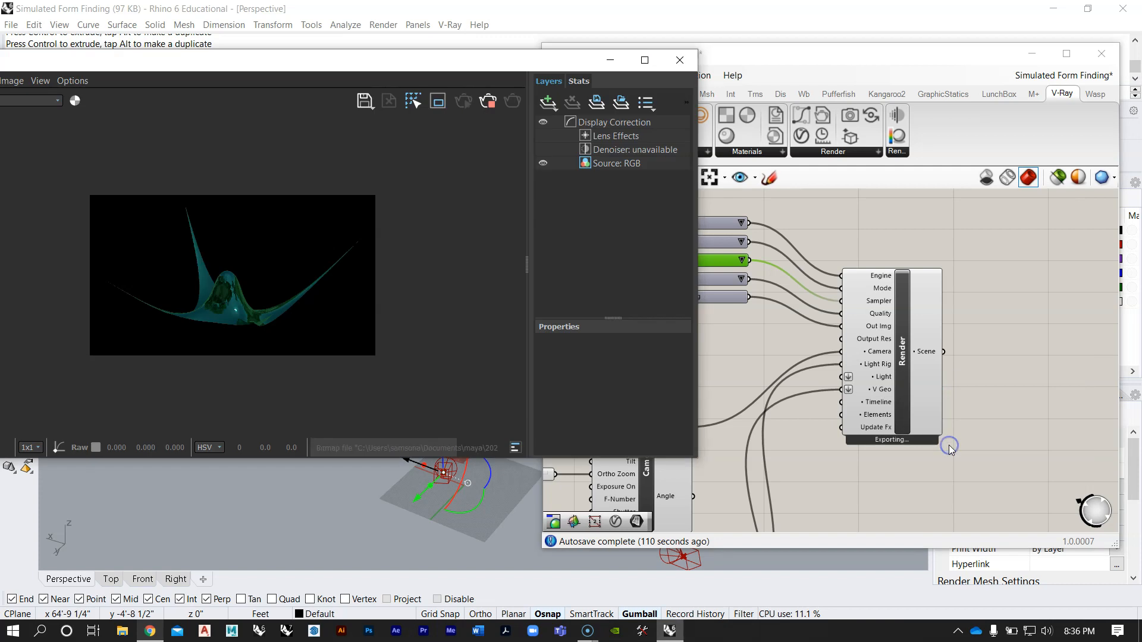
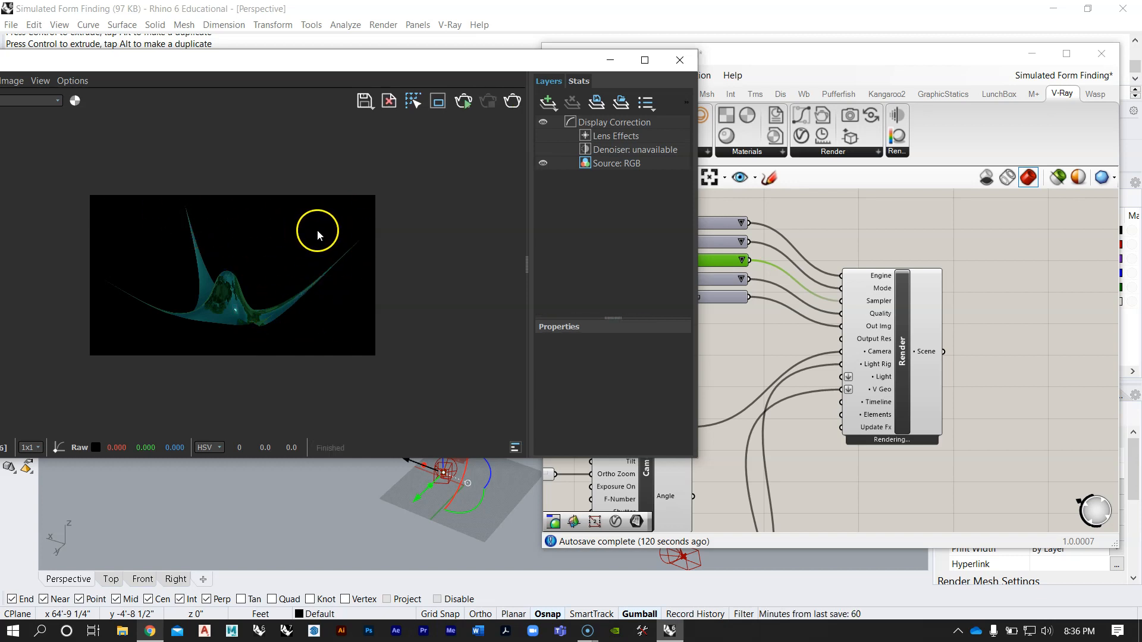
Step: View the rendered Animation.png from the Kangaroo Animation folder on the Desktop, then close the image viewer
left_click_drag(334, 77, 494, 67)
left_click(128, 633)
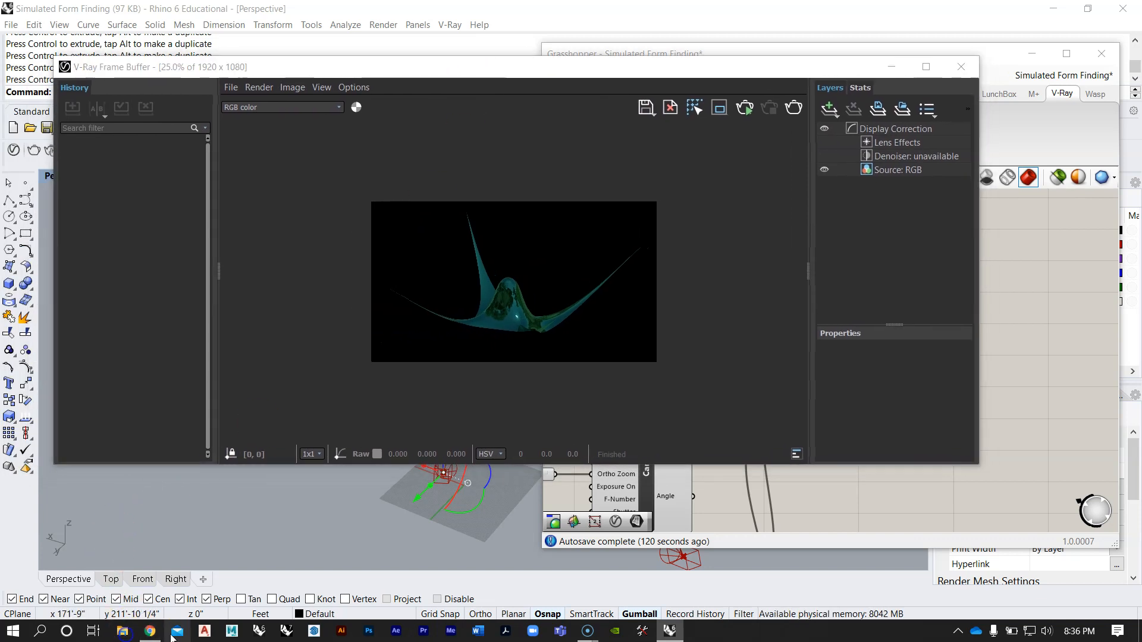
left_click(257, 201)
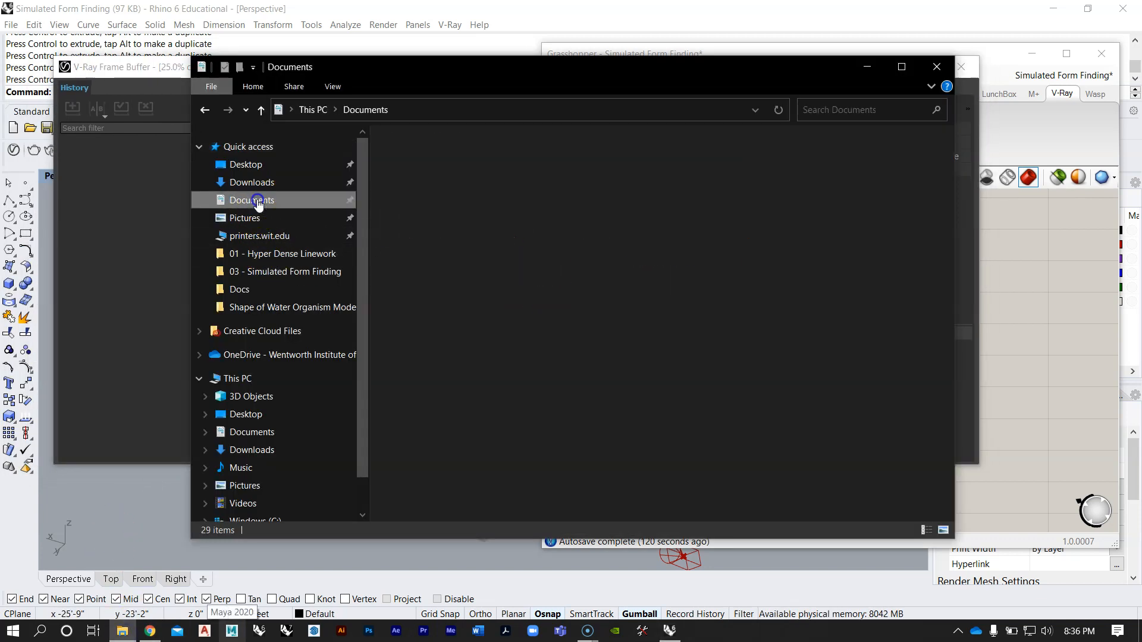
left_click(253, 167)
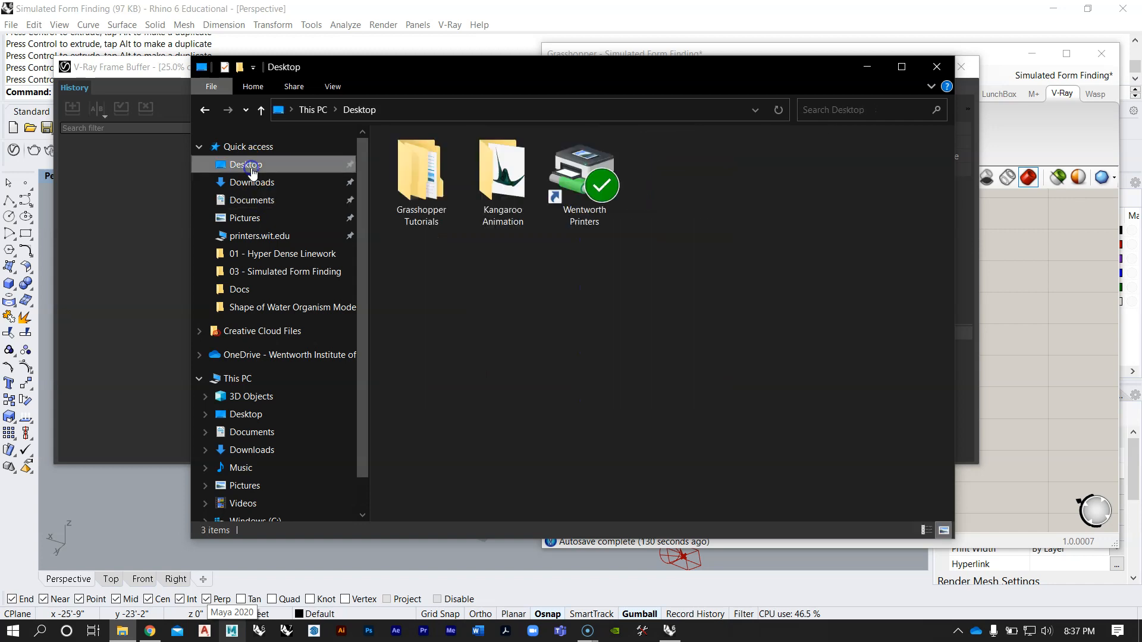
double_click(483, 182)
double_click(420, 158)
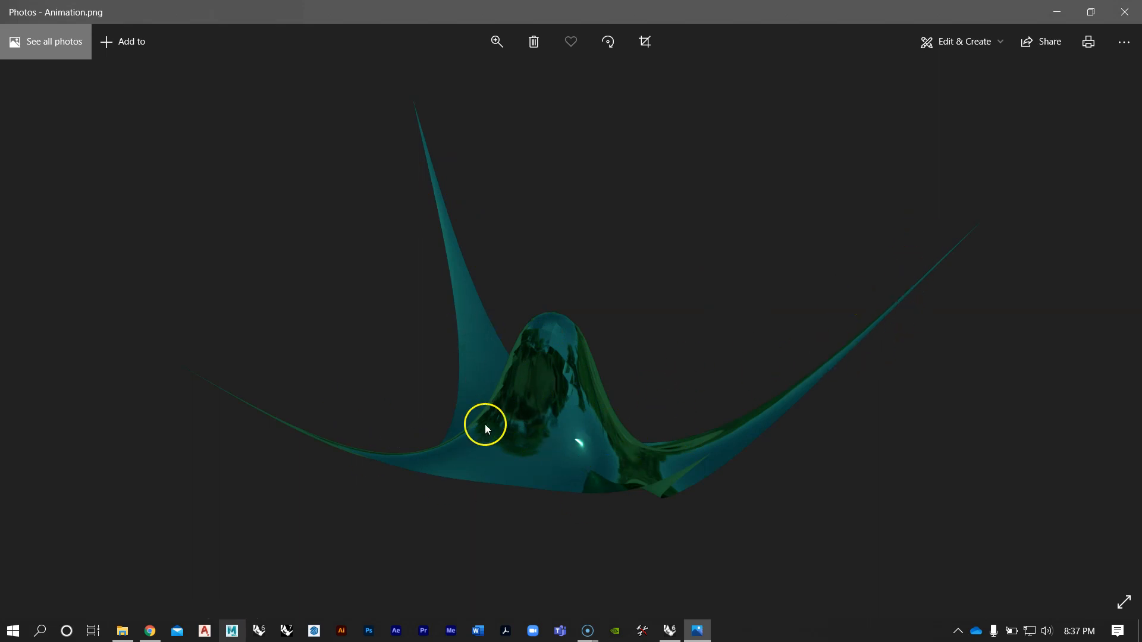
left_click(1124, 12)
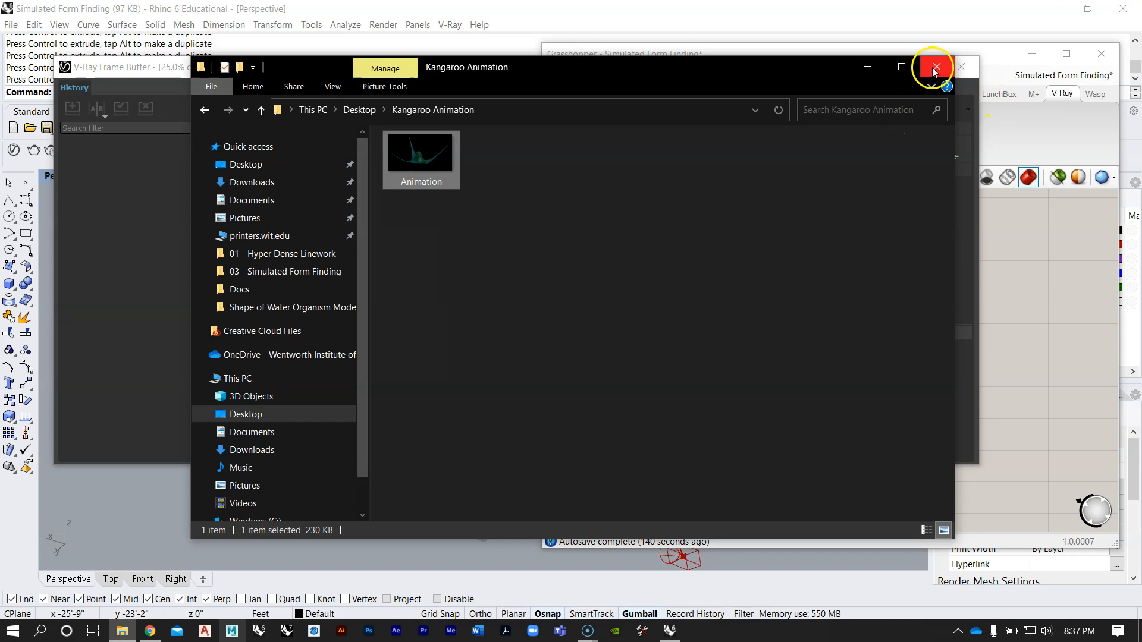
Step: Delete the Animation image from the Kangaroo Animation folder, minimize File Explorer and close the V-Ray Frame Buffer
right_click(435, 157)
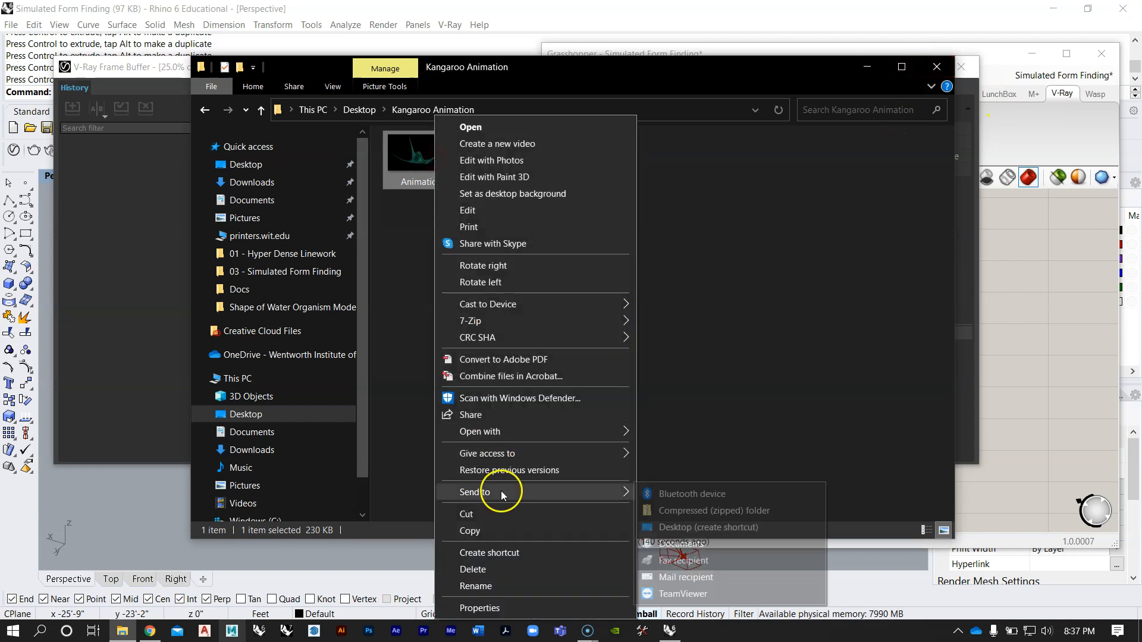
left_click(498, 571)
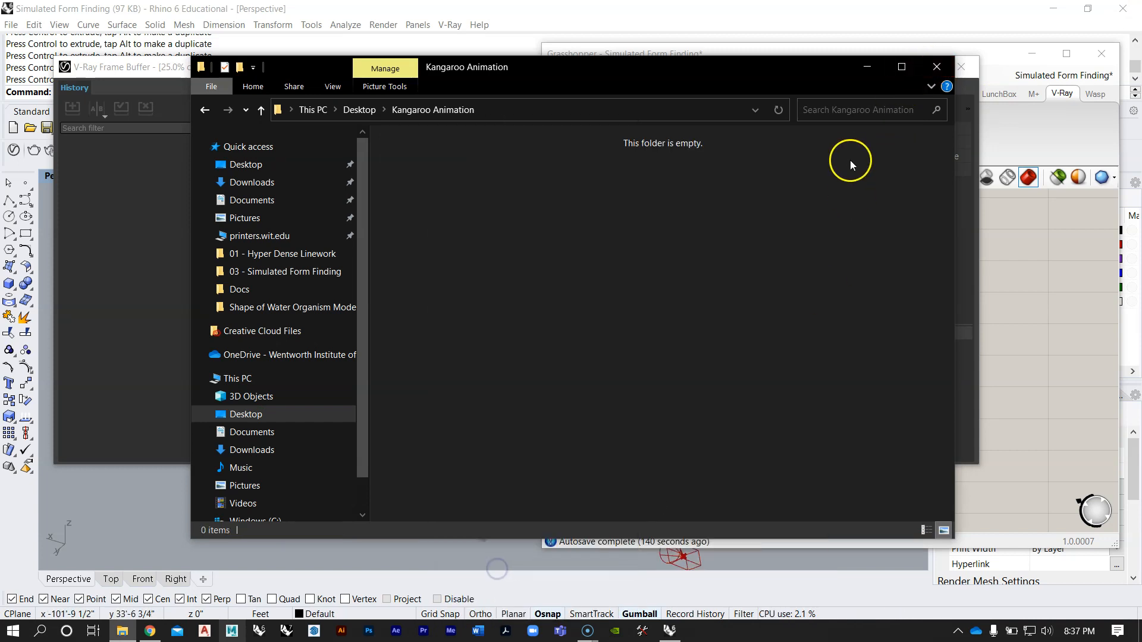
left_click(869, 68)
left_click(961, 67)
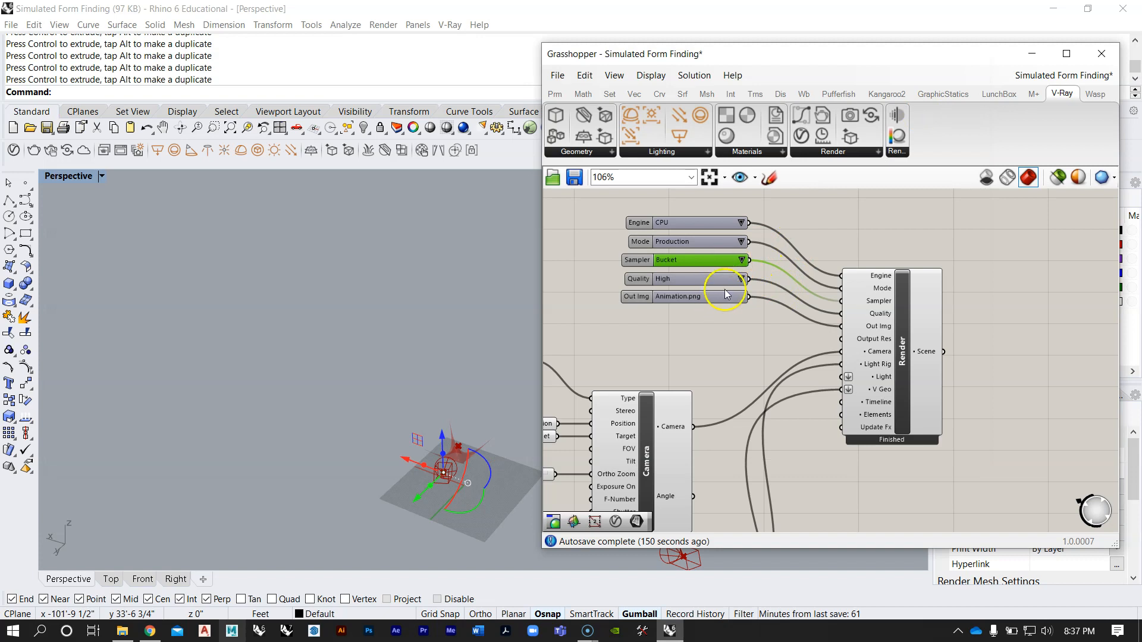
Step: Examine the render inputs, then the reference definition's V-Ray Timeline with its Frames Count slider and the nearby StepSolver chain
scroll(725, 289, "up", 3)
right_click(732, 261)
left_click(705, 376)
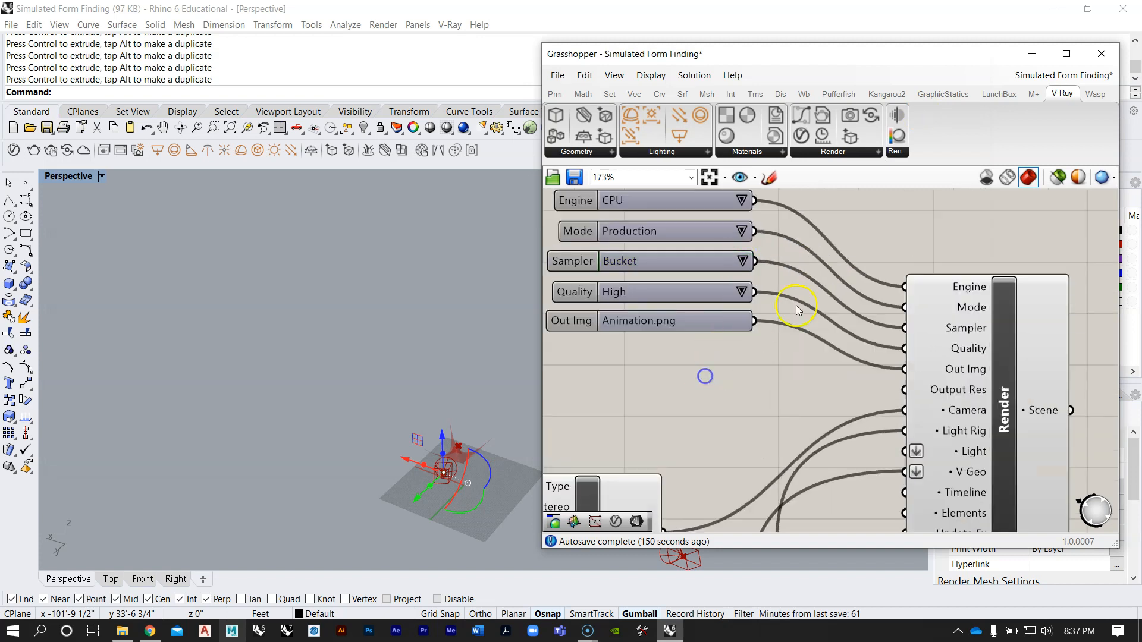
scroll(797, 309, "down", 8)
right_click_drag(794, 294, 792, 400)
scroll(792, 400, "down", 3)
scroll(676, 324, "up", 8)
scroll(661, 306, "up", 4)
right_click_drag(689, 307, 765, 316)
scroll(765, 316, "down", 2)
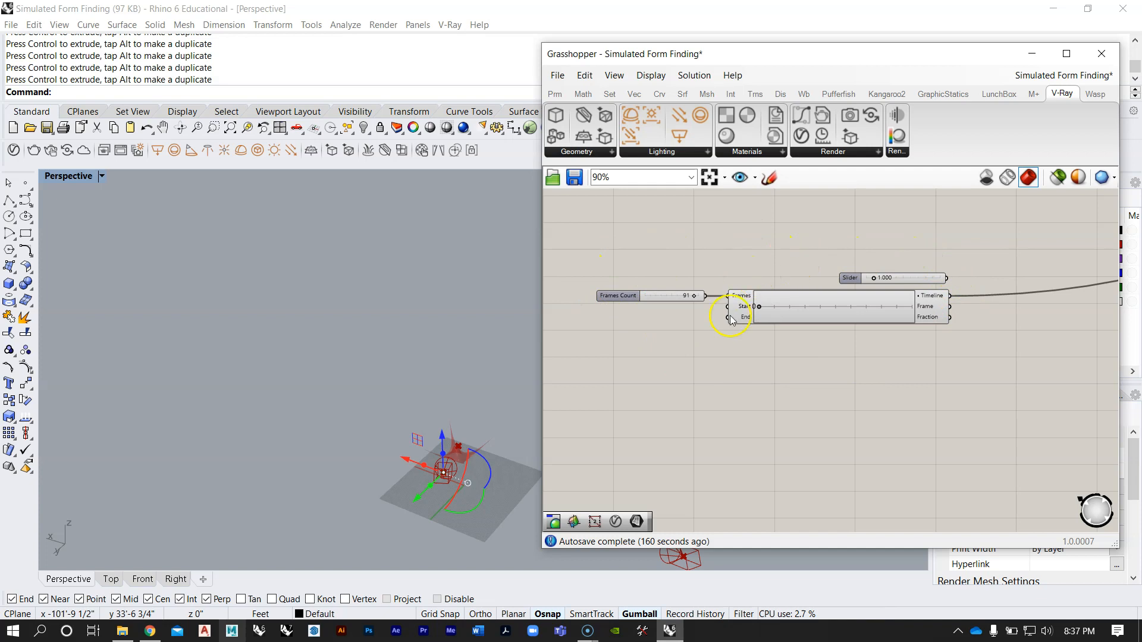
scroll(988, 266, "down", 5)
right_click_drag(988, 263, 773, 341)
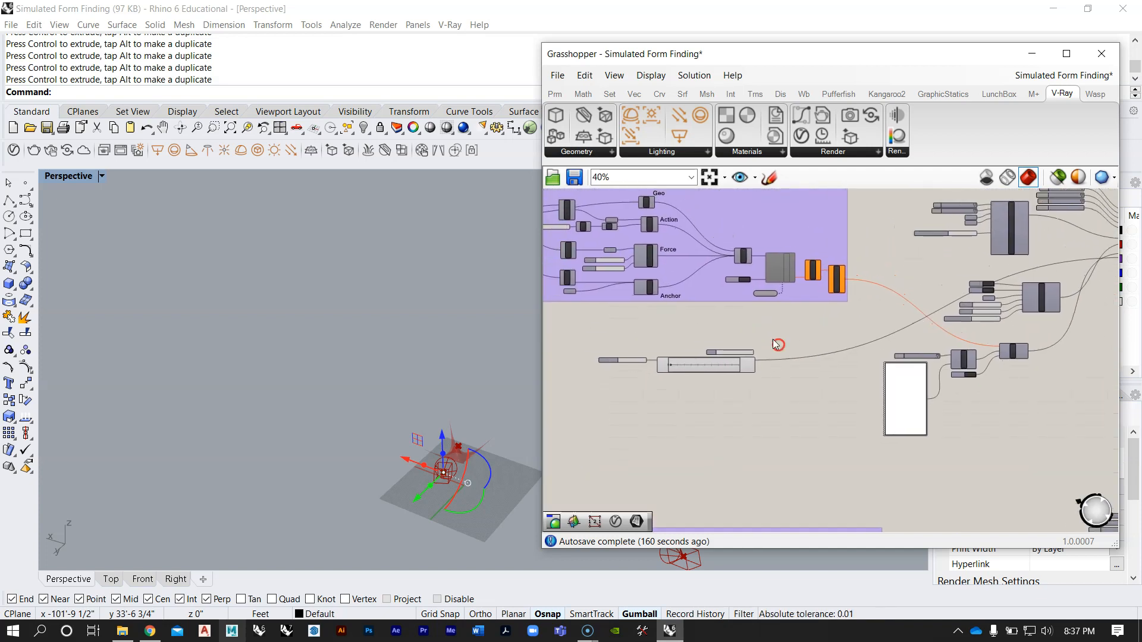
scroll(732, 368, "up", 4)
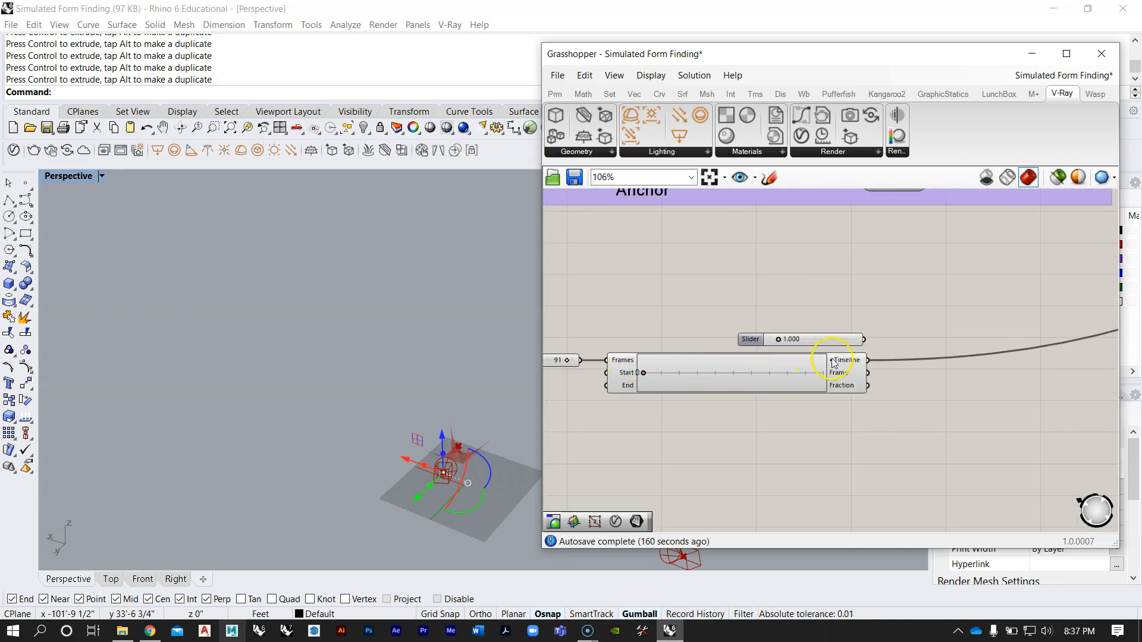
right_click_drag(845, 324, 737, 401)
scroll(710, 356, "down", 2)
scroll(720, 261, "up", 1)
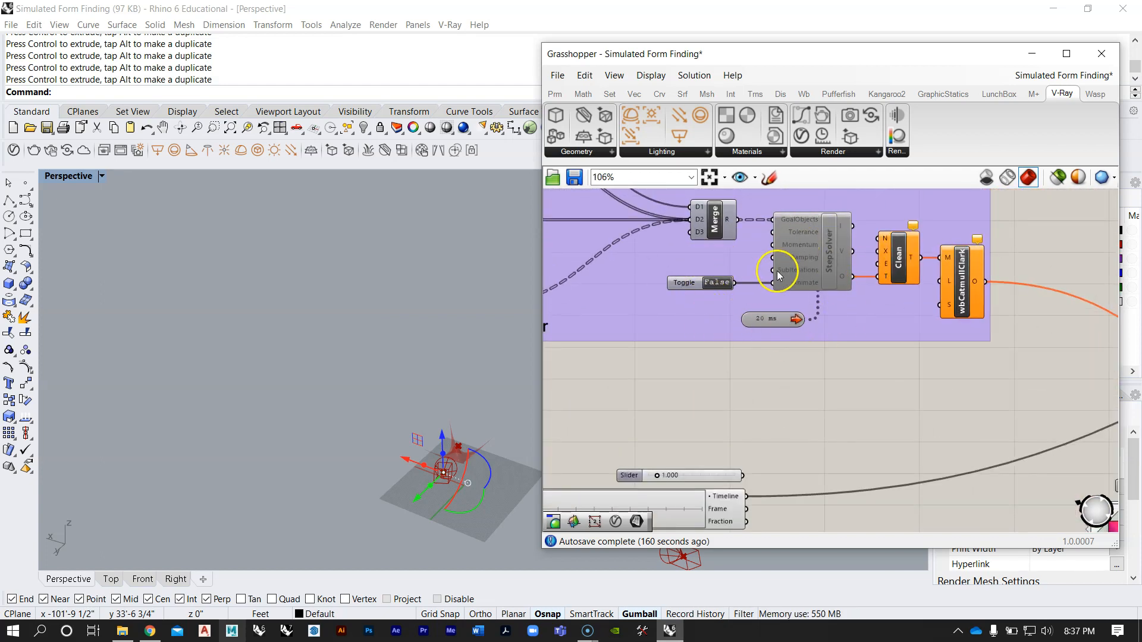
scroll(778, 273, "down", 5)
scroll(748, 327, "up", 2)
right_click_drag(695, 341, 834, 281)
scroll(702, 361, "up", 4)
Step: Add a V-Ray Timeline component below the purple form-finding group of the working definition
scroll(695, 254, "down", 6)
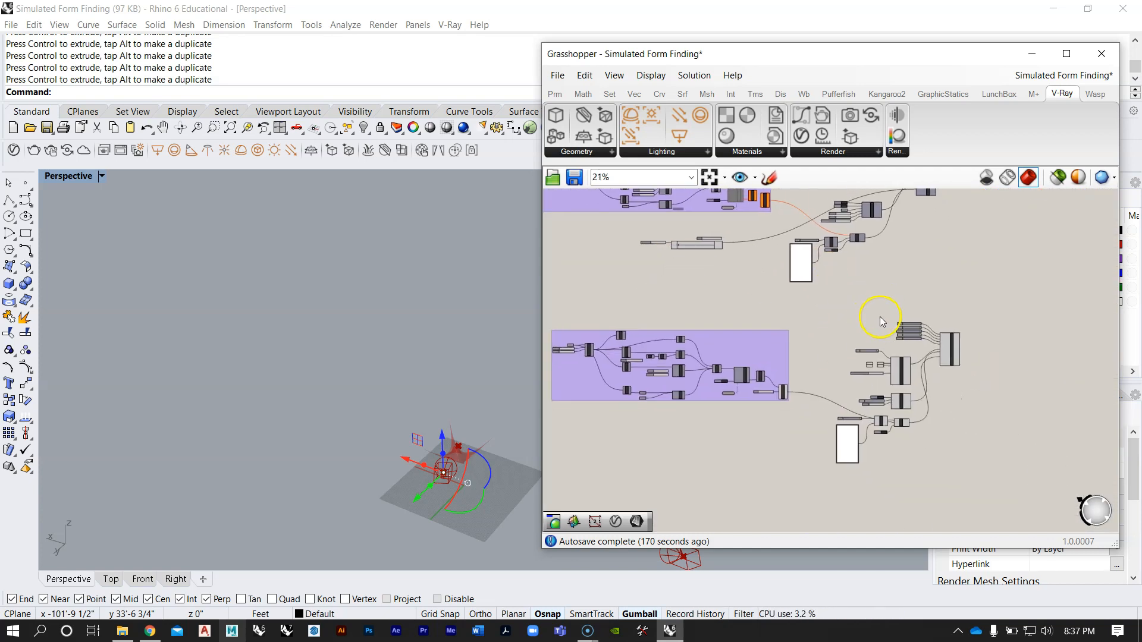
scroll(874, 391, "up", 1)
mouse_move(854, 389)
right_mouse_down()
mouse_move(886, 334)
mouse_move(795, 421)
right_mouse_up()
scroll(794, 361, "up", 3)
scroll(863, 344, "down", 4)
scroll(723, 288, "up", 2)
scroll(744, 302, "up", 3)
right_click_drag(703, 290, 795, 304)
scroll(723, 244, "up", 4)
scroll(722, 244, "down", 6)
scroll(722, 243, "down", 4)
scroll(810, 334, "up", 3)
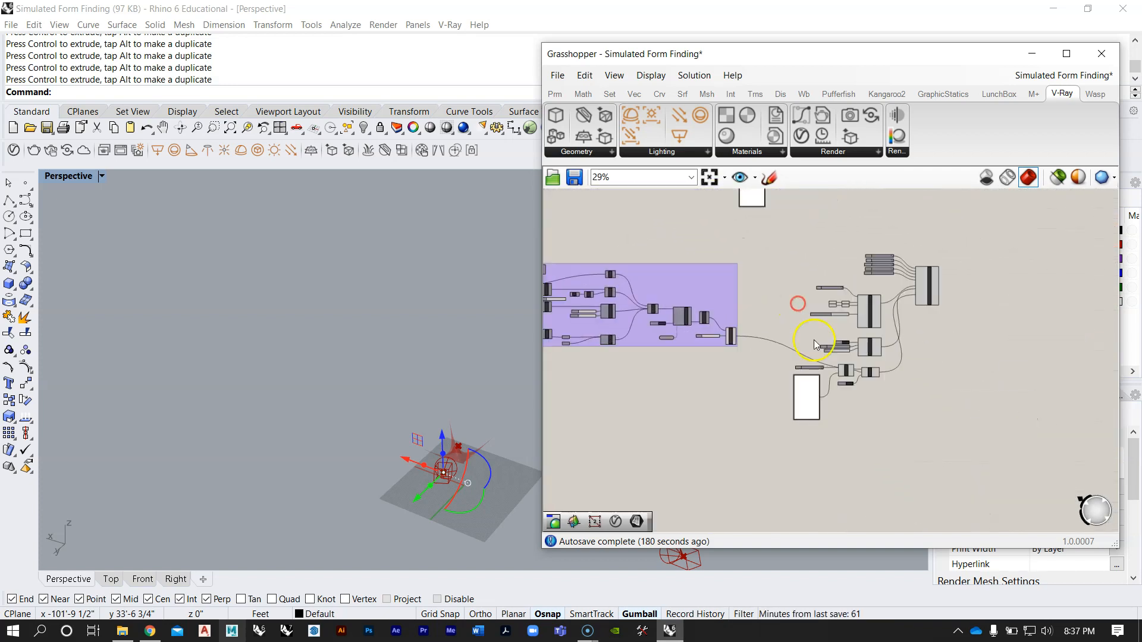
left_click(850, 150)
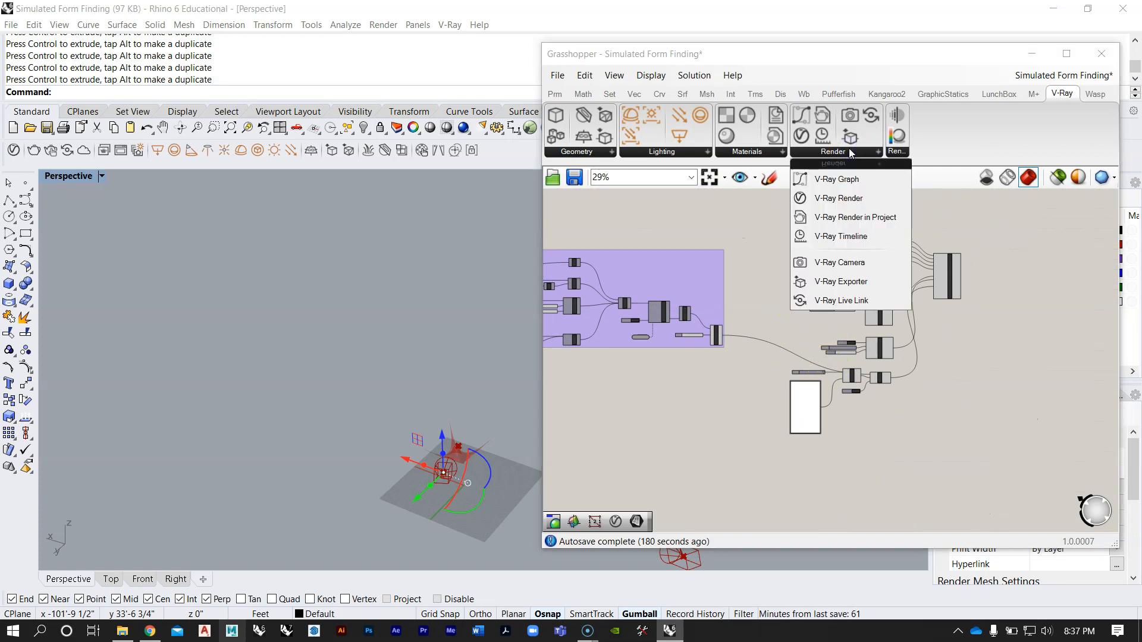
left_click(841, 237)
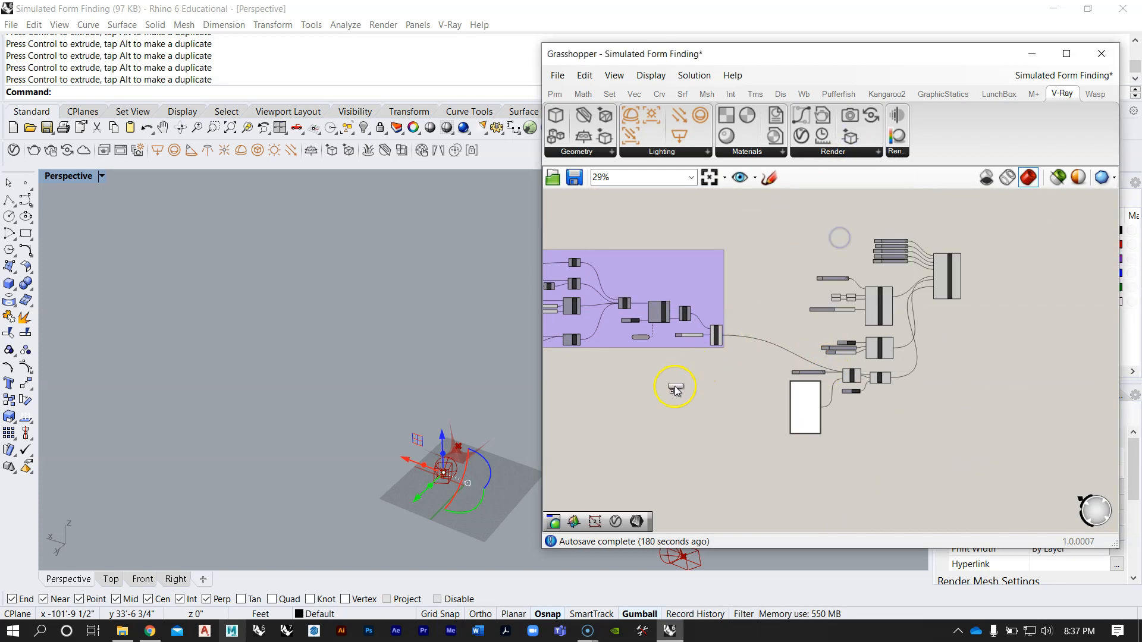
left_click(642, 394)
scroll(644, 394, "up", 5)
scroll(707, 359, "down", 1)
scroll(661, 360, "up", 1)
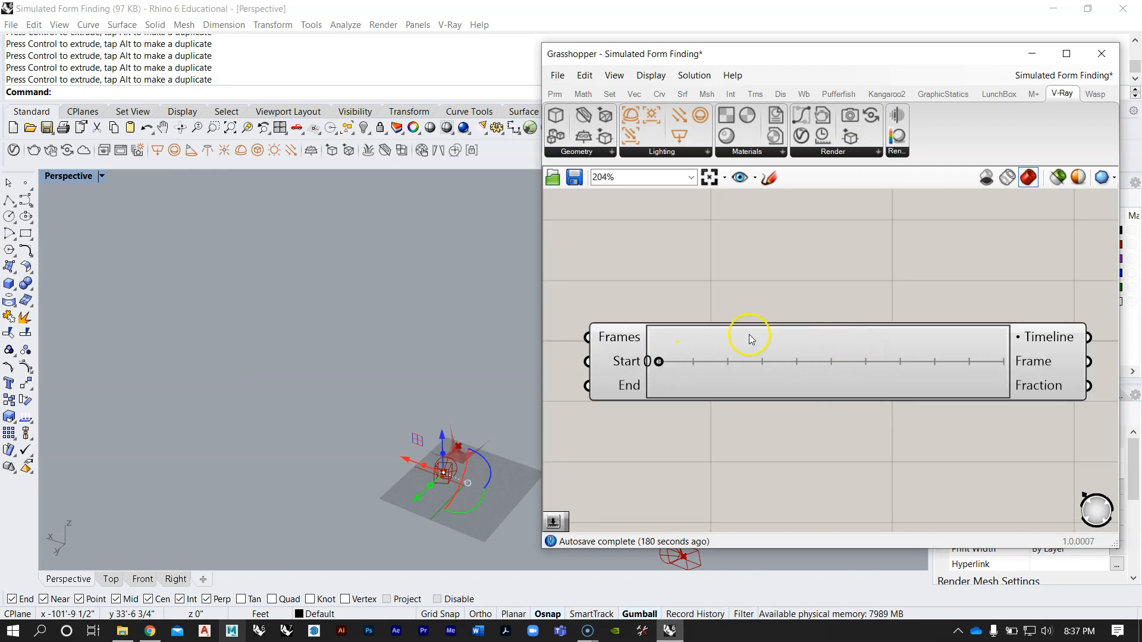
Step: Examine the V-Ray Timeline component's description, its Frames, Start and End inputs, and its outputs
left_click_drag(863, 369, 710, 379)
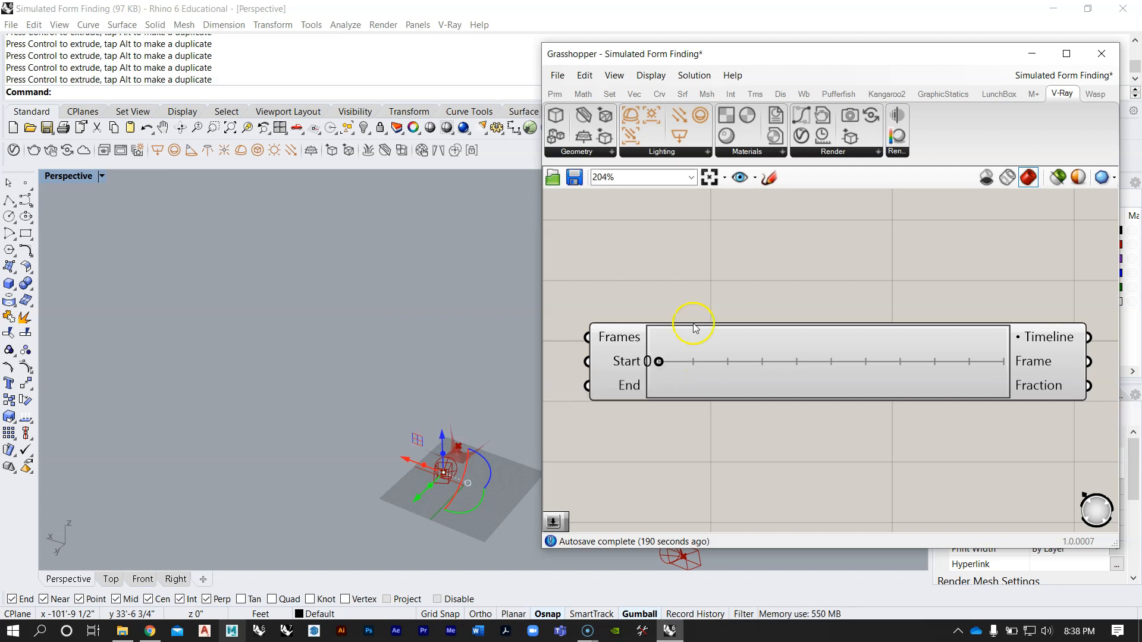
right_click_drag(762, 303, 672, 337)
scroll(672, 338, "down", 3)
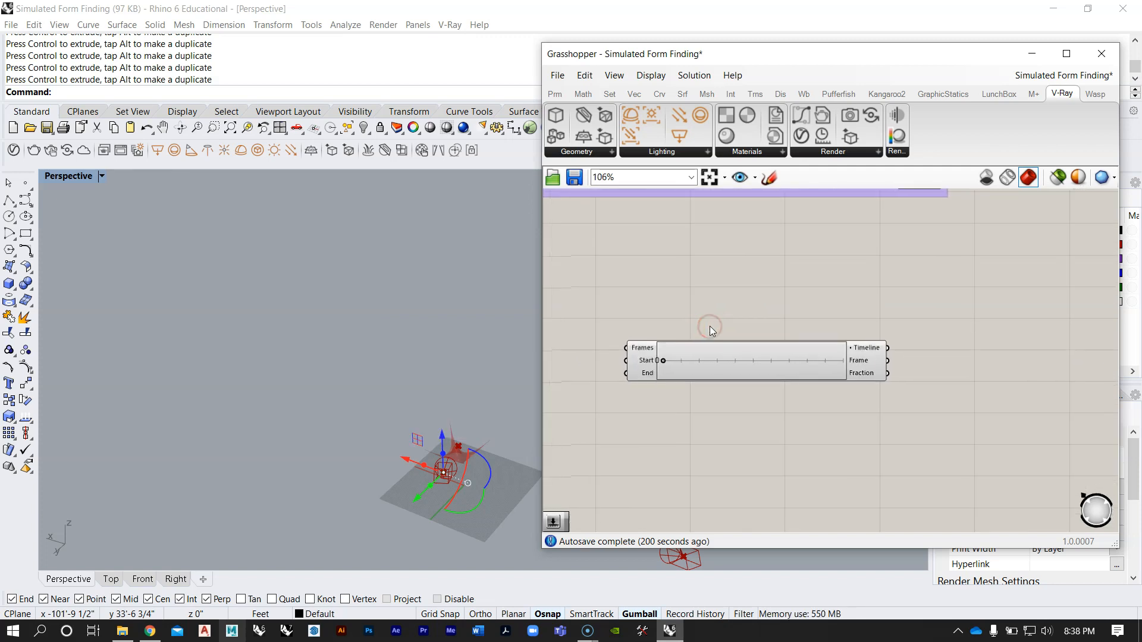
scroll(711, 330, "up", 4)
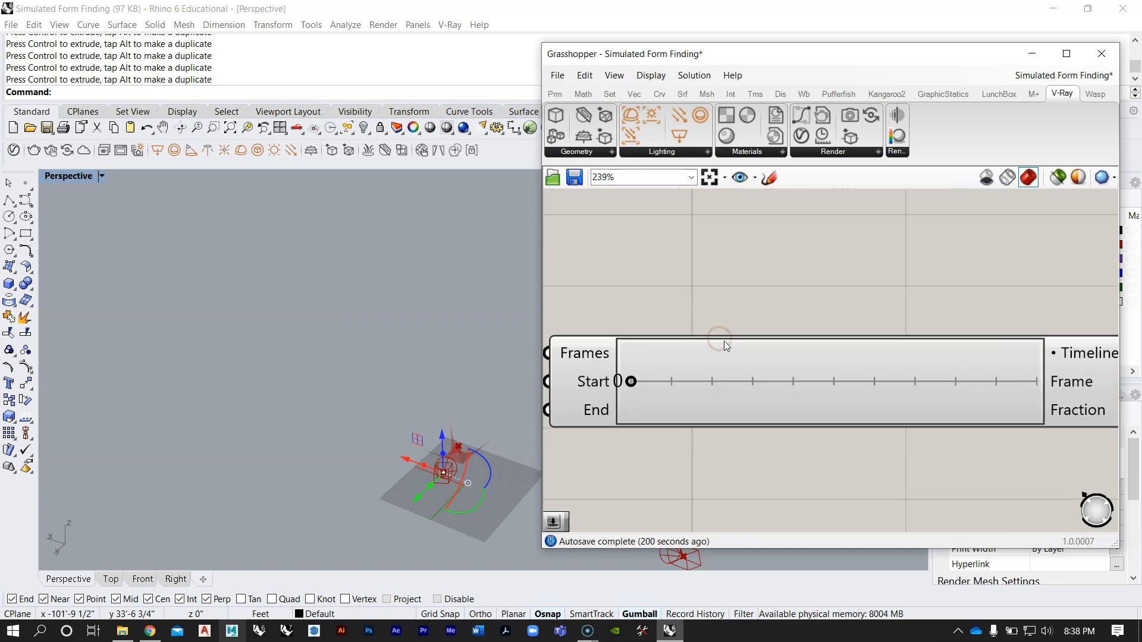
scroll(748, 315, "down", 4)
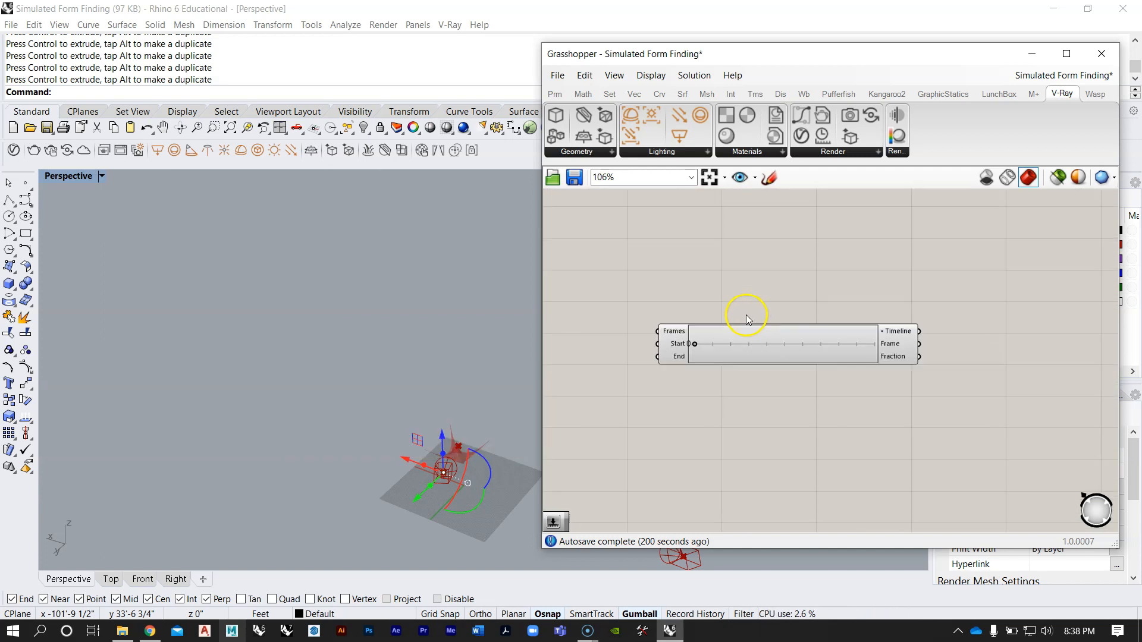
scroll(721, 367, "up", 2)
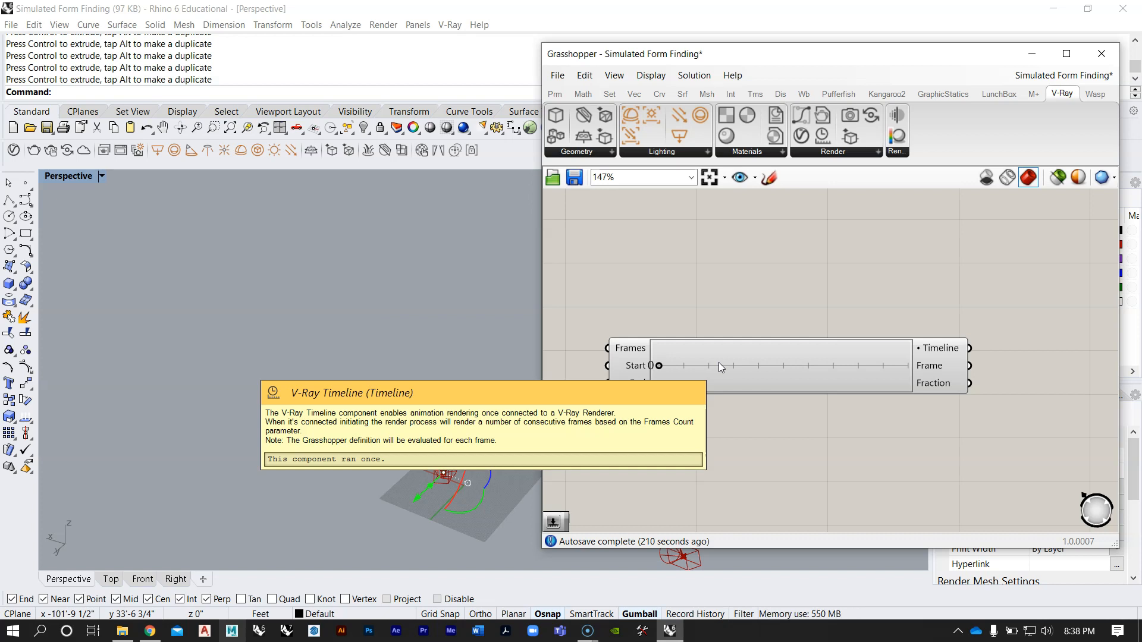
scroll(744, 351, "up", 2)
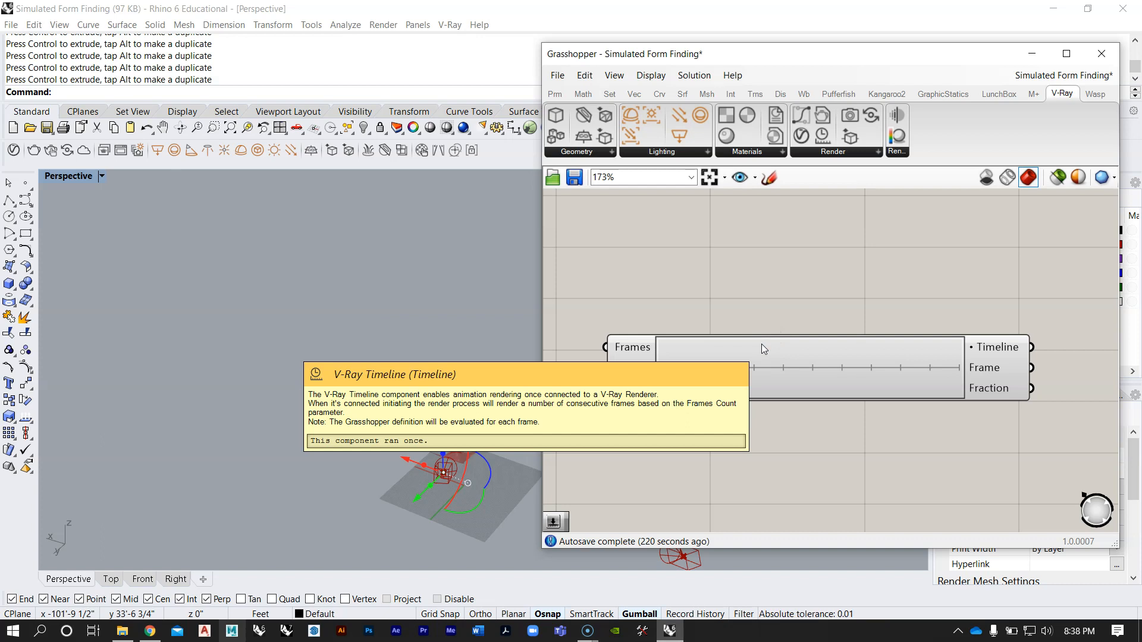
left_click(762, 344)
right_click_drag(696, 318, 729, 358)
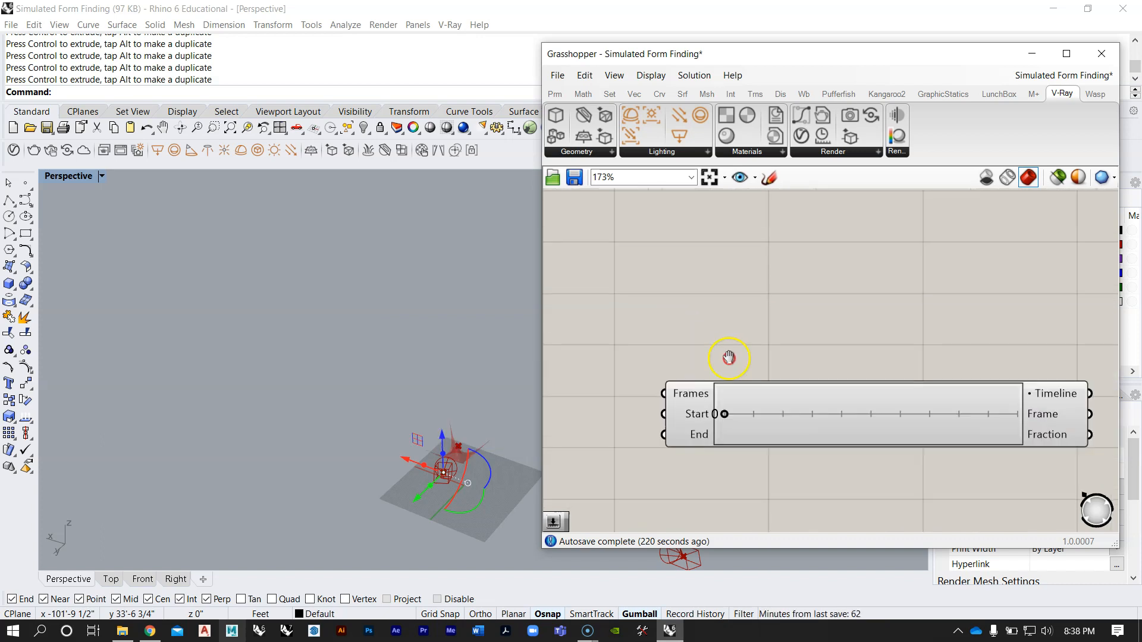
Step: Add a number slider with the value 90 and connect it to the Timeline's Frames input
scroll(714, 363, "down", 6)
scroll(706, 366, "up", 1)
double_click(645, 395)
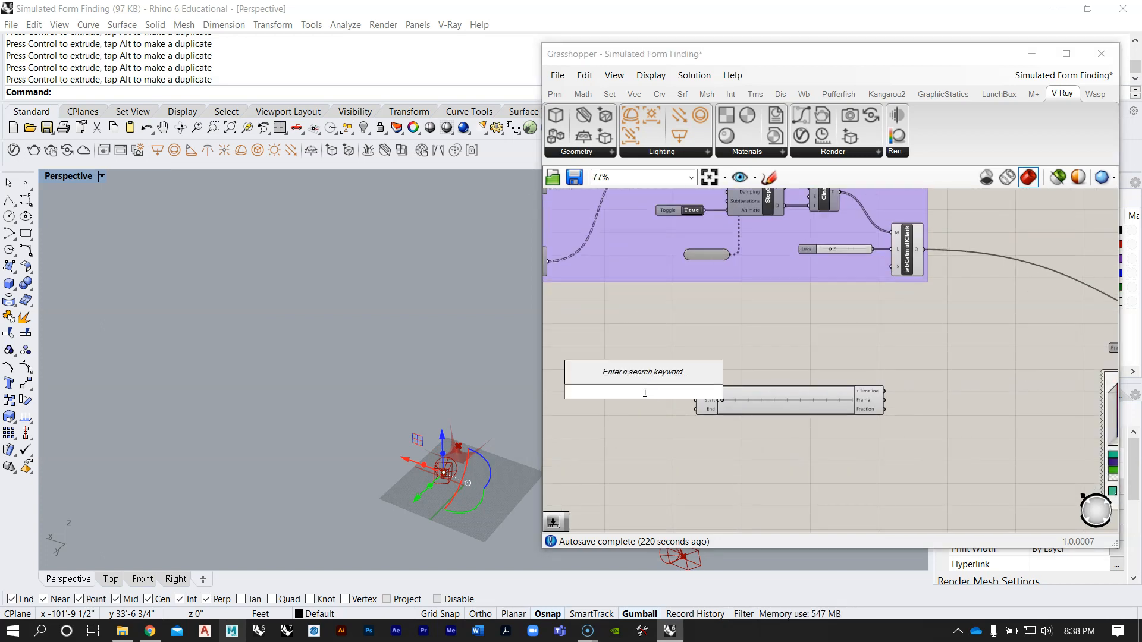
type("90")
key("Return")
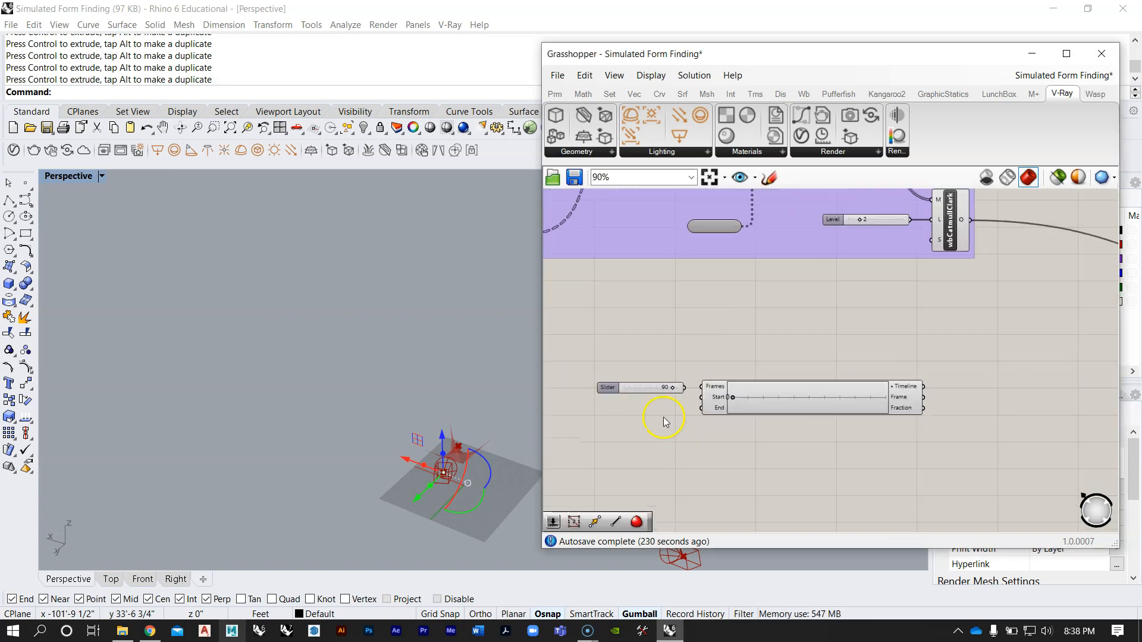
scroll(703, 350, "up", 5)
left_click_drag(703, 361, 628, 361)
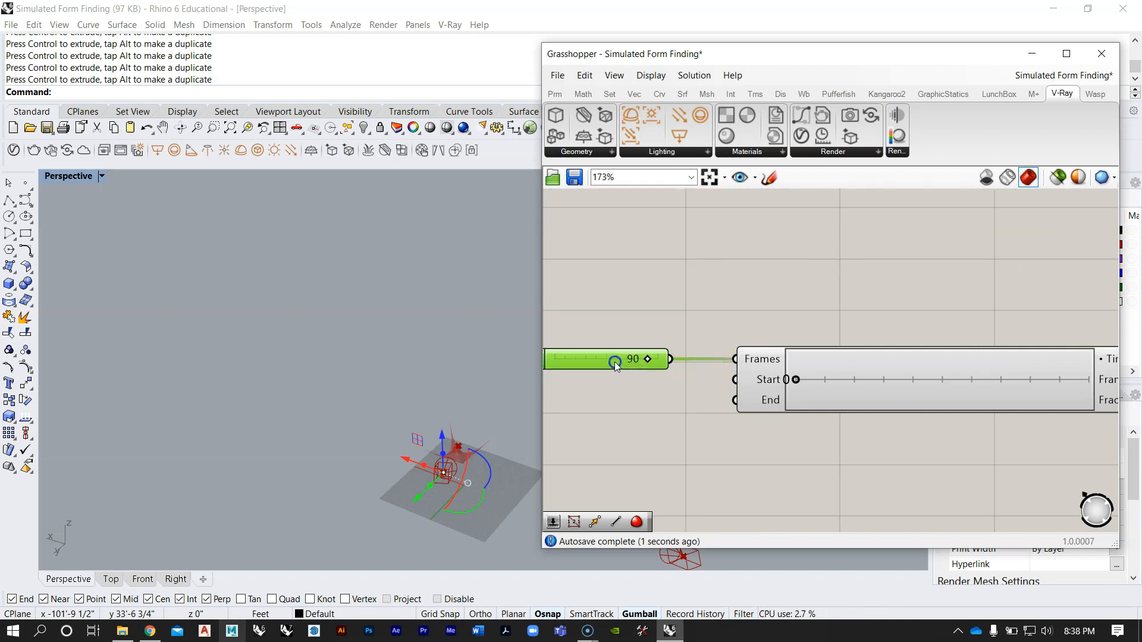
Step: Scrub the Timeline from start to end and back to frame 0 to check its frame range
scroll(700, 323, "down", 1)
right_click_drag(844, 385, 747, 397)
left_click_drag(686, 382, 743, 385)
left_click_drag(853, 393, 680, 402)
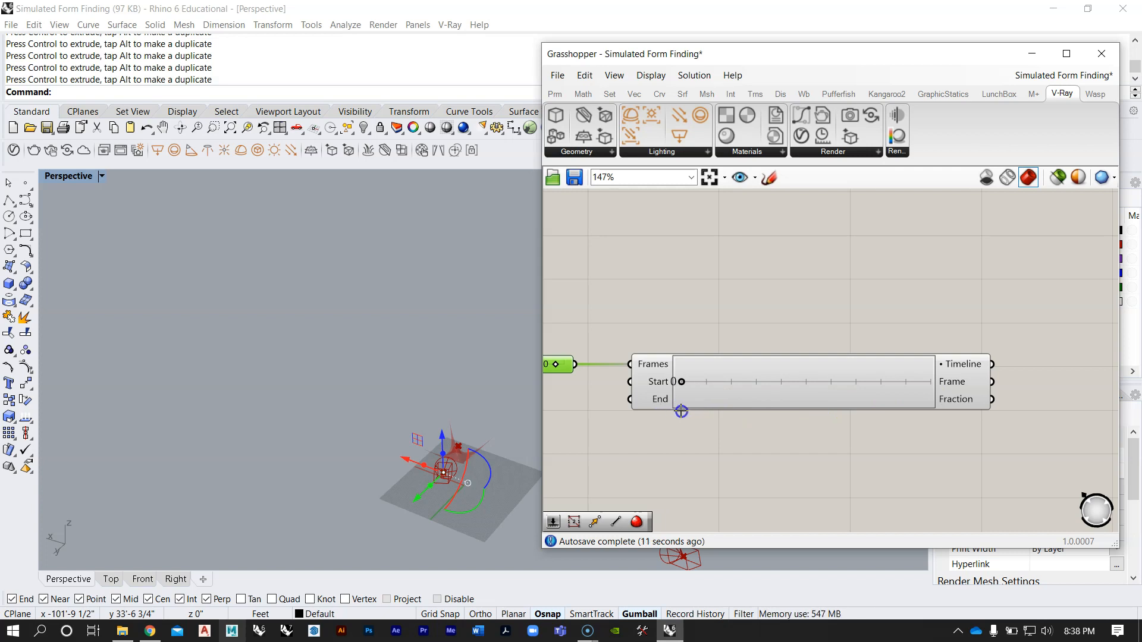
left_click_drag(927, 404, 667, 419)
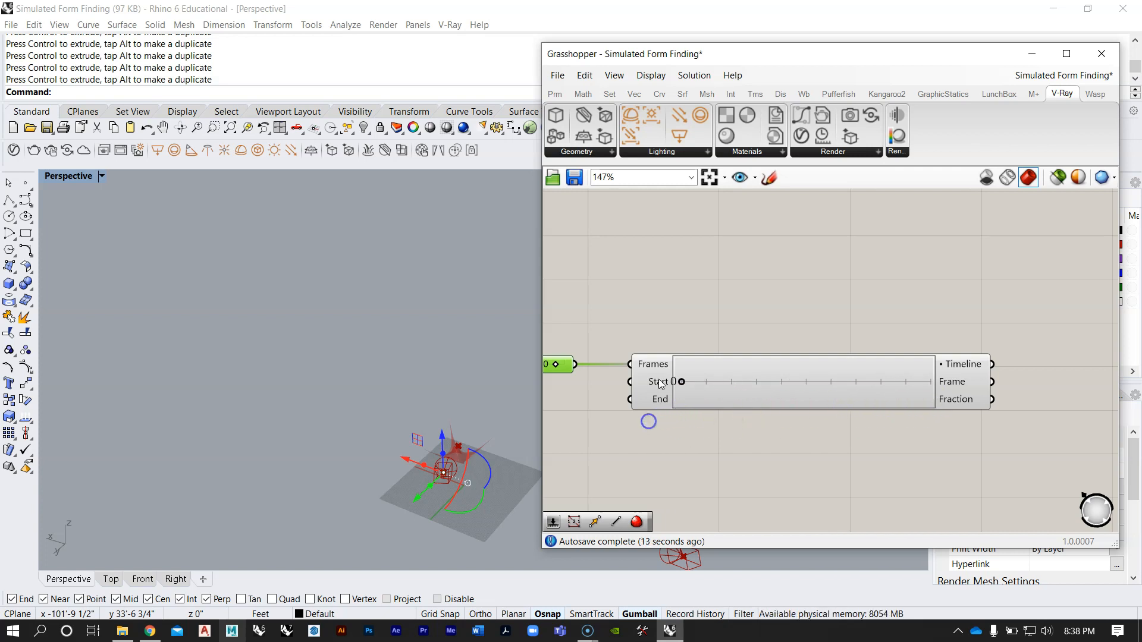
right_click_drag(653, 379, 897, 350)
scroll(789, 345, "up", 2)
right_click_drag(1055, 388, 775, 415)
scroll(714, 413, "down", 2)
left_click_drag(706, 392, 701, 423)
right_click_drag(572, 417, 818, 395)
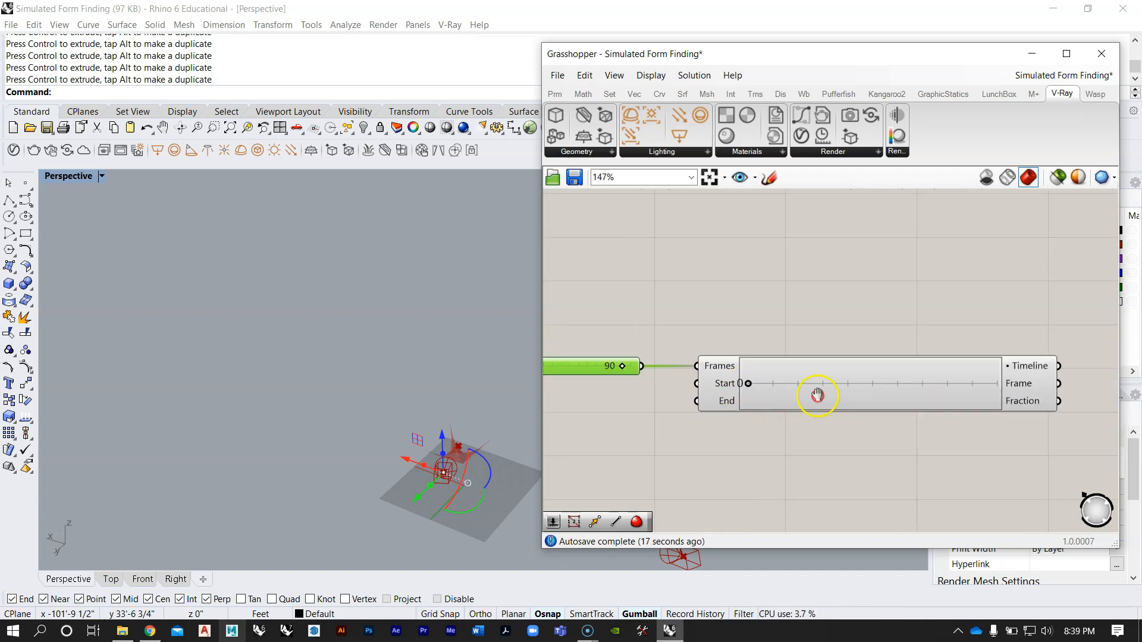
Step: Set the Frames Count slider to 91 and scrub the Timeline to frame 90 and back to 0
scroll(803, 337, "up", 4)
left_click_drag(848, 366, 852, 366)
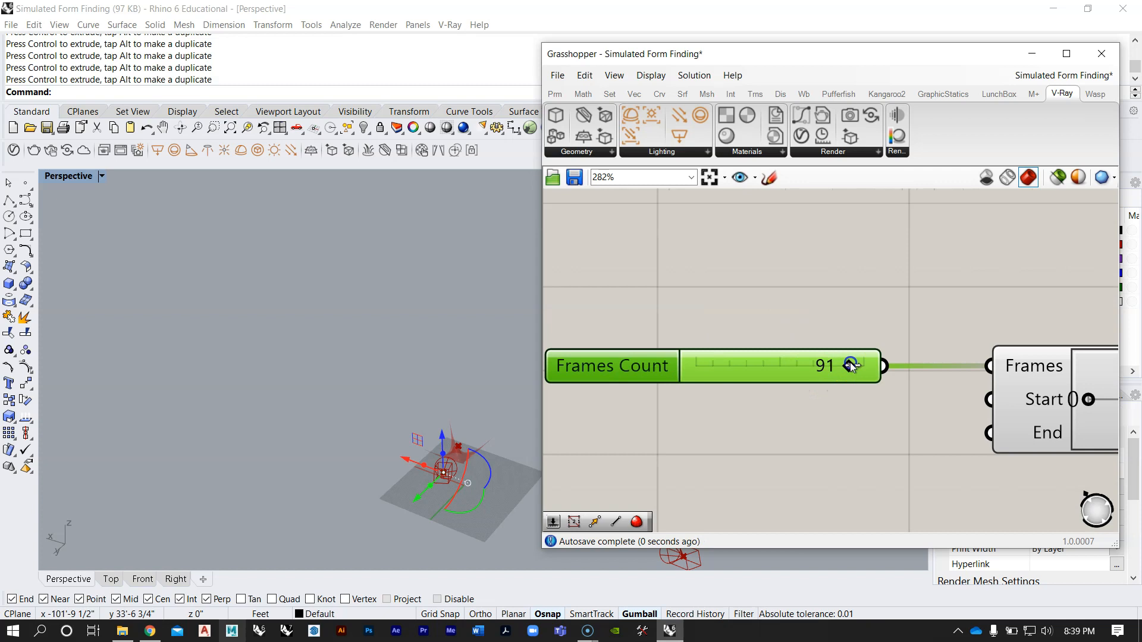
scroll(832, 375, "down", 4)
left_click_drag(833, 392, 756, 397)
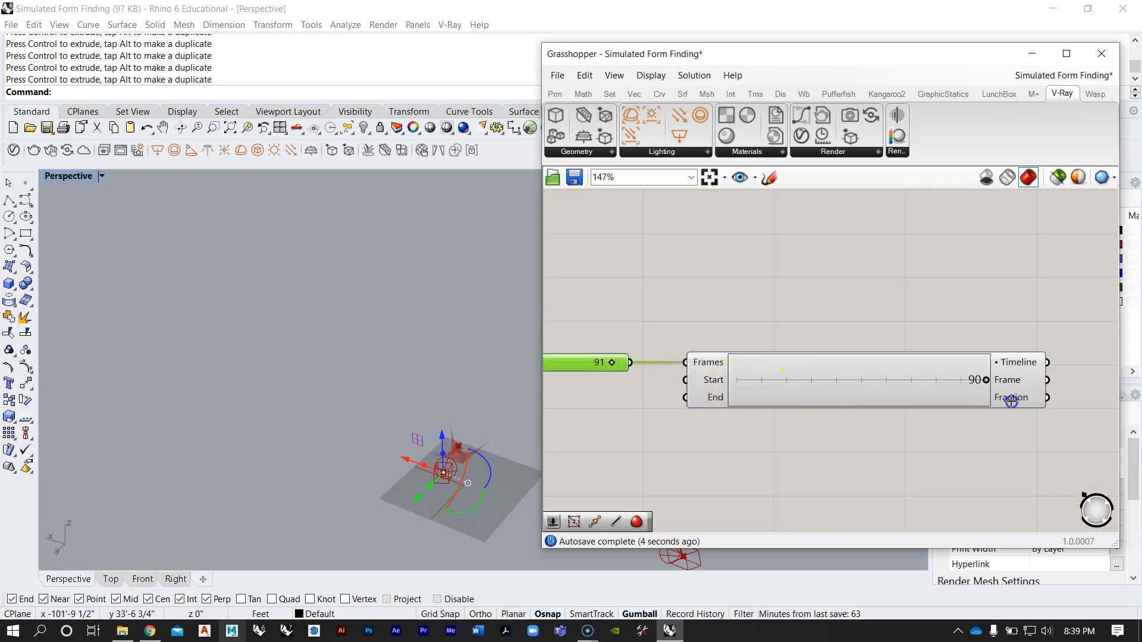
right_click_drag(813, 361, 782, 367)
scroll(655, 429, "up", 1)
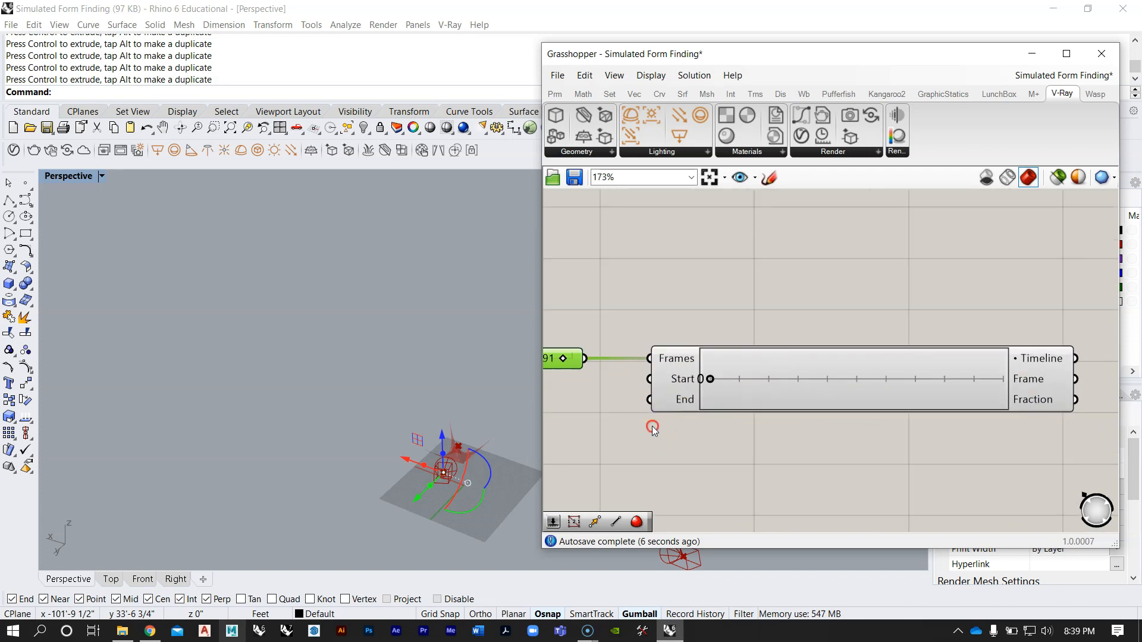
right_click_drag(654, 428, 827, 402)
Step: Examine the Timeline's placement relative to the form-finding group and the rest of the working definition
scroll(719, 384, "down", 4)
scroll(710, 361, "up", 2)
right_click_drag(831, 331, 733, 427)
scroll(733, 427, "down", 4)
scroll(770, 337, "up", 3)
right_click_drag(742, 375, 851, 318)
scroll(848, 340, "down", 3)
left_click_drag(838, 448, 678, 387)
left_click_drag(809, 414, 728, 387)
left_click(748, 453)
scroll(636, 386, "up", 4)
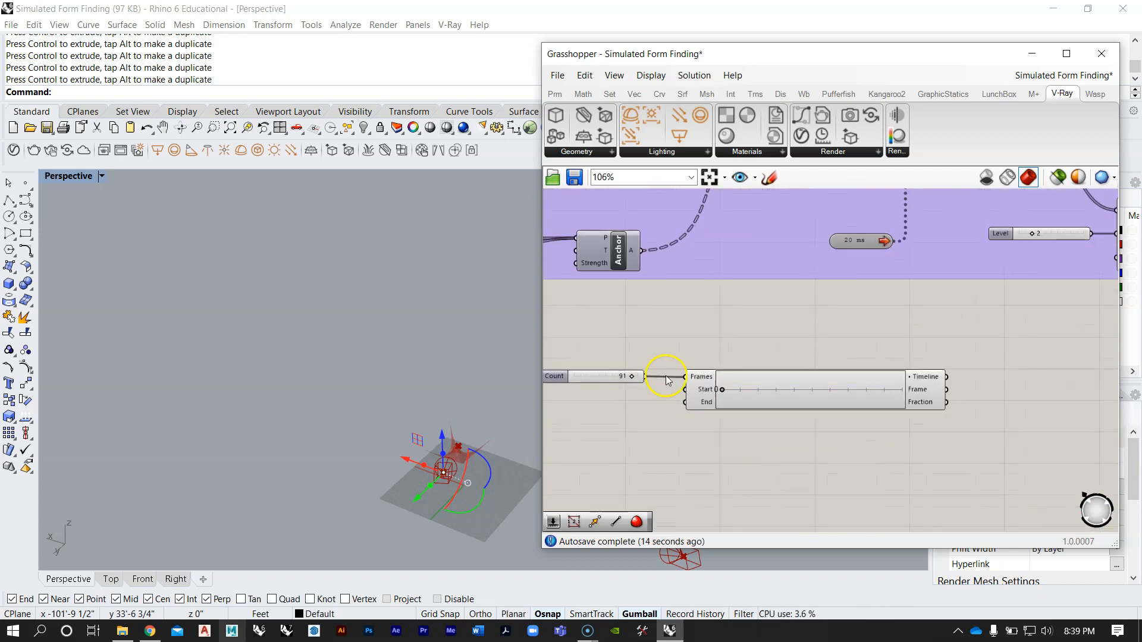
Step: Inspect the Timeline component's description, its Frame and Fraction outputs, and the solver components above it
scroll(643, 378, "up", 5)
left_click(605, 383)
left_click(667, 333)
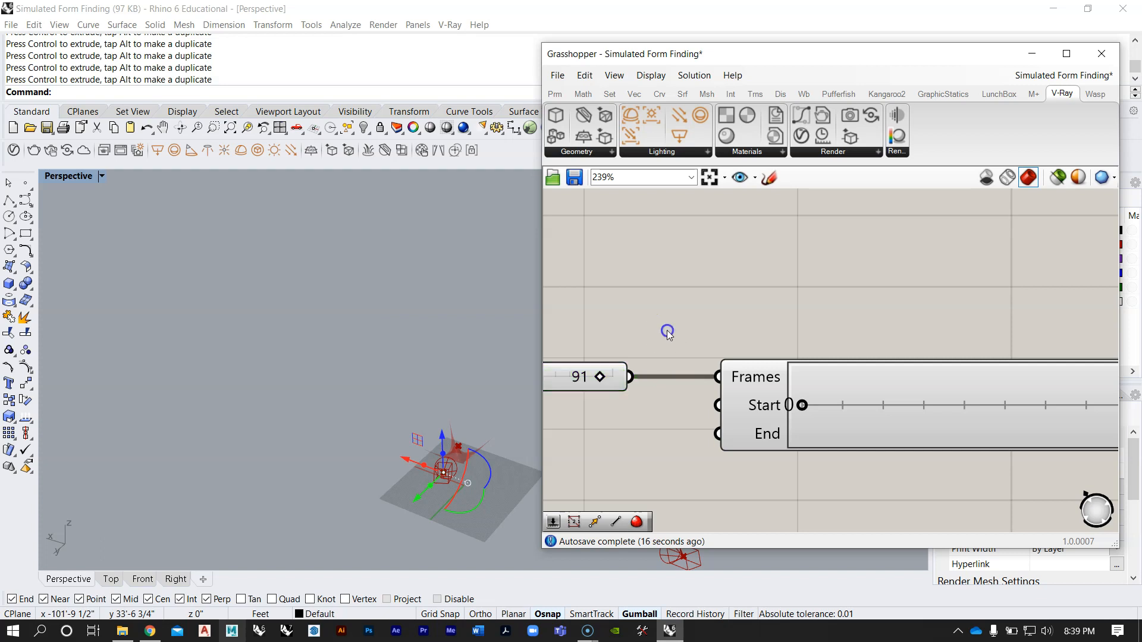
scroll(714, 350, "down", 6)
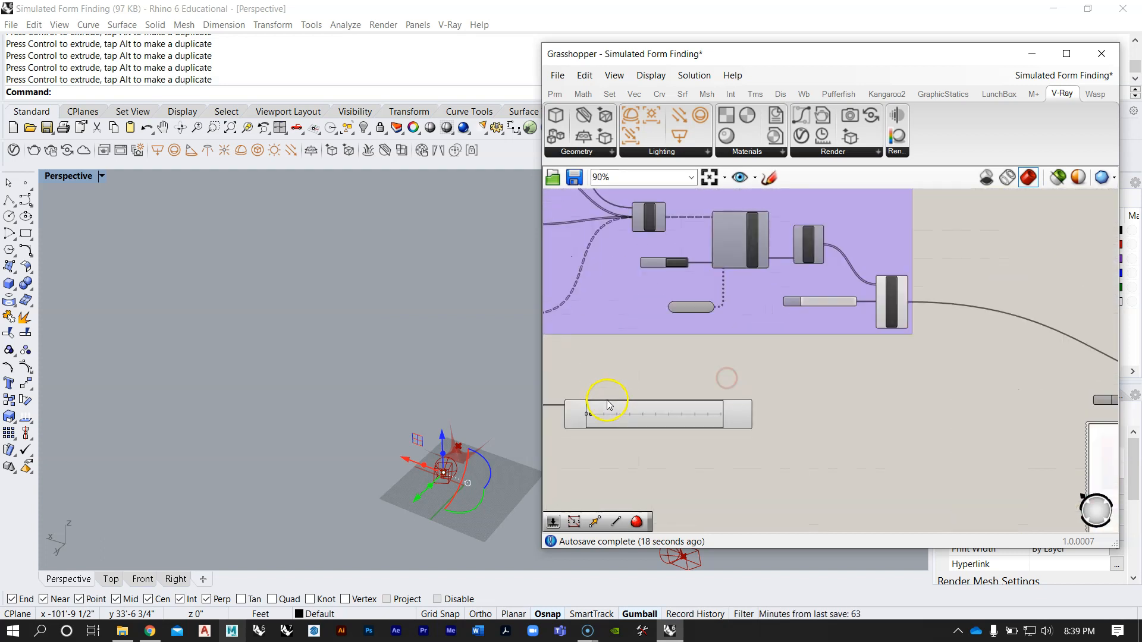
scroll(608, 404, "up", 4)
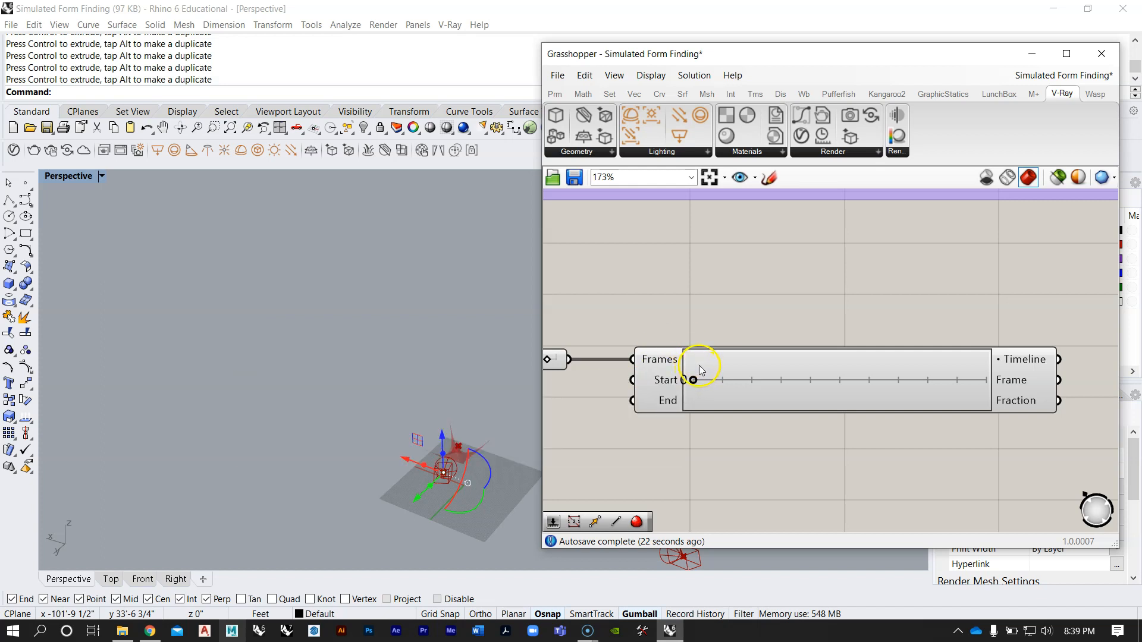
scroll(777, 357, "down", 4)
scroll(747, 369, "up", 3)
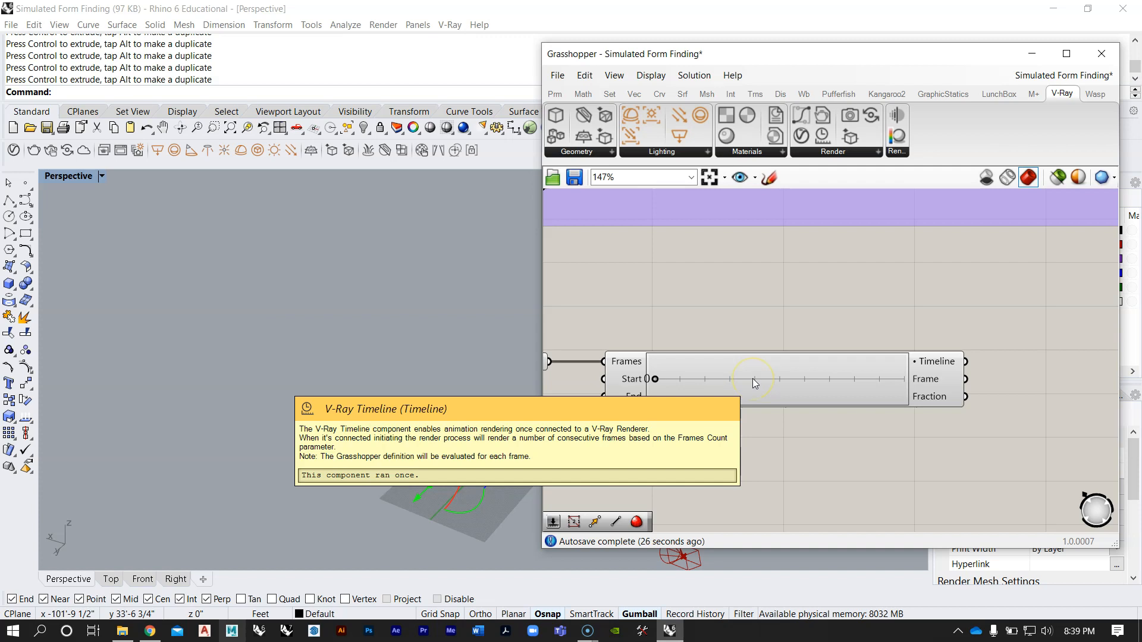
right_click_drag(749, 332, 758, 340)
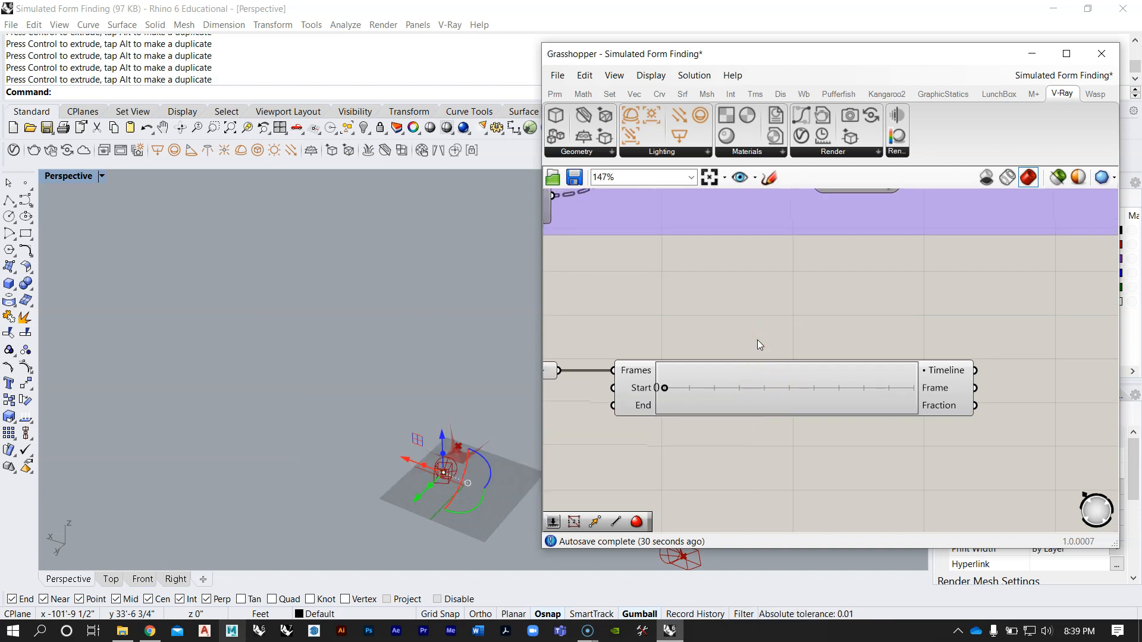
scroll(758, 341, "down", 8)
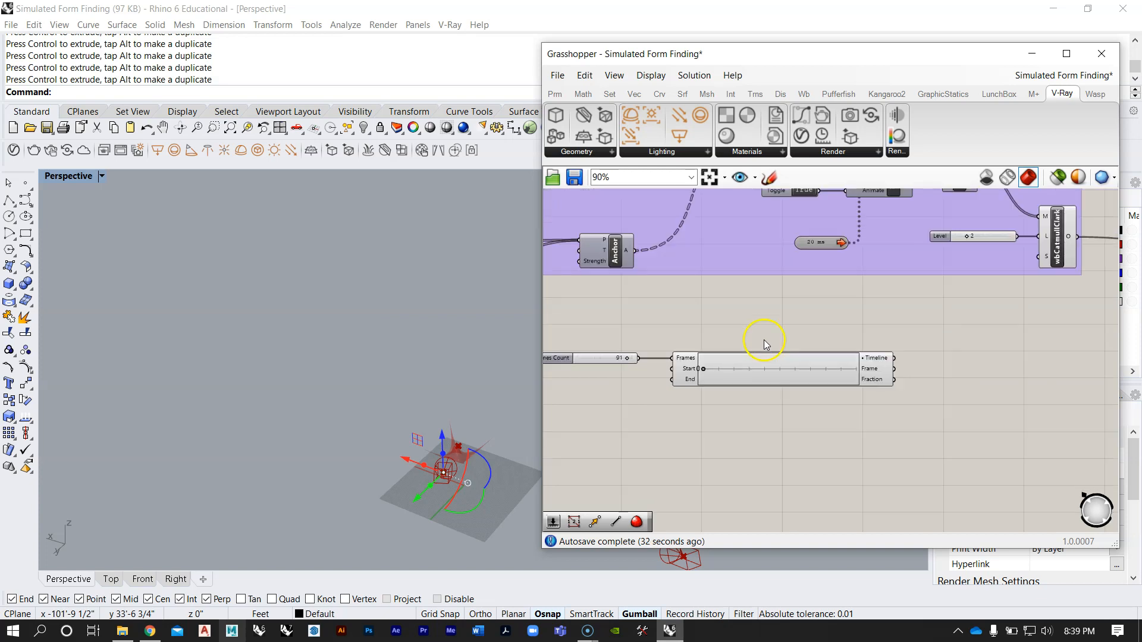
scroll(728, 373, "up", 5)
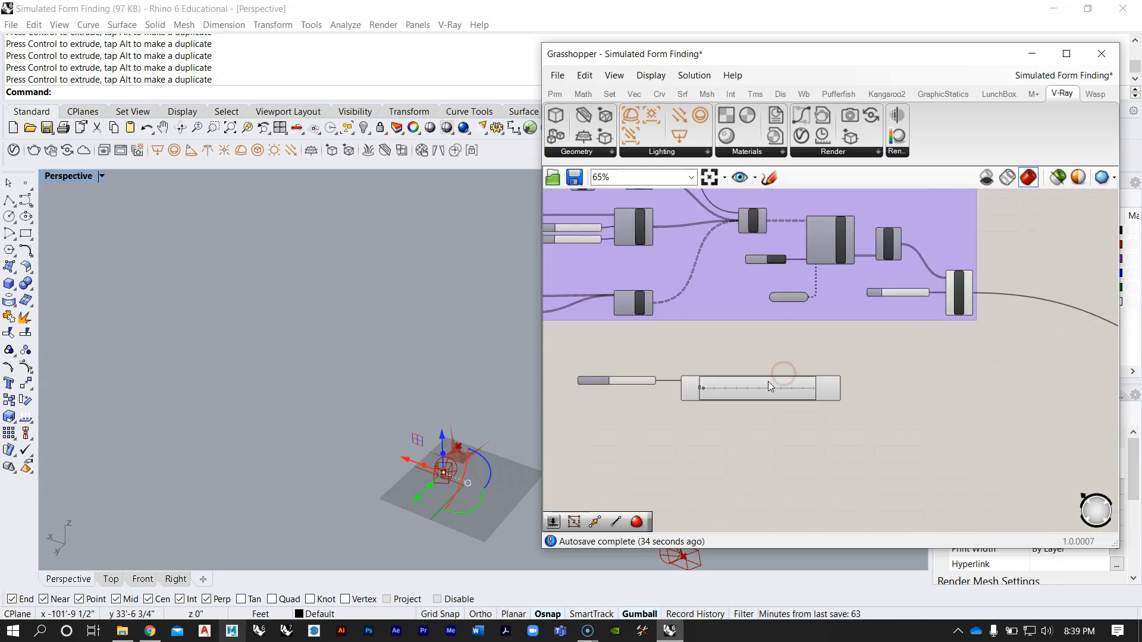
scroll(706, 324, "up", 3)
right_click_drag(806, 390, 751, 386)
scroll(735, 345, "down", 4)
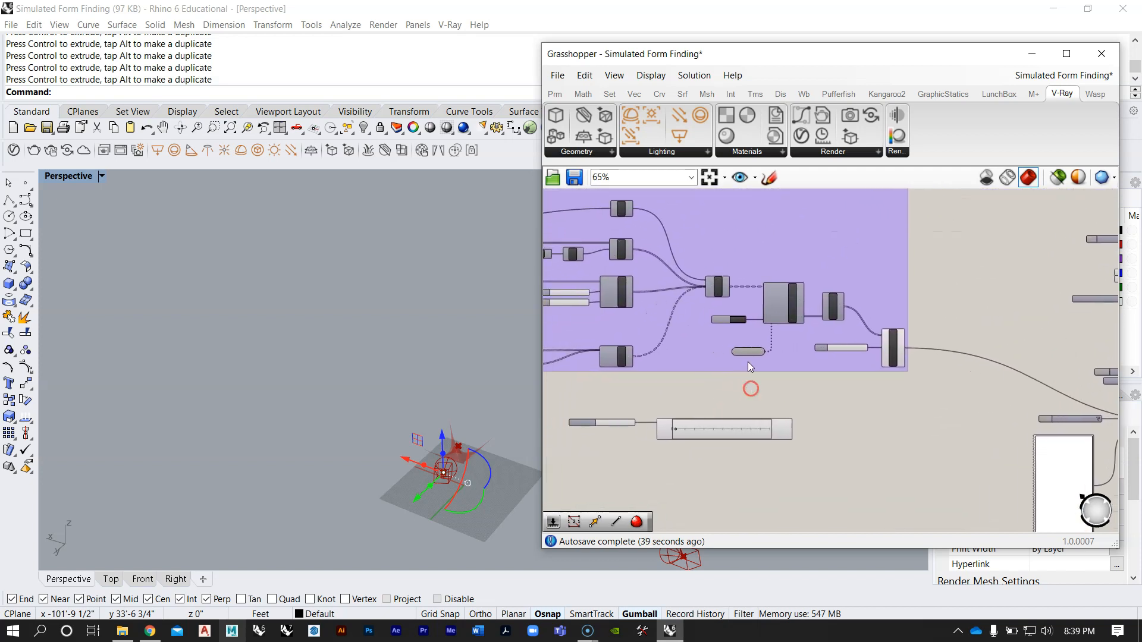
Step: Set the StepSolver's Animate toggle to False, and delete the toggle and the 20 ms timer
scroll(746, 358, "up", 3)
left_click(751, 345)
left_click(727, 282)
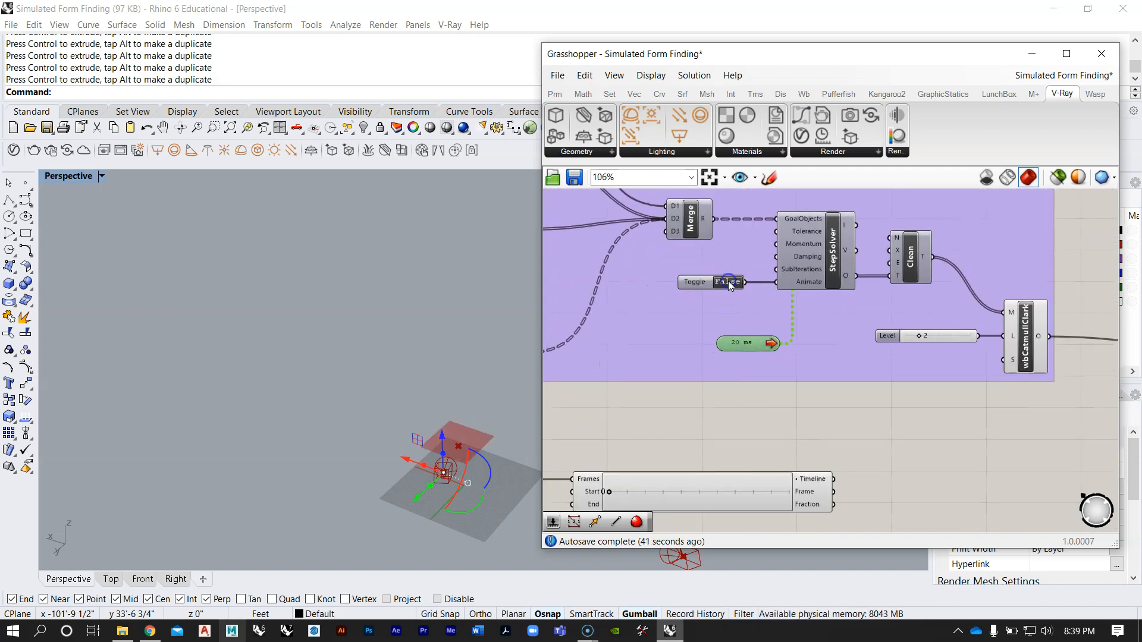
scroll(683, 307, "up", 2)
left_click(701, 273)
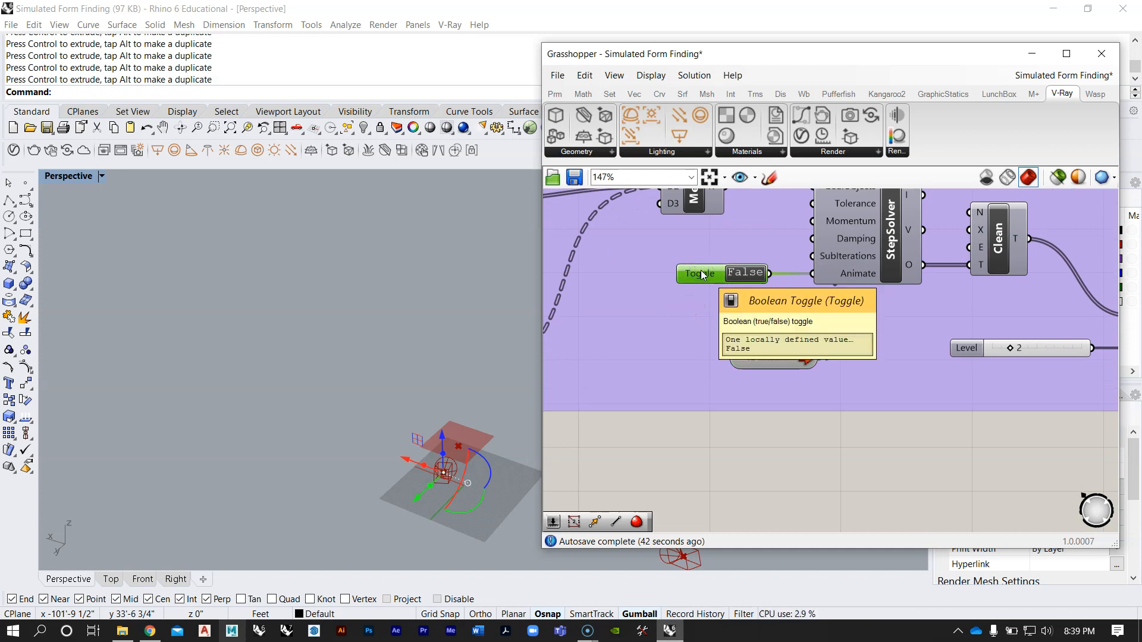
key("Delete")
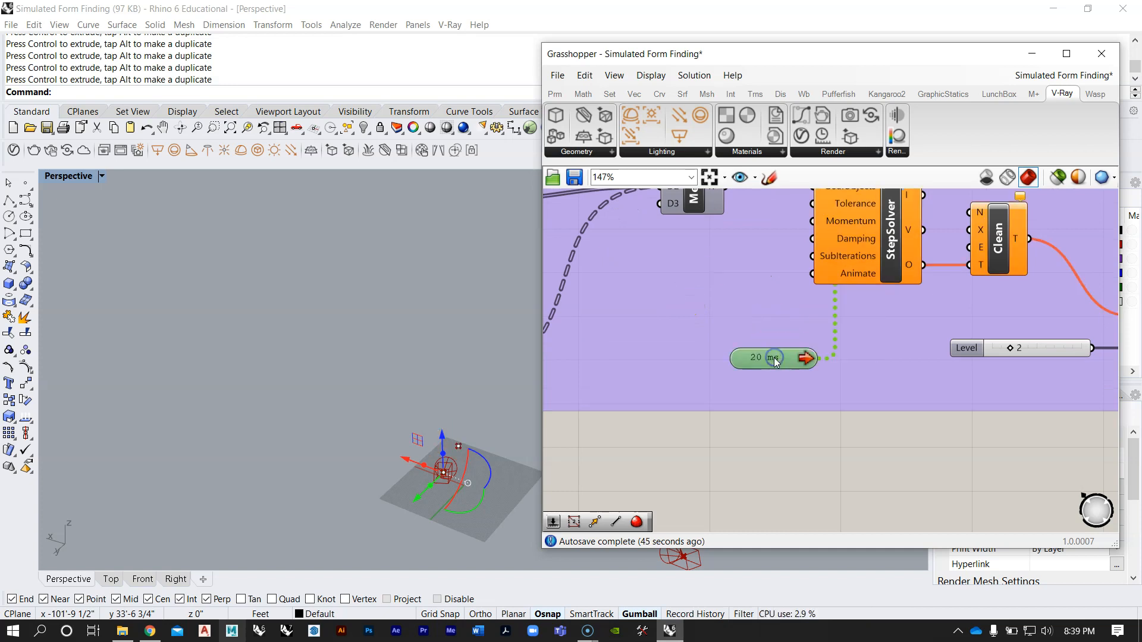
key("Delete")
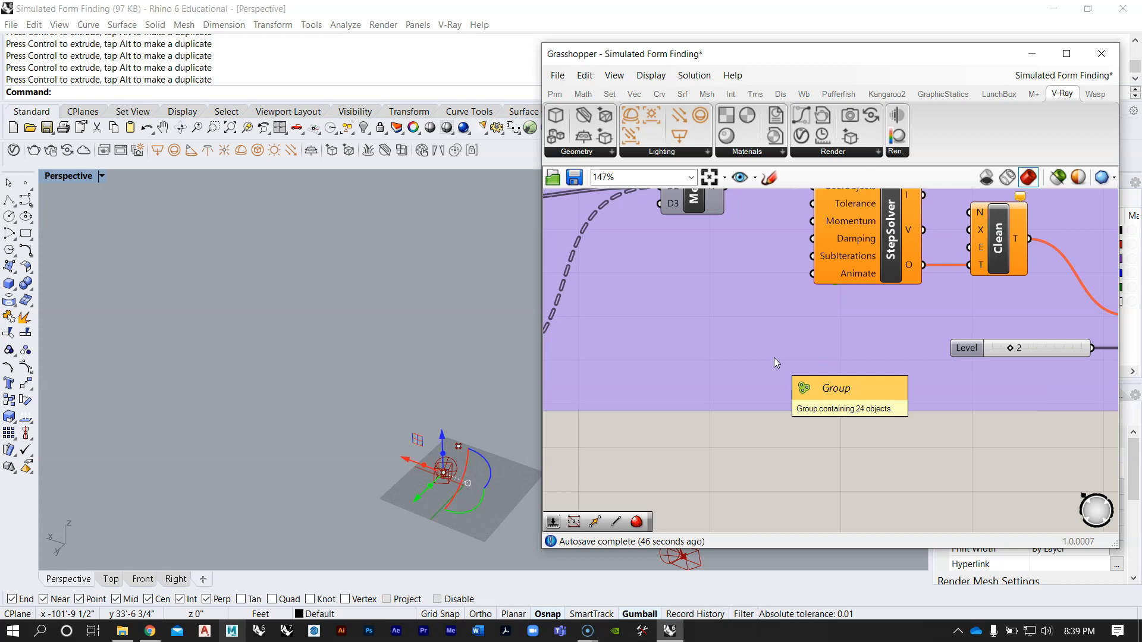
Step: Connect the Timeline's Frame output to the StepSolver's Animate input
scroll(824, 306, "down", 4)
scroll(848, 386, "up", 4)
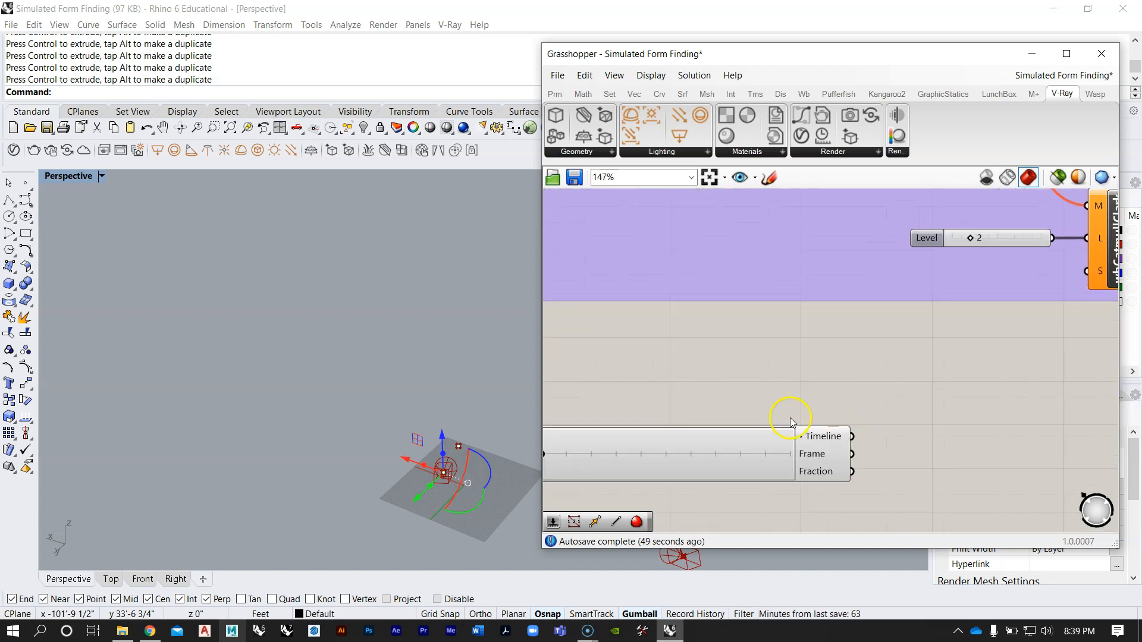
left_click_drag(851, 456, 842, 338)
scroll(903, 474, "down", 5)
scroll(830, 335, "up", 4)
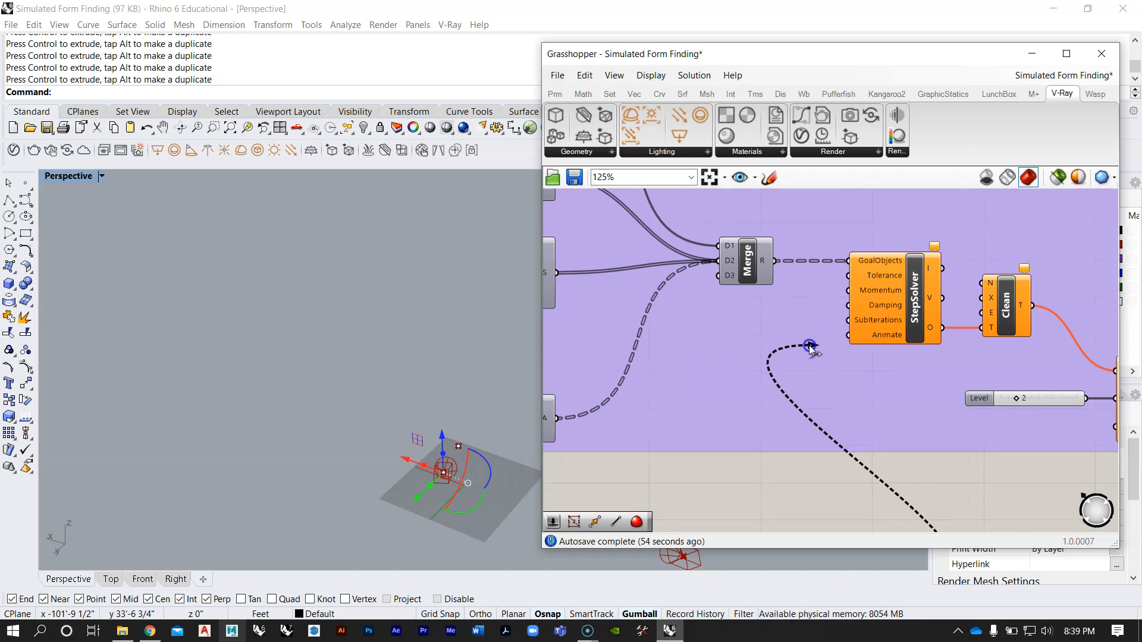
mouse_move(840, 338)
left_mouse_down()
mouse_move(830, 340)
mouse_move(849, 339)
left_mouse_up()
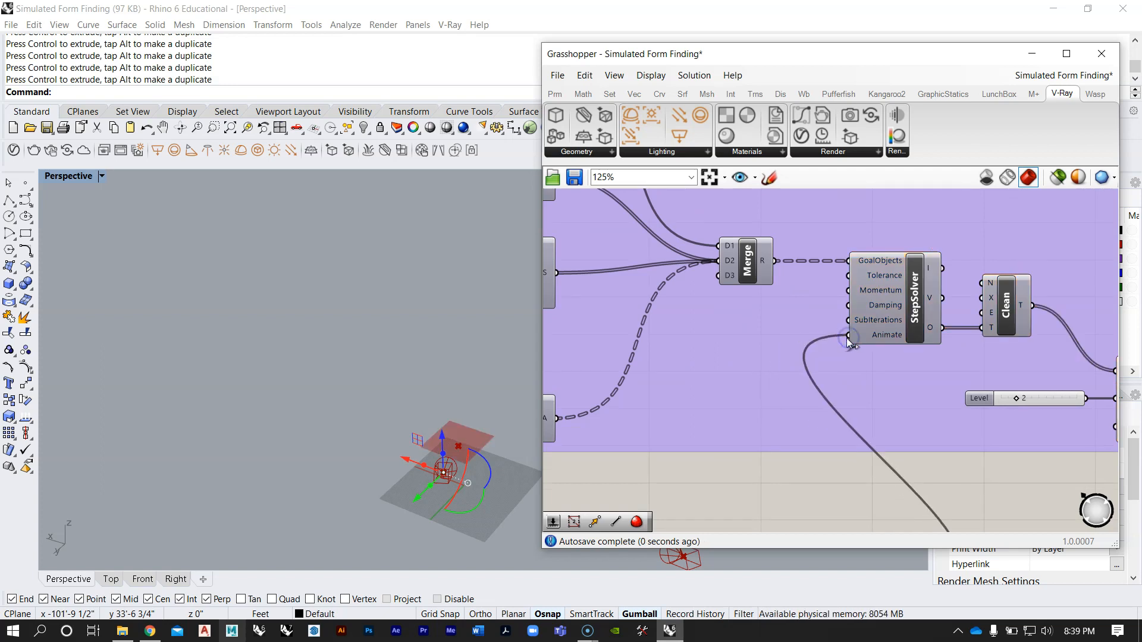
Step: View the mesh up close in the Perspective viewport and examine the wire between the Timeline and the StepSolver
right_click_drag(482, 382, 395, 371)
scroll(393, 433, "up", 8)
right_click_drag(880, 314, 864, 260)
scroll(865, 261, "down", 5)
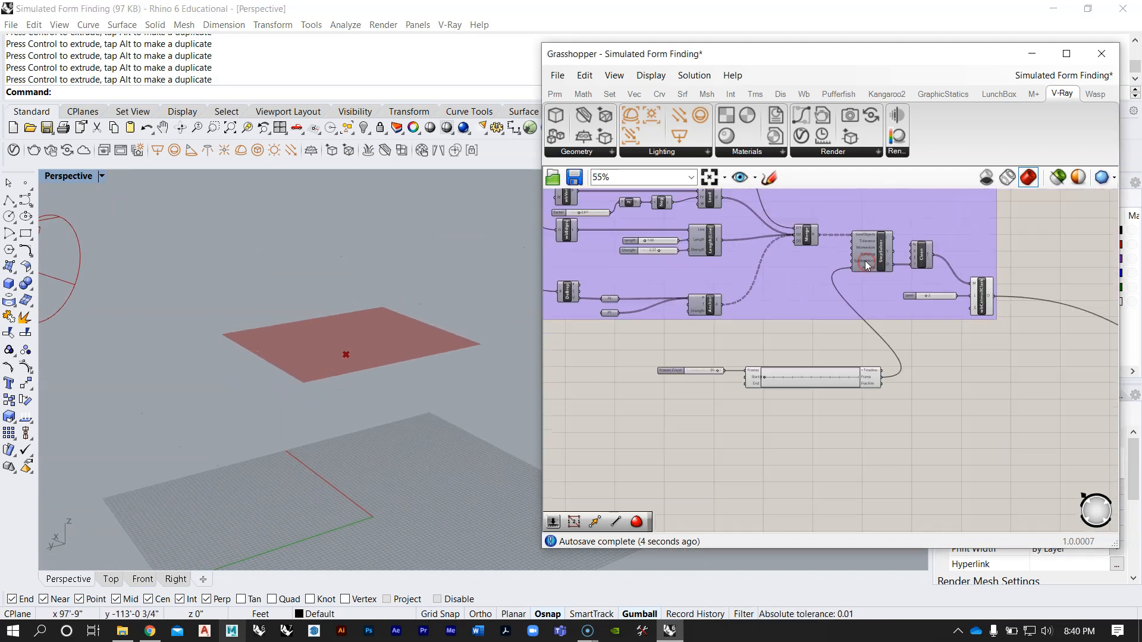
scroll(861, 262, "up", 4)
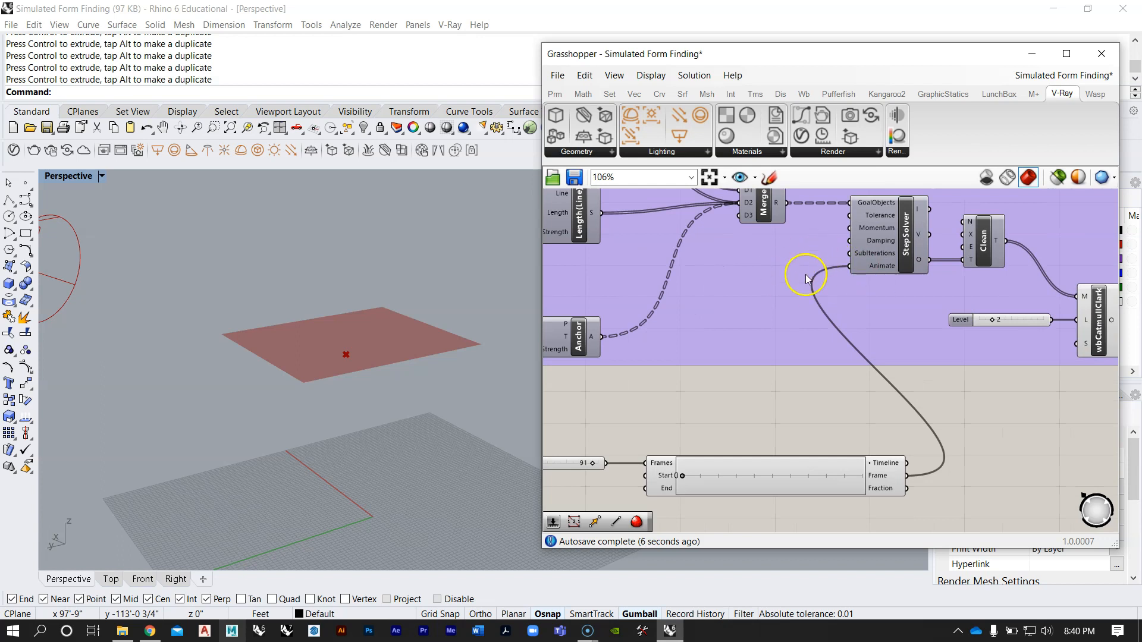
right_click_drag(797, 297, 852, 222)
scroll(780, 366, "up", 4)
right_click_drag(784, 368, 751, 339)
mouse_move(662, 386)
left_mouse_down()
mouse_move(887, 392)
mouse_move(654, 400)
left_mouse_up()
mouse_move(654, 398)
left_mouse_down()
mouse_move(727, 395)
mouse_move(663, 400)
left_mouse_up()
scroll(654, 403, "down", 6)
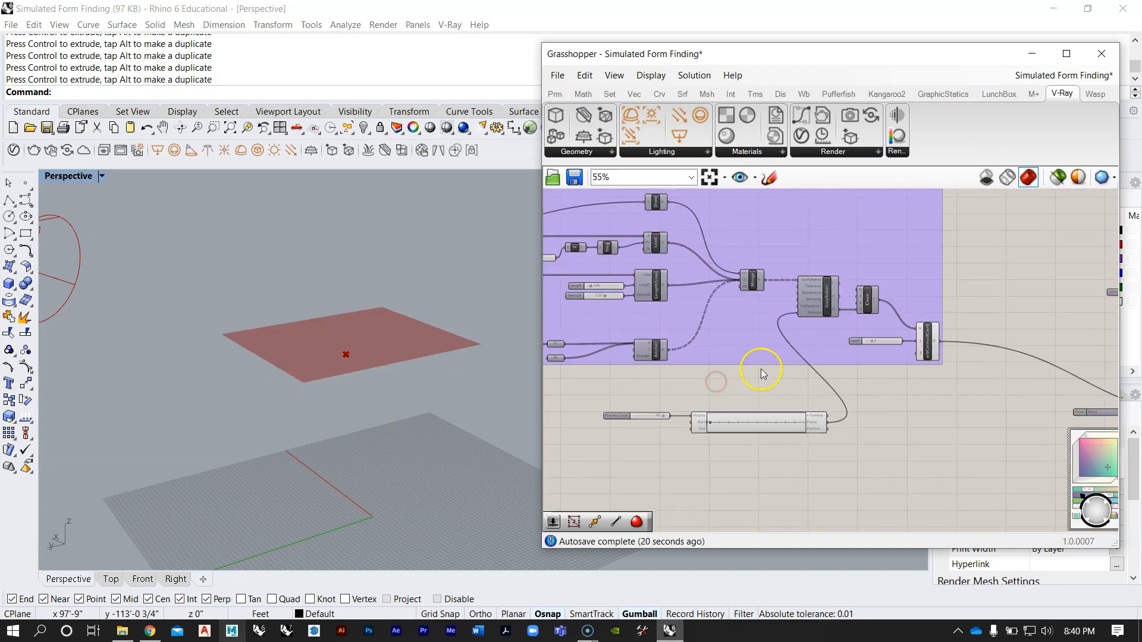
Step: Examine the components downstream of the StepSolver and the StepSolver's own inputs
scroll(793, 393, "up", 2)
left_click_drag(907, 436, 683, 363)
left_click_drag(898, 393, 775, 390)
left_click(982, 330)
right_click_drag(1018, 301, 915, 373)
scroll(877, 270, "up", 4)
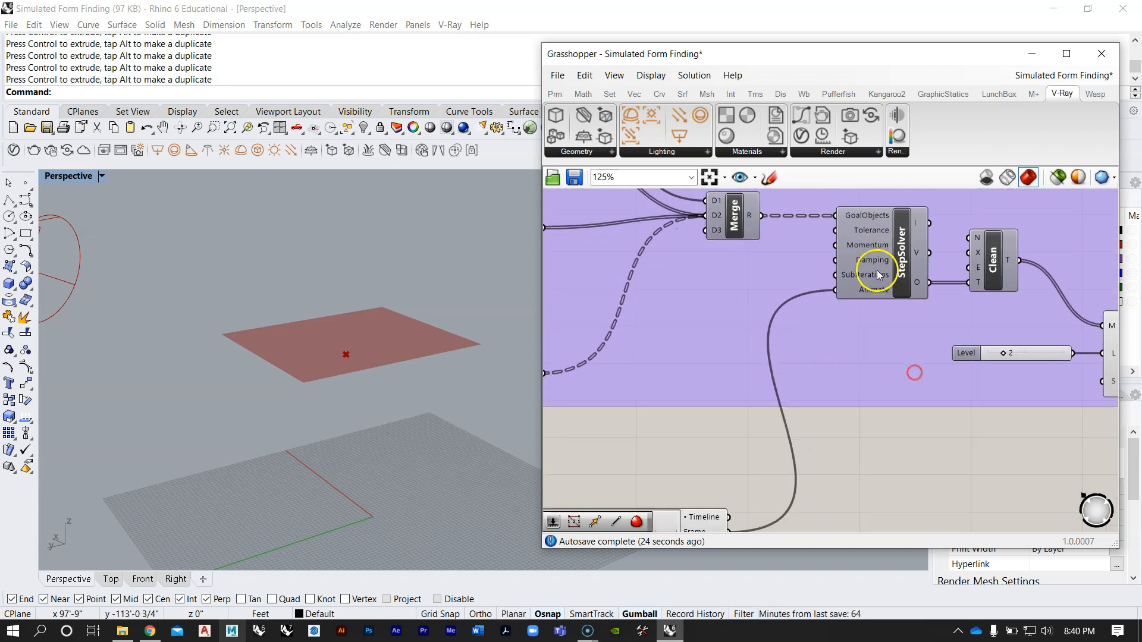
scroll(876, 274, "down", 3)
scroll(650, 421, "up", 6)
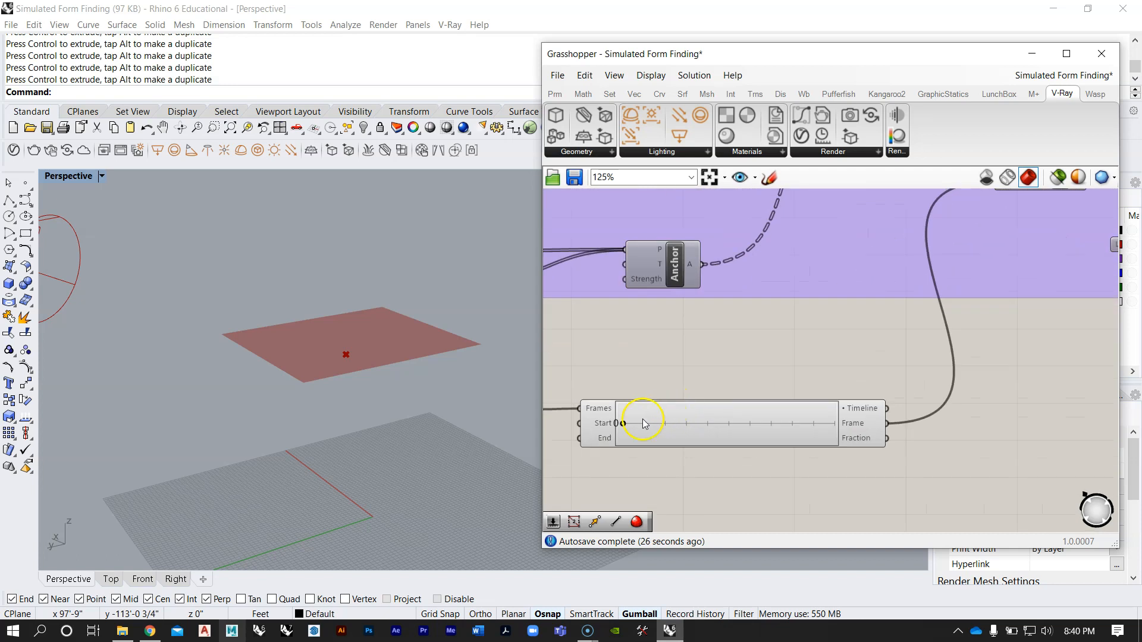
Step: Scrub the Timeline forward and back to frame 0 to preview how the mesh deforms over the frames
left_click_drag(615, 424, 709, 426)
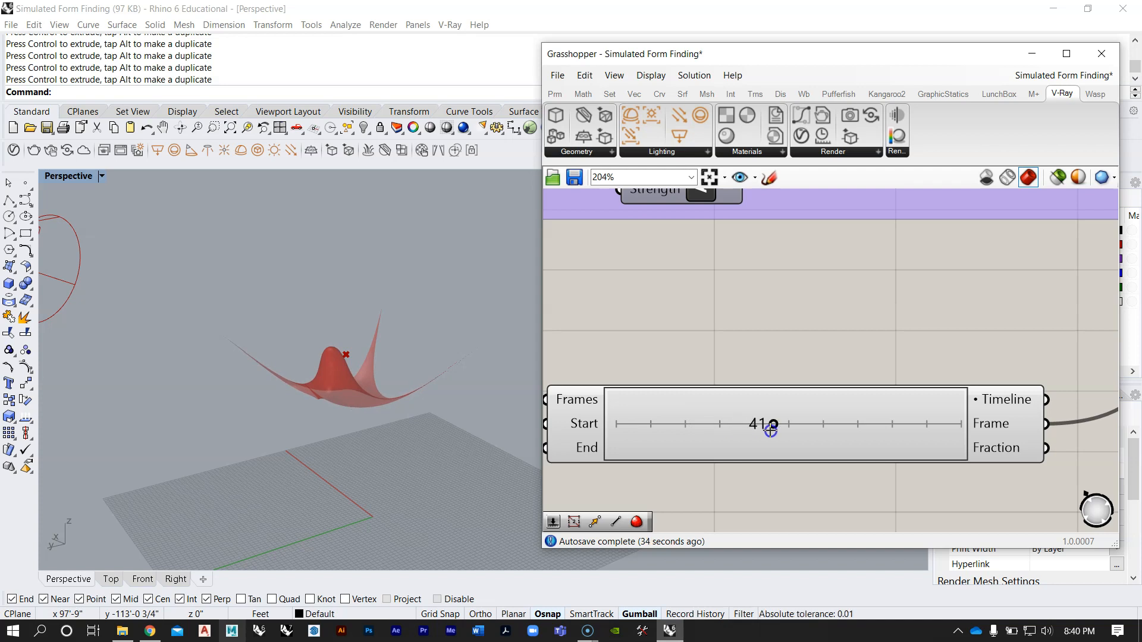
left_click_drag(974, 442, 760, 445)
left_click_drag(858, 448, 893, 440)
left_click_drag(972, 428, 619, 440)
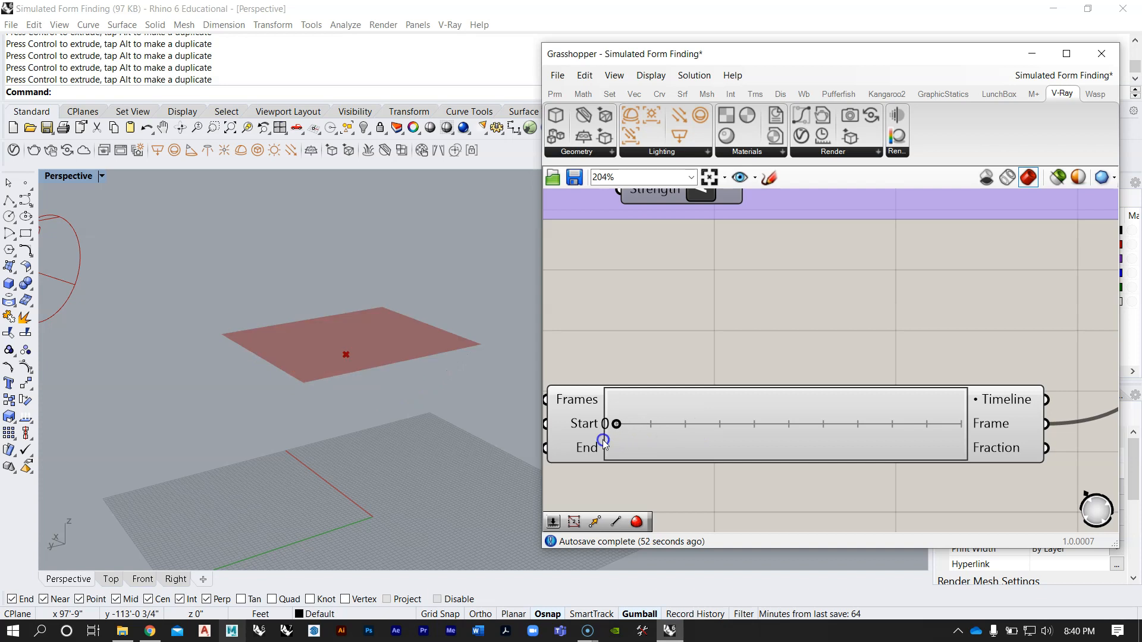
Step: Add a number slider with the value 1 and connect it to the StepSolver's SubIterations input
scroll(697, 365, "down", 6)
right_click_drag(754, 312, 673, 394)
scroll(822, 319, "up", 5)
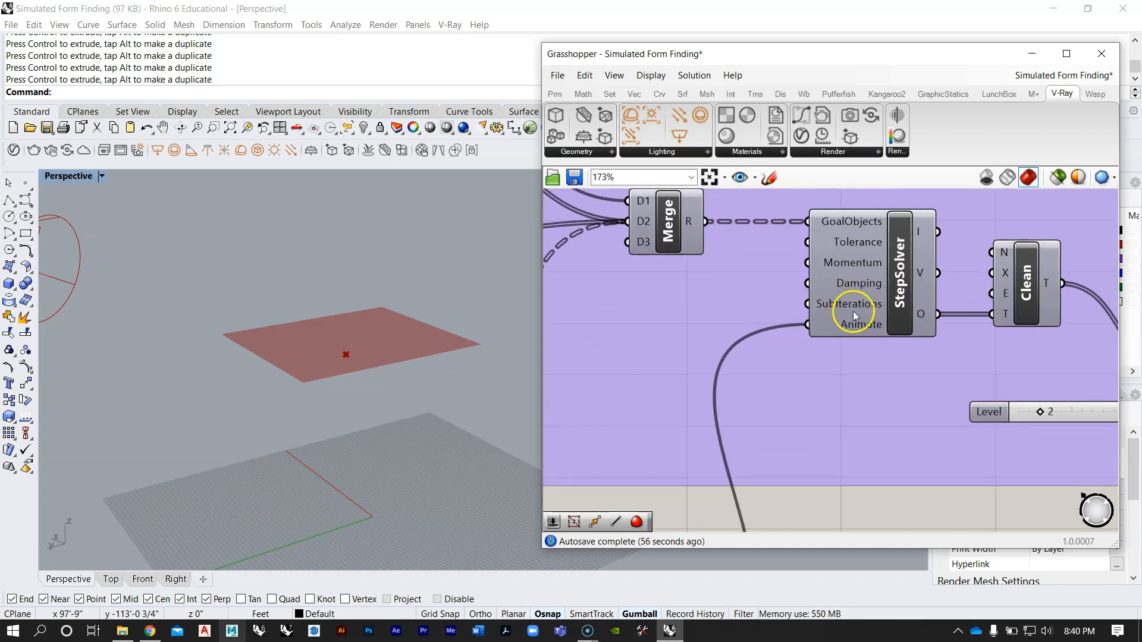
scroll(851, 303, "down", 4)
scroll(845, 333, "up", 3)
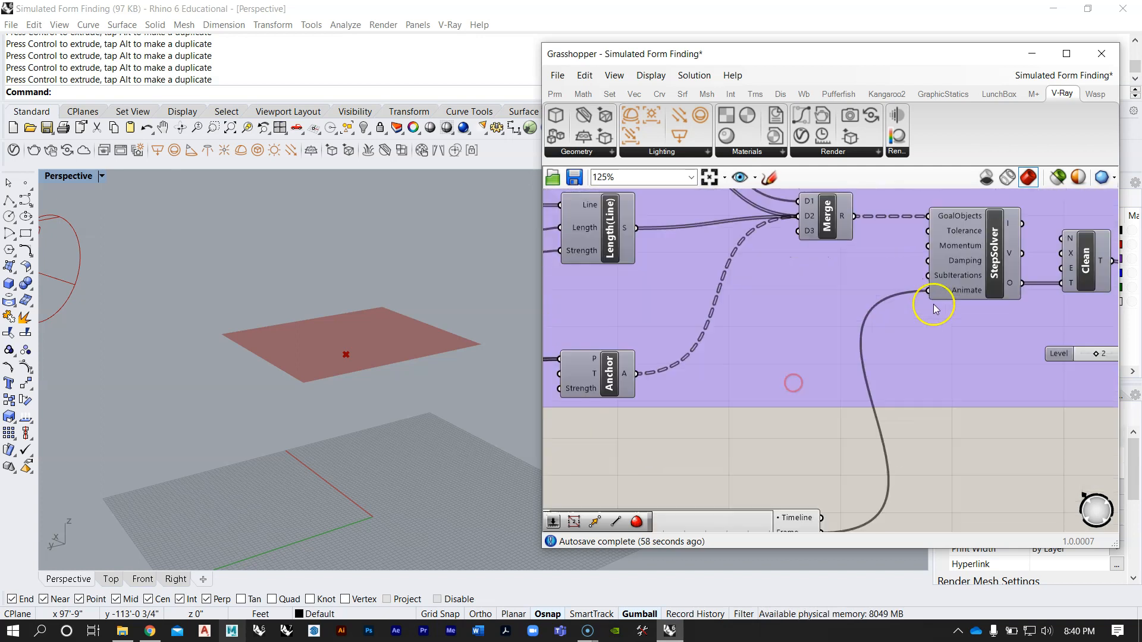
mouse_move(959, 275)
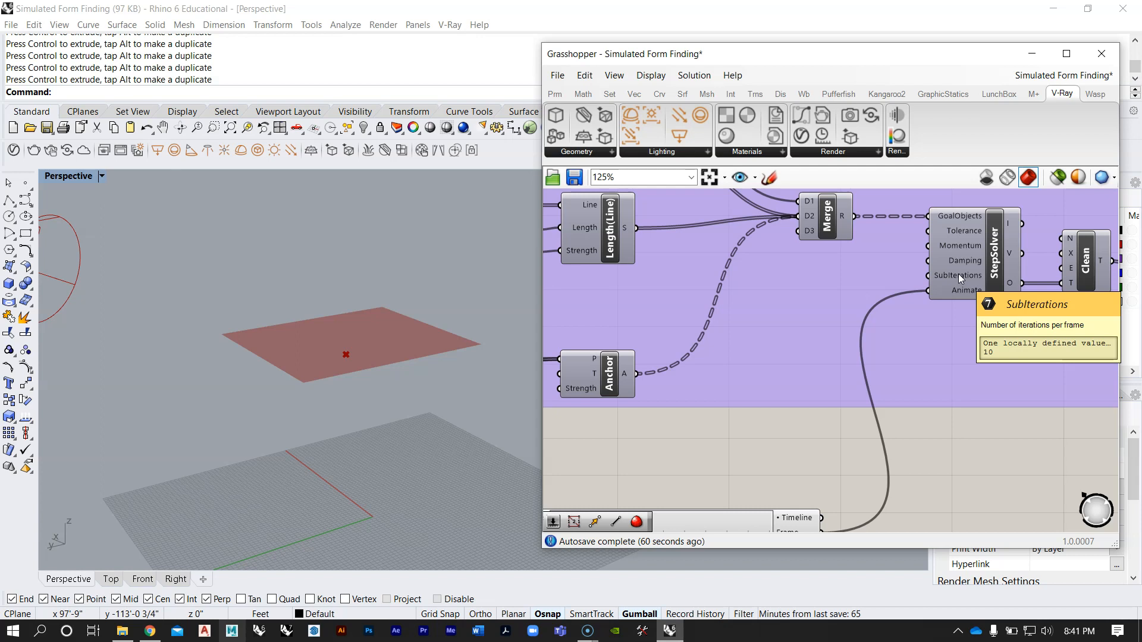
scroll(958, 278, "down", 1)
right_click_drag(688, 498, 742, 449)
double_click(759, 387)
type("1")
key("Return")
left_click(849, 322)
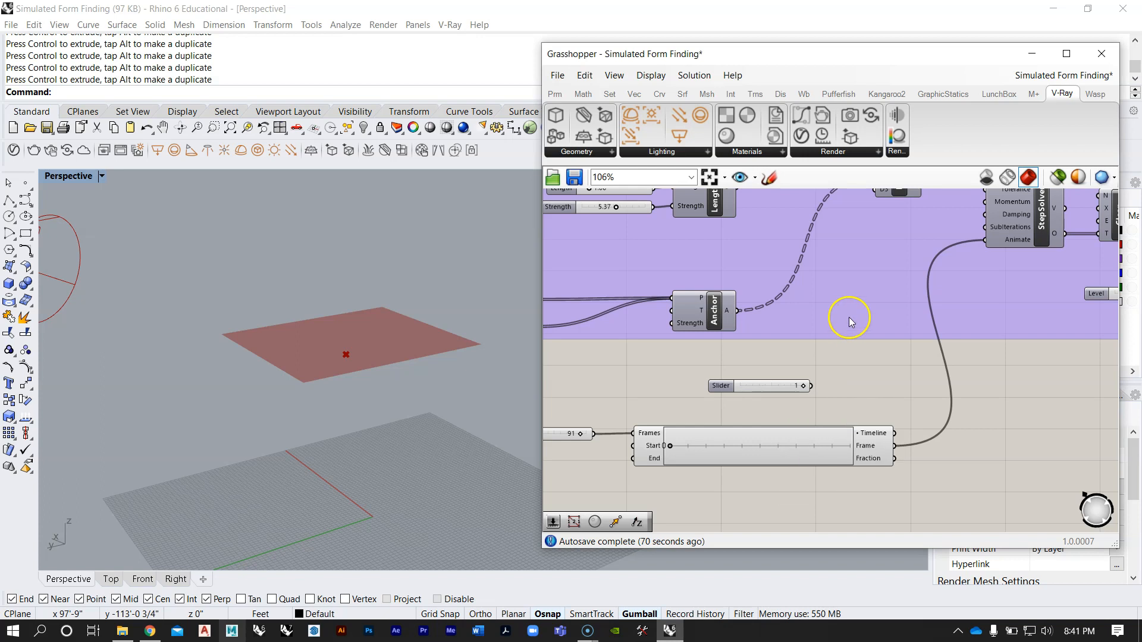
left_click_drag(810, 386, 985, 226)
Step: Test the Timeline with one subiteration per frame, return it to frame 0, and move the SubIterations slider closer above it
right_click_drag(701, 406, 764, 361)
scroll(743, 404, "up", 3)
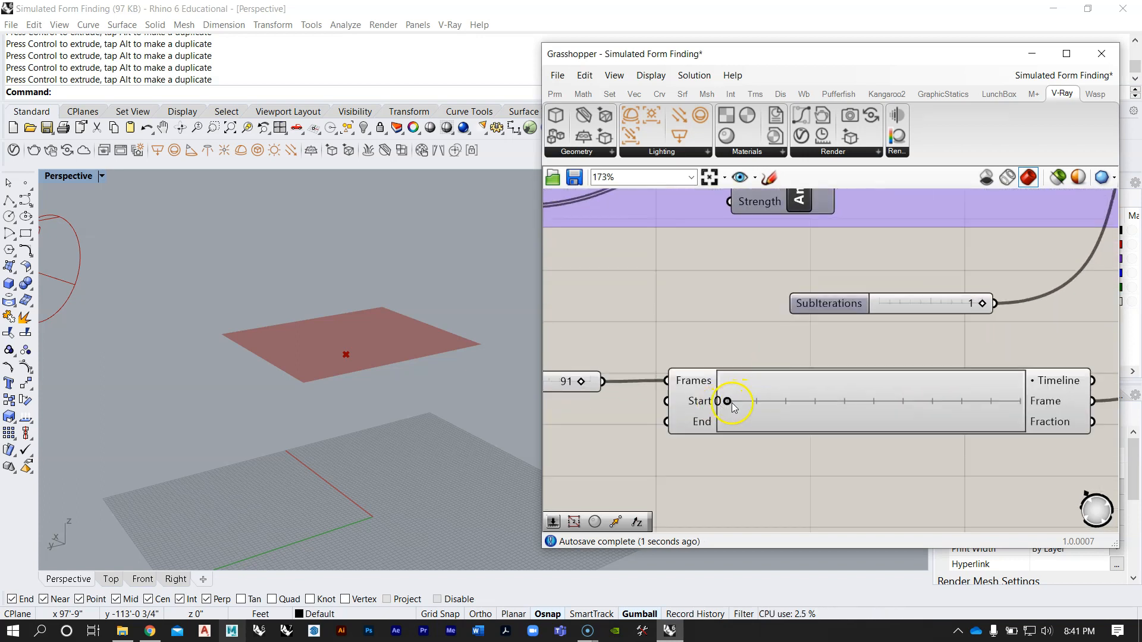
scroll(733, 407, "up", 1)
mouse_move(684, 401)
left_mouse_down()
mouse_move(1024, 411)
mouse_move(874, 421)
mouse_move(684, 402)
left_mouse_up()
scroll(690, 386, "down", 4)
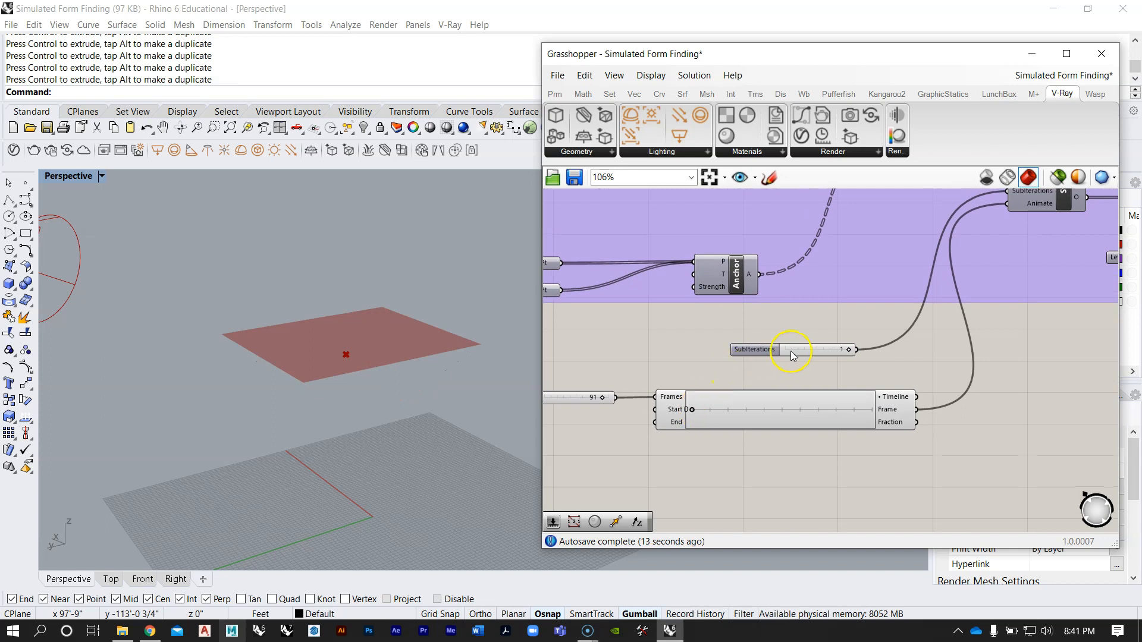
left_click_drag(817, 347, 810, 369)
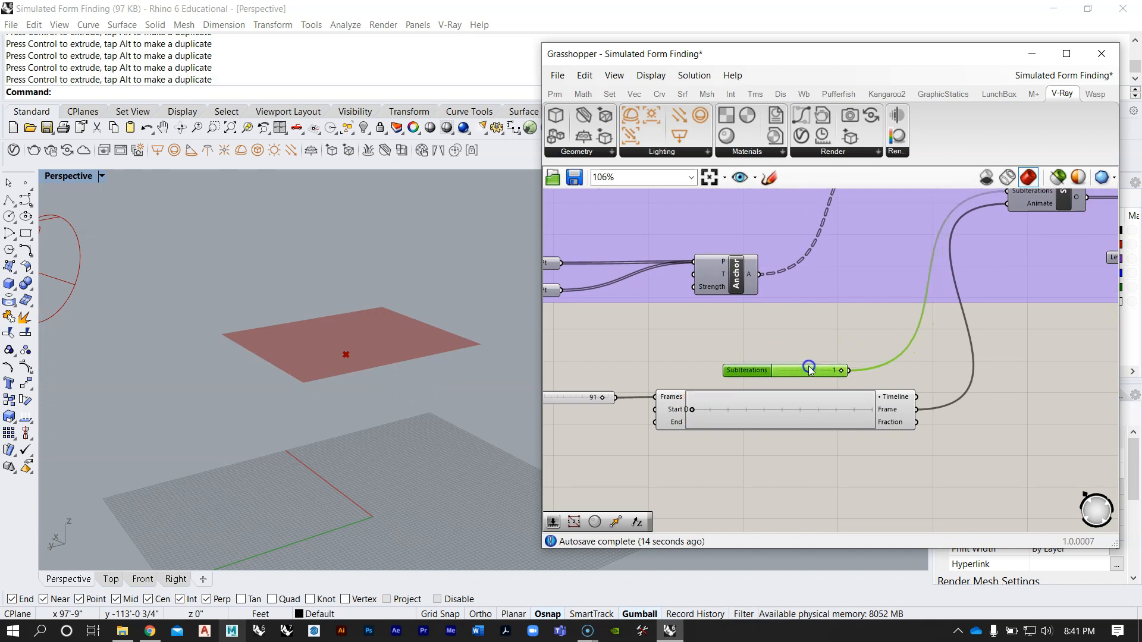
left_click(786, 341)
Step: Scrub the Timeline to frame 90 and back to 0 to check the mesh deformation with one subiteration
scroll(637, 401, "up", 4)
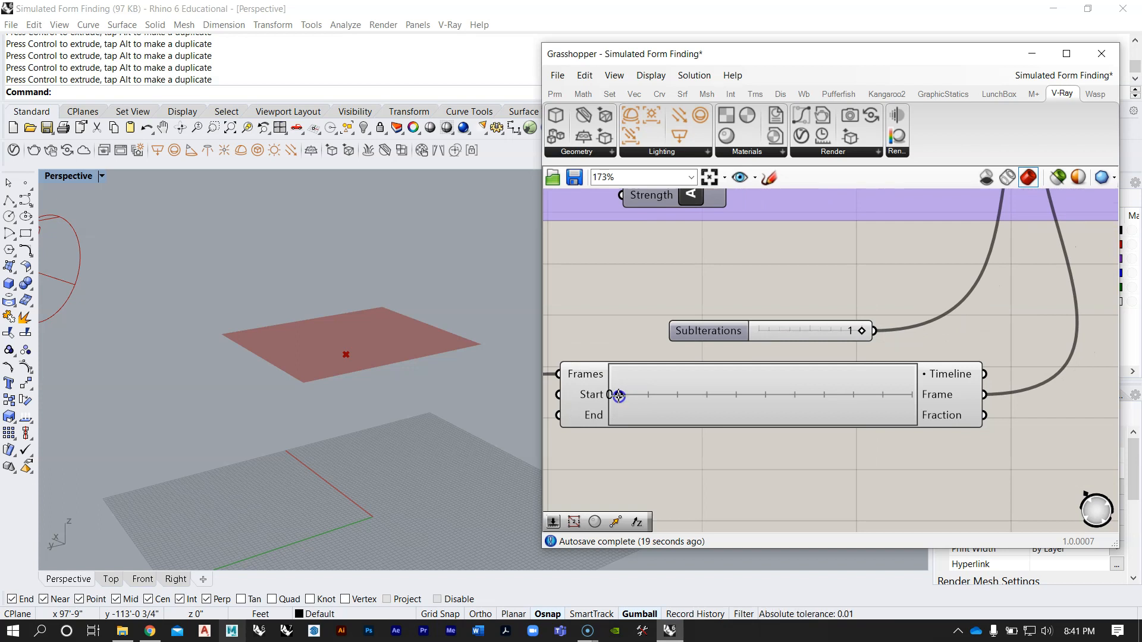
left_click_drag(619, 396, 1042, 399)
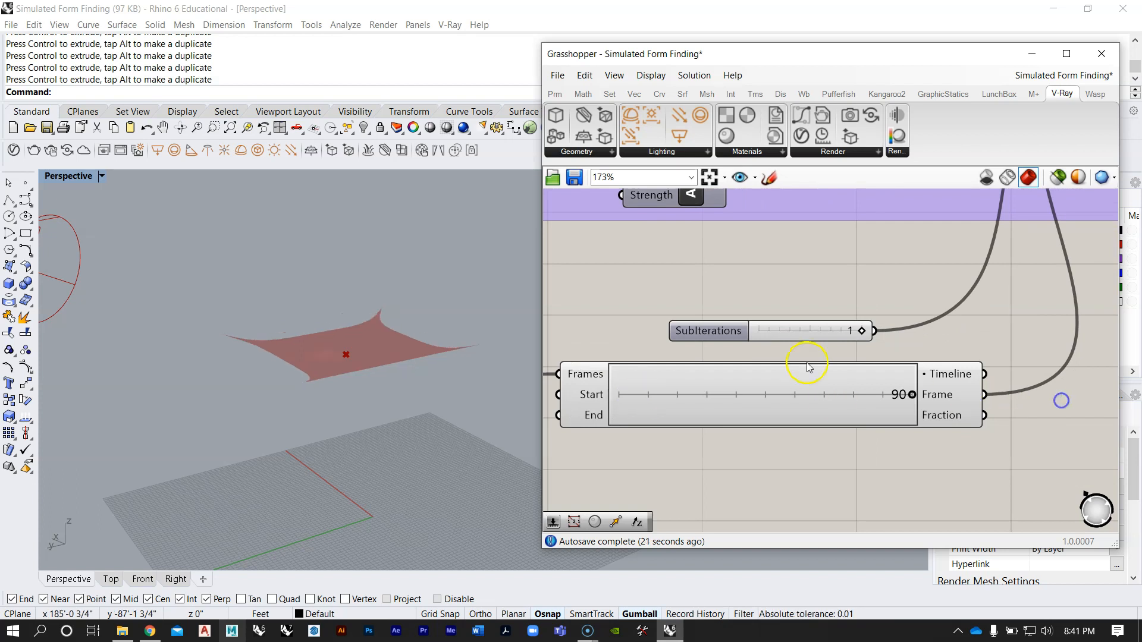
left_click_drag(905, 396, 595, 410)
Step: Review the SubIterations and Animate wiring, then scrub the Timeline again and return it to frame 0
scroll(714, 381, "down", 4)
right_click_drag(771, 368, 724, 412)
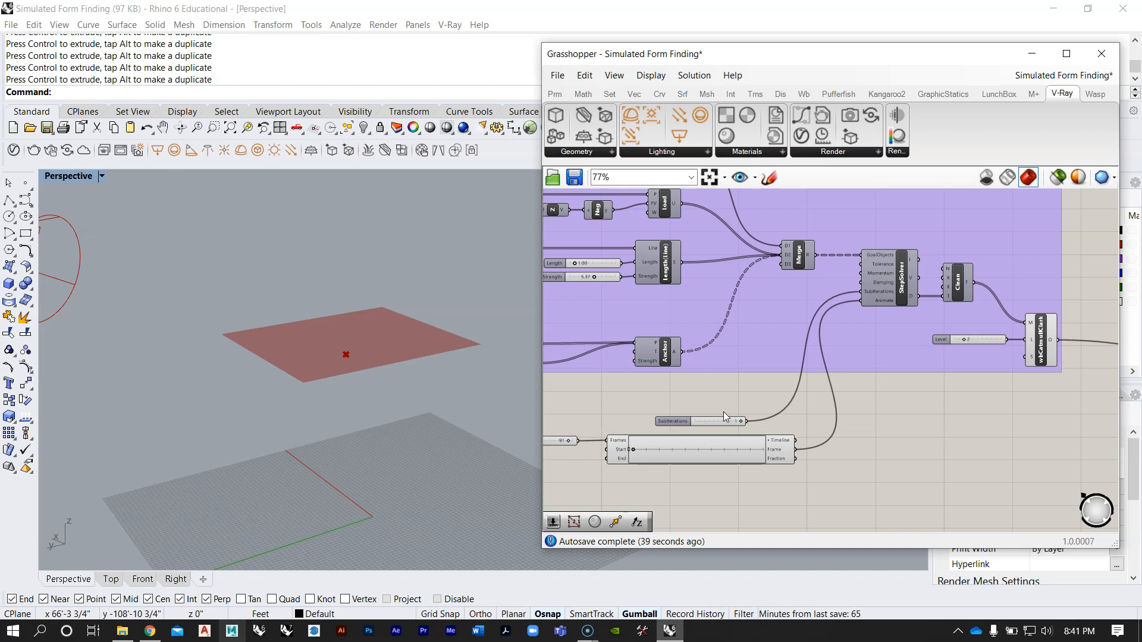
scroll(622, 461, "up", 4)
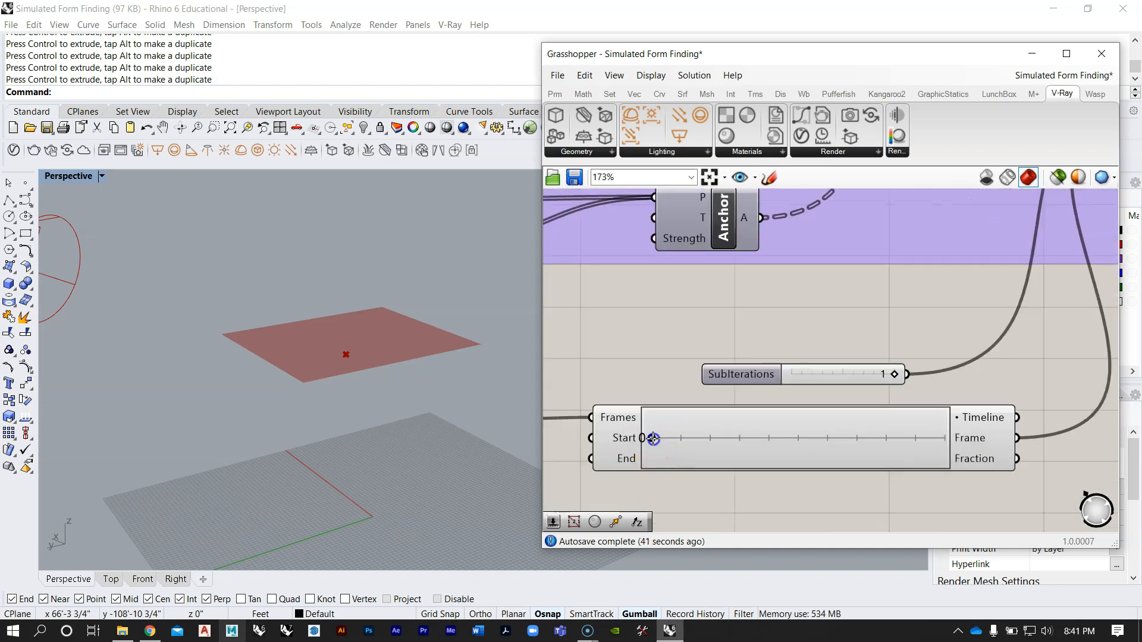
mouse_move(654, 438)
left_mouse_down()
mouse_move(717, 440)
mouse_move(648, 441)
left_mouse_up()
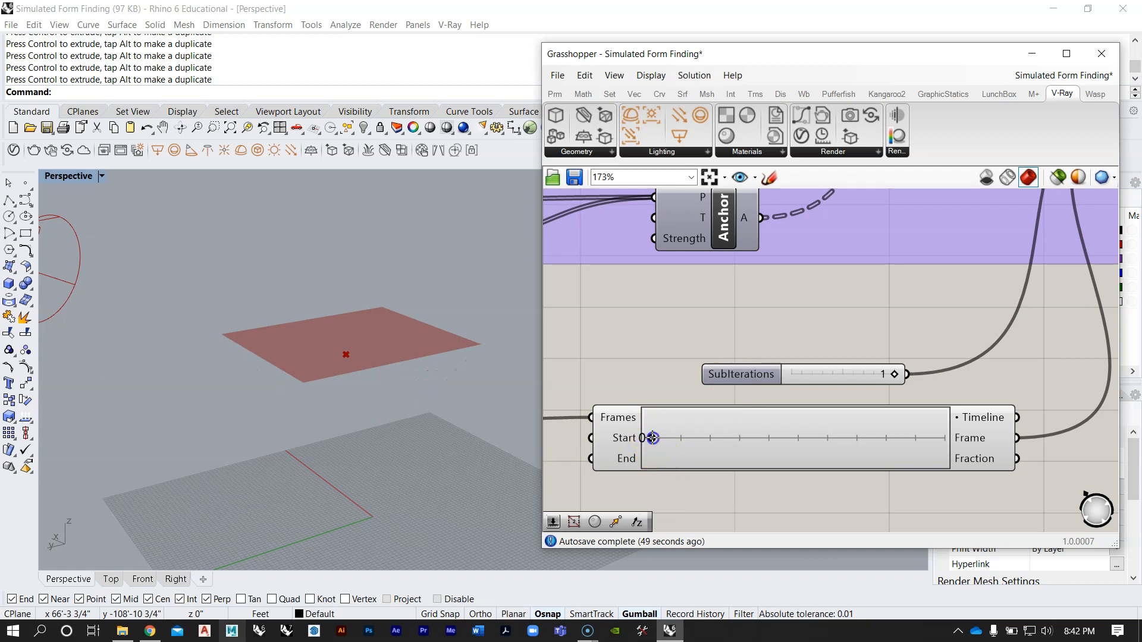
mouse_move(649, 438)
left_mouse_down()
mouse_move(1093, 441)
mouse_move(639, 438)
left_mouse_up()
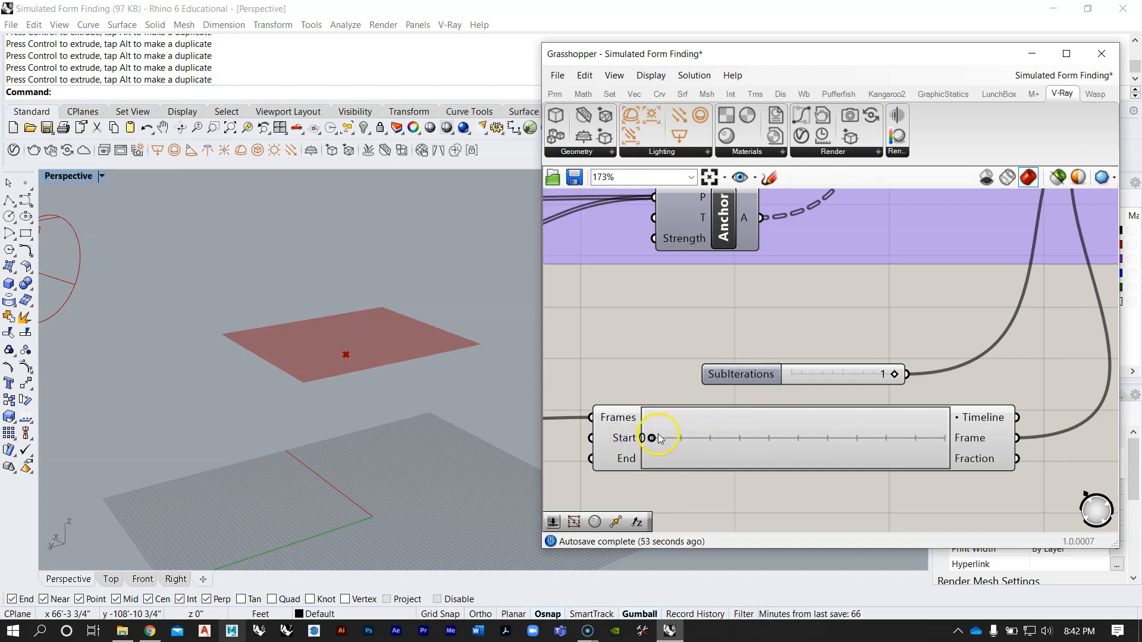
Step: Advance the Timeline to frame 1 and return it to frame 0 to examine a single-frame step
scroll(659, 439, "up", 1)
right_click_drag(766, 436, 774, 404)
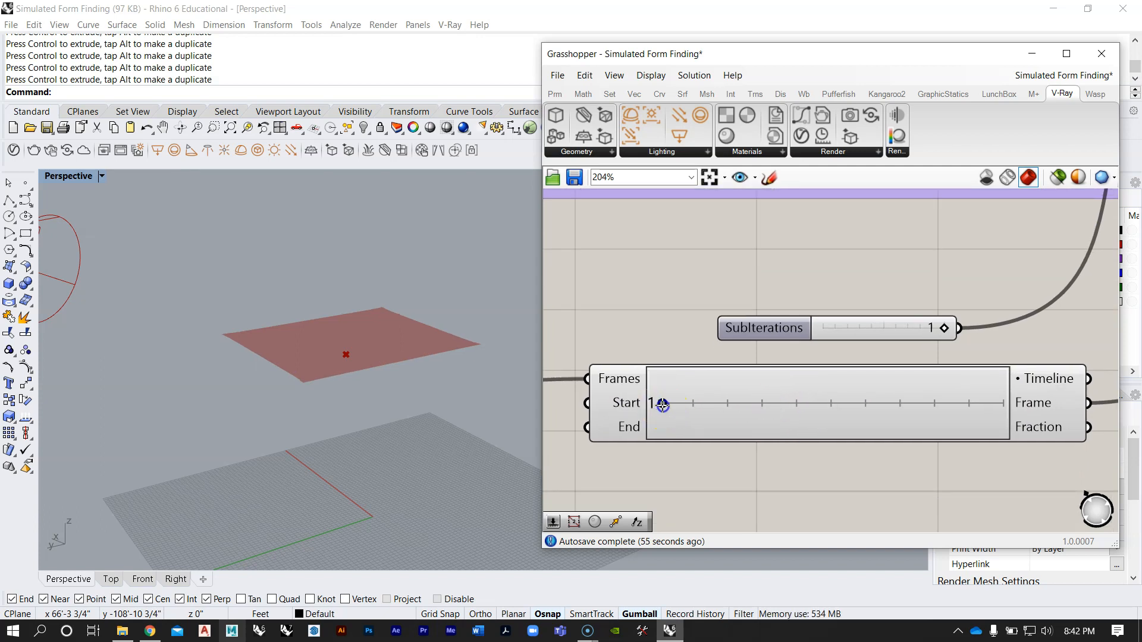
left_click_drag(697, 404, 645, 412)
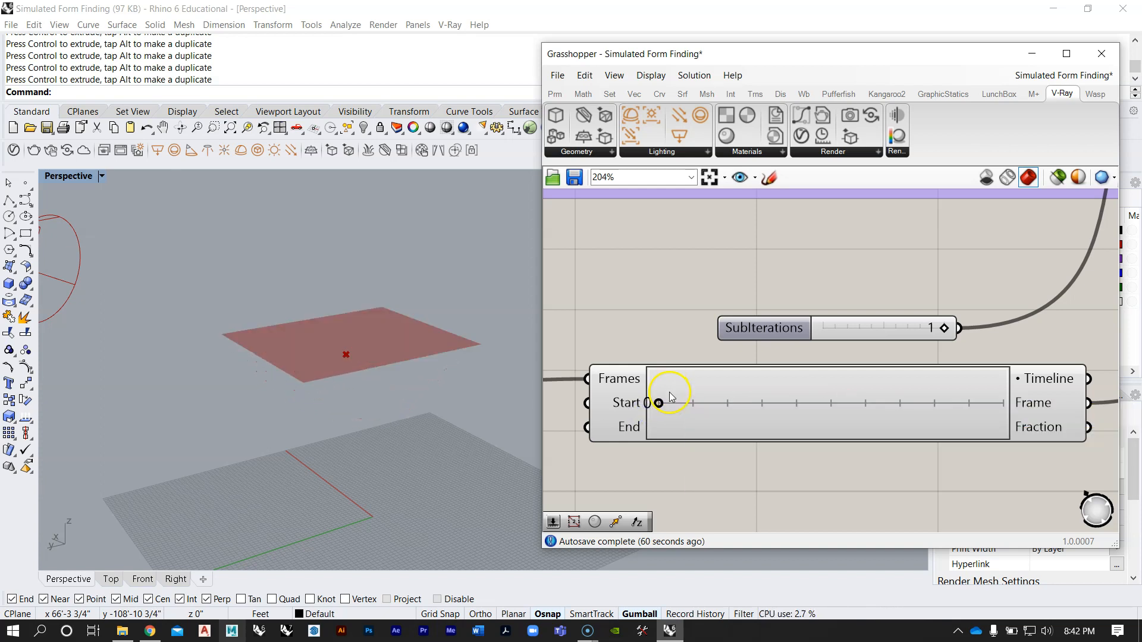
scroll(648, 405, "up", 2)
mouse_move(624, 408)
left_mouse_down()
mouse_move(885, 408)
mouse_move(627, 413)
left_mouse_up()
scroll(632, 401, "down", 4)
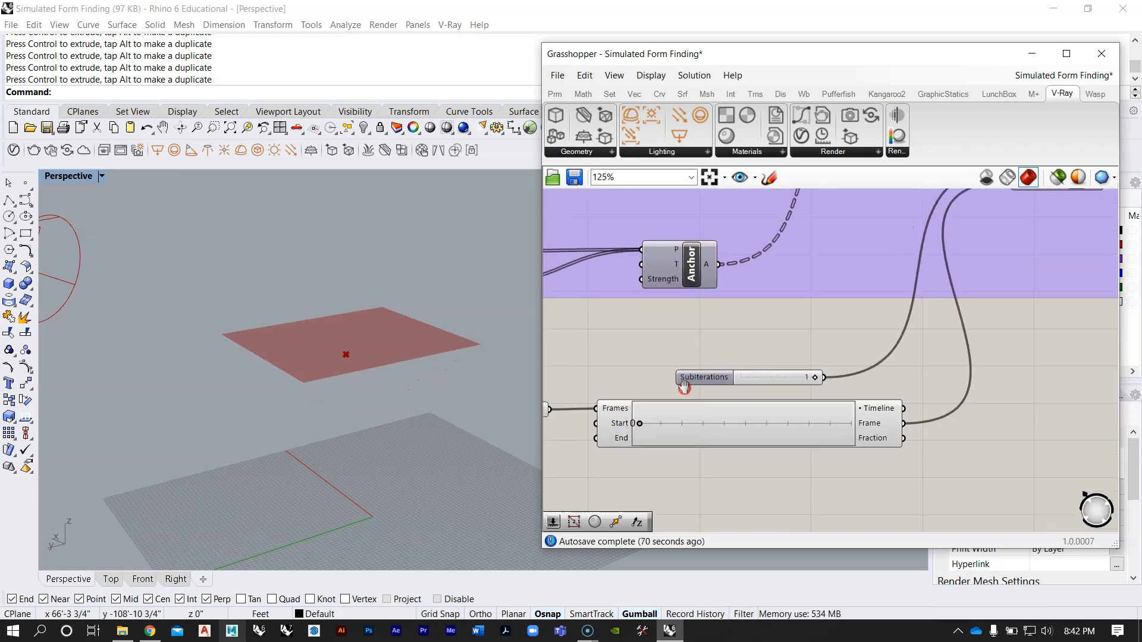
Step: Review the SubIterations and Timeline wiring into the StepSolver and follow the subdivided mesh output toward the V-Ray components
scroll(595, 410, "up", 2)
left_click_drag(570, 411, 573, 415)
left_click(706, 352)
scroll(707, 352, "down", 2)
right_click_drag(831, 364, 768, 392)
scroll(803, 391, "up", 2)
scroll(807, 390, "down", 2)
scroll(693, 415, "up", 3)
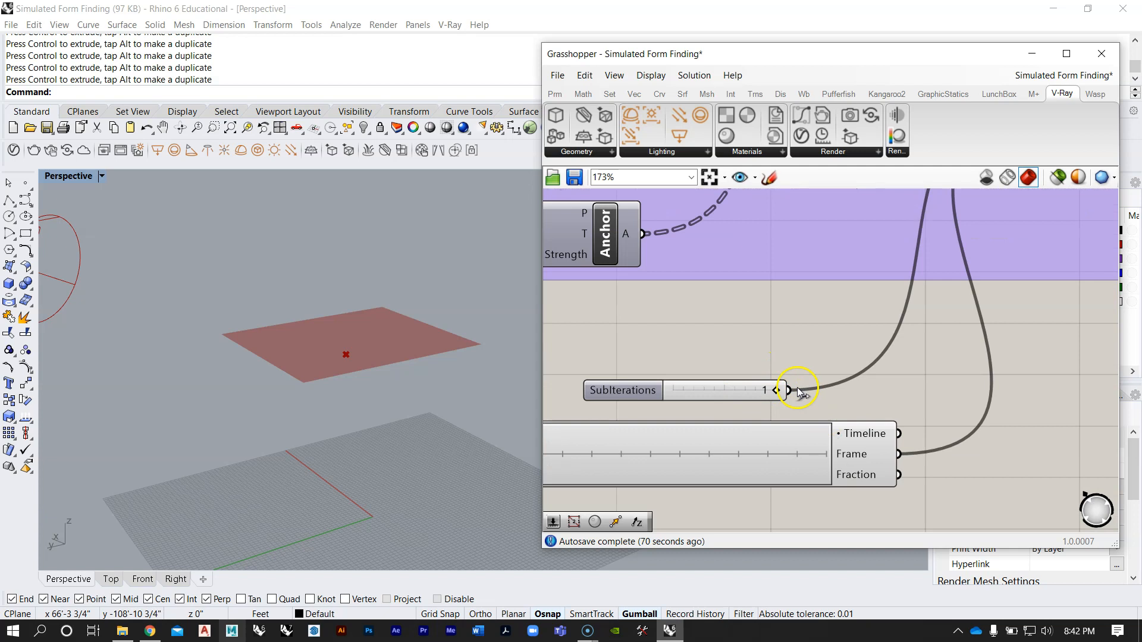
scroll(747, 392, "down", 3)
scroll(746, 389, "down", 1)
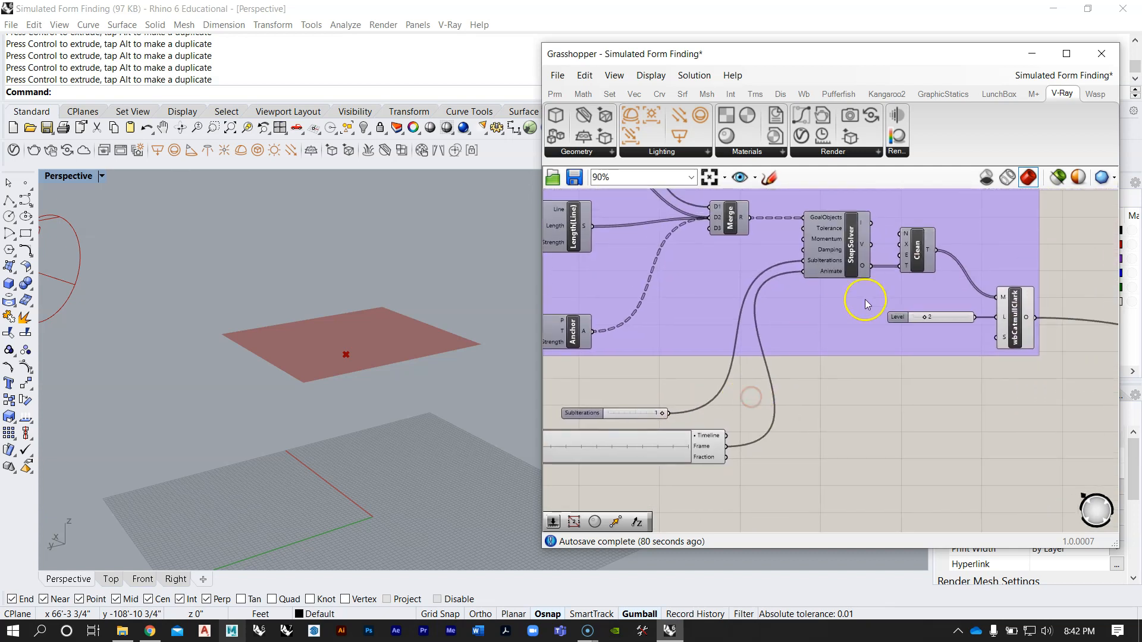
scroll(687, 356, "down", 4)
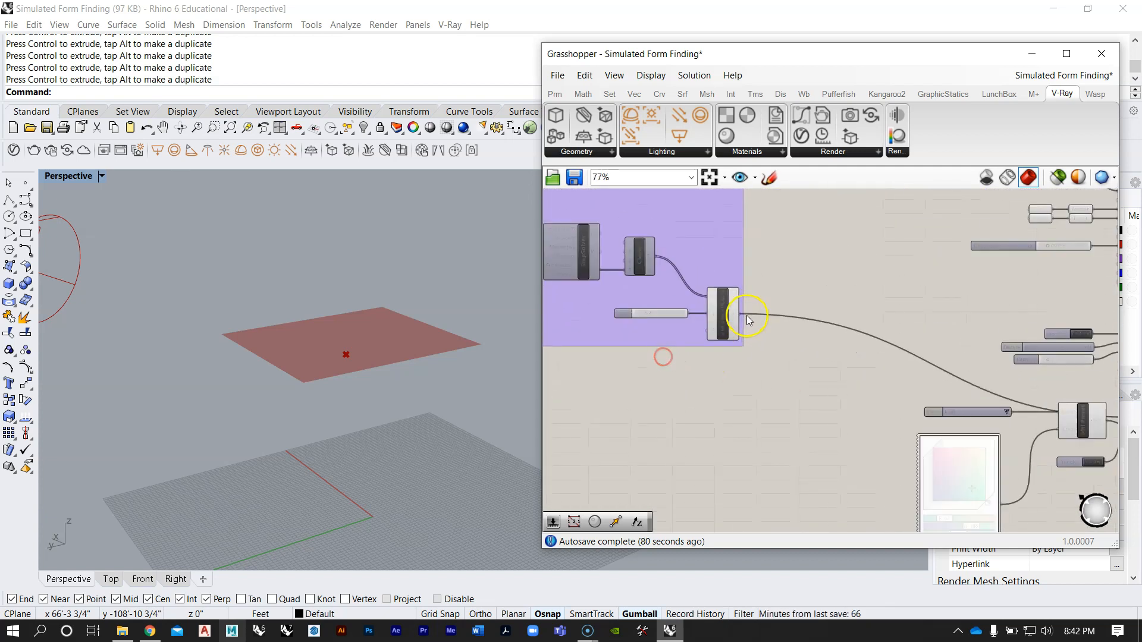
Step: Trace the Timeline's connection to the Render component and look up that component's Render Animation command without running it
scroll(737, 355, "up", 4)
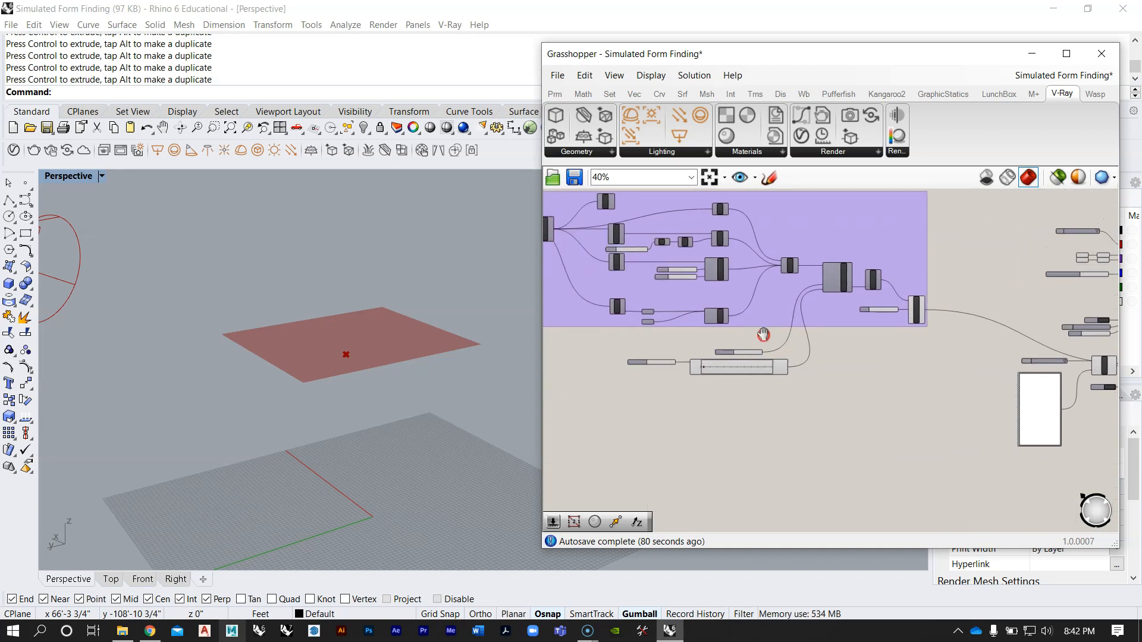
right_click_drag(829, 358, 697, 349)
scroll(675, 361, "up", 3)
left_click_drag(657, 355, 766, 330)
scroll(683, 357, "down", 5)
scroll(1097, 265, "up", 5)
scroll(797, 304, "down", 3)
scroll(773, 315, "up", 2)
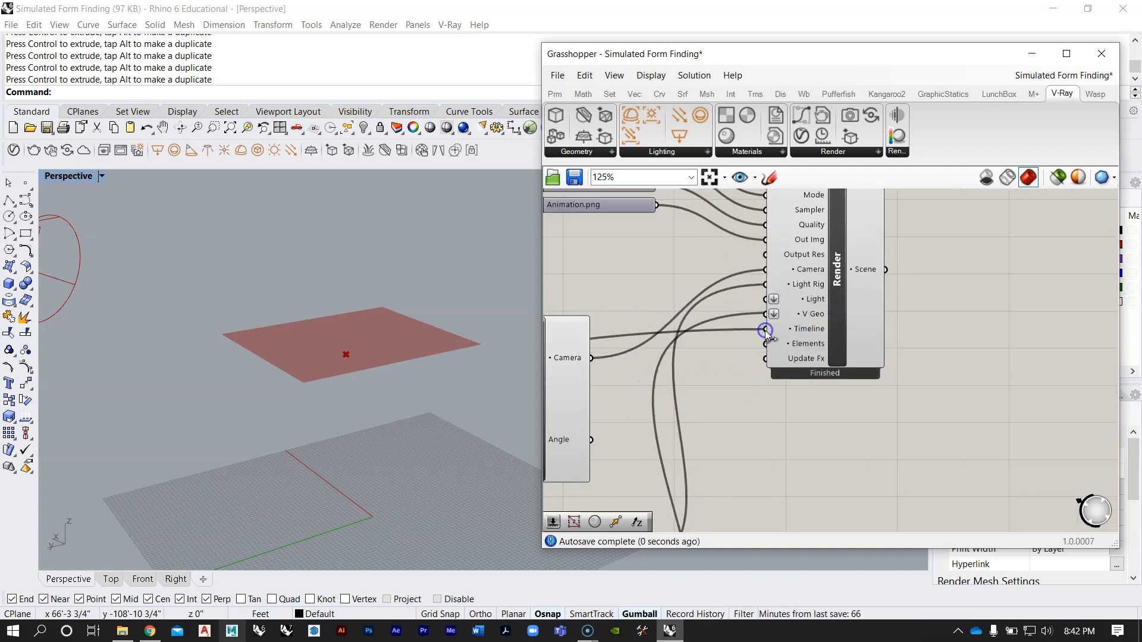
right_click(839, 269)
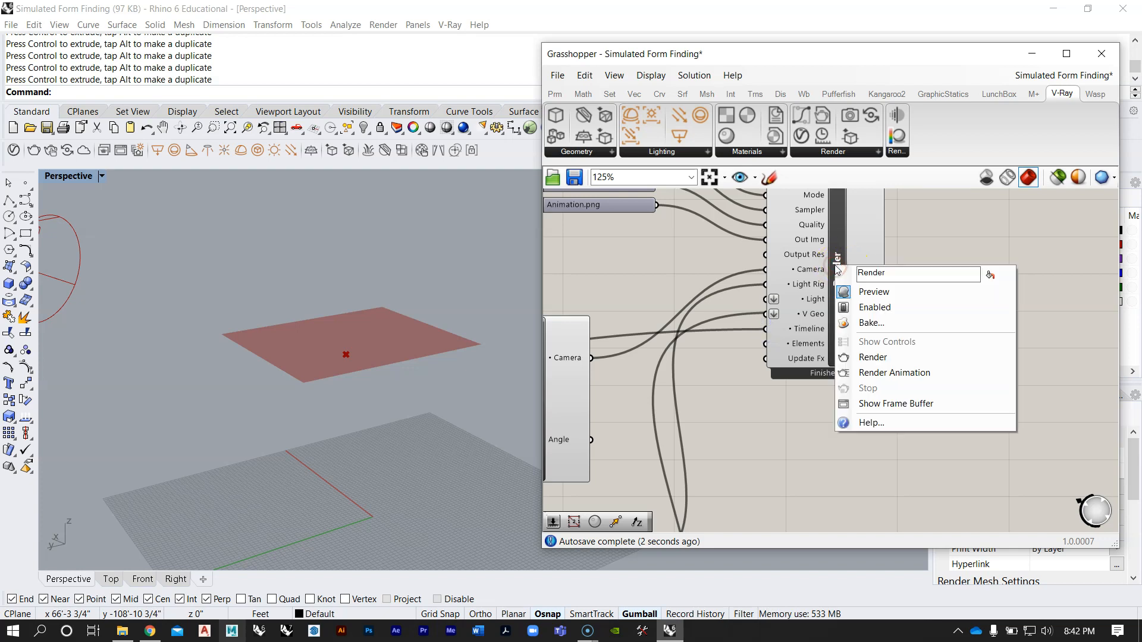
left_click(866, 375)
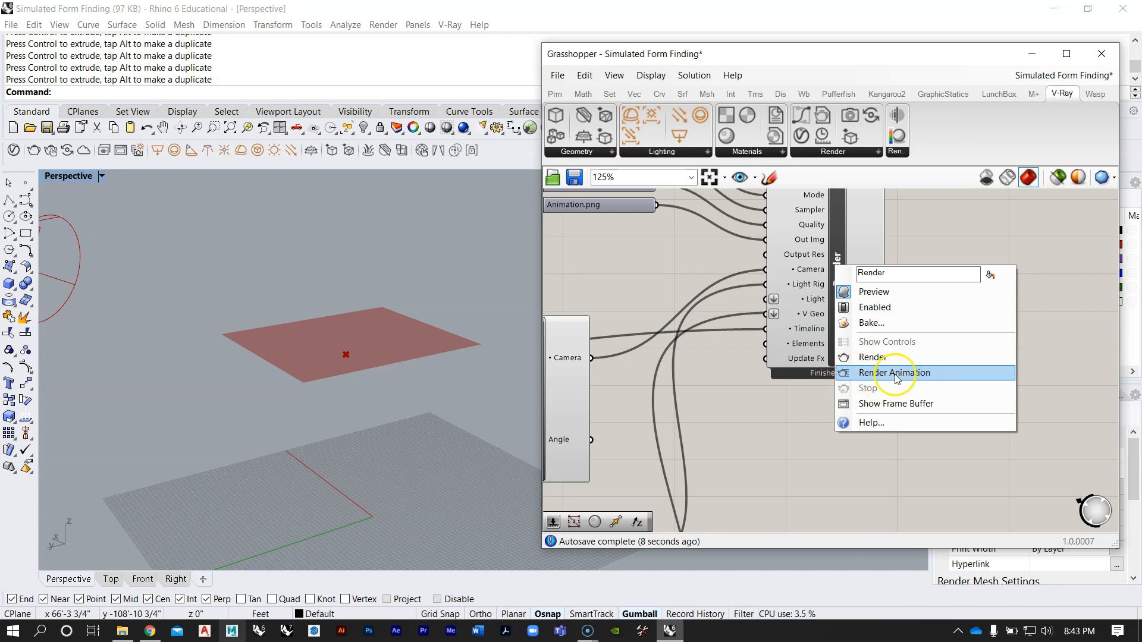
left_click(1047, 287)
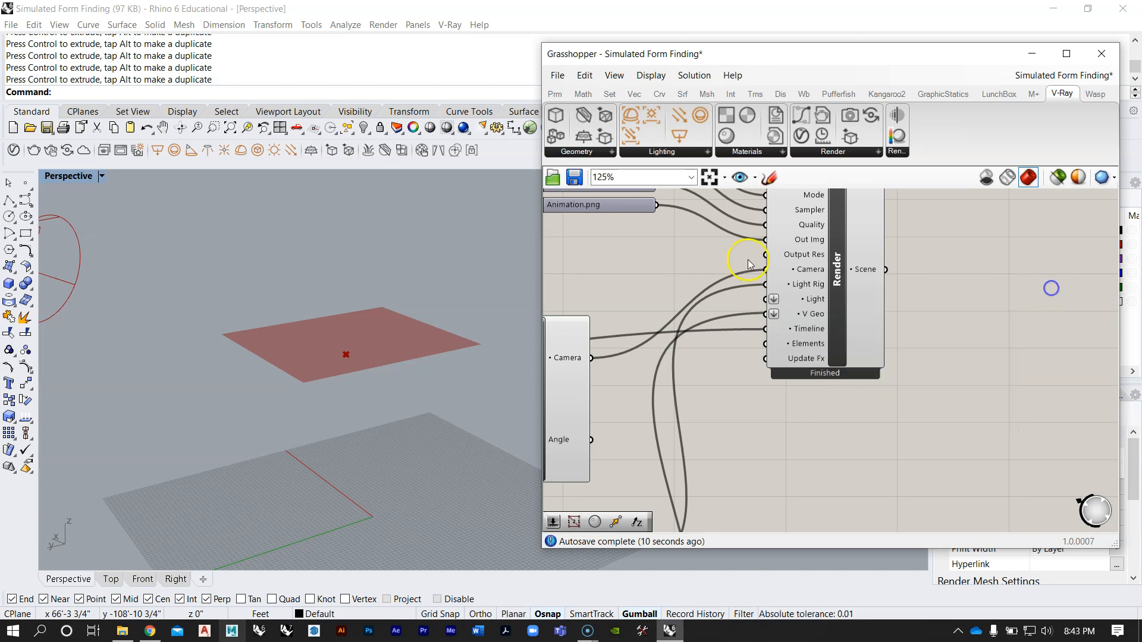
Step: Save the Grasshopper definition, then save the Rhino model
scroll(857, 284, "down", 6)
right_click_drag(740, 329, 870, 348)
left_click(558, 75)
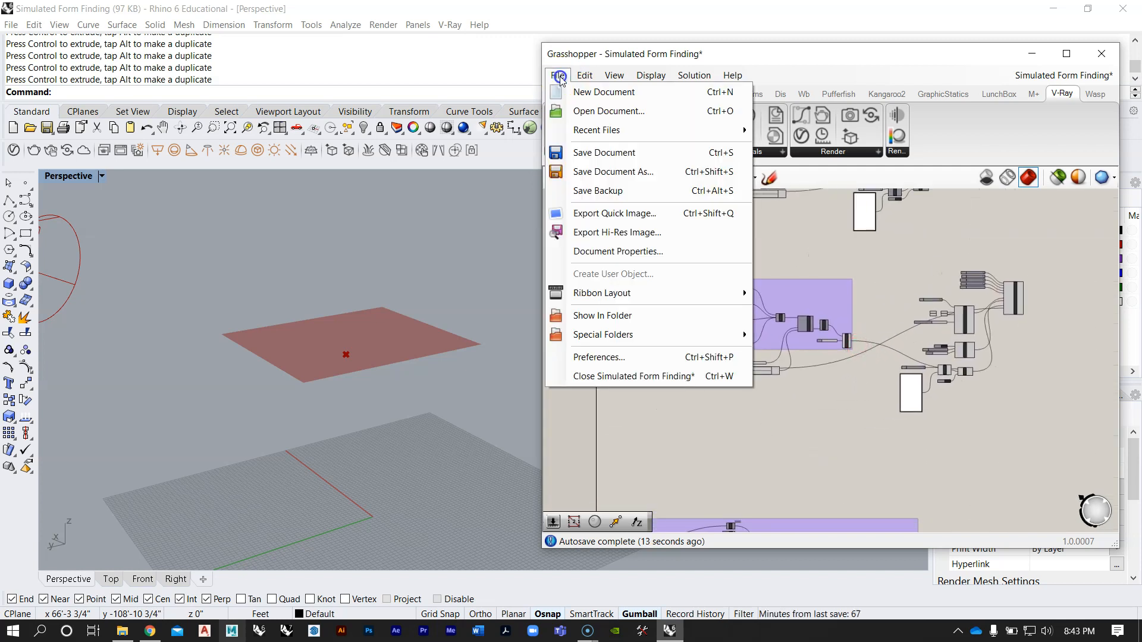
left_click(583, 153)
left_click(11, 24)
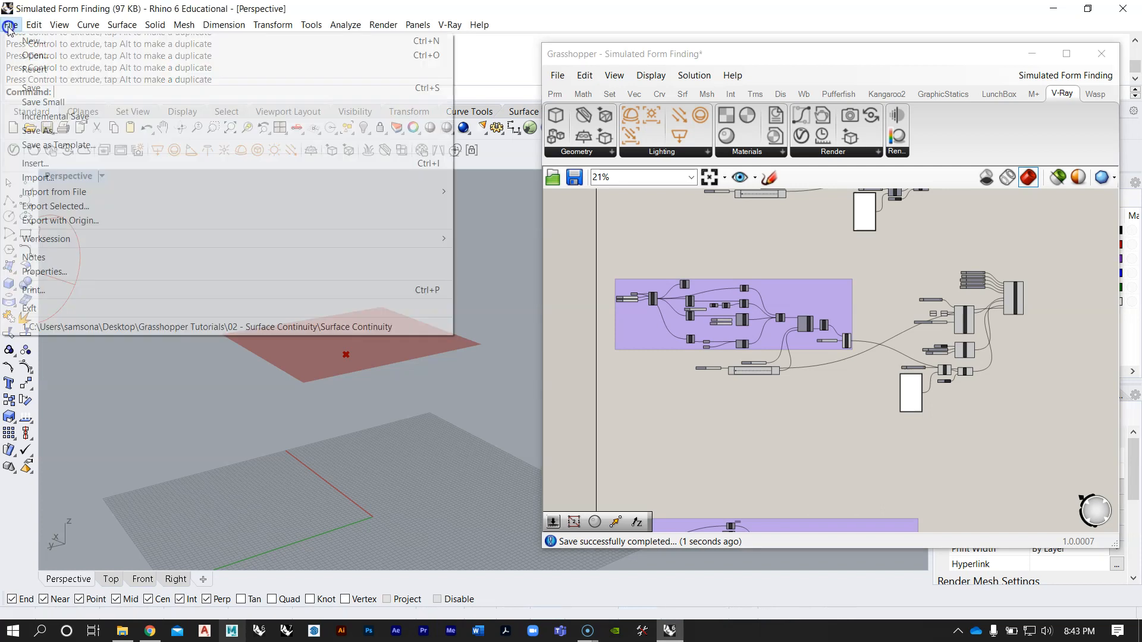
left_click(53, 93)
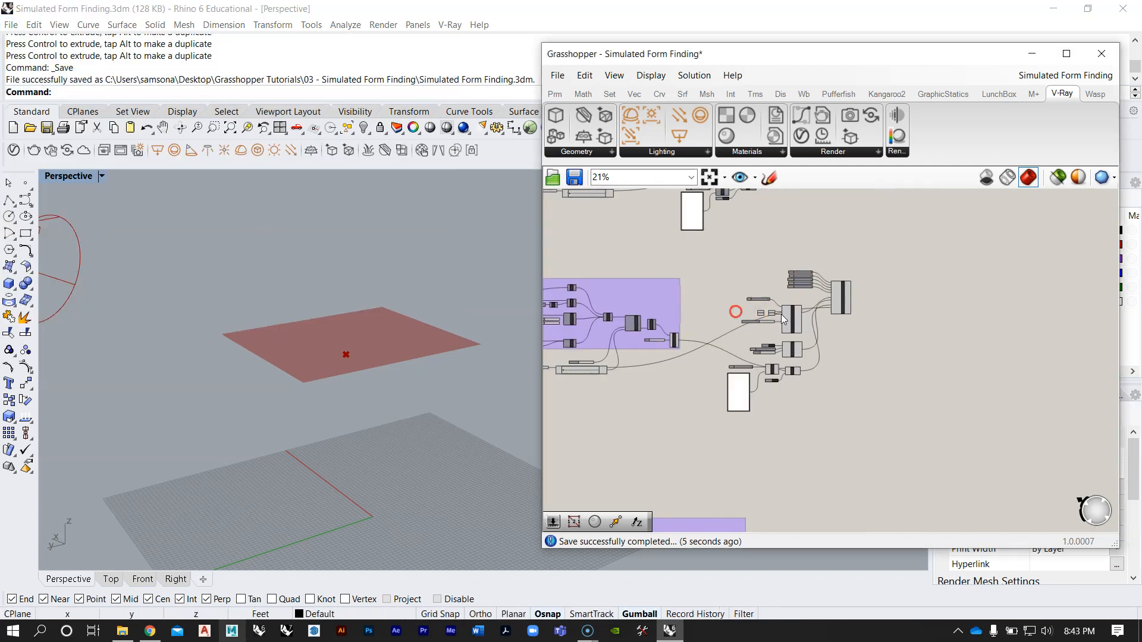
Step: Check the camera in the perspective view and review the Mode and Sampler options feeding the Render component
scroll(781, 314, "up", 8)
right_click_drag(299, 295, 332, 351)
scroll(309, 296, "down", 4)
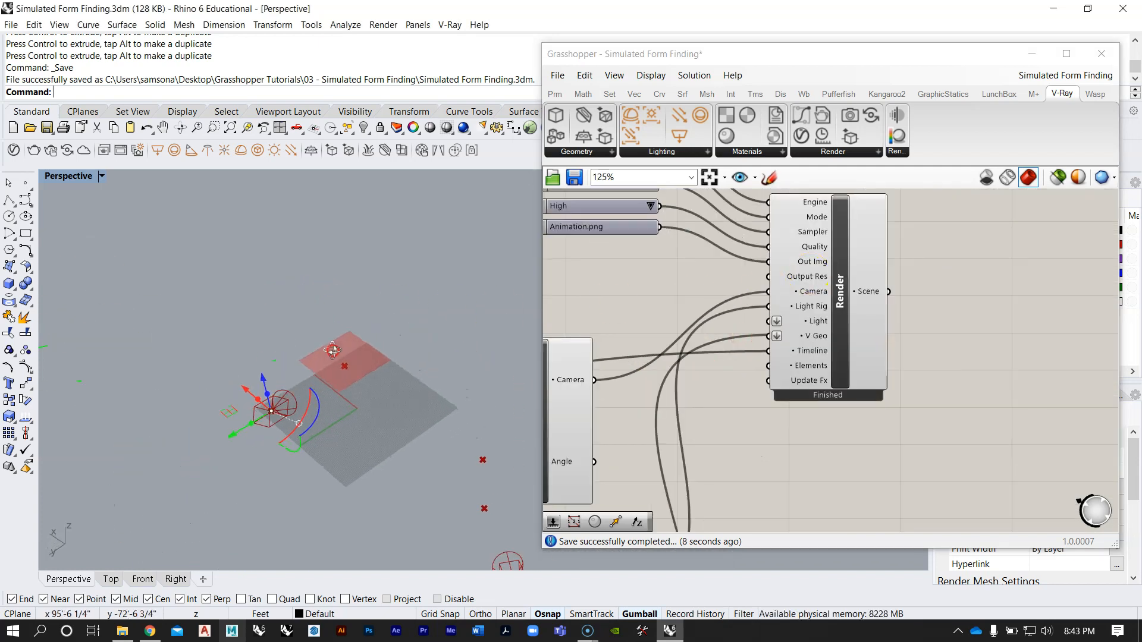
right_click(837, 300)
mouse_move(751, 329)
right_mouse_down()
mouse_move(719, 323)
mouse_move(736, 359)
mouse_move(731, 337)
right_mouse_up()
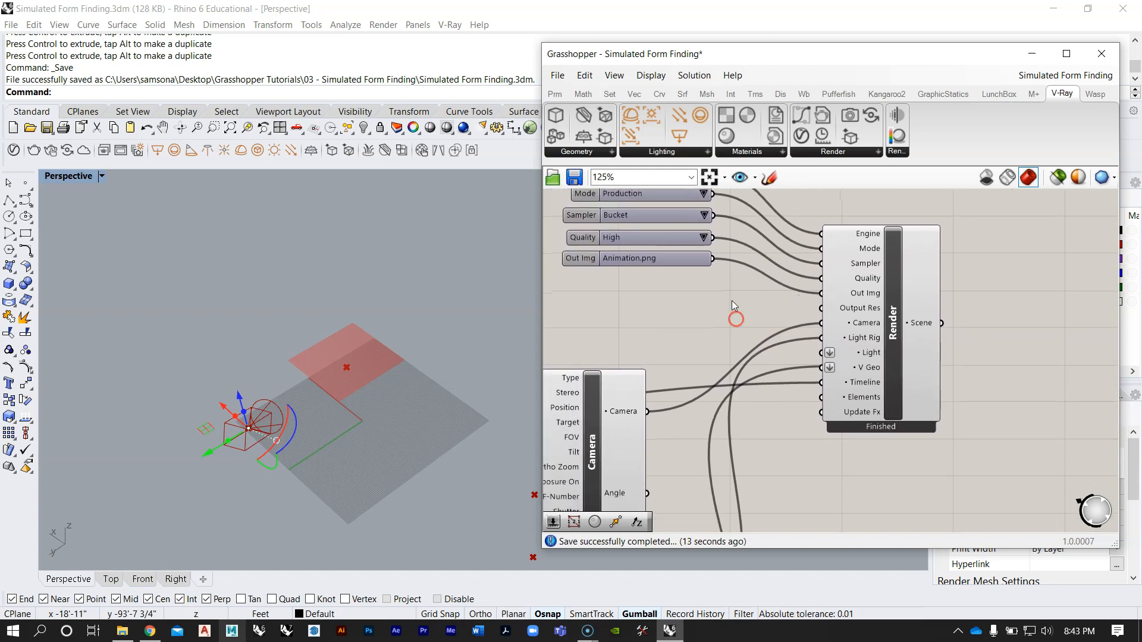
scroll(668, 219, "up", 3)
left_click(683, 248)
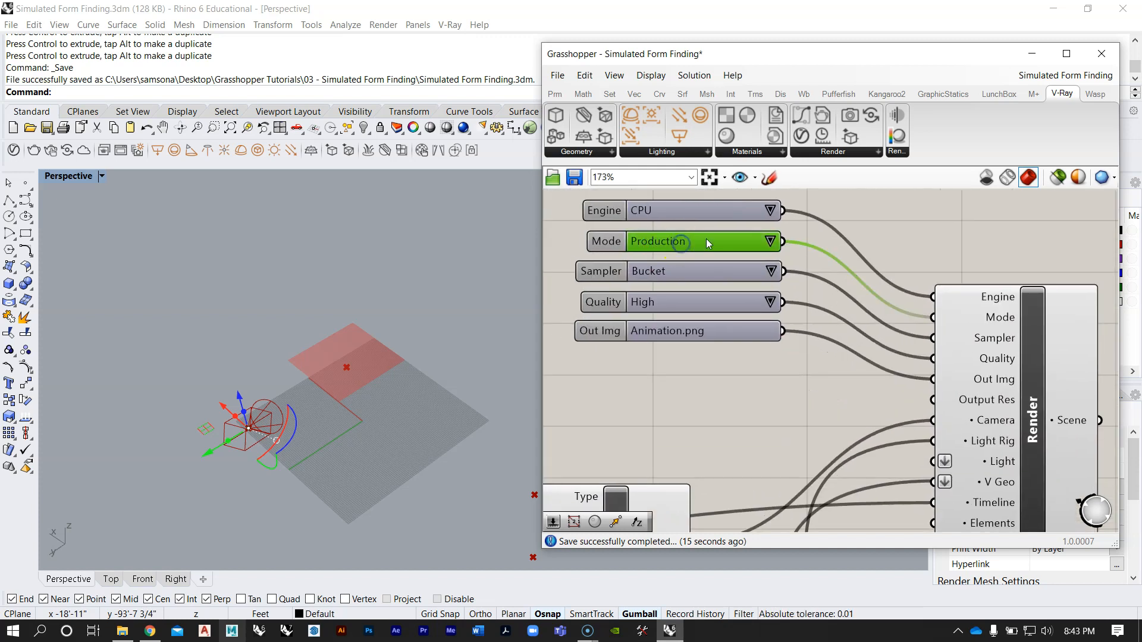
left_click(770, 241)
left_click(731, 273)
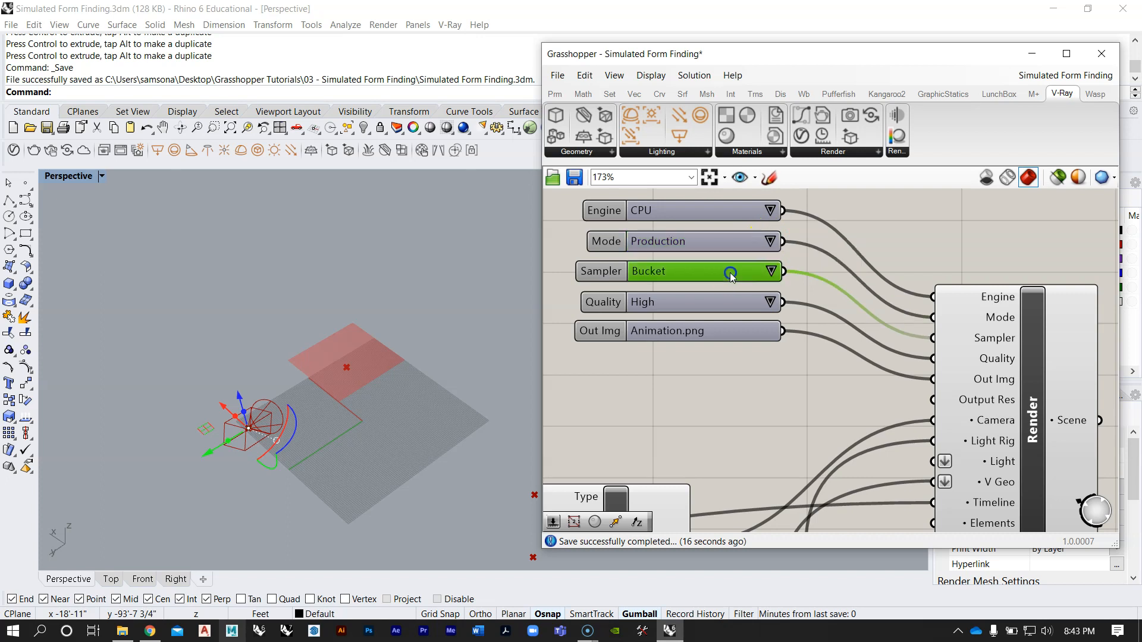
left_click(765, 272)
left_click(806, 293)
right_click_drag(915, 260, 787, 235)
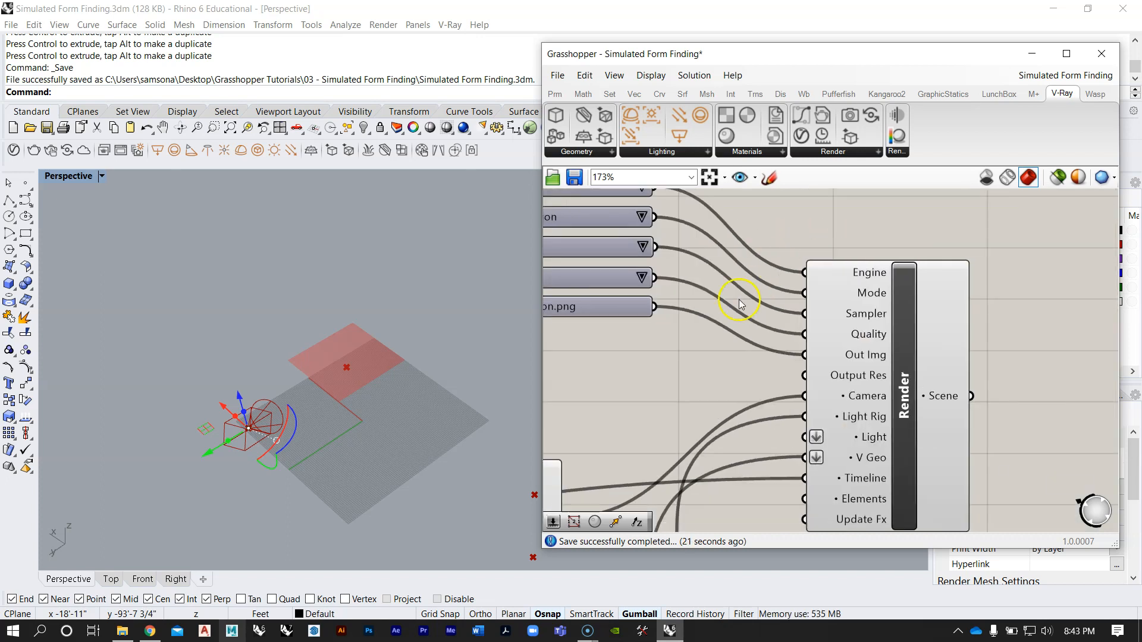
Step: Start rendering the animation from the Render component
scroll(743, 298, "down", 3)
right_click(807, 348)
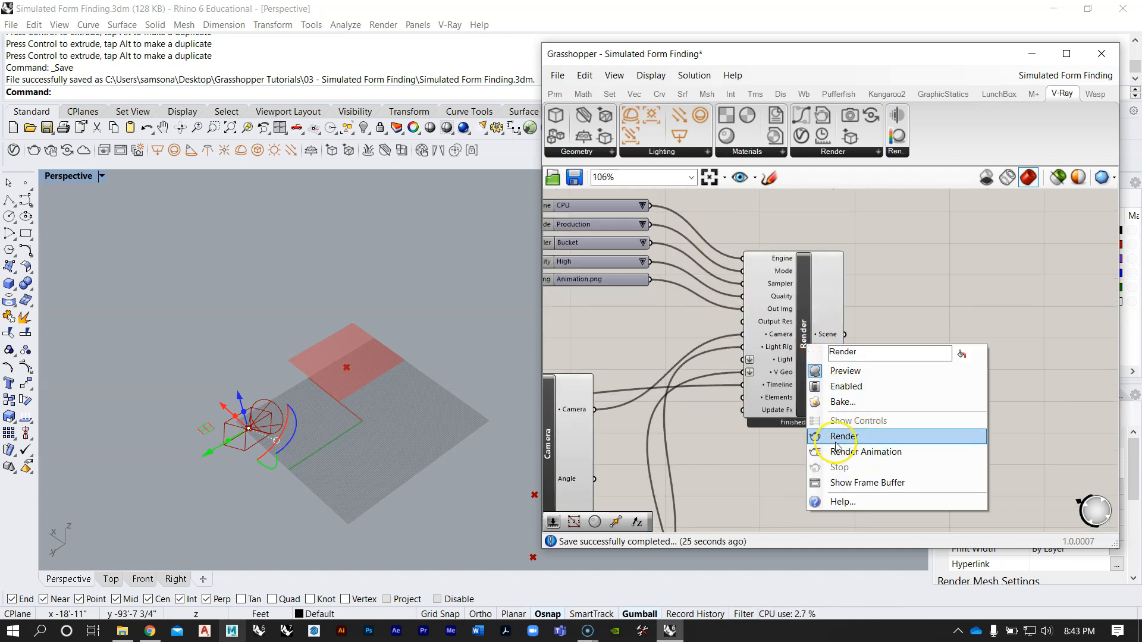
left_click(861, 385)
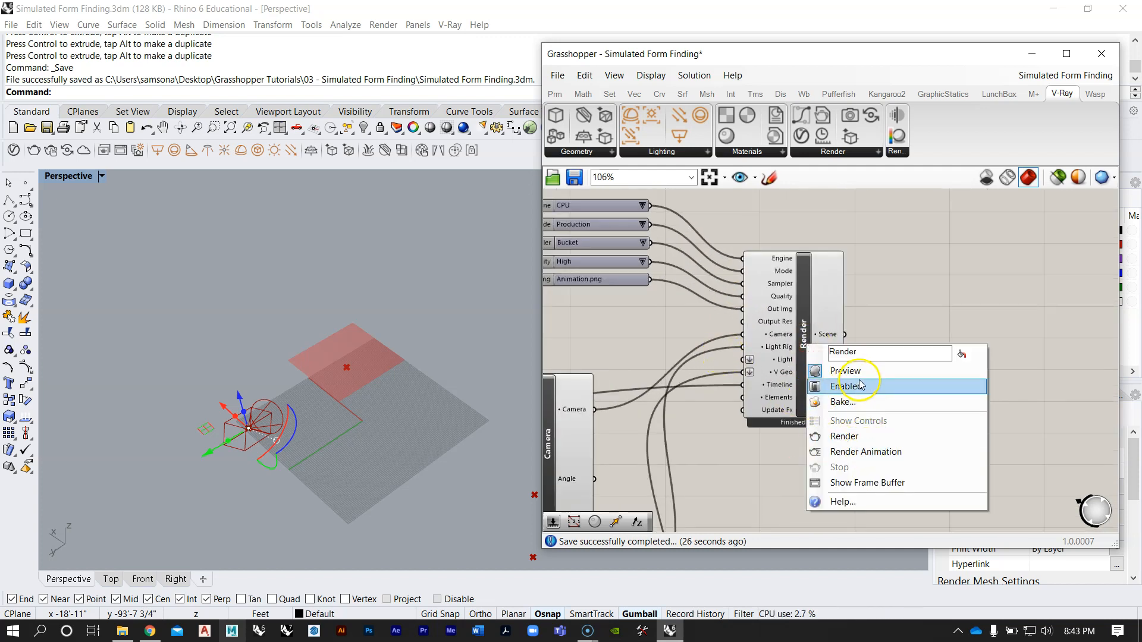
left_click(878, 453)
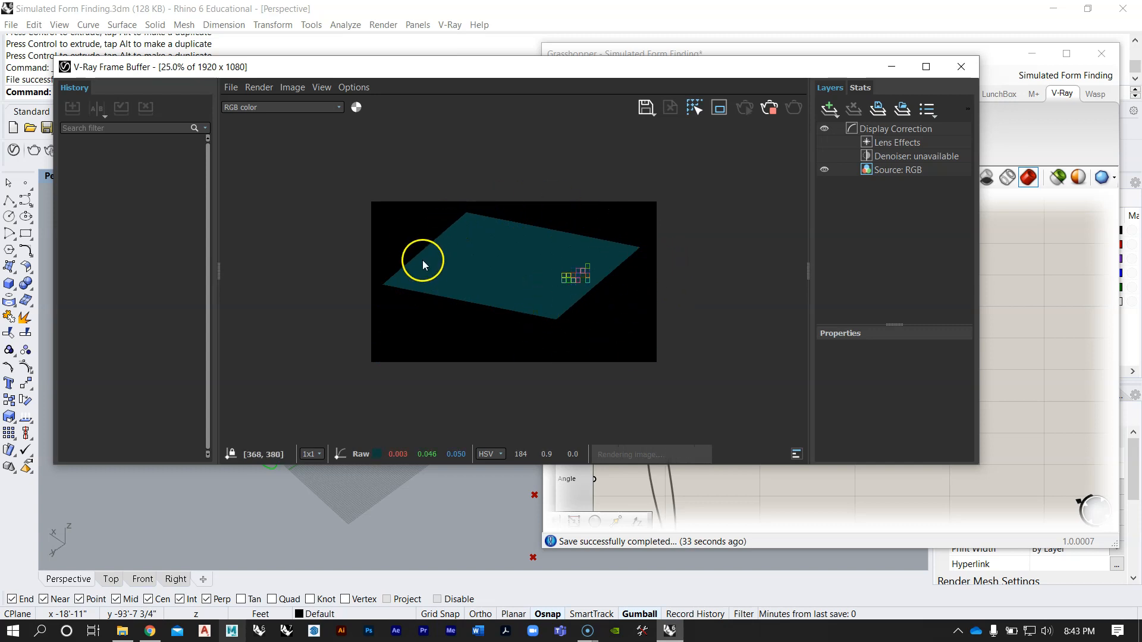
Step: Watch the first animation frames render, stop the render, and close the V-Ray Frame Buffer
left_click(459, 256)
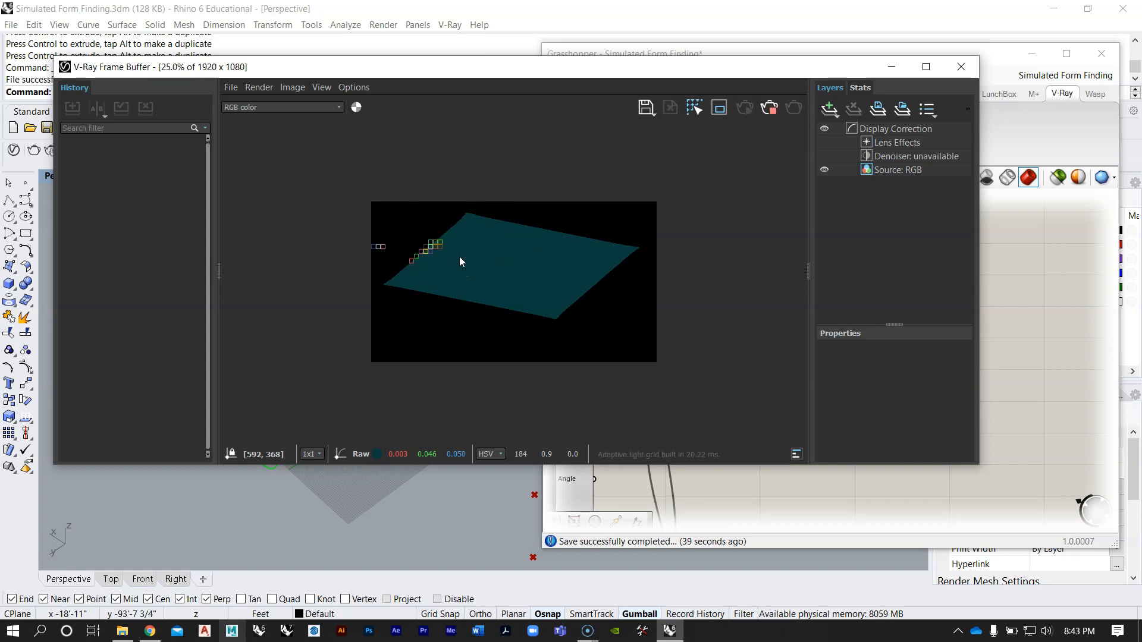
left_click(469, 219)
left_click(590, 266)
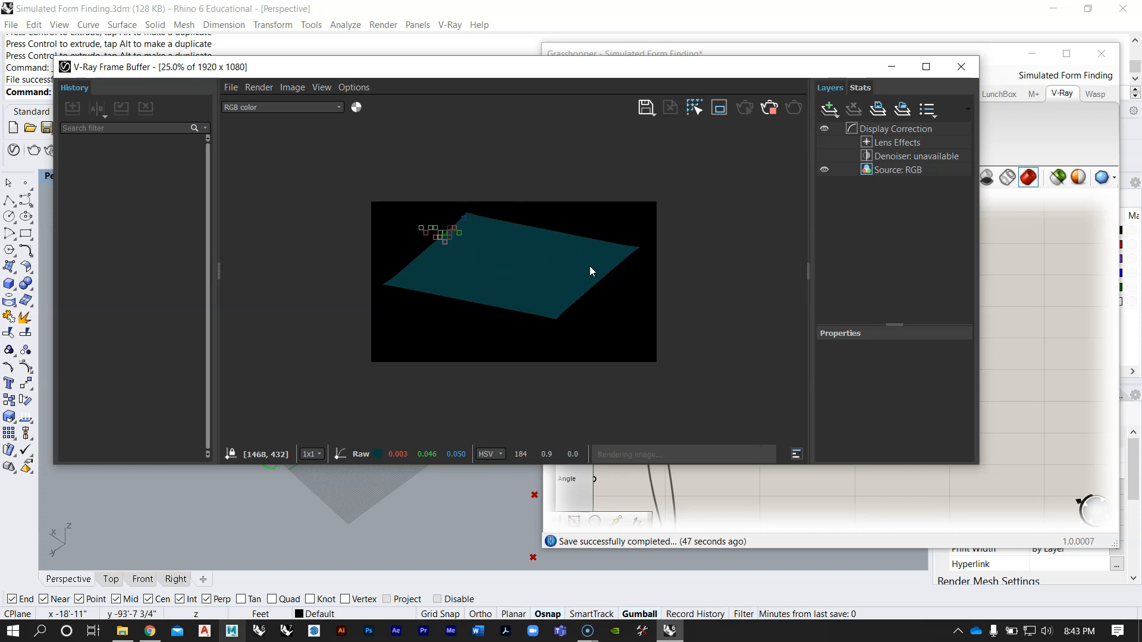
left_click(616, 240)
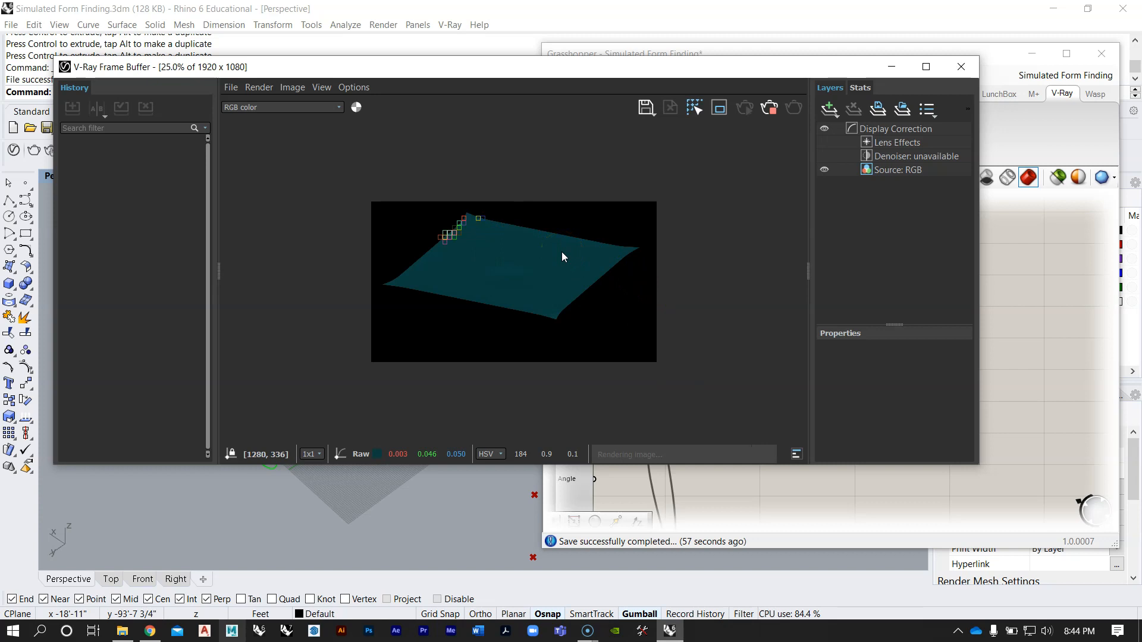
left_click(552, 237)
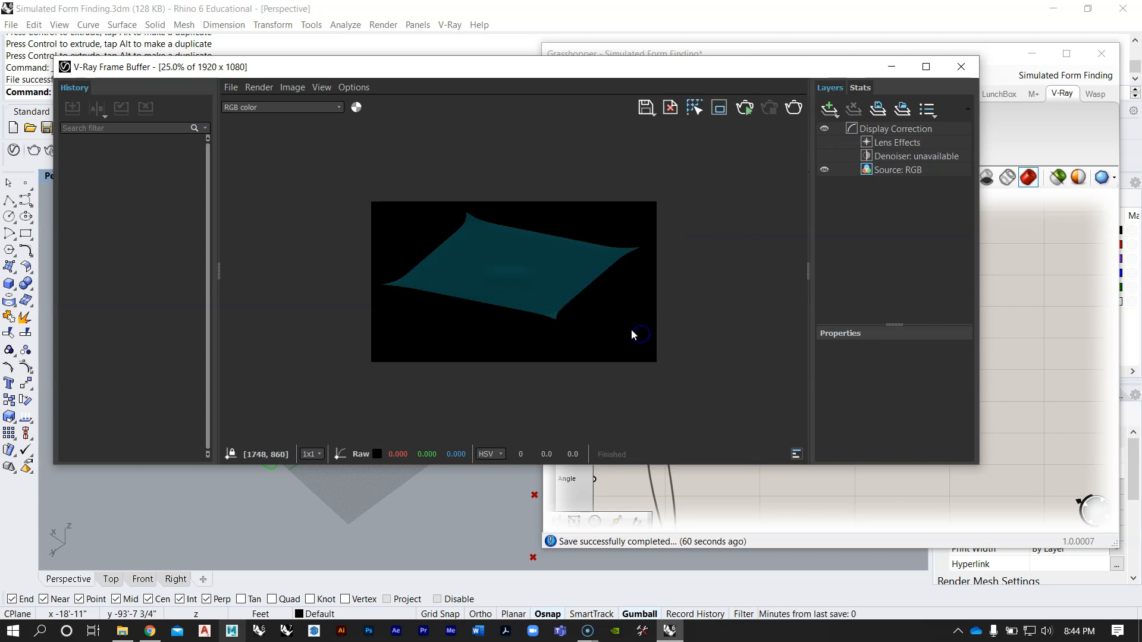
left_click(707, 348)
left_click_drag(772, 74, 815, 69)
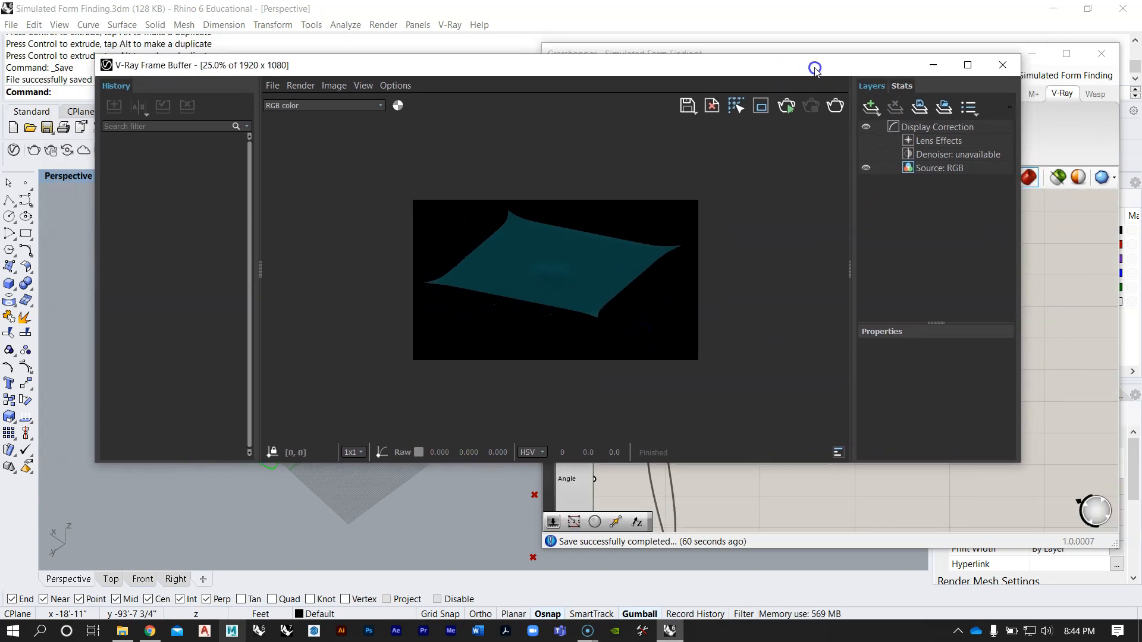
left_click(1003, 64)
Step: Switch to File Explorer, check the rendered frames in the Kangaroo Animation folder, and reposition its window
right_click(931, 261)
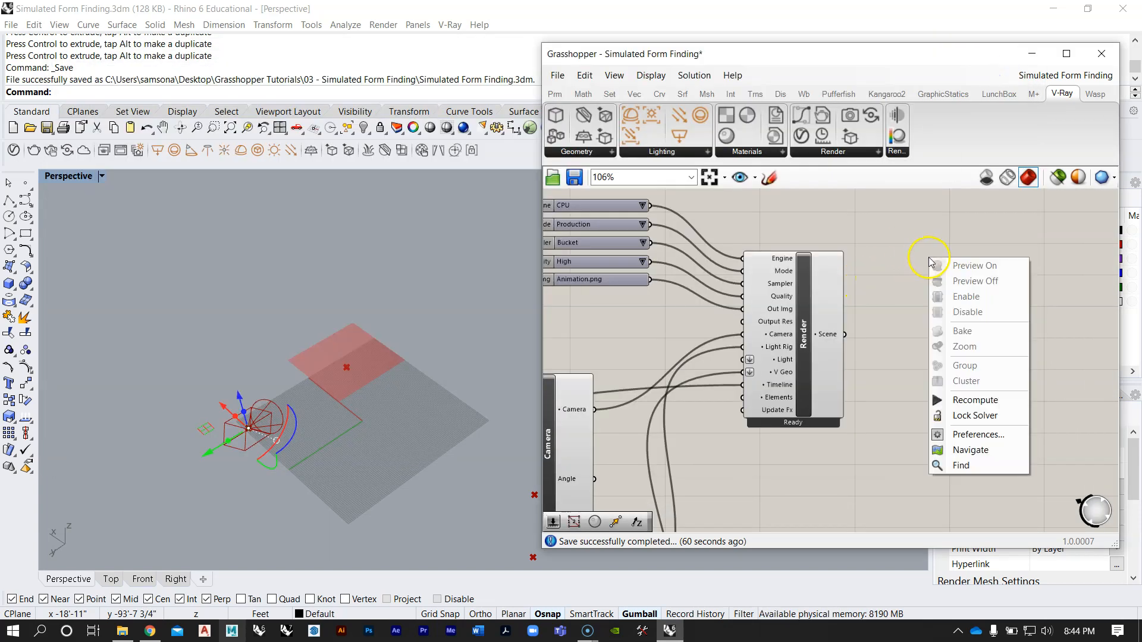
scroll(890, 312, "down", 8)
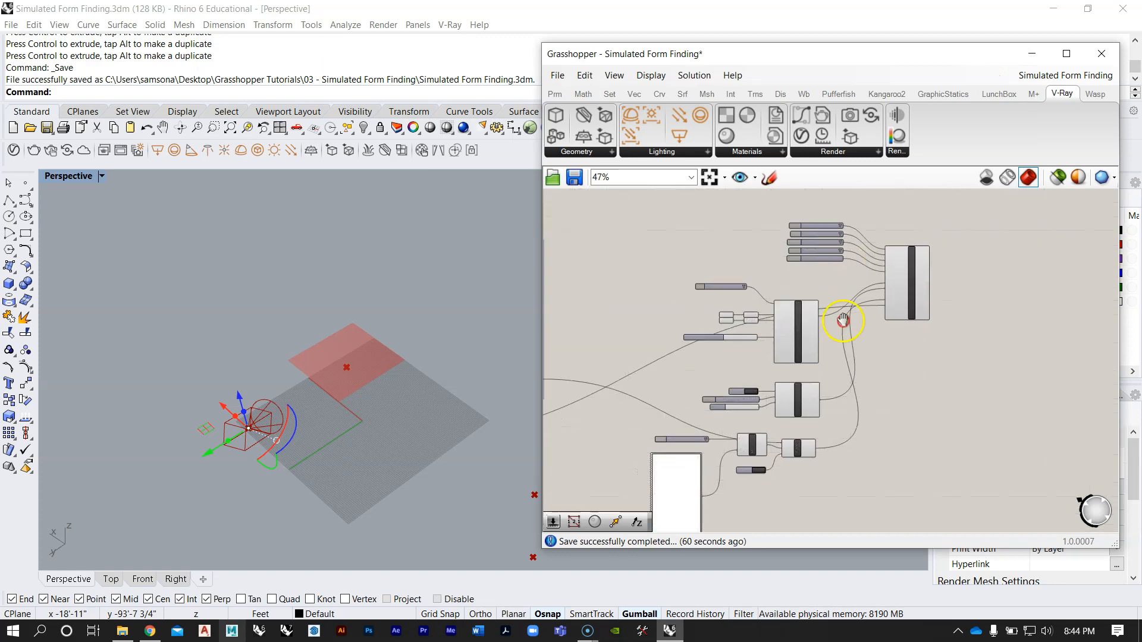
scroll(842, 305, "up", 2)
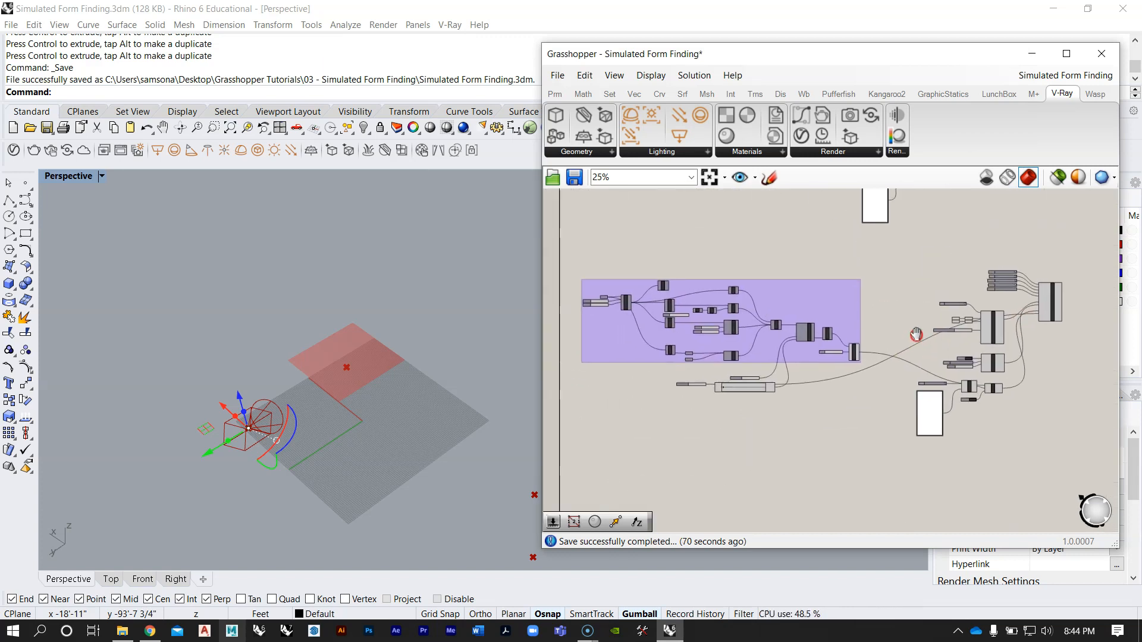
right_click_drag(897, 324, 805, 293)
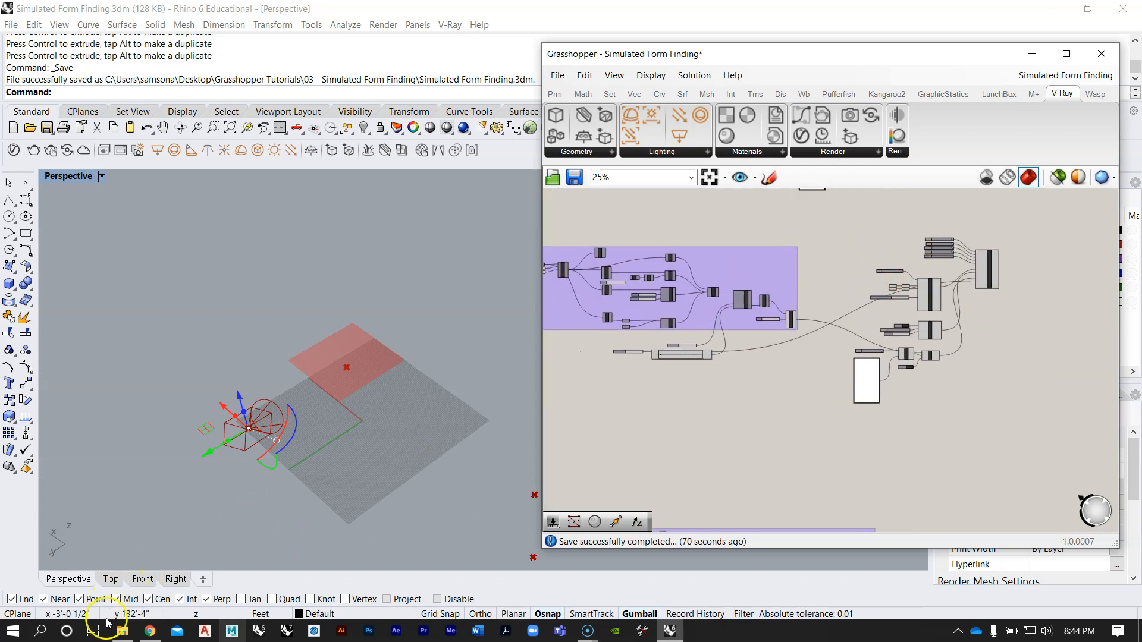
left_click(122, 630)
left_click(423, 156)
left_click(503, 156)
left_click(602, 161)
left_click_drag(843, 63, 668, 76)
Step: Return to Grasshopper and check the output image file name Animation.png connected to the Render component
right_click_drag(982, 286, 992, 286)
scroll(975, 262, "up", 8)
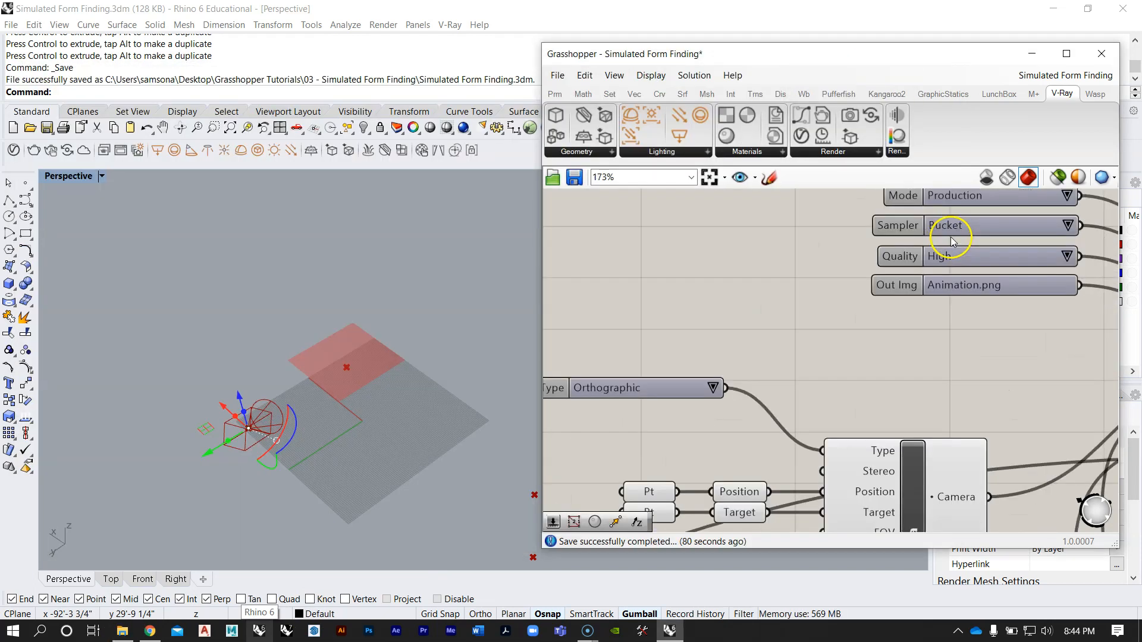
right_click_drag(958, 238, 815, 301)
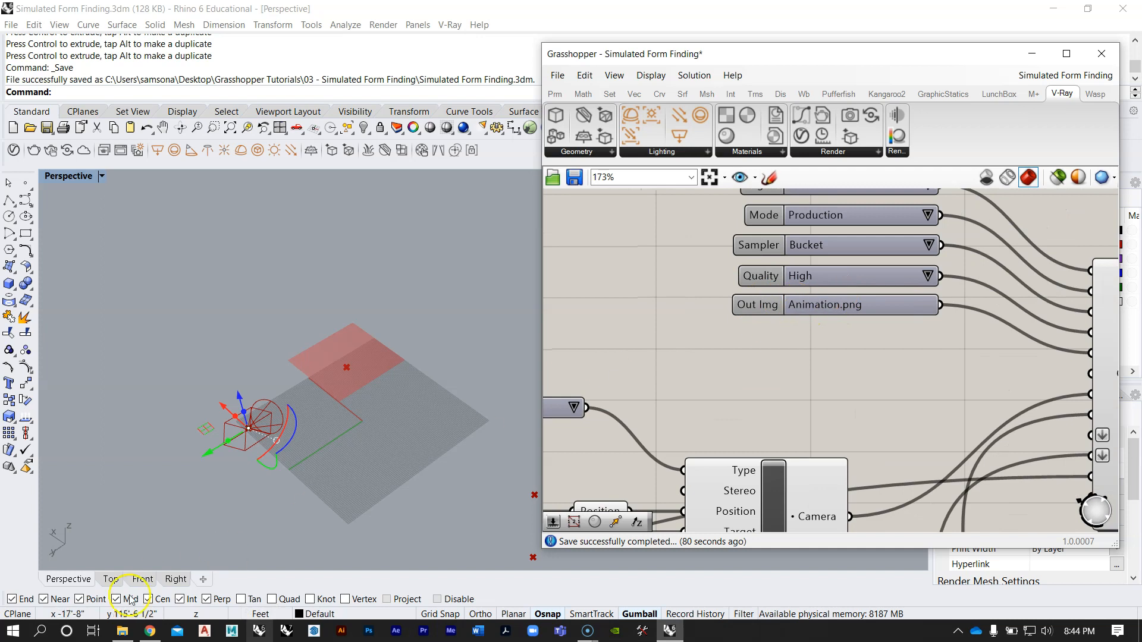
Step: Switch back to the Kangaroo Animation folder, examine the numbered frame files, and select Animation.0000
left_click(122, 630)
left_click(331, 171)
left_click(394, 172)
left_click(567, 171)
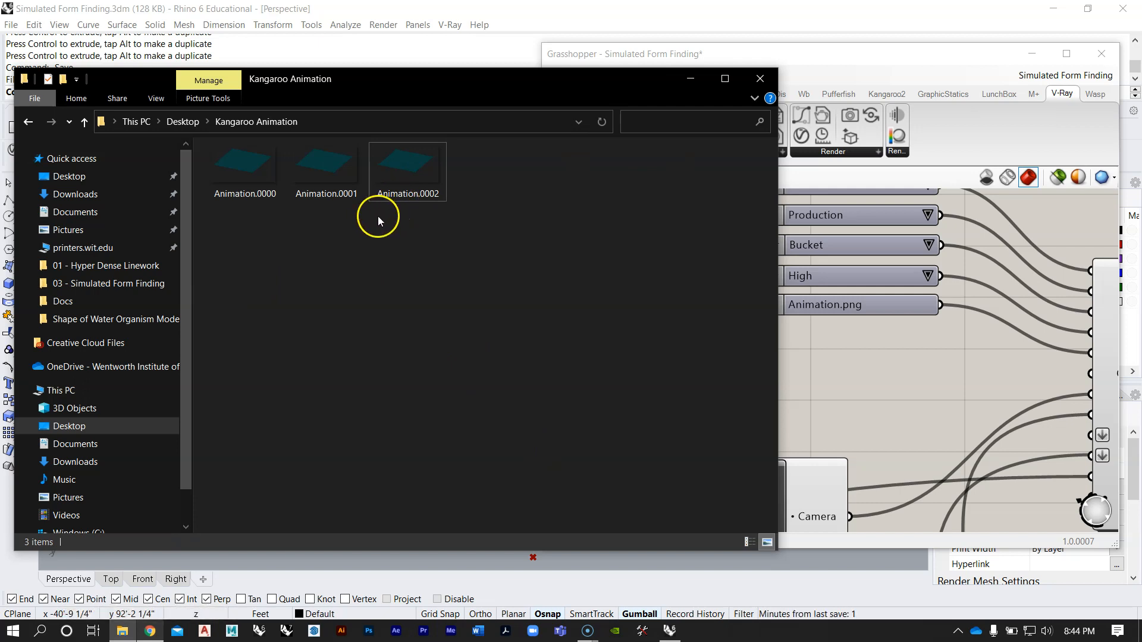
left_click(277, 176)
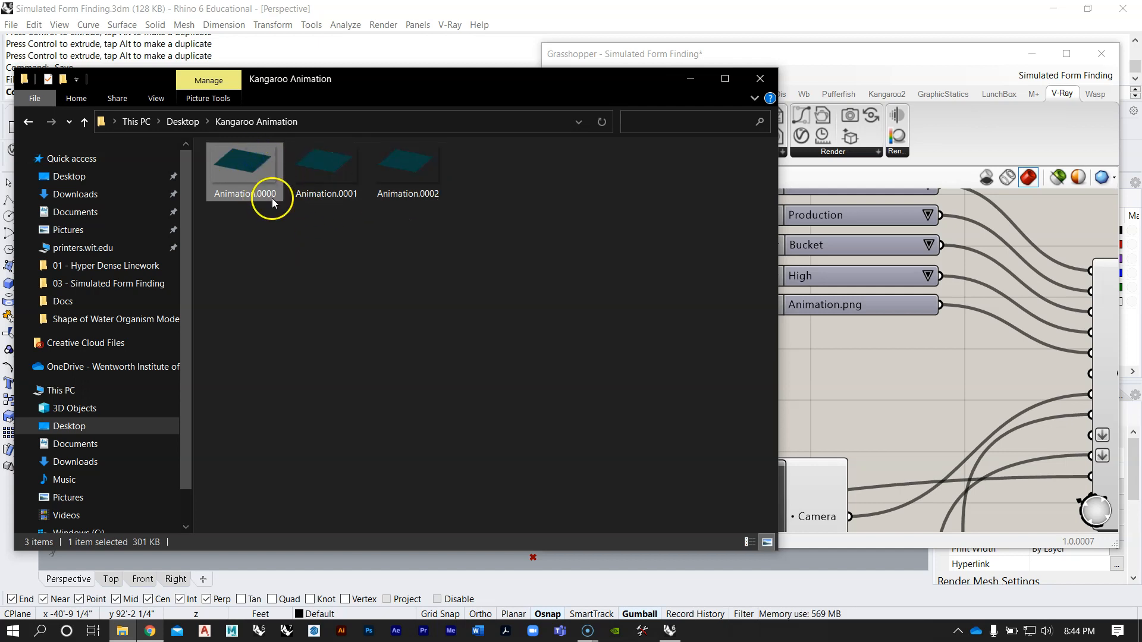
Step: Delete all three test frames, Animation.0000 to Animation.0002, from the Kangaroo Animation folder
left_click(480, 269)
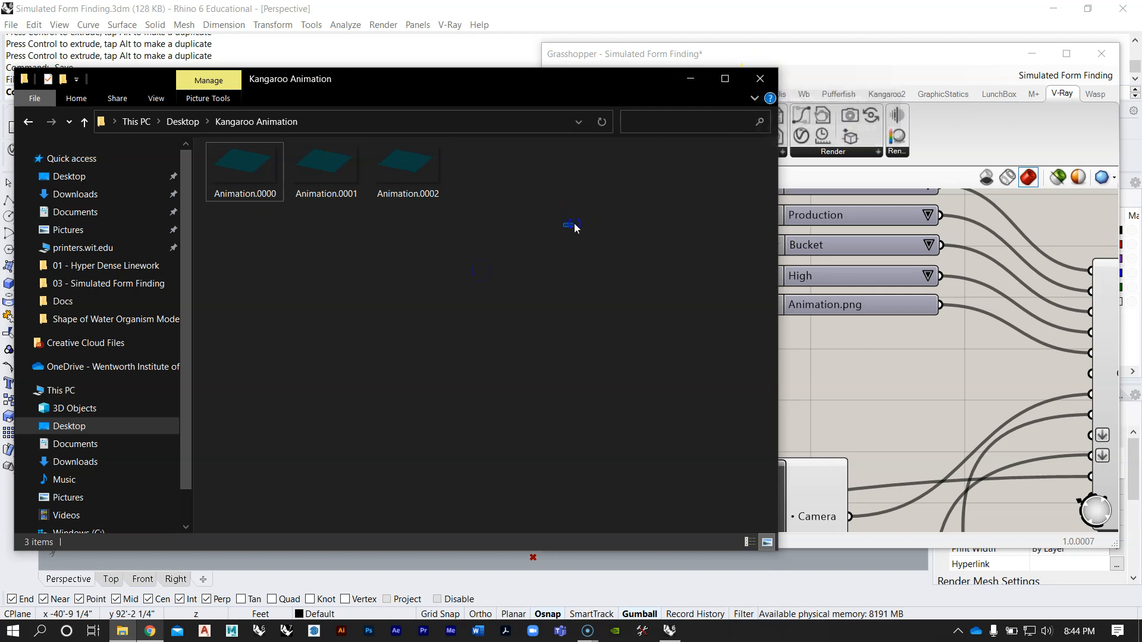
left_click_drag(570, 228, 273, 173)
right_click(443, 168)
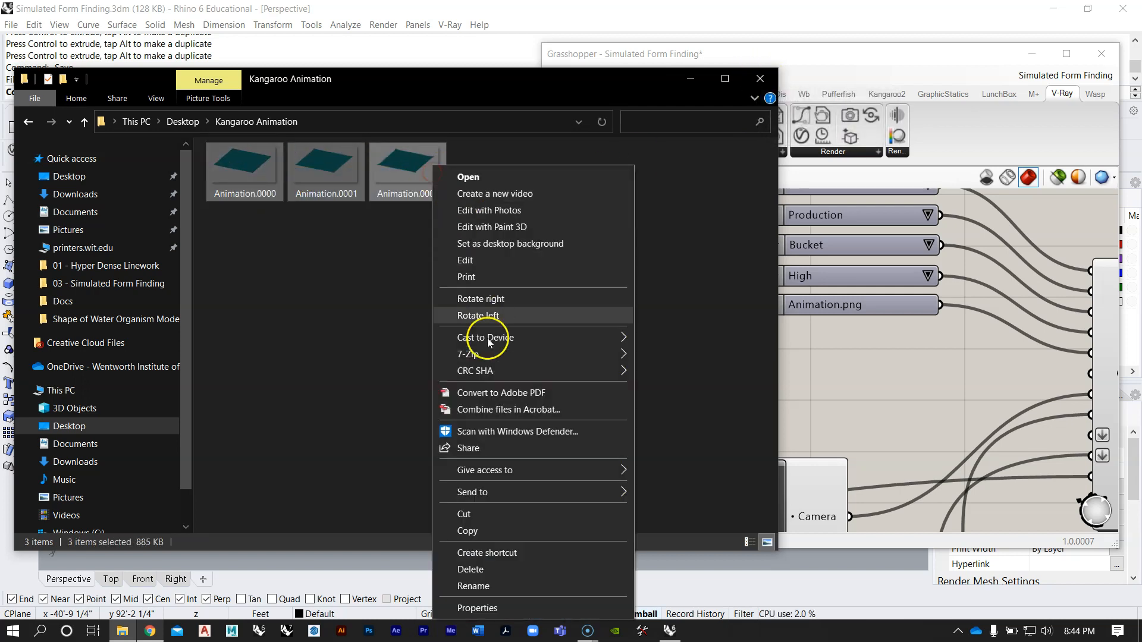
left_click(476, 570)
Step: Return to Grasshopper and review the settings and output file name wired into the V-Ray Render component
left_click(913, 384)
scroll(909, 343, "down", 4)
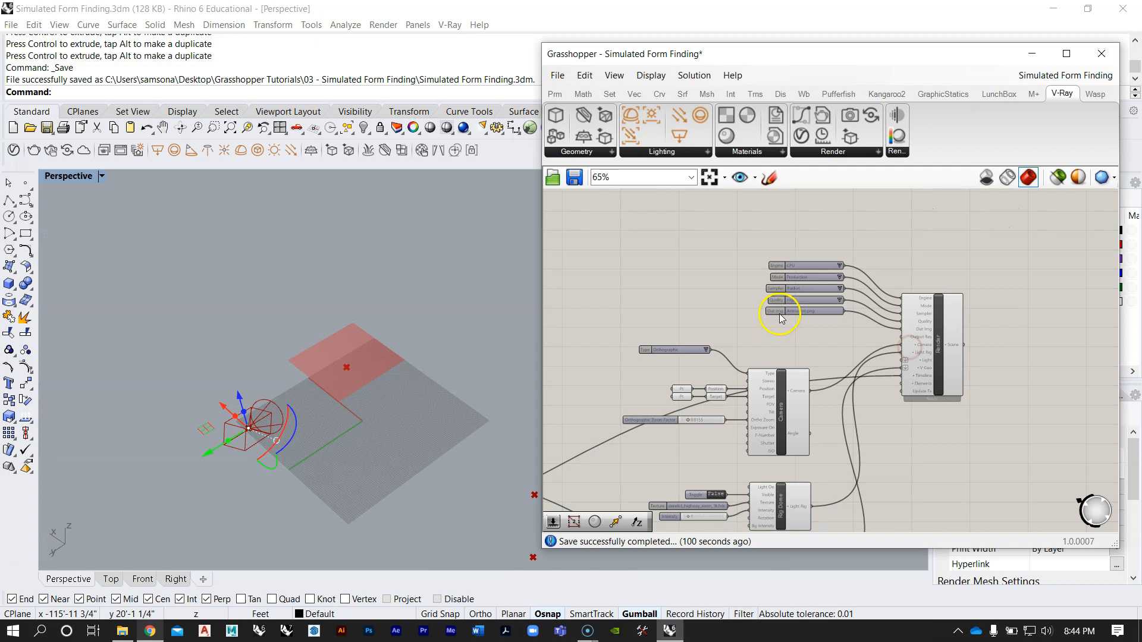
scroll(874, 302, "up", 2)
scroll(788, 298, "down", 4)
right_click_drag(803, 311, 831, 295)
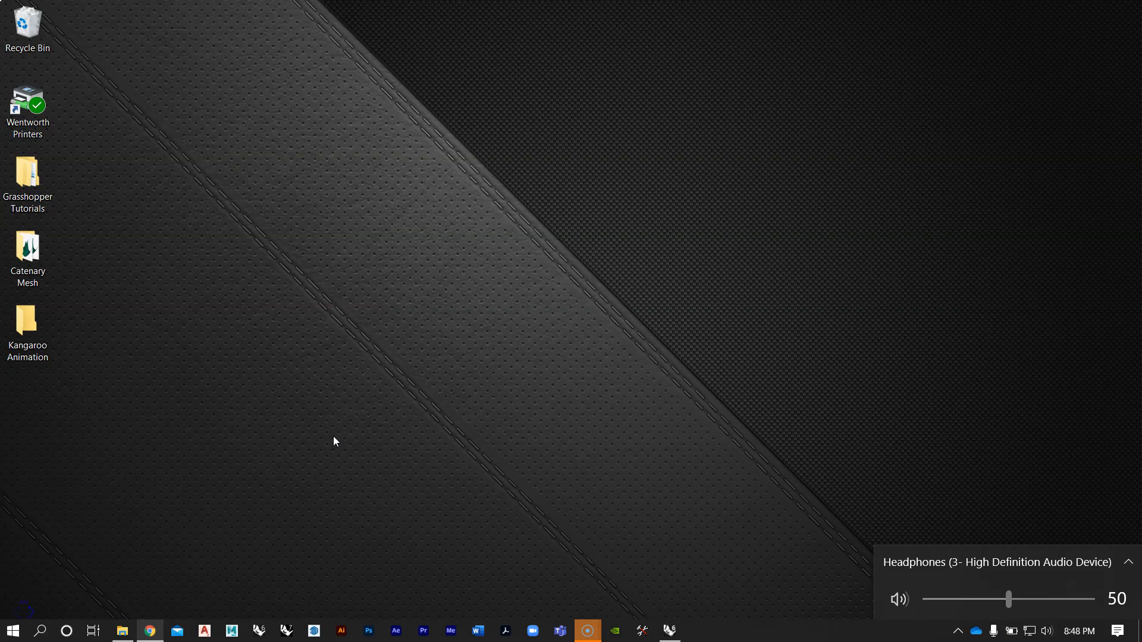
Step: Open the Catenary Mesh folder on the desktop and look through its rendered drop cloth frames
left_click(505, 355)
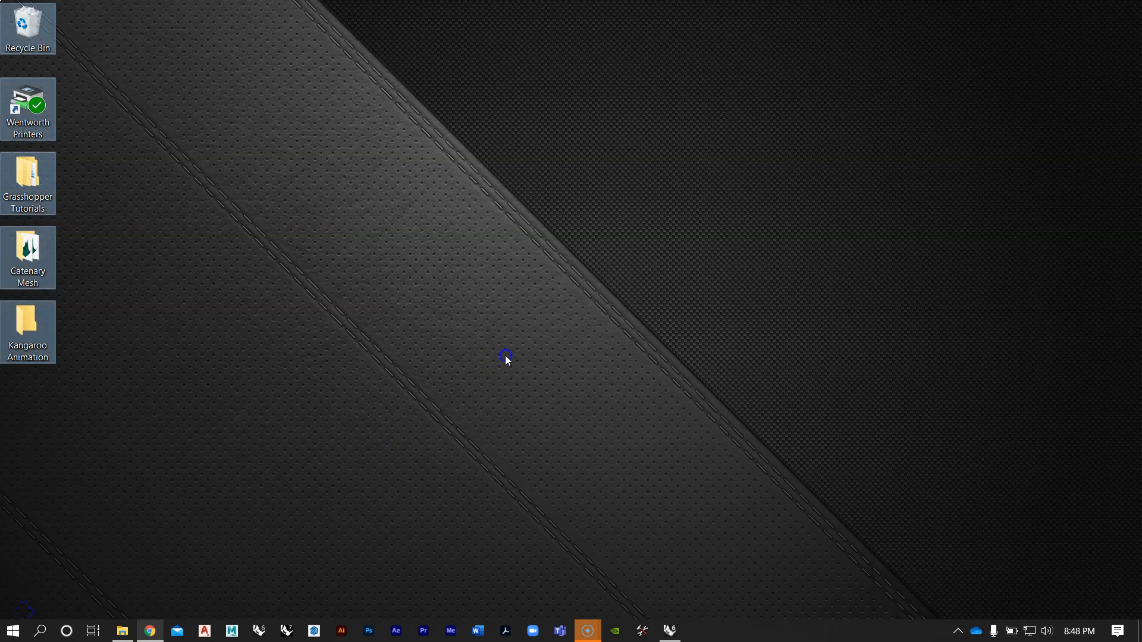
double_click(42, 269)
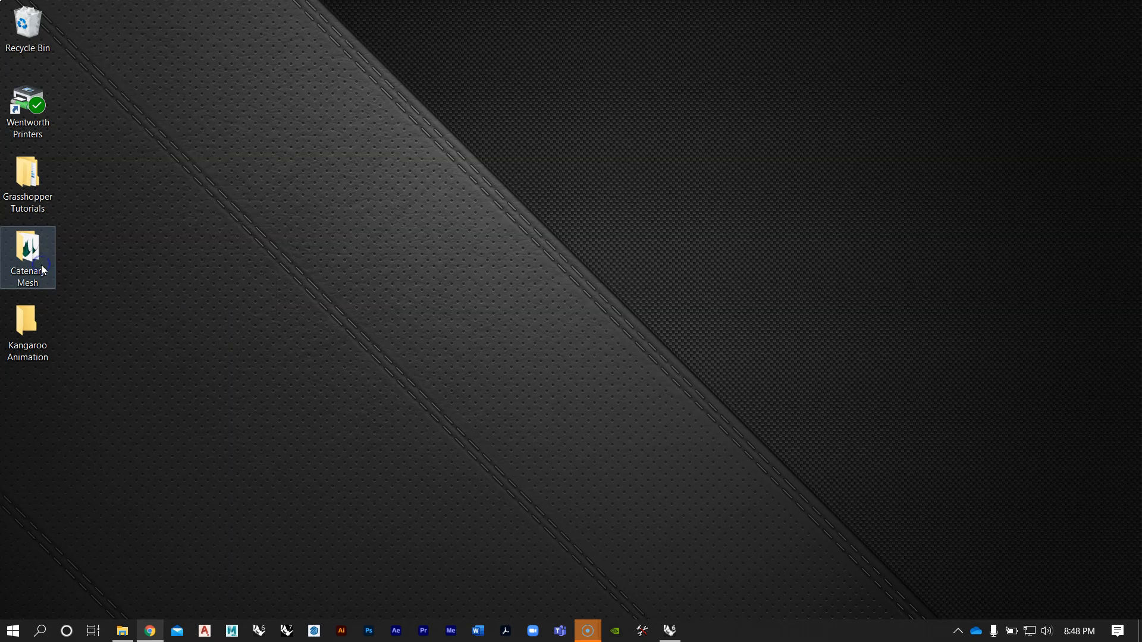
left_click_drag(987, 149, 979, 467)
left_click(481, 162)
left_click(483, 493)
scroll(523, 381, "up", 10)
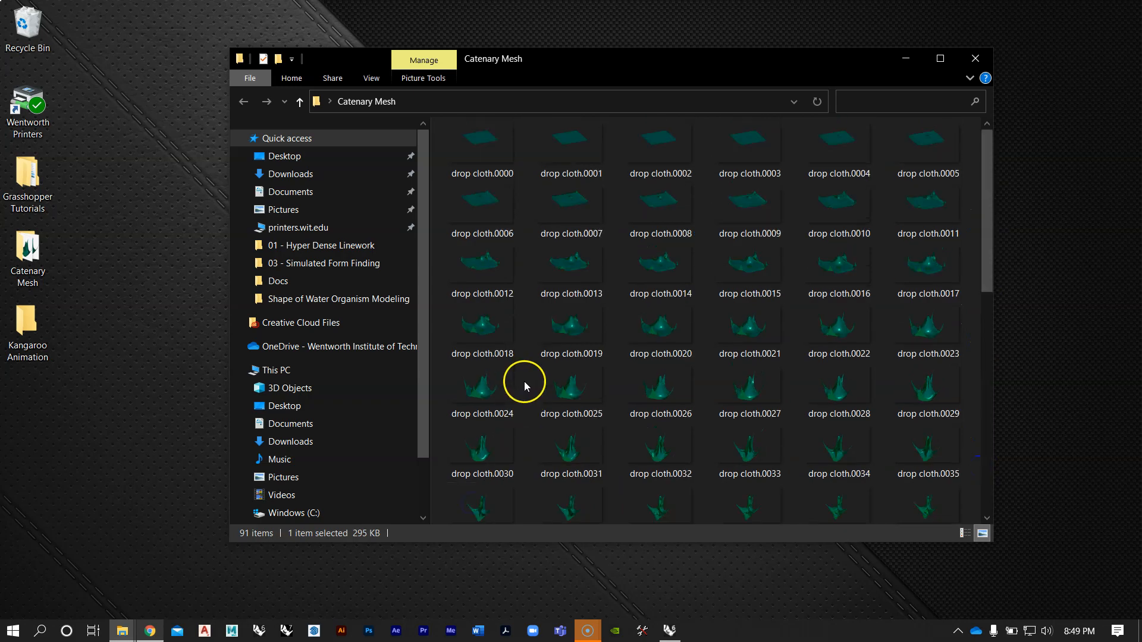
Step: Open drop cloth.0000 in Photos, view the animation frames in sequence through drop cloth.0090, and close the viewer
left_click(502, 164)
double_click(503, 164)
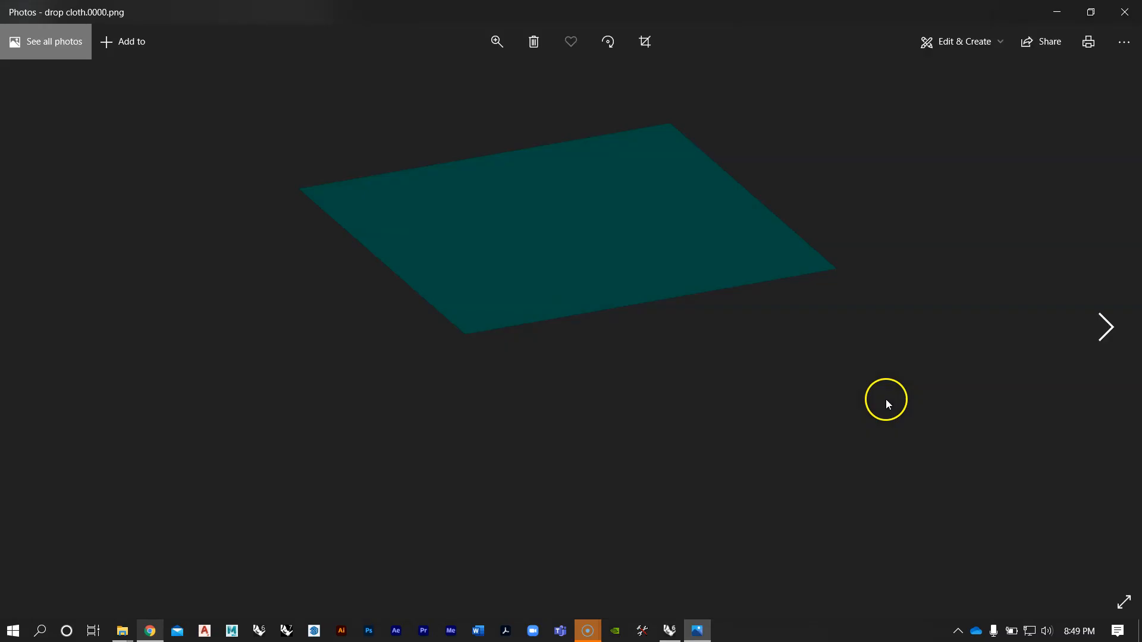
left_click(1105, 333)
left_click(1105, 333)
left_click(1105, 333)
left_click(1105, 333)
left_click(1105, 333)
left_click(1105, 333)
left_click(1105, 333)
left_click(1105, 333)
left_click(1106, 334)
left_click(1106, 333)
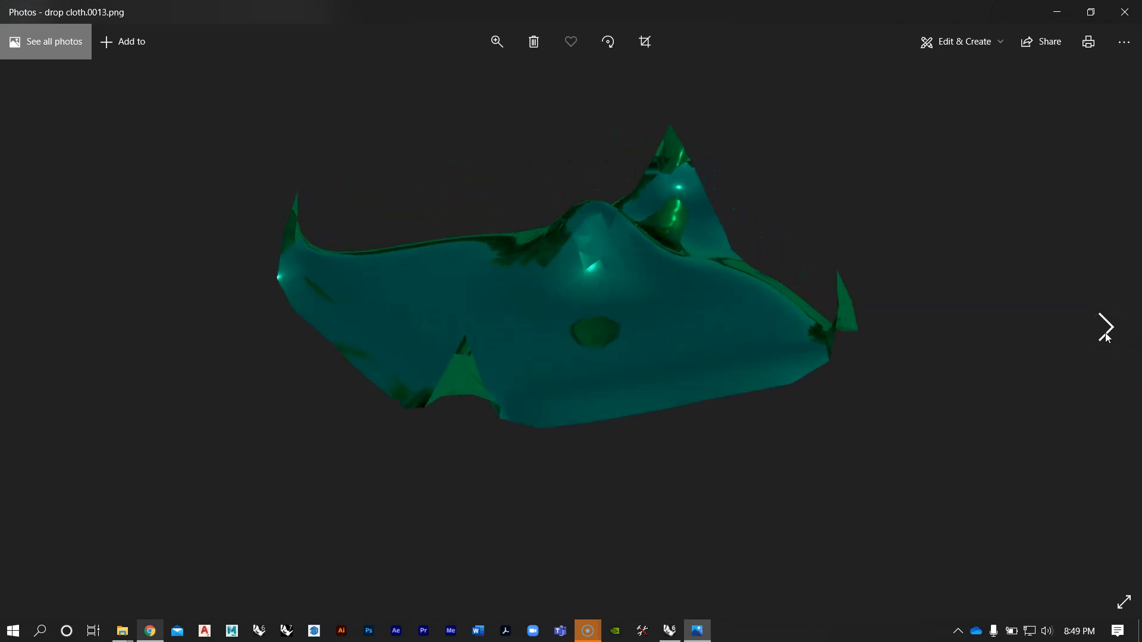
left_click(1105, 333)
left_click(1106, 333)
left_click(1106, 333)
left_click(1105, 333)
left_click(1105, 333)
left_click(1105, 333)
left_click(1105, 333)
left_click(1106, 333)
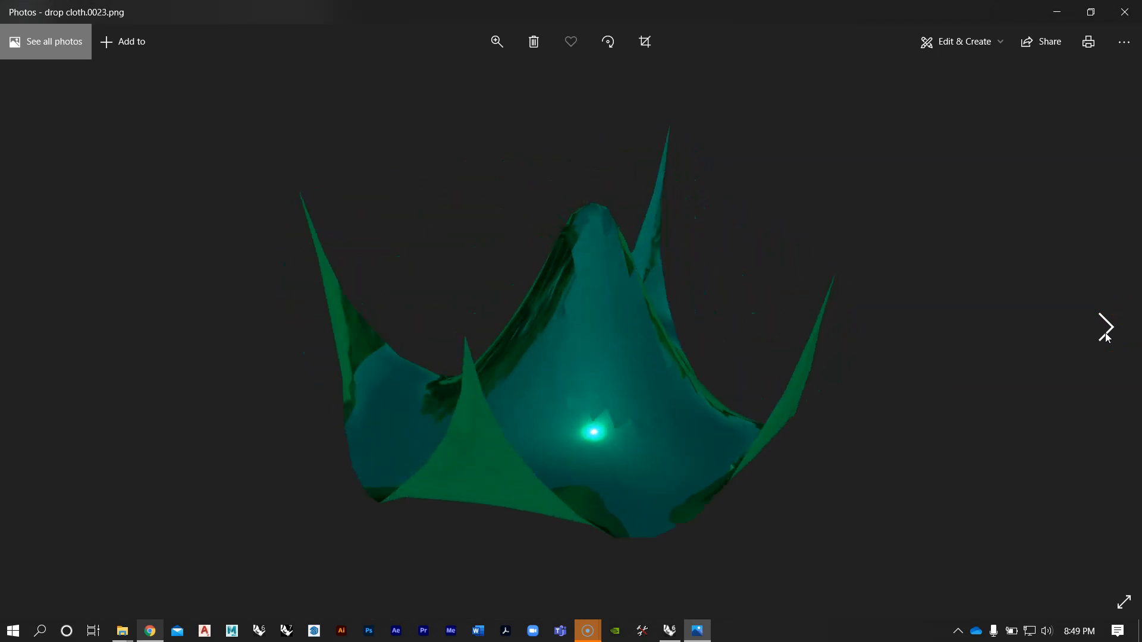
left_click(1106, 333)
left_click(1105, 333)
left_click(1105, 333)
left_click(1105, 333)
left_click(1105, 333)
left_click(1106, 334)
left_click(1105, 334)
left_click(1105, 333)
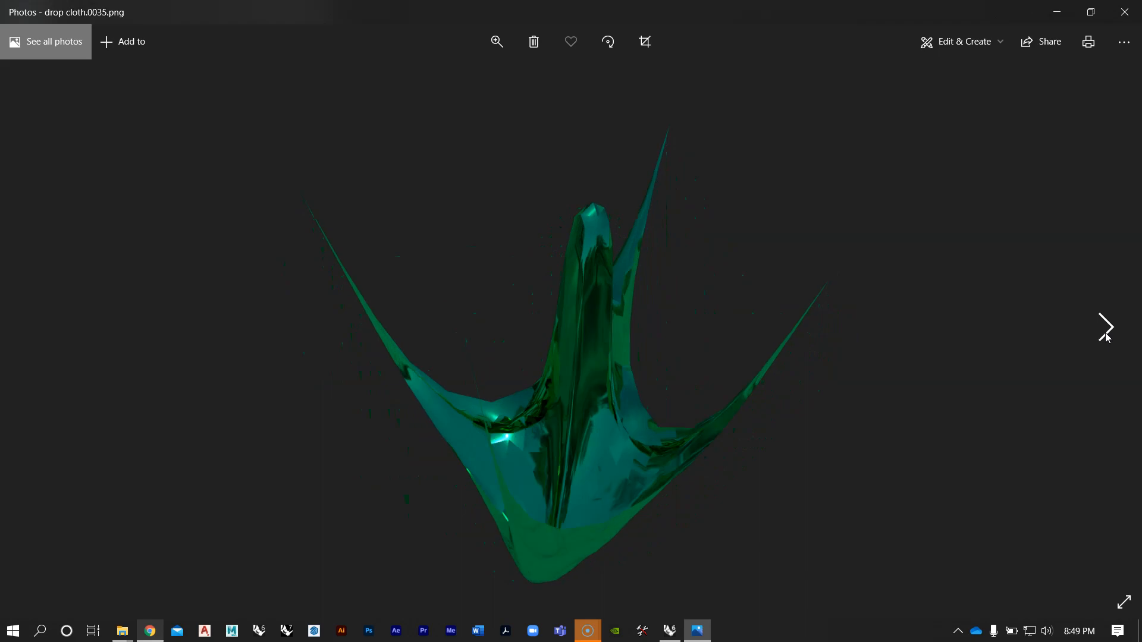
left_click(1105, 333)
left_click(1105, 333)
left_click(1105, 333)
left_click(1106, 333)
left_click(1105, 333)
left_click(1106, 333)
left_click(1105, 333)
left_click(1105, 333)
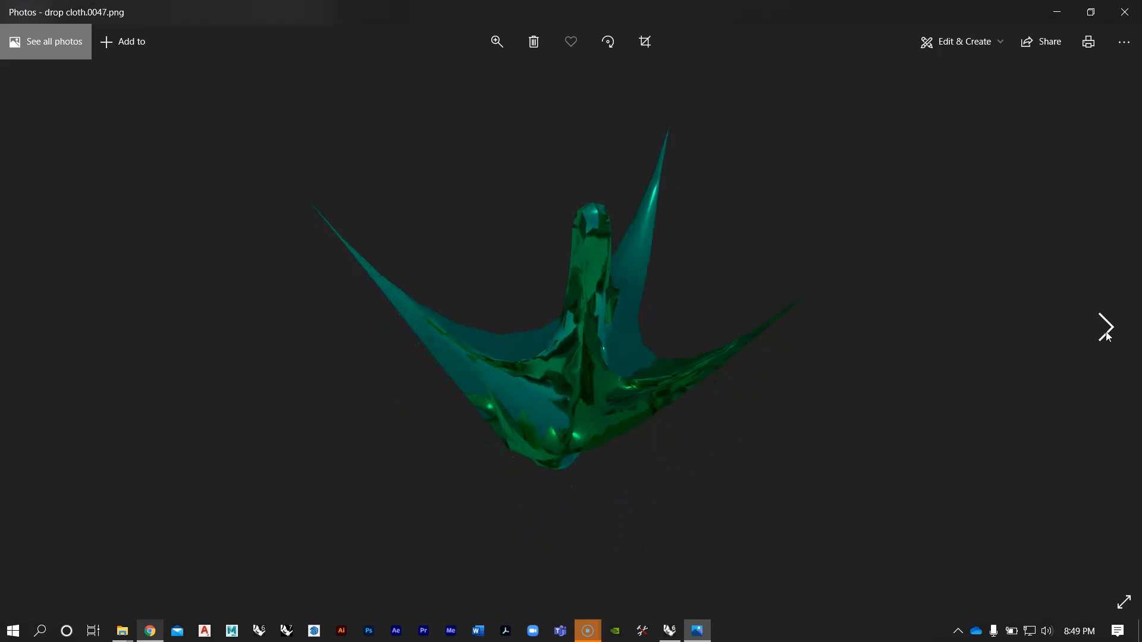
left_click(1105, 333)
left_click(1105, 333)
left_click(1106, 333)
left_click(1105, 333)
left_click(1105, 333)
left_click(1105, 333)
left_click(1105, 333)
left_click(1106, 333)
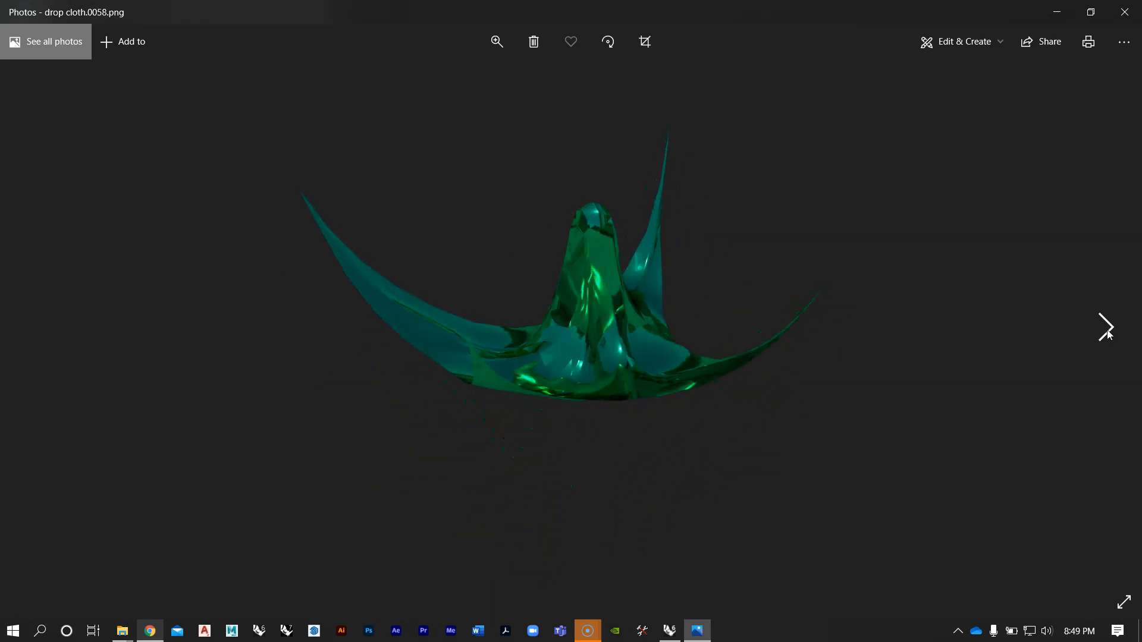
left_click(1106, 333)
left_click(1105, 333)
left_click(1105, 334)
left_click(1105, 334)
left_click(1105, 333)
left_click(1105, 333)
left_click(1105, 333)
left_click(1105, 333)
left_click(1105, 333)
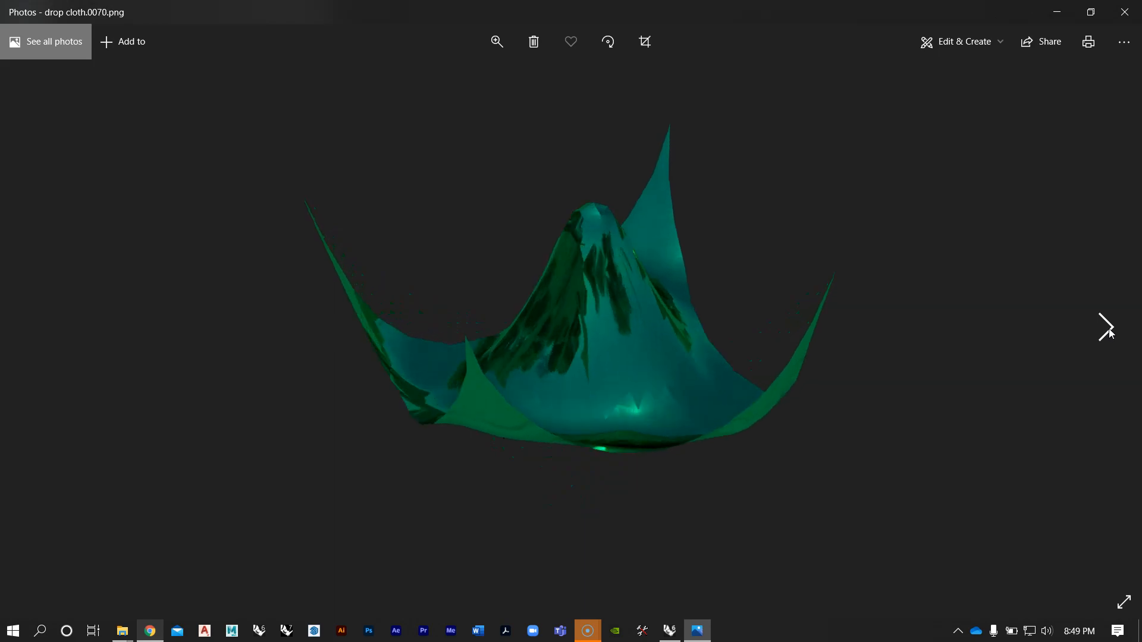
left_click(1105, 333)
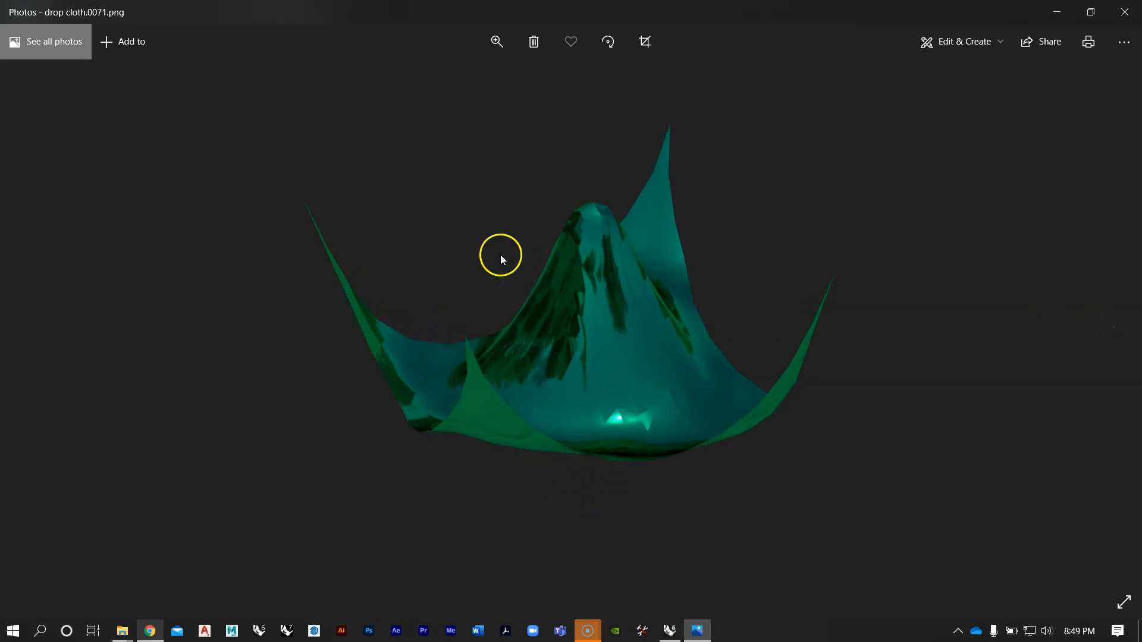
left_click(1098, 335)
left_click(1098, 335)
left_click(1098, 335)
left_click(1098, 335)
left_click(1098, 335)
left_click(1098, 335)
left_click(1098, 335)
left_click(1098, 335)
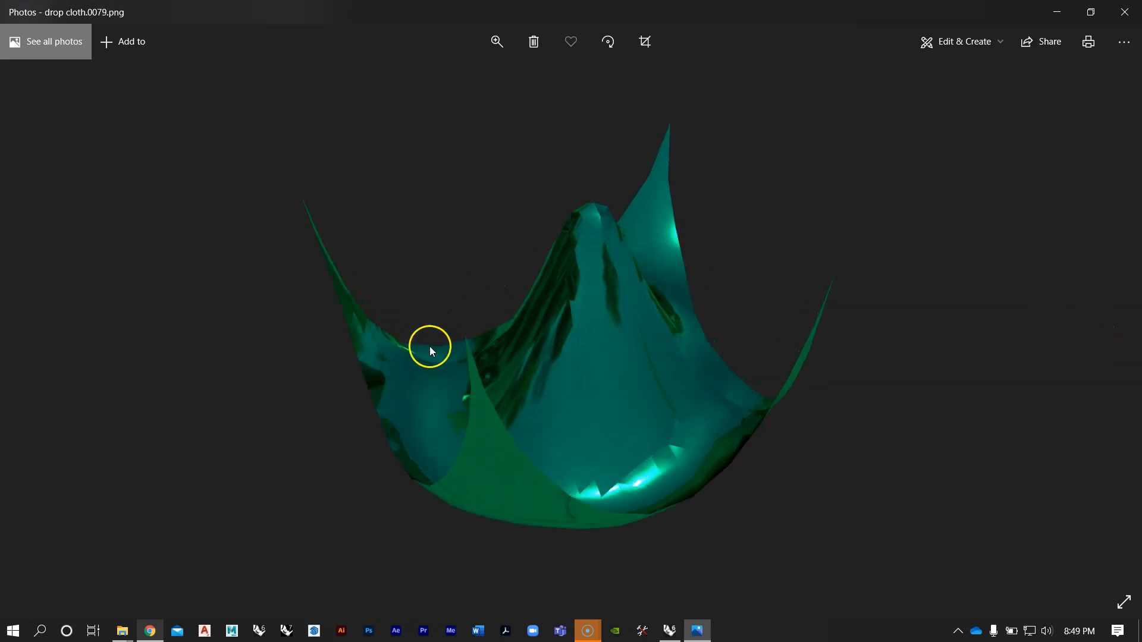
left_click(1100, 326)
left_click(1099, 326)
left_click(1100, 327)
left_click(1099, 327)
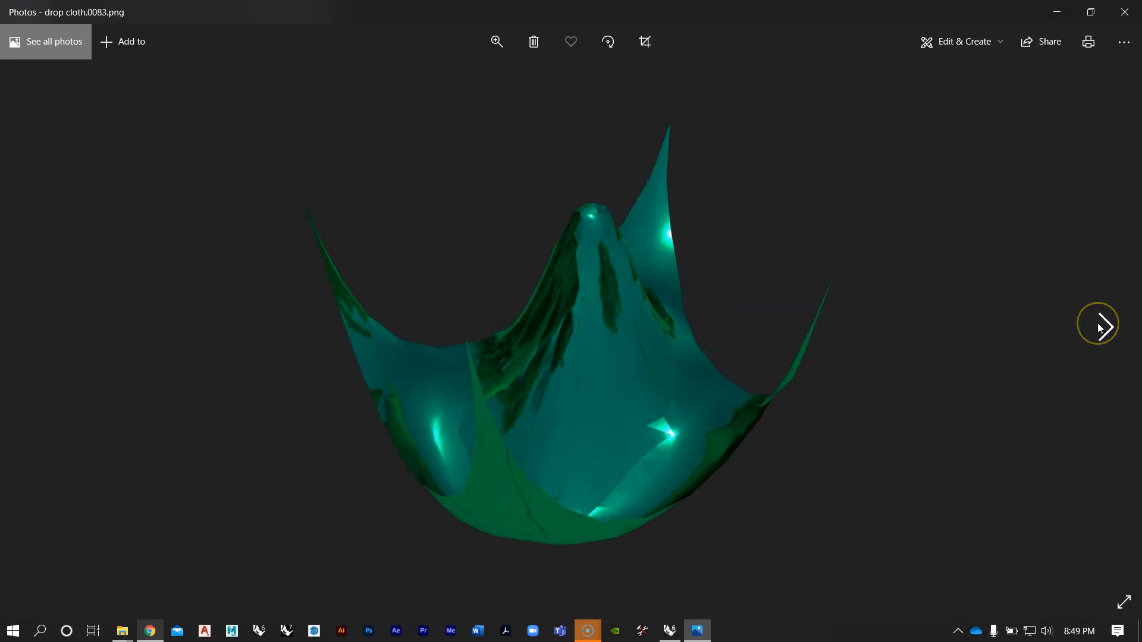
left_click(1099, 327)
left_click(1099, 327)
left_click(1099, 327)
left_click(1099, 327)
left_click(1100, 327)
left_click(1100, 327)
left_click(1099, 327)
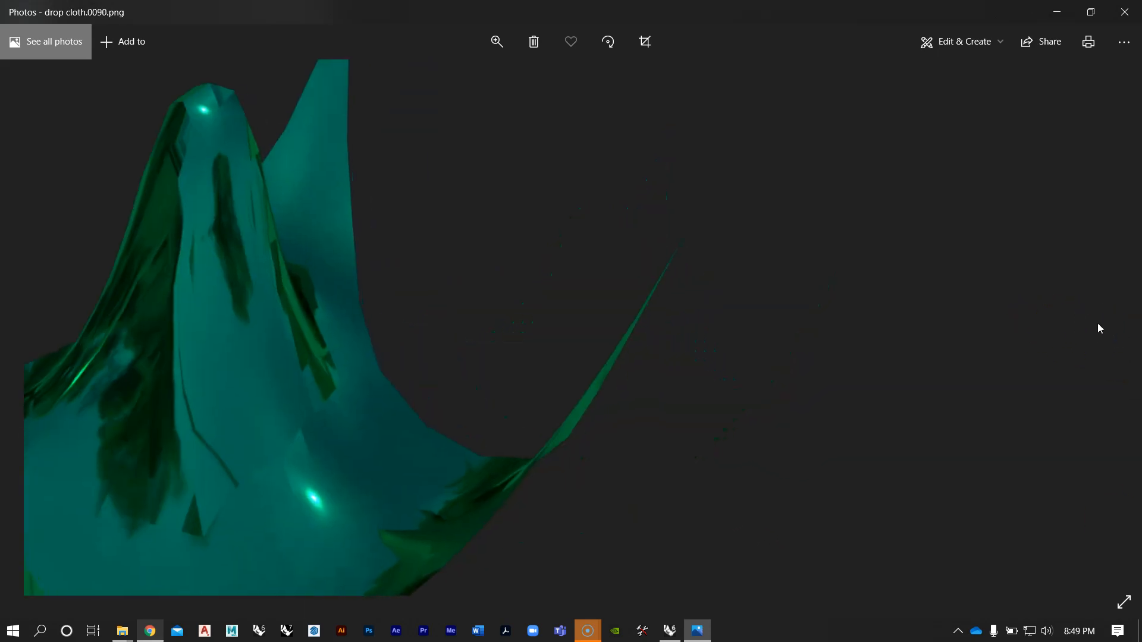
double_click(1099, 326)
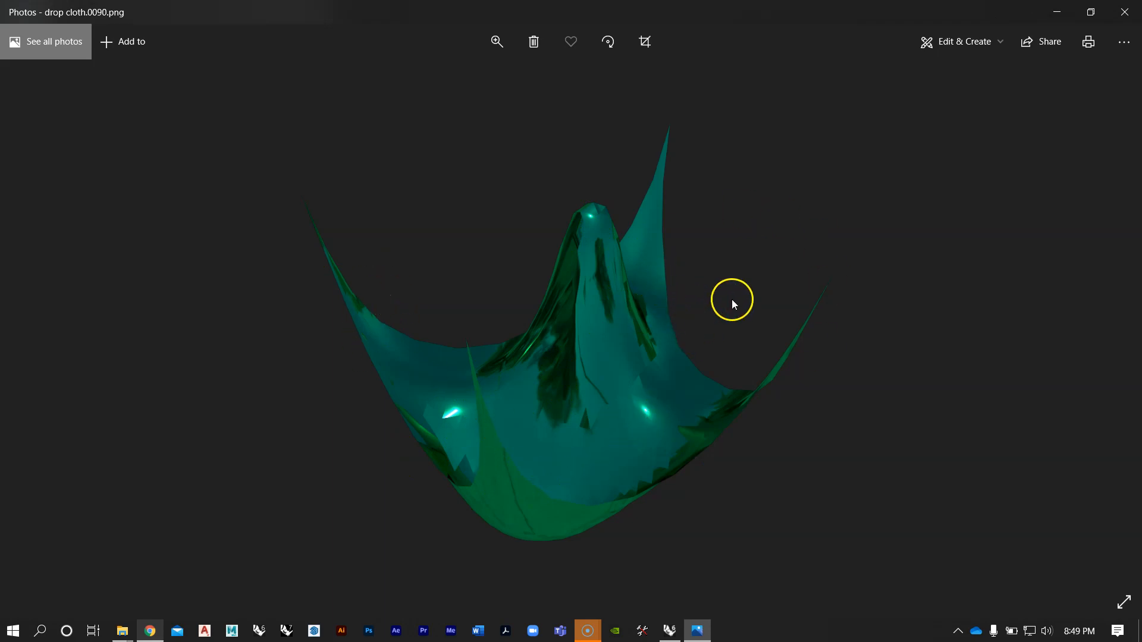
left_click(1124, 12)
Step: Check the numbered frame files in the Catenary Mesh folder through to the last one and close the folder window
left_click_drag(486, 62, 490, 46)
scroll(979, 248, "down", 1)
left_click_drag(993, 254, 967, 241)
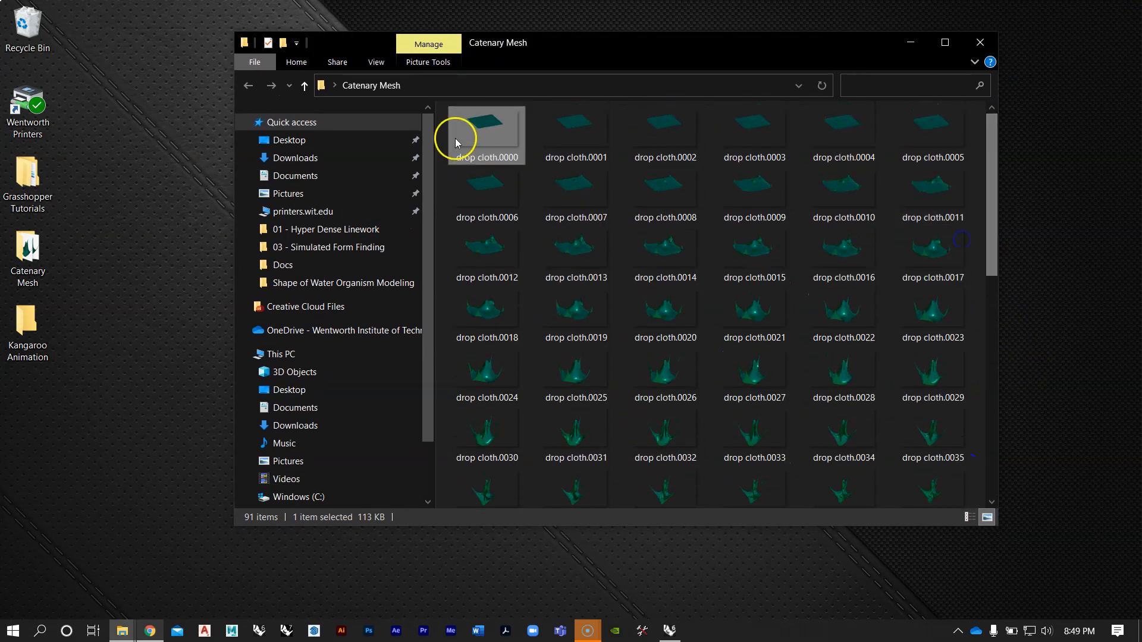
left_click_drag(991, 196, 984, 458)
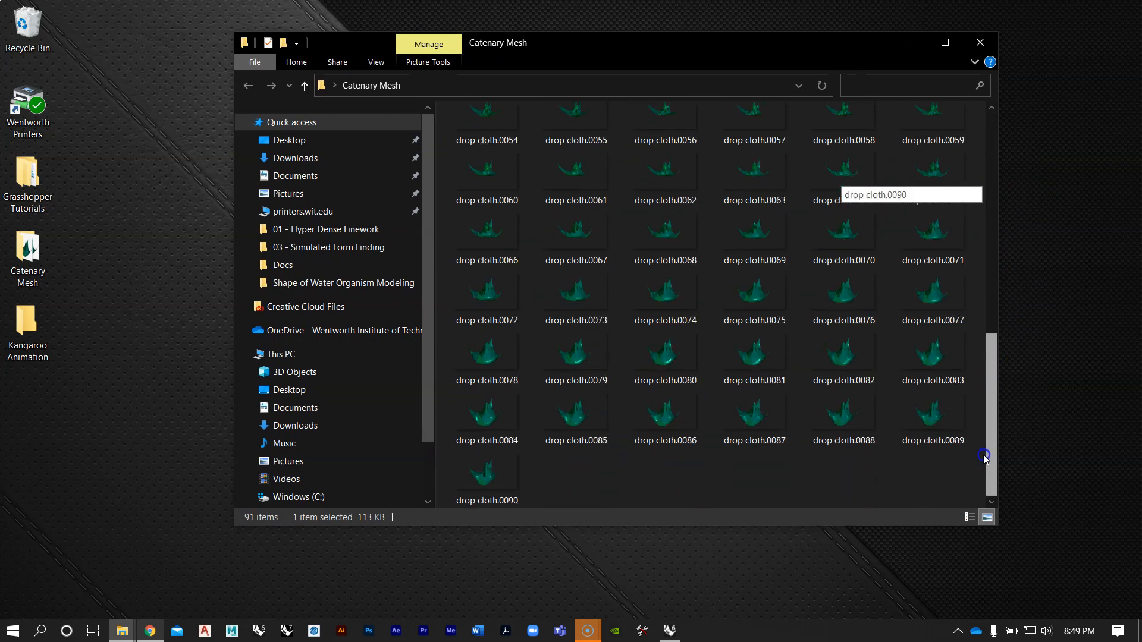
left_click(981, 43)
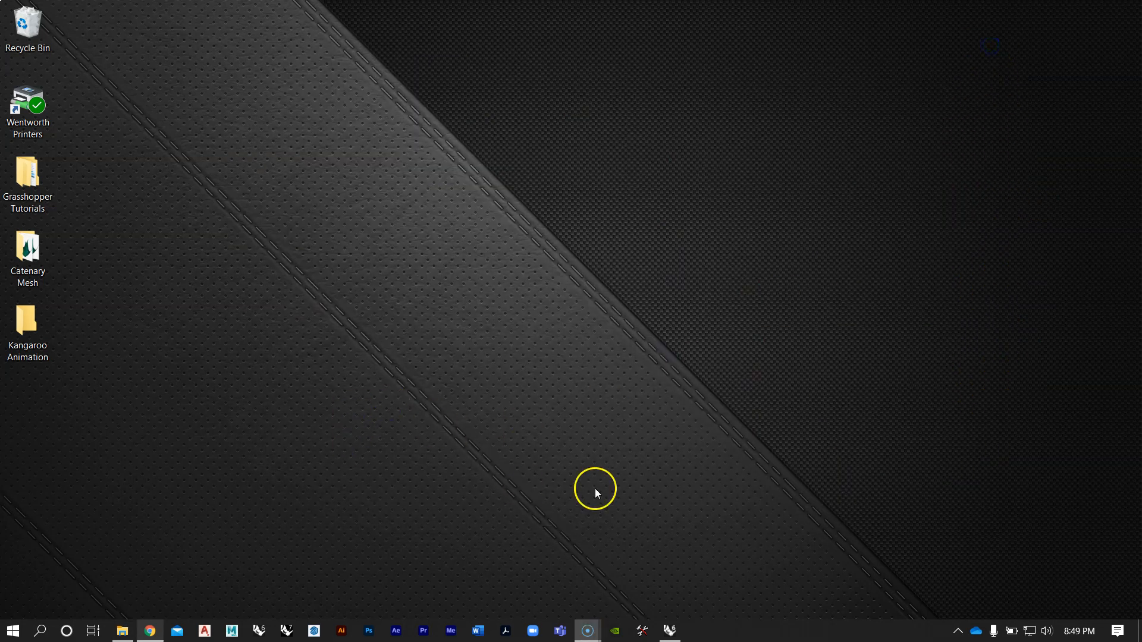
Step: Return to Rhino, save both the Simulated Form Finding Grasshopper definition and the Rhino model, and minimize Rhino
left_click(669, 630)
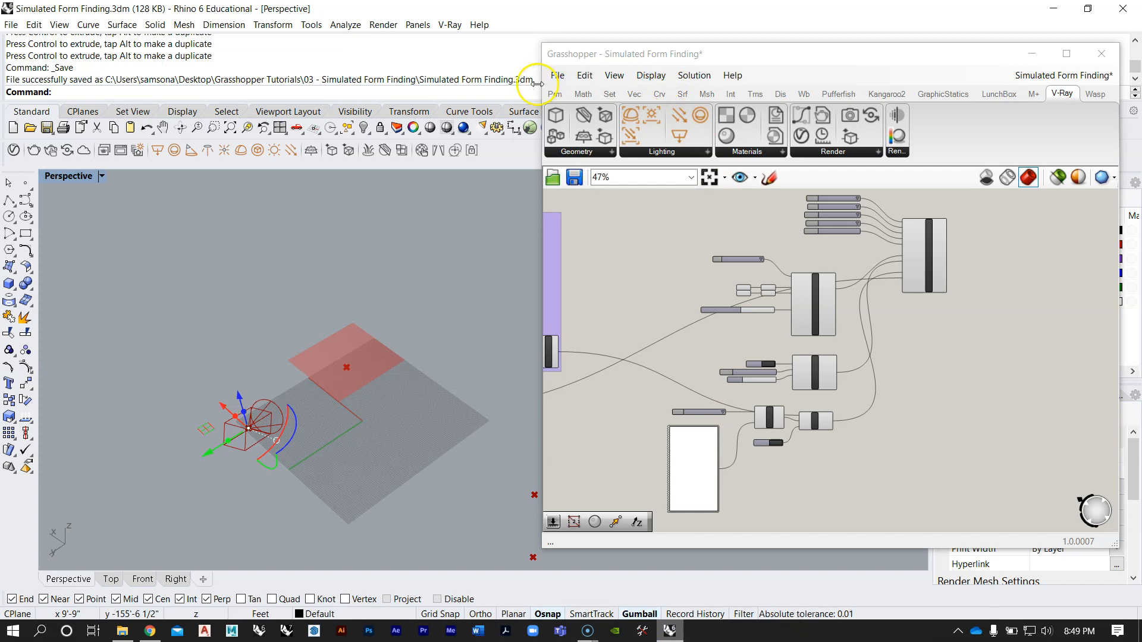
left_click(556, 75)
left_click(594, 153)
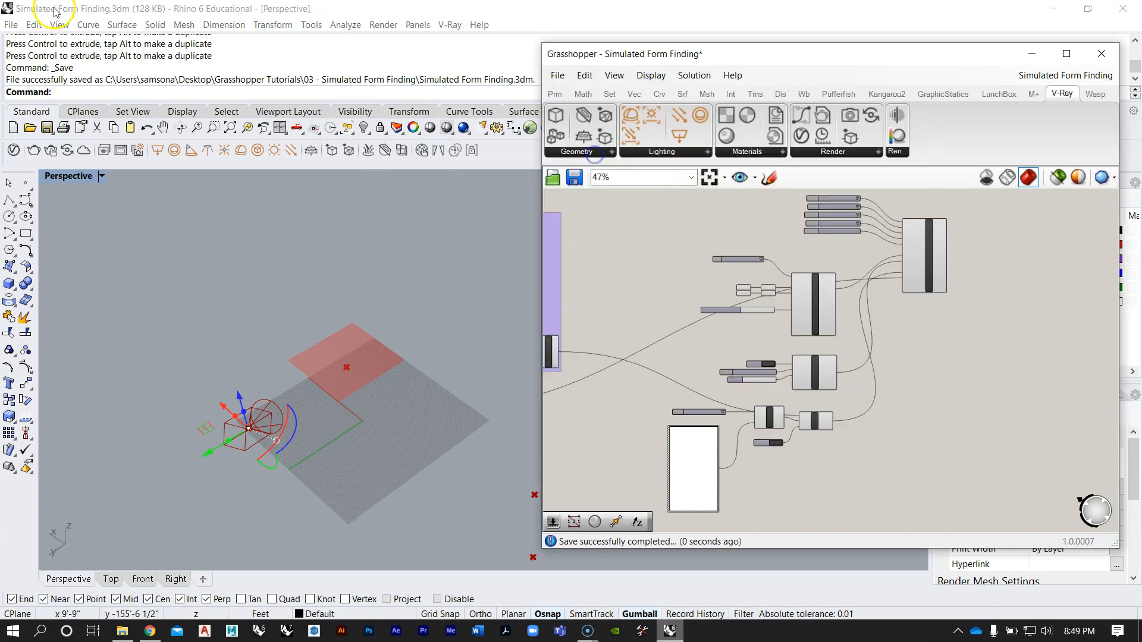
left_click(11, 25)
left_click(41, 85)
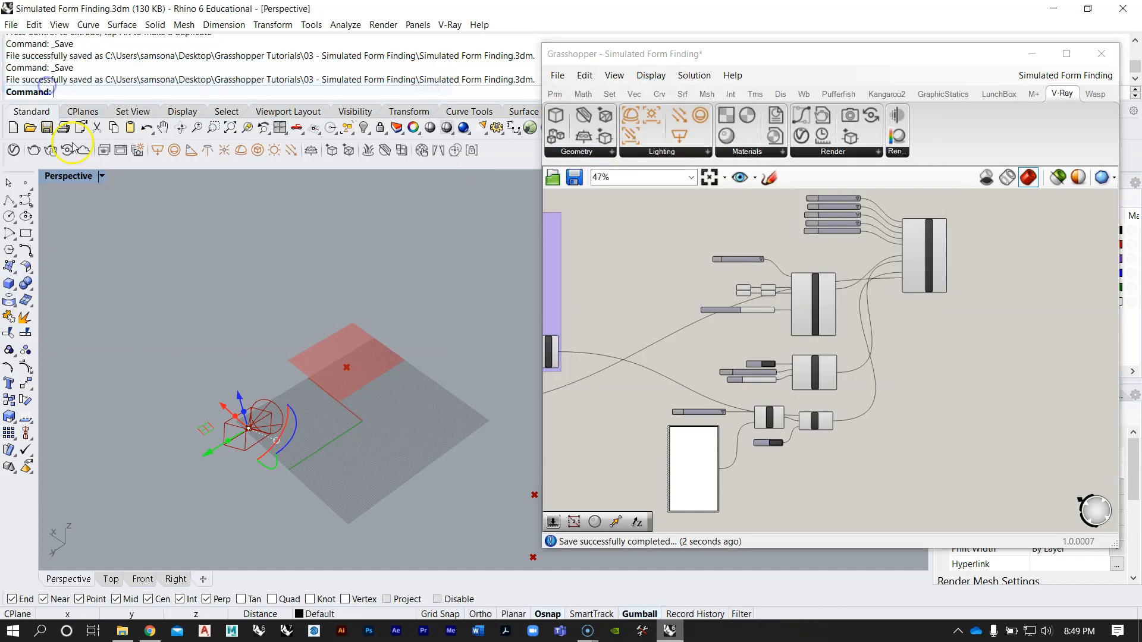
left_click(1053, 12)
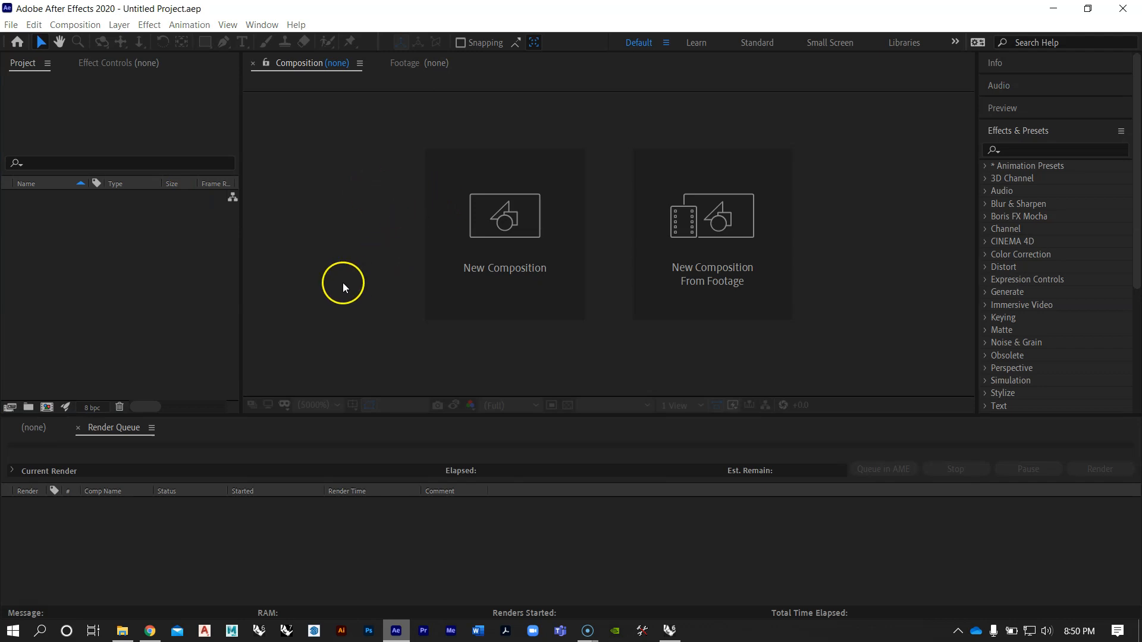
Step: In After Effects, start a file import into the project and open the Catenary Mesh folder on the desktop
left_click(923, 58)
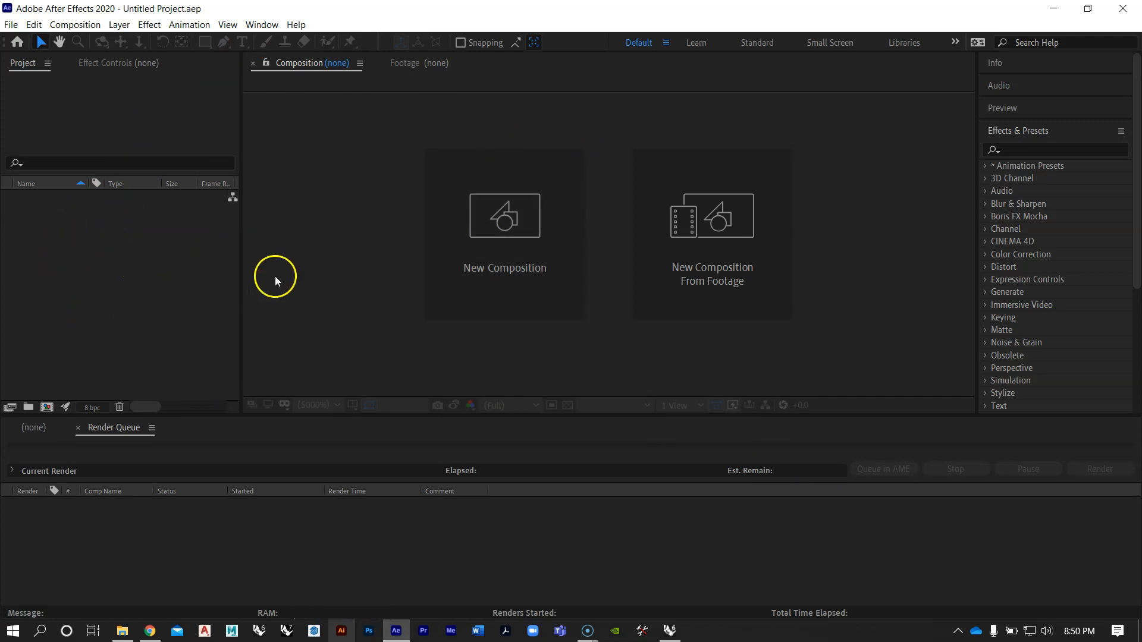
double_click(134, 271)
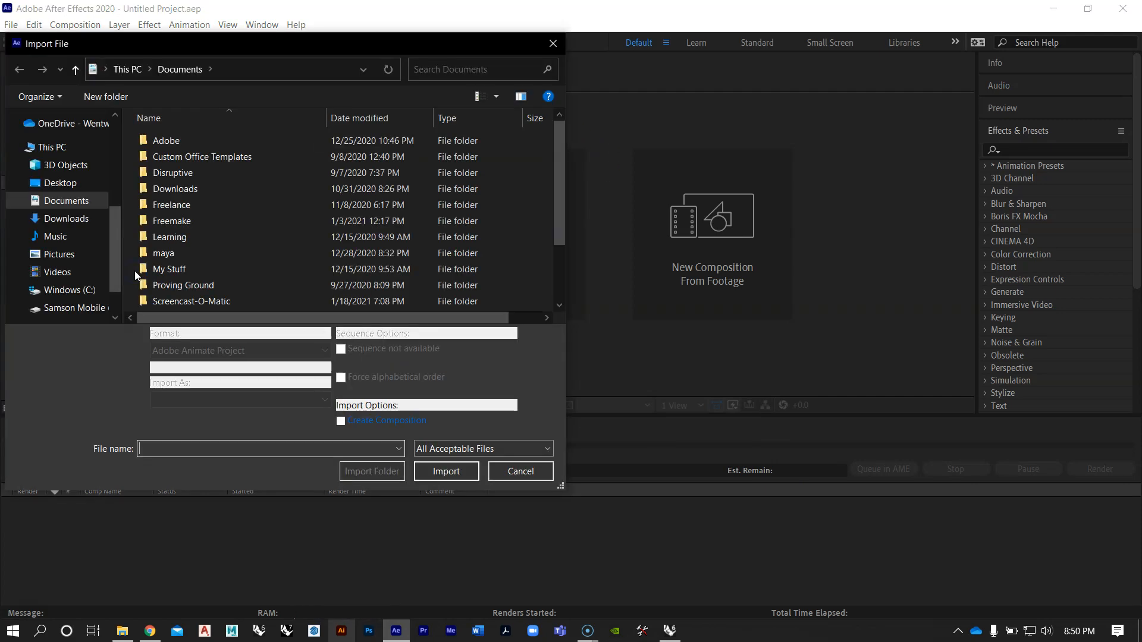
scroll(86, 185, "up", 5)
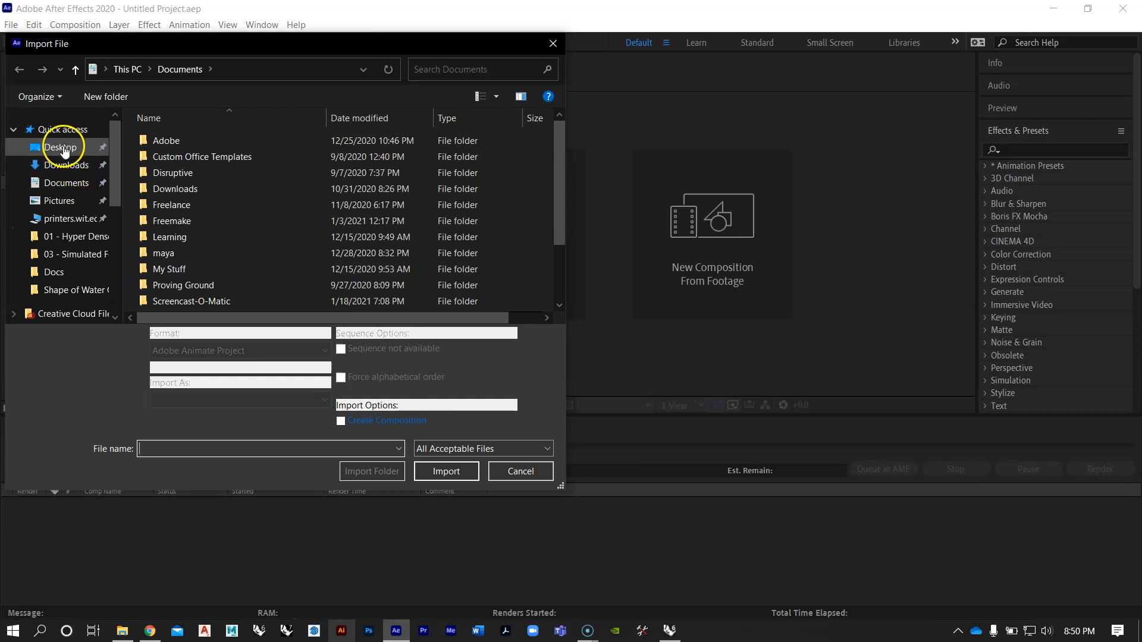
left_click(62, 148)
double_click(173, 155)
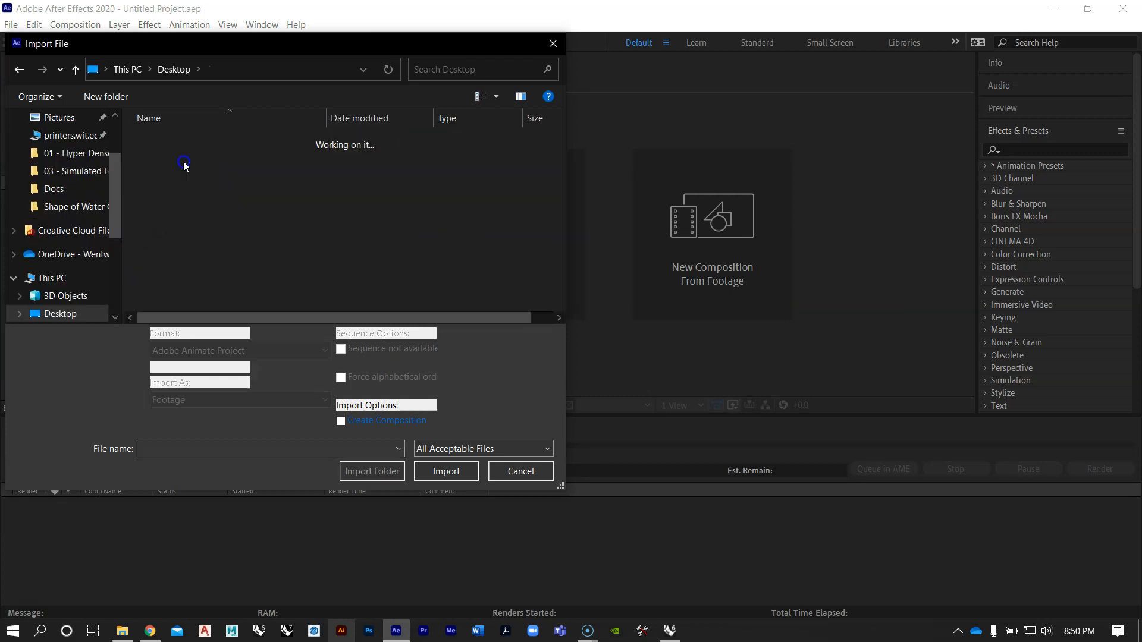
Step: Import drop cloth.0000 from the Catenary Mesh folder as footage with the PNG Sequence option enabled
scroll(266, 166, "down", 5)
scroll(277, 209, "up", 6)
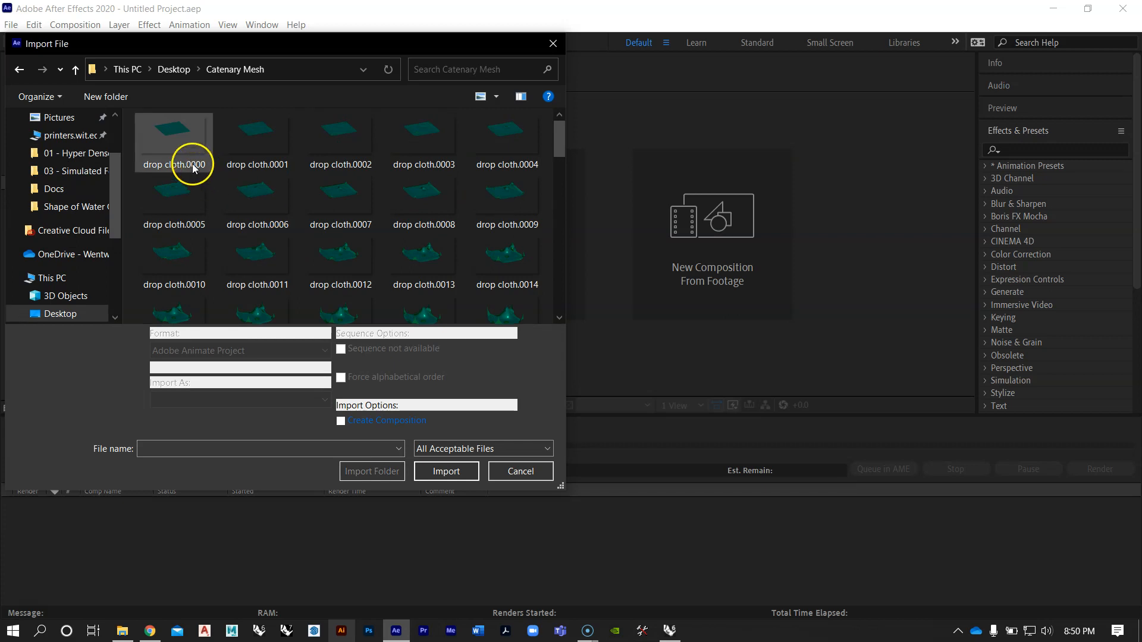
scroll(491, 206, "down", 15)
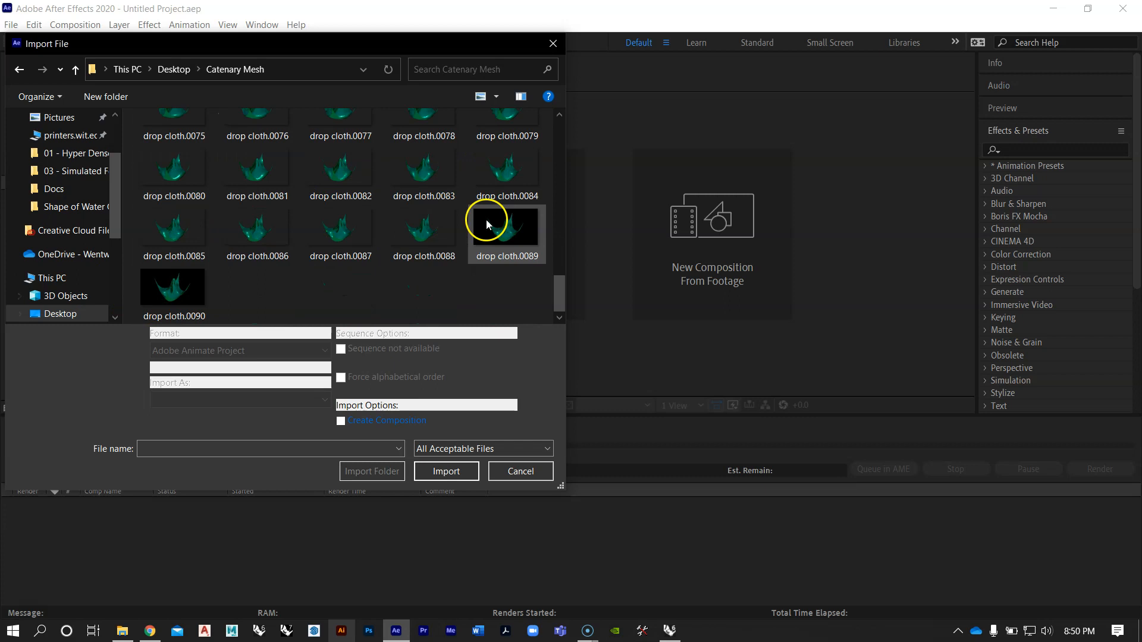
scroll(302, 246, "up", 15)
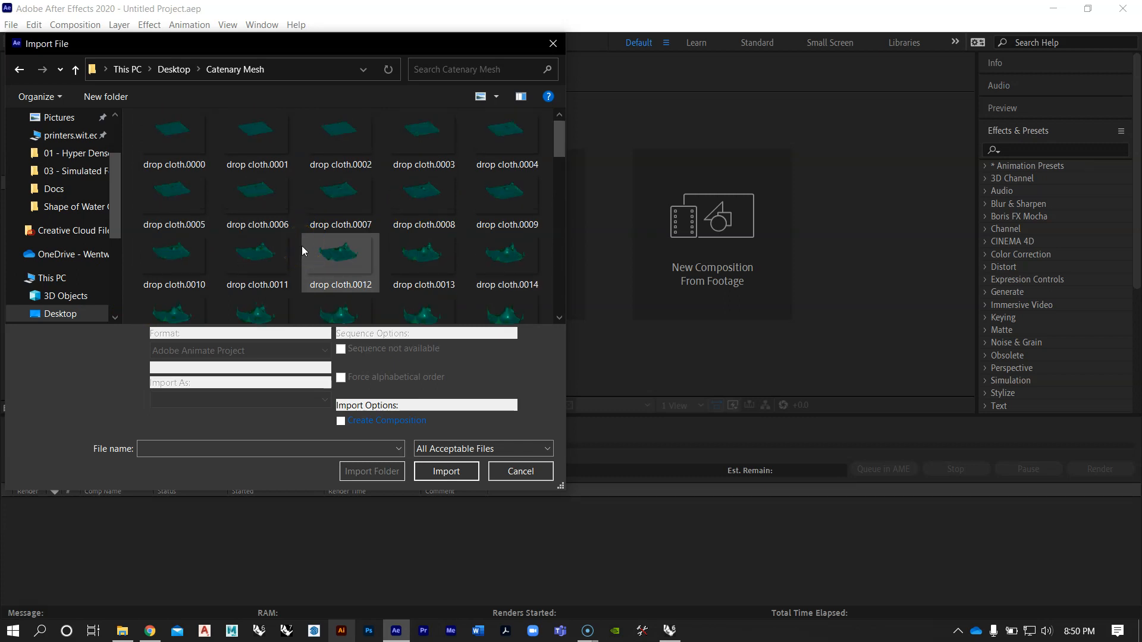
scroll(302, 249, "down", 15)
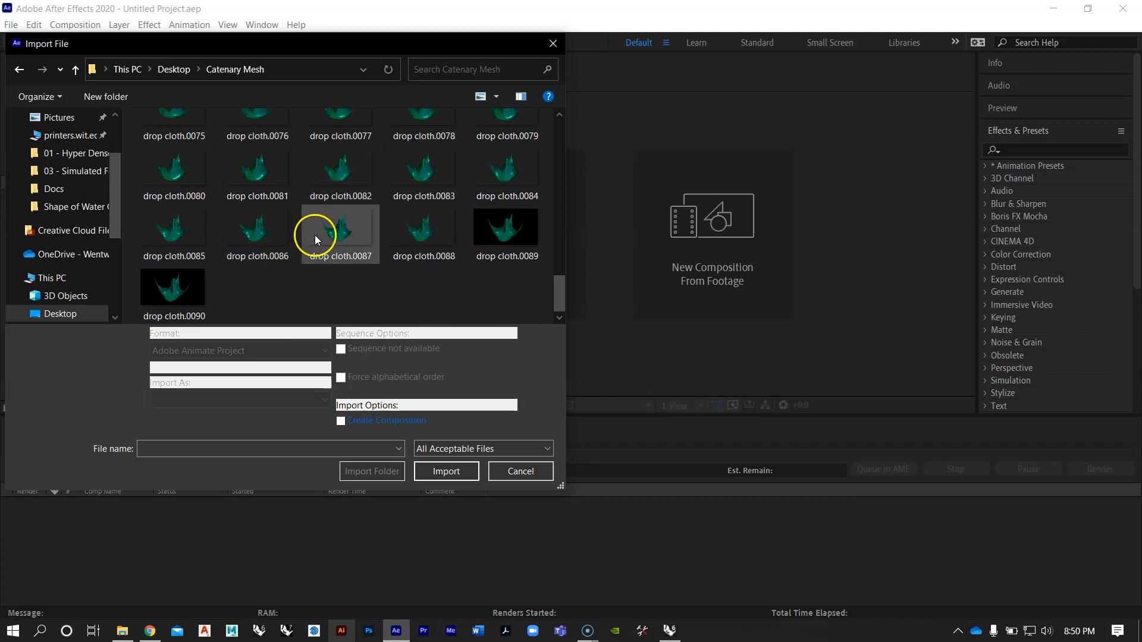
scroll(324, 224, "up", 15)
left_click(165, 149)
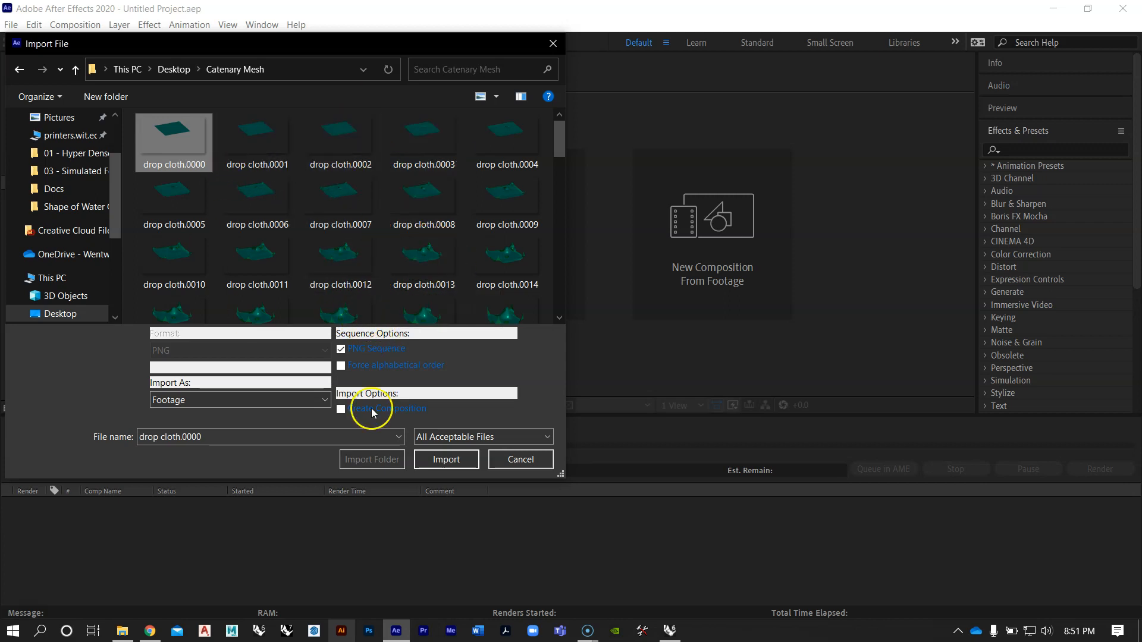
scroll(304, 220, "down", 10)
scroll(304, 223, "up", 10)
left_click(172, 134)
left_click(447, 460)
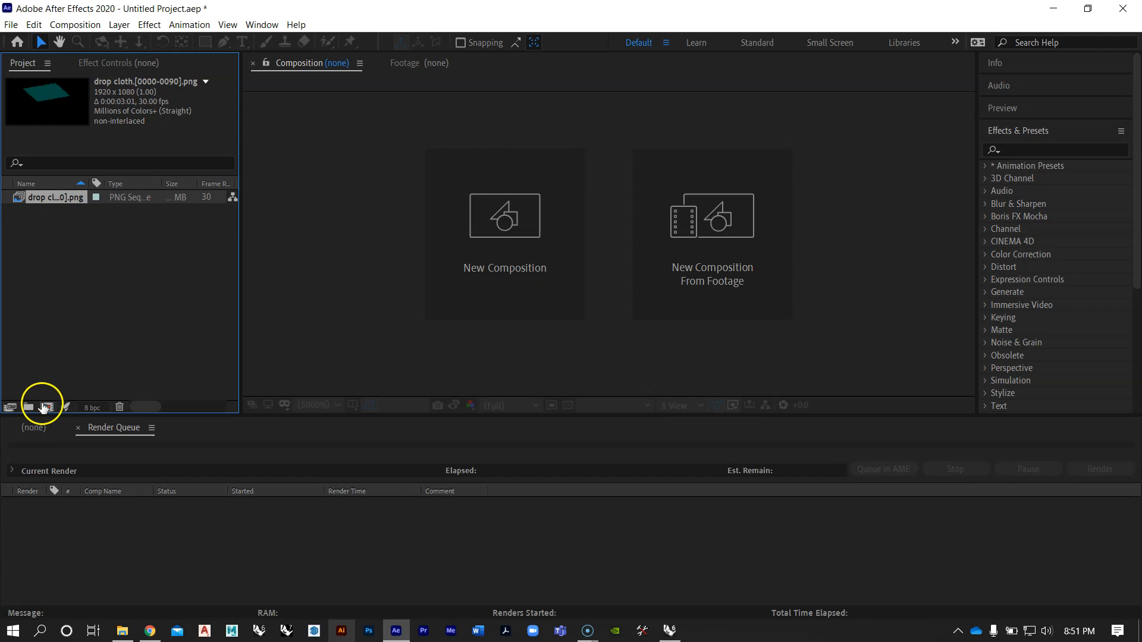
Step: Create a composition from the imported drop cloth PNG sequence and scrub through its frames
left_click(35, 428)
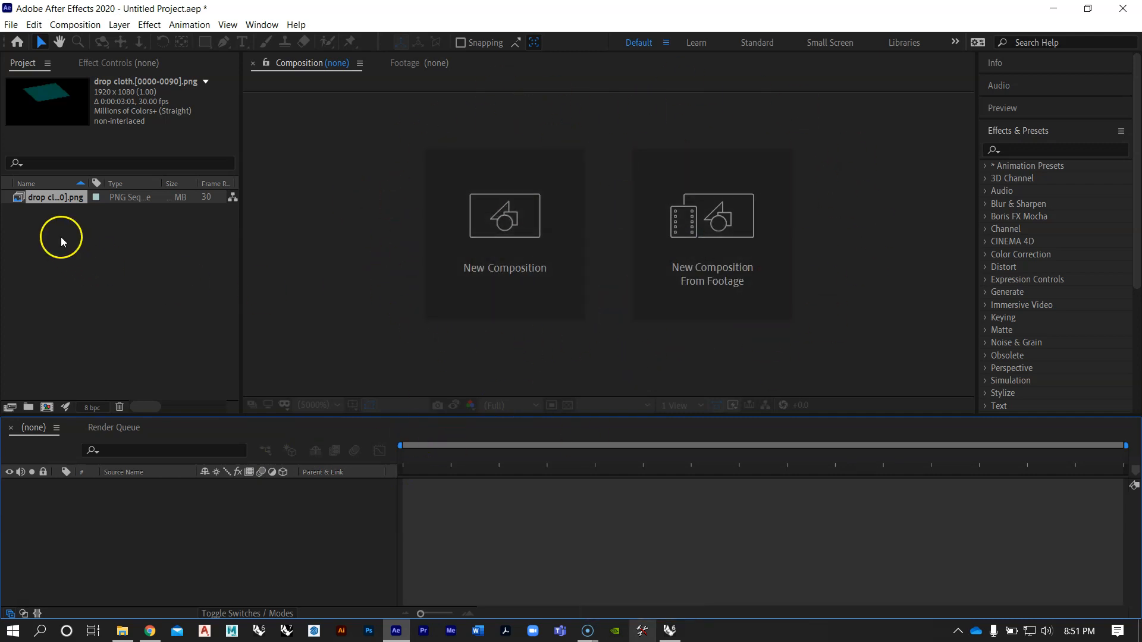
left_click_drag(42, 198, 185, 525)
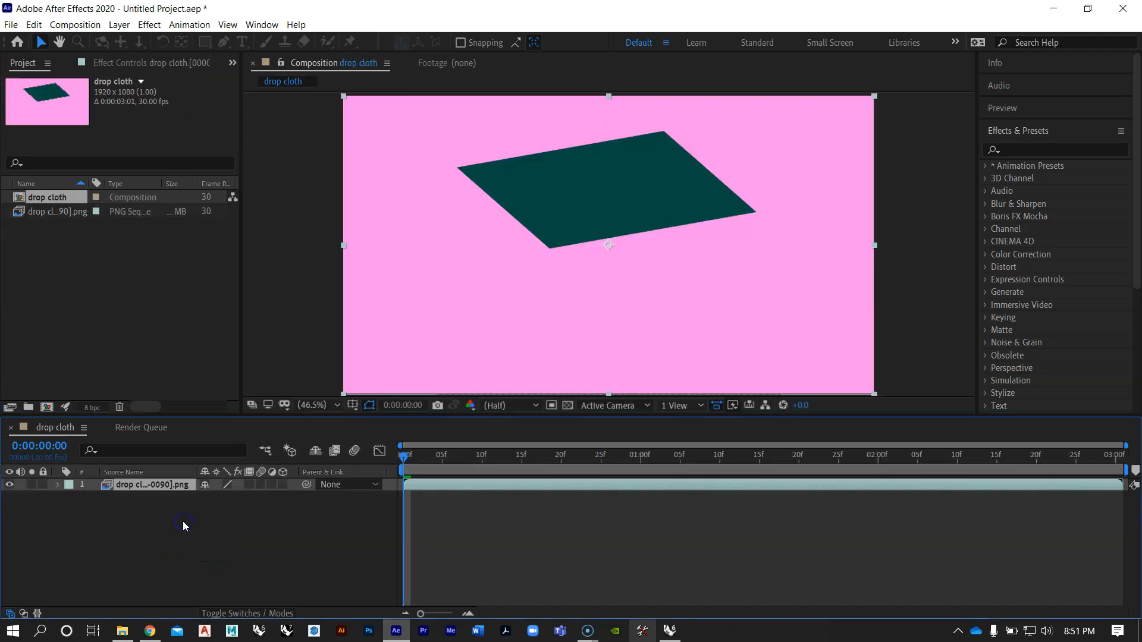
mouse_move(406, 458)
left_mouse_down()
mouse_move(1136, 447)
mouse_move(393, 452)
left_mouse_up()
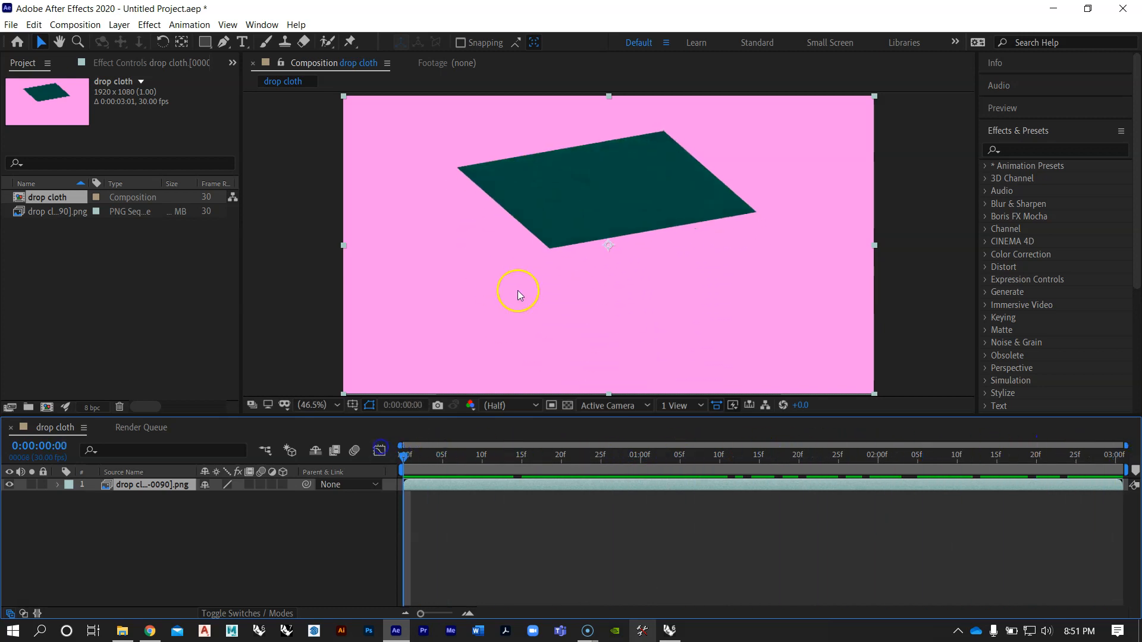
Step: Inspect the frame at different magnifications and set the composition view to Fit
scroll(287, 202, "down", 2)
scroll(287, 202, "up", 2)
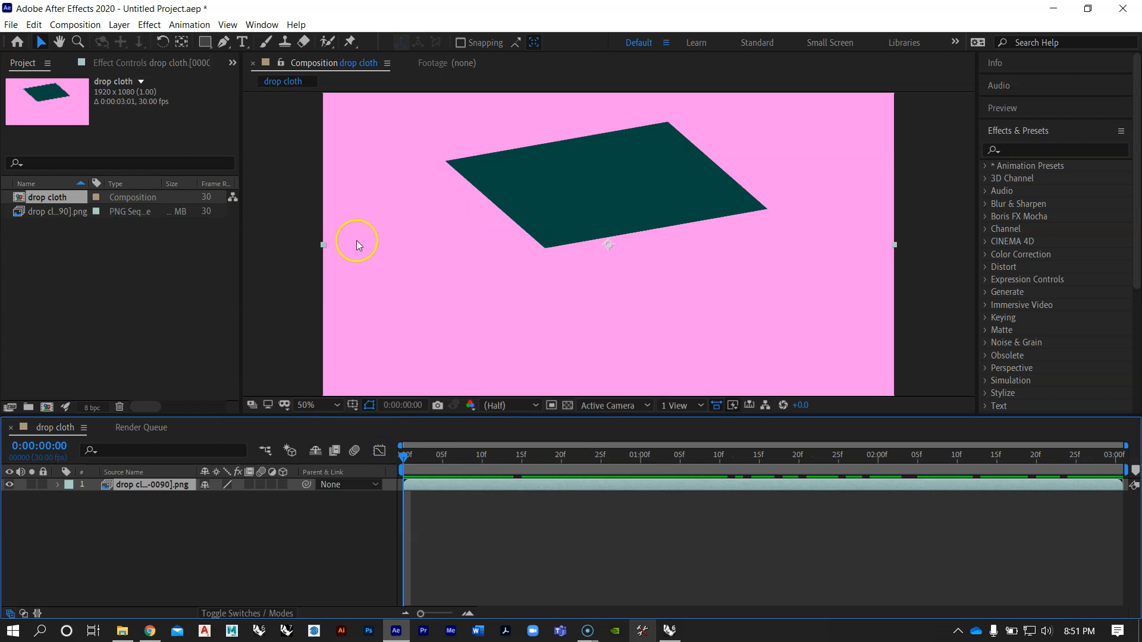
scroll(512, 191, "down", 1)
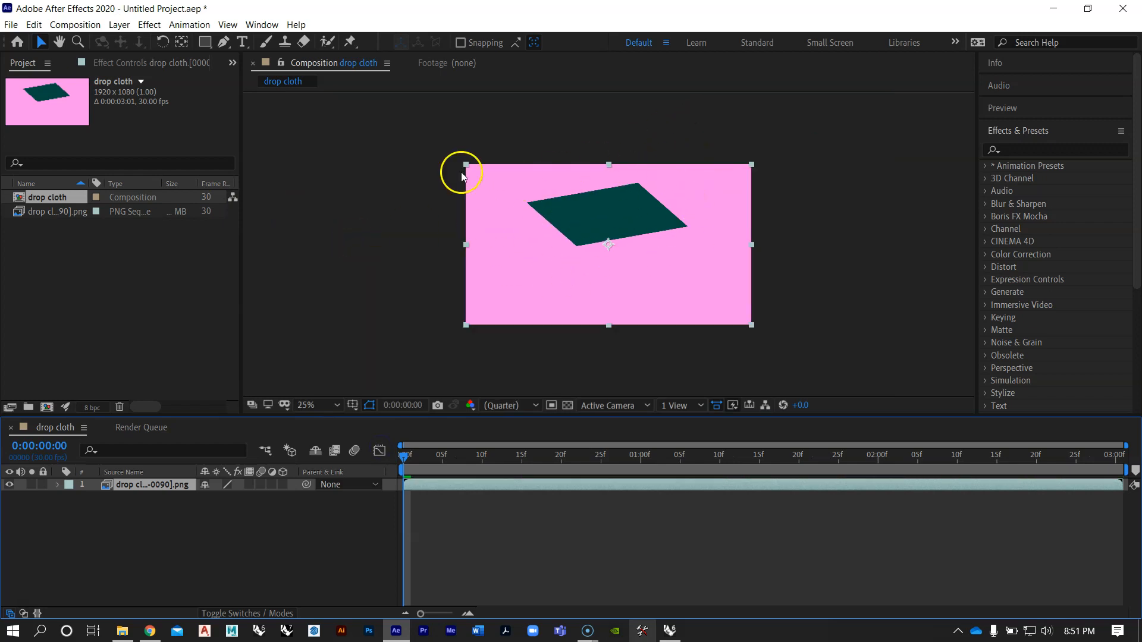
left_click(337, 405)
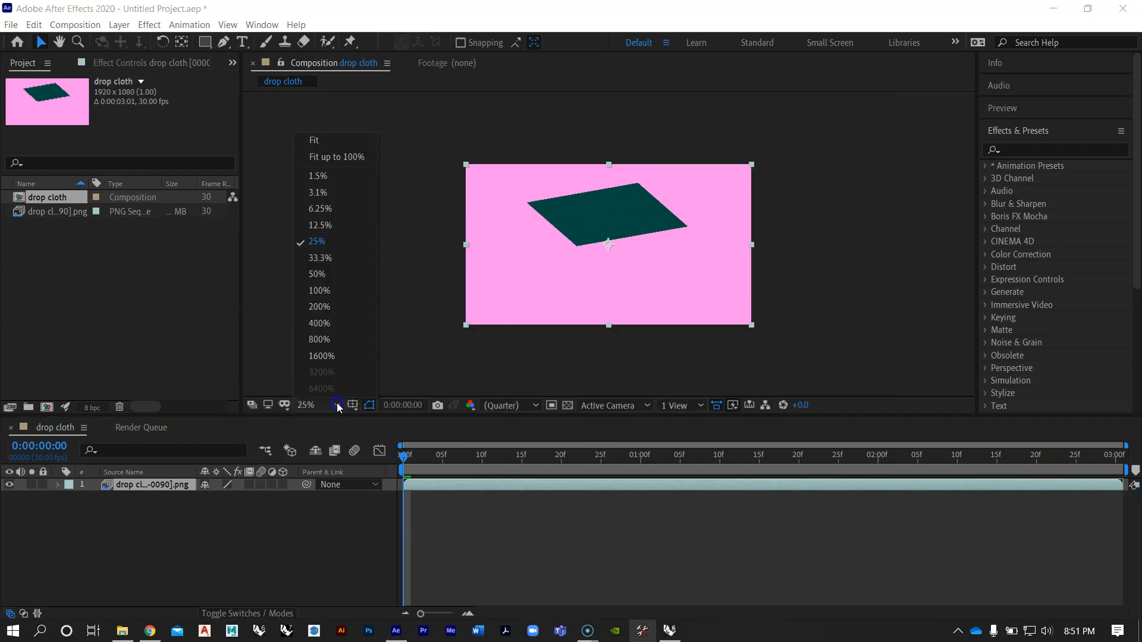
left_click(324, 141)
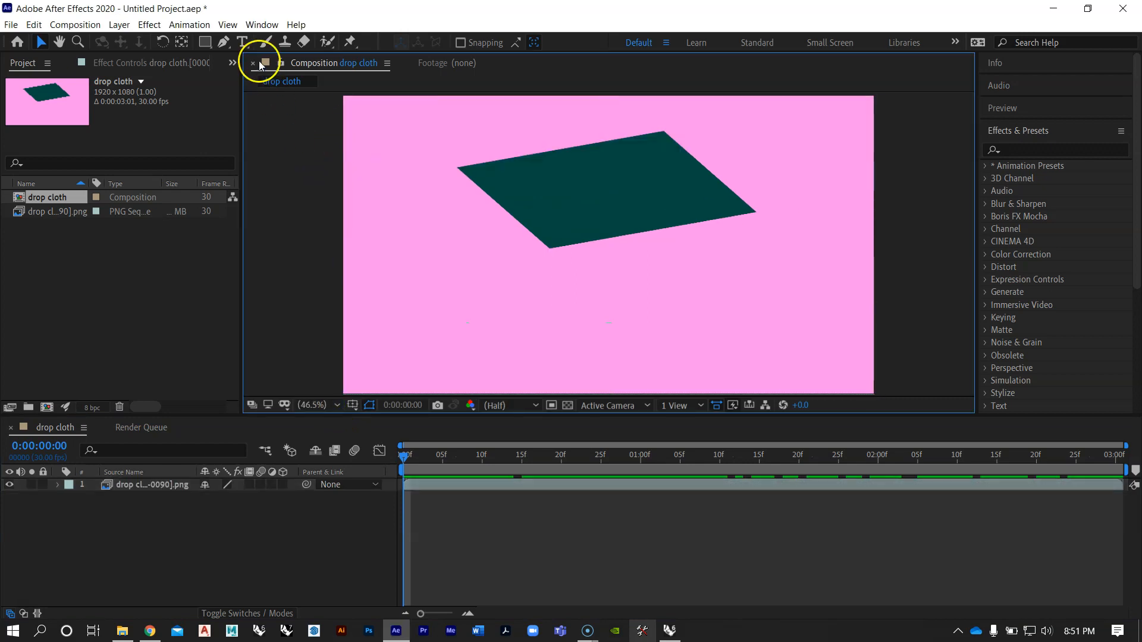
Step: Try a white composition background, change it to pink FF93EB, and apply the composition settings
left_click(75, 25)
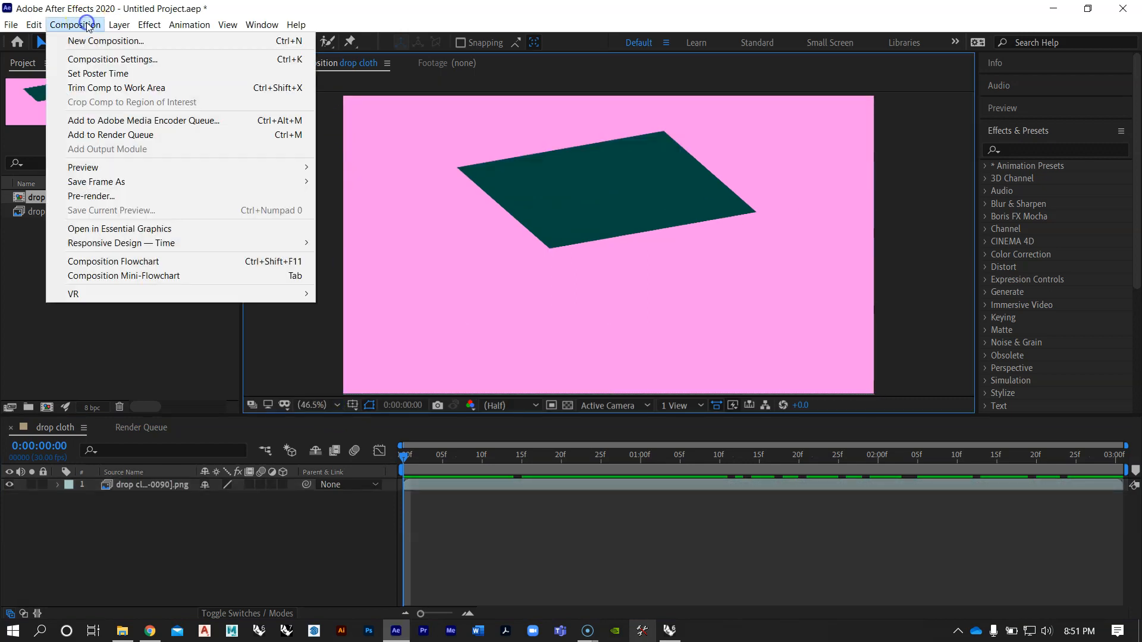
left_click(93, 60)
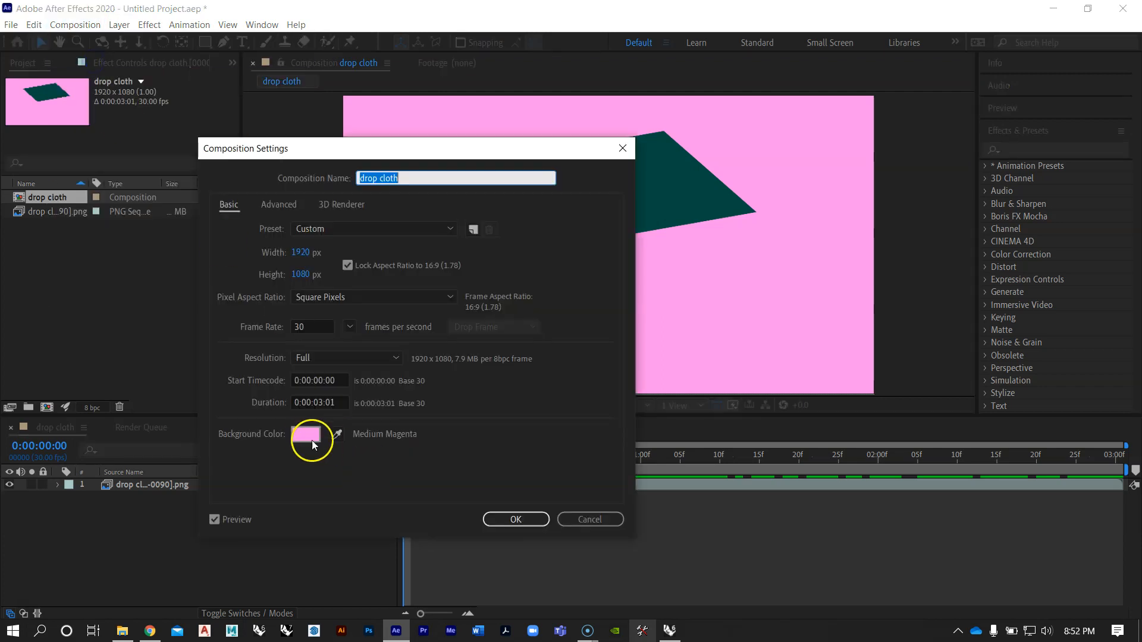
left_click(311, 440)
left_click(201, 322)
mouse_move(182, 356)
left_mouse_down()
mouse_move(142, 331)
mouse_move(52, 318)
mouse_move(42, 236)
left_mouse_up()
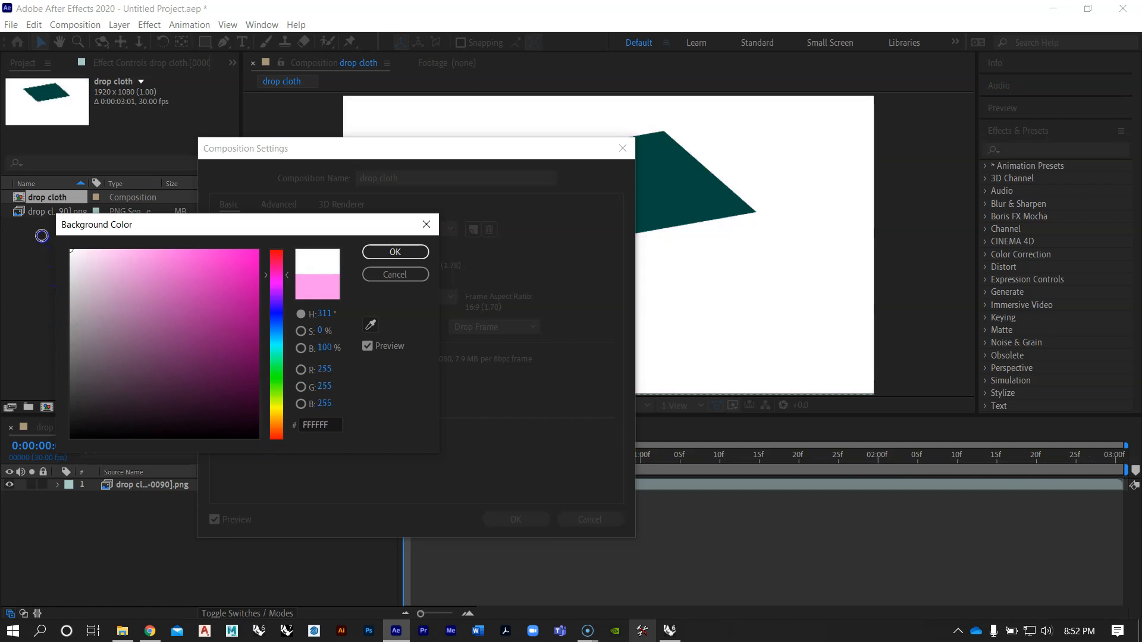
mouse_move(190, 243)
left_mouse_down()
mouse_move(231, 244)
mouse_move(195, 277)
mouse_move(189, 247)
mouse_move(147, 234)
left_mouse_up()
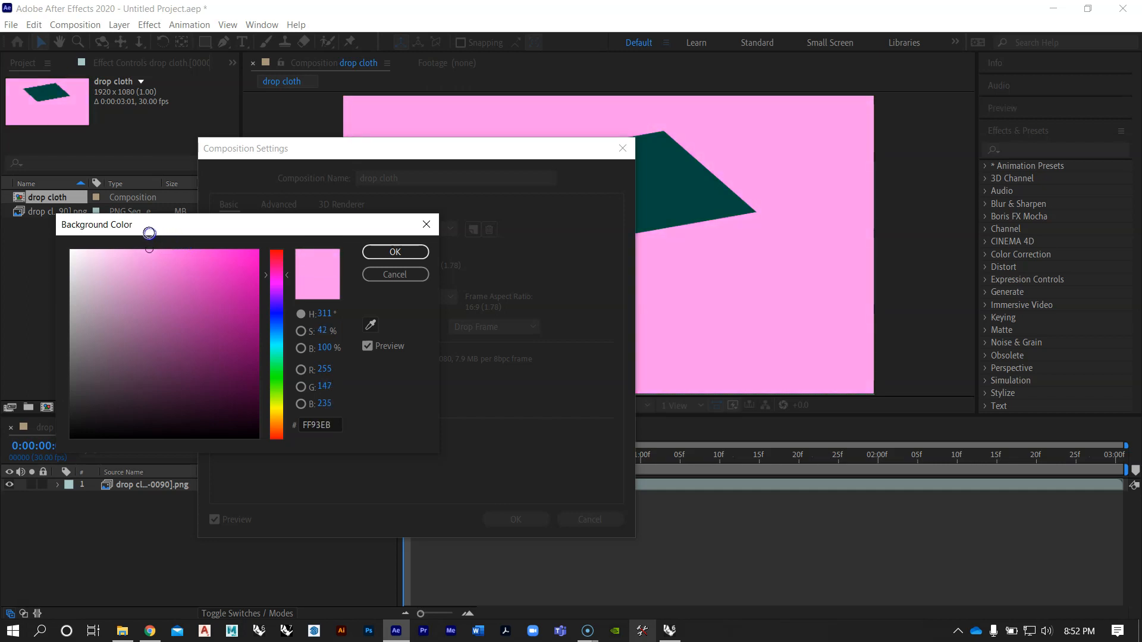
left_click(395, 252)
left_click(515, 520)
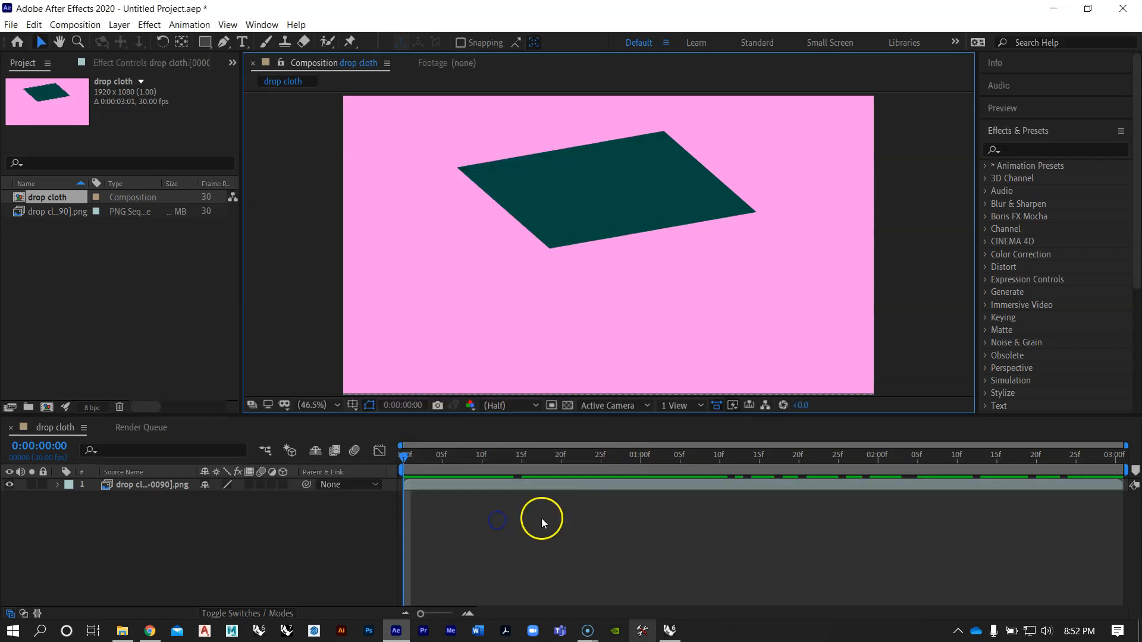
Step: Scrub through the drop cloth composition and play back the animation from the first frame
left_click_drag(408, 458, 319, 445)
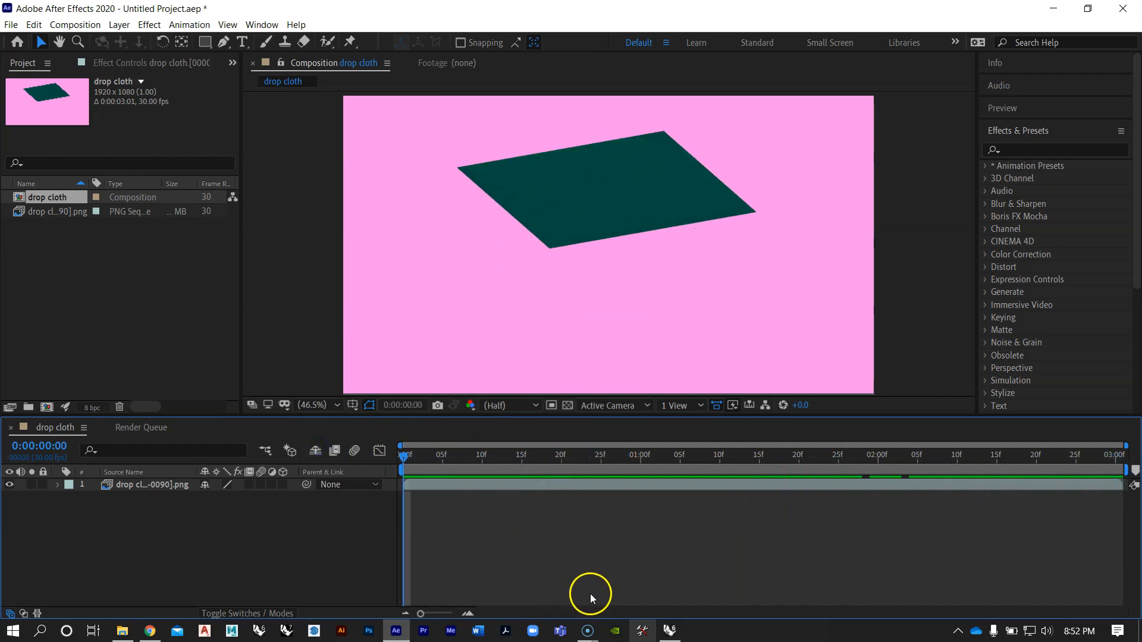
left_click(581, 548)
key("space")
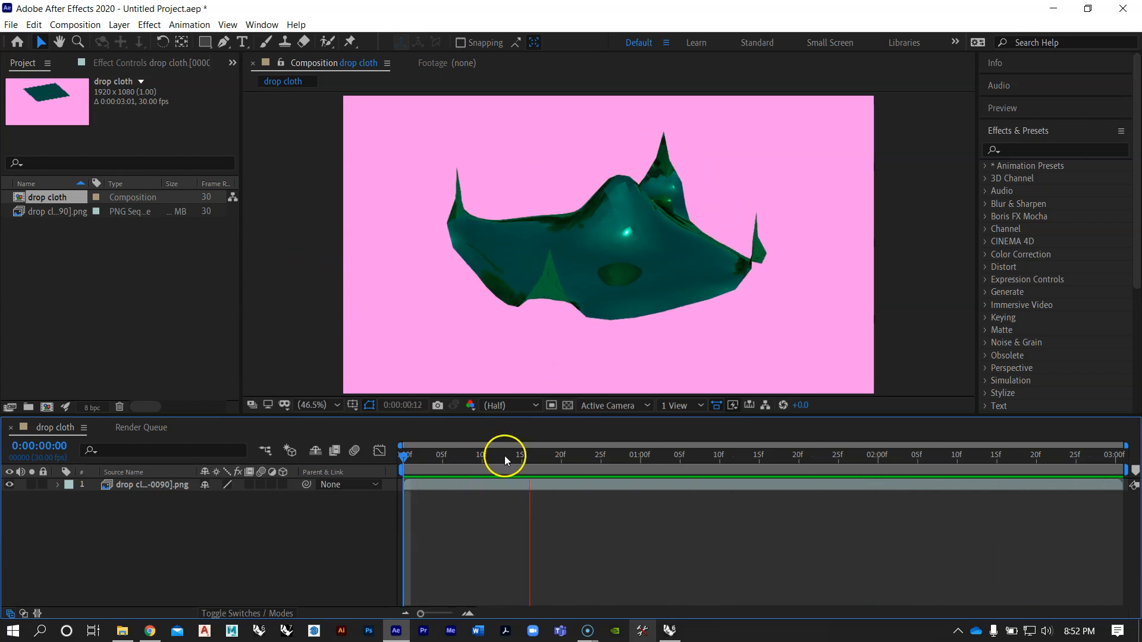
Step: Select the PNG sequence layer and nudge it upward in the frame with the playhead at 0:00:00:00
scroll(416, 262, "down", 2)
left_click(520, 241)
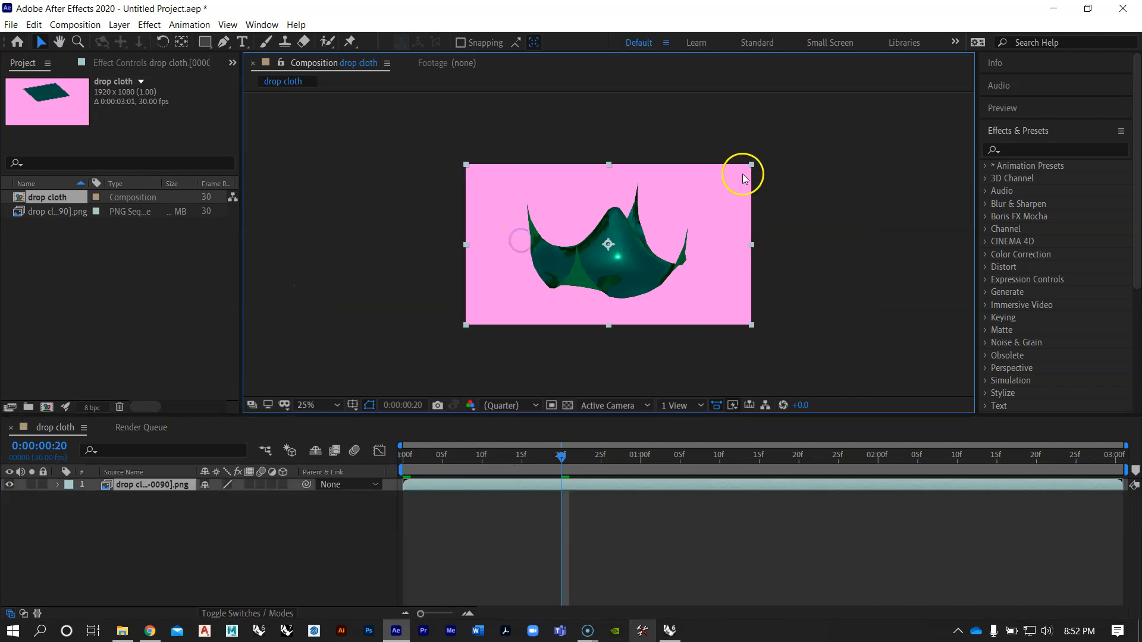
left_click_drag(562, 455, 365, 439)
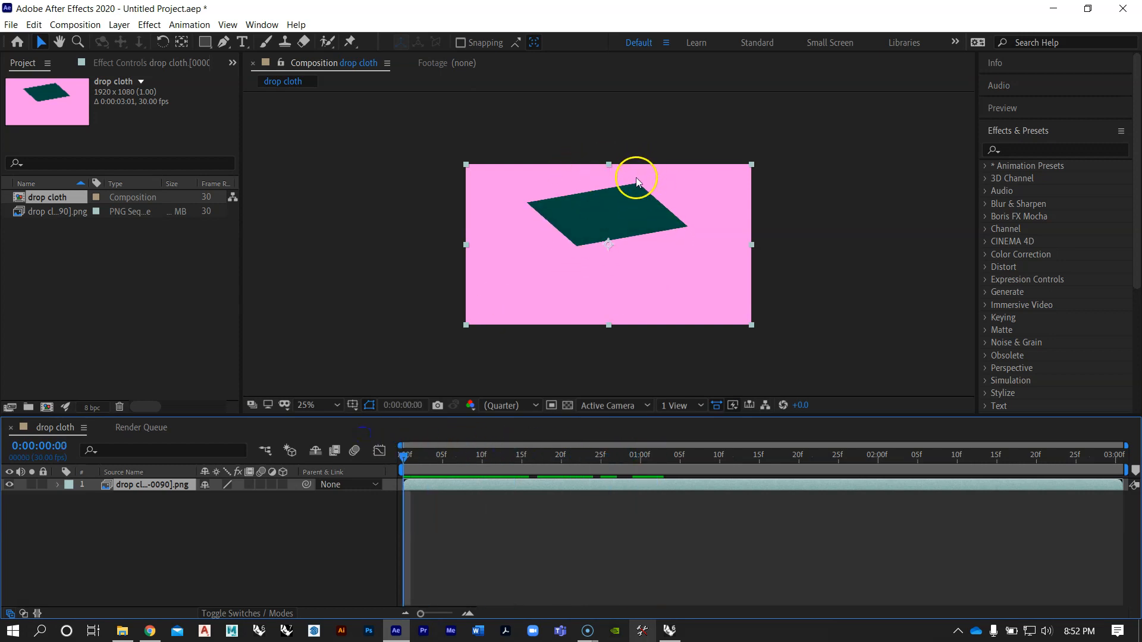
mouse_move(408, 454)
left_mouse_down()
mouse_move(648, 470)
mouse_move(405, 456)
left_mouse_up()
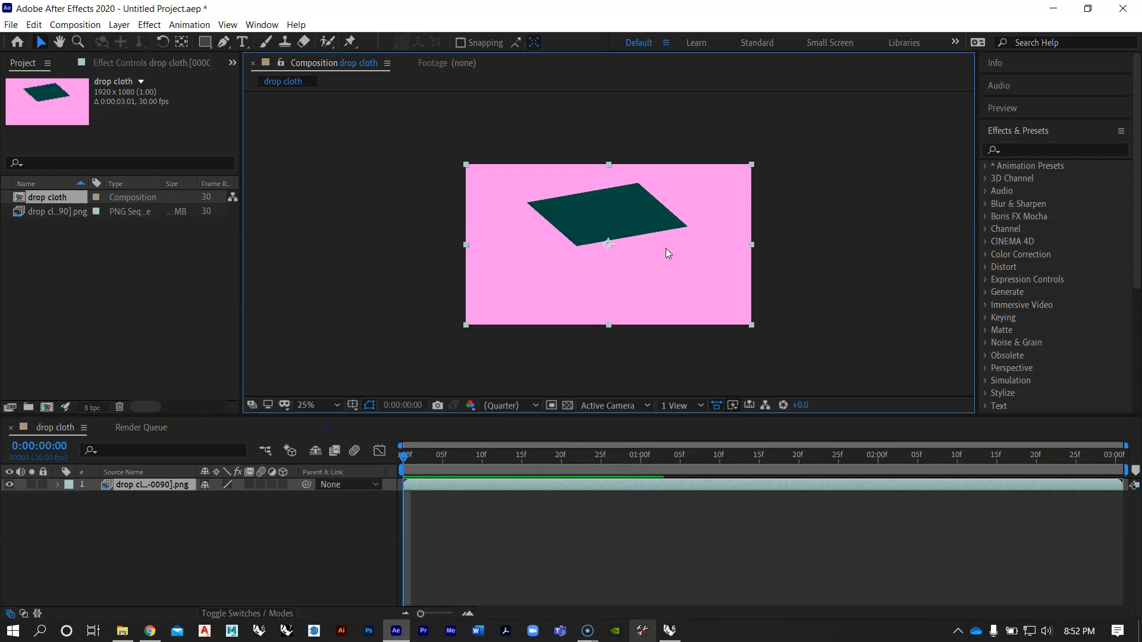
key("Up")
key("Up")
key("Up")
key("Up")
key("Up")
key("Up")
key("Up")
key("Up")
key("Up")
key("Up")
key("Up")
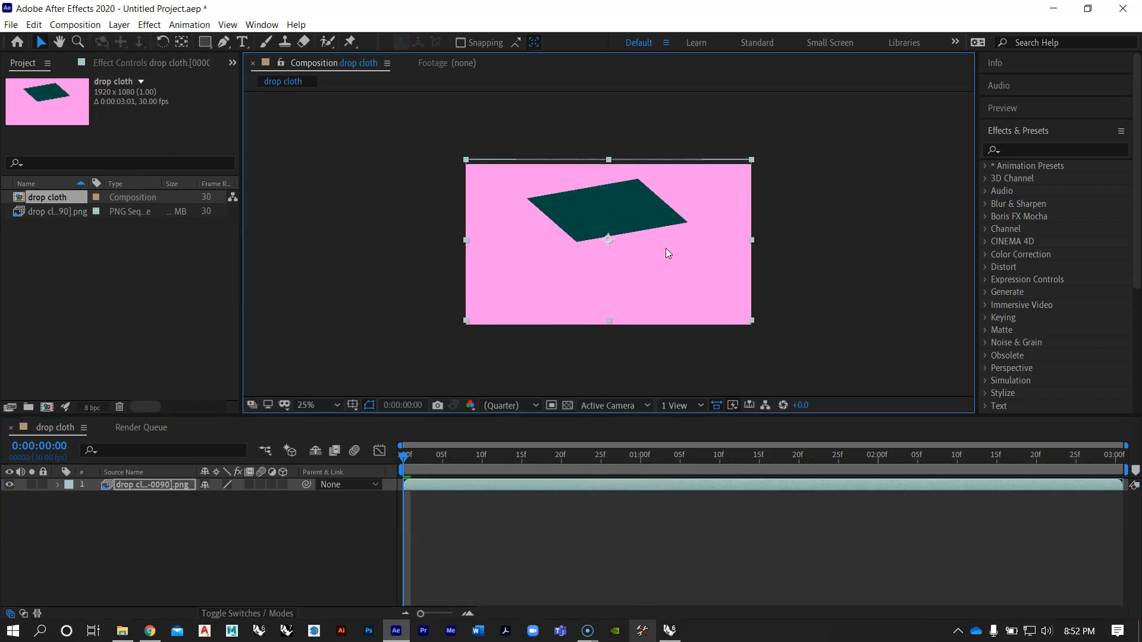
key("Up")
key("Up")
key("Up")
key("Up")
key("Up")
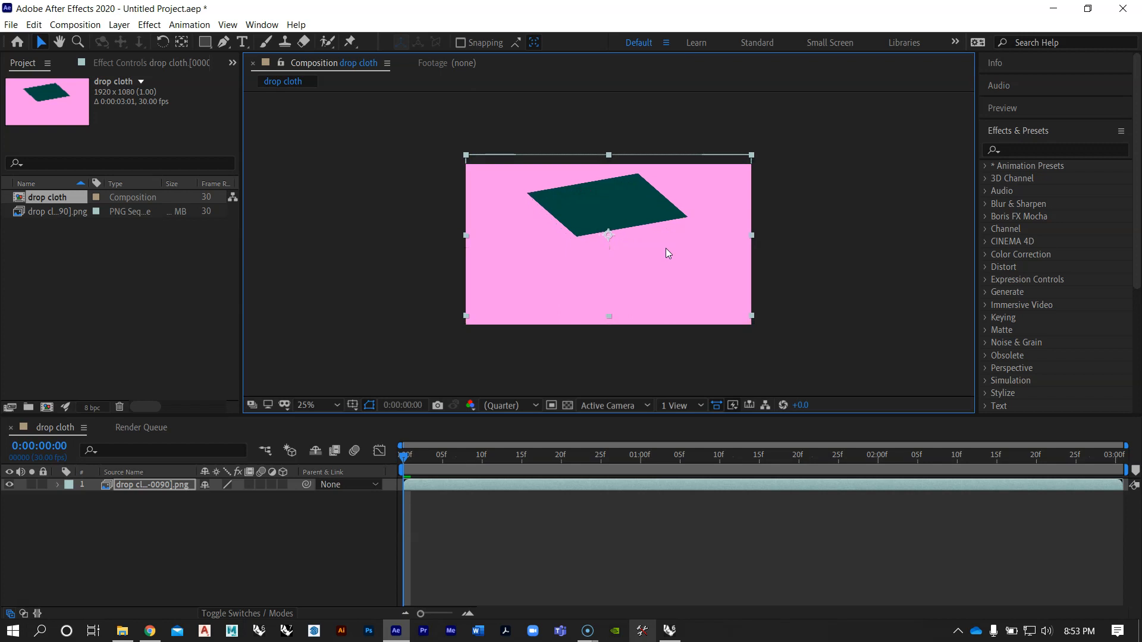
Step: Play back the repositioned animation and return the playhead to the first frame
mouse_move(404, 455)
left_mouse_down()
mouse_move(1118, 482)
mouse_move(404, 484)
mouse_move(555, 477)
mouse_move(1076, 491)
mouse_move(709, 497)
mouse_move(400, 477)
left_mouse_up()
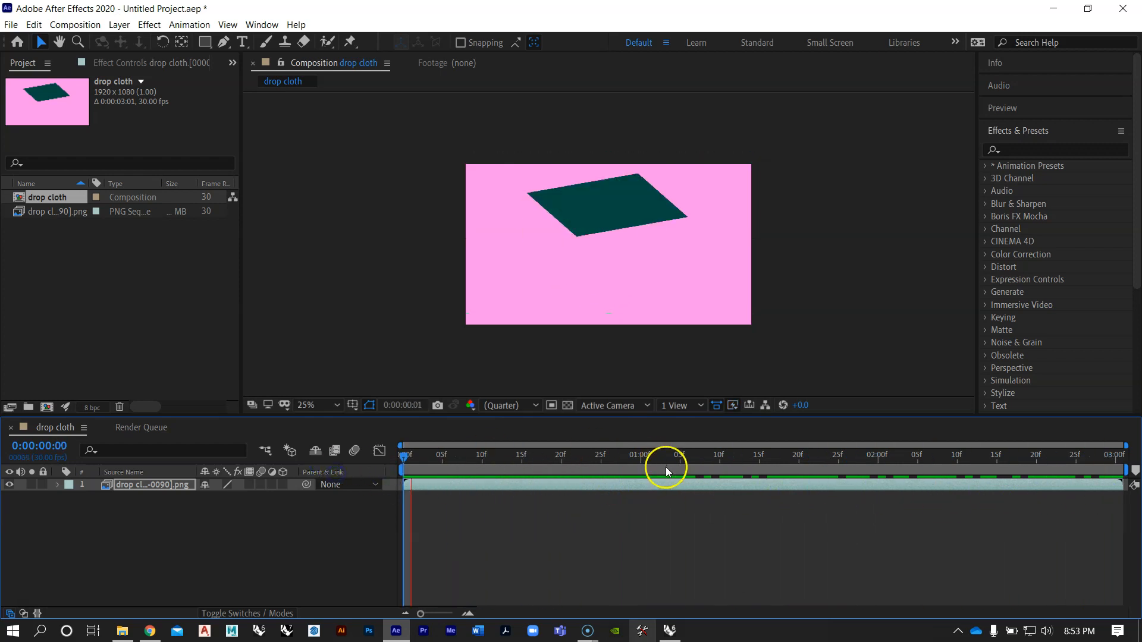
key("space")
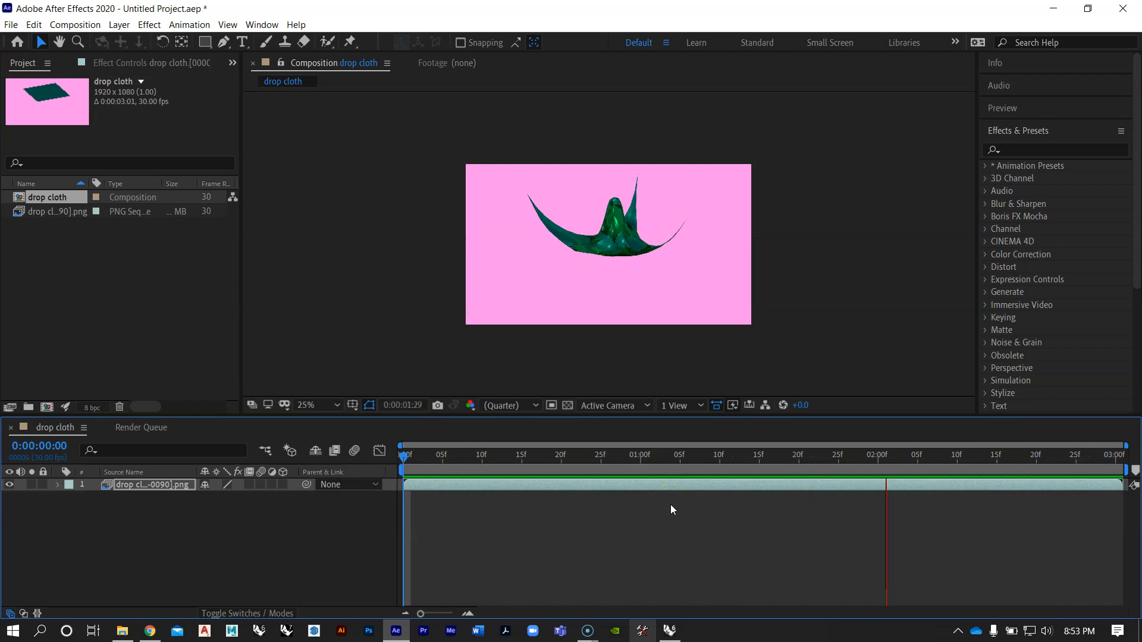
left_click(553, 460)
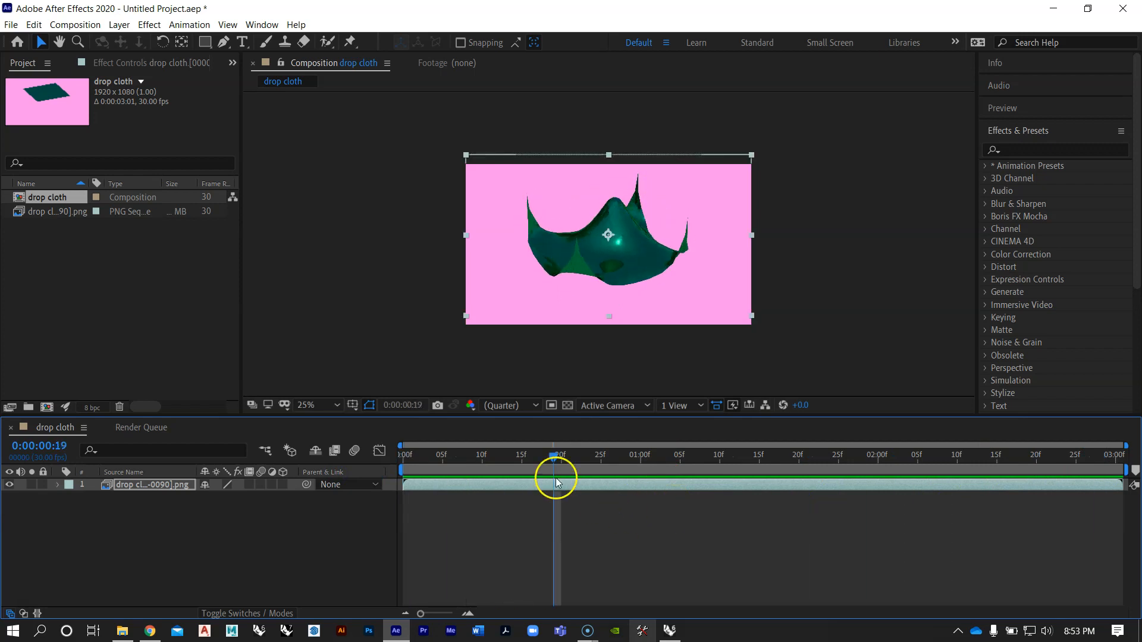
left_click_drag(553, 460, 402, 459)
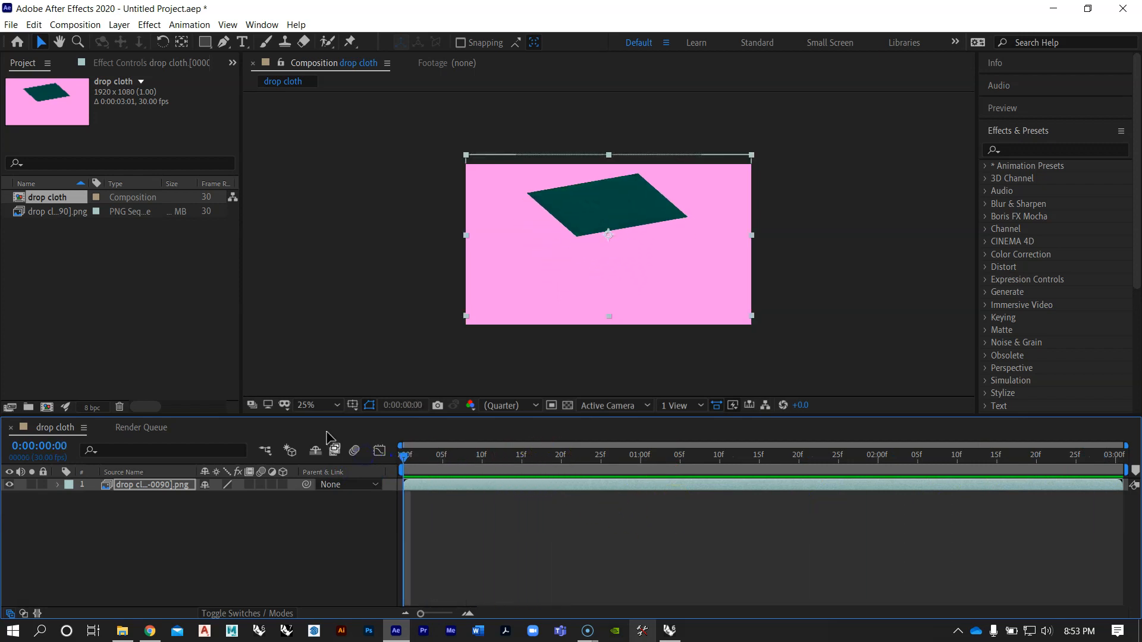
Step: Add the drop cloth composition to the Render Queue
left_click(99, 301)
left_click(48, 196)
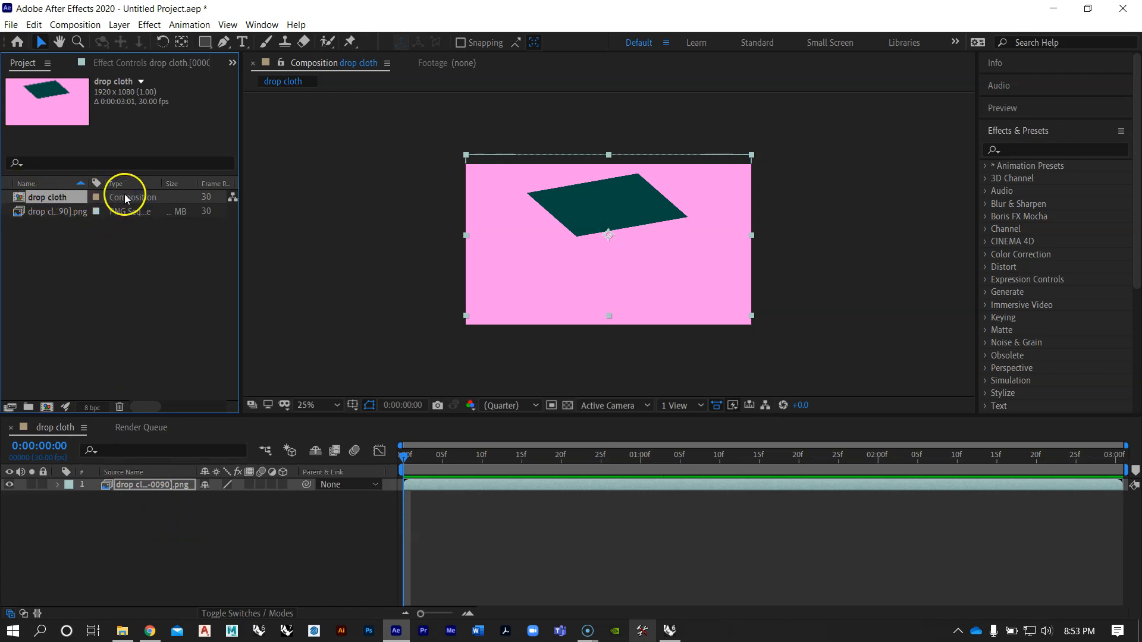
left_click(71, 24)
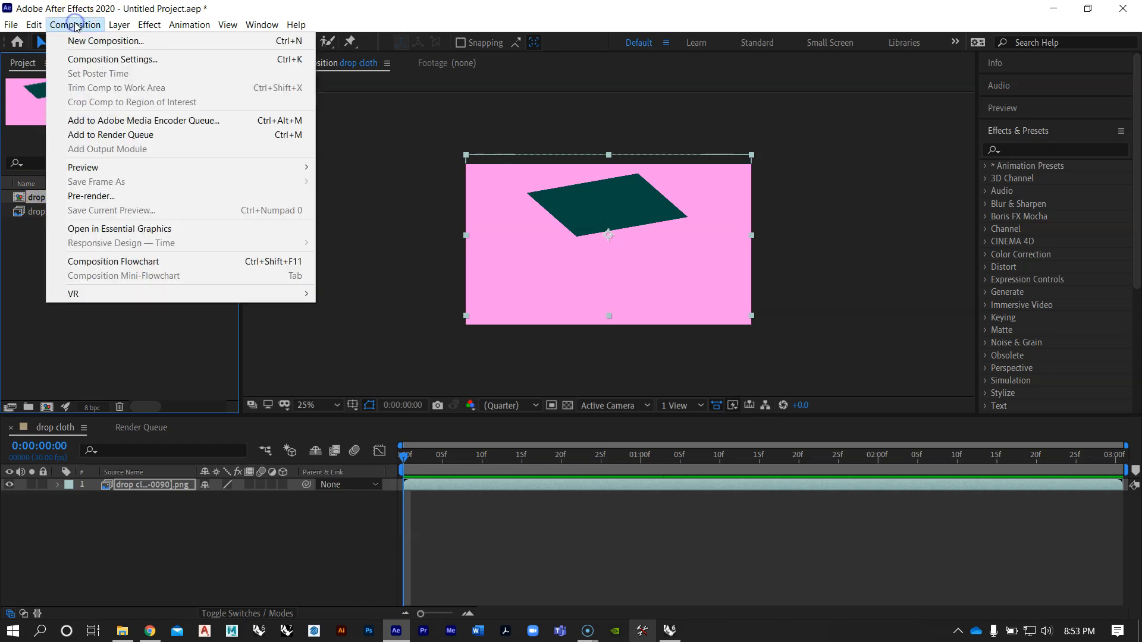
left_click(103, 135)
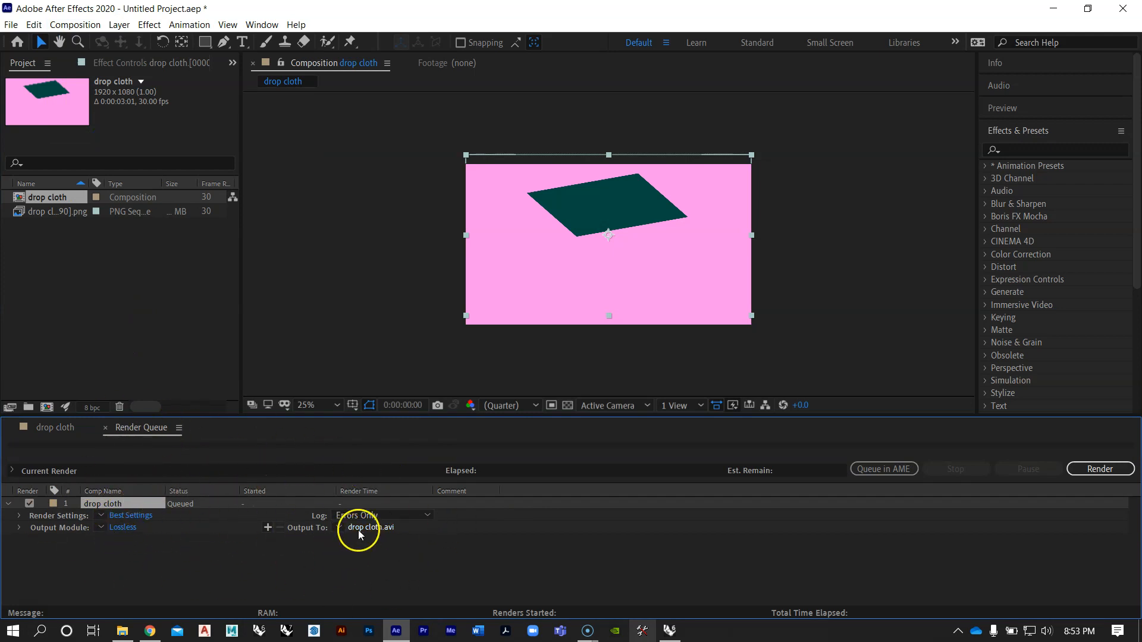
Step: Set the drop cloth render's output module format to QuickTime
left_click(123, 526)
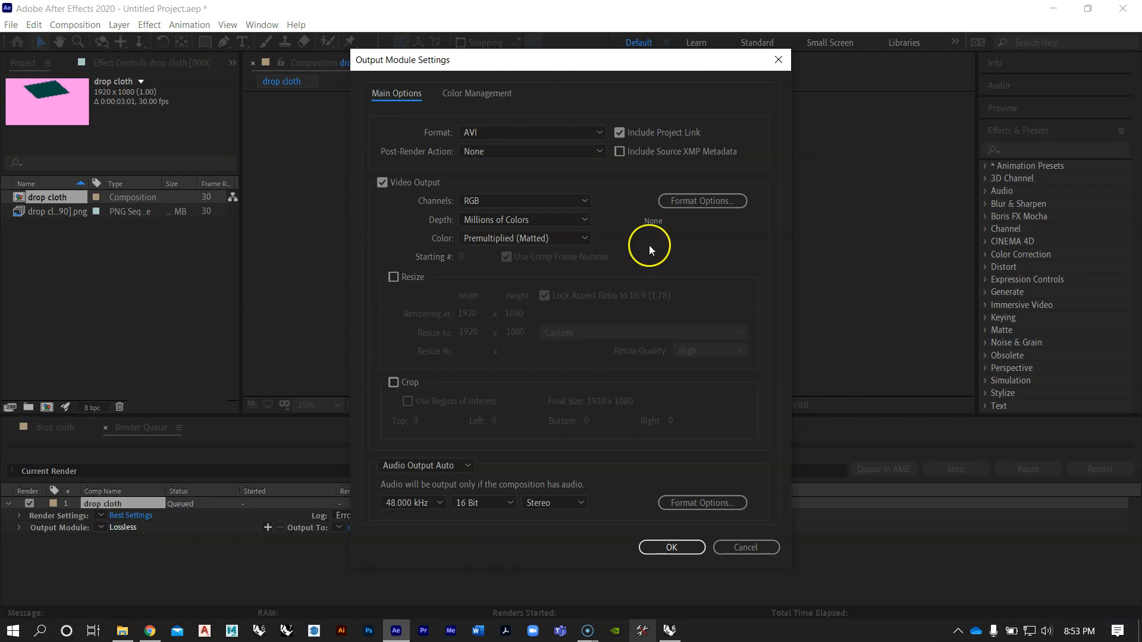
left_click(522, 132)
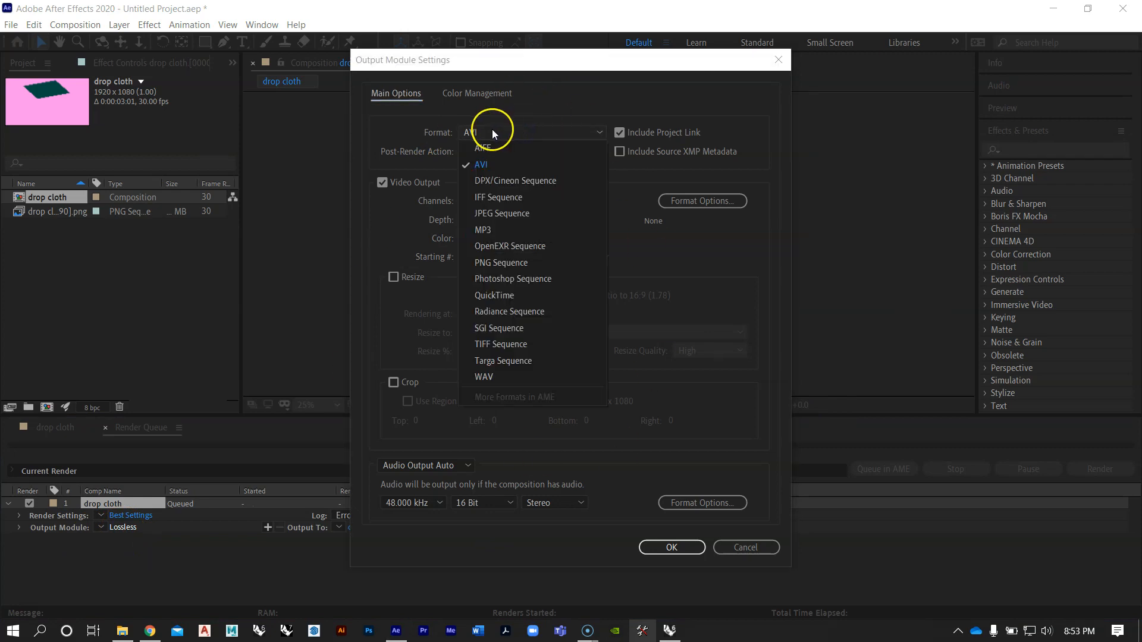
left_click(514, 298)
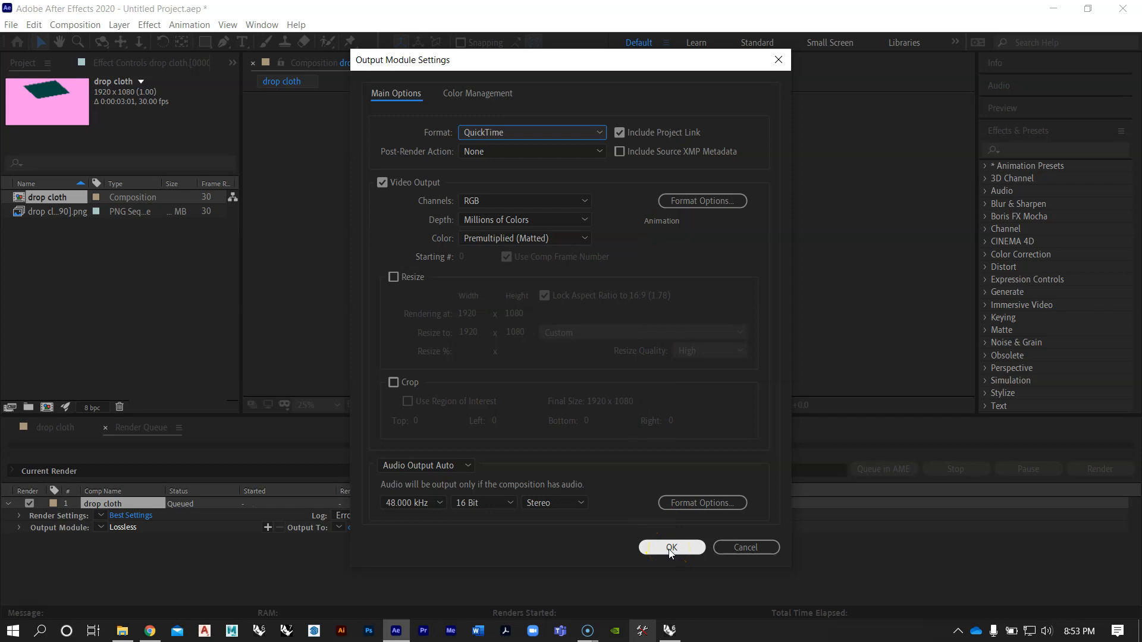
left_click(535, 64)
left_click(673, 547)
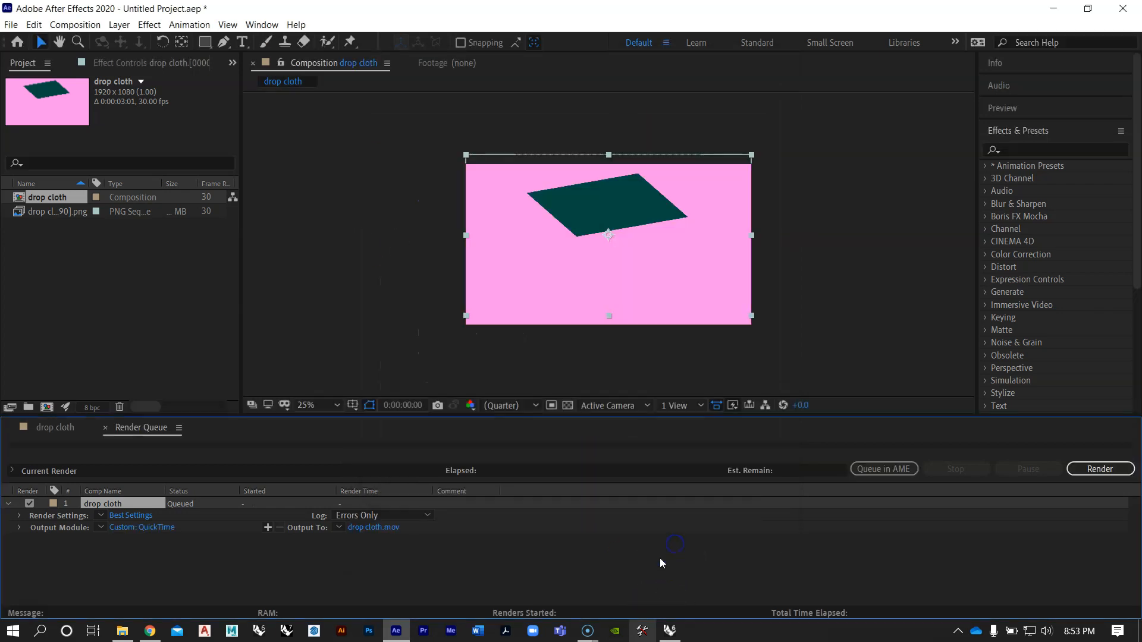
Step: Set the output movie to drop cloth.mov on the Desktop and render the queued composition
left_click(375, 528)
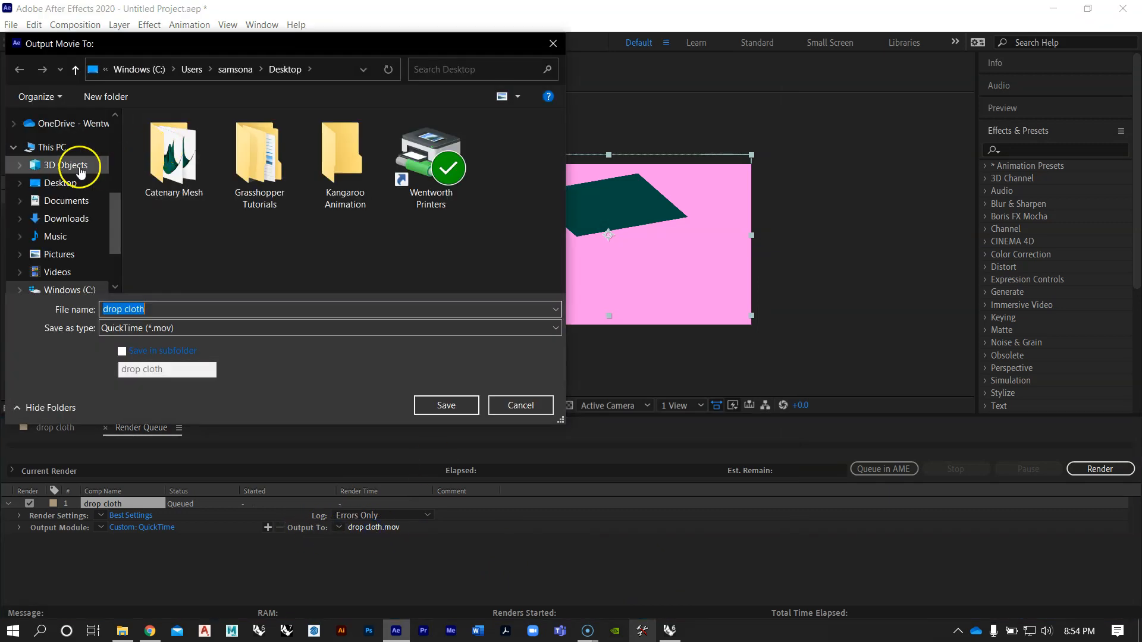
left_click(65, 183)
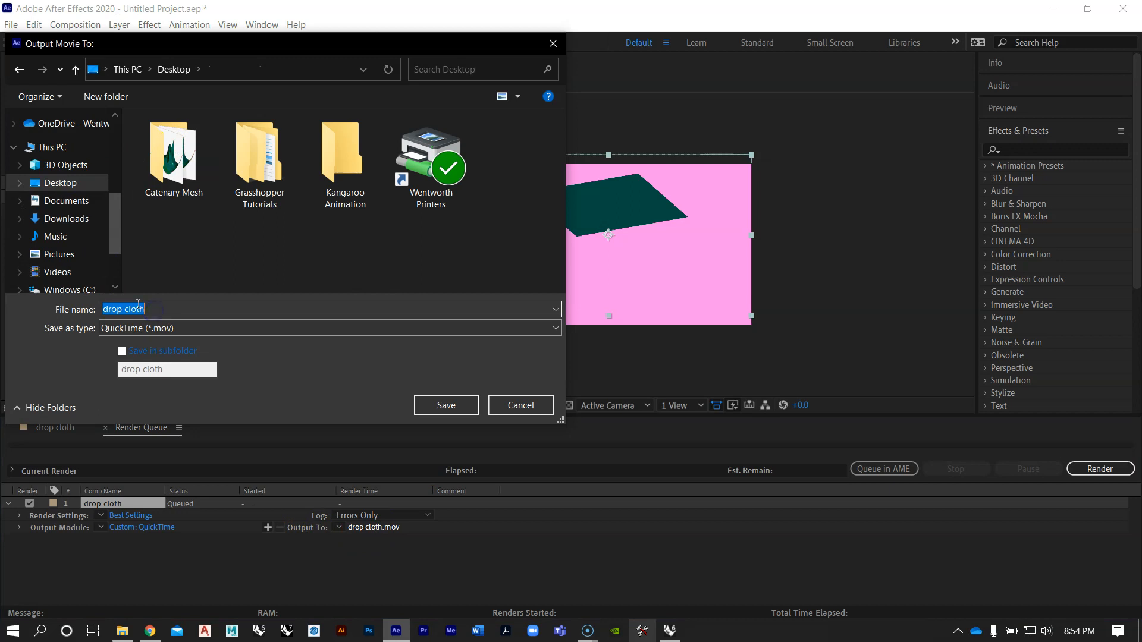
left_click(432, 407)
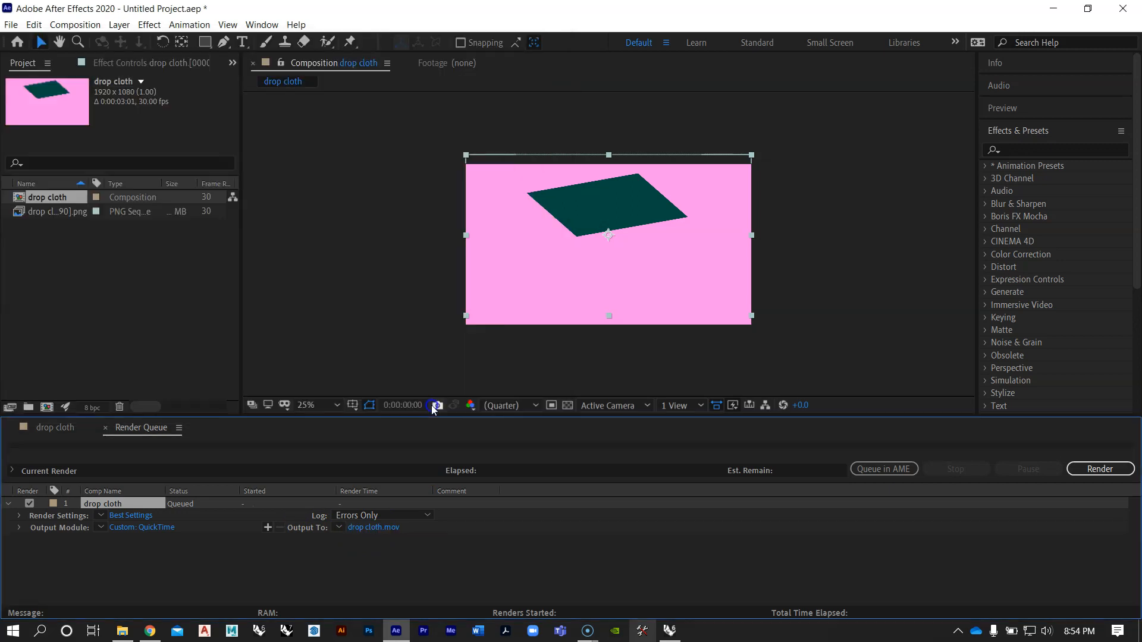
left_click(1108, 470)
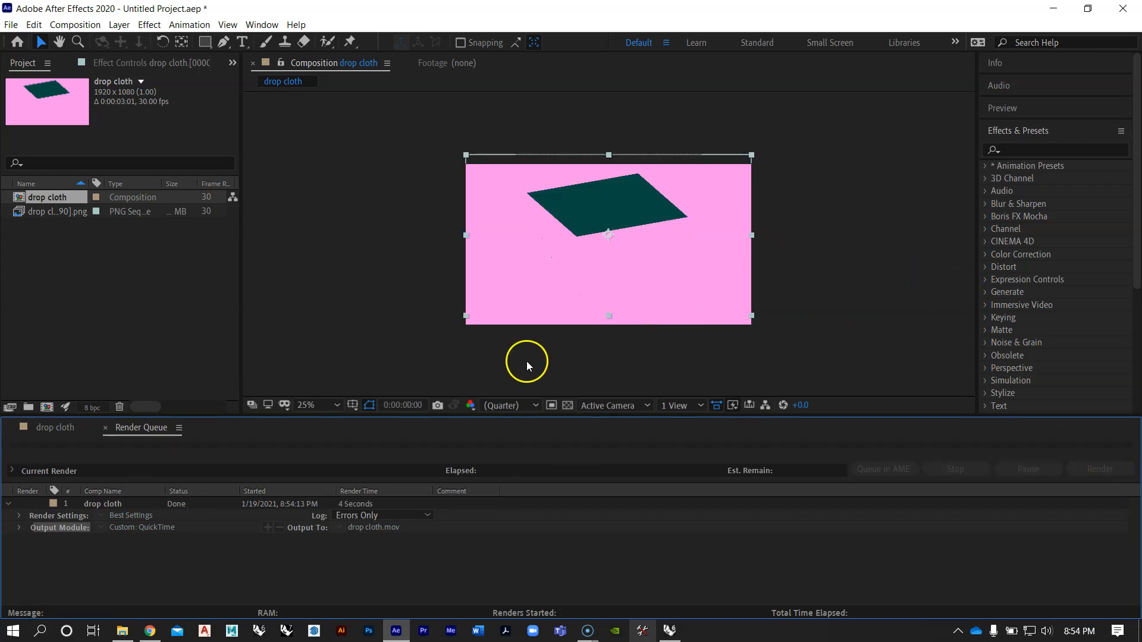
Step: Minimize After Effects, move the drop cloth movie toward the middle of the desktop and check its file type in its properties
left_click(1053, 9)
left_click_drag(28, 396, 504, 168)
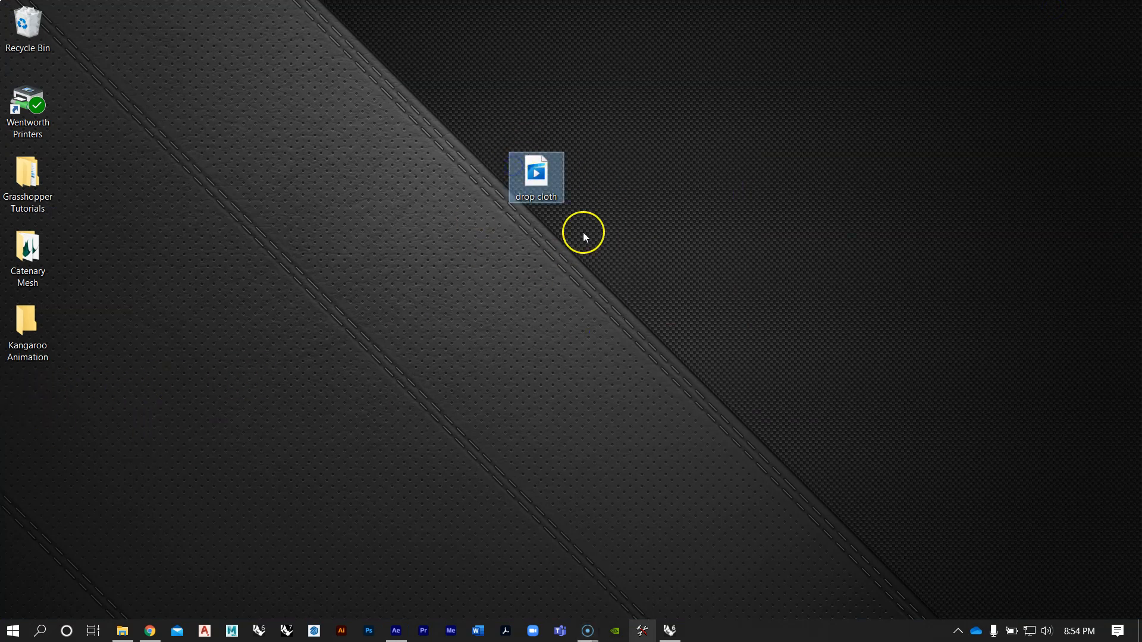
right_click(539, 164)
left_click(565, 466)
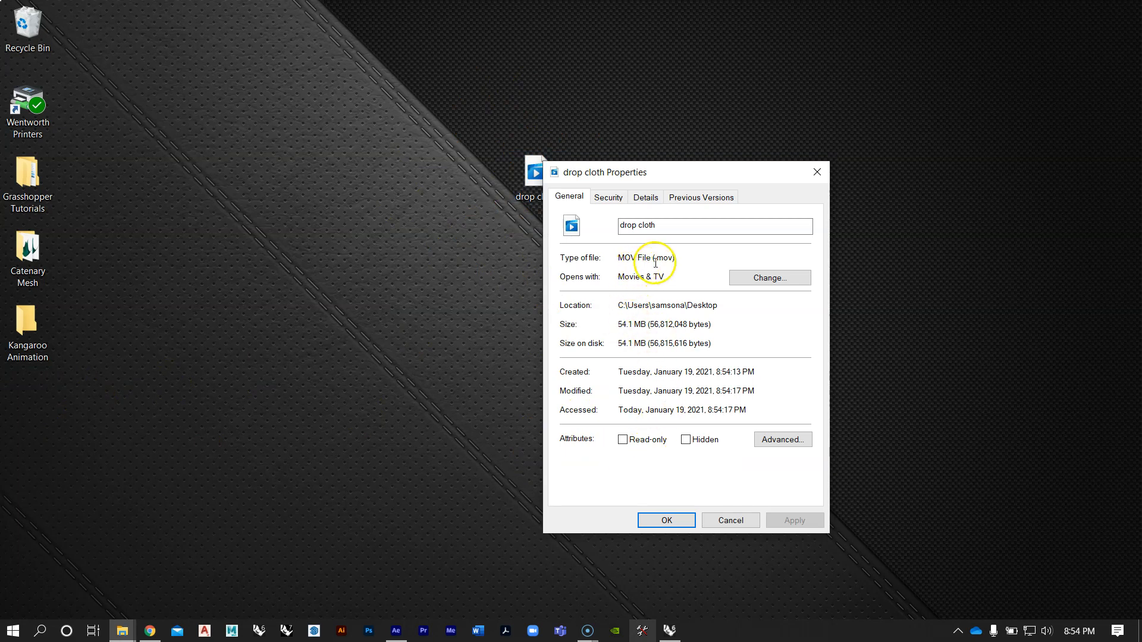
left_click(820, 173)
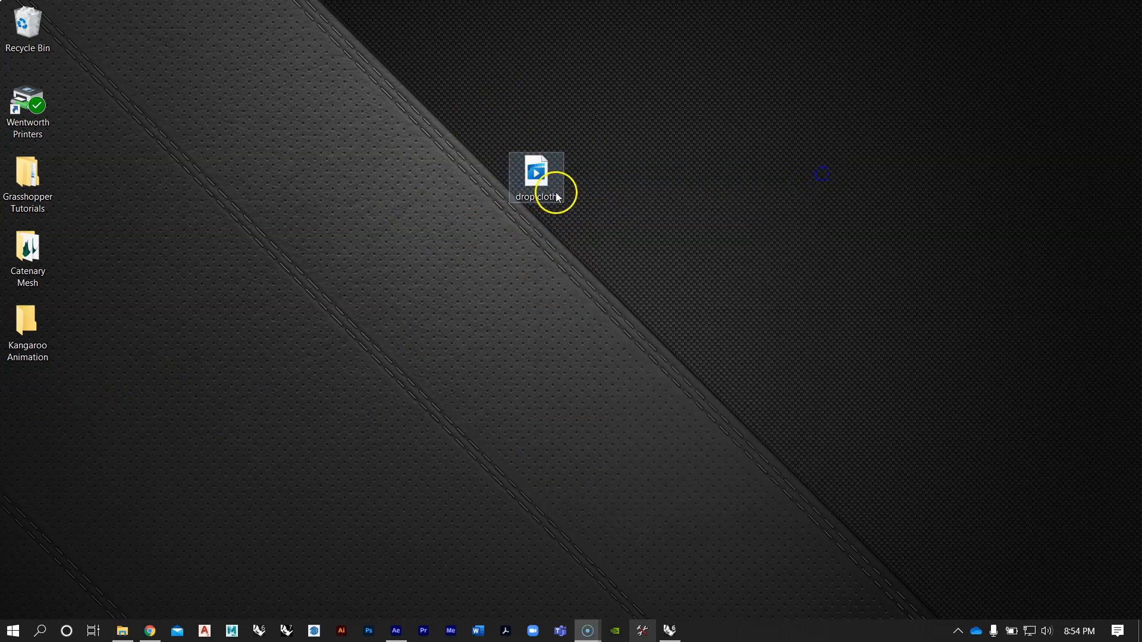
Step: Check the drop cloth movie's file size in its properties and place the file below the Kangaroo Animation folder
left_click_drag(531, 186, 205, 227)
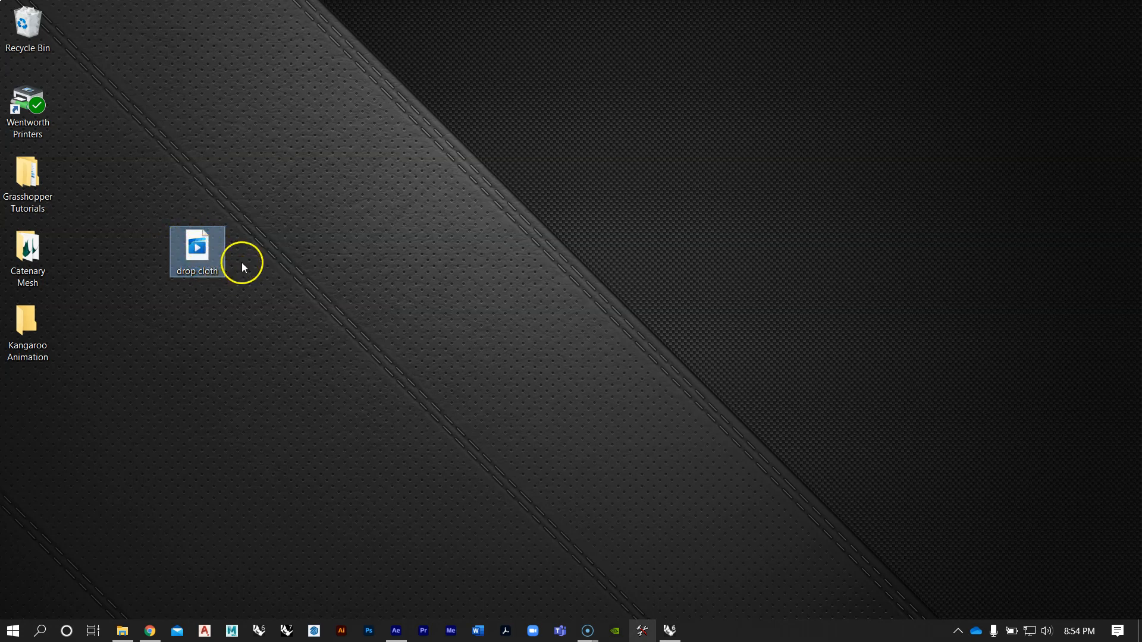
right_click(201, 251)
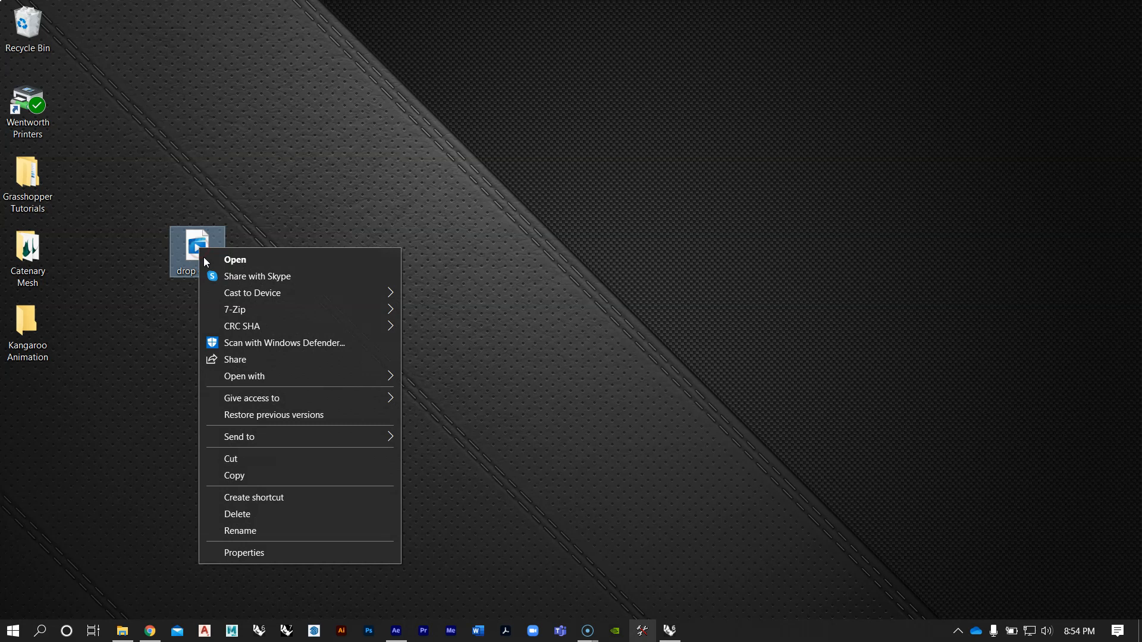
left_click(238, 548)
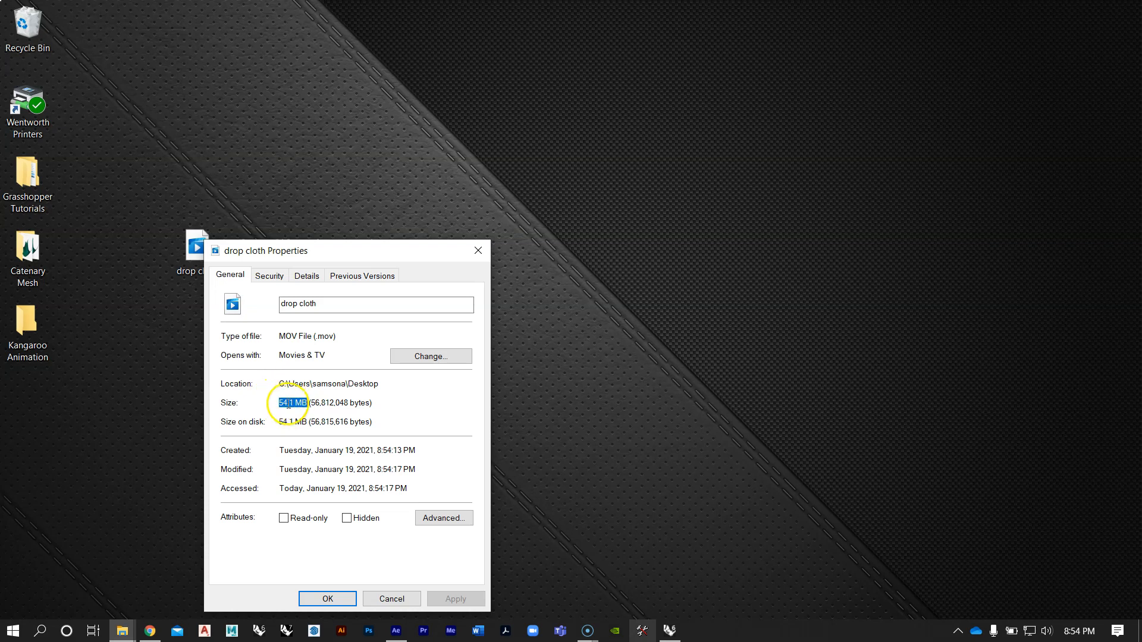
left_click(477, 250)
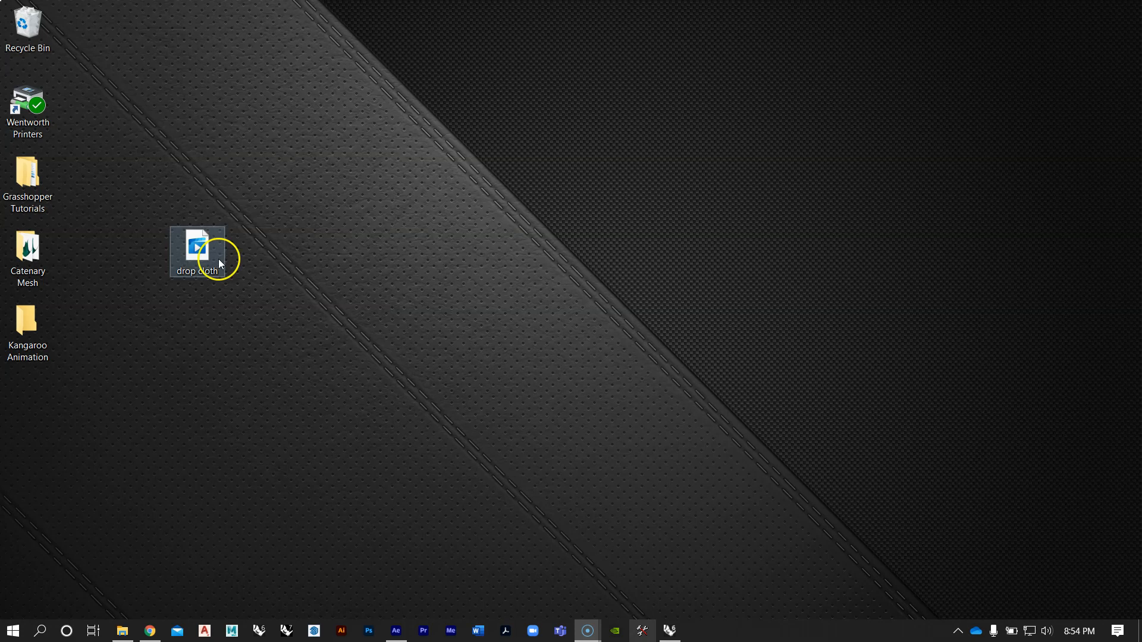
left_click_drag(203, 264, 35, 400)
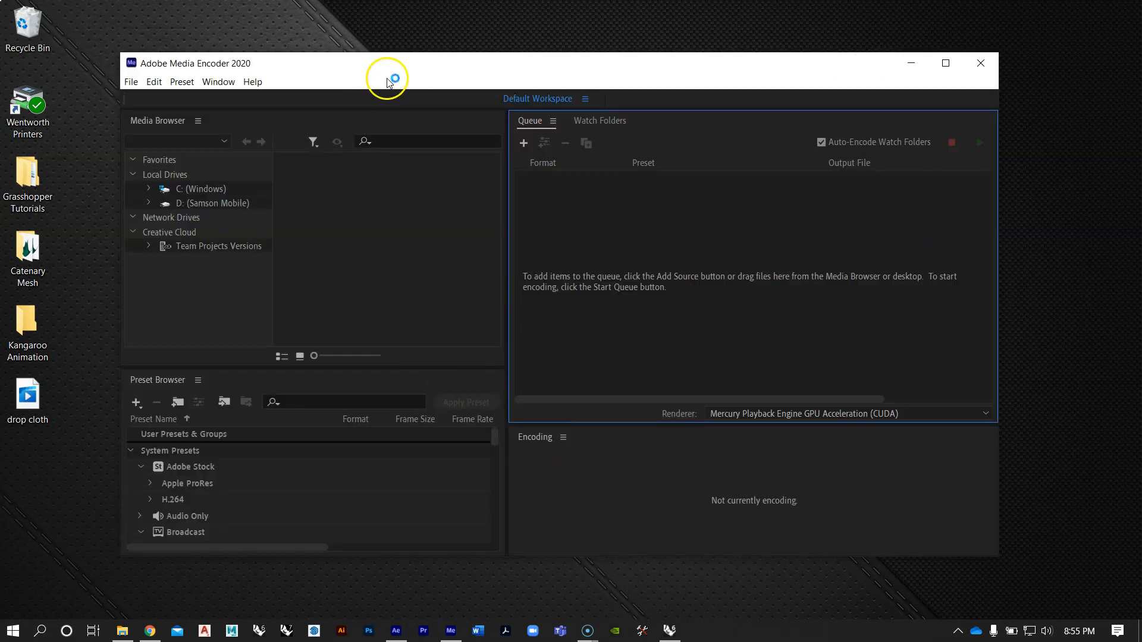
Step: Switch to Adobe Media Encoder and queue drop cloth.mov from the desktop with format H.264 and preset High Quality 1080p HD
mouse_move(579, 63)
left_mouse_down()
mouse_move(607, 94)
mouse_move(599, 65)
left_mouse_up()
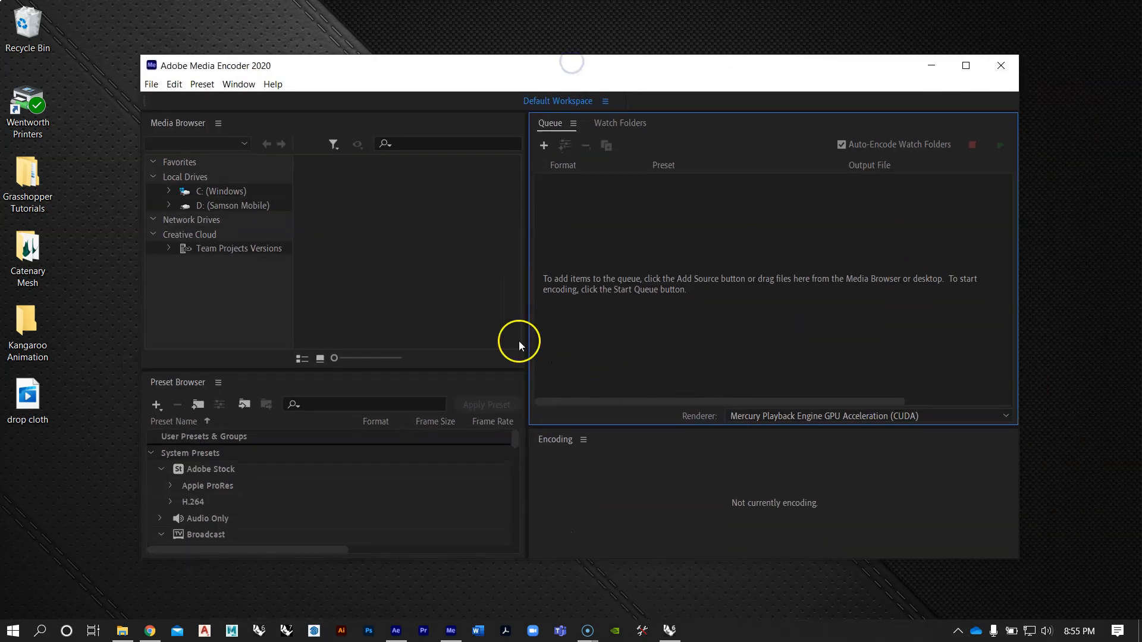
left_click_drag(29, 396, 771, 252)
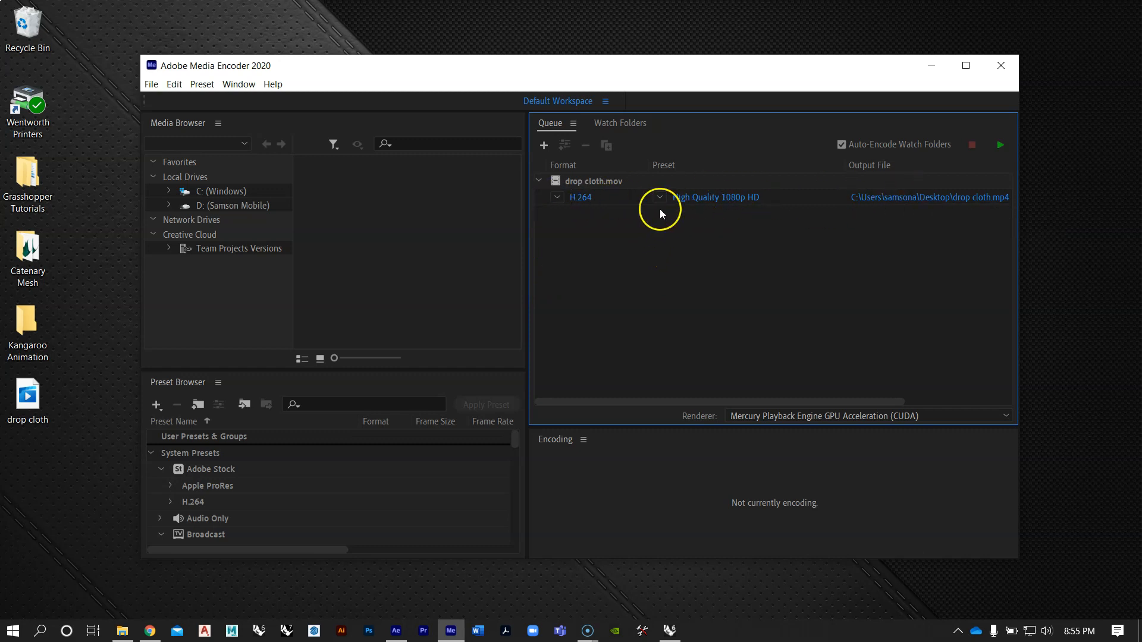
left_click(557, 198)
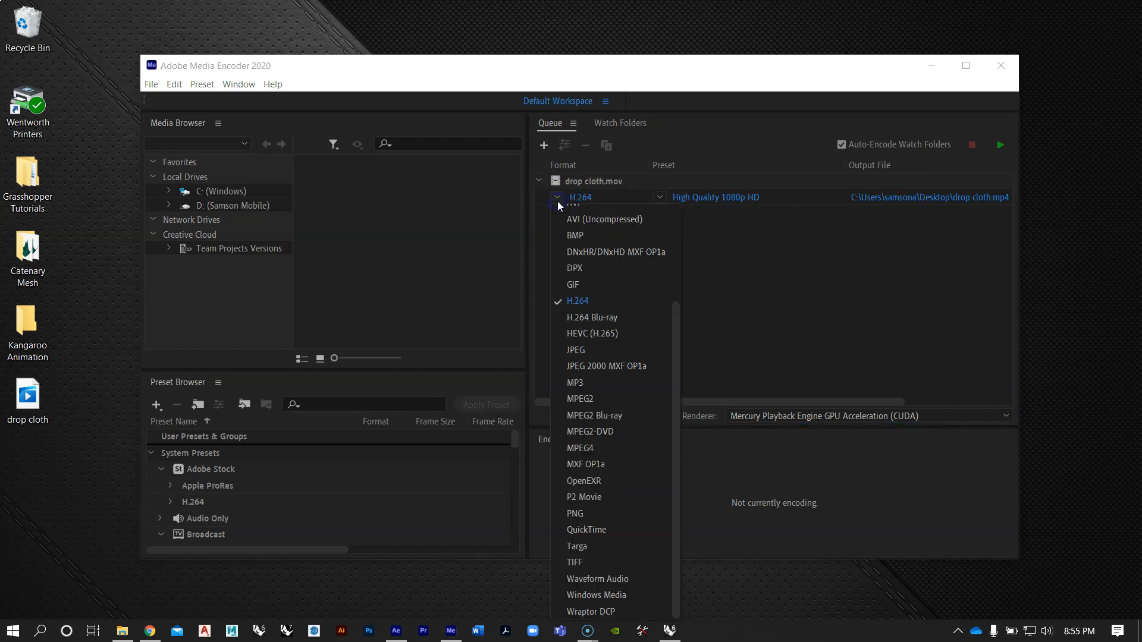
left_click(587, 301)
left_click(661, 197)
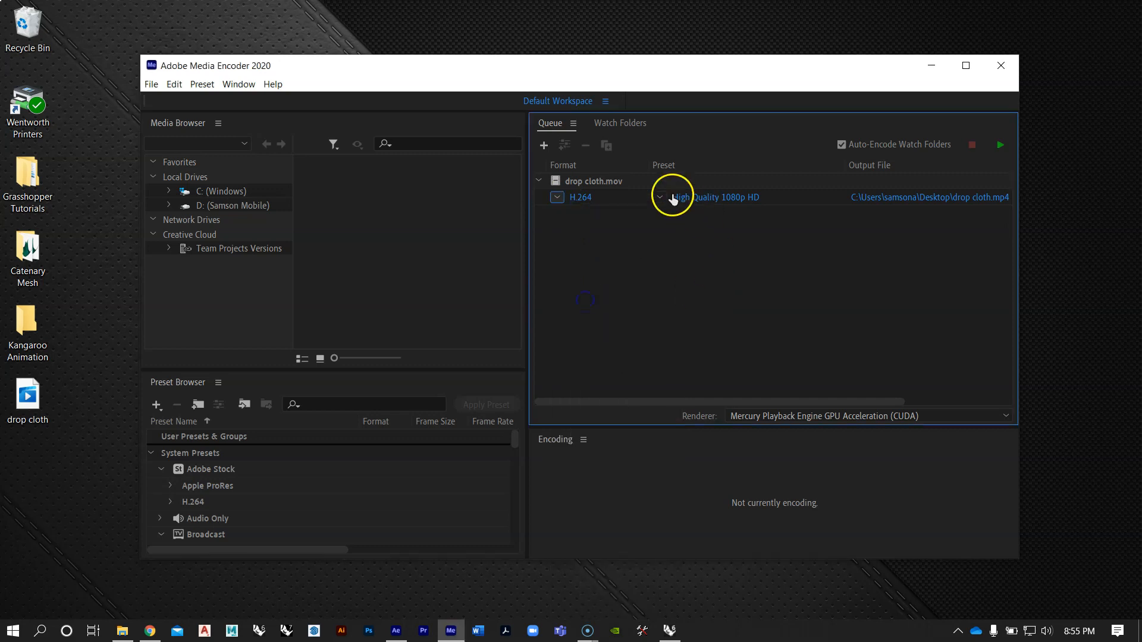
left_click(683, 255)
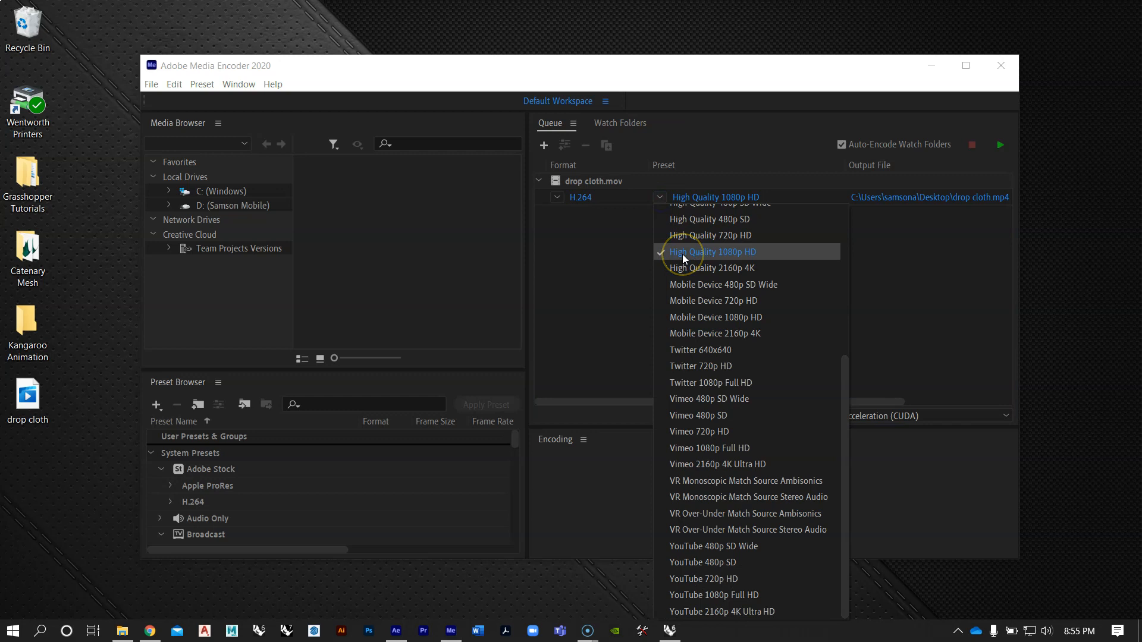
Step: Set the output file to drop cloth.mp4 on the Desktop and start encoding the queue
left_click(883, 201)
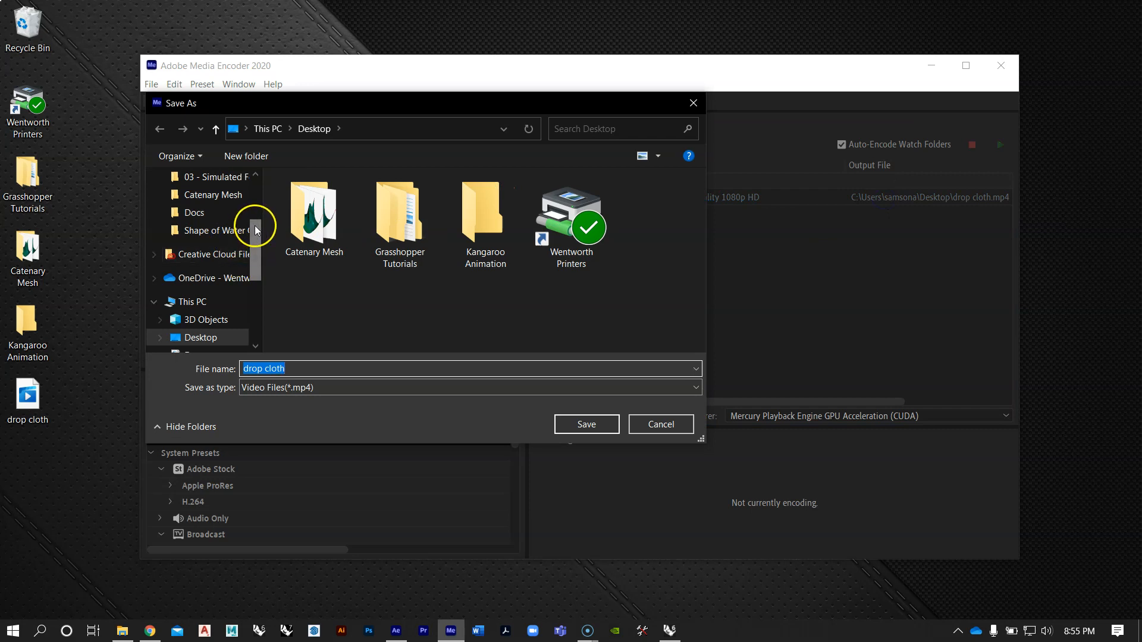
left_click_drag(254, 227, 265, 170)
left_click(211, 209)
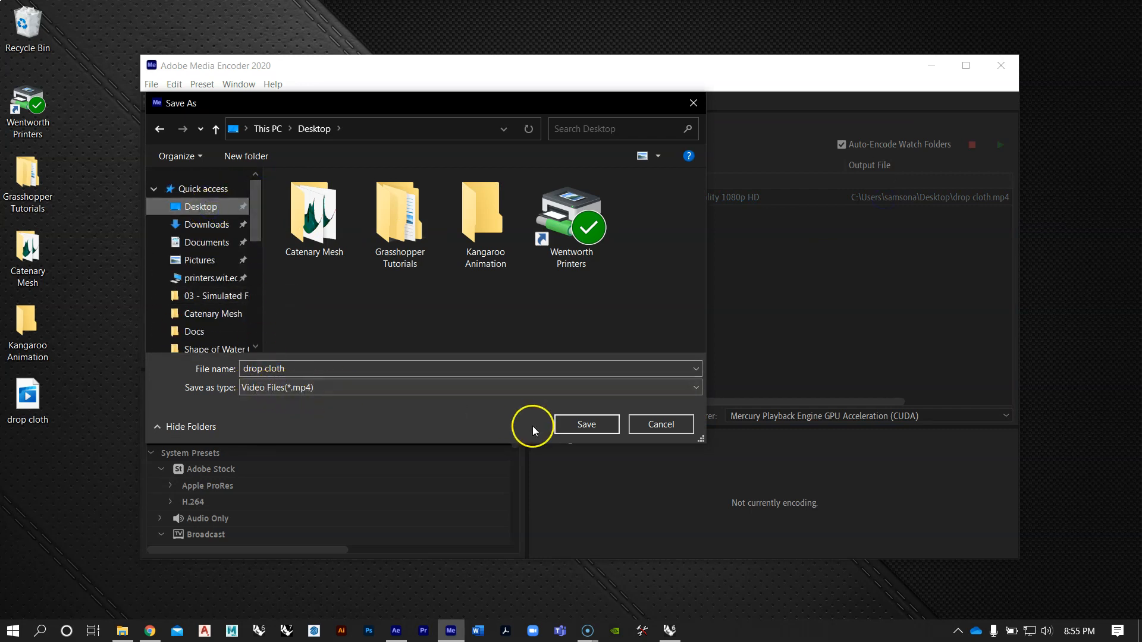
left_click(579, 426)
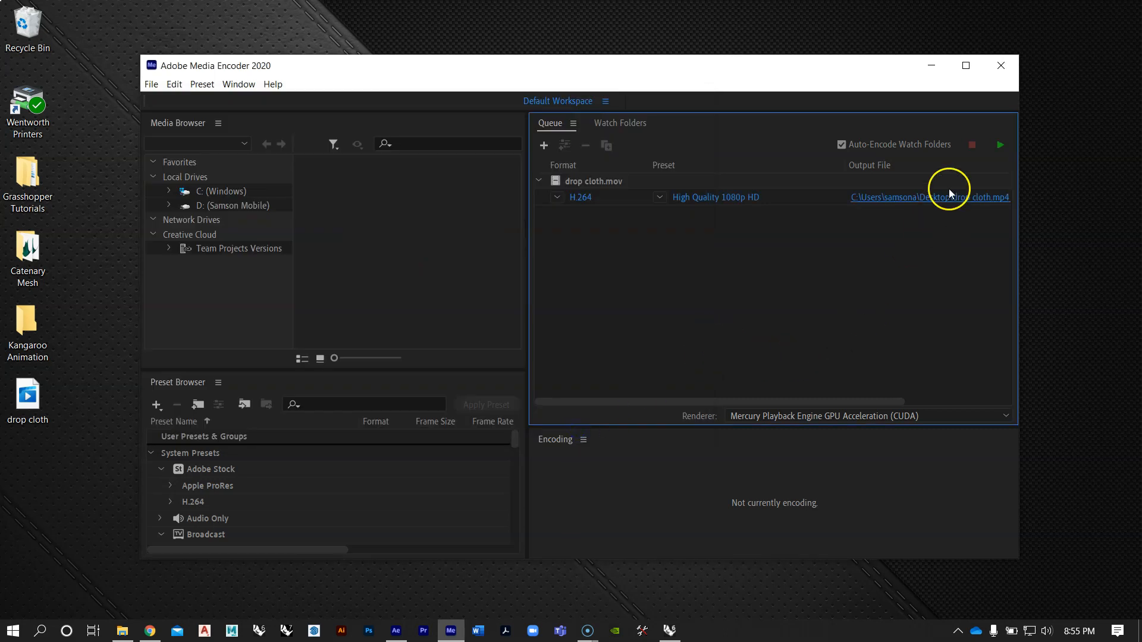
left_click(1004, 145)
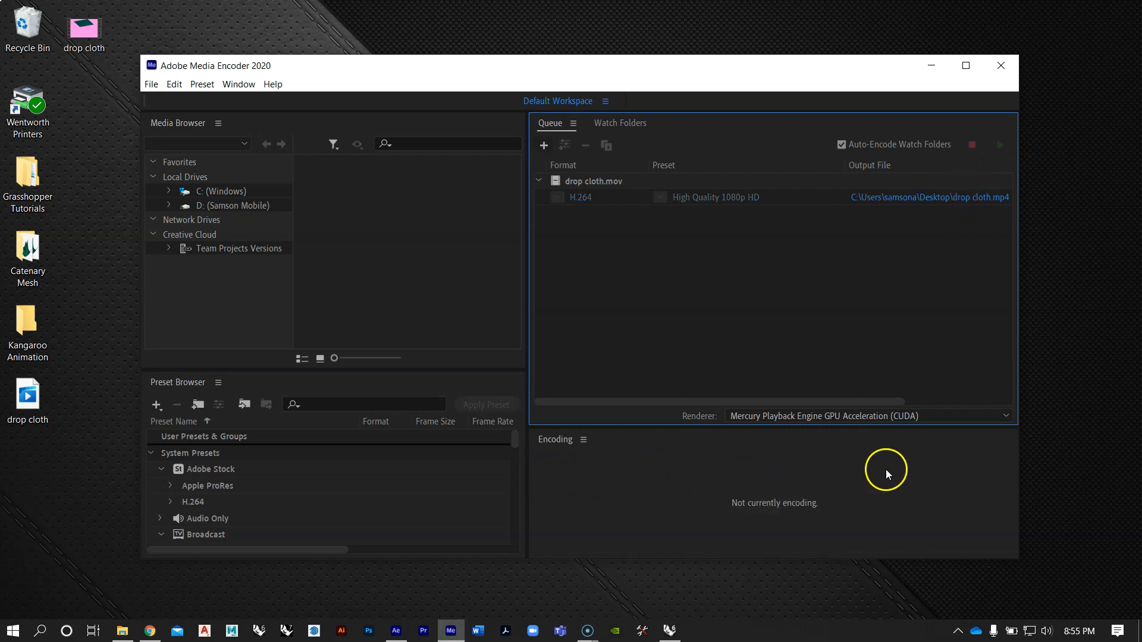
Step: Close Media Encoder and play the encoded drop cloth MP4 from the desktop to review it
mouse_move(223, 67)
left_mouse_down()
mouse_move(335, 47)
mouse_move(227, 51)
left_mouse_up()
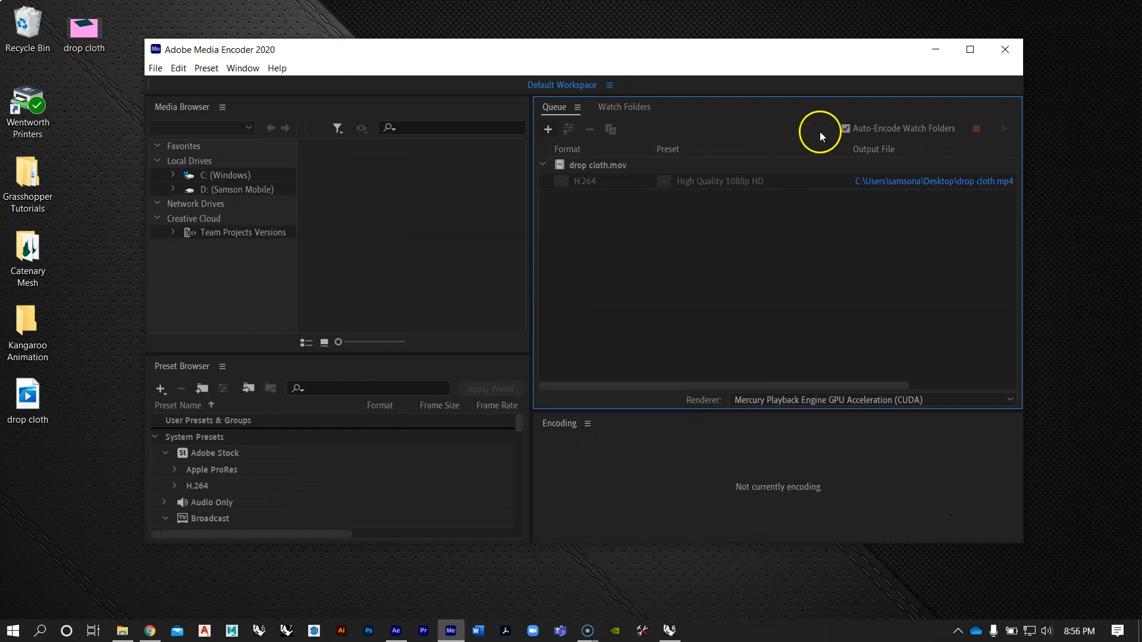
left_click(1004, 49)
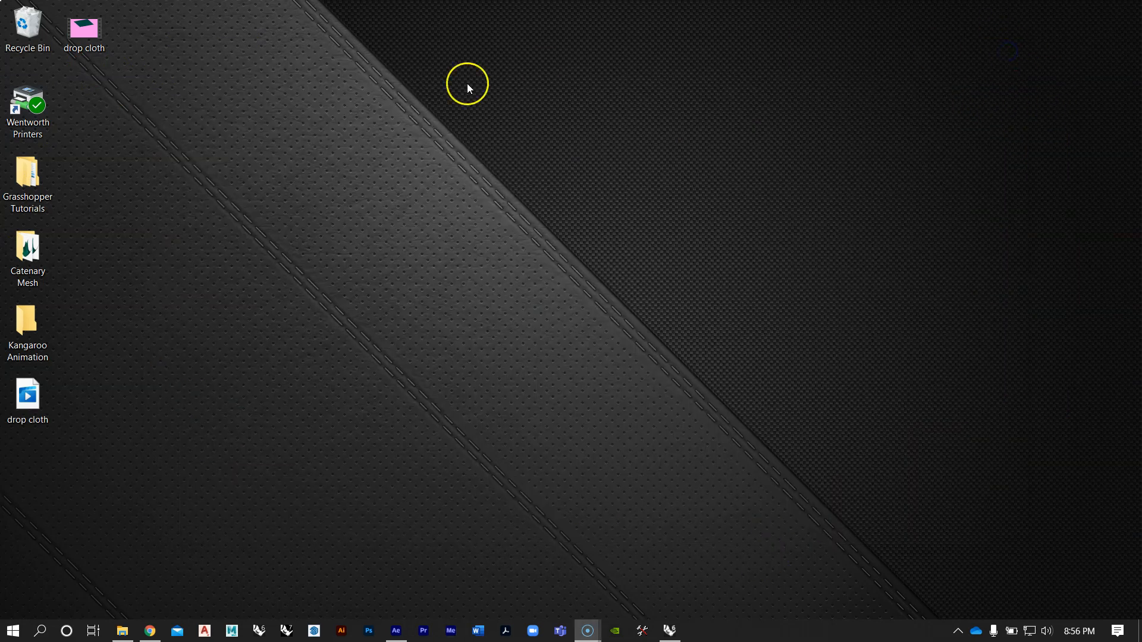
left_click_drag(580, 250, 586, 247)
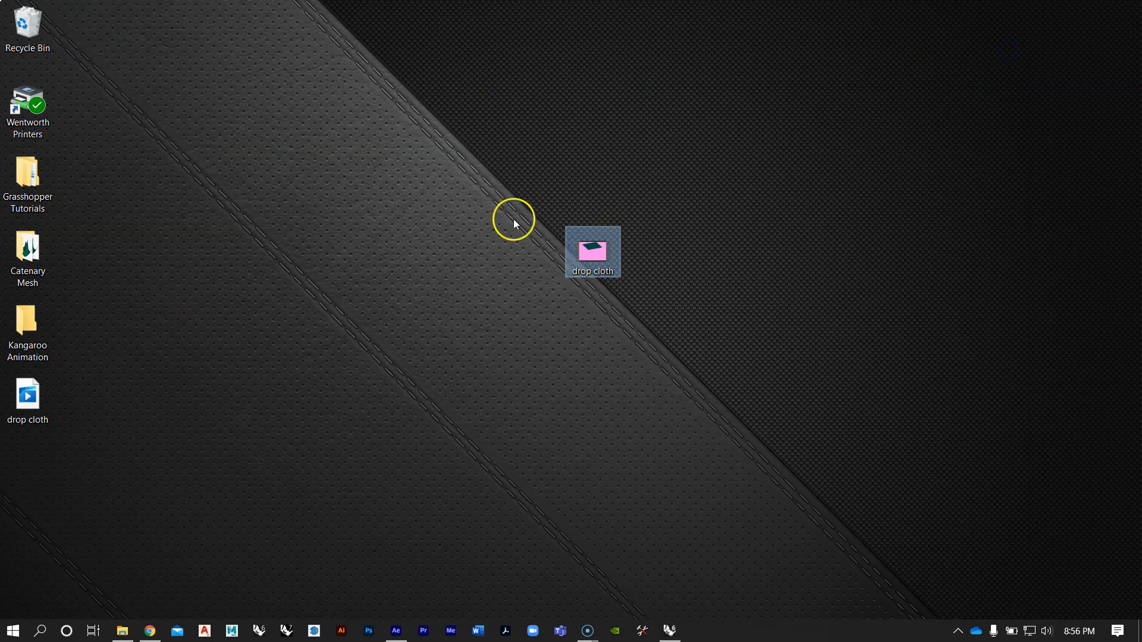
double_click(594, 254)
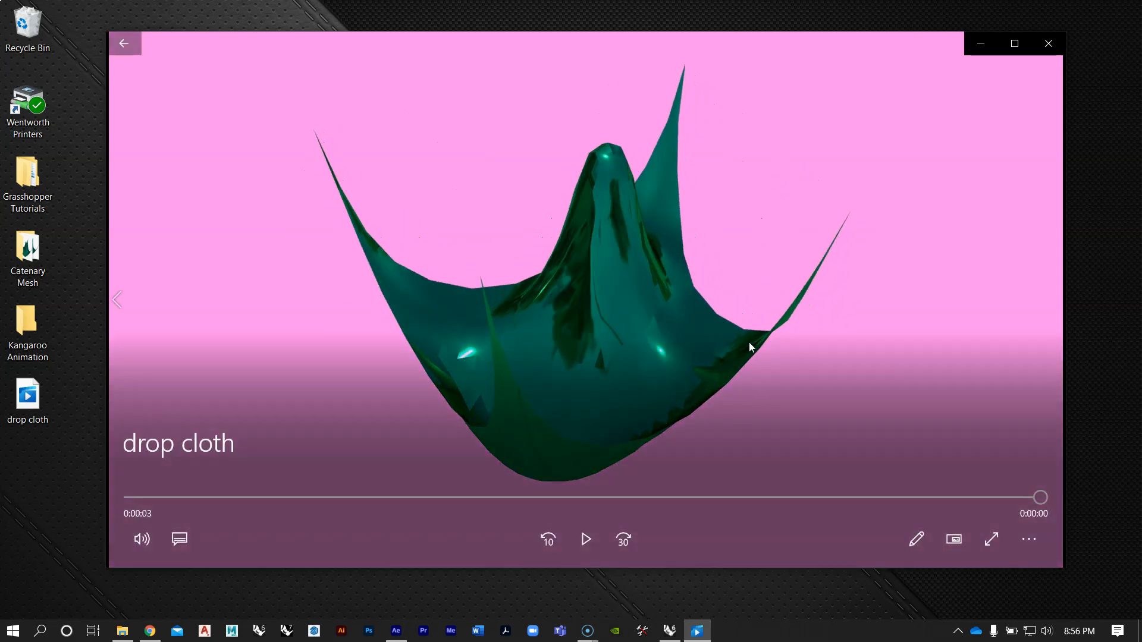
left_click(1046, 43)
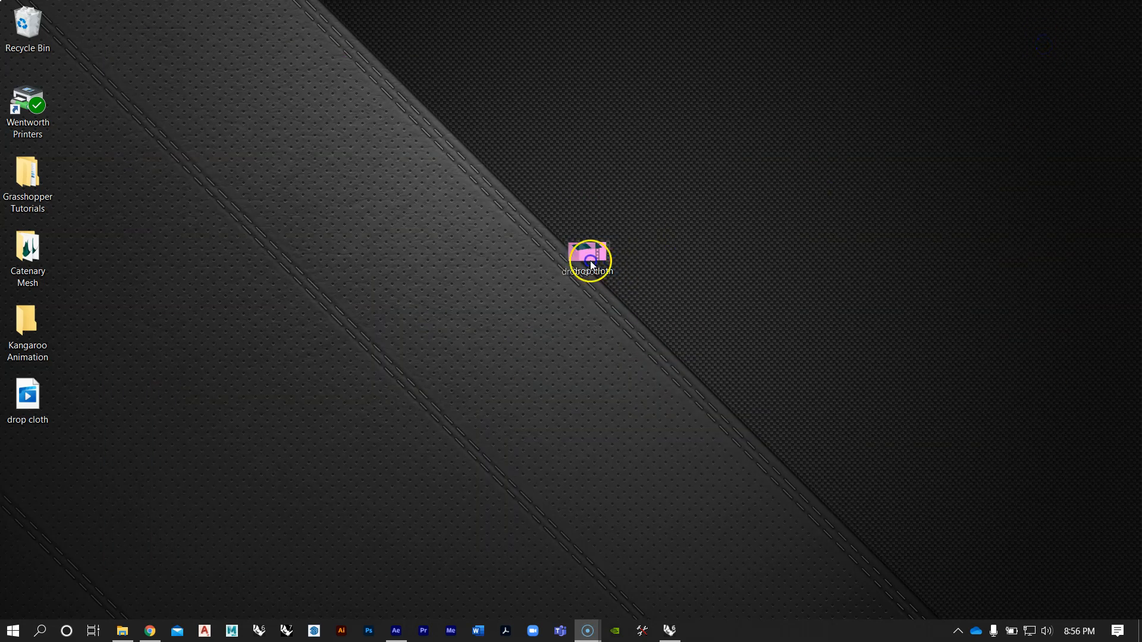
Step: Move the drop cloth MP4 file up to the first row of the desktop
left_click_drag(590, 260, 368, 110)
left_click(22, 414)
left_click(202, 633)
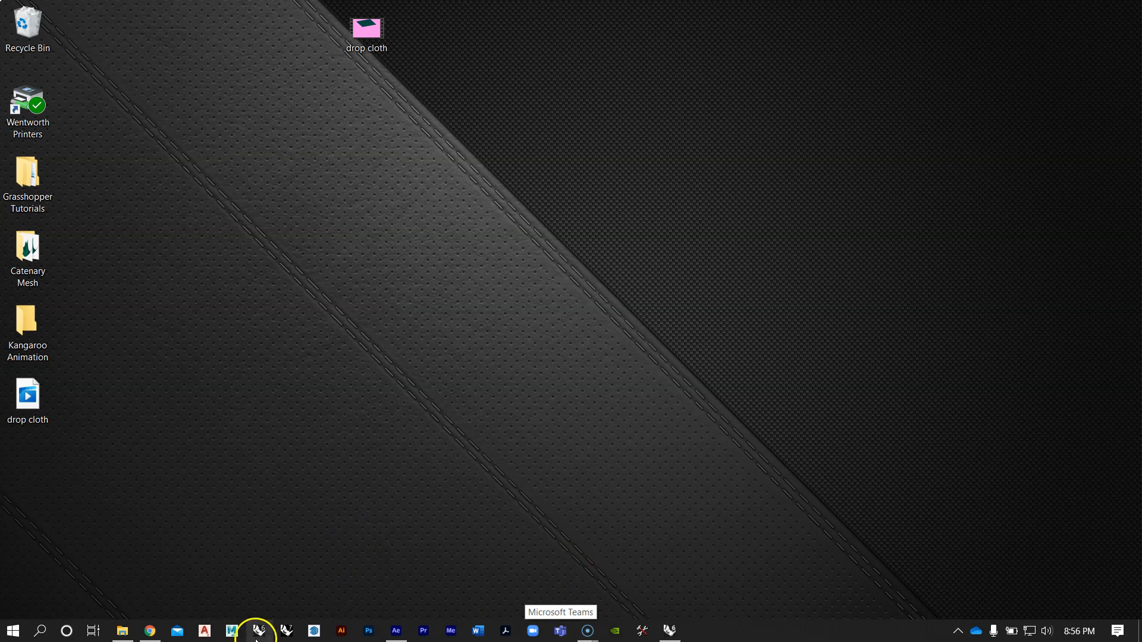
Step: Switch back to Rhino and Grasshopper and examine the V-Ray camera, light, material and render components
left_click(670, 630)
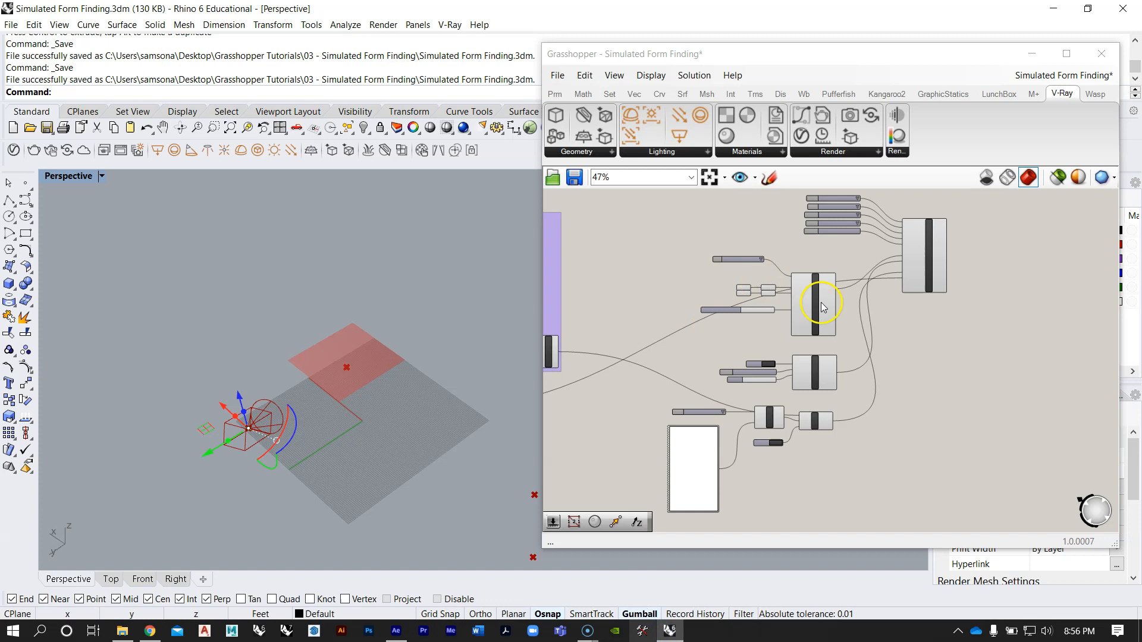
scroll(864, 262, "up", 2)
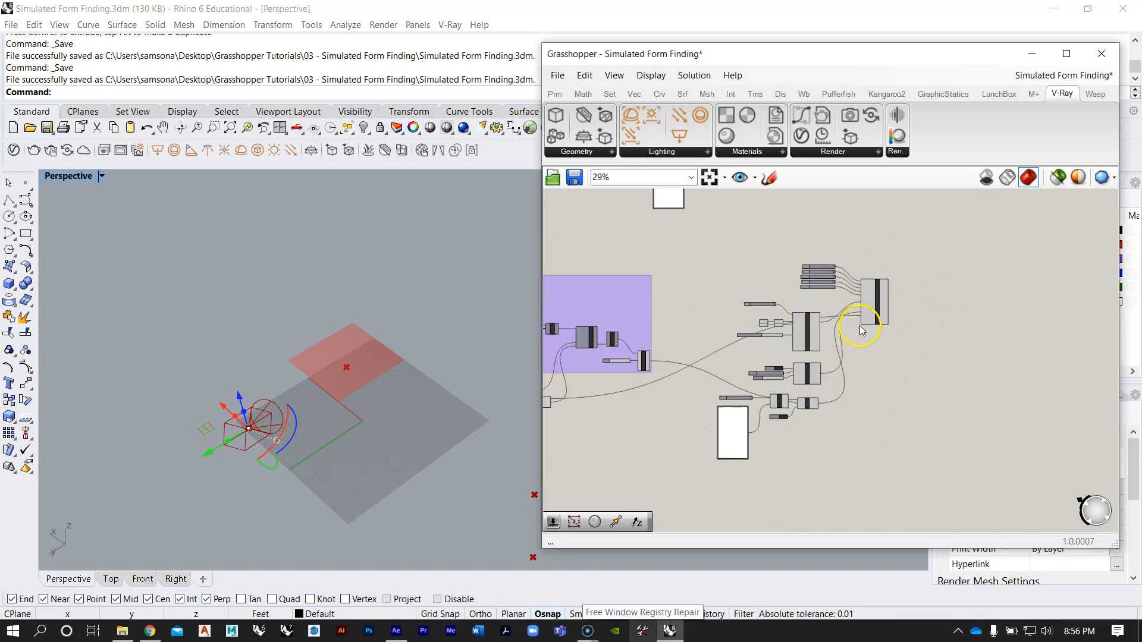
left_click_drag(935, 472, 698, 244)
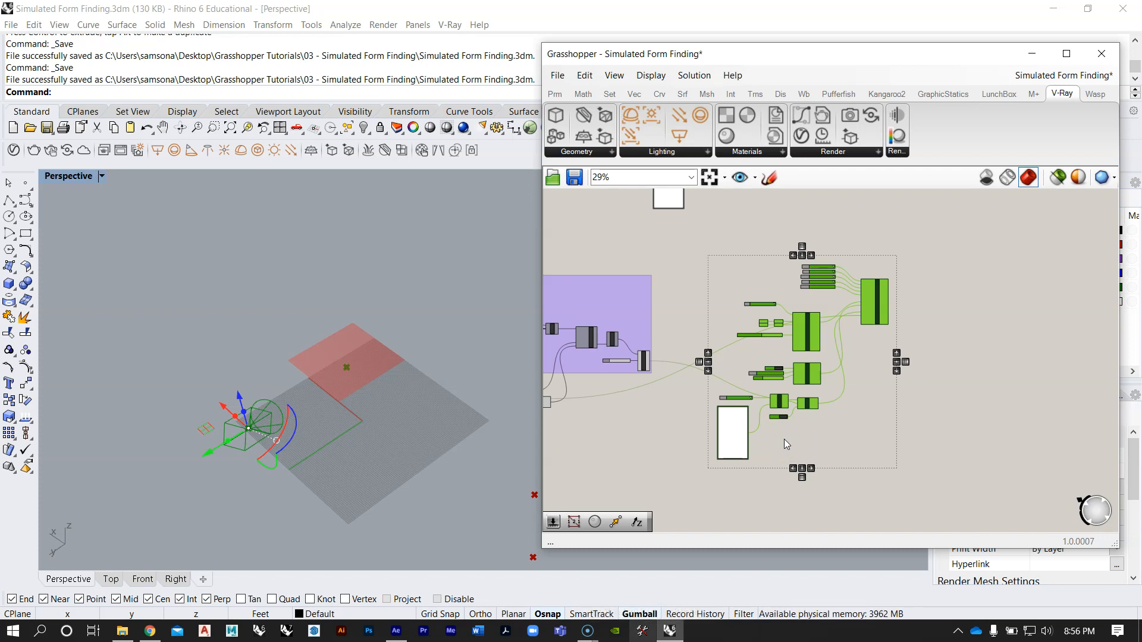
scroll(784, 439, "up", 3)
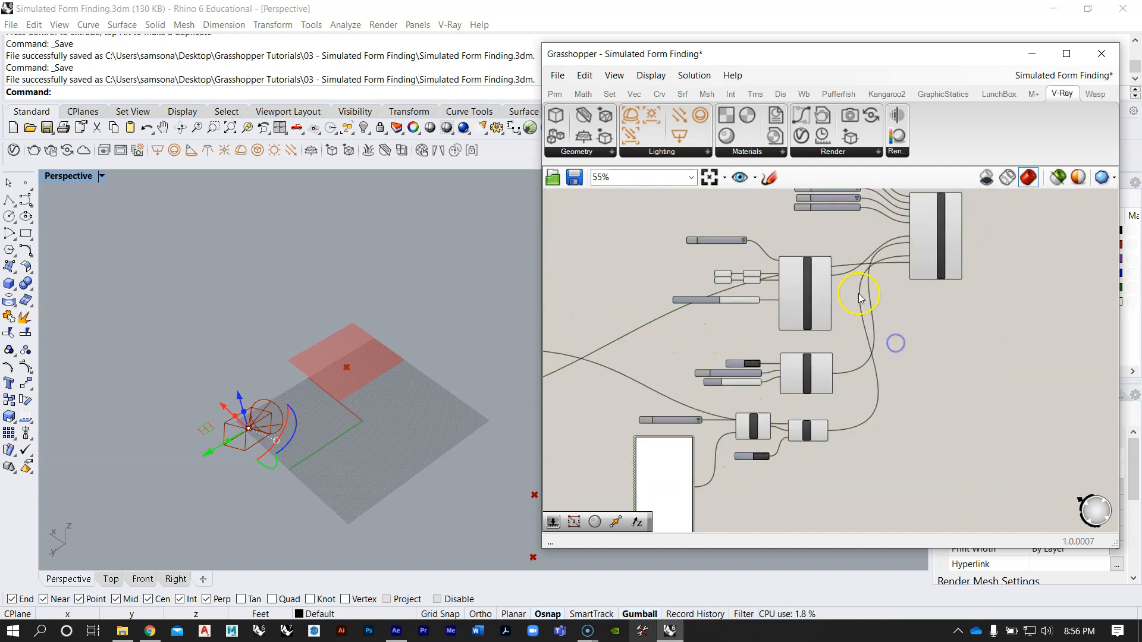
Step: Compare the V-Ray setups attached to the purple simulation groups, from the upper definitions down to the collision definition
right_click_drag(844, 304, 811, 362)
scroll(807, 361, "down", 3)
right_click_drag(713, 369, 919, 344)
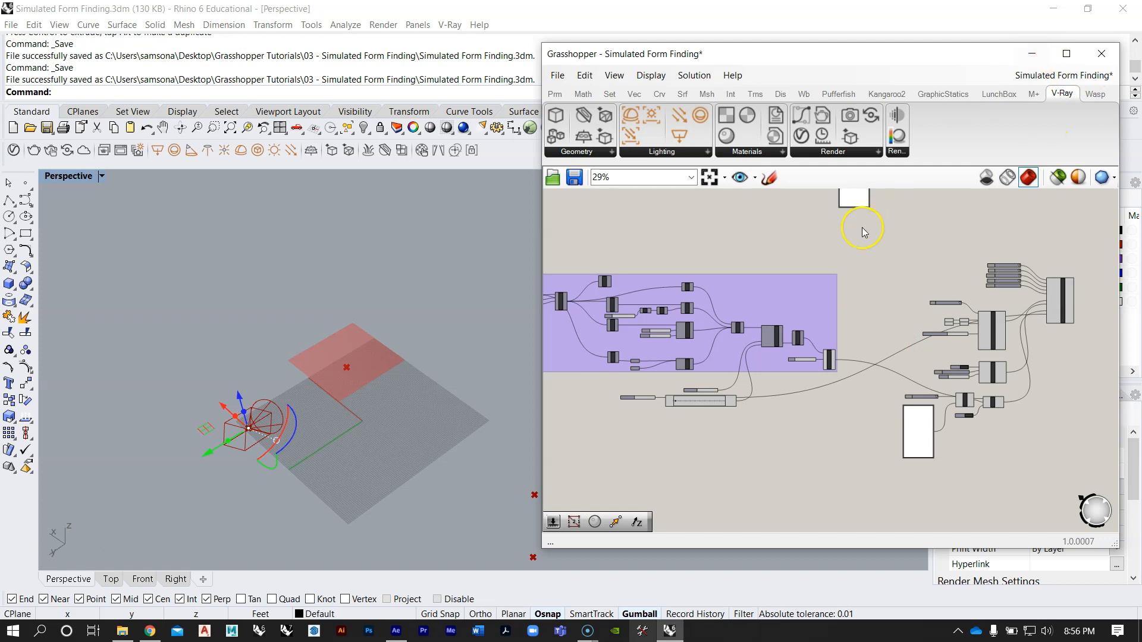
right_click_drag(852, 236, 874, 278)
scroll(823, 299, "down", 3)
right_click_drag(802, 279, 778, 283)
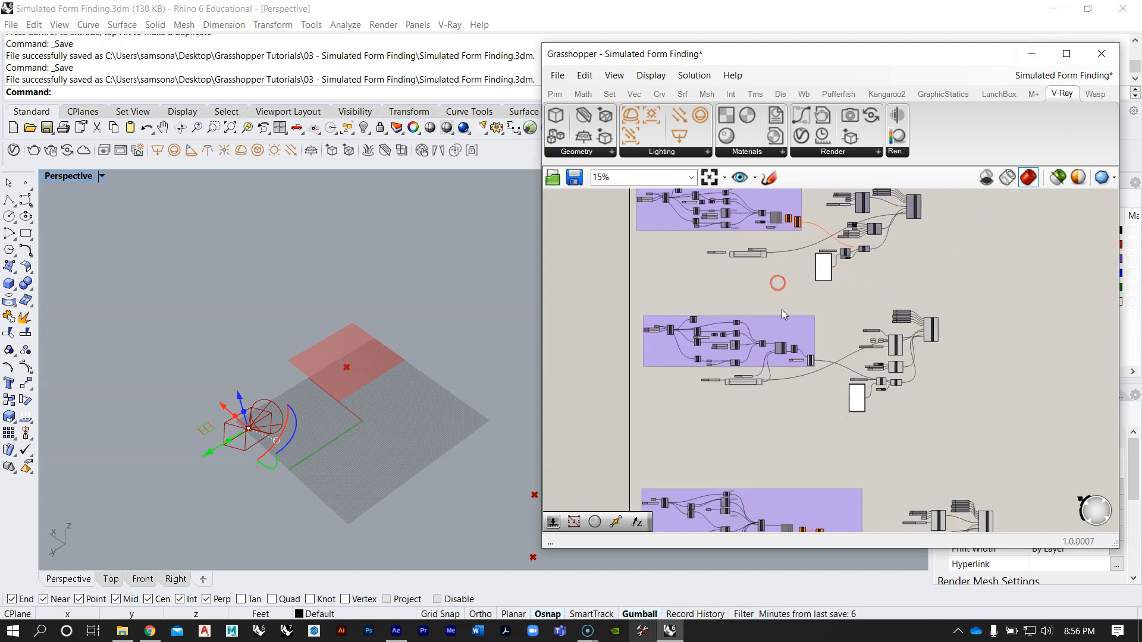
scroll(771, 350, "up", 3)
right_click_drag(783, 375, 821, 316)
scroll(815, 301, "down", 4)
scroll(865, 474, "up", 2)
right_click_drag(865, 474, 828, 350)
scroll(697, 327, "up", 3)
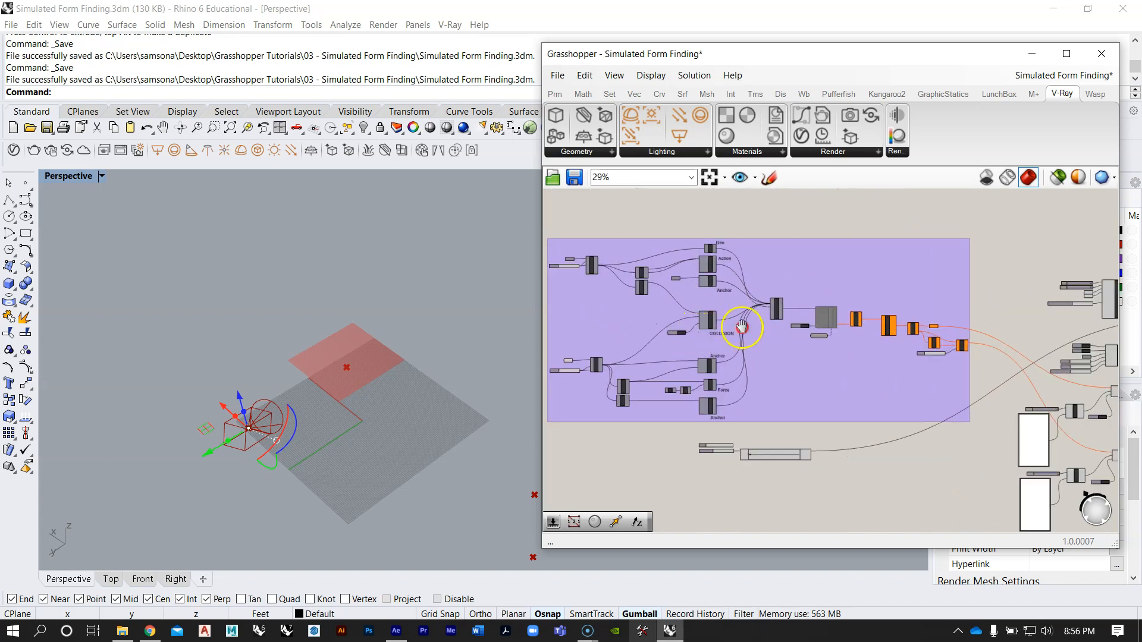
Step: Examine the collision definition's goals, solver and mesh outputs, and how they feed the V-Ray material and render components
right_click_drag(741, 326, 805, 315)
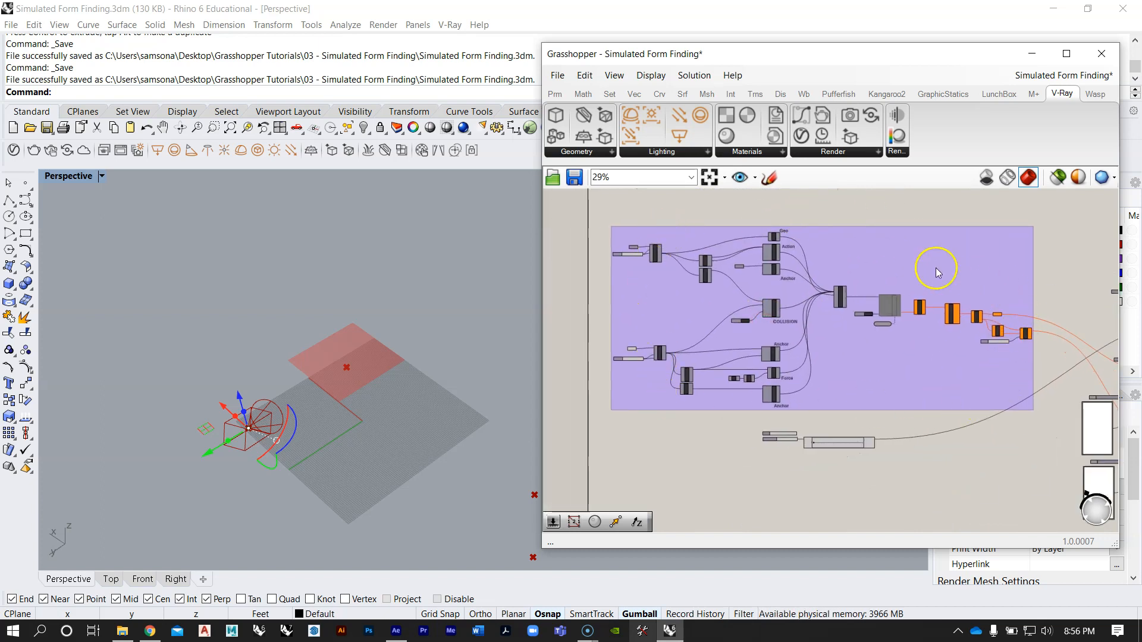
right_click_drag(951, 345, 676, 333)
scroll(678, 338, "down", 1)
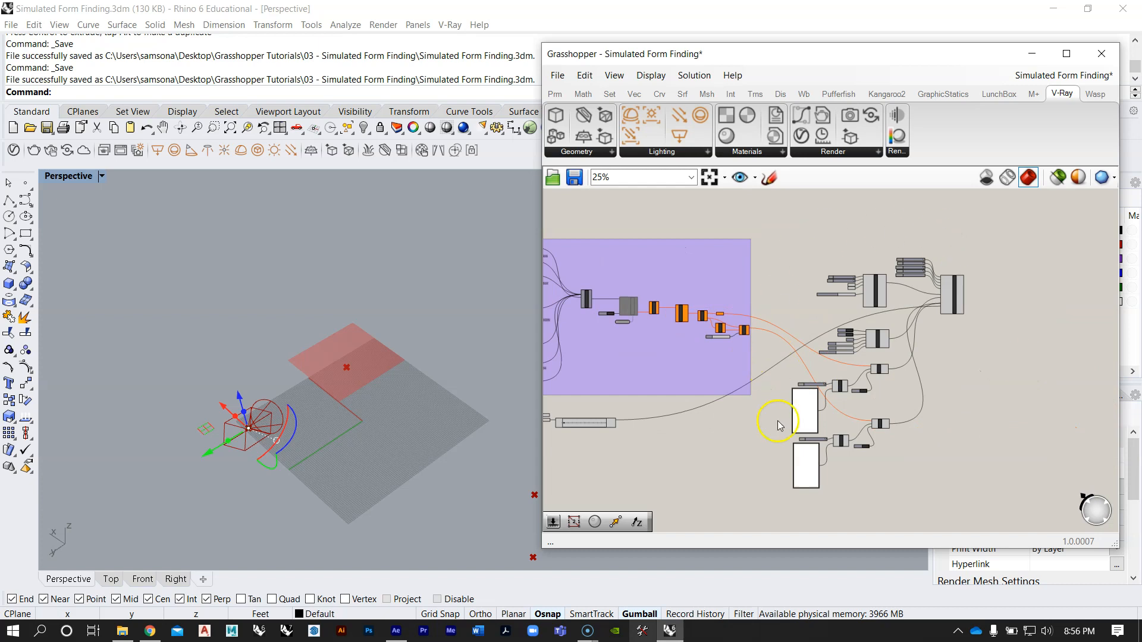
scroll(904, 271, "down", 4)
right_click_drag(903, 270, 930, 273)
scroll(857, 304, "up", 2)
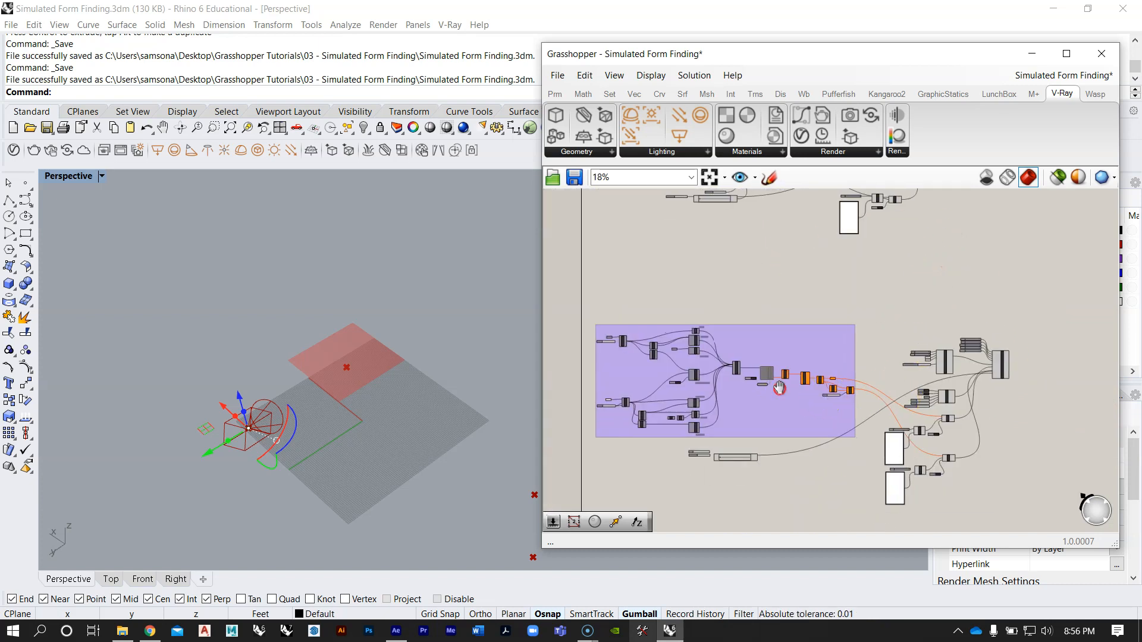
scroll(785, 383, "up", 3)
scroll(779, 330, "up", 1)
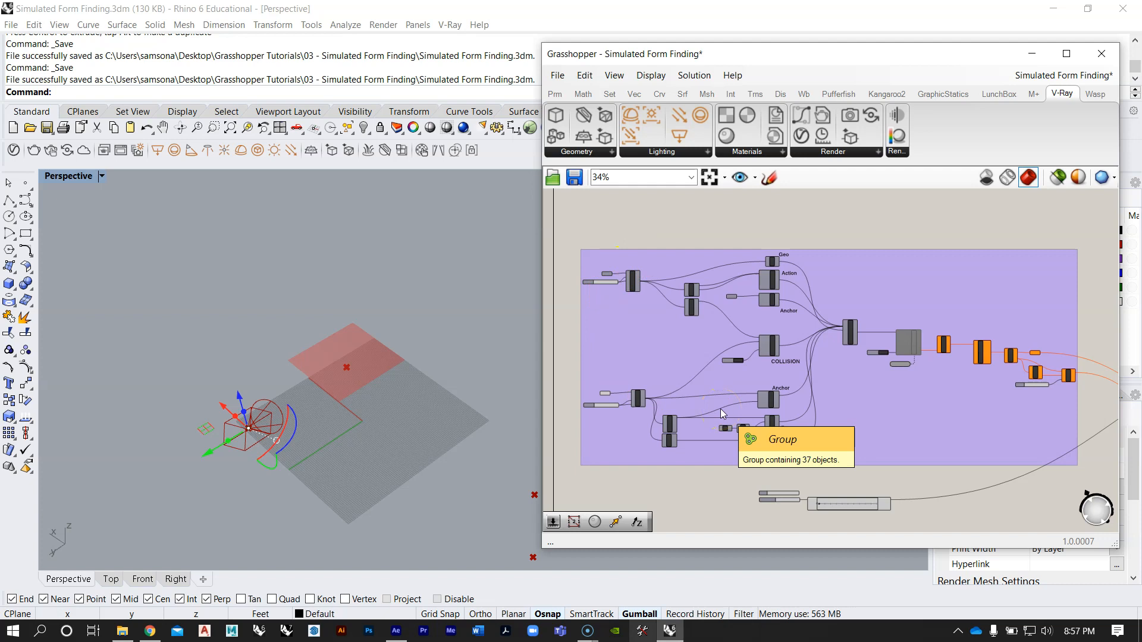
scroll(742, 419, "up", 4)
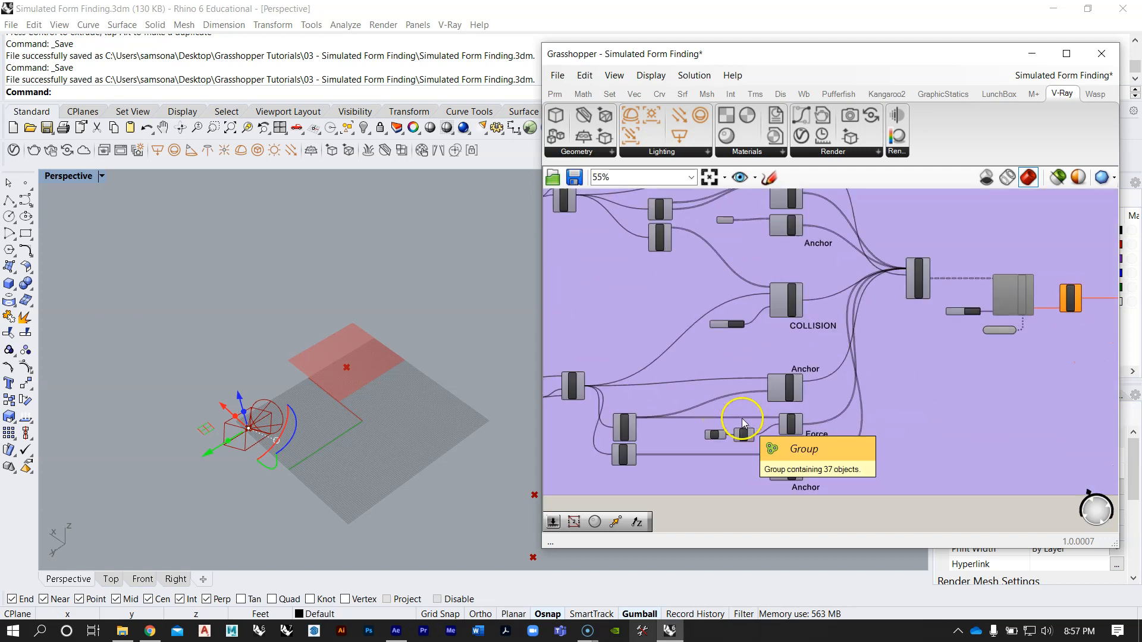
scroll(773, 307, "down", 4)
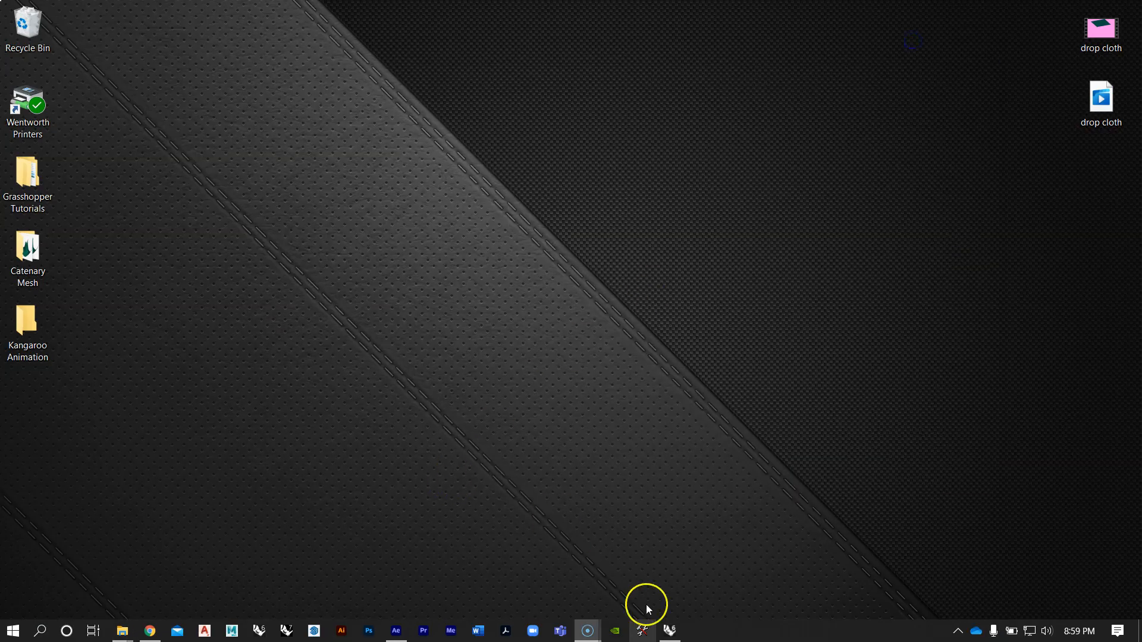
Step: Switch back to Rhino and Grasshopper and enable the StepSolver component in the collision definition
left_click(670, 629)
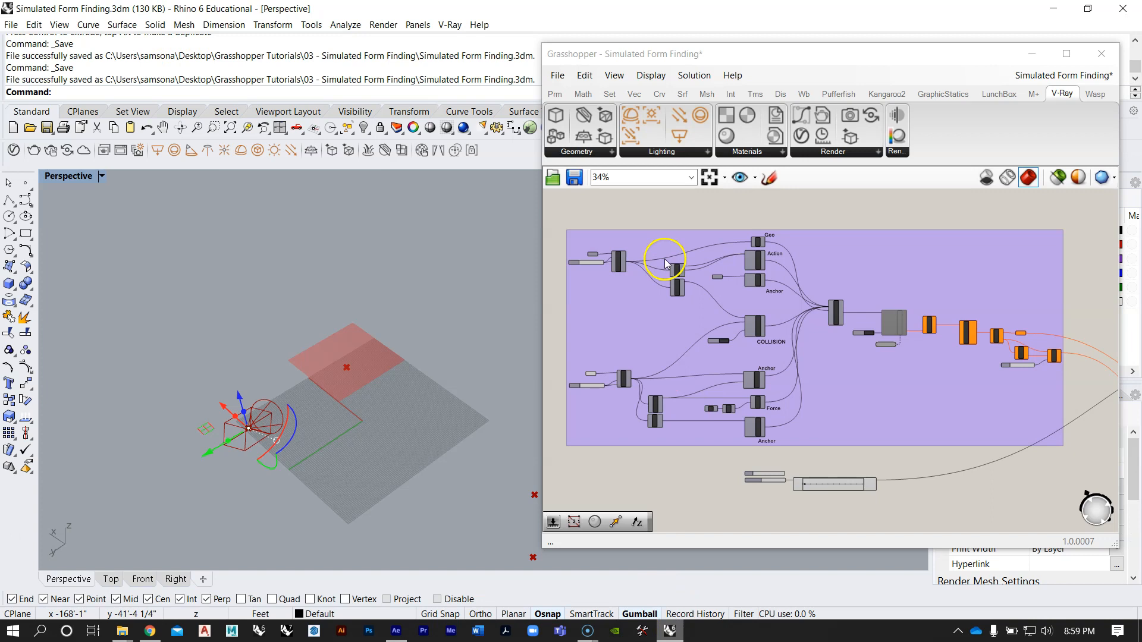
scroll(702, 310, "down", 4)
scroll(890, 330, "up", 2)
right_click_drag(416, 395, 381, 366)
scroll(797, 329, "up", 4)
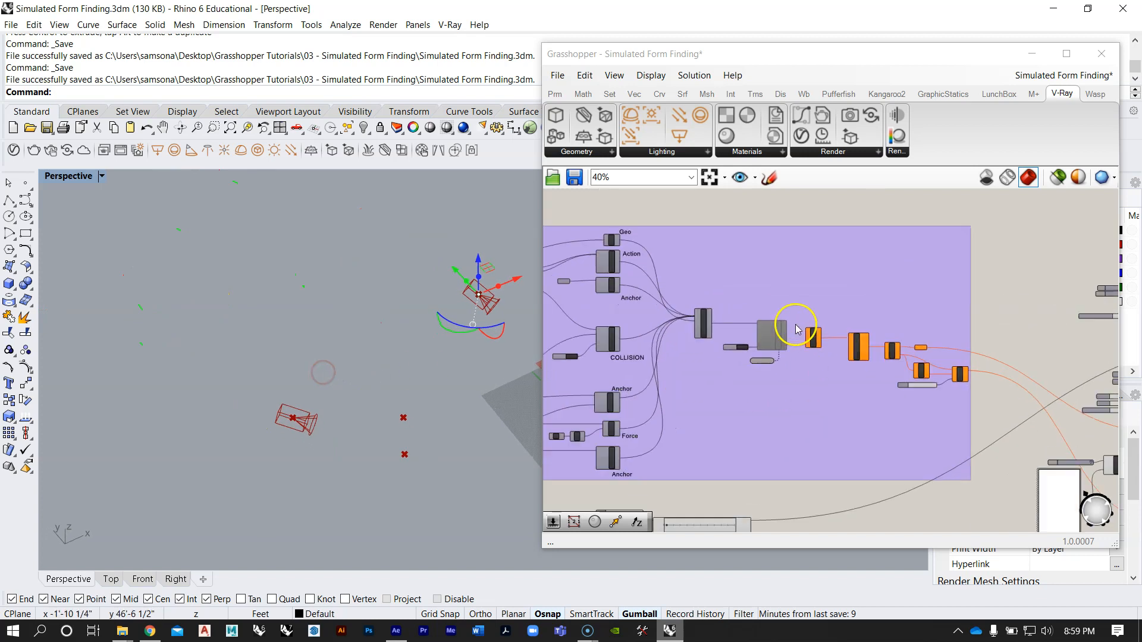
scroll(797, 329, "up", 3)
right_click(777, 333)
left_click(824, 377)
right_click_drag(445, 399, 397, 358)
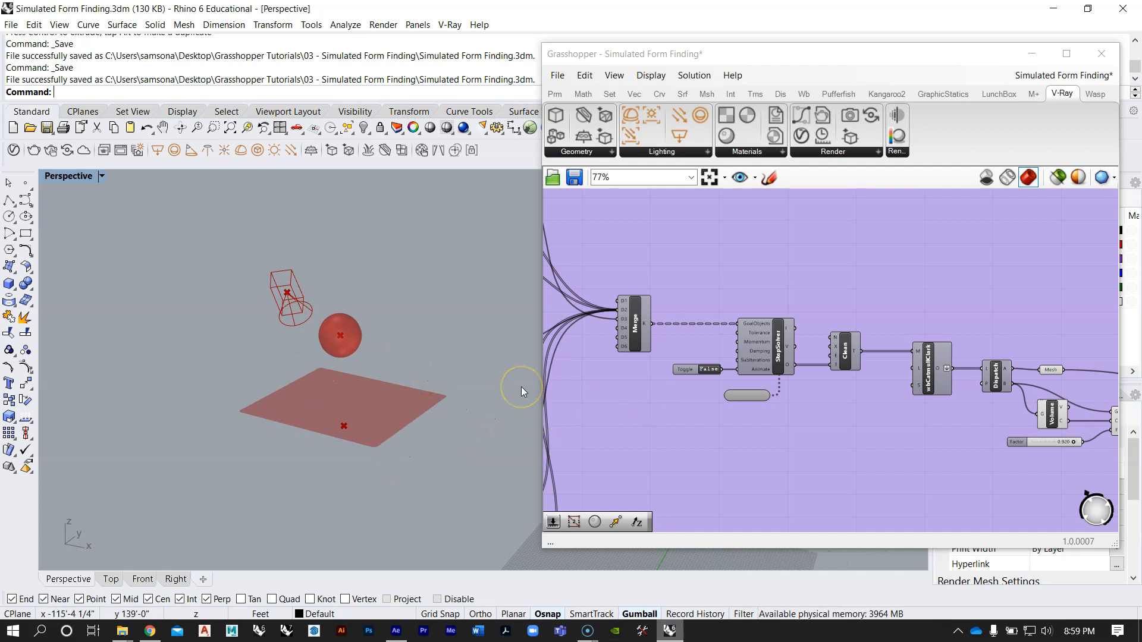
Step: Examine the collision definition's Anchor and Force goals and the sliders below the group, and inspect the sphere and flat mesh in perspective
mouse_move(770, 321)
right_mouse_down()
mouse_move(823, 325)
mouse_move(782, 333)
right_mouse_up()
scroll(823, 325, "down", 1)
scroll(813, 310, "down", 9)
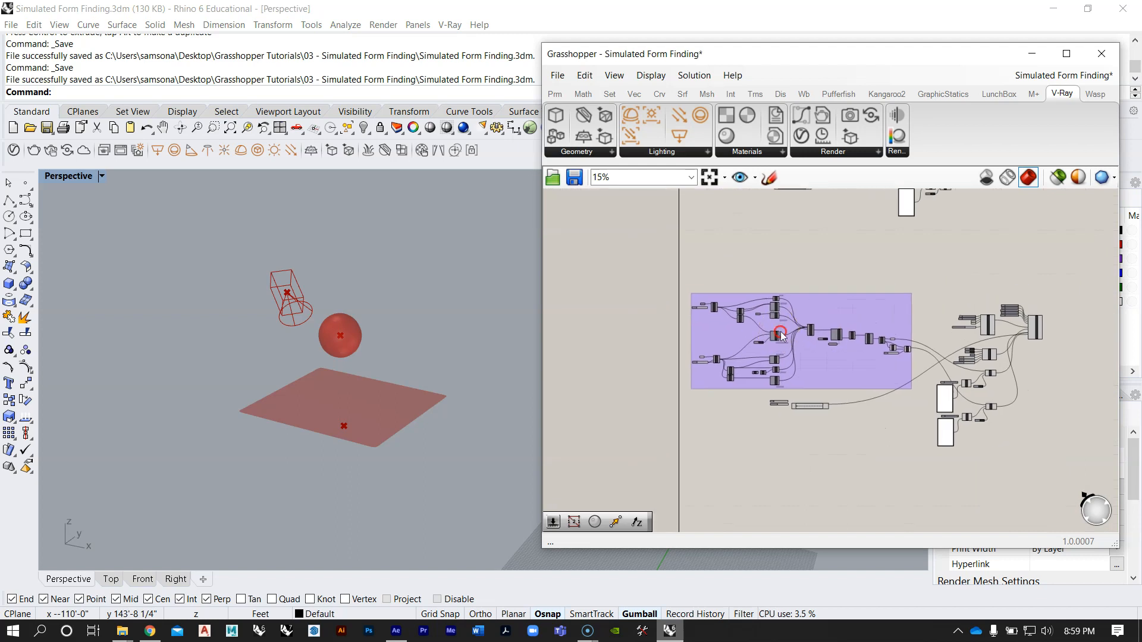
scroll(781, 333, "up", 3)
right_click_drag(903, 348, 770, 280)
scroll(773, 285, "down", 4)
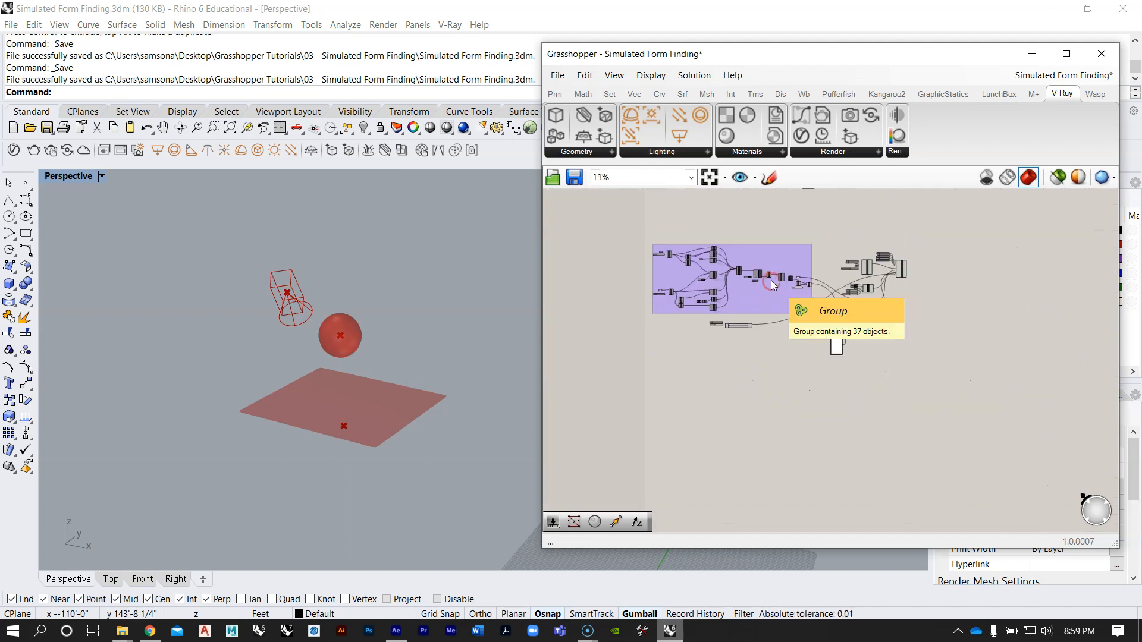
scroll(798, 299, "up", 3)
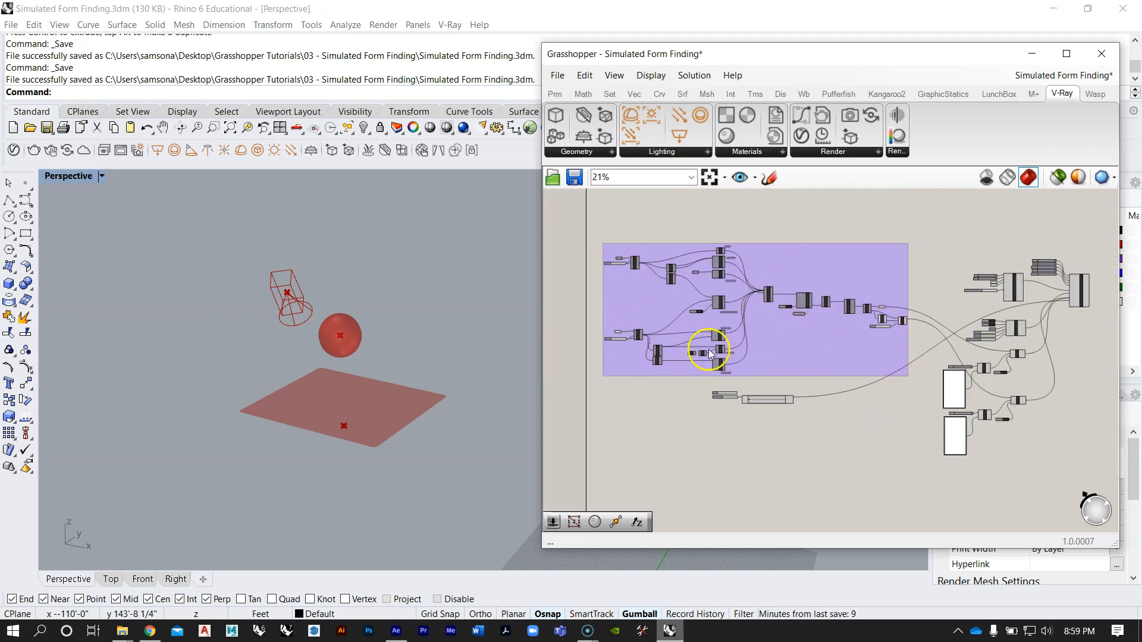
scroll(870, 348, "up", 2)
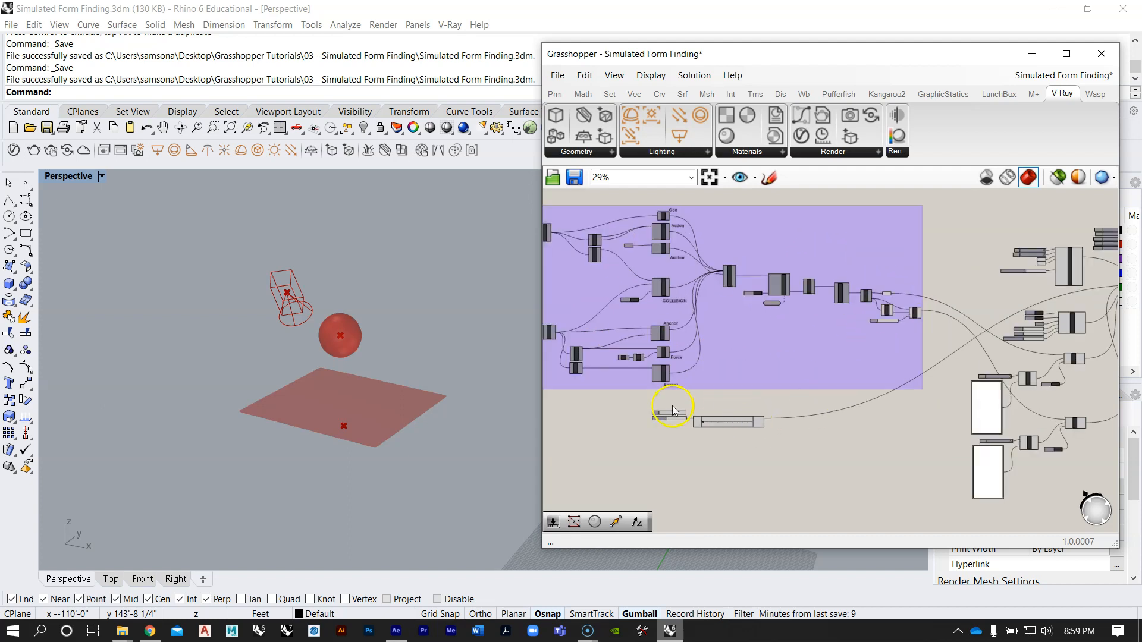
scroll(702, 429, "up", 4)
right_click_drag(687, 335, 741, 413)
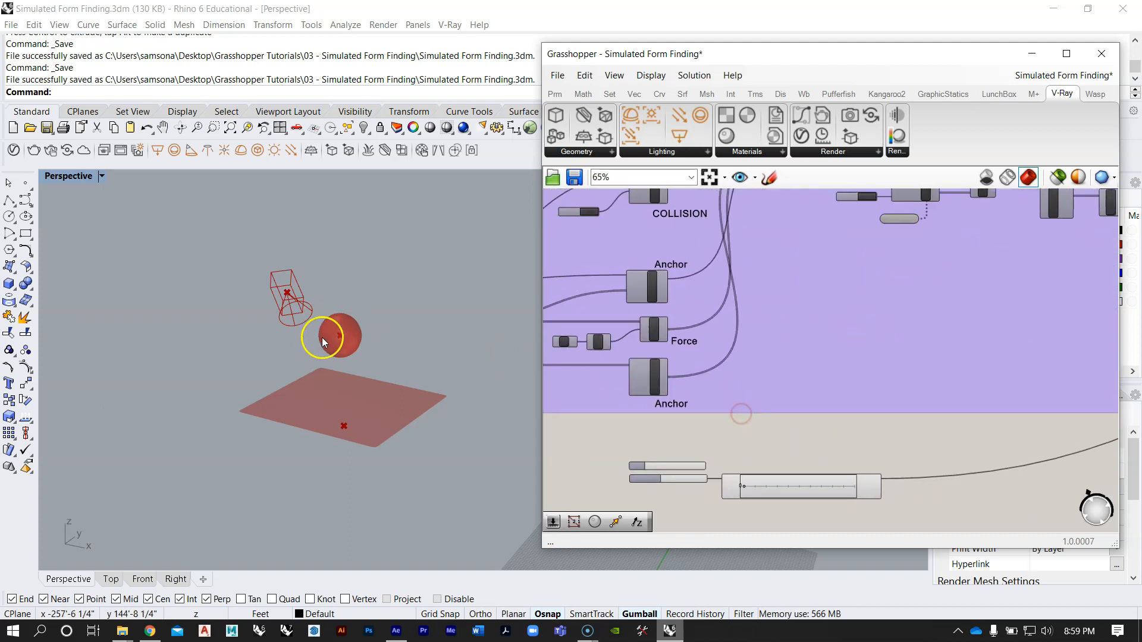
left_click(332, 373)
right_click_drag(341, 482, 359, 371)
right_click_drag(789, 390, 756, 358)
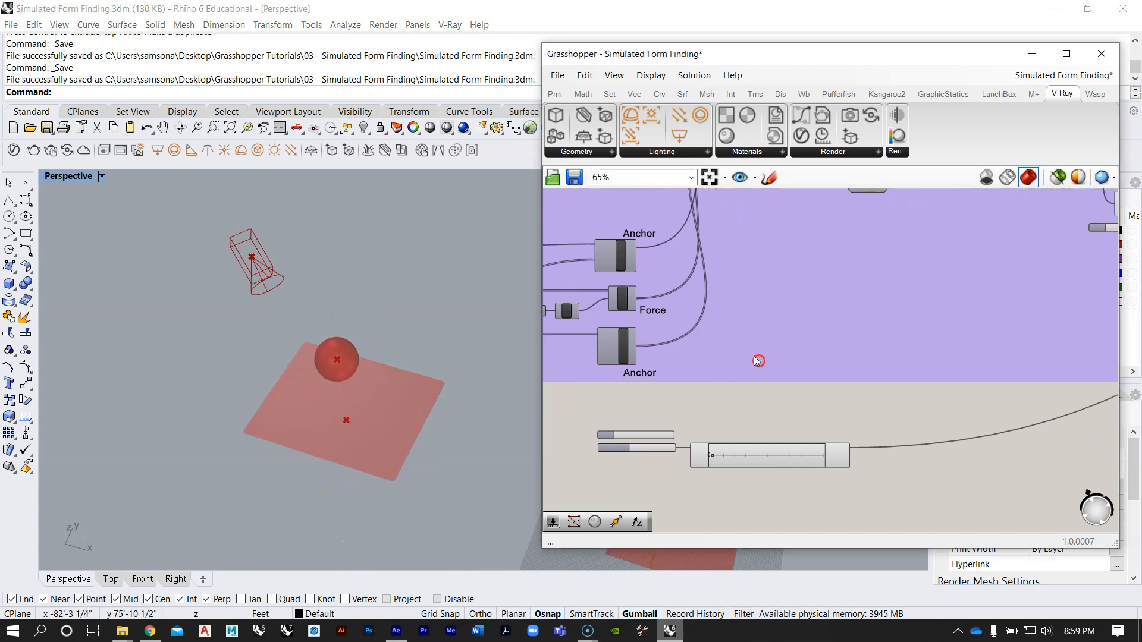
Step: Compare the collision definition's V-Ray setup with the definition above it, and inspect the sphere and flat mesh from different angles
scroll(754, 357, "down", 5)
scroll(897, 336, "down", 1)
right_click_drag(1071, 309, 887, 327)
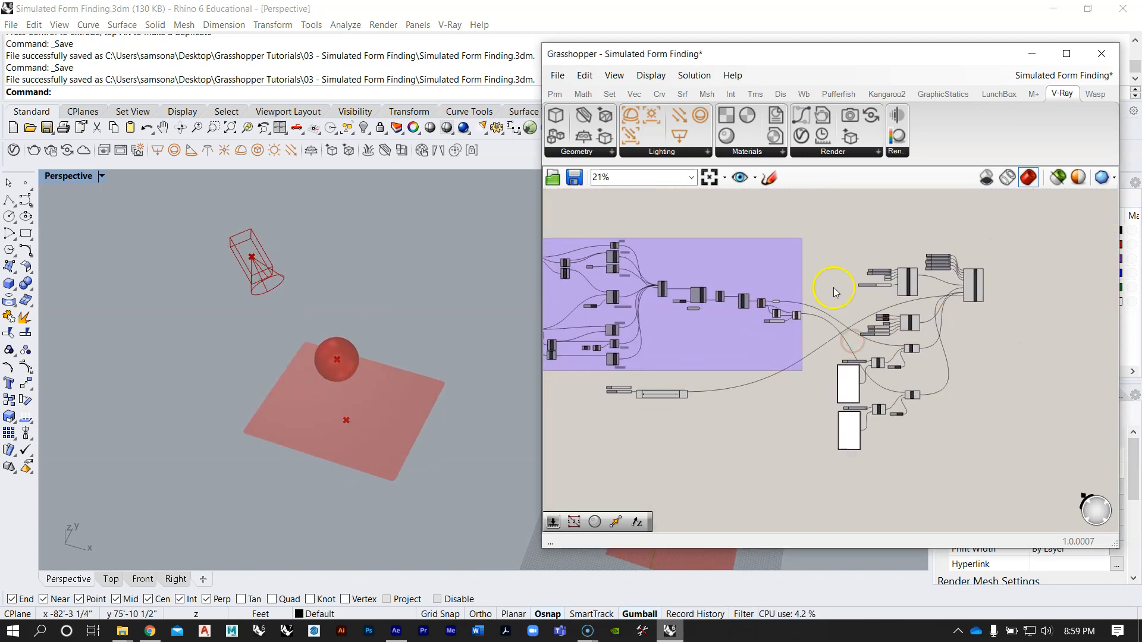
scroll(905, 241, "down", 3)
right_click_drag(906, 241, 825, 397)
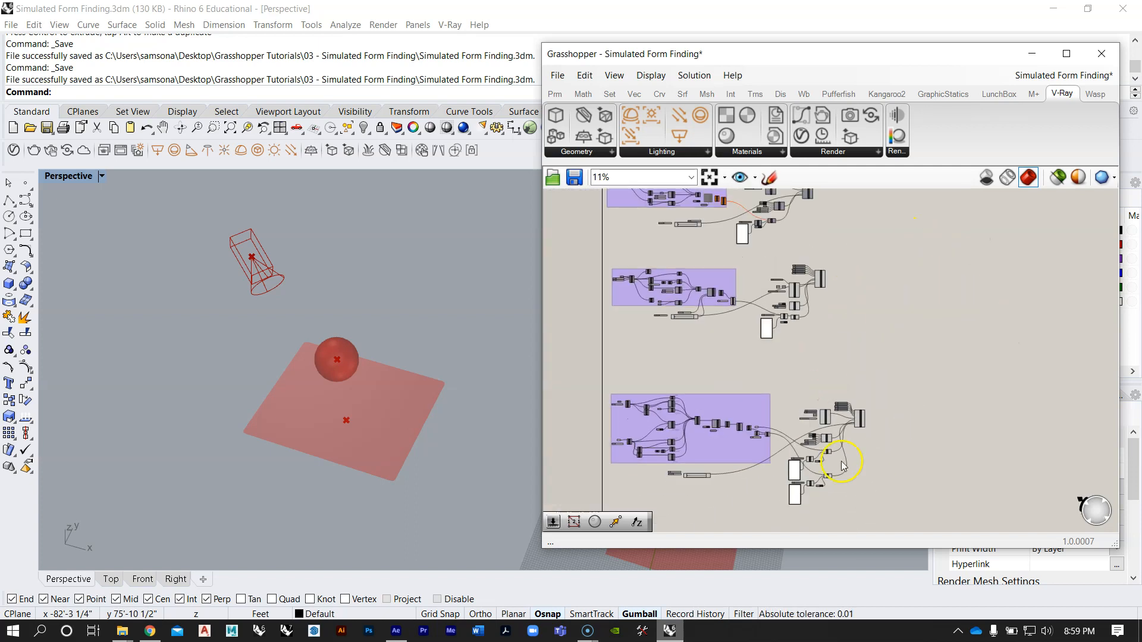
scroll(783, 259, "up", 3)
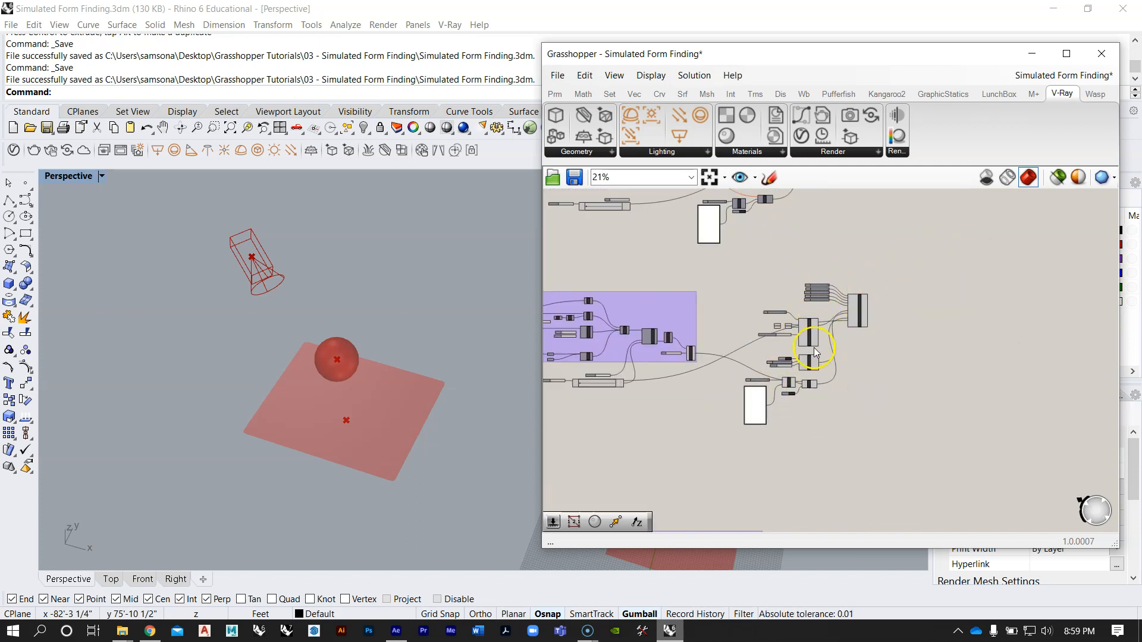
scroll(814, 348, "down", 4)
right_click_drag(810, 279, 813, 332)
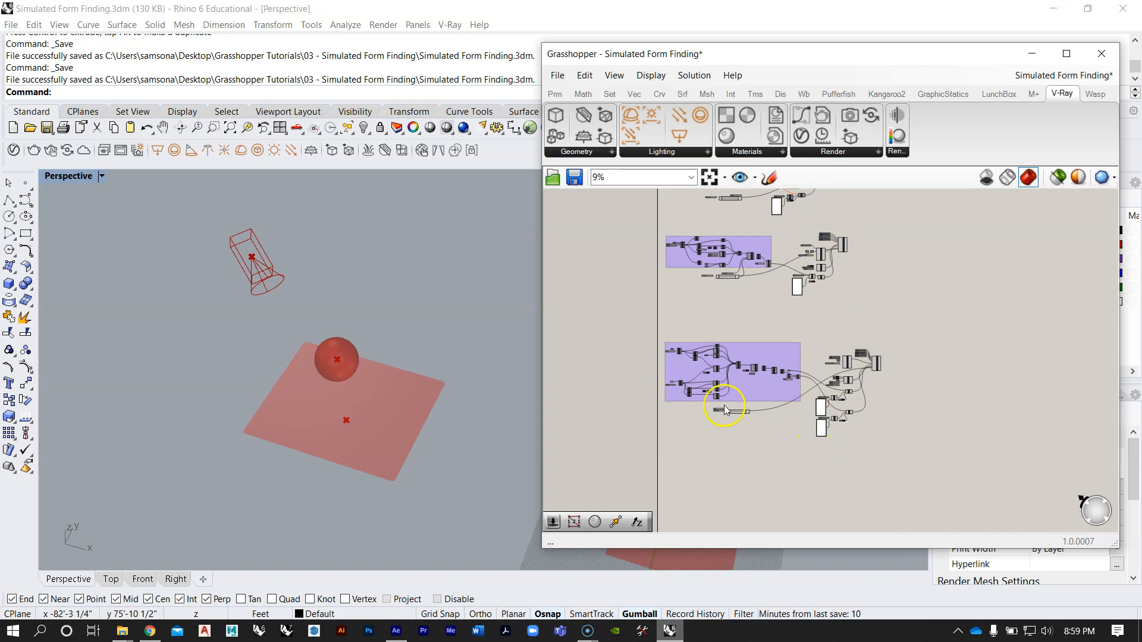
scroll(724, 411, "up", 3)
right_click_drag(413, 387, 481, 303)
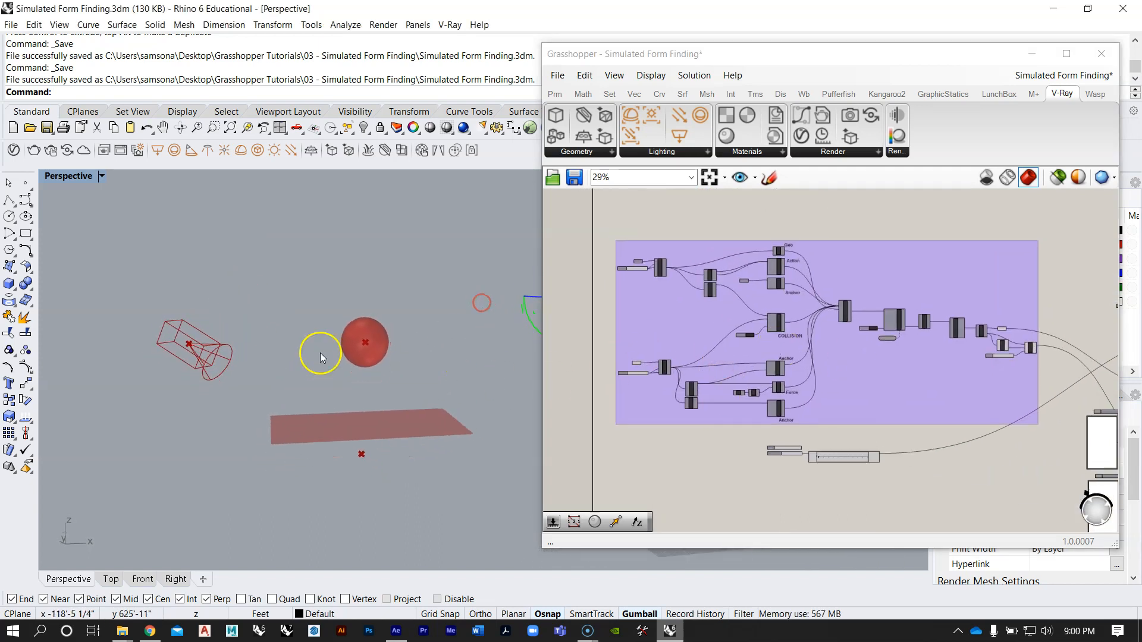
right_click_drag(358, 344, 323, 422)
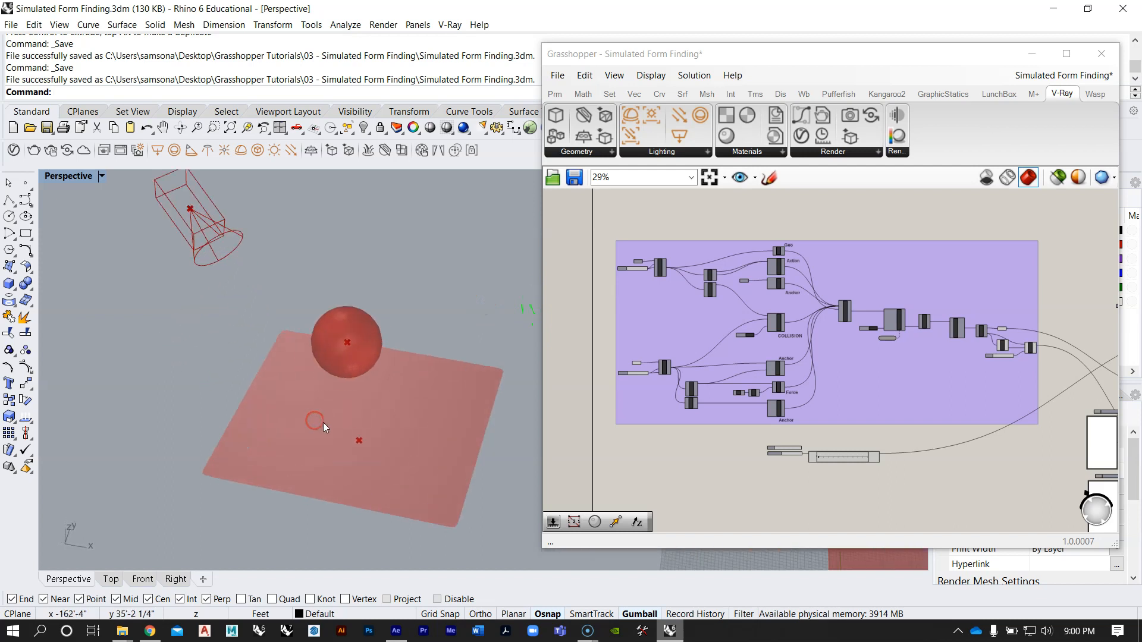
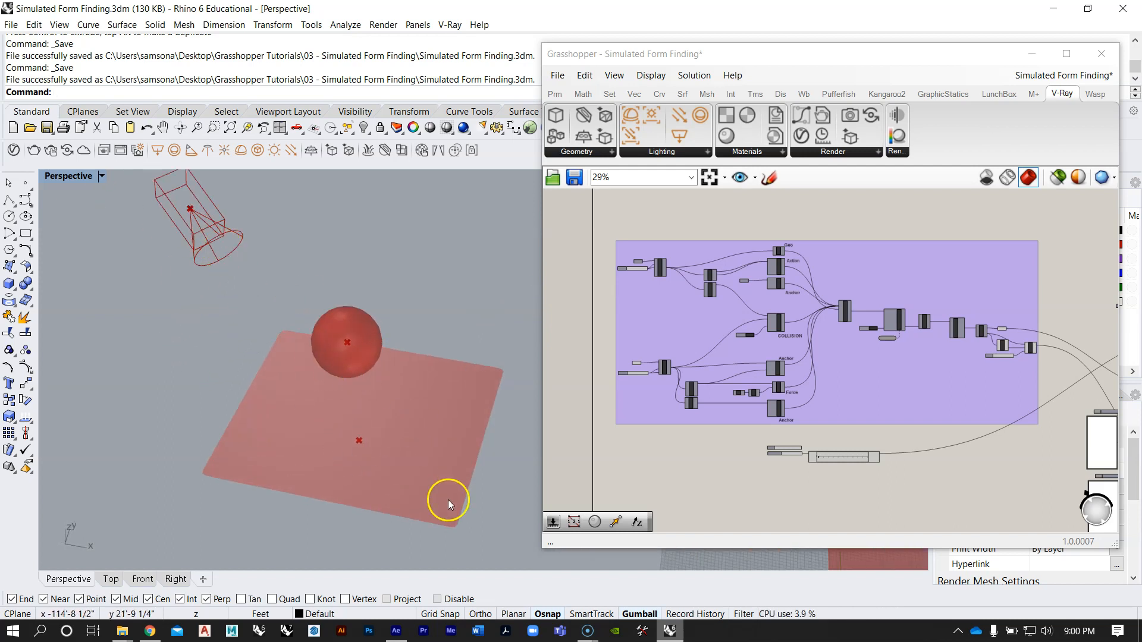
Step: Turn off the preview of the output components at the end of the purple group
right_click_drag(423, 401, 509, 333)
right_click_drag(731, 320, 665, 299)
scroll(748, 321, "down", 2)
scroll(751, 318, "up", 3)
scroll(780, 317, "up", 2)
scroll(665, 299, "down", 2)
right_click_drag(924, 337, 877, 343)
scroll(997, 368, "up", 3)
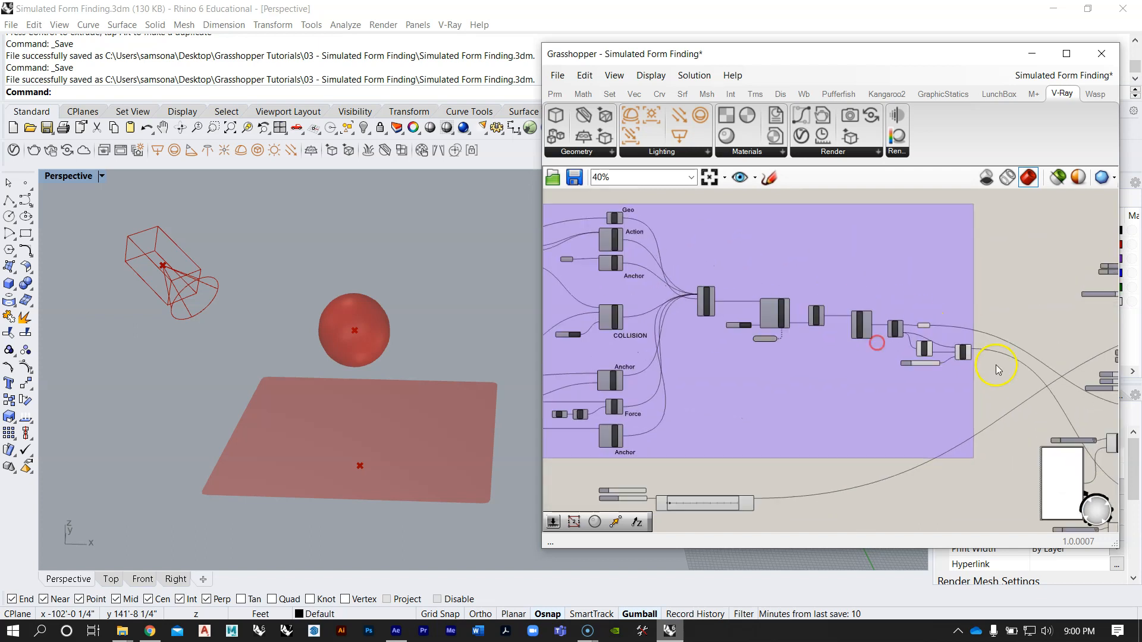
left_click_drag(987, 387, 873, 295)
scroll(899, 339, "up", 1)
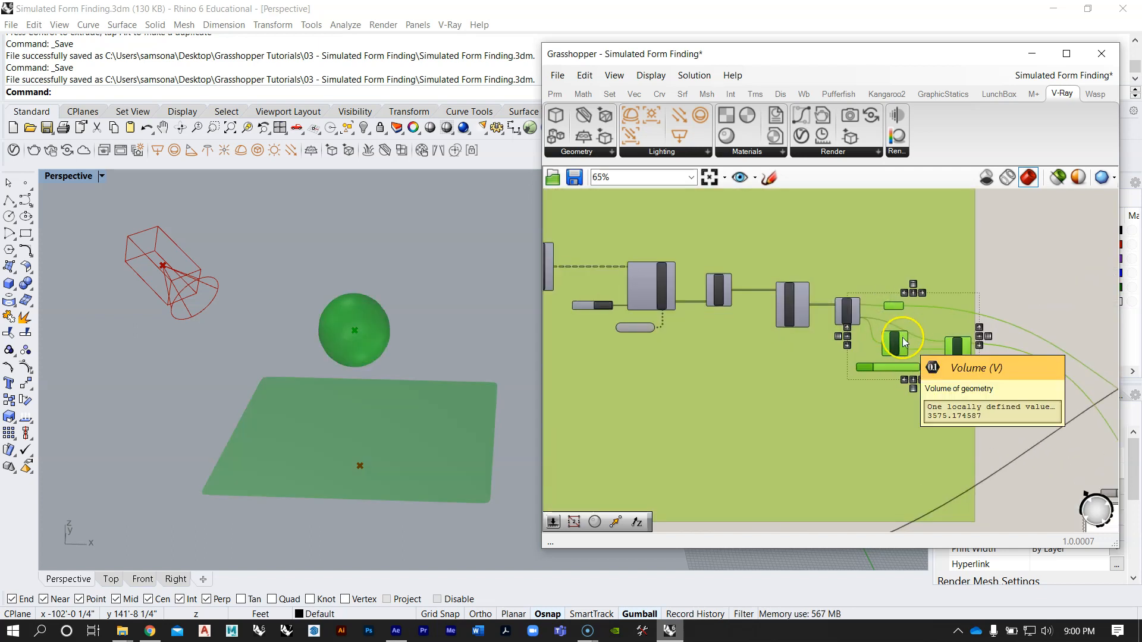
right_click(903, 337)
middle_click(903, 325)
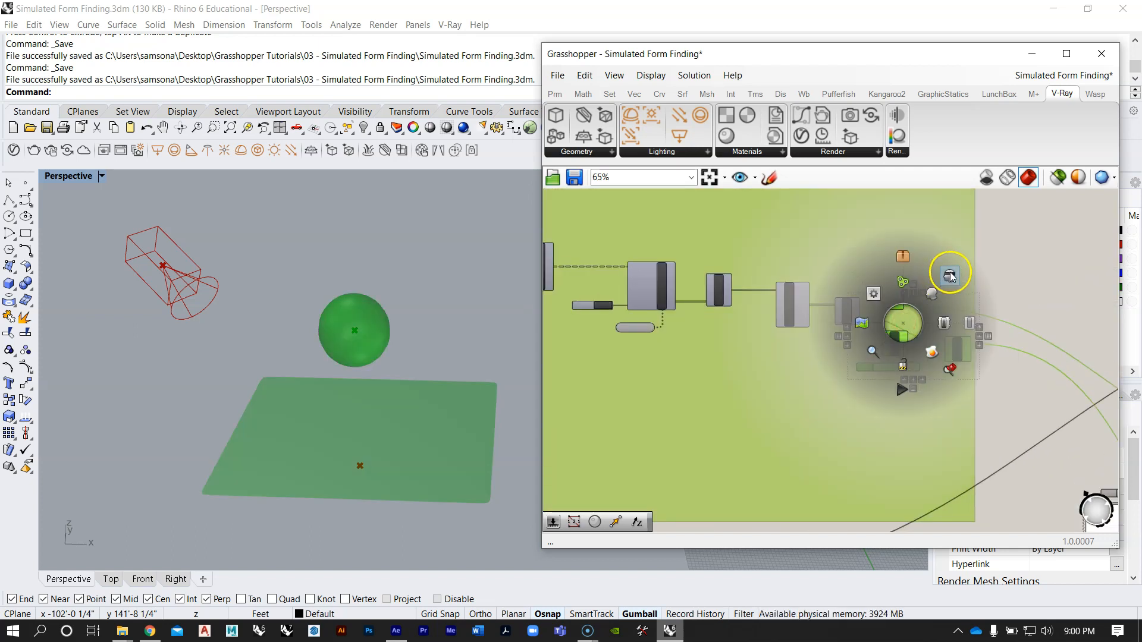
left_click(950, 273)
left_click(1017, 275)
Step: Examine the surface inputs and the component chain of the existing purple group
scroll(1006, 285, "down", 7)
right_click_drag(633, 287, 671, 324)
scroll(742, 278, "up", 8)
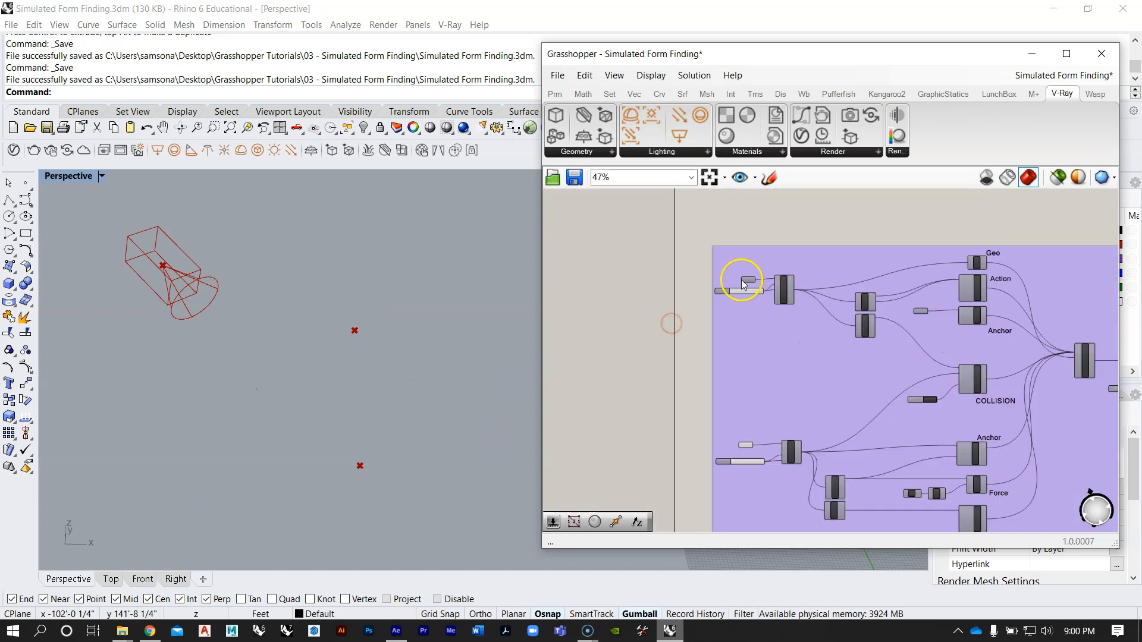
scroll(752, 280, "up", 3)
left_click(752, 280)
scroll(752, 279, "down", 4)
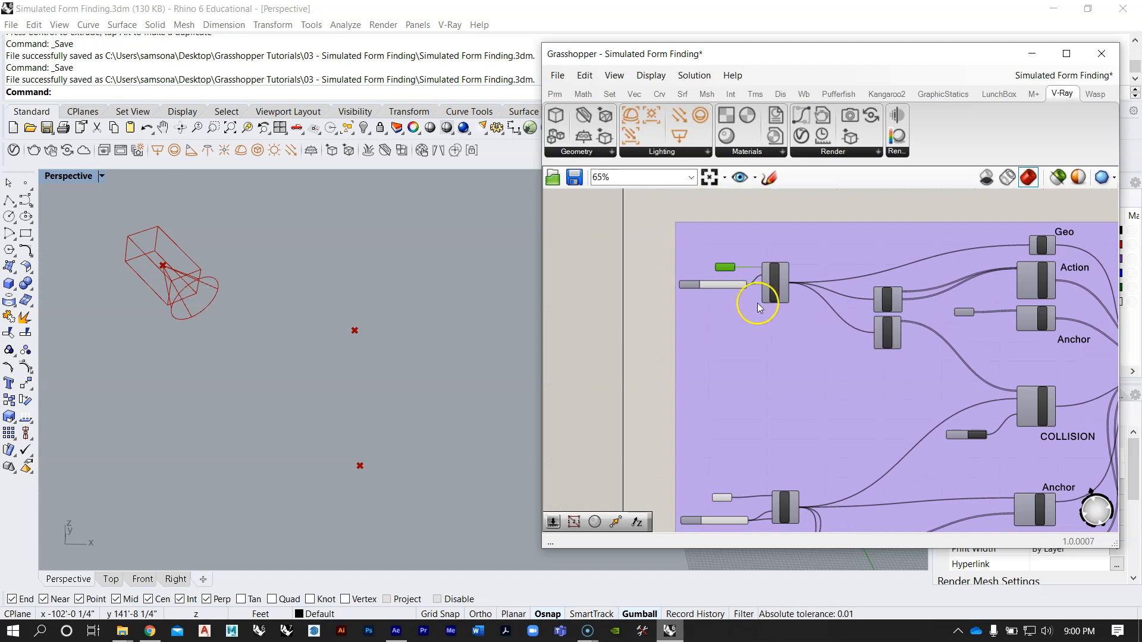
scroll(749, 325, "down", 4)
right_click_drag(804, 294, 734, 390)
scroll(734, 389, "down", 5)
right_click_drag(767, 318, 749, 232)
scroll(718, 342, "up", 3)
Step: Draw a corner-to-corner plane surface around the two point markers in the Perspective viewport
right_click_drag(367, 289, 410, 287)
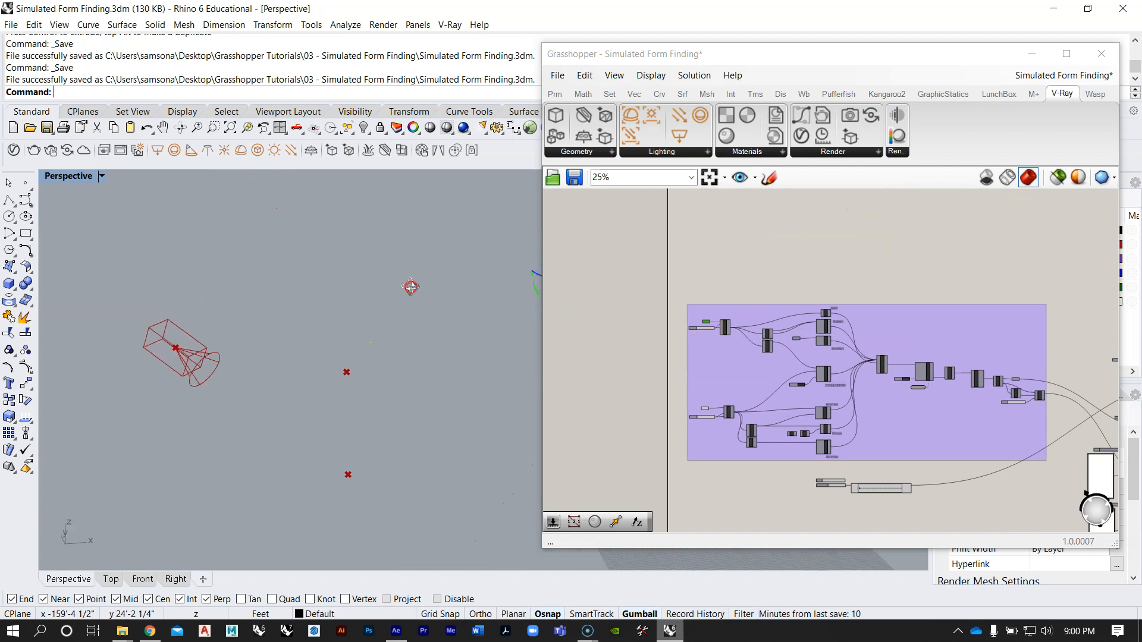
left_click(12, 270)
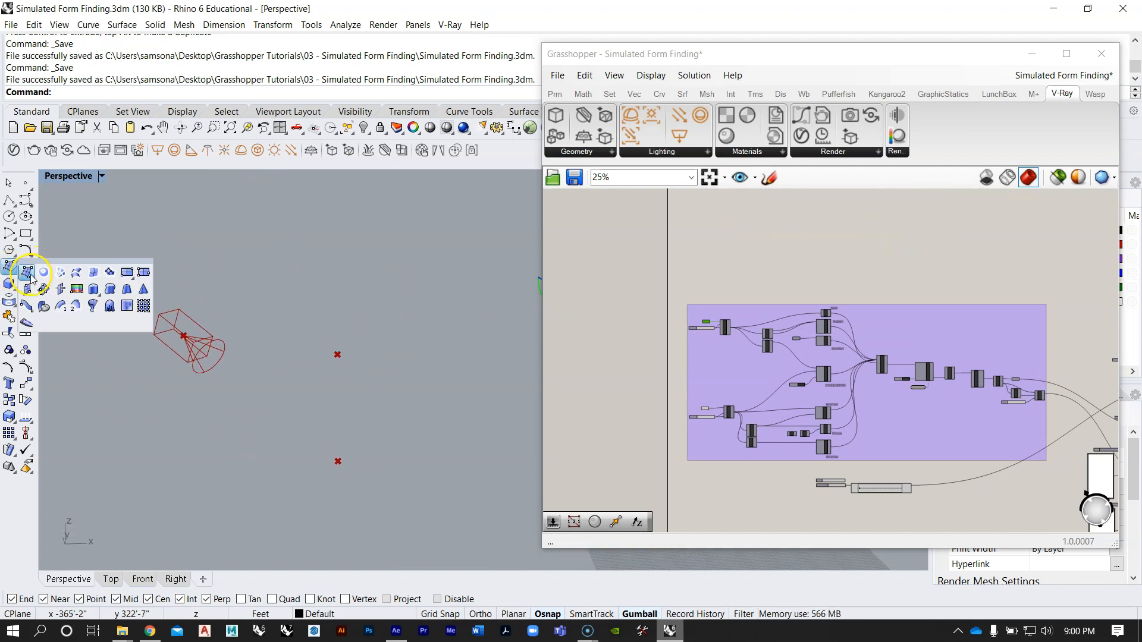
left_click(127, 271)
right_click_drag(279, 334, 357, 459)
left_click(260, 283)
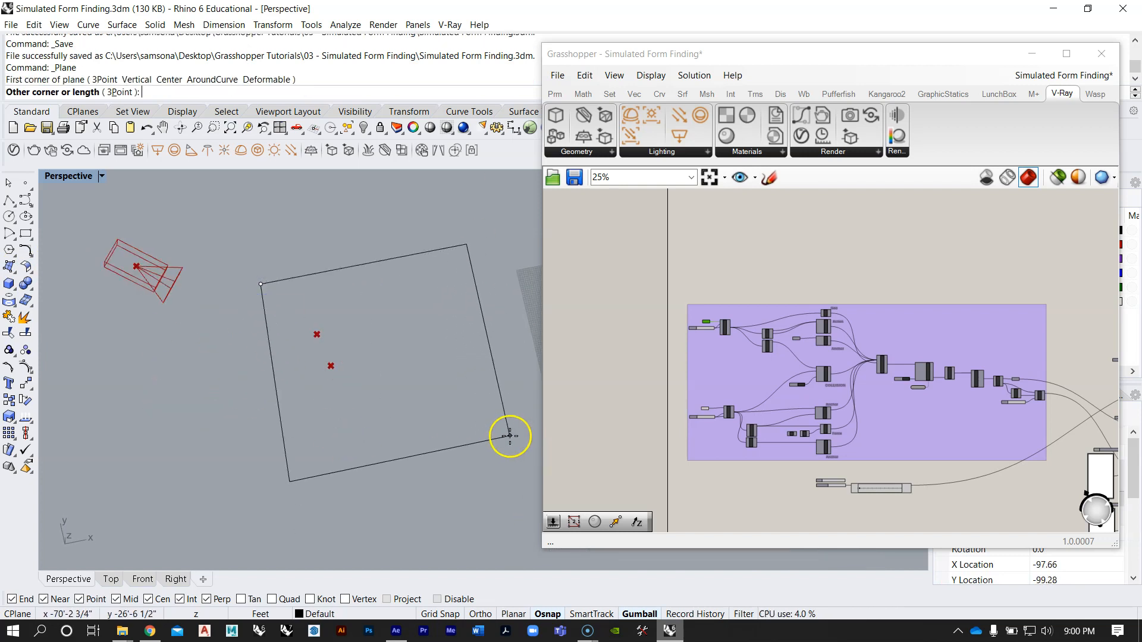
left_click(503, 440)
Step: Reposition the new plane with the gumball near the two existing point markers
mouse_move(391, 339)
right_mouse_down()
mouse_move(484, 256)
mouse_move(327, 337)
right_mouse_up()
left_click(326, 337)
left_click_drag(434, 300, 415, 350)
left_click_drag(433, 397, 399, 387)
right_click_drag(365, 404, 345, 393)
left_click_drag(345, 393, 344, 326)
right_click_drag(344, 323, 367, 351)
left_click_drag(346, 300, 392, 309)
left_click(378, 470)
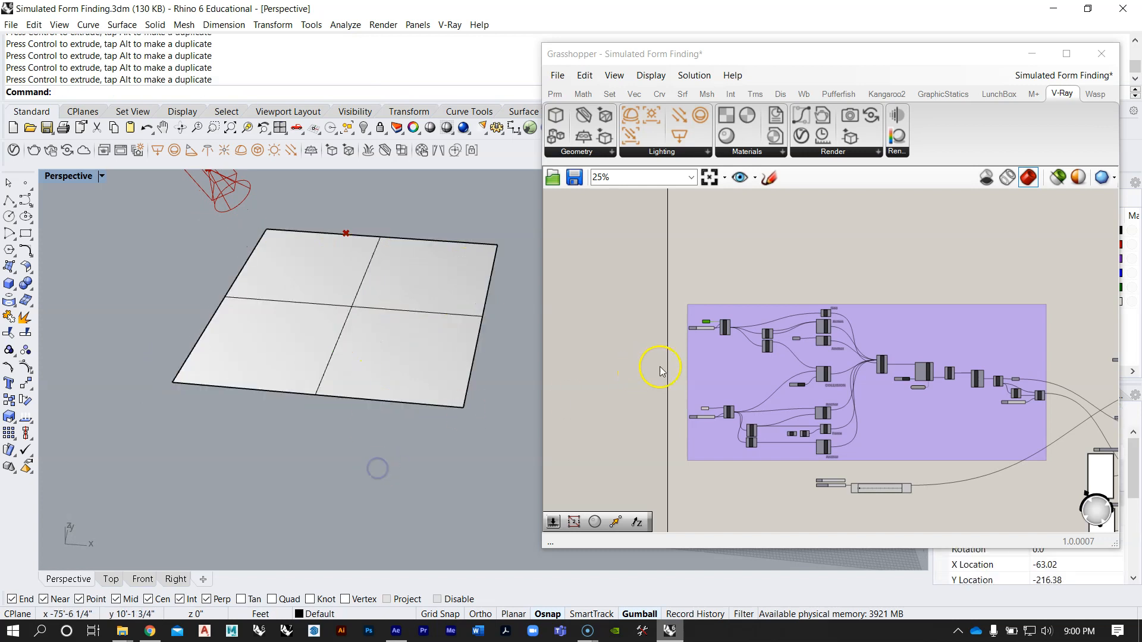
Step: Add a Surface parameter to the empty canvas area below the purple group
scroll(722, 242, "up", 2)
double_click(700, 410)
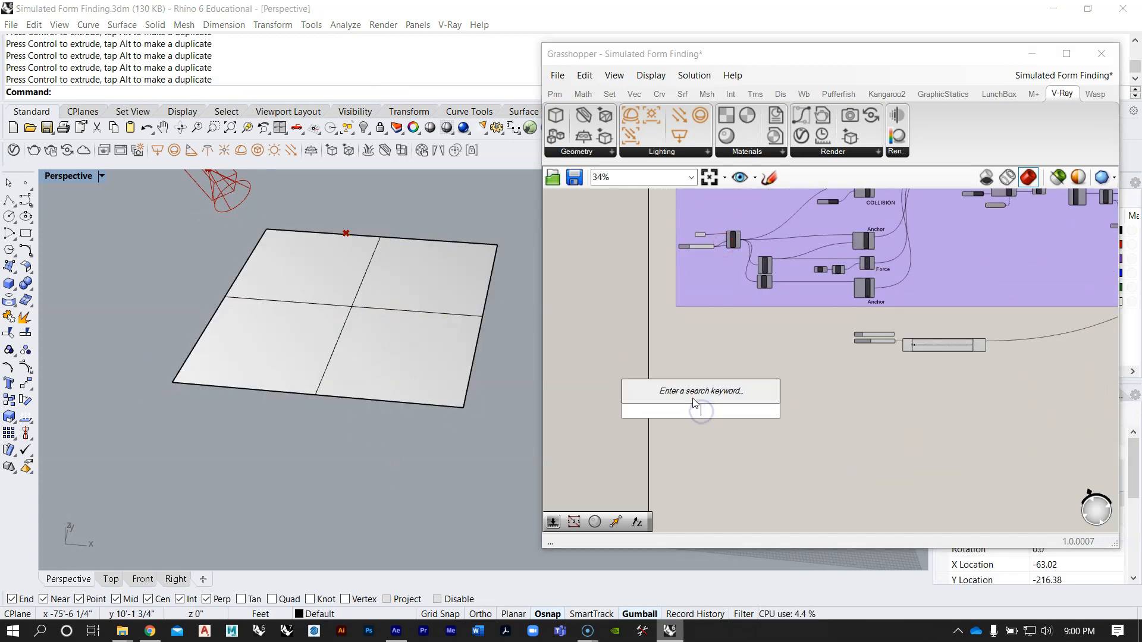
type("surface")
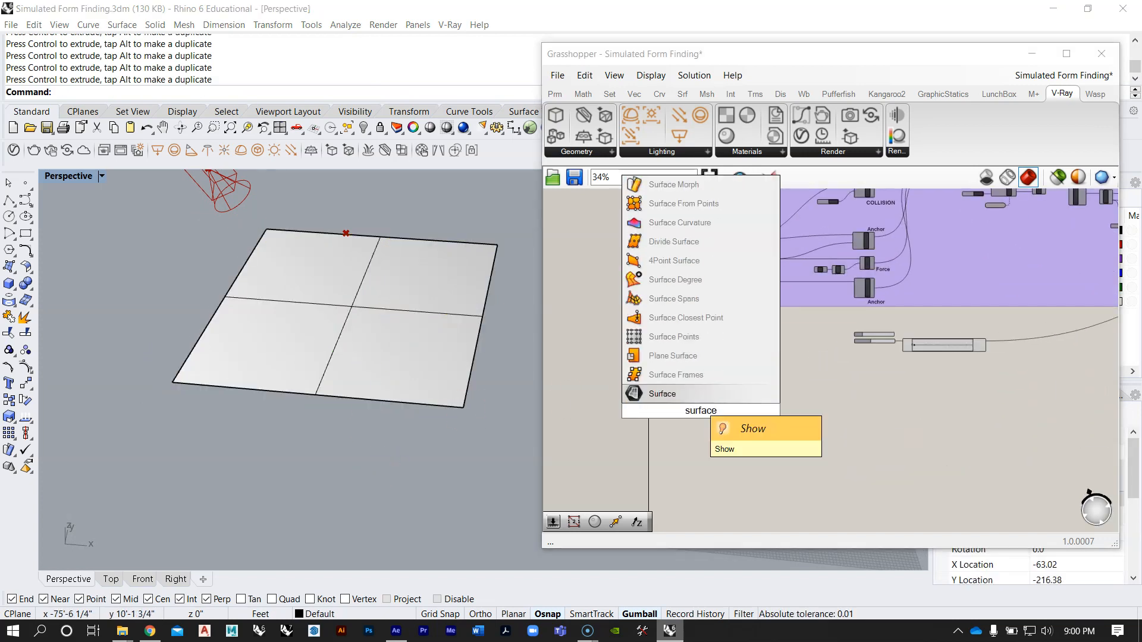
key("Return")
Step: Reference the plane as the single surface of the Surface parameter and hide the original plane in Rhino
scroll(689, 393, "up", 3)
left_click(416, 355)
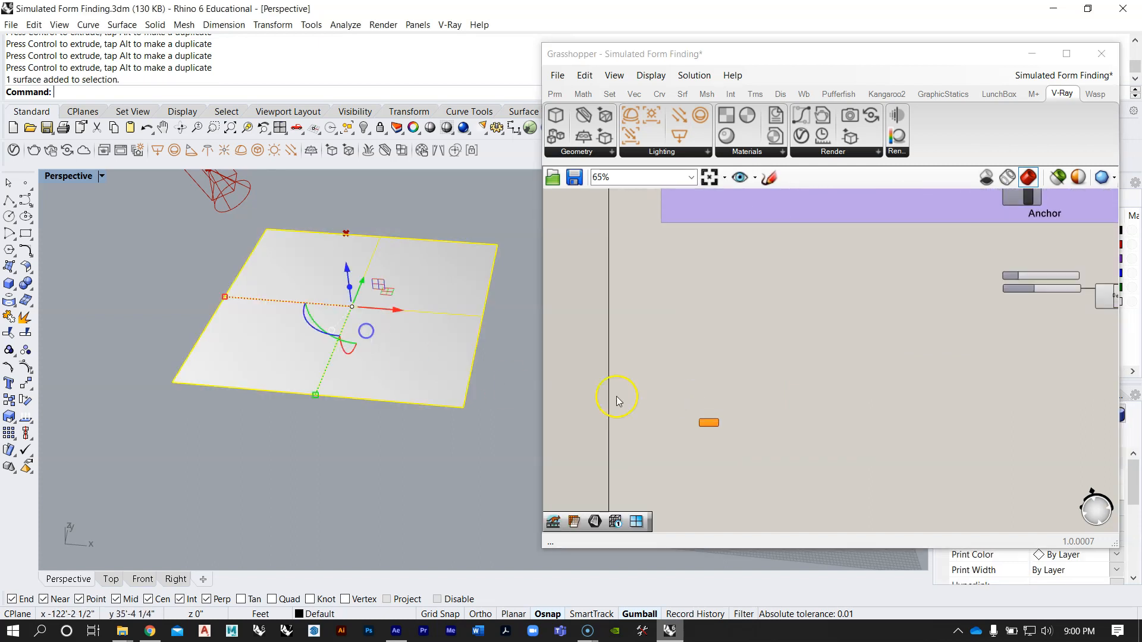
scroll(630, 406, "up", 3)
right_click(663, 414)
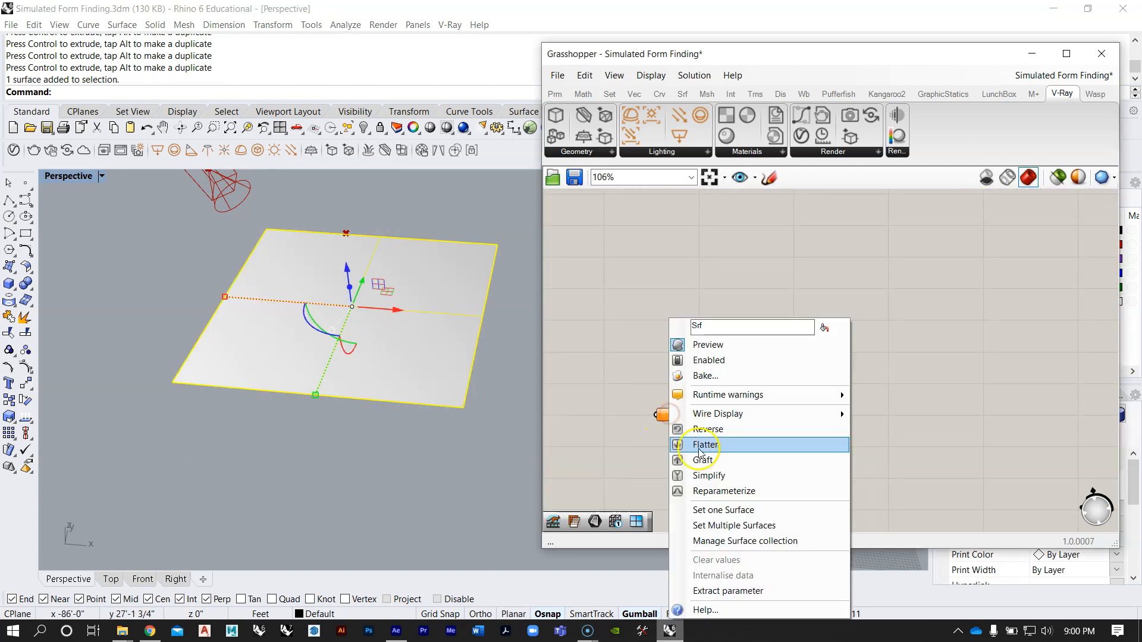
left_click(723, 511)
left_click(370, 333)
type("Hide")
key("Return")
scroll(313, 312, "down", 8)
right_click_drag(313, 311, 342, 294)
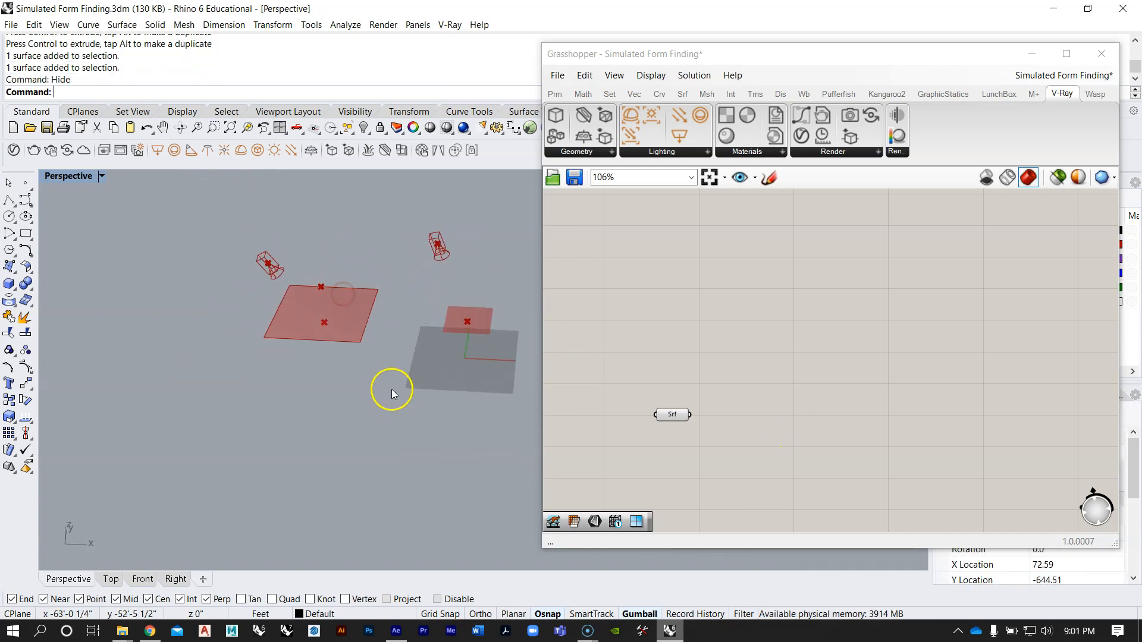
Step: Add a Mesh Surface component near the new Surface parameter, matching the one in the existing group
scroll(713, 389, "down", 5)
scroll(714, 321, "up", 3)
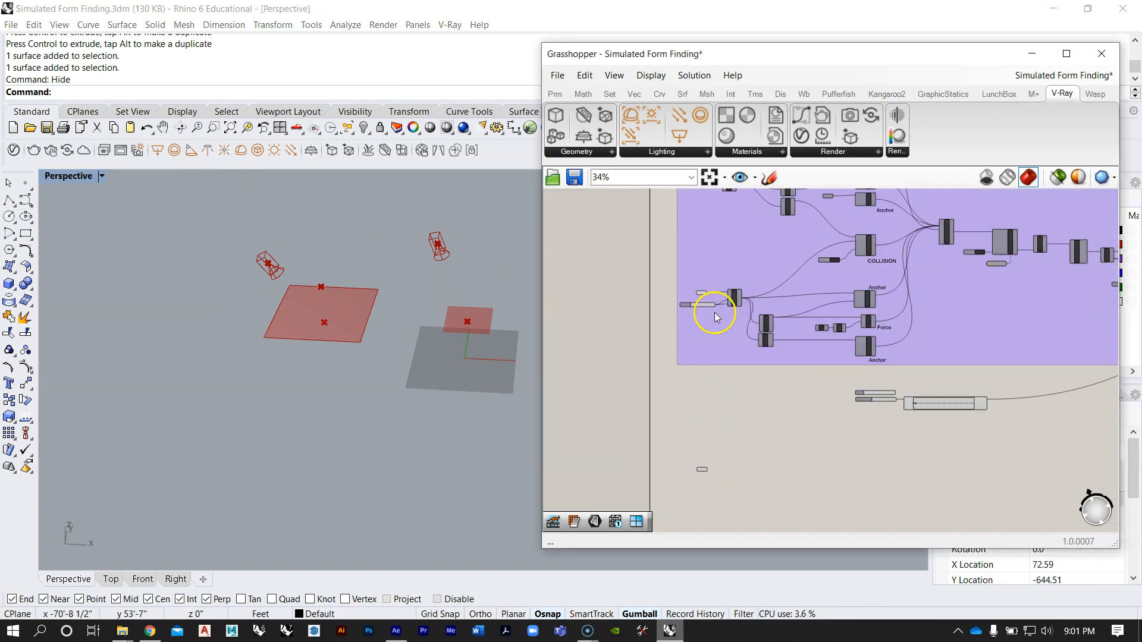
scroll(719, 345, "up", 8)
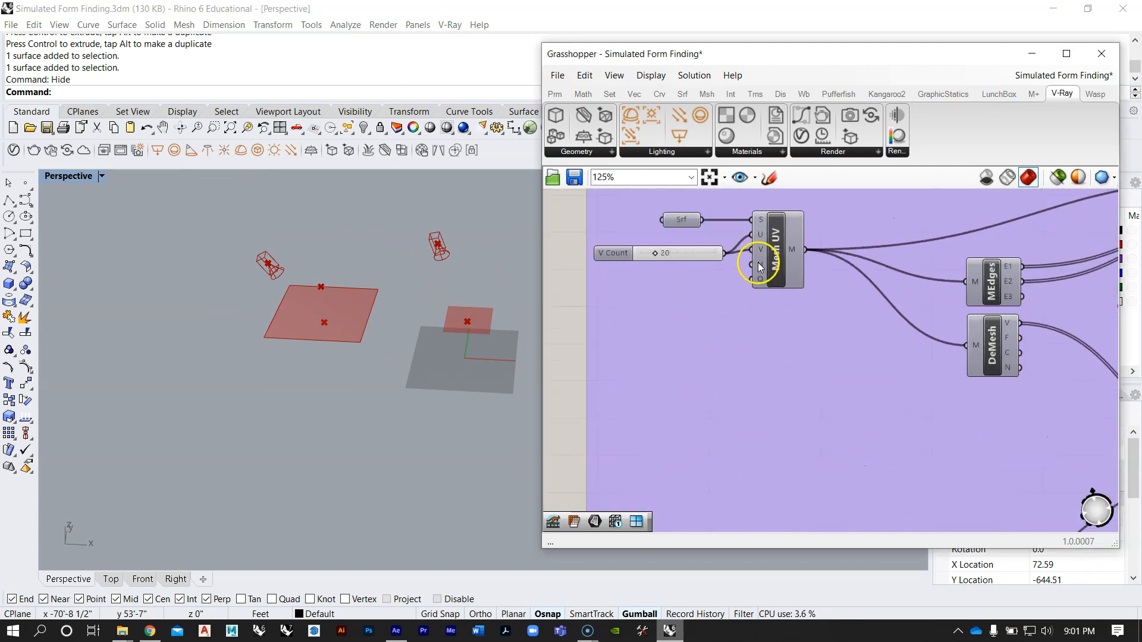
scroll(762, 282, "down", 10)
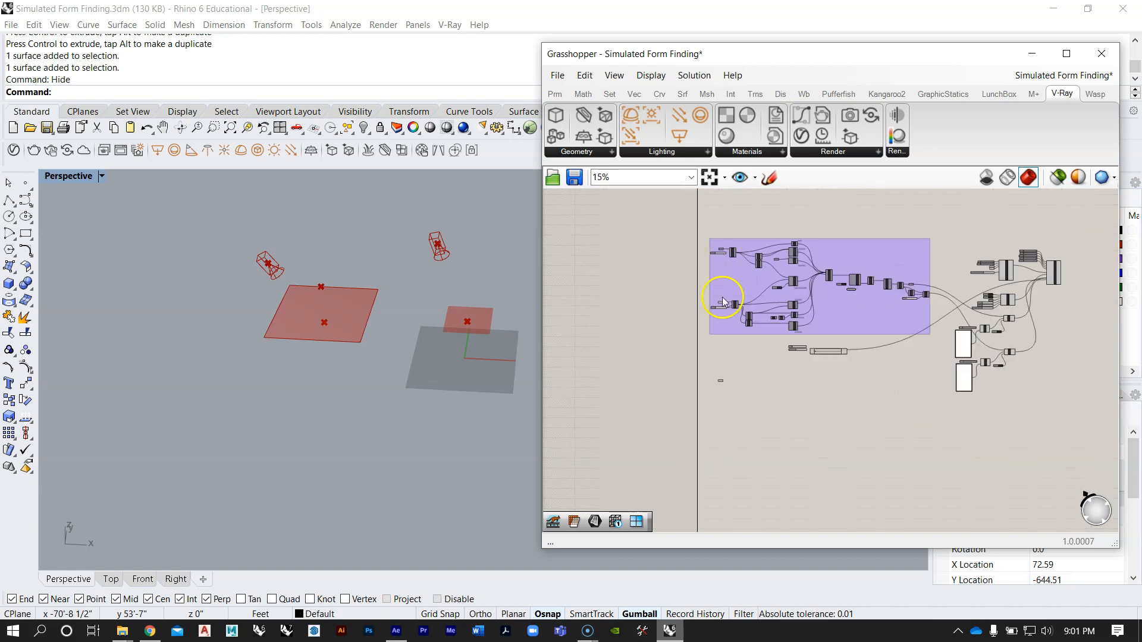
scroll(726, 368, "up", 3)
scroll(727, 406, "up", 3)
double_click(747, 403)
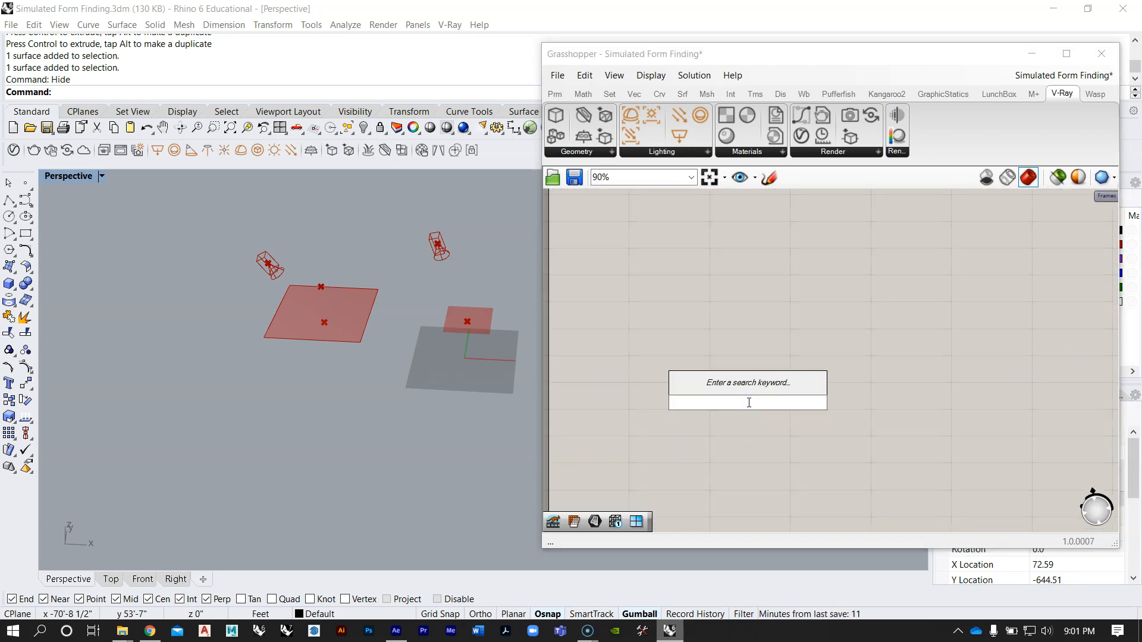
type("surfacemesh")
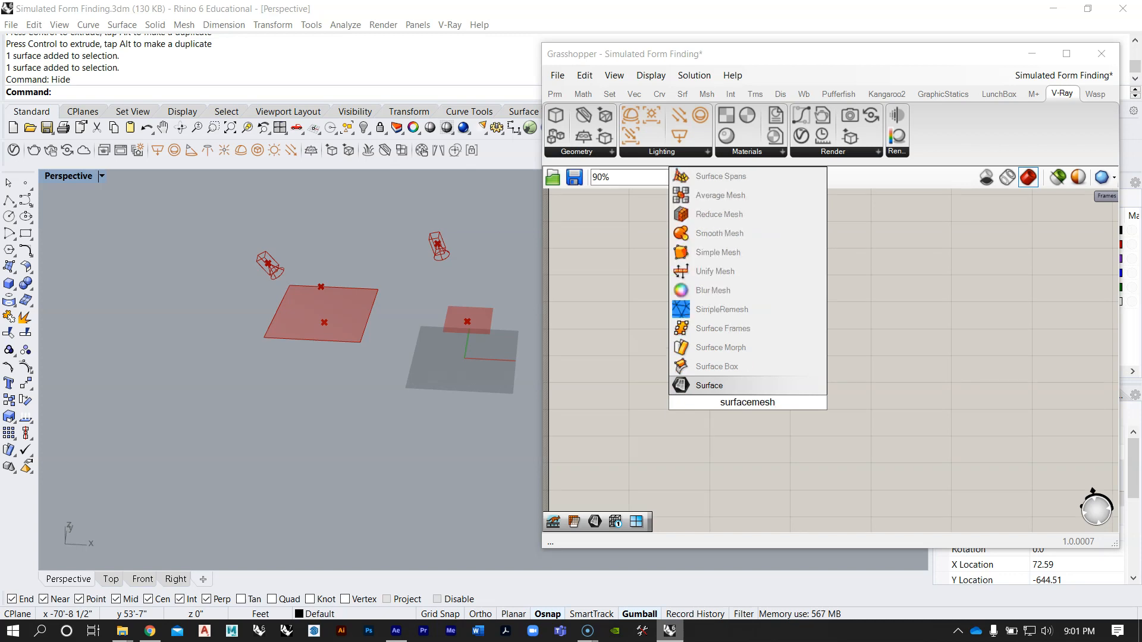
key("BackSpace")
key("BackSpace")
key("BackSpace")
key("BackSpace")
key("BackSpace")
key("BackSpace")
key("BackSpace")
key("BackSpace")
key("BackSpace")
key("BackSpace")
key("BackSpace")
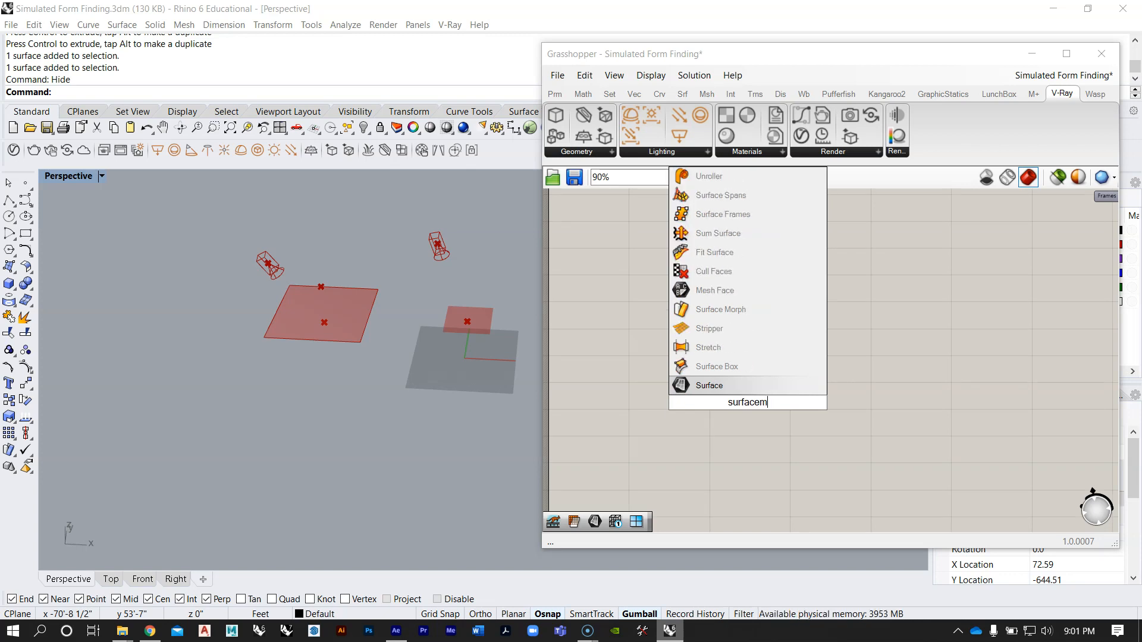
type("me")
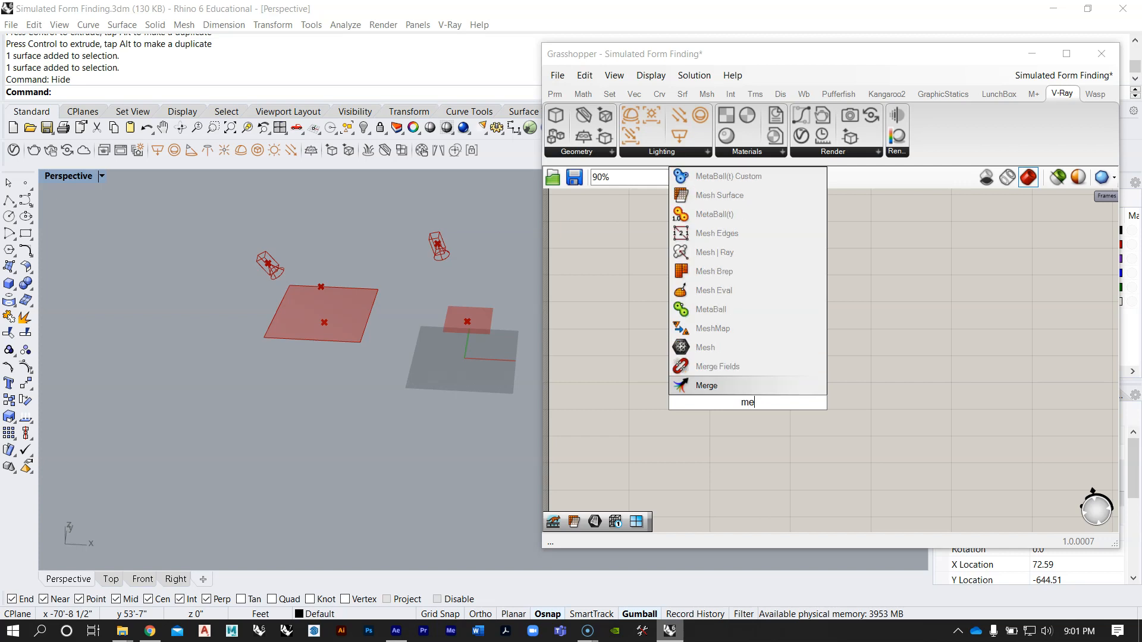
type("sh surf")
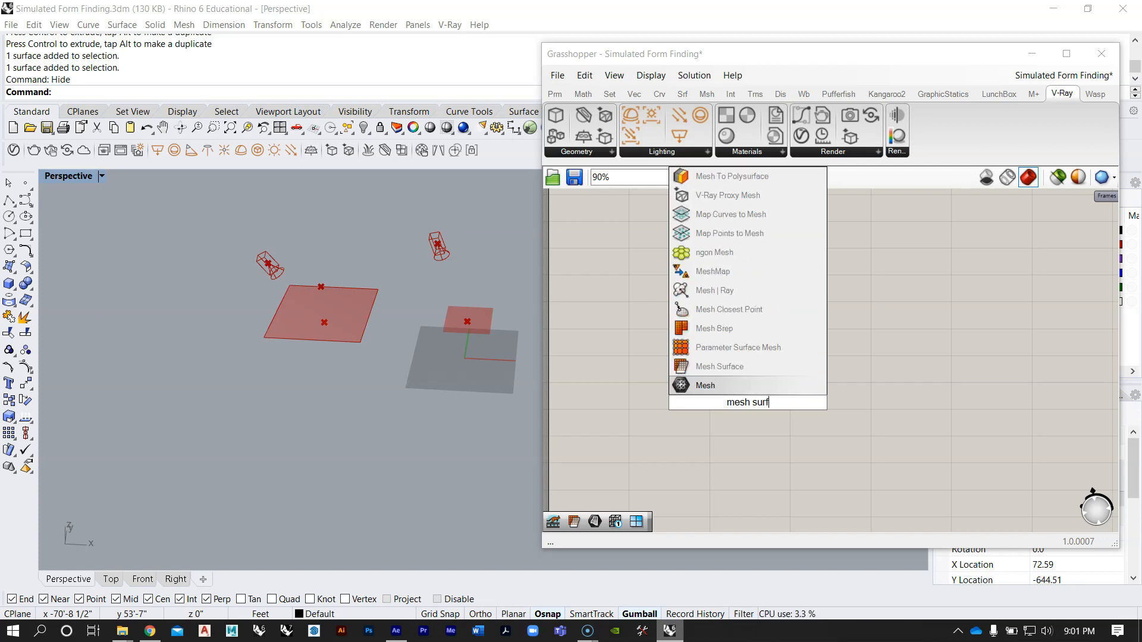
left_click(720, 366)
Step: Arrange the Surface parameter beside the Mesh Surface component and connect it to the S input
scroll(734, 418, "up", 3)
left_click_drag(655, 394, 634, 387)
left_click_drag(731, 389, 761, 402)
left_click(750, 321)
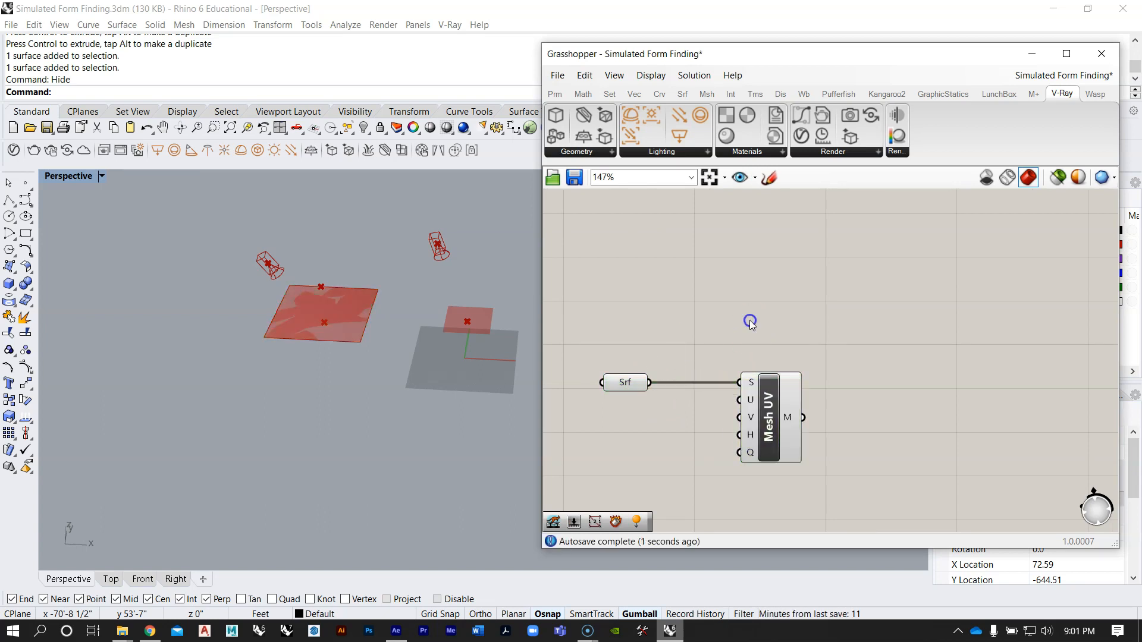
Step: Add a number slider set to 20 and connect it to the U and V inputs of Mesh Surface
right_click_drag(724, 404, 801, 355)
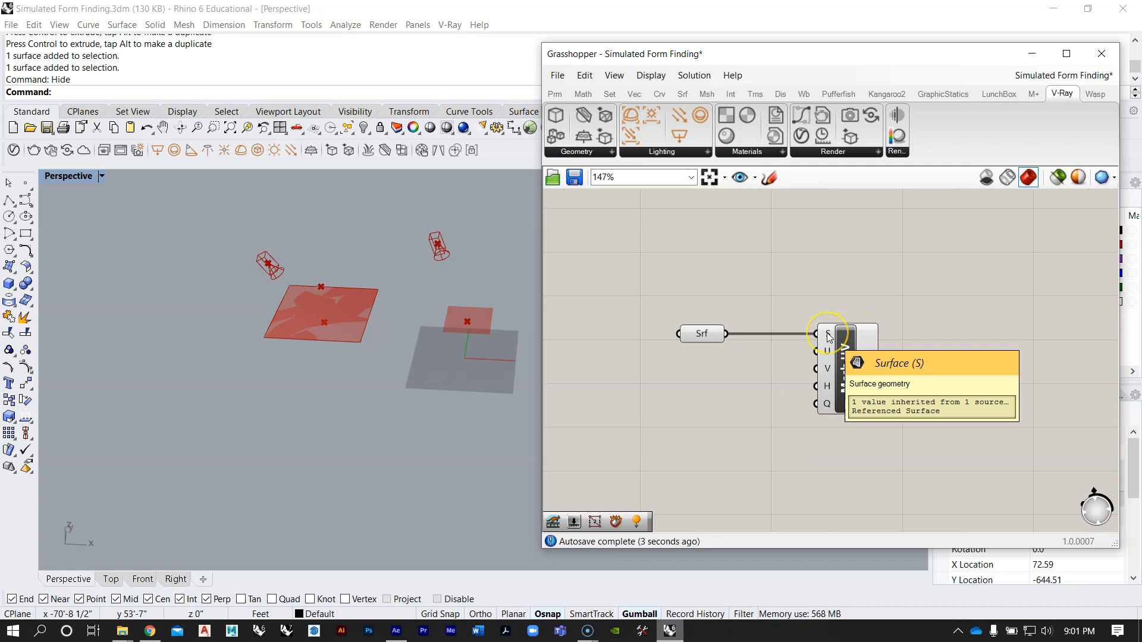
right_click_drag(733, 392, 787, 386)
right_click_drag(296, 306, 300, 316)
scroll(333, 311, "up", 2)
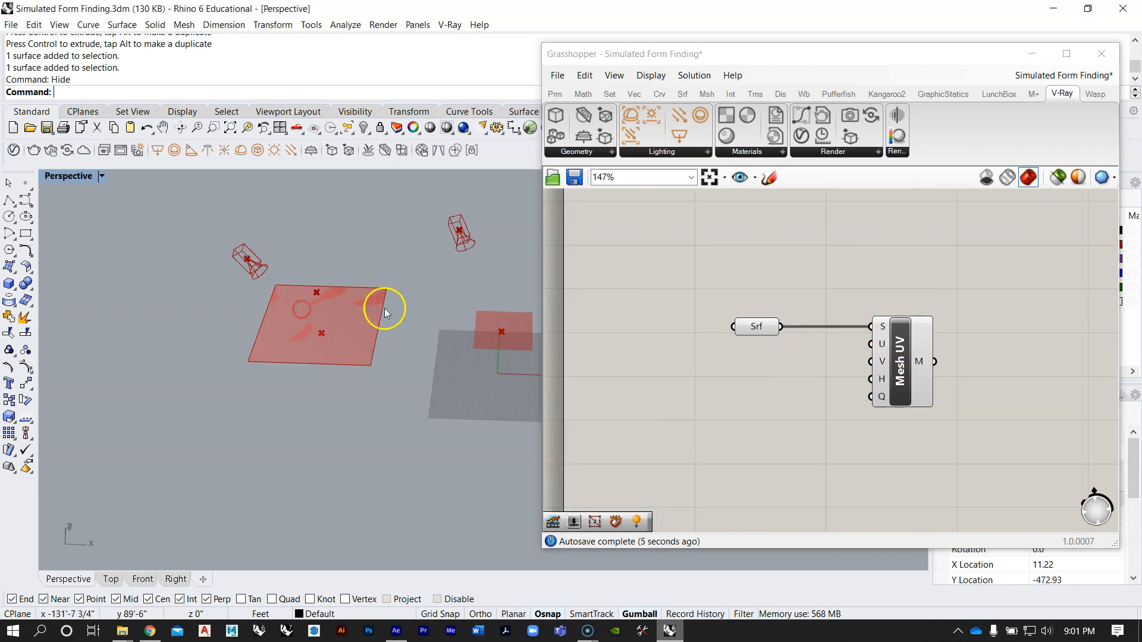
double_click(808, 382)
type("20")
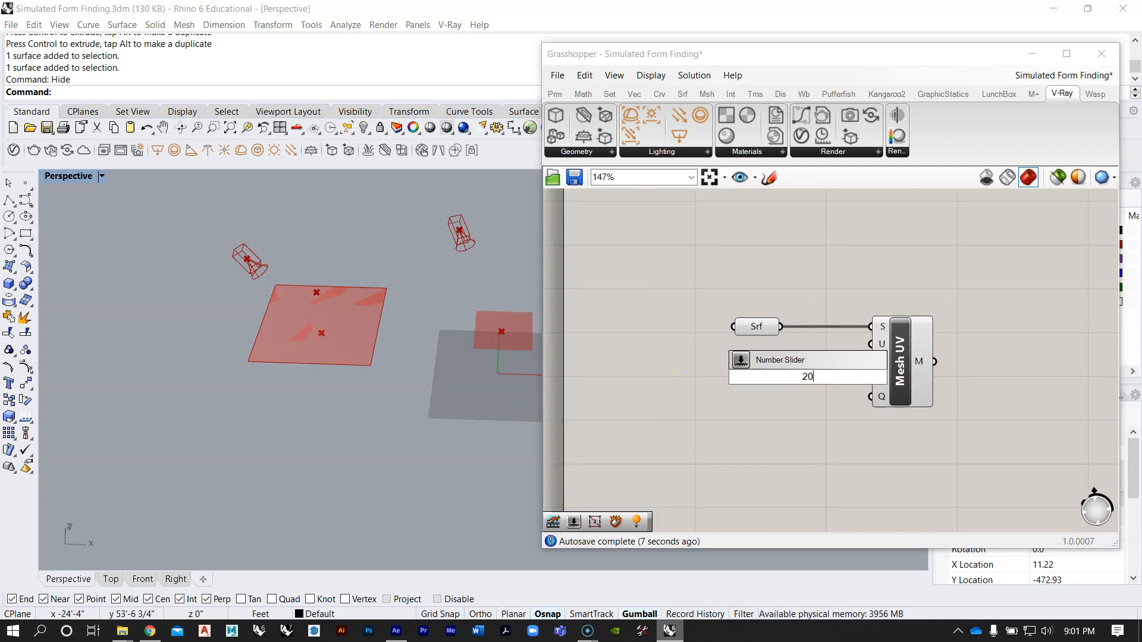
key("Return")
left_click_drag(809, 381, 732, 359)
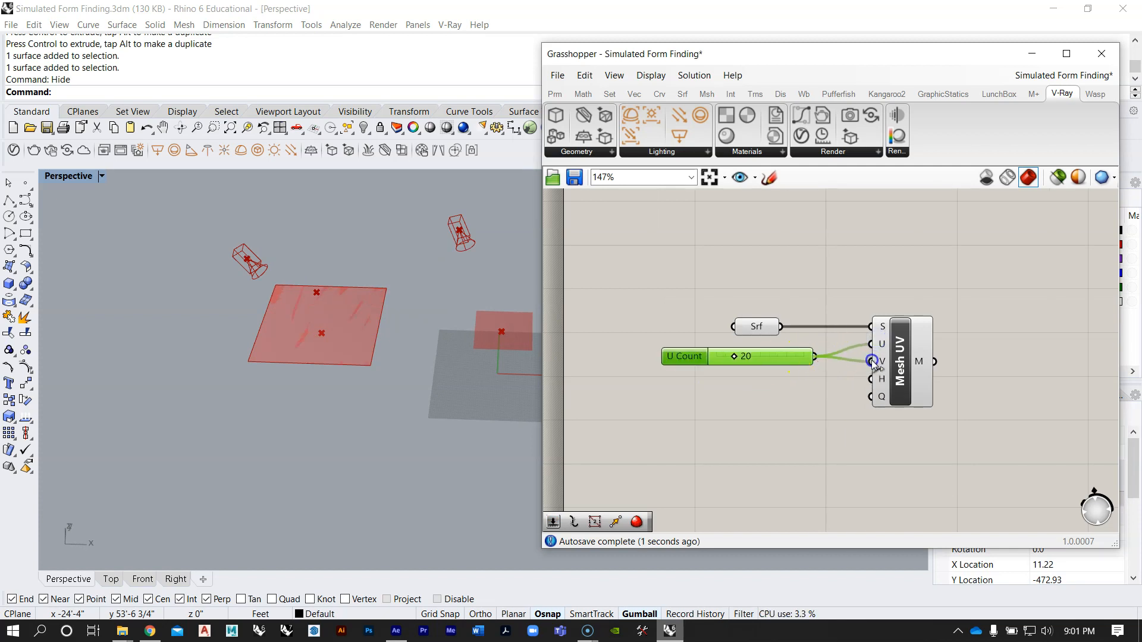
scroll(857, 362, "up", 2)
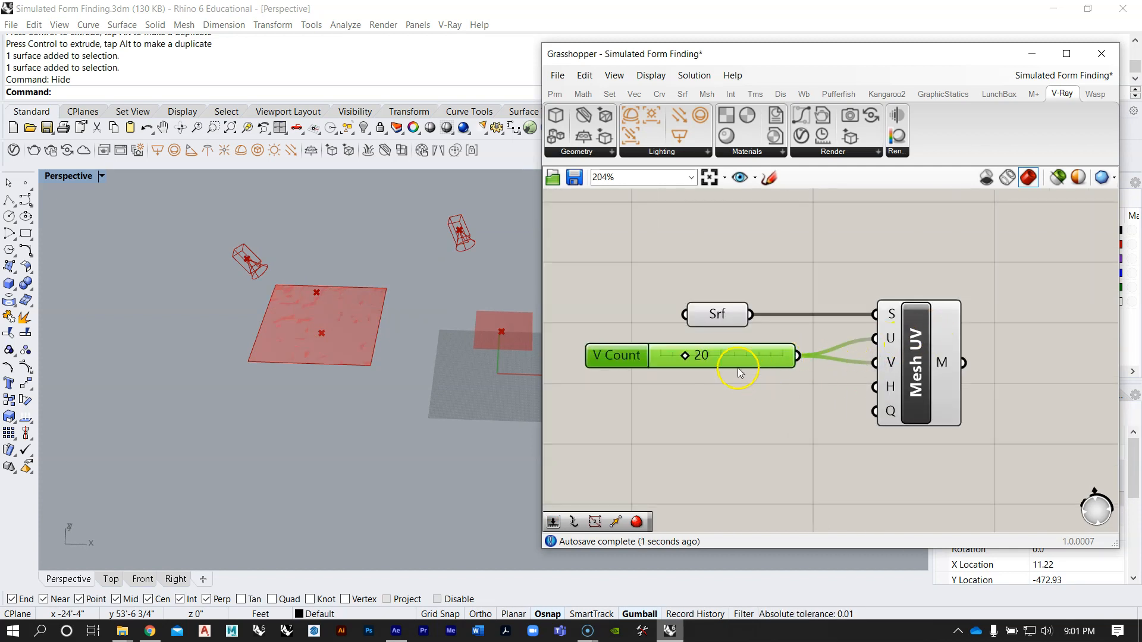
left_click_drag(735, 356, 729, 353)
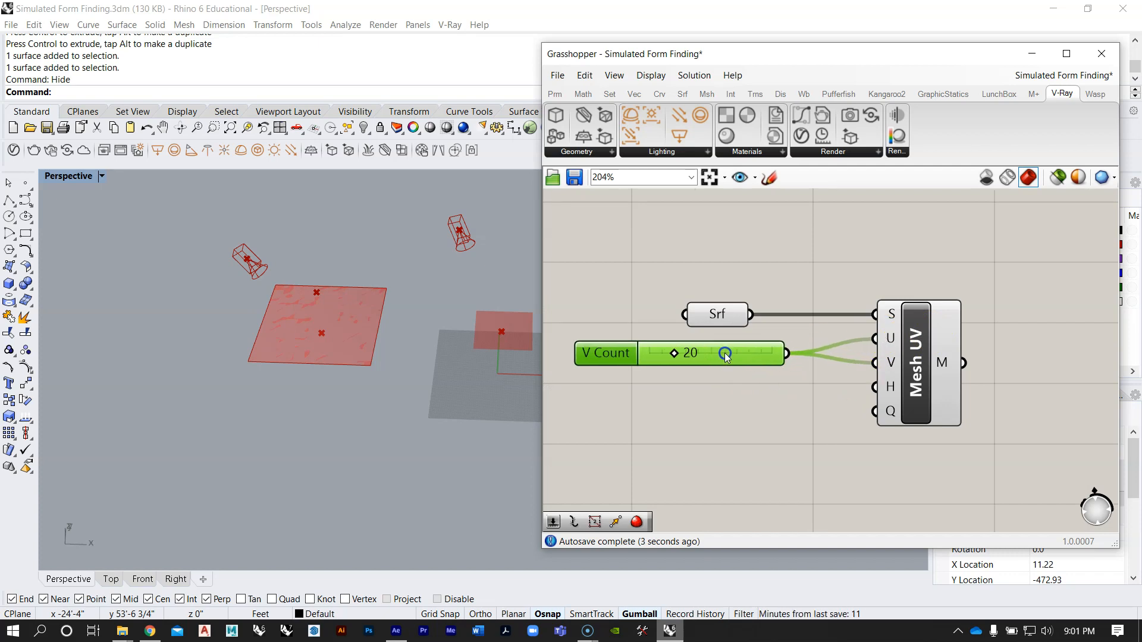
Step: Add a Mesh Edges component and feed it the mesh output of Mesh Surface
scroll(742, 348, "up", 2)
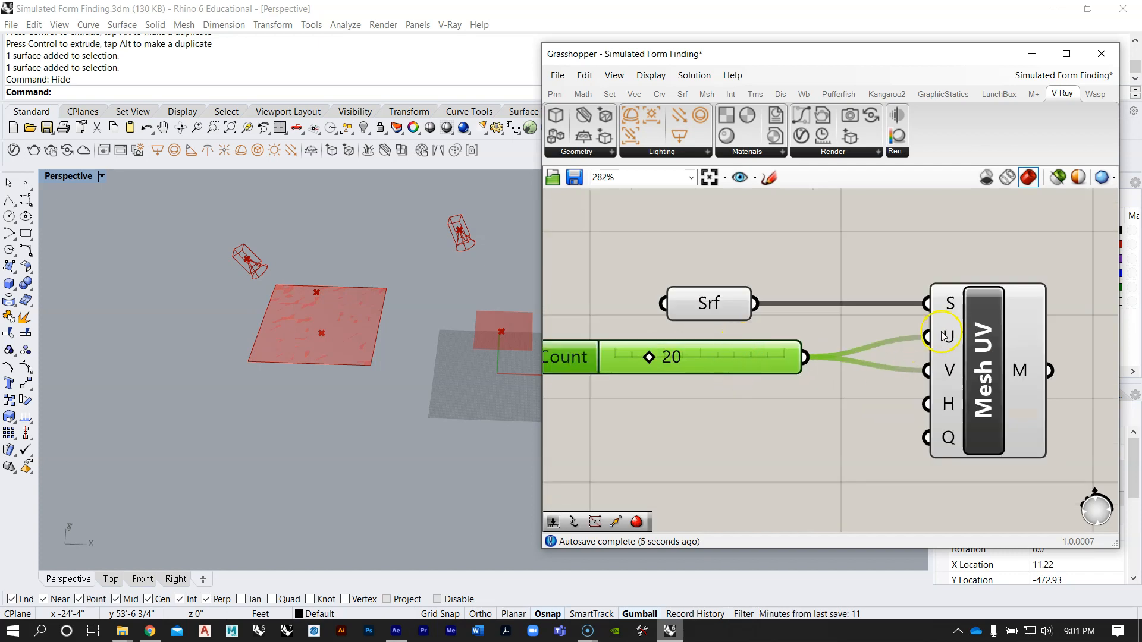
scroll(943, 364, "down", 4)
double_click(875, 365)
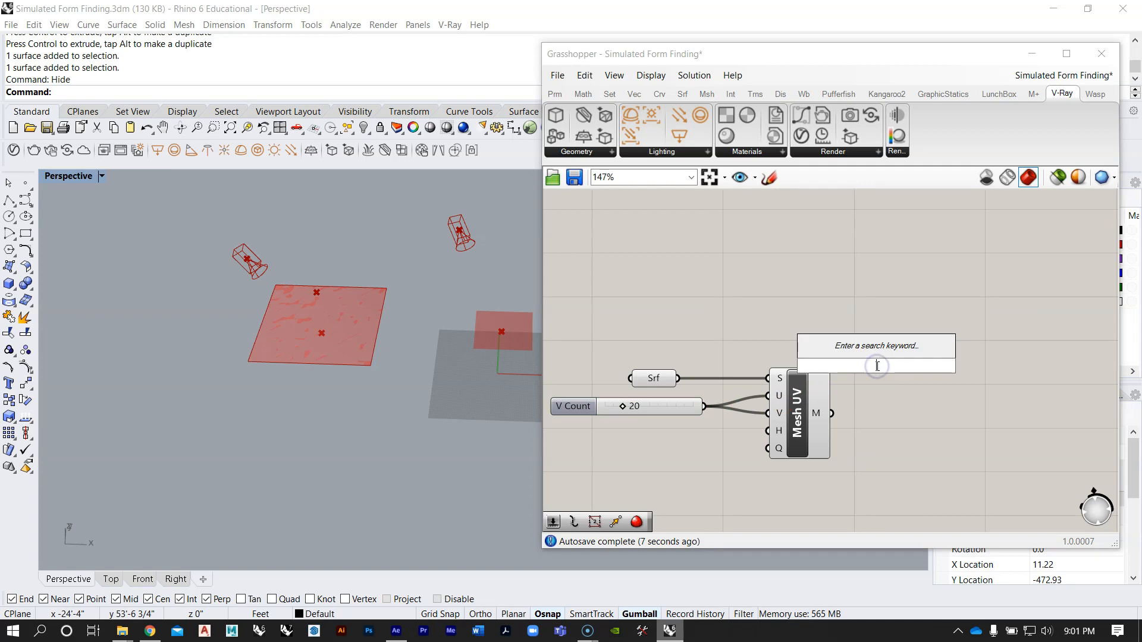
type("mesh edges")
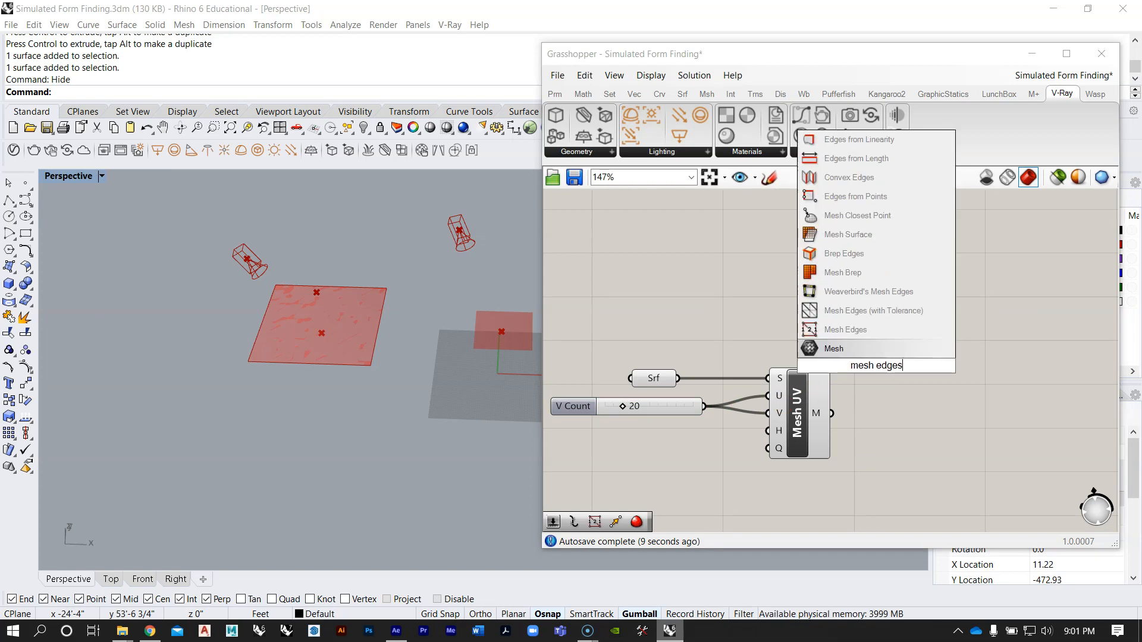
left_click(950, 332)
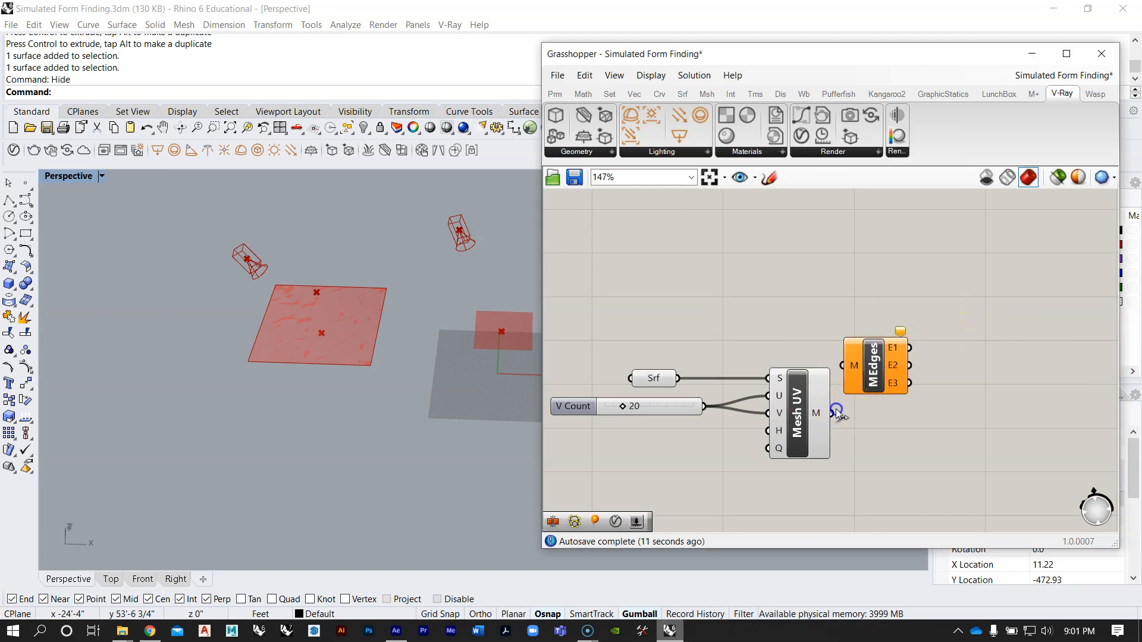
left_click_drag(836, 412, 869, 372)
Step: Inspect the mesh edge grid on the plane and shift the Mesh Edges component slightly higher than Mesh Surface
scroll(319, 283, "up", 5)
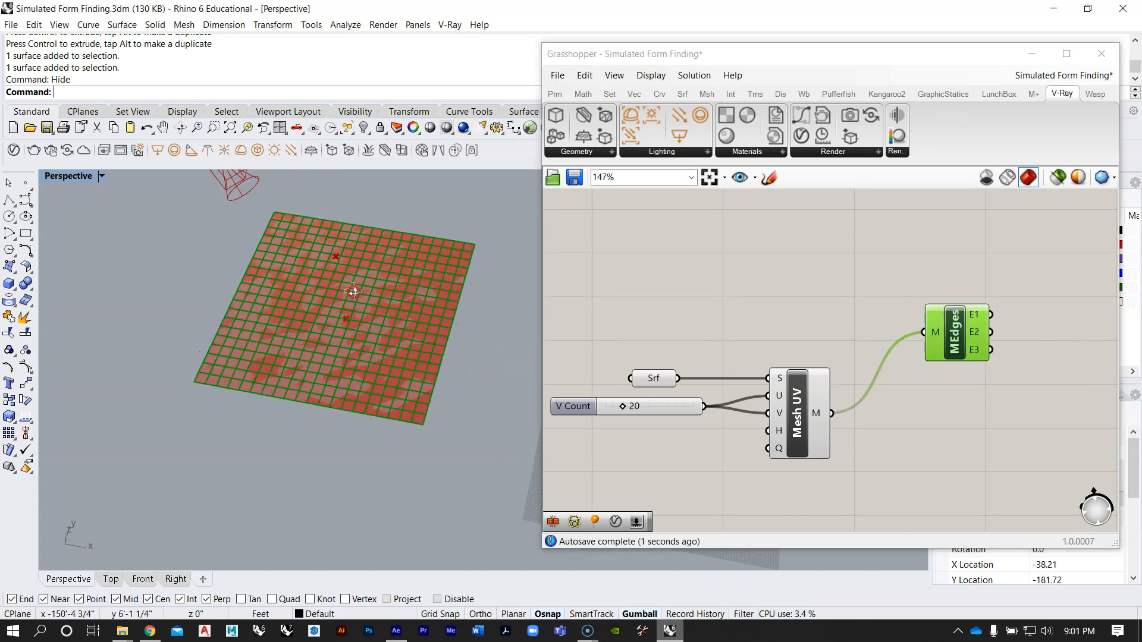
scroll(652, 416, "up", 3)
scroll(651, 416, "up", 2)
mouse_move(668, 416)
left_mouse_down()
mouse_move(734, 416)
mouse_move(646, 421)
mouse_move(689, 423)
mouse_move(672, 423)
left_mouse_up()
left_click(680, 304)
scroll(692, 357, "down", 5)
right_click_drag(858, 370, 779, 380)
scroll(784, 379, "down", 3)
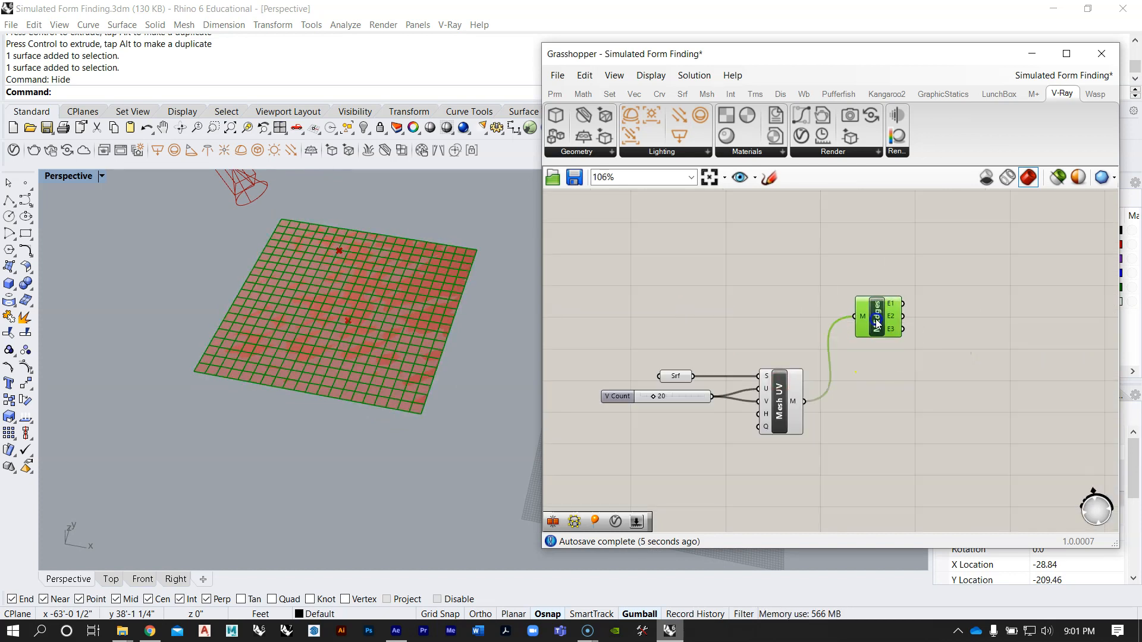
Step: Delete the Mesh Edges component and turn off the preview of the Surface parameter feeding Mesh UV
key("Delete")
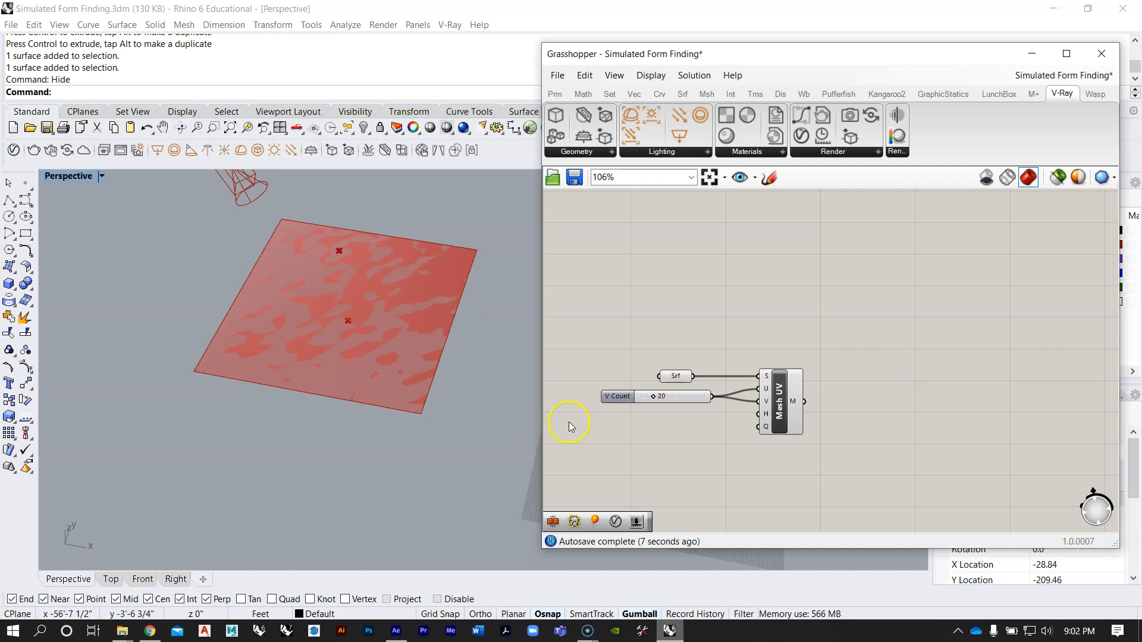
scroll(674, 398, "up", 2)
right_click_drag(778, 391, 765, 374)
left_click_drag(706, 423, 655, 321)
right_click(671, 348)
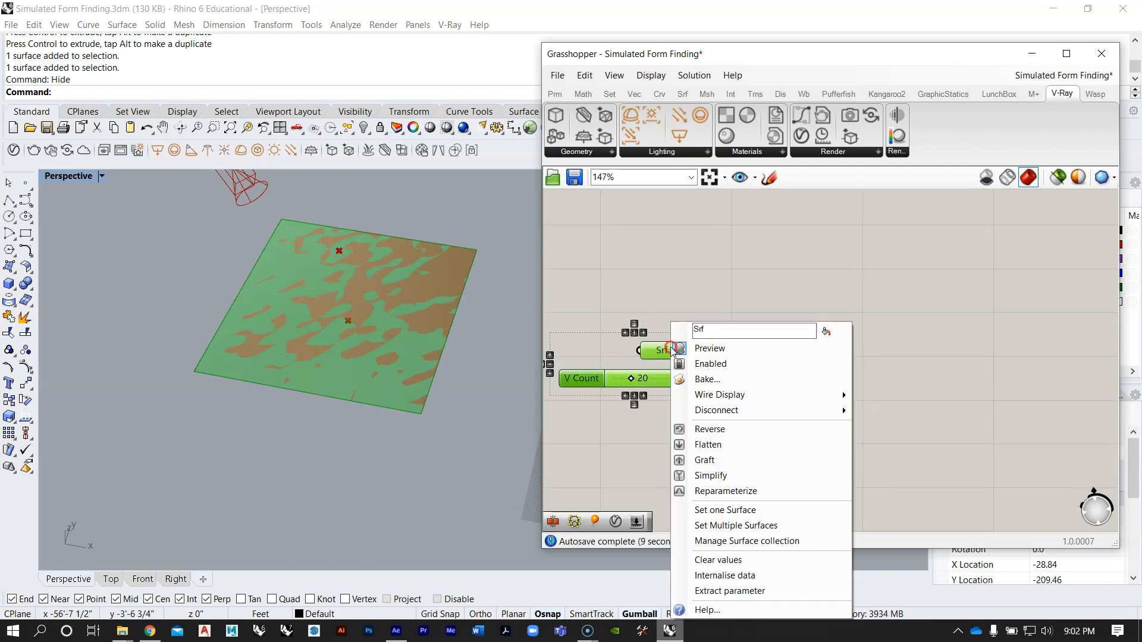
left_click(710, 348)
left_click(717, 272)
Step: Examine how the finished collision definition routes its Mesh UV output into the Show, Mesh Edges and Deconstruct Mesh components
right_click_drag(758, 302, 740, 422)
scroll(734, 373, "down", 5)
scroll(733, 376, "up", 4)
scroll(719, 366, "down", 5)
right_click_drag(777, 324, 741, 482)
scroll(730, 298, "down", 2)
scroll(774, 291, "up", 4)
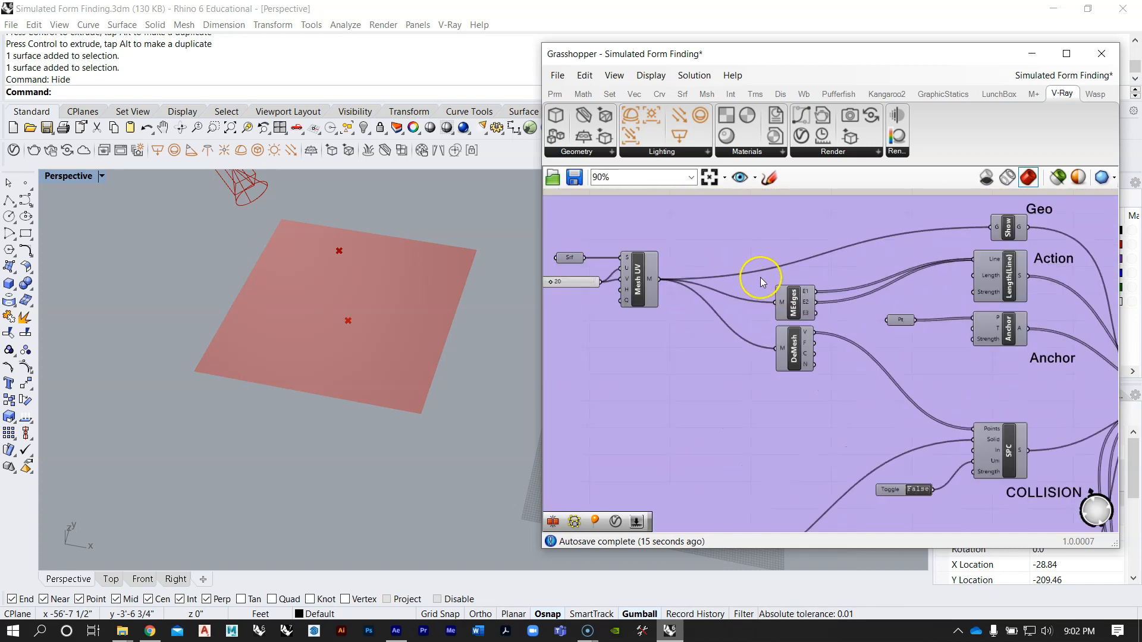
scroll(781, 314, "up", 1)
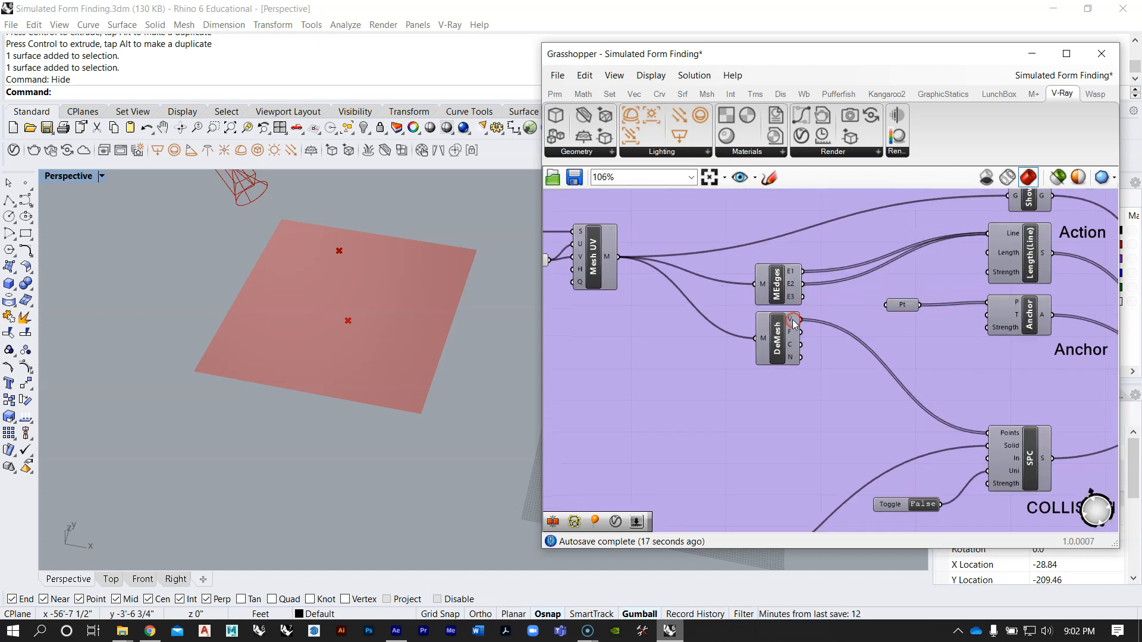
scroll(829, 316, "down", 2)
scroll(829, 317, "up", 1)
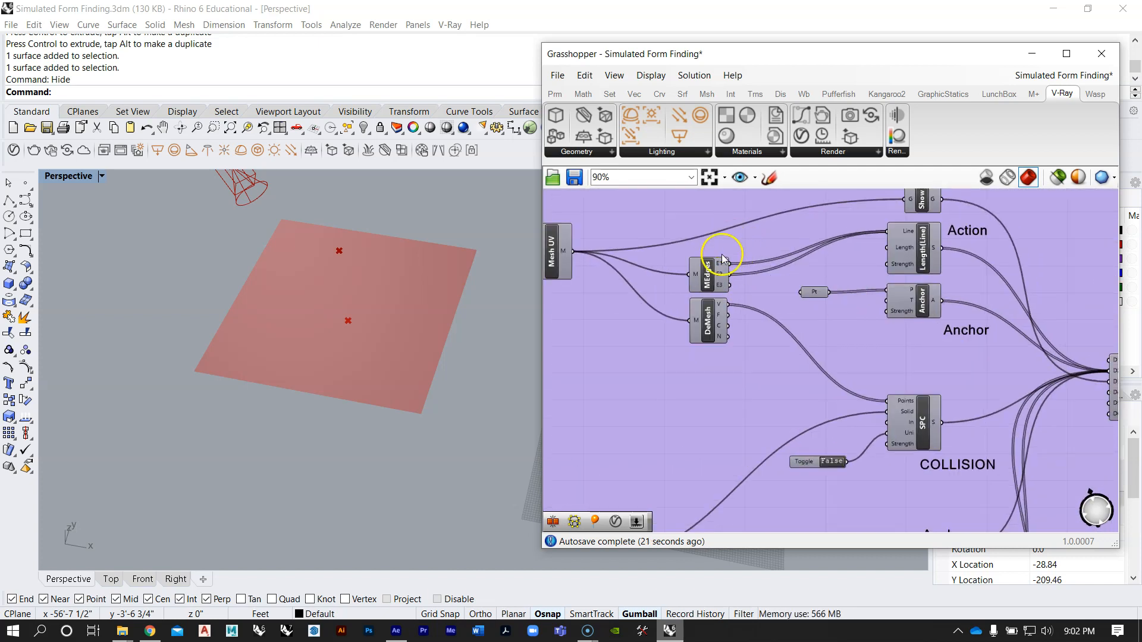
scroll(752, 247, "down", 1)
right_click_drag(836, 244, 838, 270)
scroll(716, 272, "down", 1)
scroll(731, 300, "down", 3)
scroll(681, 434, "down", 3)
scroll(682, 437, "up", 3)
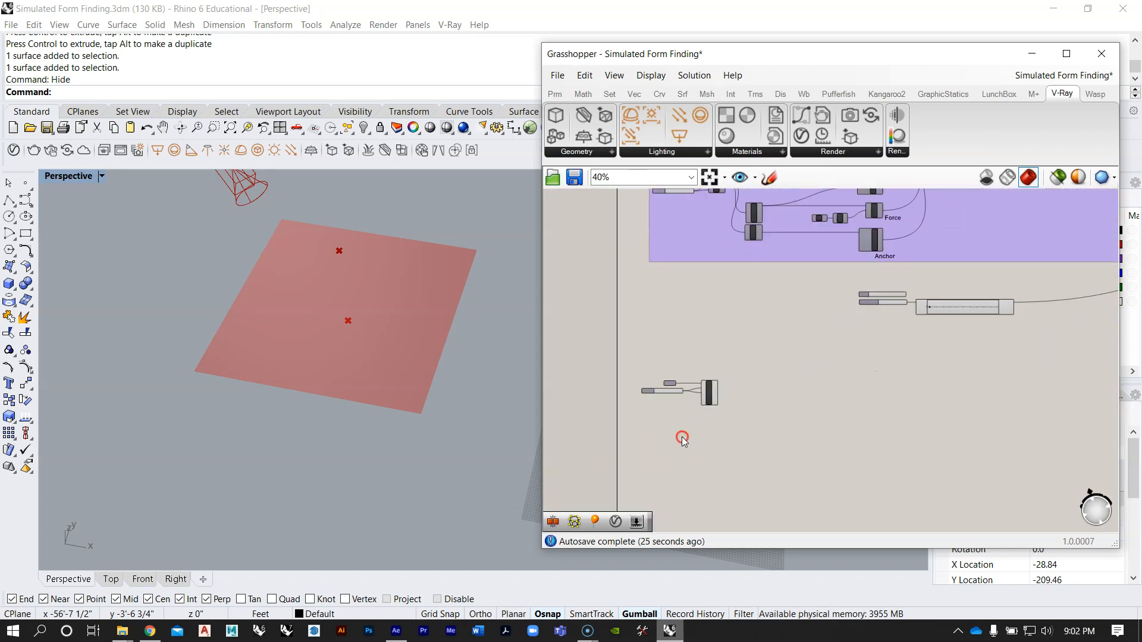
scroll(701, 422, "up", 3)
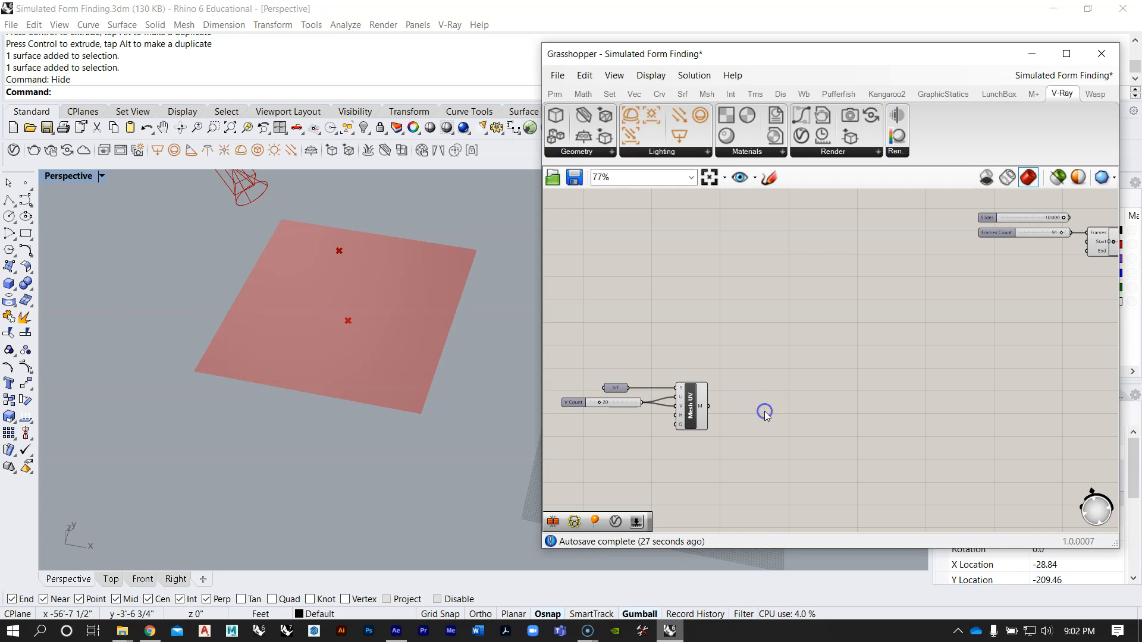
scroll(779, 351, "down", 3)
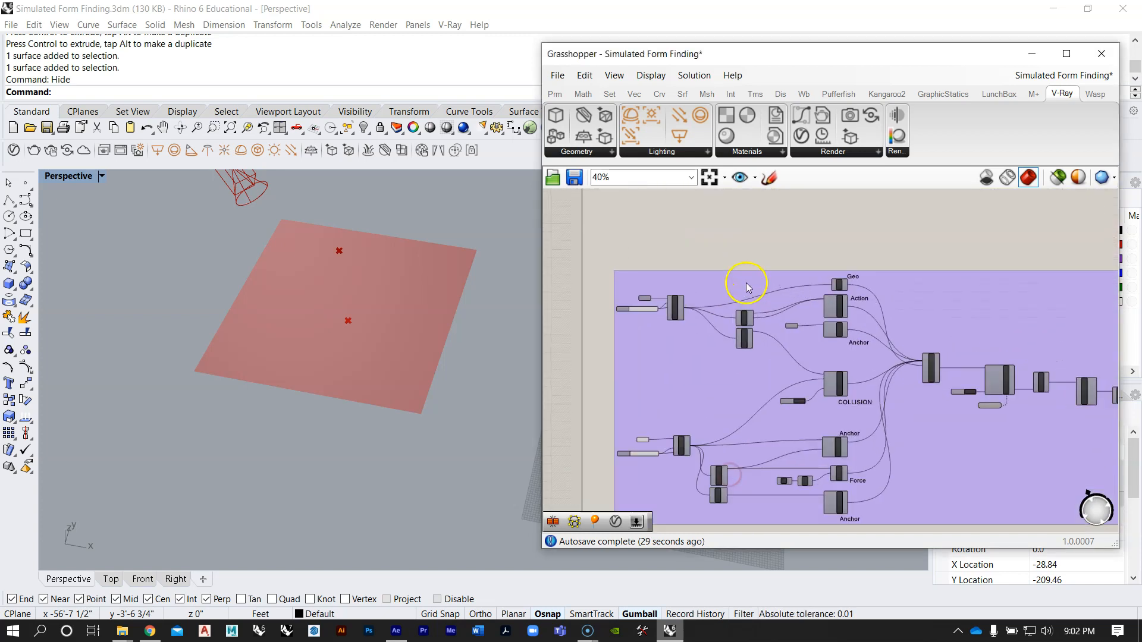
Step: Add Weaverbird's Mesh Edges and Weaverbird's Vertices components beside the new definition's Mesh UV component
scroll(746, 285, "down", 2)
scroll(699, 424, "up", 2)
scroll(699, 424, "up", 4)
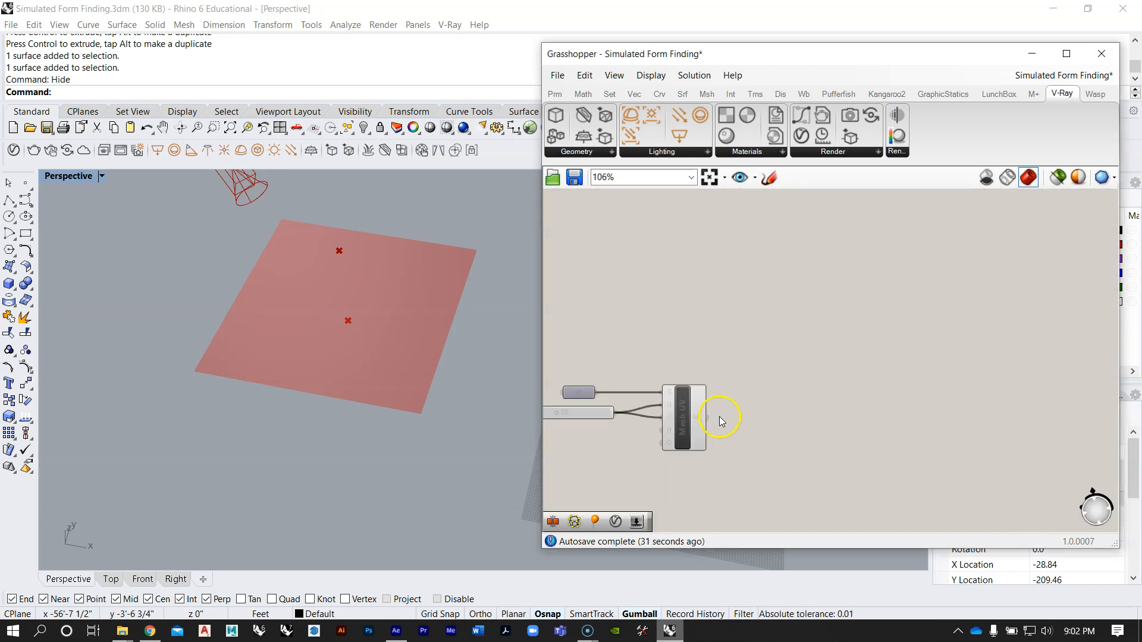
left_click(813, 96)
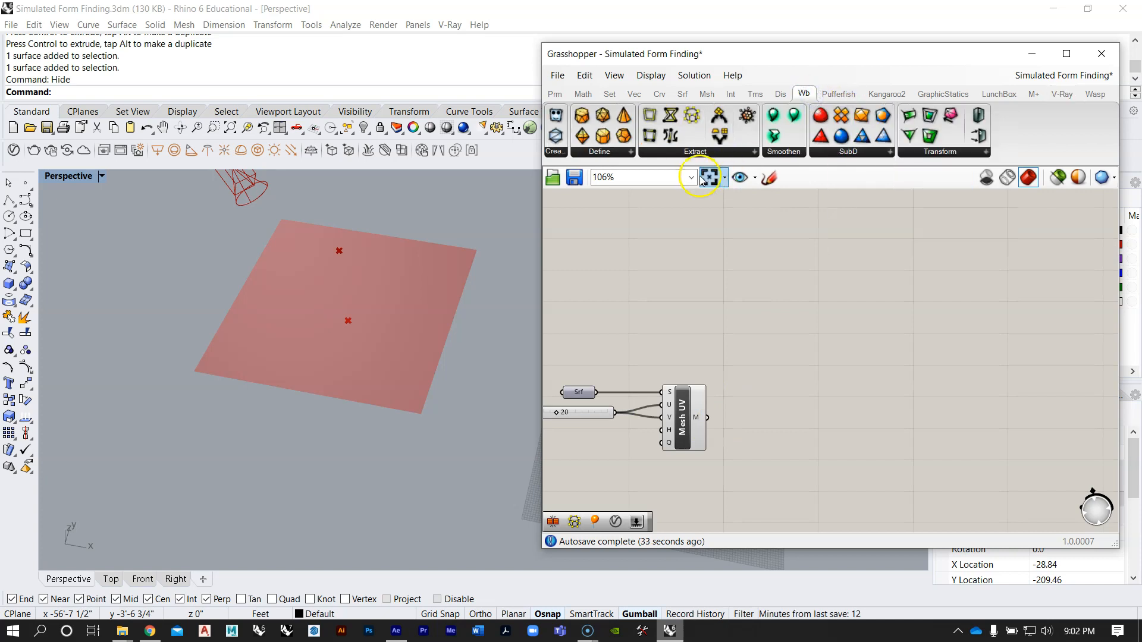
left_click(694, 201)
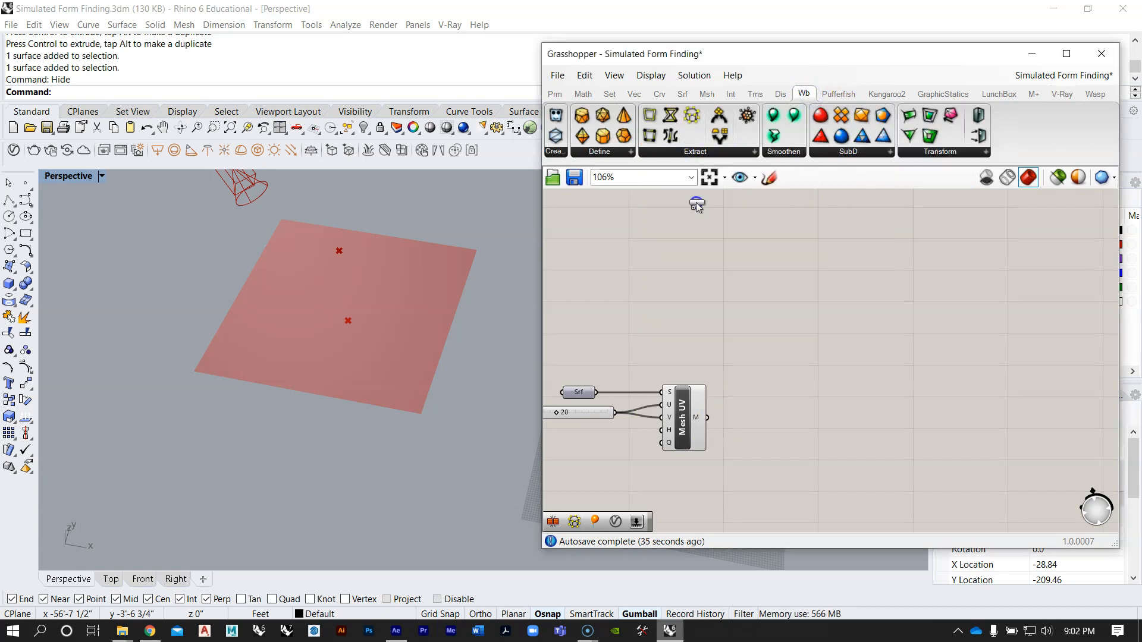
left_click(820, 366)
left_click(693, 153)
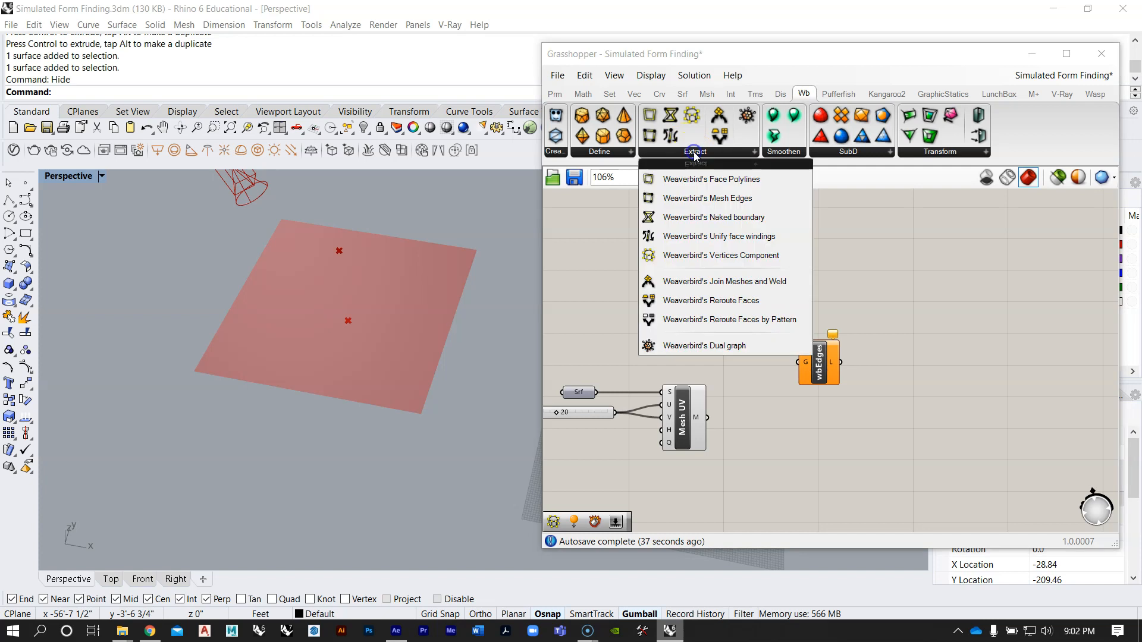
left_click(735, 256)
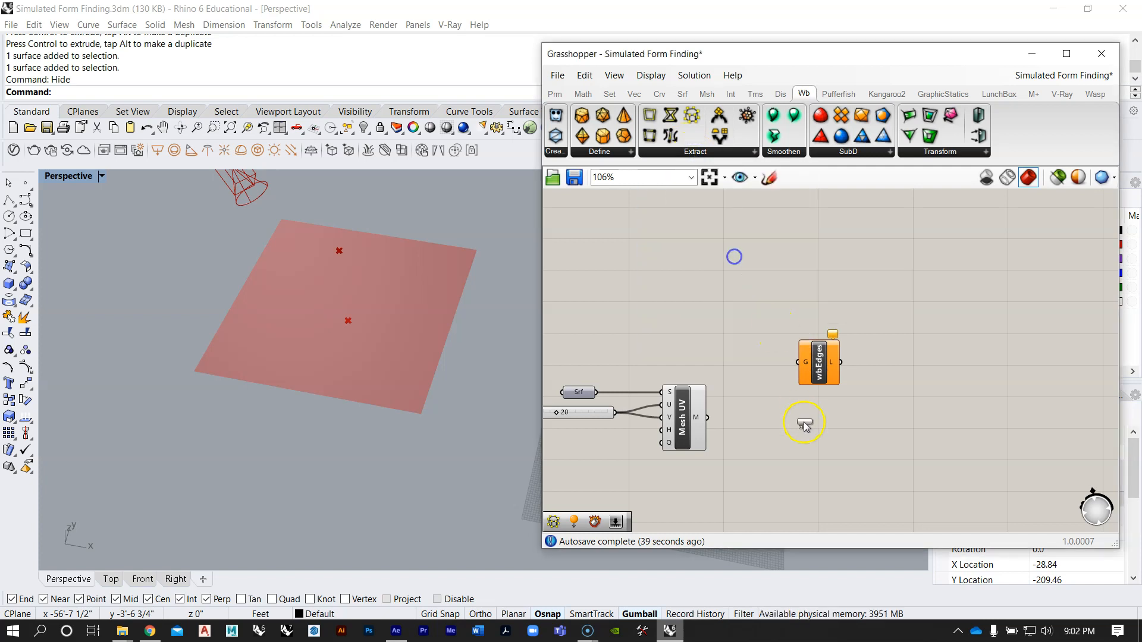
Step: Place wbVertices below wbEdges and connect the Mesh UV output to the G input of both
right_click_drag(814, 414, 794, 383)
left_click_drag(740, 410, 793, 418)
left_click_drag(767, 332, 798, 365)
left_click(795, 309)
Step: Compare the goals feeding Merge in the collision definition with the Show, Load, Length(Line) and Anchor goals in the other finished definition
scroll(706, 426, "down", 9)
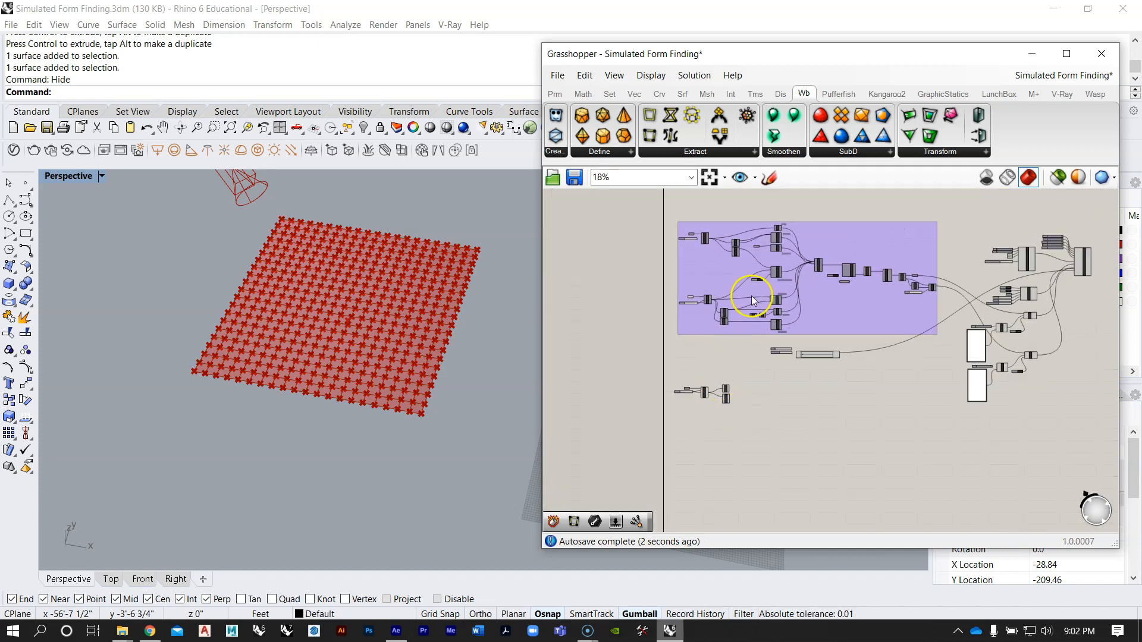
scroll(769, 240, "up", 6)
right_click_drag(769, 240, 765, 293)
scroll(786, 270, "up", 4)
scroll(788, 246, "down", 4)
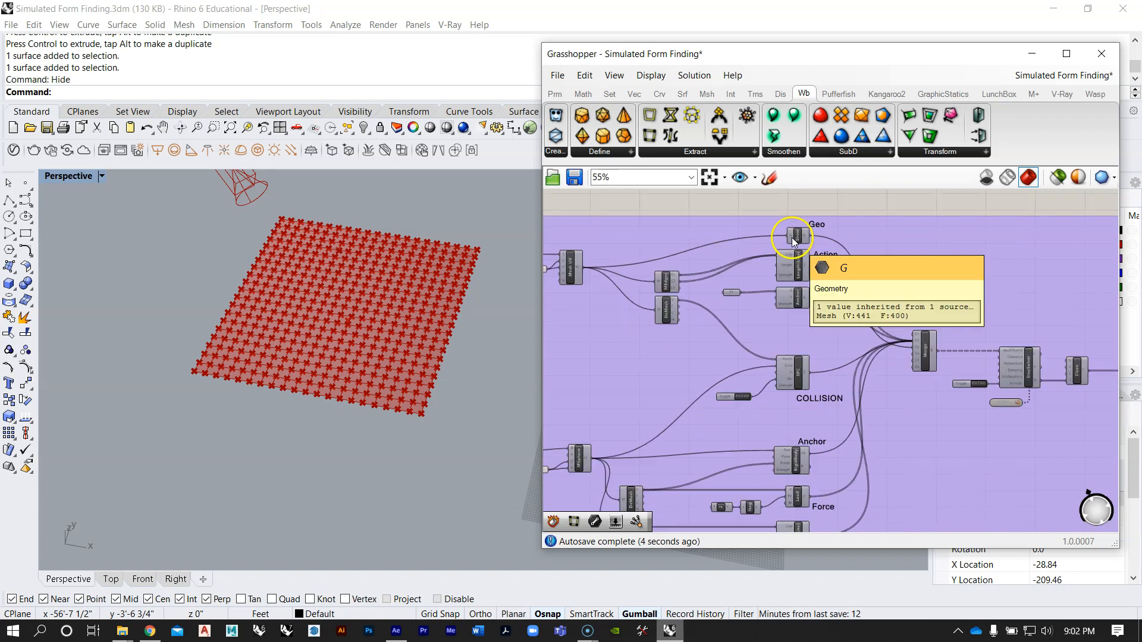
scroll(792, 239, "up", 2)
scroll(798, 237, "down", 1)
right_click_drag(834, 247, 803, 272)
scroll(780, 274, "up", 2)
scroll(771, 274, "down", 4)
scroll(778, 476, "down", 5)
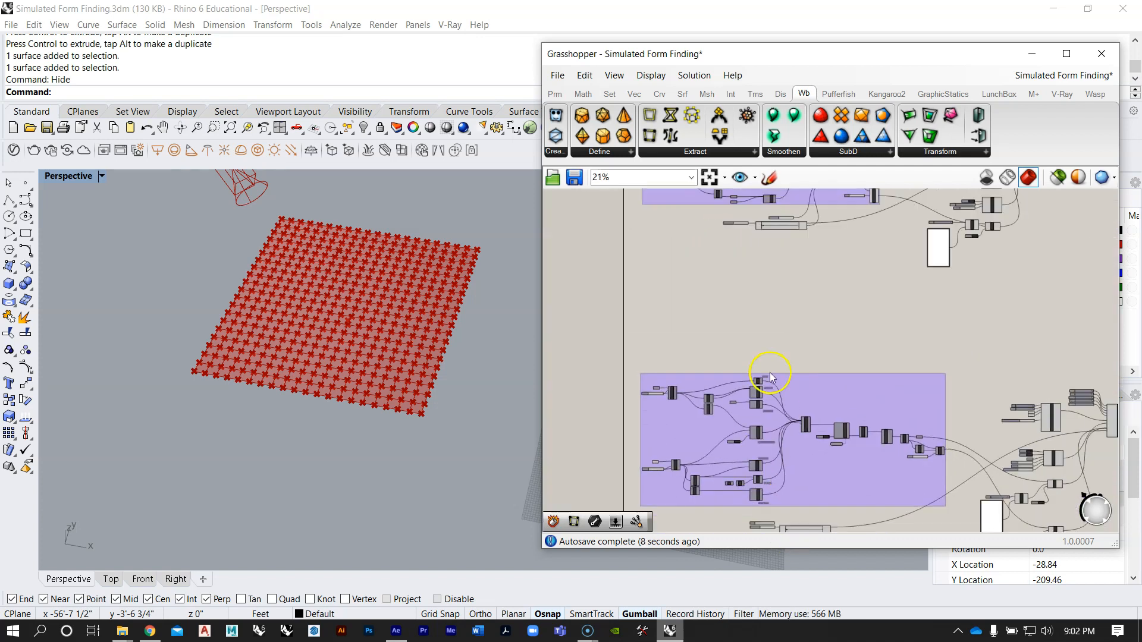
right_click_drag(768, 358, 763, 492)
scroll(765, 301, "up", 9)
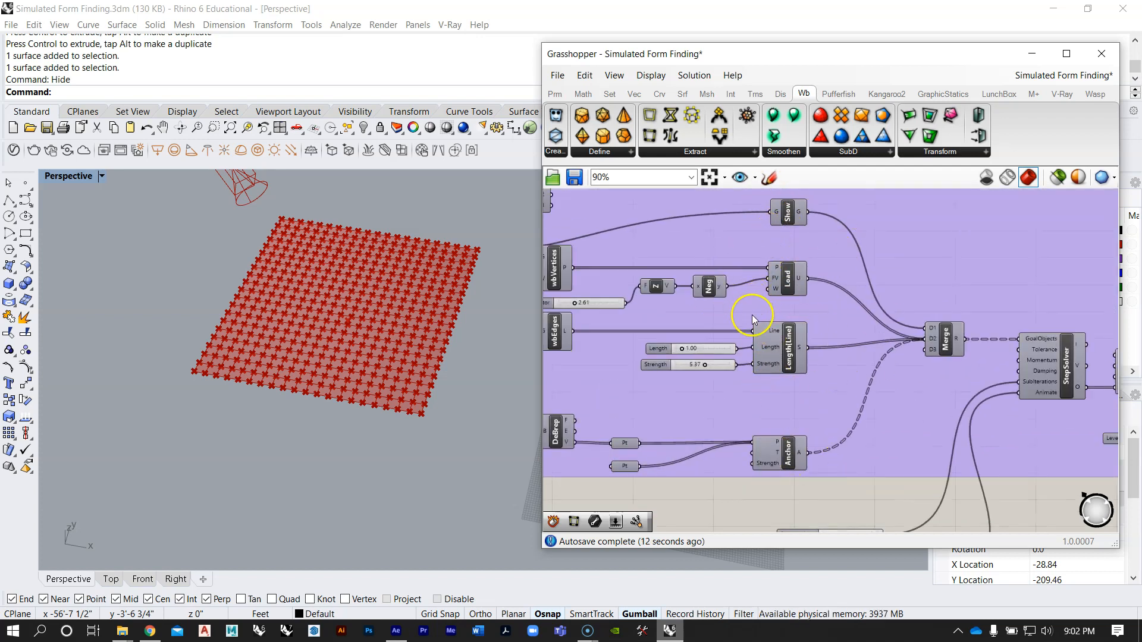
scroll(766, 316, "down", 9)
right_click_drag(819, 383, 813, 318)
scroll(719, 376, "up", 4)
right_click_drag(730, 372, 726, 343)
Step: Examine the Geo, Action and Anchor goals in the collision definition alongside the mesh grid in the Perspective viewport
scroll(725, 351, "up", 4)
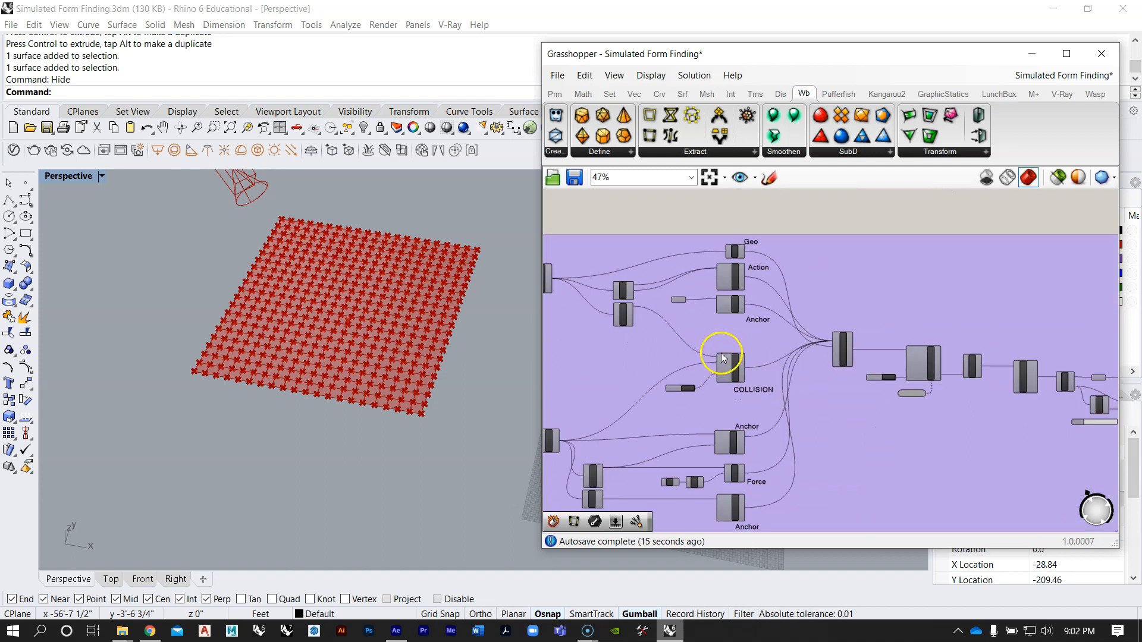
scroll(723, 273, "down", 1)
right_click_drag(723, 283, 852, 391)
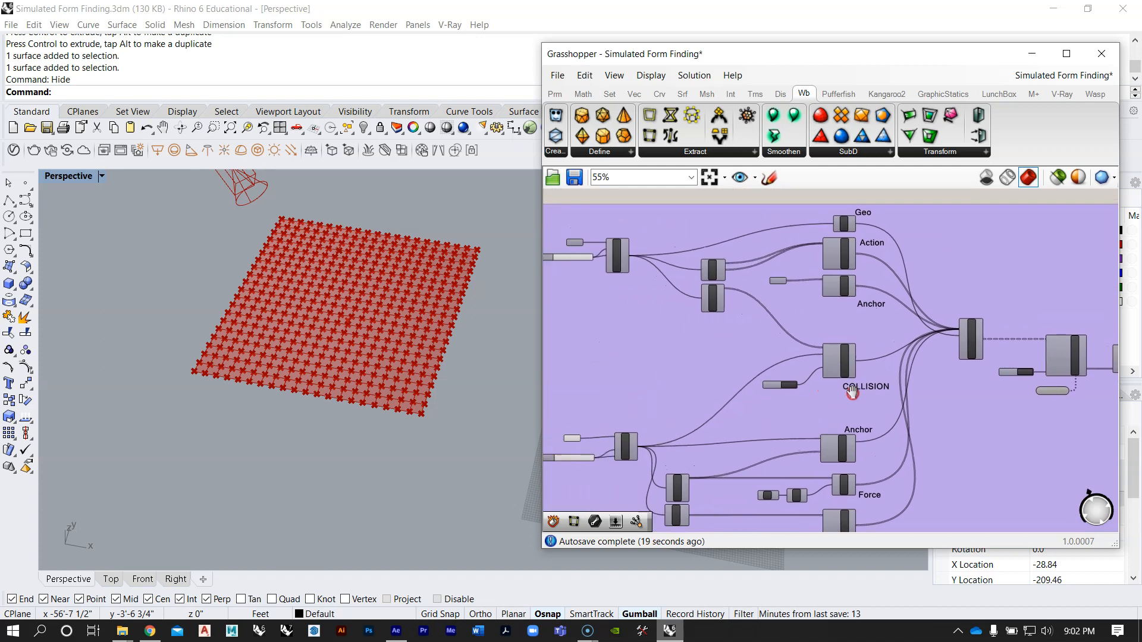
scroll(702, 306, "up", 1)
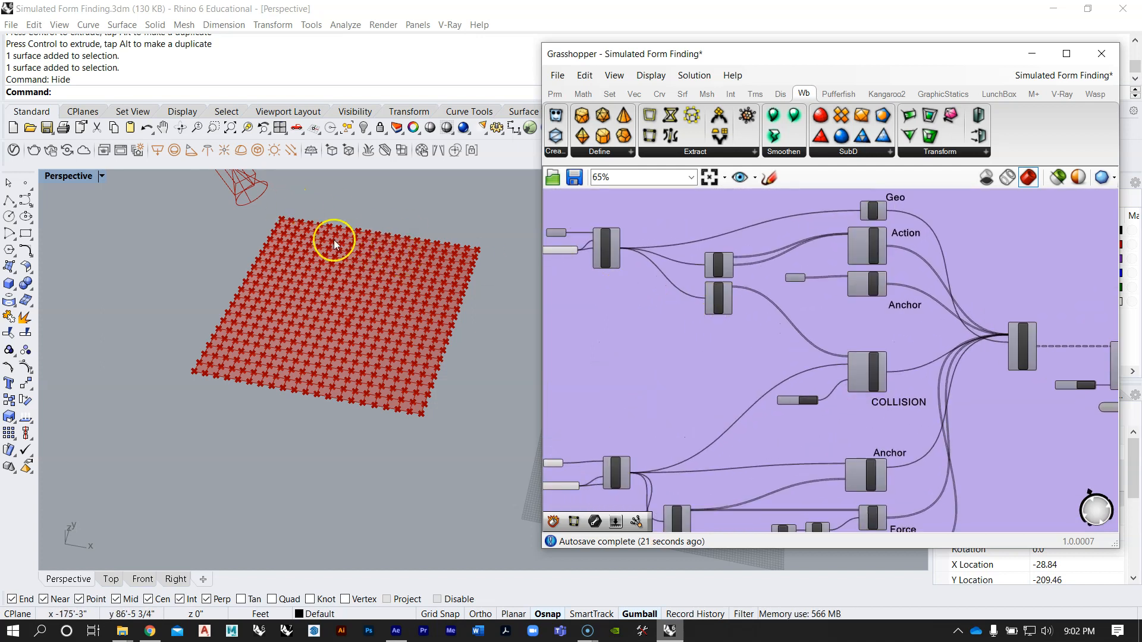
right_click_drag(893, 256, 844, 298)
scroll(867, 312, "up", 3)
mouse_move(435, 346)
right_mouse_down()
mouse_move(431, 287)
mouse_move(446, 260)
mouse_move(436, 331)
right_mouse_up()
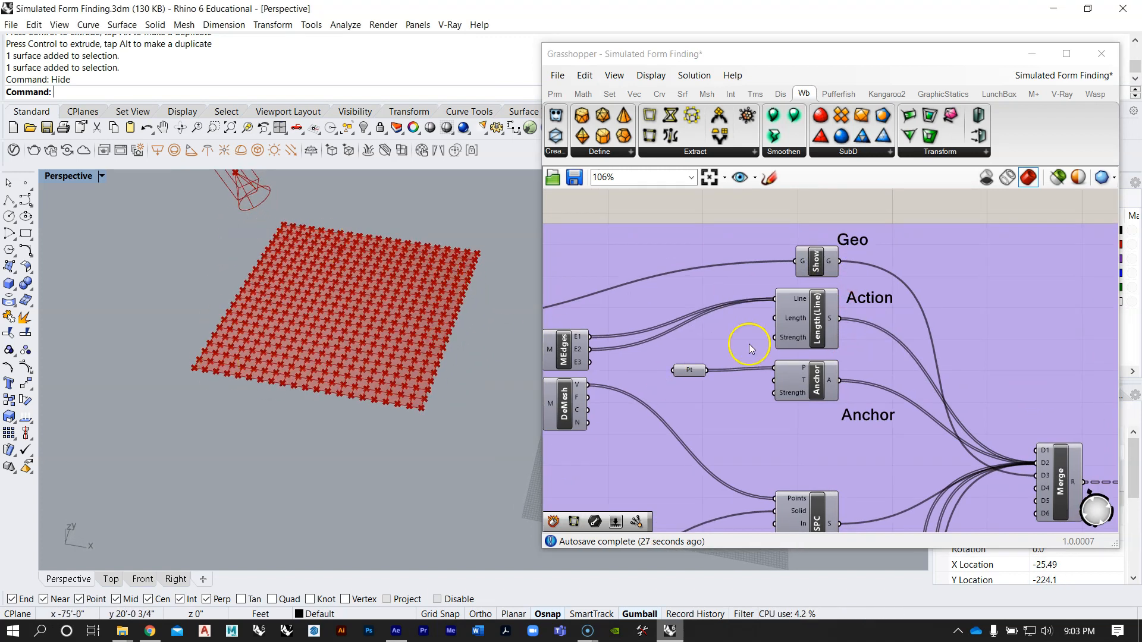
scroll(773, 339, "up", 2)
left_click(841, 329)
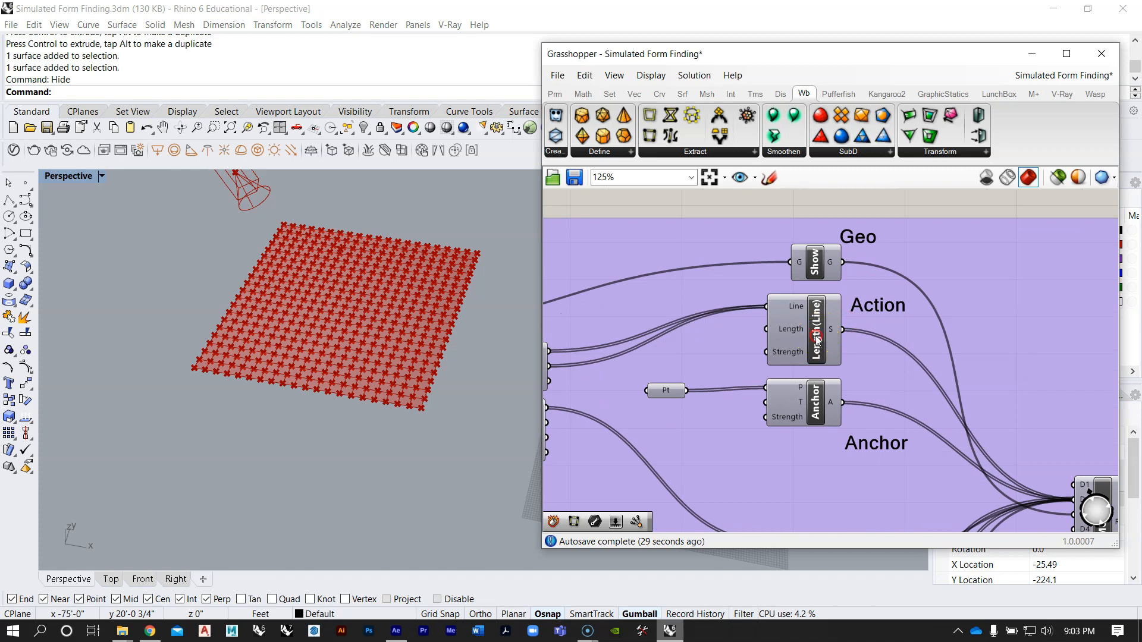
right_click_drag(817, 340, 859, 324)
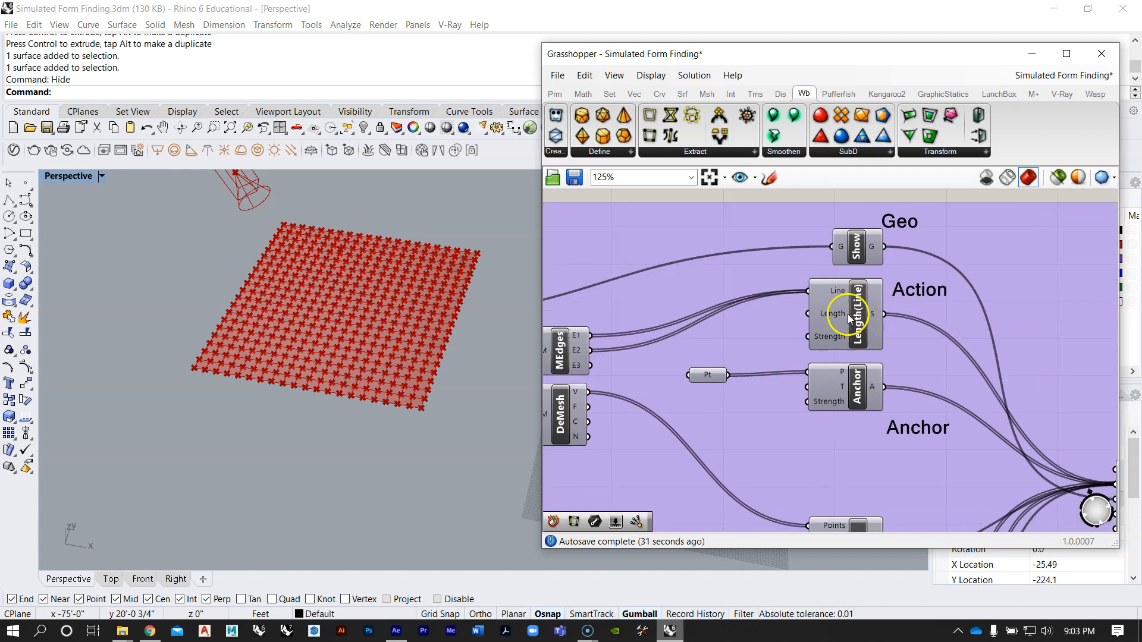
scroll(410, 348, "up", 3)
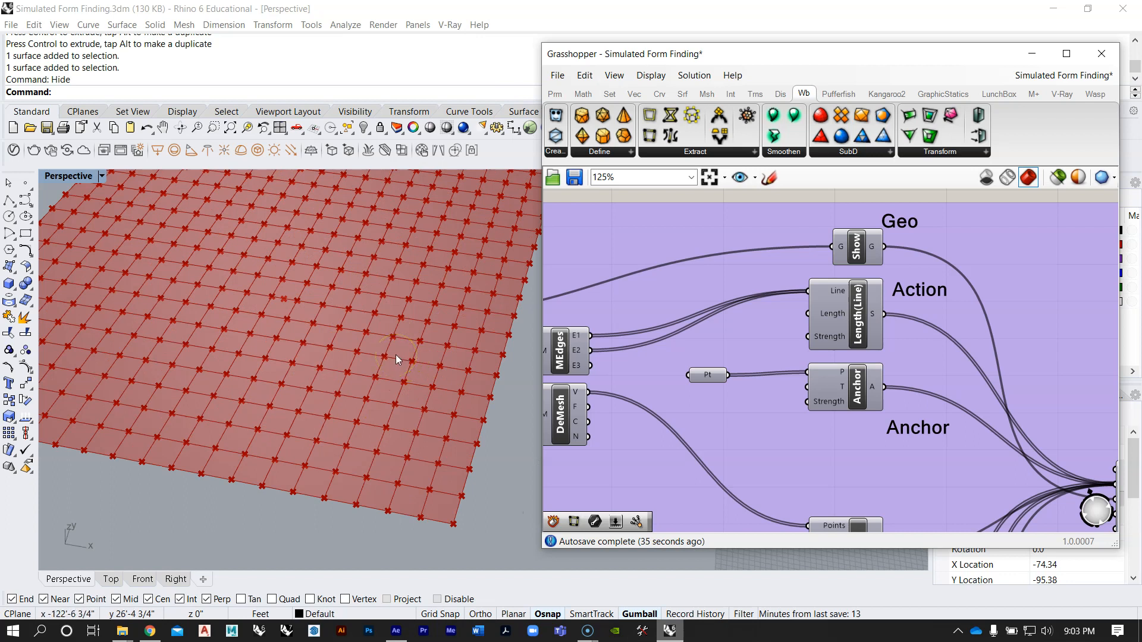
right_click_drag(835, 381, 833, 352)
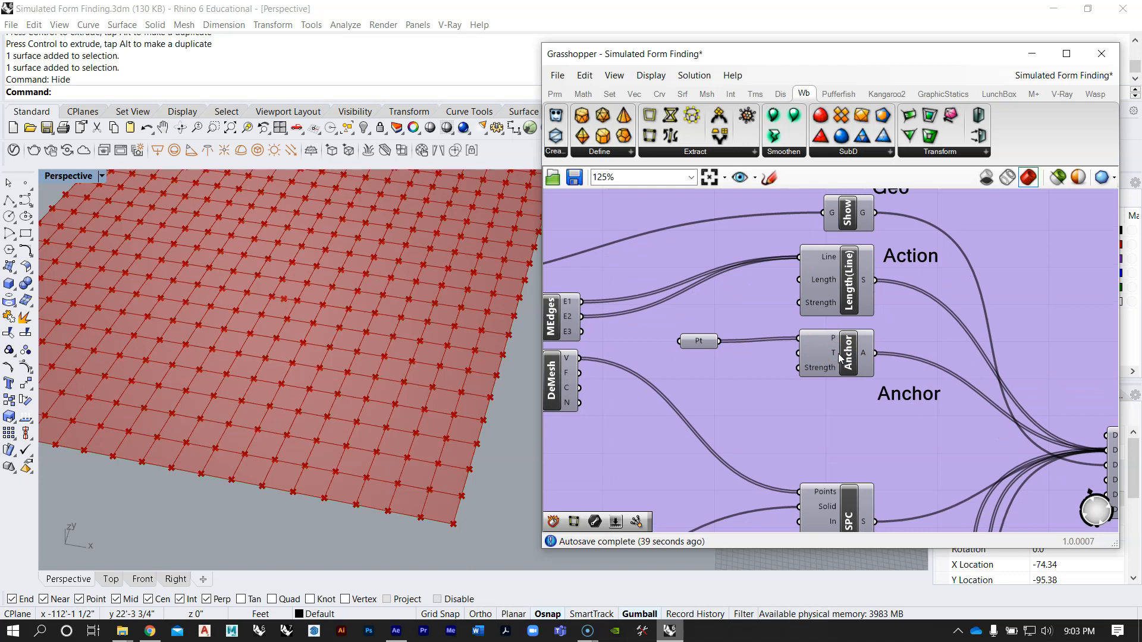
Step: Add a Kangaroo2 Length(Line) goal component beside wbEdges and wbVertices in the new definition
scroll(816, 282, "down", 5)
scroll(773, 392, "up", 5)
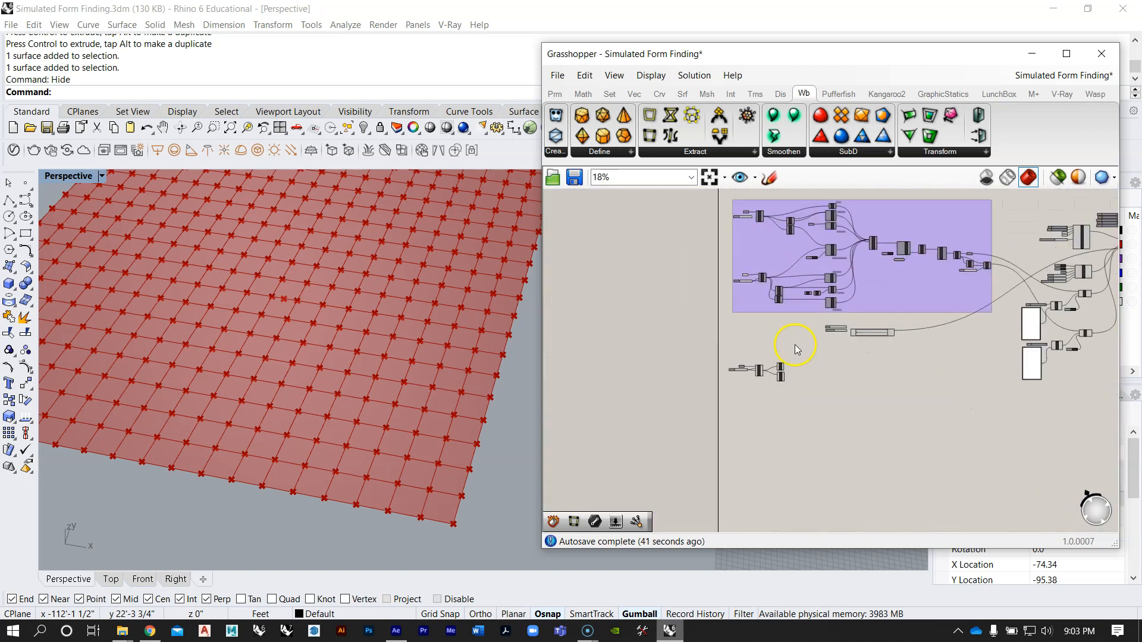
left_click(820, 324)
left_click(867, 319)
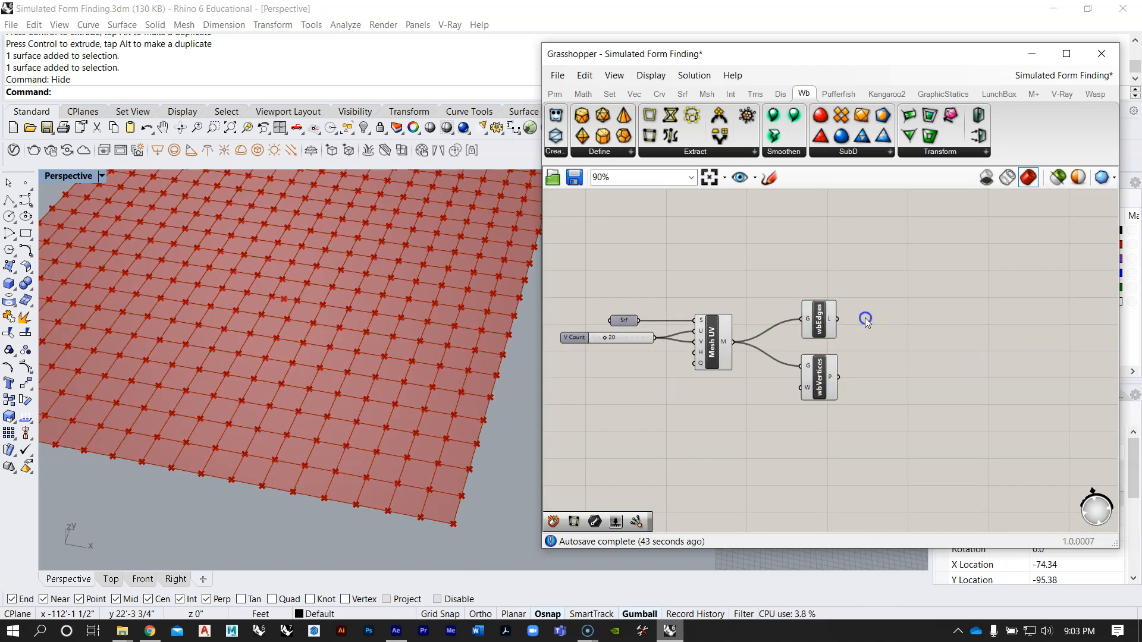
right_click_drag(866, 319, 854, 375)
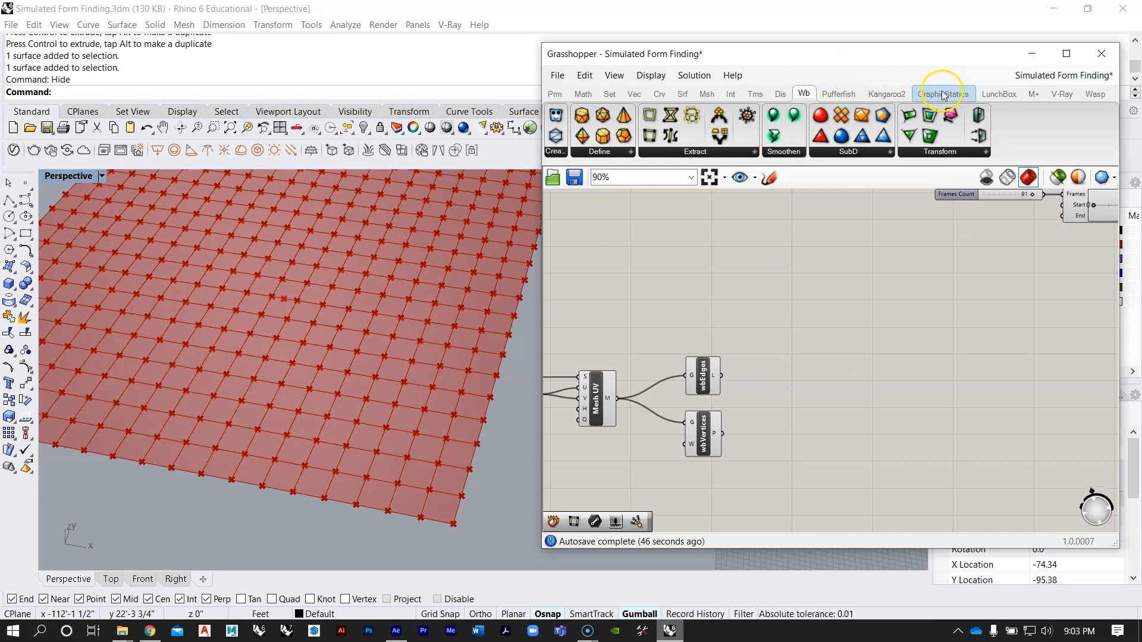
left_click(886, 94)
left_click(797, 151)
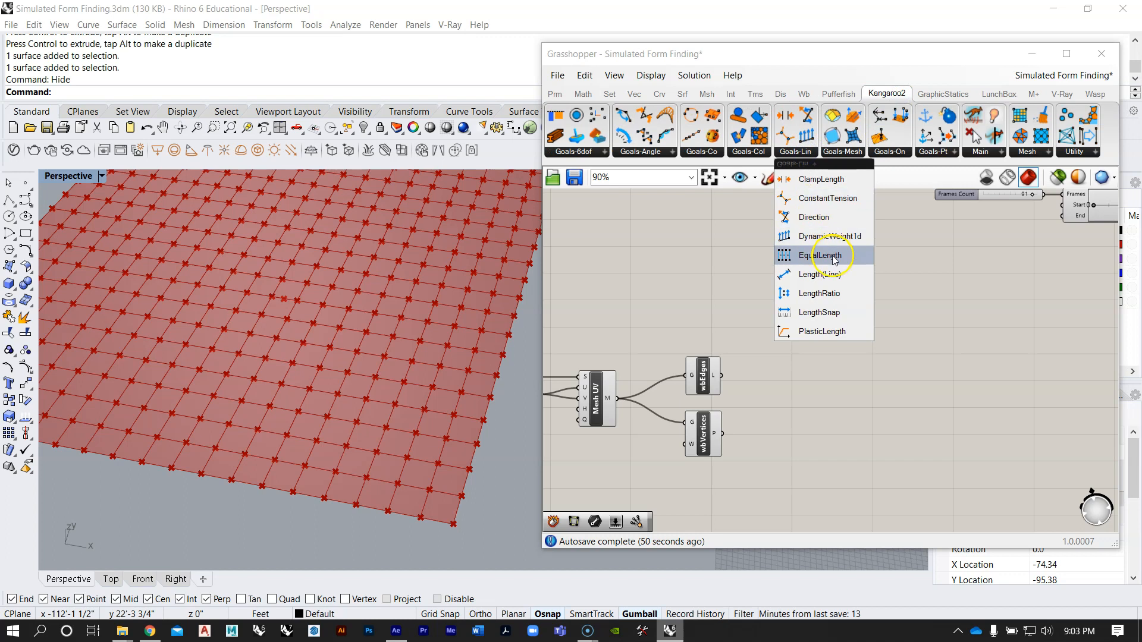
left_click_drag(837, 277, 851, 412)
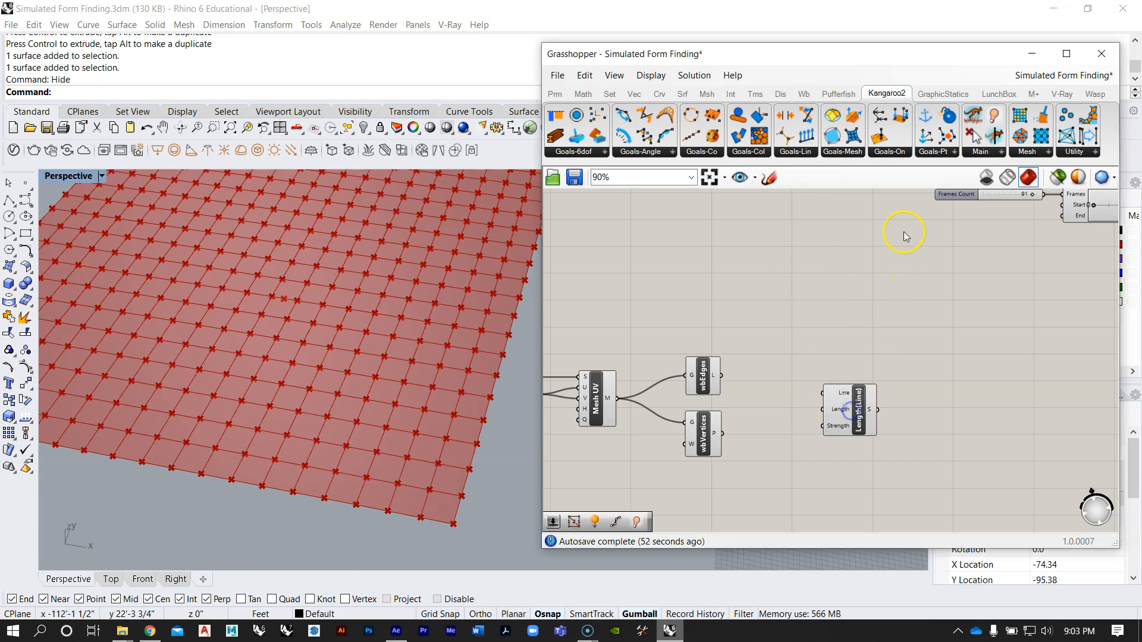
left_click(928, 156)
left_click_drag(939, 278, 845, 355)
scroll(809, 407, "down", 6)
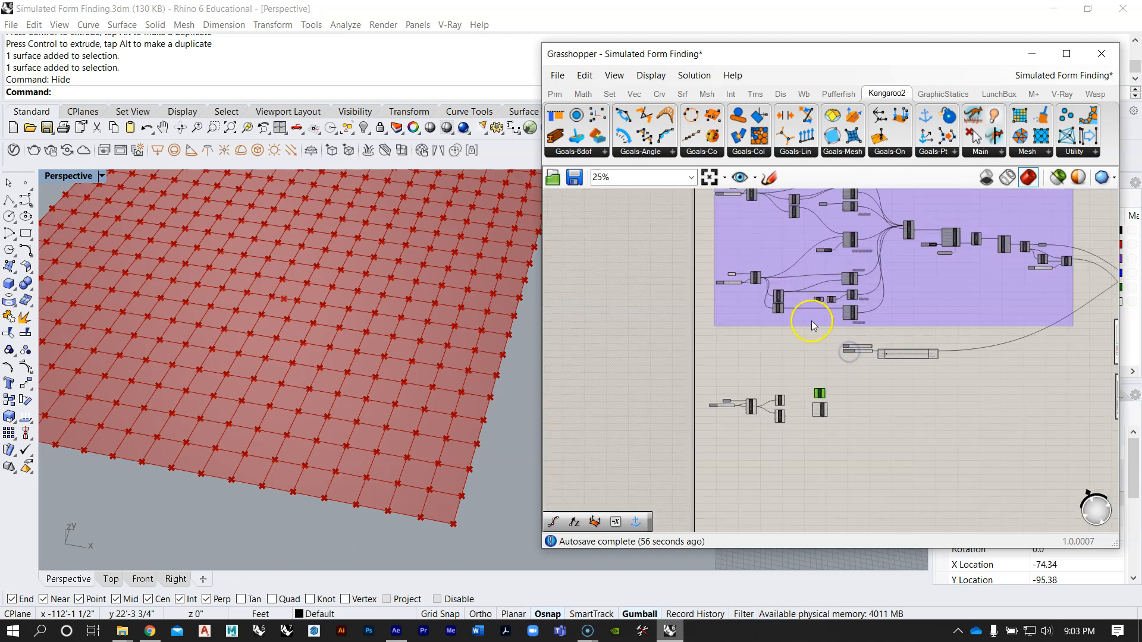
right_click_drag(804, 288, 786, 364)
scroll(826, 255, "up", 6)
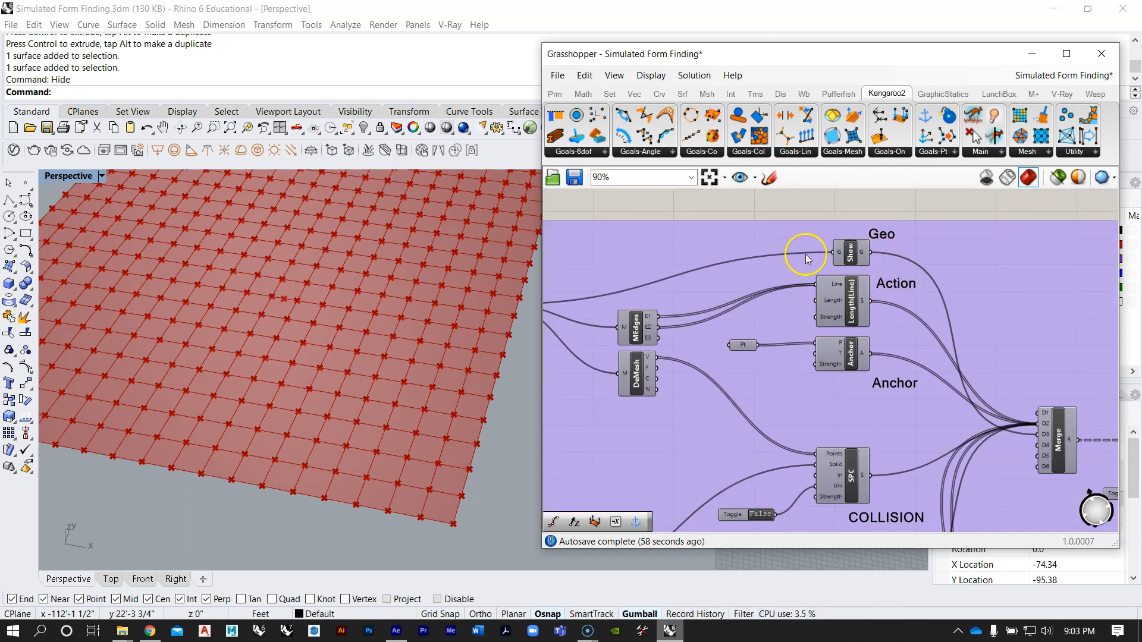
scroll(803, 256, "down", 4)
right_click_drag(798, 351, 796, 266)
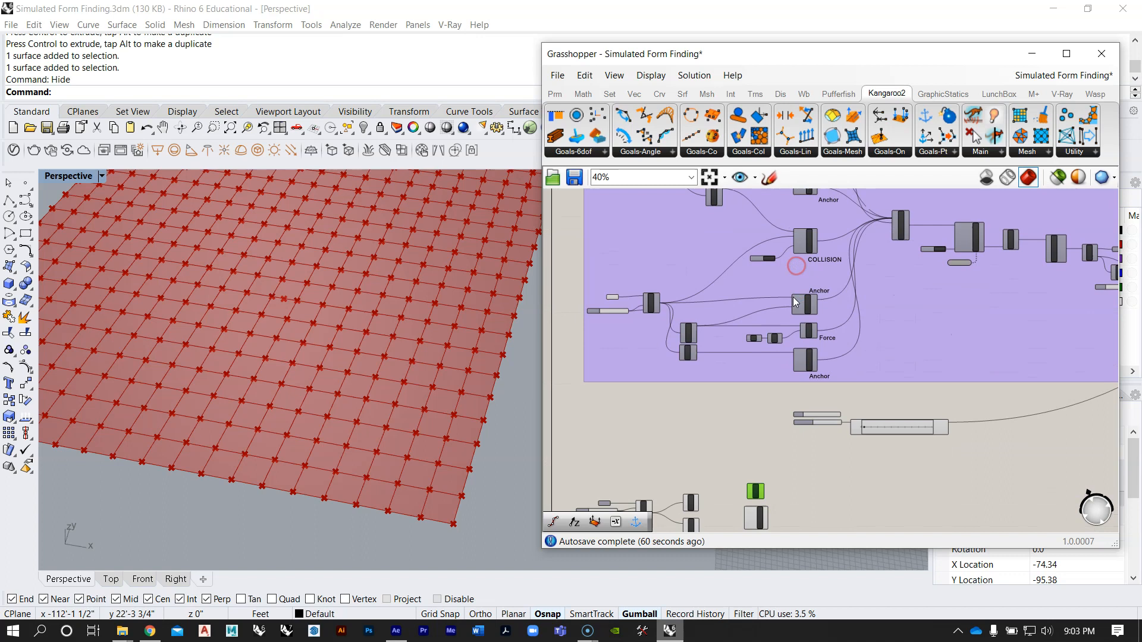
right_click_drag(816, 403, 812, 297)
scroll(815, 305, "up", 4)
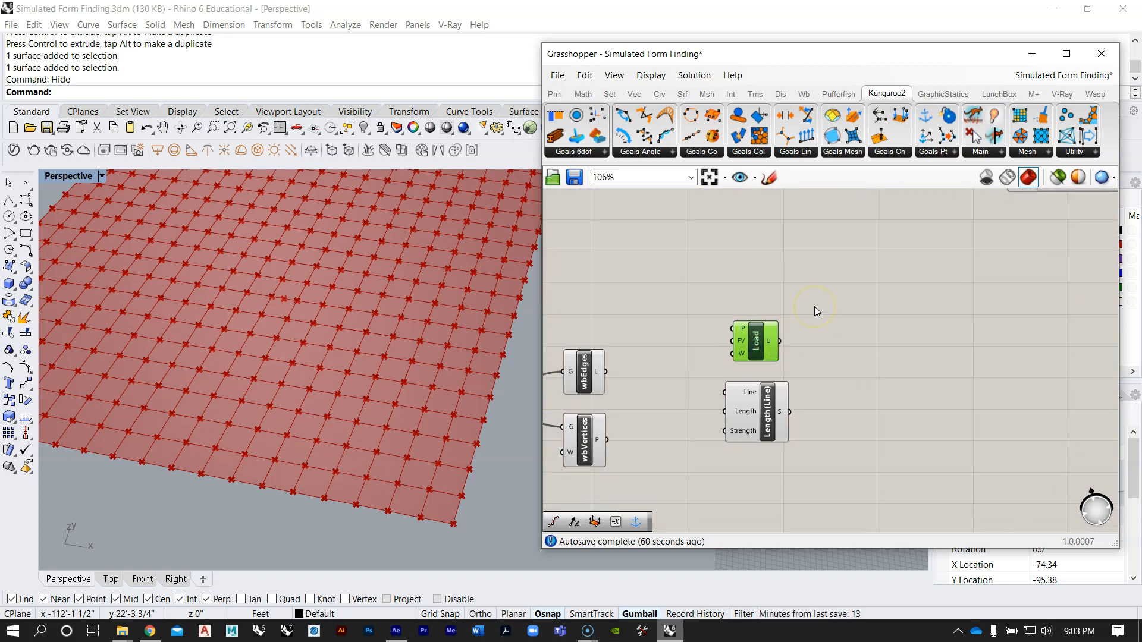
key("Delete")
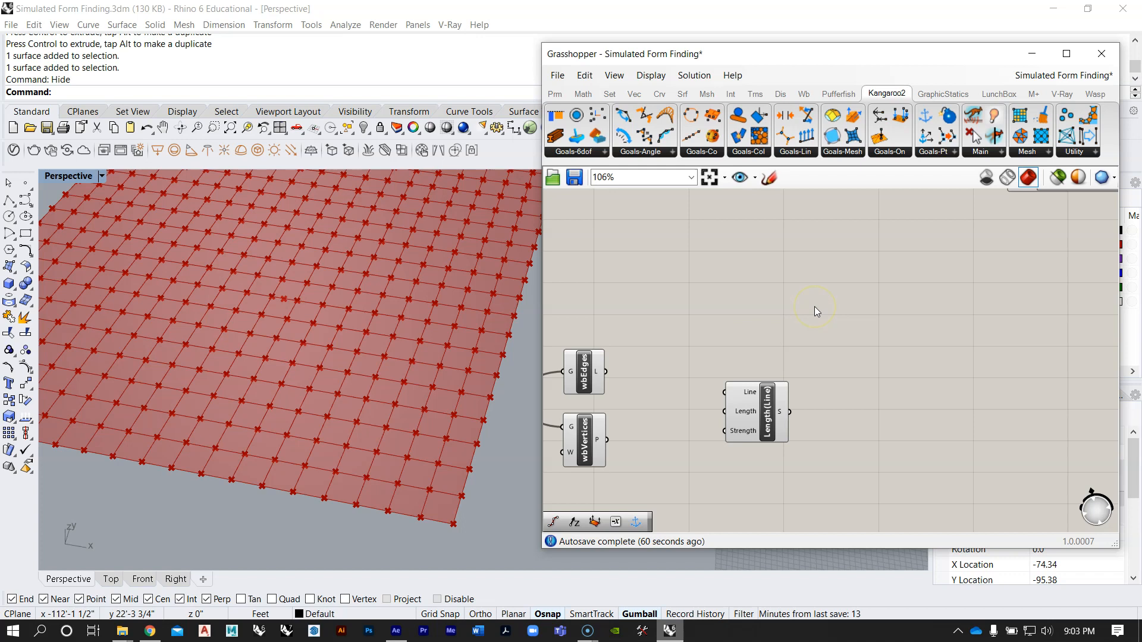
Step: Add a Kangaroo2 Show component above Length(Line) in the new definition
left_click_drag(751, 382, 742, 391)
left_click(733, 368)
scroll(733, 369, "down", 3)
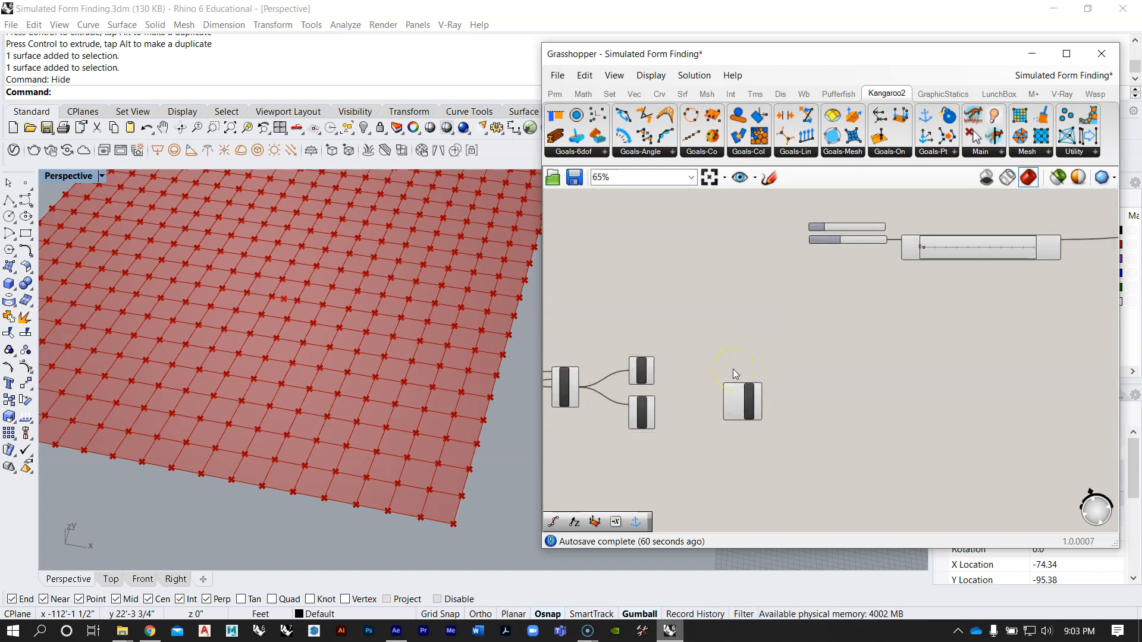
right_click_drag(684, 377, 777, 356)
scroll(777, 357, "down", 1)
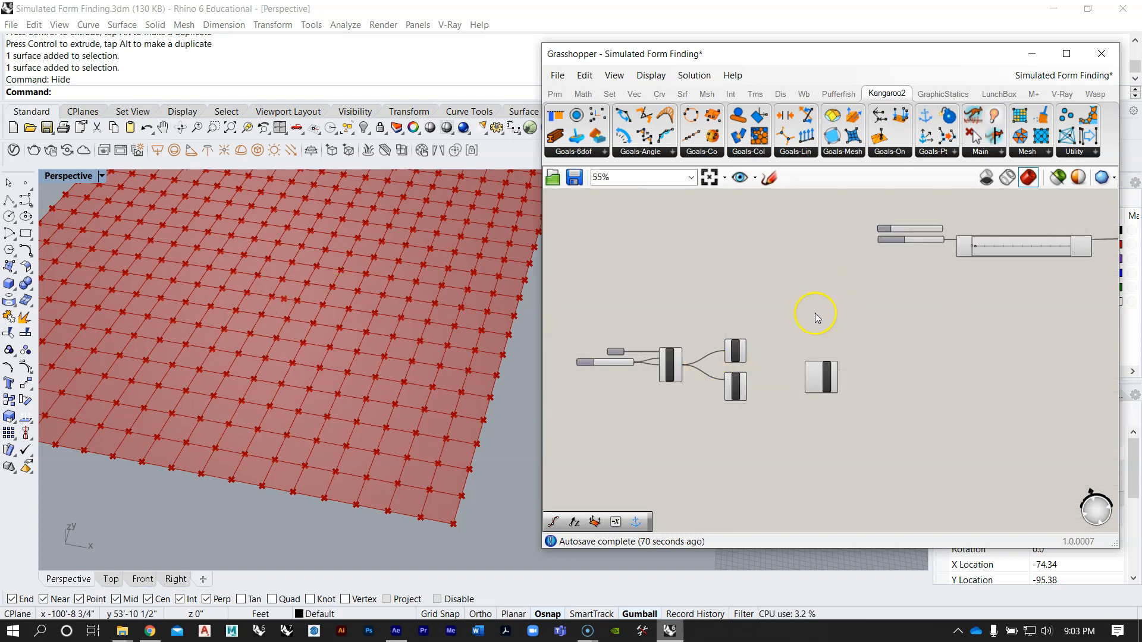
scroll(814, 357, "up", 4)
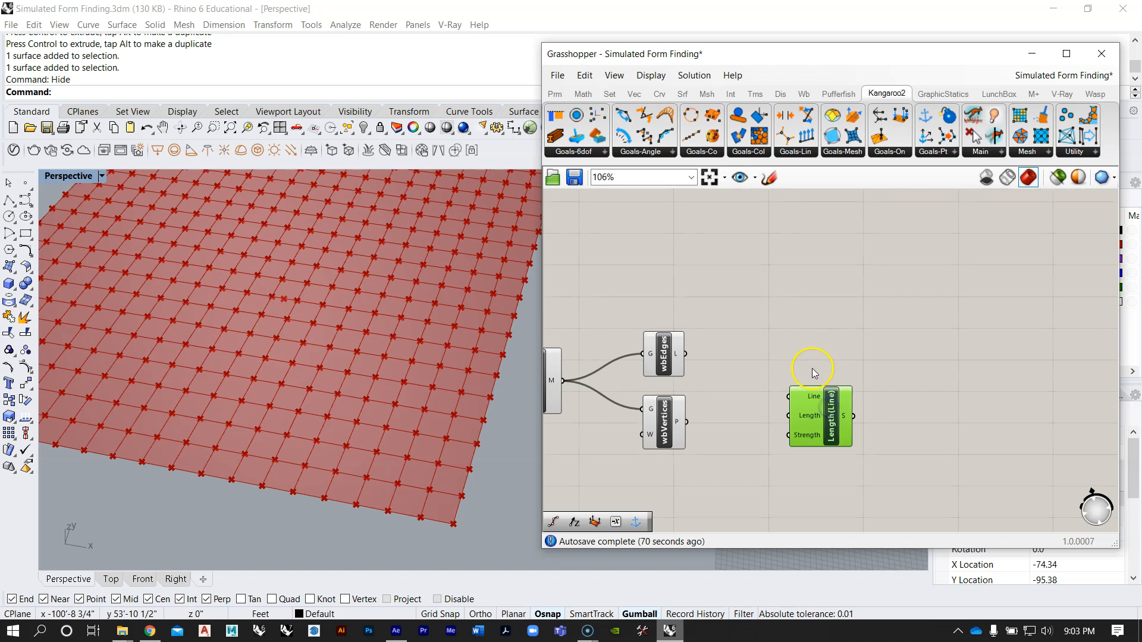
scroll(814, 373, "down", 4)
right_click_drag(862, 275, 791, 401)
right_click_drag(740, 478, 773, 382)
double_click(772, 388)
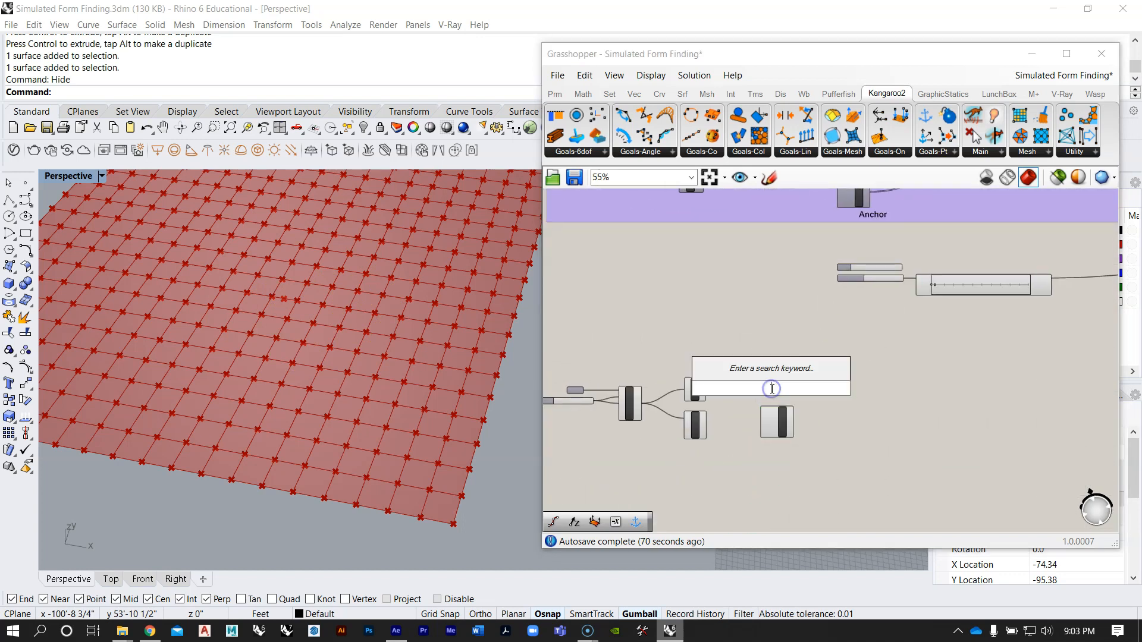
left_click(980, 159)
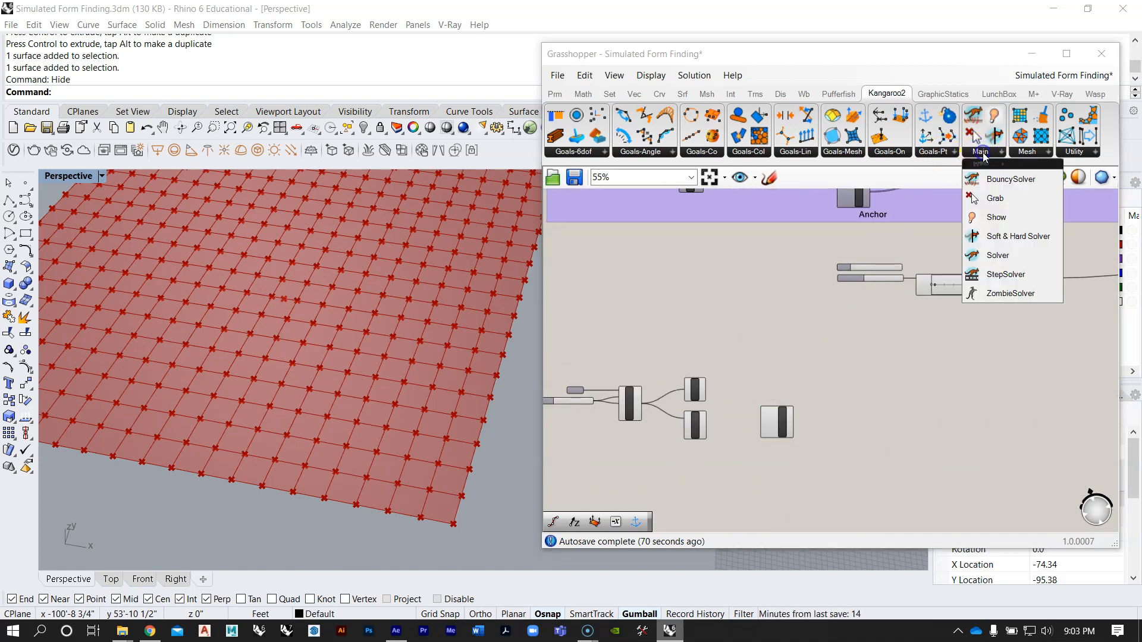
left_click(995, 216)
scroll(751, 404, "up", 5)
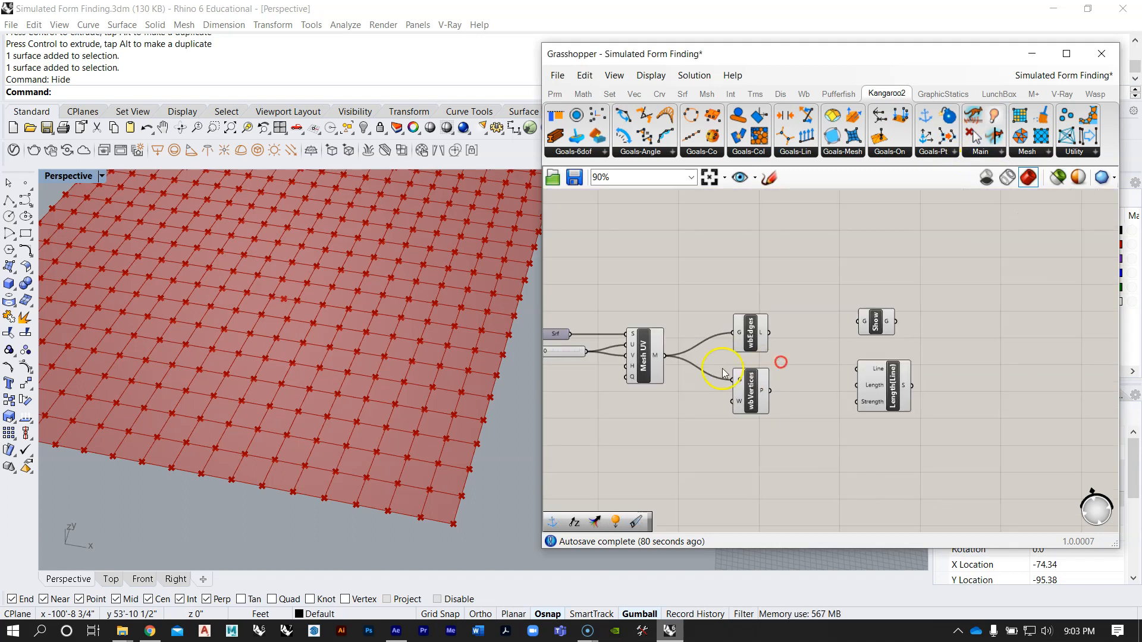
Step: Connect the Mesh UV output to the G input of the Show component
left_click_drag(657, 348, 960, 278)
left_click_drag(764, 328, 763, 345)
right_click_drag(781, 398, 775, 326)
left_click_drag(775, 327, 769, 395)
left_click_drag(786, 245, 783, 294)
left_click(816, 294)
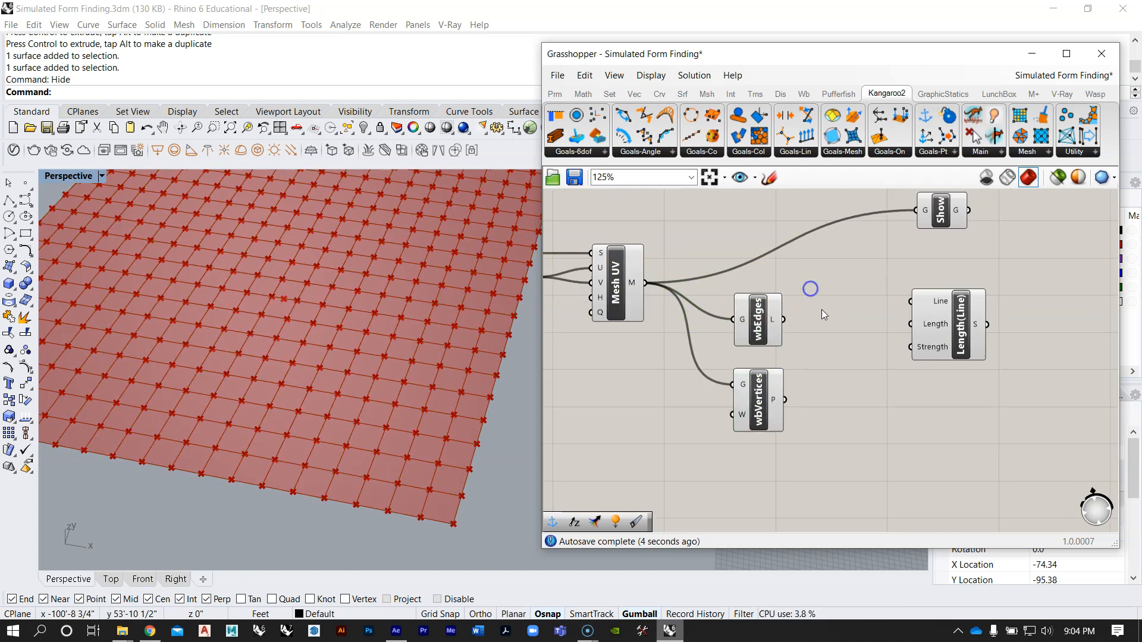
Step: Connect the L output of wbEdges to the Line input of Length(Line)
scroll(822, 310, "up", 2)
left_click(724, 353)
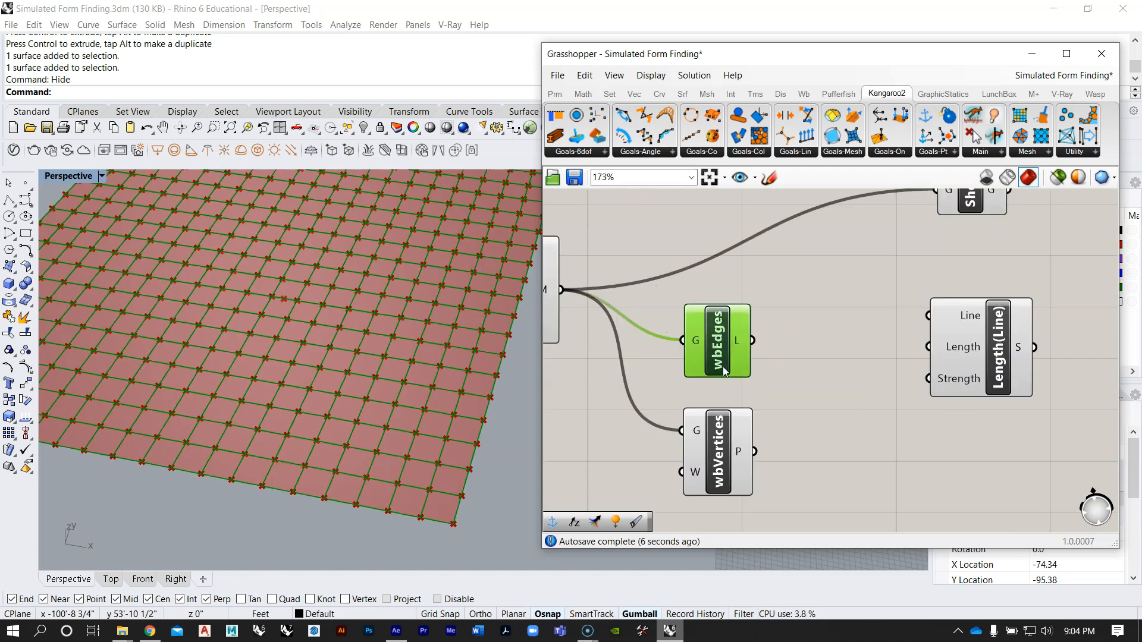
right_click_drag(775, 352, 736, 357)
left_click_drag(865, 311, 940, 359)
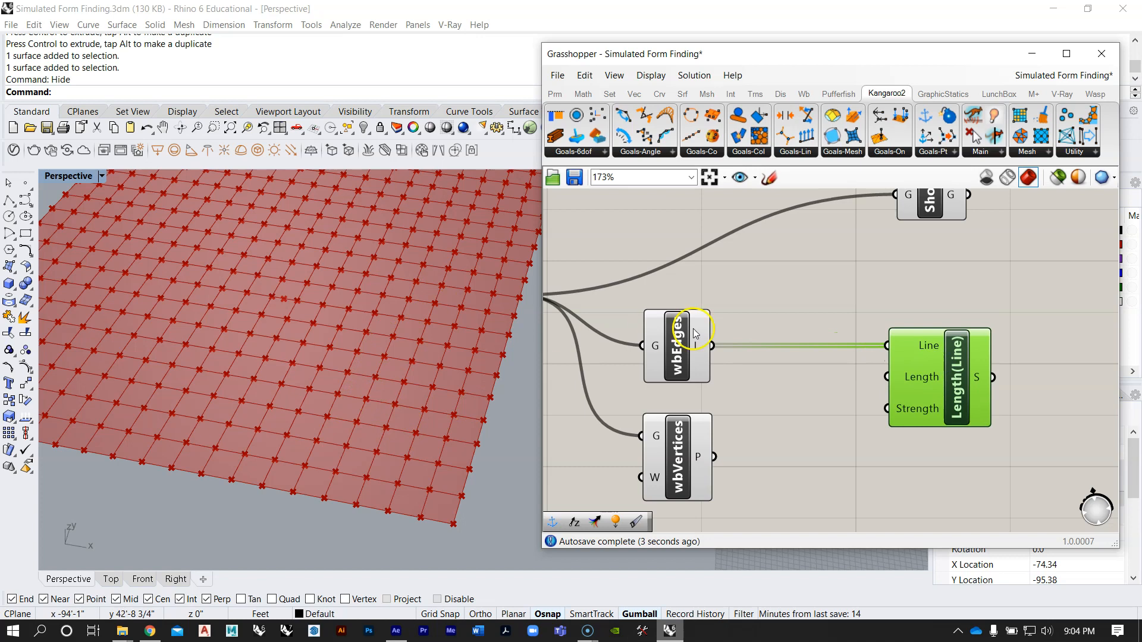
Step: Arrange the Show and Length(Line) components closer together in one column
scroll(733, 344, "down", 3)
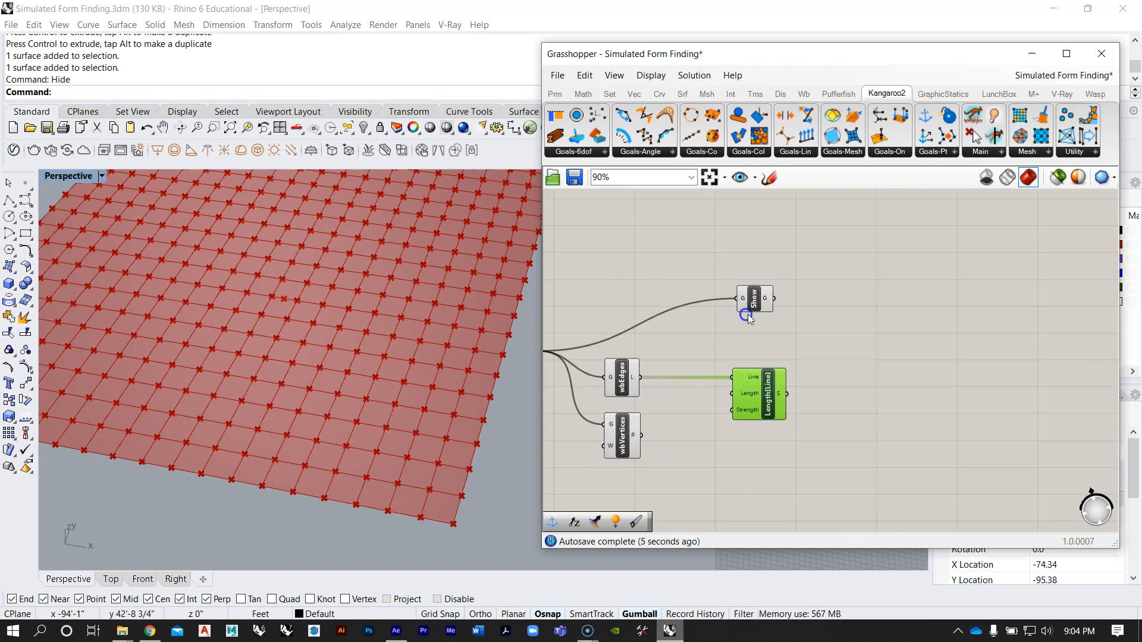
left_click_drag(752, 305, 755, 323)
left_click(750, 273)
right_click_drag(731, 367, 752, 346)
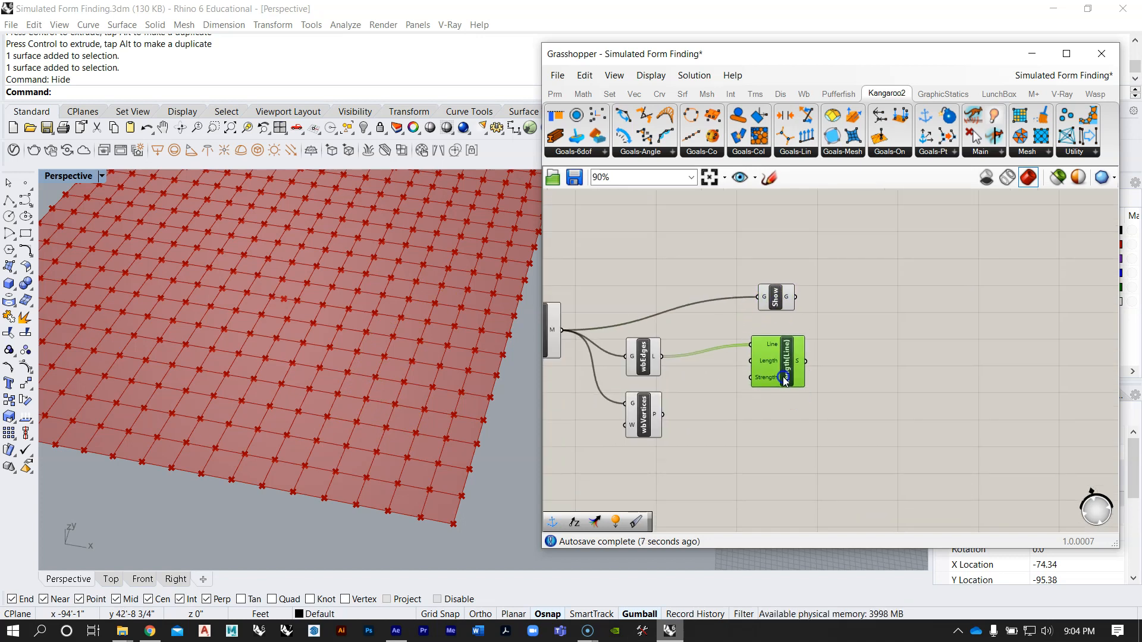
left_click(765, 415)
Step: Check the goals in the collision definition and add an Anchor goal below Length(Line) in the new definition
scroll(744, 414, "down", 5)
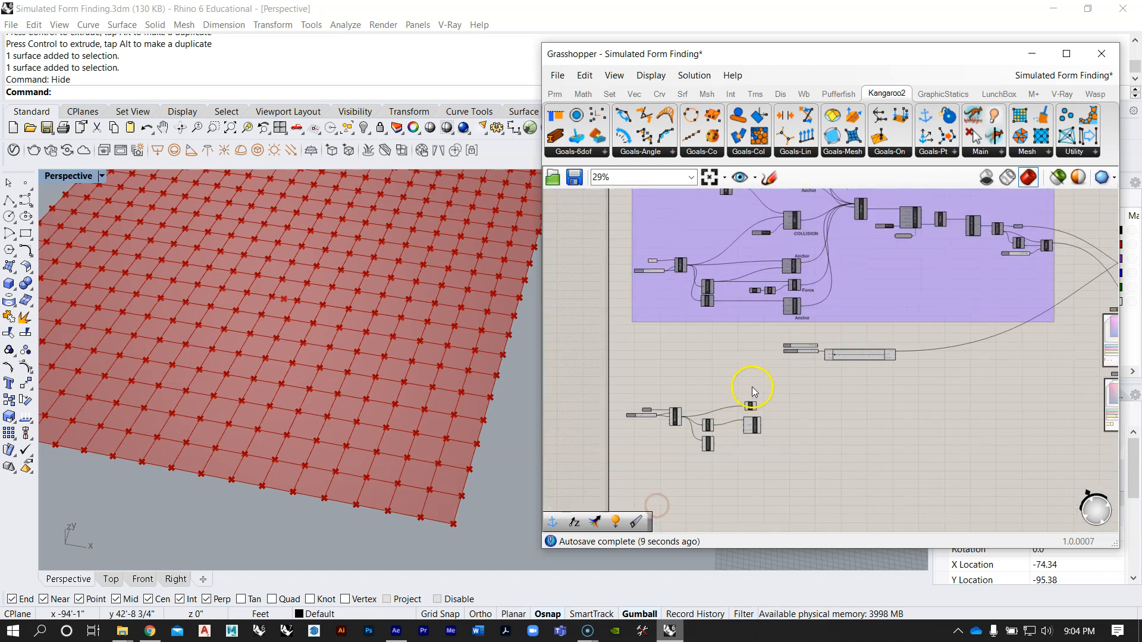
scroll(753, 388, "down", 1)
right_click_drag(786, 220, 769, 298)
scroll(772, 293, "up", 5)
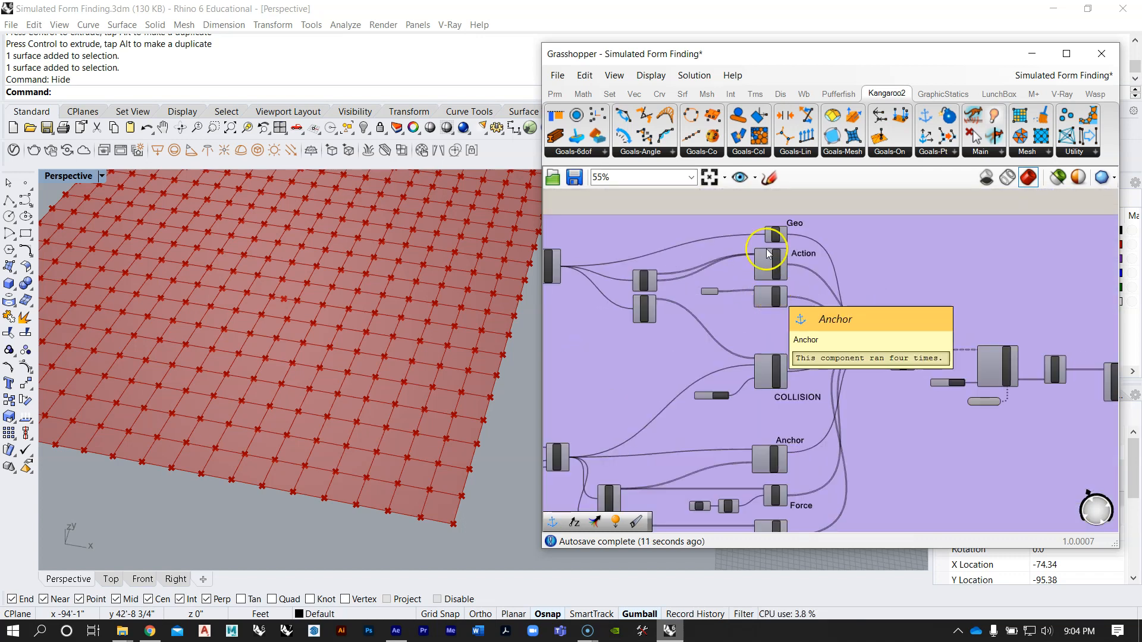
scroll(767, 254, "down", 3)
scroll(728, 480, "up", 6)
double_click(763, 480)
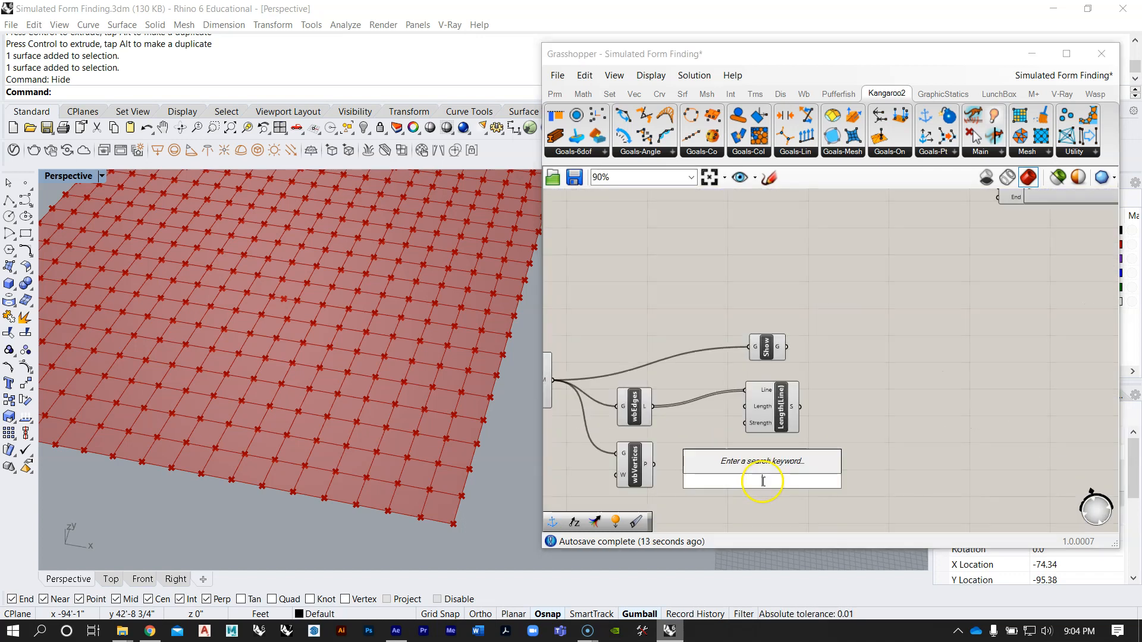
type("anchor")
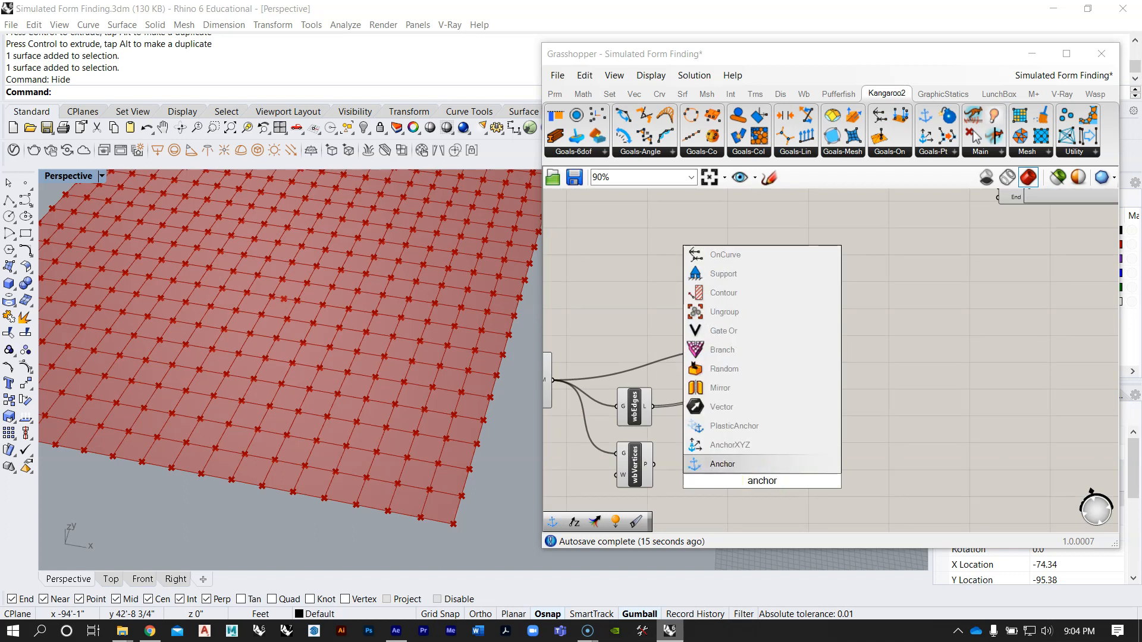
key("Return")
right_click_drag(752, 476, 798, 428)
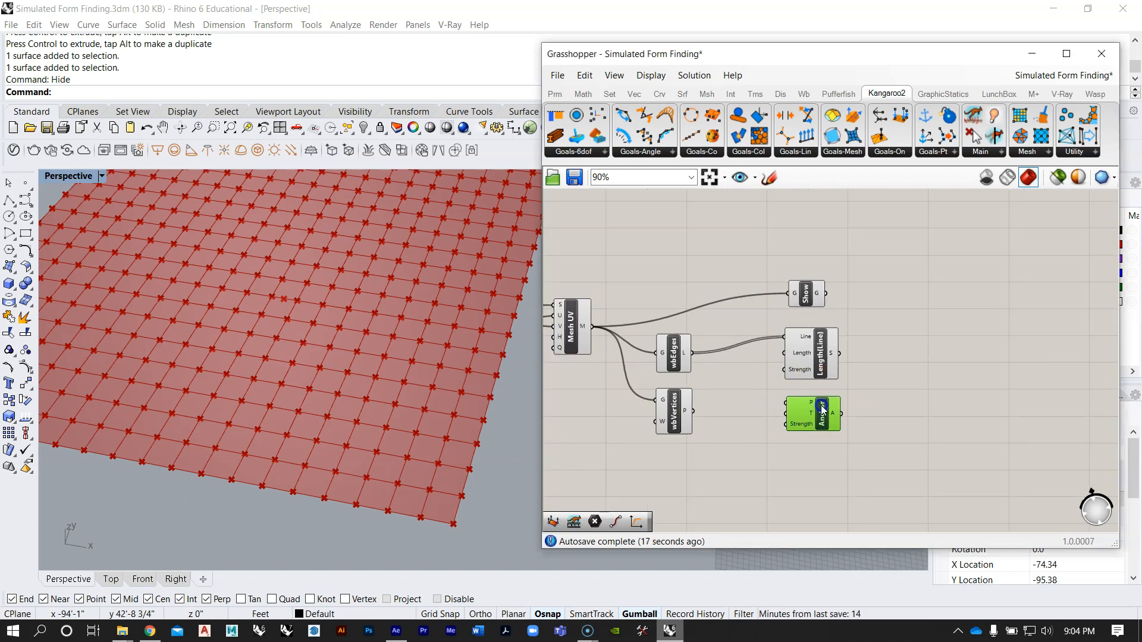
Step: Move wbVertices further down to leave a gap beneath wbEdges
left_click(810, 347)
left_click(737, 400)
right_click_drag(698, 440, 767, 402)
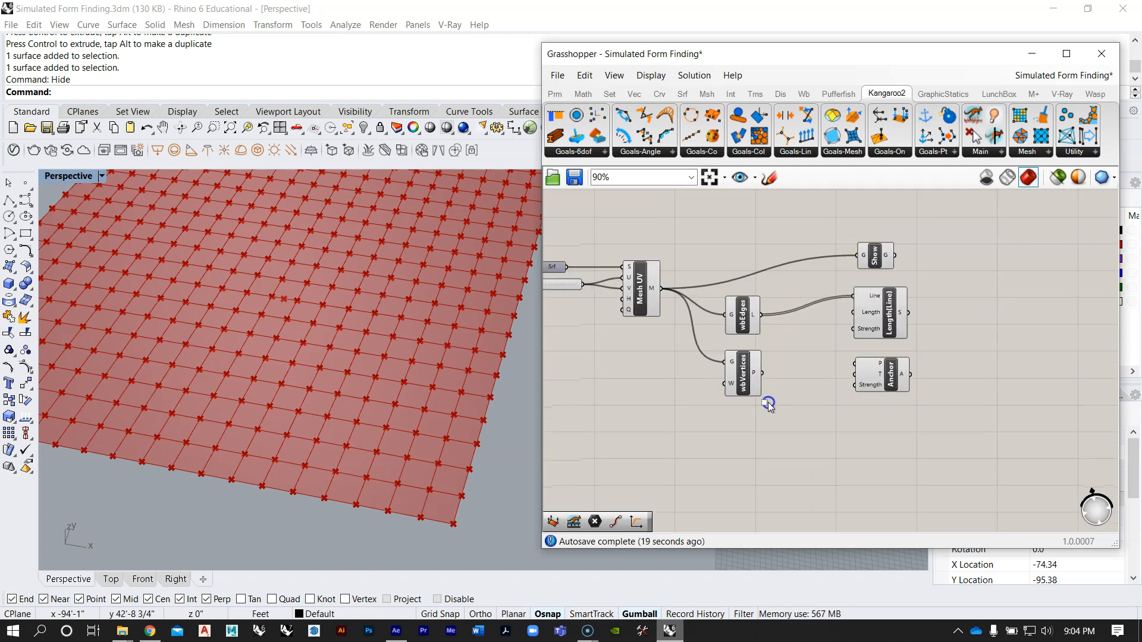
left_click(718, 360)
scroll(717, 360, "up", 3)
left_click_drag(762, 362, 762, 515)
right_click_drag(769, 399, 808, 378)
Step: Add a Deconstruct Brep component between wbEdges and wbVertices
scroll(759, 395, "down", 1)
scroll(759, 395, "down", 1)
left_click(755, 411)
right_click_drag(488, 357, 445, 397)
scroll(380, 338, "down", 5)
right_click_drag(379, 340, 388, 340)
double_click(803, 396)
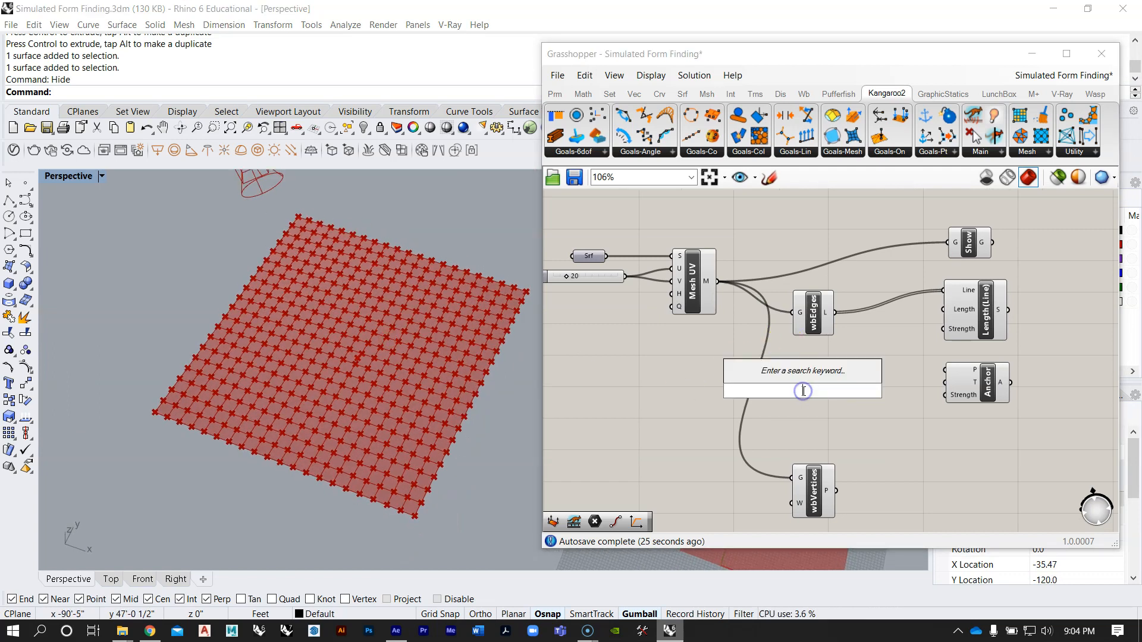
type("decon")
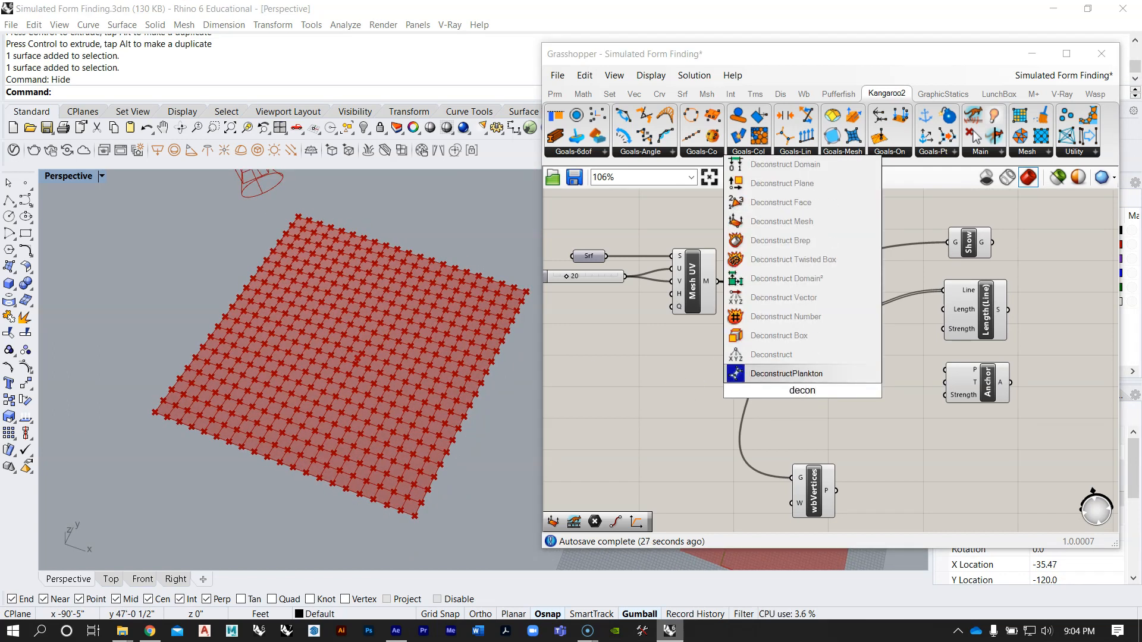
left_click(813, 245)
scroll(811, 414, "up", 3)
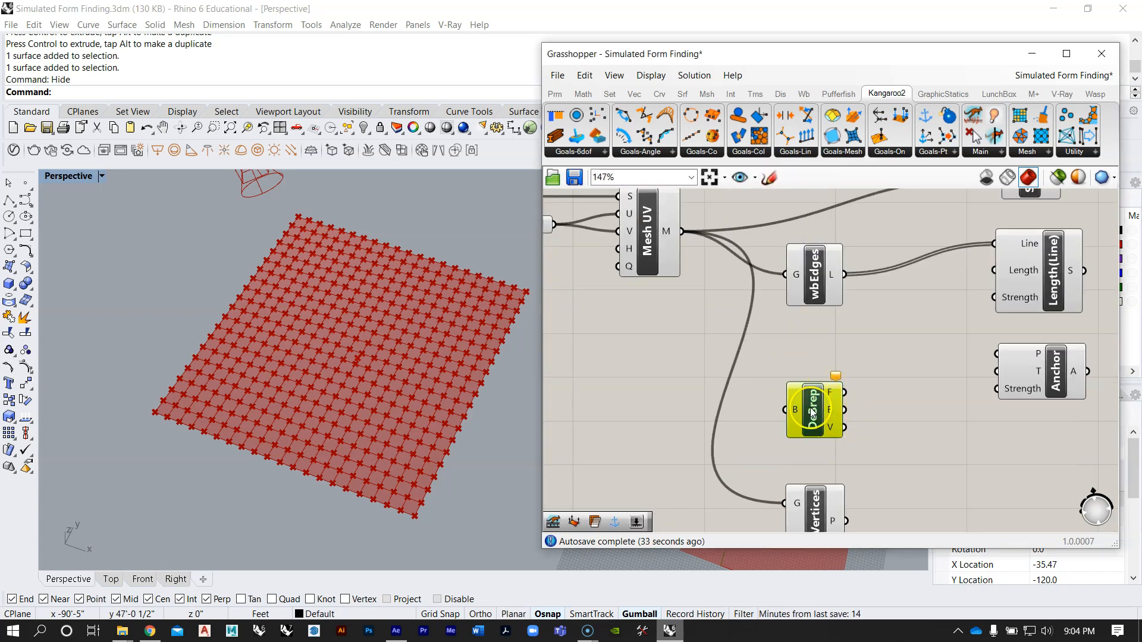
Step: Connect the Srf parameter to the B input of Deconstruct Brep and turn off that component's preview
scroll(812, 412, "down", 2)
left_click_drag(650, 290, 863, 476)
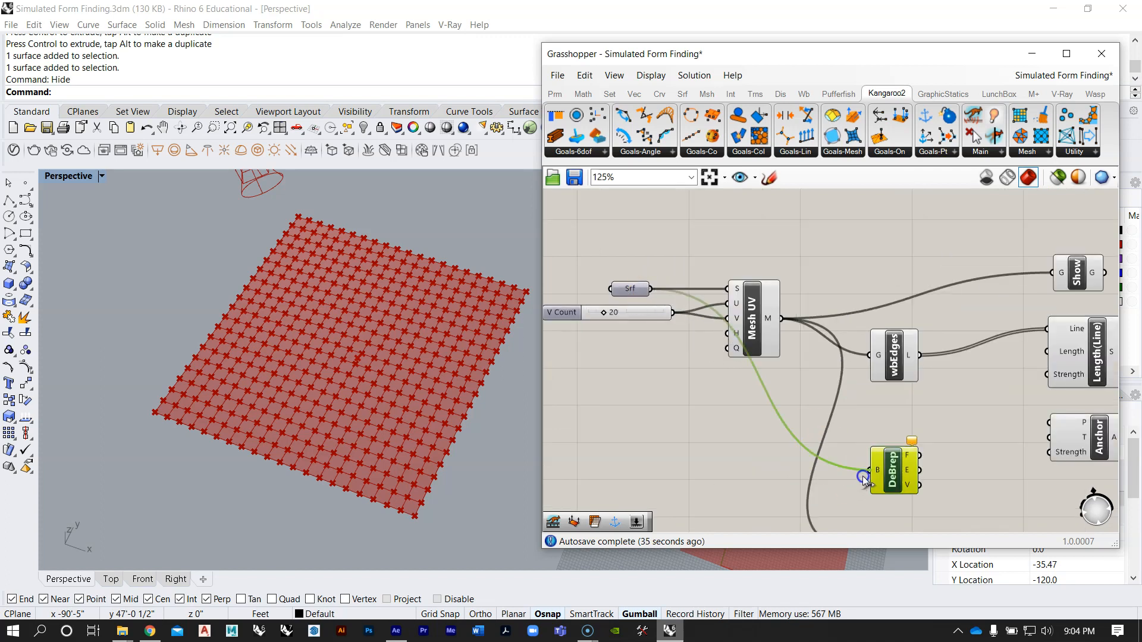
right_click_drag(896, 472, 779, 385)
left_click_drag(779, 385, 770, 386)
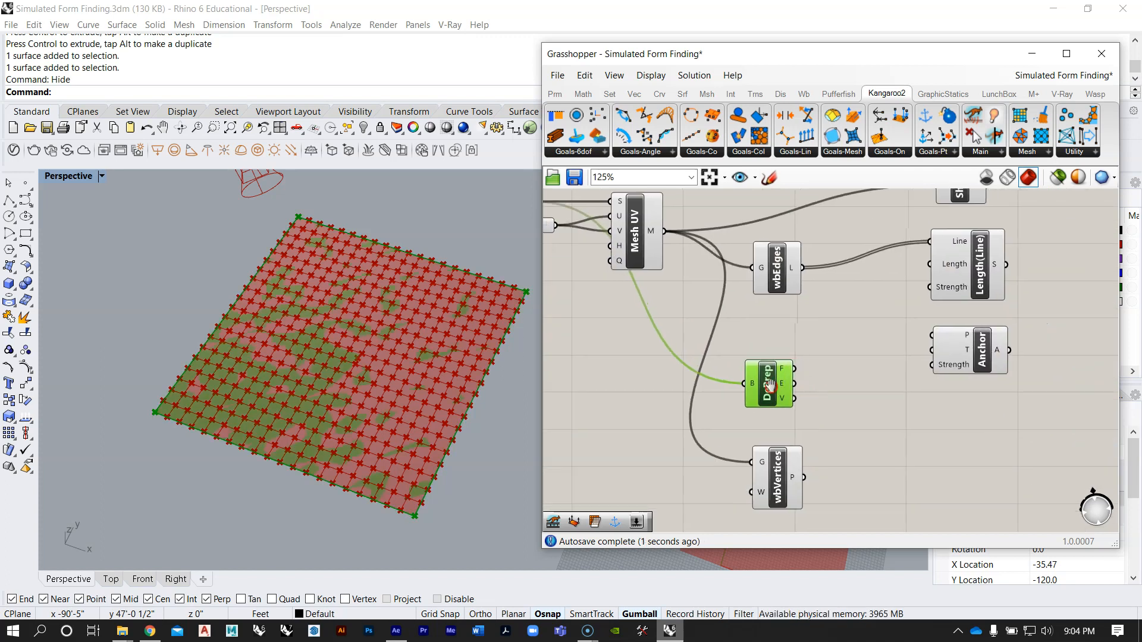
right_click(759, 387)
left_click(823, 394)
Step: Add a Point parameter fed by the V output of Deconstruct Brep and connect it to Anchor's P input
scroll(823, 394, "up", 3)
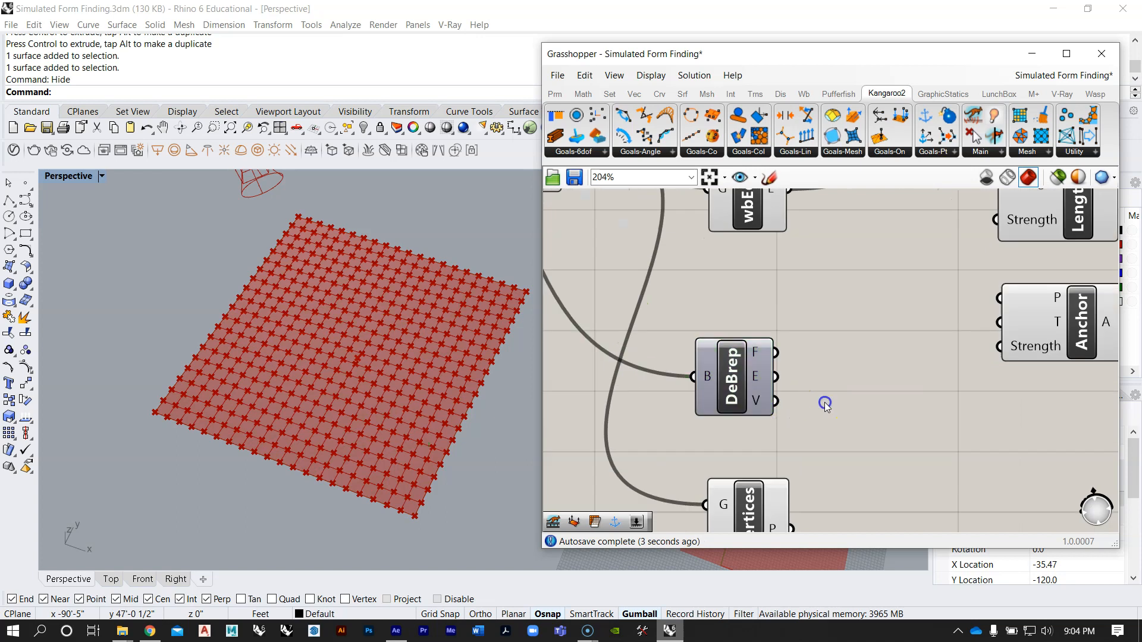
double_click(825, 399)
type("point")
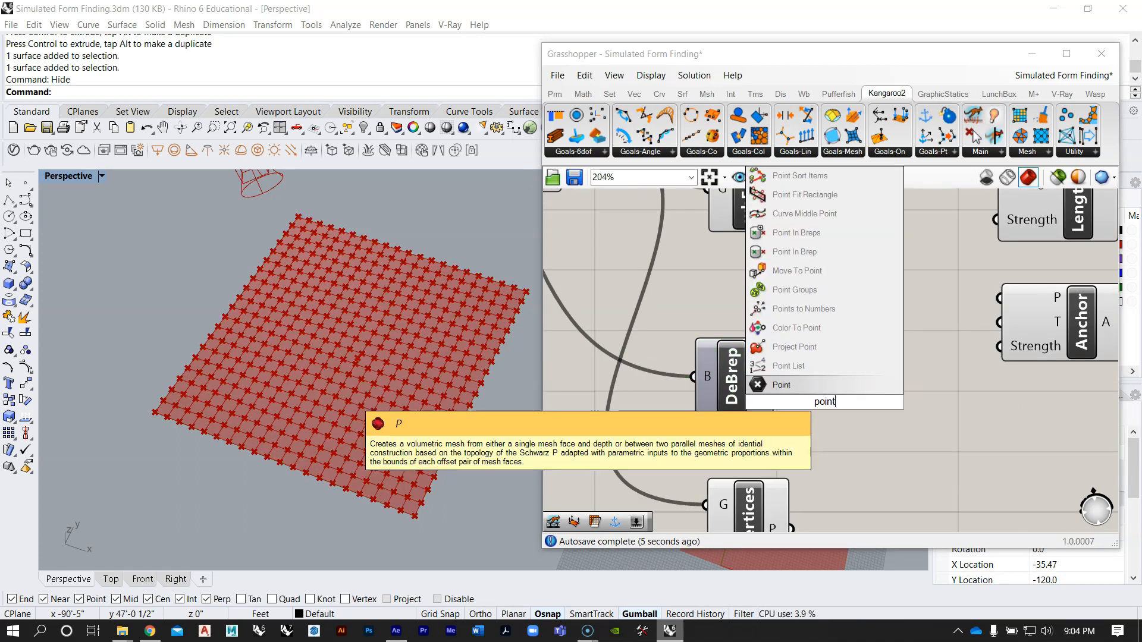
key("Return")
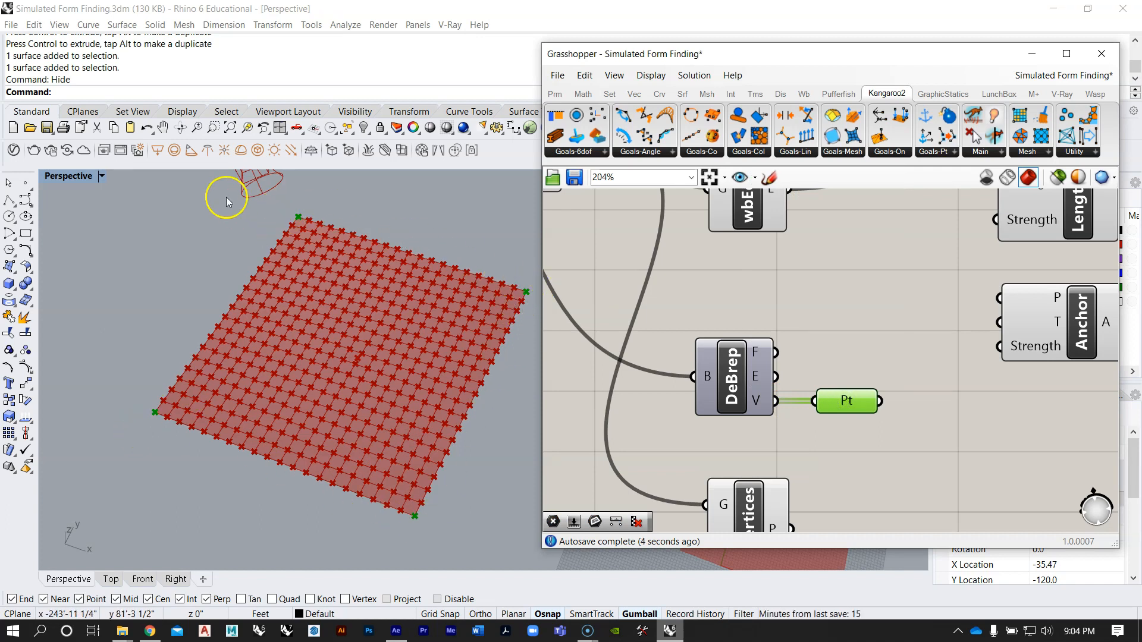
right_click_drag(852, 334, 670, 366)
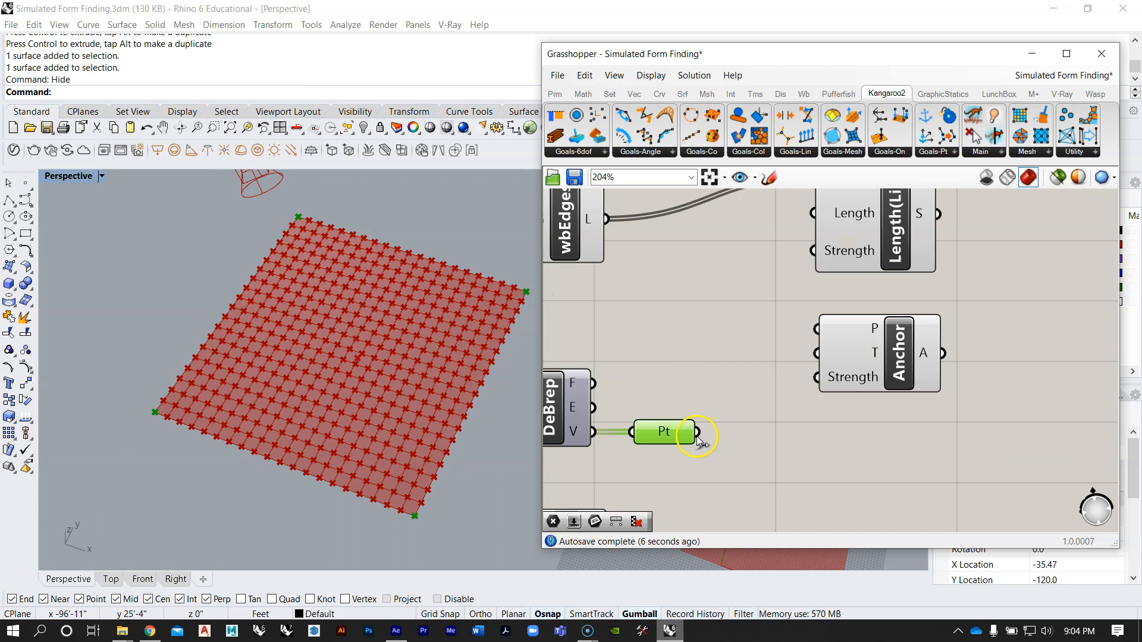
left_click_drag(718, 345, 816, 329)
scroll(789, 329, "down", 3)
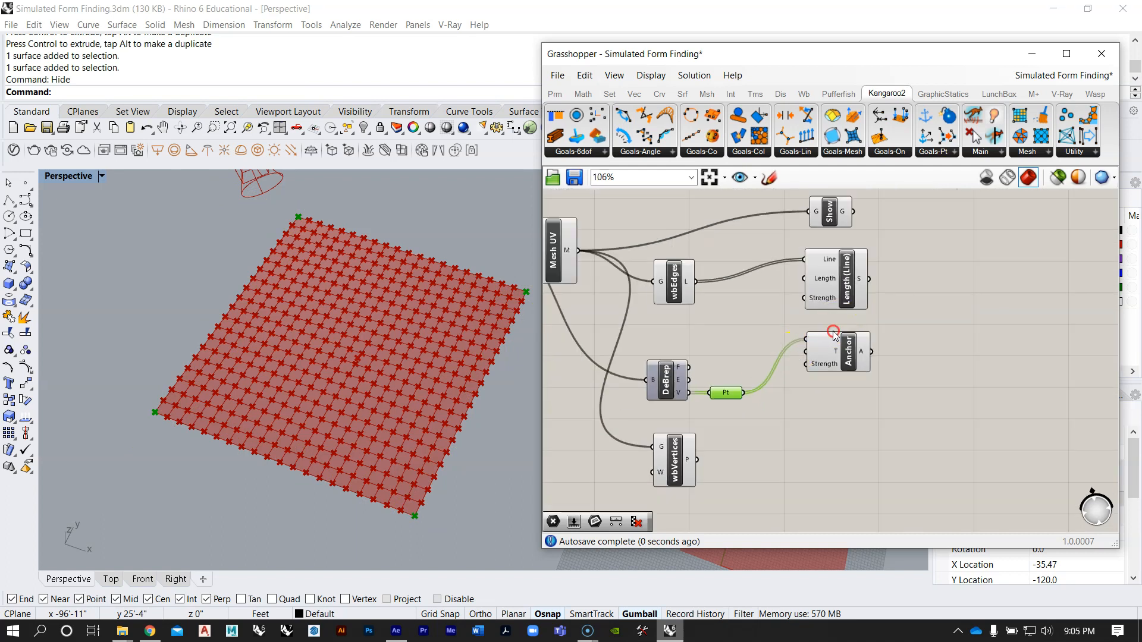
Step: Shift the Pt parameter slightly toward the Anchor goal, between Deconstruct Brep and Anchor
left_click(793, 411)
left_click_drag(793, 410, 792, 406)
scroll(809, 344, "down", 2)
scroll(752, 401, "up", 2)
right_click_drag(751, 403, 765, 388)
scroll(737, 406, "up", 2)
left_click(754, 406)
left_click(747, 362)
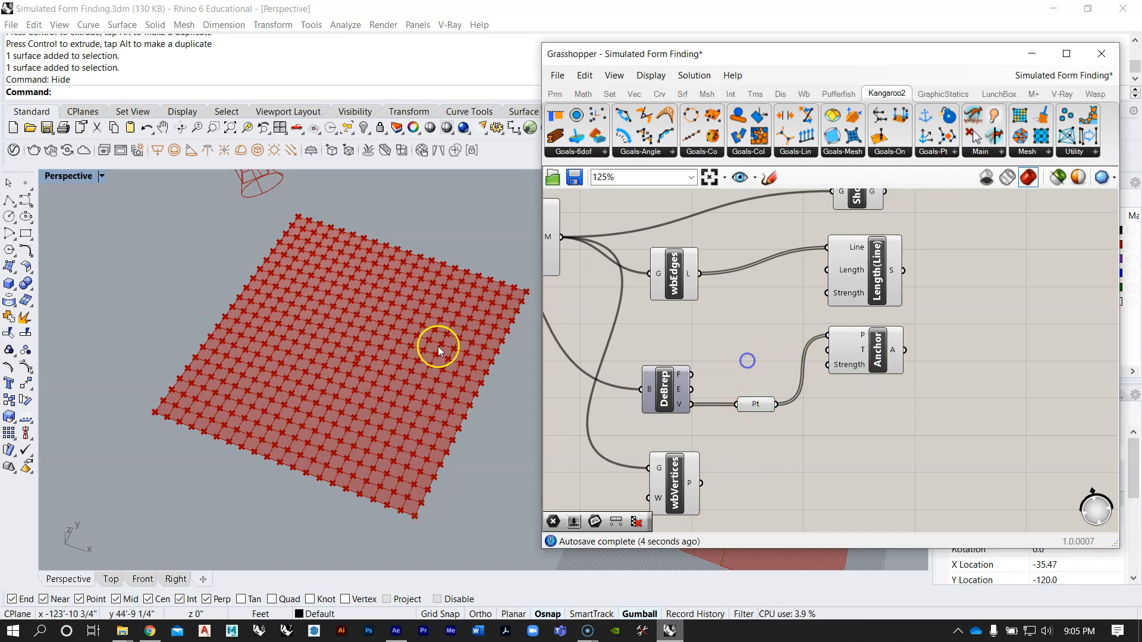
Step: Examine how the Pt parameter and V Count slider feed the mesh sphere in the collision definition
scroll(910, 327, "down", 5)
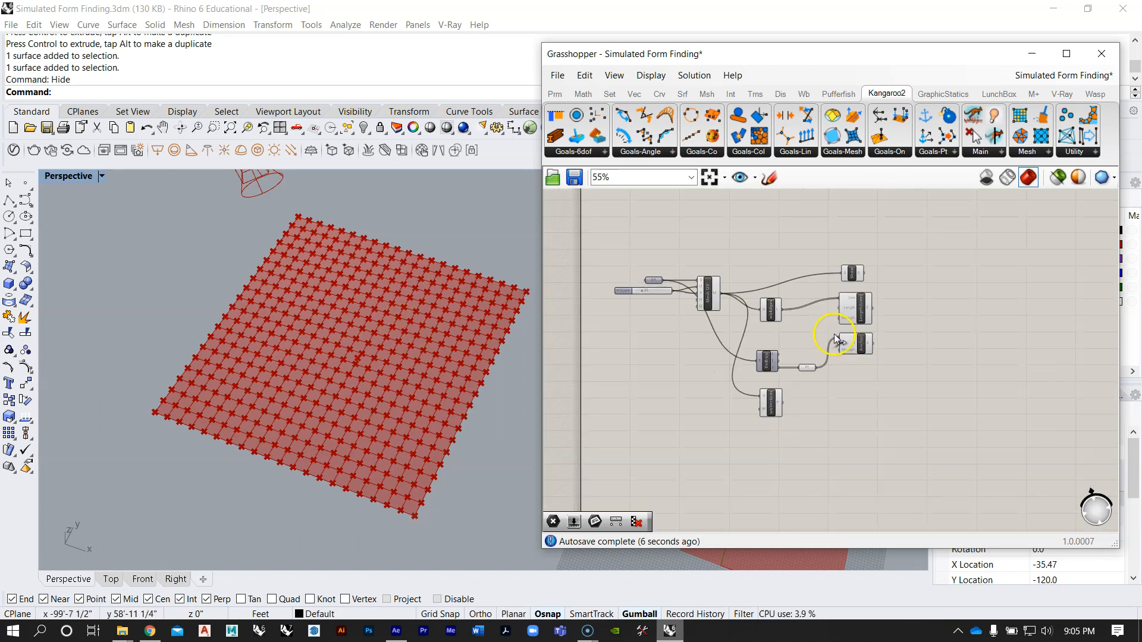
right_click_drag(805, 351, 794, 394)
right_click_drag(324, 416, 350, 379)
scroll(350, 381, "down", 5)
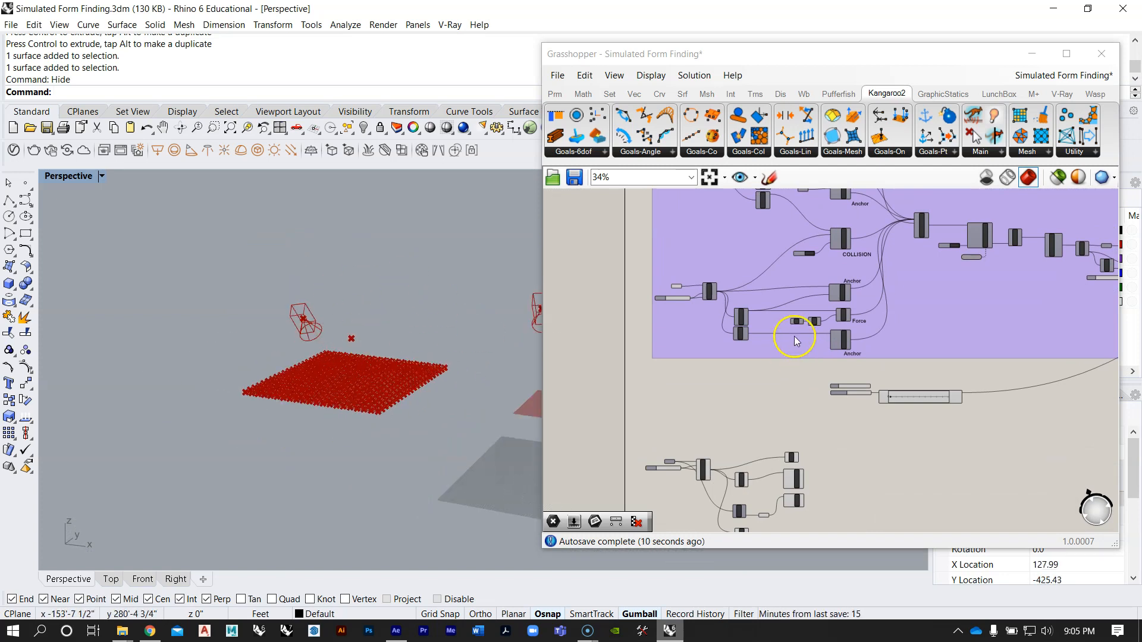
scroll(730, 287, "up", 6)
left_click(636, 266)
left_click_drag(664, 320, 662, 316)
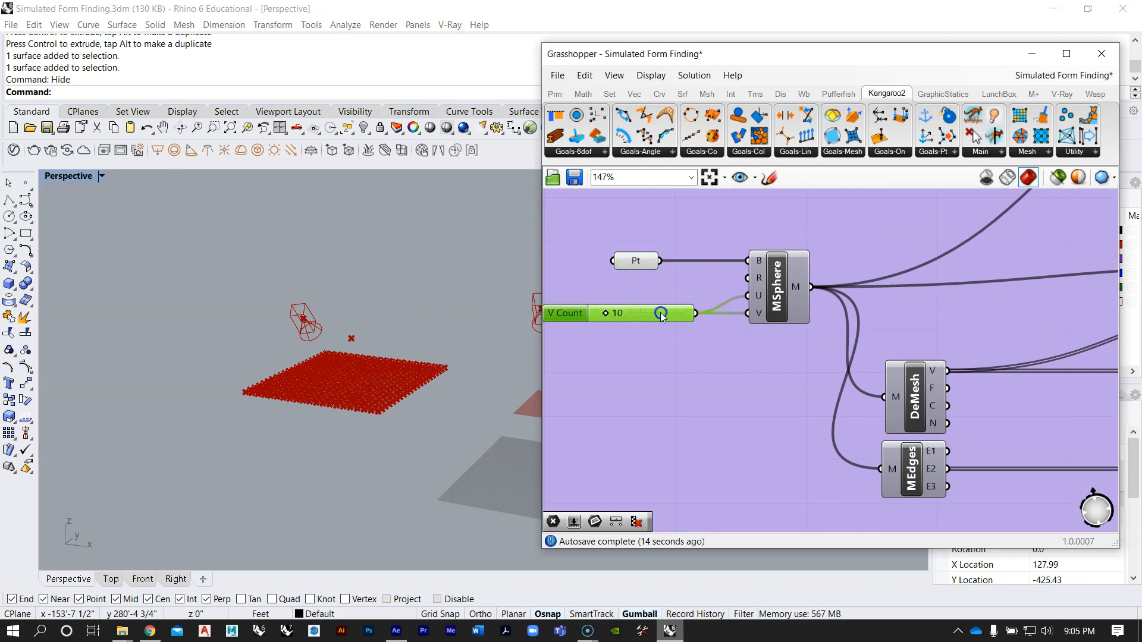
scroll(699, 241, "down", 4)
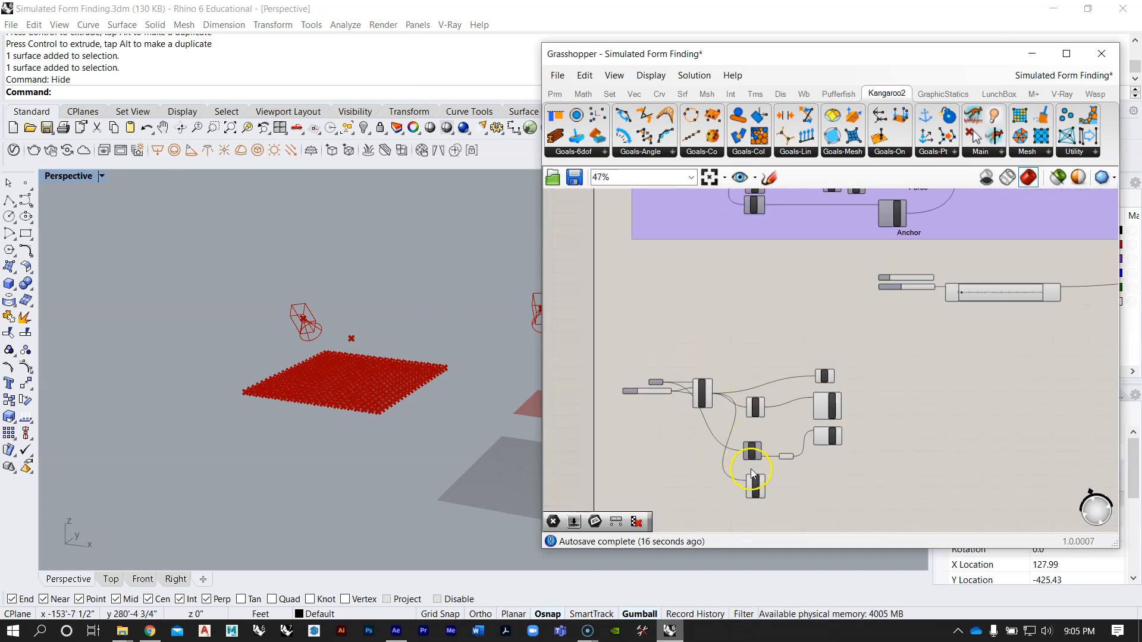
Step: Add a Mesh Sphere component below the wbVertices component
right_click_drag(763, 383, 776, 419)
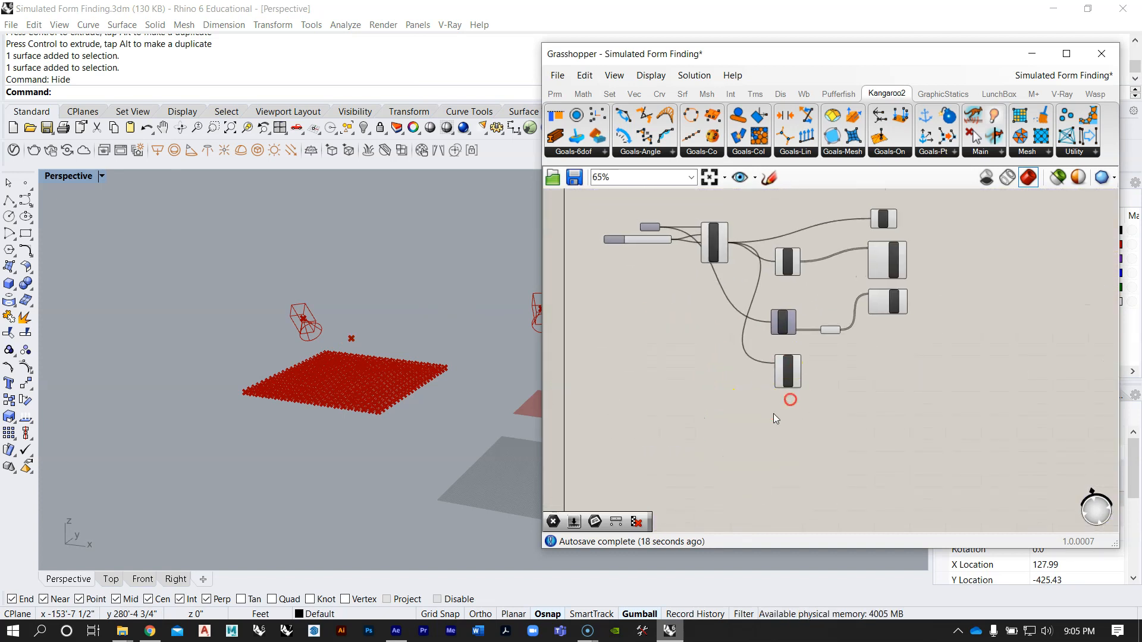
double_click(731, 442)
type("mesh ")
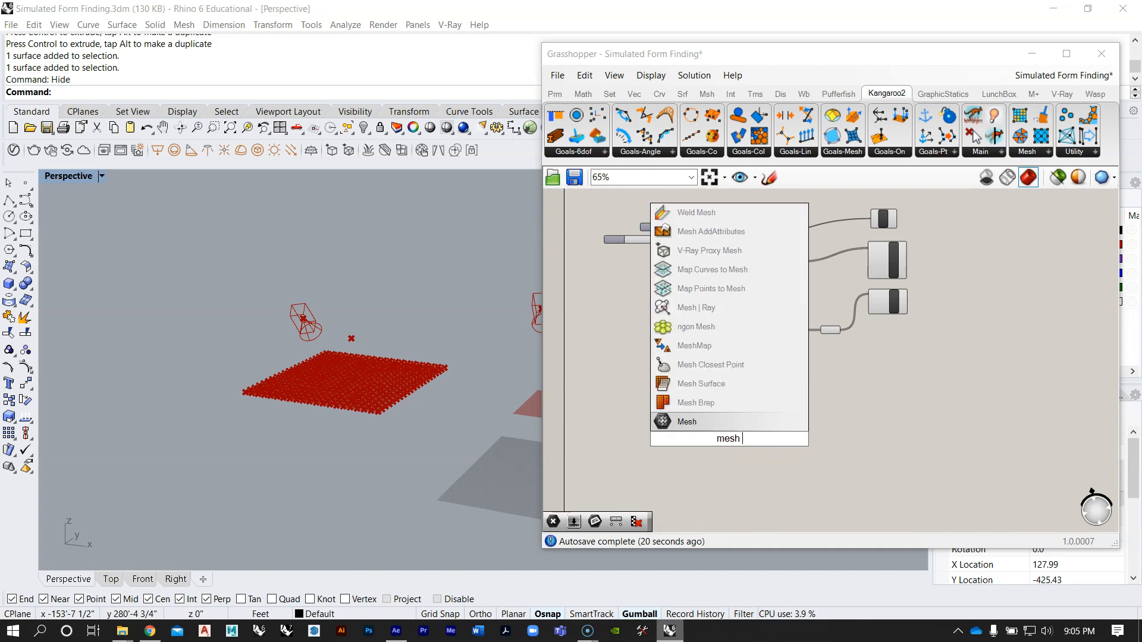
type("sphere")
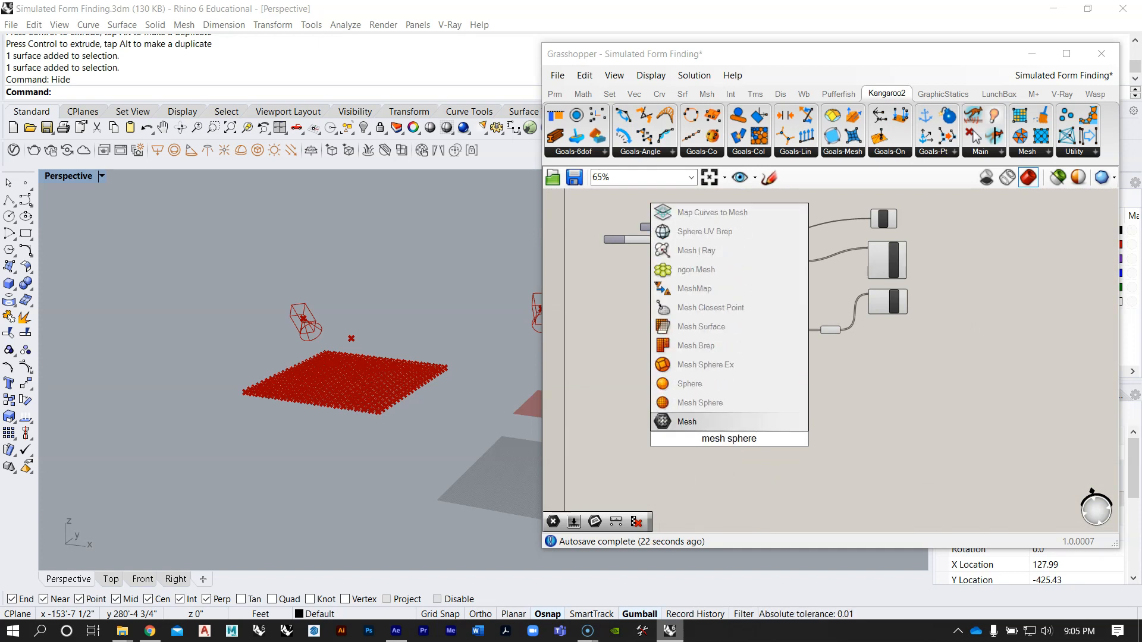
left_click(735, 408)
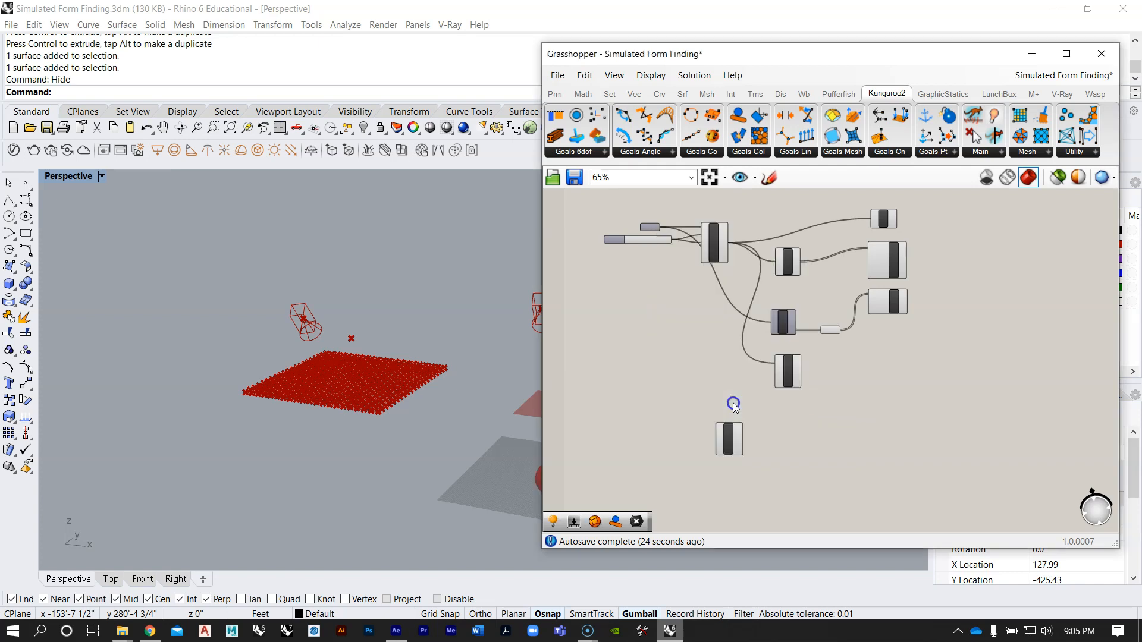
scroll(735, 410, "down", 4)
right_click_drag(726, 385, 784, 380)
scroll(777, 417, "up", 3)
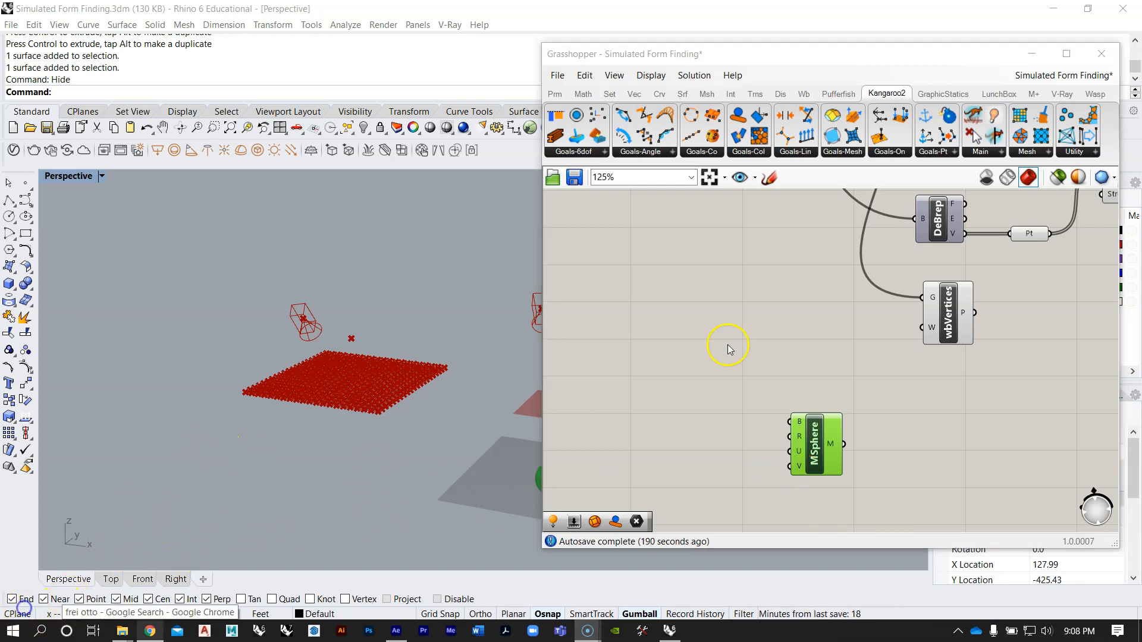
right_click_drag(727, 344, 759, 305)
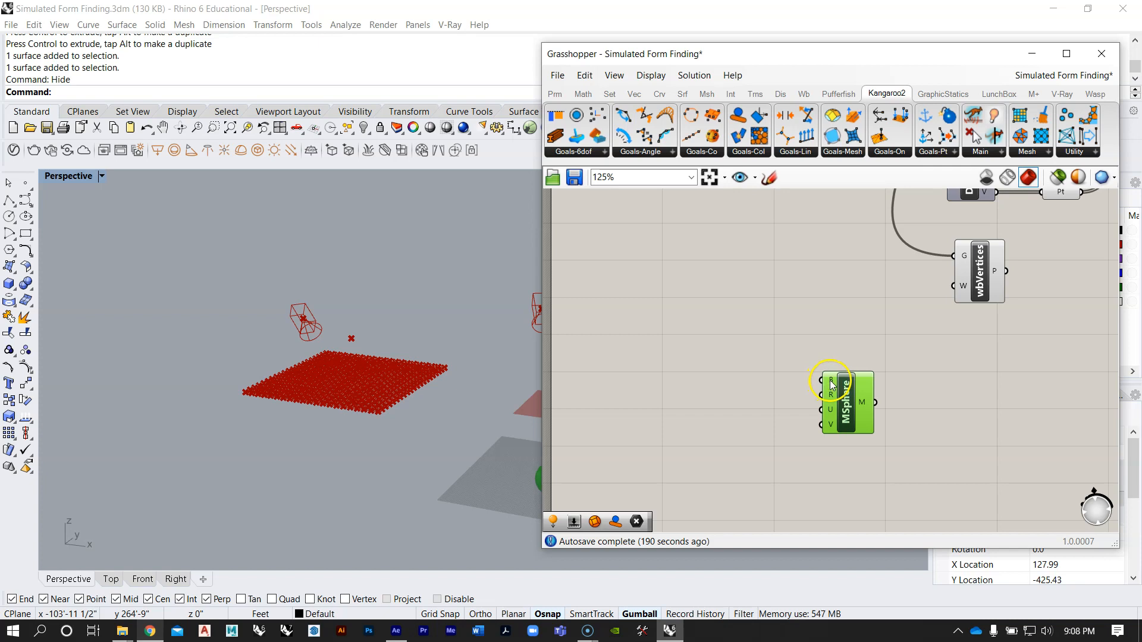
Step: Place a point object in the Rhino Perspective viewport, in front of the meshed surface
right_click_drag(460, 365, 420, 333)
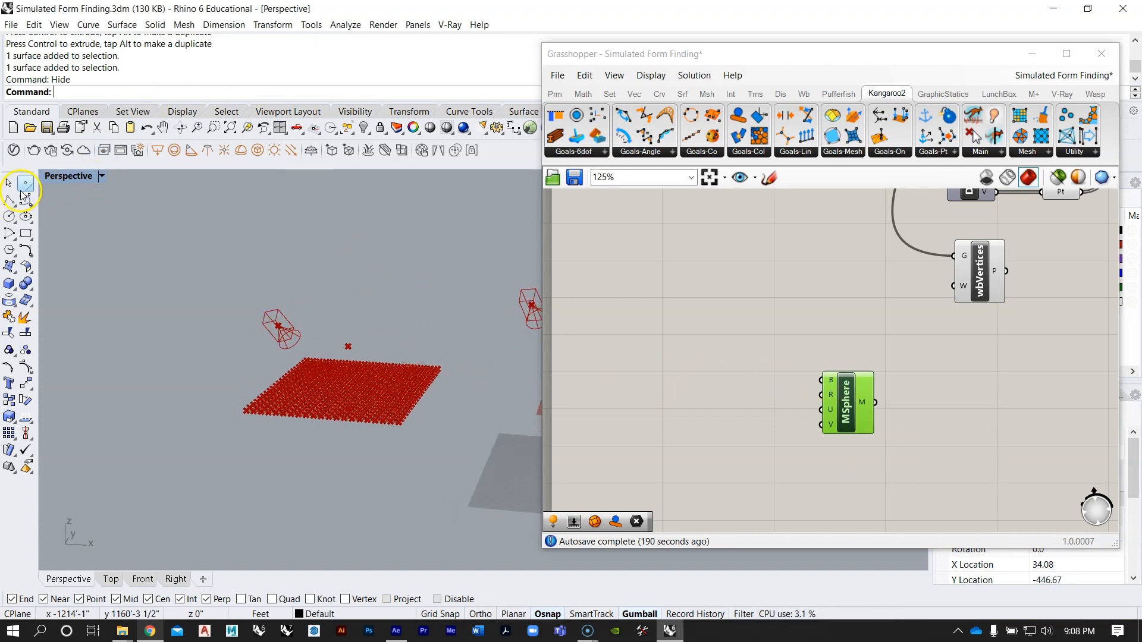
left_click(24, 189)
left_click(314, 481)
left_click(314, 478)
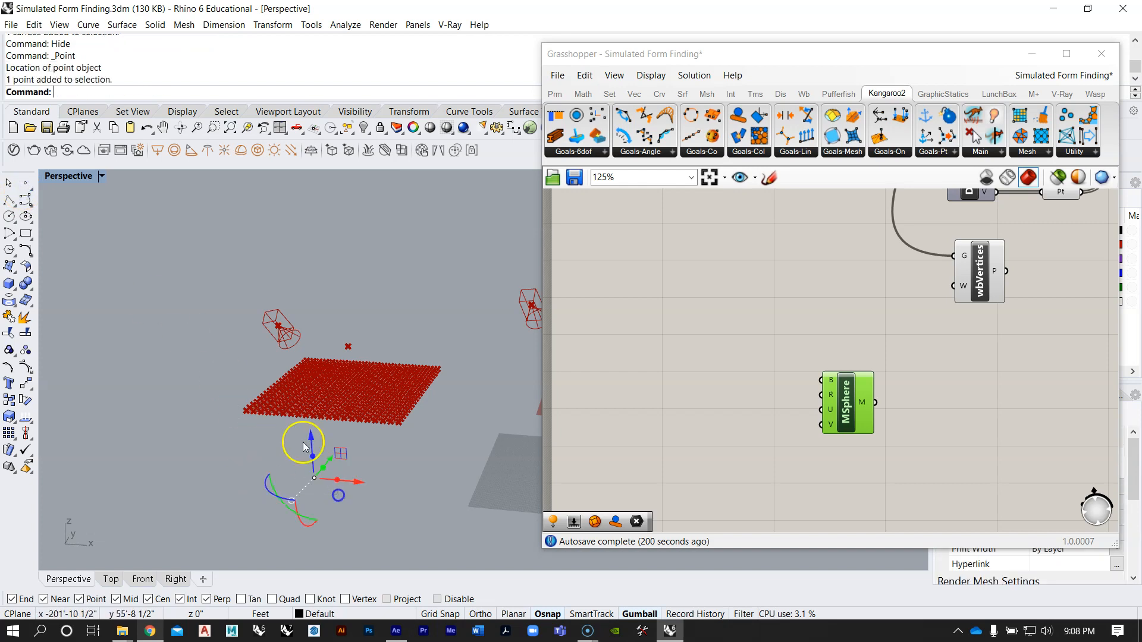
Step: Raise the new point and shift it with the gumball until it hovers above the meshed surface
left_click_drag(310, 439, 286, 247)
right_click_drag(321, 297, 328, 375)
left_click_drag(326, 380, 358, 390)
left_click_drag(349, 344, 363, 283)
right_click_drag(363, 284, 380, 360)
left_click_drag(399, 416, 393, 418)
right_click_drag(390, 410, 339, 281)
left_click_drag(403, 249, 408, 244)
right_click_drag(388, 287, 437, 273)
left_click_drag(409, 279, 402, 282)
right_click_drag(383, 307, 349, 301)
right_click_drag(301, 308, 269, 375)
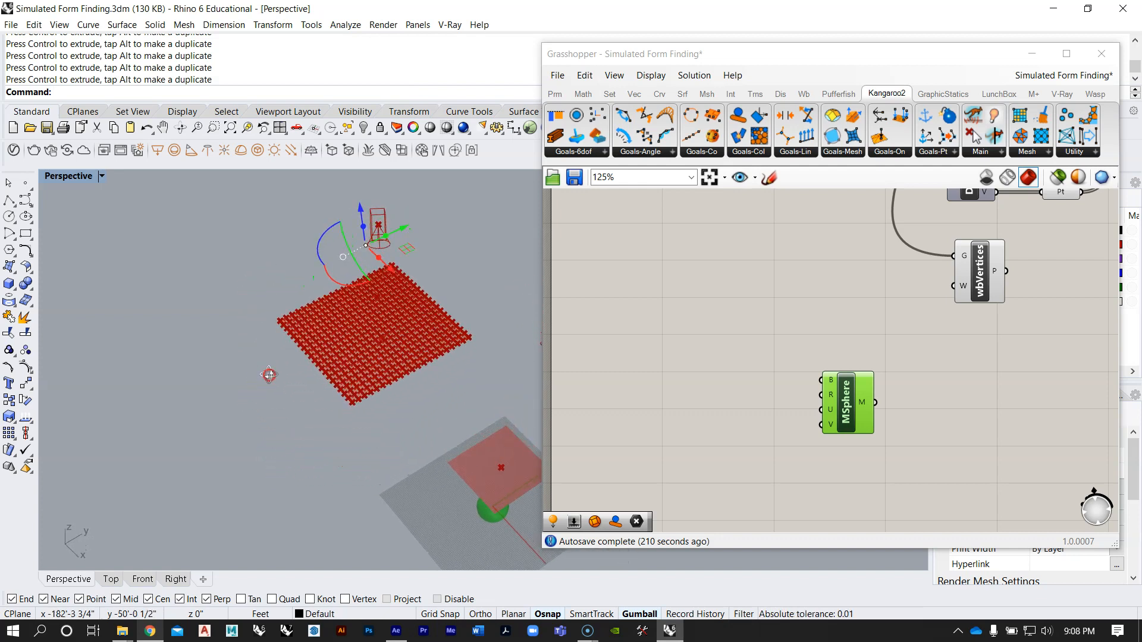
left_click_drag(402, 223, 408, 223)
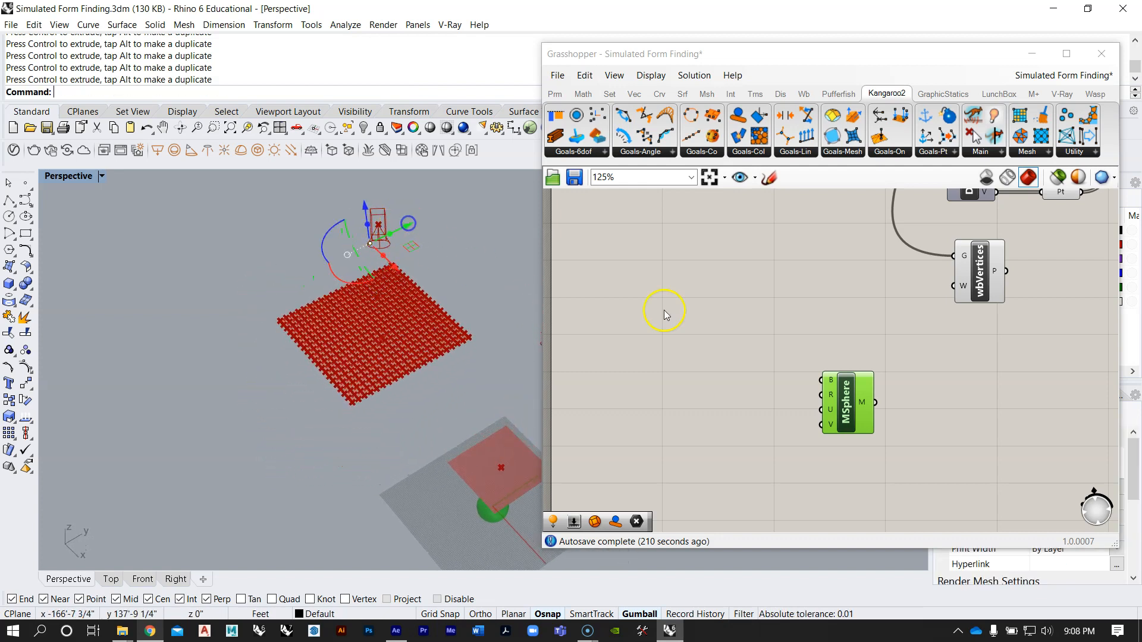
Step: Add a Point parameter near the Mesh Sphere and reference the new Rhino point in it
double_click(722, 347)
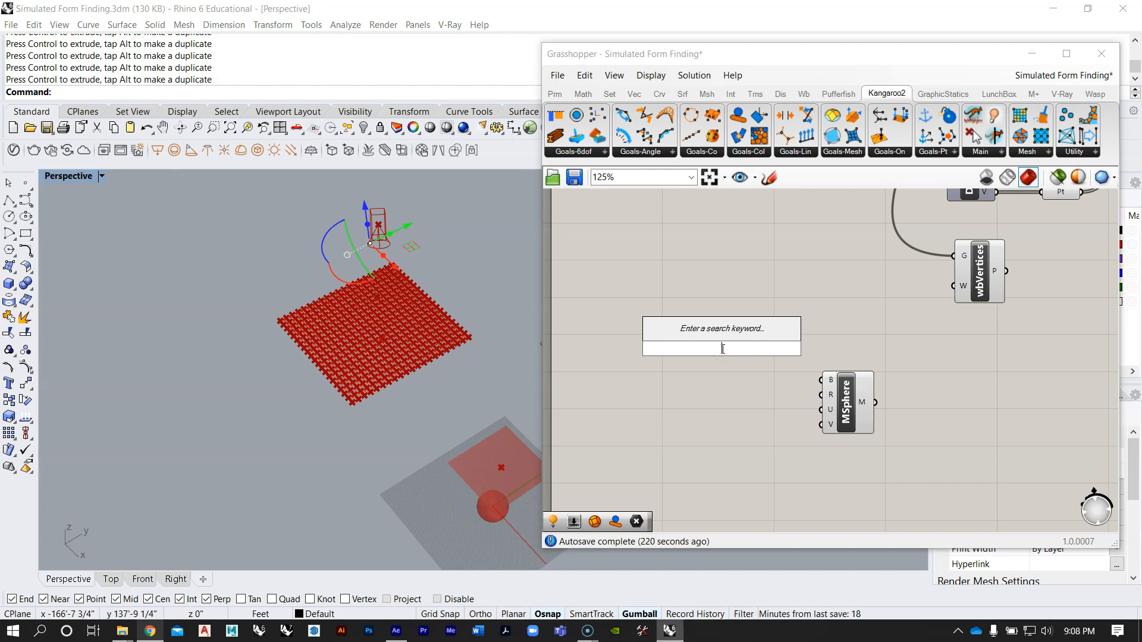
type("point")
key("Return")
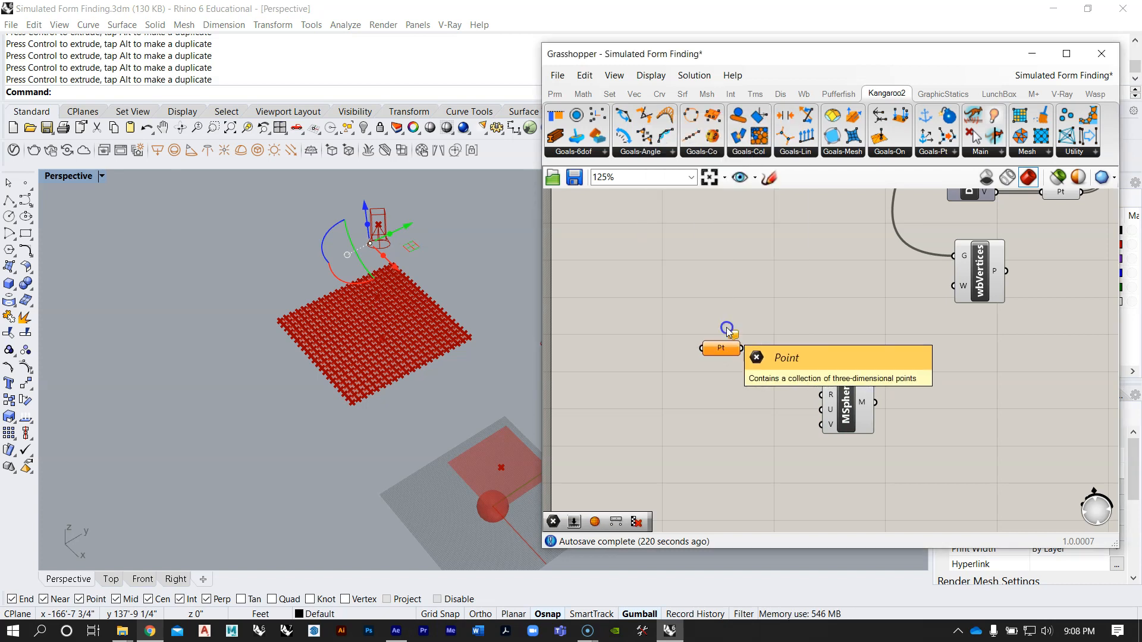
right_click(723, 347)
left_click(790, 511)
right_click_drag(417, 303, 534, 221)
left_click(347, 280)
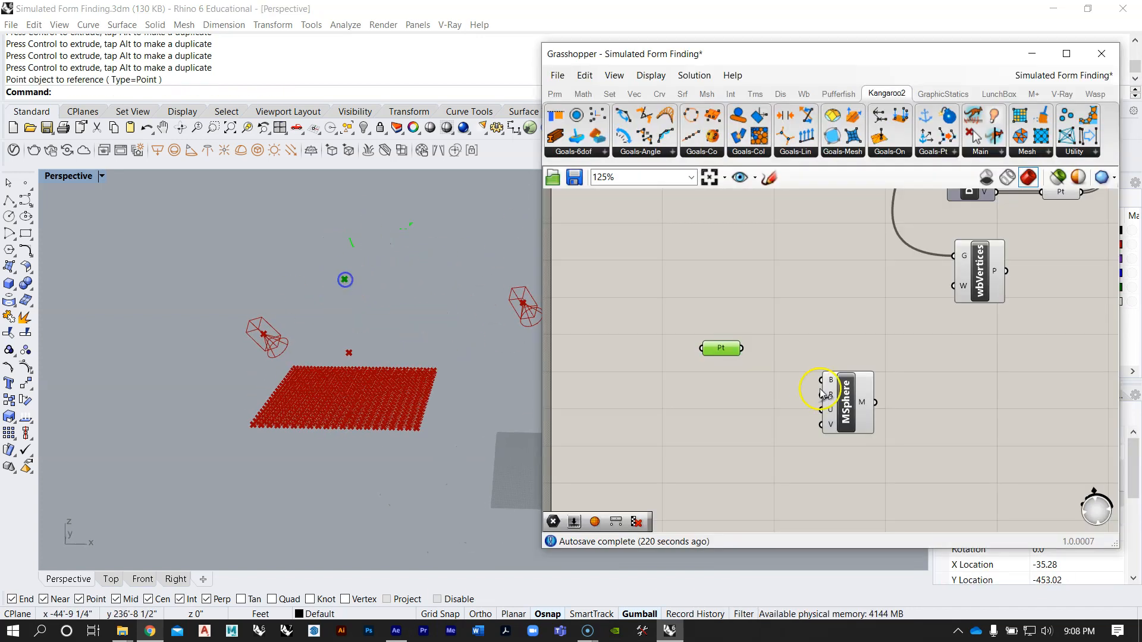
Step: Connect the Pt parameter to the Mesh Sphere's B input and align it level with that input
left_click_drag(837, 379, 848, 390)
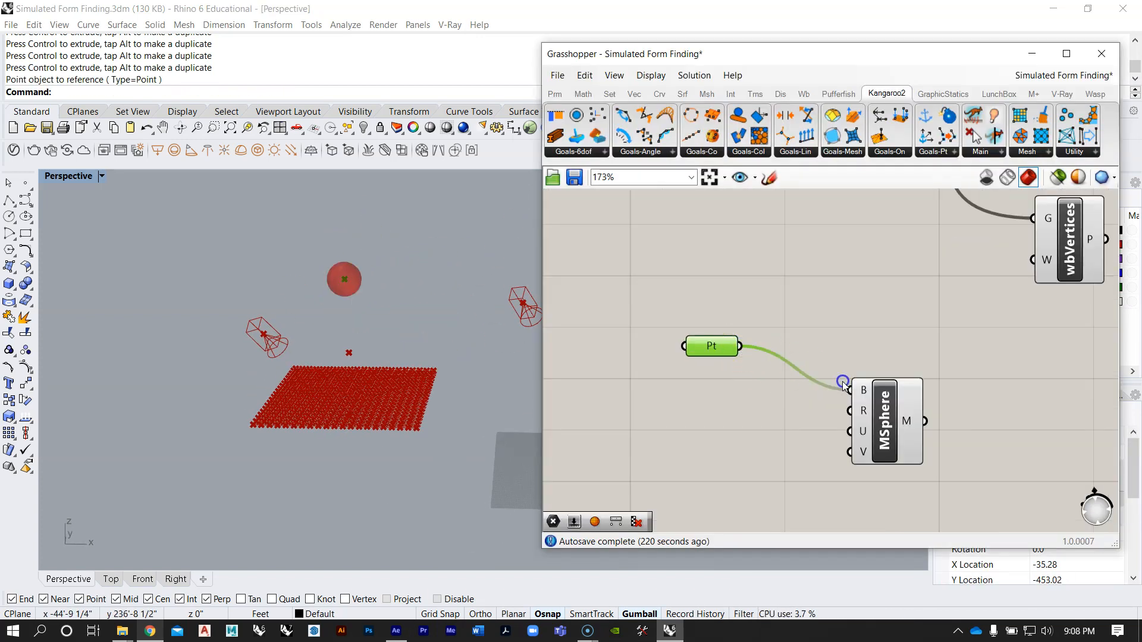
right_click_drag(273, 250, 344, 259)
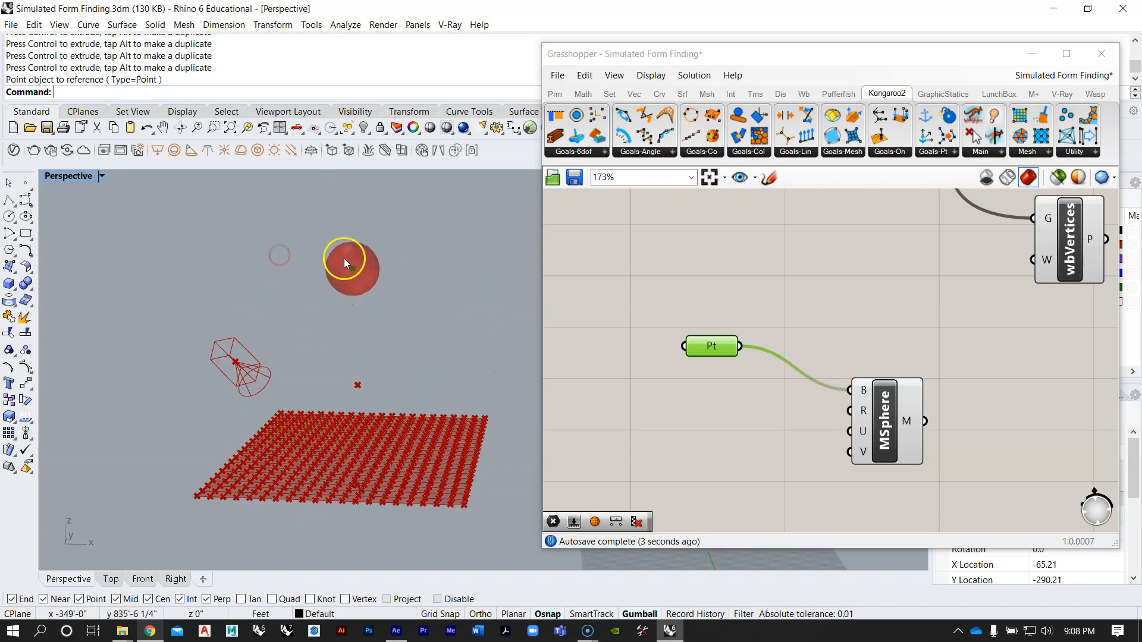
scroll(354, 262, "up", 5)
left_click(328, 222)
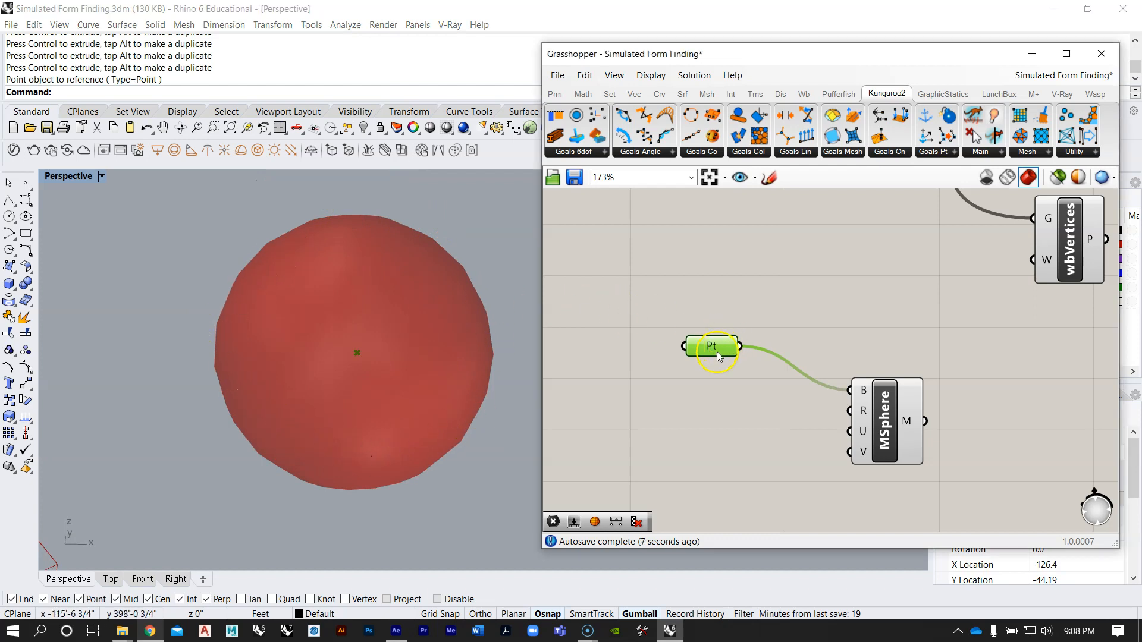
left_click_drag(714, 348, 682, 396)
scroll(687, 357, "down", 2)
right_click_drag(684, 390, 739, 375)
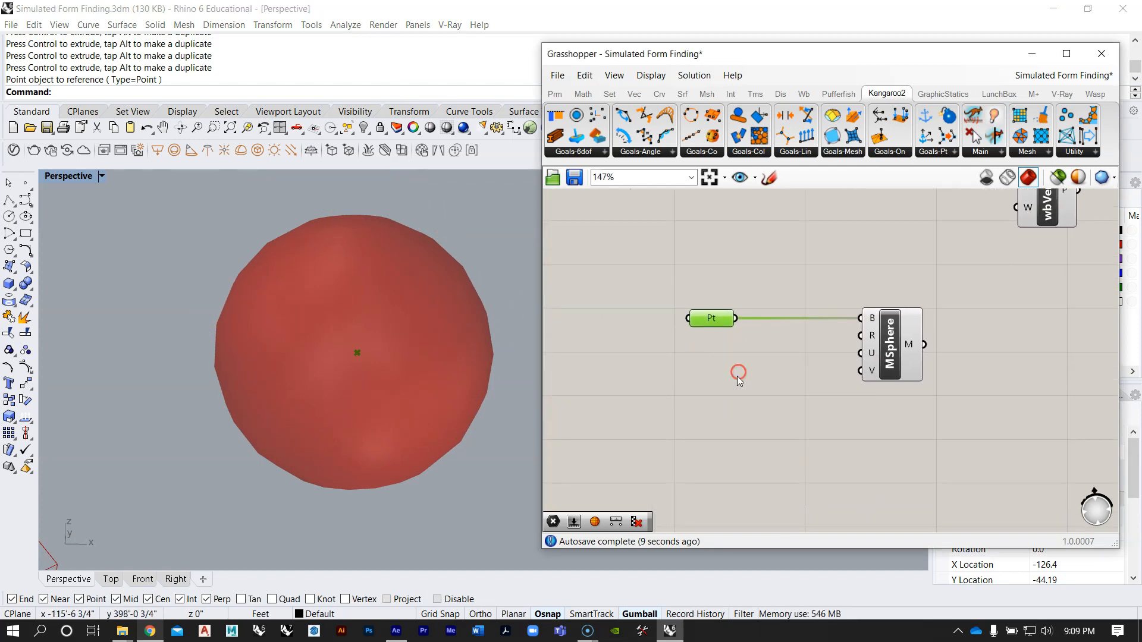
Step: Add a number slider set to 20 and connect it to the Mesh Sphere's U and V inputs
double_click(738, 376)
type("10")
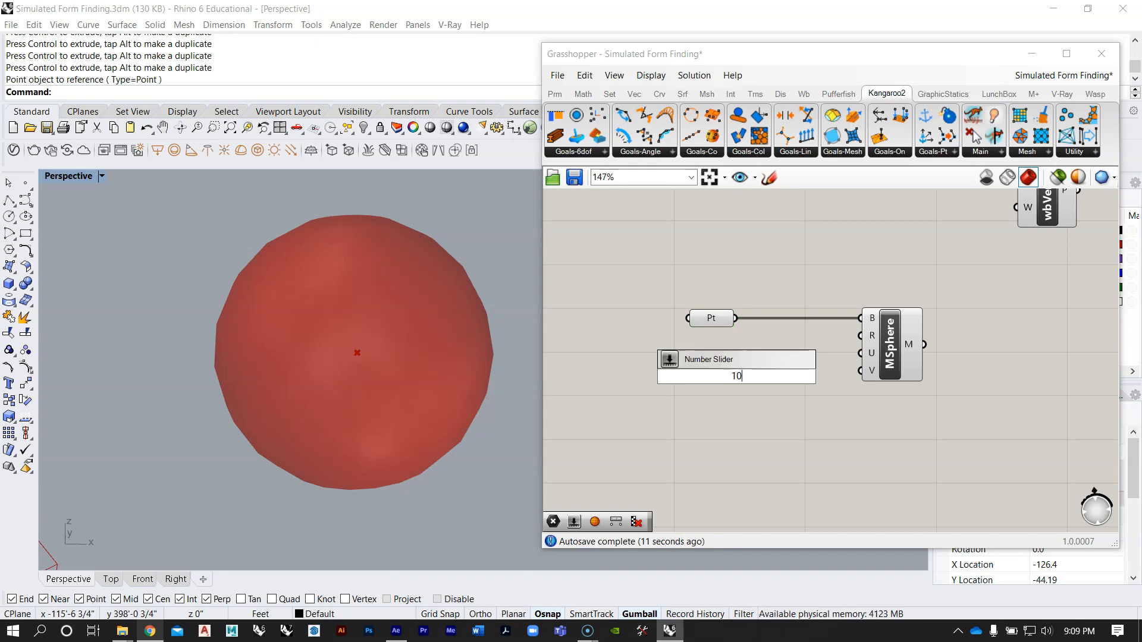
key("BackSpace")
key("BackSpace")
type("2")
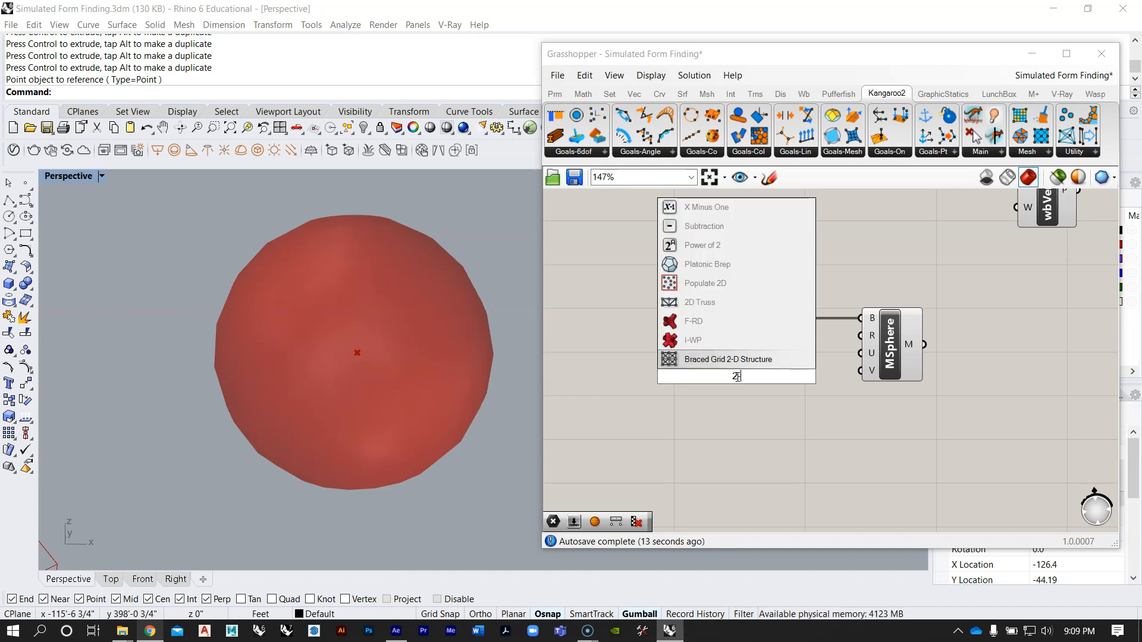
type("0")
key("Return")
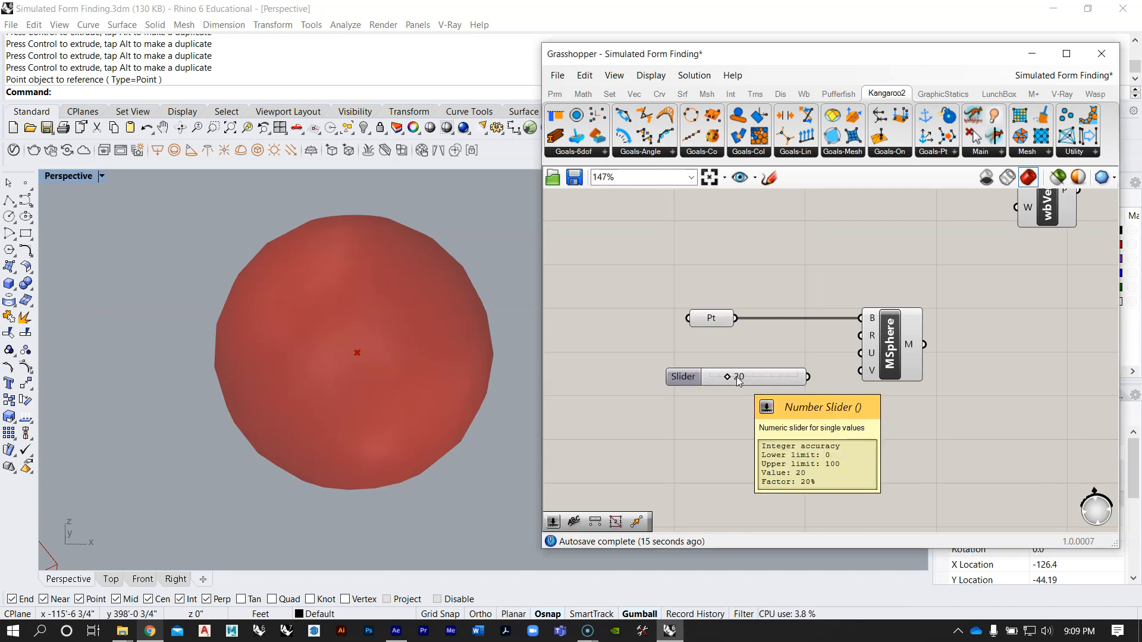
scroll(815, 367, "up", 2)
left_click_drag(812, 381, 874, 373)
right_click_drag(397, 212, 329, 274)
scroll(352, 245, "down", 5)
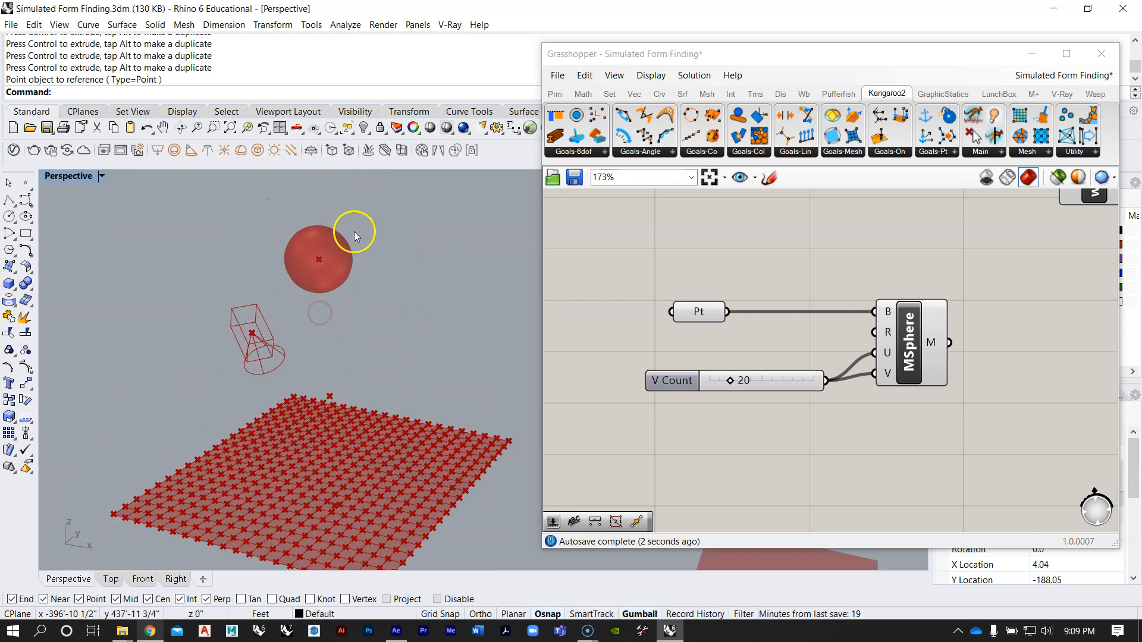
Step: Move the V Count slider down and connect a new 20.00 decimal slider to the Mesh Sphere's R input
left_click_drag(804, 389, 760, 436)
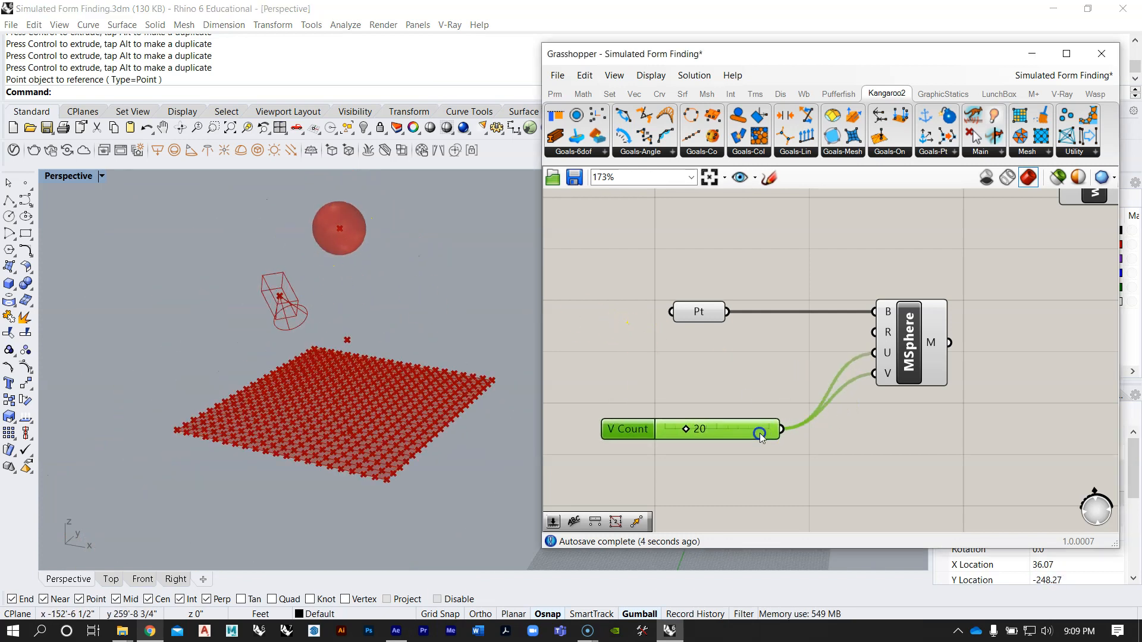
double_click(743, 385)
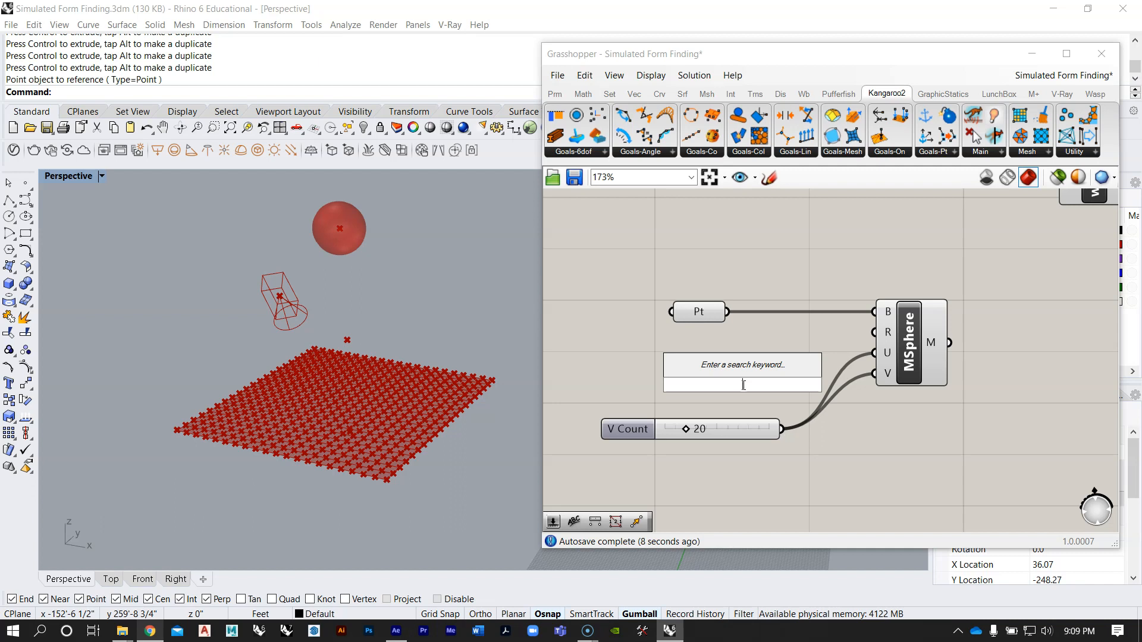
type("20")
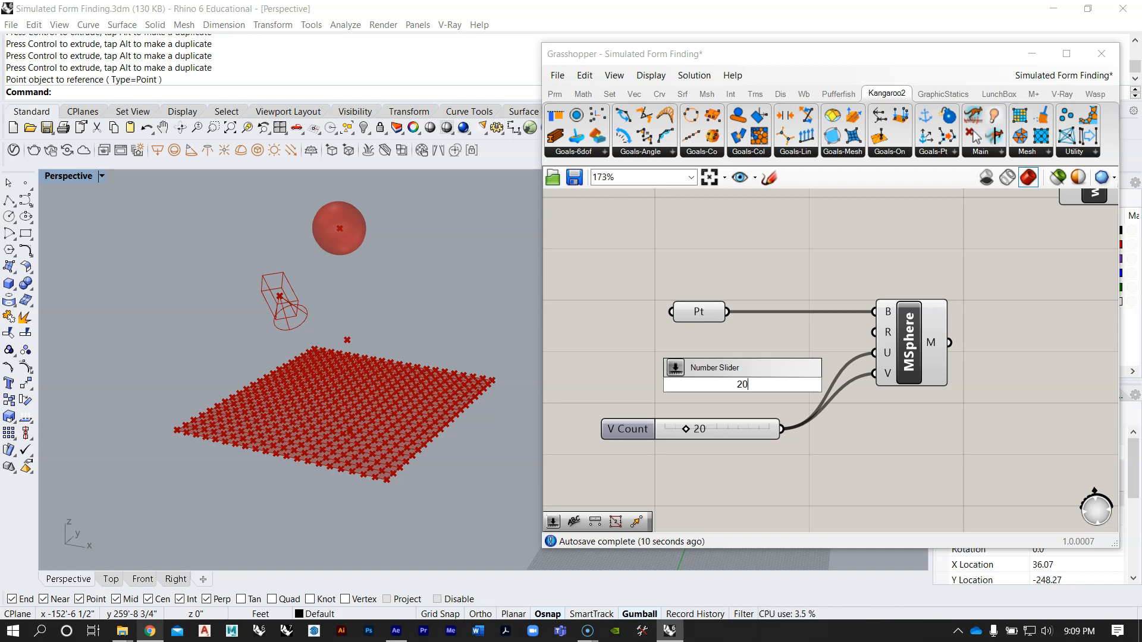
key("Return")
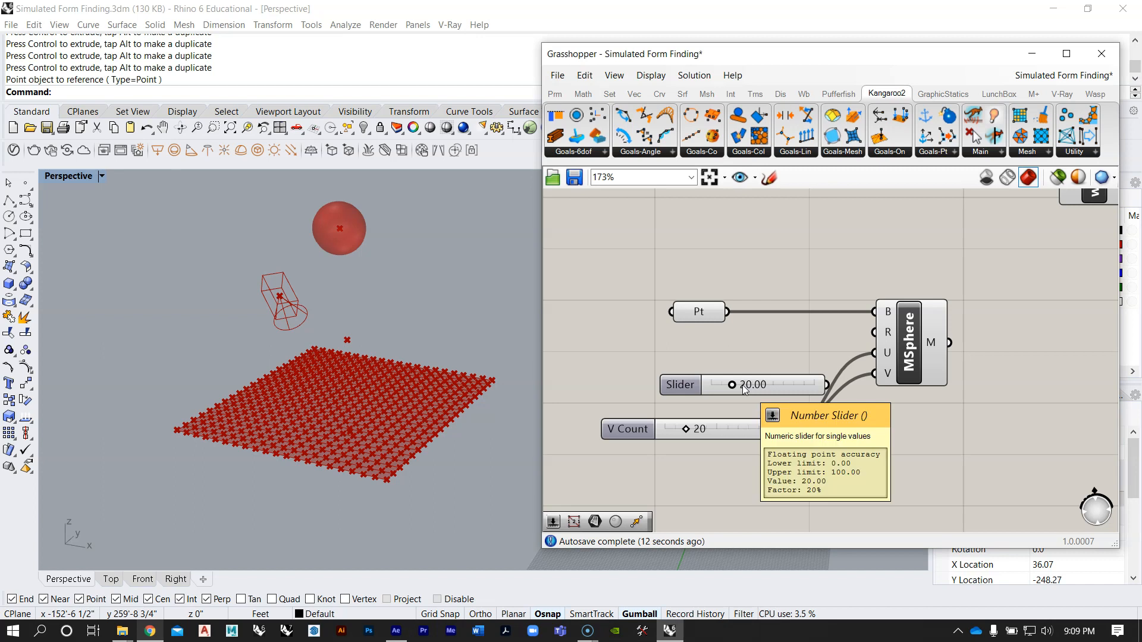
left_click_drag(776, 385, 730, 373)
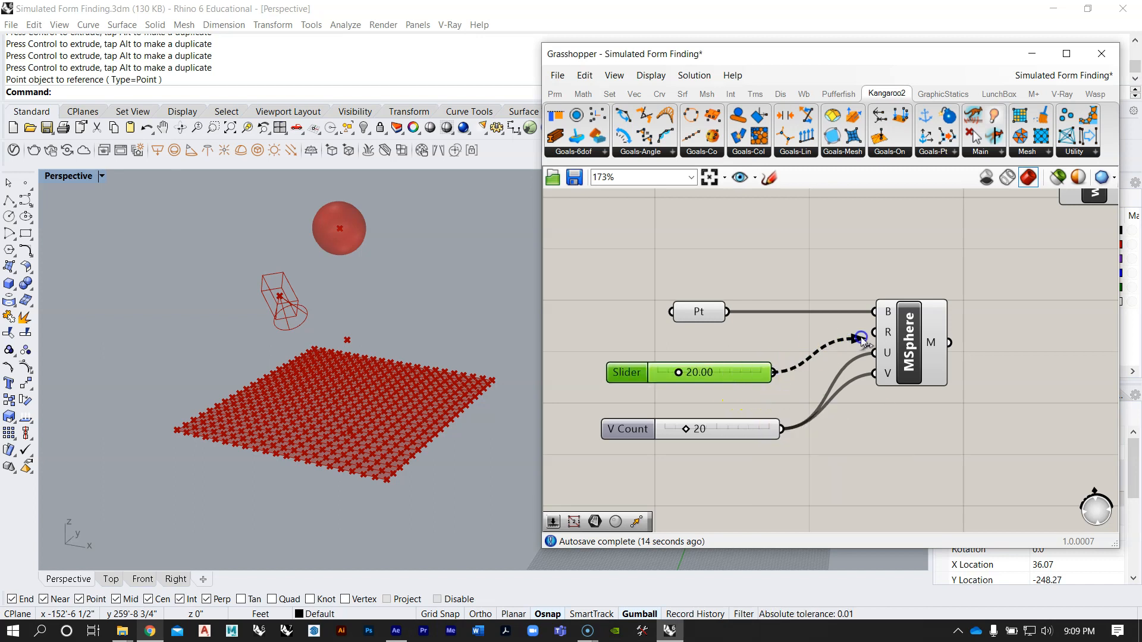
left_click_drag(861, 336, 863, 337)
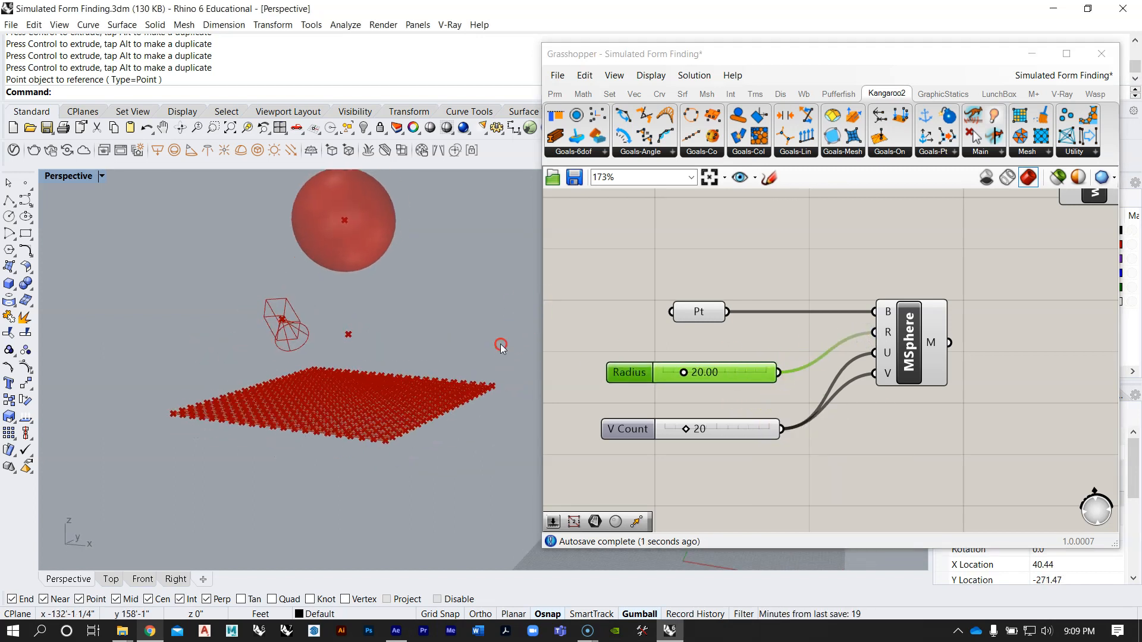
Step: Reduce the sphere's Radius slider to 16.24
scroll(675, 392, "up", 2)
left_click_drag(685, 365, 681, 365)
right_click_drag(443, 336, 362, 337)
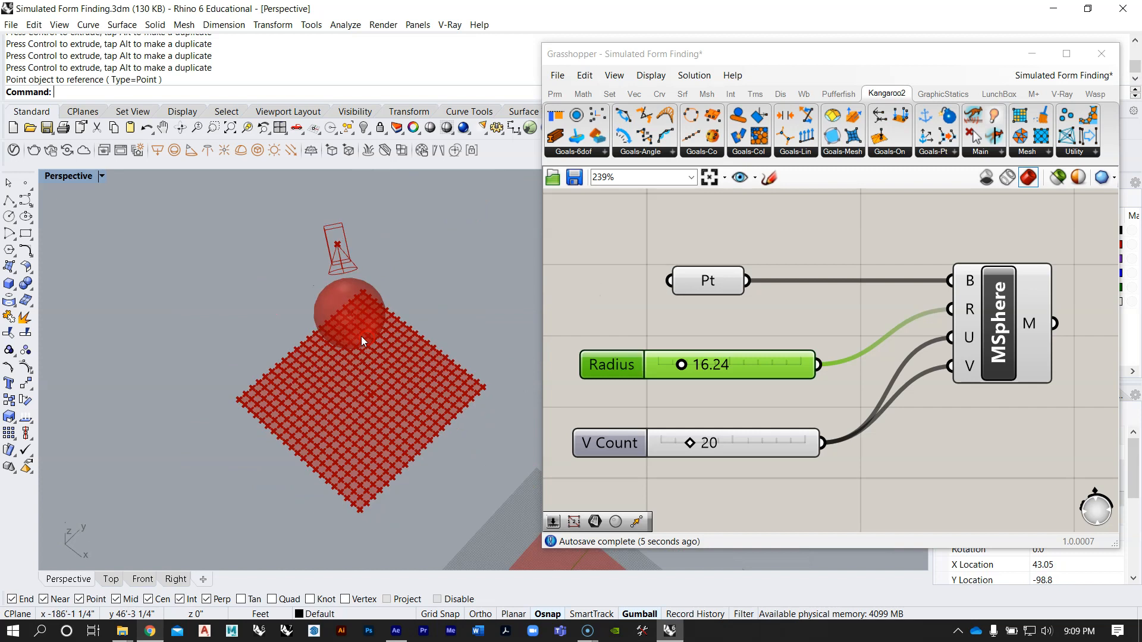
Step: Reposition the sphere's centre point with the gumball so the sphere sits just above the meshed surface
left_click(347, 312)
right_click_drag(388, 291, 467, 206)
left_click_drag(383, 221, 375, 292)
right_click_drag(379, 325, 396, 302)
left_click_drag(438, 330, 431, 329)
left_click_drag(383, 287, 384, 294)
left_click_drag(426, 336, 431, 336)
left_click(461, 298)
right_click_drag(479, 312, 436, 213)
left_click(369, 329)
left_click(402, 313)
left_click(436, 213)
right_click_drag(247, 363, 395, 385)
scroll(336, 308, "down", 6)
scroll(854, 331, "down", 8)
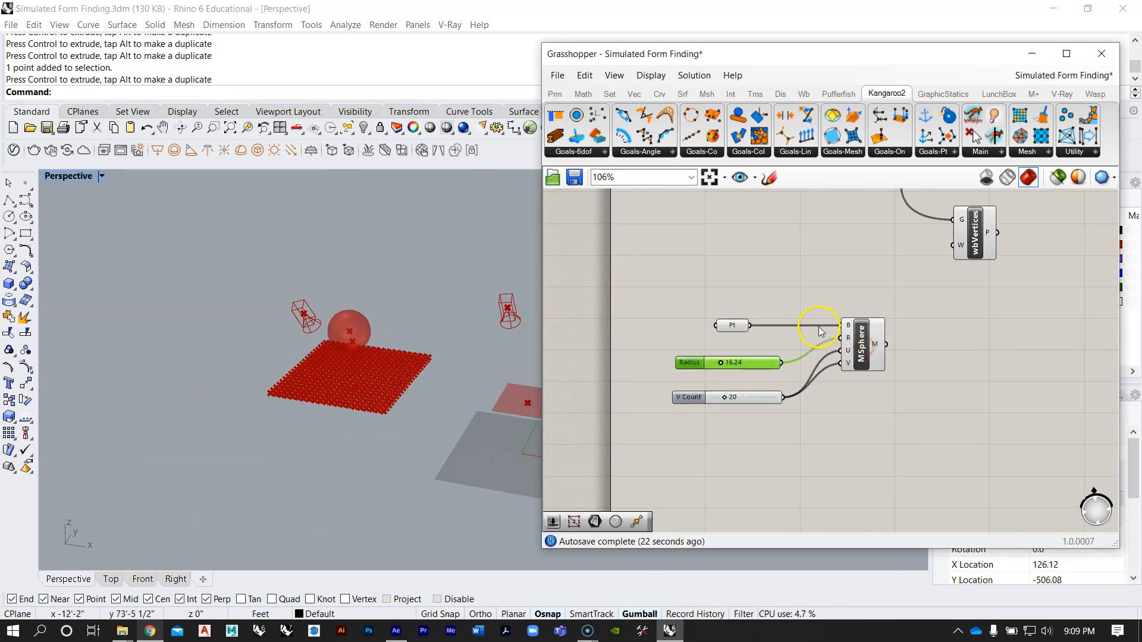
Step: Examine how the RigidBody, Load and Length(Line) goals are wired in the collision definition
left_click_drag(858, 375, 806, 370)
scroll(868, 350, "up", 3)
left_click(878, 367)
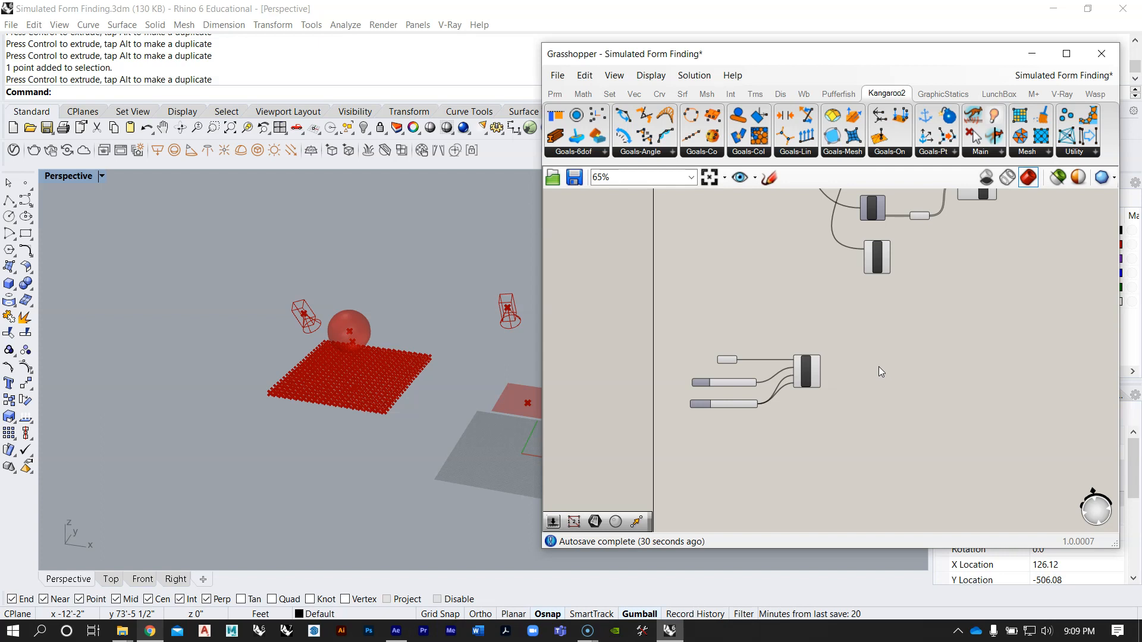
right_click_drag(789, 305, 721, 388)
scroll(712, 398, "down", 3)
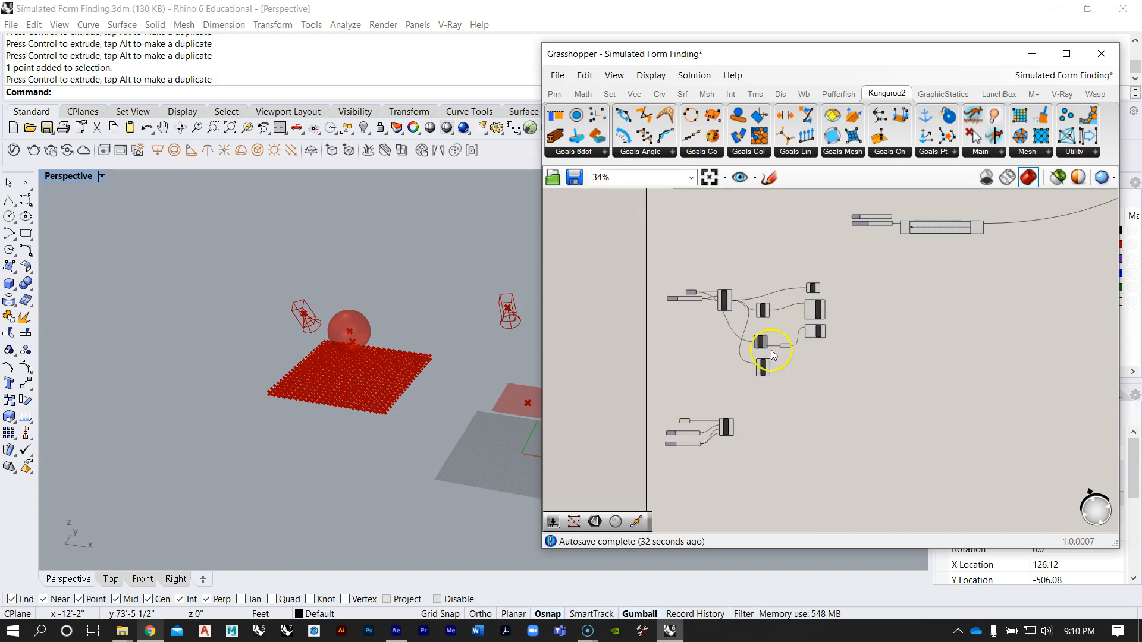
scroll(725, 446, "up", 2)
left_click_drag(617, 375, 739, 479)
left_click(726, 413)
left_click(766, 336)
scroll(766, 341, "down", 4)
scroll(809, 262, "up", 5)
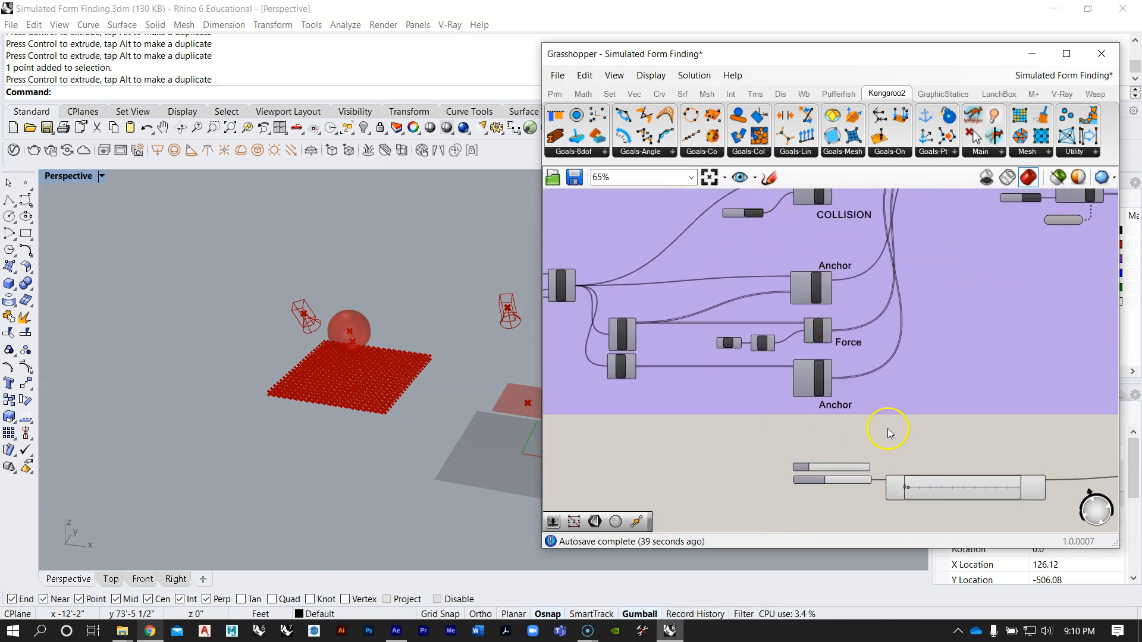
scroll(815, 298, "up", 3)
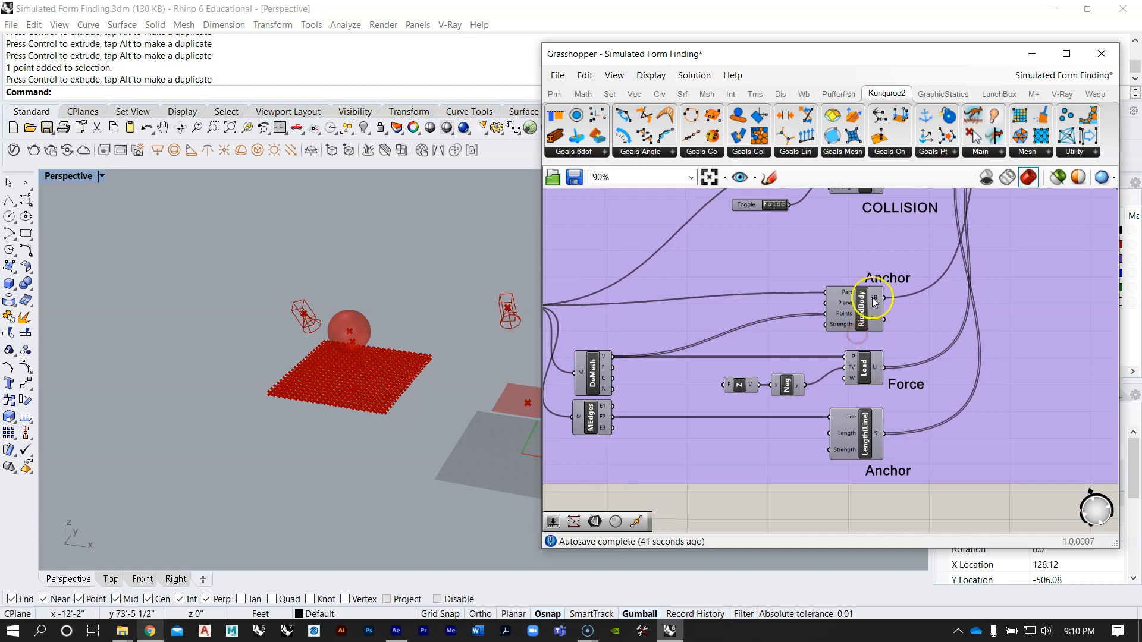
right_click_drag(871, 341, 906, 318)
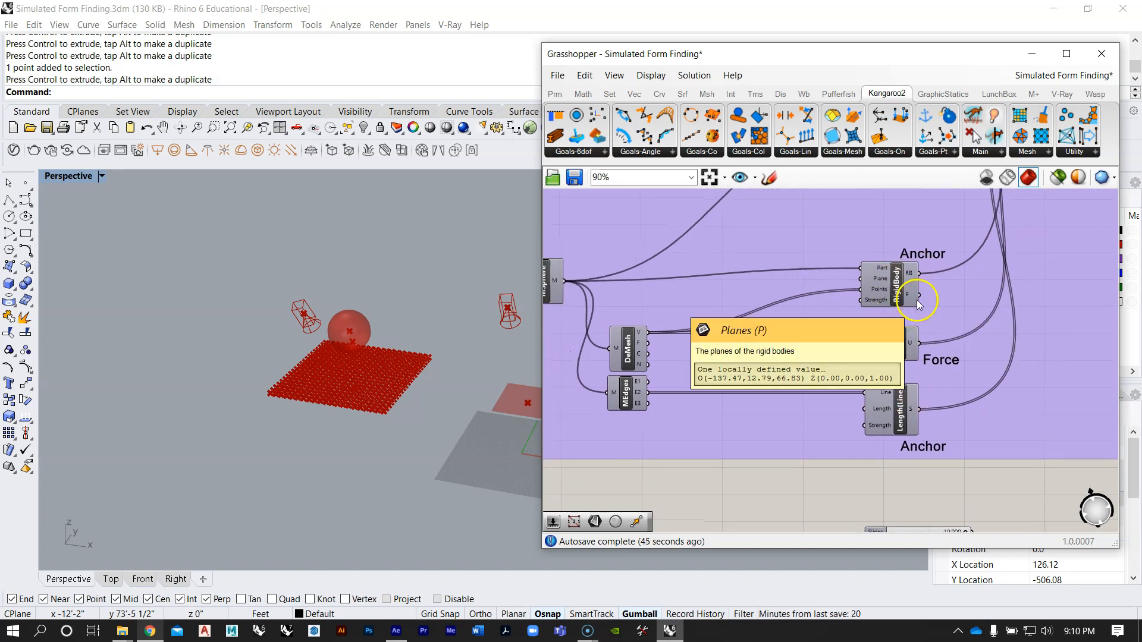
scroll(938, 404, "up", 3)
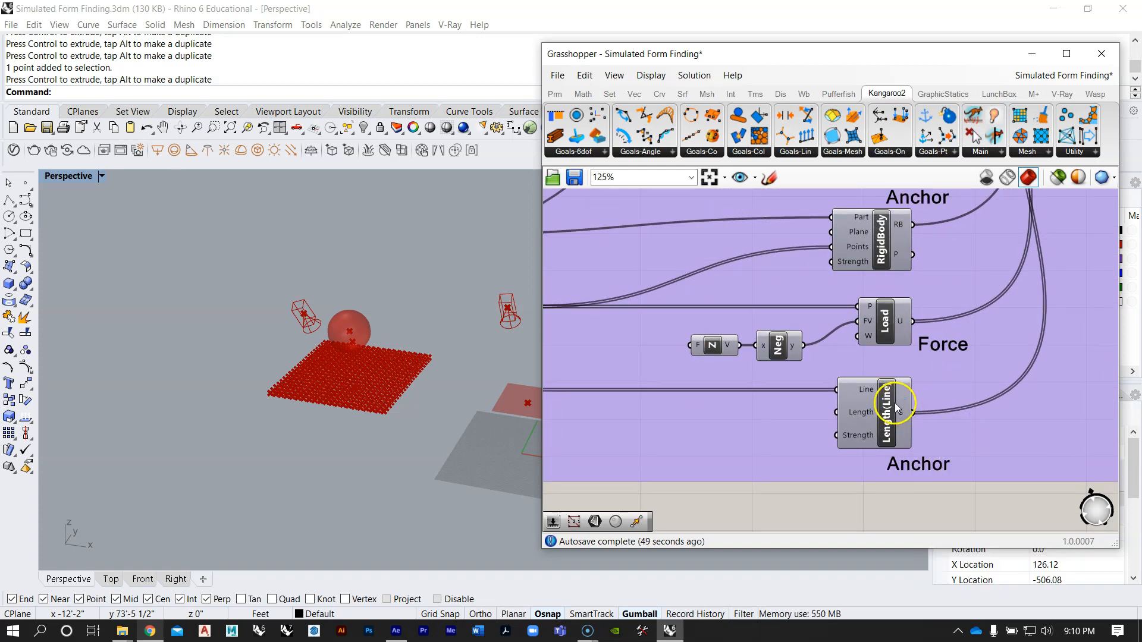
Step: Examine the inputs of the RigidBody, Load and Length(Line) goals in the existing collision definition
scroll(892, 413, "down", 4)
scroll(891, 411, "up", 3)
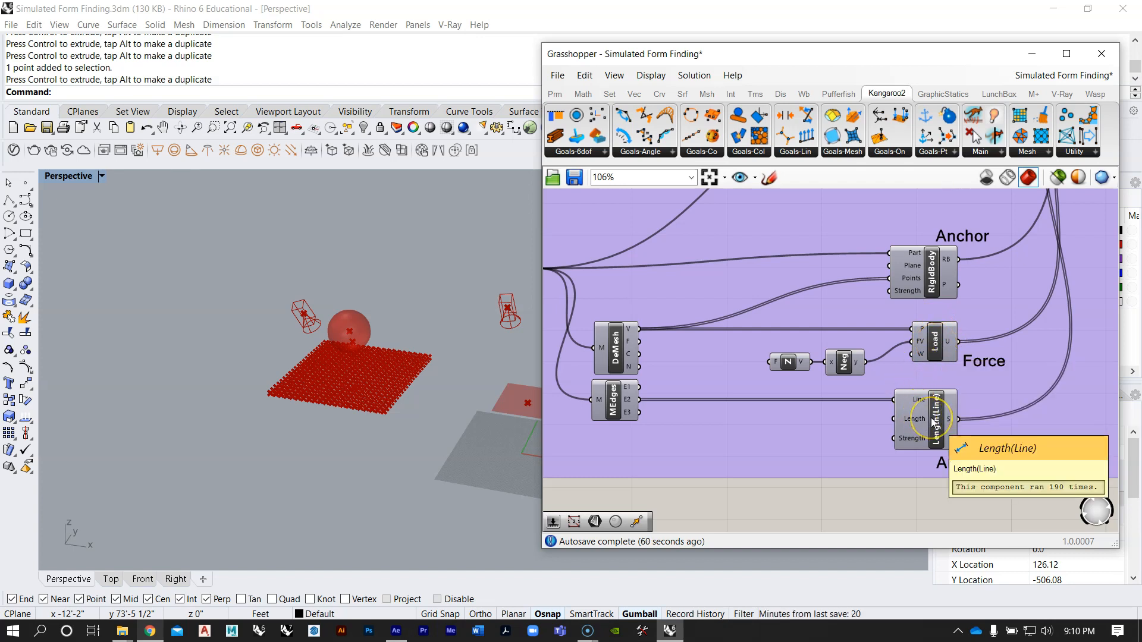
scroll(931, 284, "up", 3)
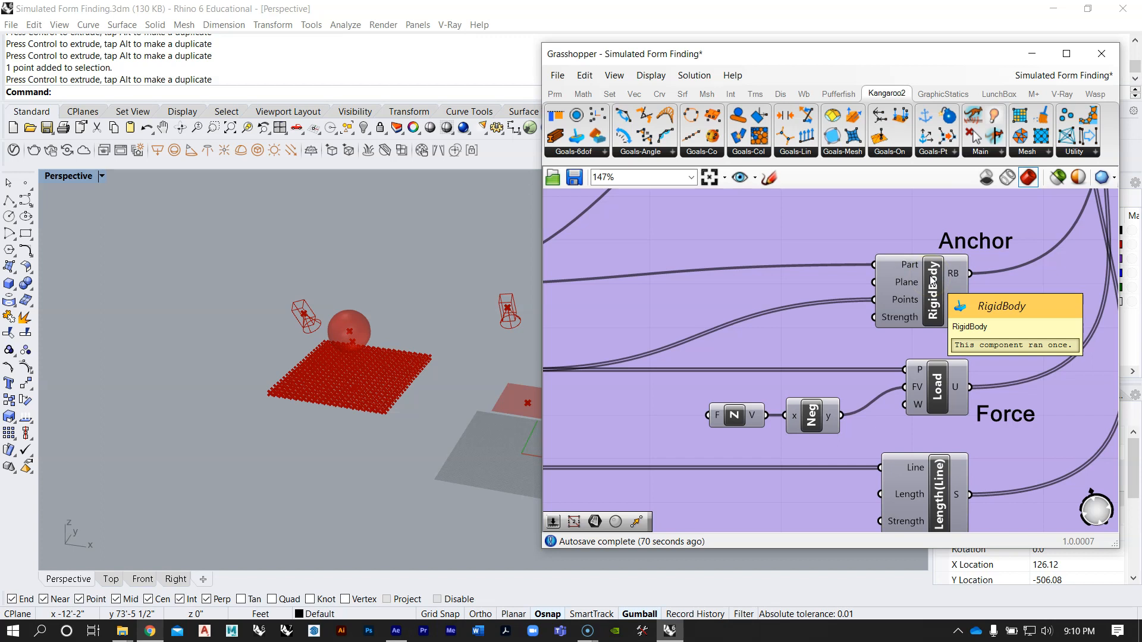
left_click(925, 301)
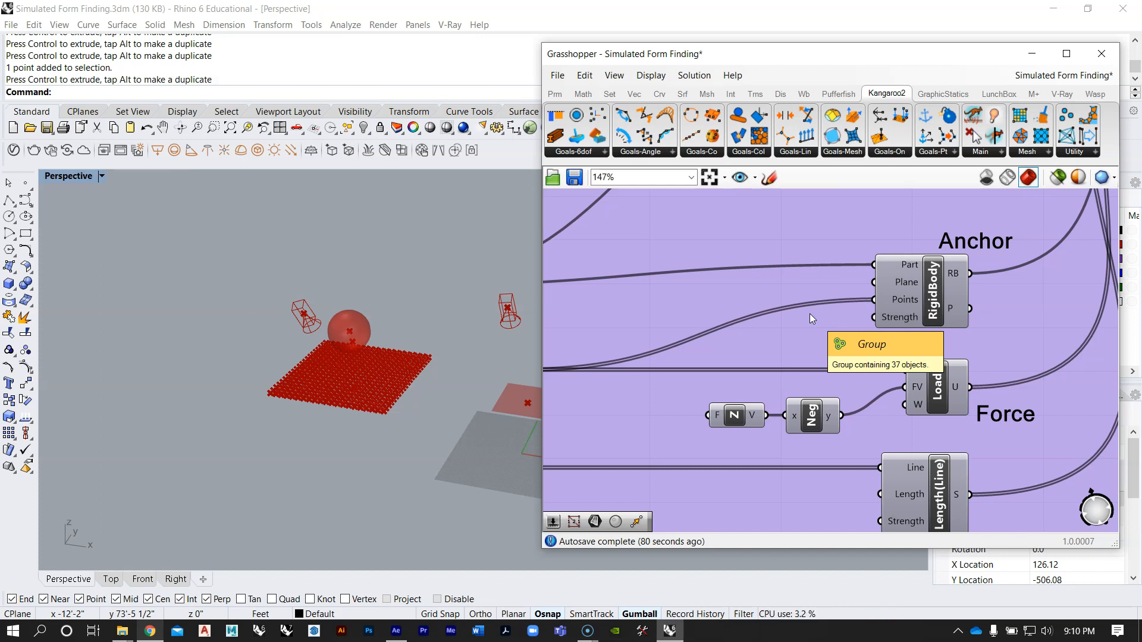
left_click(906, 282)
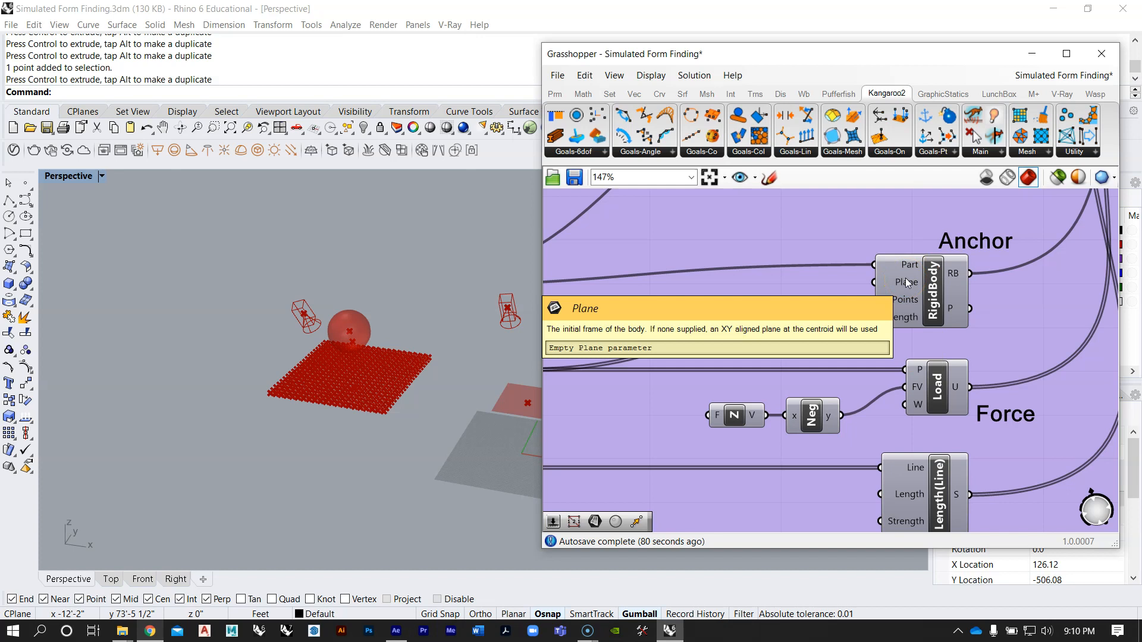
scroll(903, 308, "down", 3)
scroll(903, 315, "up", 2)
left_click(886, 336)
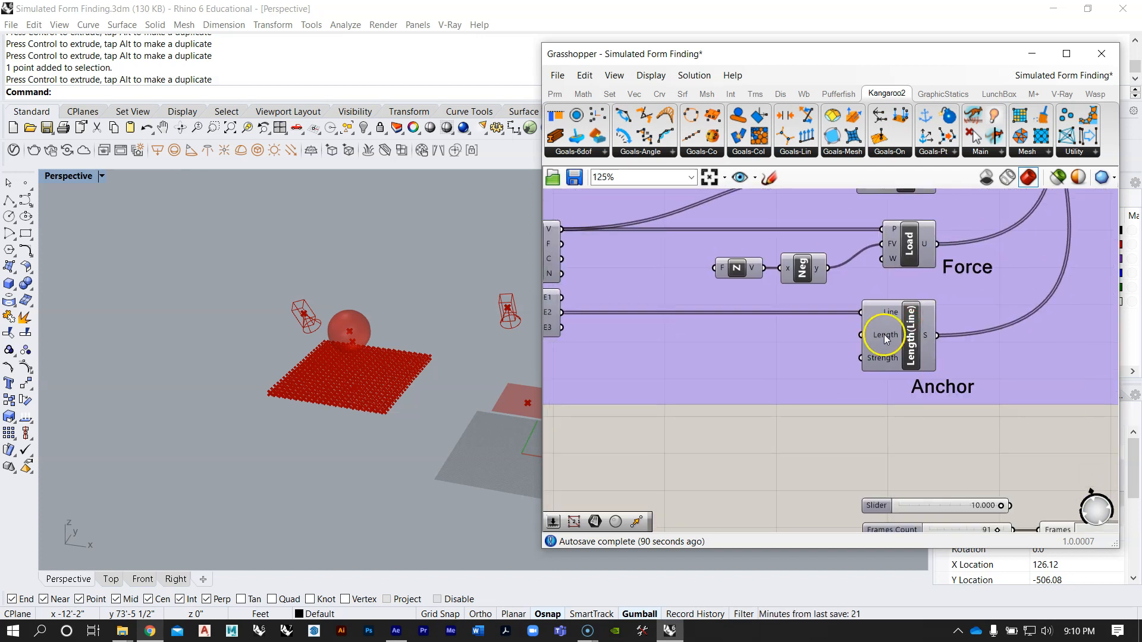
left_click(882, 361)
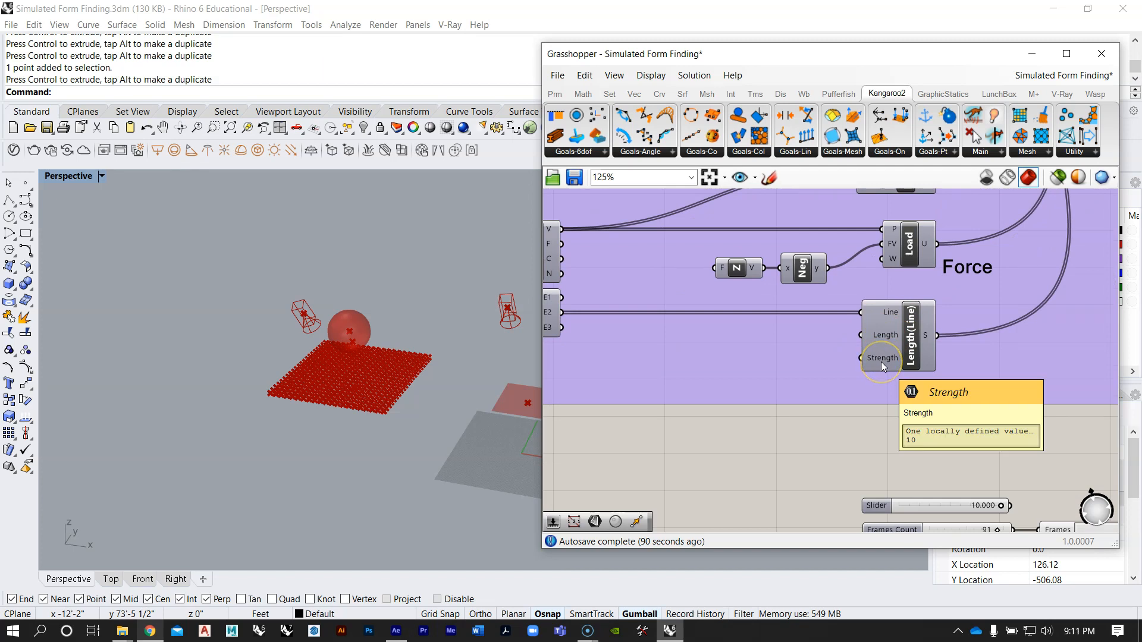
right_click_drag(886, 339, 976, 333)
left_click(972, 332)
scroll(765, 294, "down", 8)
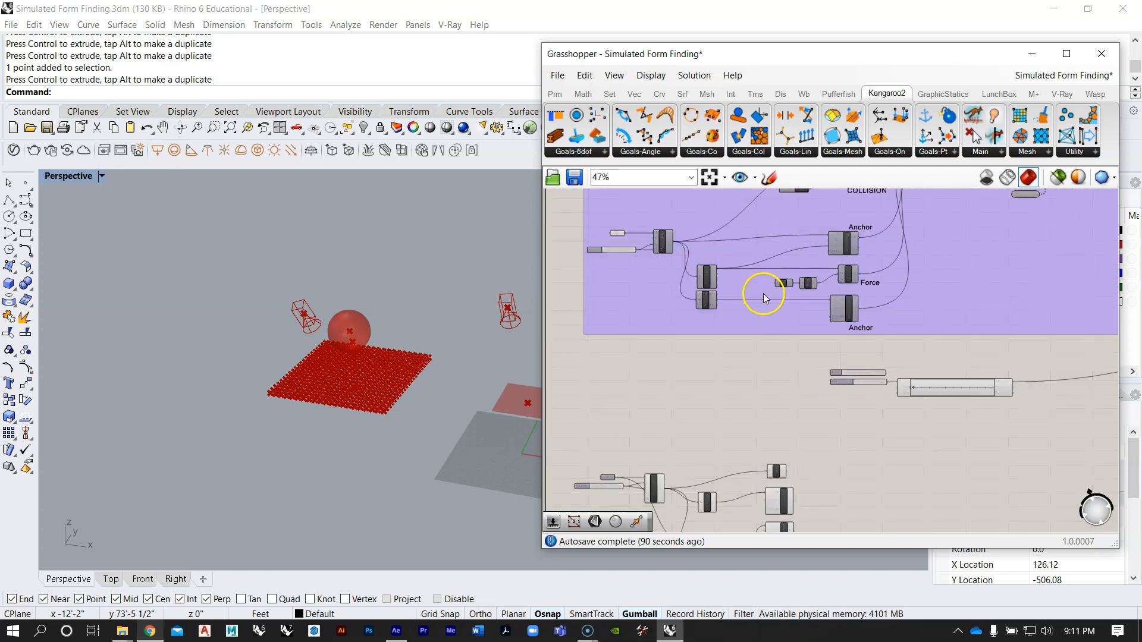
Step: Add Weaverbird's Mesh Edges and Weaverbird's Vertices components beside the new Mesh Sphere
scroll(765, 344, "up", 3)
left_click(777, 372)
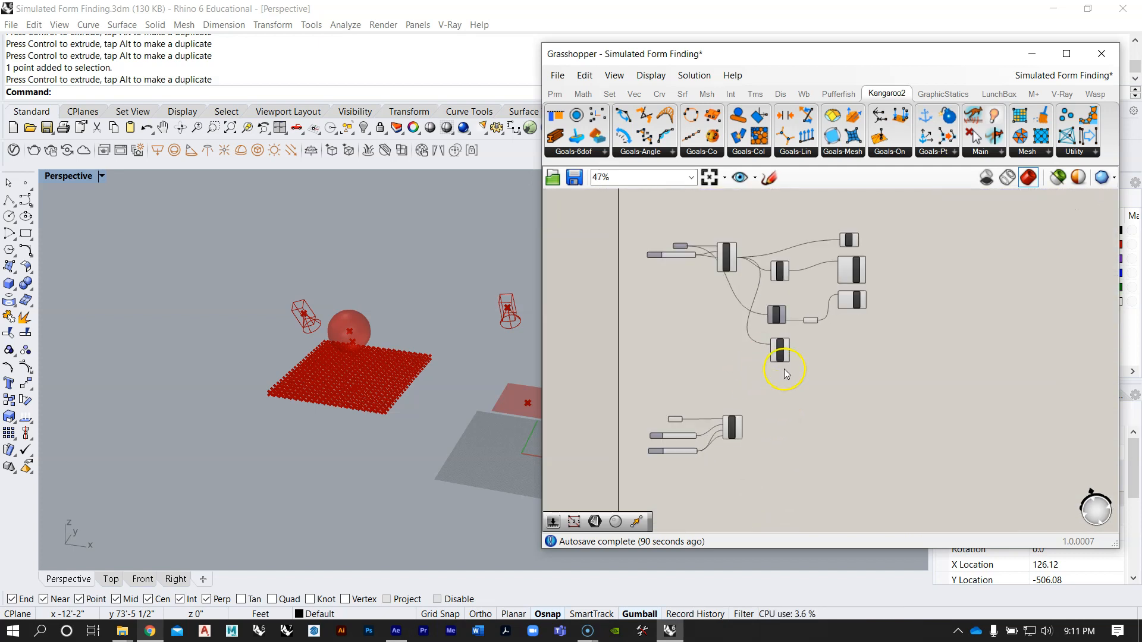
scroll(788, 296, "up", 4)
scroll(757, 287, "down", 4)
right_click_drag(765, 332, 743, 318)
scroll(773, 310, "up", 3)
right_click_drag(726, 234, 795, 301)
left_click(573, 342)
left_click(784, 247)
right_click_drag(771, 378, 767, 305)
double_click(783, 389)
left_click(903, 293)
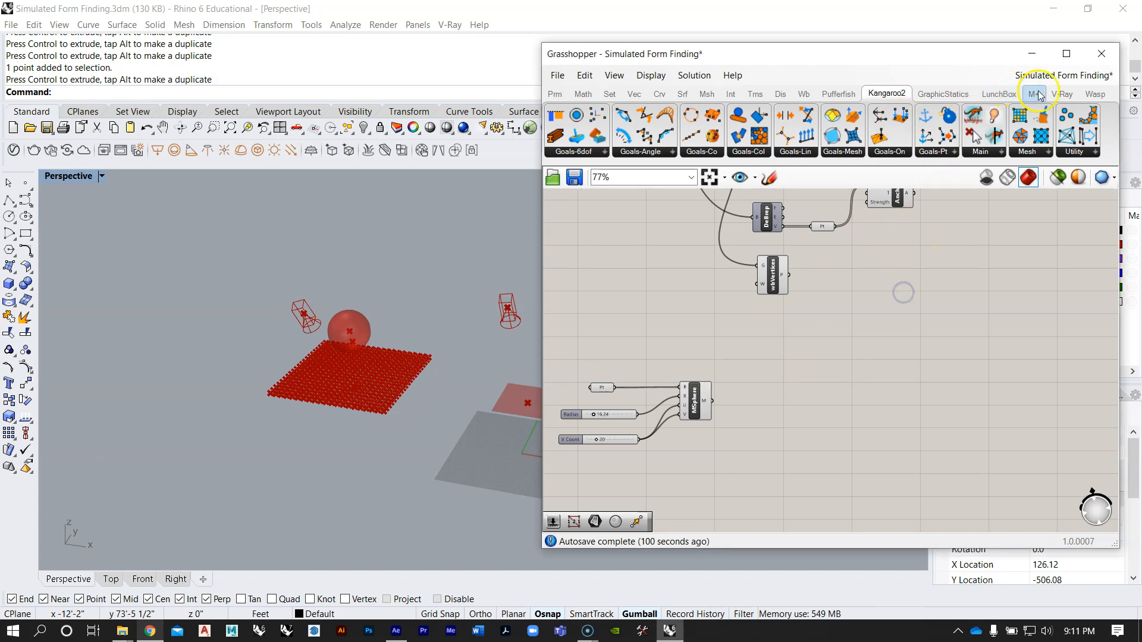
left_click(802, 94)
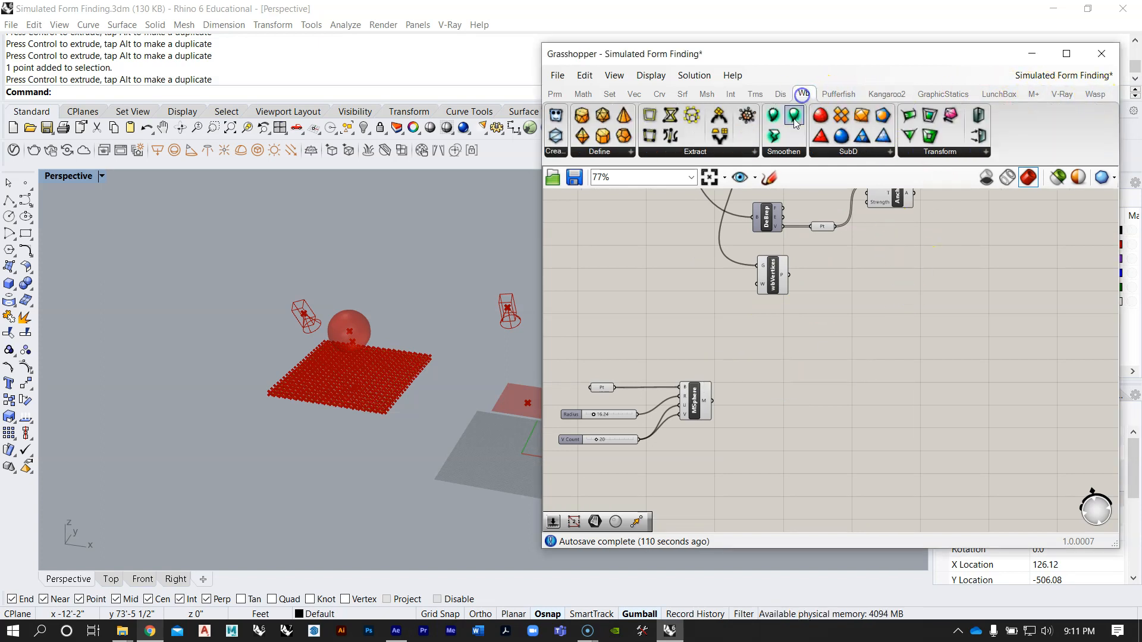
left_click(708, 152)
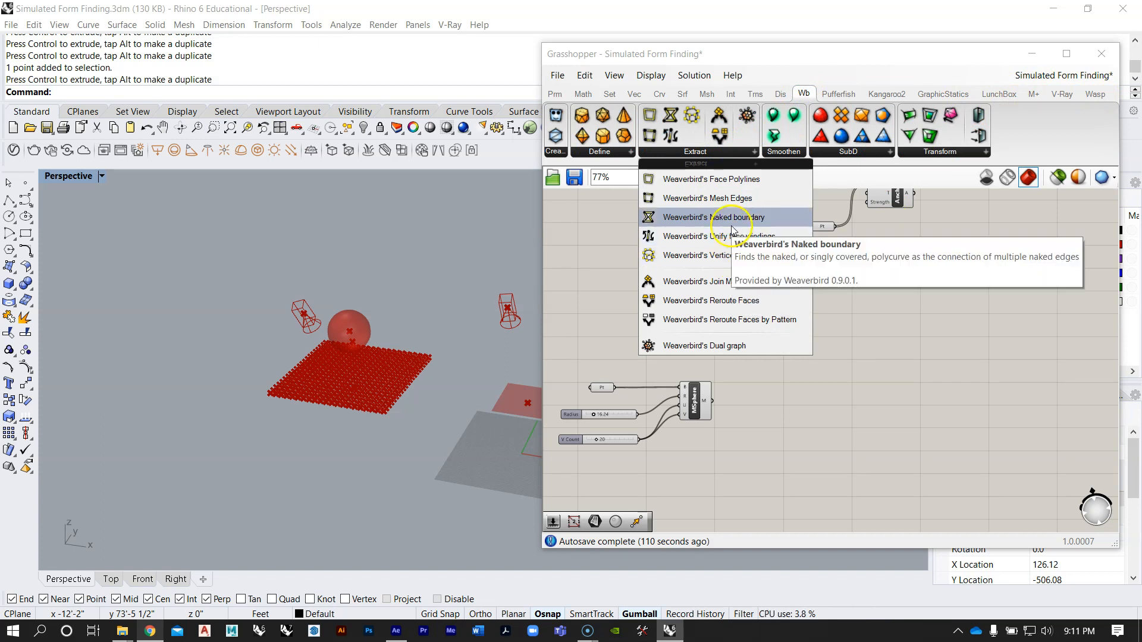
left_click(707, 198)
left_click(764, 411)
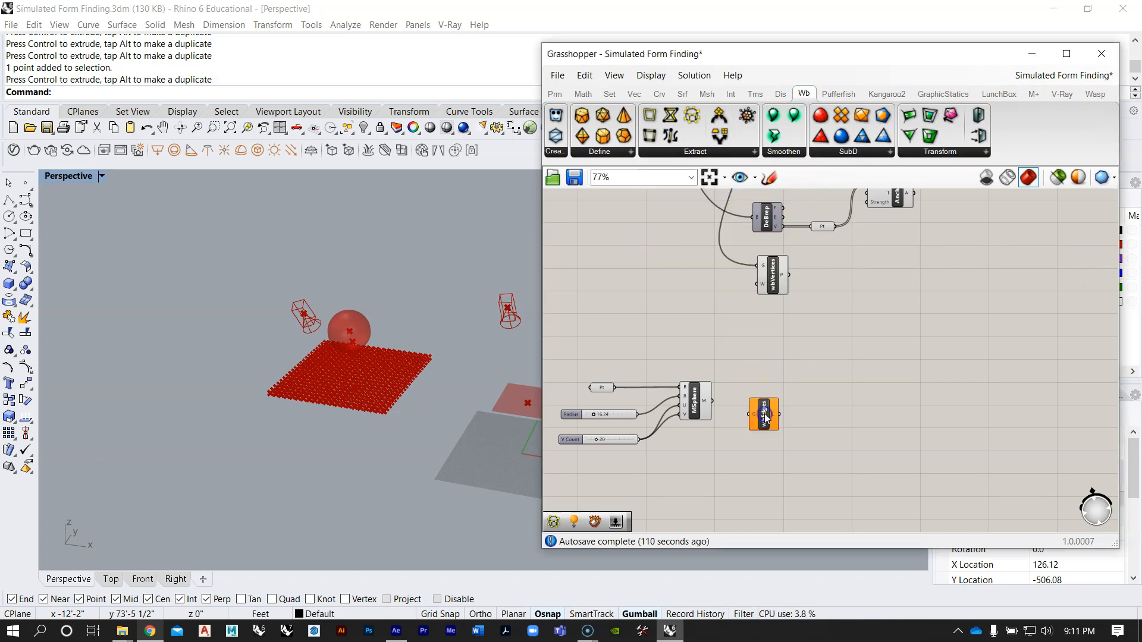
left_click(726, 153)
left_click(731, 254)
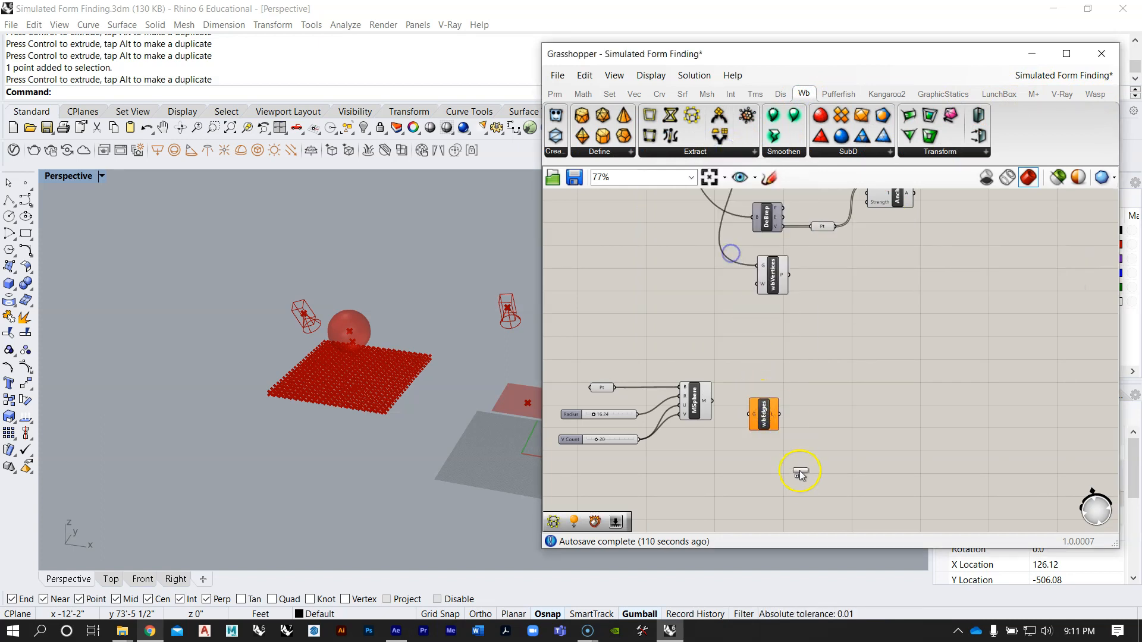
left_click(766, 463)
Step: Align both Weaverbird components and connect the Mesh Sphere's M output to their G inputs
scroll(766, 461, "up", 3)
left_click(755, 371)
mouse_move(756, 372)
left_mouse_down()
mouse_move(757, 354)
mouse_move(742, 373)
left_mouse_up()
left_click_drag(751, 374, 758, 352)
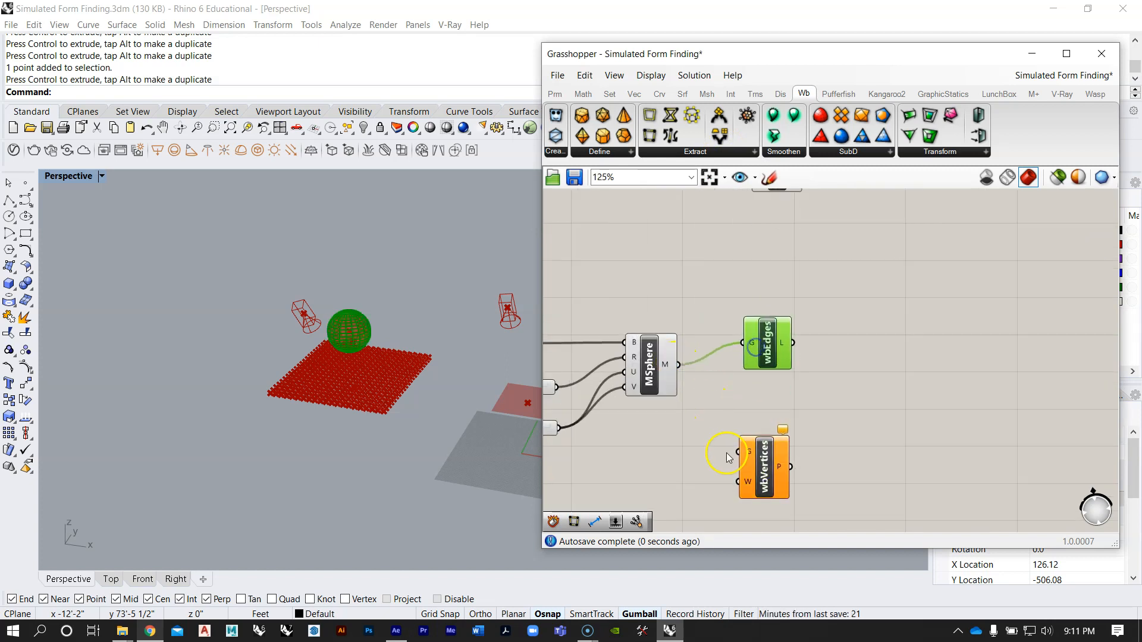
left_click_drag(764, 476, 764, 444)
left_click_drag(680, 365, 739, 405)
Step: Add a Kangaroo Load goal beside the sphere's wbEdges component, following the reference collision definition
scroll(743, 408, "down", 8)
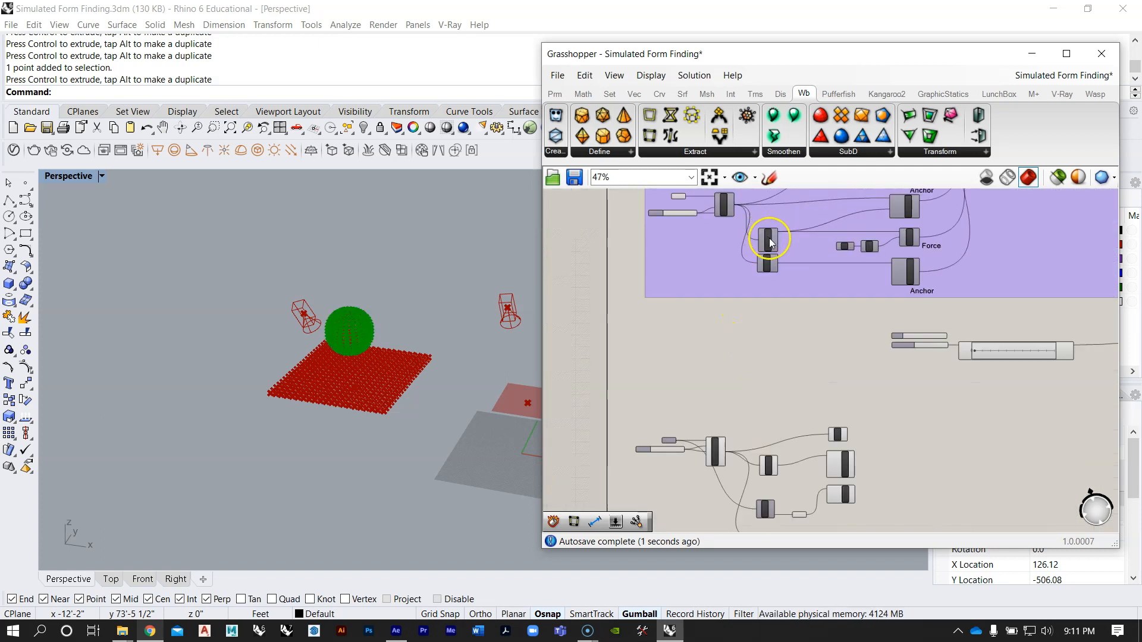
scroll(767, 244, "up", 8)
scroll(833, 298, "down", 2)
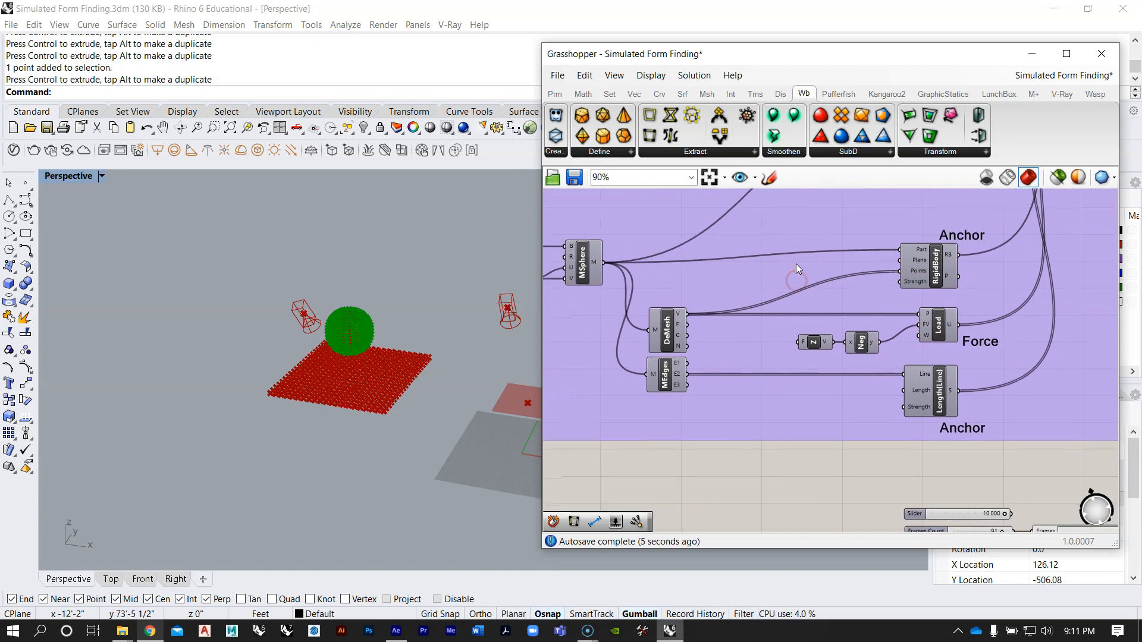
right_click_drag(844, 293, 760, 271)
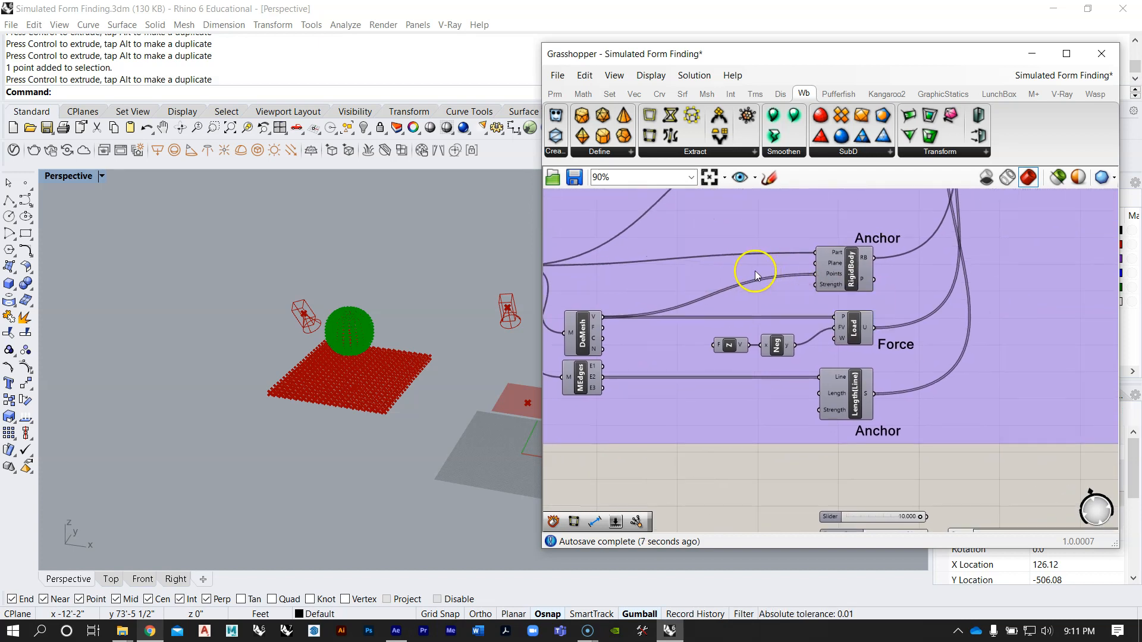
scroll(734, 273, "down", 4)
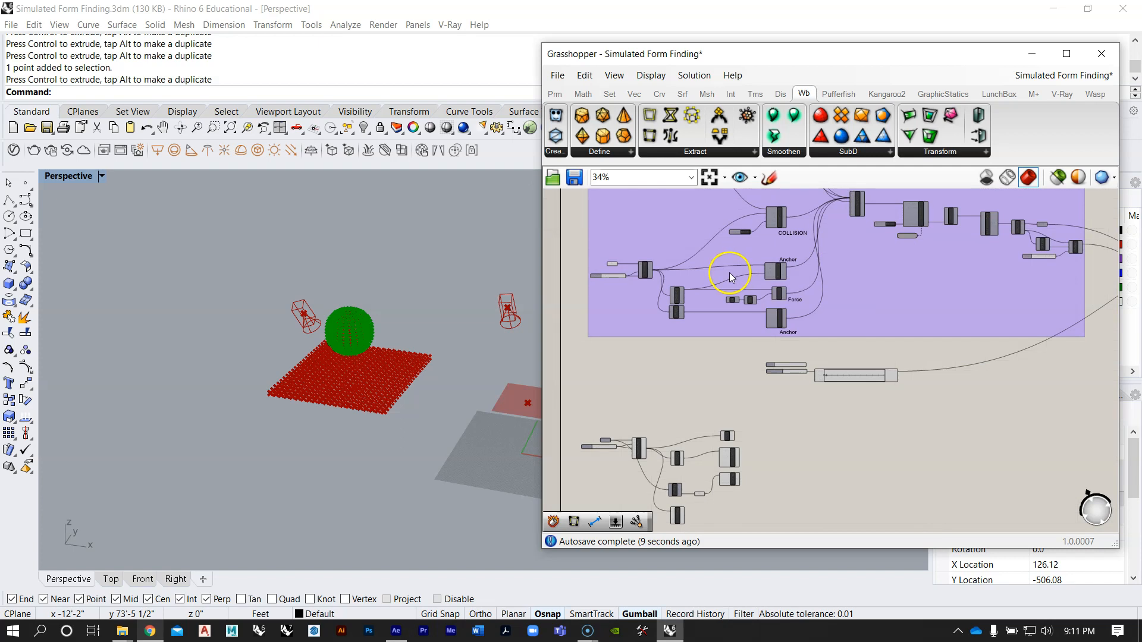
right_click_drag(704, 475, 730, 454)
left_click(811, 426)
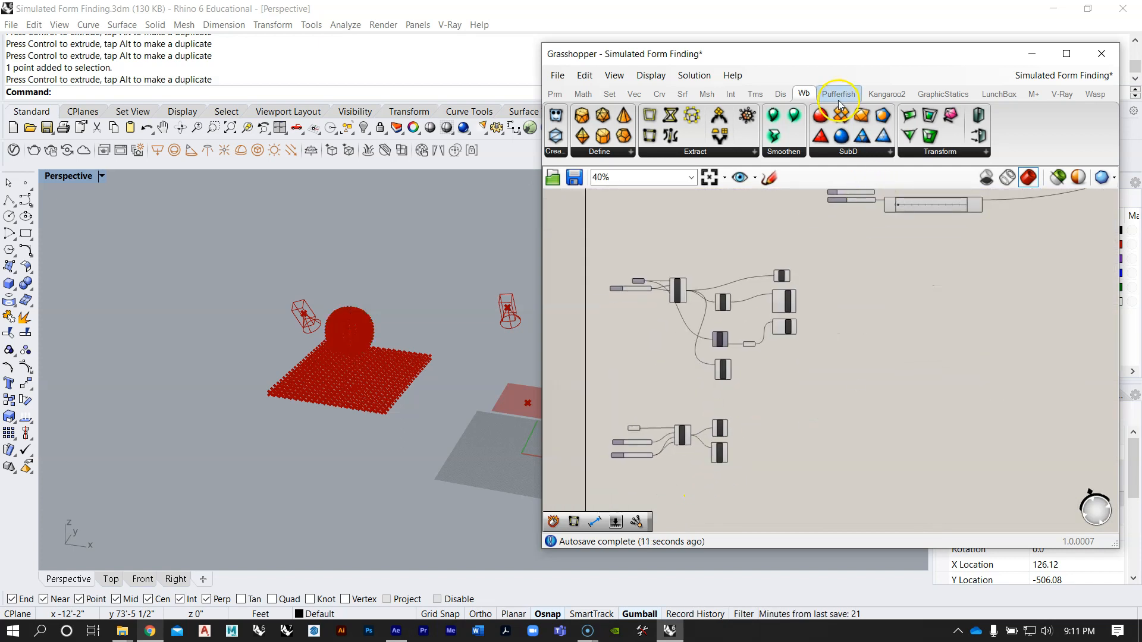
left_click(886, 94)
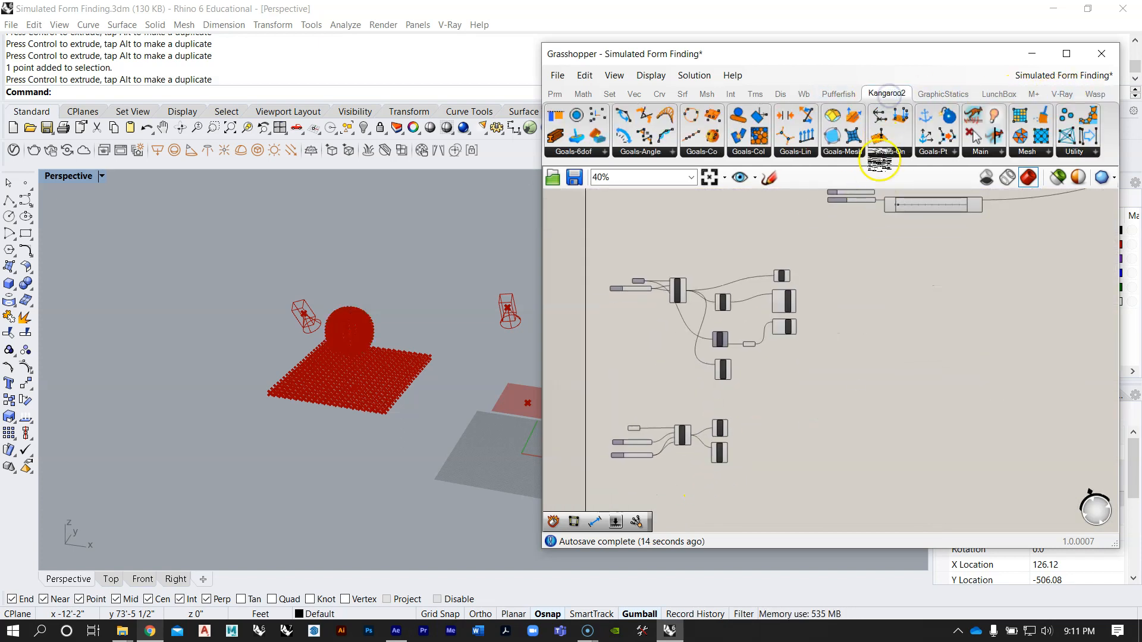
left_click(930, 154)
left_click(949, 270)
scroll(754, 429, "up", 3)
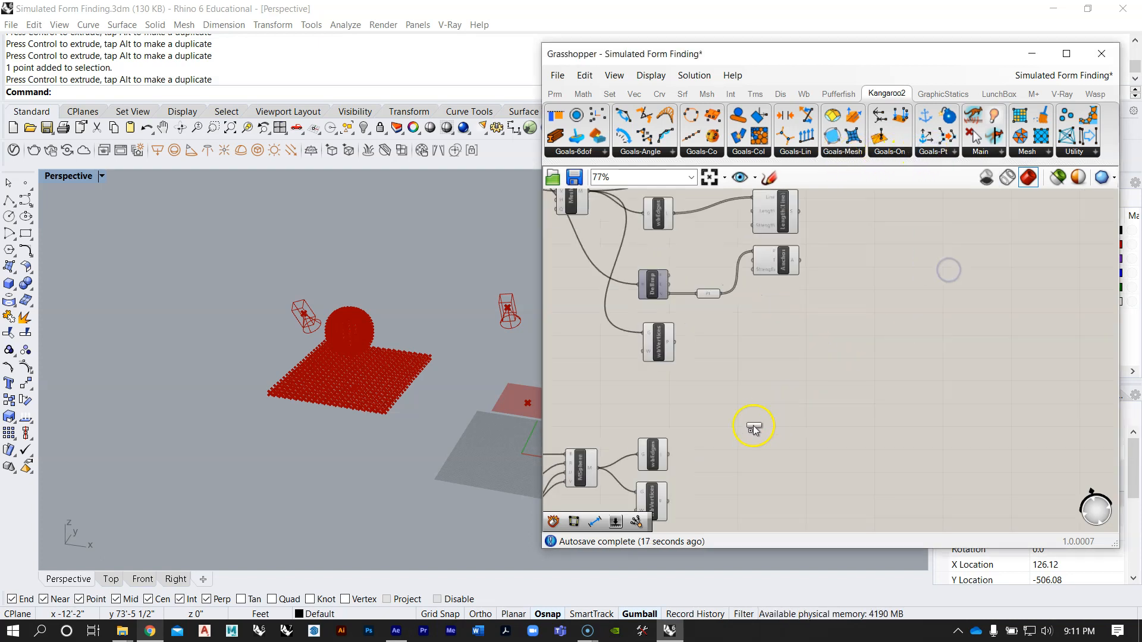
left_click(711, 458)
Step: Connect the sphere's wbVertices P output to the Load goal's P input and reposition the goal for clearance
right_click_drag(332, 328, 321, 294)
scroll(311, 336, "up", 4)
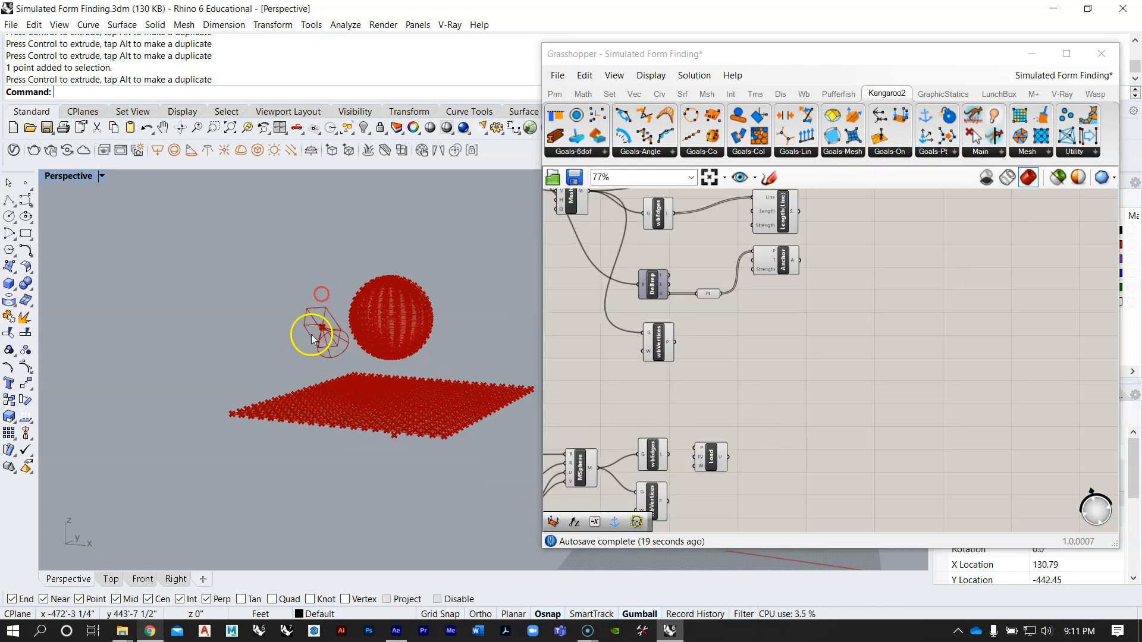
scroll(398, 323, "up", 3)
right_click_drag(736, 434, 773, 311)
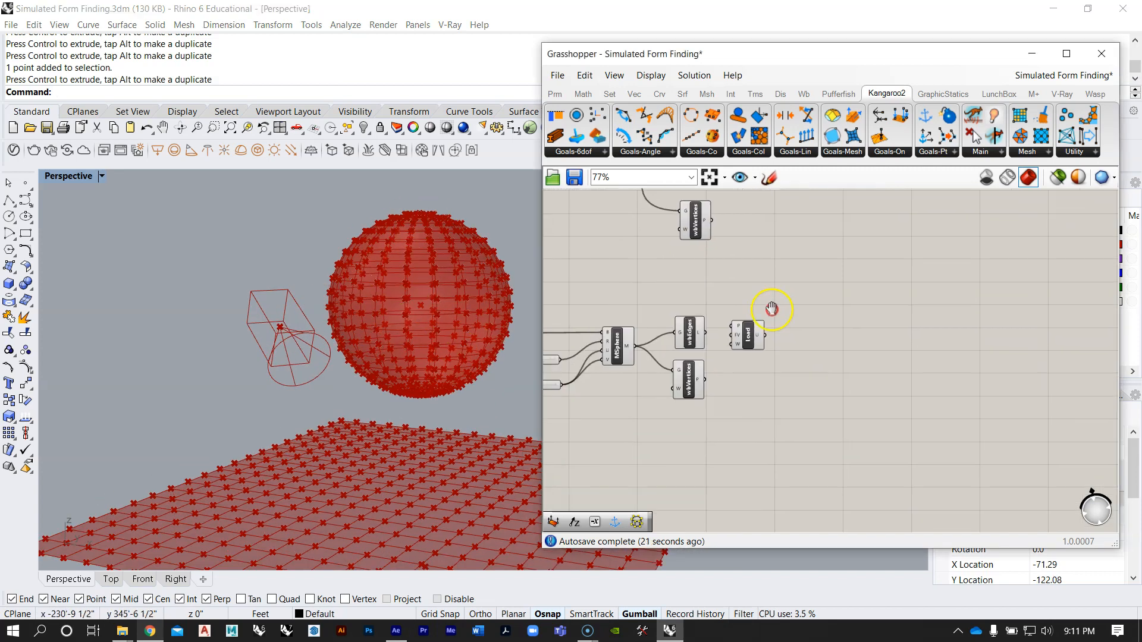
scroll(713, 342, "up", 2)
left_click(675, 404)
left_click_drag(773, 322, 804, 364)
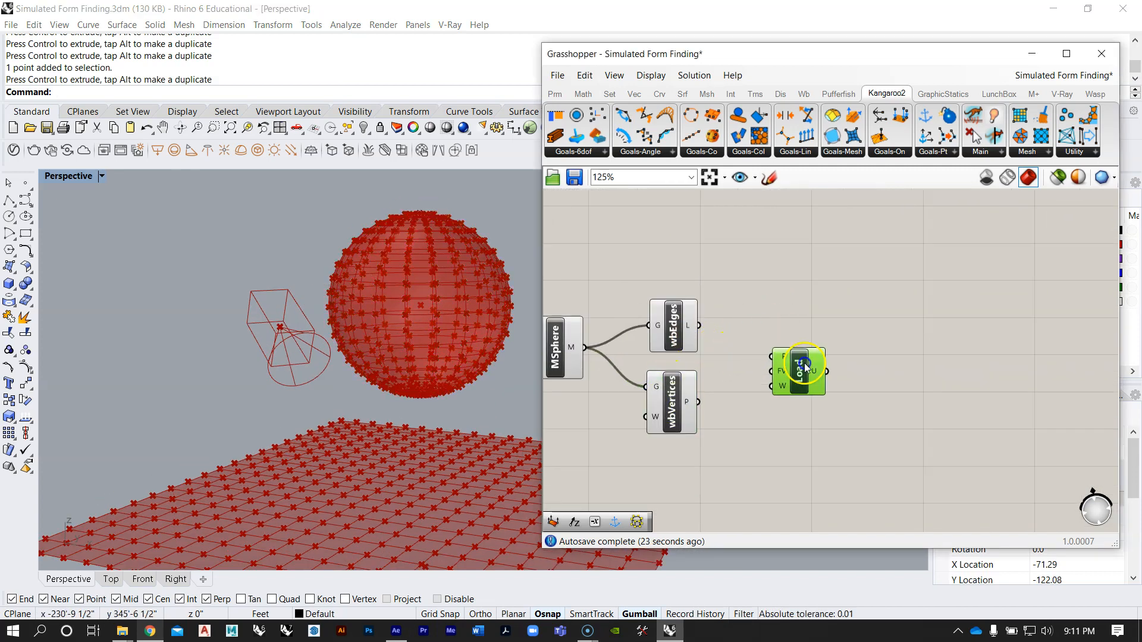
left_click_drag(699, 402, 808, 408)
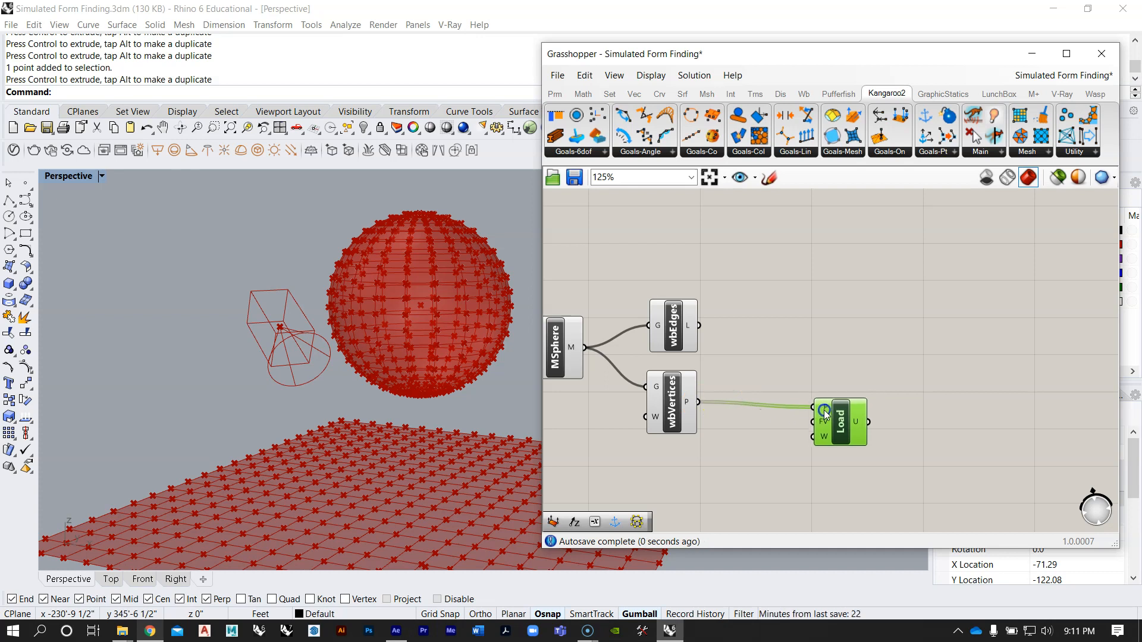
scroll(815, 408, "down", 3)
scroll(769, 379, "up", 2)
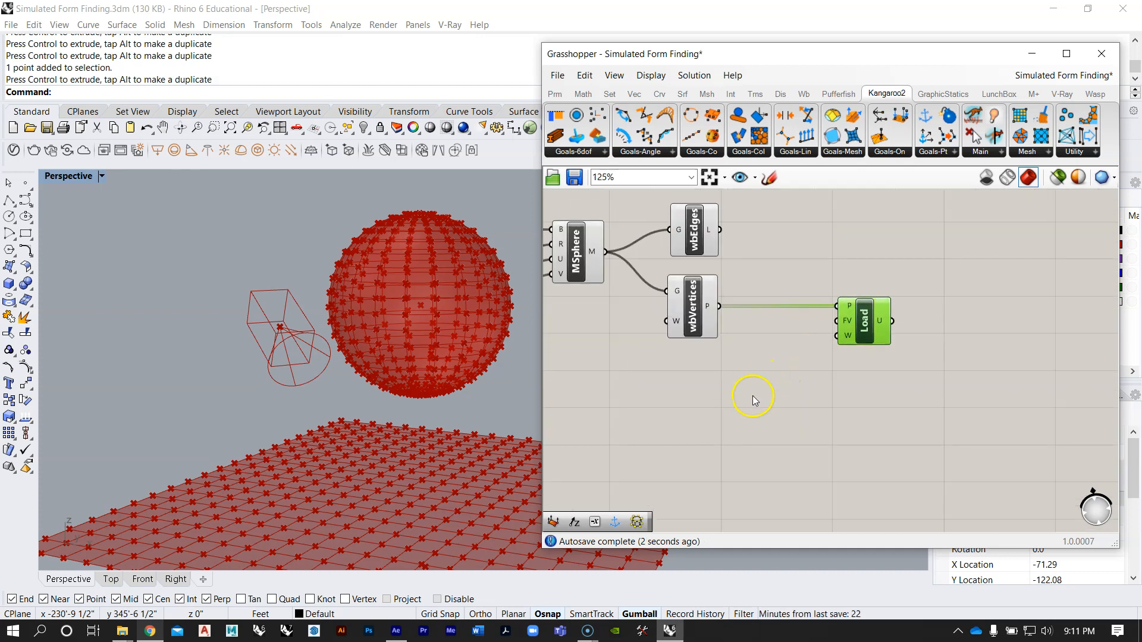
Step: Add Unit Z and Negative components, feed Unit Z through Negative, and connect the result to the Load's FV input
double_click(753, 396)
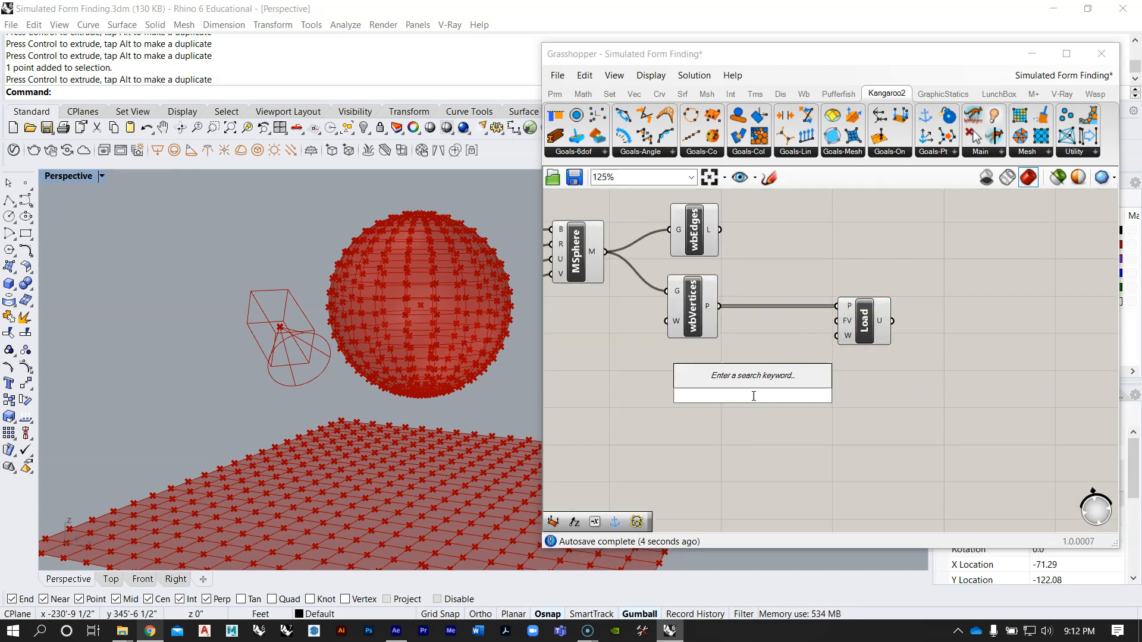
type("z")
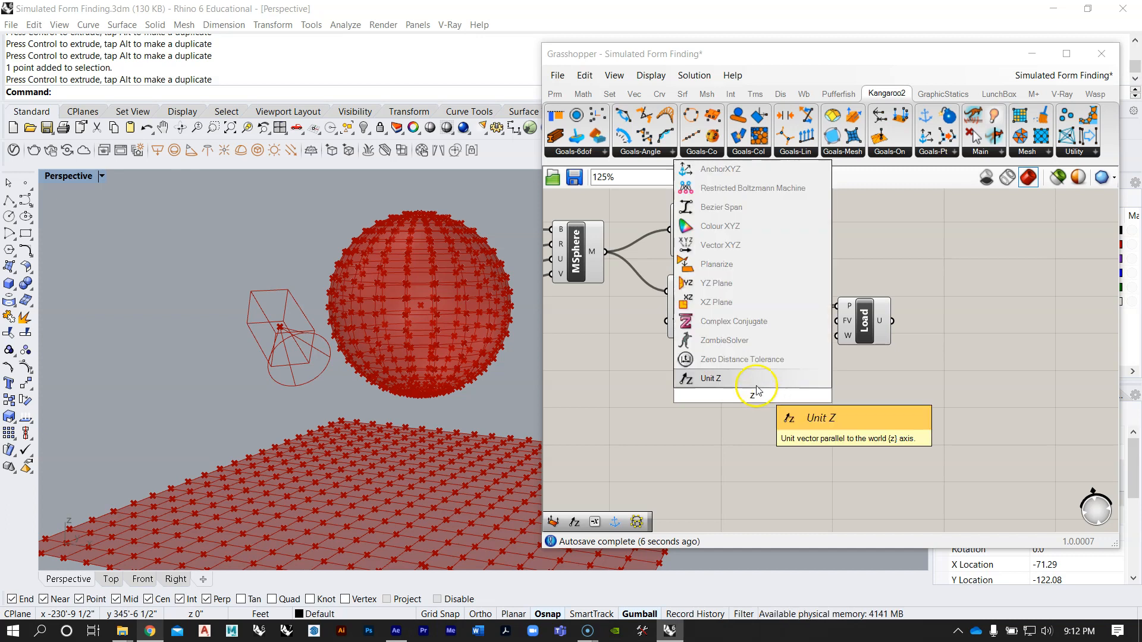
key("Return")
left_click(398, 168)
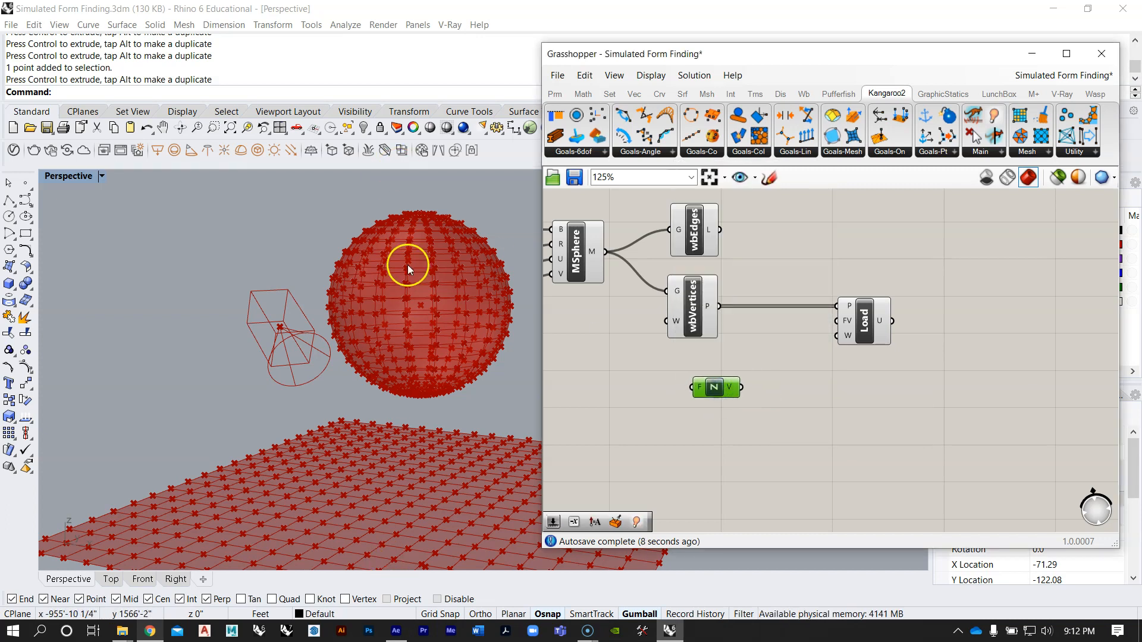
double_click(735, 431)
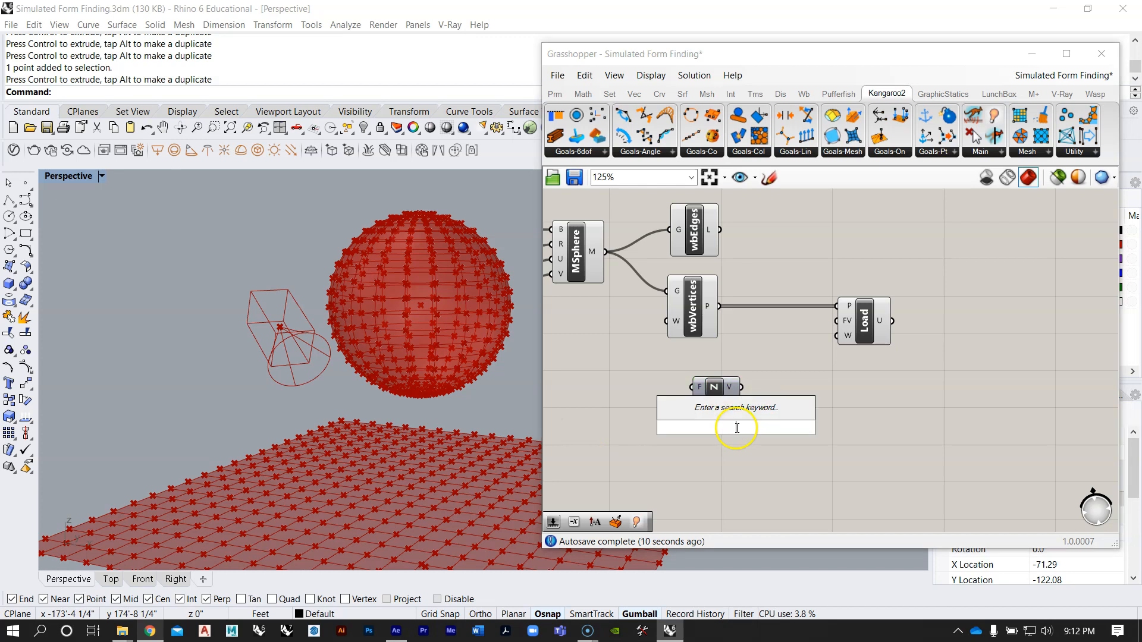
type("neg")
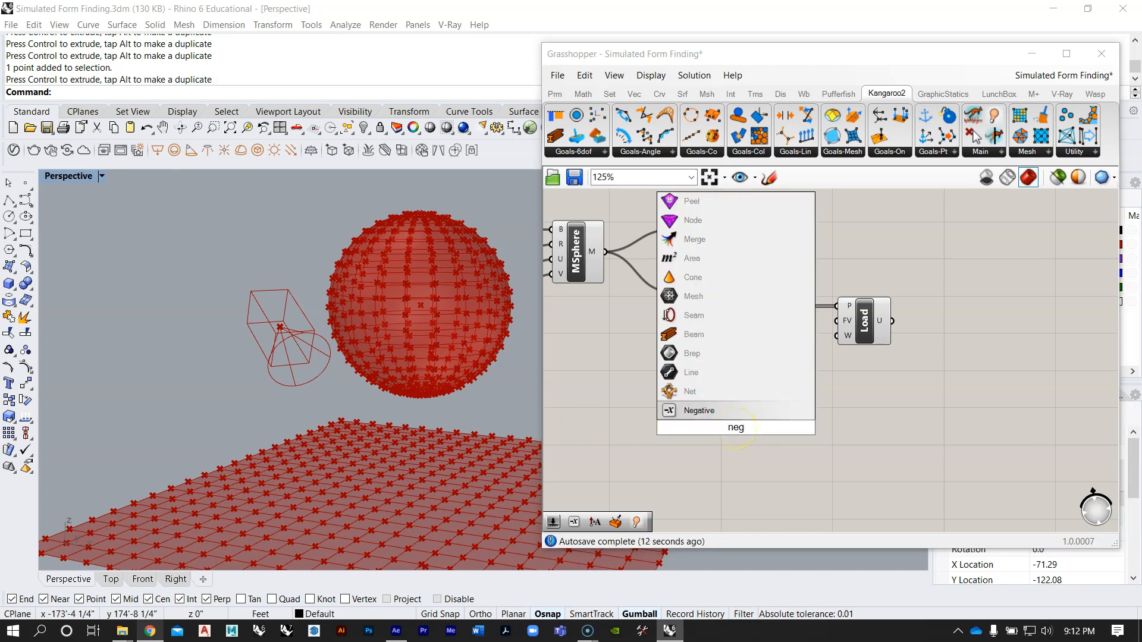
key("Return")
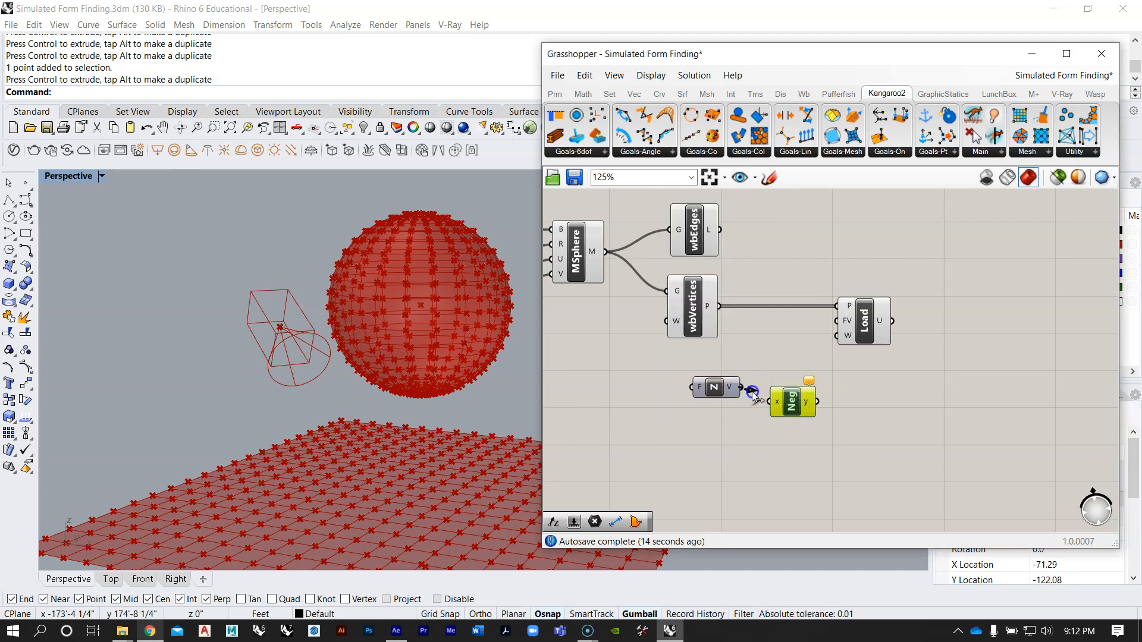
left_click_drag(816, 404, 829, 322)
left_click_drag(780, 404, 772, 391)
Step: Add a number slider with the value 10.00 and place it beside the Unit Z component's F input
double_click(753, 434)
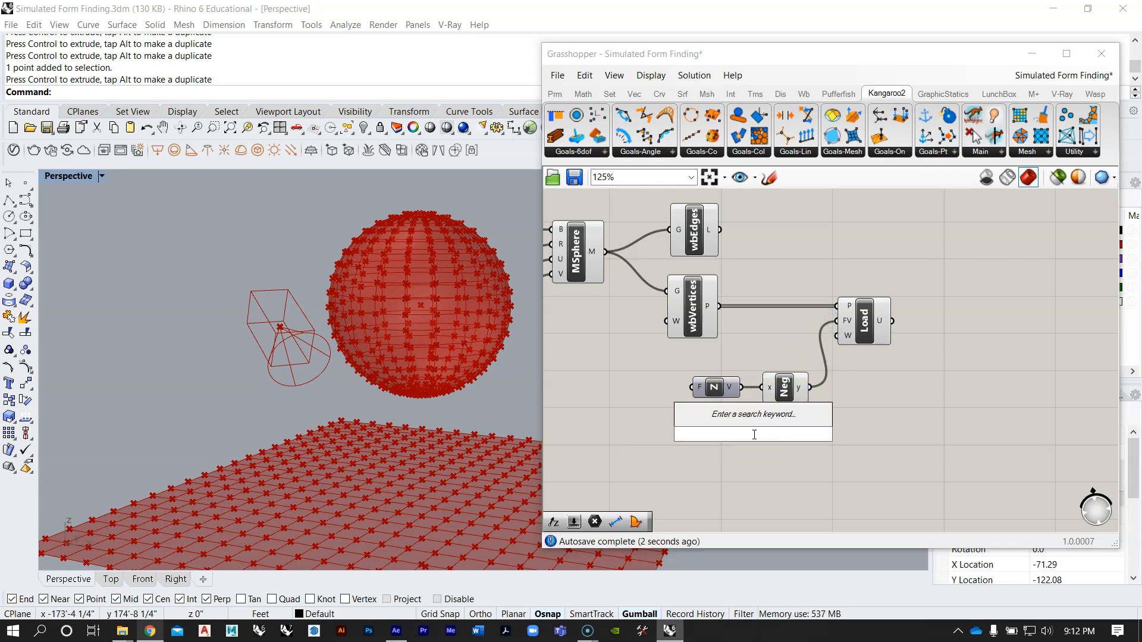
type("10")
key("Return")
left_click_drag(753, 434, 606, 394)
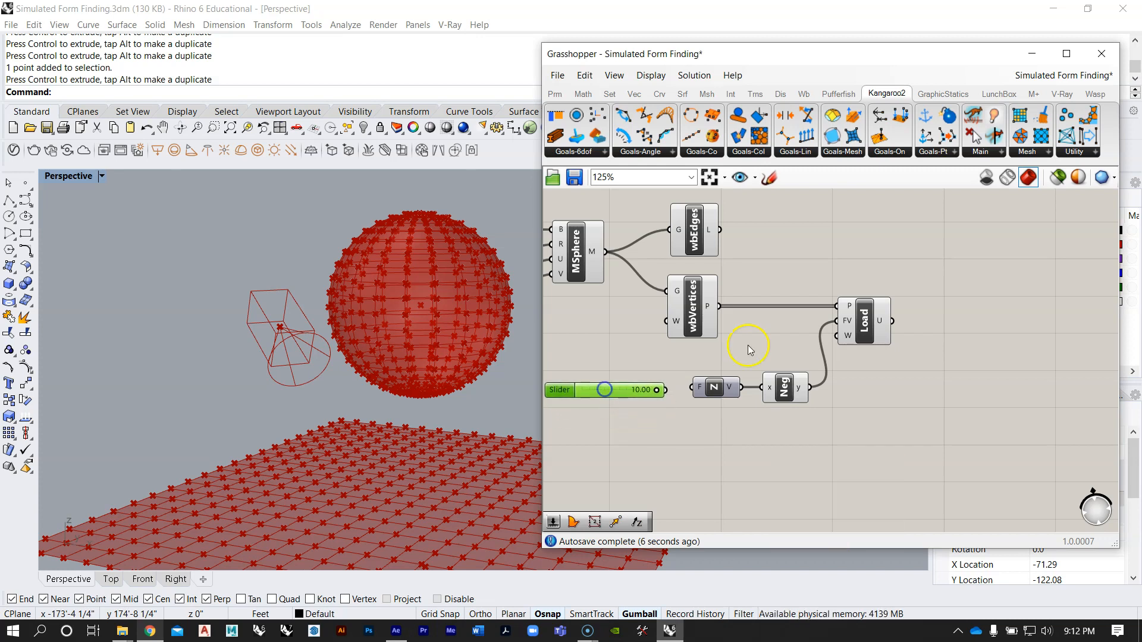
Step: Connect the slider to Unit Z's F input and set the load factor to 1.56
scroll(826, 333, "up", 2)
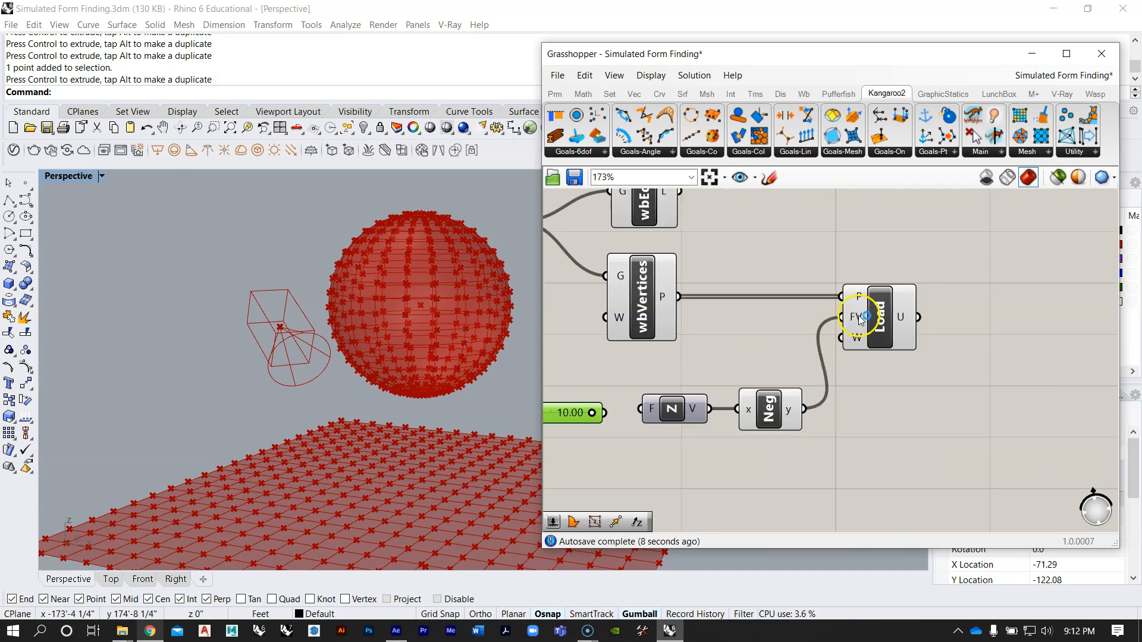
mouse_move(860, 320)
left_click(652, 412)
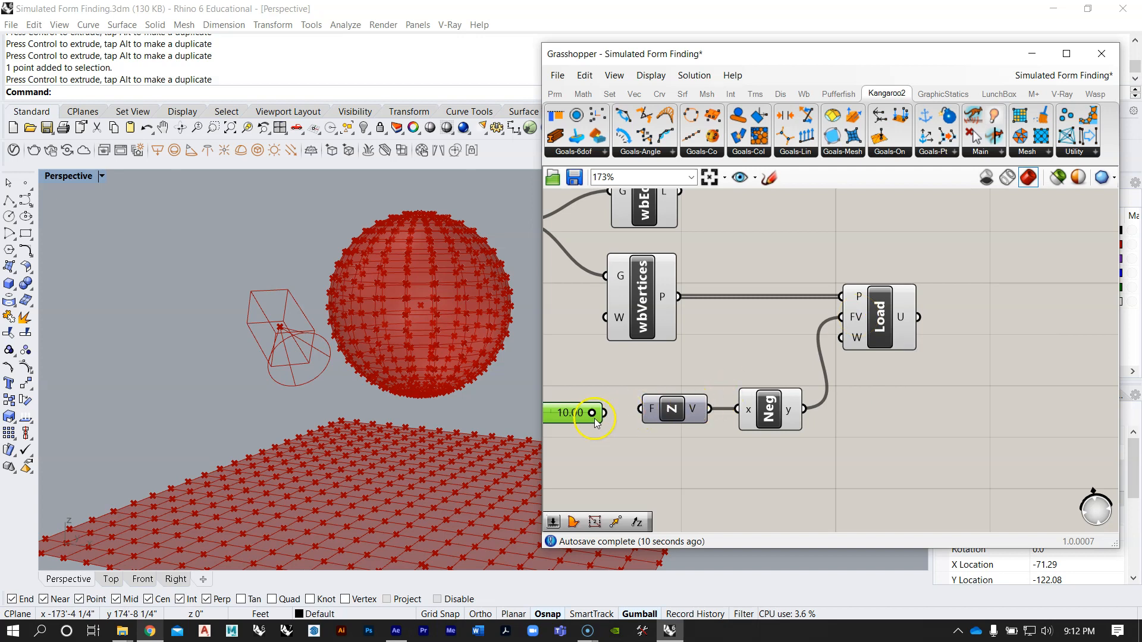
right_click_drag(652, 406, 881, 370)
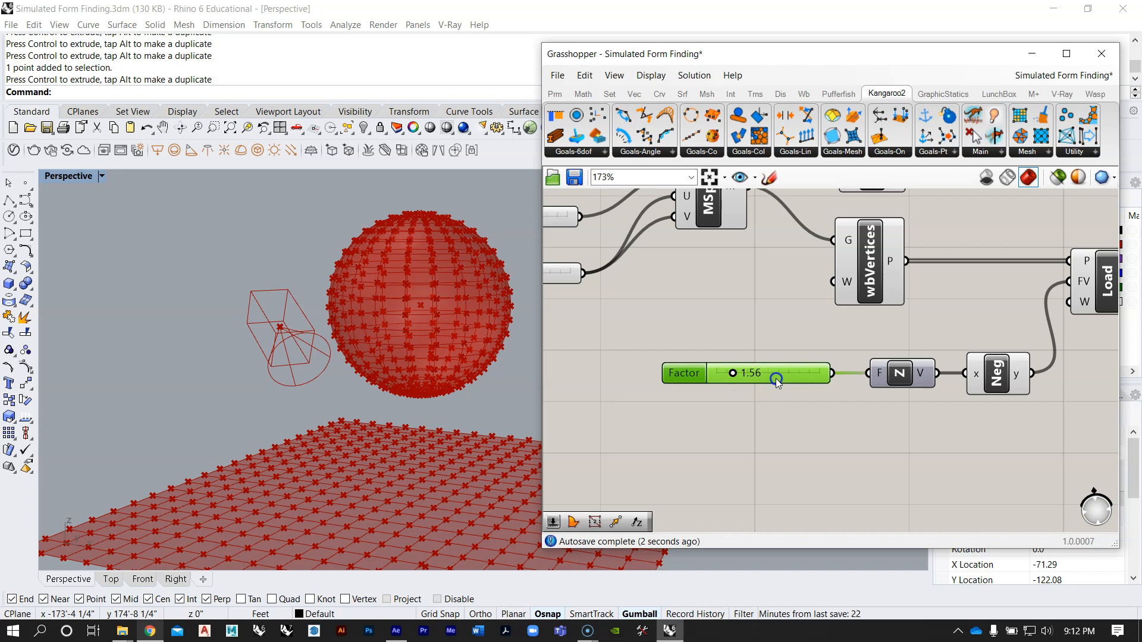
right_click_drag(849, 344, 739, 387)
Step: Examine which goals act on the sphere in the reference collision definition, including its RigidBody and Load
scroll(806, 369, "down", 8)
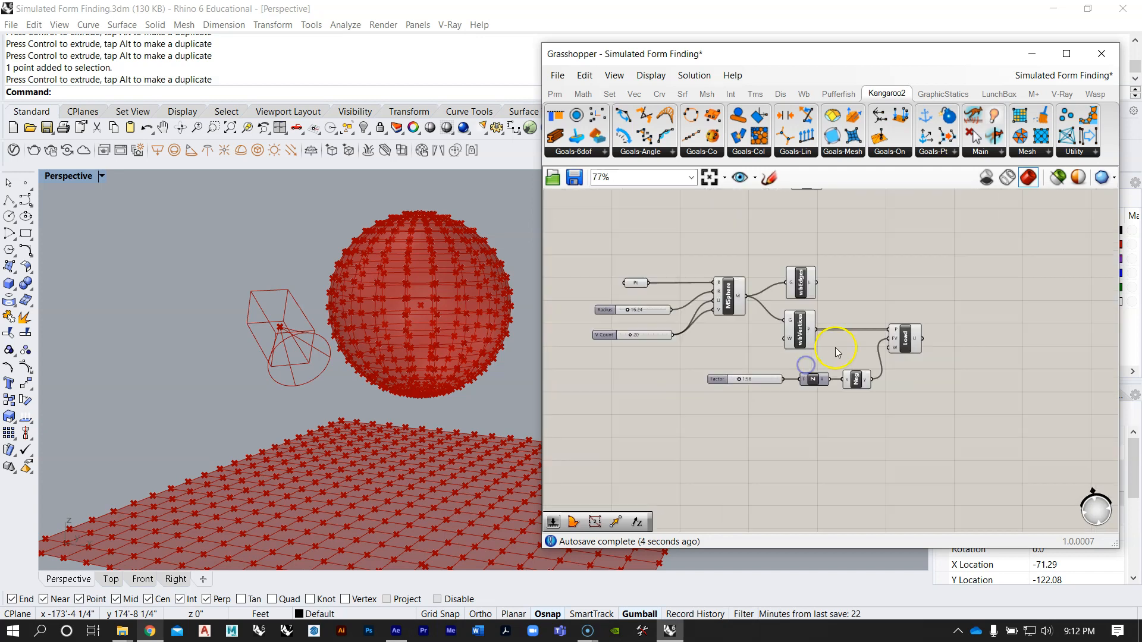
left_click(844, 269)
right_click_drag(842, 268, 841, 339)
scroll(795, 333, "up", 5)
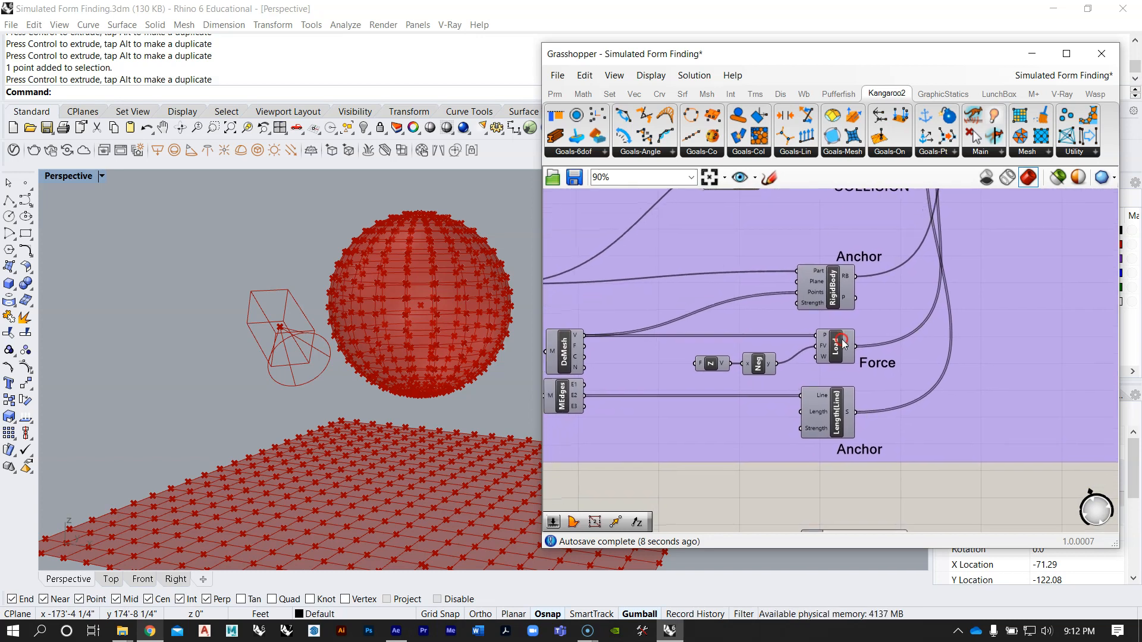
left_click(751, 372)
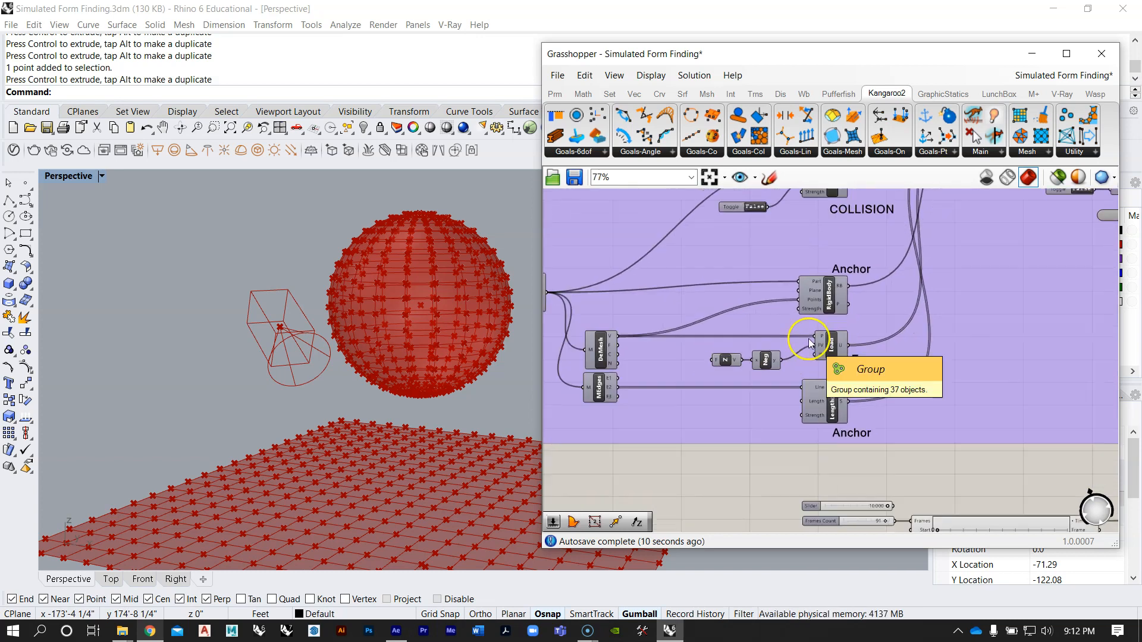
scroll(818, 333, "up", 2)
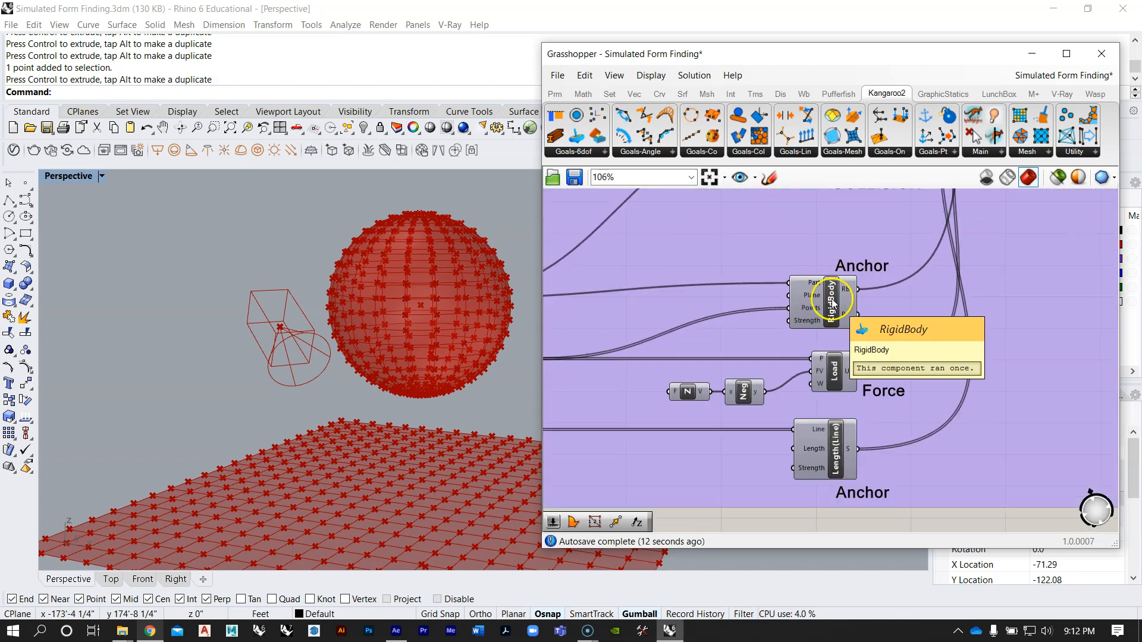
scroll(832, 280, "down", 7)
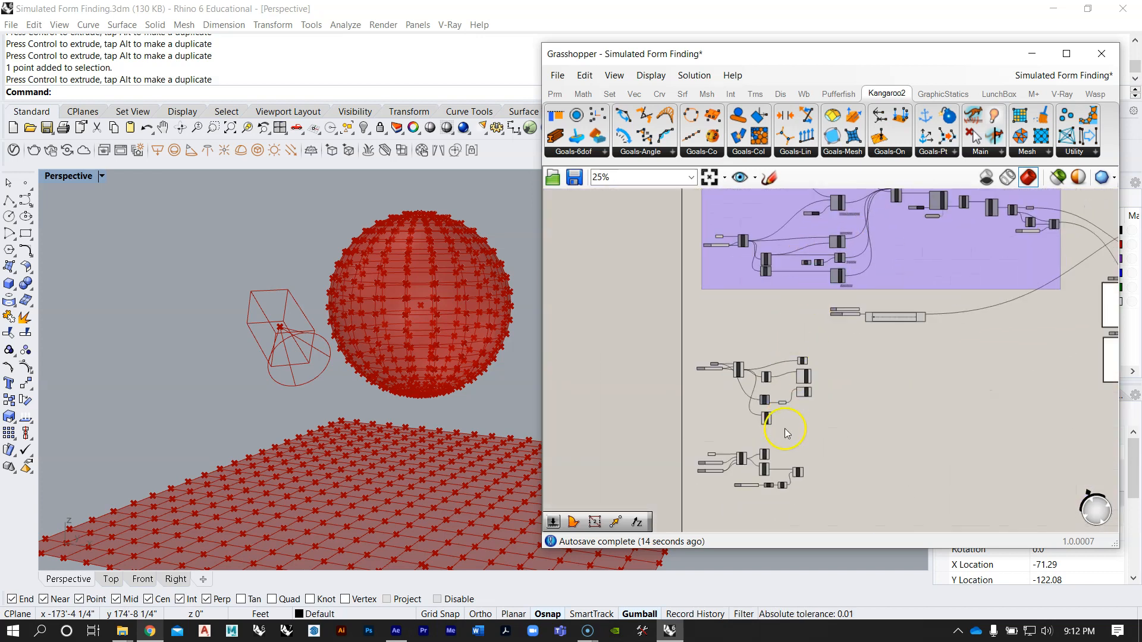
scroll(785, 435, "up", 5)
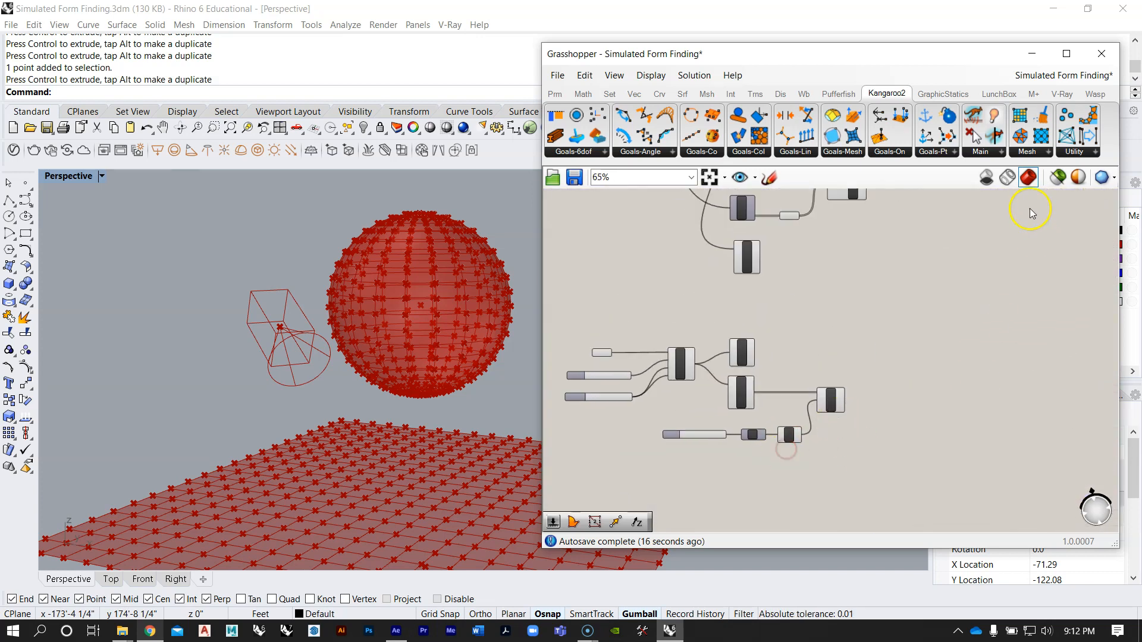
Step: Find the Kangaroo RigidBody goal among the 6dof goals and place it beyond the sphere's wbEdges component
left_click(941, 153)
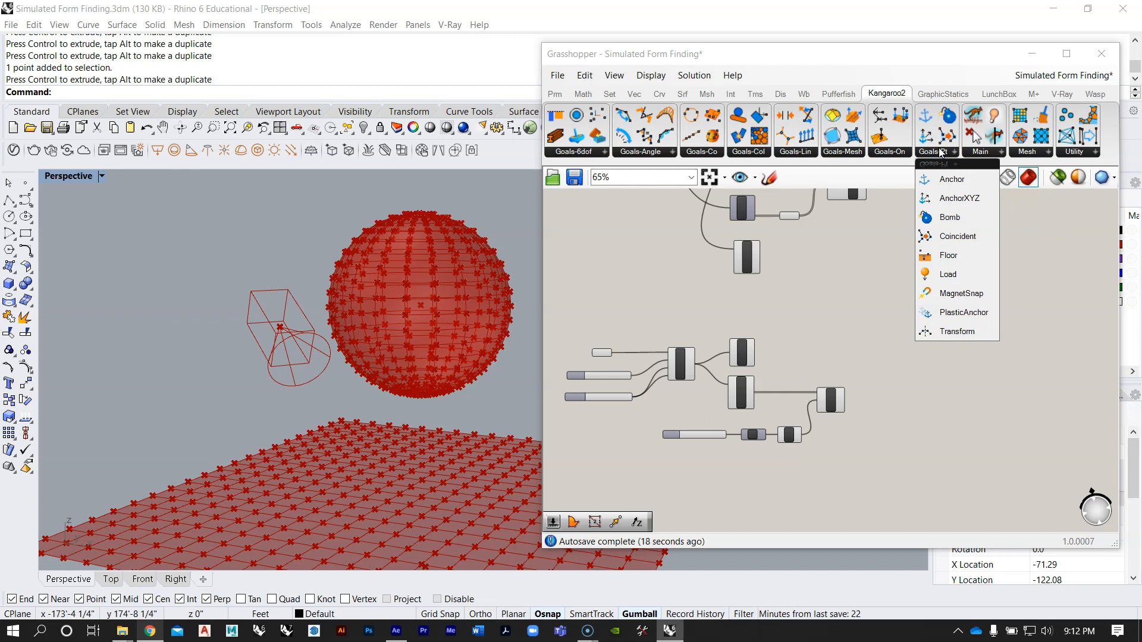
left_click(884, 155)
left_click(840, 152)
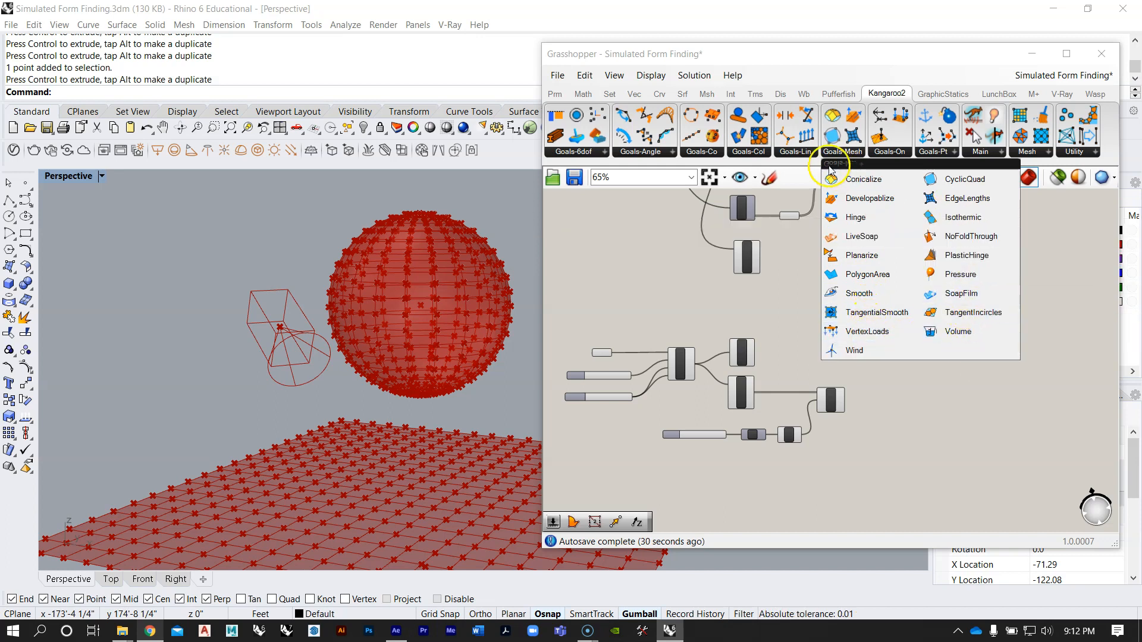
left_click(759, 153)
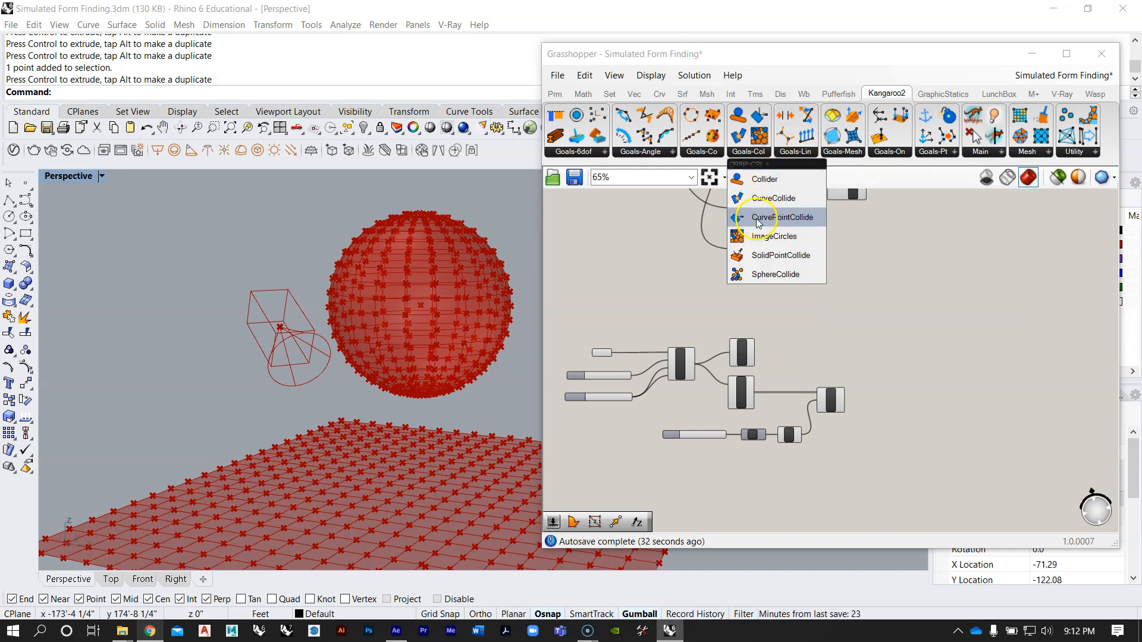
left_click(706, 154)
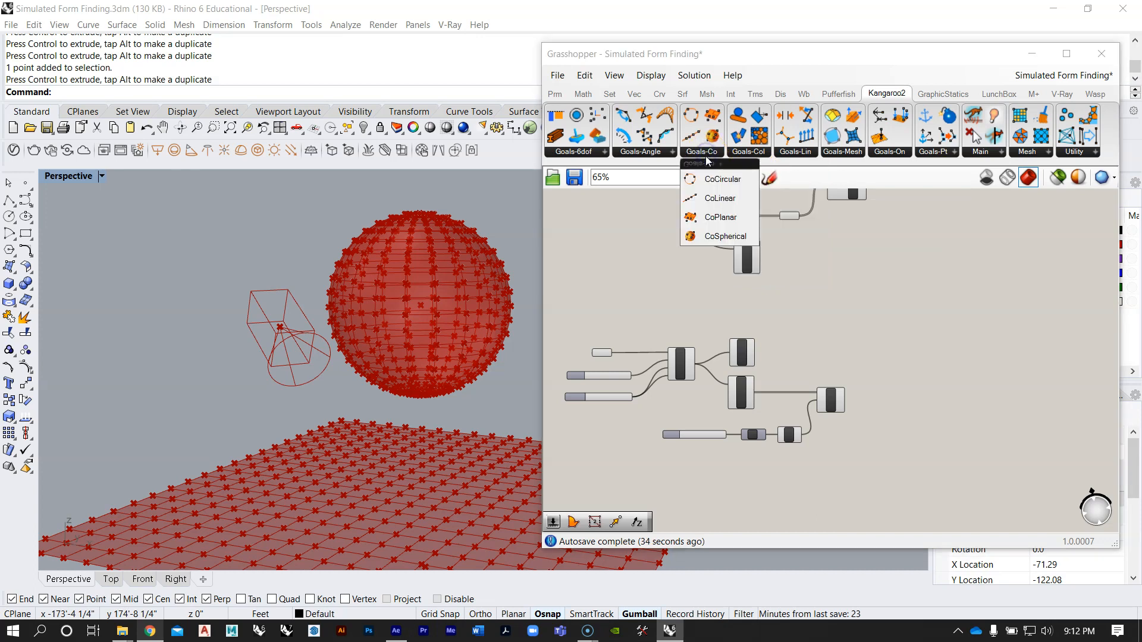
left_click(645, 153)
left_click(576, 154)
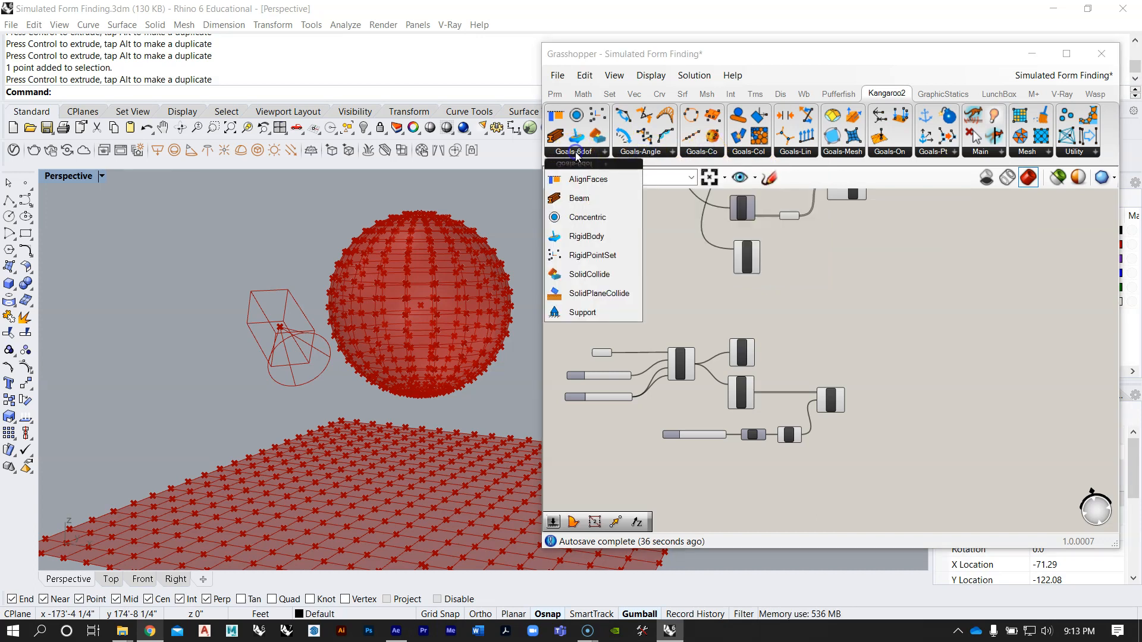
left_click(582, 153)
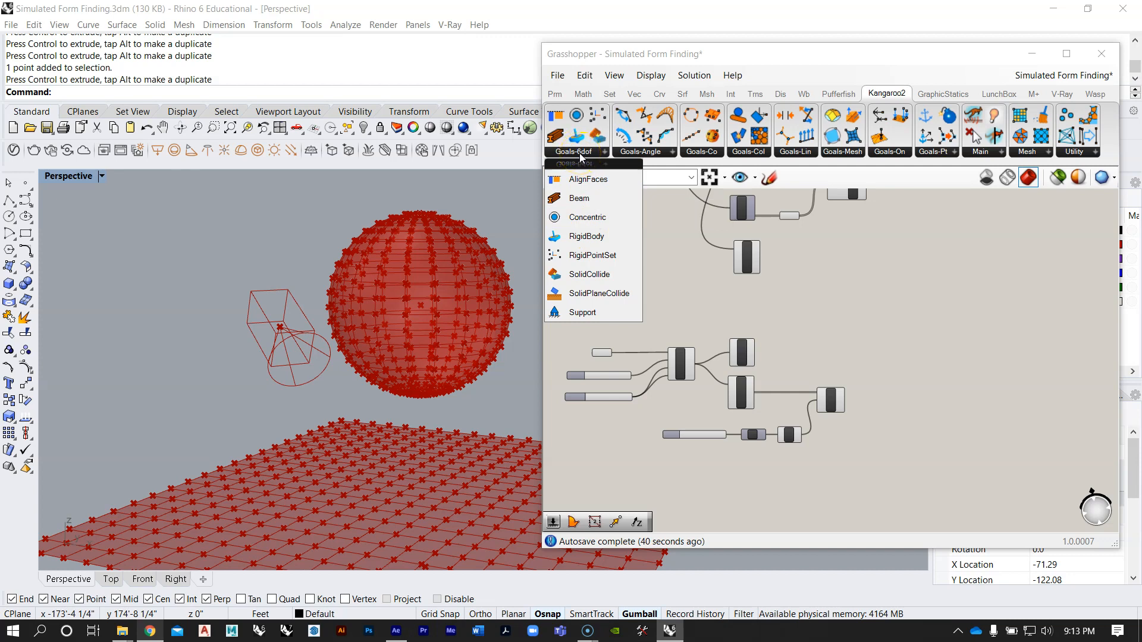
left_click(601, 240)
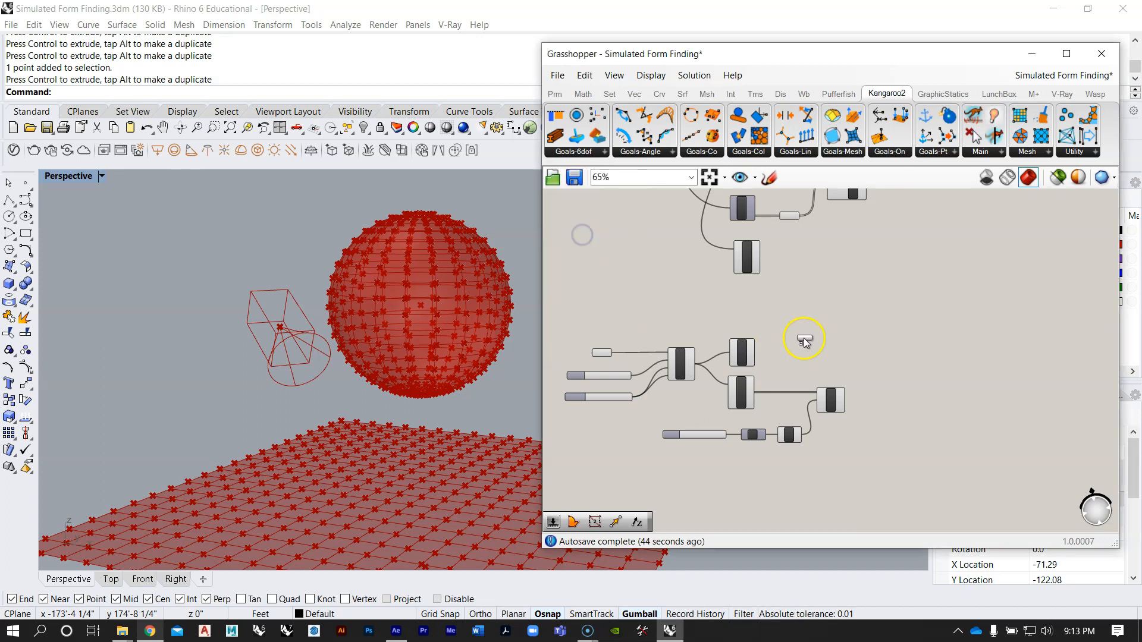
left_click(824, 342)
Step: Examine how the reference definition wires its mesh sphere and vertices into RigidBody, and compare with the new goal's Part input
scroll(826, 345, "up", 5)
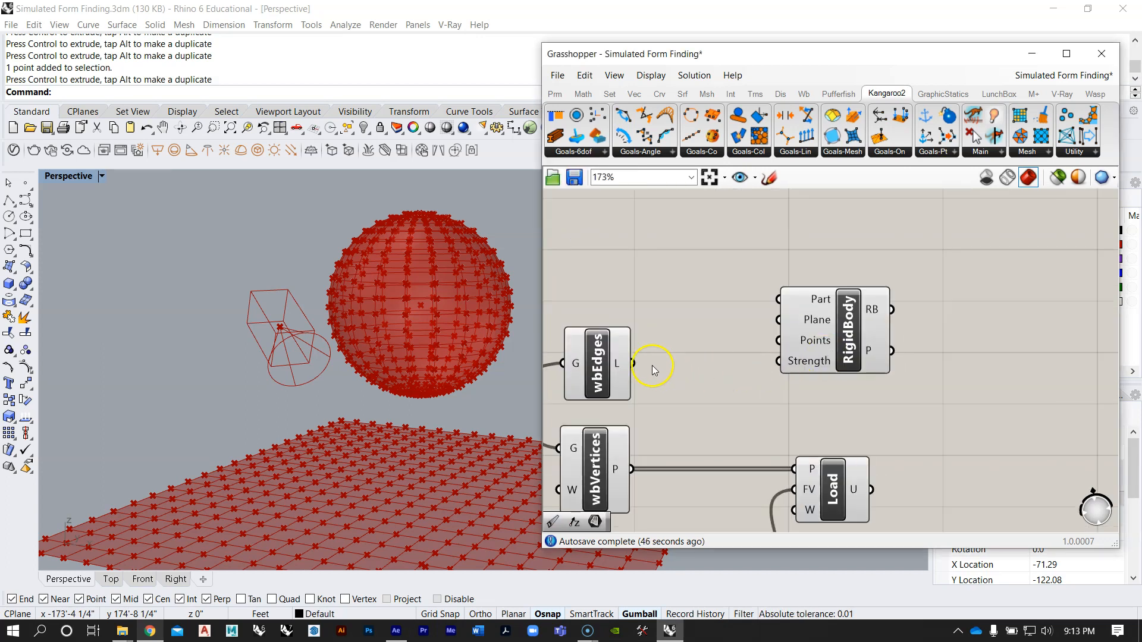
scroll(654, 370, "down", 8)
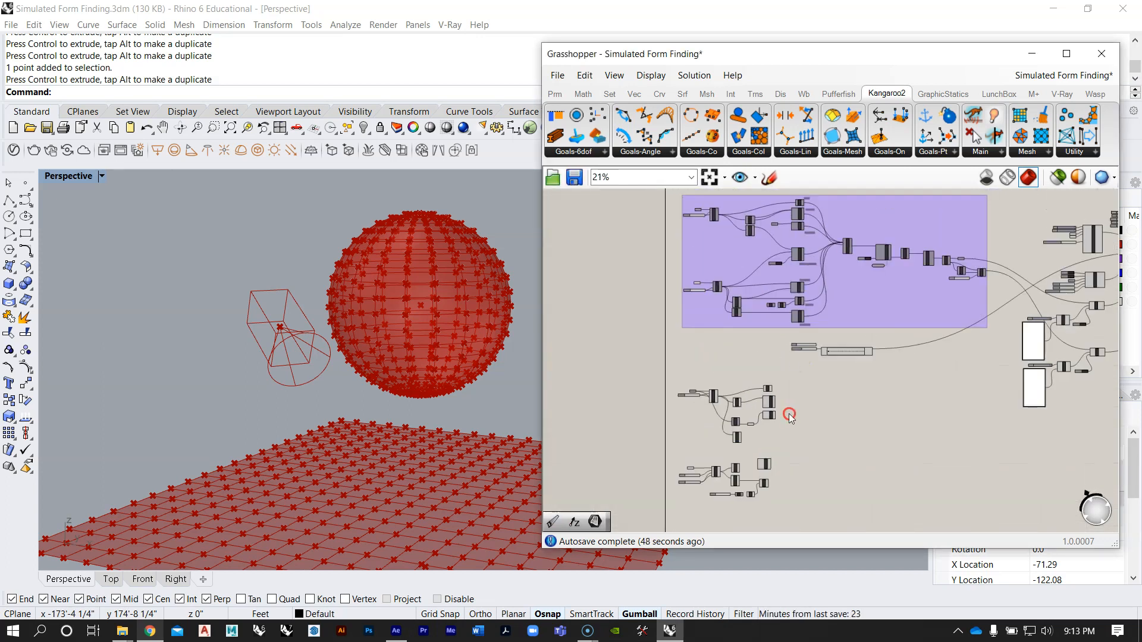
scroll(793, 316, "up", 6)
right_click_drag(697, 285, 750, 314)
scroll(621, 299, "up", 2)
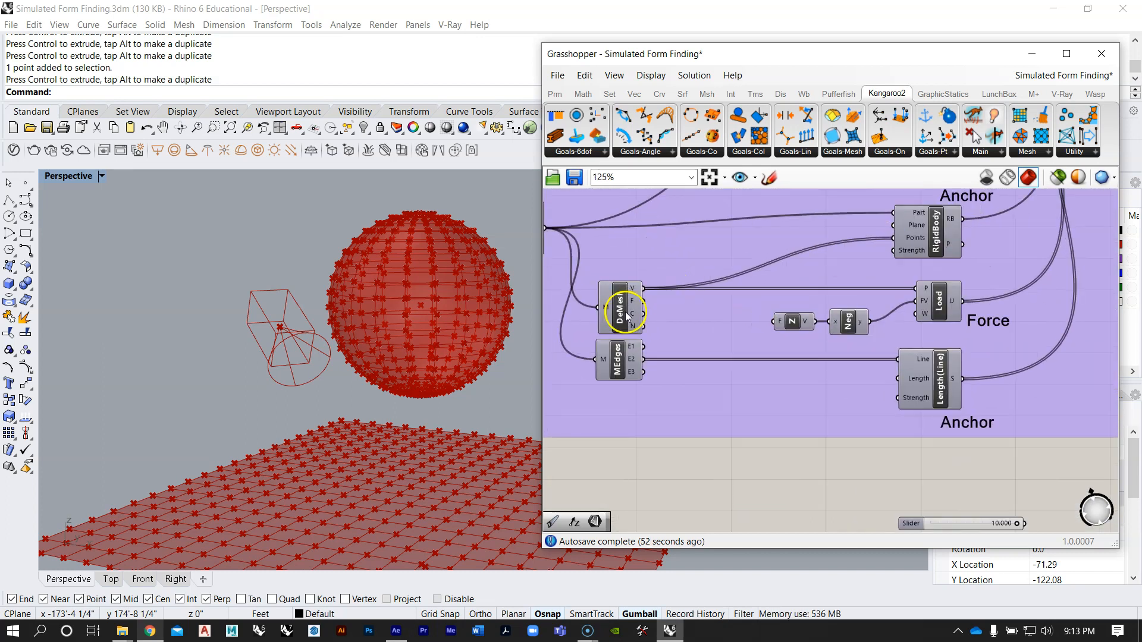
scroll(828, 242, "down", 3)
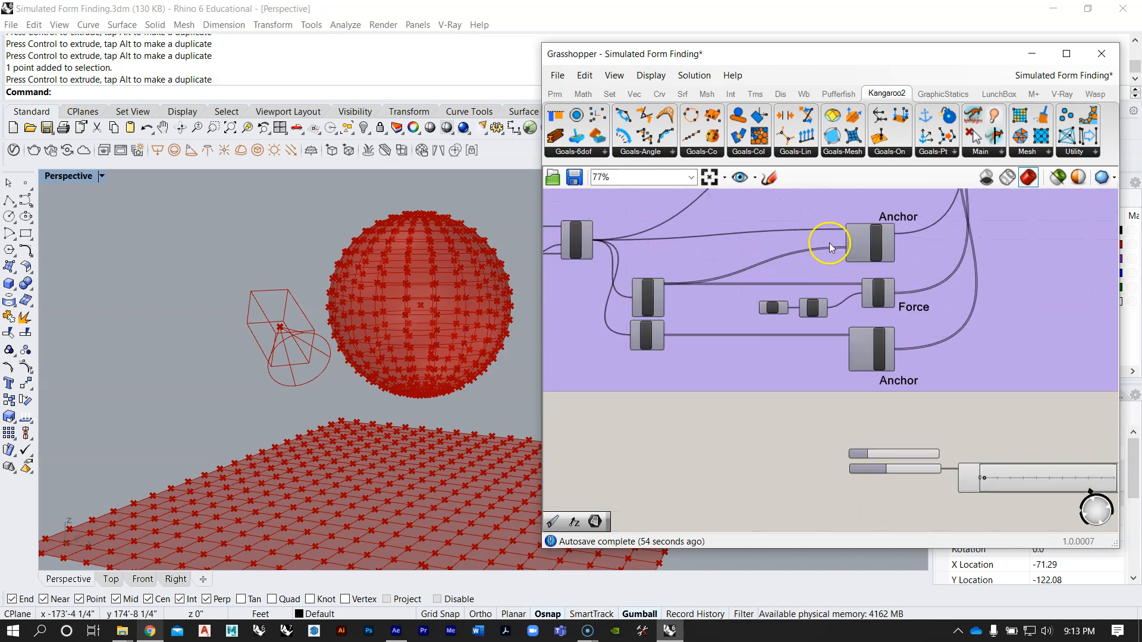
scroll(877, 231, "up", 2)
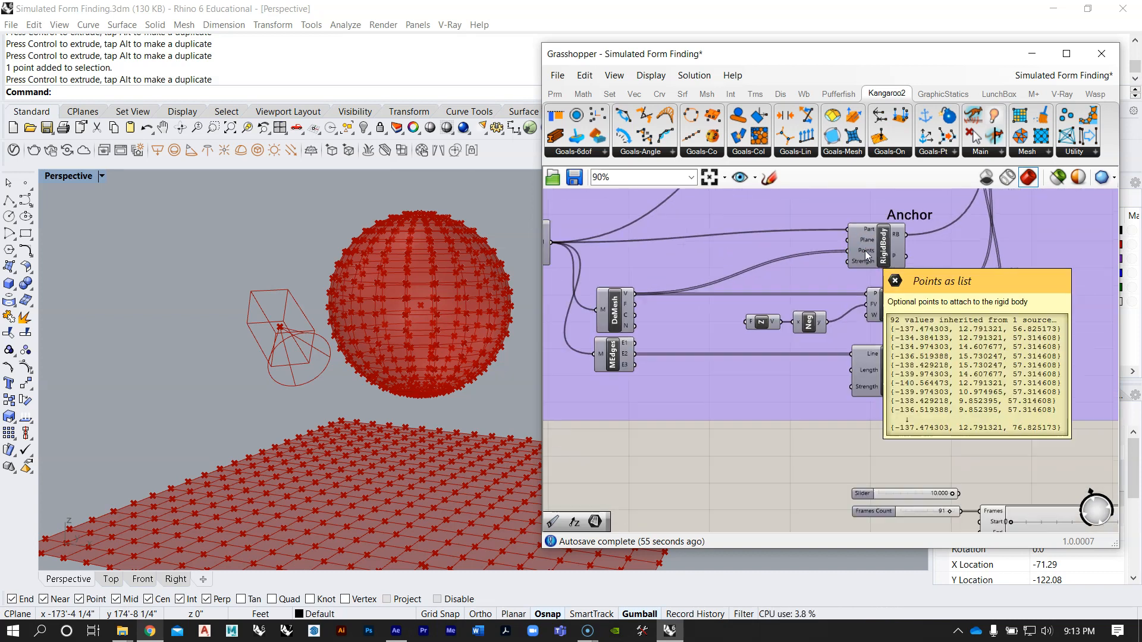
scroll(765, 243, "down", 2)
scroll(734, 248, "up", 1)
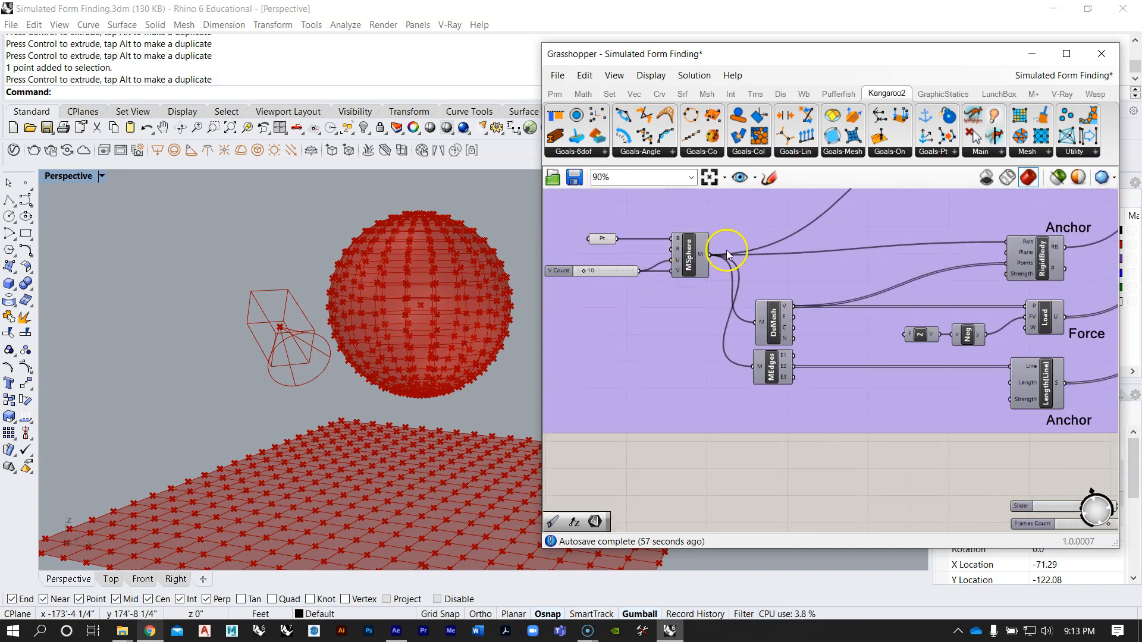
scroll(827, 225, "down", 9)
scroll(785, 478, "up", 4)
scroll(828, 356, "up", 8)
right_click_drag(874, 341, 888, 305)
mouse_move(919, 291)
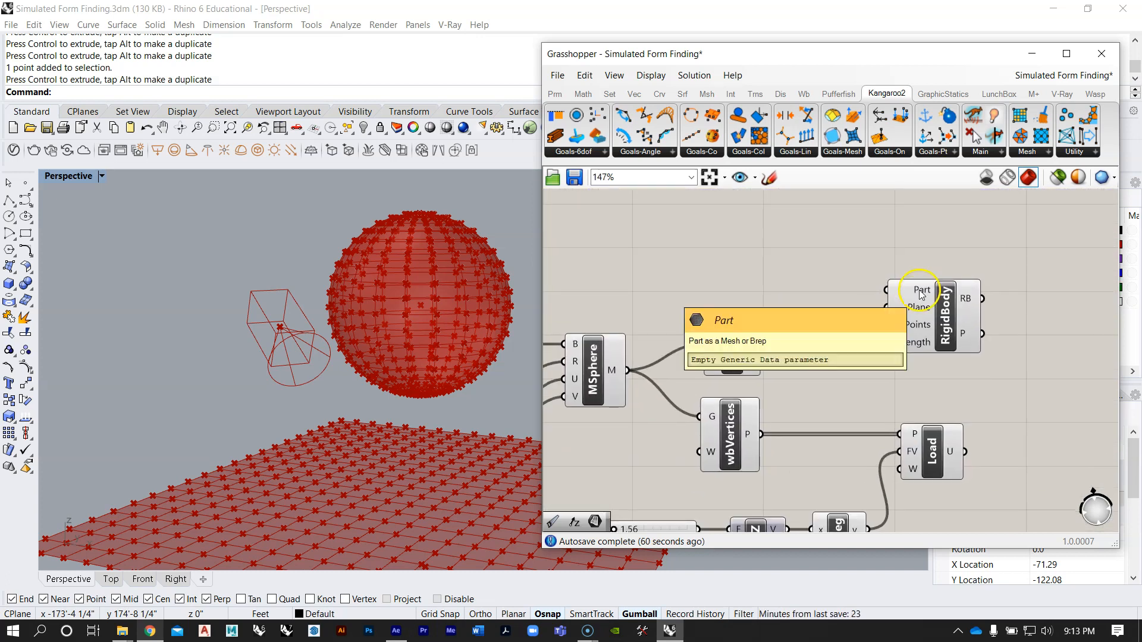
Step: Connect the Mesh Sphere's M output to the RigidBody goal's Part input
scroll(823, 296, "down", 1)
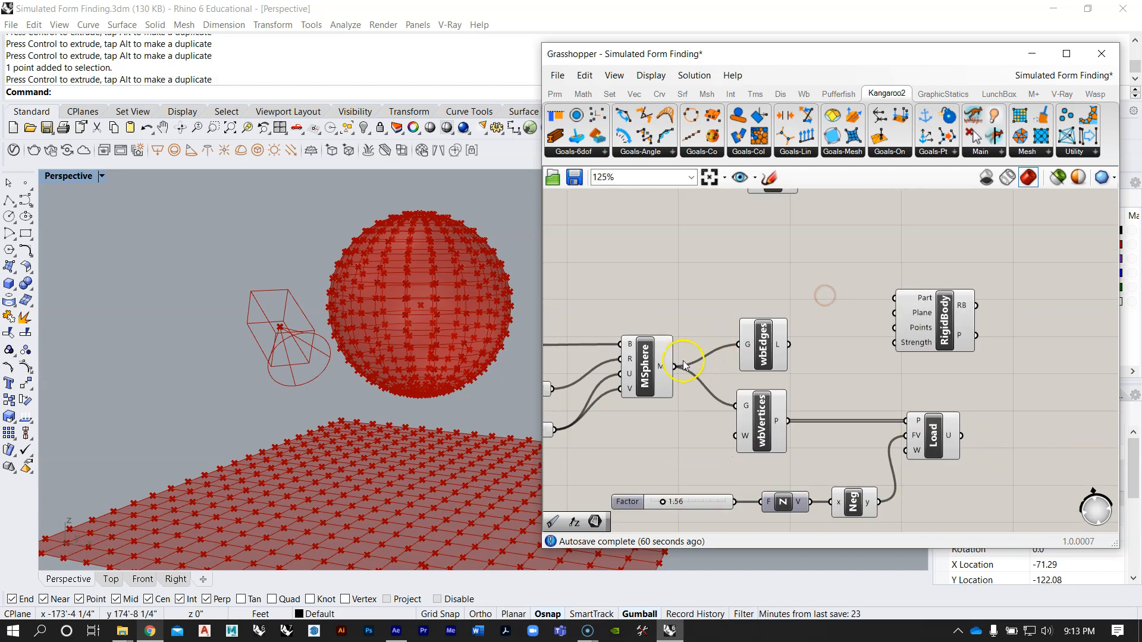
left_click_drag(679, 367, 928, 279)
scroll(925, 291, "up", 2)
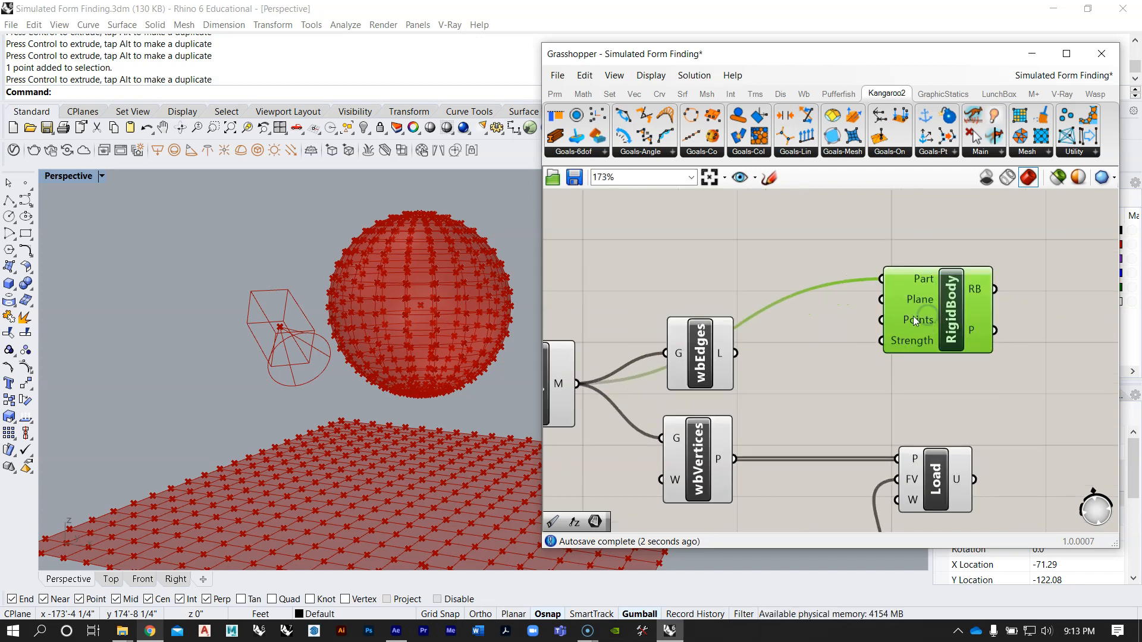
mouse_move(921, 308)
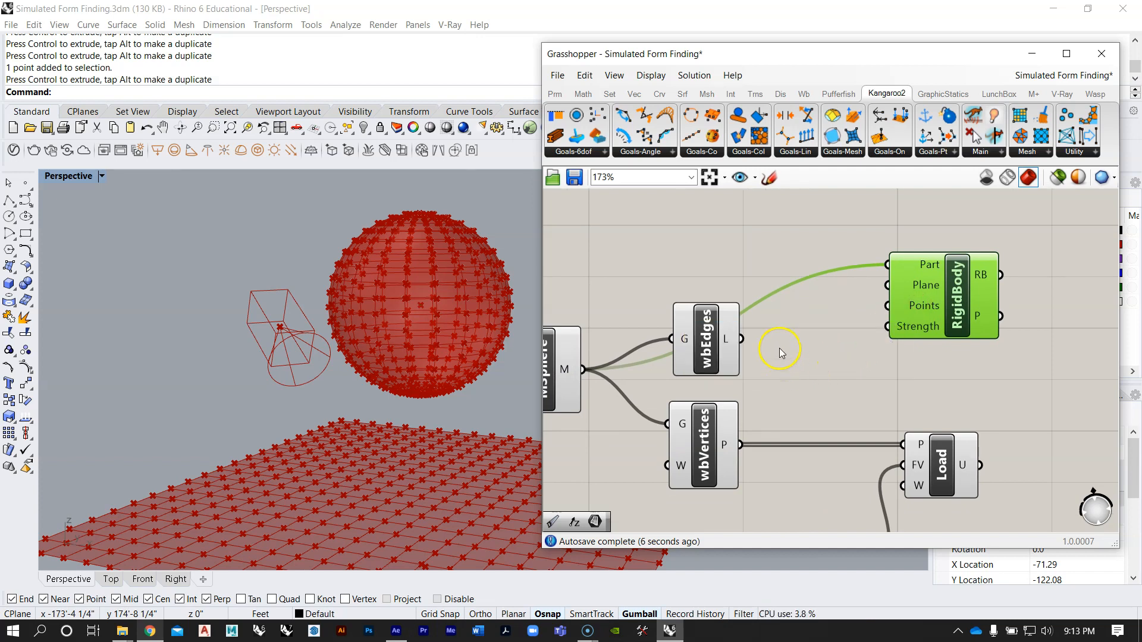
Step: Connect the sphere's wbVertices P output to RigidBody's Points input and check the wiring against the reference definition
scroll(751, 426, "down", 2)
left_click(741, 413)
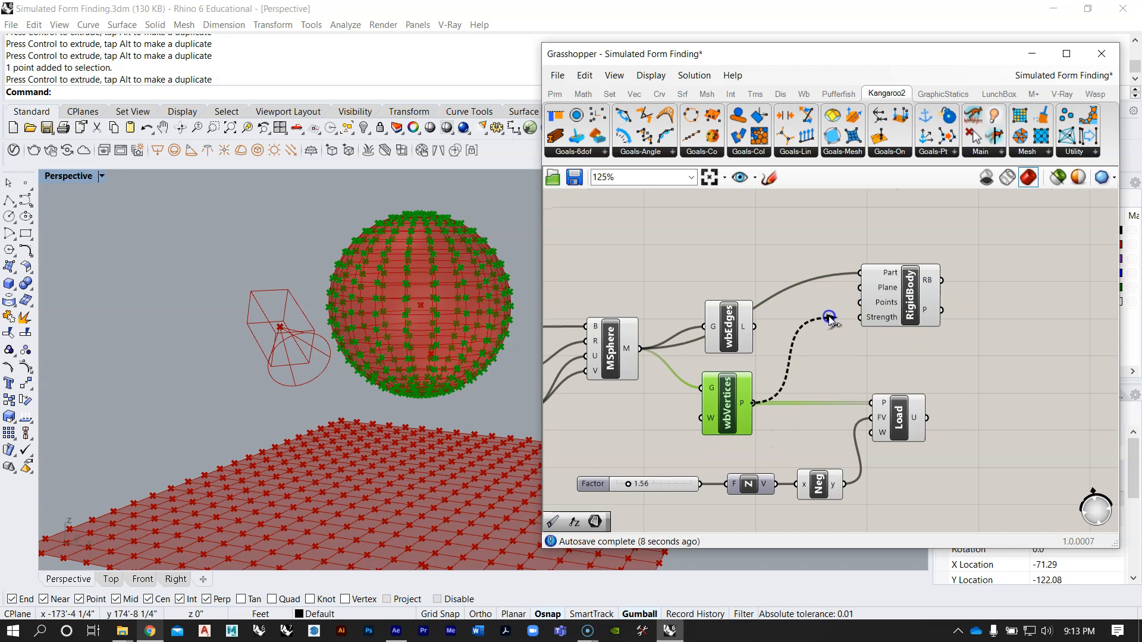
scroll(829, 336, "down", 6)
right_click_drag(856, 283, 802, 445)
scroll(802, 445, "down", 4)
scroll(832, 285, "up", 8)
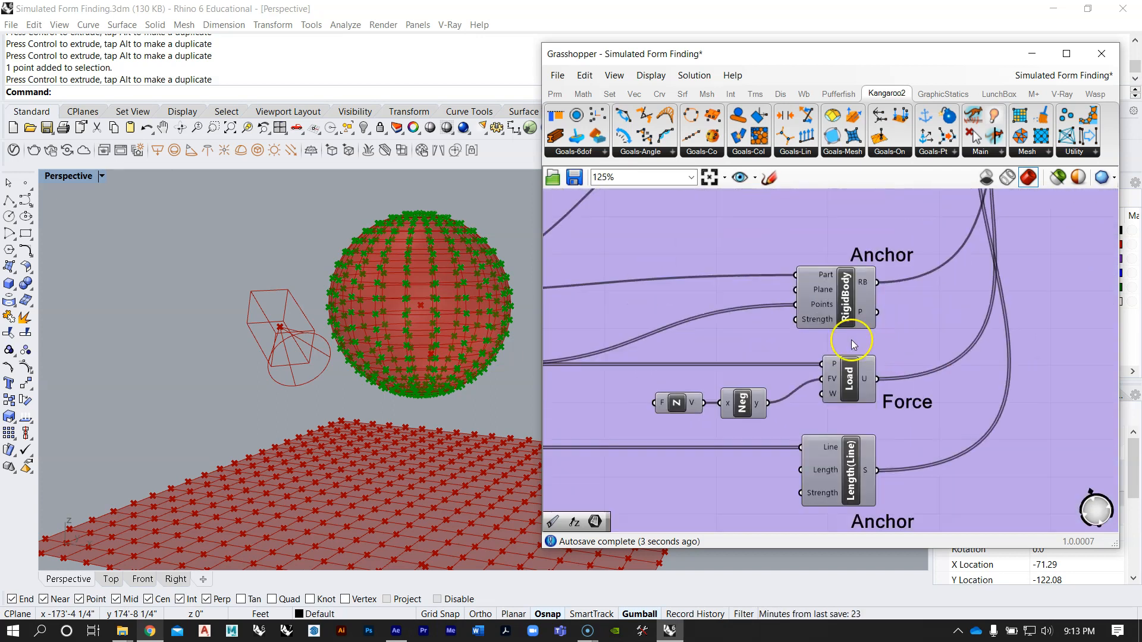
scroll(820, 237, "down", 8)
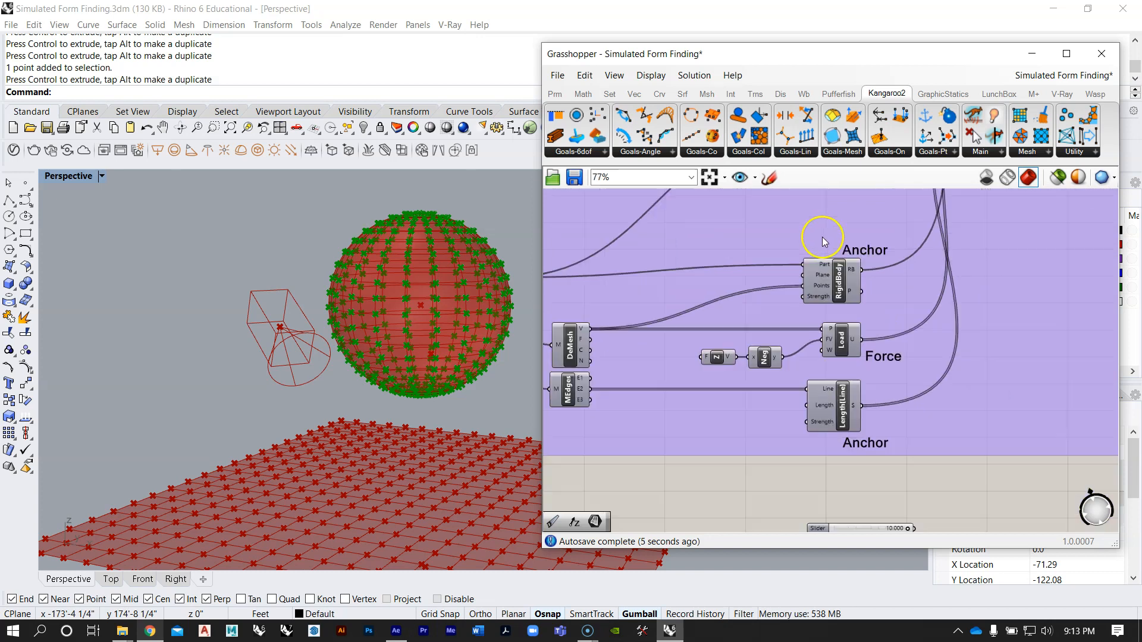
scroll(823, 454, "up", 9)
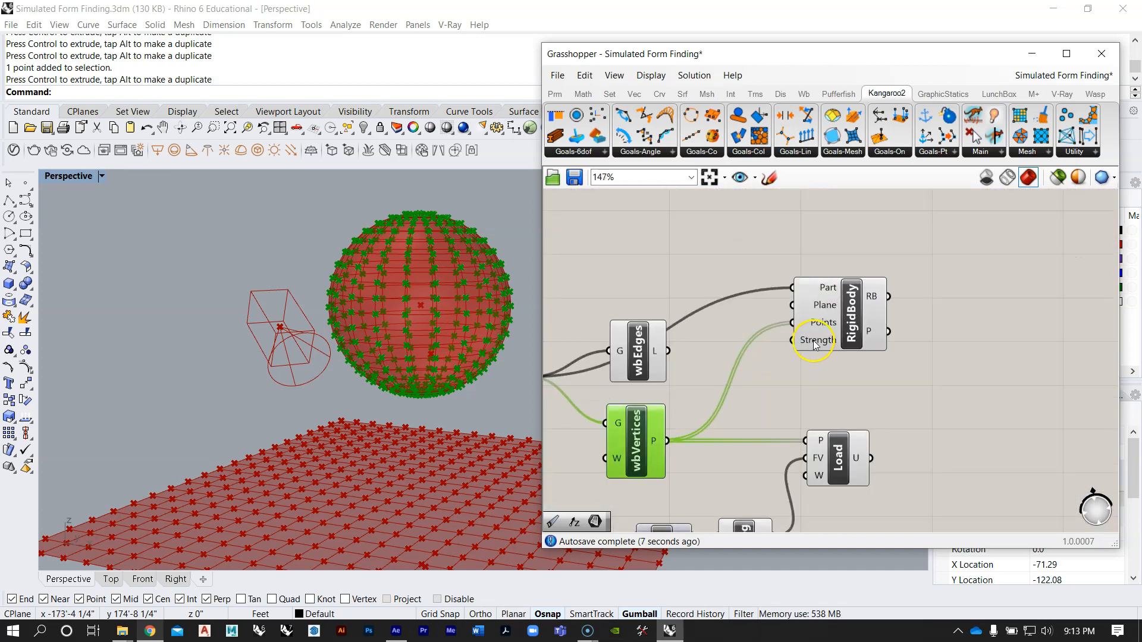
Step: Add a number slider with the value 300 for RigidBody's Strength and place it above the wbEdges component
right_click(815, 344)
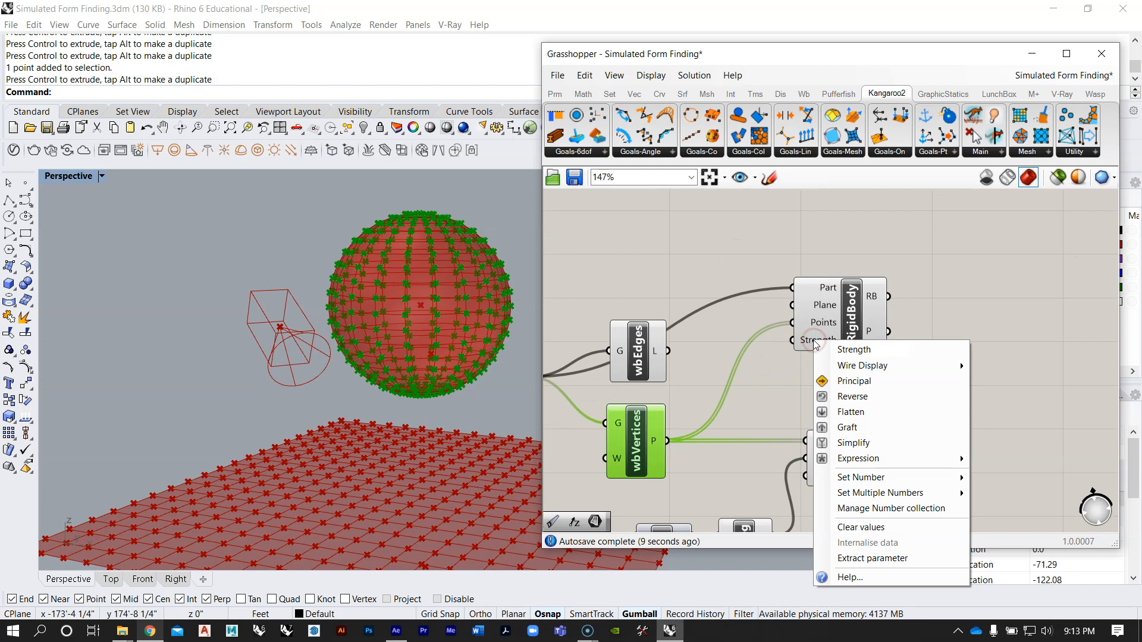
left_click(760, 239)
double_click(759, 239)
type("300")
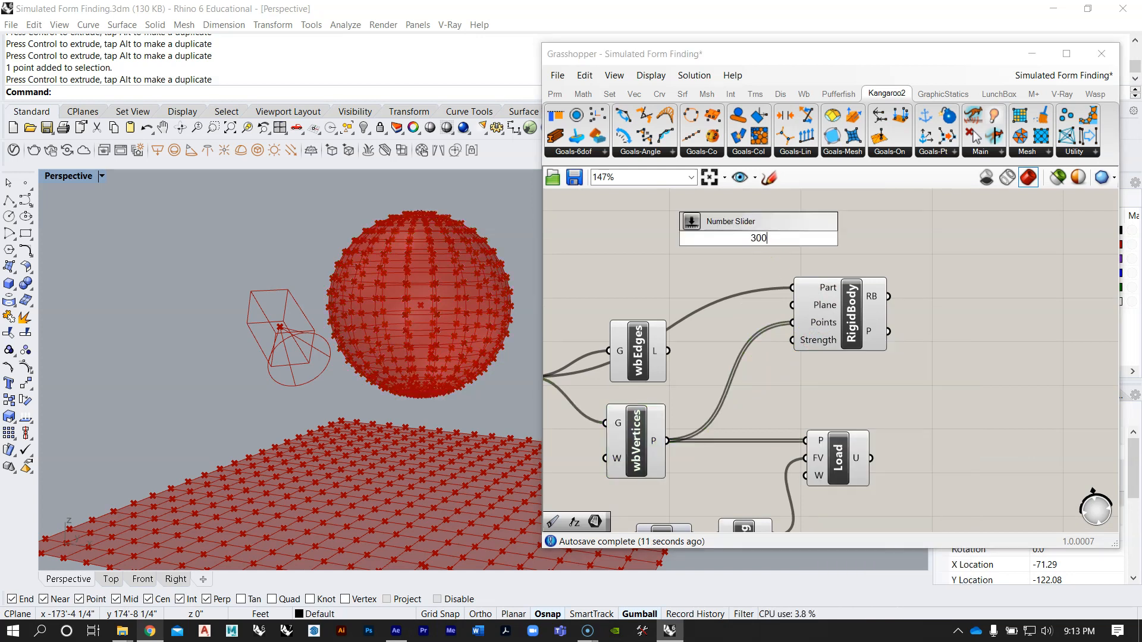
key("Return")
left_click_drag(805, 239, 695, 239)
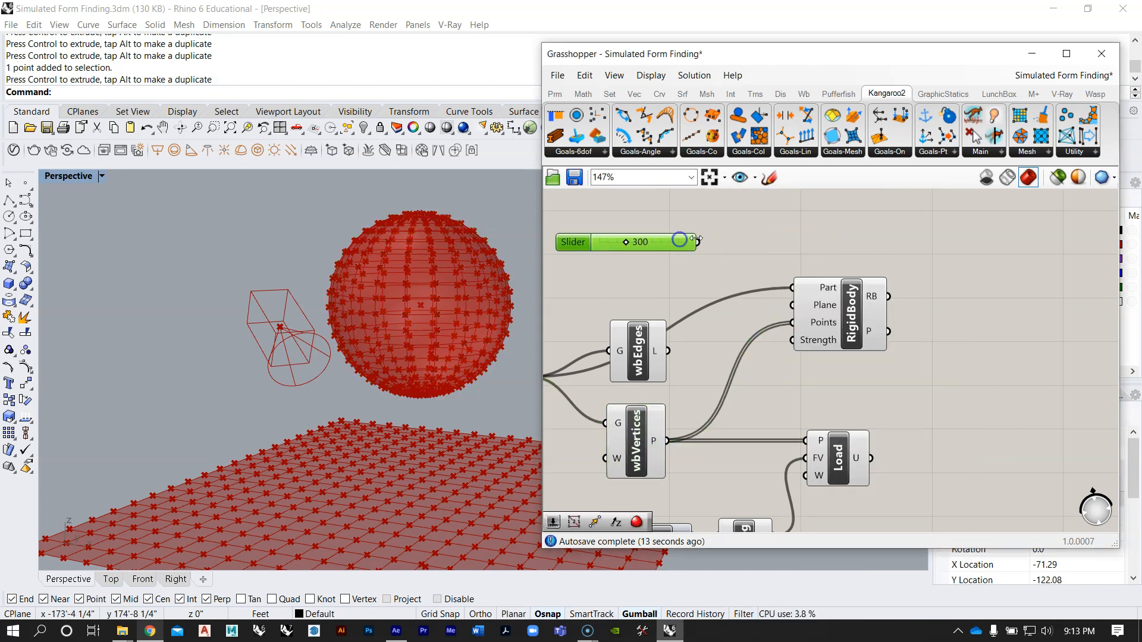
Step: Connect the 300 slider to RigidBody's Strength input and place it between the wbEdges component and the goal
left_click_drag(751, 306, 793, 339)
left_click_drag(676, 246, 696, 285)
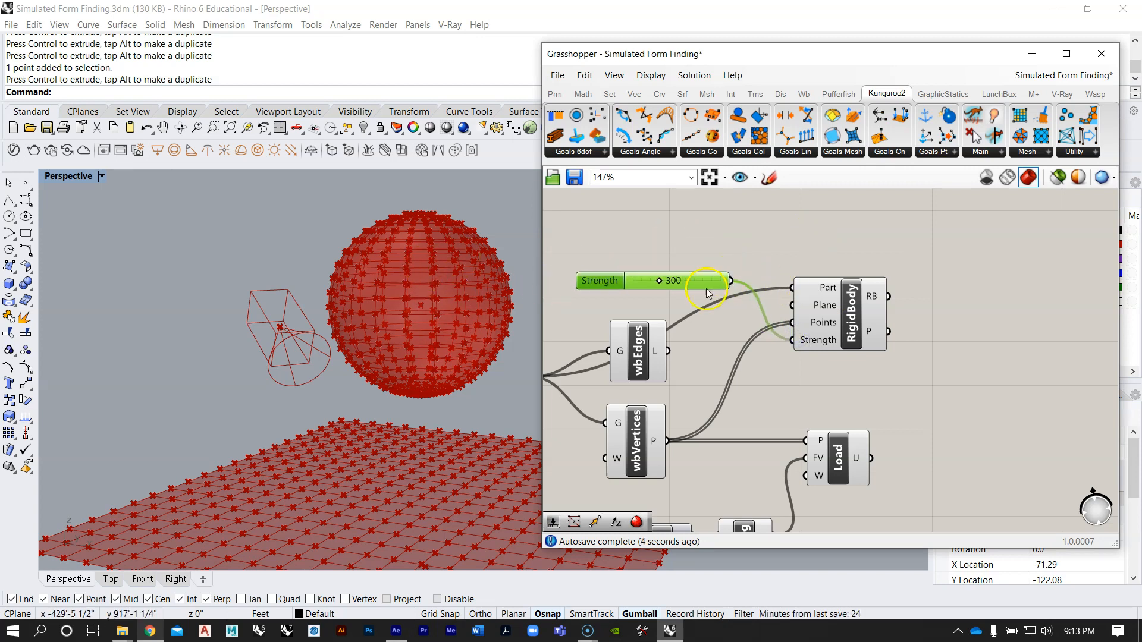
scroll(732, 266, "down", 3)
scroll(796, 301, "down", 5)
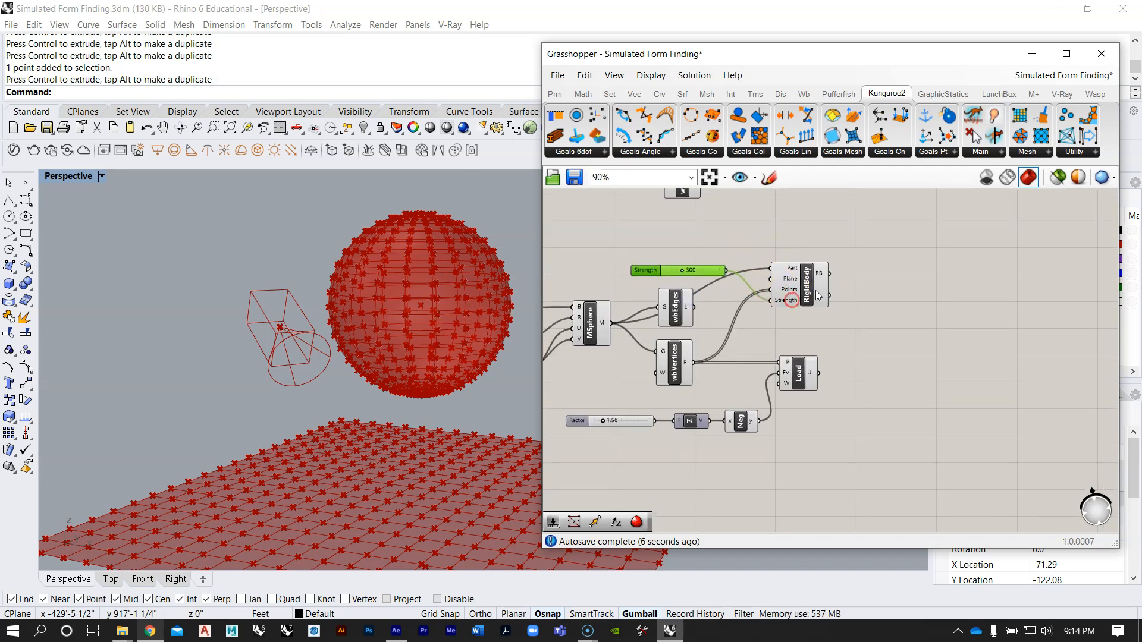
Step: Check the reference definition for the remaining goal attached to the sphere's edges
left_click_drag(808, 428, 619, 338)
scroll(820, 297, "up", 3)
left_click(819, 297)
scroll(780, 307, "down", 2)
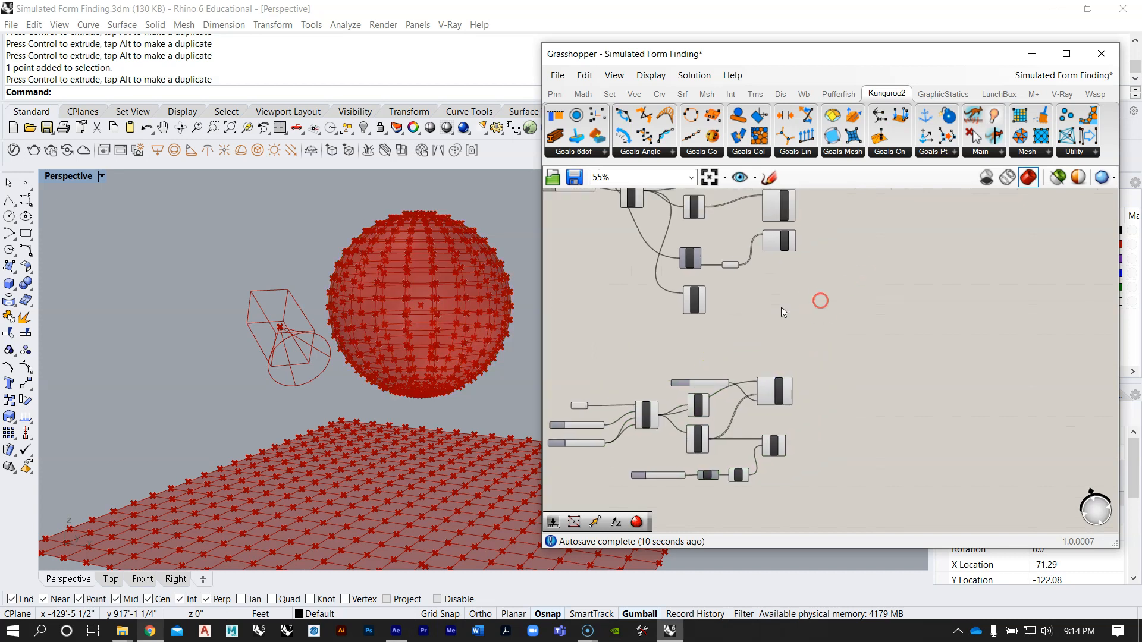
scroll(773, 351, "up", 5)
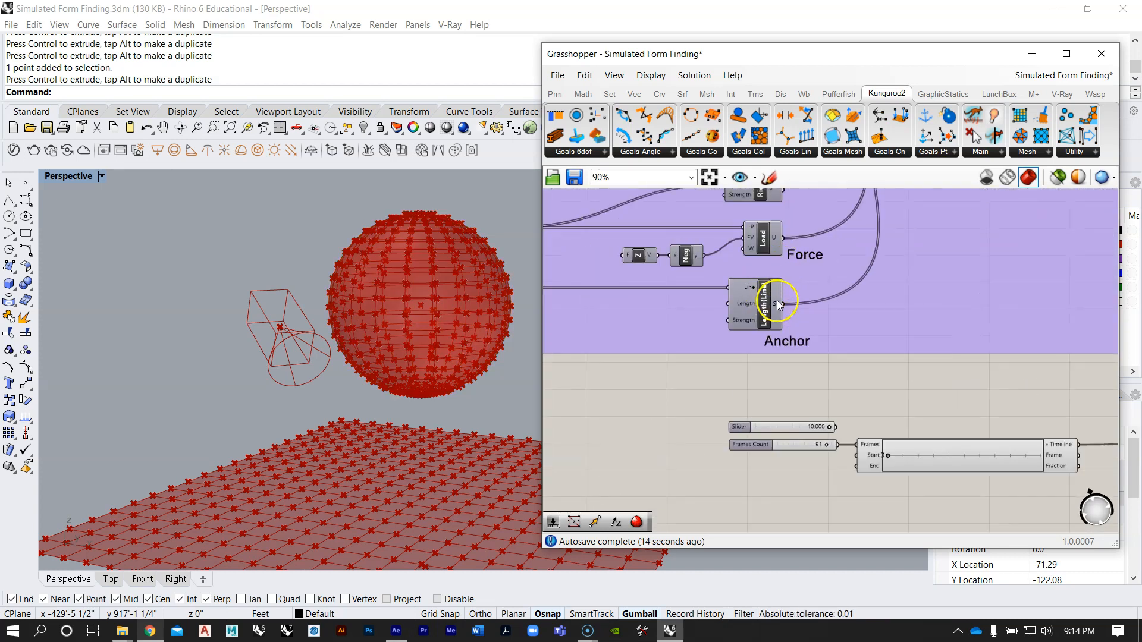
scroll(761, 279, "down", 5)
scroll(744, 403, "up", 2)
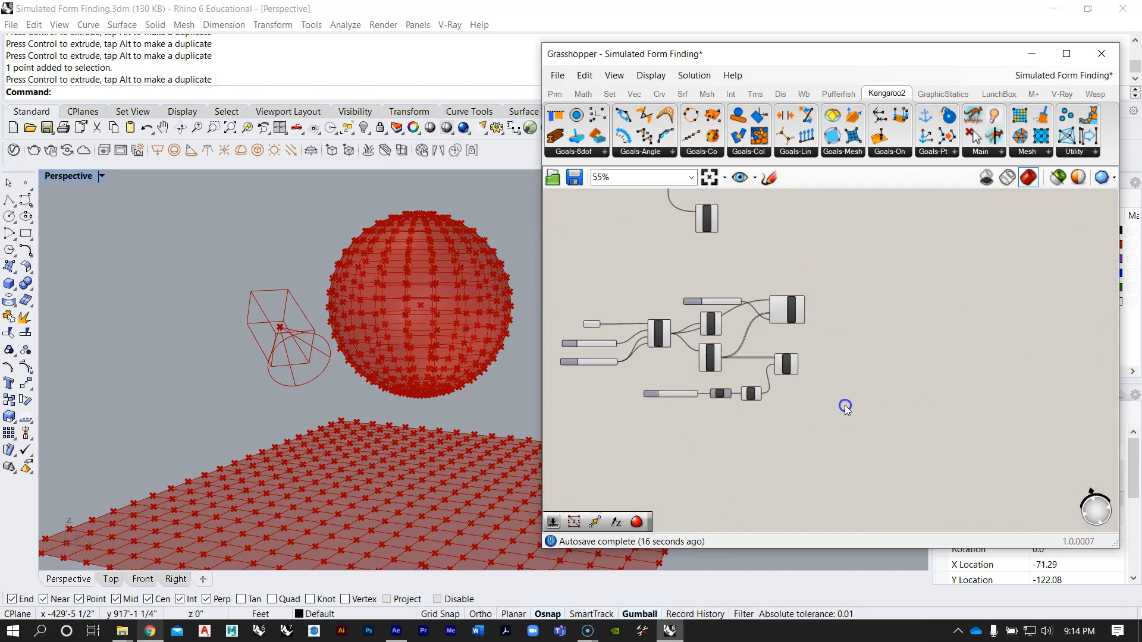
double_click(844, 405)
type("line")
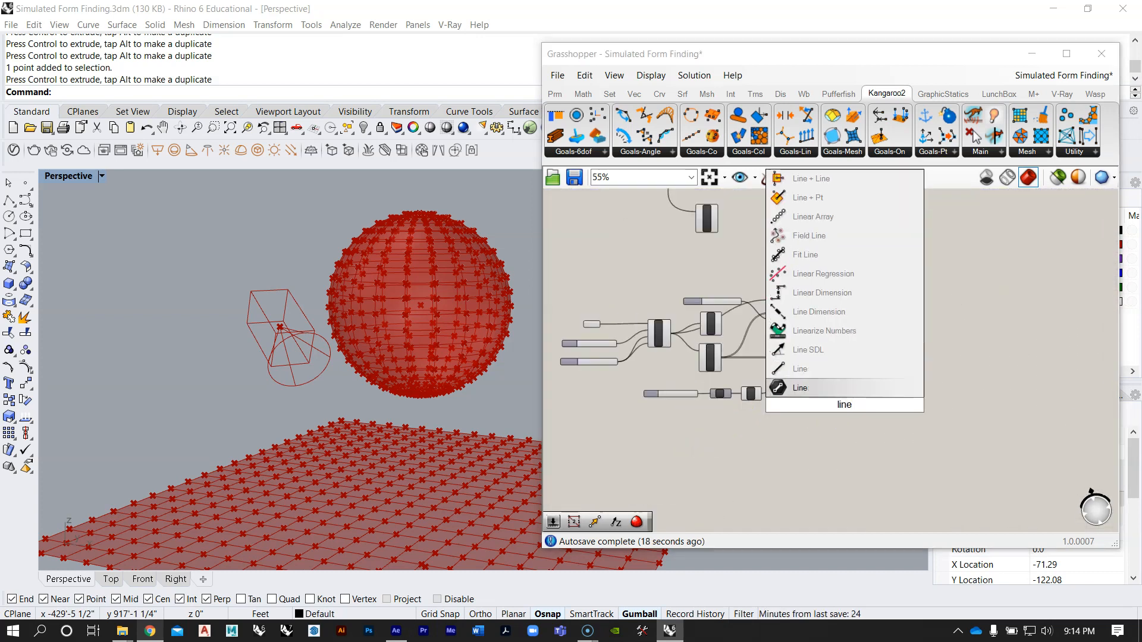
left_click(952, 310)
Step: Add a Kangaroo Length(Line) goal and place it below the sphere's Load goal
left_click(797, 155)
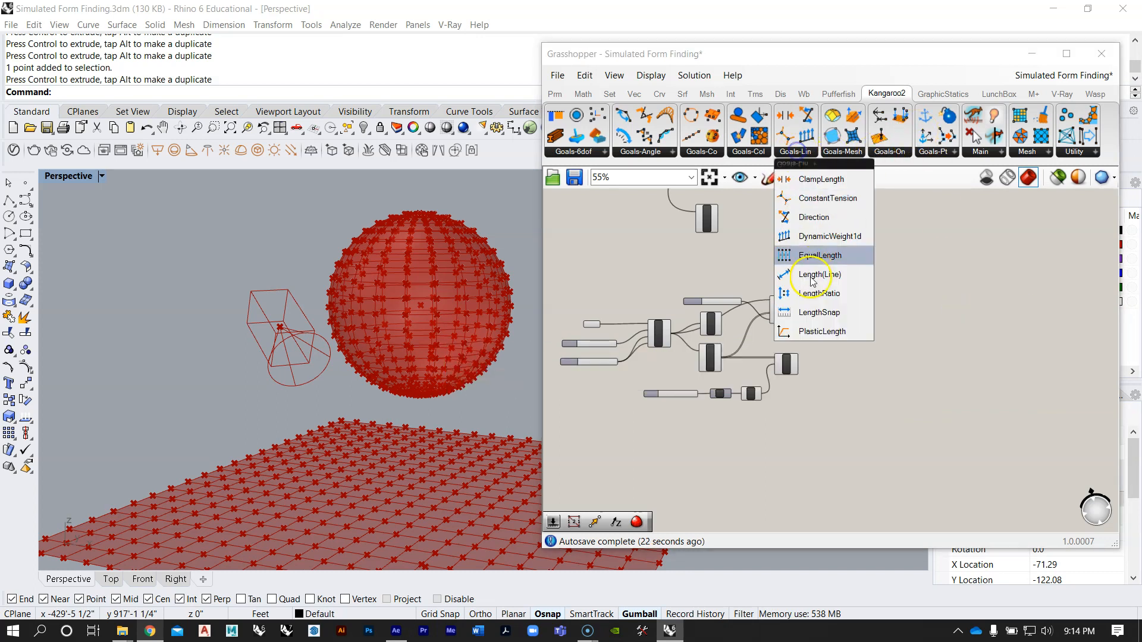
left_click_drag(816, 275, 799, 446)
scroll(779, 427, "up", 3)
right_click_drag(791, 401, 877, 383)
Step: Move the sphere's wbEdges below the Negative component and connect its L output to Length(Line)'s Line input, aligning the two
left_click_drag(870, 398, 666, 336)
left_click_drag(807, 355, 748, 359)
left_click(791, 315)
left_click_drag(745, 224, 741, 416)
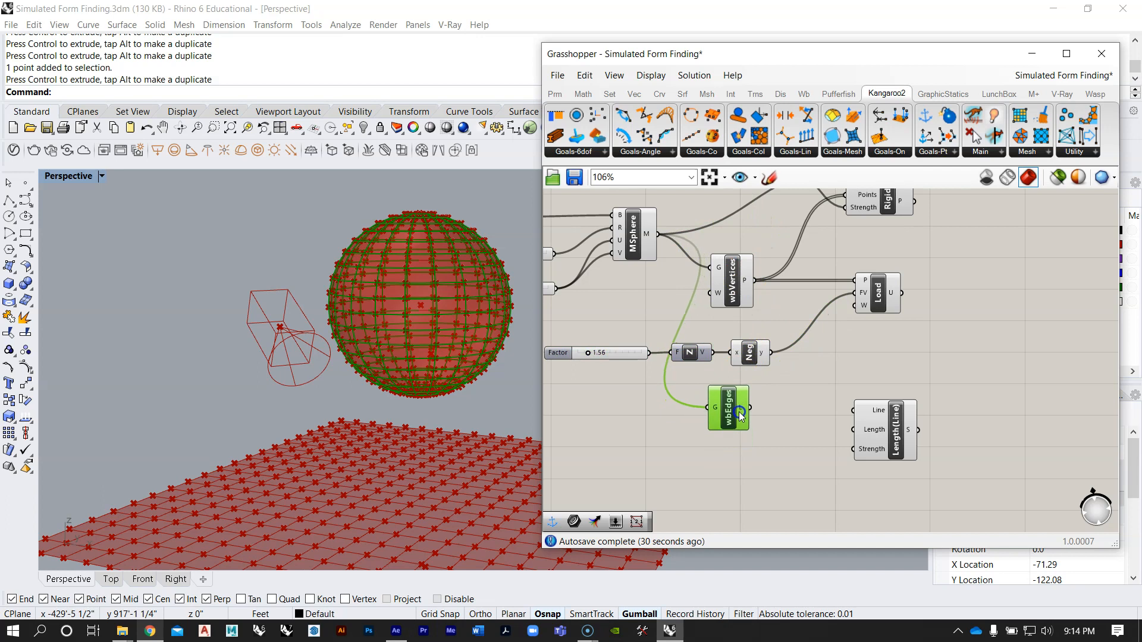
scroll(739, 404, "up", 2)
left_click(755, 406)
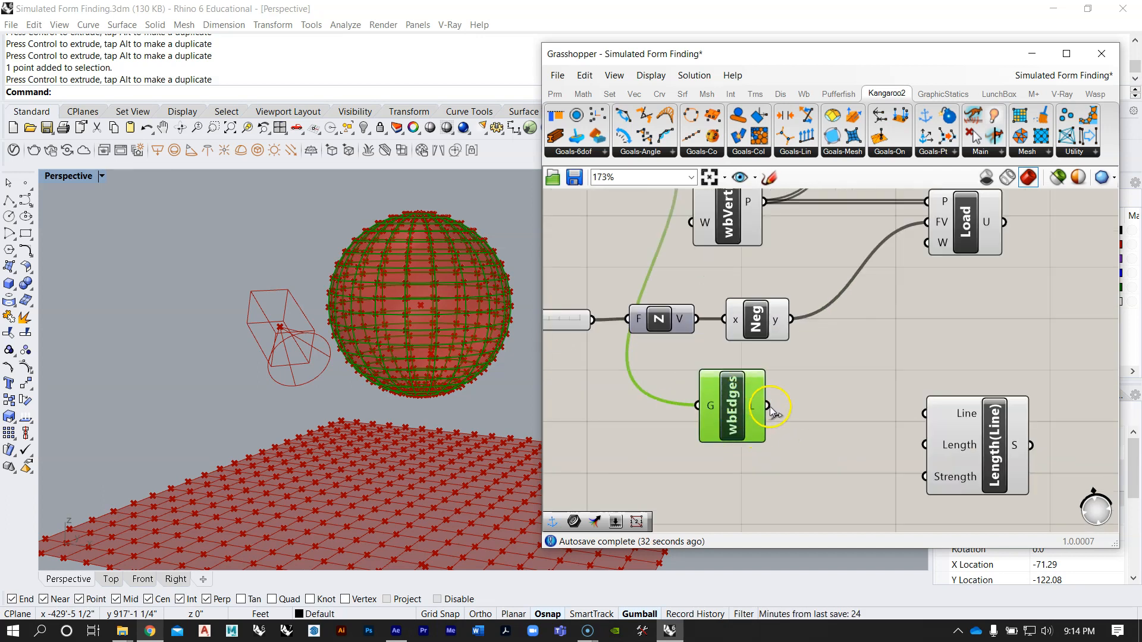
left_click_drag(880, 391, 958, 432)
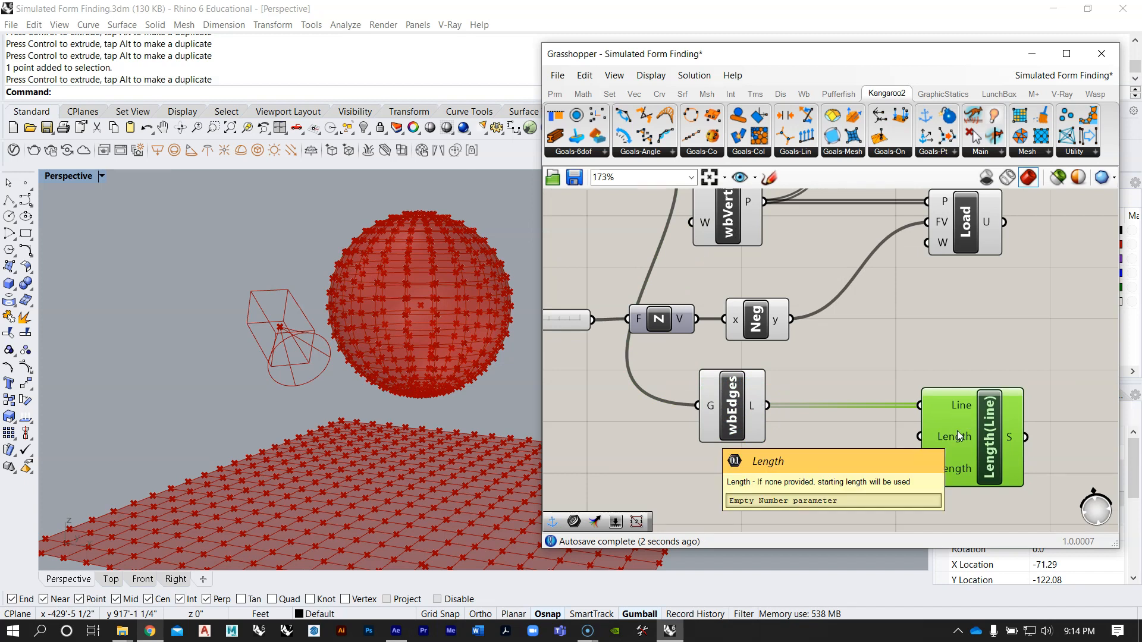
Step: Examine which Length and Strength values the Length(Line) goal in the reference definition uses
scroll(958, 431, "down", 8)
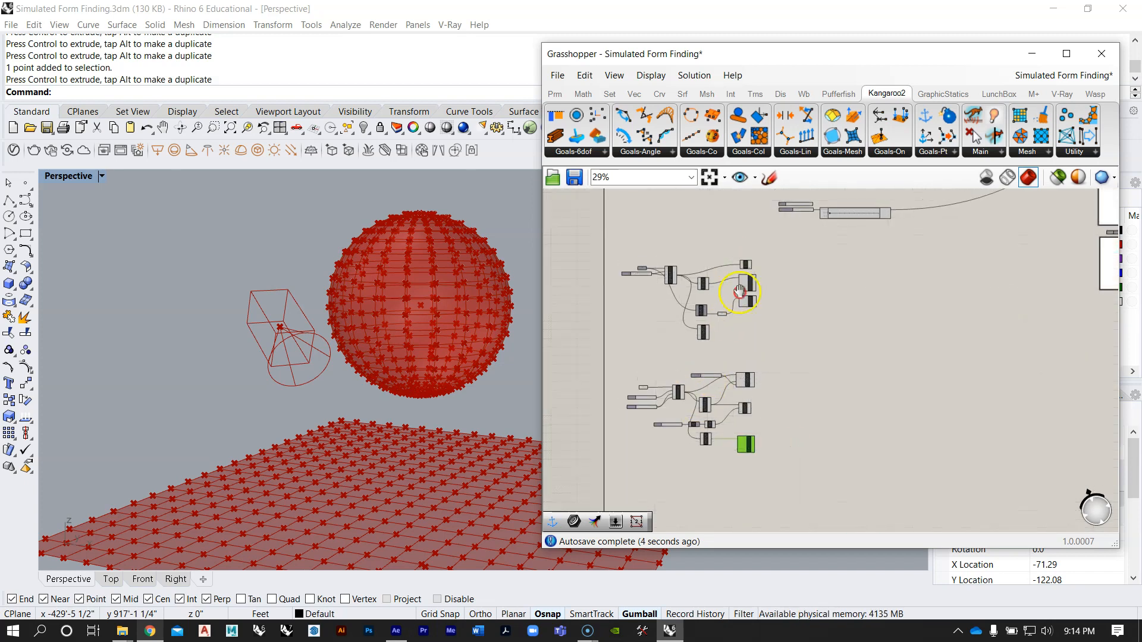
right_click_drag(739, 291, 744, 390)
scroll(745, 245, "up", 8)
right_click_drag(883, 328, 863, 386)
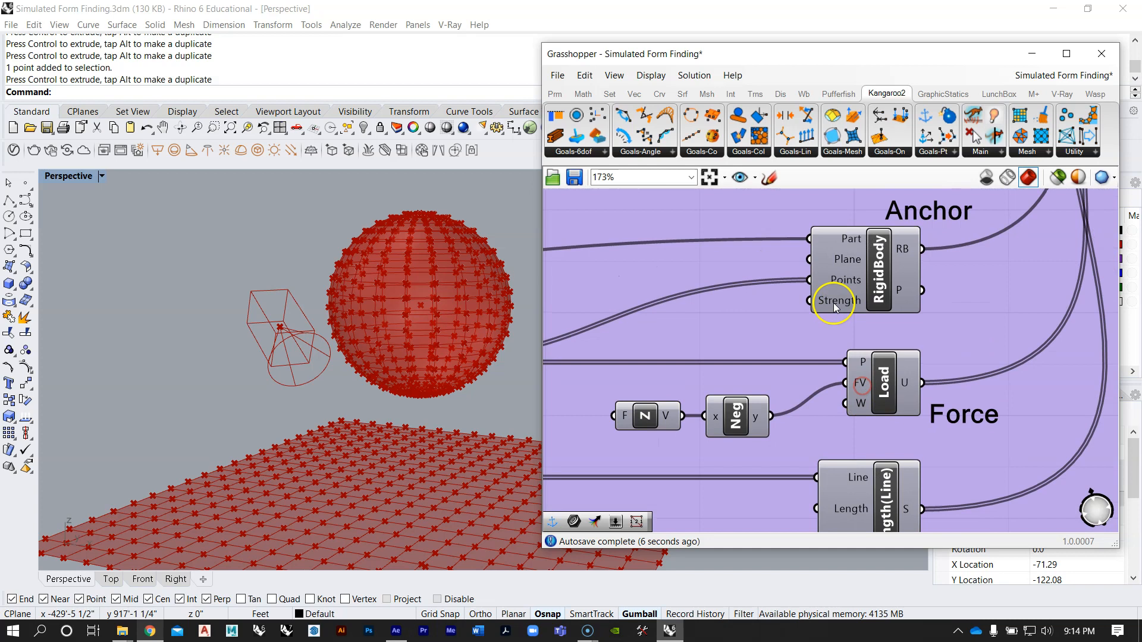
scroll(851, 348, "down", 3)
scroll(851, 499, "up", 4)
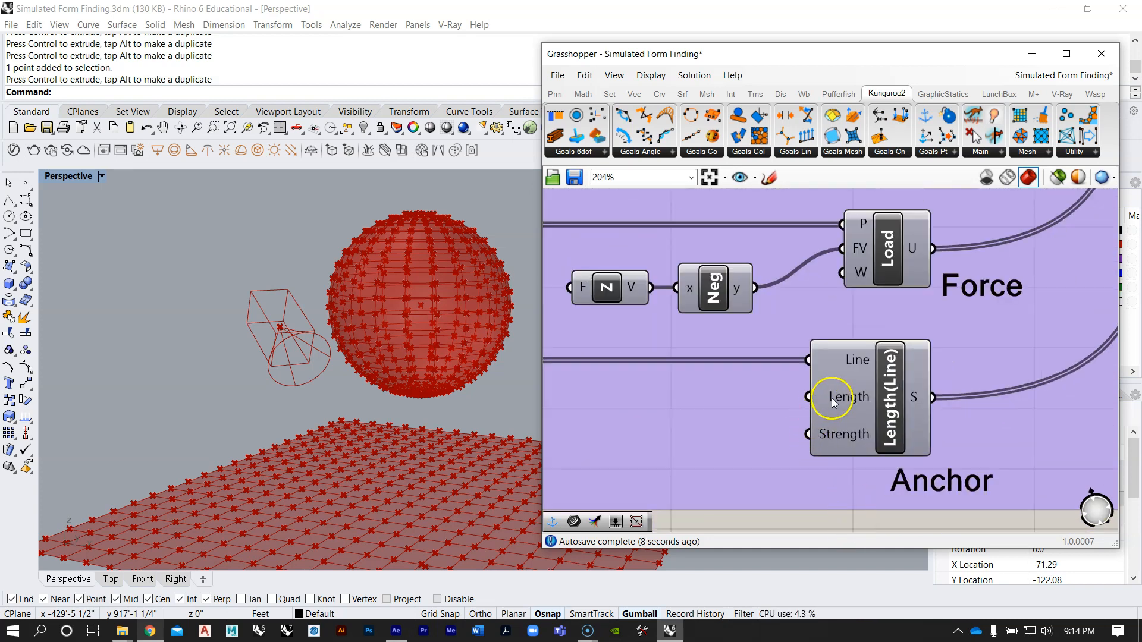
mouse_move(837, 404)
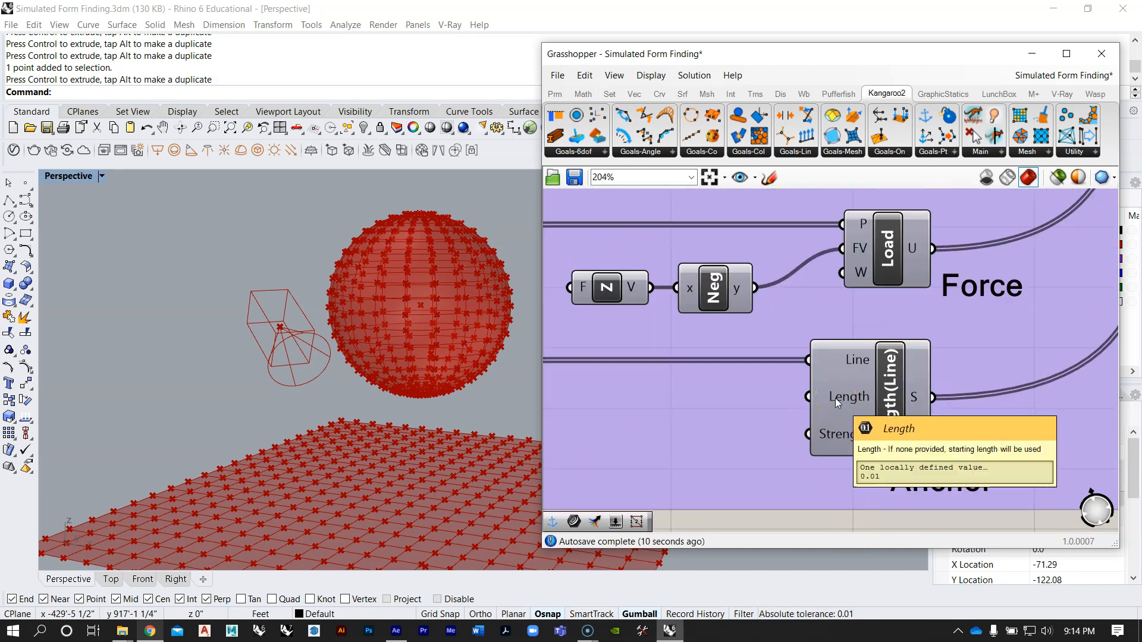
left_click(834, 434)
mouse_move(835, 437)
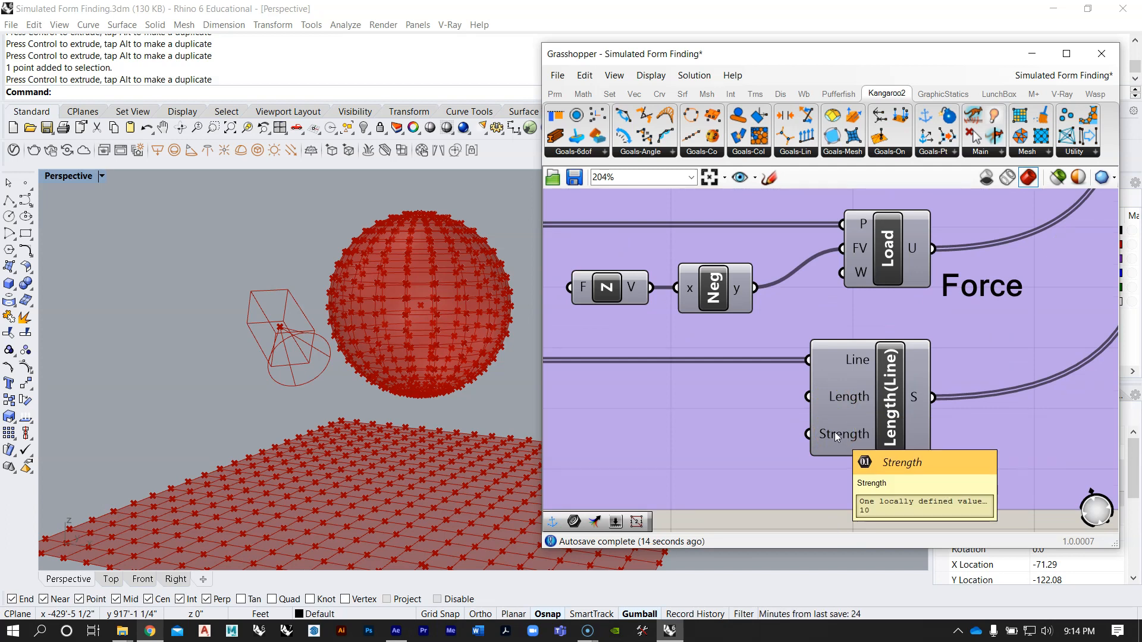
right_click_drag(834, 432, 821, 314)
Step: Add a number slider with the value 0.01, connect it to Length(Line)'s Length input and place it beneath wbEdges
scroll(811, 262, "down", 9)
right_click_drag(774, 428, 797, 298)
scroll(796, 413, "up", 7)
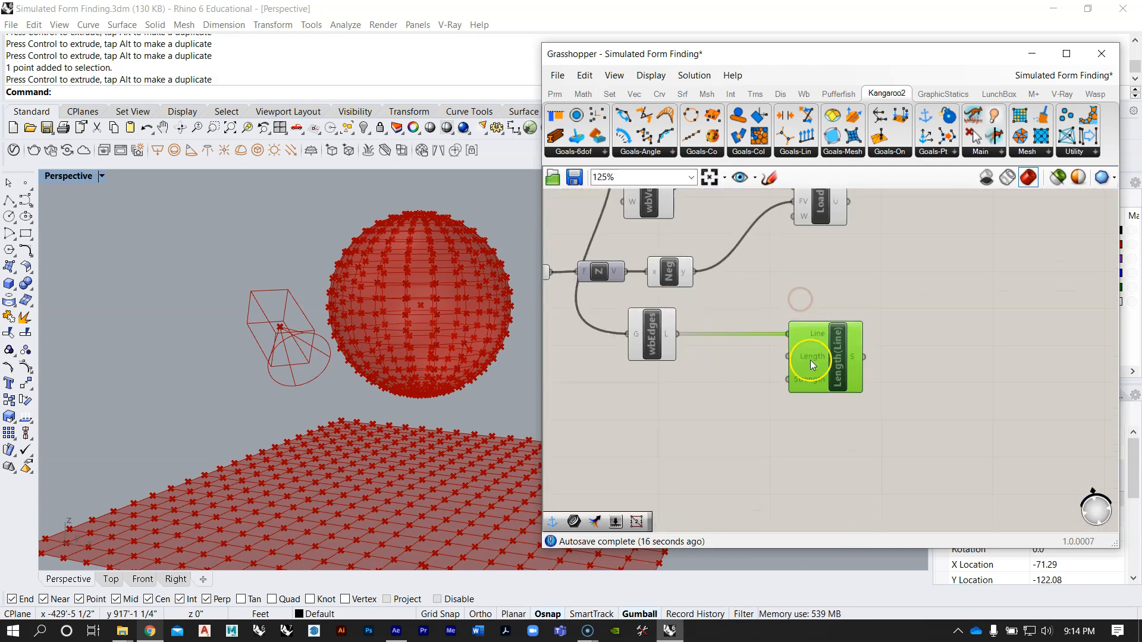
scroll(812, 364, "up", 3)
double_click(683, 413)
type("0.01")
key("Return")
left_click_drag(625, 410, 581, 395)
left_click_drag(767, 368, 778, 361)
scroll(779, 360, "down", 3)
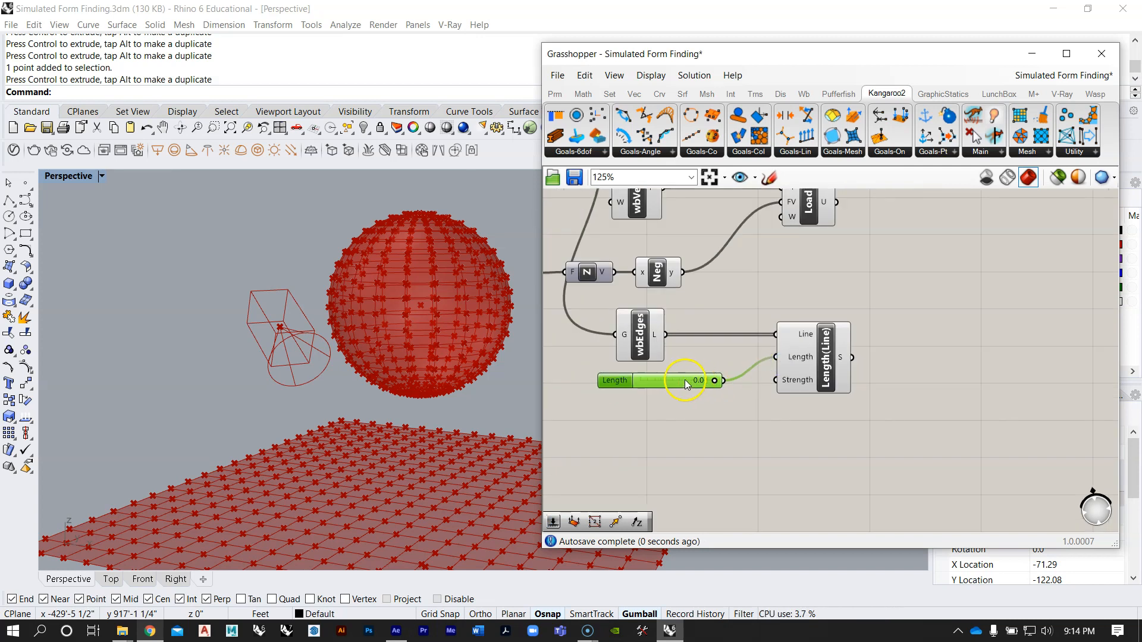
key("ctrl+c")
key("ctrl+v")
left_click_drag(677, 391, 669, 410)
double_click(669, 410)
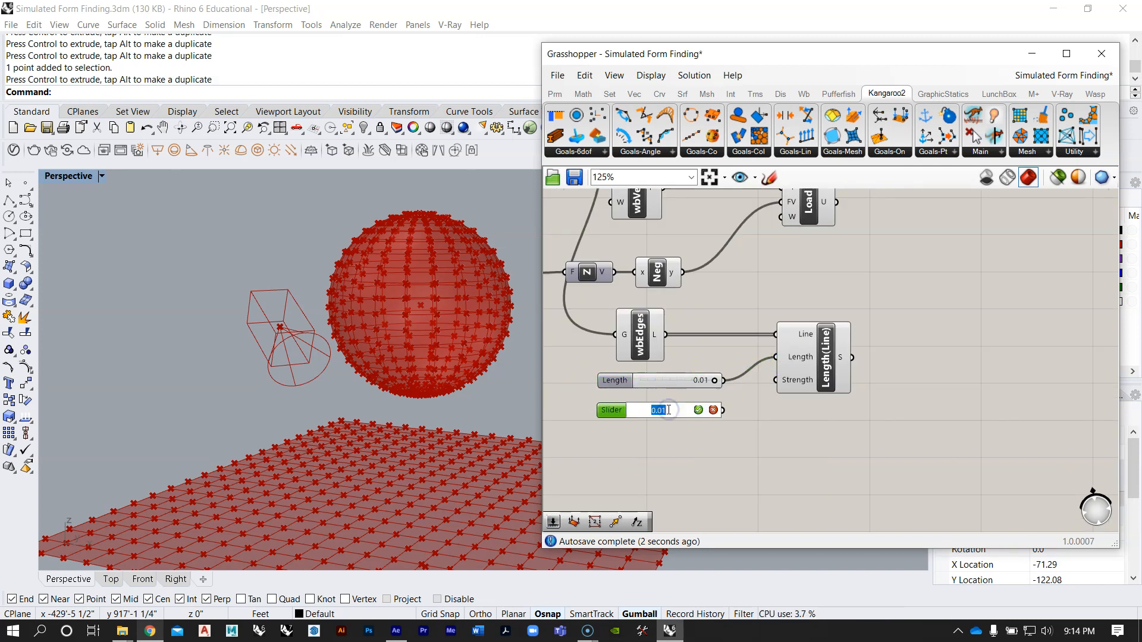
key("Delete")
Step: Add a number slider with the value 10, connect it to Length(Line)'s Strength input and place it beneath the Length slider
double_click(638, 419)
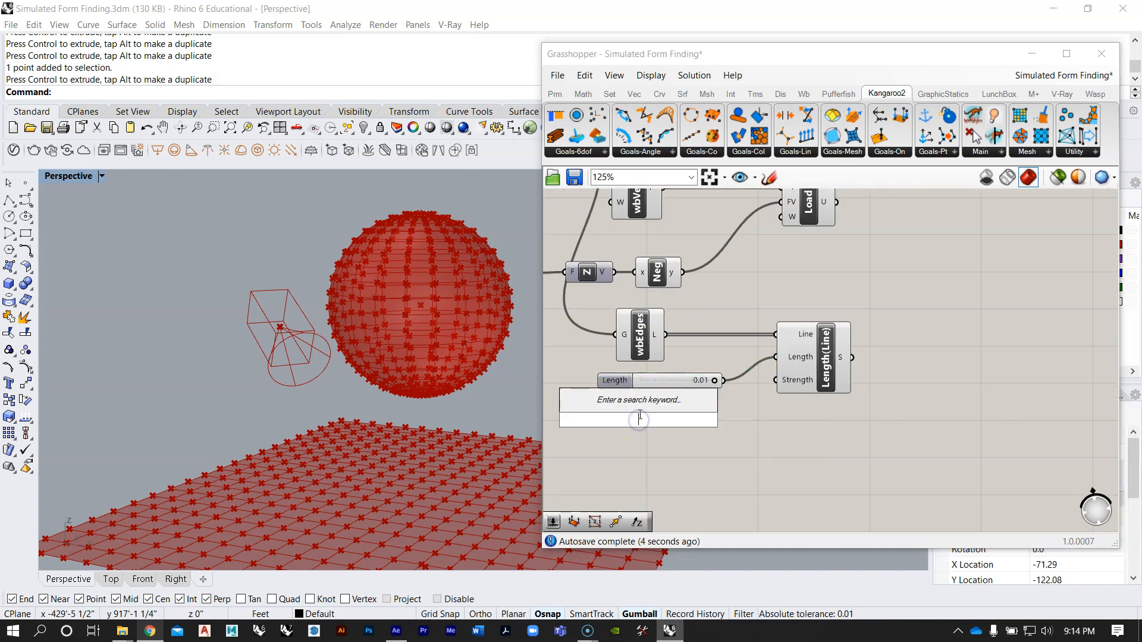
type("10")
key("Return")
scroll(700, 423, "up", 1)
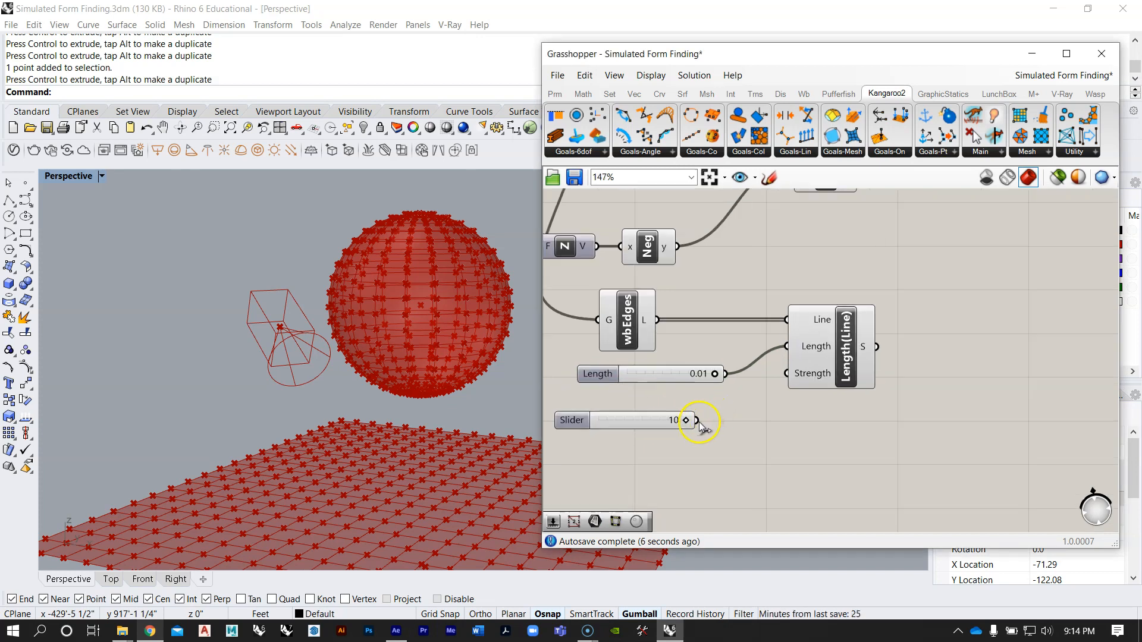
left_click_drag(776, 382, 787, 373)
left_click_drag(619, 420, 637, 397)
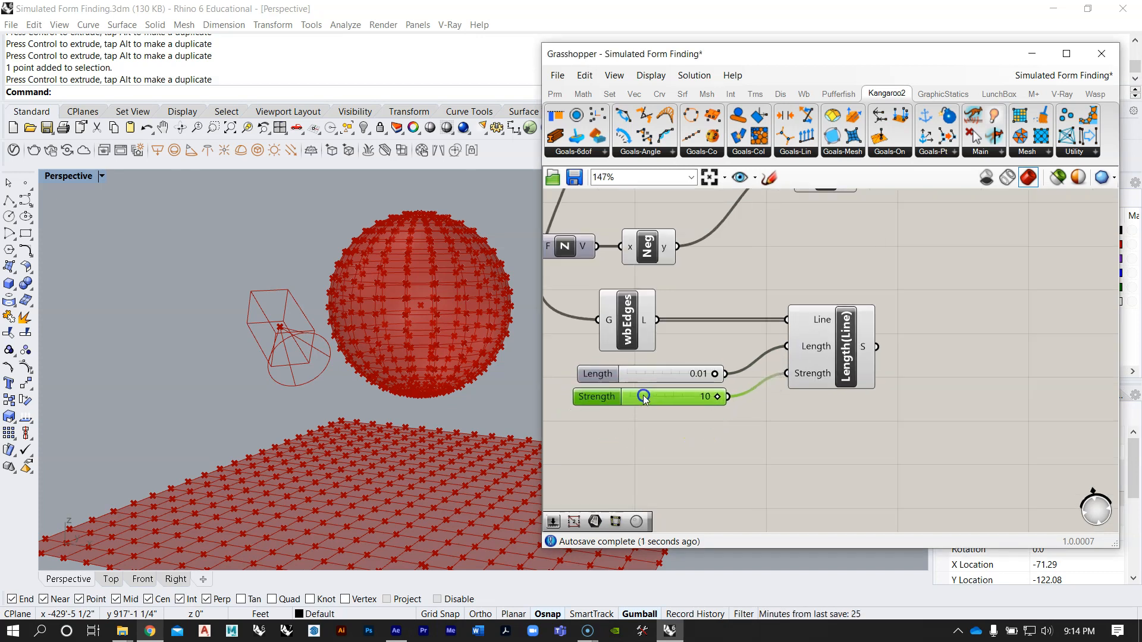
Step: Shift both new component groups down the canvas, leaving more space between the flat mesh's group and the sphere's group
right_click_drag(809, 282, 747, 351)
scroll(747, 351, "down", 5)
right_click_drag(774, 278, 744, 339)
left_click(727, 361)
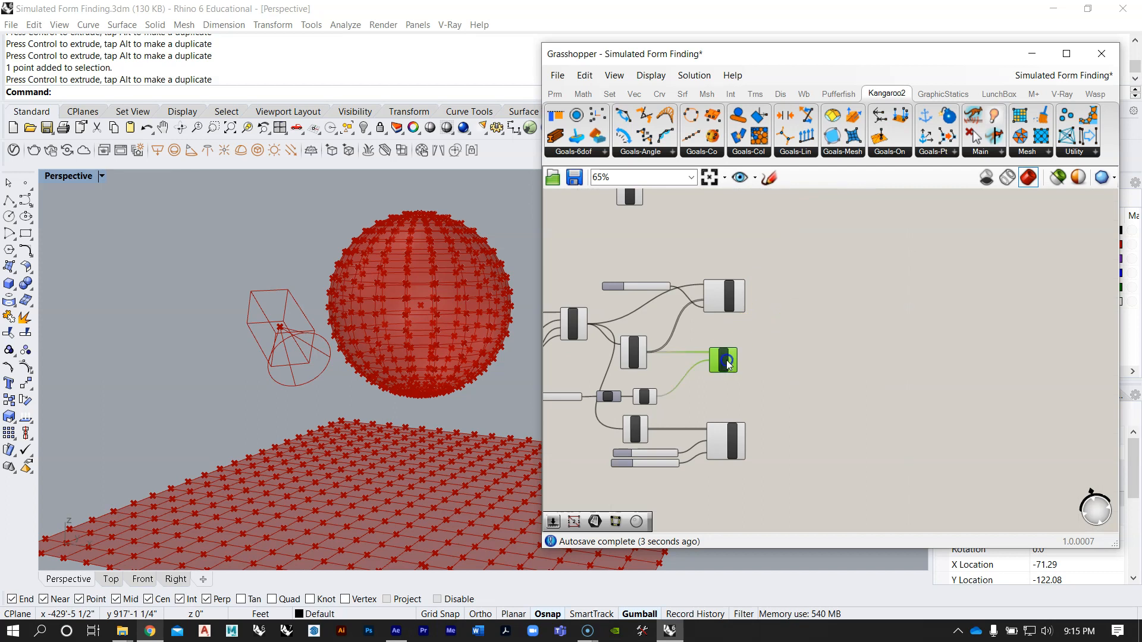
scroll(774, 338, "down", 3)
left_click_drag(819, 423, 589, 293)
right_click_drag(741, 306, 747, 347)
left_click_drag(747, 345, 753, 385)
left_click(812, 274)
right_click_drag(814, 272, 773, 369)
left_click_drag(764, 410, 567, 265)
right_click_drag(600, 296, 754, 240)
left_click_drag(867, 256, 870, 268)
left_click(969, 317)
Step: Examine how the sphere sits above the flat mesh in the Perspective viewport and review the sphere's finished goal wiring
right_click_drag(455, 373, 357, 310)
scroll(341, 285, "down", 7)
scroll(387, 318, "up", 6)
right_click_drag(400, 363, 402, 345)
right_click_drag(392, 454, 349, 425)
scroll(329, 383, "down", 5)
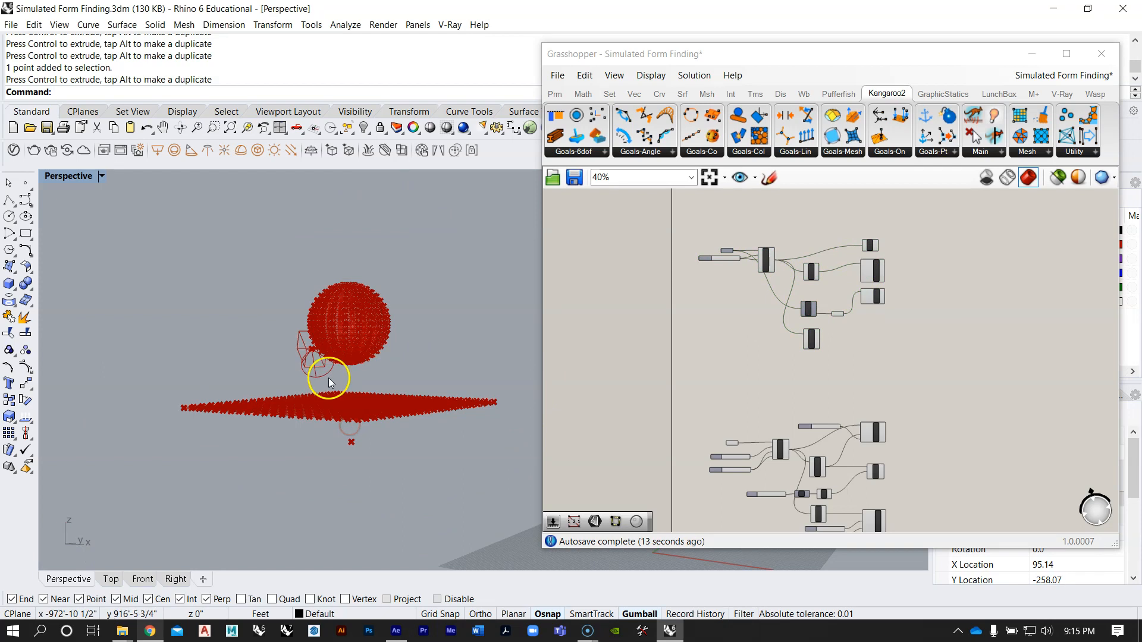
right_click_drag(380, 305, 436, 358)
right_click_drag(813, 398, 742, 260)
scroll(800, 327, "up", 4)
right_click_drag(800, 327, 863, 359)
right_click_drag(346, 333, 356, 395)
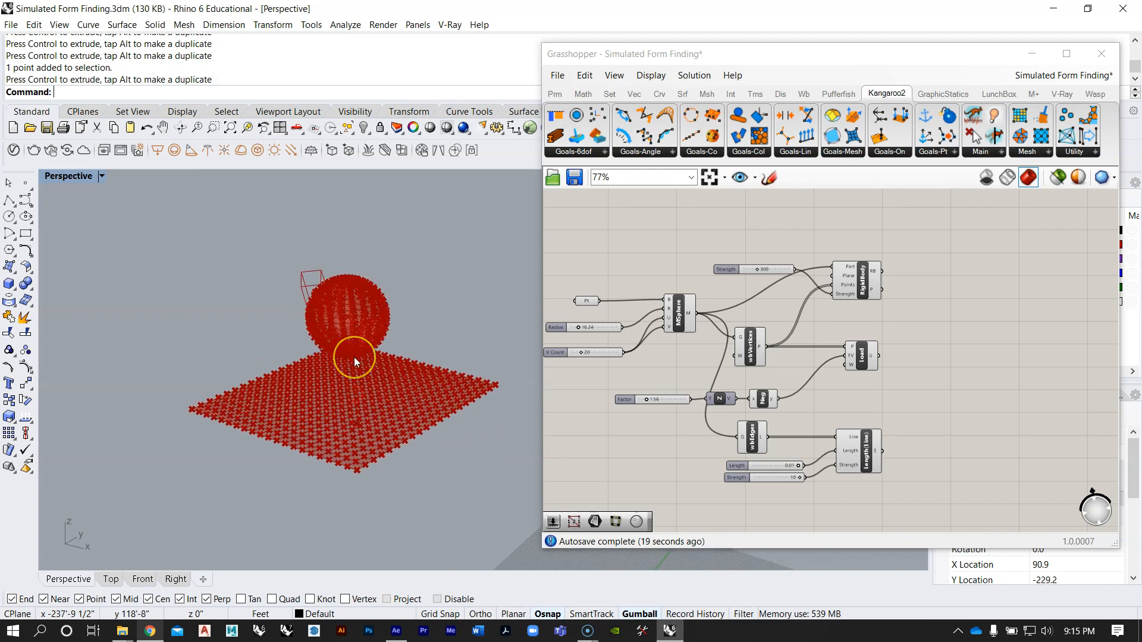
Step: Examine the collision goal and its inputs in the reference definition, comparing with the sphere and flat mesh in the viewport
right_click_drag(809, 311, 729, 447)
scroll(765, 378, "down", 5)
scroll(752, 306, "down", 2)
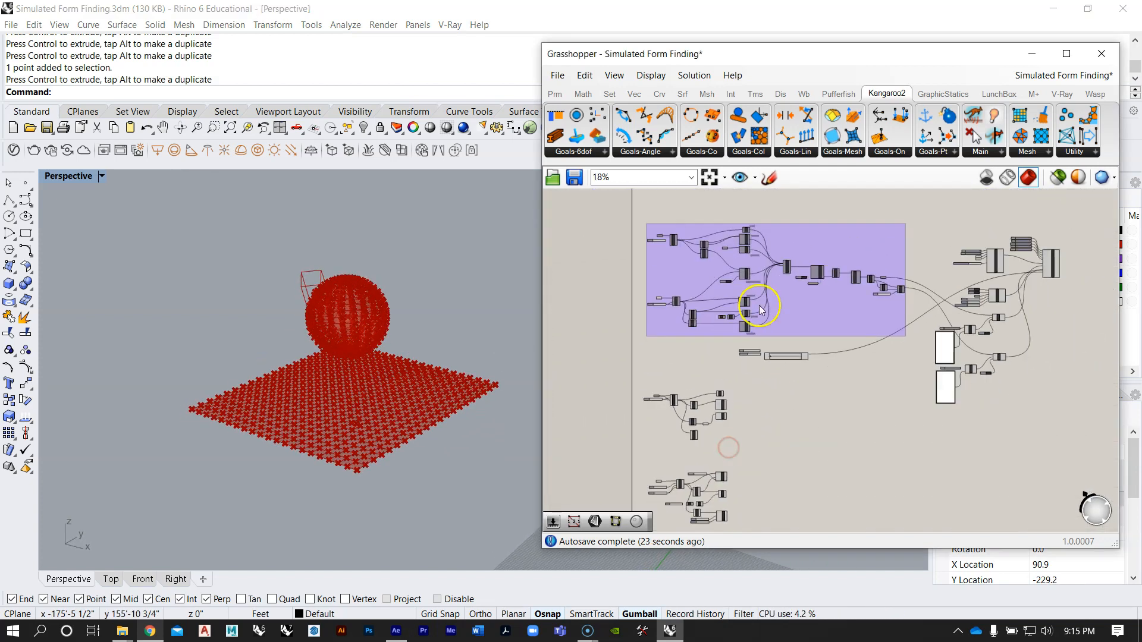
scroll(739, 249, "up", 3)
scroll(747, 301, "up", 2)
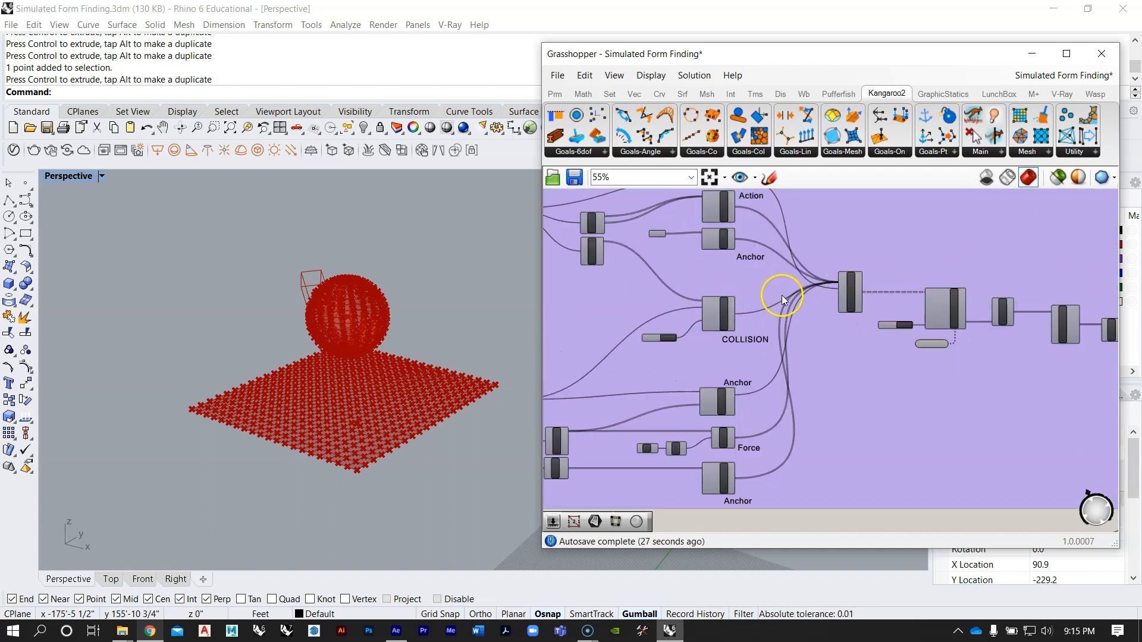
right_click_drag(417, 349, 441, 316)
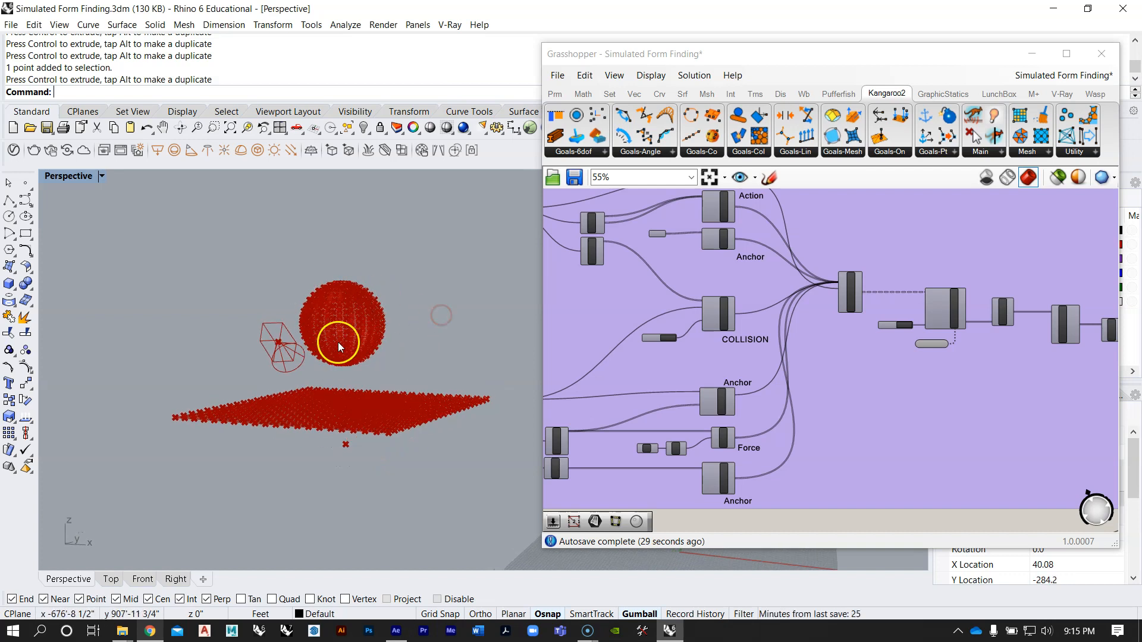
right_click_drag(339, 359, 349, 377)
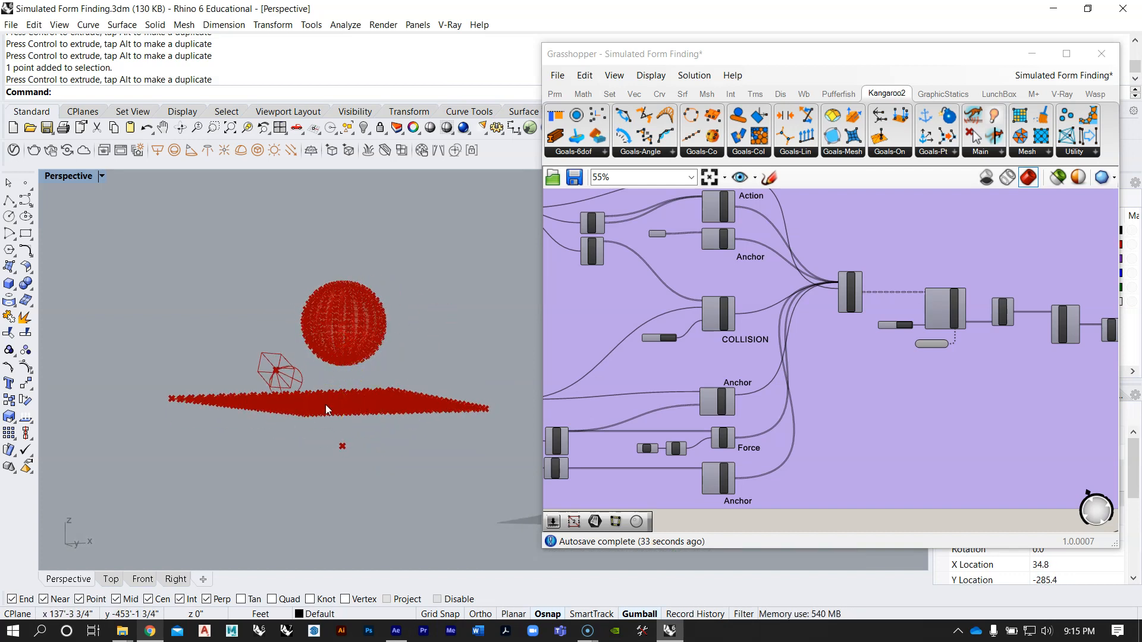
scroll(655, 312, "up", 3)
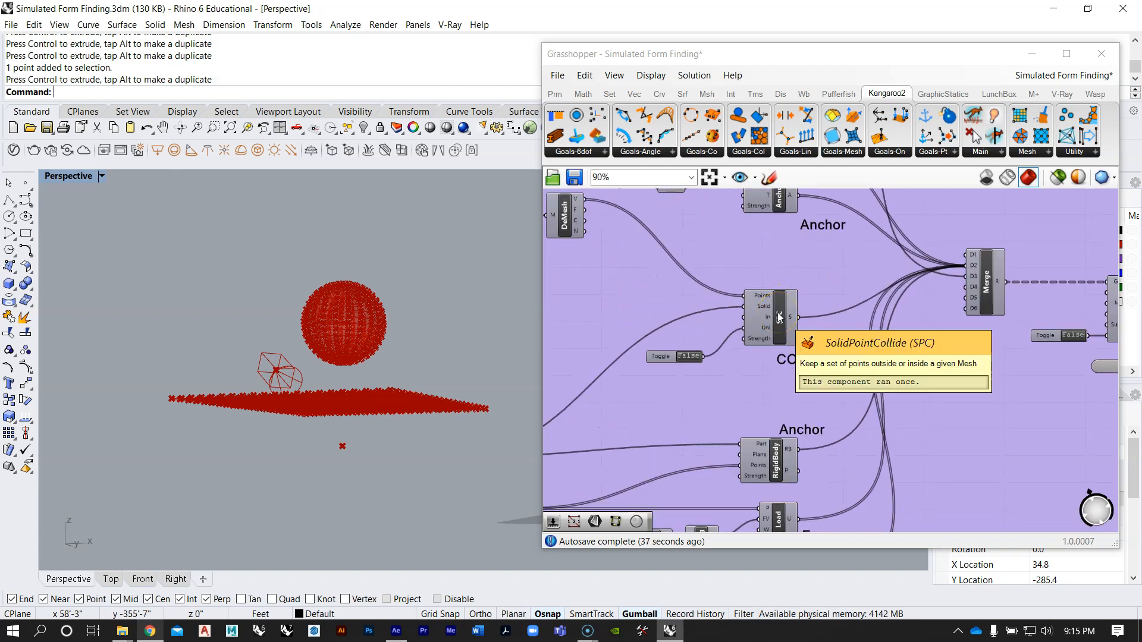
scroll(743, 255, "down", 5)
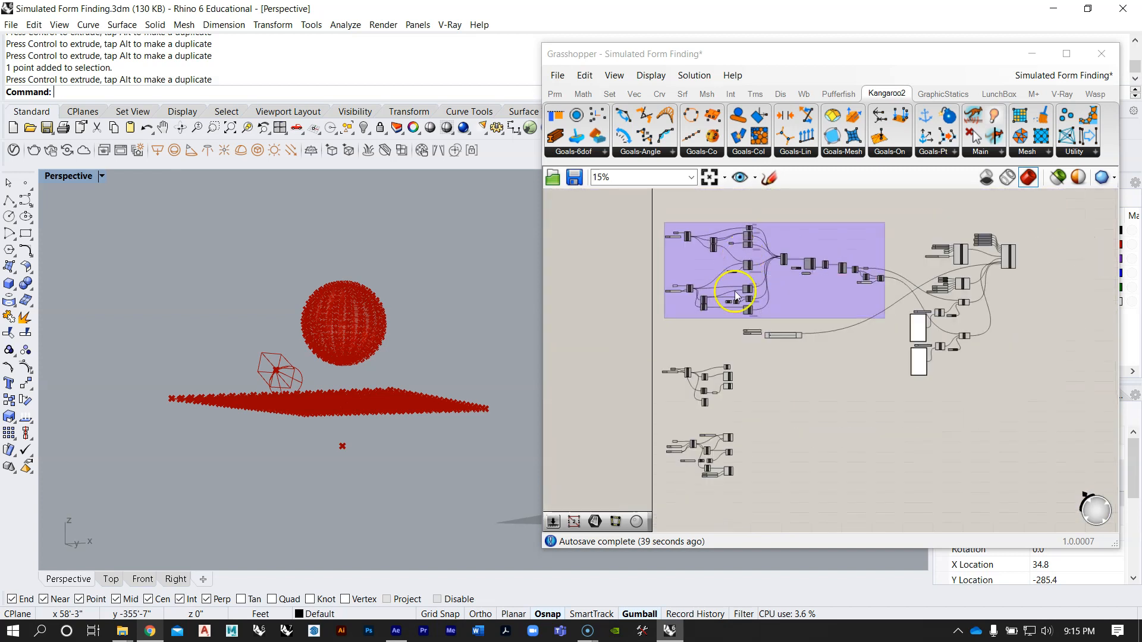
Step: Add a Kangaroo SolidPointCollide goal between the flat mesh's group and the sphere's group
right_click_drag(715, 433, 723, 366)
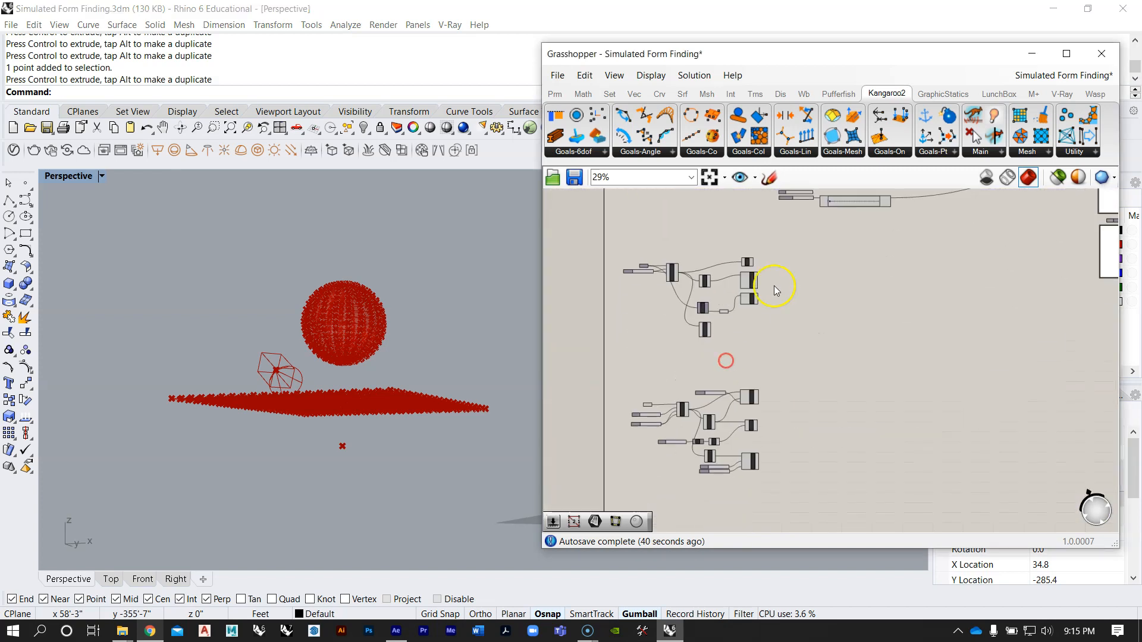
left_click(758, 153)
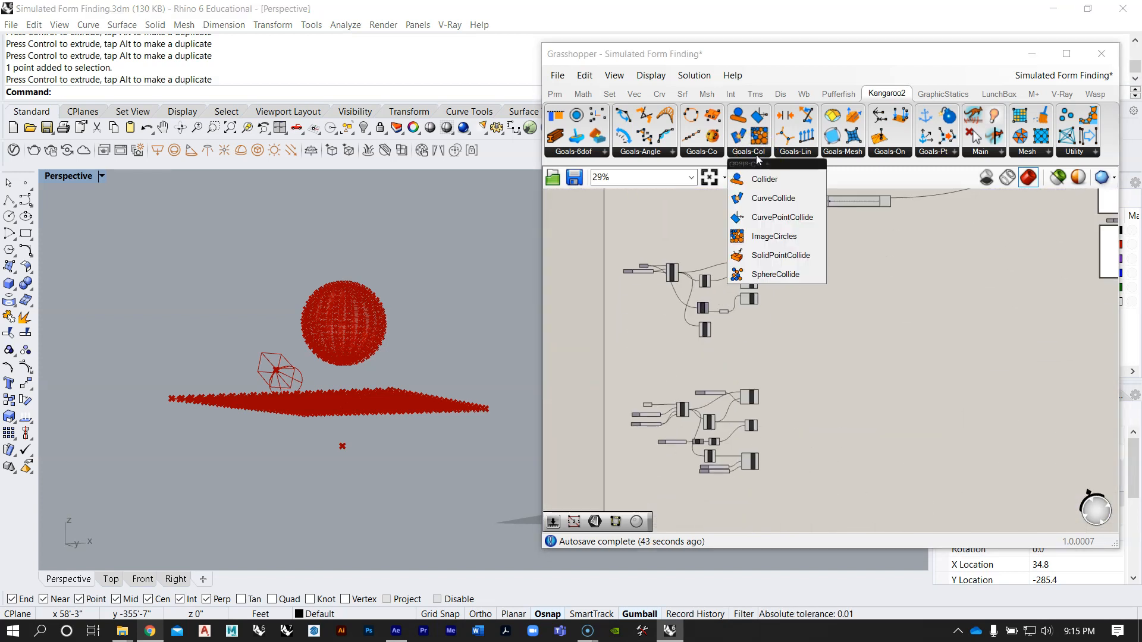
left_click(768, 256)
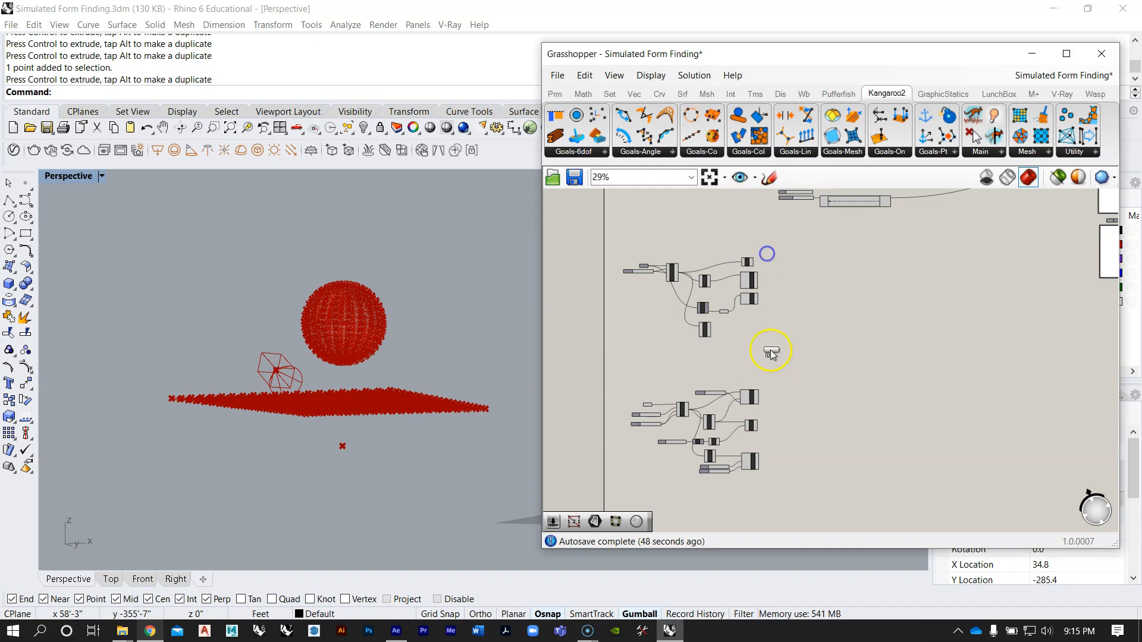
left_click(773, 355)
scroll(773, 356, "up", 5)
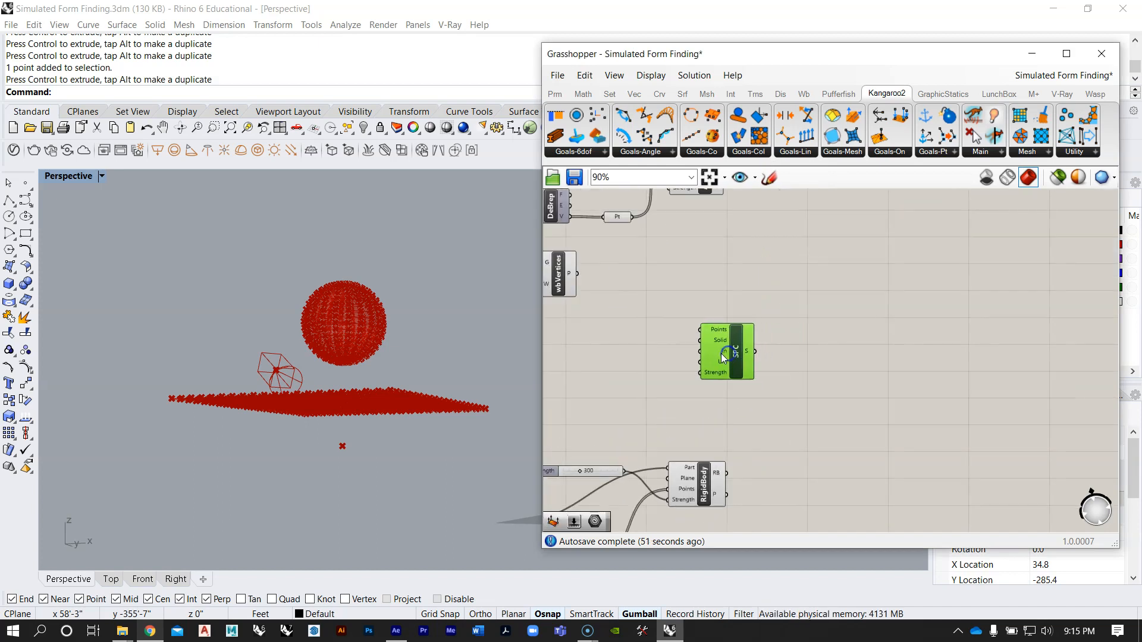
Step: Examine the sphere and flat mesh from several angles, and inspect the inputs of the new SolidPointCollide goal
scroll(708, 301, "down", 3)
right_click_drag(382, 332, 447, 390)
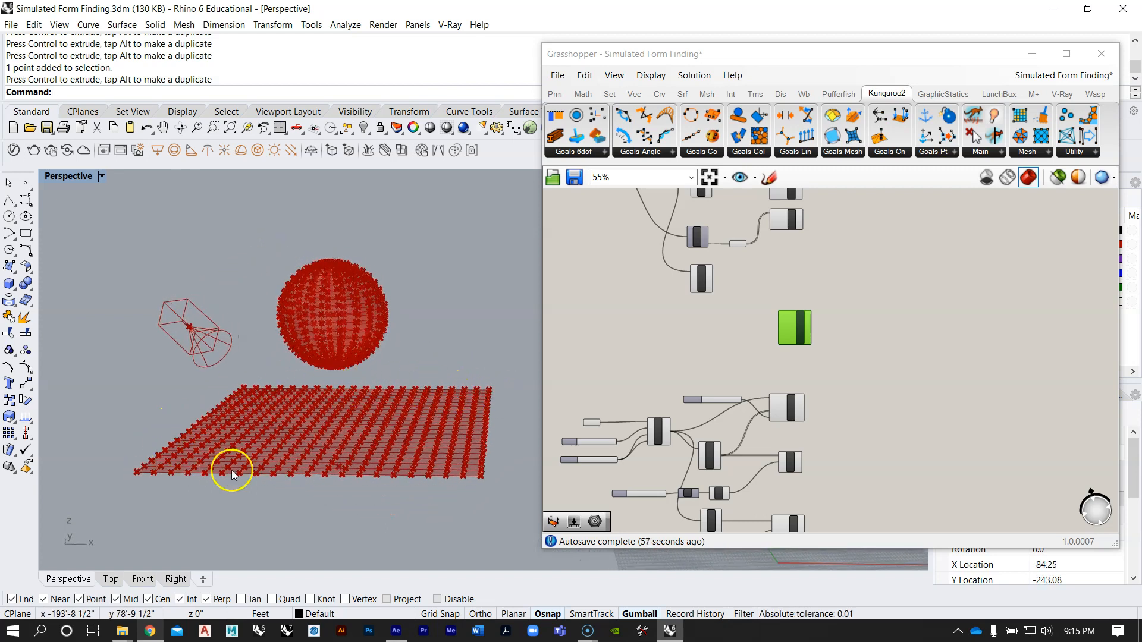
right_click_drag(326, 390, 362, 347)
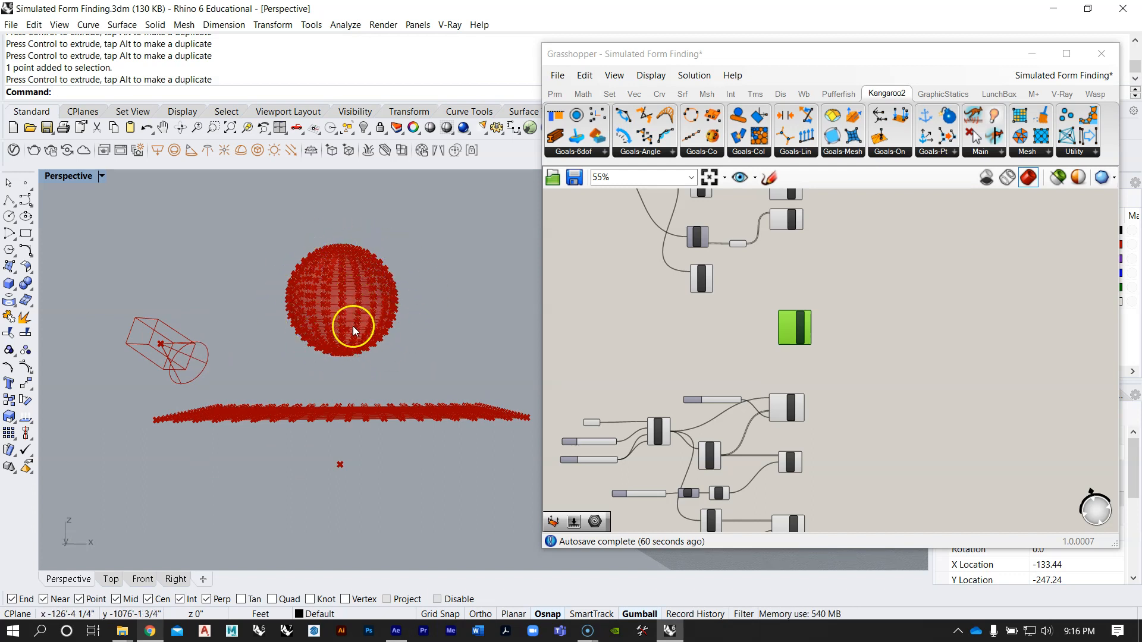
mouse_move(356, 398)
right_mouse_down()
mouse_move(355, 387)
mouse_move(334, 440)
mouse_move(340, 403)
right_mouse_up()
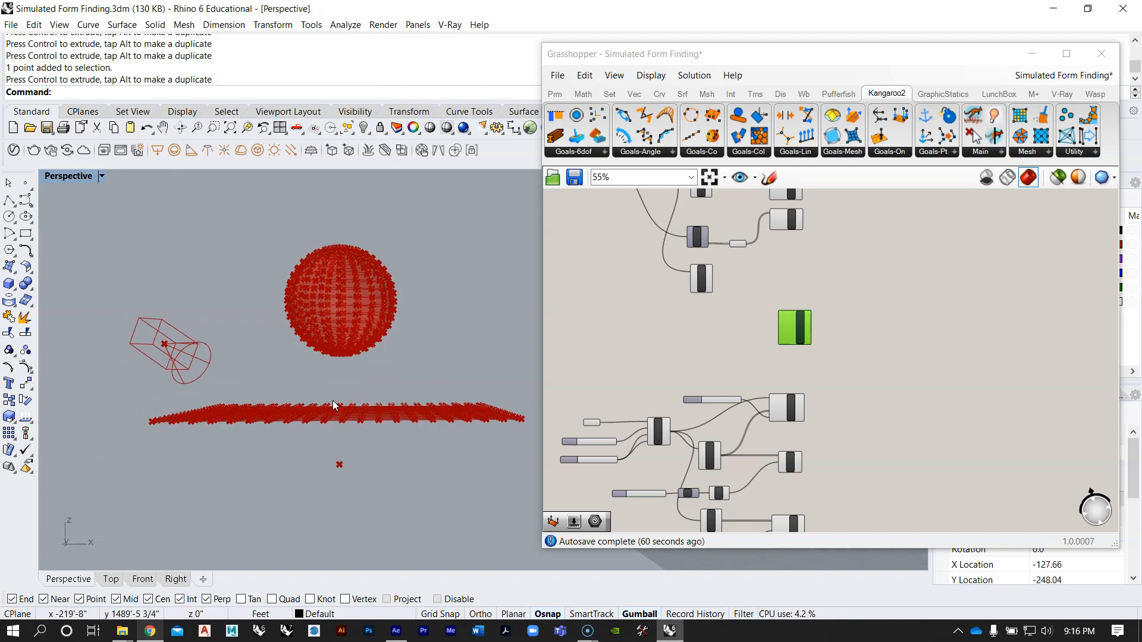
right_click_drag(333, 401, 363, 285)
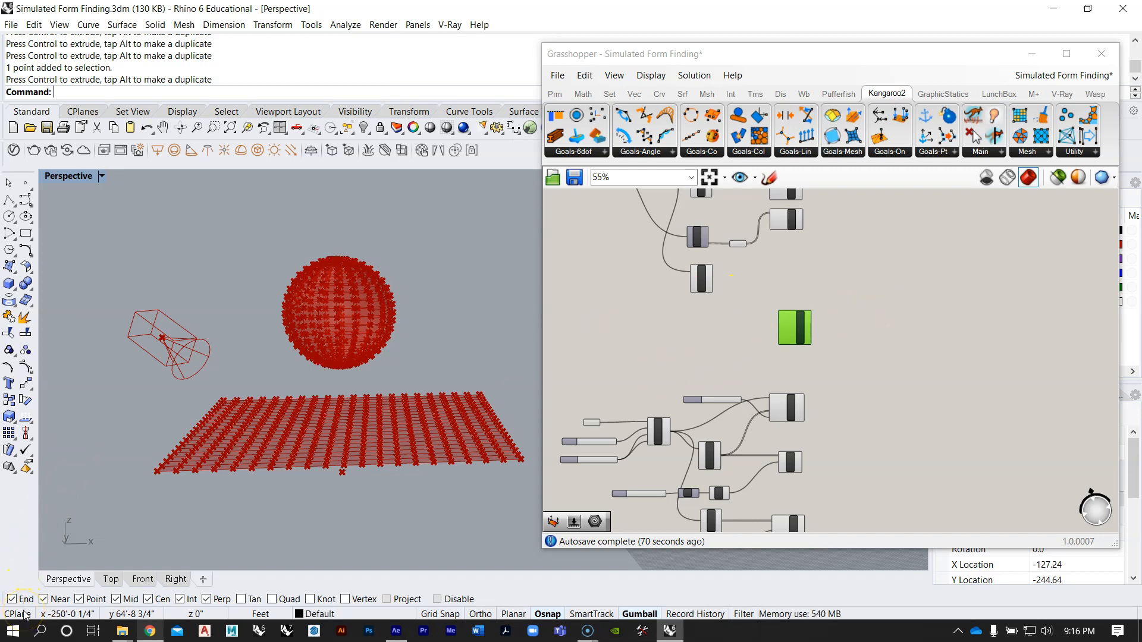
scroll(791, 300, "up", 4)
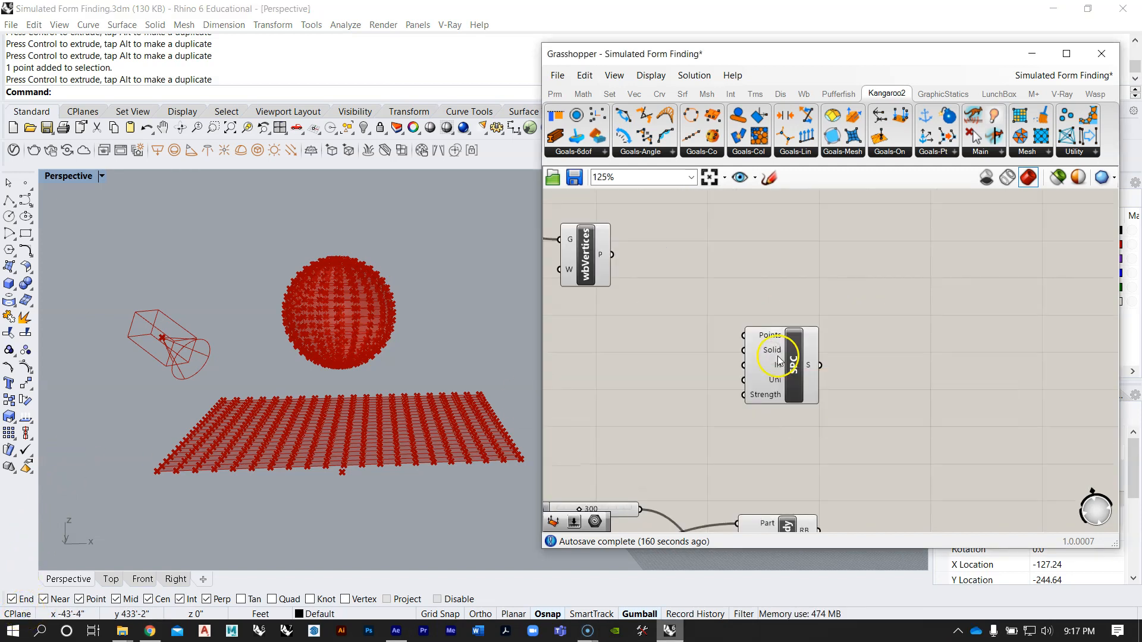
scroll(779, 357, "up", 3)
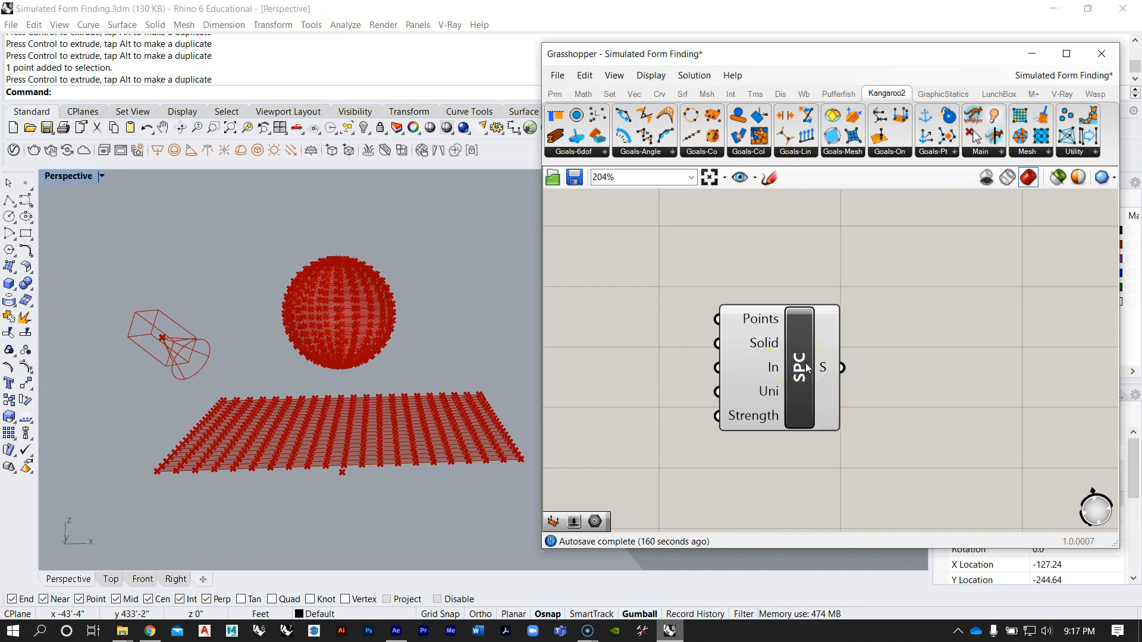
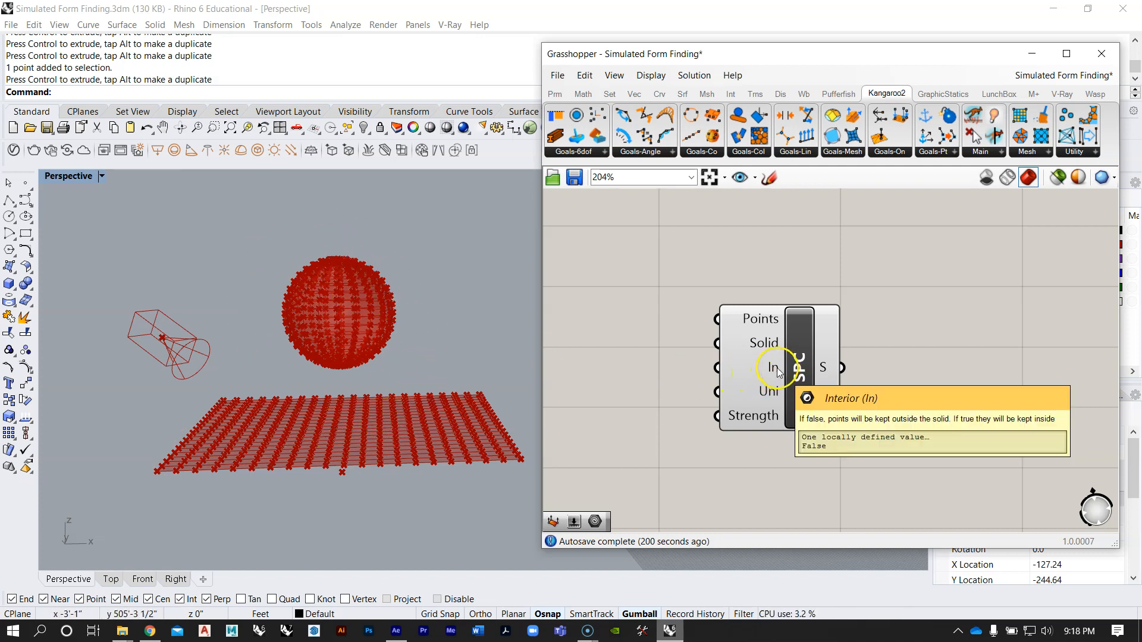
Step: Compare the Unidirectional input of the new SolidPointCollide goal with that of the reference definition's collision goal
mouse_move(775, 397)
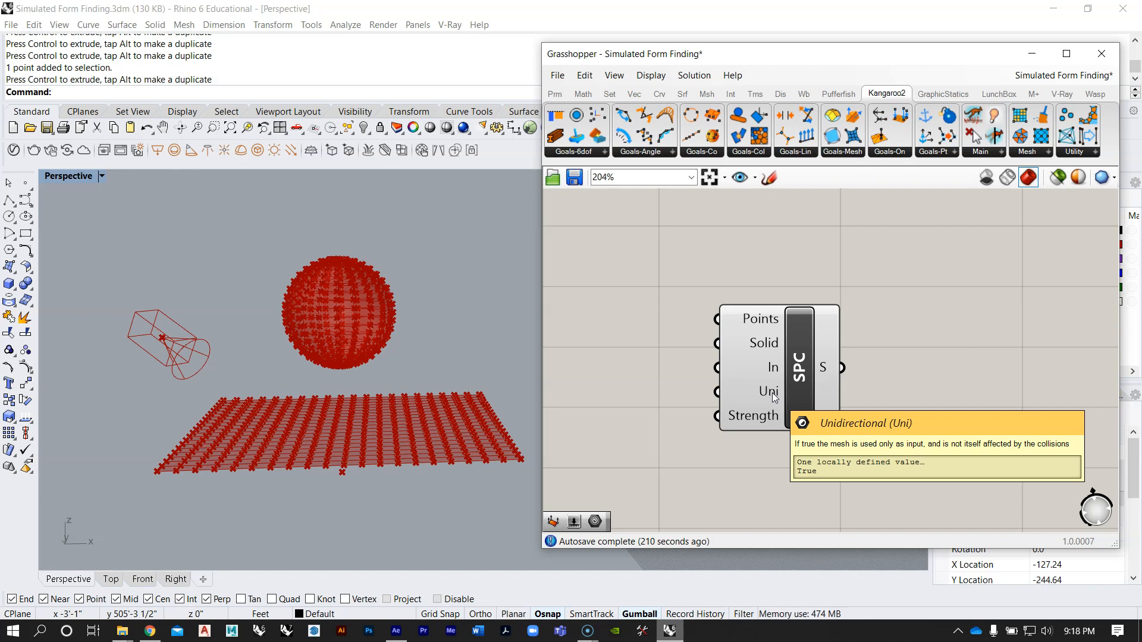
scroll(773, 396, "down", 7)
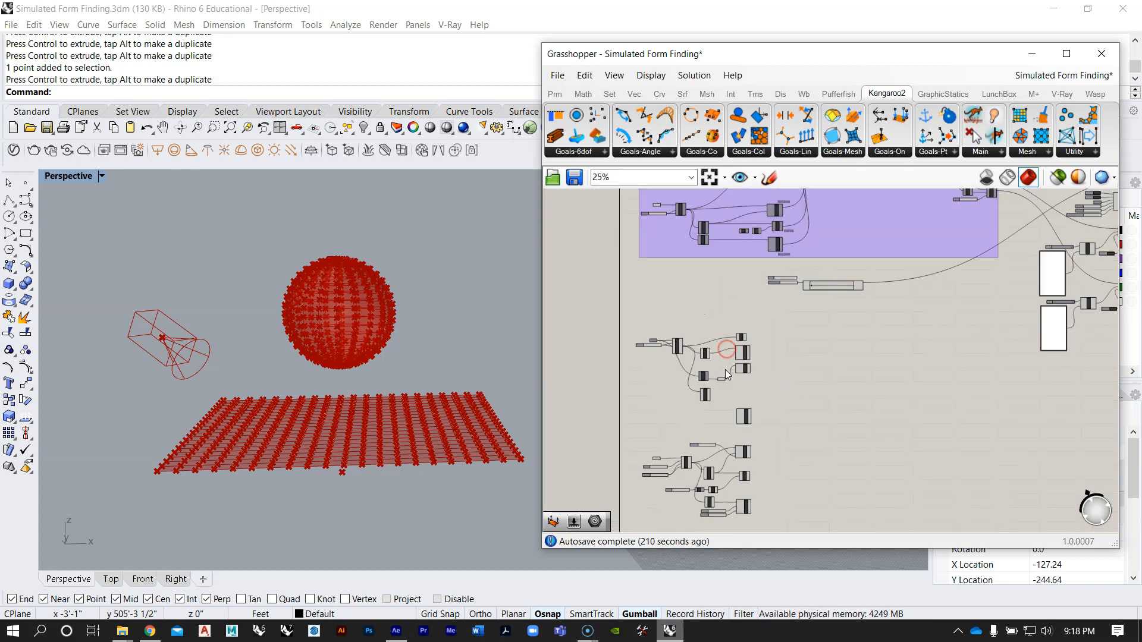
scroll(747, 249, "up", 5)
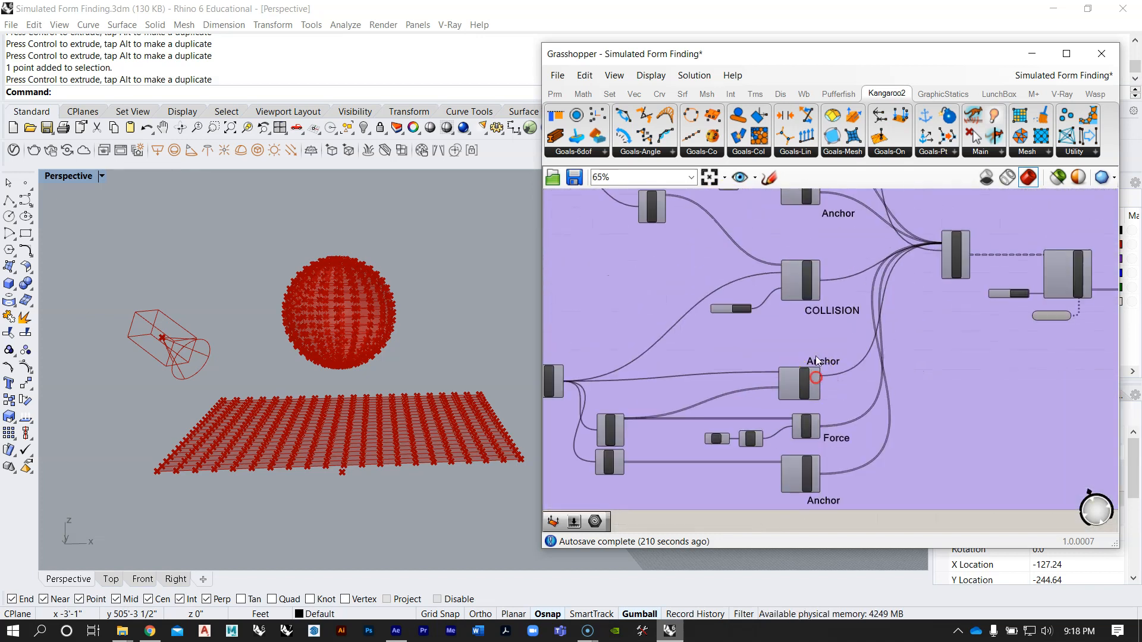
mouse_move(776, 295)
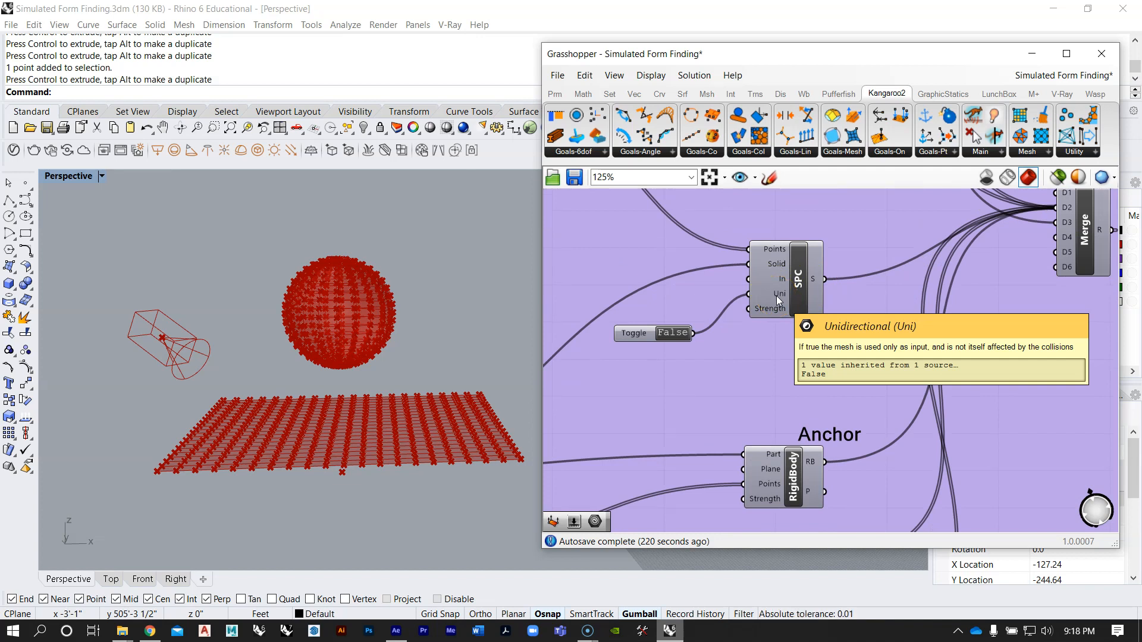
scroll(773, 281, "down", 8)
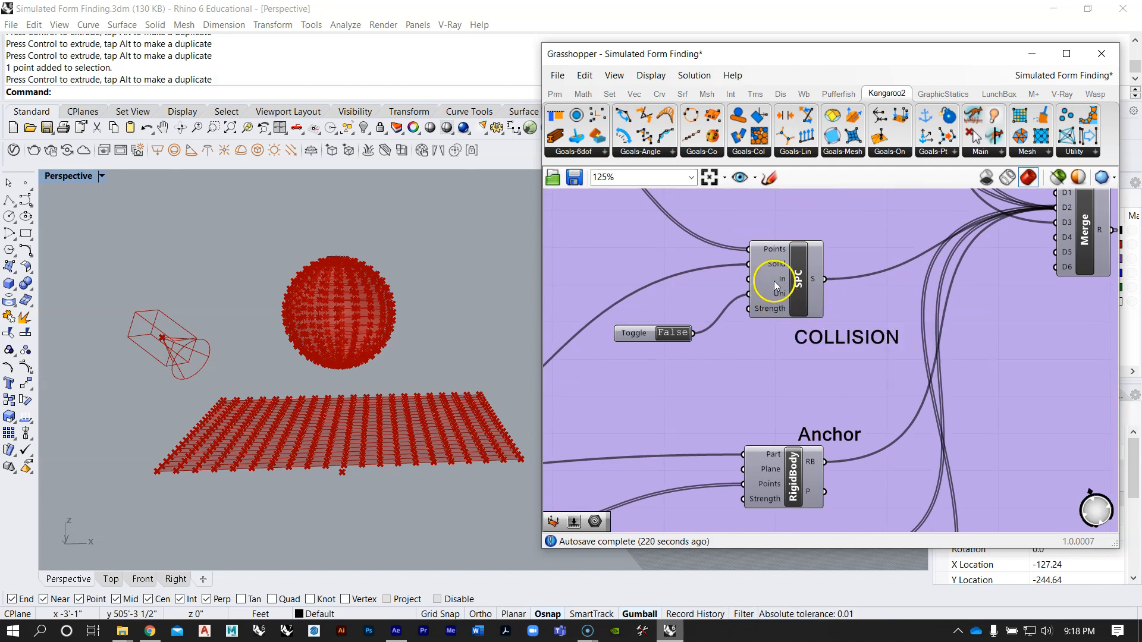
right_click_drag(764, 363, 810, 222)
scroll(803, 229, "up", 1)
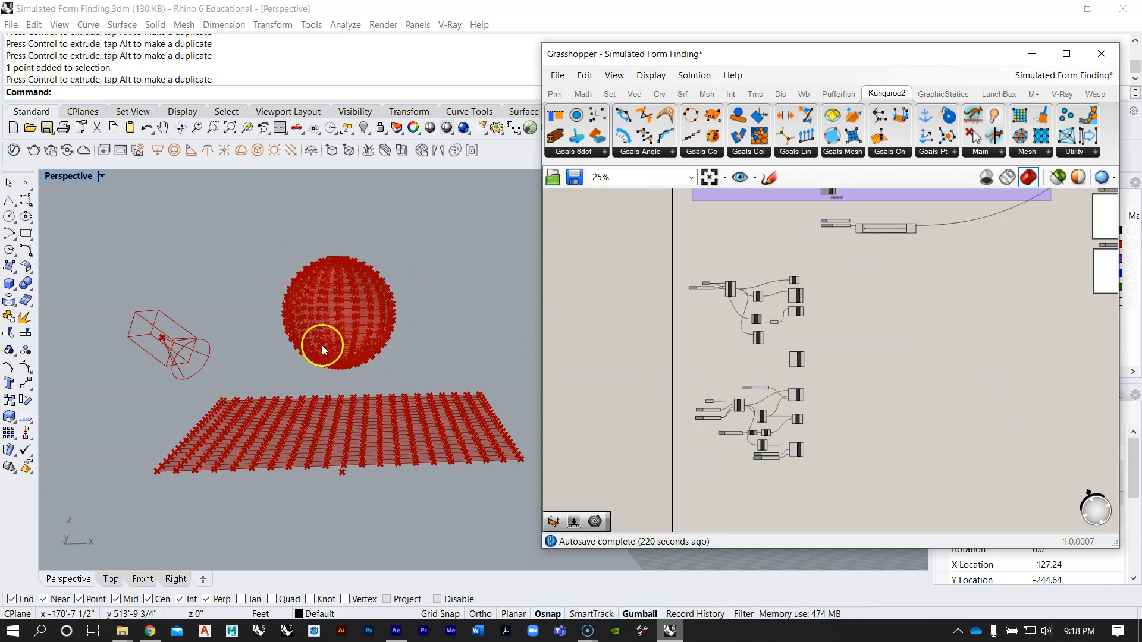
scroll(852, 417, "up", 8)
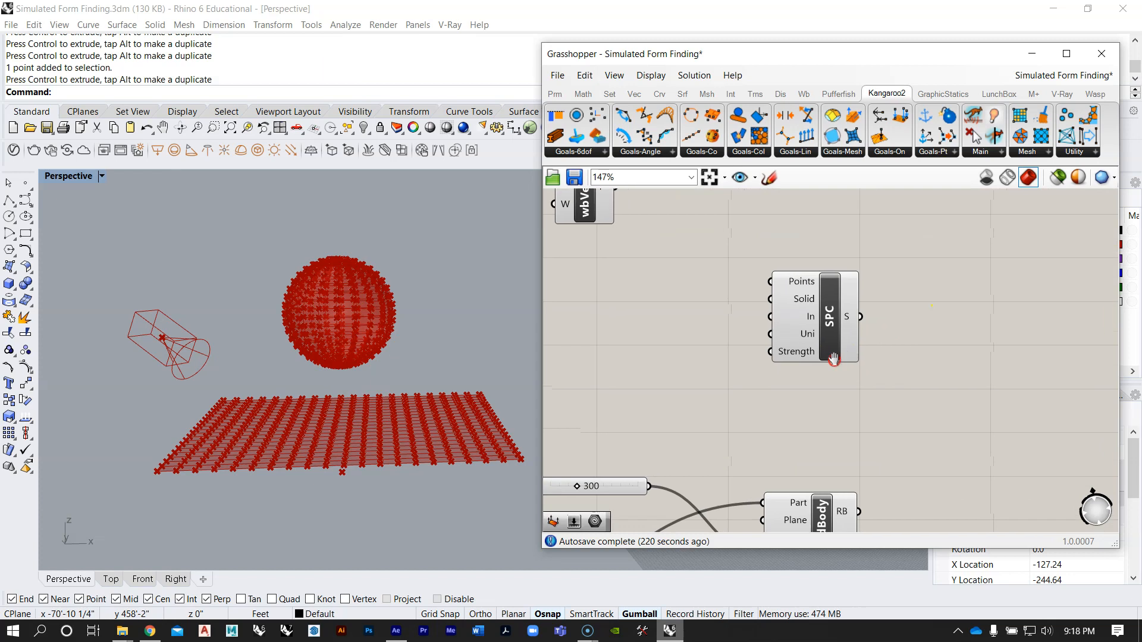
scroll(881, 327, "up", 3)
mouse_move(798, 334)
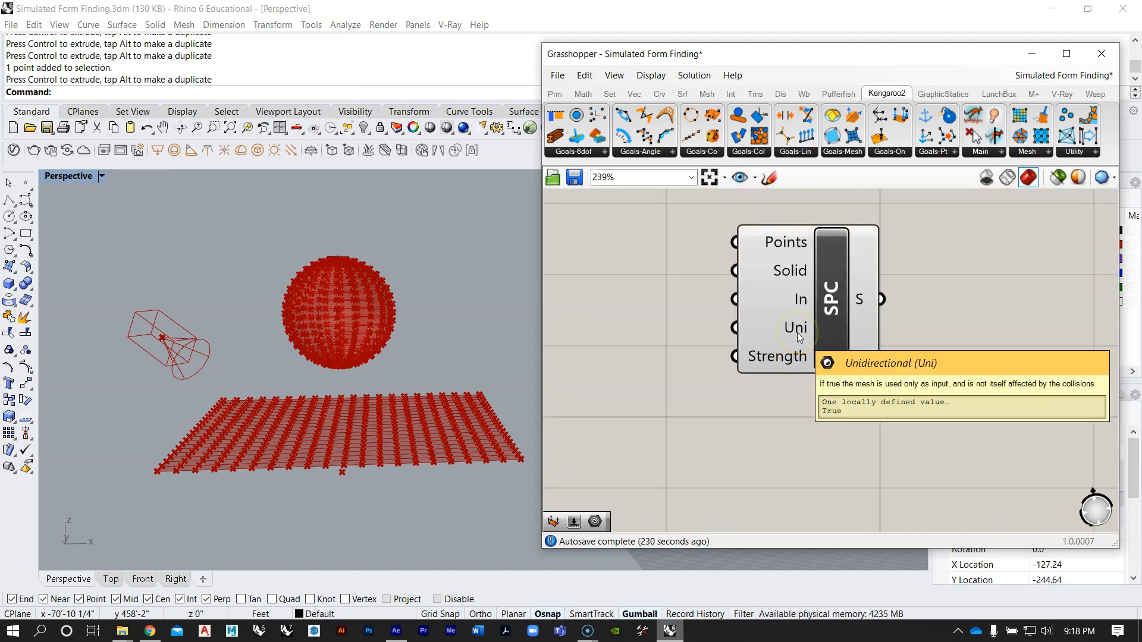
Step: Add a Boolean Toggle set to False and connect it to the Uni input of the new SolidPointCollide goal
double_click(663, 342)
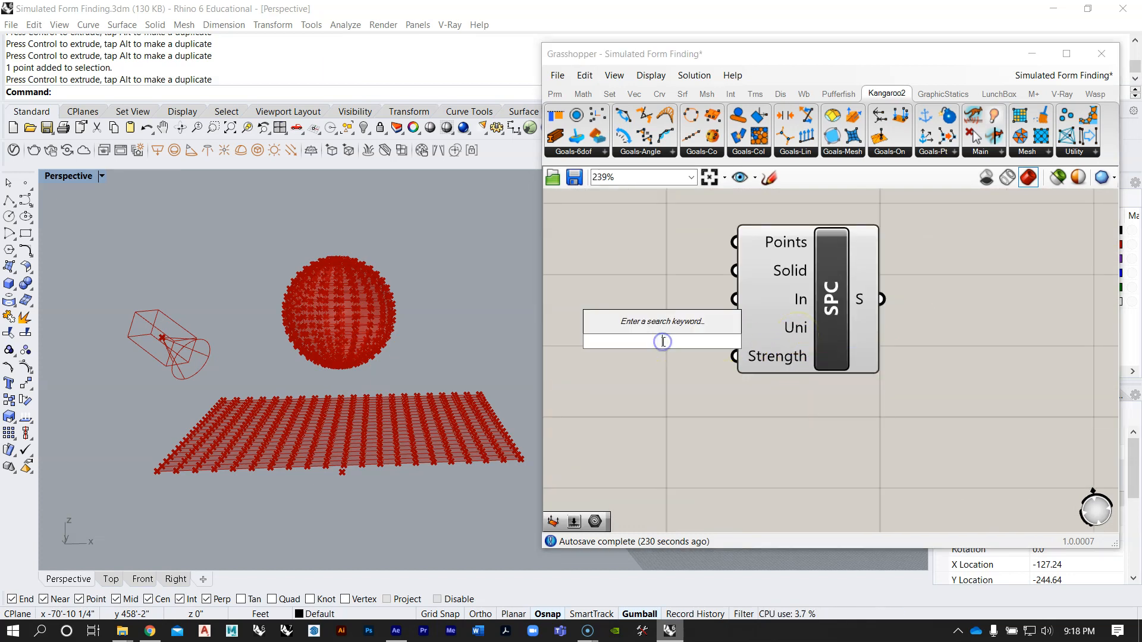
type("boole")
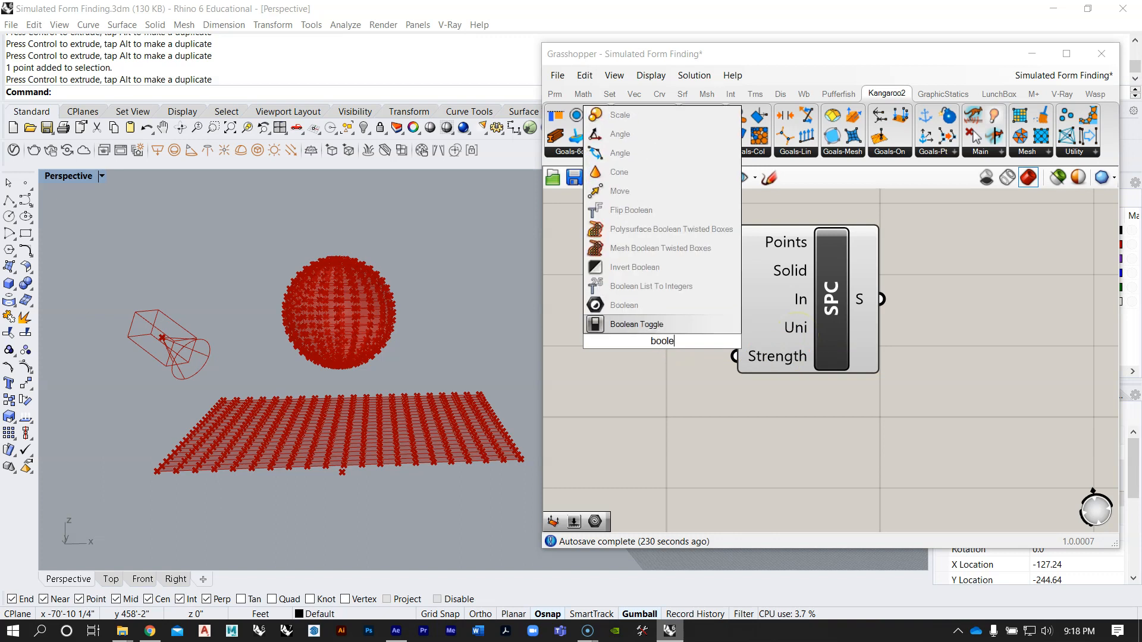
left_click(664, 325)
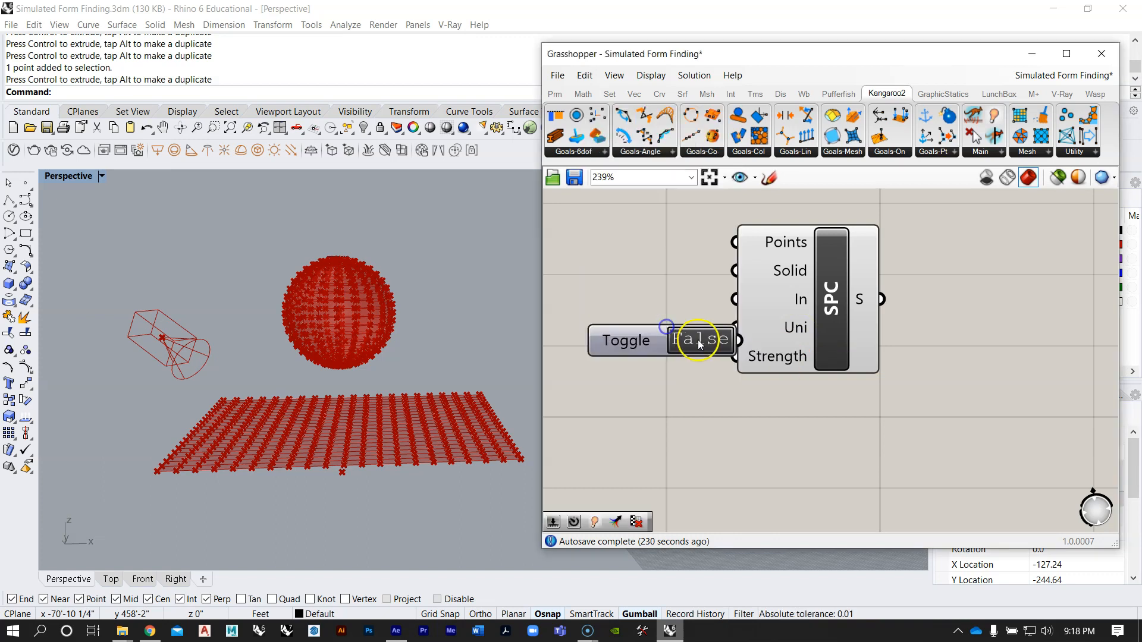
left_click_drag(687, 344, 734, 328)
right_click_drag(747, 323, 920, 290)
left_click_drag(721, 288, 712, 298)
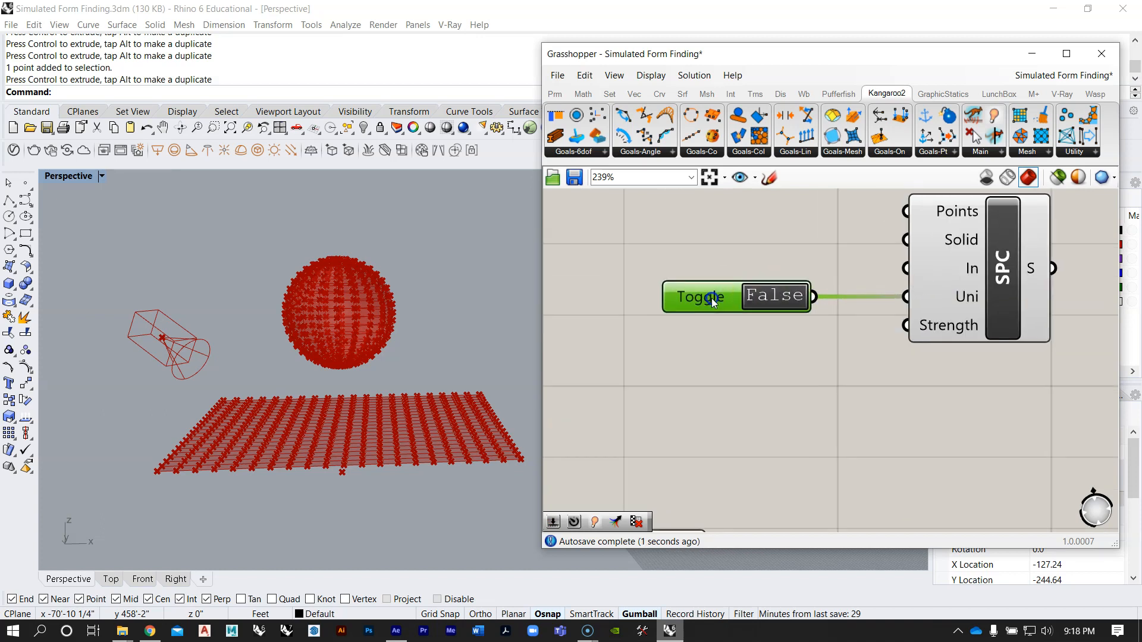
right_click_drag(873, 326, 842, 372)
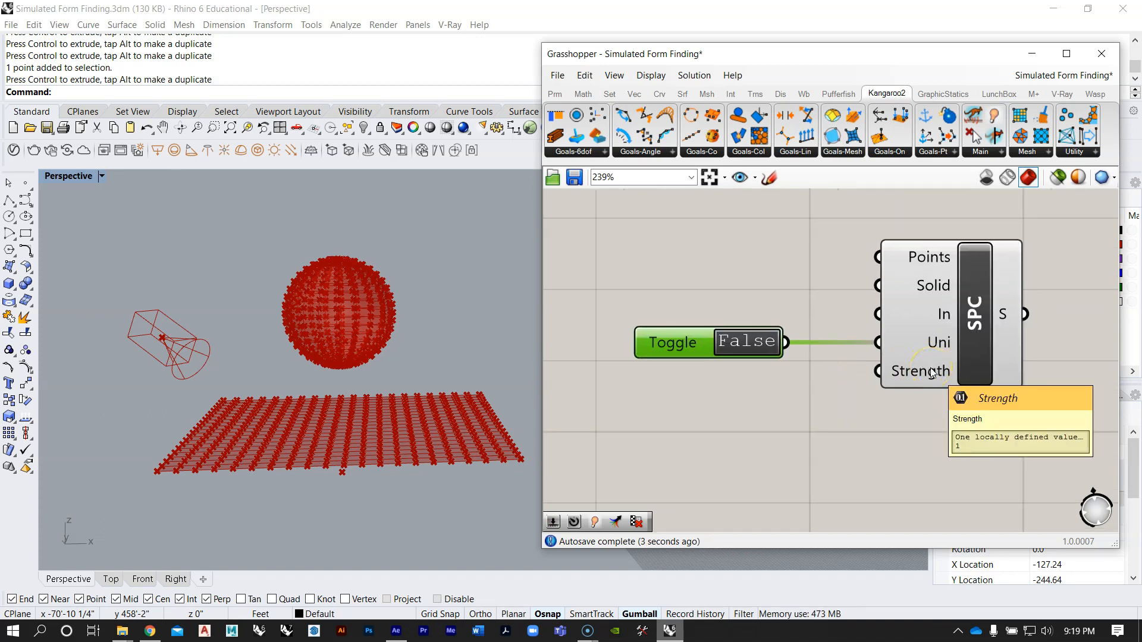
Step: Check the reference collision goal's Strength and set the new SolidPointCollide goal's internal Strength value to 200
scroll(932, 373, "down", 10)
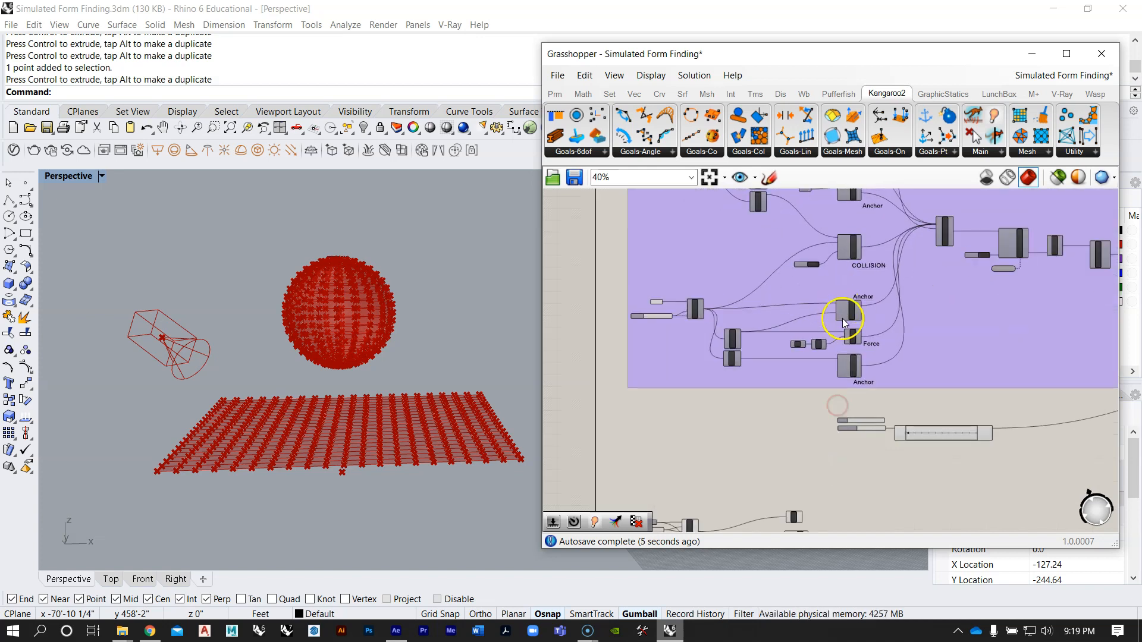
scroll(843, 323, "up", 8)
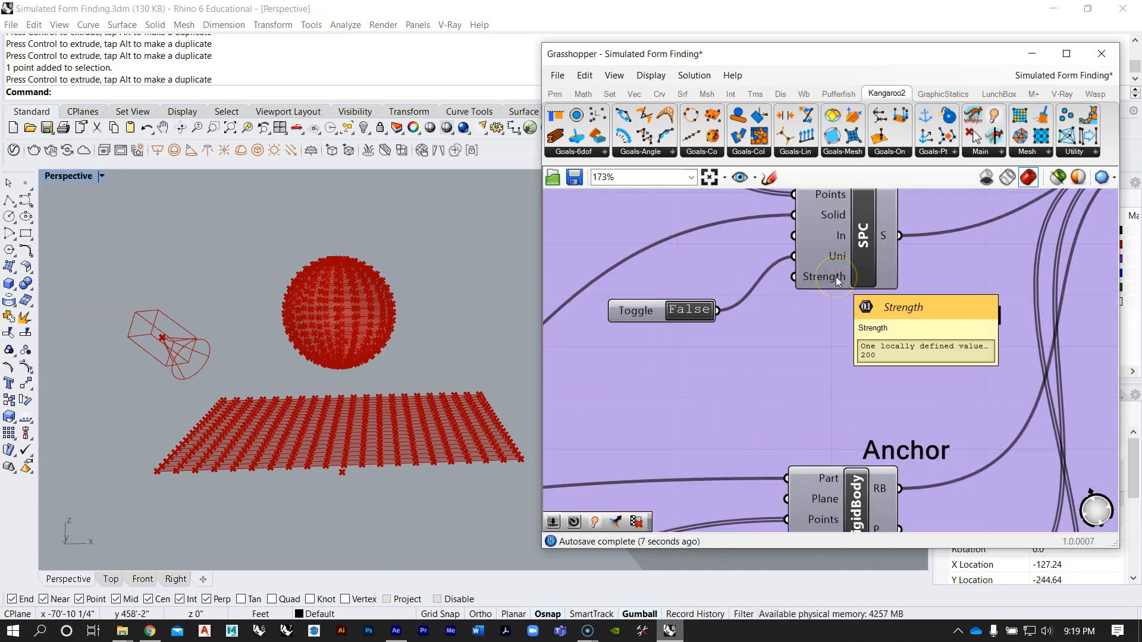
scroll(786, 270, "down", 10)
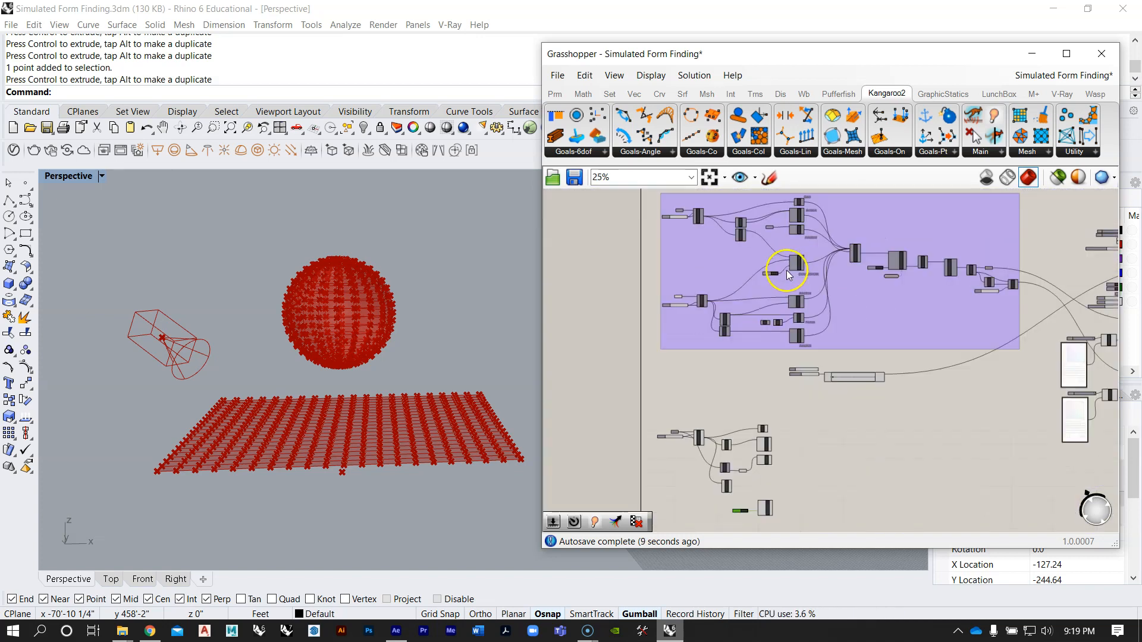
scroll(773, 376, "up", 9)
right_click(774, 359)
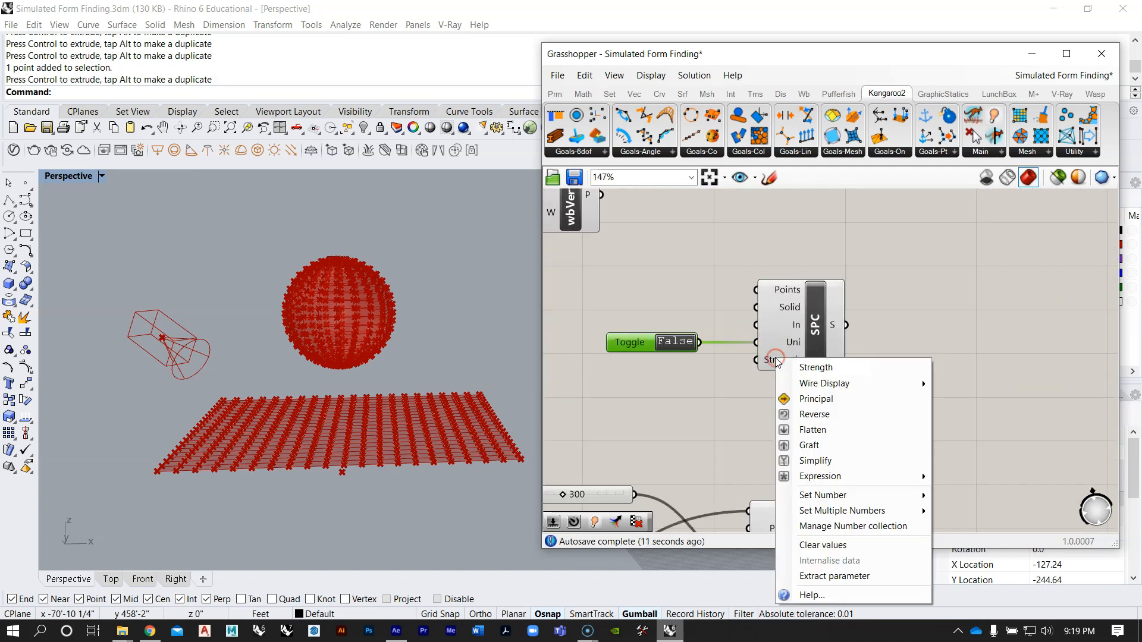
mouse_move(821, 495)
left_click(985, 494)
type("200")
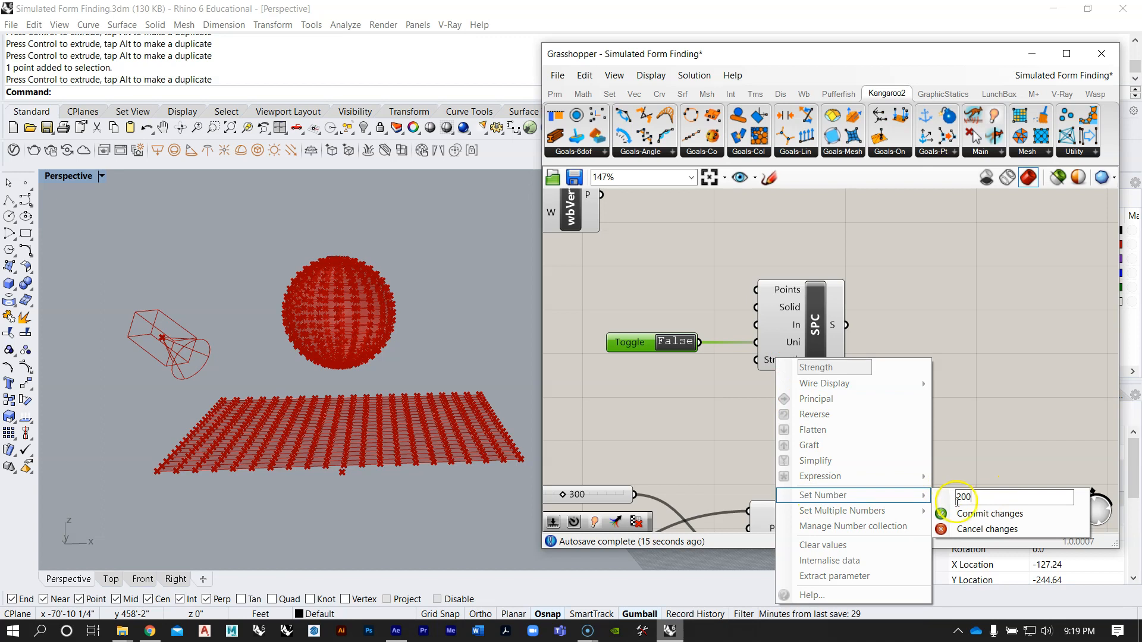
left_click(976, 513)
Step: Add a number slider with the value 200, connect it to the SolidPointCollide goal's Strength input, and place it under the toggle
right_click_drag(761, 368, 847, 335)
double_click(766, 374)
type("200")
key("Return")
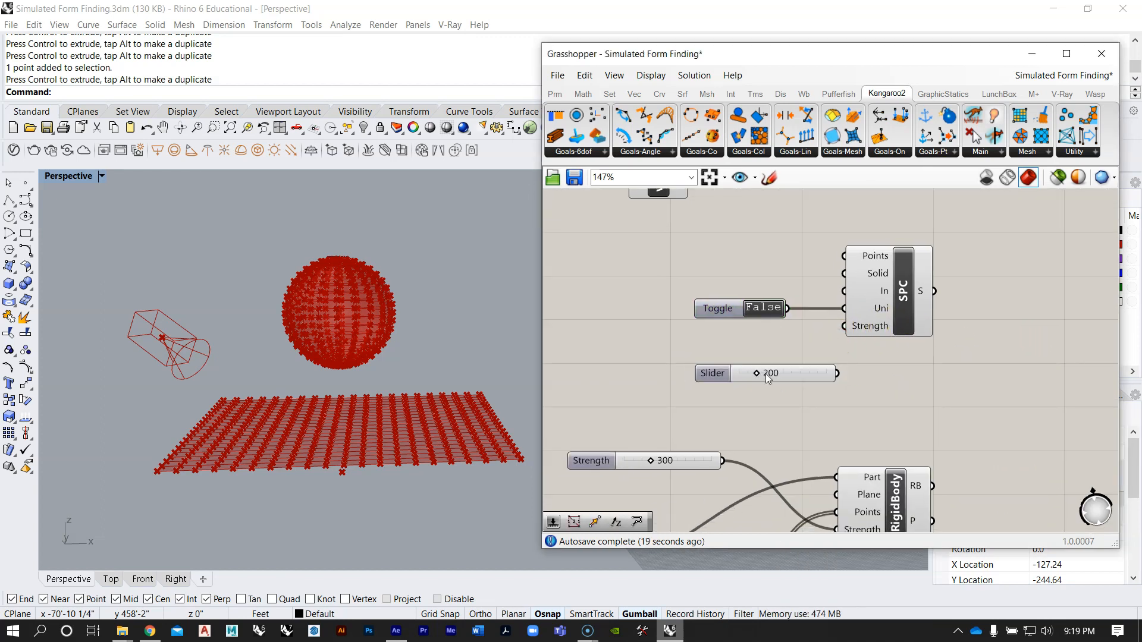
left_click_drag(836, 373, 850, 328)
left_click_drag(825, 369, 779, 339)
scroll(807, 335, "down", 3)
right_click_drag(807, 335, 817, 350)
scroll(818, 354, "down", 6)
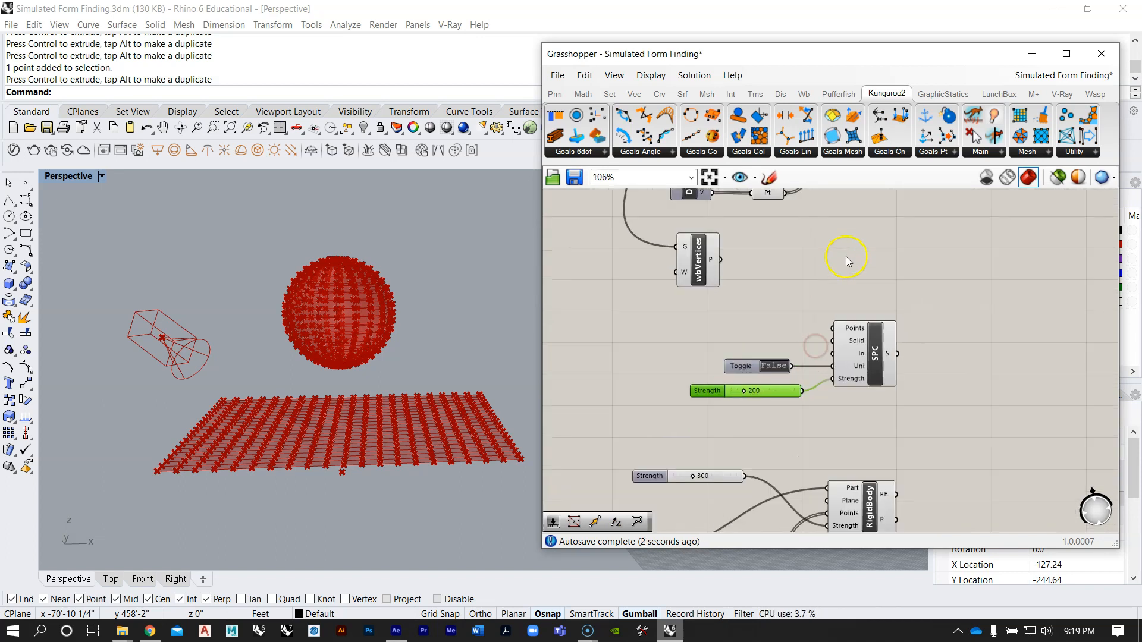
Step: Following the reference wiring, connect the flat mesh's wbVertices points to the Points input of the new SolidPointCollide goal
scroll(804, 323, "up", 6)
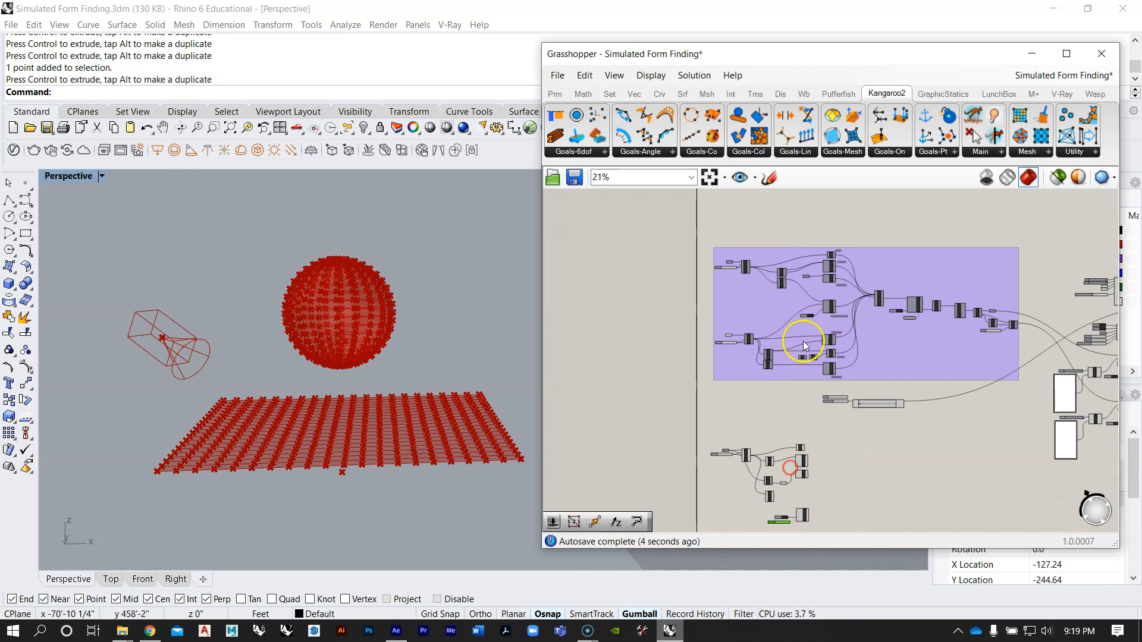
right_click_drag(853, 304, 885, 391)
scroll(886, 393, "down", 2)
scroll(733, 293, "up", 3)
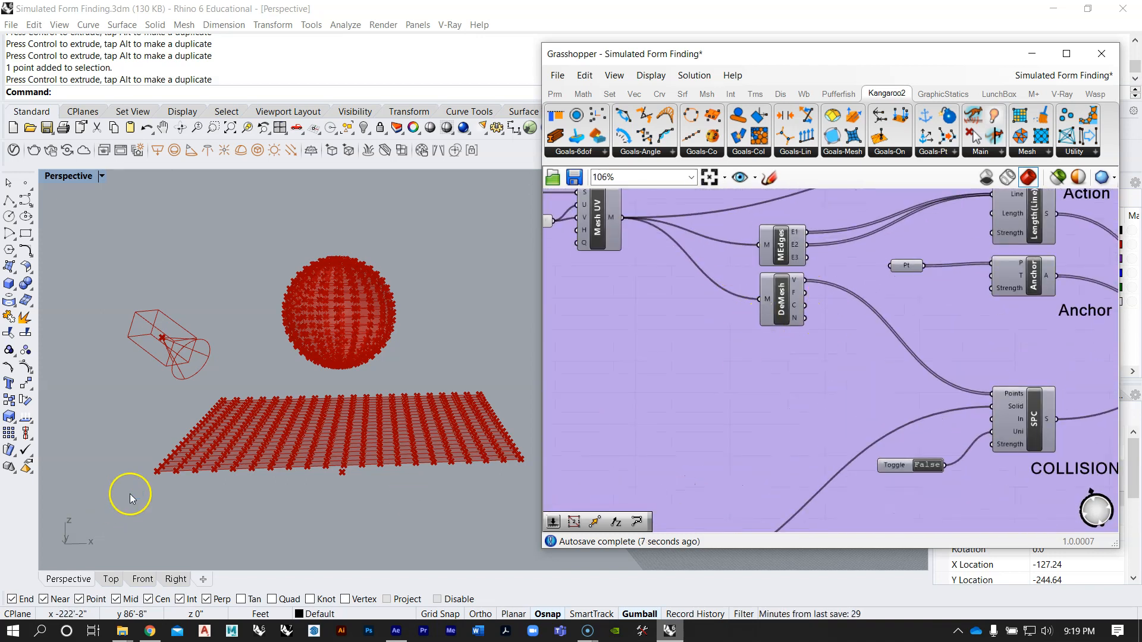
right_click_drag(945, 388, 853, 263)
scroll(790, 284, "down", 9)
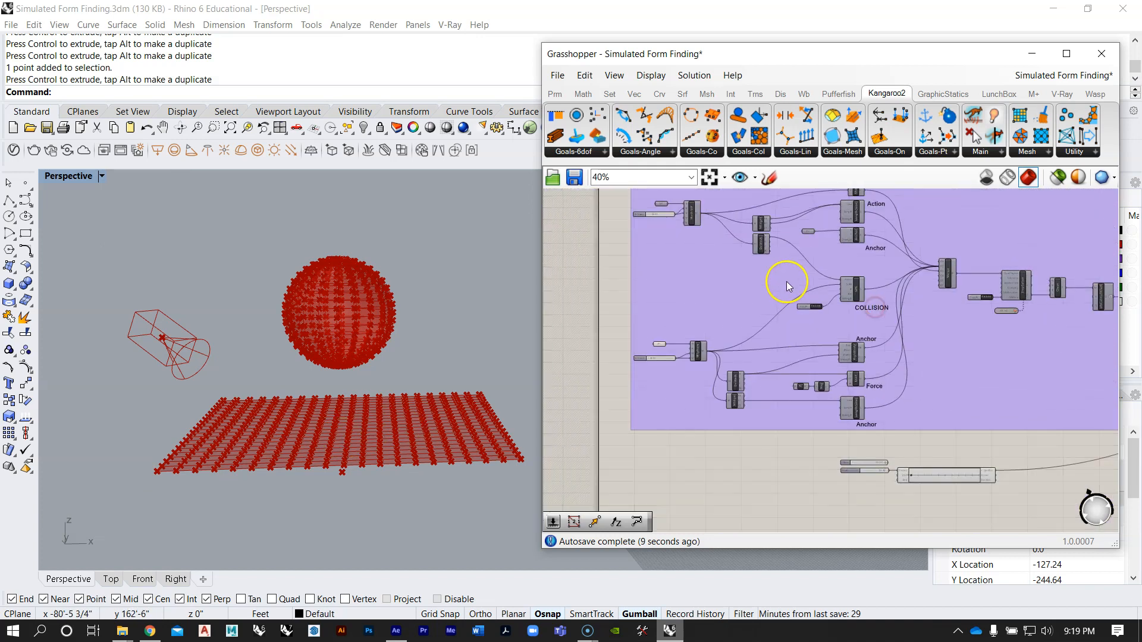
right_click_drag(803, 413, 813, 329)
scroll(778, 331, "up", 9)
left_click_drag(766, 347, 872, 411)
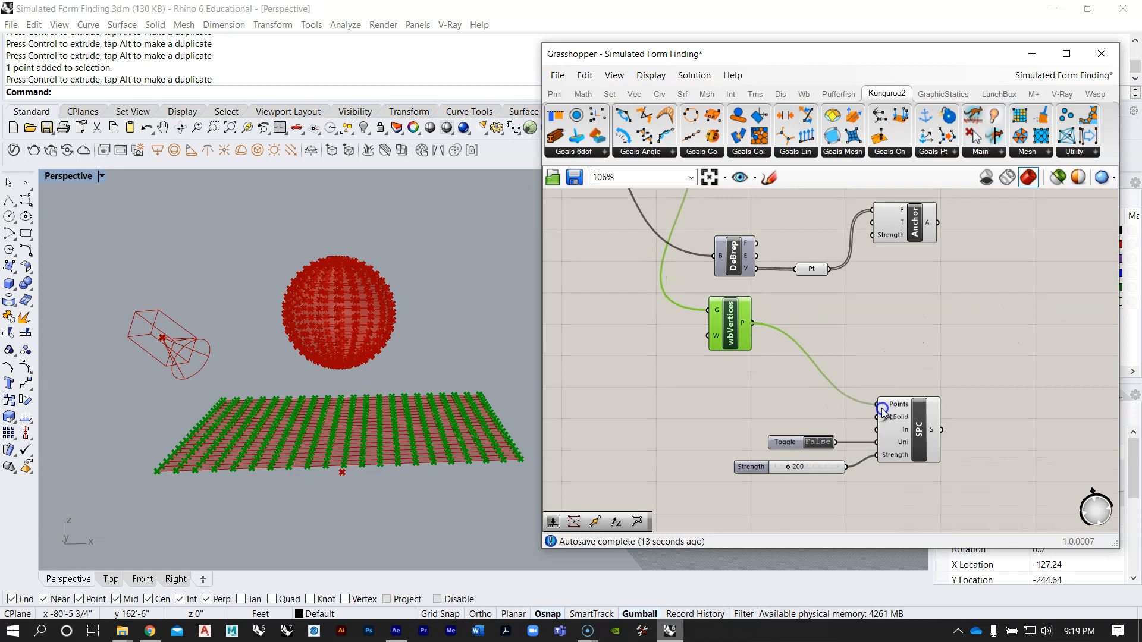
left_click(898, 335)
Step: Connect the mesh output of the MSphere component to the Solid input of the new SolidPointCollide goal
scroll(788, 372, "down", 5)
right_click_drag(788, 373, 805, 298)
scroll(806, 298, "up", 6)
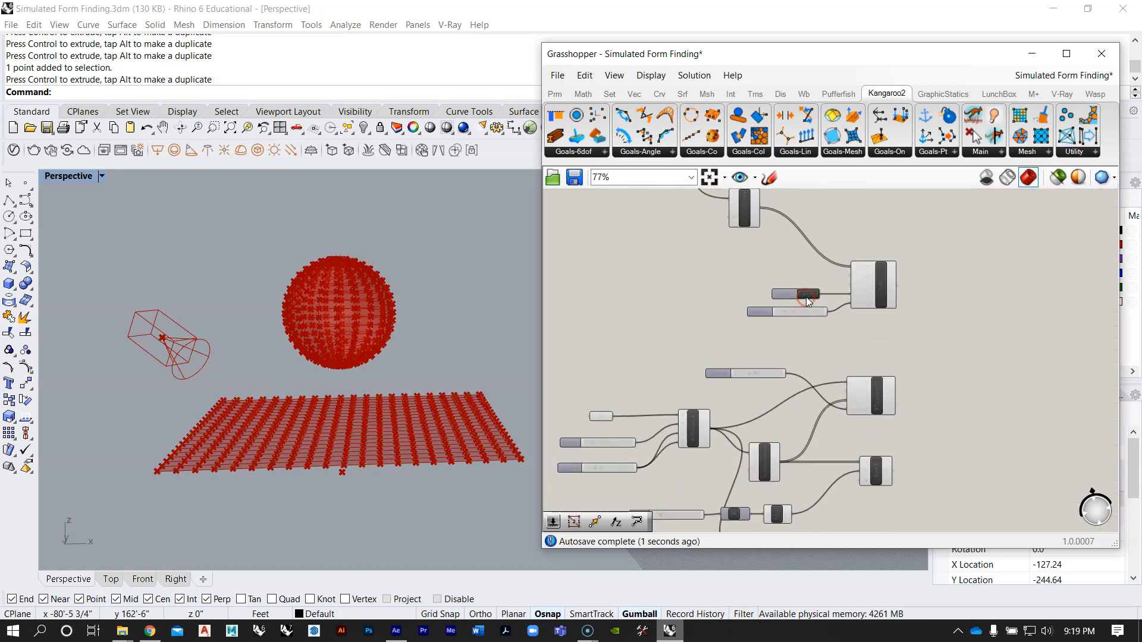
scroll(805, 298, "down", 3)
scroll(858, 280, "up", 2)
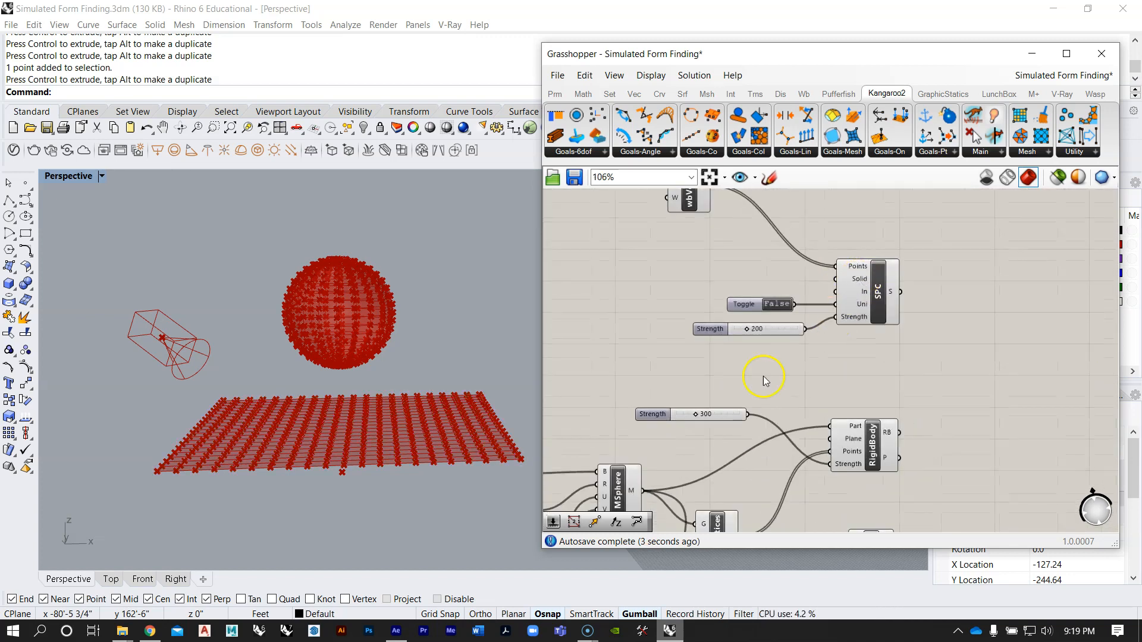
right_click_drag(757, 383, 928, 260)
left_click(791, 373)
right_click_drag(887, 324, 791, 398)
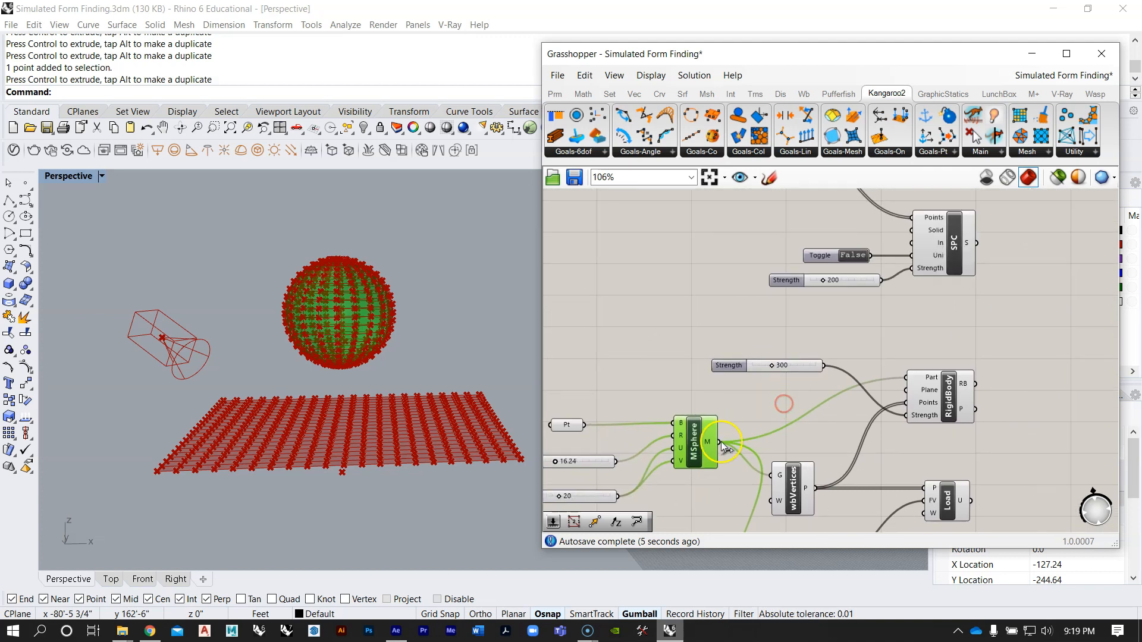
left_click_drag(720, 441, 922, 234)
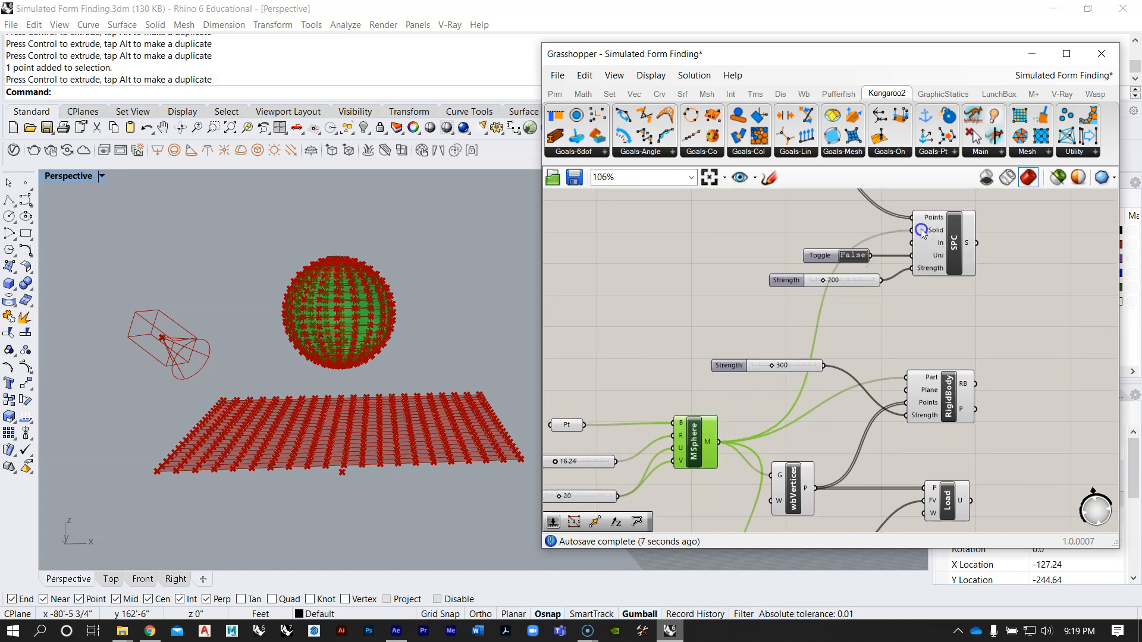
scroll(816, 339, "down", 2)
left_click(772, 368)
Step: Select all components of the new definition and move them further down, away from the reference definition
scroll(767, 386, "down", 4)
left_click_drag(796, 465, 766, 242)
left_click(870, 286)
left_click_drag(819, 469, 602, 220)
left_click_drag(766, 262, 765, 318)
left_click(823, 296)
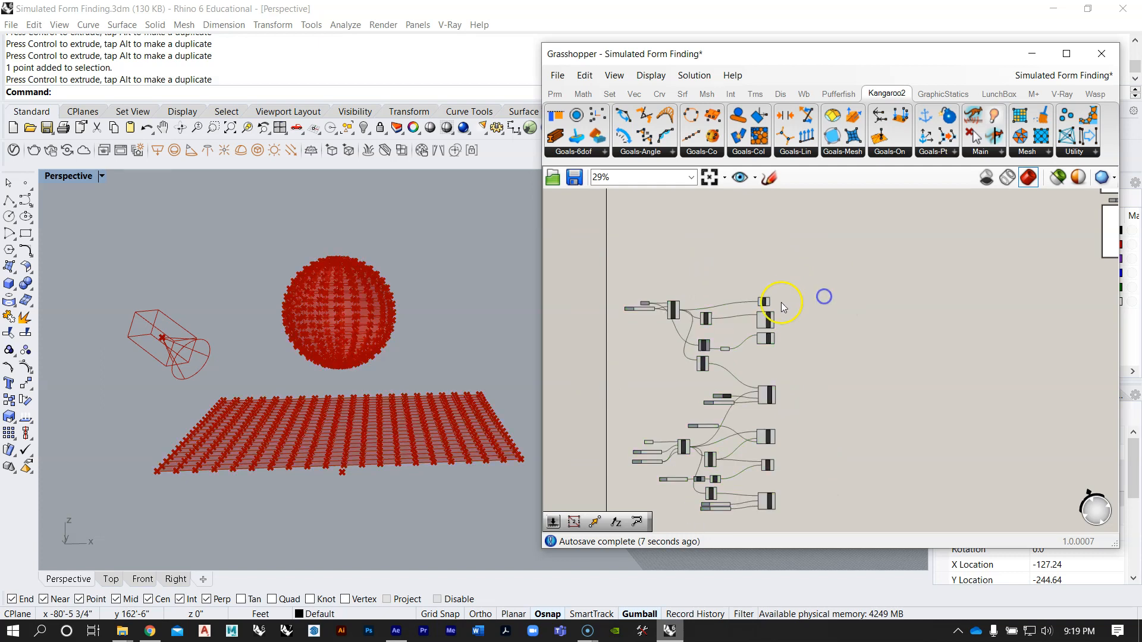
Step: Examine how the reference definition's goals run through the Merge component into the StepSolver and its downstream components
scroll(790, 310, "down", 4)
right_click_drag(790, 310, 770, 367)
scroll(866, 305, "up", 3)
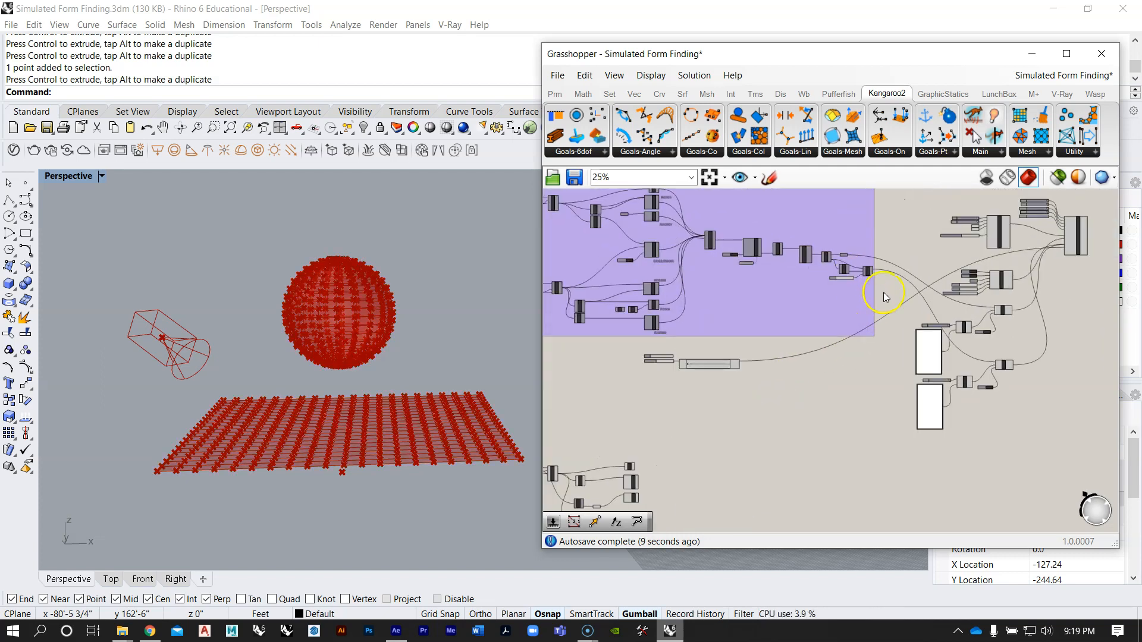
scroll(879, 280, "up", 3)
scroll(851, 269, "up", 2)
right_click_drag(814, 290, 878, 308)
scroll(877, 309, "down", 4)
scroll(657, 266, "up", 4)
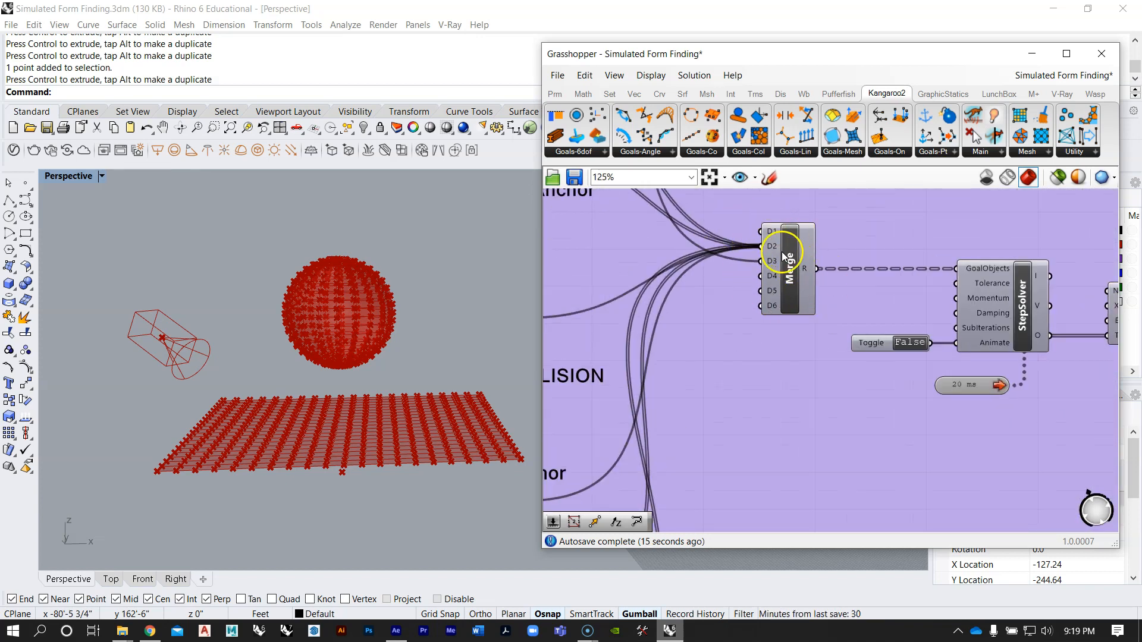
scroll(781, 252, "down", 4)
scroll(784, 263, "up", 3)
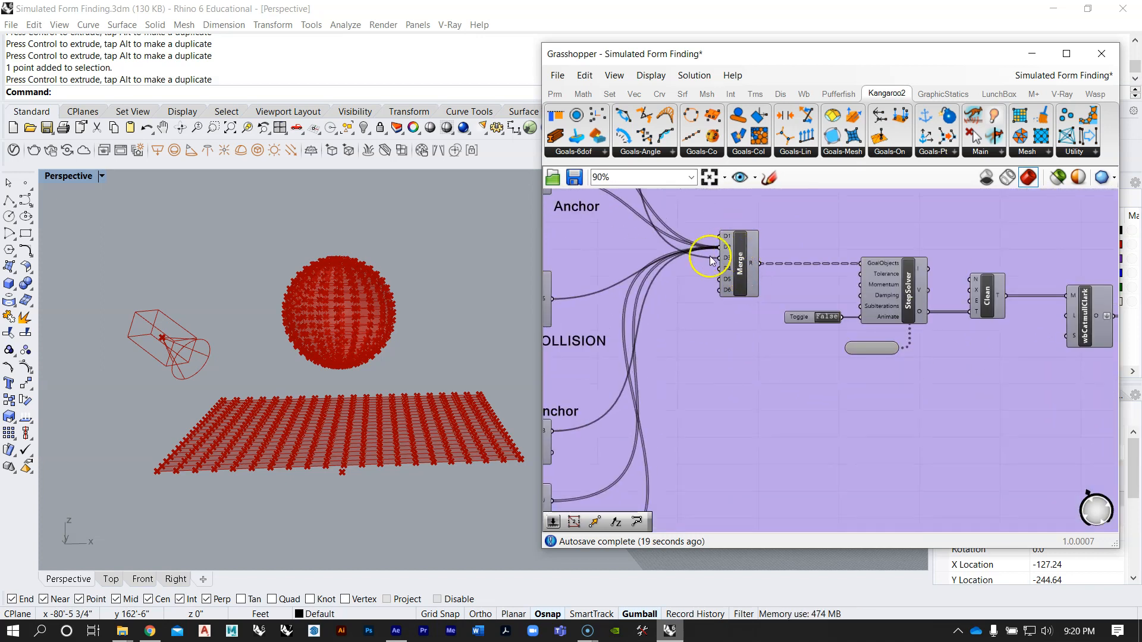
scroll(711, 265, "down", 5)
scroll(666, 385, "up", 2)
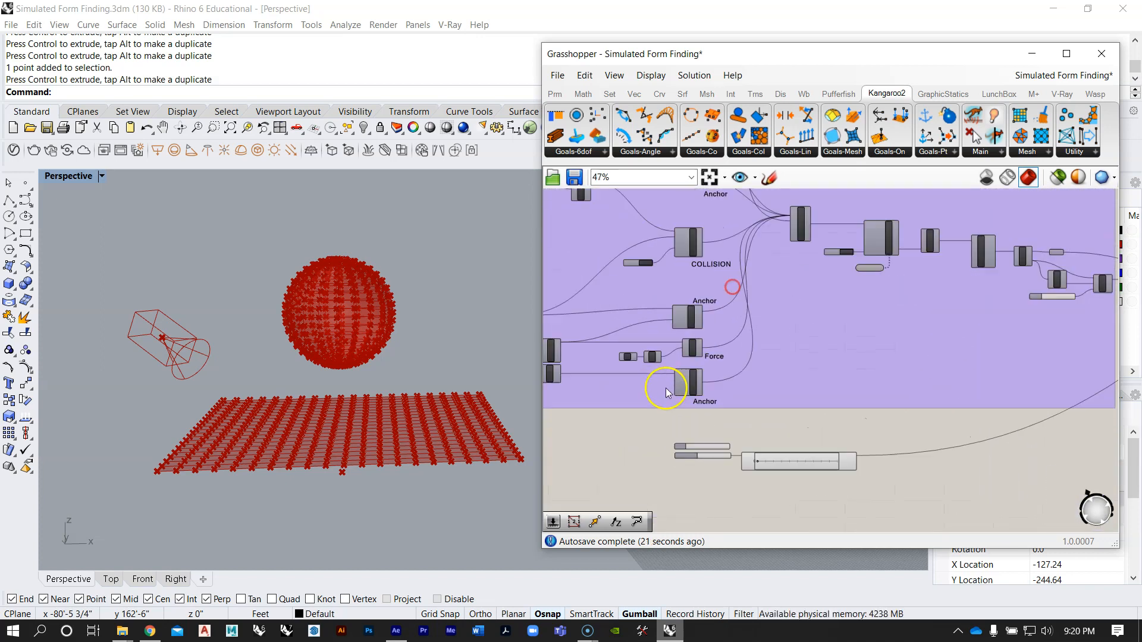
scroll(764, 262, "down", 4)
right_click_drag(783, 415, 775, 290)
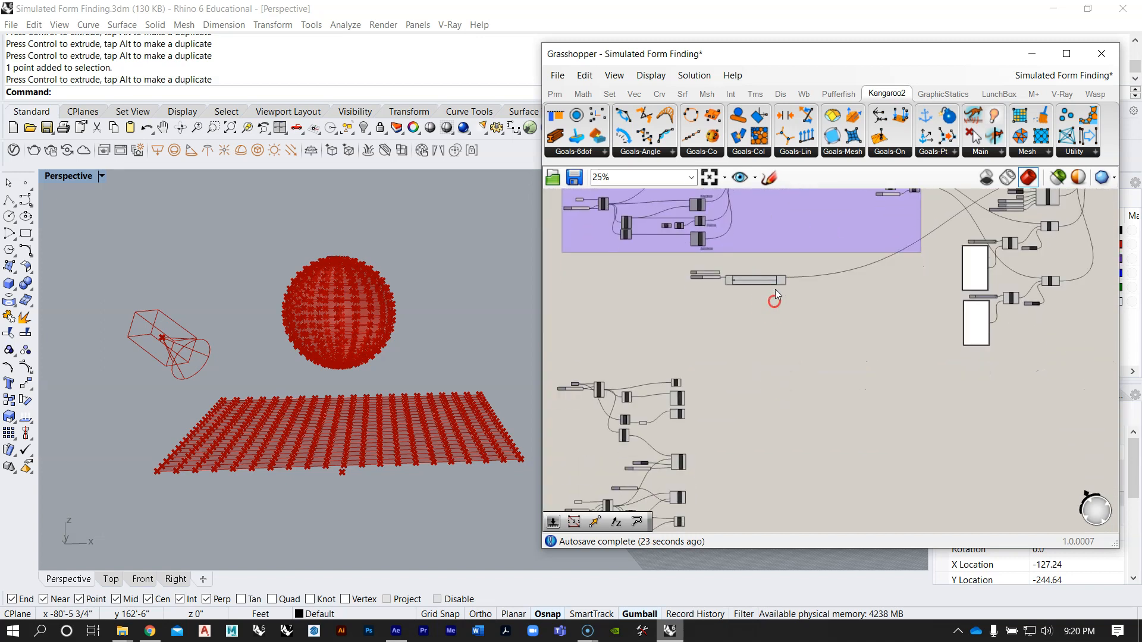
Step: Add a Merge component beside the goals of the new definition
scroll(776, 290, "down", 4)
scroll(709, 427, "up", 3)
scroll(734, 401, "up", 1)
double_click(735, 403)
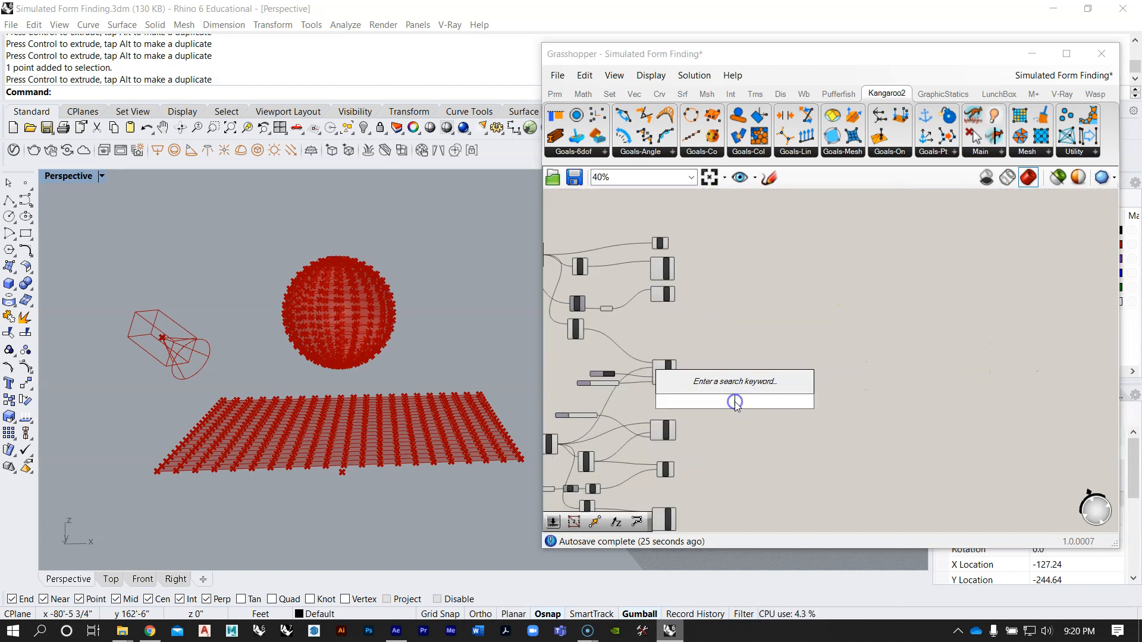
type("merge")
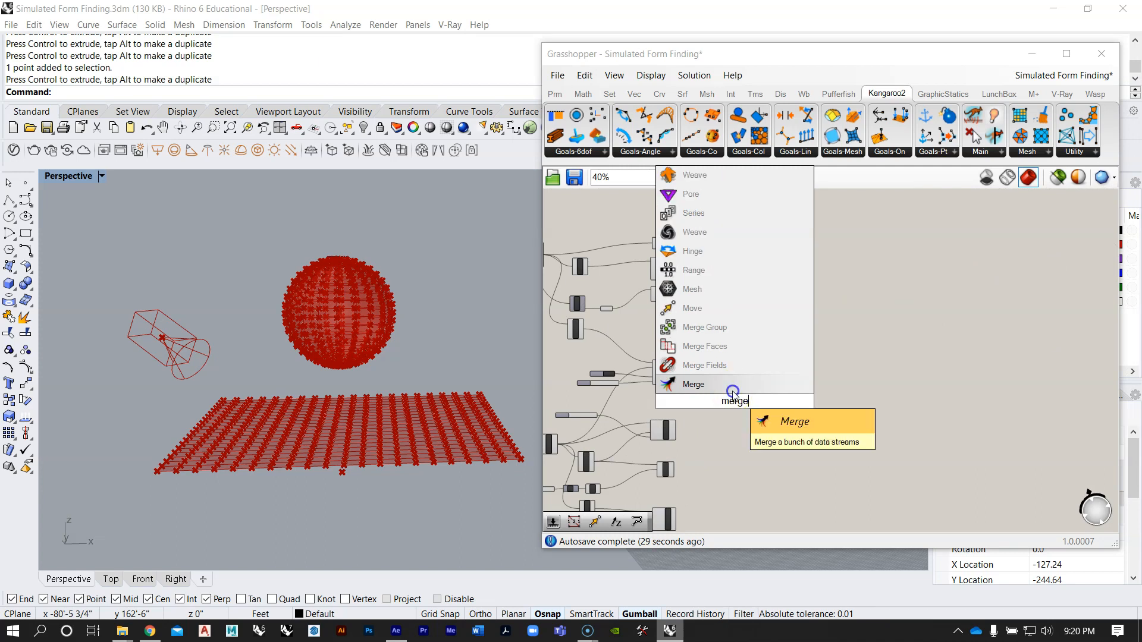
left_click(733, 392)
scroll(733, 395, "up", 7)
scroll(737, 418, "down", 4)
left_click_drag(737, 416, 748, 350)
right_click_drag(727, 277, 714, 301)
Step: Connect the flat mesh's Show output to the D1 input of the new Merge component
scroll(714, 301, "up", 4)
left_click_drag(783, 209, 859, 413)
scroll(799, 372, "down", 5)
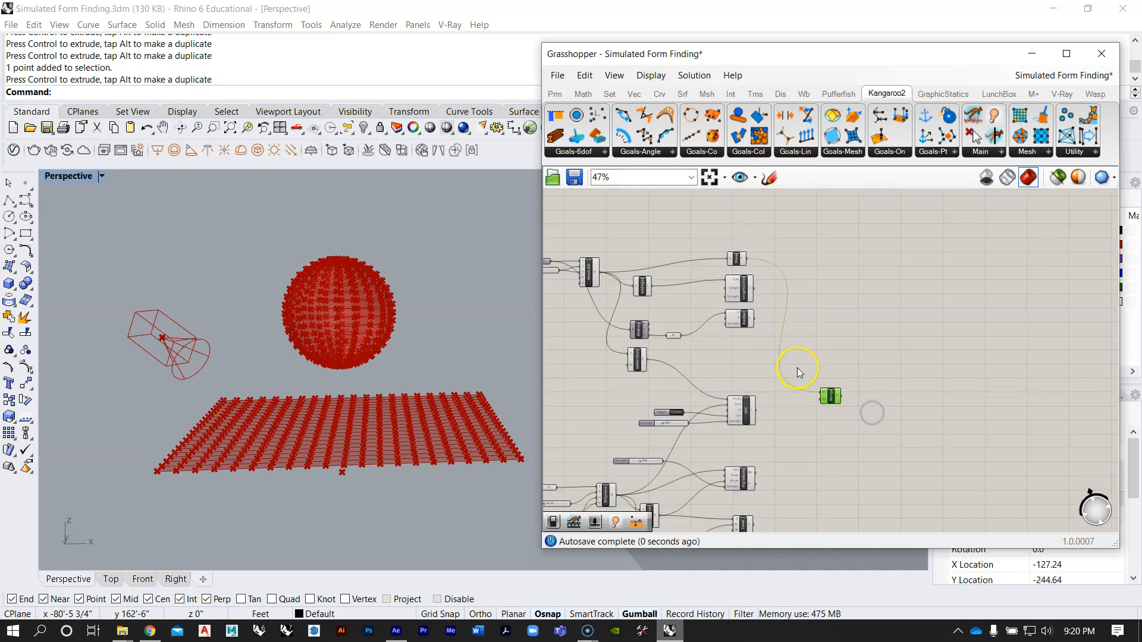
Step: Add a second Show component below the sphere's Length(Line) goal
right_click_drag(740, 410, 777, 243)
scroll(747, 447, "up", 2)
right_click_drag(797, 437, 791, 379)
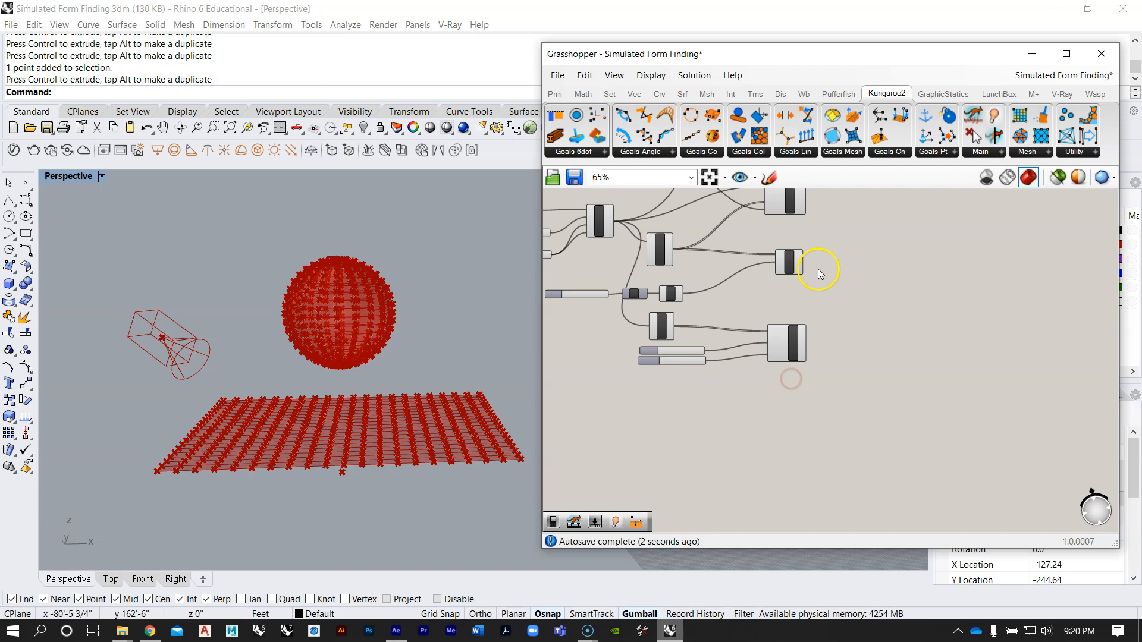
right_click_drag(819, 272, 805, 305)
double_click(794, 434)
type("show")
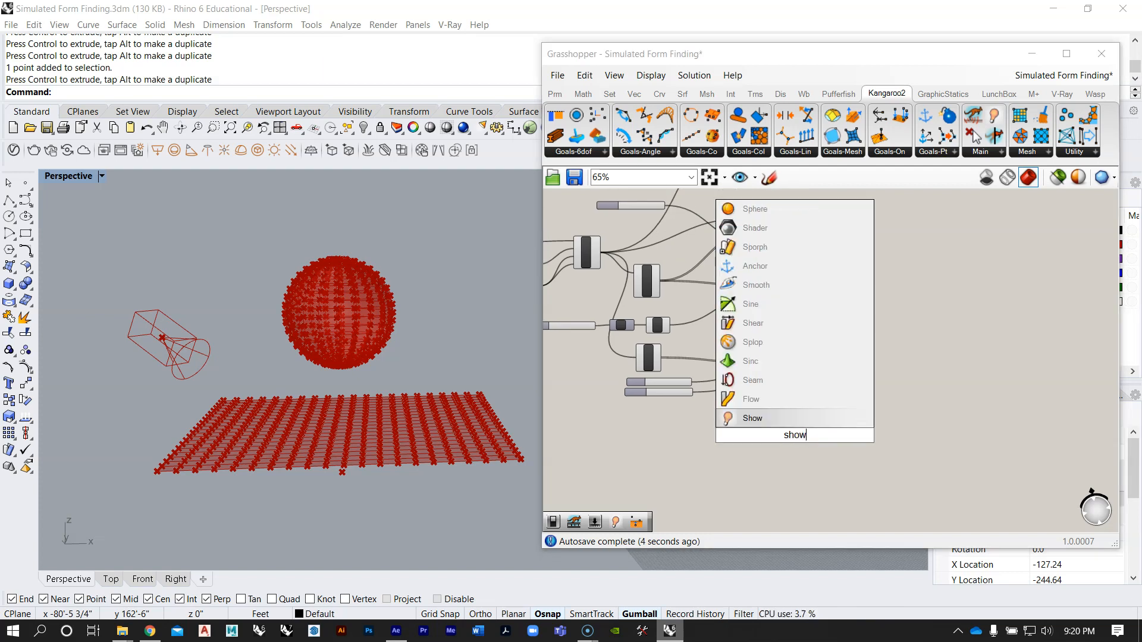
key("Return")
Step: Position the second Show component under the sphere's Length(Line) goal and feed it the MSphere mesh
right_click_drag(724, 397, 849, 408)
scroll(752, 285, "up", 4)
left_click_drag(703, 269, 880, 424)
Step: Add the sphere's Show output to the D1 input of the Merge component, keeping the existing connection
scroll(828, 408, "down", 2)
right_click_drag(868, 393, 696, 451)
scroll(688, 451, "down", 4)
scroll(733, 443, "up", 2)
left_click_drag(753, 494, 755, 317)
scroll(796, 306, "up", 4)
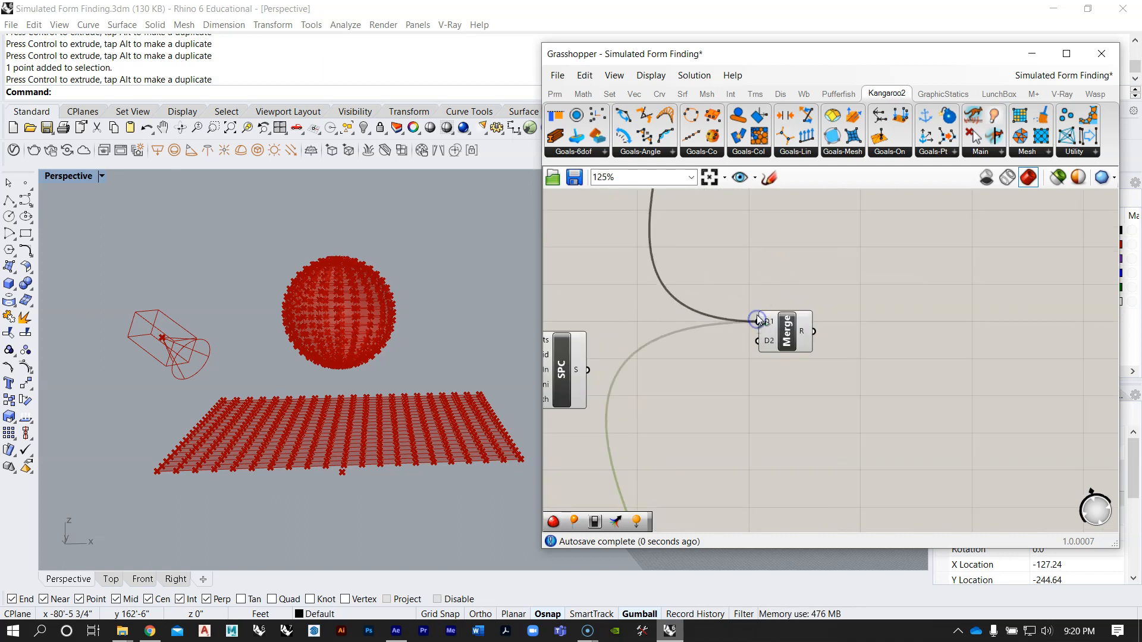
Step: Connect the flat mesh's Length(Line), Anchor and SolidPointCollide goals together to the D2 input of the Merge component
scroll(922, 330, "down", 6)
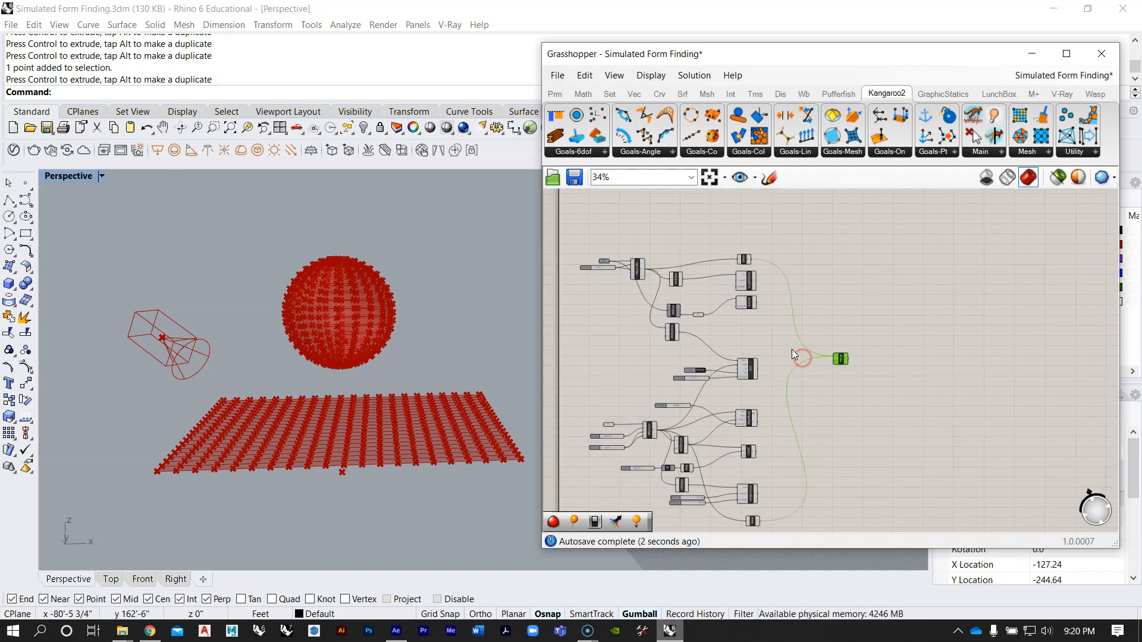
scroll(803, 365, "up", 6)
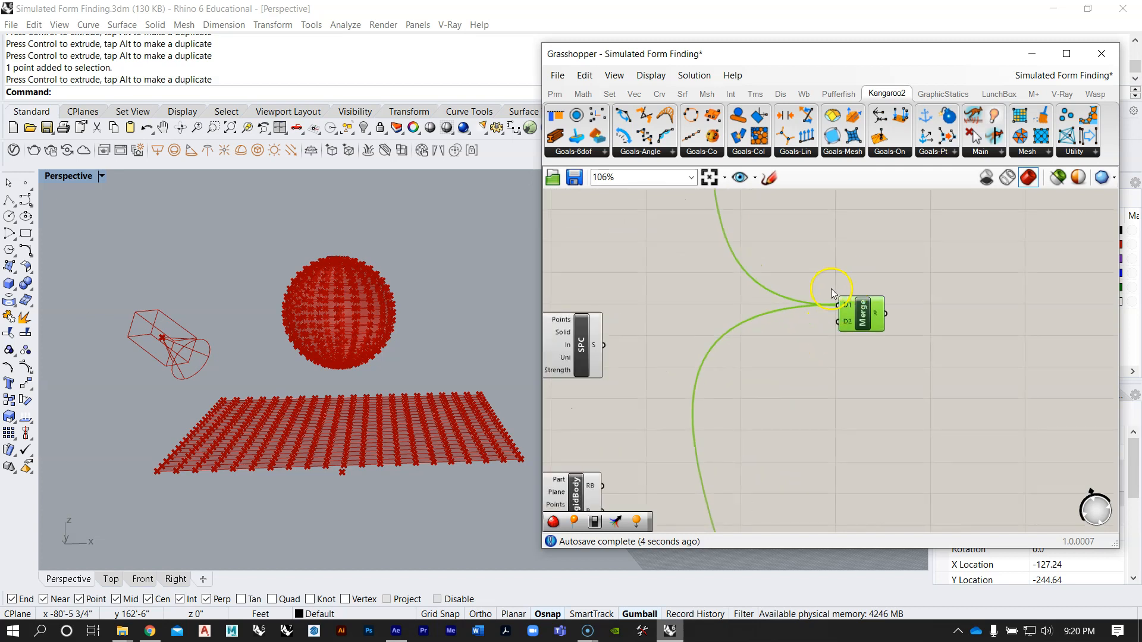
scroll(755, 287, "down", 4)
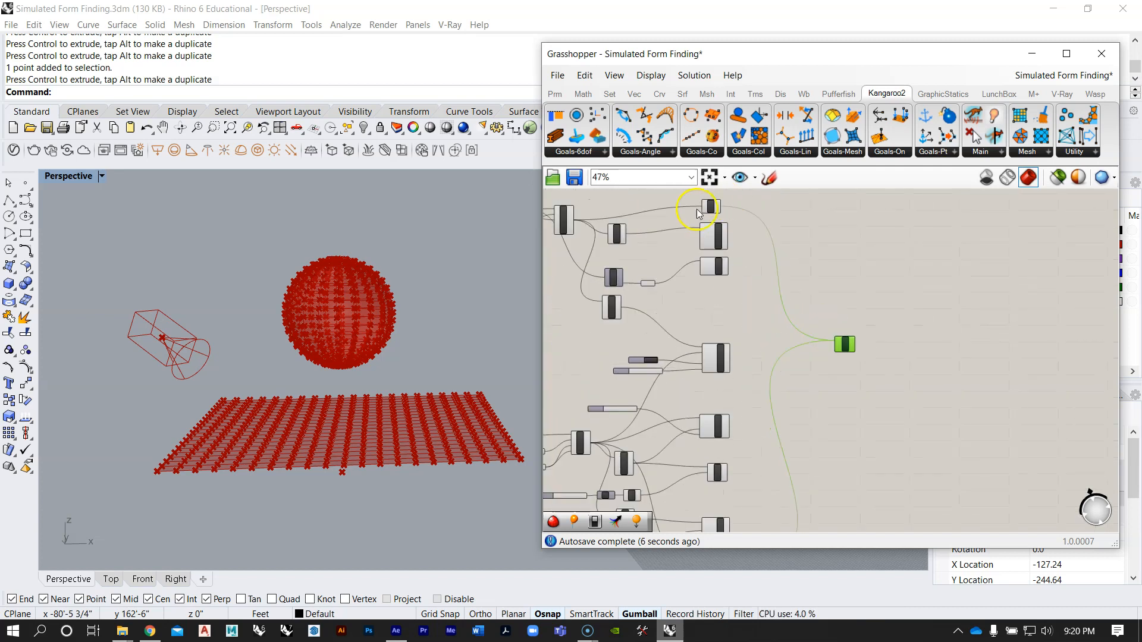
scroll(773, 333, "up", 5)
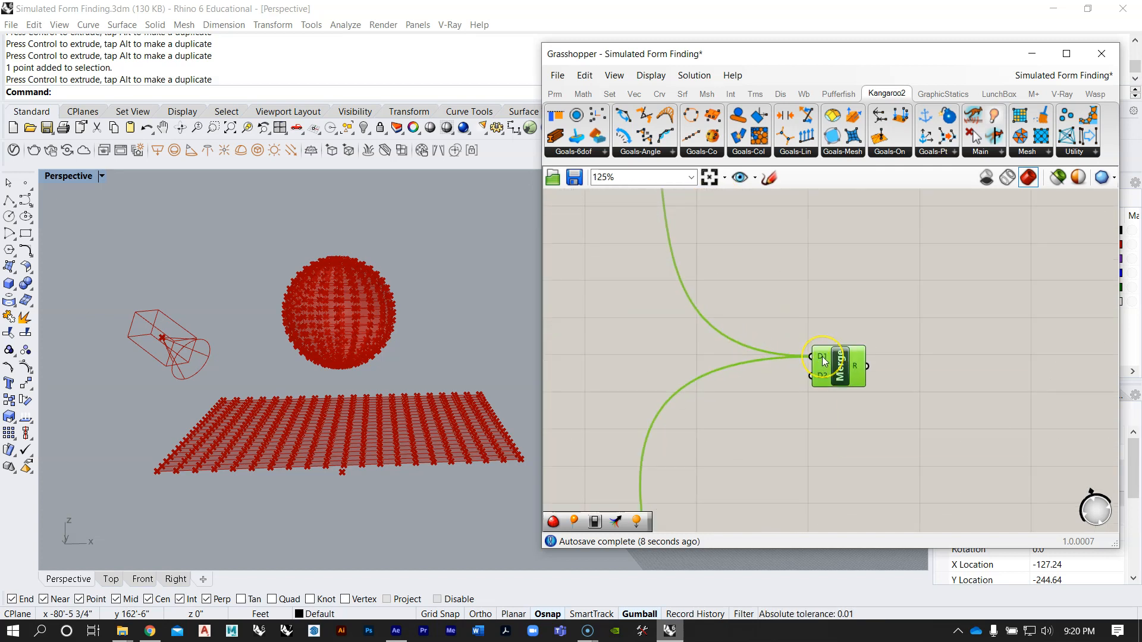
scroll(823, 357, "down", 5)
right_click_drag(795, 320, 810, 347)
scroll(761, 299, "up", 3)
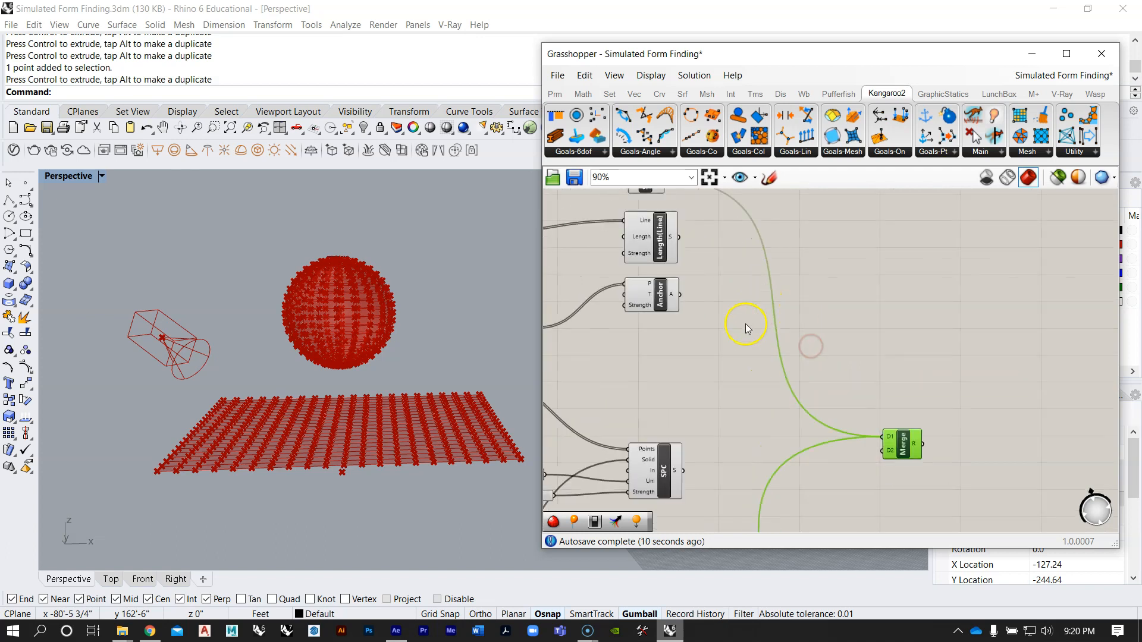
left_click_drag(679, 236, 873, 459)
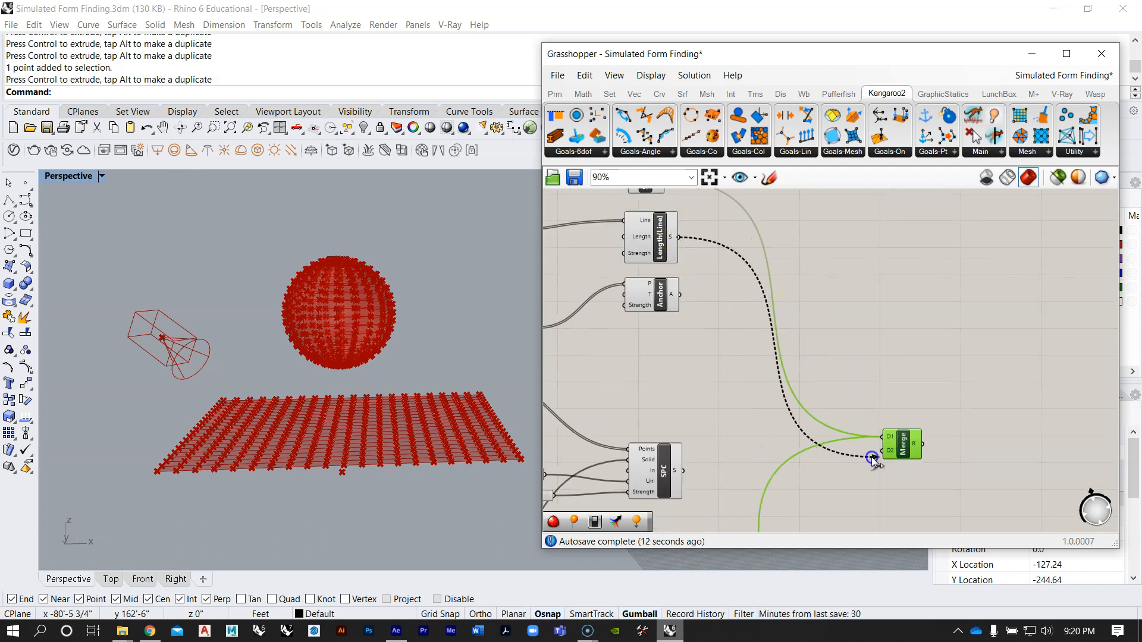
left_click_drag(680, 297, 870, 455)
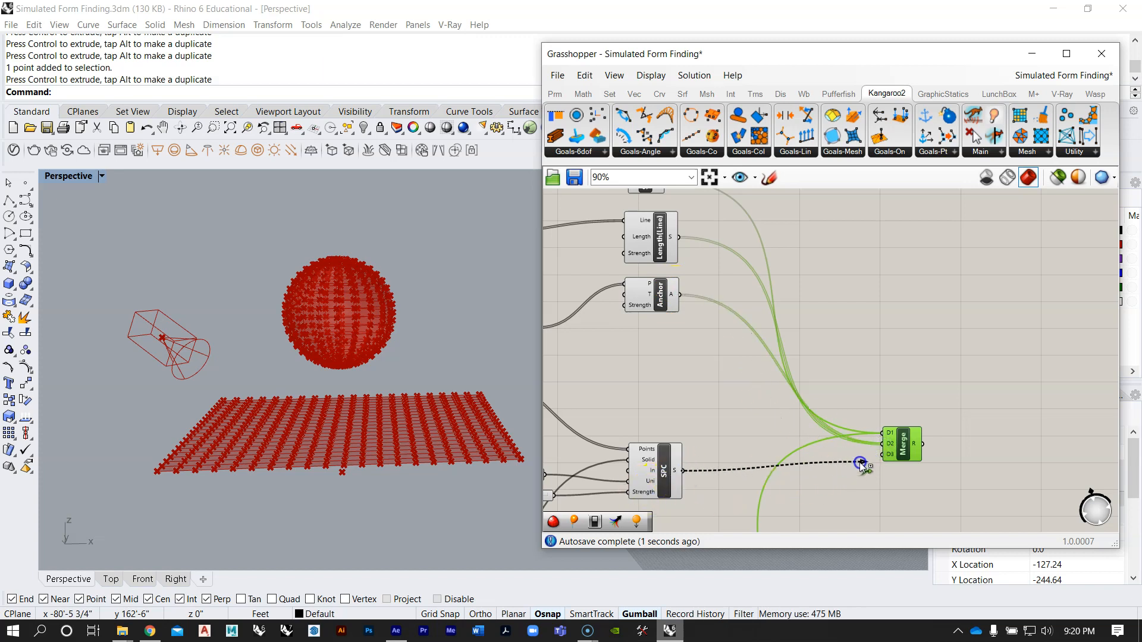
Step: Add the sphere's RigidBody, Load and Length(Line) goals to the Merge component's D2 input
scroll(687, 339, "down", 3)
right_click_drag(687, 423, 696, 319)
scroll(693, 351, "up", 2)
right_click_drag(706, 358, 689, 394)
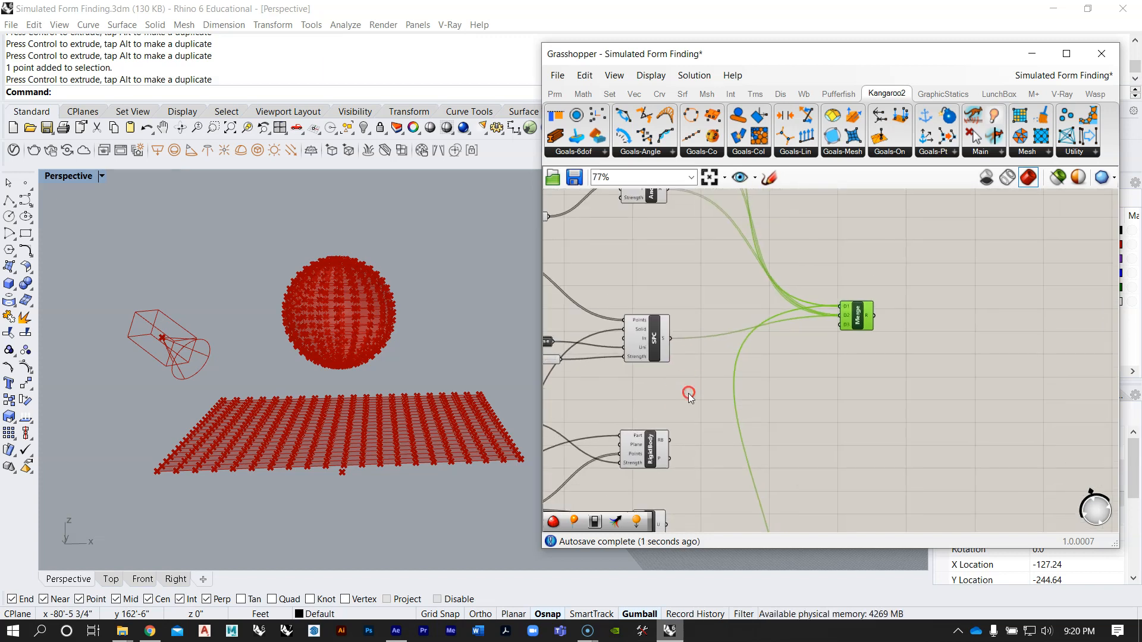
left_click_drag(669, 440, 815, 354)
right_click_drag(778, 422, 746, 329)
left_click_drag(638, 439, 807, 222)
scroll(721, 318, "down", 2)
scroll(678, 449, "up", 2)
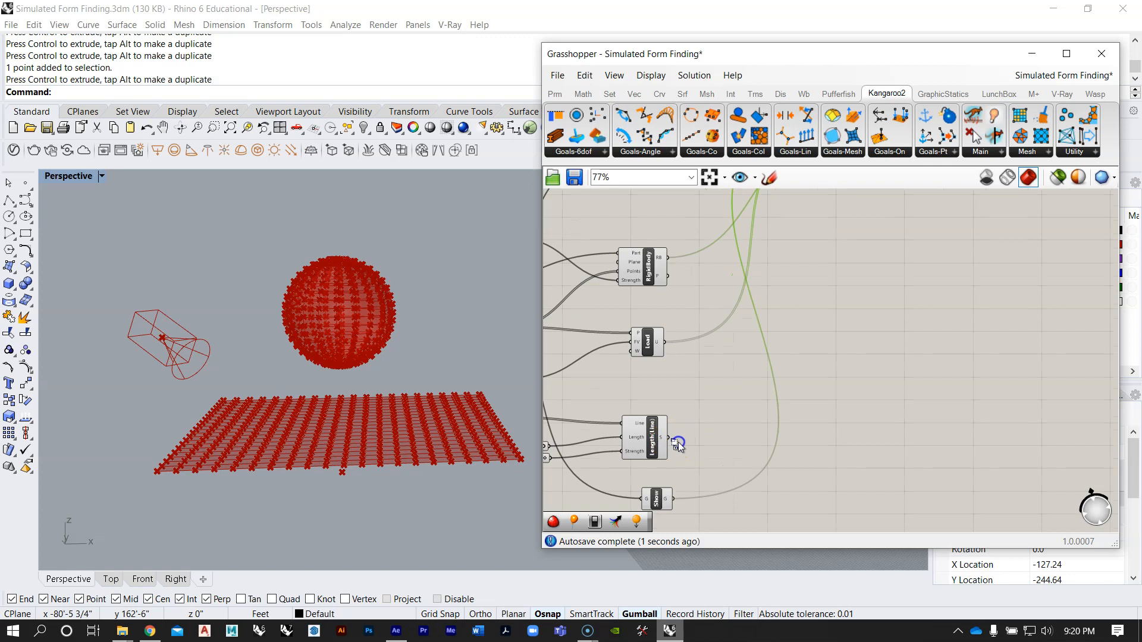
scroll(678, 445, "down", 1)
left_click_drag(718, 451, 770, 226)
scroll(815, 280, "up", 4)
scroll(733, 235, "down", 4)
Step: Move the Merge component lower and closer to the middle of the goals column
right_click_drag(740, 306, 745, 358)
scroll(760, 288, "down", 3)
scroll(683, 424, "up", 4)
scroll(686, 423, "down", 5)
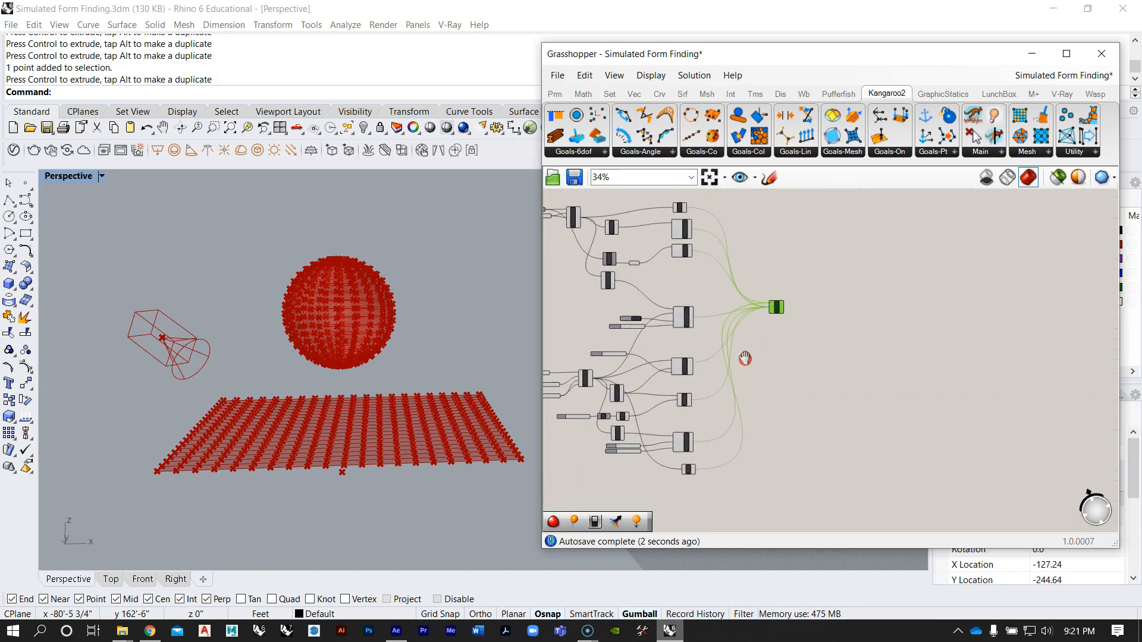
right_click_drag(775, 276, 785, 344)
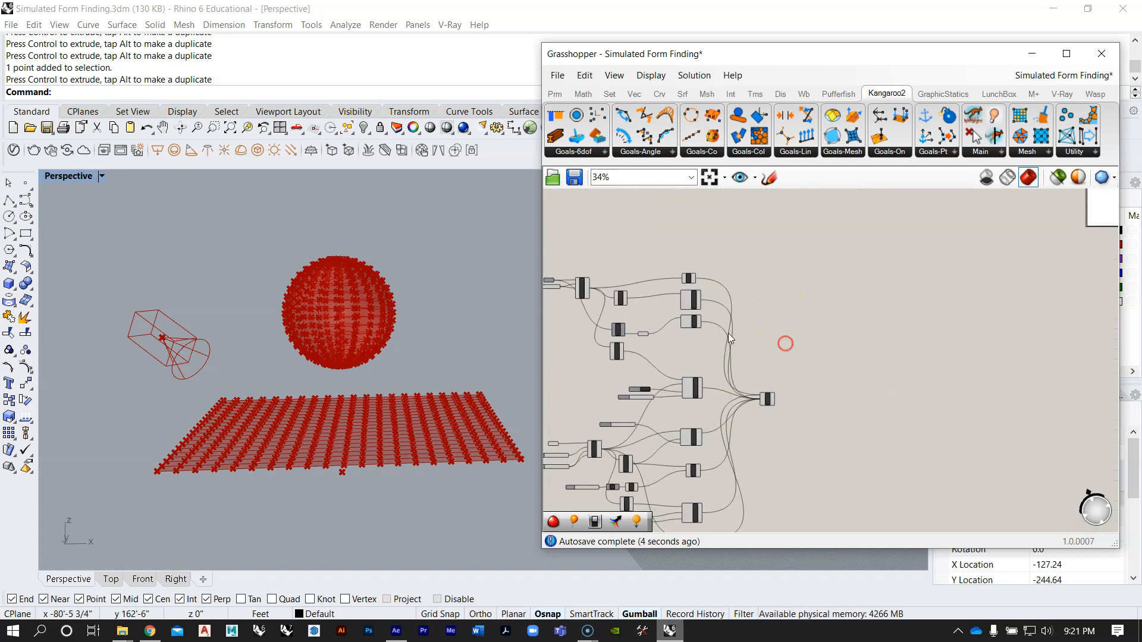
Step: Following the reference definition, place a Kangaroo StepSolver component after the new Merge component
scroll(743, 339, "down", 5)
right_click_drag(744, 293, 737, 377)
scroll(736, 255, "up", 5)
scroll(823, 278, "up", 6)
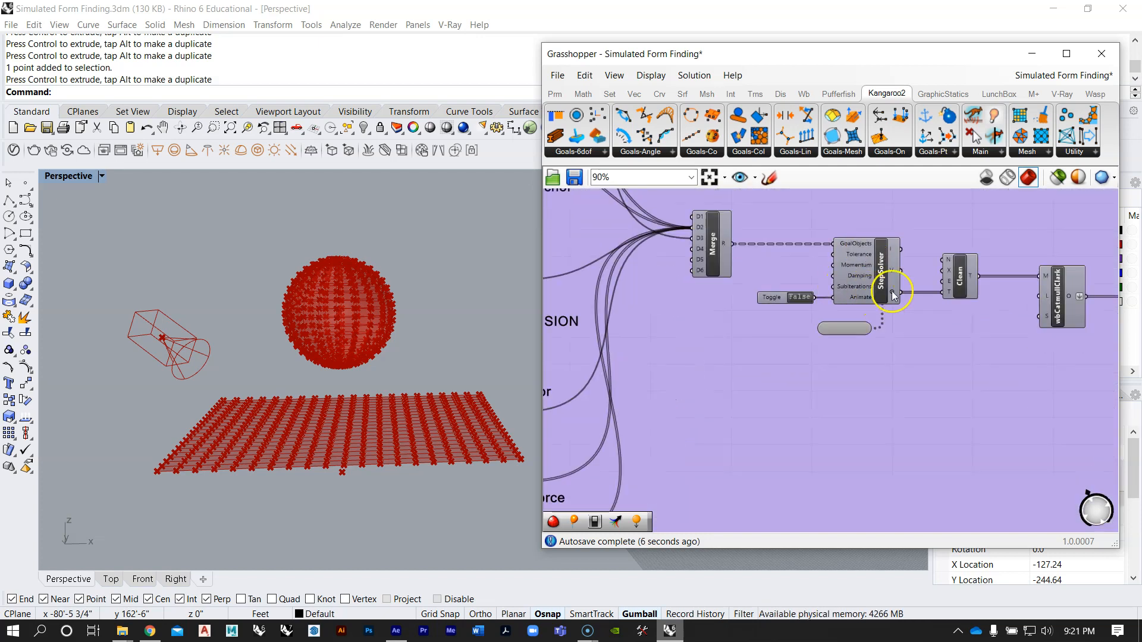
scroll(815, 243, "down", 8)
right_click_drag(752, 347, 741, 282)
scroll(760, 367, "up", 3)
right_click_drag(760, 368, 732, 274)
left_click(999, 153)
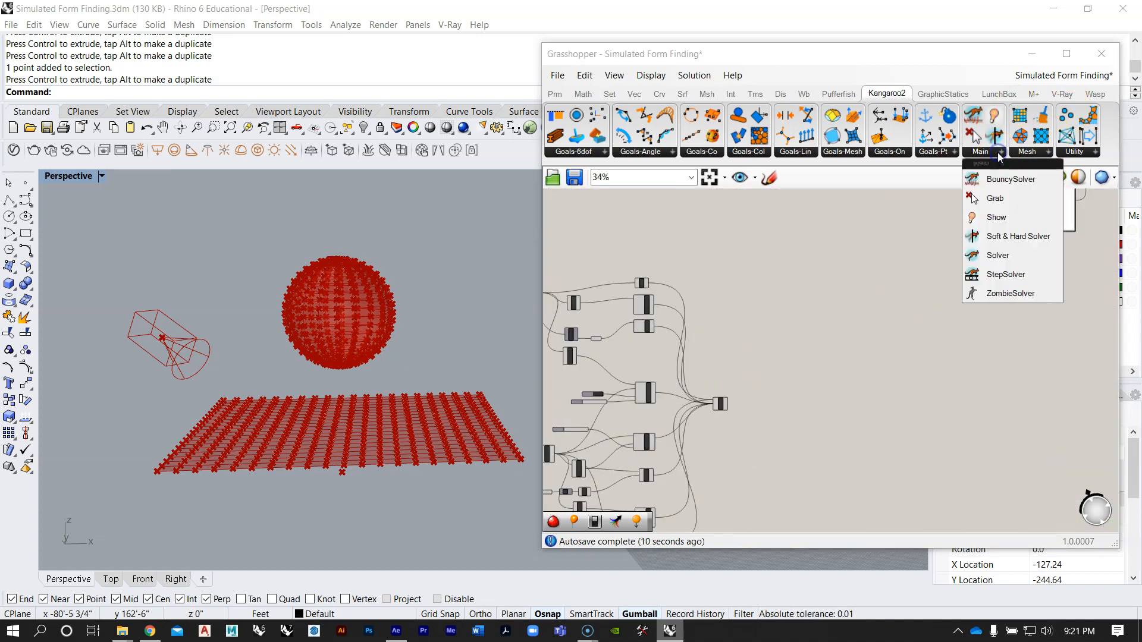
left_click(1001, 273)
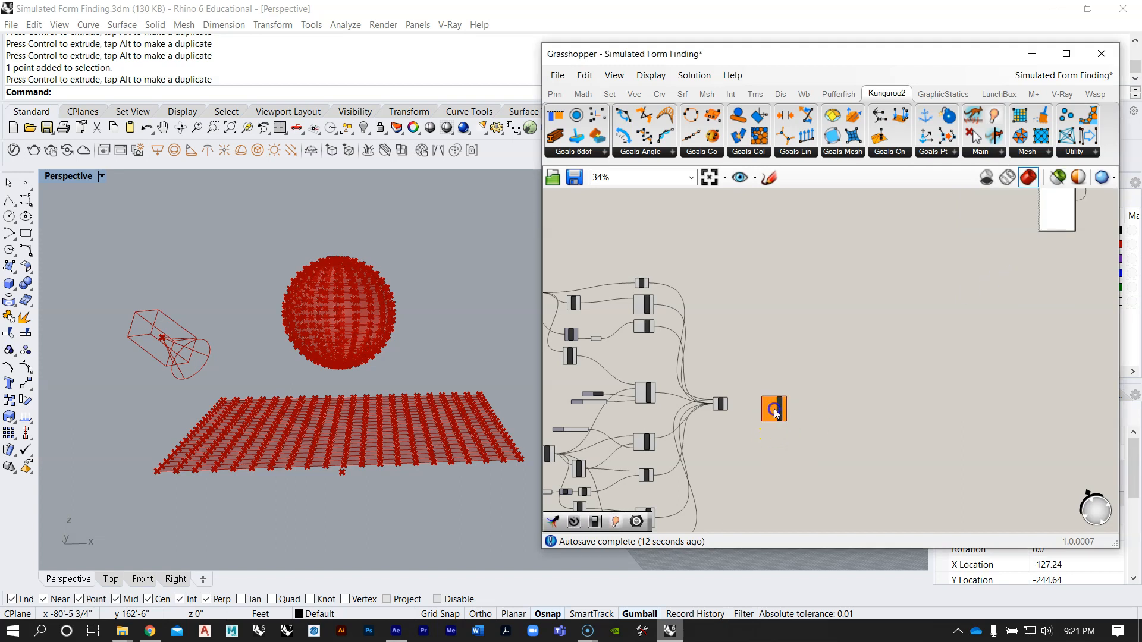
Step: Add a Timer with a 20 ms interval and attach it to the StepSolver
scroll(775, 414, "up", 3)
scroll(754, 394, "up", 3)
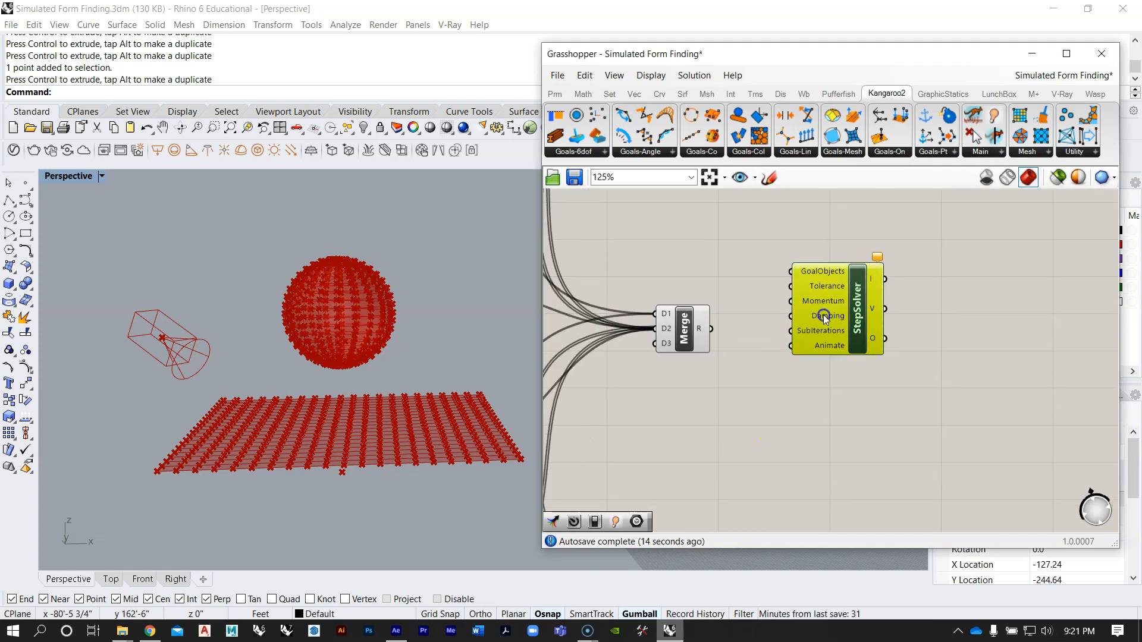
double_click(773, 449)
type("time")
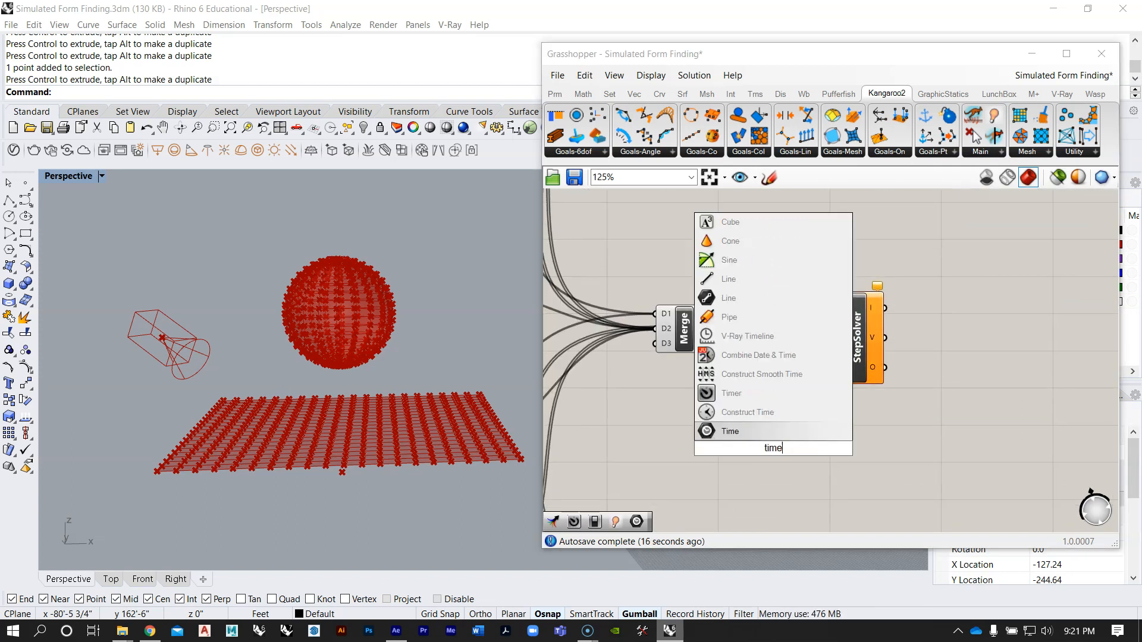
left_click(743, 391)
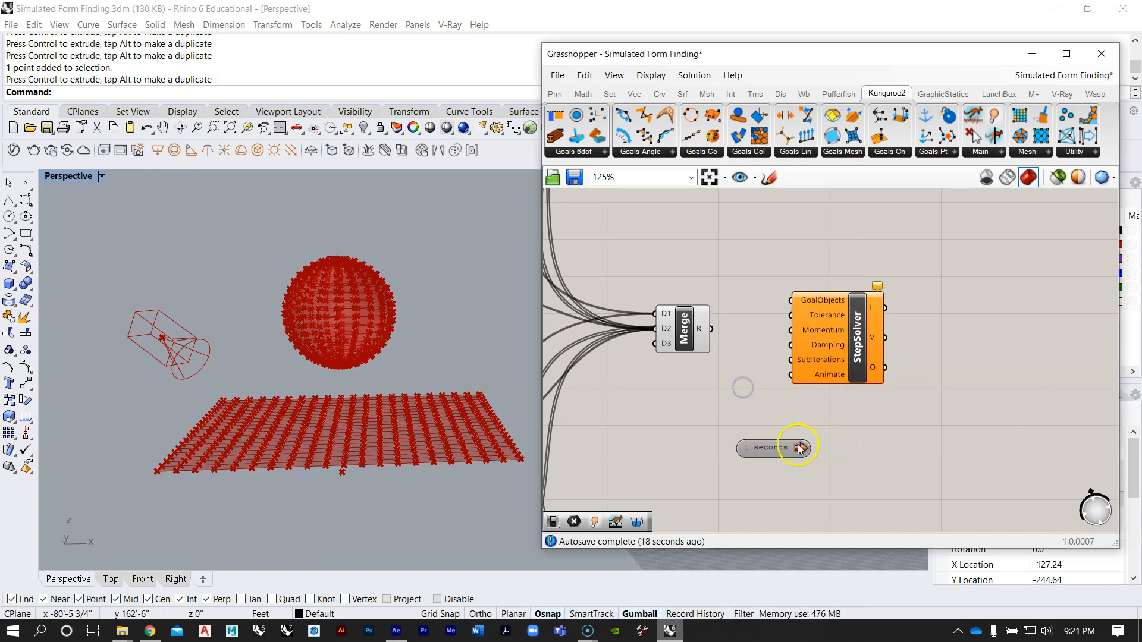
right_click(769, 448)
mouse_move(869, 505)
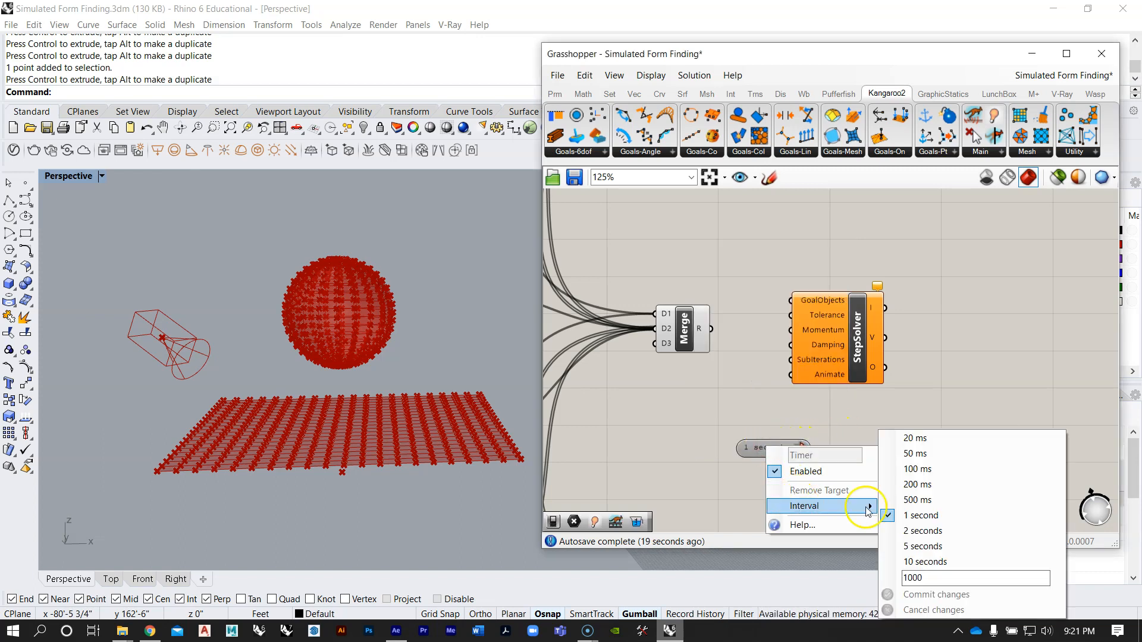
left_click(918, 438)
left_click_drag(811, 452, 855, 394)
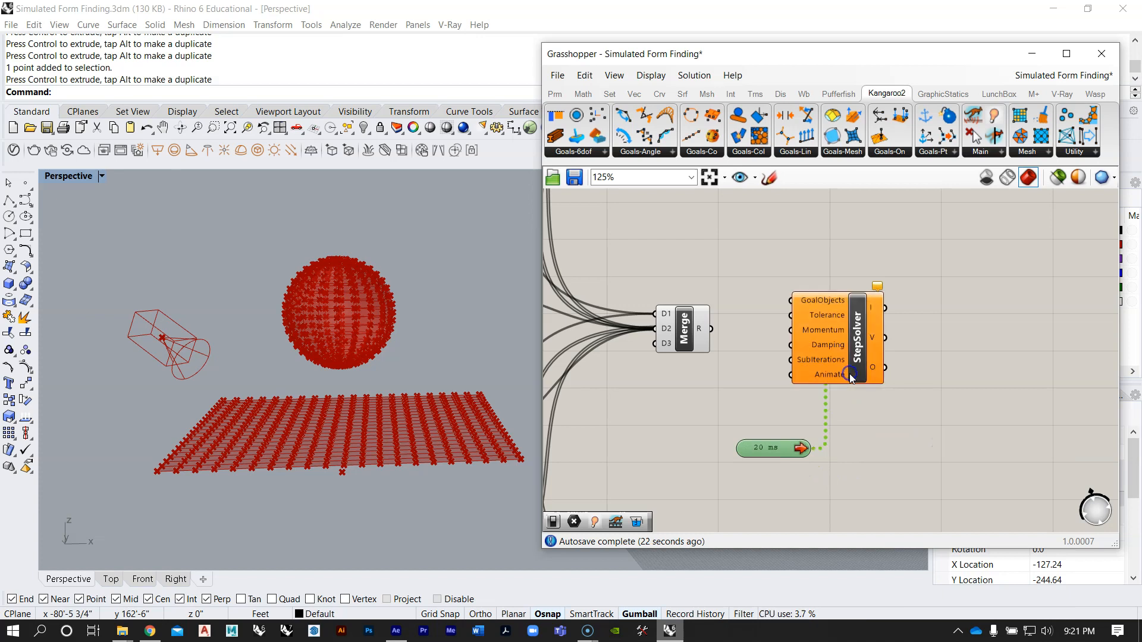
Step: Connect a Boolean Toggle set to False to the StepSolver's Animate input and the Merge result to its GoalObjects input
double_click(732, 436)
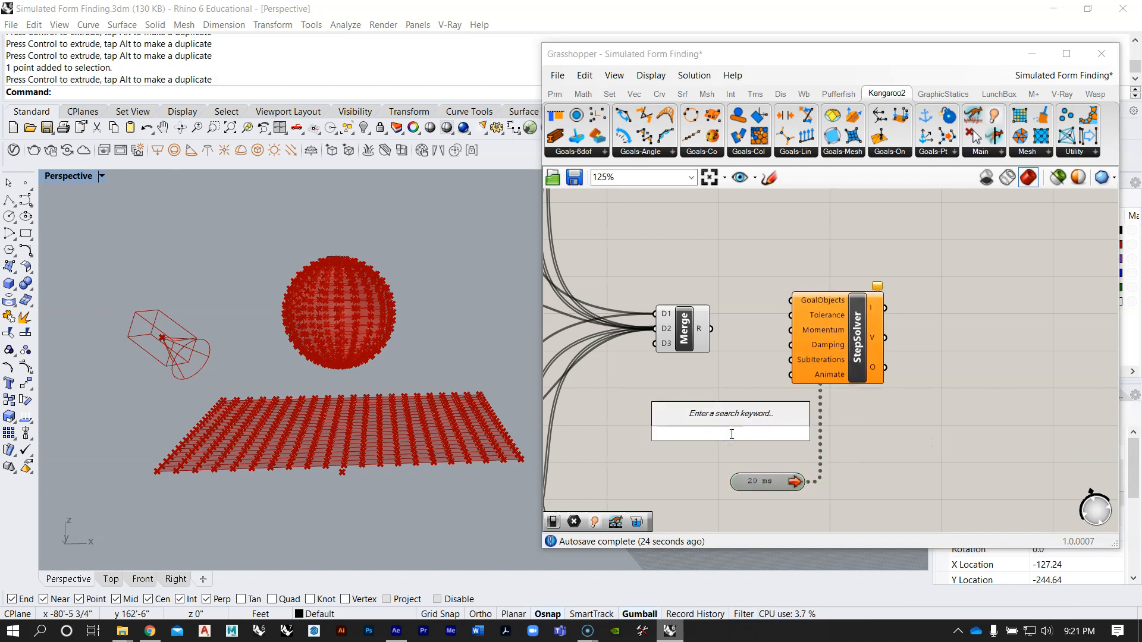
type("boo")
left_click(738, 402)
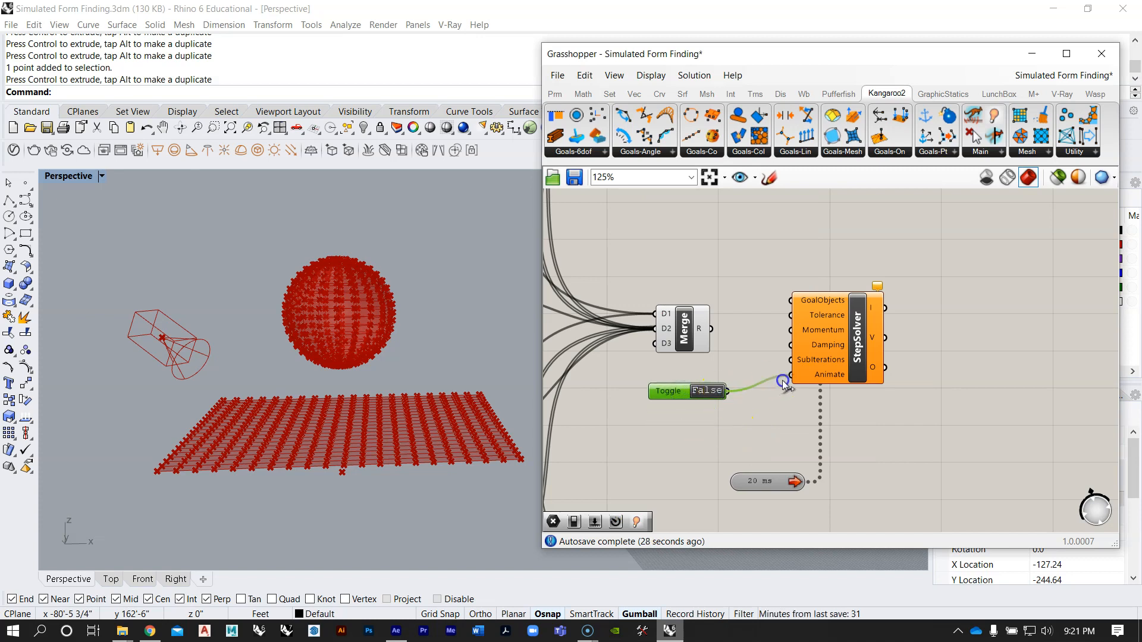
left_click_drag(783, 384, 790, 375)
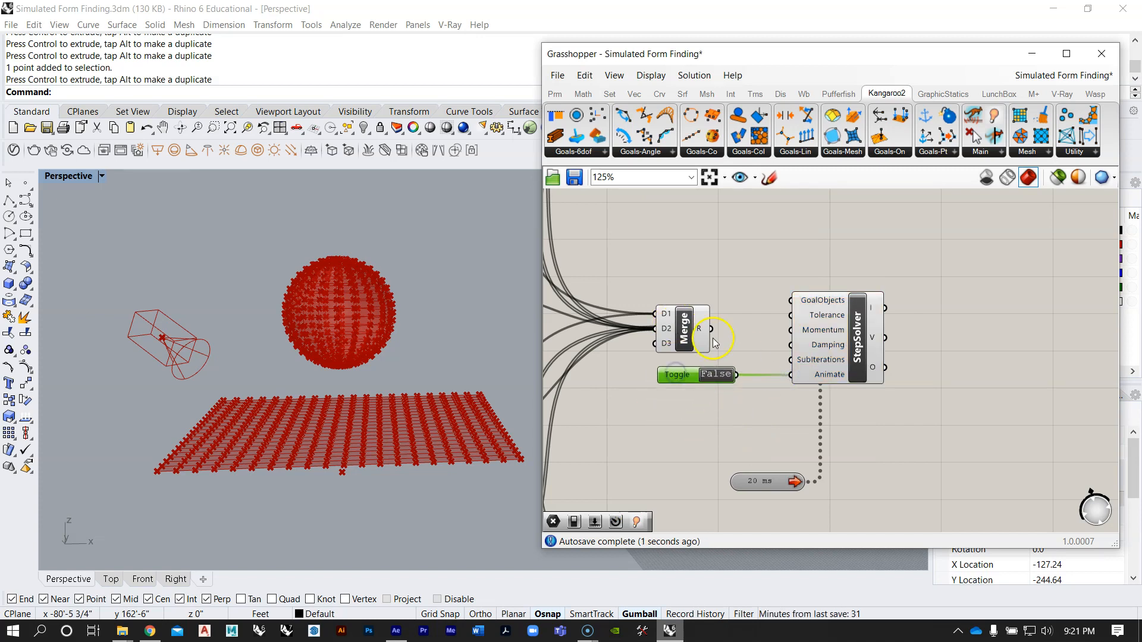
left_click_drag(792, 301, 793, 301)
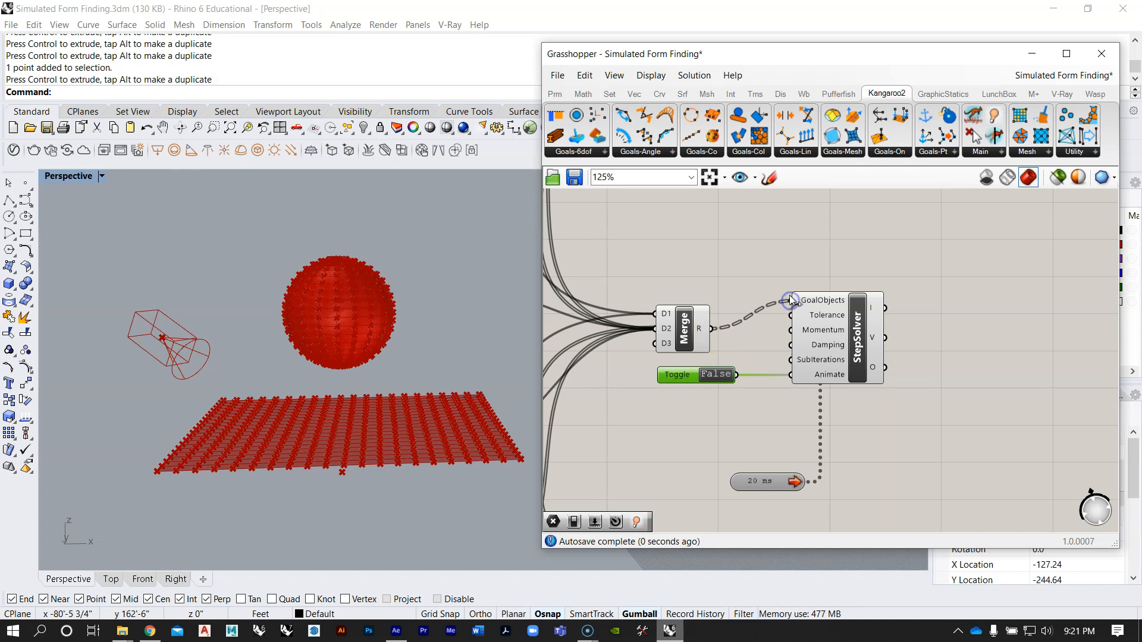
Step: Turn off the preview of all mesh, sphere and goal components in the new definition, including the Merge component
scroll(765, 259, "down", 5)
left_click(903, 340)
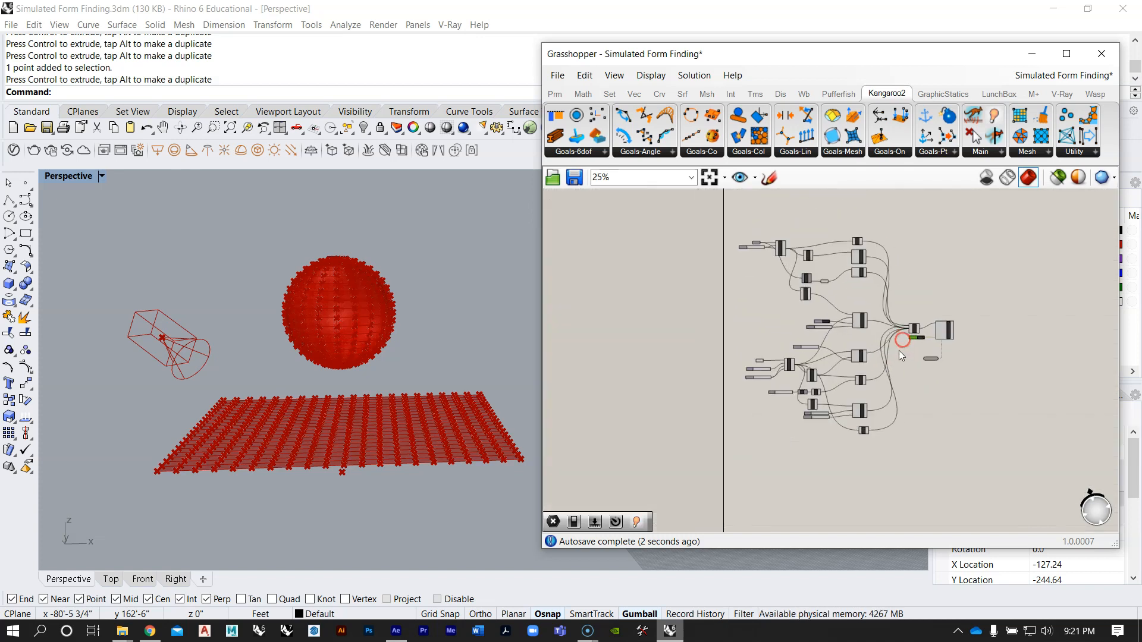
left_click_drag(908, 457, 728, 211)
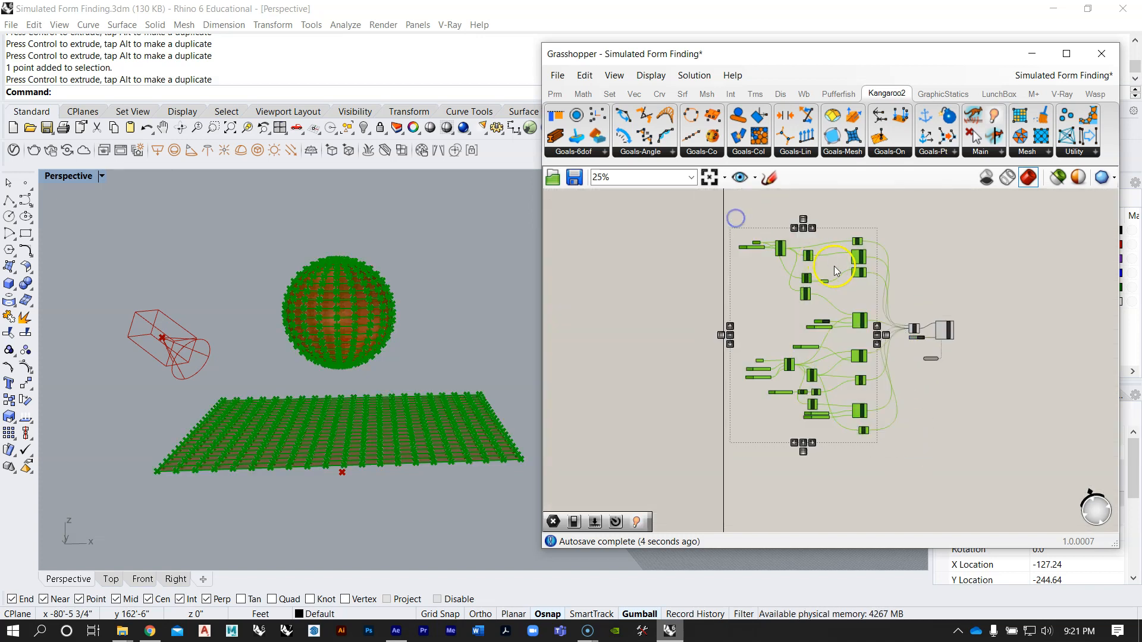
scroll(834, 266, "up", 1)
middle_click(834, 266)
left_click(880, 225)
left_click(937, 312)
scroll(929, 325, "up", 6)
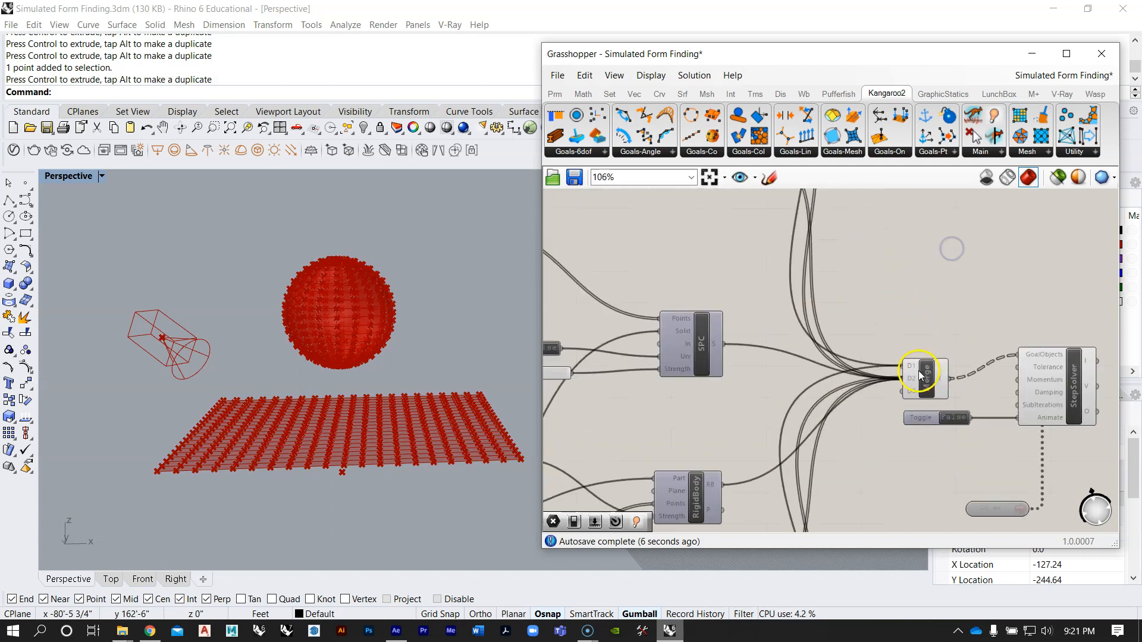
right_click(926, 374)
left_click(959, 400)
Step: Examine the sphere and flat mesh in the perspective view and the wiring of the sphere's goals
right_click_drag(895, 341, 924, 351)
scroll(907, 345, "down", 4)
scroll(648, 354, "up", 2)
scroll(381, 280, "up", 5)
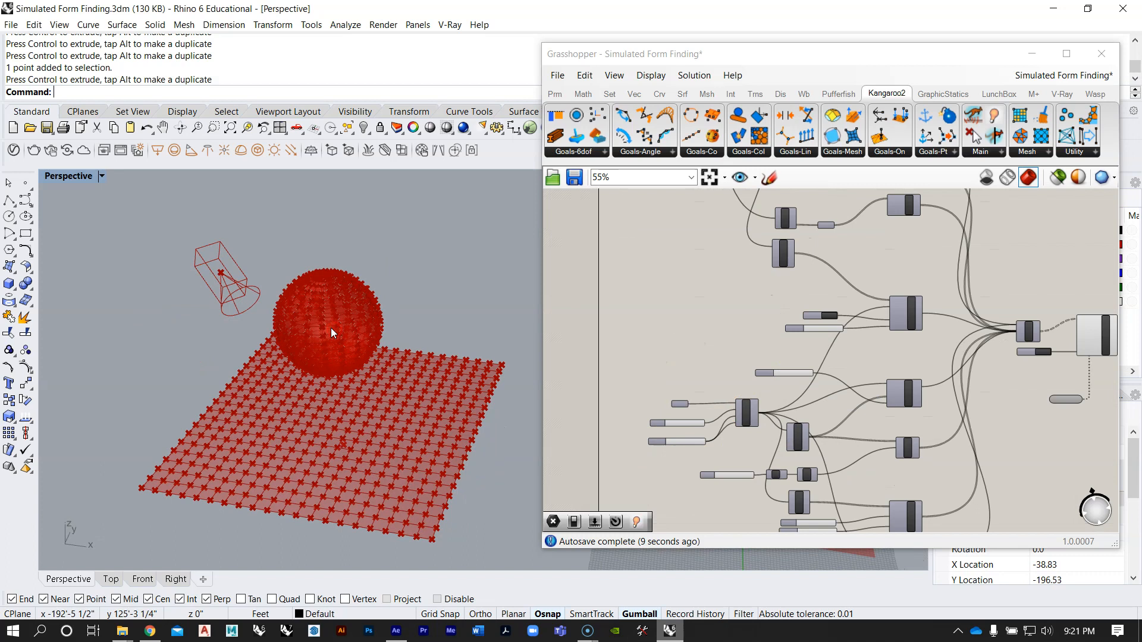
right_click_drag(379, 276, 373, 247)
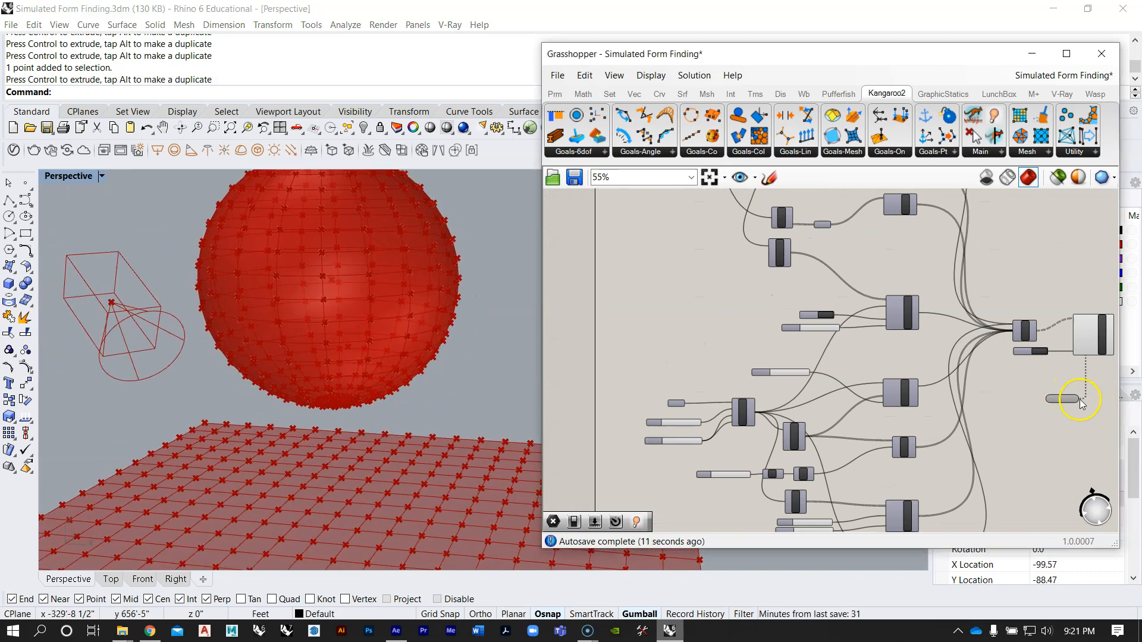
right_click_drag(1083, 400, 840, 362)
right_click_drag(745, 396, 885, 282)
scroll(762, 409, "up", 4)
scroll(780, 421, "down", 2)
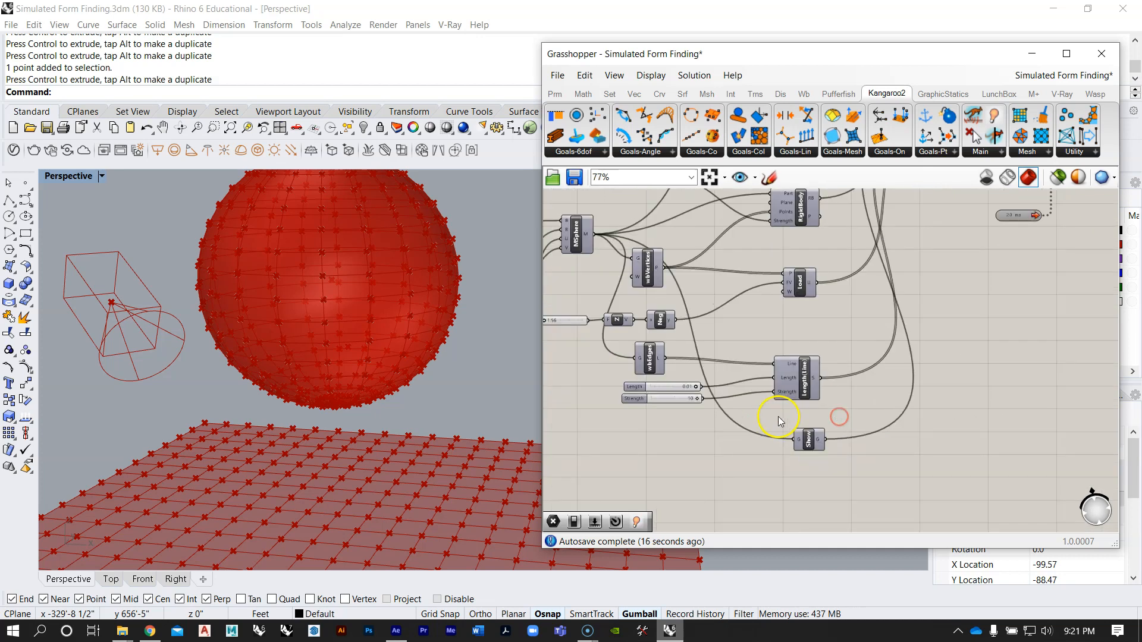
Step: Delete the sphere's Show component from the goals feeding the Merge
right_click_drag(804, 370, 791, 416)
scroll(788, 237, "up", 3)
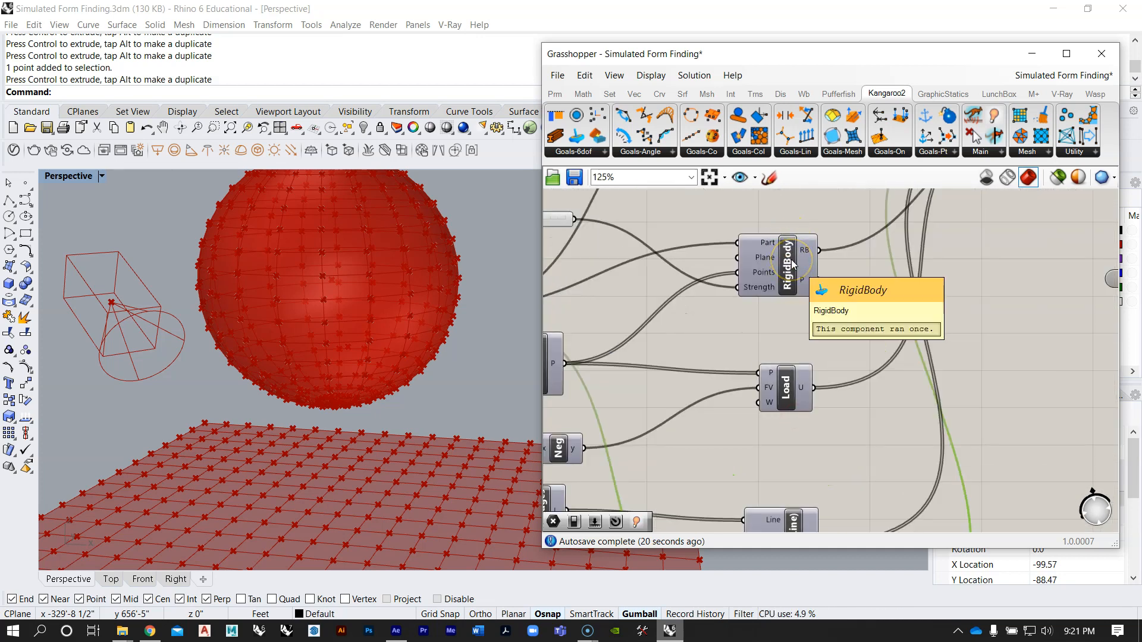
scroll(793, 265, "down", 4)
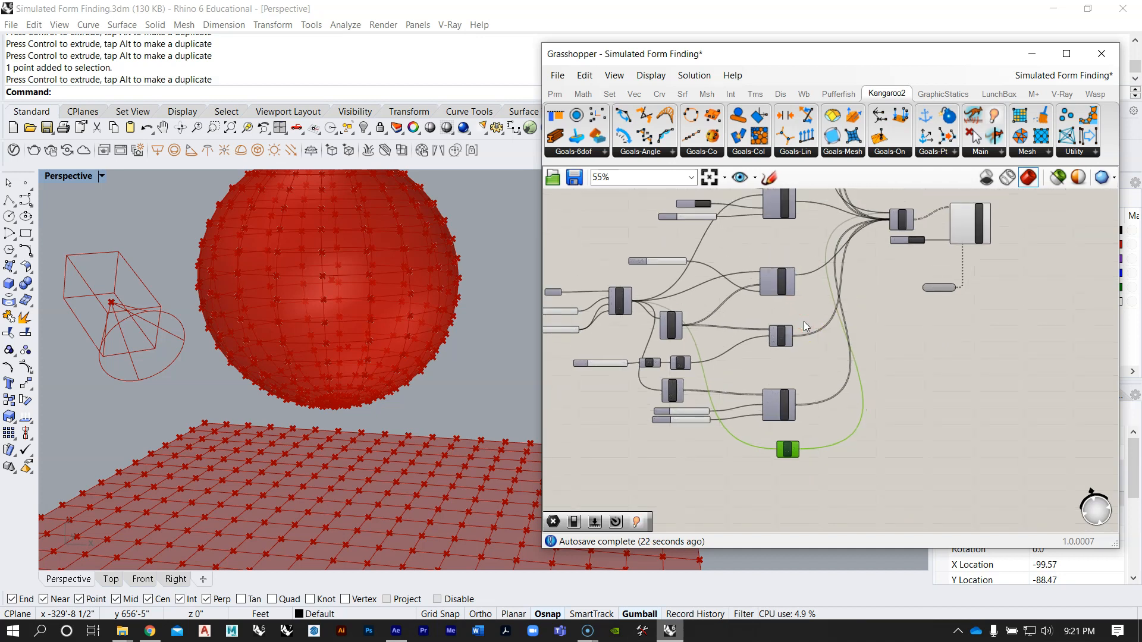
key("Delete")
right_click_drag(796, 342, 804, 376)
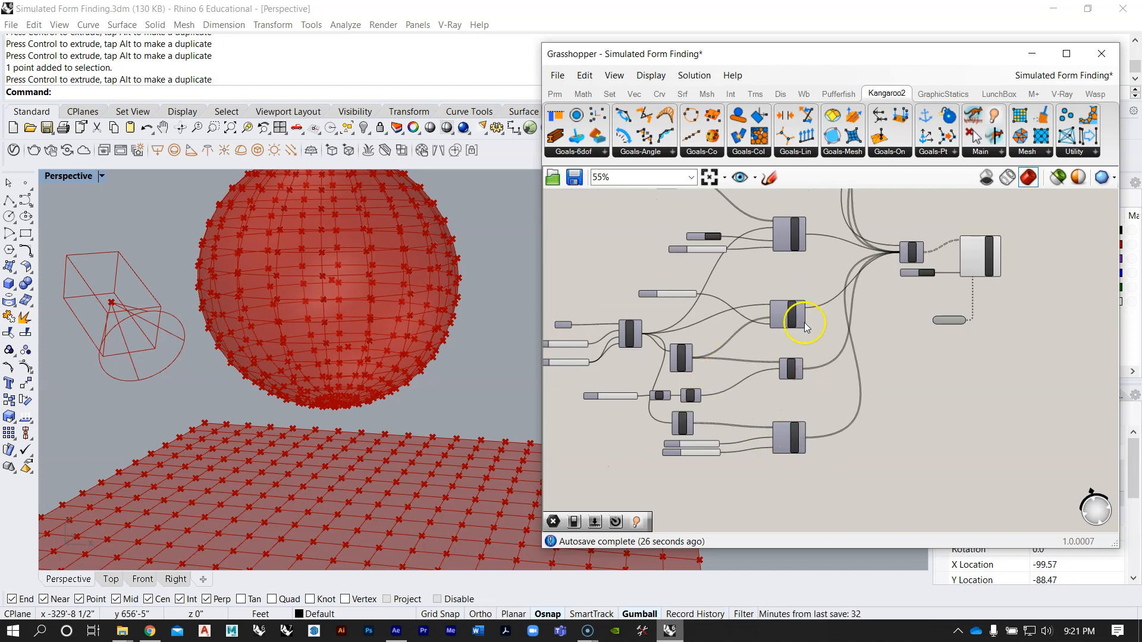
Step: Move the Boolean Toggle below the Merge slightly further away from the StepSolver's Animate input
scroll(805, 326, "up", 3)
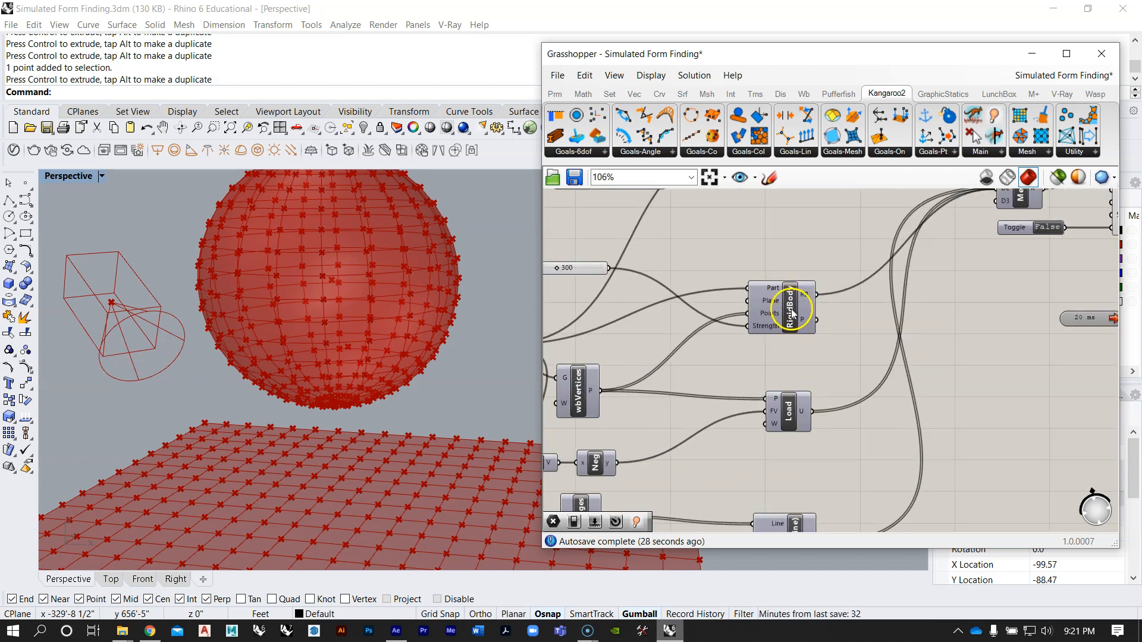
scroll(765, 380, "down", 3)
scroll(775, 242, "up", 1)
right_click_drag(868, 488, 808, 302)
scroll(797, 363, "down", 2)
right_click_drag(850, 393, 811, 315)
scroll(823, 290, "up", 3)
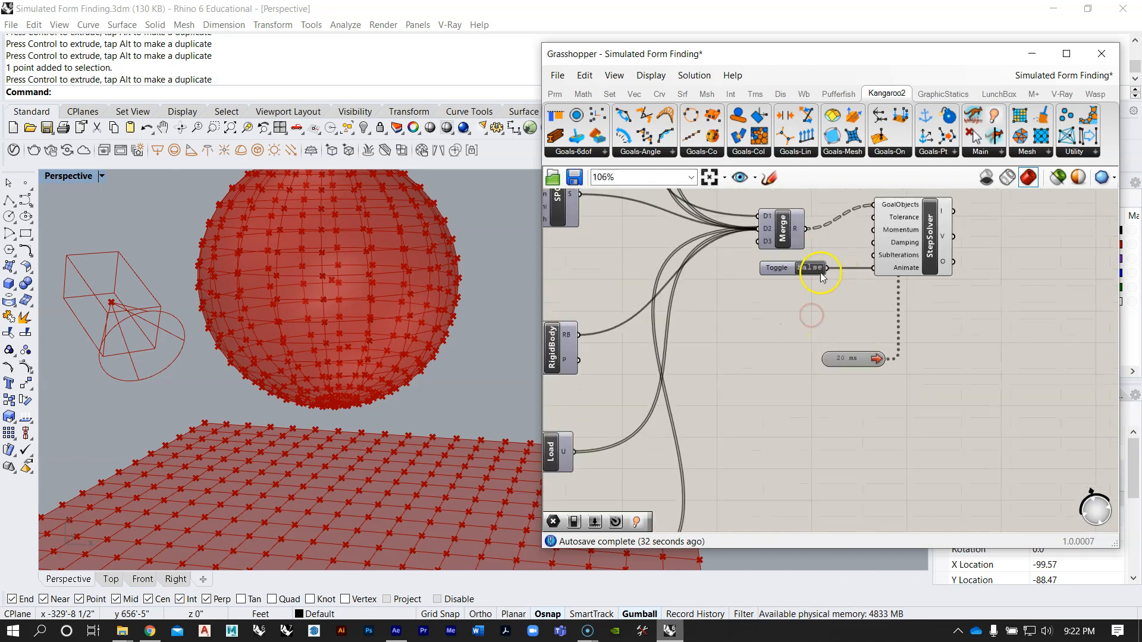
left_click_drag(753, 271, 755, 267)
Step: Set the Boolean Toggle to True to run the simulation, and examine the sphere and mesh as they deform
right_click_drag(389, 298, 341, 332)
scroll(363, 330, "down", 7)
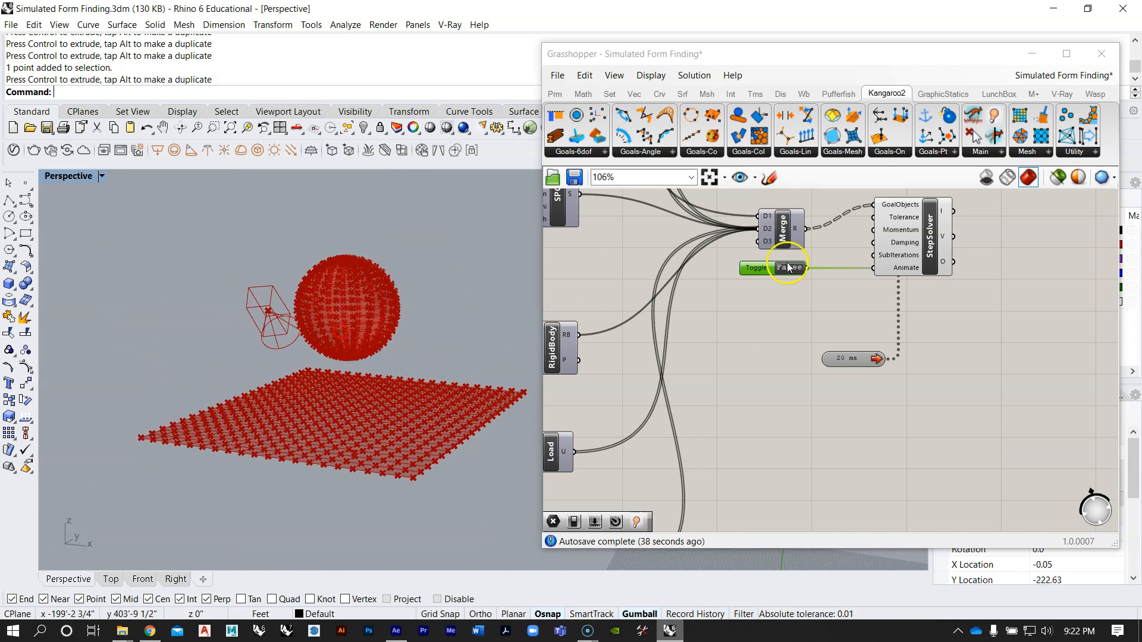
right_click_drag(373, 251, 372, 270)
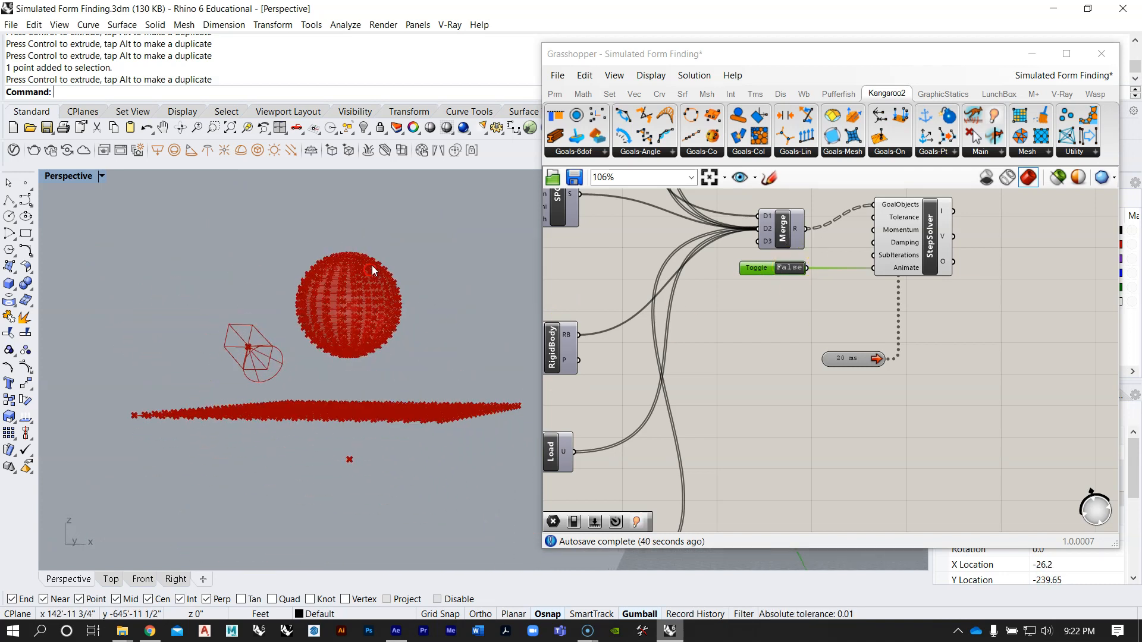
right_click_drag(372, 523, 378, 406)
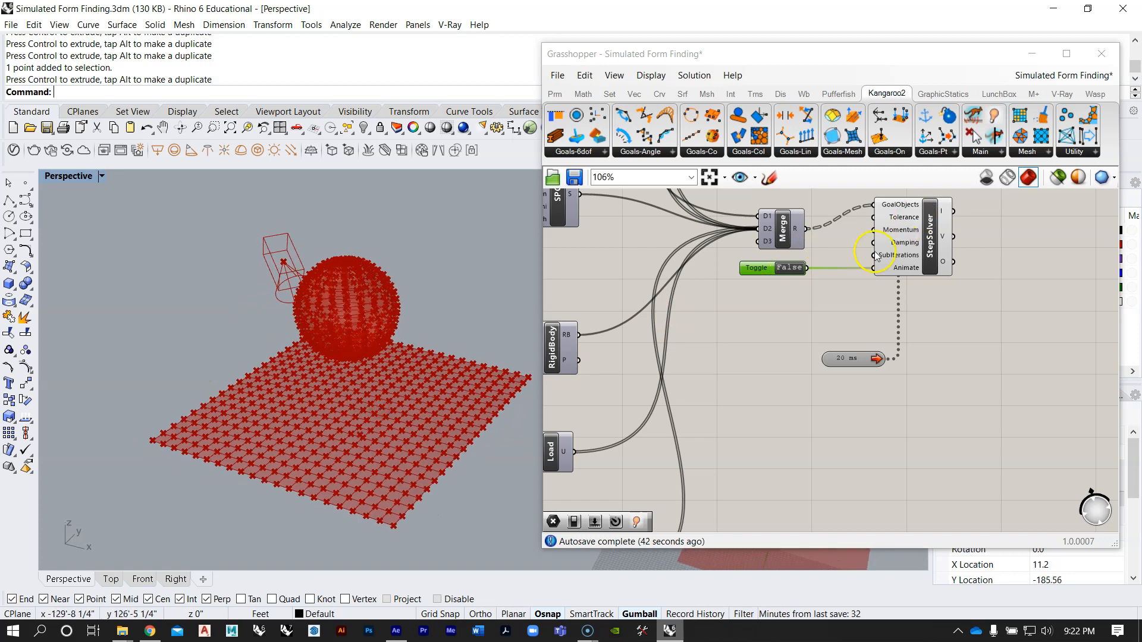
right_click_drag(839, 281, 835, 300)
right_click_drag(476, 324, 451, 301)
right_click_drag(403, 399, 397, 472)
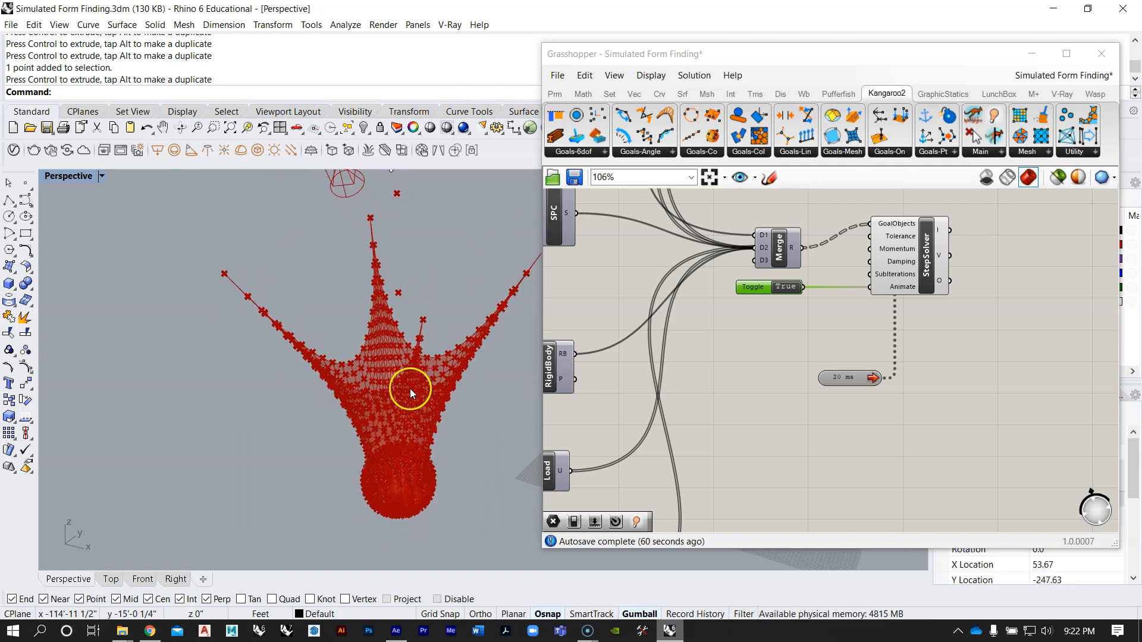
right_click_drag(405, 448, 423, 306)
right_click_drag(444, 436, 446, 490)
Step: Set the Boolean Toggle back to False to reset the simulation
right_click_drag(806, 300, 831, 309)
scroll(833, 300, "down", 4)
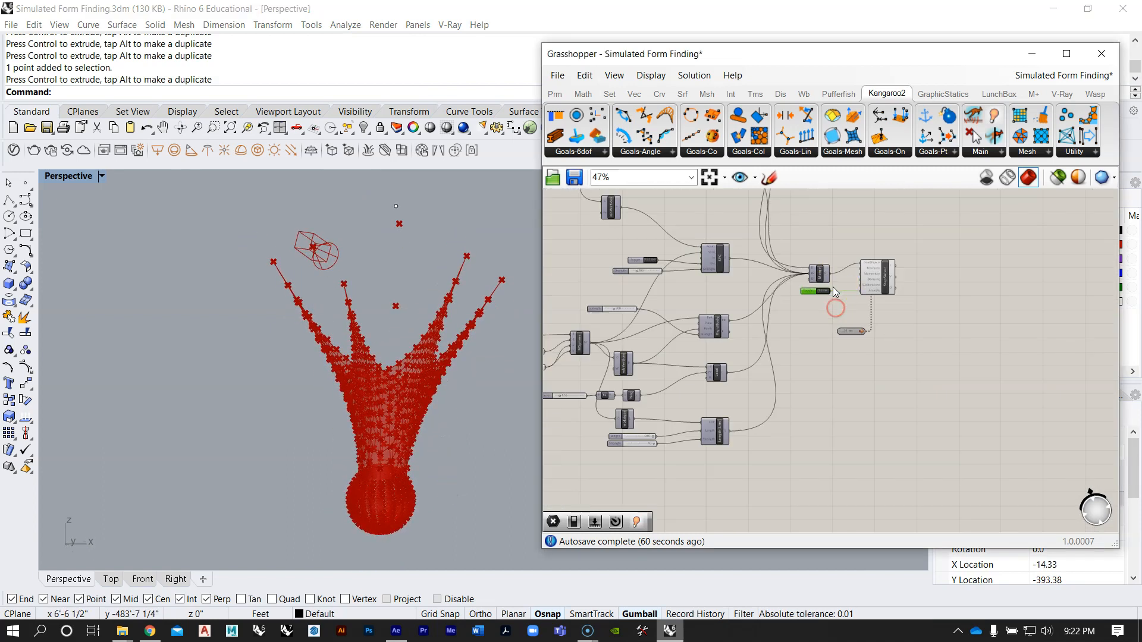
scroll(839, 283, "up", 6)
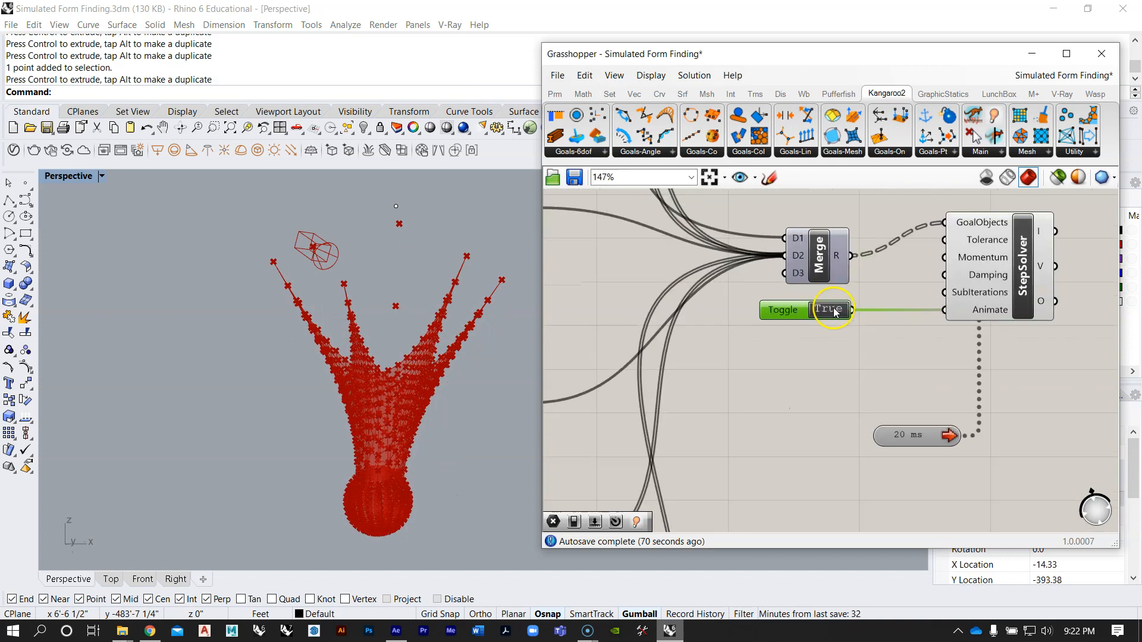
left_click(835, 312)
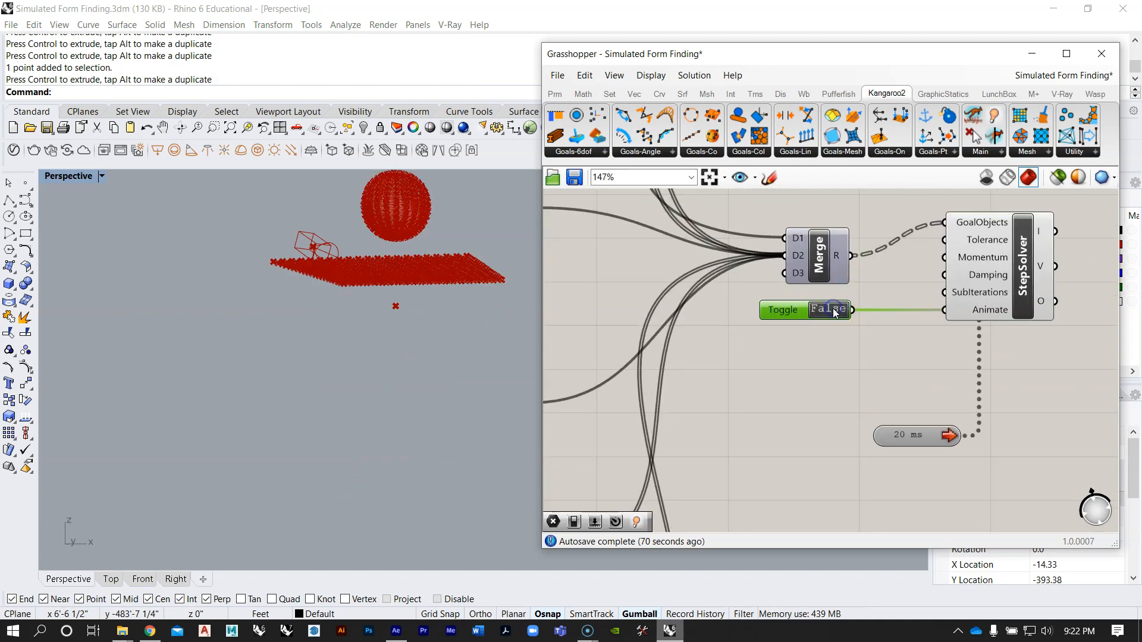
right_click_drag(372, 287, 379, 366)
Step: Add a Clean Tree component after the StepSolver and connect the solver's O output to its T input
scroll(349, 312, "up", 4)
right_click_drag(860, 357, 785, 372)
scroll(765, 370, "down", 5)
scroll(766, 370, "down", 5)
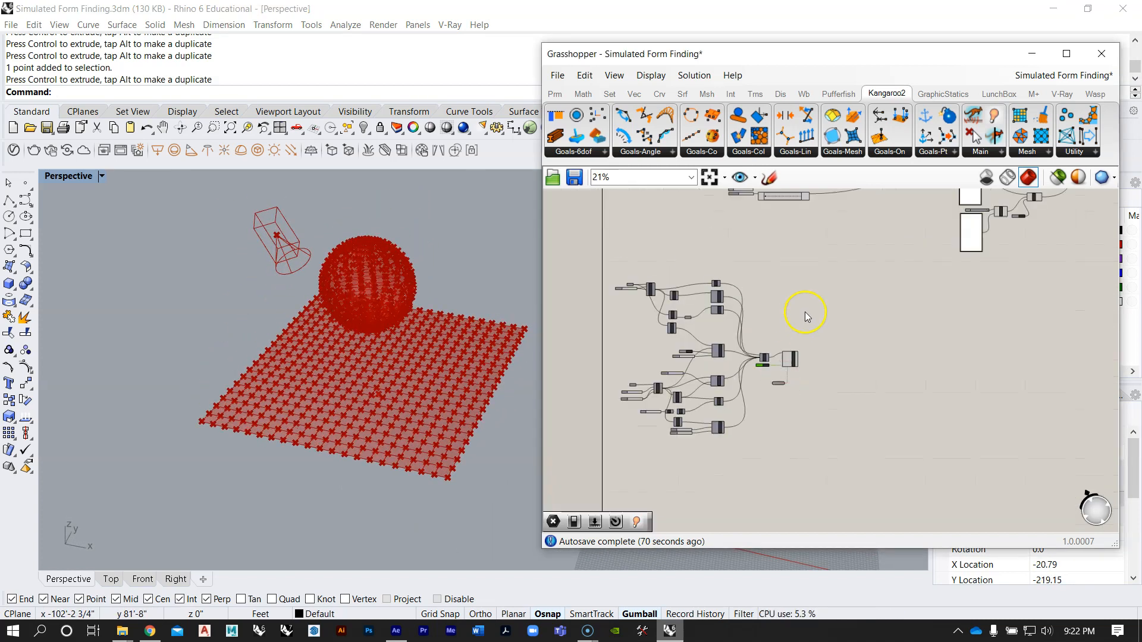
right_click_drag(806, 312, 785, 389)
right_click_drag(808, 270, 778, 249)
scroll(817, 272, "up", 4)
scroll(761, 274, "up", 5)
scroll(729, 259, "down", 9)
scroll(757, 354, "up", 5)
double_click(803, 374)
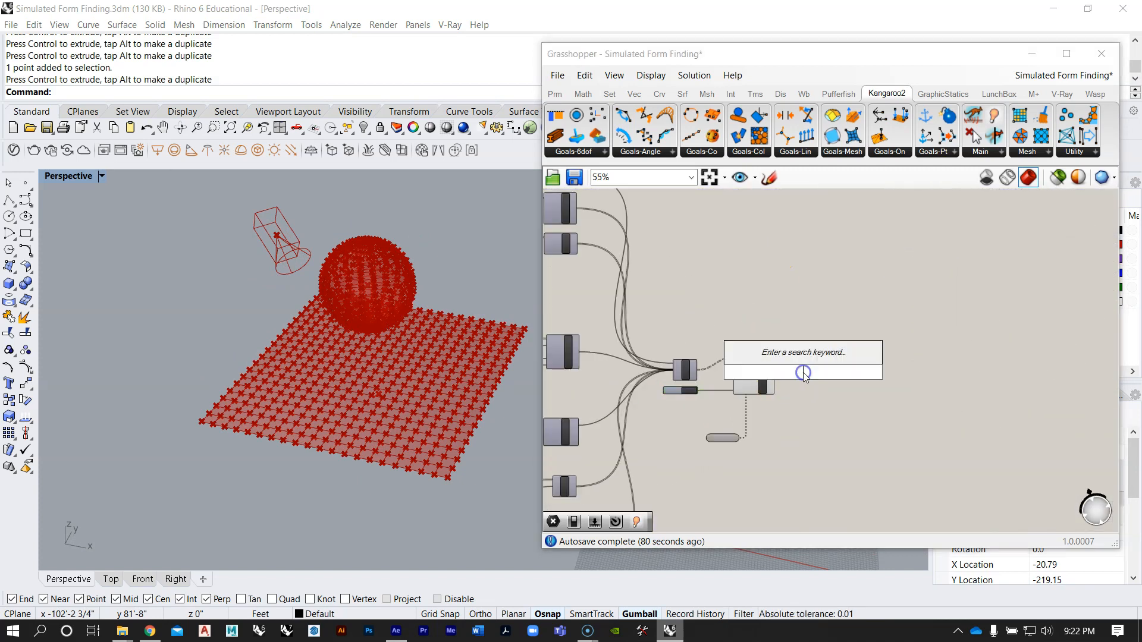
type("clean")
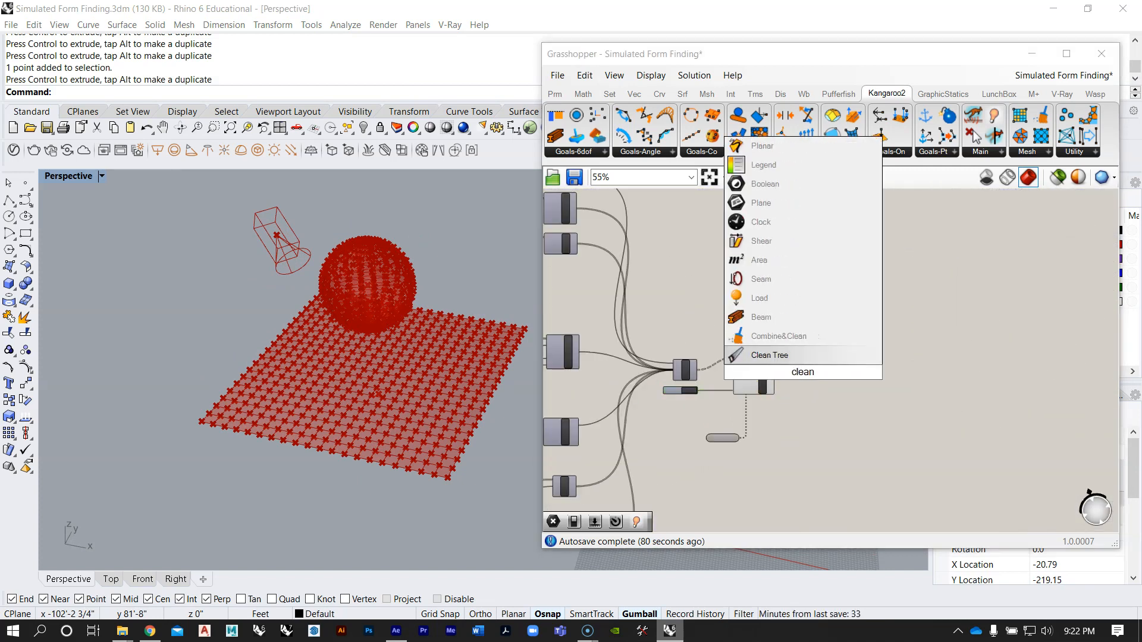
left_click(769, 355)
scroll(759, 411, "up", 5)
left_click_drag(750, 408, 796, 395)
left_click(822, 387)
scroll(821, 381, "down", 4)
left_click(829, 361)
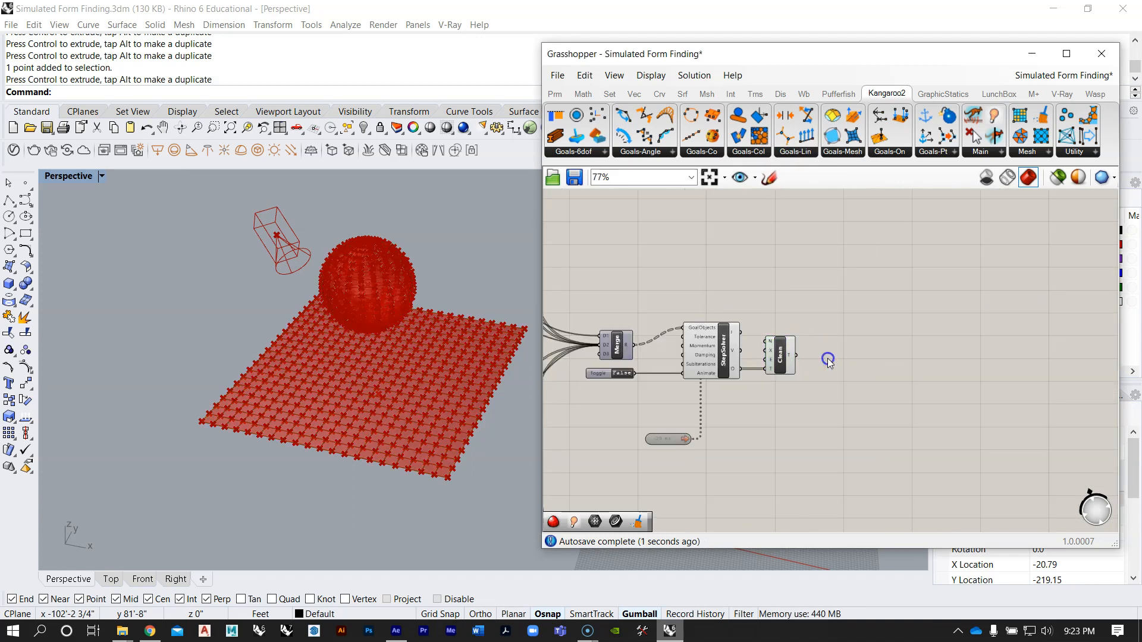
Step: Examine the components that follow the solver in the earlier purple-grouped definition
double_click(828, 360)
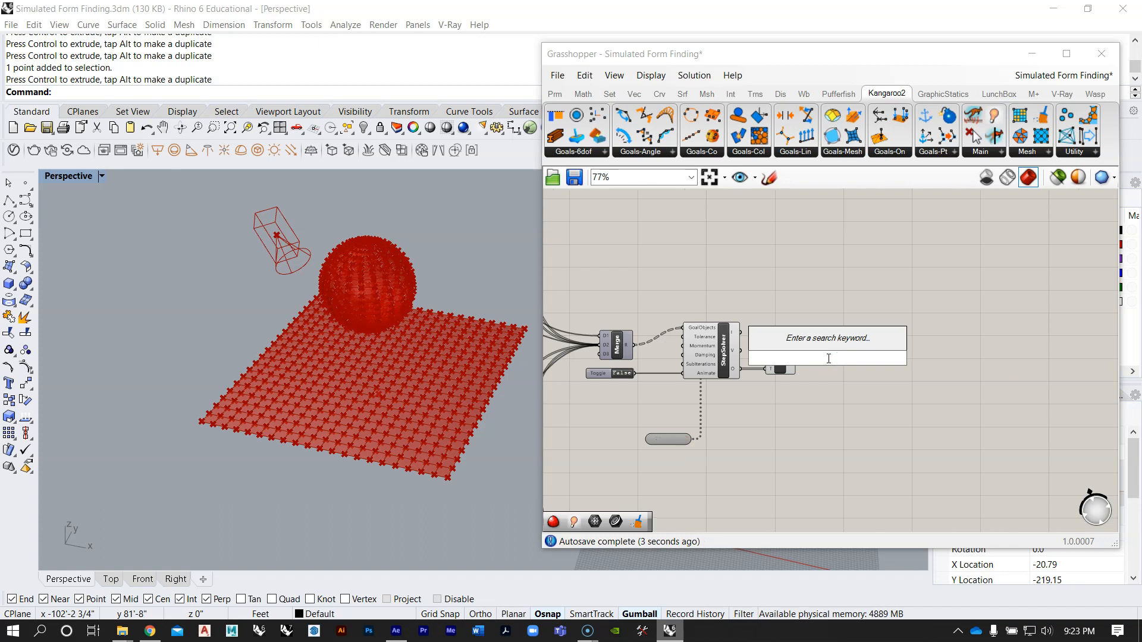
left_click(846, 273)
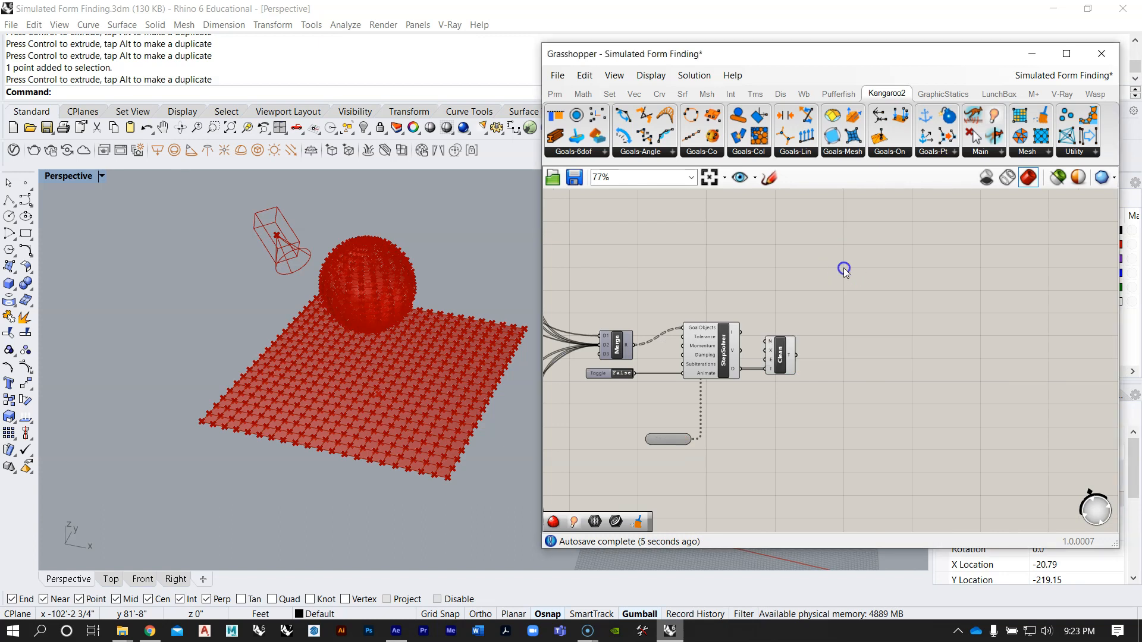
scroll(760, 364, "down", 10)
scroll(760, 256, "up", 8)
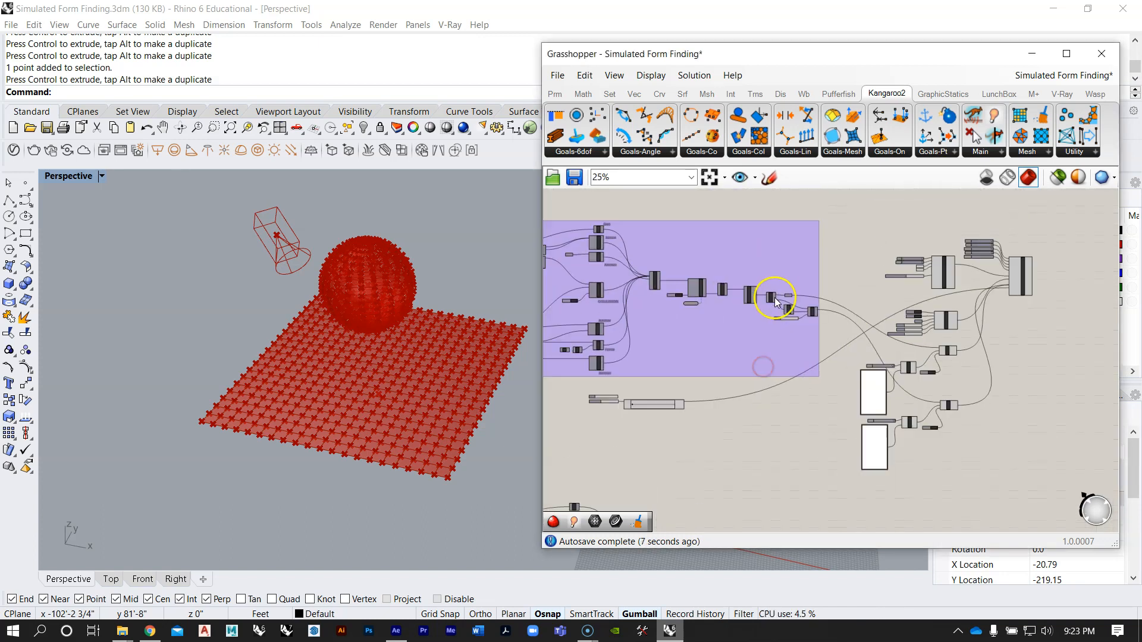
scroll(742, 265, "down", 7)
scroll(721, 361, "up", 6)
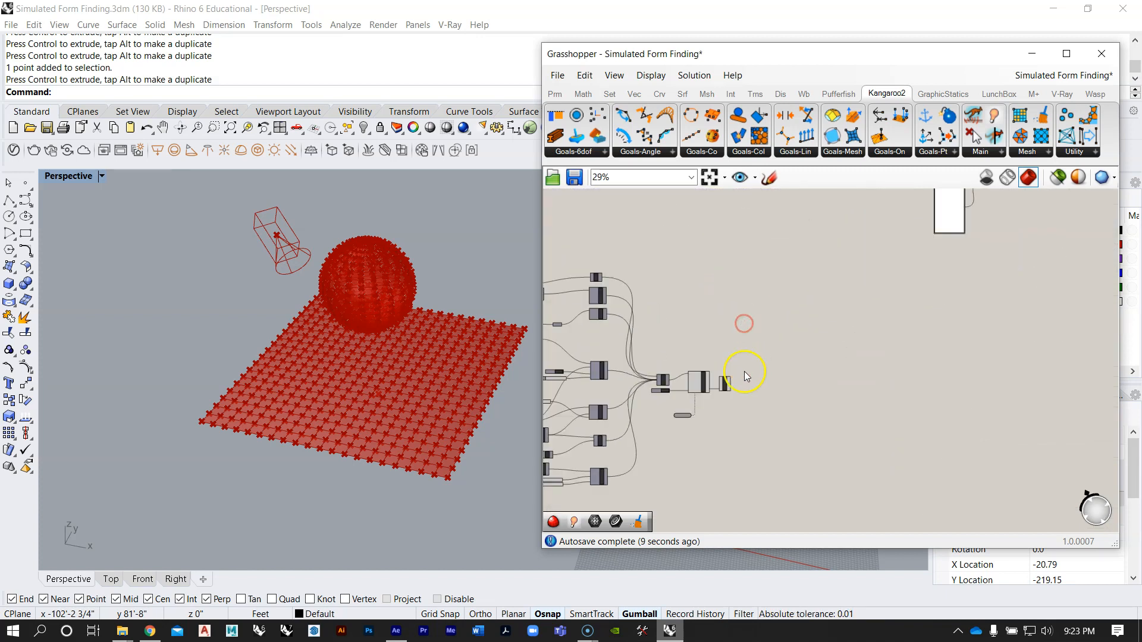
double_click(740, 386)
left_click(849, 273)
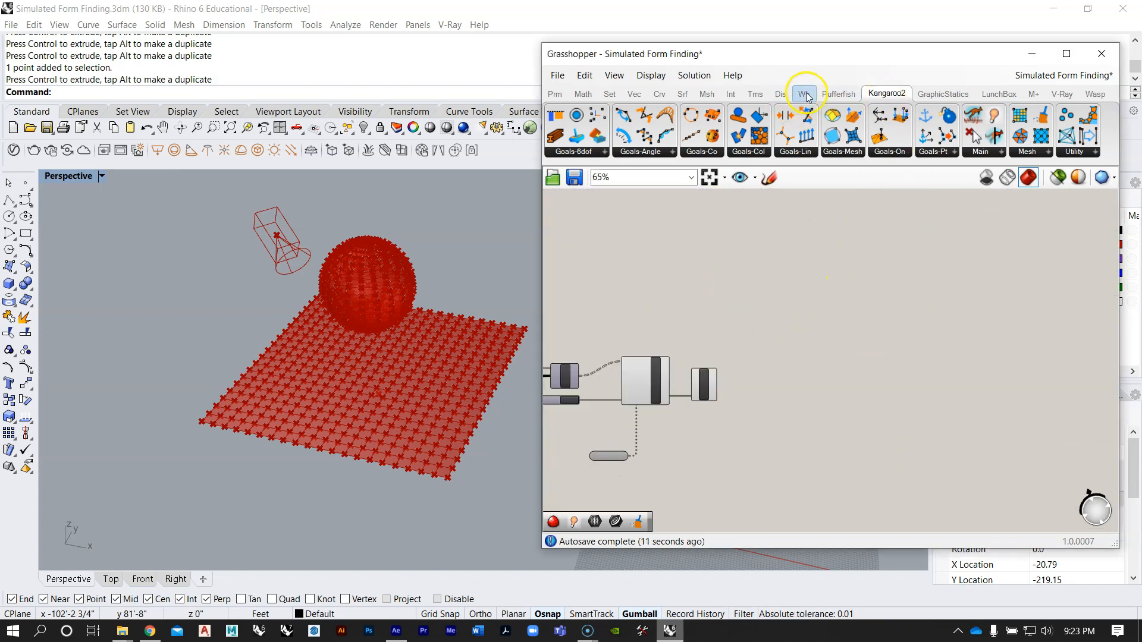
Step: Add a Weaverbird wbCatmullClark component and connect the Clean Tree's T output to its M input
left_click(804, 95)
scroll(760, 414, "up", 3)
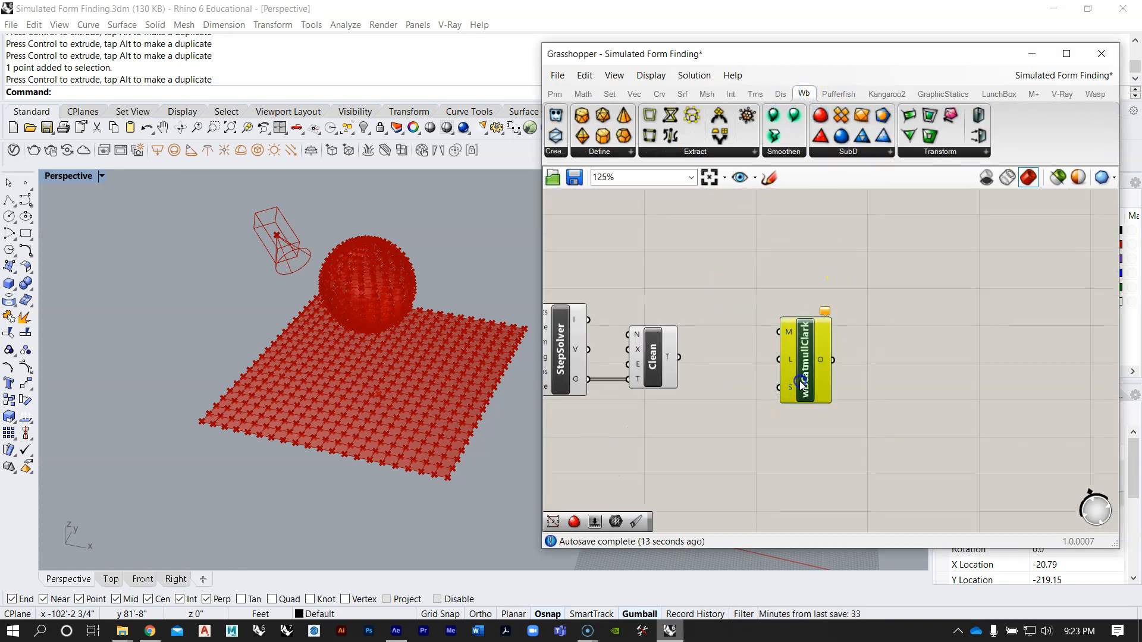
scroll(616, 381, "up", 3)
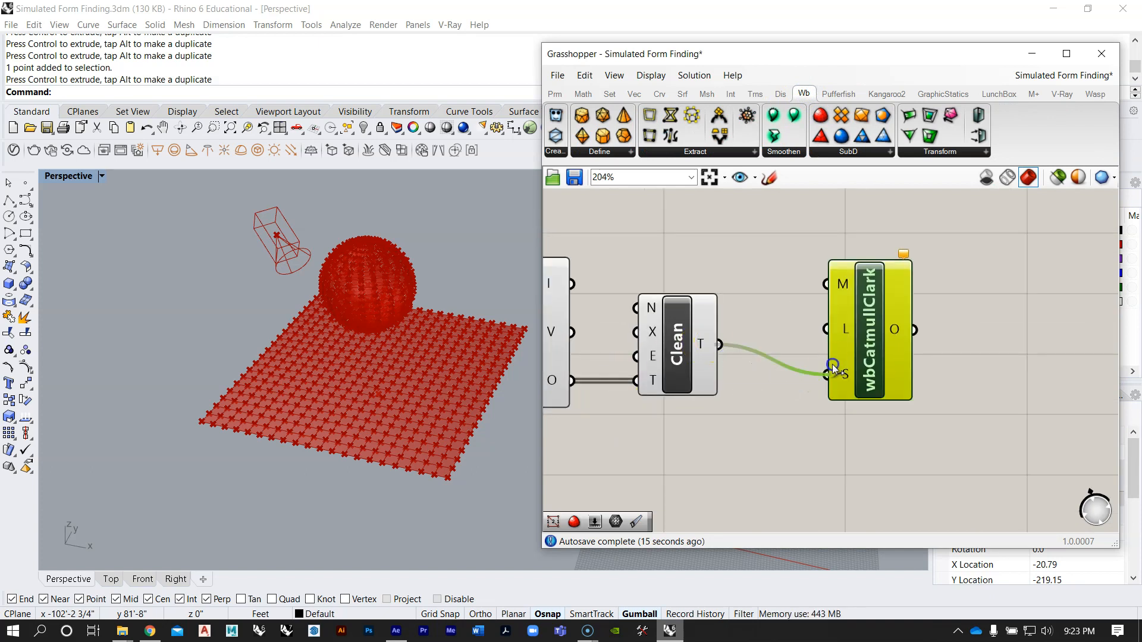
mouse_move(837, 377)
left_mouse_down()
mouse_move(826, 284)
mouse_move(845, 361)
left_mouse_up()
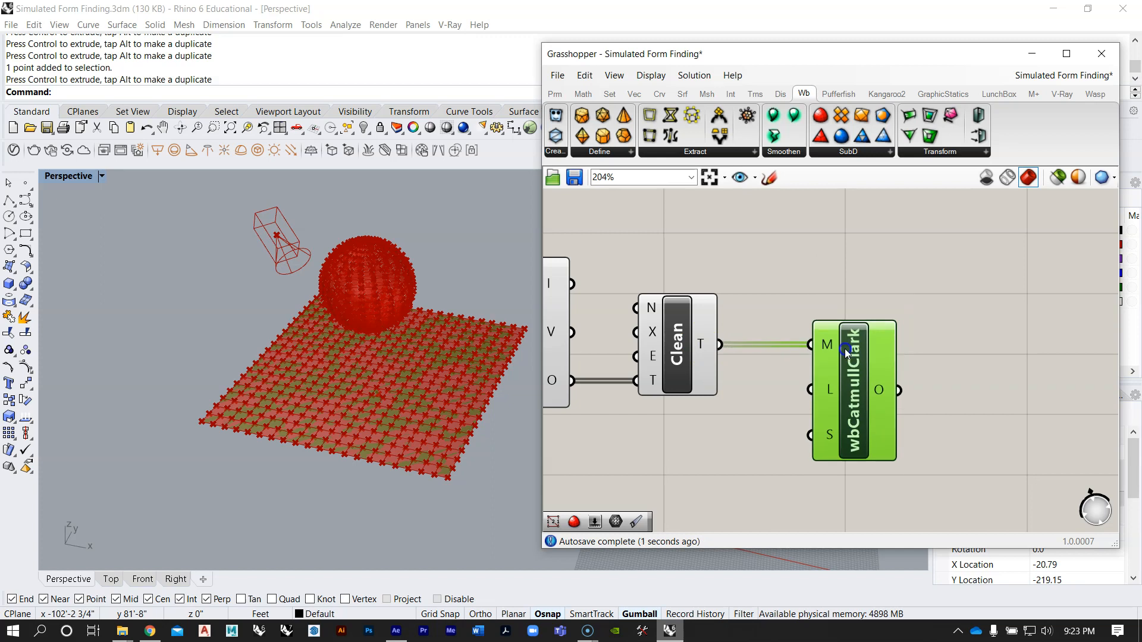
scroll(844, 354, "down", 3)
left_click(787, 378)
Step: Turn off the preview of the StepSolver and Clean Tree components, leaving wbCatmullClark's preview on
scroll(857, 369, "down", 3)
left_click_drag(844, 410, 681, 273)
middle_click(748, 315)
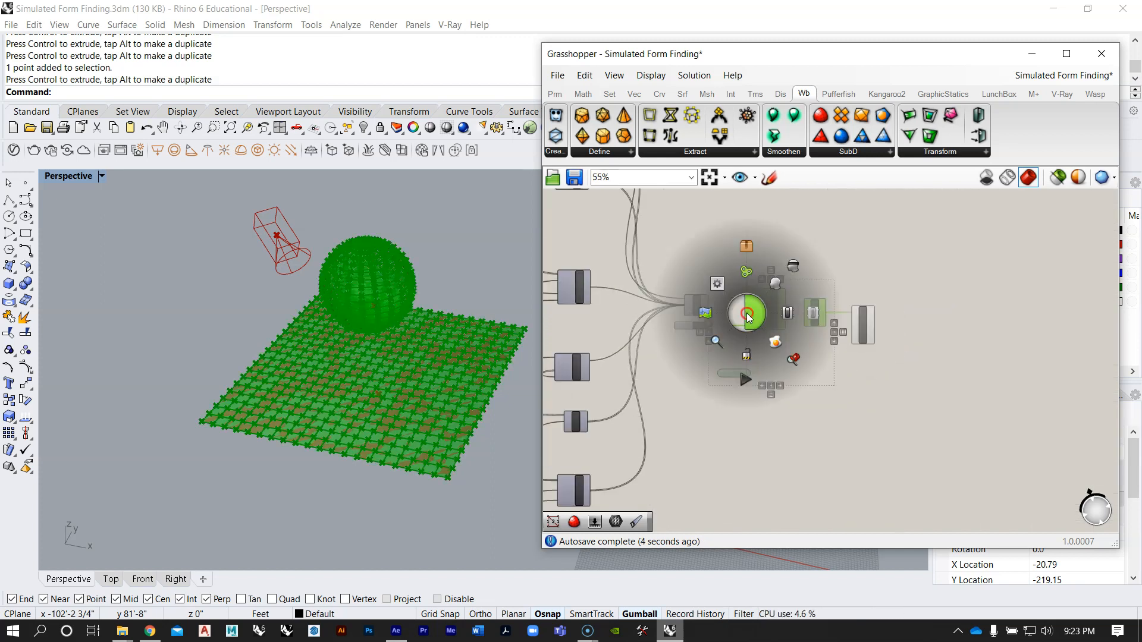
left_click(796, 268)
left_click(882, 244)
right_click_drag(441, 342, 374, 359)
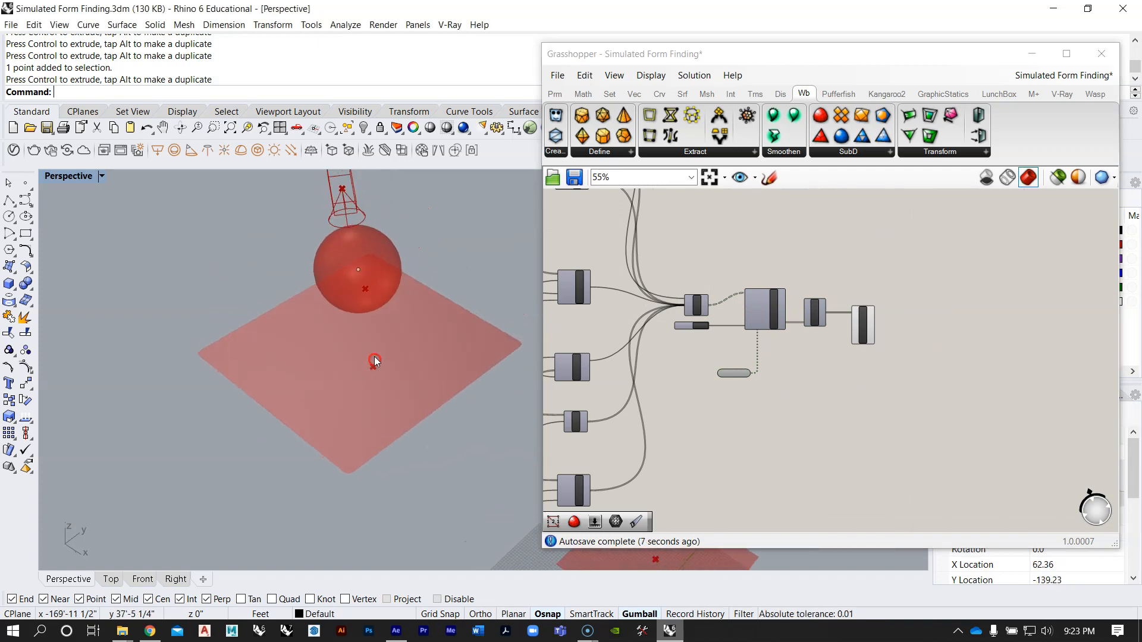
Step: Set the smoothing option on wbCatmullClark's S input to Corner Fixed
scroll(374, 359, "up", 4)
scroll(844, 333, "up", 5)
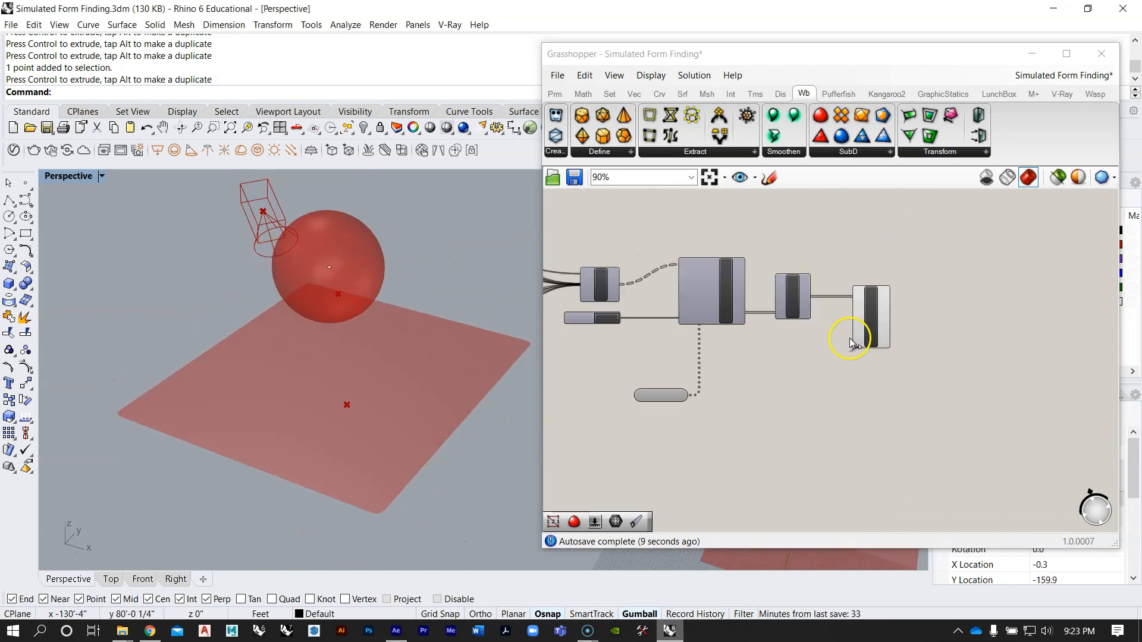
right_click(864, 337)
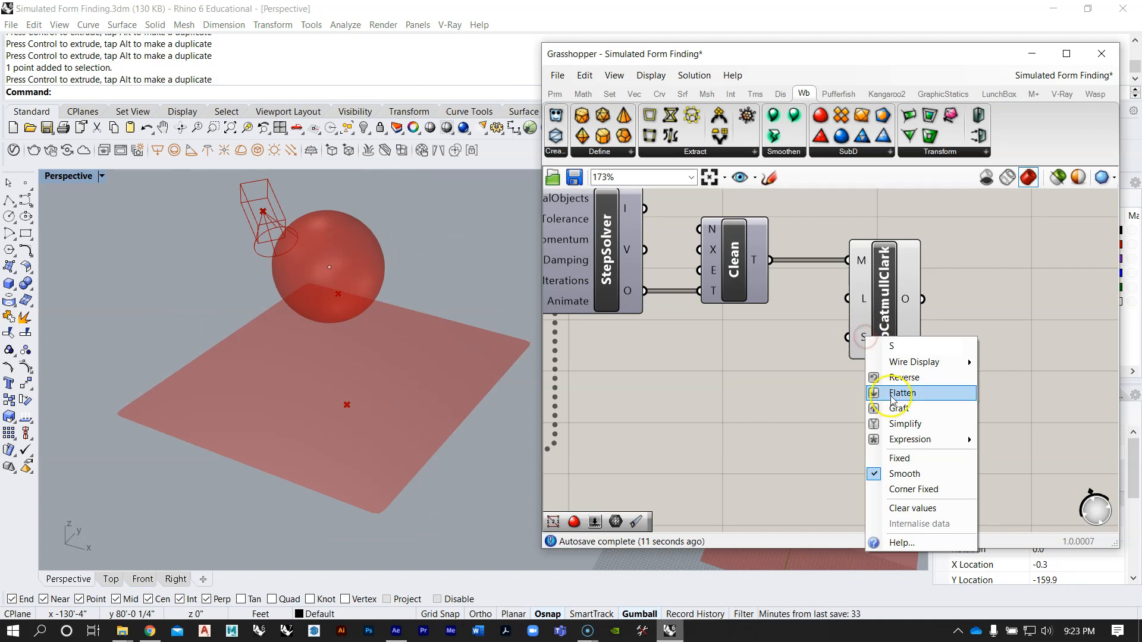
left_click(912, 490)
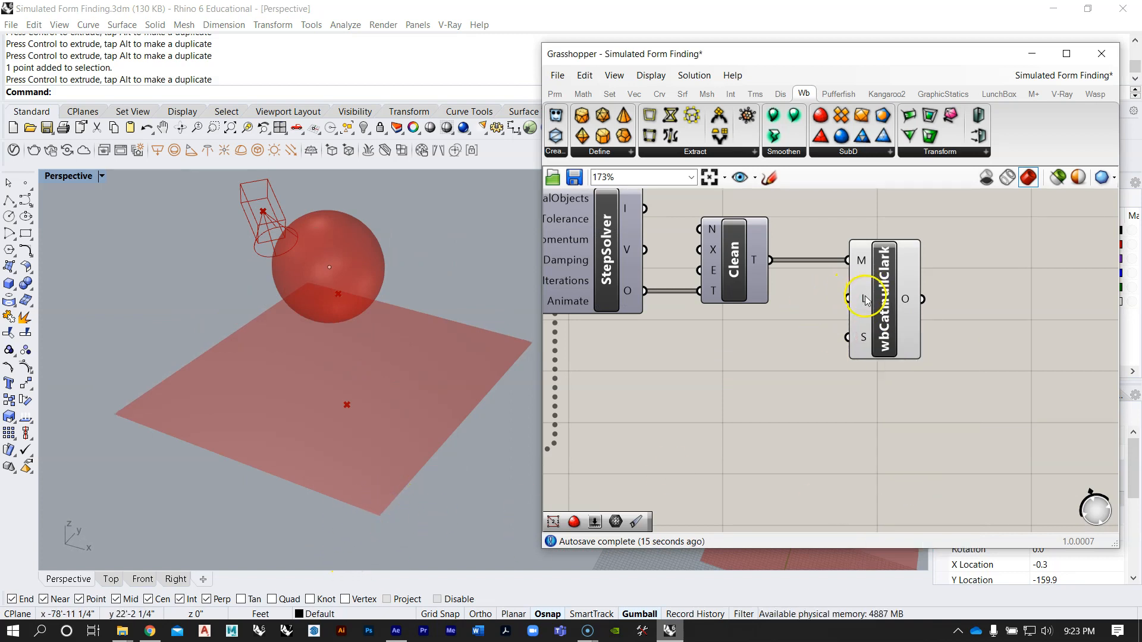
Step: Add a number slider with the value 2 and connect it to wbCatmullClark's L (level) input
double_click(772, 359)
type("2")
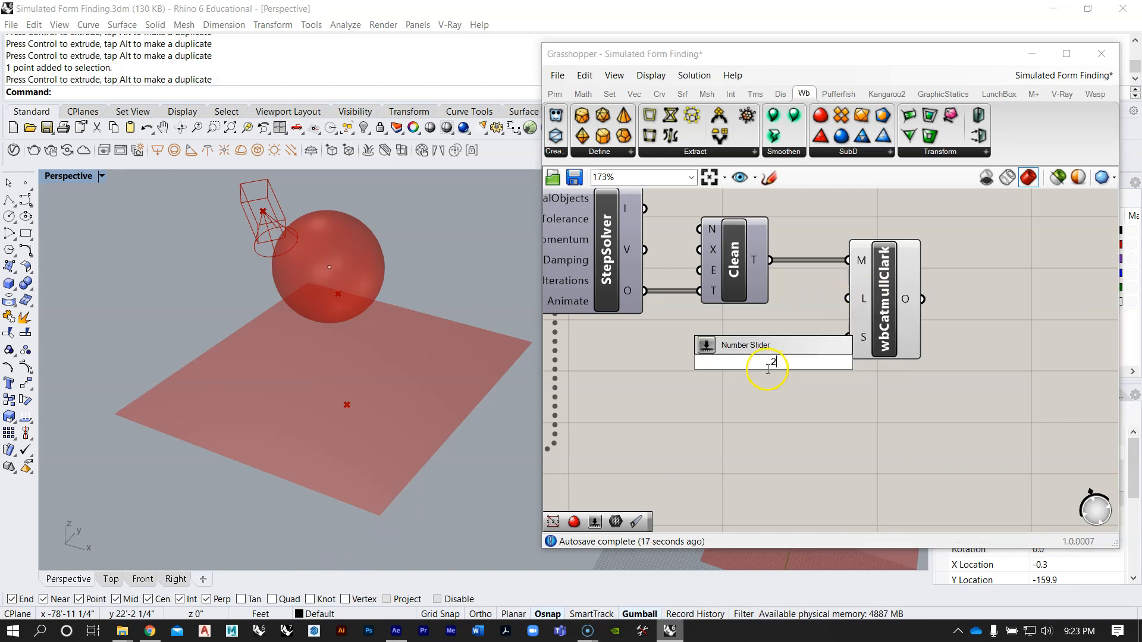
key("Return")
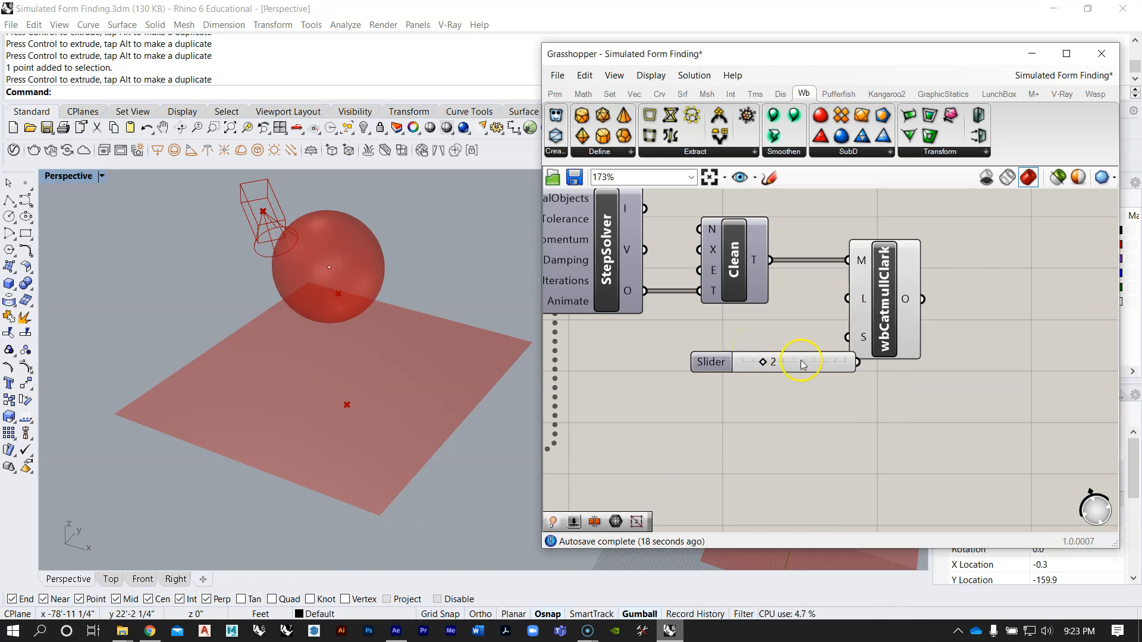
left_click_drag(803, 364, 708, 364)
Step: Set the Boolean Toggle to True to run the simulation, and examine how the smoothed mesh and sphere deform
scroll(842, 306, "down", 4)
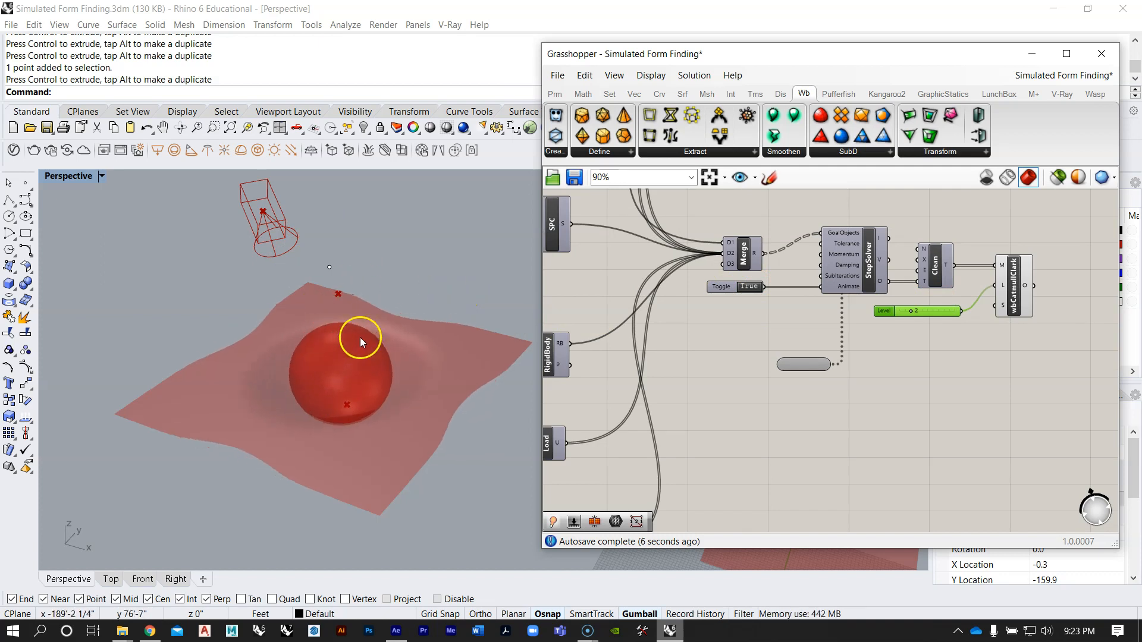
right_click_drag(384, 378, 381, 481)
scroll(366, 483, "up", 3)
right_click_drag(722, 334, 801, 270)
right_click_drag(338, 470, 336, 439)
right_click_drag(401, 498, 326, 484)
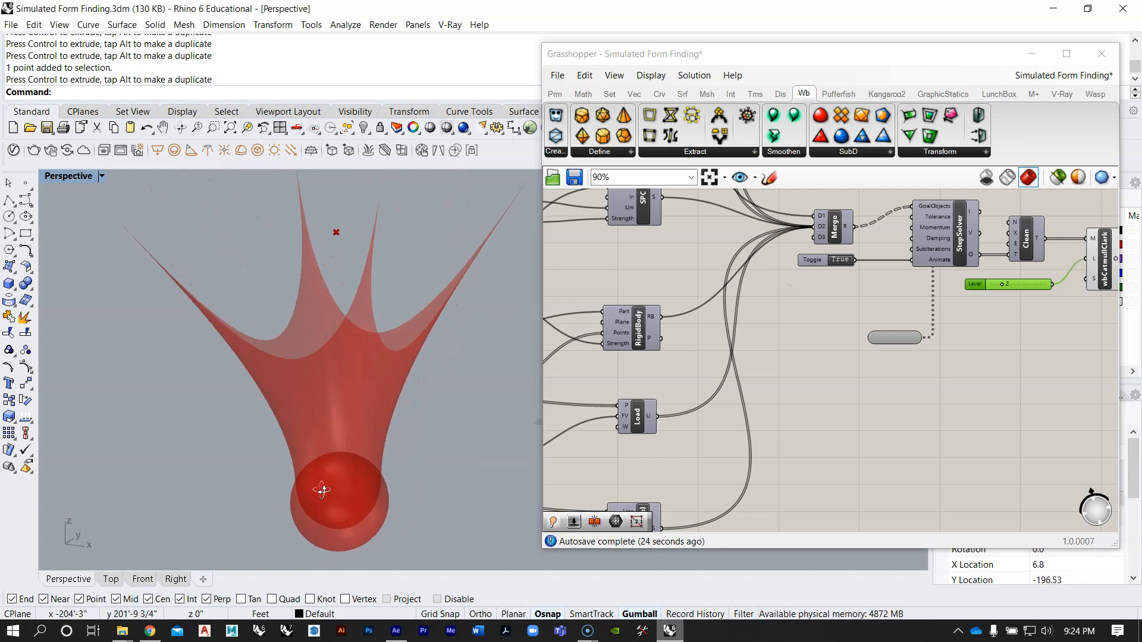
left_click(806, 333)
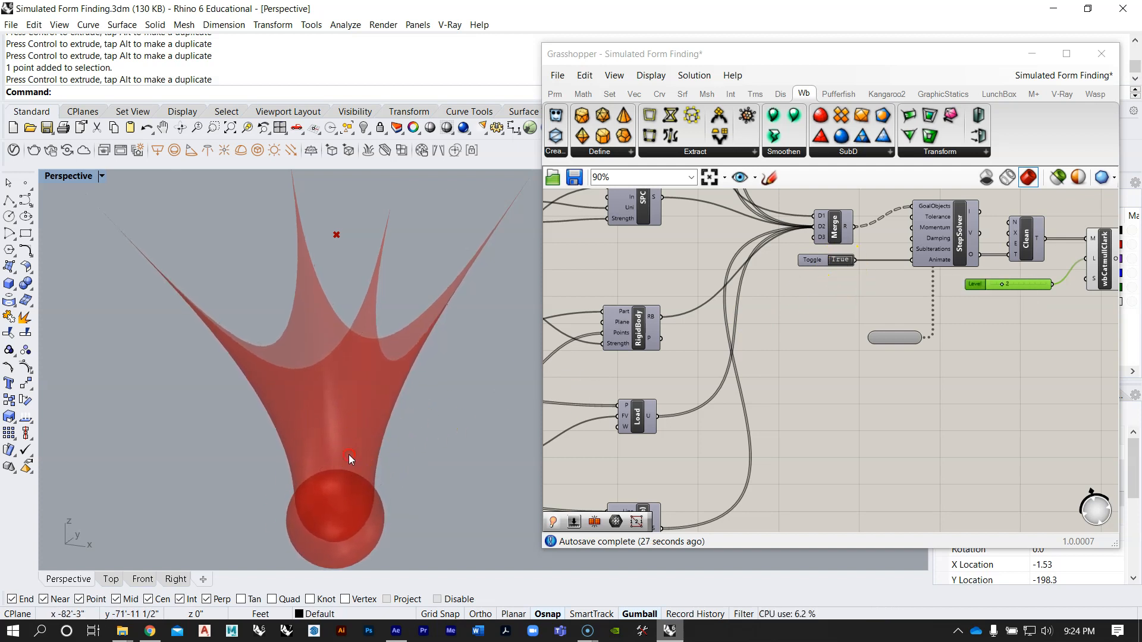
right_click_drag(324, 491, 350, 477)
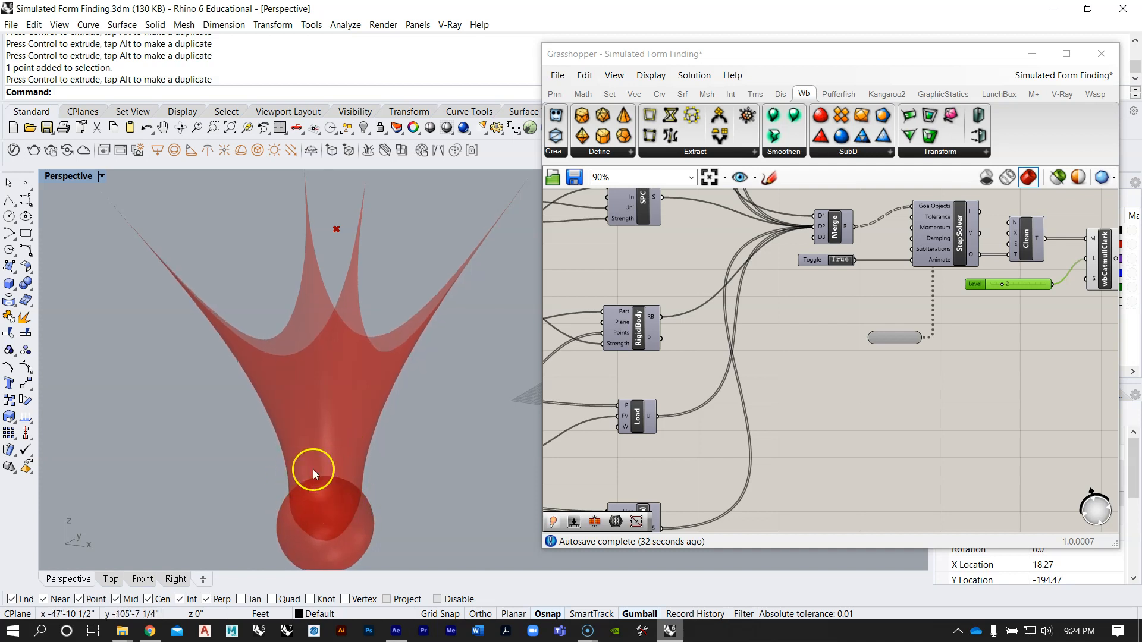
Step: Reset the simulation by setting the StepSolver's Boolean Toggle to False, and review the Load, Anchor and Length(Line) goals feeding Merge
left_click(816, 265)
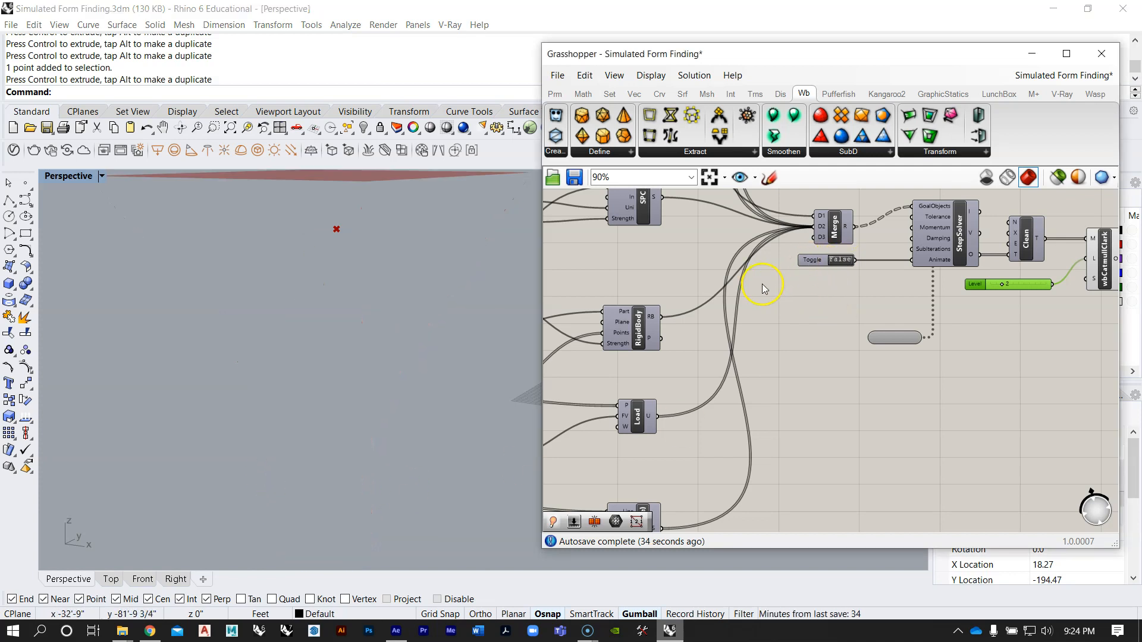
scroll(773, 286, "down", 2)
scroll(758, 359, "up", 5)
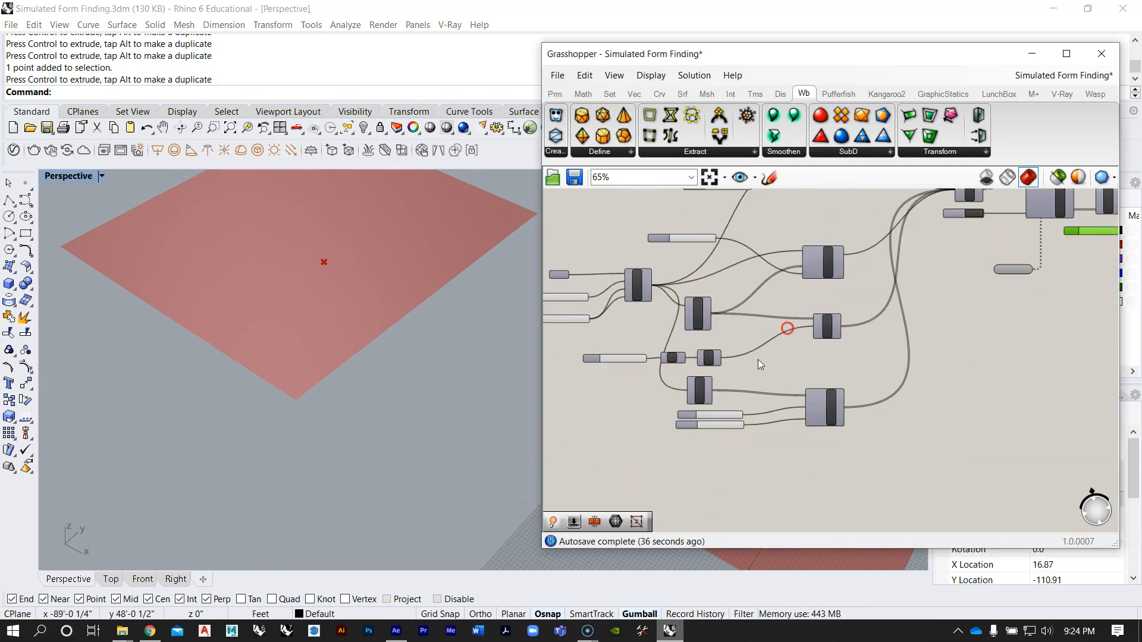
right_click_drag(739, 326, 773, 337)
scroll(747, 361, "down", 6)
right_click_drag(813, 287, 780, 441)
scroll(784, 347, "up", 4)
scroll(780, 441, "down", 5)
right_click_drag(784, 297, 768, 455)
scroll(728, 264, "up", 4)
right_click_drag(726, 208, 731, 301)
scroll(731, 302, "down", 1)
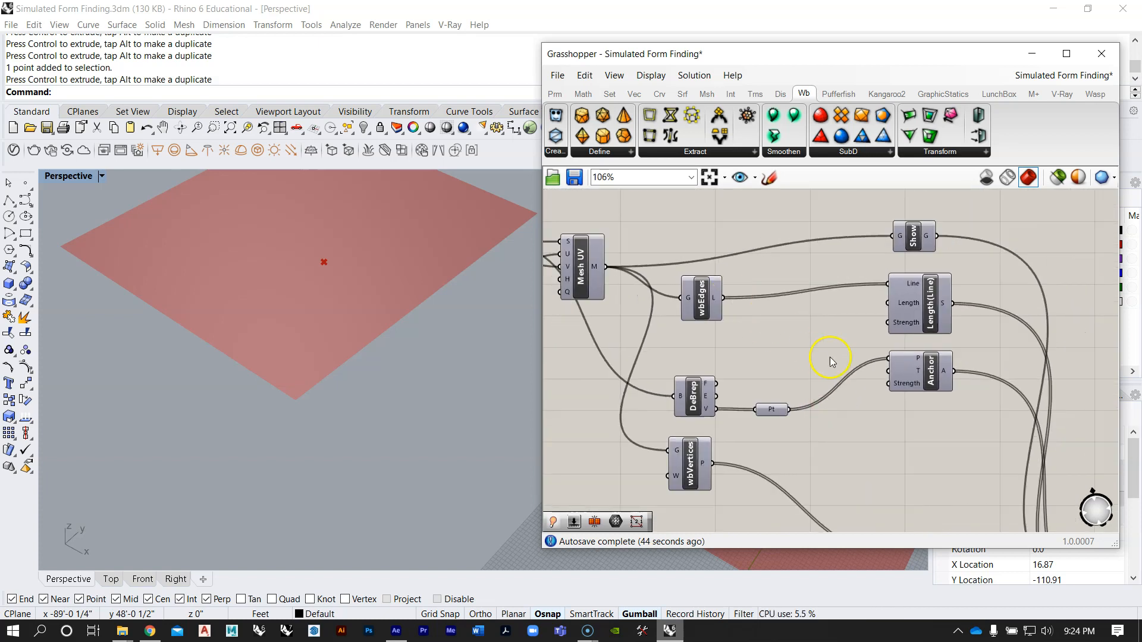
right_click_drag(831, 361, 819, 325)
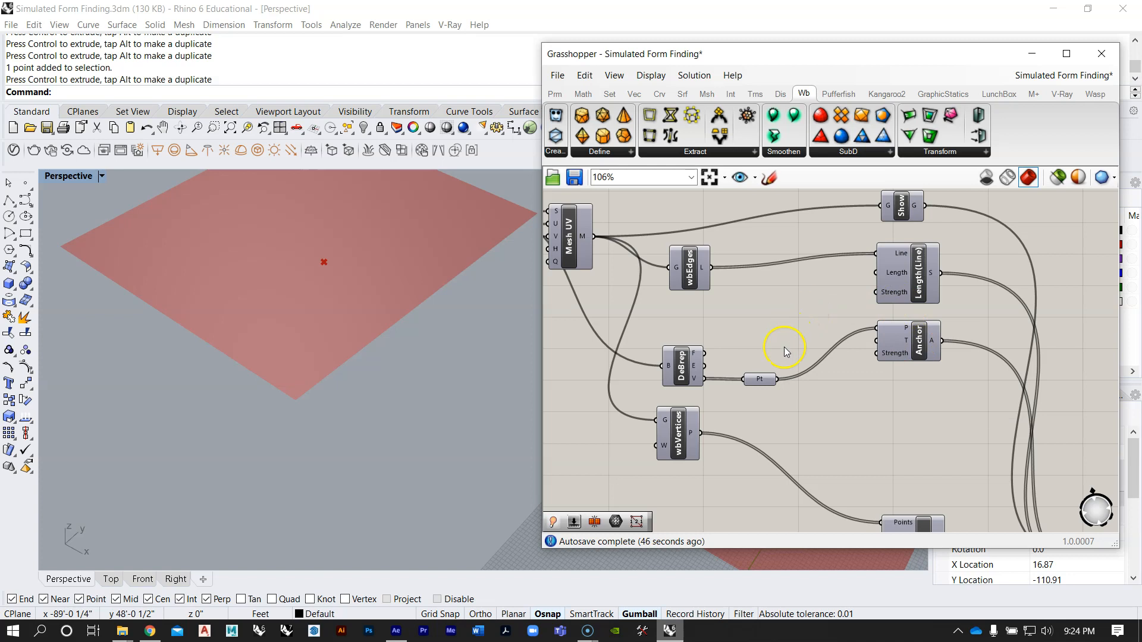
right_click_drag(914, 275, 887, 352)
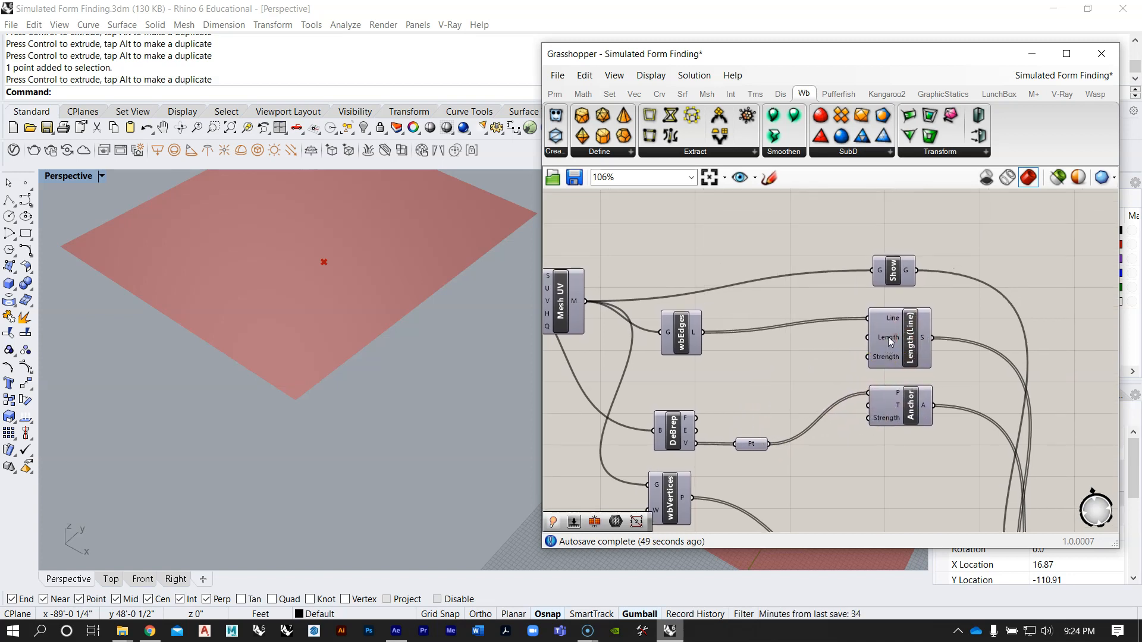
Step: Compare the Strength input of Length(Line) in the purple-grouped definition with the one in the new definition
scroll(776, 373, "down", 8)
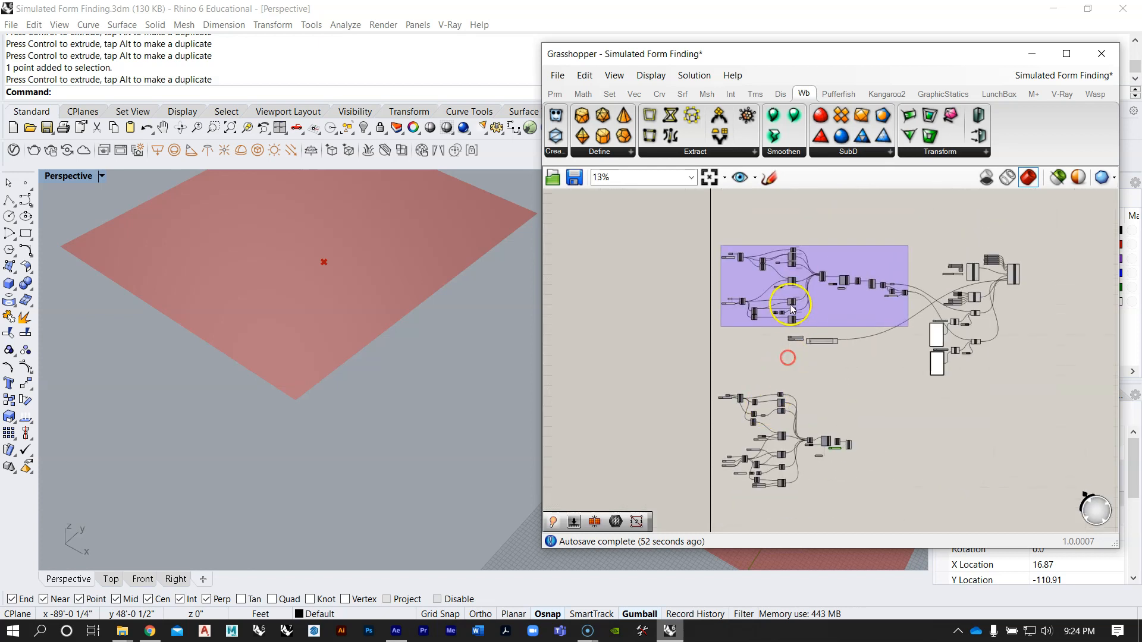
scroll(791, 308, "up", 8)
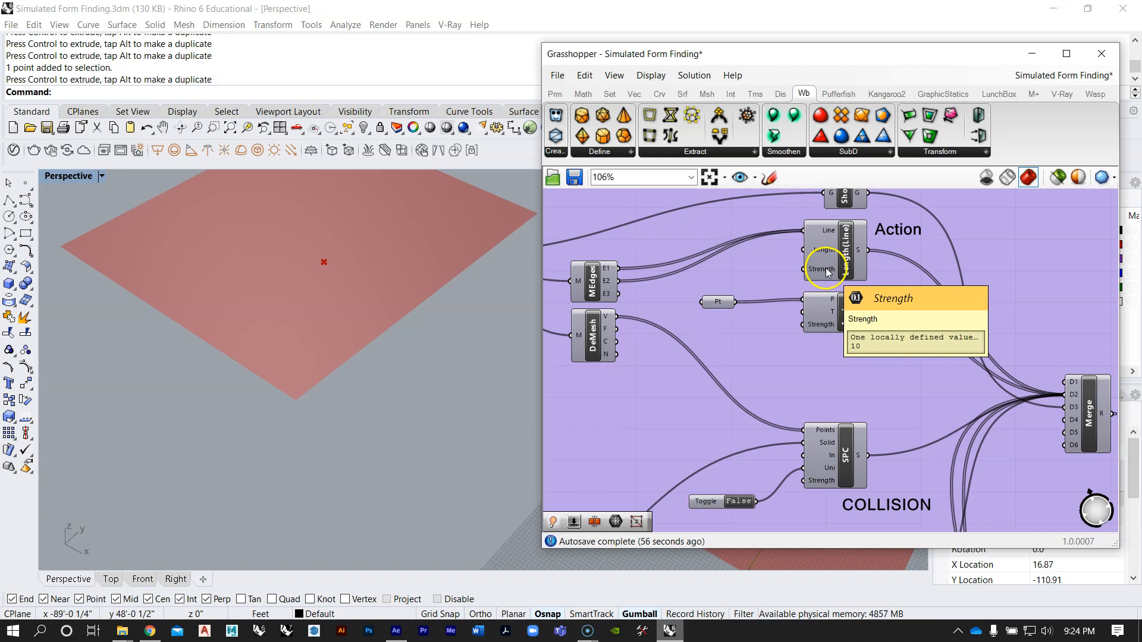
scroll(827, 271, "down", 4)
right_click_drag(798, 344, 791, 180)
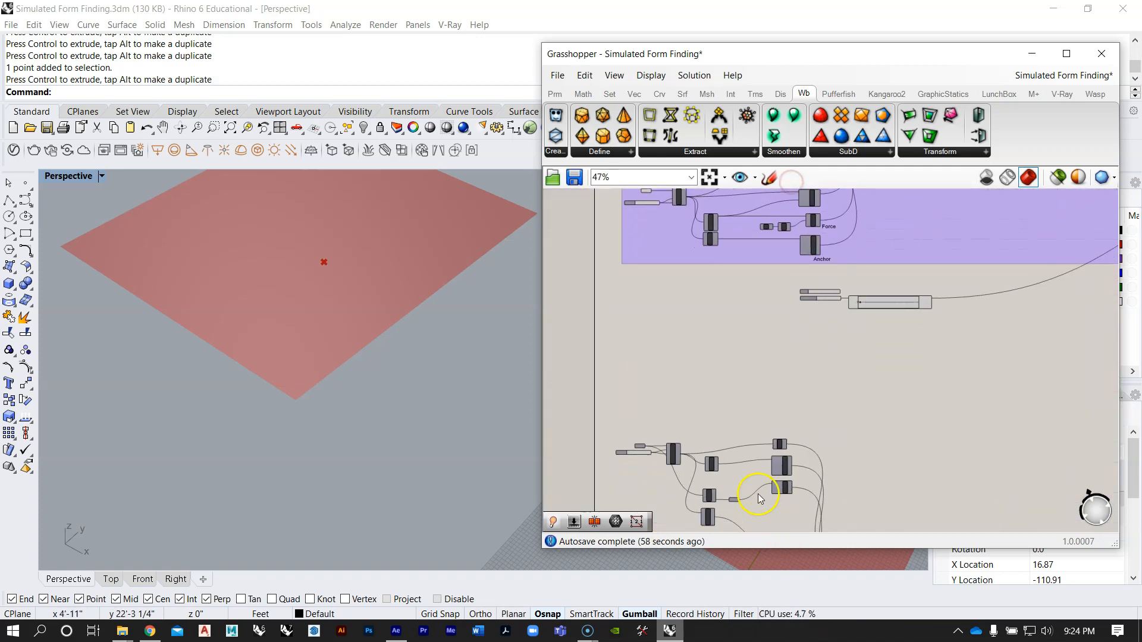
scroll(759, 499, "up", 4)
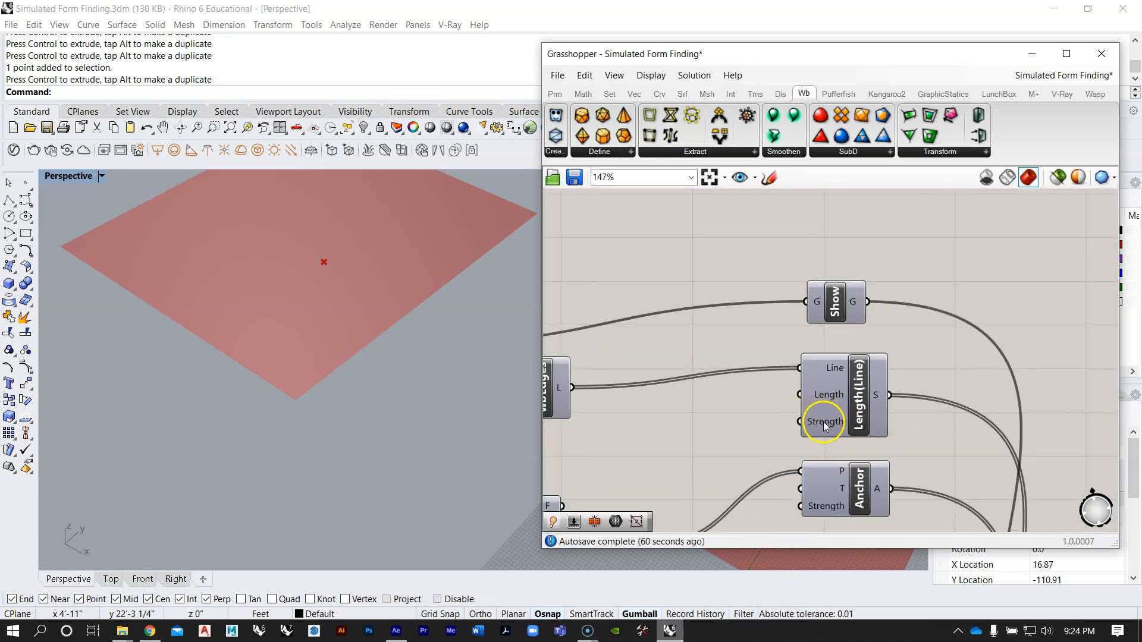
Step: Set the Boolean Toggle on the SPC goal's Uni input to False
scroll(816, 431, "down", 3)
left_click(708, 442)
scroll(708, 444, "up", 3)
left_click(701, 398)
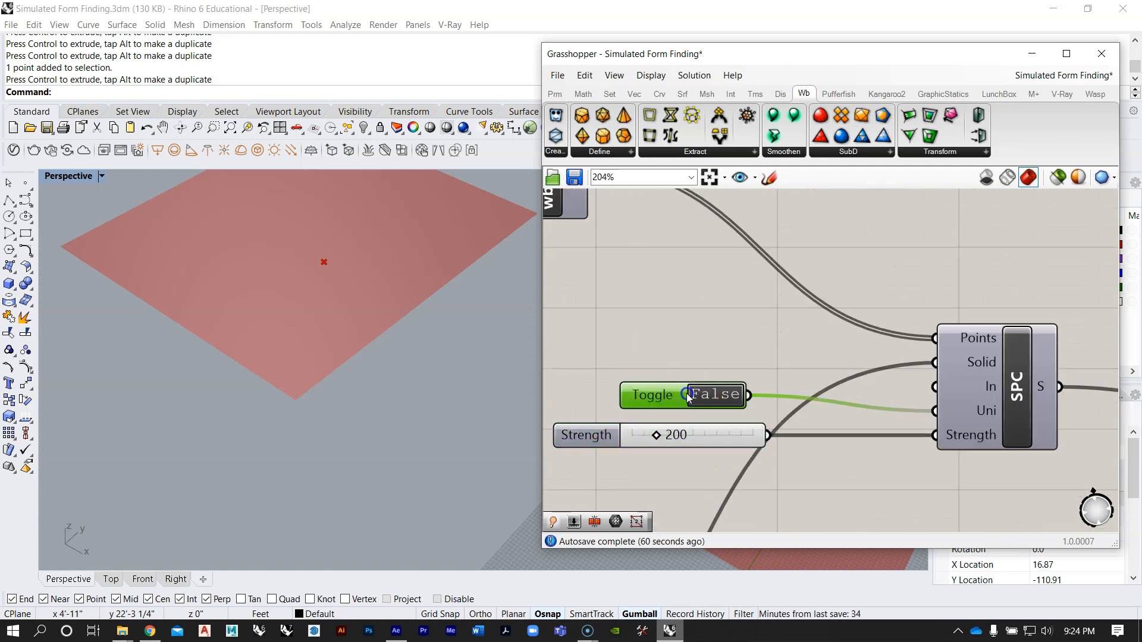
Step: Set the Factor slider feeding the Unit Z load vector to 0.82
scroll(761, 325, "down", 5)
scroll(711, 399, "up", 2)
scroll(712, 400, "down", 1)
right_click_drag(711, 399, 822, 203)
scroll(697, 387, "down", 1)
scroll(665, 383, "up", 3)
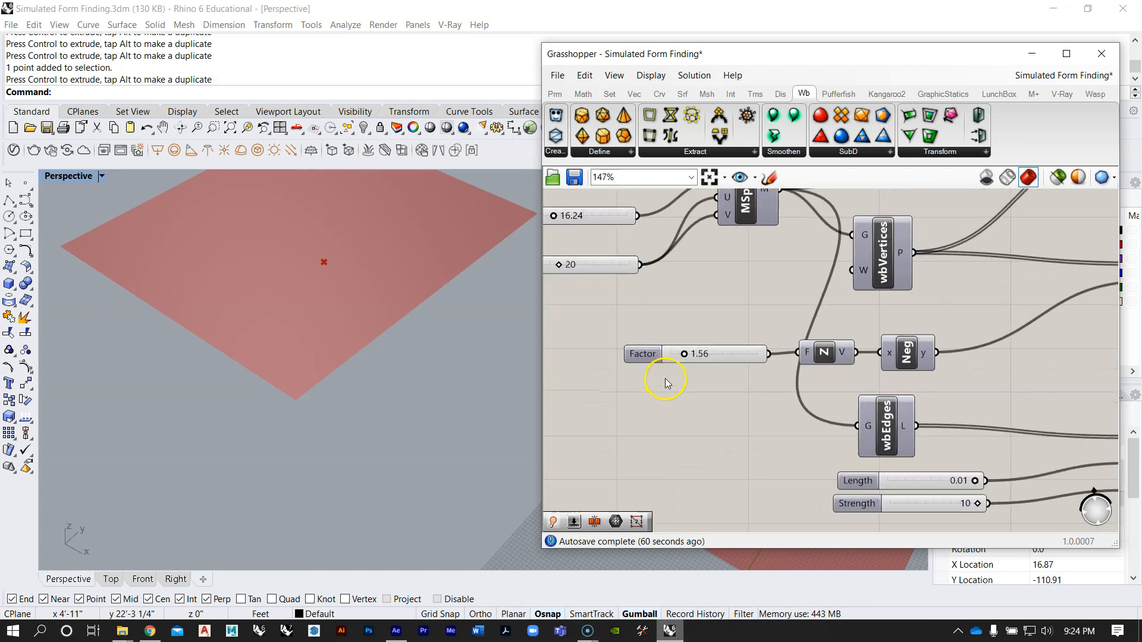
scroll(693, 326, "up", 5)
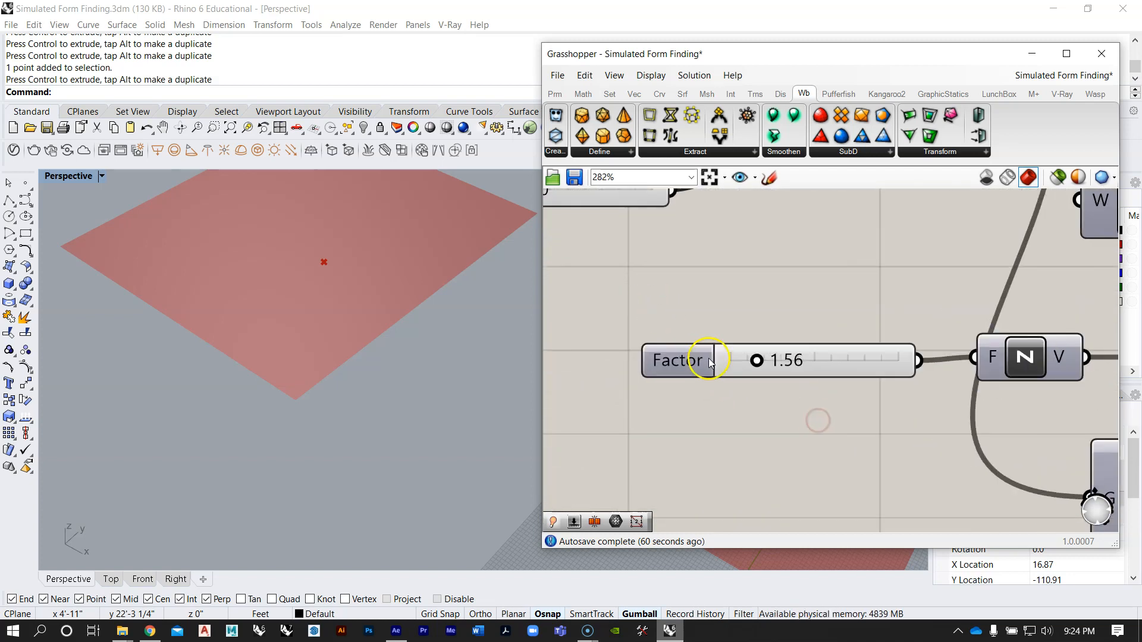
left_click_drag(765, 364, 758, 360)
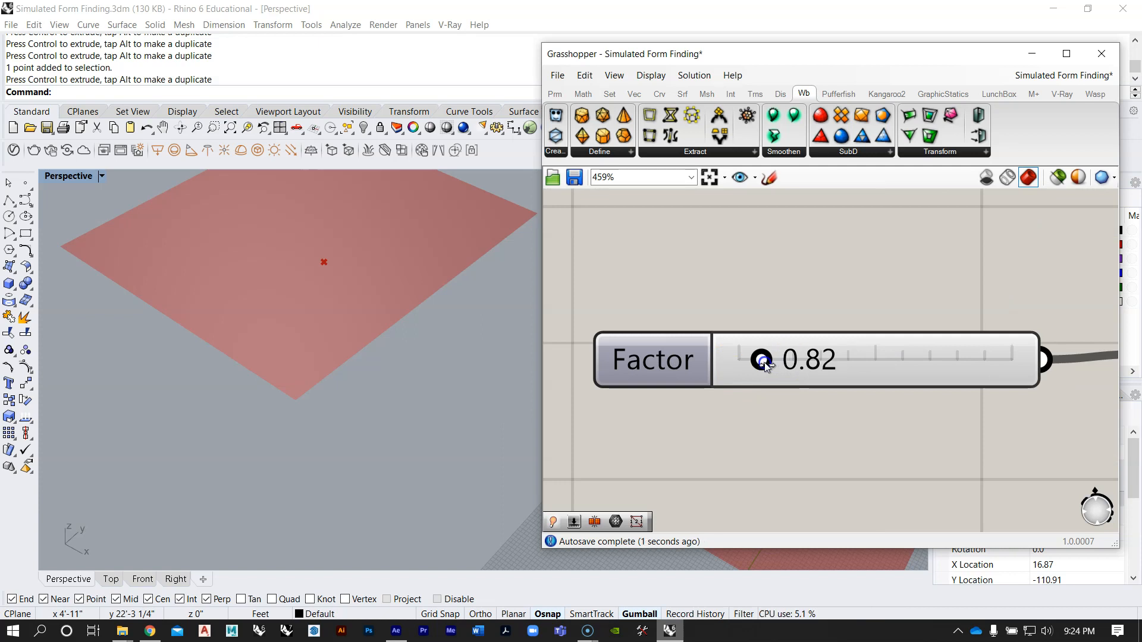
Step: Rerun the simulation by setting the StepSolver's Boolean Toggle to True, and examine how the mesh drapes around the sphere
scroll(758, 361, "down", 7)
scroll(762, 341, "down", 4)
right_click_drag(401, 279, 416, 291)
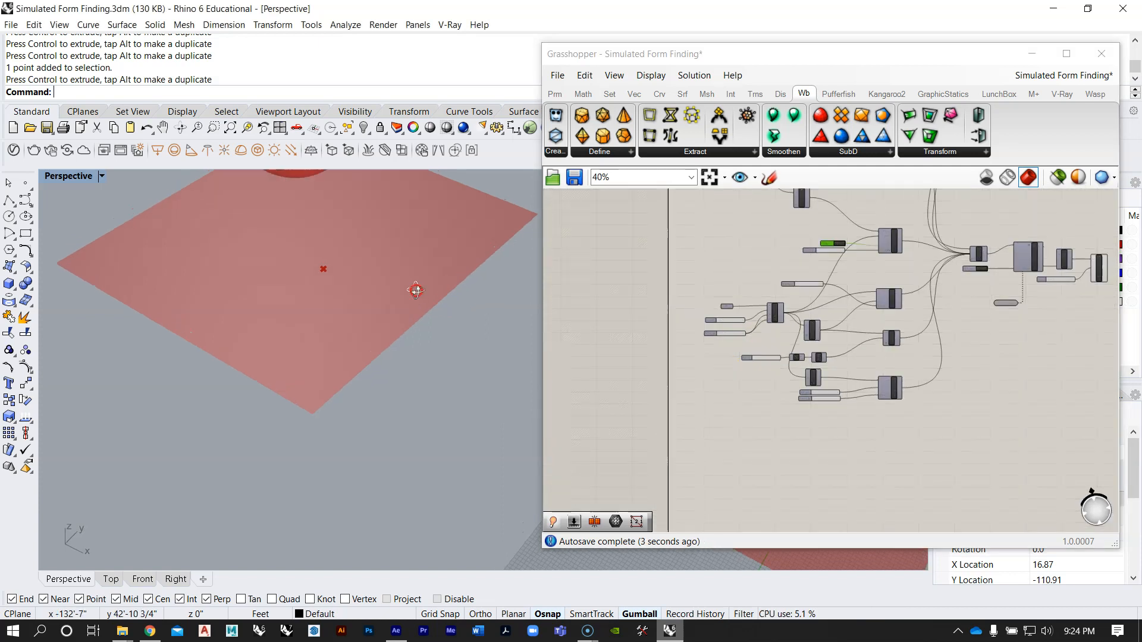
scroll(476, 398, "down", 8)
right_click_drag(775, 375, 709, 339)
right_click_drag(917, 310, 836, 375)
scroll(858, 331, "up", 6)
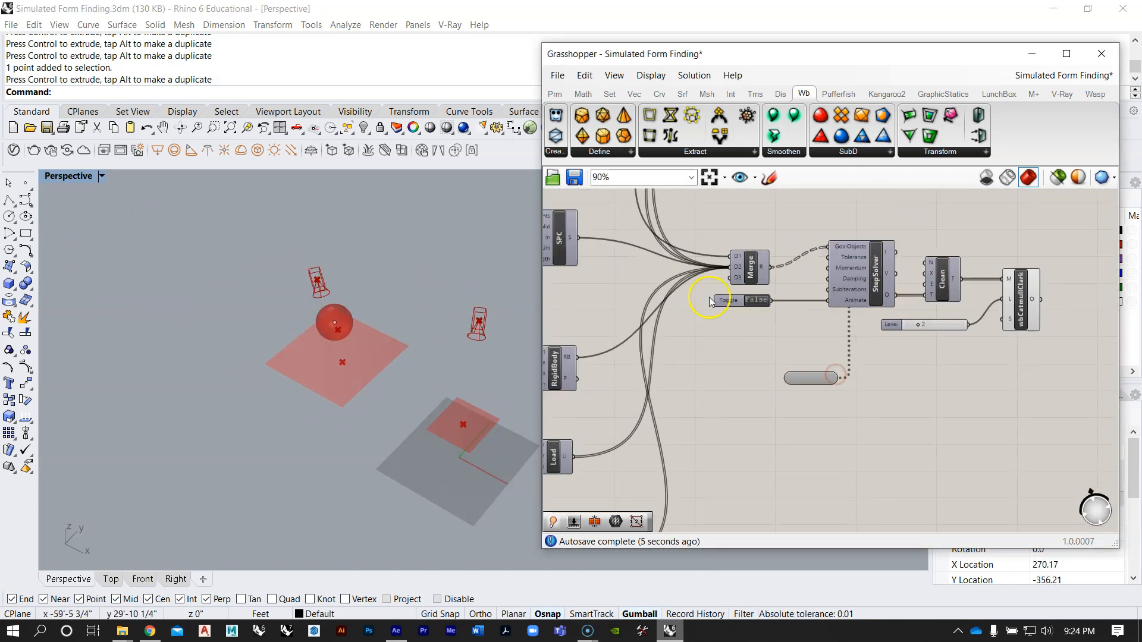
right_click_drag(351, 405, 360, 353)
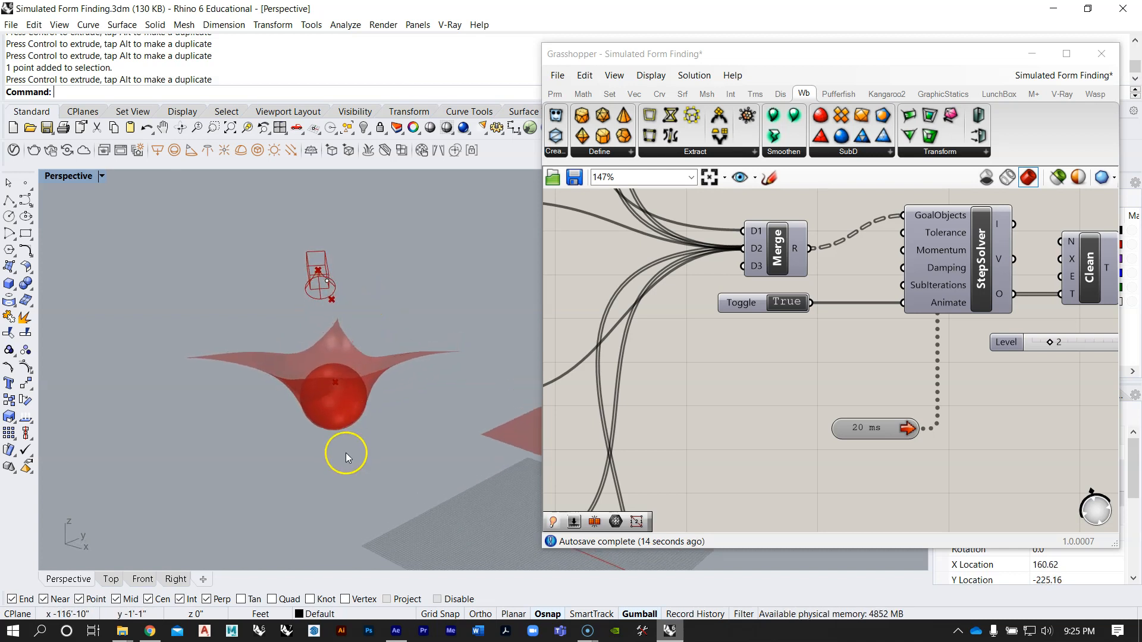
mouse_move(347, 423)
right_mouse_down()
mouse_move(355, 413)
mouse_move(285, 392)
mouse_move(338, 431)
mouse_move(339, 467)
mouse_move(331, 438)
mouse_move(377, 400)
mouse_move(339, 426)
right_mouse_up()
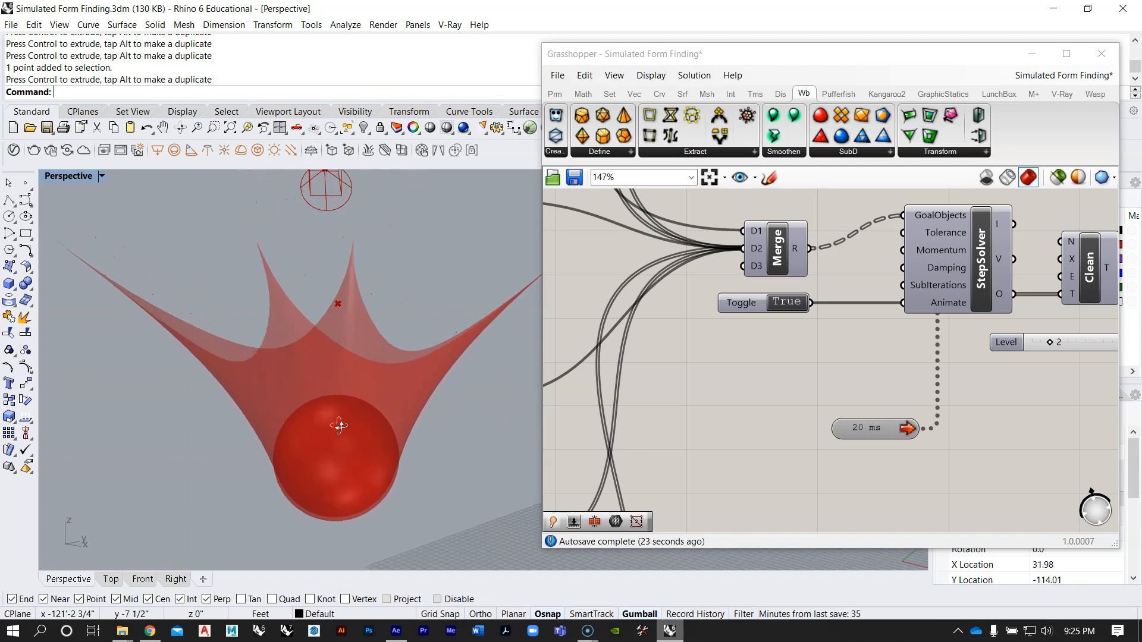
scroll(340, 425, "down", 6)
right_click_drag(407, 386, 344, 400)
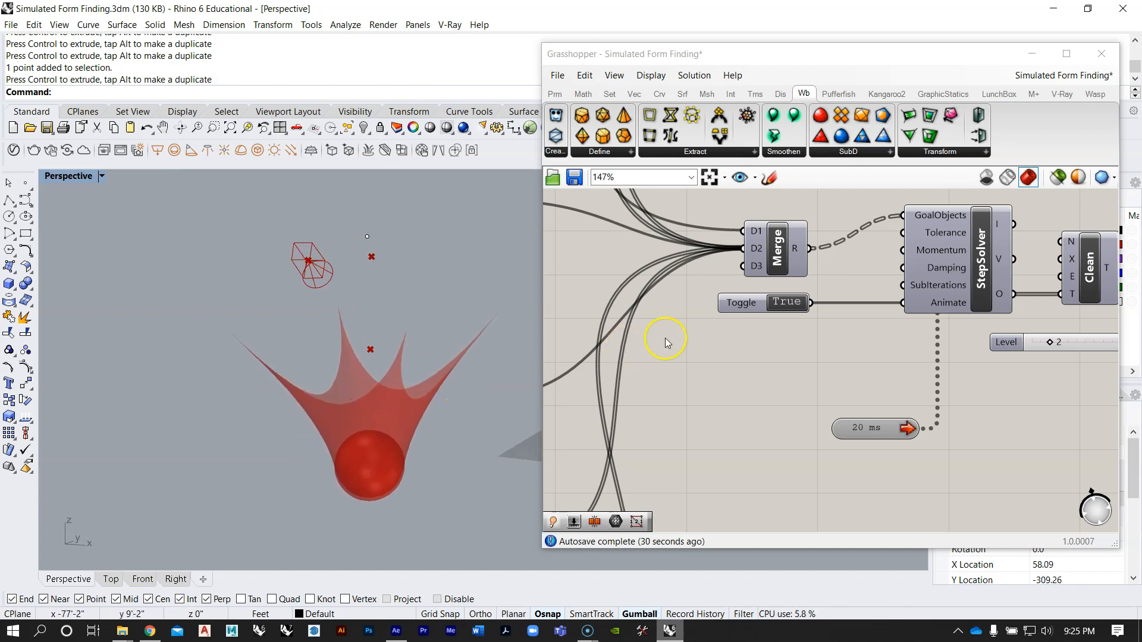
right_click_drag(347, 439, 378, 437)
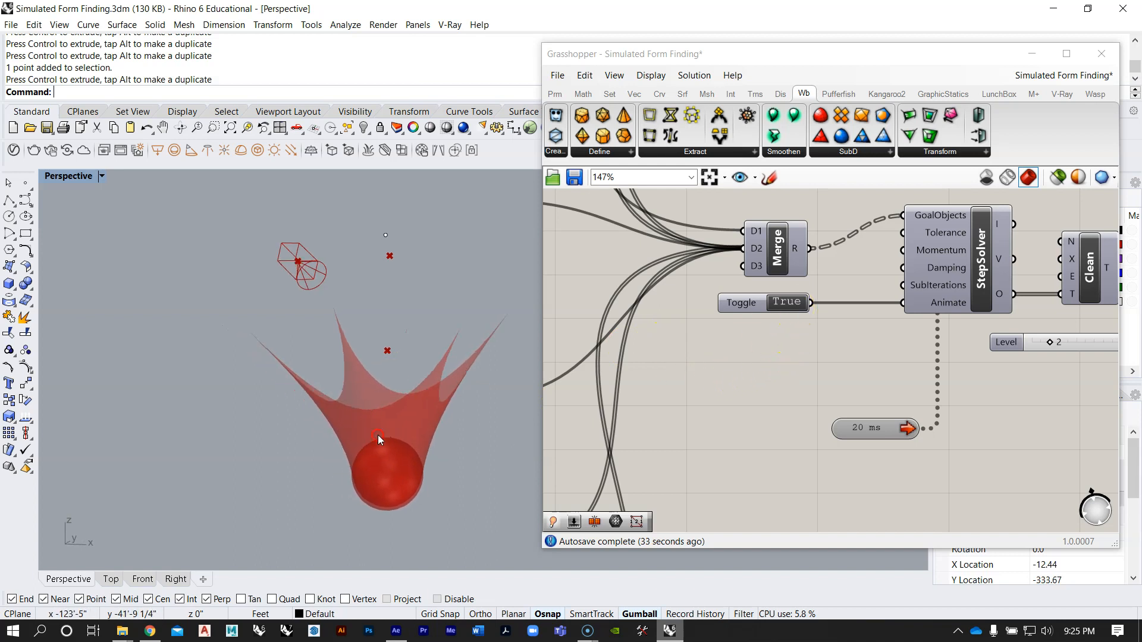
Step: Bake the wbCatmullClark output into Rhino with the default attributes
scroll(741, 372, "down", 2)
right_click_drag(730, 373, 563, 406)
scroll(1078, 300, "up", 1)
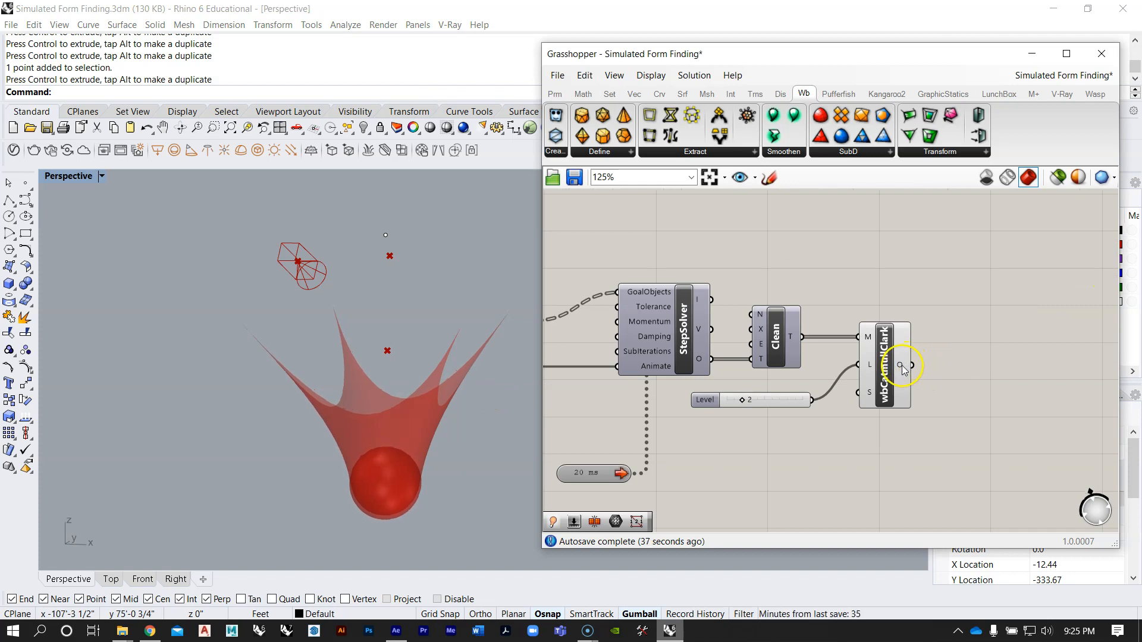
right_click(902, 370)
left_click(932, 392)
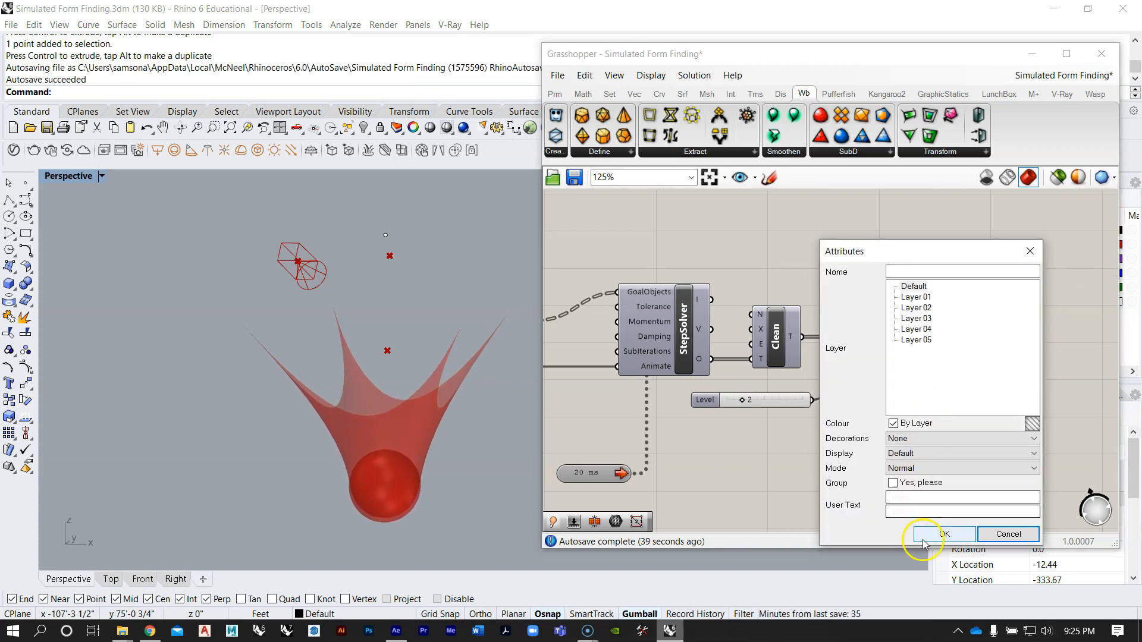
left_click(943, 533)
Step: Move the baked draped mesh aside from the Grasshopper preview and inspect its subdivided faces
scroll(416, 444, "down", 3)
left_click_drag(424, 416, 255, 406)
left_click(284, 438)
scroll(205, 427, "up", 6)
right_click_drag(205, 428, 233, 423)
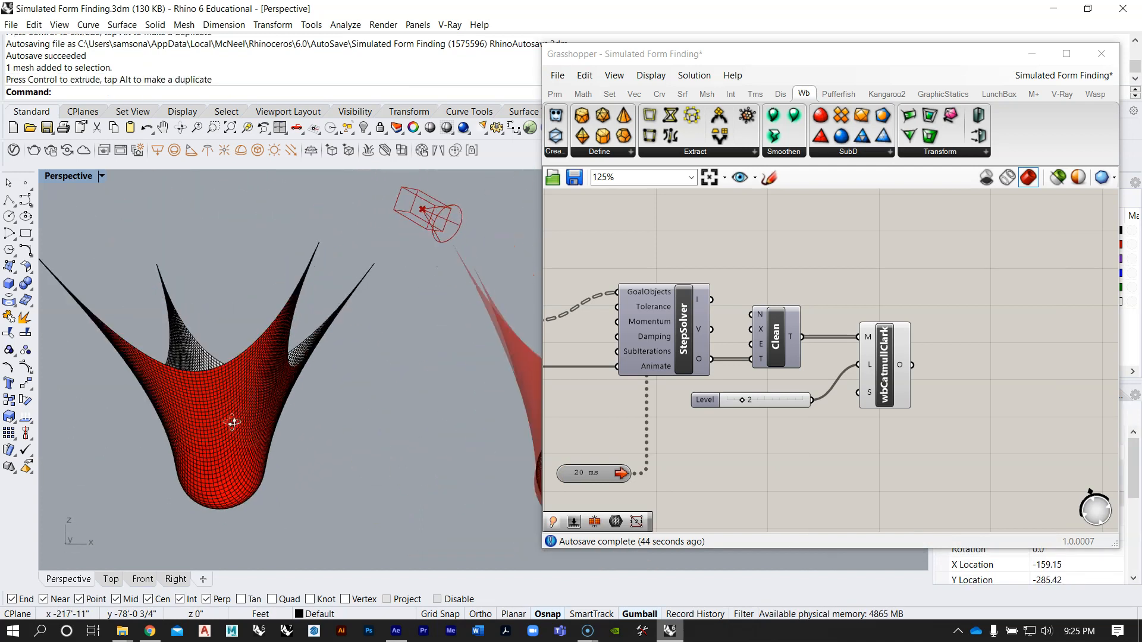
Step: Delete the baked draped mesh and the baked sphere from the Rhino viewport
left_click(231, 423)
key("Delete")
left_click(288, 369)
right_click_drag(288, 369, 301, 416)
left_click(310, 423)
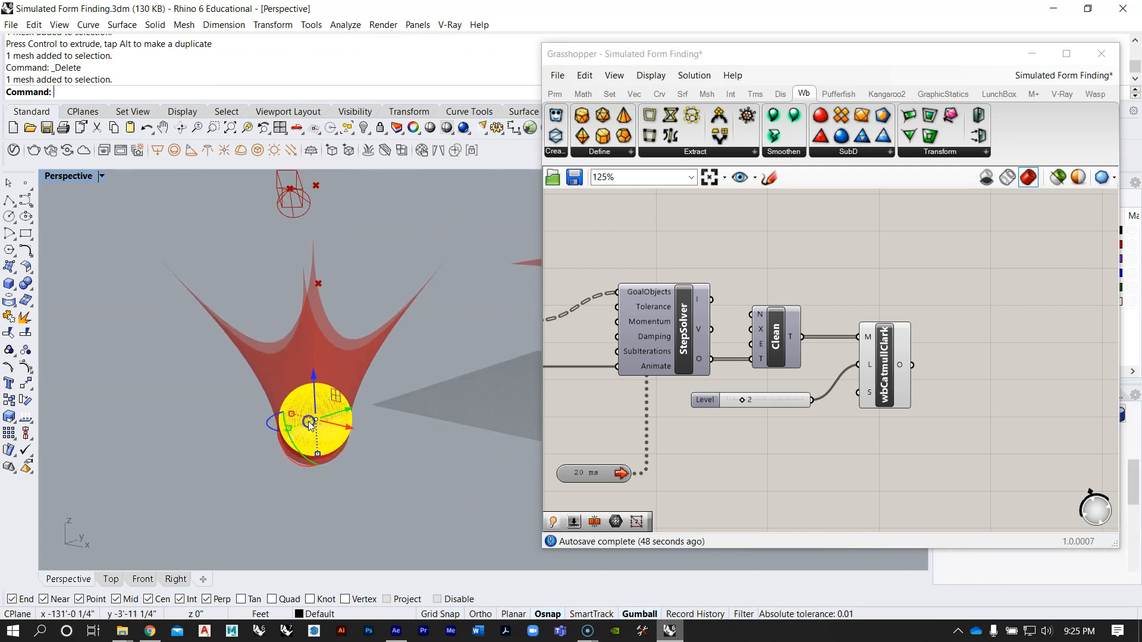
type("Hide")
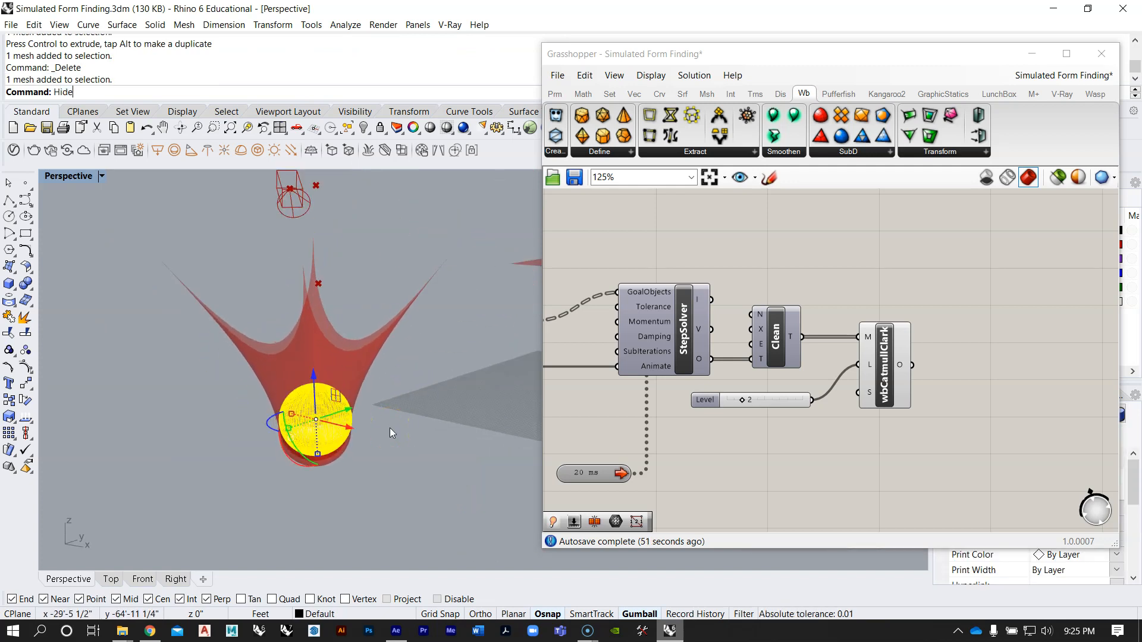
key("Return")
scroll(390, 427, "up", 7)
left_click(374, 431)
left_click(296, 366)
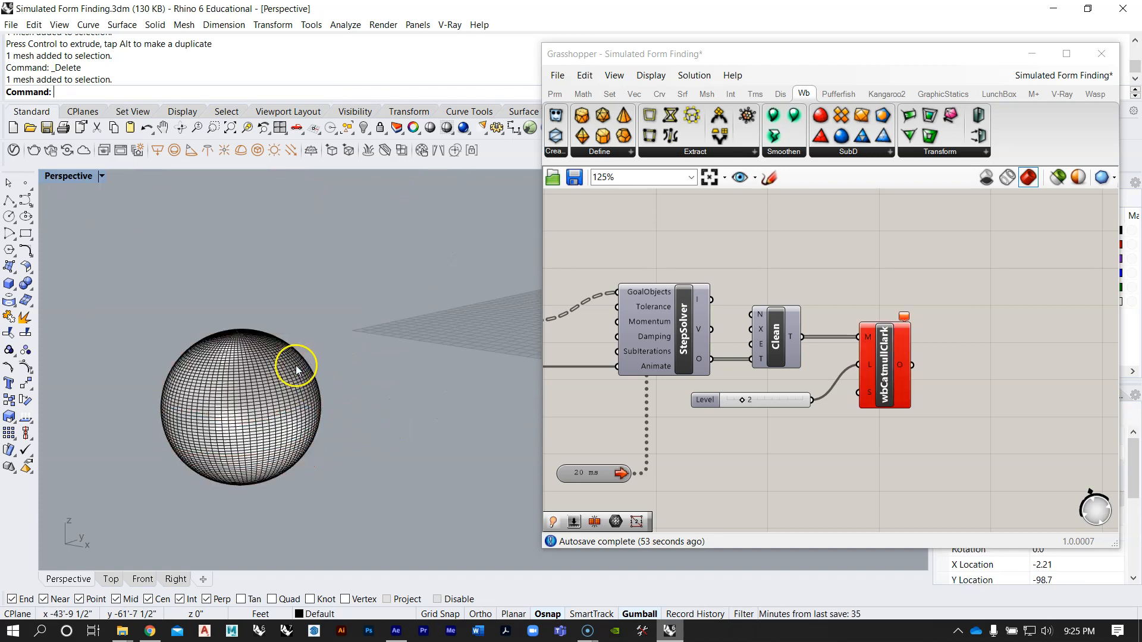
key("Delete")
Step: Examine the previewed smoothed mesh and sphere from several angles, checking the contact between them
right_click_drag(787, 381, 836, 389)
scroll(223, 338, "down", 5)
right_click_drag(351, 424, 448, 386)
scroll(398, 394, "up", 3)
scroll(764, 363, "down", 3)
scroll(376, 421, "up", 3)
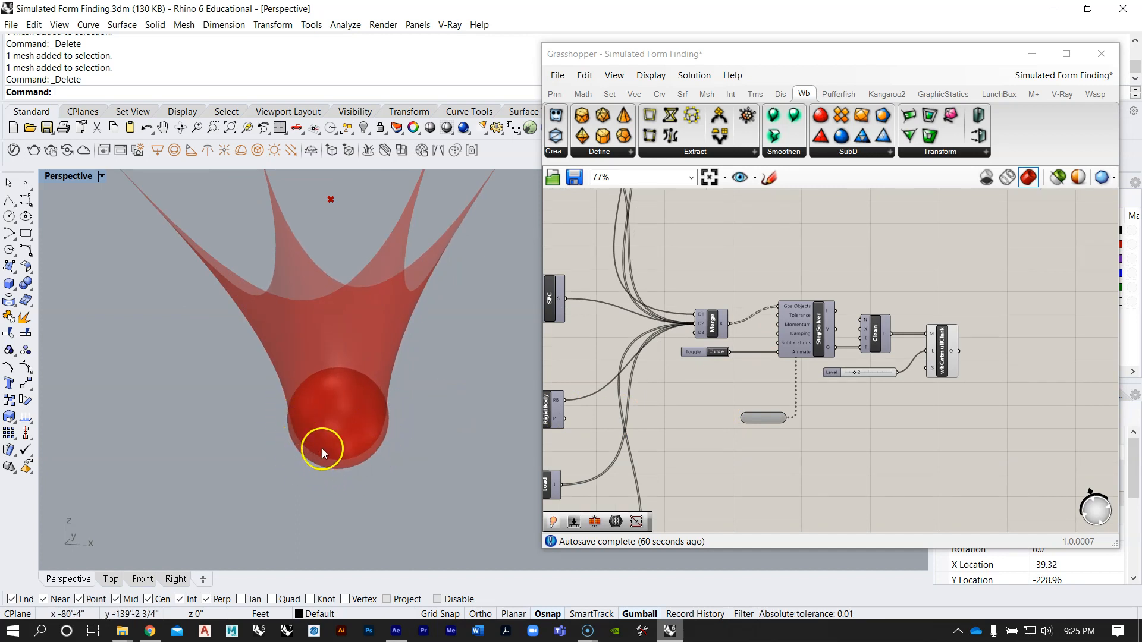
right_click_drag(409, 397, 327, 420)
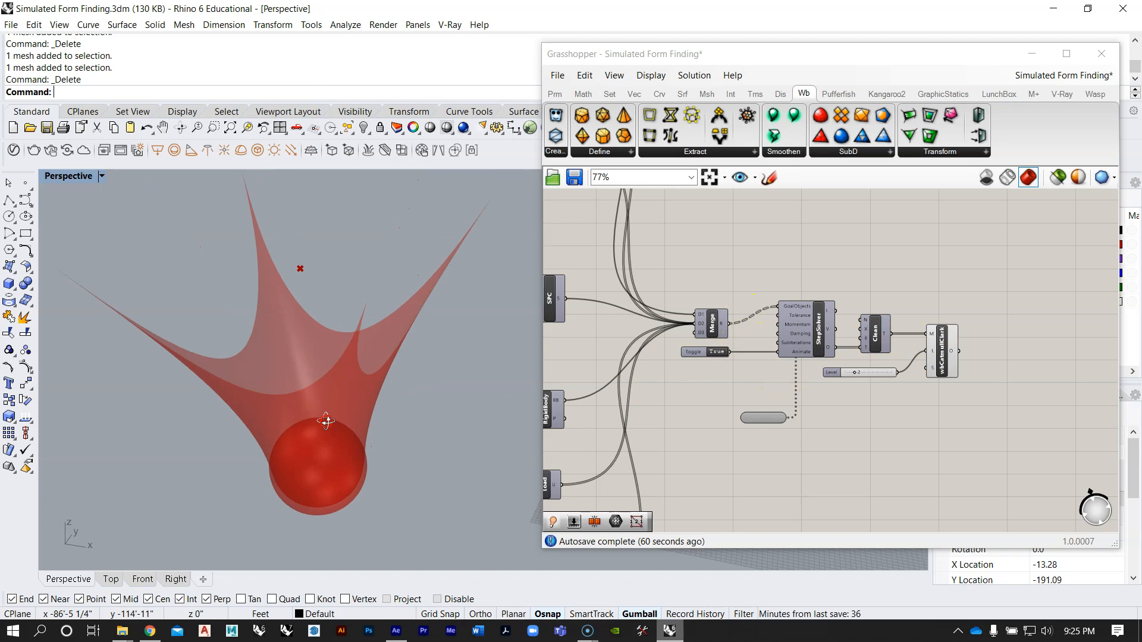
scroll(841, 390, "down", 3)
scroll(839, 391, "up", 3)
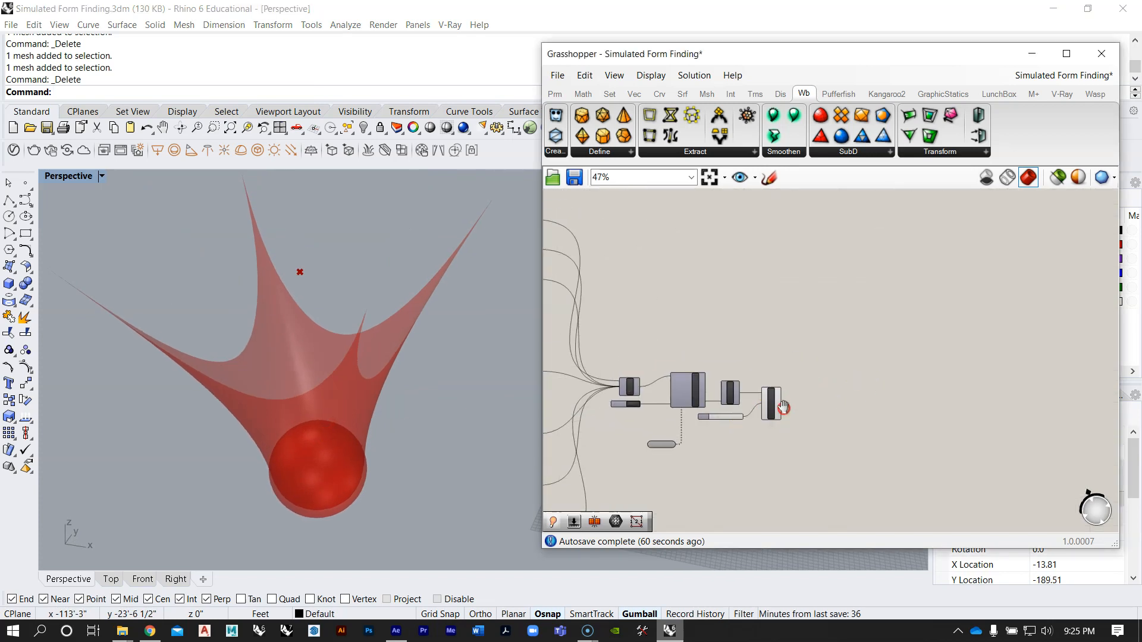
right_click_drag(370, 458, 355, 434)
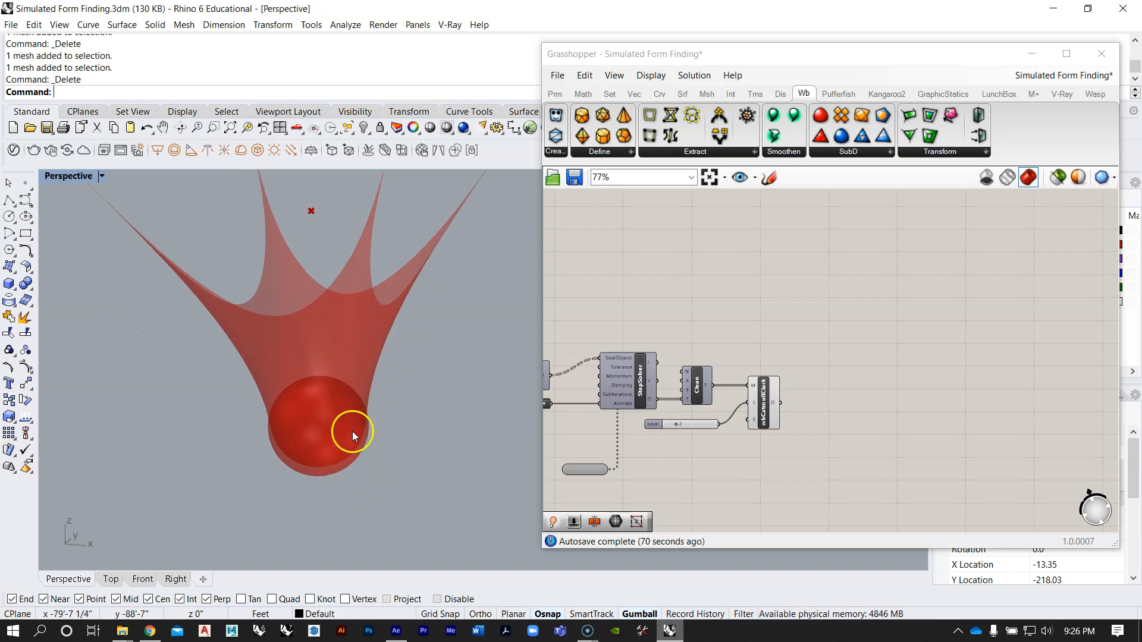
Step: Check how the purple-grouped definition separates the wbCatmullClark output with Dispatch, and compare it with the previewed mesh and sphere
scroll(740, 385, "down", 5)
right_click_drag(704, 240, 722, 376)
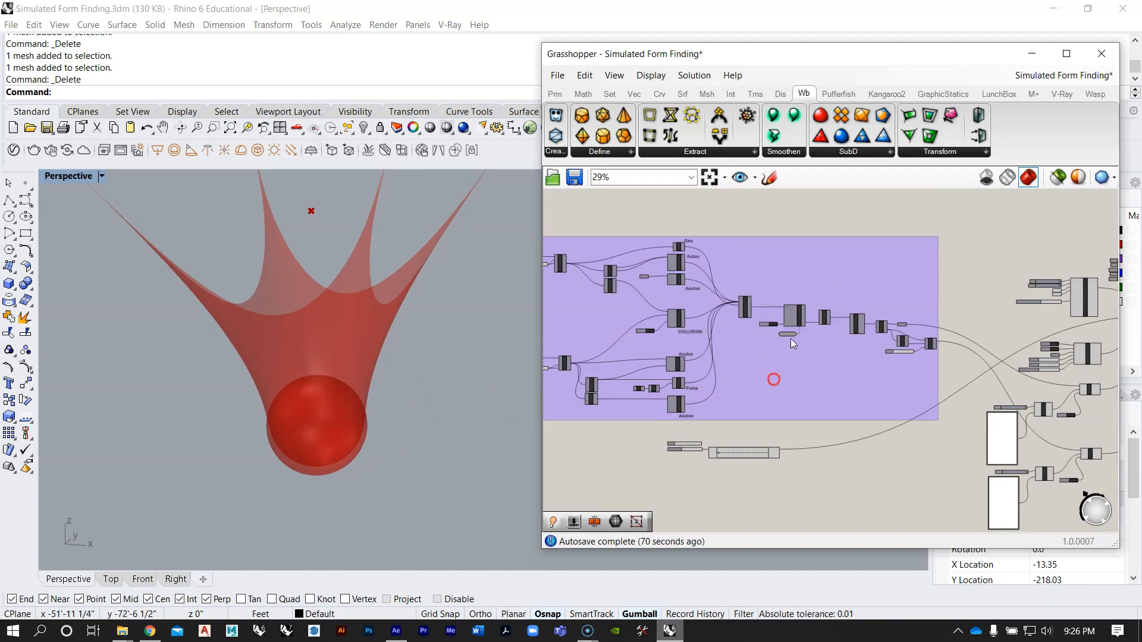
scroll(790, 339, "up", 5)
right_click_drag(350, 286, 372, 380)
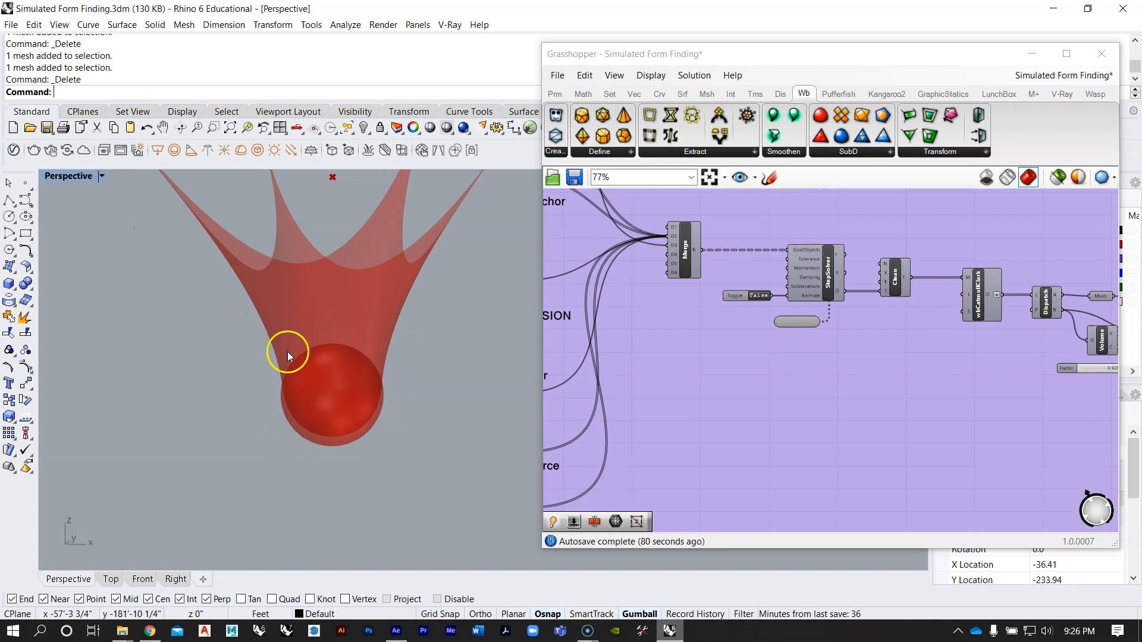
right_click_drag(402, 344, 550, 368)
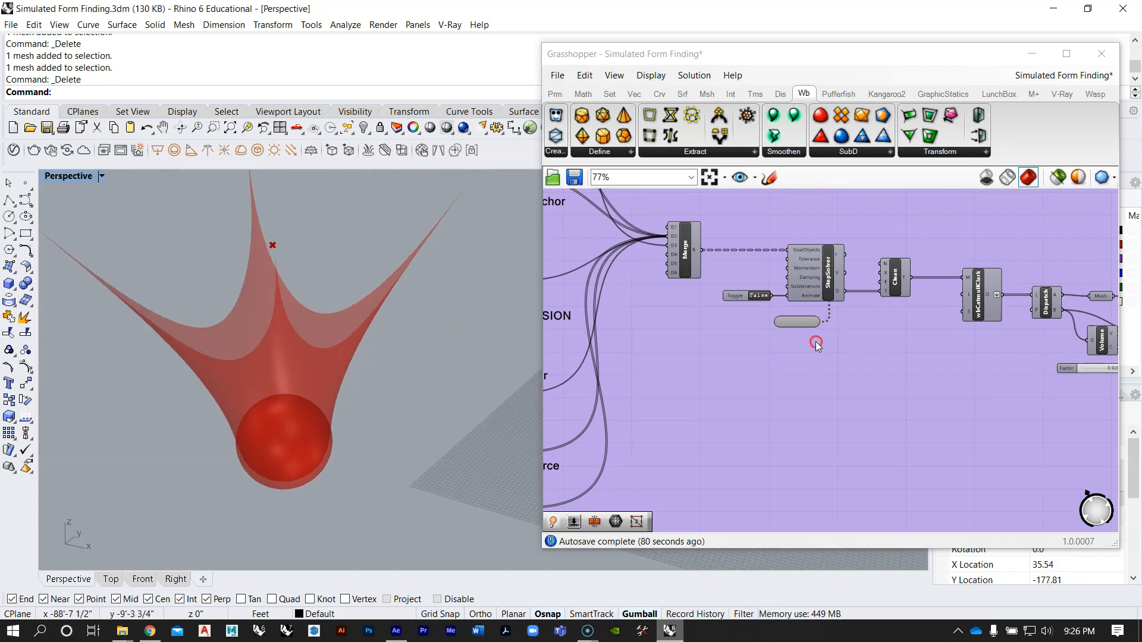
Step: Add a Dispatch component just after the wbCatmullClark component in the working definition
scroll(816, 341, "down", 7)
scroll(823, 387, "up", 8)
mouse_move(830, 417)
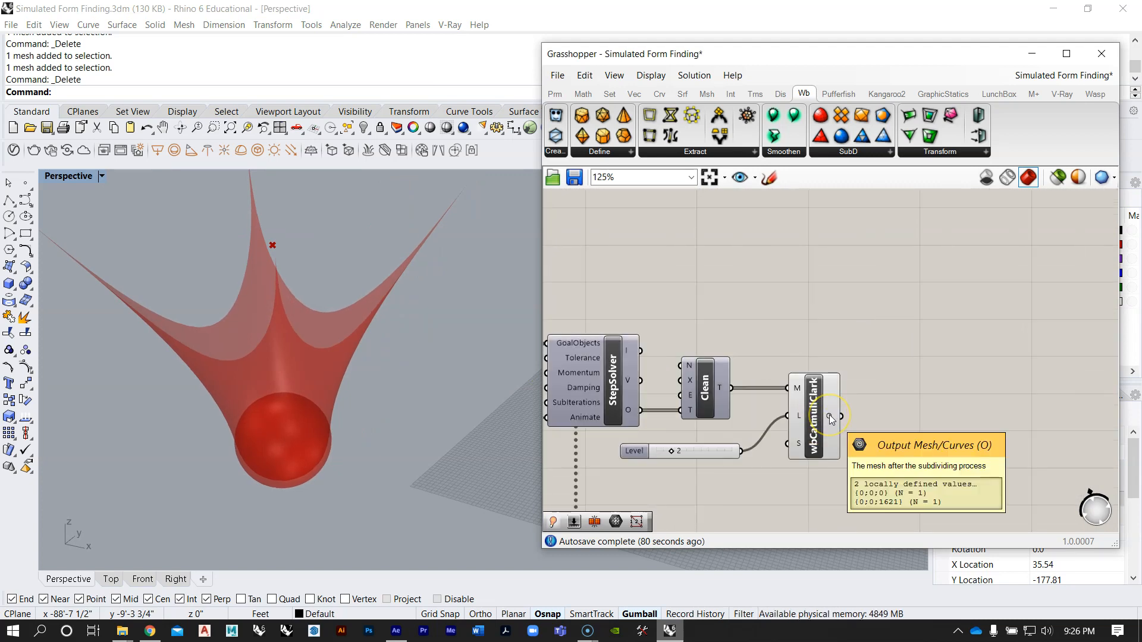
right_click_drag(918, 422, 833, 405)
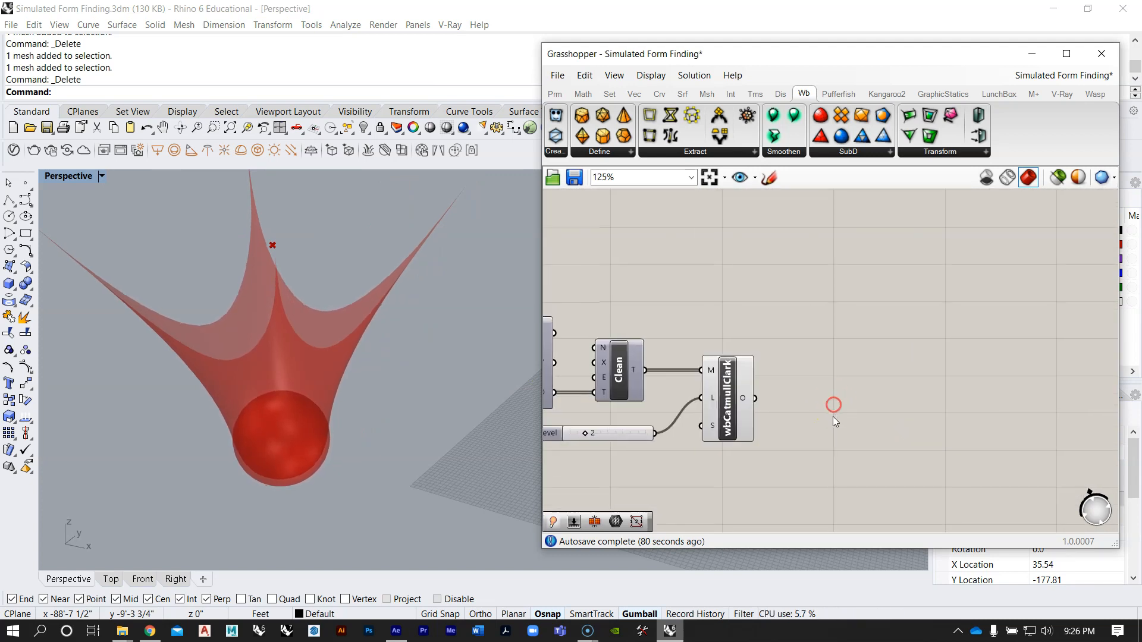
double_click(833, 417)
type("disp")
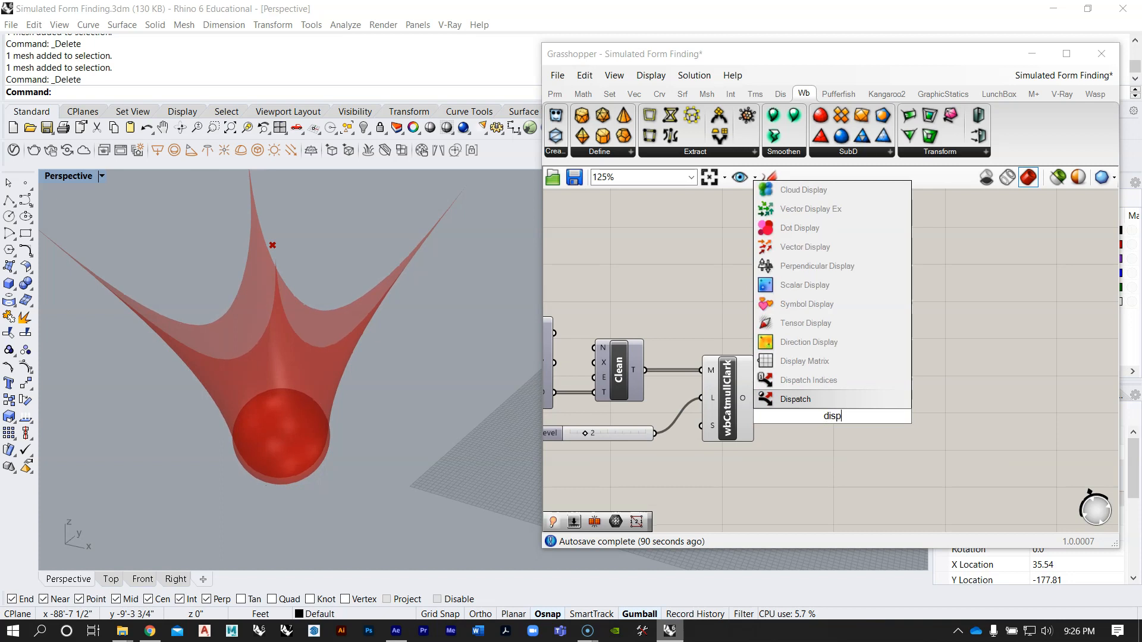
left_click(815, 400)
left_click_drag(818, 409, 872, 409)
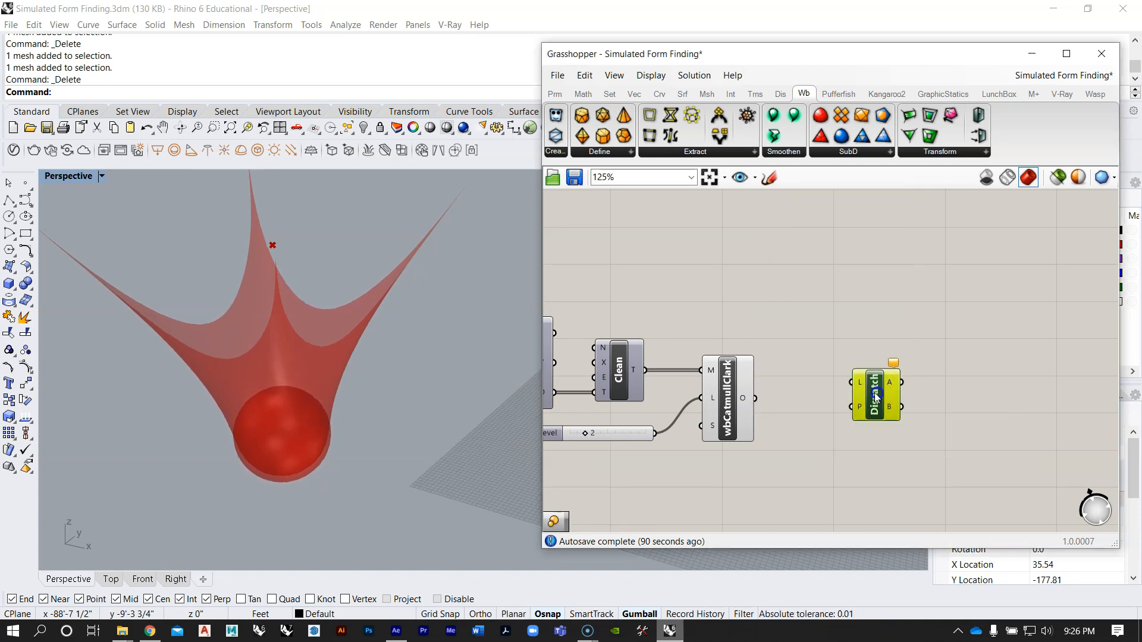
Step: Connect the wbCatmullClark output to Dispatch's list input and place Dispatch closer to it
left_click(729, 397)
right_click_drag(730, 403, 750, 396)
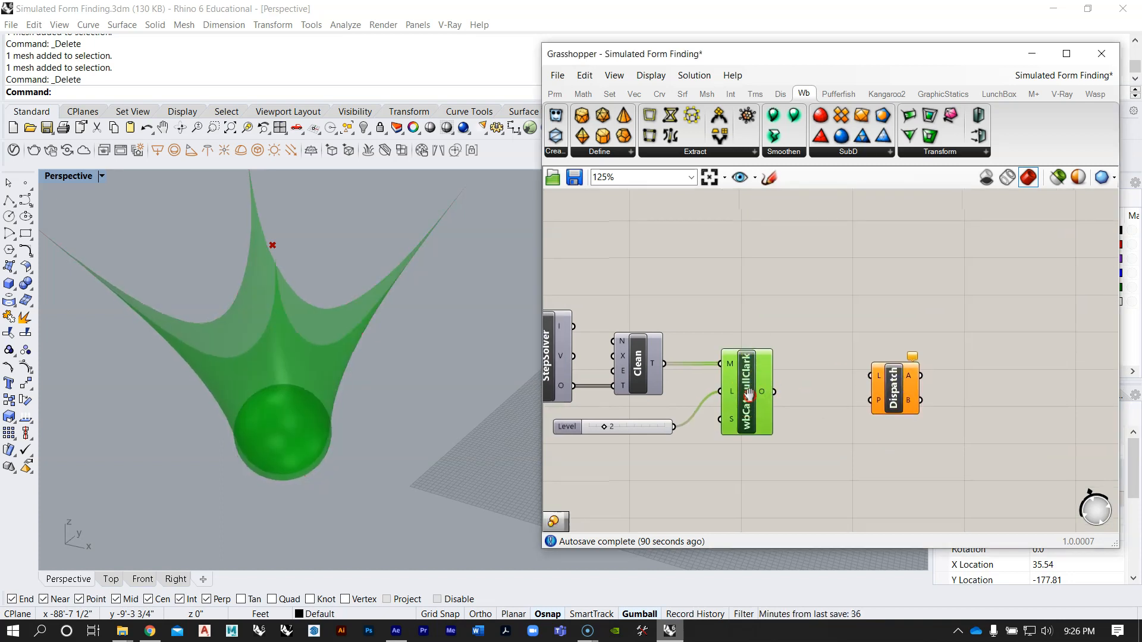
mouse_move(761, 390)
left_click(448, 370)
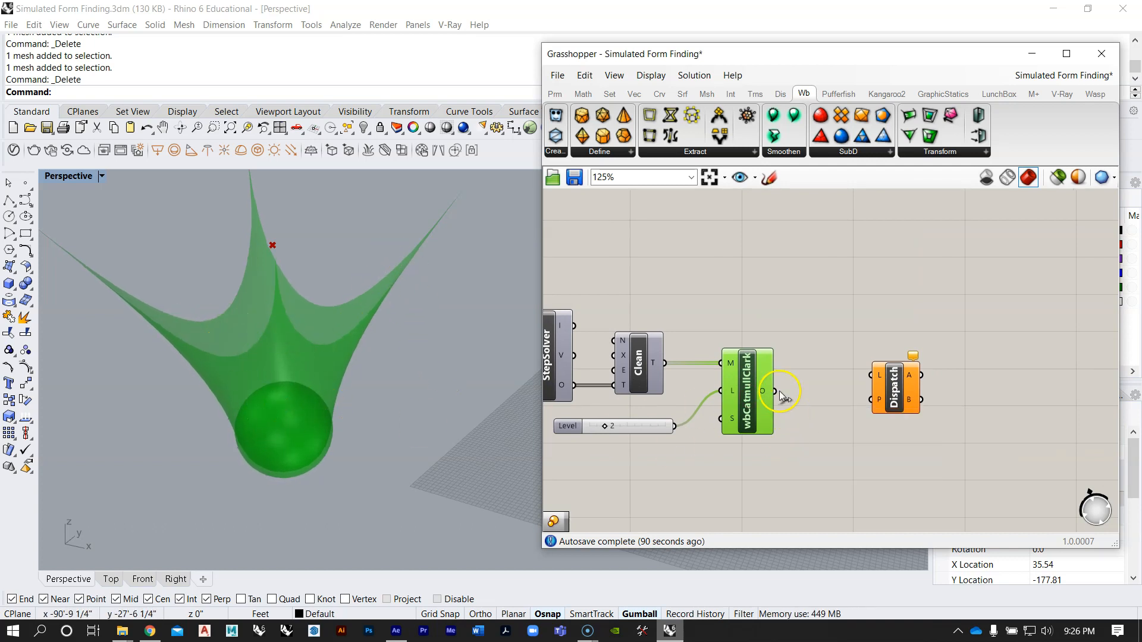
left_click_drag(875, 373, 873, 375)
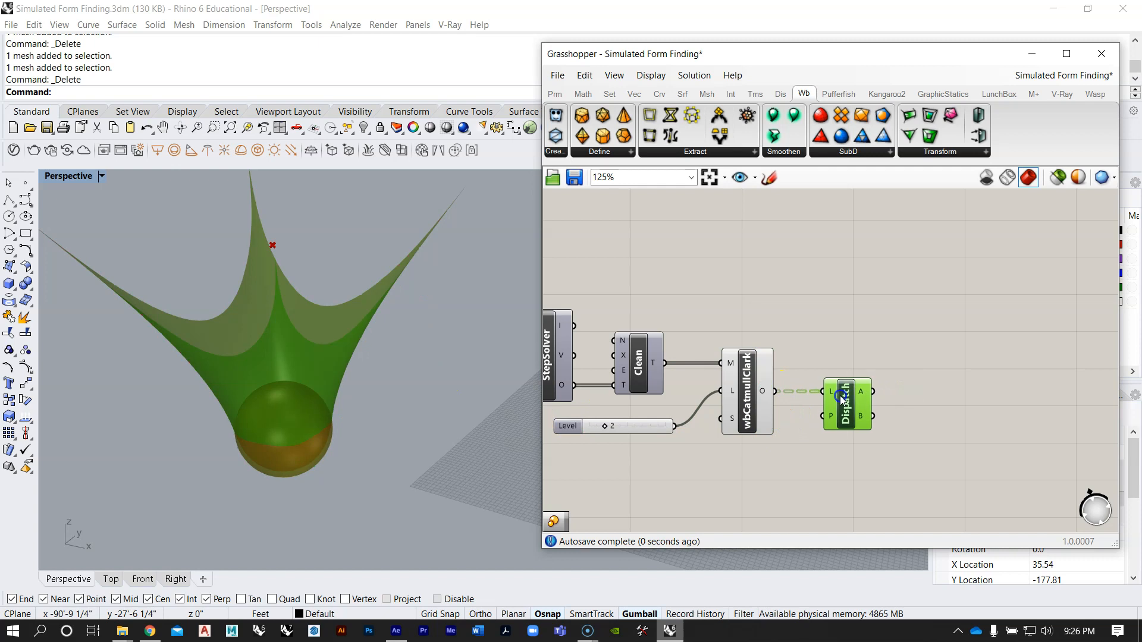
mouse_move(863, 395)
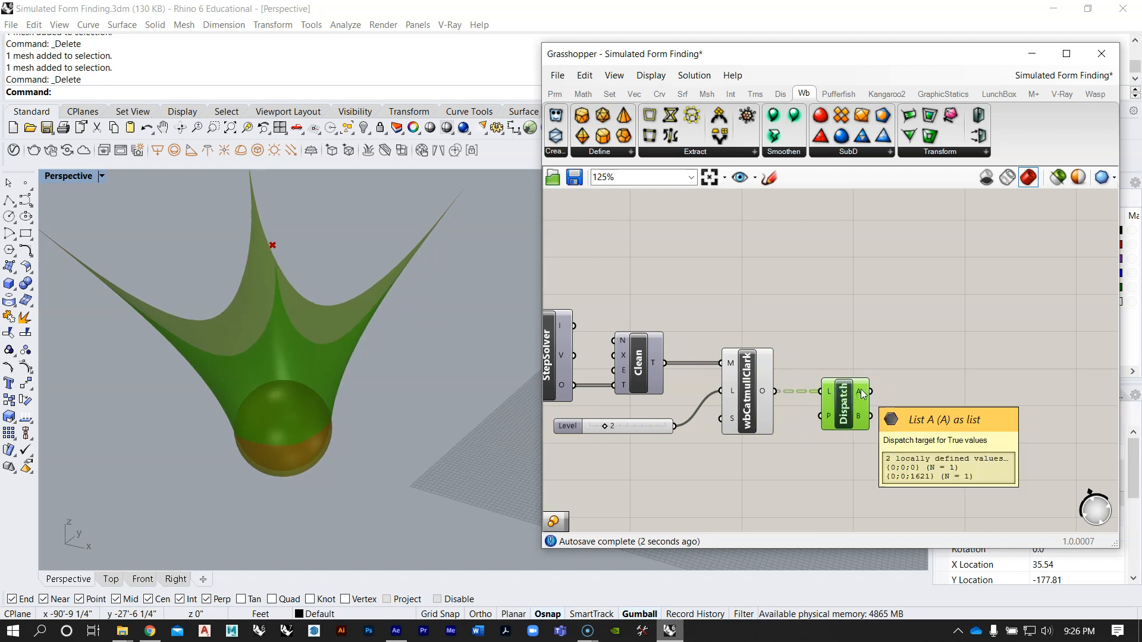
left_click(814, 417)
Step: Flatten the wbCatmullClark output feeding Dispatch, and check what Dispatch's A and B outputs contain
right_click(765, 400)
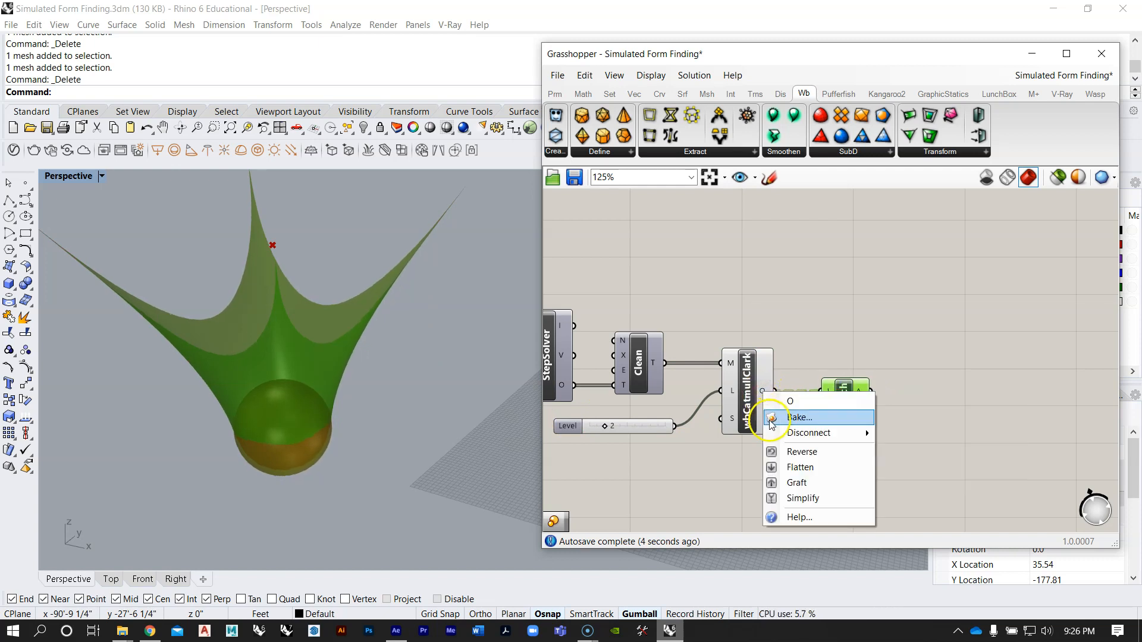
left_click(842, 332)
scroll(846, 409, "up", 2)
mouse_move(867, 390)
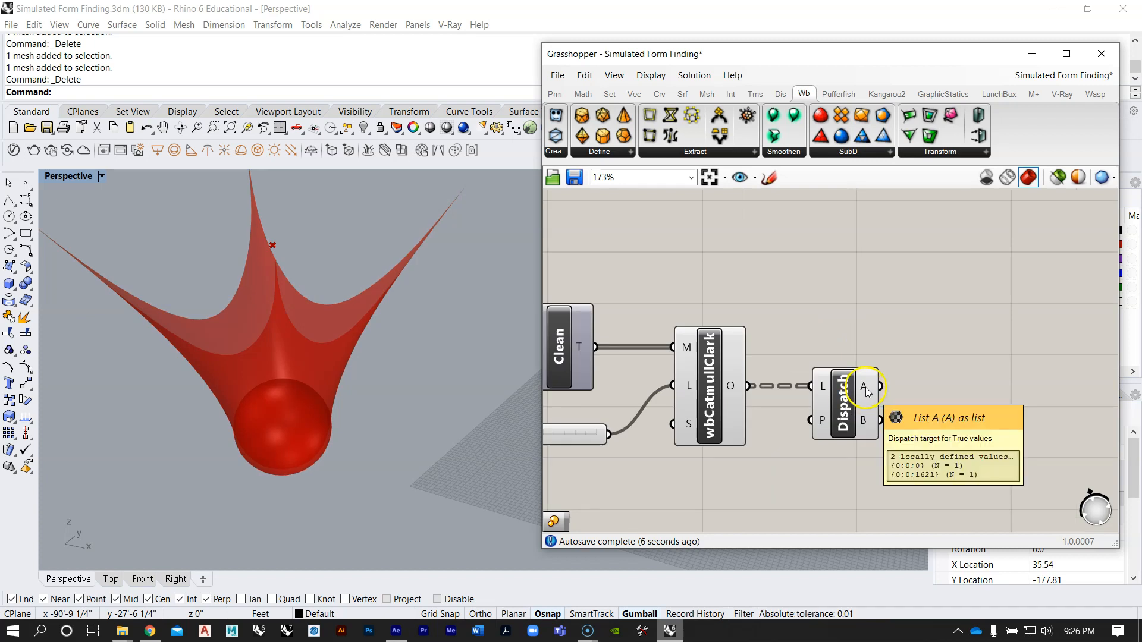
left_click(862, 426)
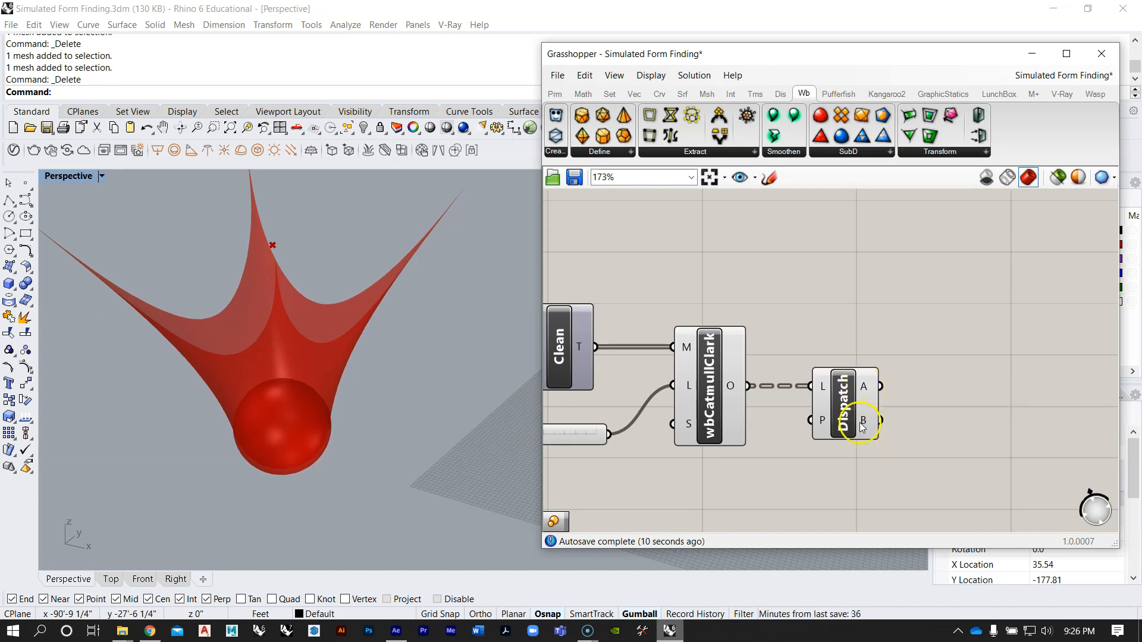
right_click(731, 389)
left_click(761, 463)
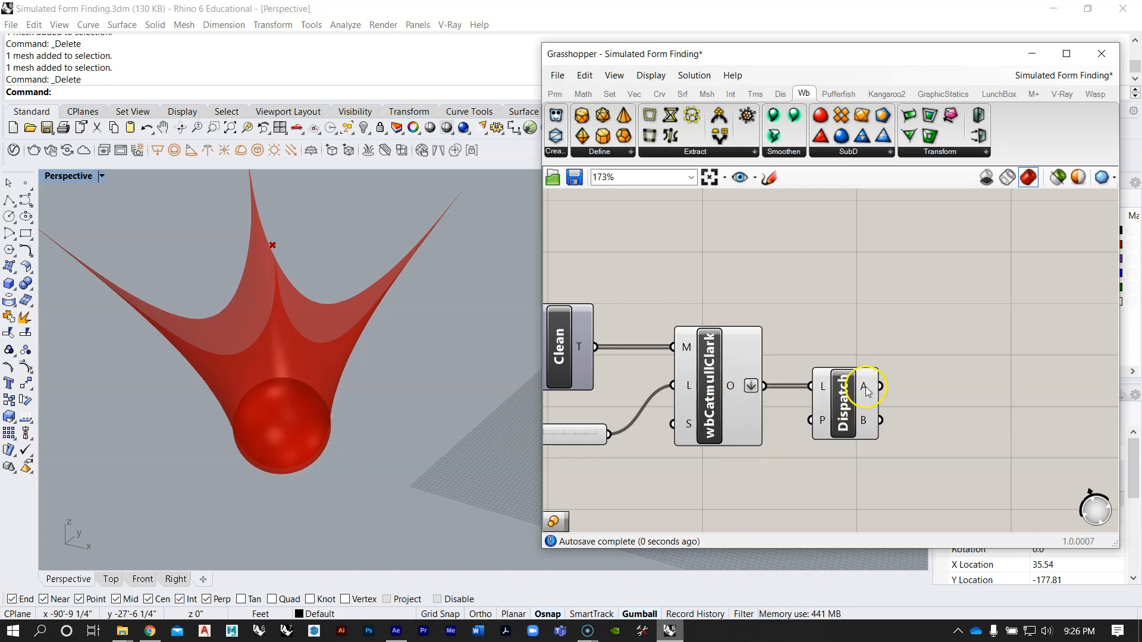
mouse_move(867, 391)
mouse_move(868, 424)
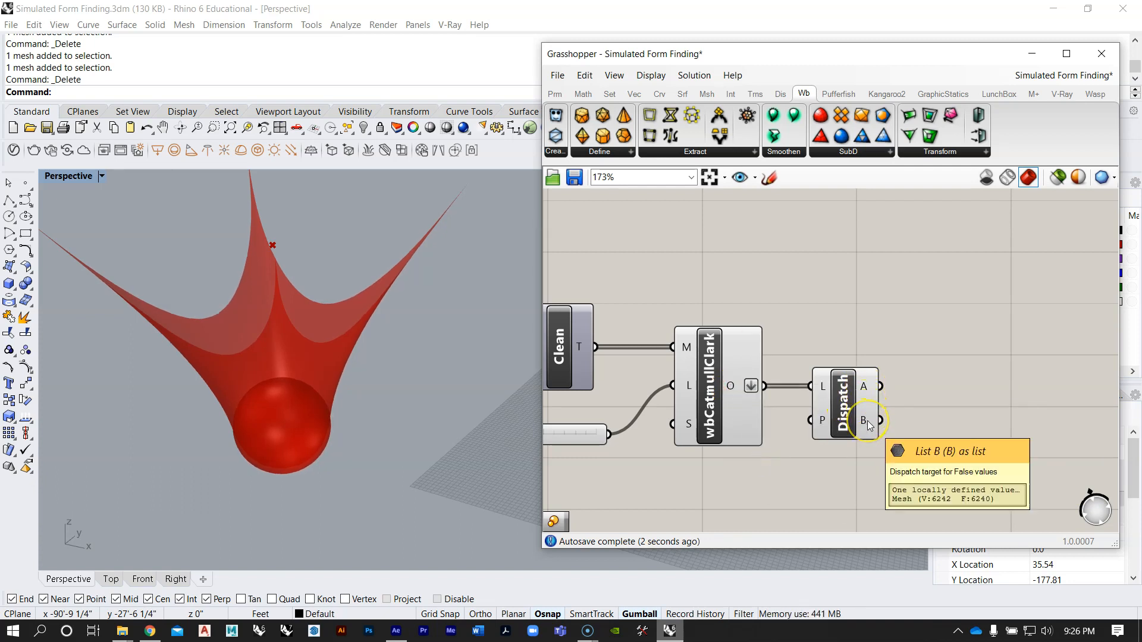
Step: Add two Mesh parameters and connect Dispatch's A output to the upper one and its B output to the lower one
left_click(931, 386)
double_click(933, 380)
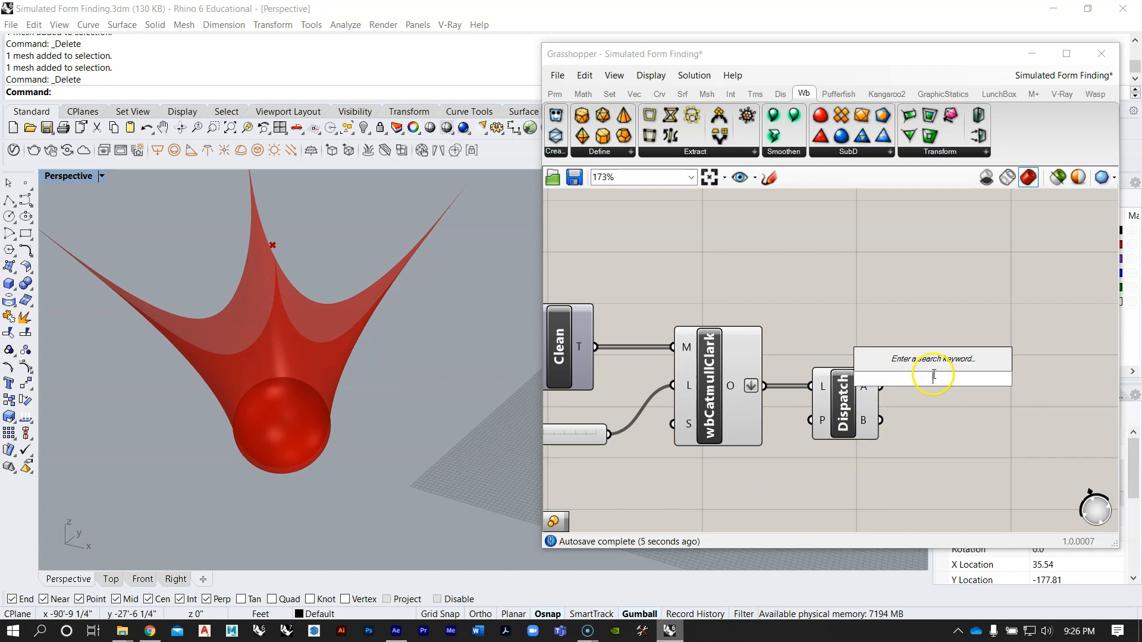
type("mesh")
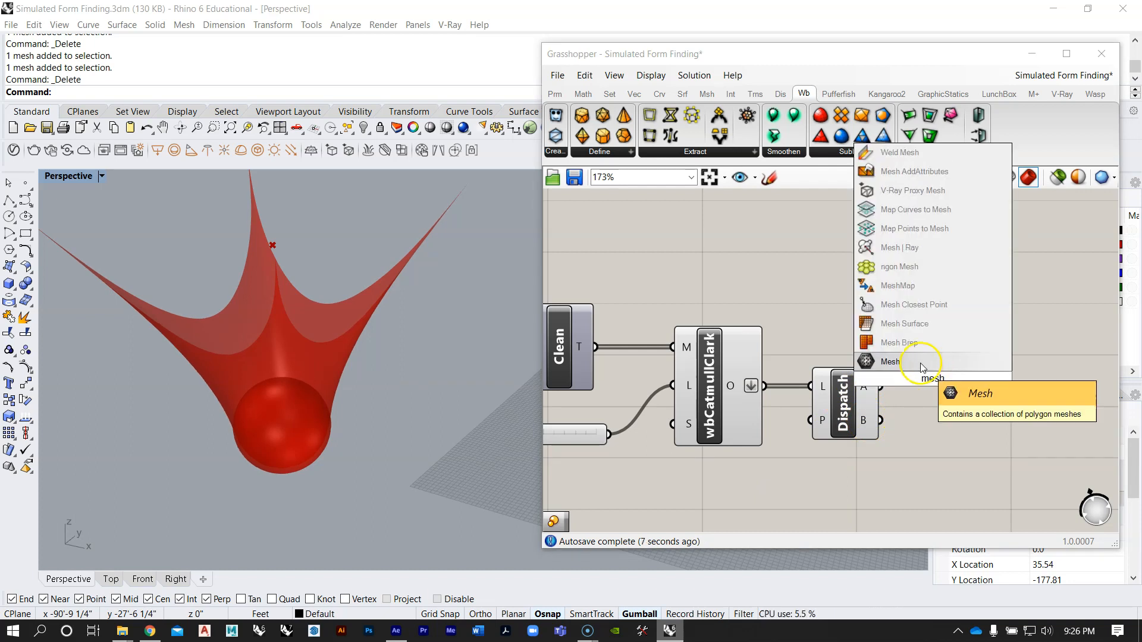
left_click(895, 362)
left_click(966, 356)
left_click_drag(944, 357, 938, 453)
left_click(967, 356)
left_click(966, 453)
left_click(968, 356)
left_click(971, 451)
left_click(956, 354)
left_click(960, 454)
left_click(958, 369)
left_click(958, 452)
left_click(956, 398)
Step: Turn off the preview of the wbCatmullClark and Dispatch components
left_click_drag(861, 487, 651, 320)
middle_click(687, 350)
left_click(733, 305)
scroll(772, 259, "down", 2)
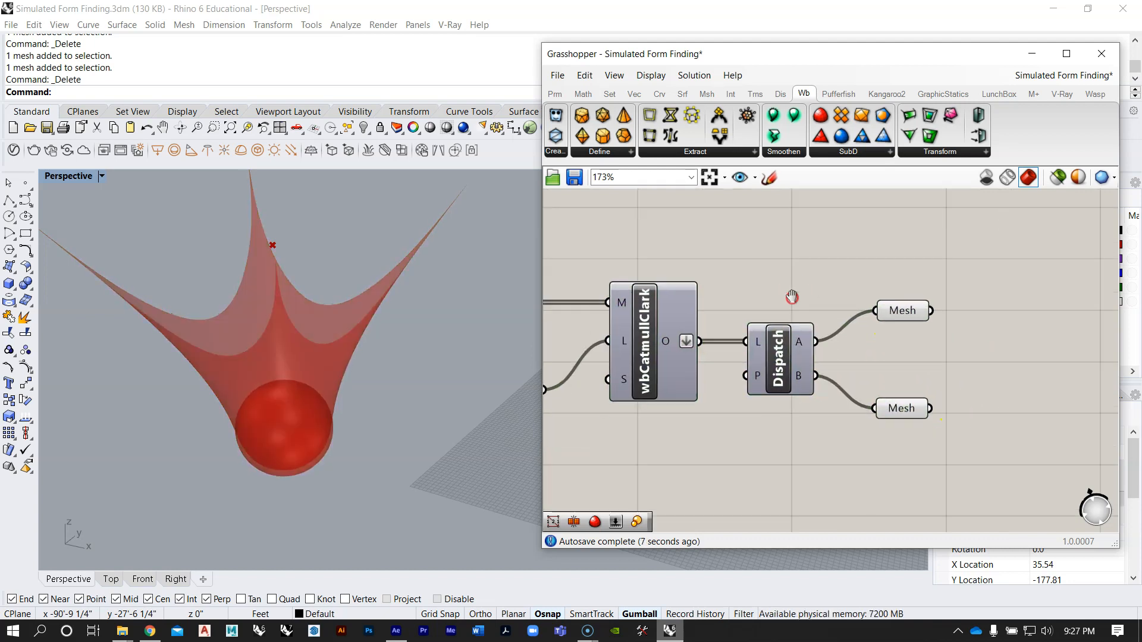
Step: Add a Scale component and connect the lower Mesh parameter to its geometry input
left_click(873, 384)
right_click_drag(952, 349, 879, 319)
double_click(925, 397)
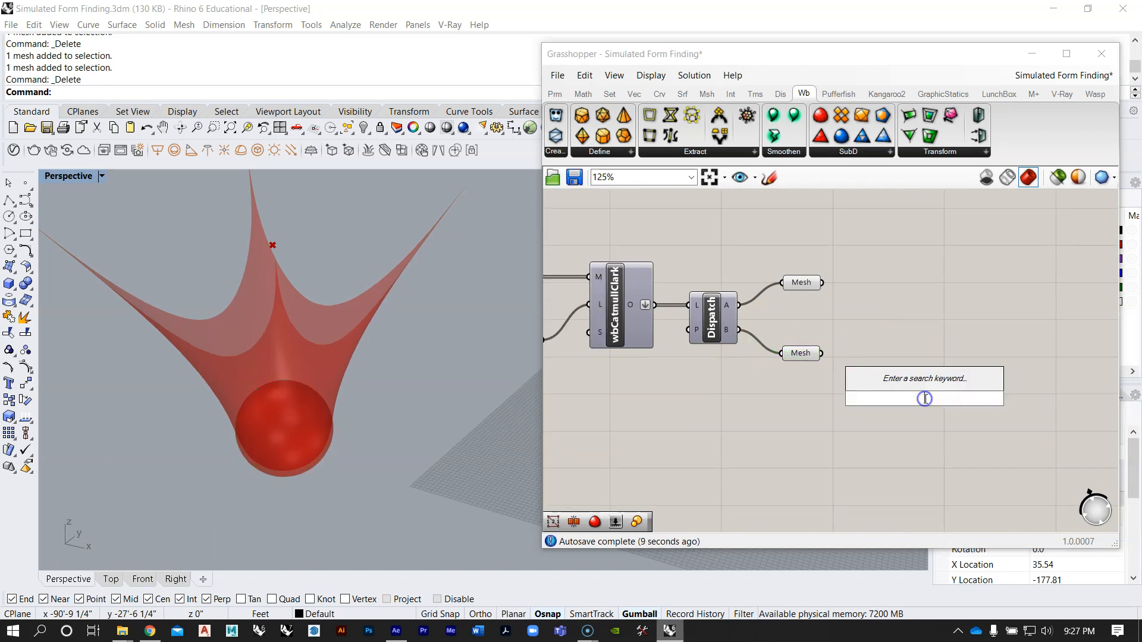
type("scale")
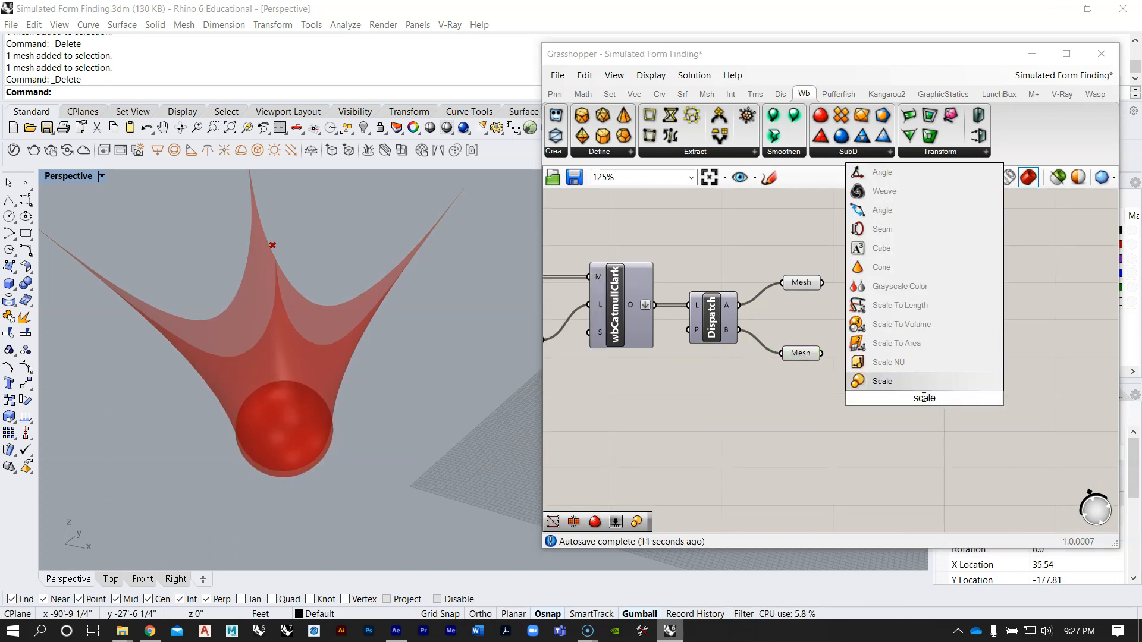
left_click(898, 381)
mouse_move(898, 381)
left_mouse_down()
mouse_move(873, 363)
mouse_move(897, 370)
left_mouse_up()
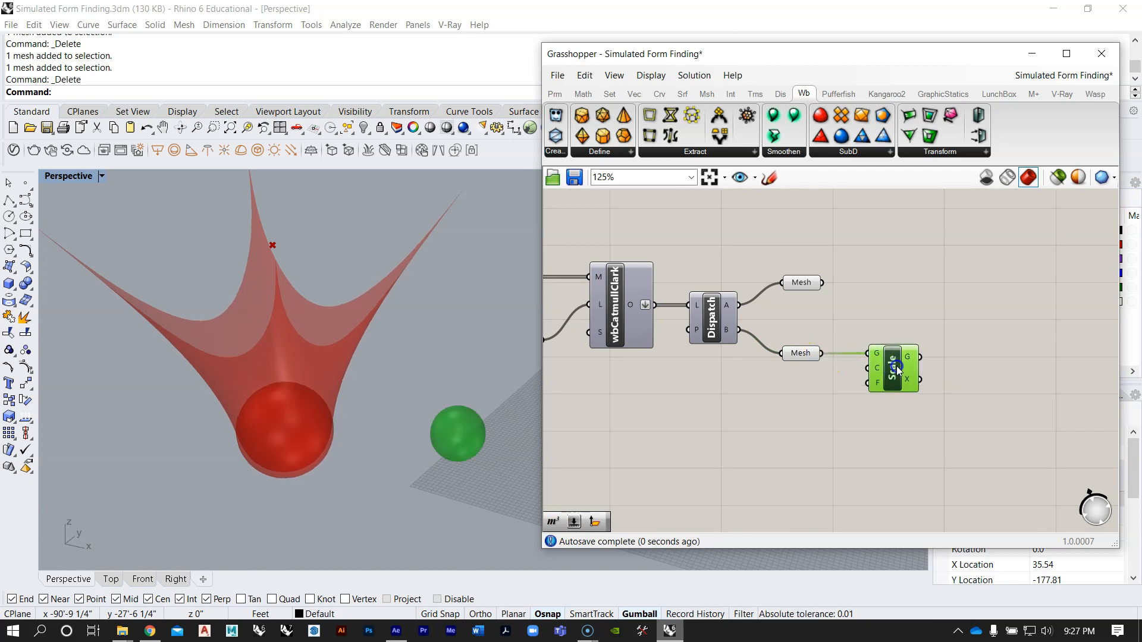
Step: Check the Scale component's center input and compare the scaled sphere's position with the original sphere and the world origin
left_click(828, 424)
right_click_drag(769, 391, 785, 390)
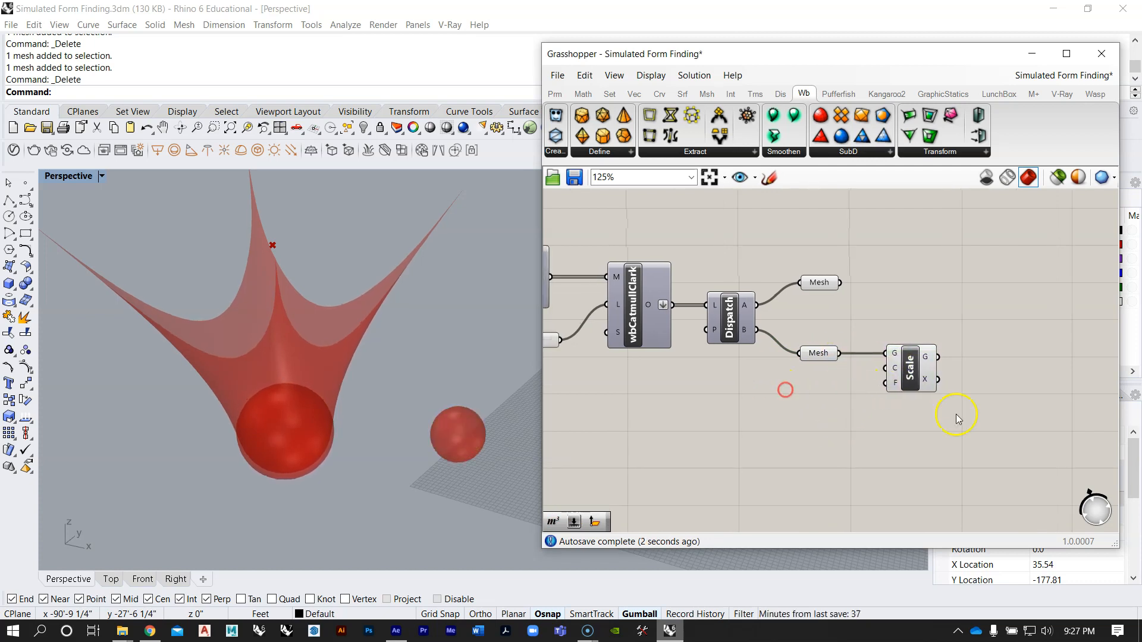
scroll(897, 371, "up", 2)
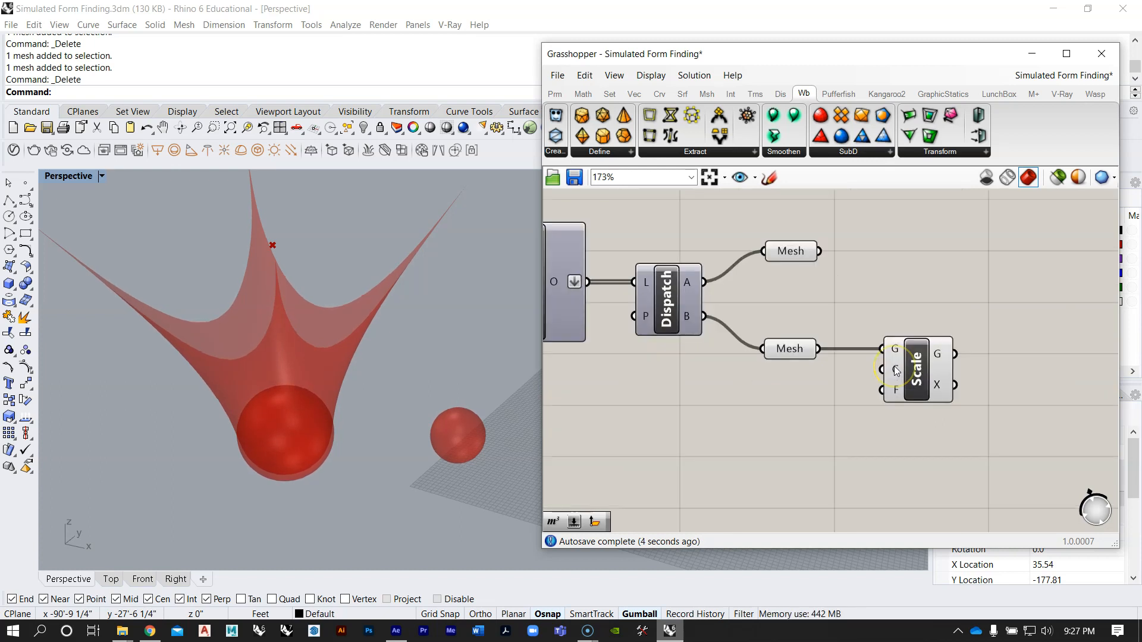
mouse_move(897, 371)
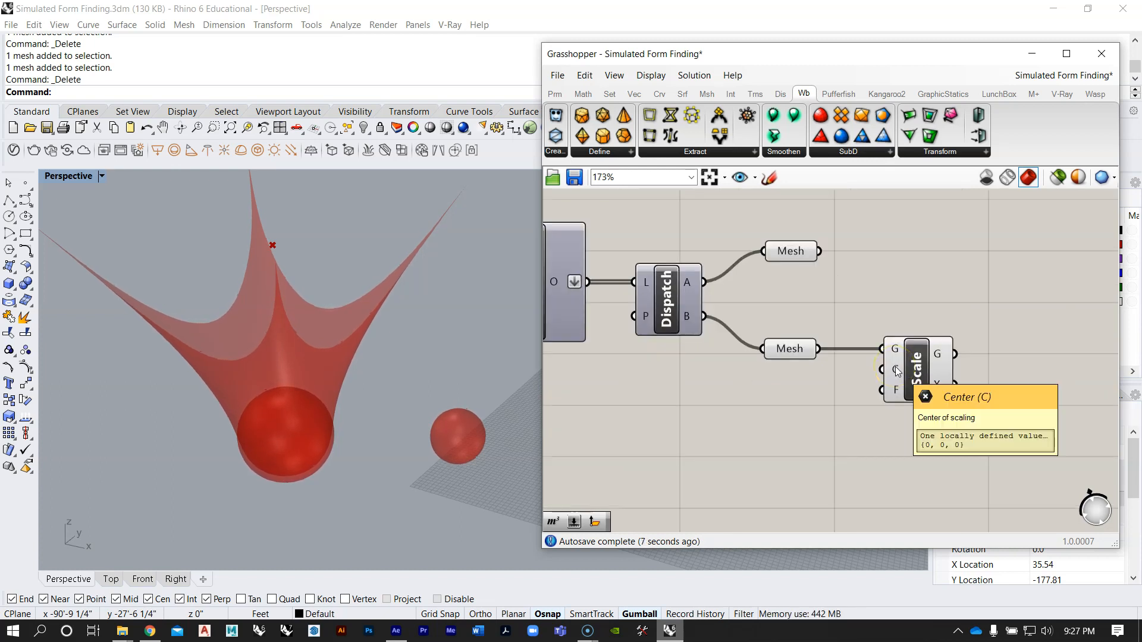
left_click(202, 409)
scroll(200, 415, "down", 3)
scroll(199, 415, "down", 2)
left_click(373, 416)
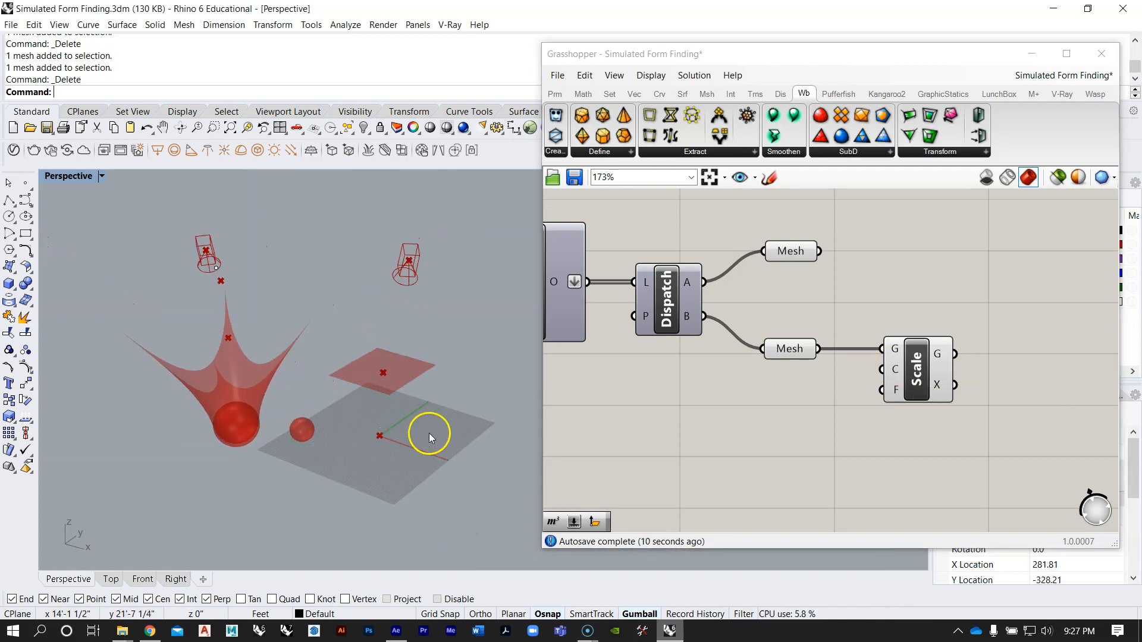
scroll(302, 434, "up", 4)
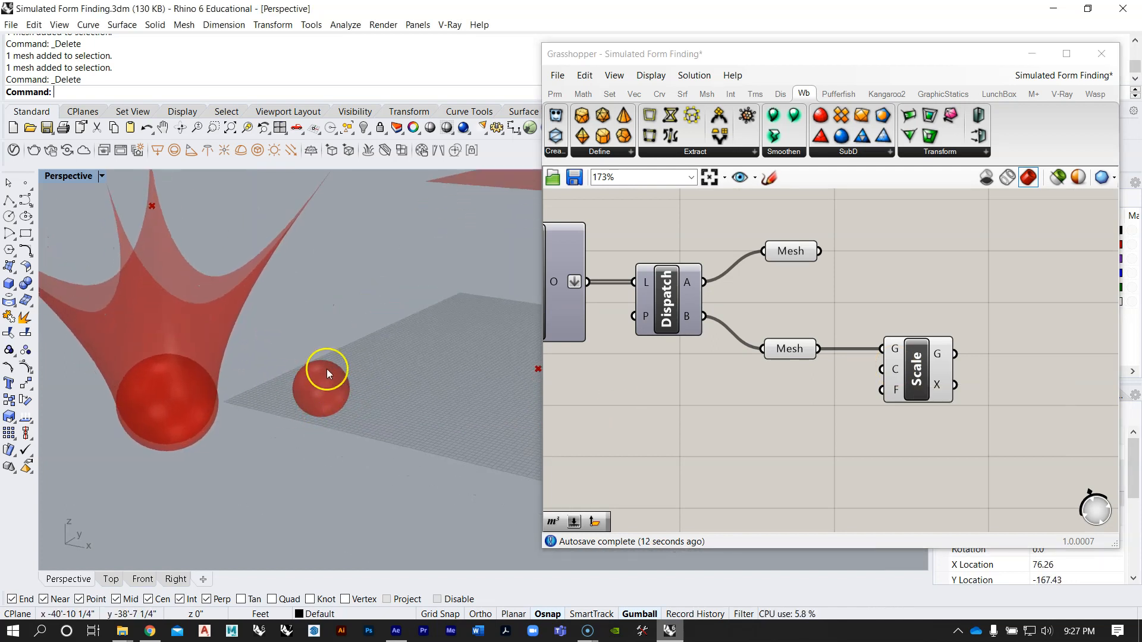
Step: Add a Volume component between the lower Mesh and Scale, and connect that Mesh to its geometry input
double_click(743, 438)
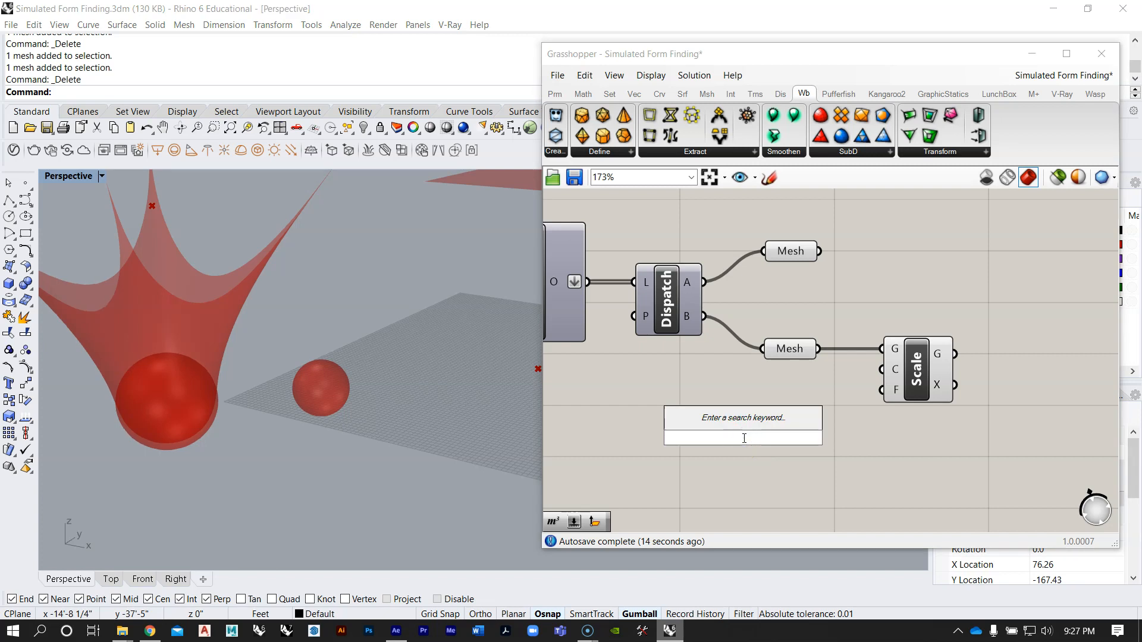
type("volume")
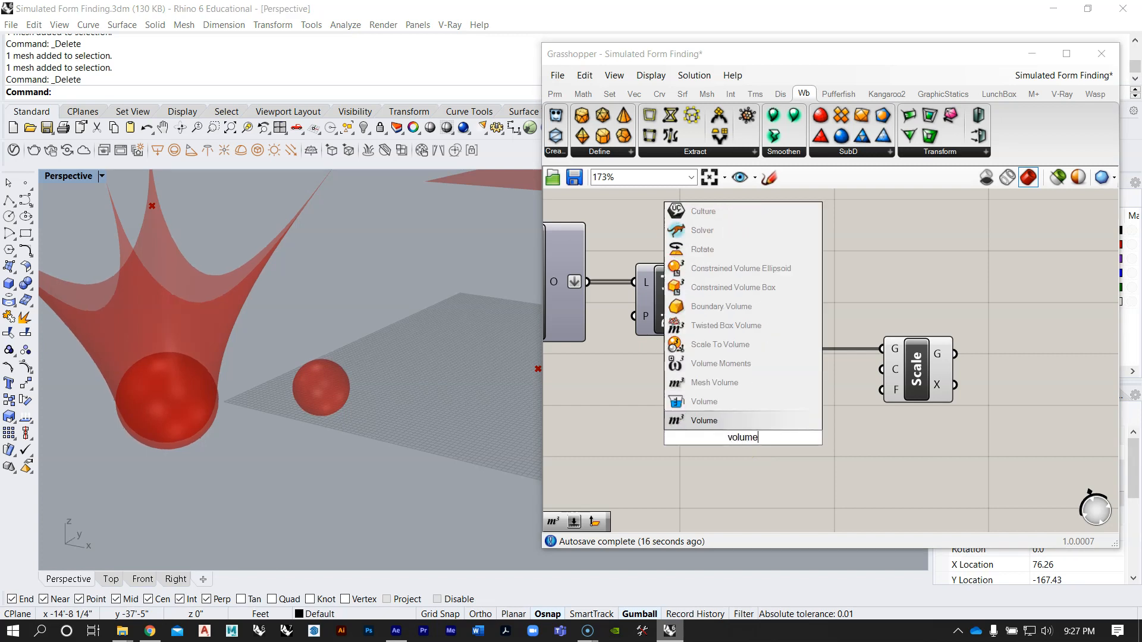
left_click(731, 424)
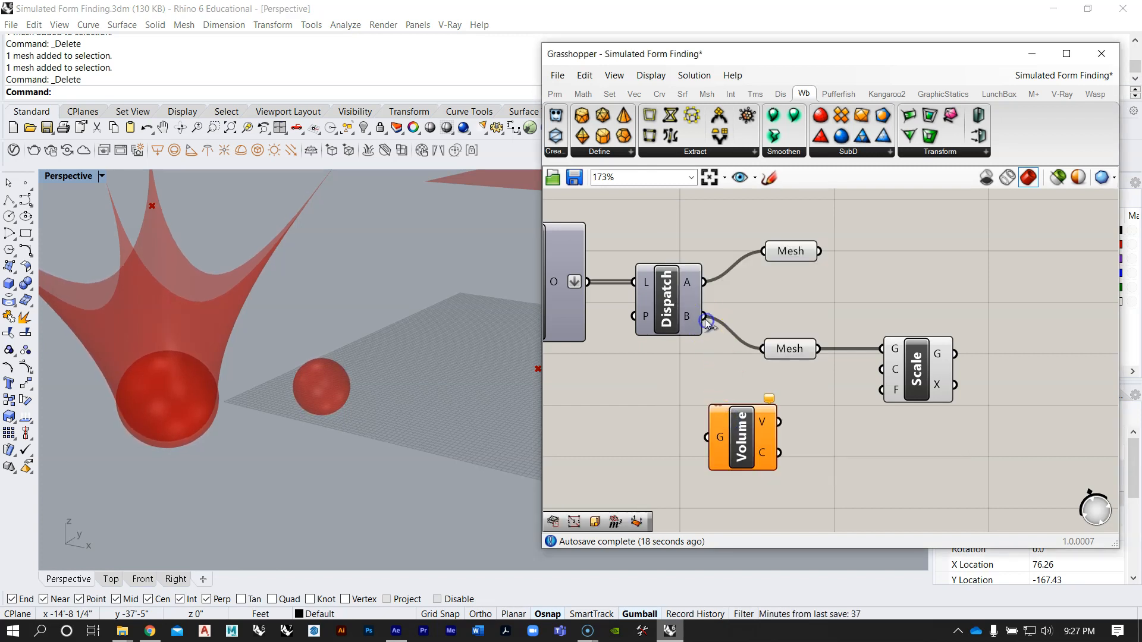
left_click_drag(743, 416, 822, 411)
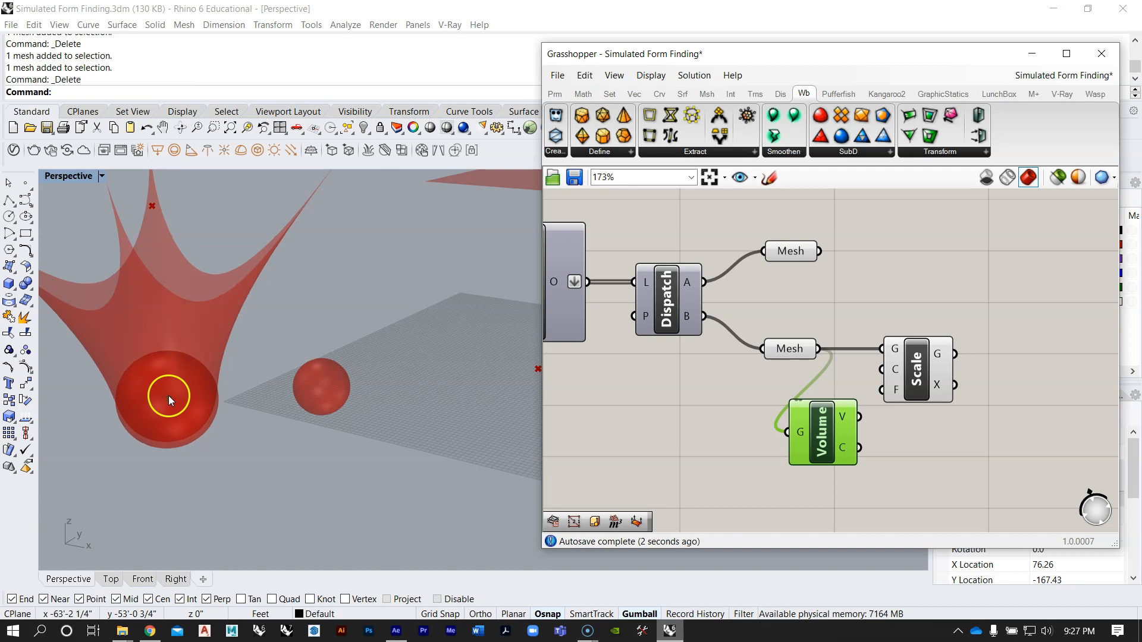
right_click_drag(802, 406, 683, 393)
left_click_drag(795, 369, 899, 368)
left_click_drag(730, 424, 794, 425)
scroll(794, 425, "up", 1)
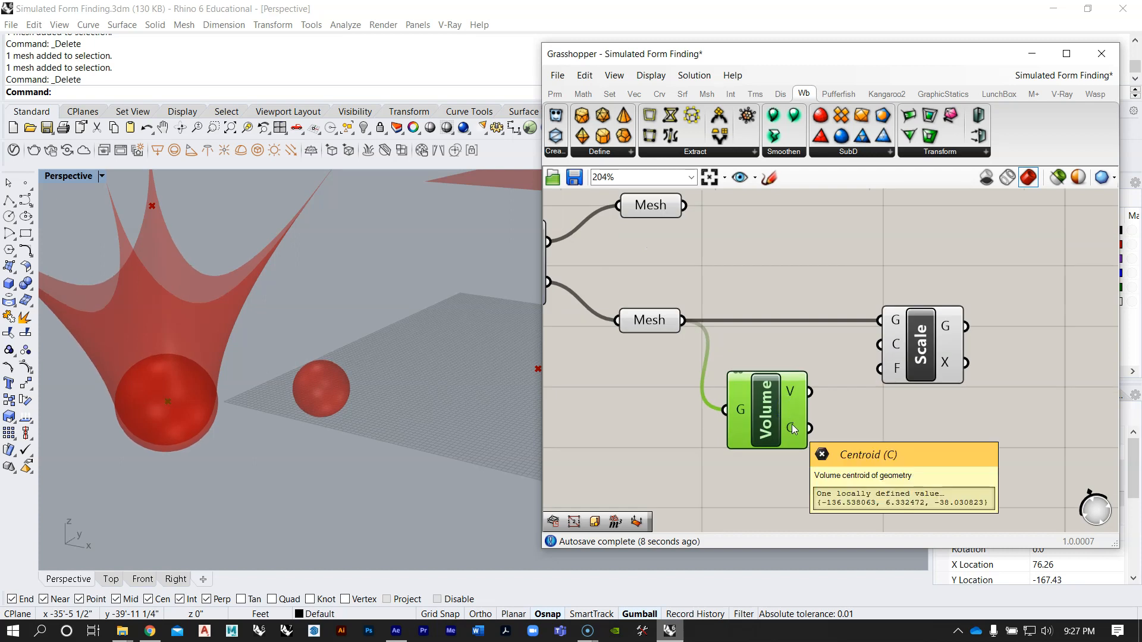
Step: Connect Volume's centroid output to Scale's center input and check the scaled sphere inside the original
left_click(815, 429)
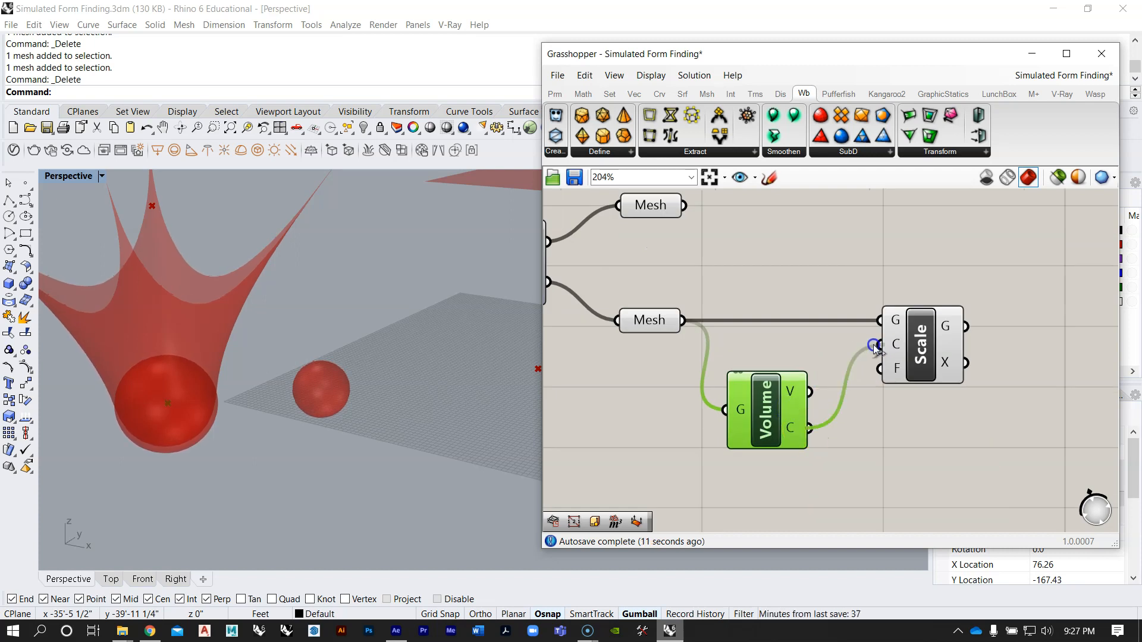
left_click_drag(874, 348, 880, 344)
left_click(198, 387)
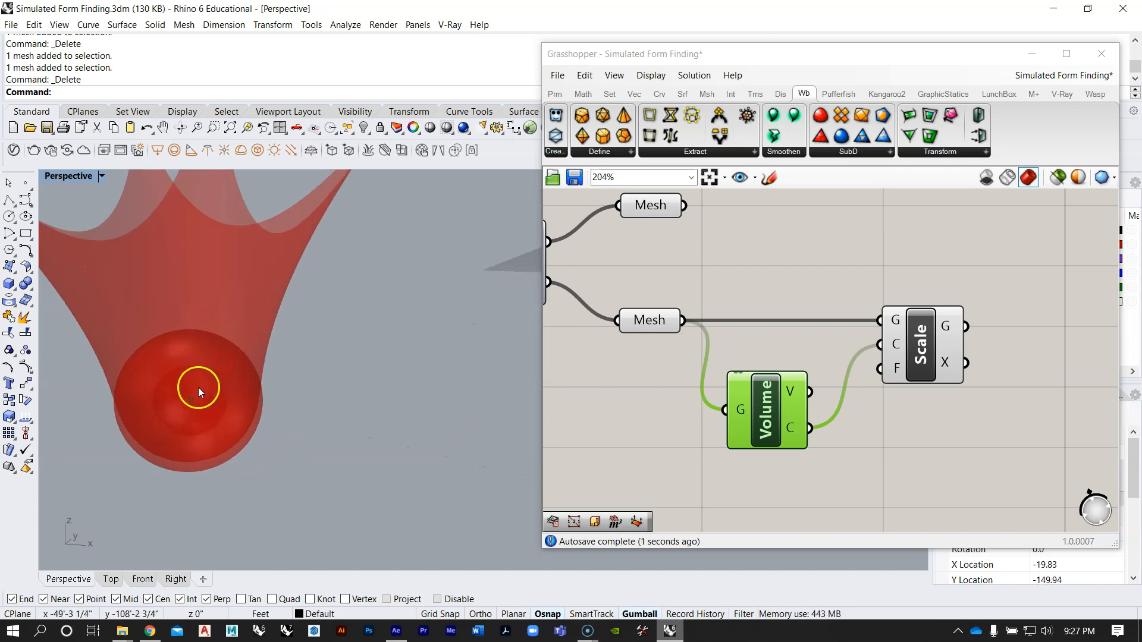
Step: Turn off the preview of the lower Mesh parameter so only the scaled sphere is shown in the draped mesh
right_click(652, 326)
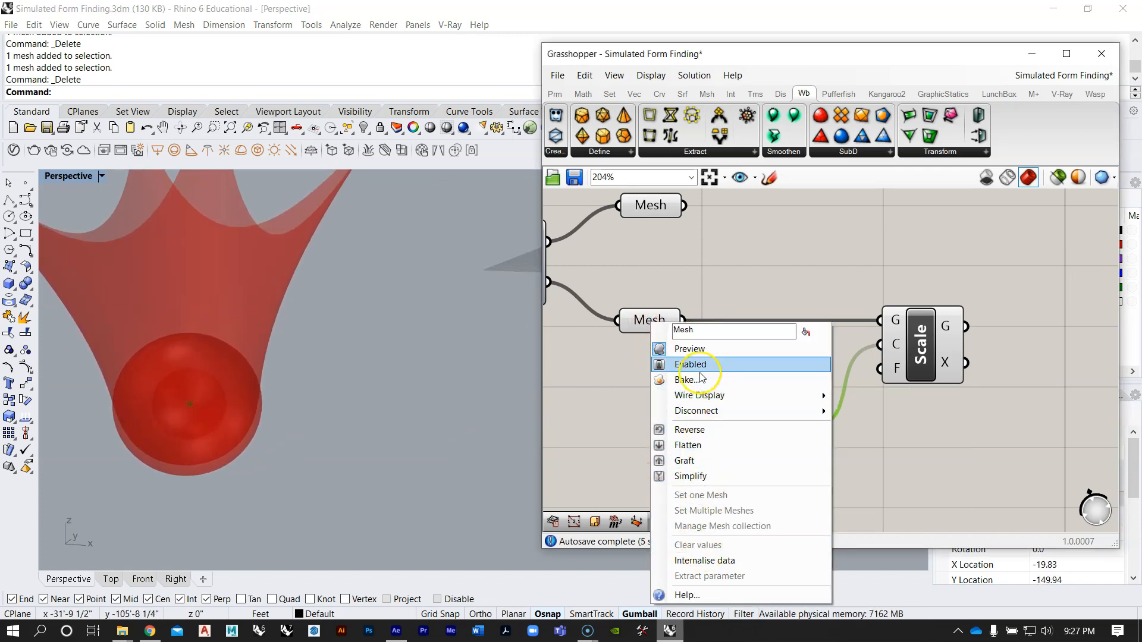
left_click(702, 352)
right_click_drag(344, 395, 351, 400)
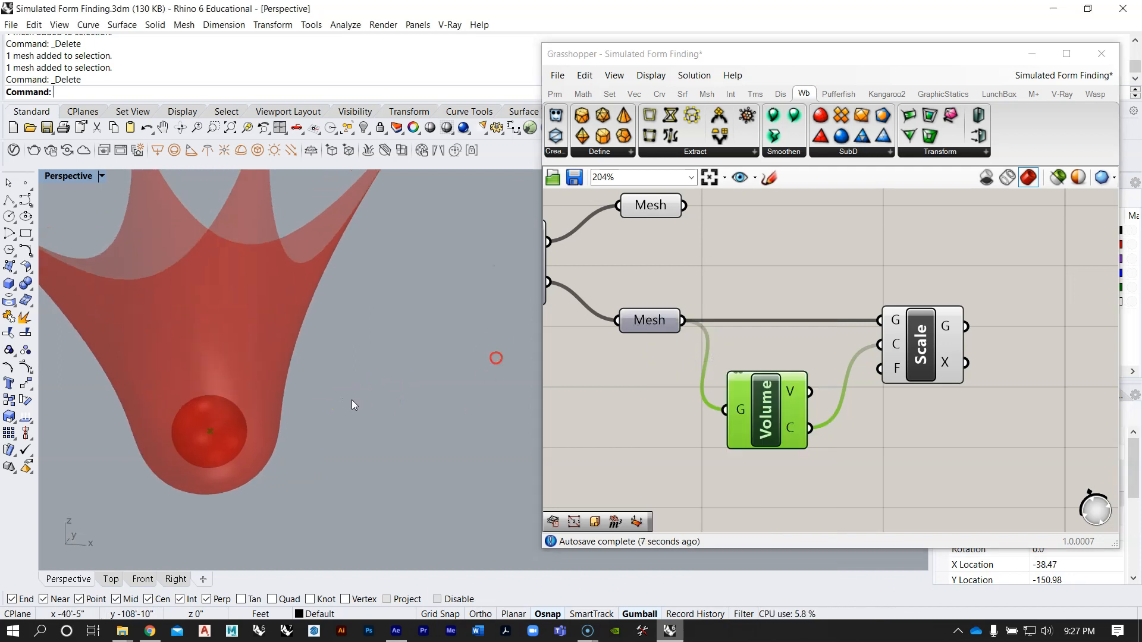
Step: Move the Volume component up, closer beneath the wire between the lower Mesh and Scale
right_click_drag(726, 336, 765, 364)
scroll(804, 369, "down", 4)
right_click_drag(867, 341, 862, 352)
scroll(869, 368, "up", 1)
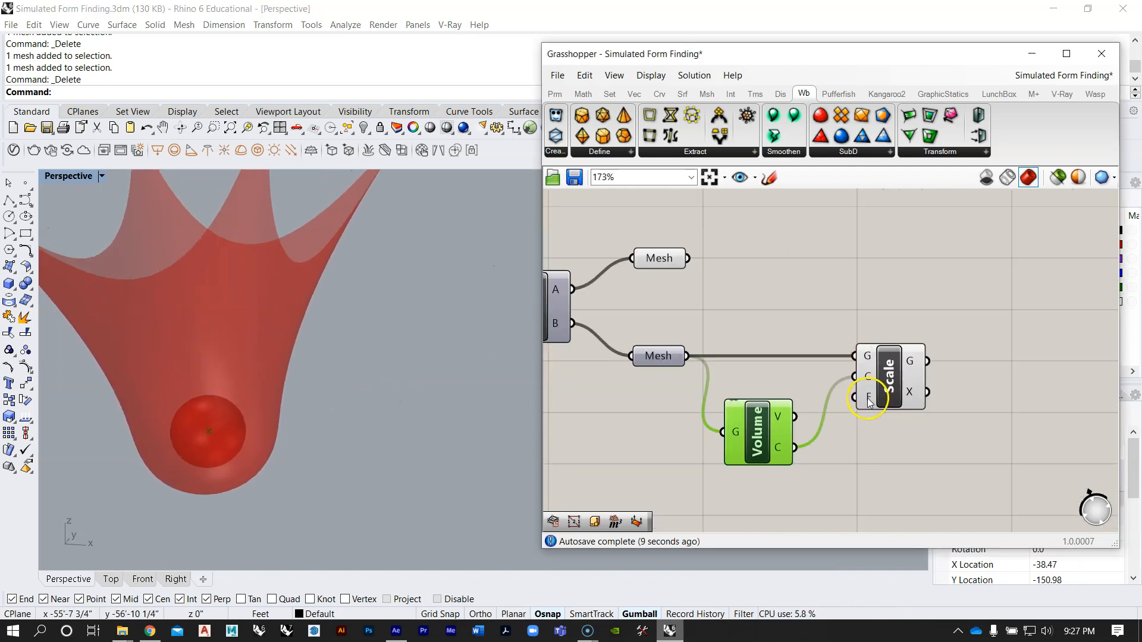
scroll(870, 404, "up", 2)
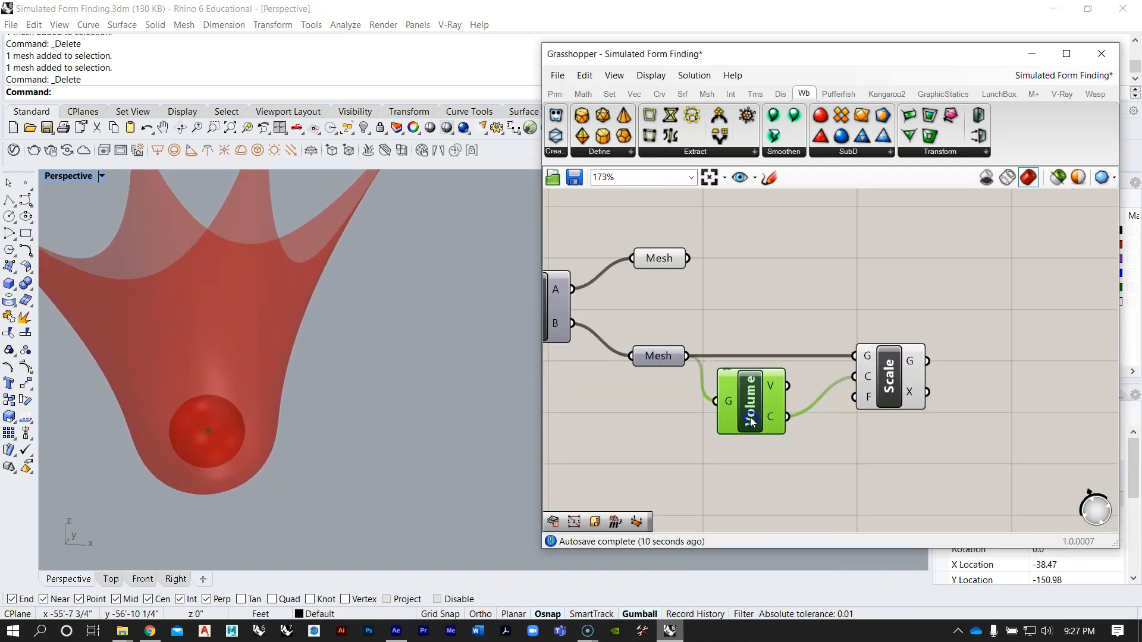
Step: Add a number slider starting at 1.00, connect it to Scale's factor input and set it to 0.830
double_click(716, 483)
type("1.")
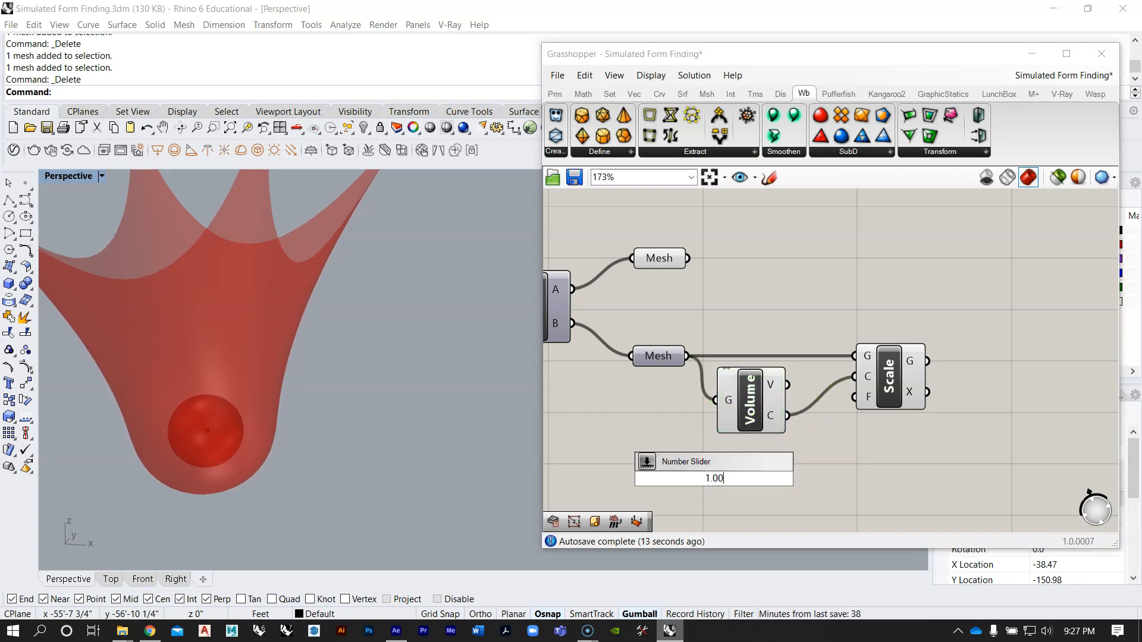
key("Return")
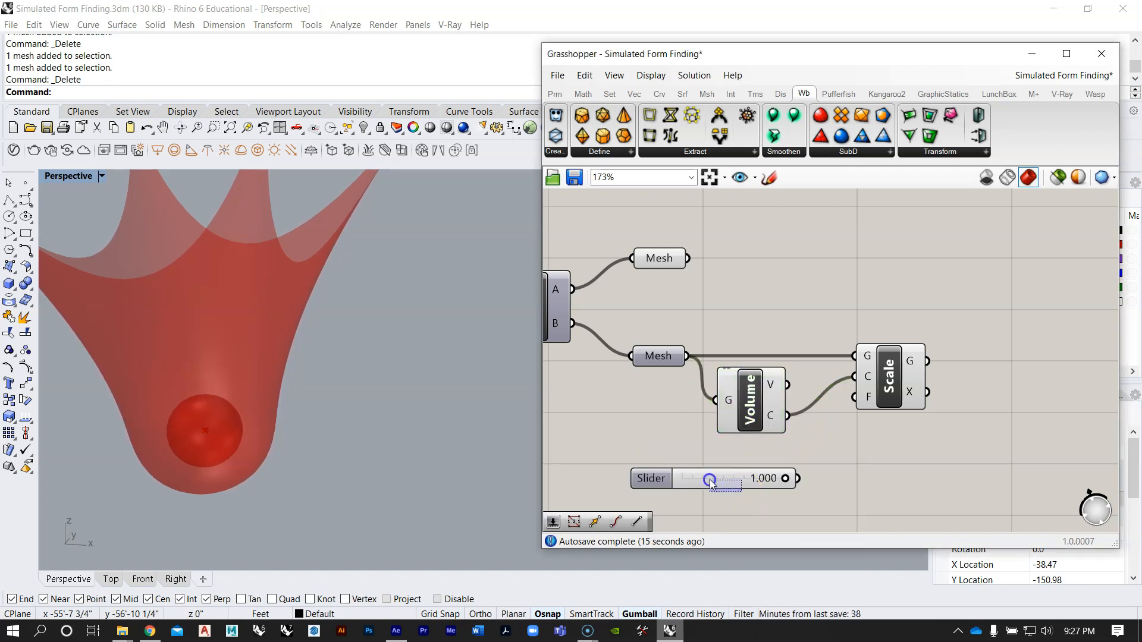
mouse_move(859, 403)
left_mouse_down()
mouse_move(872, 426)
mouse_move(844, 420)
left_mouse_up()
scroll(741, 485, "up", 5)
mouse_move(306, 369)
right_mouse_down()
mouse_move(301, 329)
mouse_move(270, 373)
mouse_move(291, 359)
right_mouse_up()
mouse_move(847, 423)
left_mouse_down()
mouse_move(866, 427)
mouse_move(841, 426)
left_mouse_up()
right_click_drag(241, 357, 241, 384)
scroll(881, 394, "down", 8)
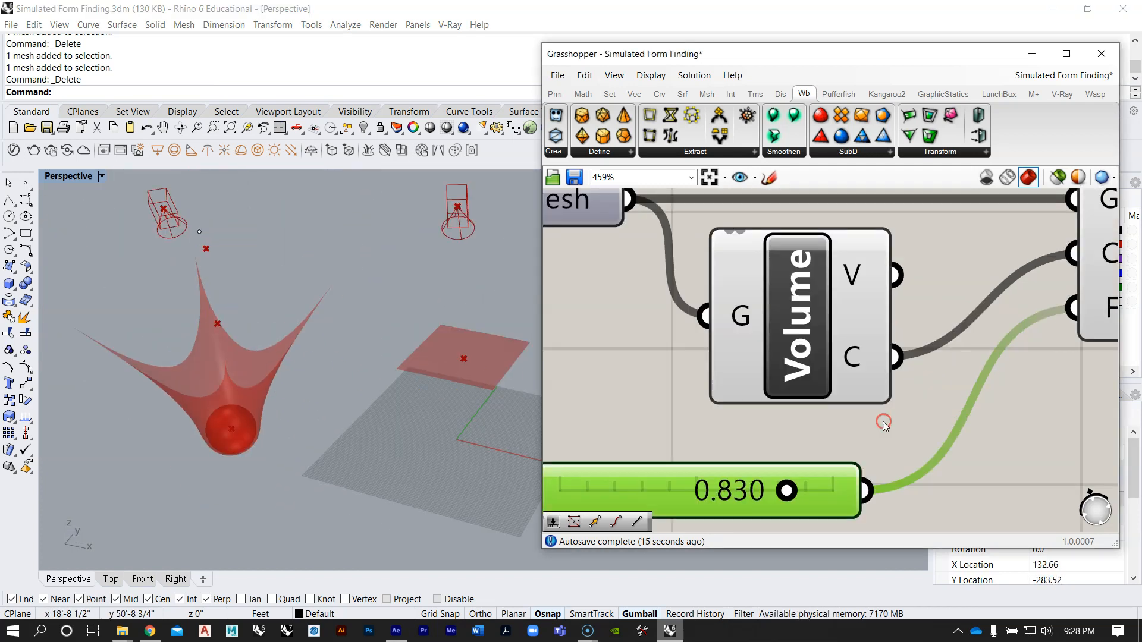
Step: Restart the simulation with StepSolver's Boolean toggle and watch the mesh drape with the scaled sphere inside
right_click_drag(691, 351, 825, 338)
scroll(722, 306, "up", 4)
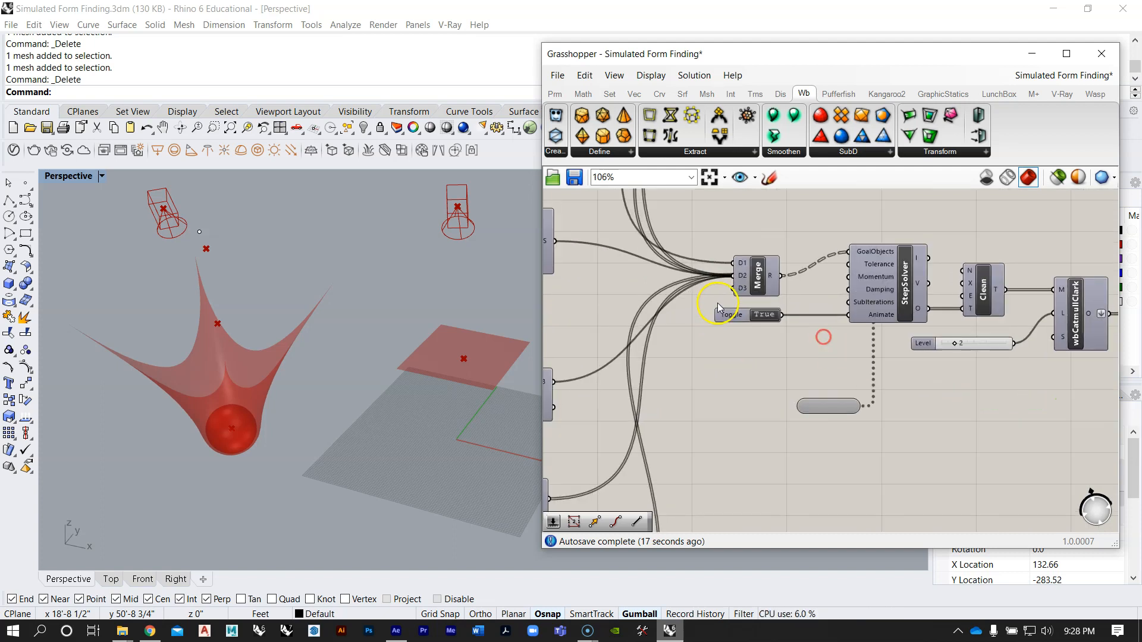
double_click(785, 324)
right_click_drag(196, 297, 308, 226)
left_click(795, 329)
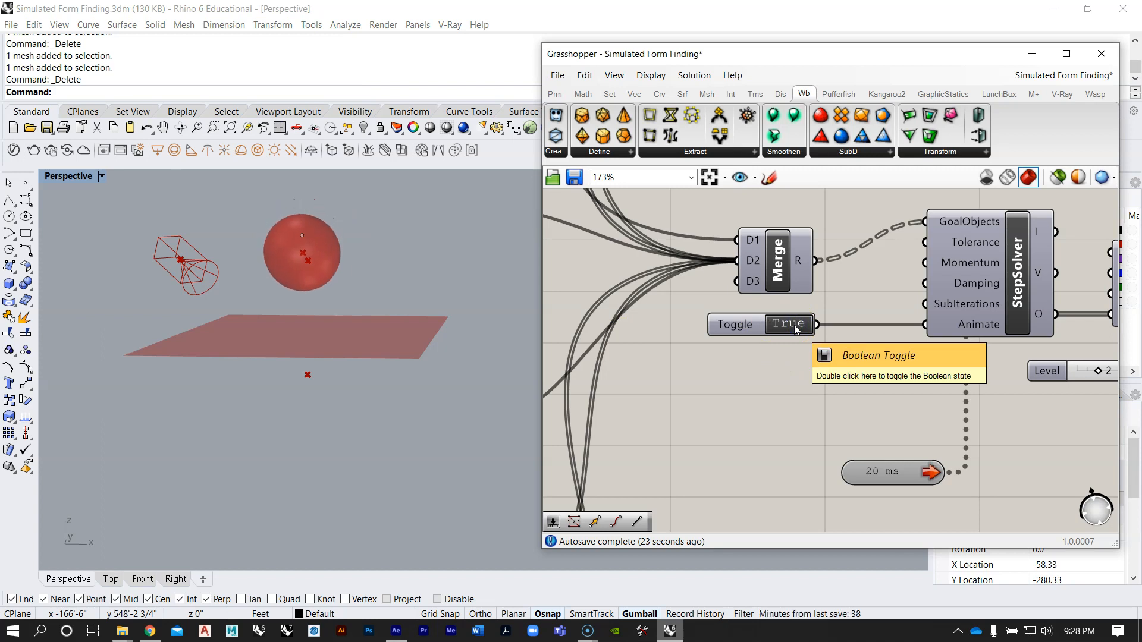
right_click_drag(384, 245, 354, 296)
right_click_drag(324, 439, 329, 355)
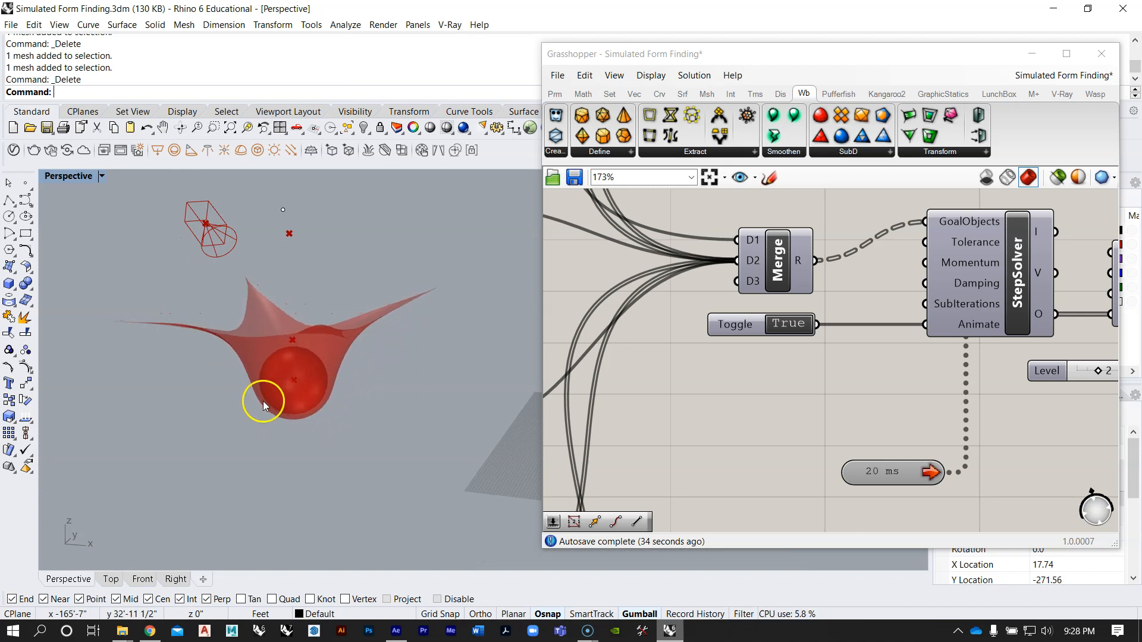
right_click_drag(339, 395, 342, 337)
Step: Set StepSolver's animation toggle to False to reset the mesh plane and sphere to their starting state
scroll(857, 386, "down", 5)
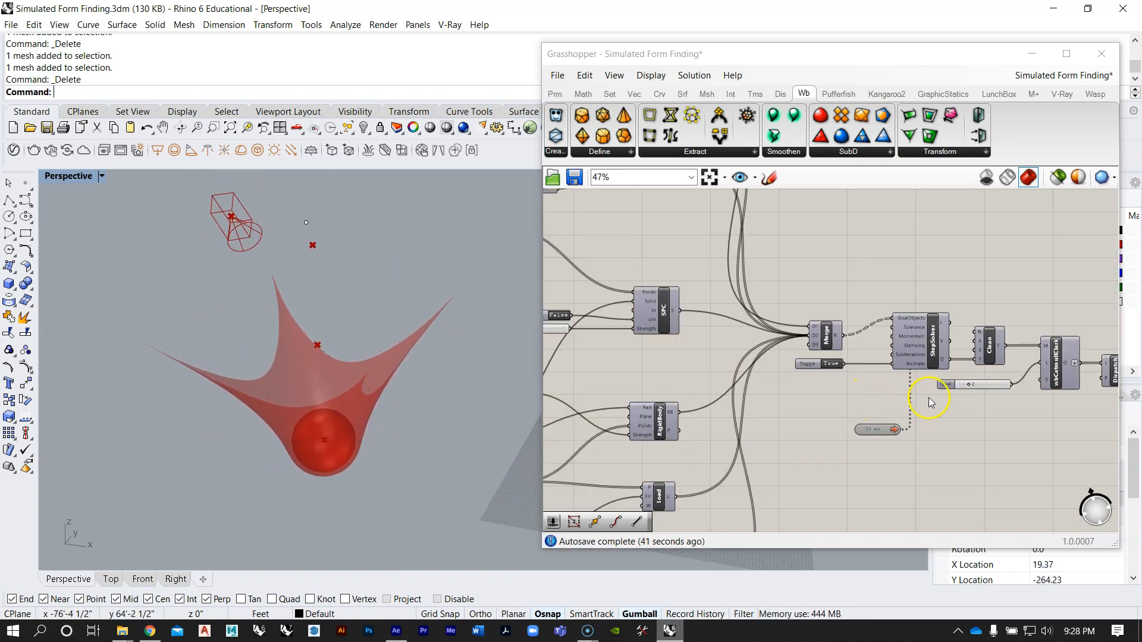
scroll(929, 397, "up", 3)
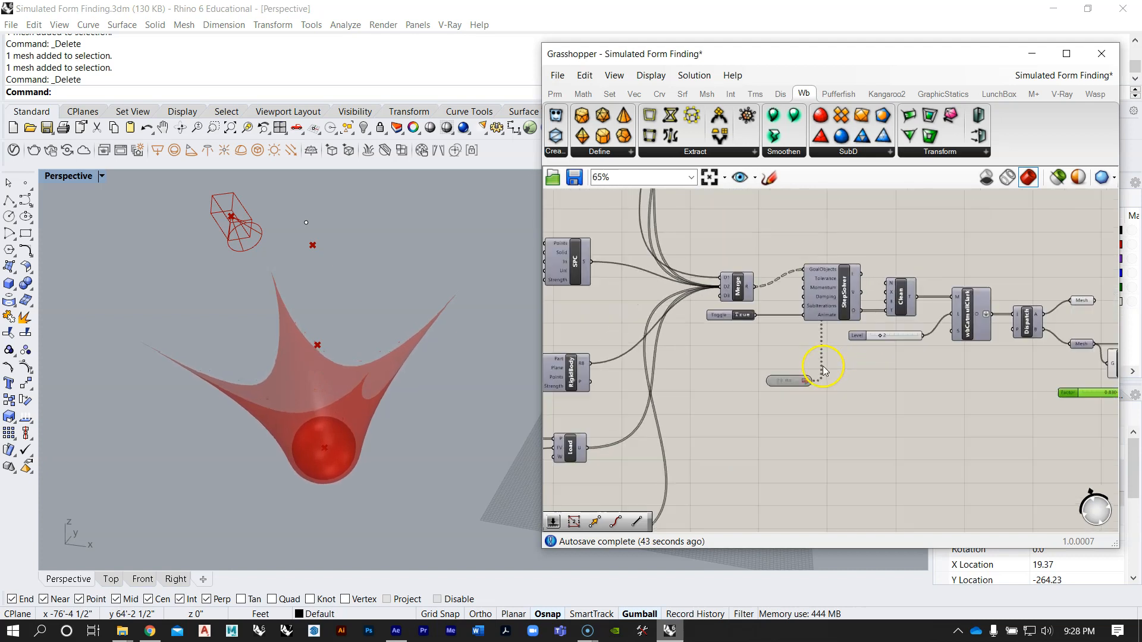
scroll(752, 335, "up", 3)
left_click(748, 316)
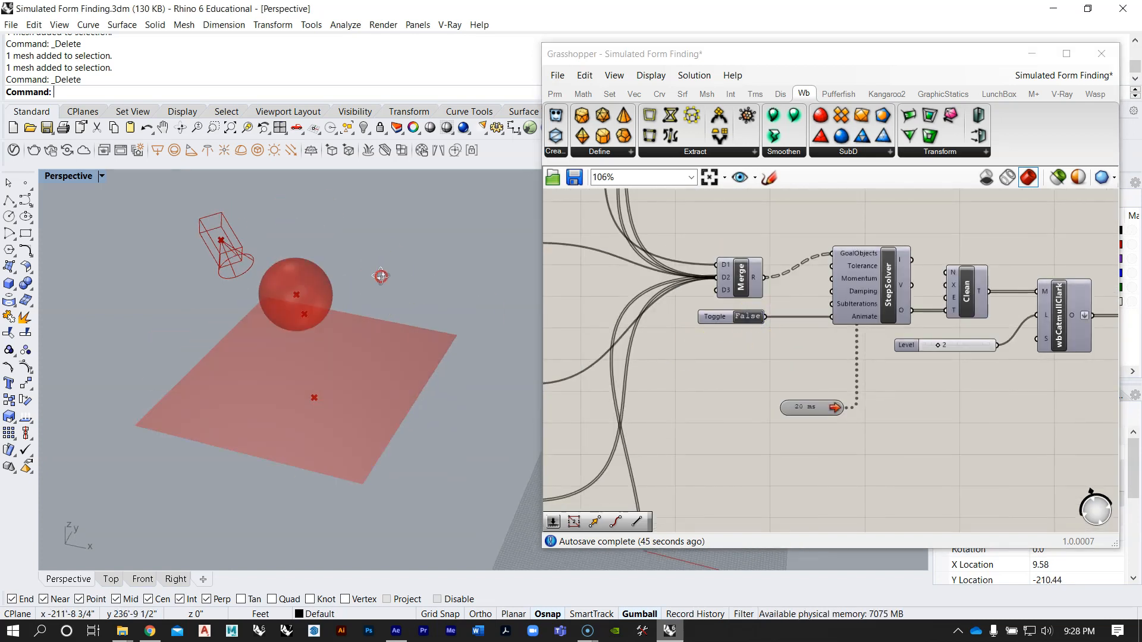
Step: Add a Mesh Box component above the Mesh Sphere component in the definition
scroll(838, 345, "down", 7)
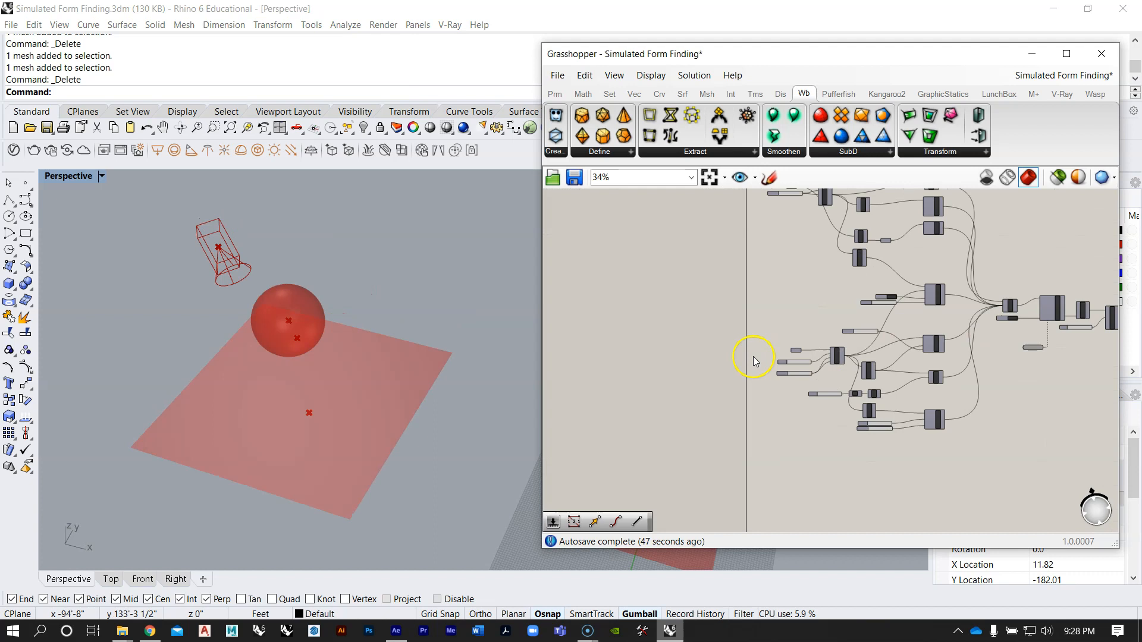
scroll(753, 355, "up", 2)
scroll(815, 331, "up", 5)
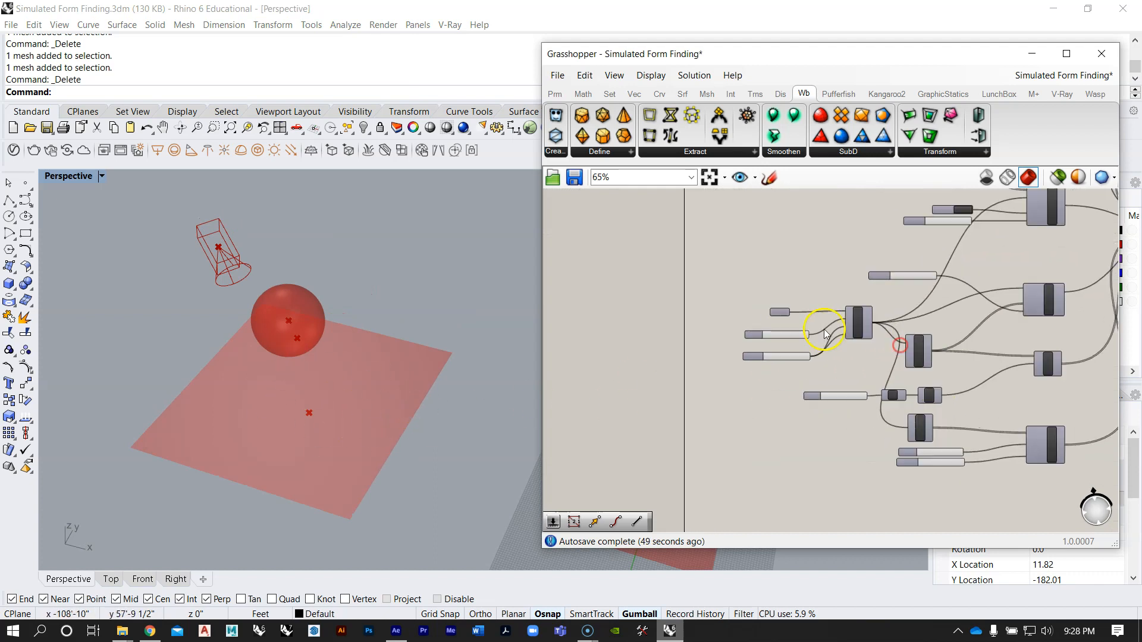
scroll(750, 345, "down", 4)
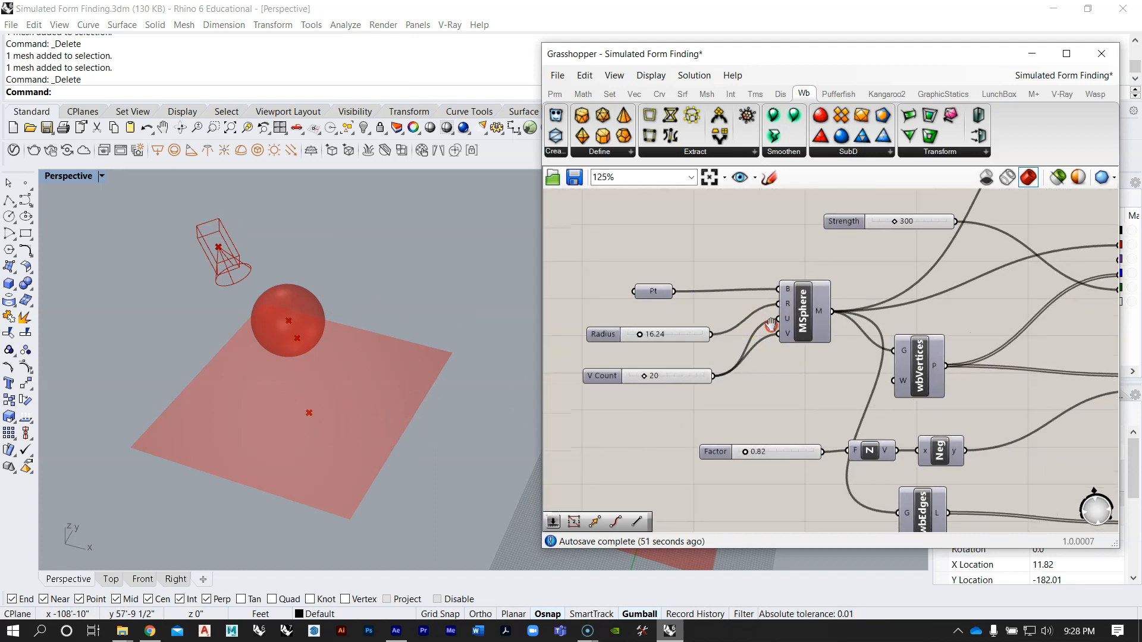
scroll(762, 395, "up", 3)
left_click(650, 410)
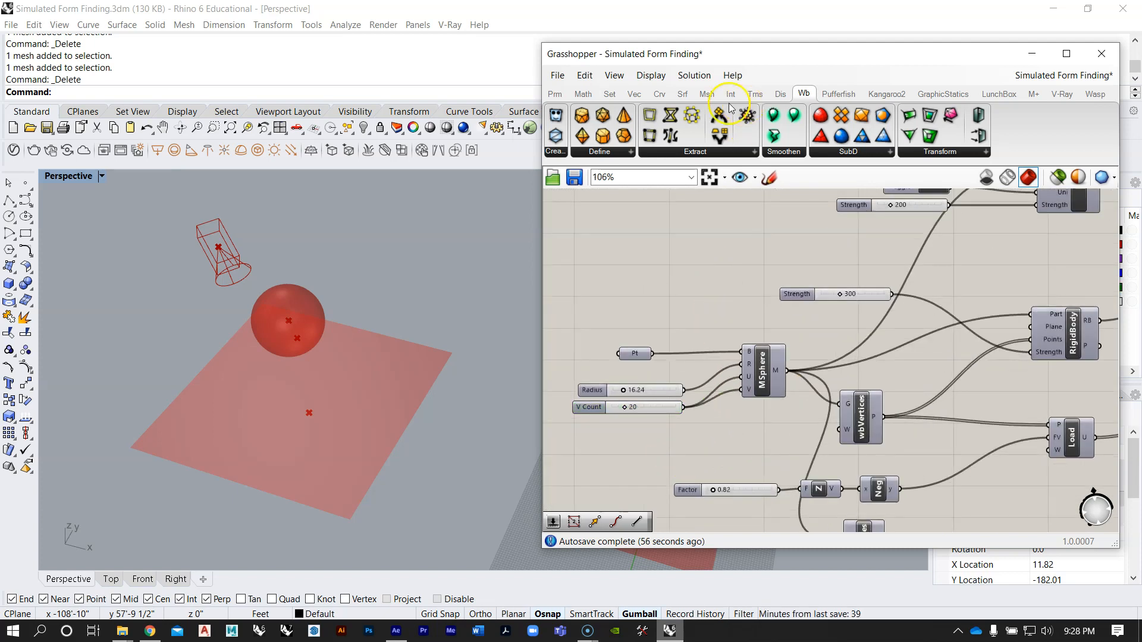
left_click(708, 94)
left_click(734, 153)
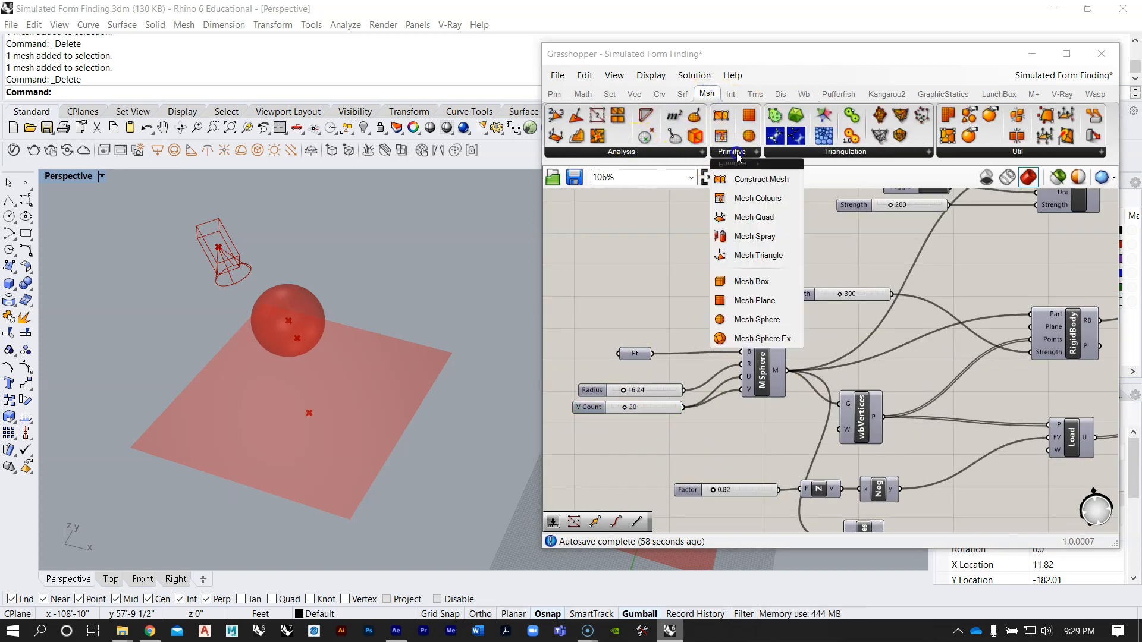
left_click_drag(752, 281, 716, 301)
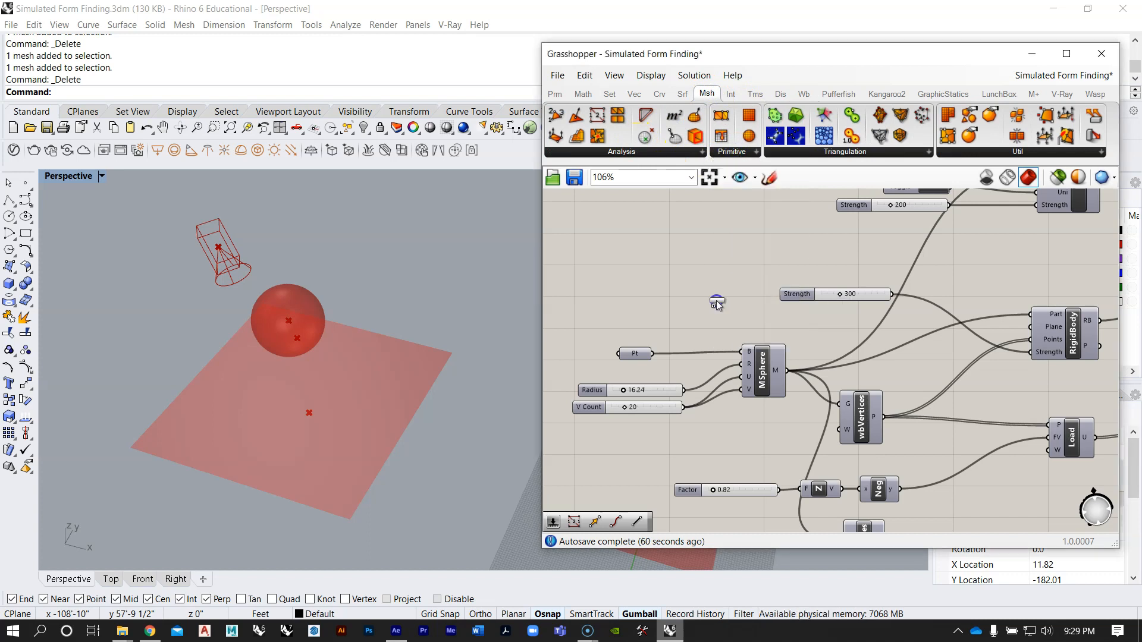
Step: Try the sphere's Pt parameter as the Mesh Box base, read the component's error and disconnect the wire
scroll(695, 323, "up", 1)
scroll(695, 323, "up", 1)
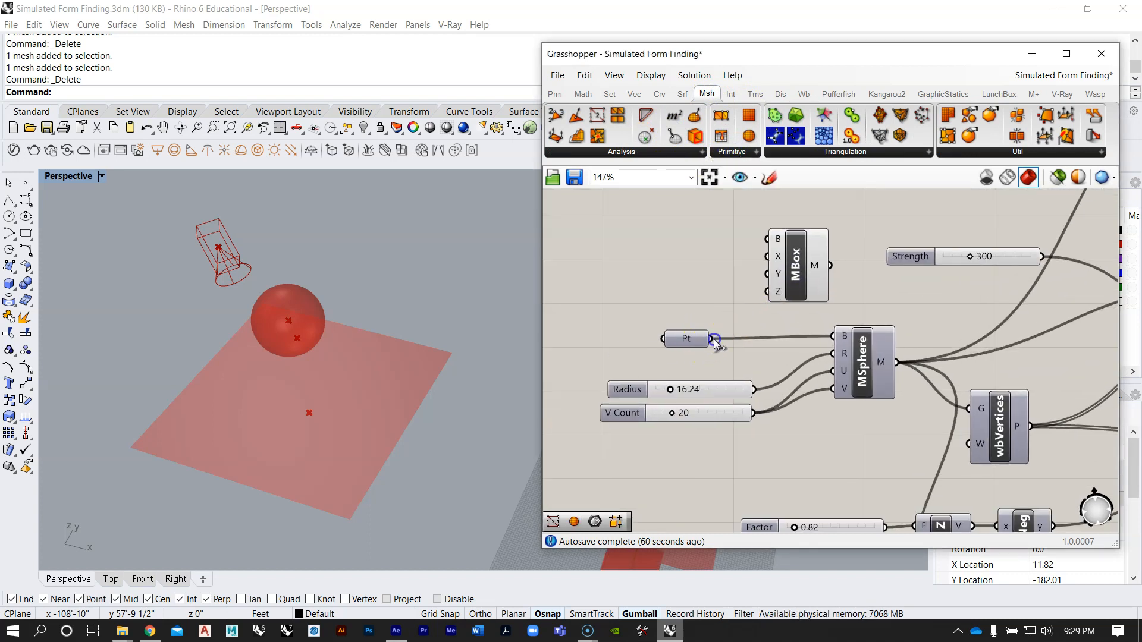
left_click_drag(727, 239, 767, 238)
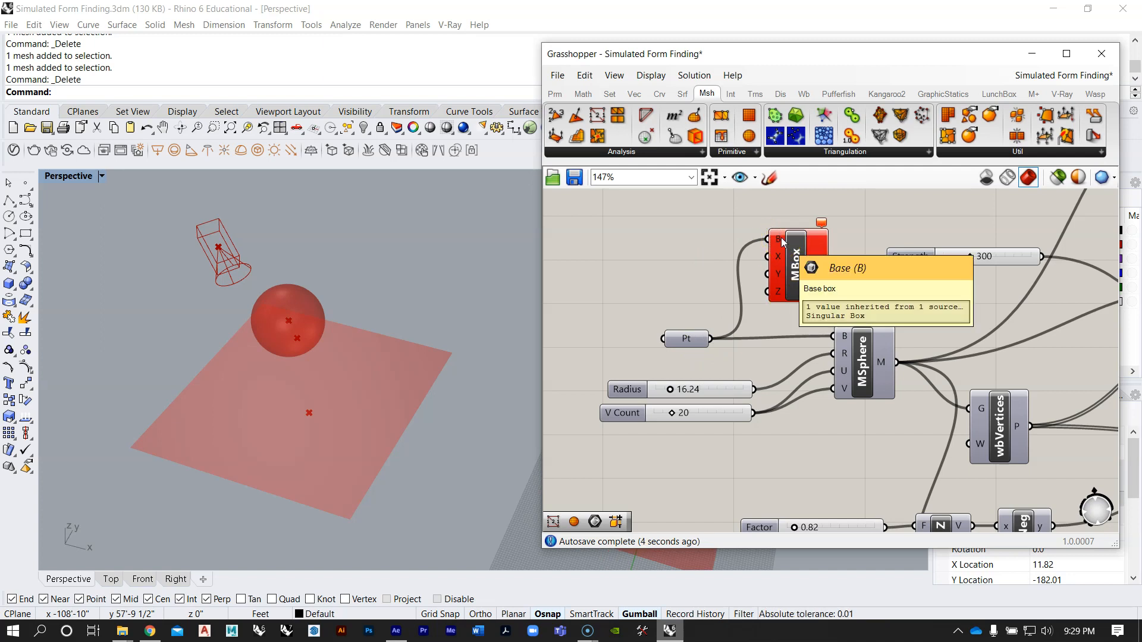
left_click(820, 223)
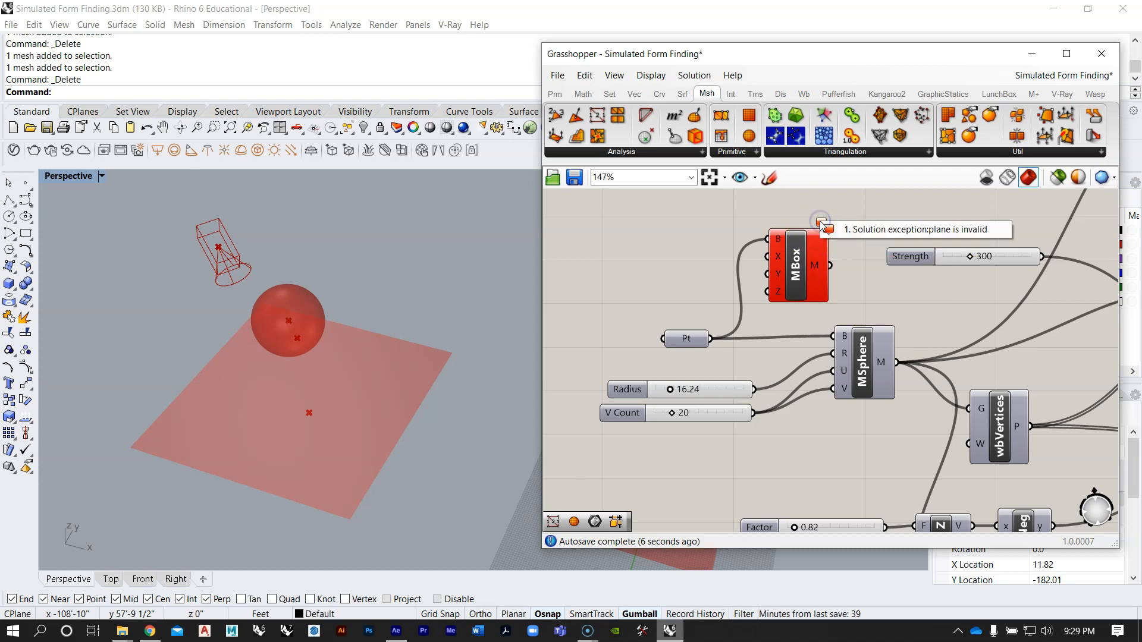
left_click(707, 228)
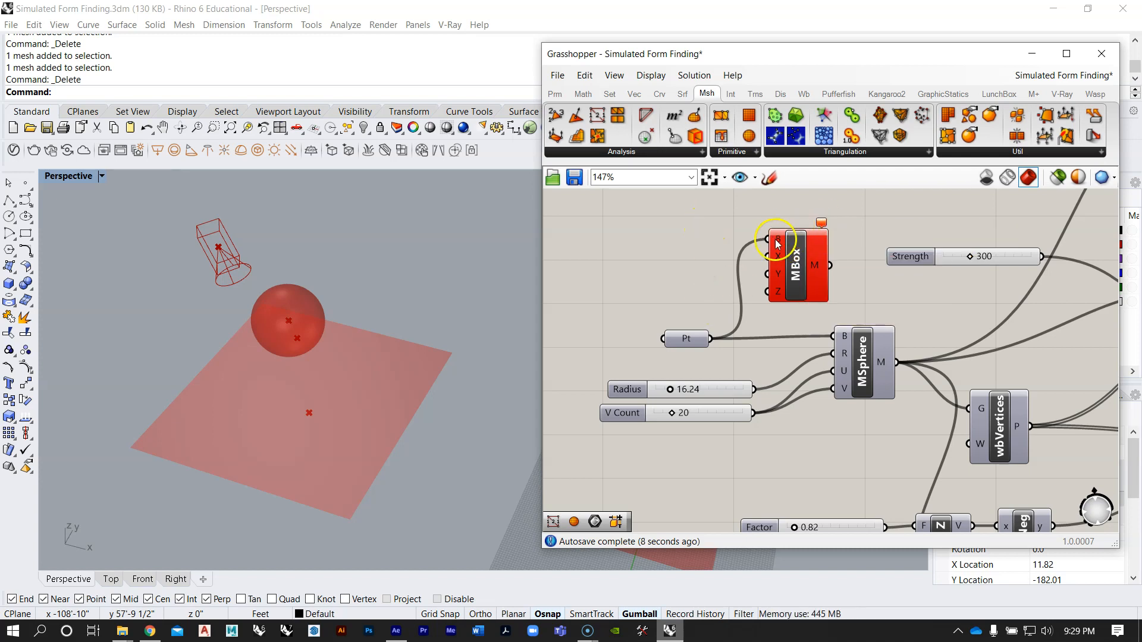
right_click(777, 243)
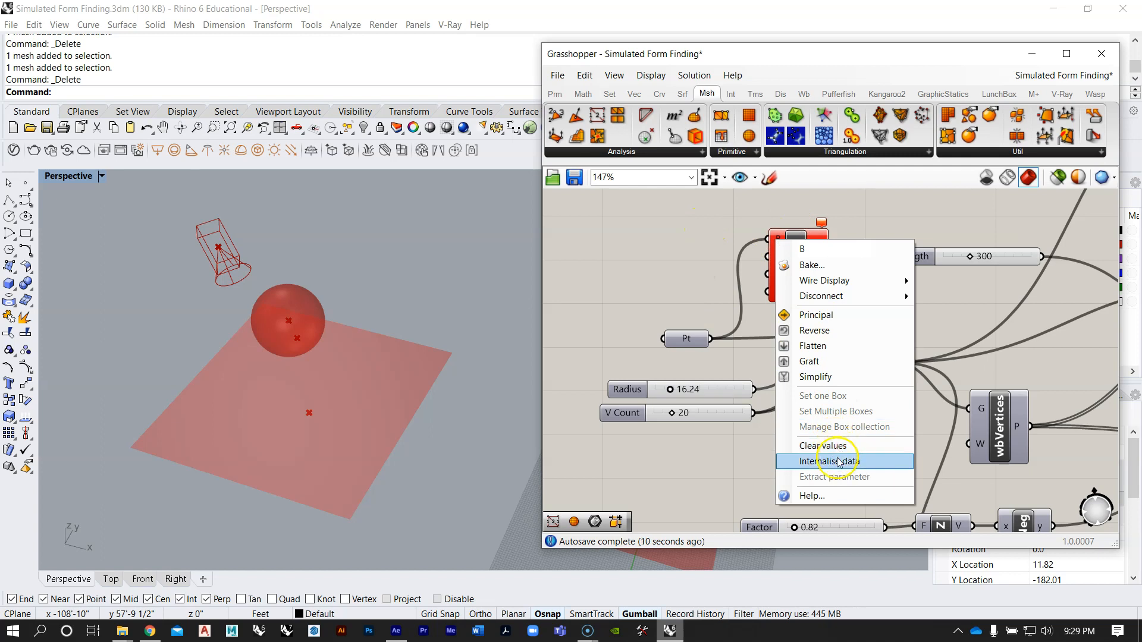
left_click(940, 294)
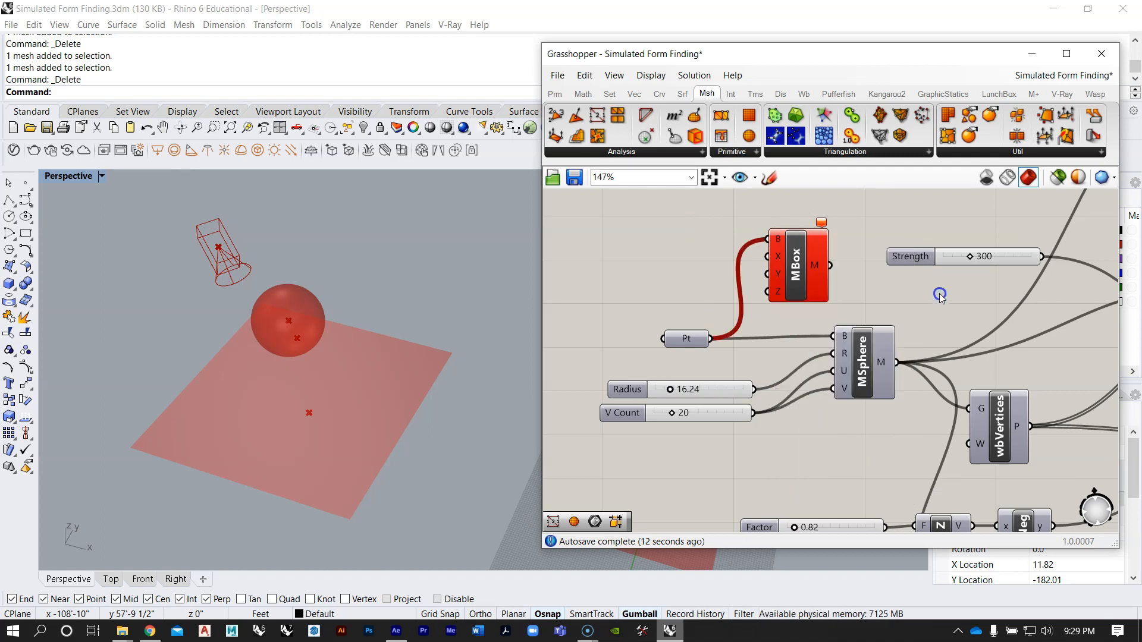
Step: Draw a box about 21 feet high in the Rhino Perspective view, near the front corner of the larger mesh plane
scroll(773, 238, "up", 3)
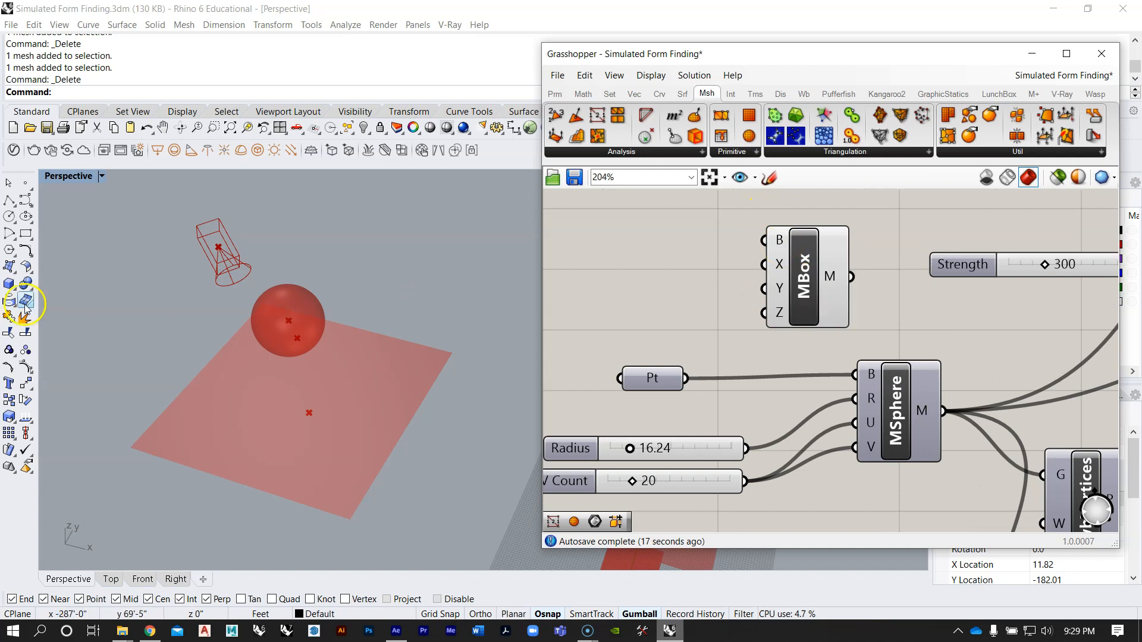
left_click(13, 287)
left_click(10, 285)
scroll(272, 321, "down", 4)
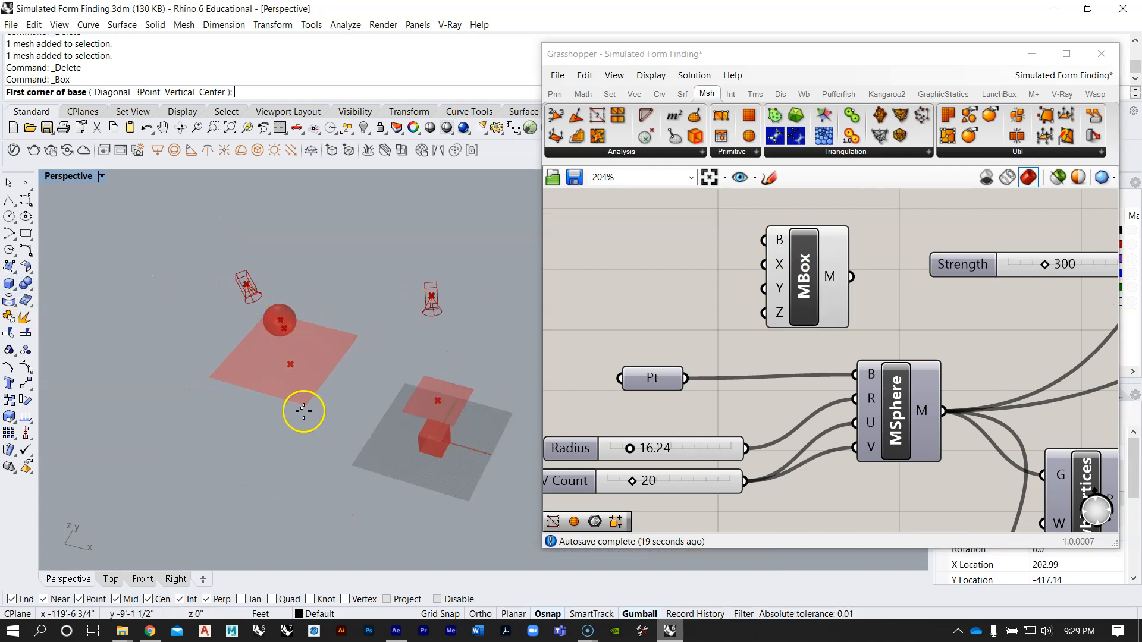
left_click(305, 415)
left_click(267, 430)
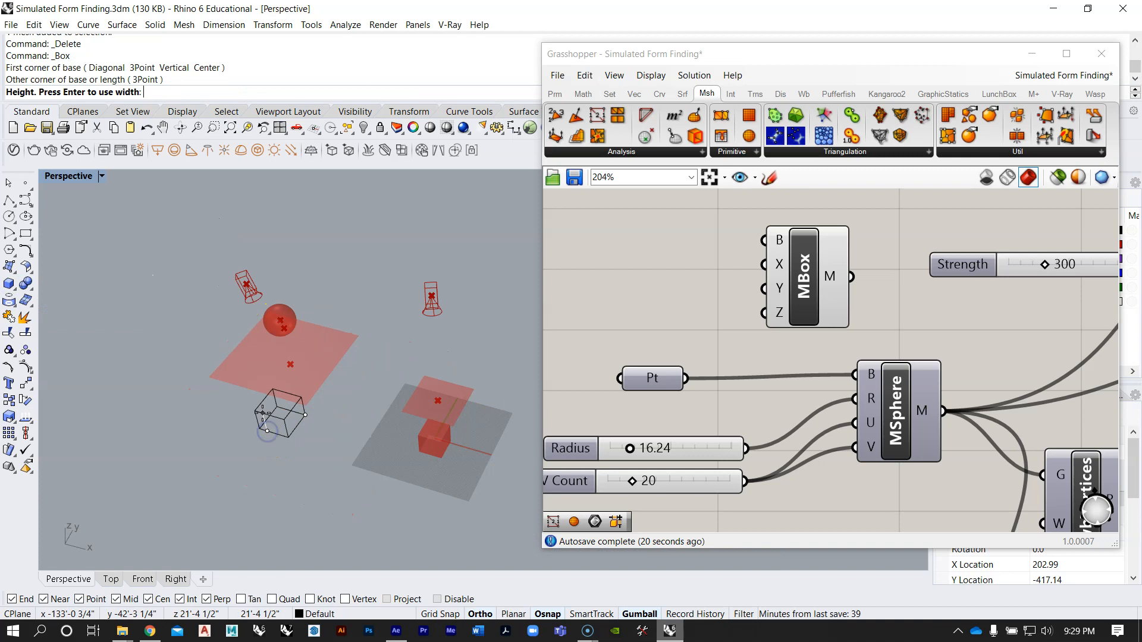
left_click(263, 412)
Step: Move the new box up and over so it floats above the larger mesh plane, around the sphere's position
right_click_drag(284, 421, 325, 368)
left_click(325, 368)
left_click_drag(318, 313, 319, 220)
right_click_drag(319, 220, 314, 294)
scroll(304, 348, "up", 3)
left_click_drag(304, 351, 324, 309)
right_click_drag(324, 309, 345, 252)
left_click_drag(429, 227, 404, 227)
left_click_drag(358, 179, 358, 186)
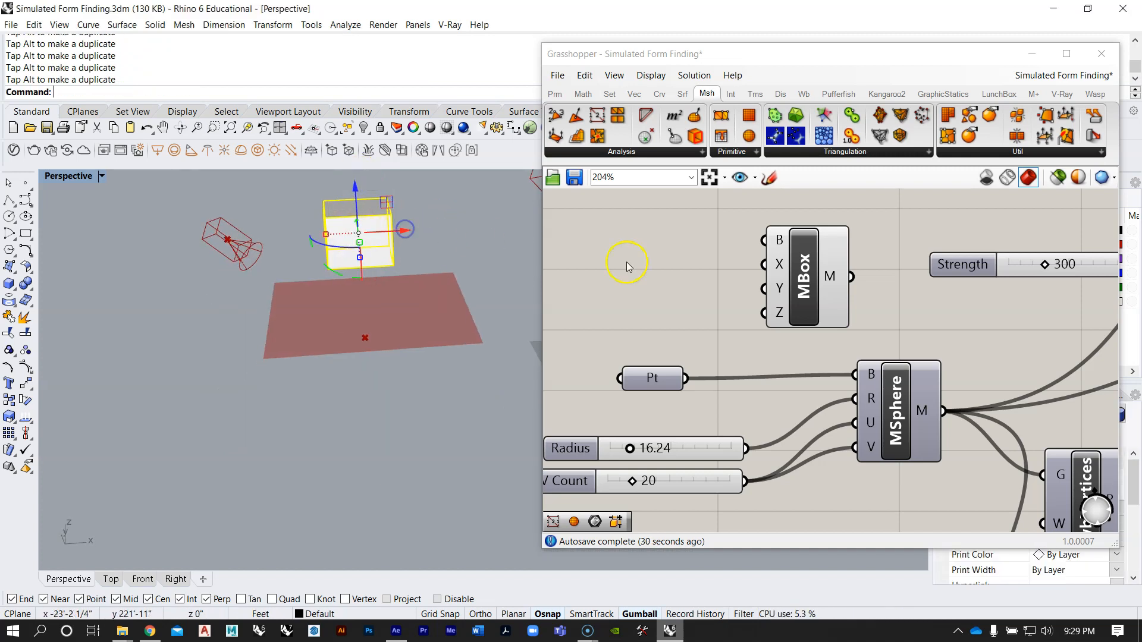
Step: Set one box on Mesh Box's base input by picking the Rhino box's base corners and its height
double_click(645, 262)
right_click(779, 240)
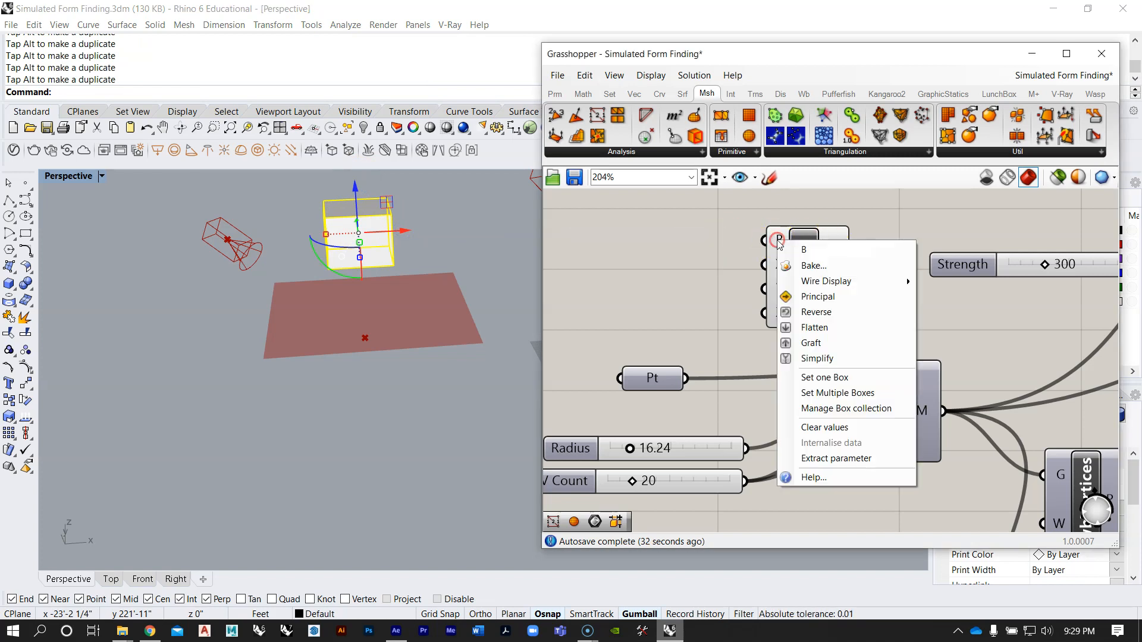
left_click(816, 378)
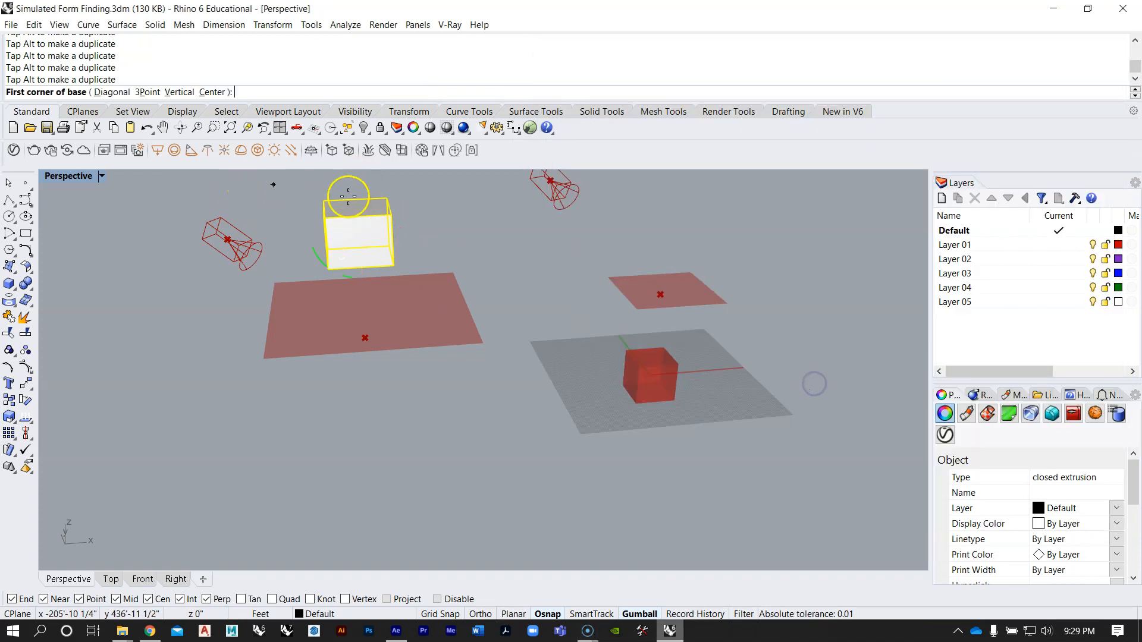
left_click(329, 271)
scroll(454, 270, "up", 10)
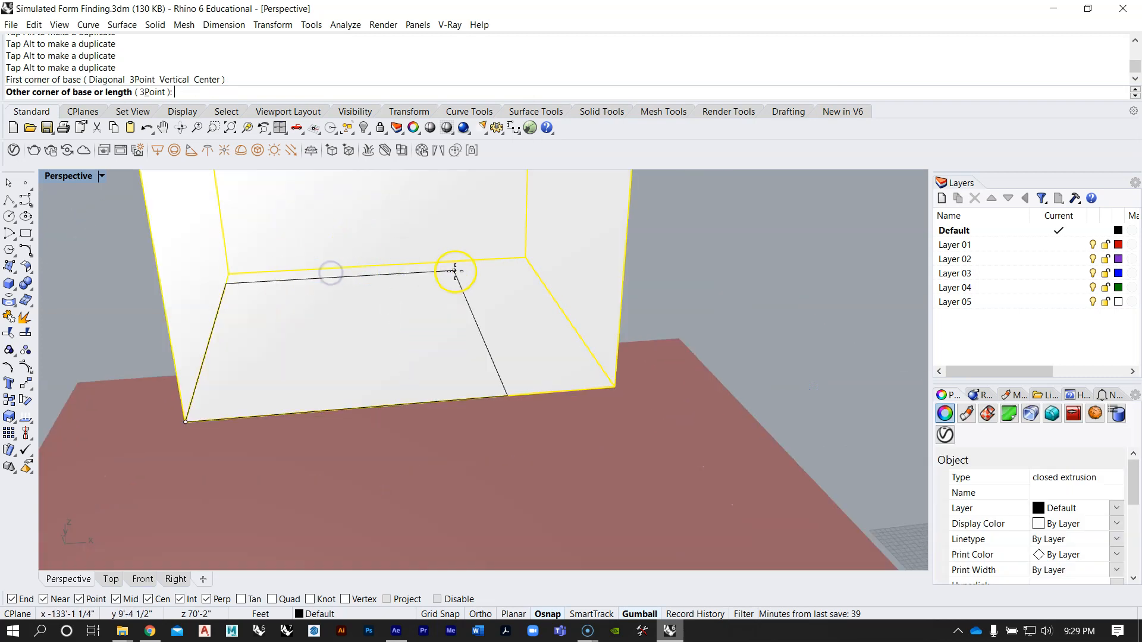
scroll(418, 286, "down", 10)
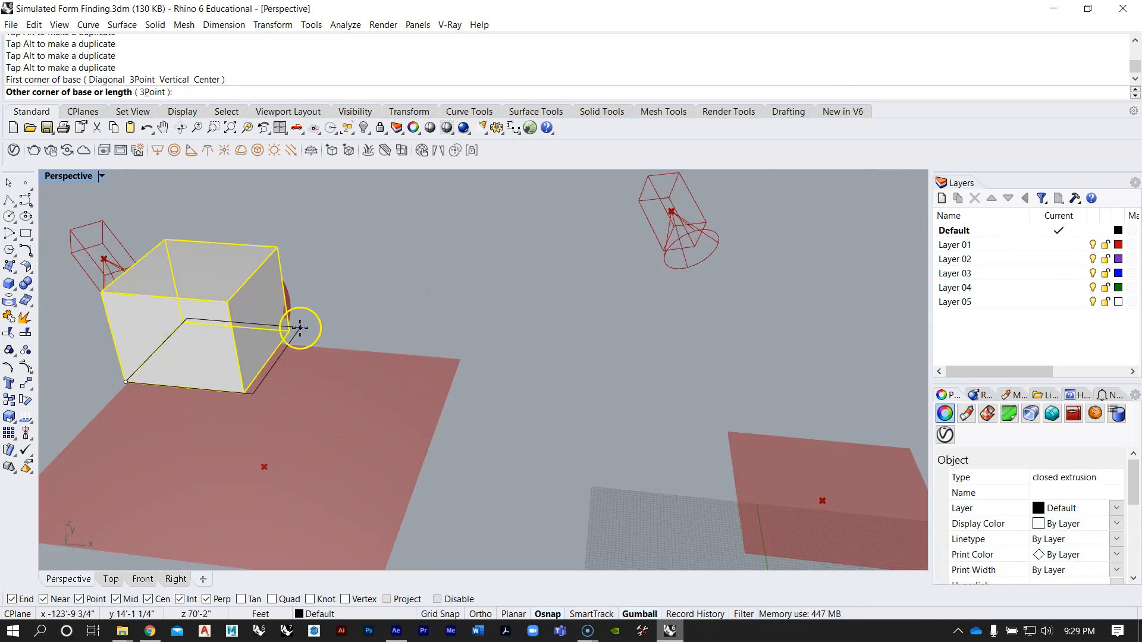
left_click(289, 331)
left_click(278, 248)
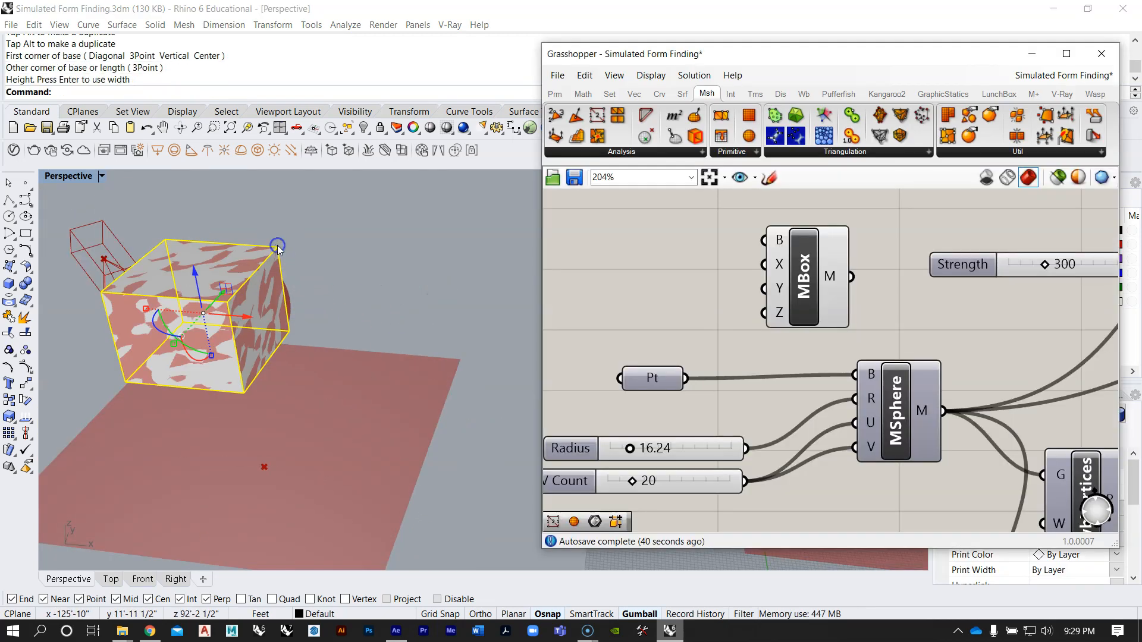
Step: Hide the original Rhino box so only the Grasshopper box preview is shown around the sphere
right_click_drag(420, 274, 436, 260)
left_click(434, 260)
left_click(280, 256)
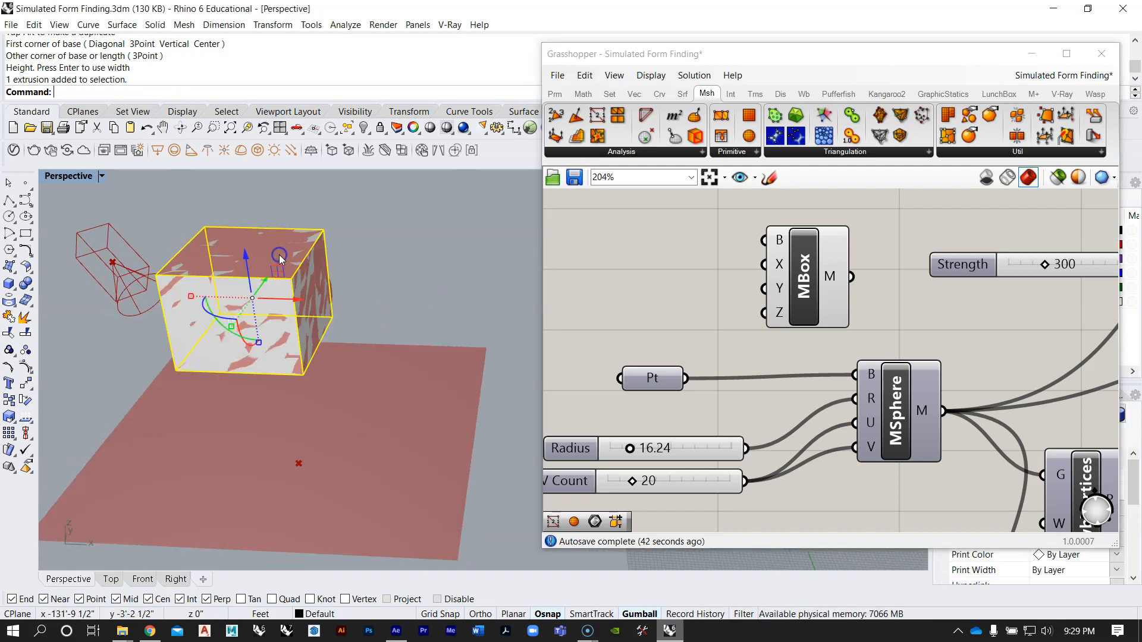
key("ctrl+h")
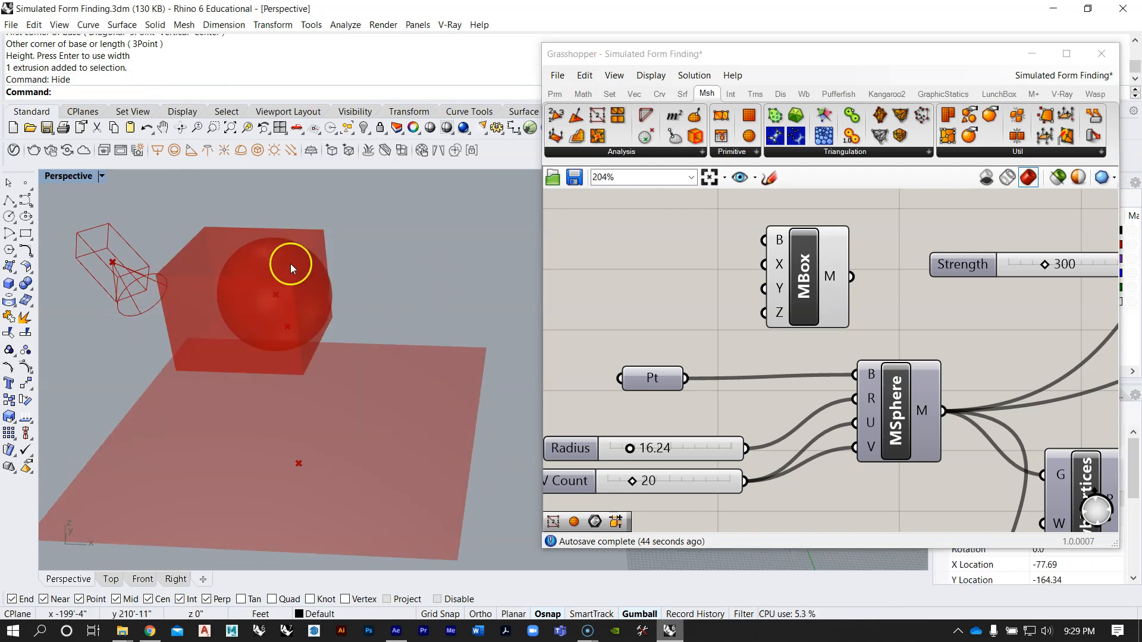
Step: Move the Mesh Sphere component slightly left, closer to its Pt parameter and sliders, below Mesh Box
right_click_drag(701, 376, 693, 353)
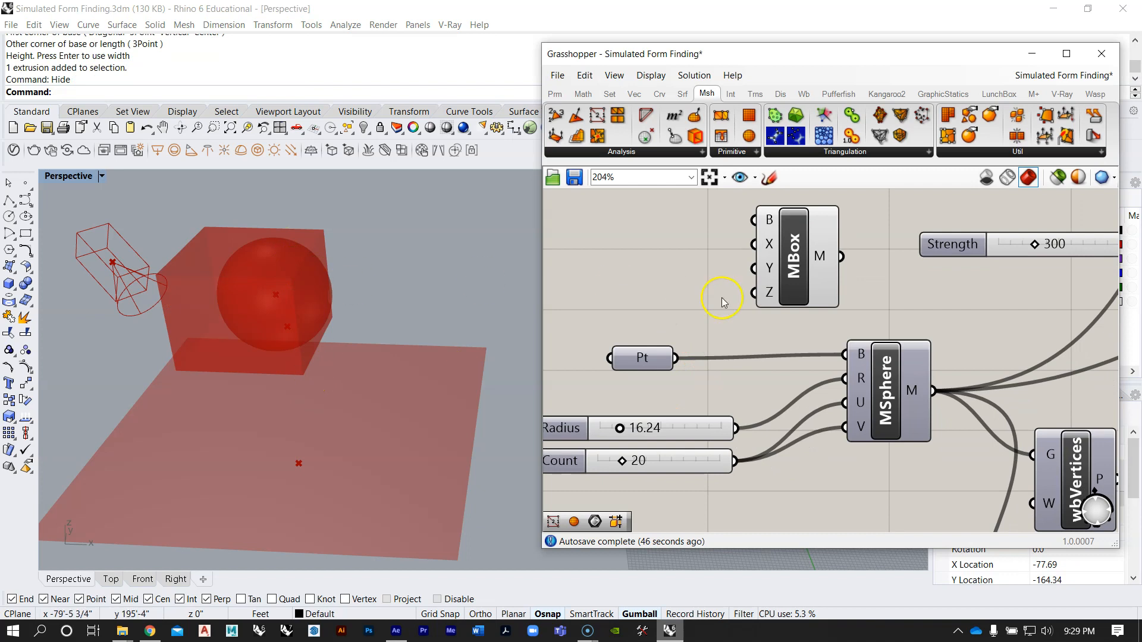
scroll(724, 302, "down", 4)
left_click(751, 366)
left_click_drag(751, 366, 735, 367)
right_click_drag(361, 306, 289, 303)
scroll(711, 282, "up", 2)
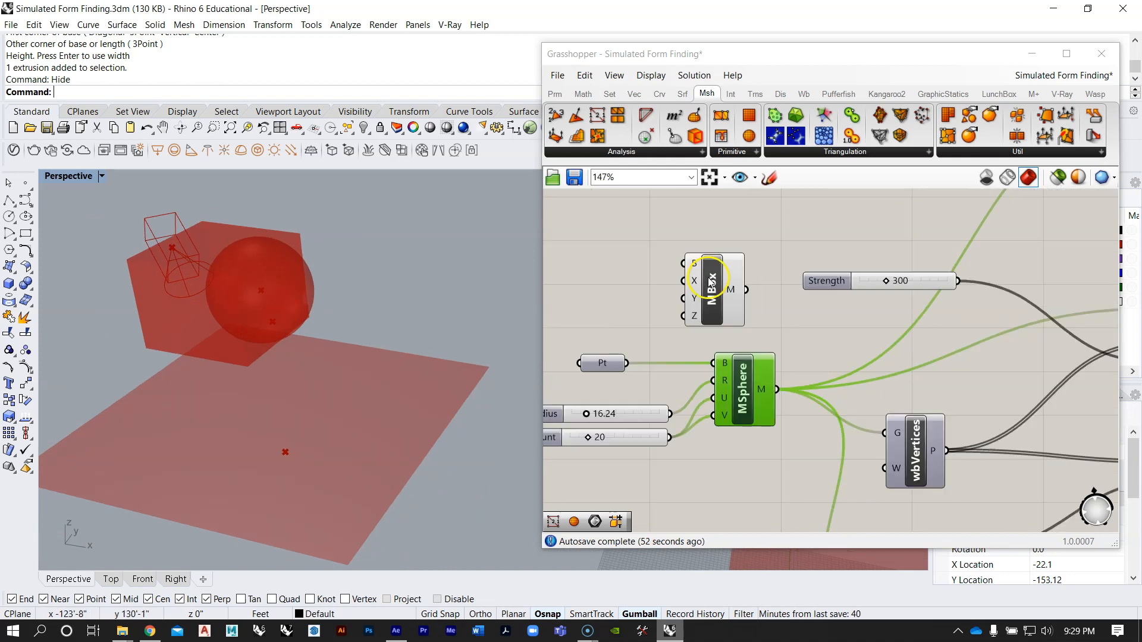
right_click_drag(766, 318, 719, 308)
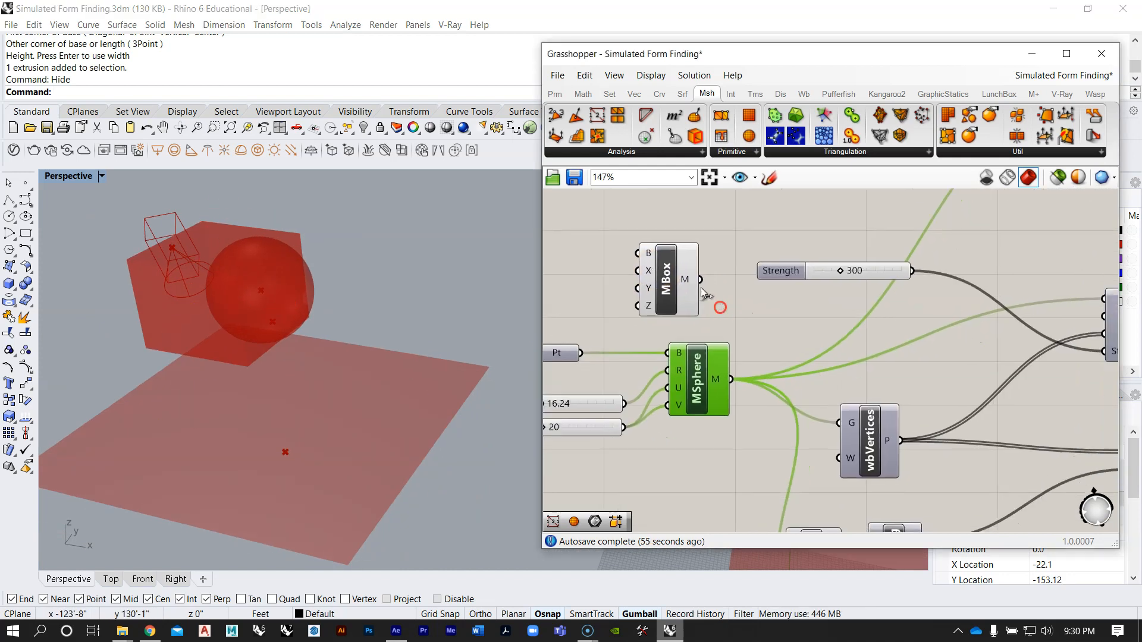
double_click(765, 229)
type("mesh")
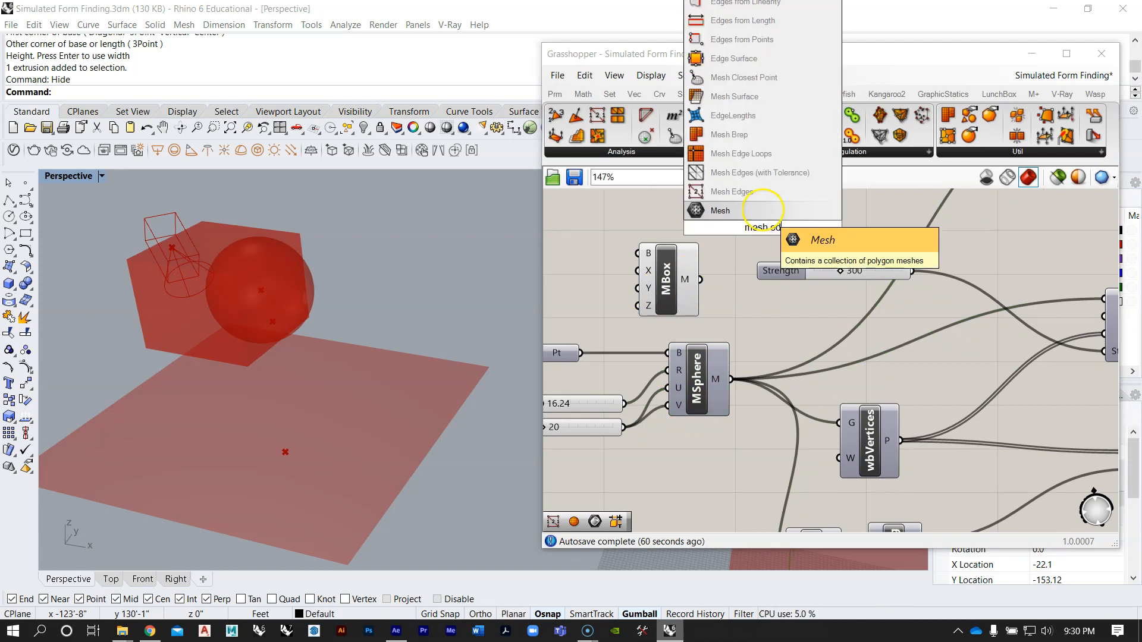
left_click(729, 192)
mouse_move(719, 241)
left_mouse_down()
mouse_move(759, 230)
mouse_move(731, 235)
left_mouse_up()
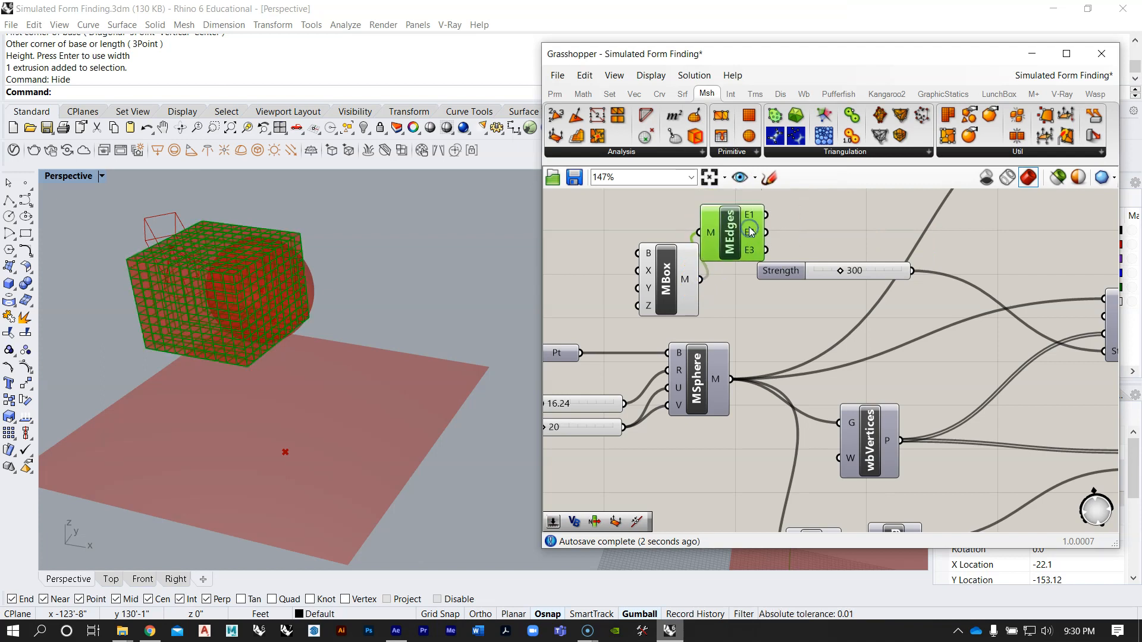
key("Delete")
Step: Move the Mesh Box component down so it sits directly above Mesh Sphere, clear of the Strength slider
left_click_drag(679, 281, 686, 287)
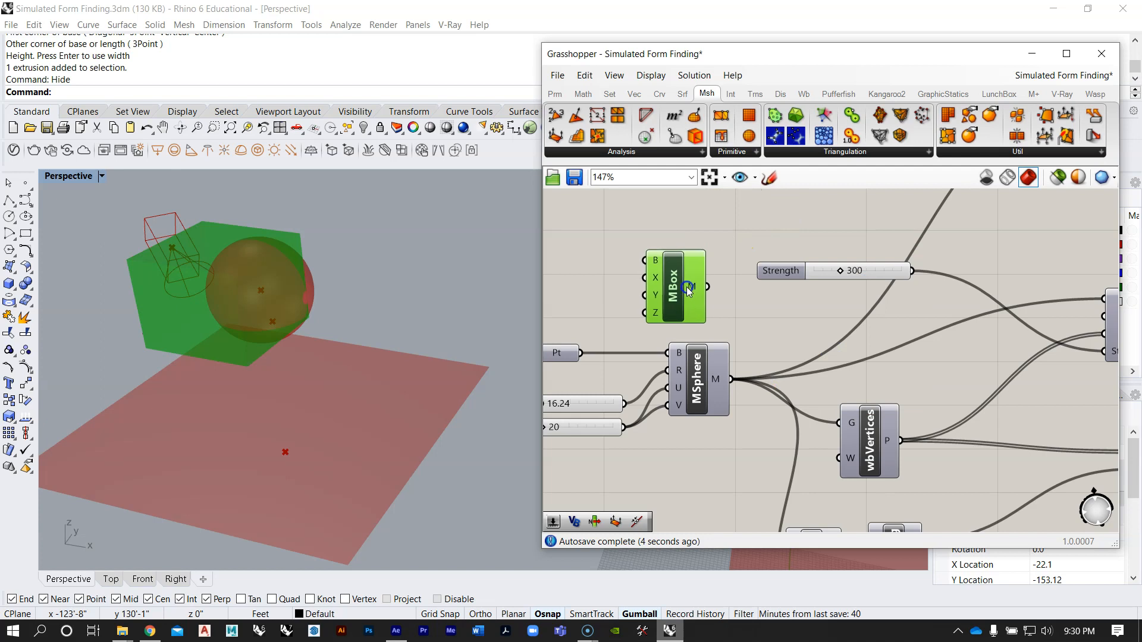
scroll(721, 309, "down", 3)
left_click(696, 330)
right_click_drag(747, 359, 677, 349)
scroll(677, 350, "down", 4)
right_click_drag(713, 292, 737, 301)
scroll(695, 323, "up", 3)
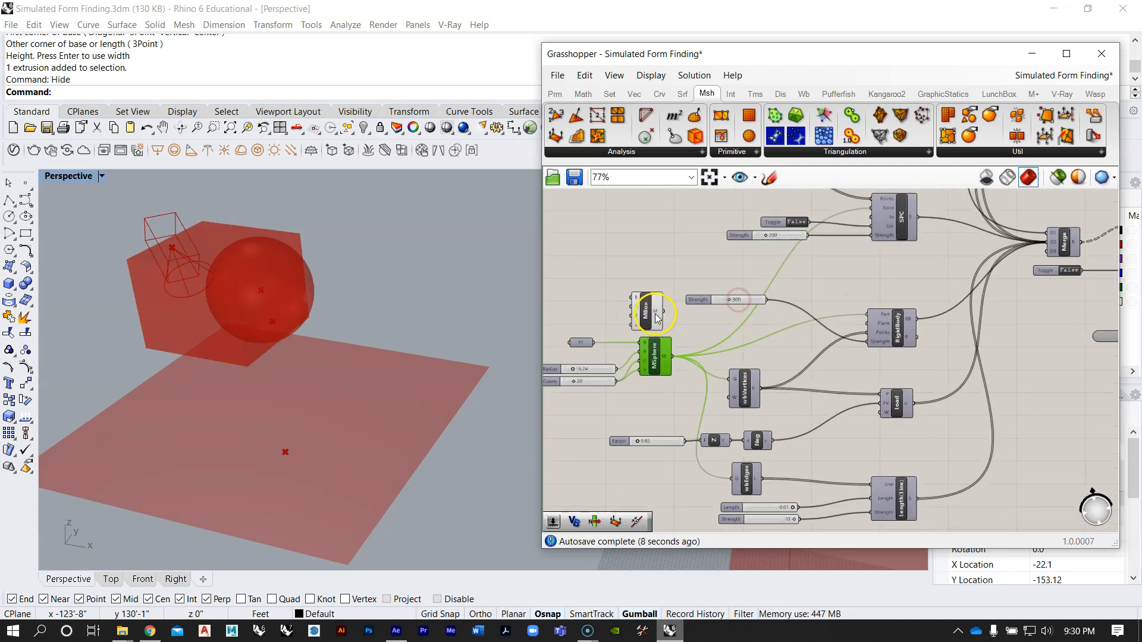
left_click(657, 318)
left_click_drag(663, 315, 669, 318)
left_click(692, 344)
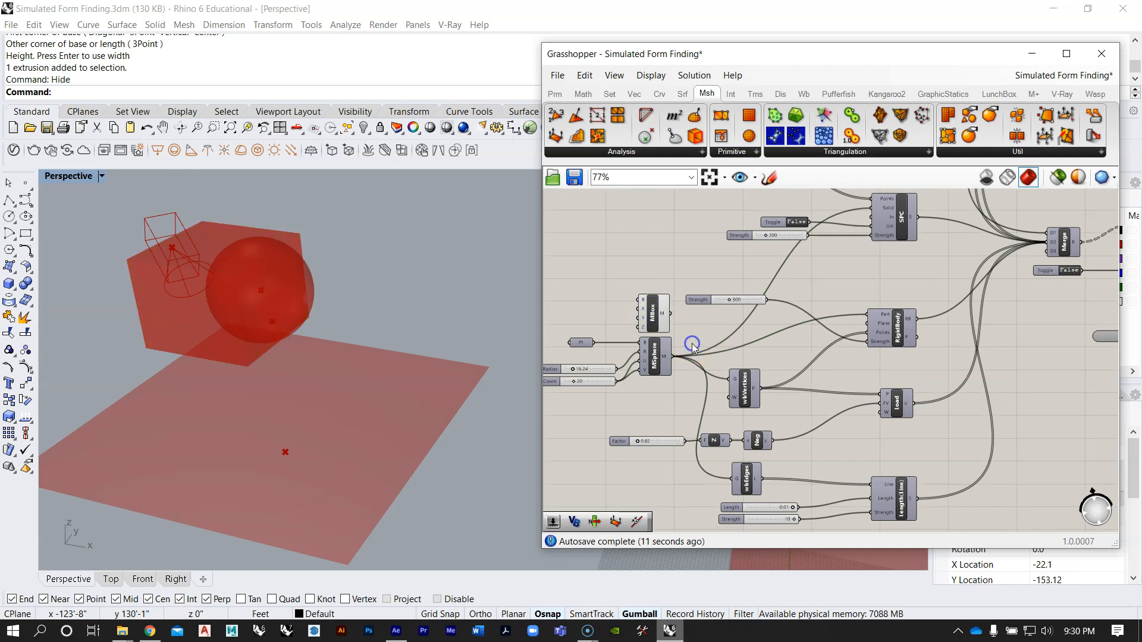
Step: Add a Mesh parameter beside Mesh Box and Mesh Sphere and feed Mesh Box's output into it
double_click(692, 344)
type("mesh")
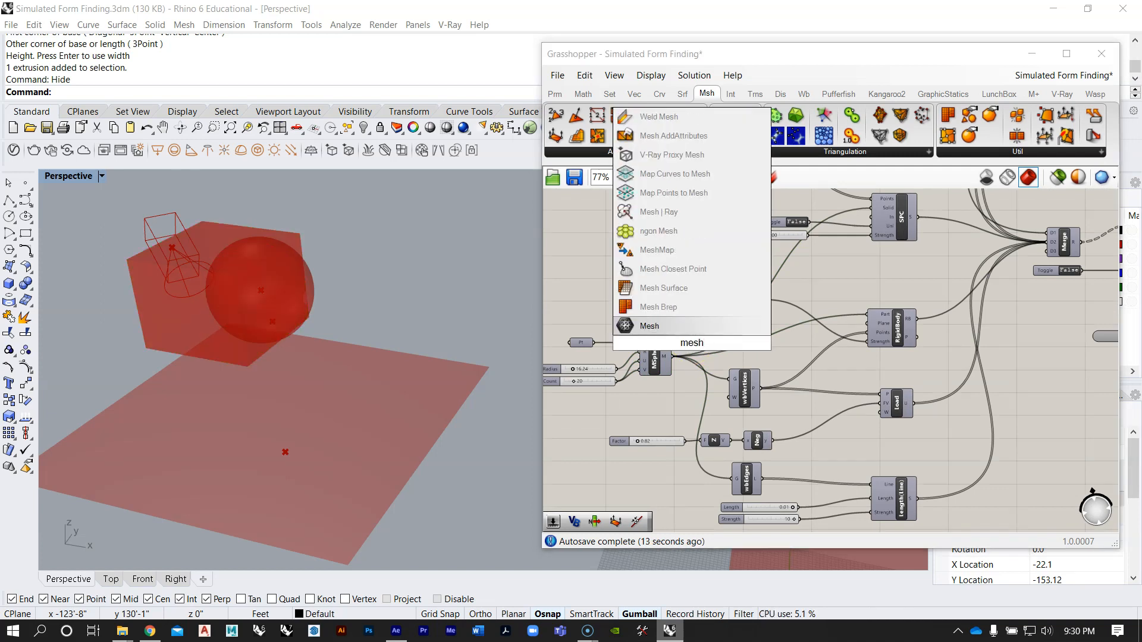
key("Return")
scroll(688, 342, "up", 2)
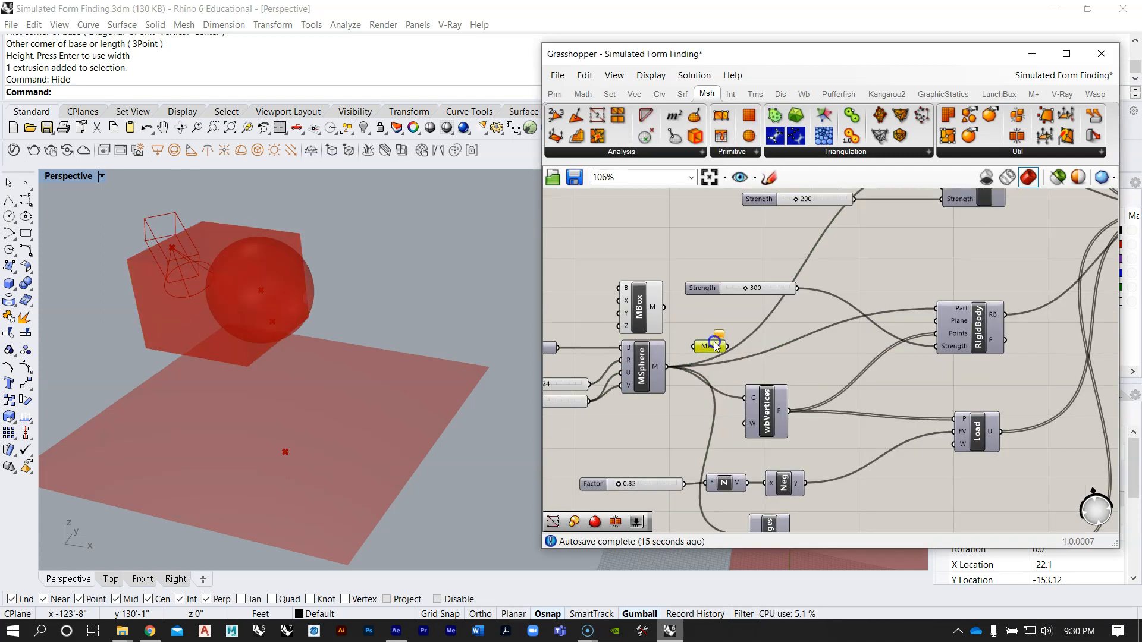
left_click_drag(690, 340, 692, 344)
scroll(704, 373, "down", 2)
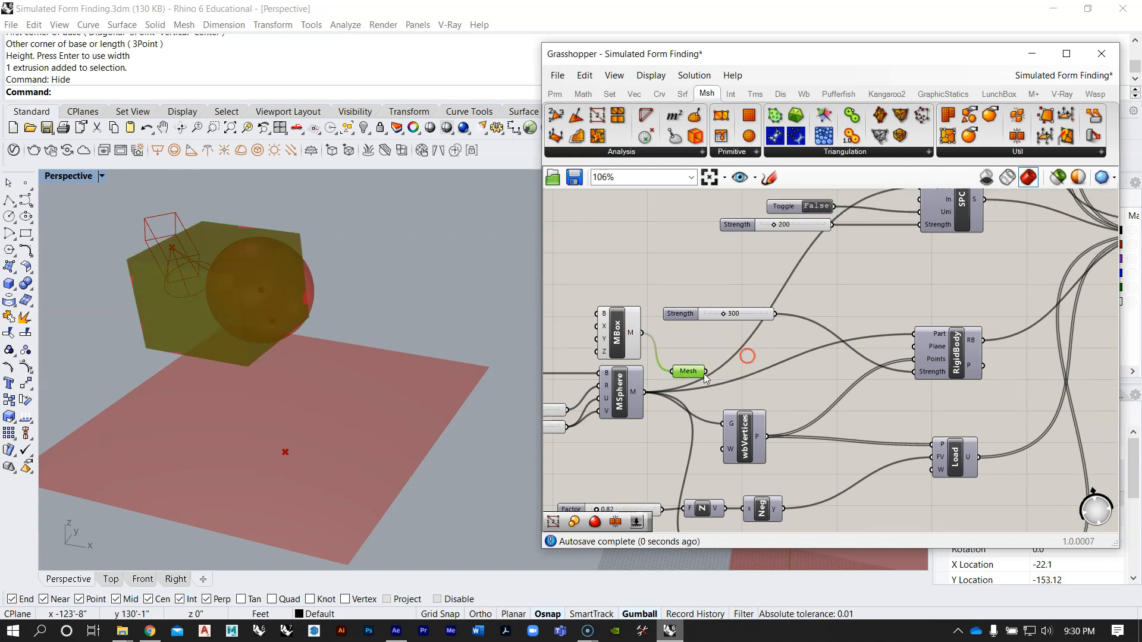
Step: Feed the Mesh parameter, instead of Mesh Sphere, into SPC's Solid, RigidBody's Part, and the G inputs of wbVertices and wbEdges
scroll(681, 323, "down", 3)
mouse_move(896, 322)
right_mouse_down()
mouse_move(651, 329)
mouse_move(775, 360)
right_mouse_up()
scroll(751, 320, "up", 7)
scroll(792, 328, "down", 4)
right_click_drag(664, 347, 823, 336)
scroll(663, 387, "up", 1)
right_click_drag(752, 376, 735, 397)
left_click(646, 427)
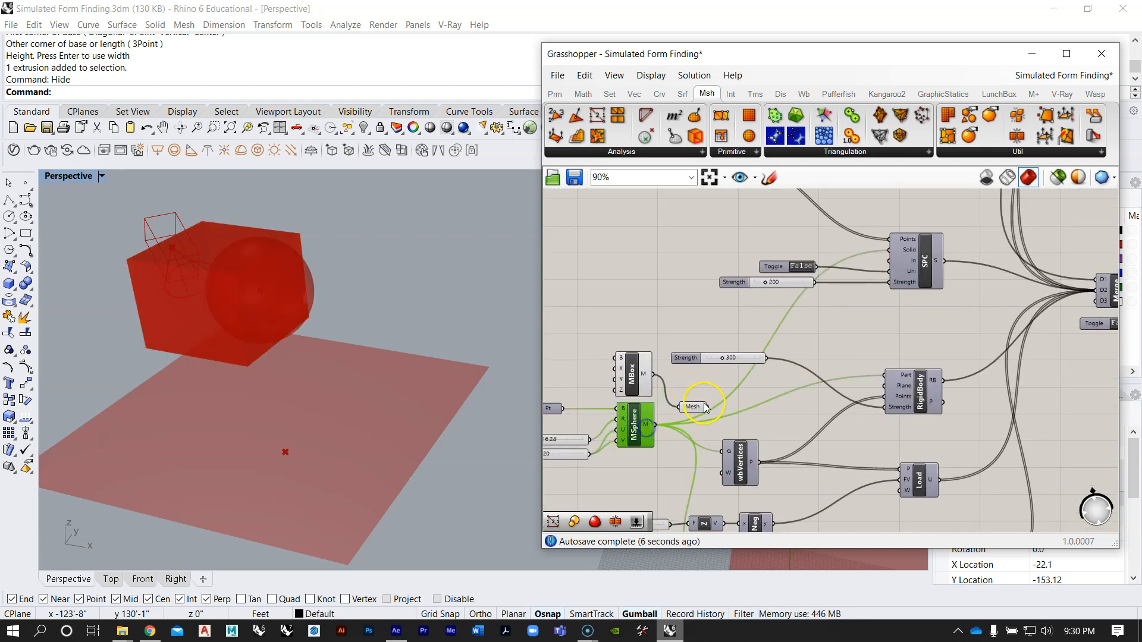
right_click_drag(829, 321, 795, 275)
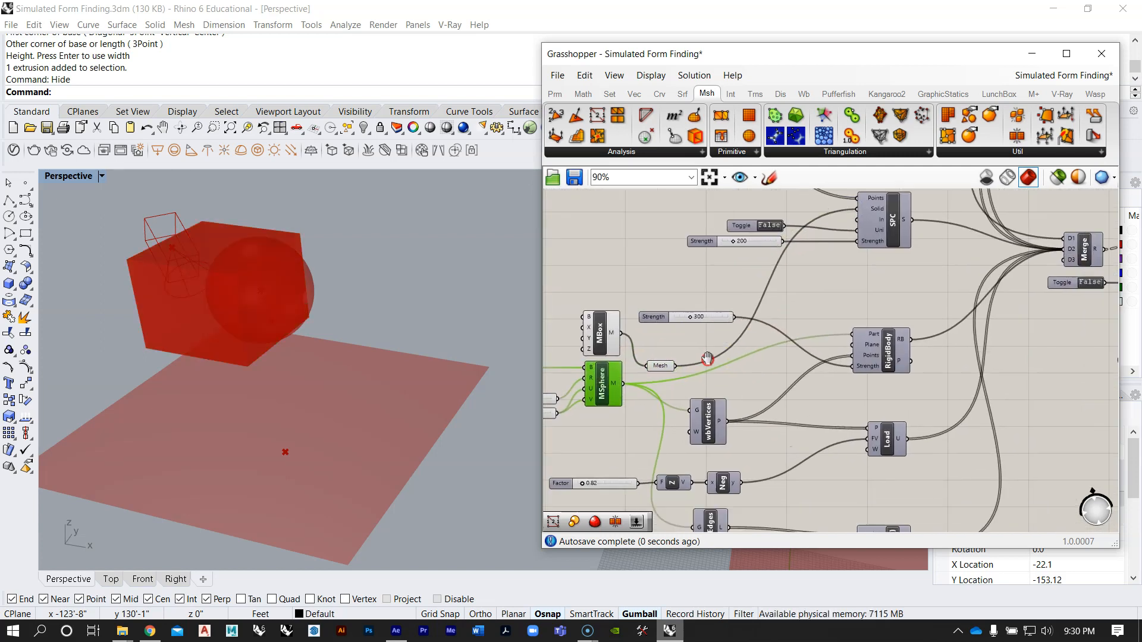
left_click_drag(670, 361, 867, 329)
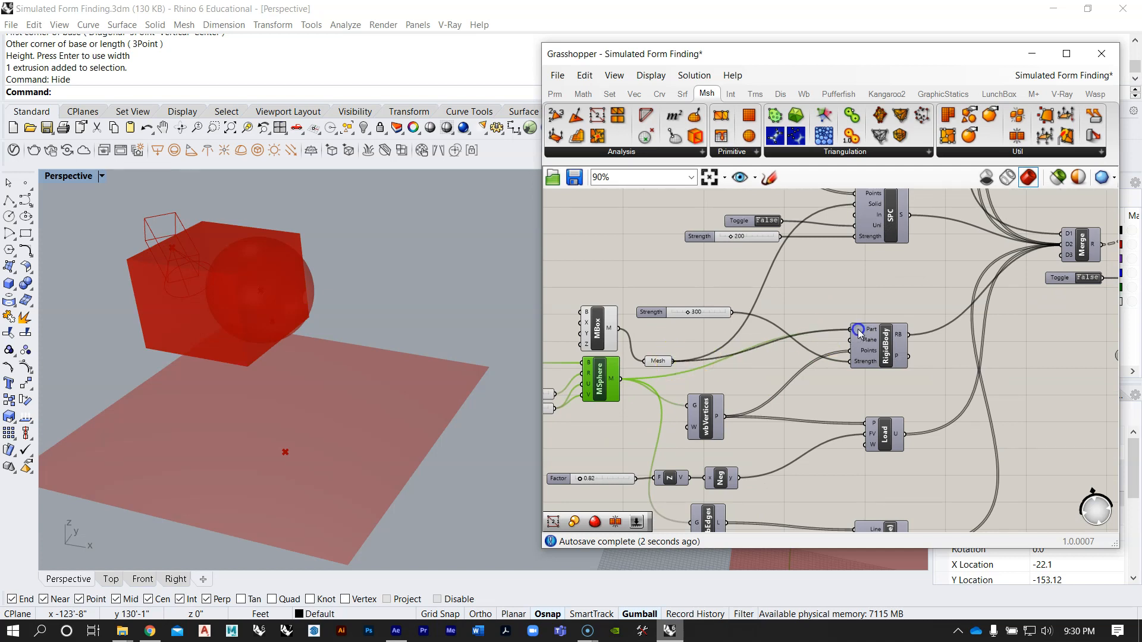
right_click_drag(743, 390, 773, 319)
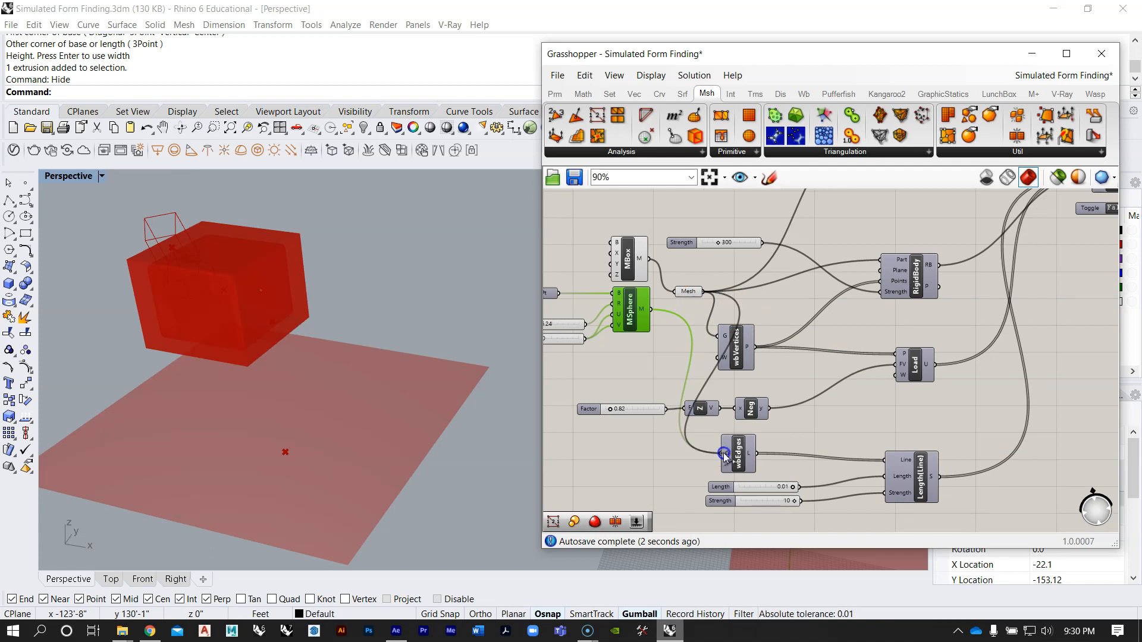
Step: Reposition the Mesh parameter beside the Mesh Box and Mesh Sphere outputs, level with the gap between them
left_click(688, 292)
scroll(678, 290, "up", 3)
right_click_drag(675, 289, 760, 285)
scroll(744, 293, "up", 3)
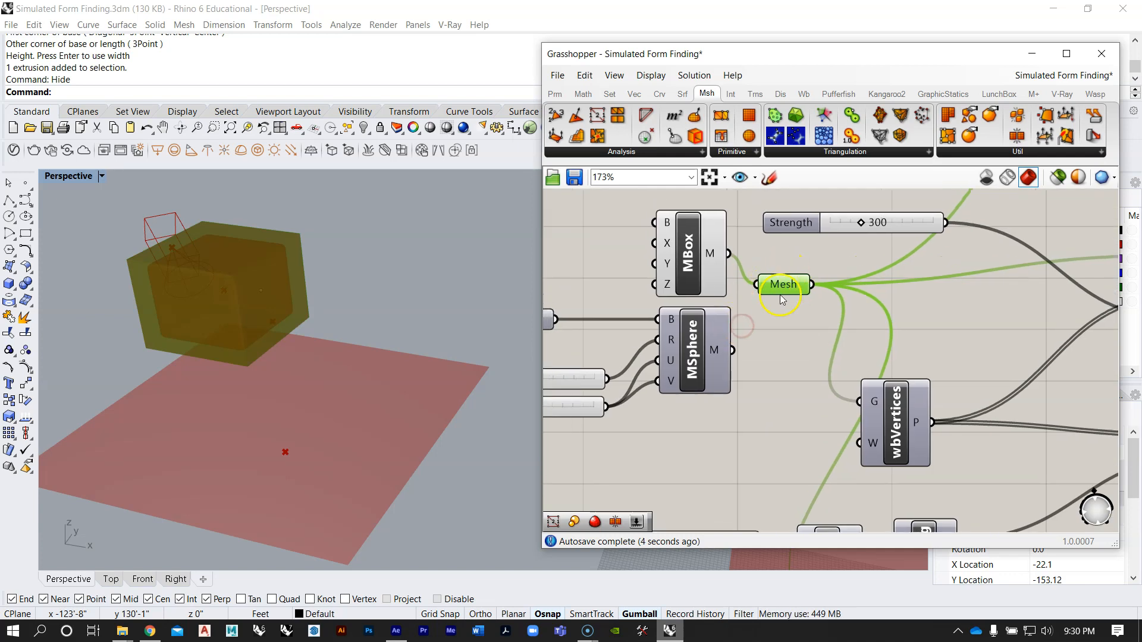
scroll(798, 296, "down", 4)
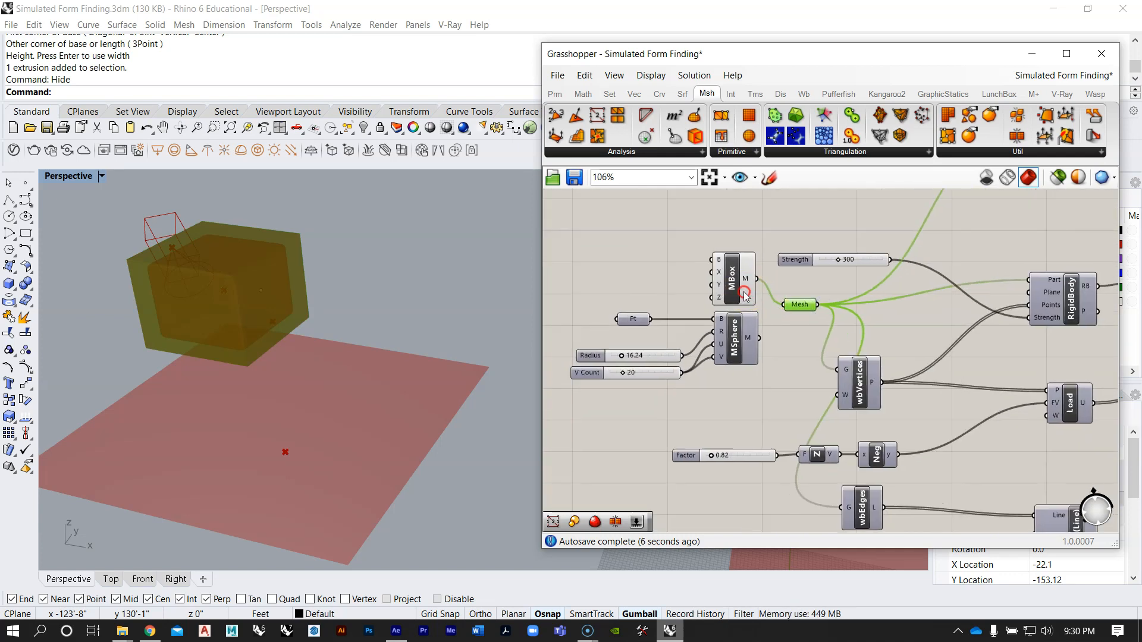
scroll(738, 279, "up", 2)
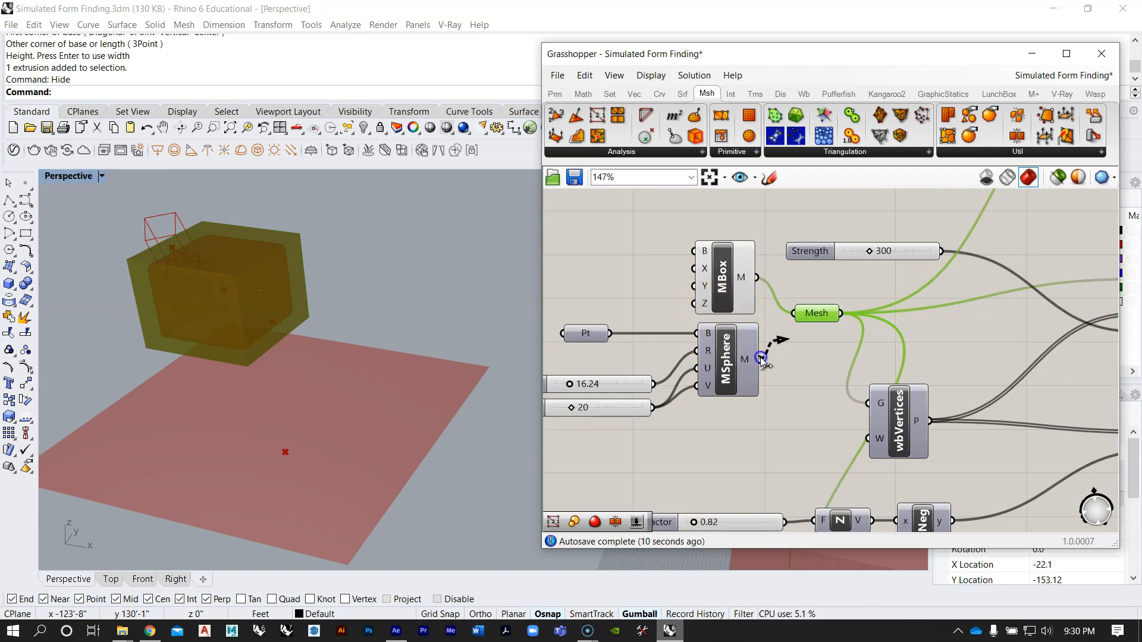
left_click_drag(784, 308, 792, 314)
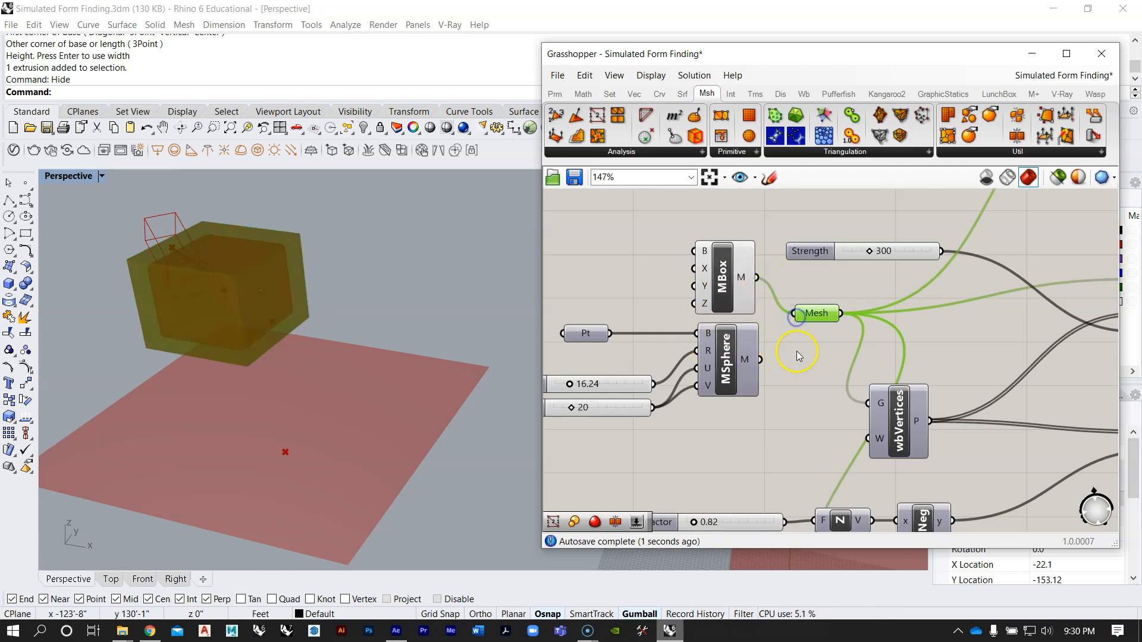
Step: Turn off the preview of Mesh Box and of the Mesh parameter it feeds
scroll(732, 239, "down", 2)
scroll(705, 334, "down", 2)
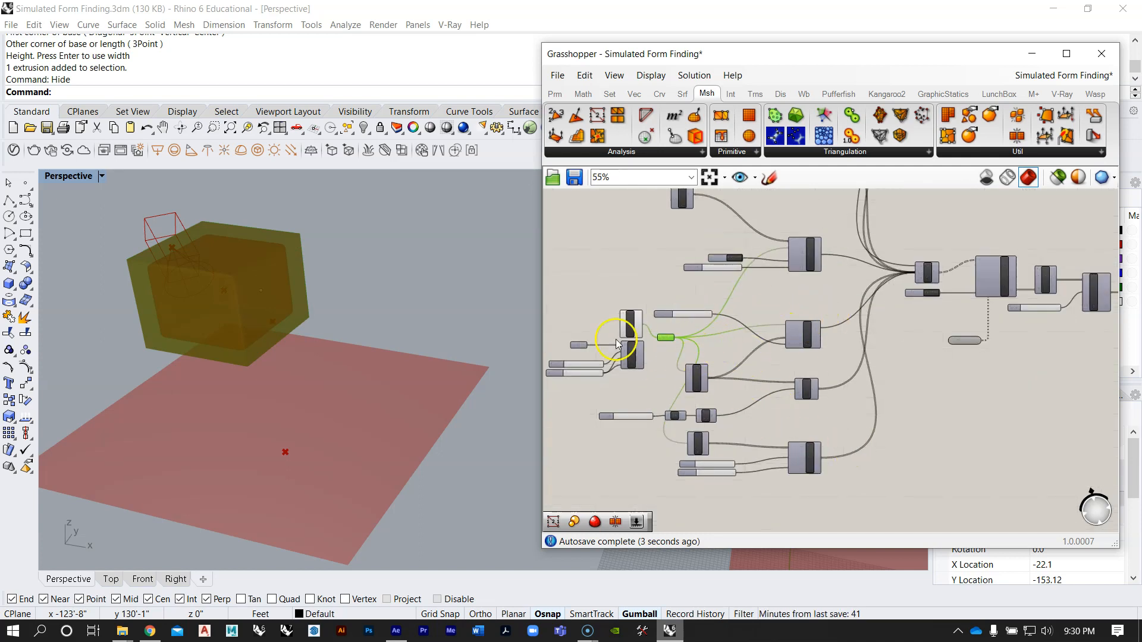
scroll(617, 343, "up", 1)
mouse_move(458, 301)
right_mouse_down()
mouse_move(463, 285)
mouse_move(459, 297)
right_mouse_up()
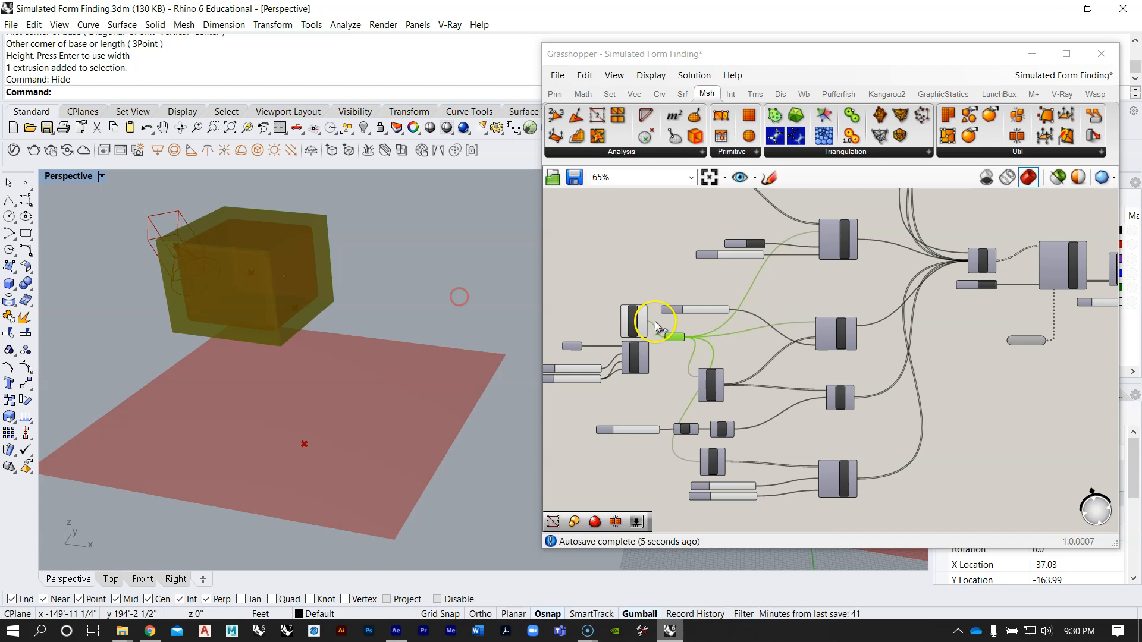
right_click(636, 326)
left_click(663, 349)
left_click(448, 232)
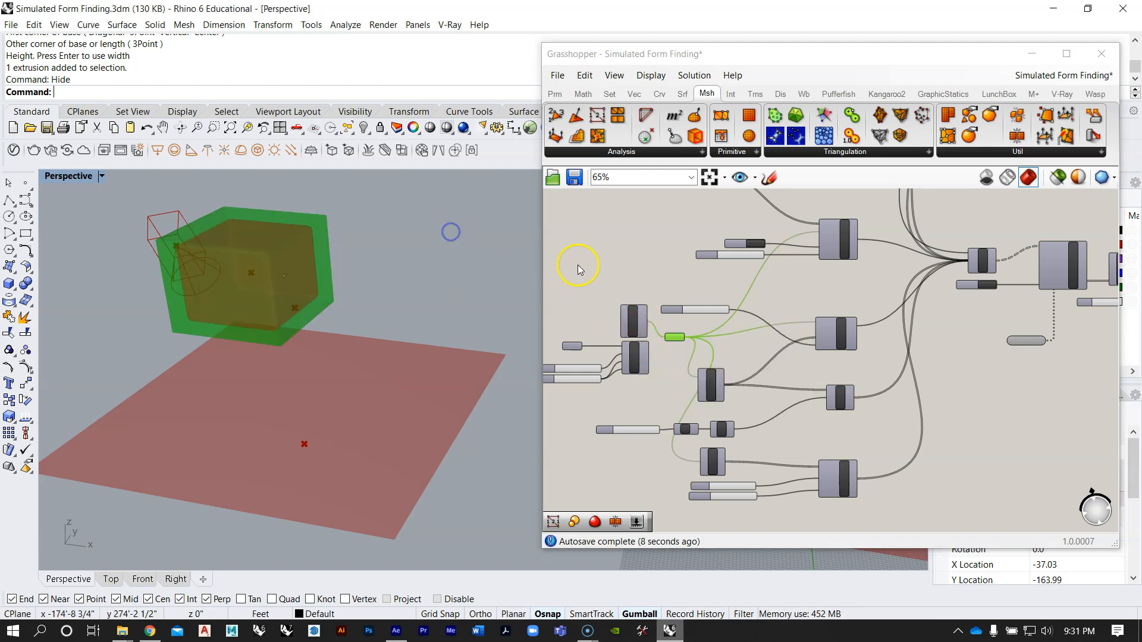
left_click(589, 264)
scroll(644, 329, "up", 2)
right_click(674, 336)
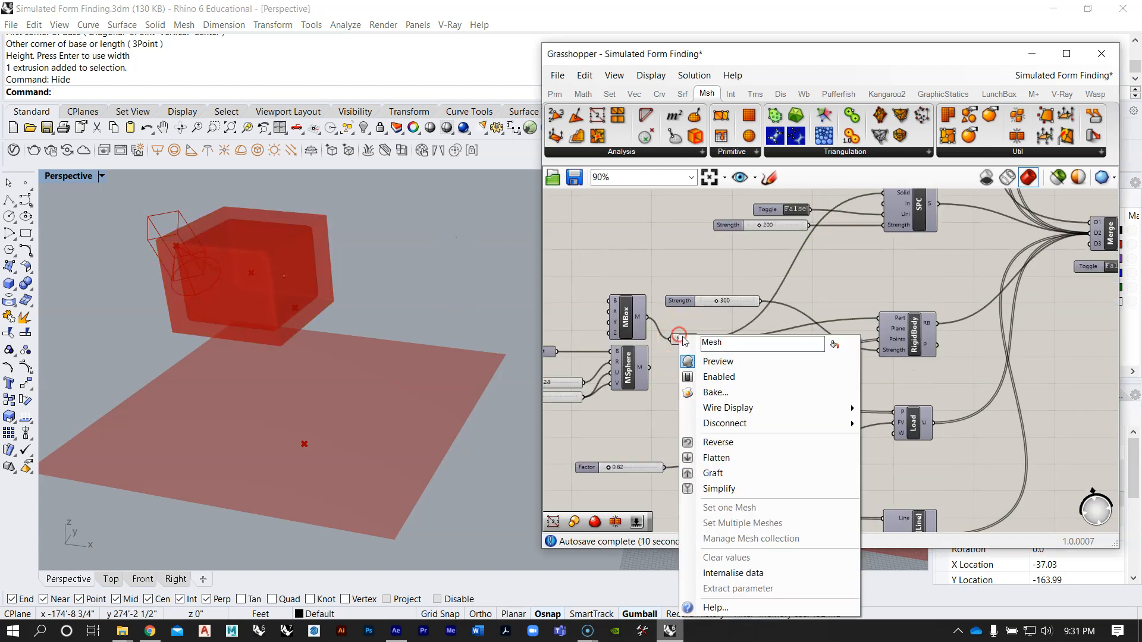
left_click(710, 363)
Step: Set the StepSolver's Animate toggle to True and watch the box push into the mesh plane from several angles
right_click_drag(387, 309, 367, 272)
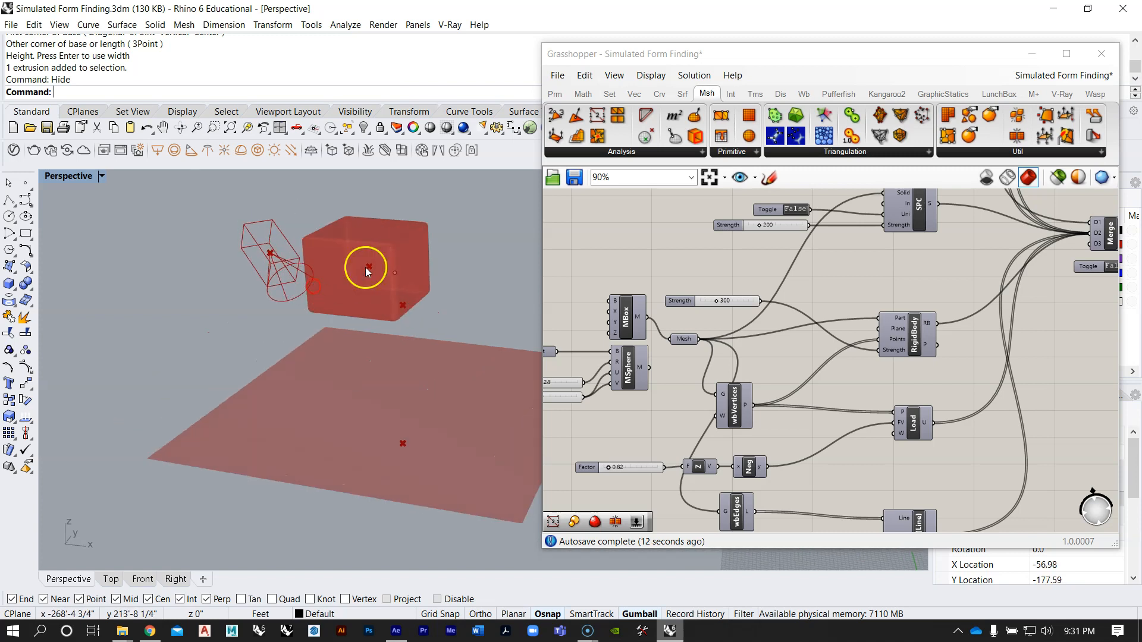
right_click_drag(351, 321, 401, 302)
right_click_drag(795, 308, 744, 304)
scroll(744, 303, "down", 5)
right_click_drag(985, 296, 829, 314)
scroll(802, 302, "up", 4)
right_click_drag(720, 317, 767, 336)
scroll(711, 319, "up", 2)
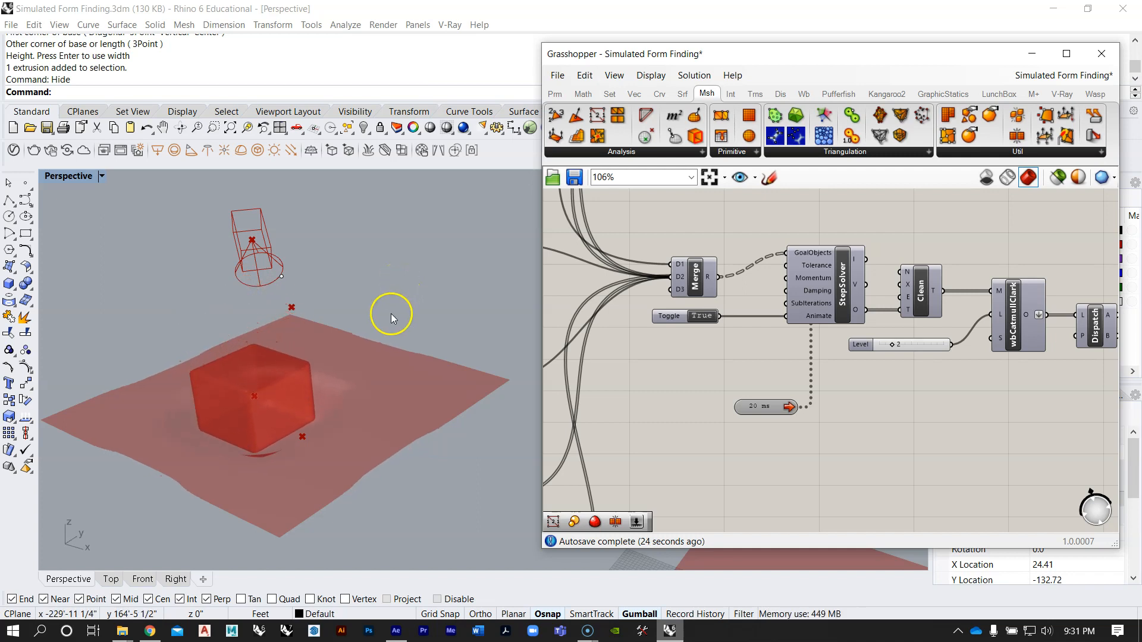
right_click_drag(360, 359, 361, 330)
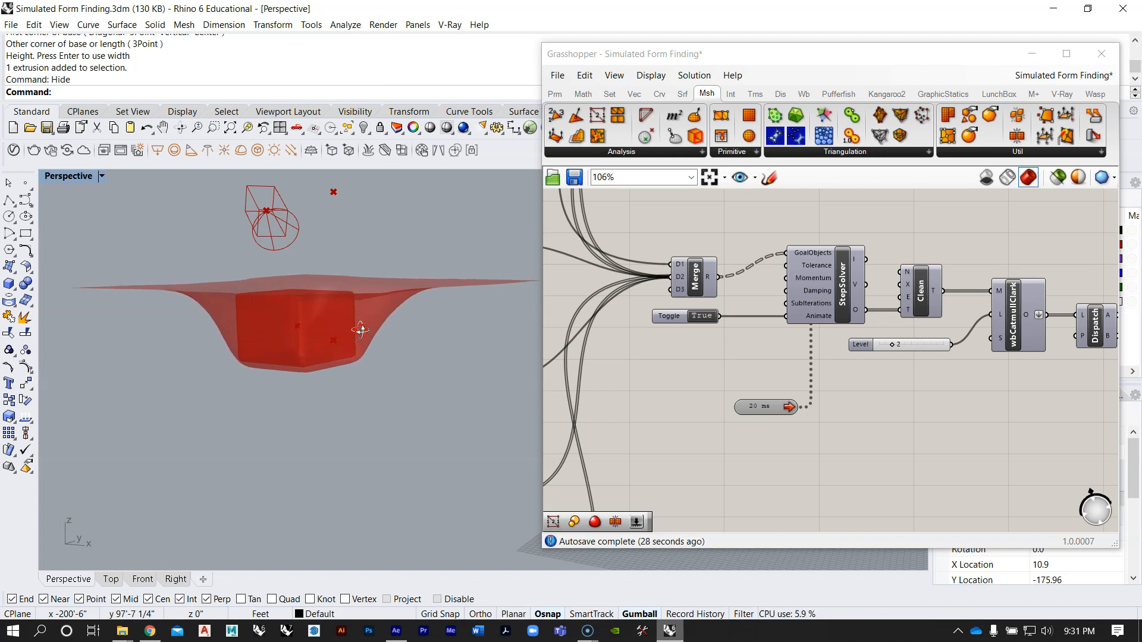
mouse_move(363, 331)
right_mouse_down()
mouse_move(364, 316)
mouse_move(354, 340)
right_mouse_up()
Step: Bake the draped mesh from the Mesh parameter on Dispatch's A output, keeping the default attributes
right_click_drag(902, 392, 780, 350)
right_click_drag(974, 341, 763, 317)
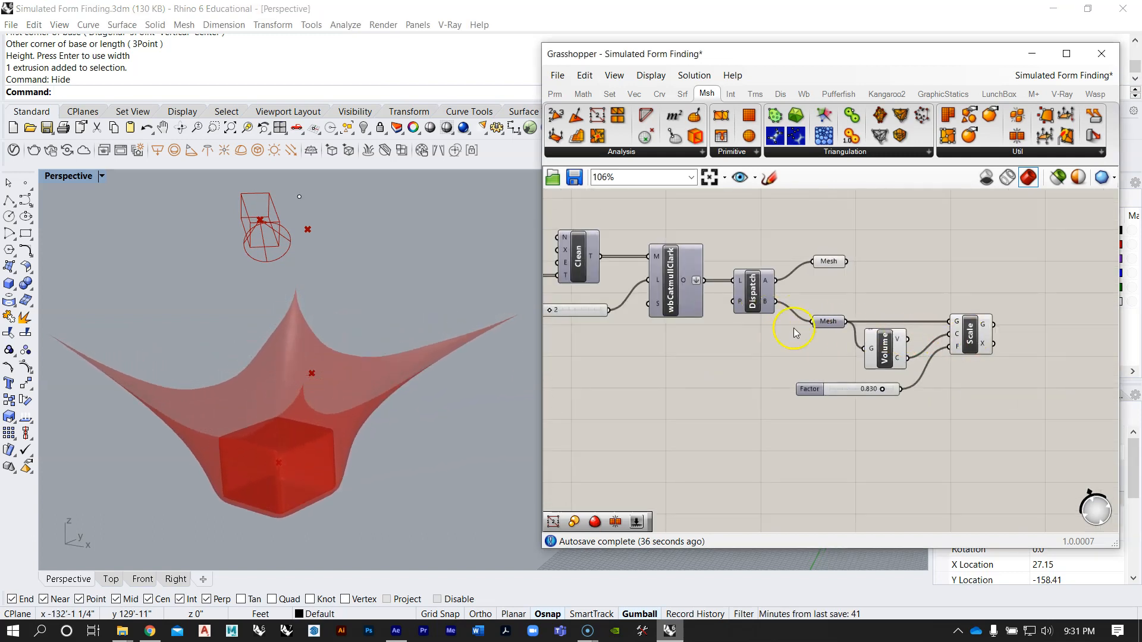
right_click(684, 280)
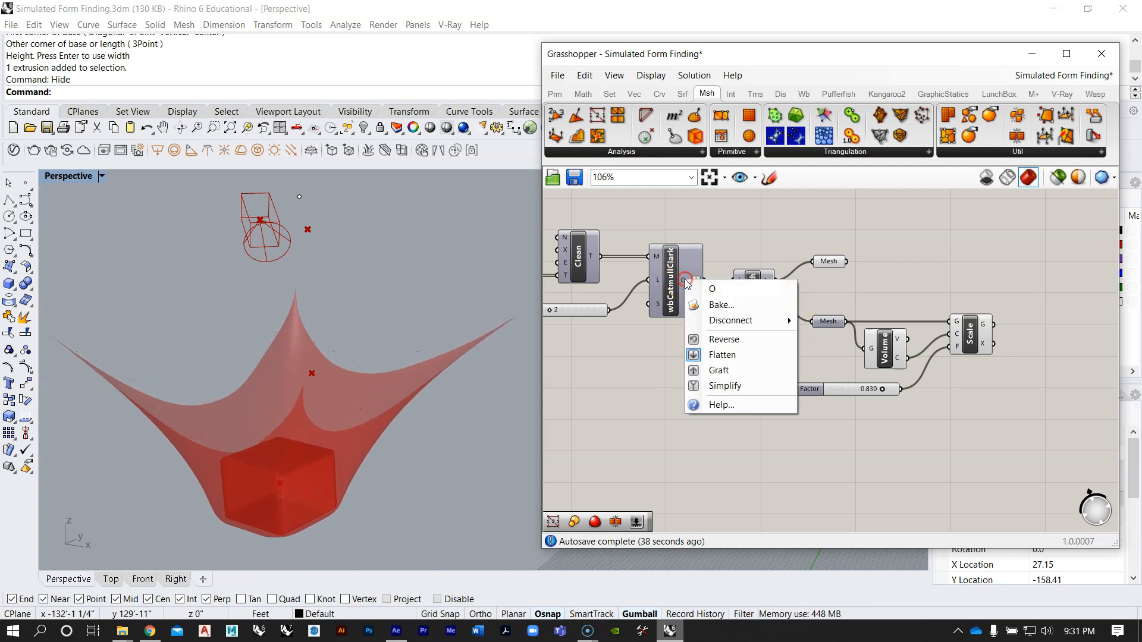
left_click(661, 219)
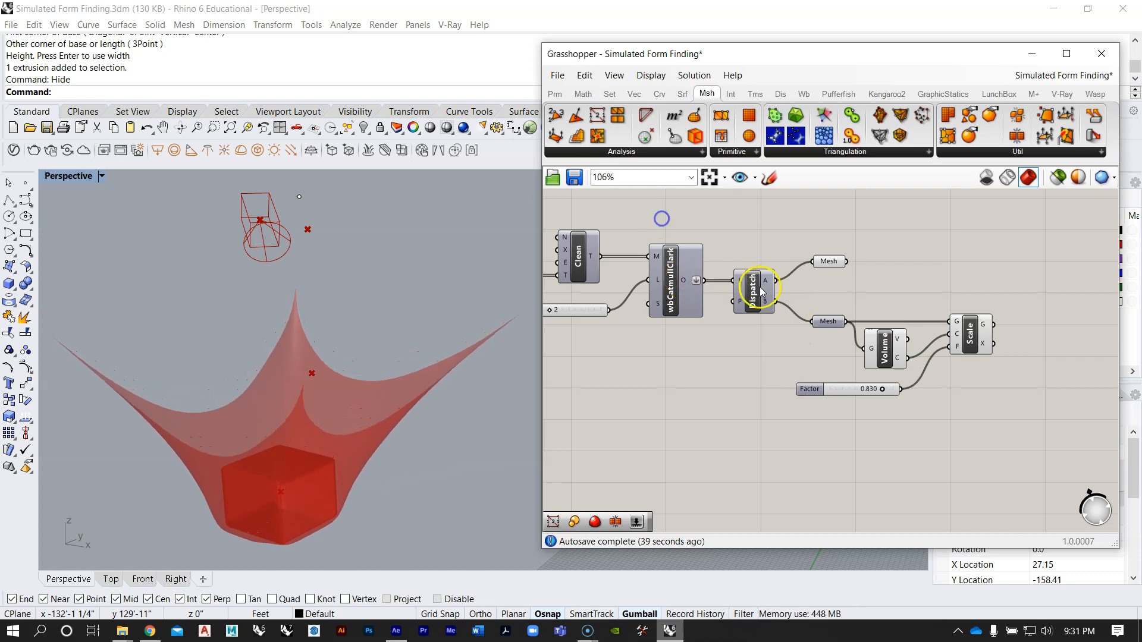
right_click(827, 261)
left_click(820, 263)
left_click(827, 262)
right_click(827, 262)
left_click(874, 320)
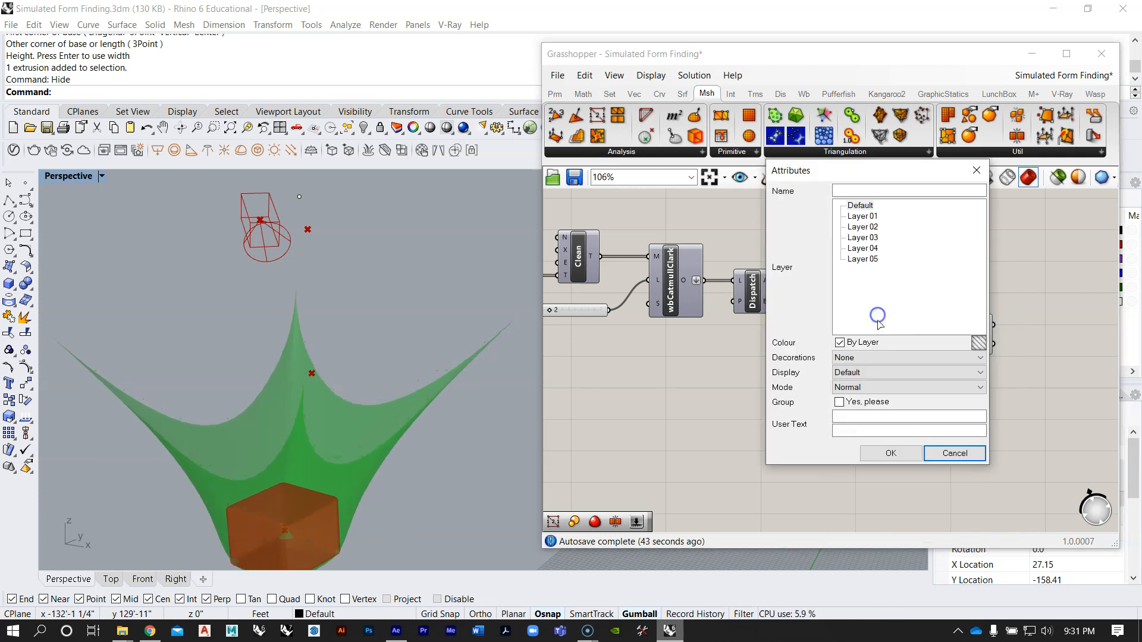
left_click(891, 453)
Step: Move the baked draped mesh aside in Rhino, clear of the Grasshopper preview, and deselect it
scroll(422, 334, "down", 3)
left_click(395, 390)
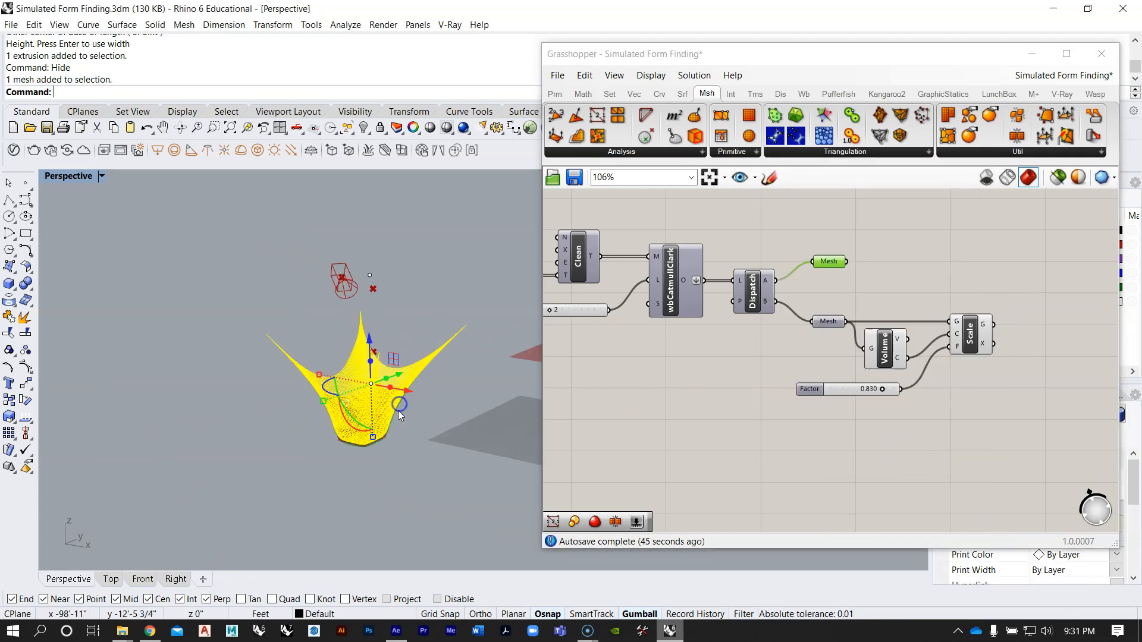
left_click_drag(407, 391, 239, 365)
left_click(269, 424)
Step: Examine the baked mesh's shape and quad pattern up close and next to the simulated preview
scroll(228, 366, "up", 6)
right_click_drag(228, 367, 316, 285)
scroll(344, 336, "down", 8)
right_click_drag(344, 337, 250, 368)
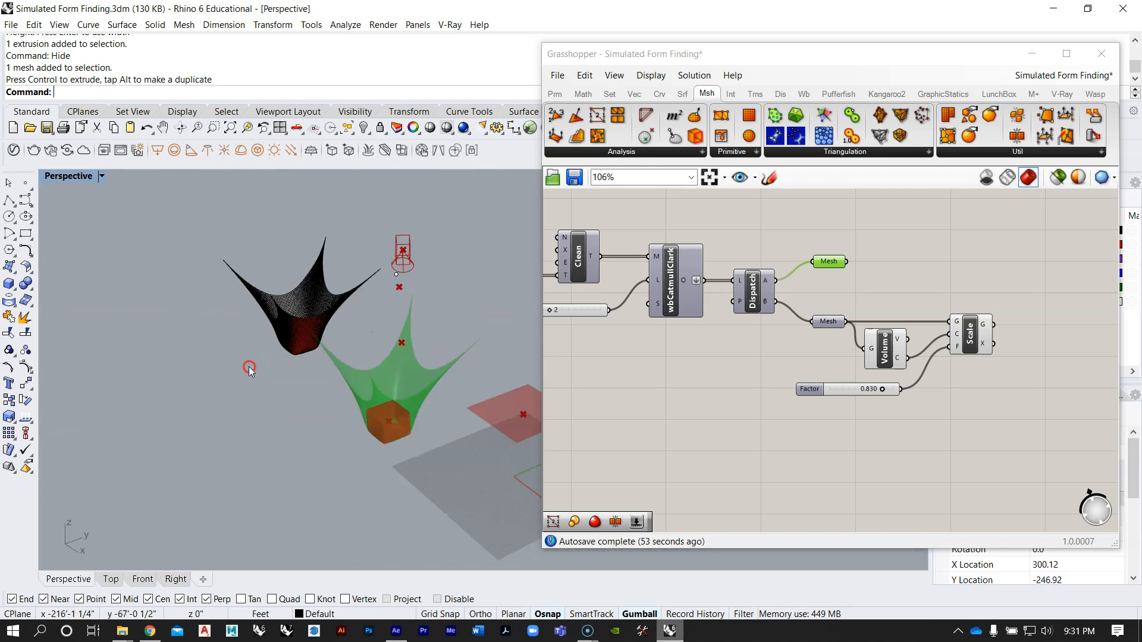
scroll(352, 395, "up", 4)
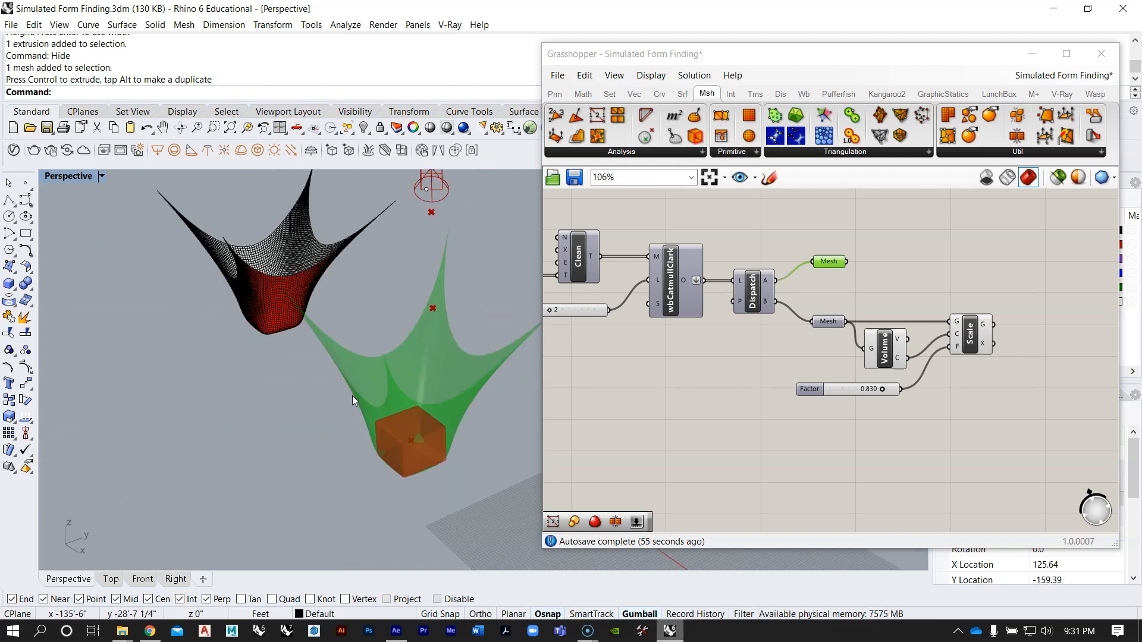
right_click_drag(303, 326, 345, 279)
scroll(833, 357, "down", 8)
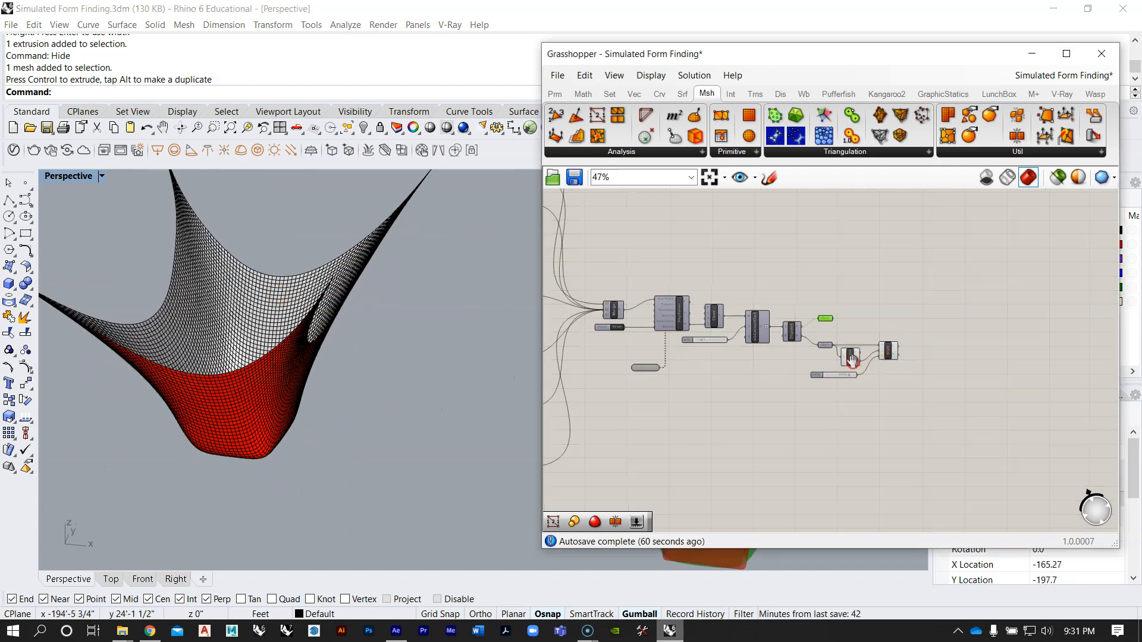
scroll(845, 363, "down", 2)
right_click_drag(405, 372, 226, 334)
right_click_drag(420, 345, 423, 361)
scroll(827, 375, "up", 2)
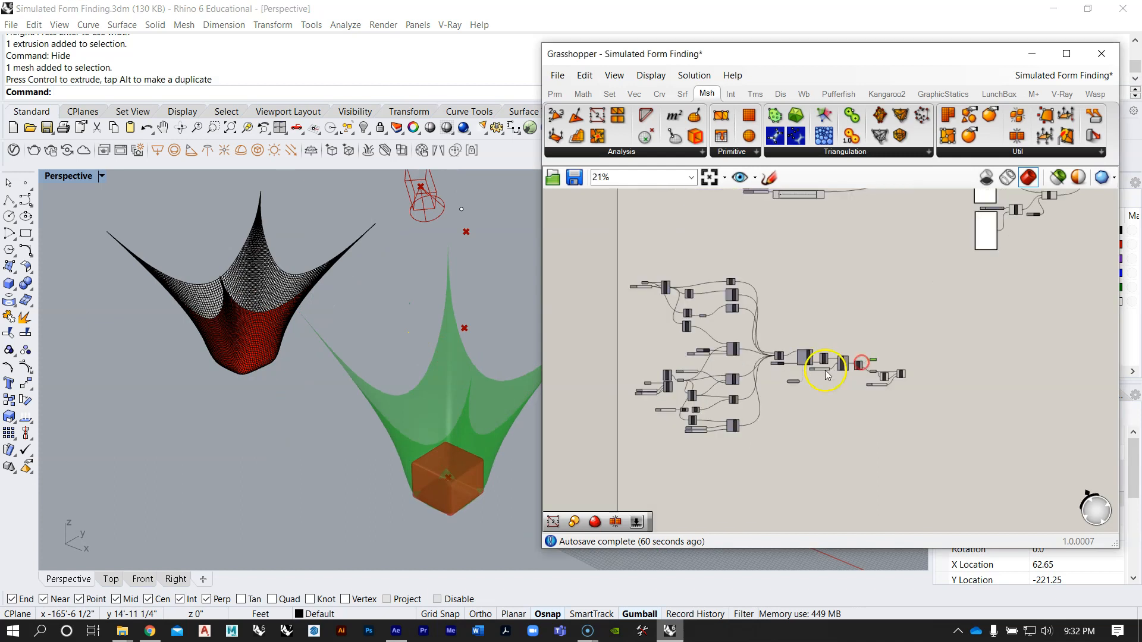
Step: Review the whole form-finding definition, the purple group of the other definition, and the sliders beneath that group
right_click_drag(795, 357, 822, 349)
right_click_drag(365, 357, 286, 350)
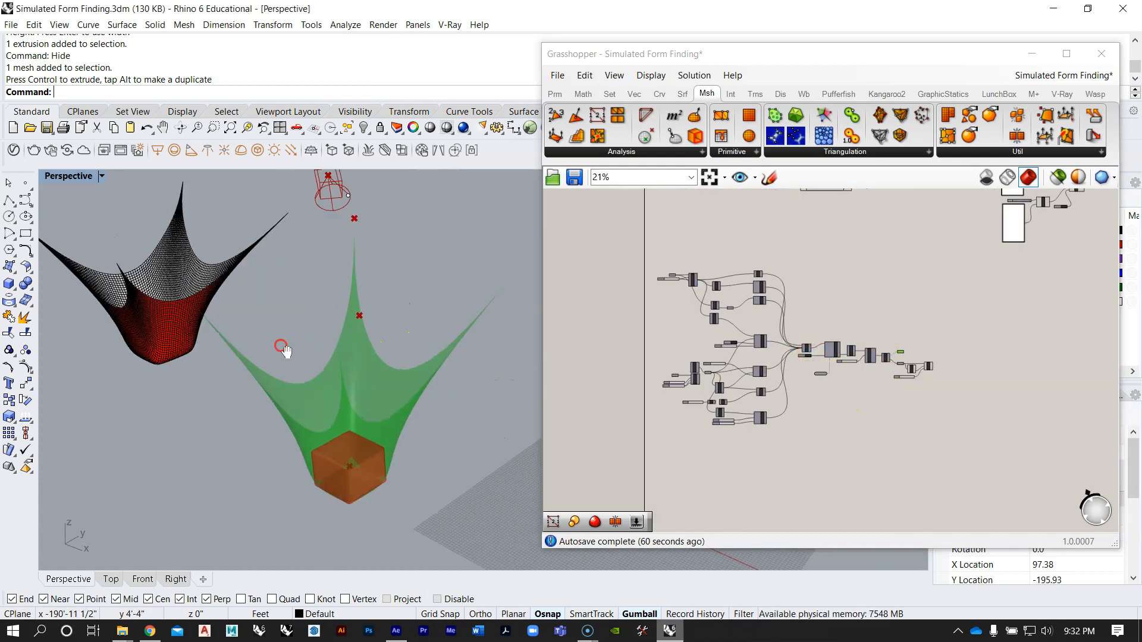
right_click_drag(777, 360, 810, 352)
right_click_drag(931, 285, 829, 430)
scroll(744, 329, "up", 4)
right_click_drag(794, 217, 700, 348)
scroll(733, 332, "down", 5)
right_click_drag(859, 348, 809, 318)
scroll(809, 318, "up", 1)
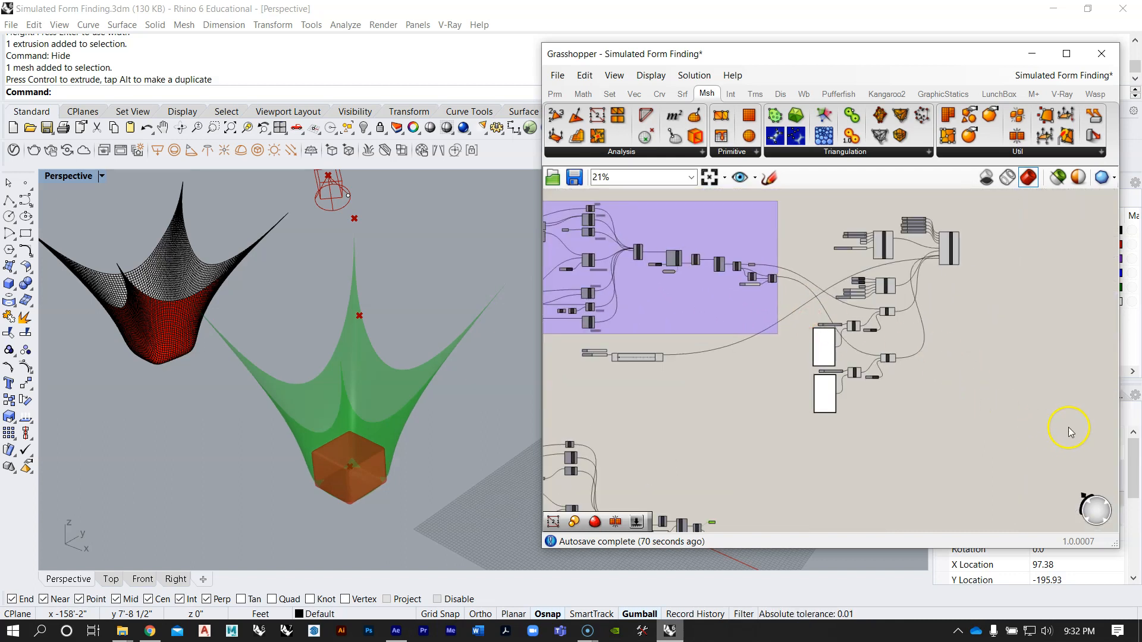
left_click_drag(1019, 453, 830, 226)
left_click(825, 233)
scroll(666, 344, "up", 5)
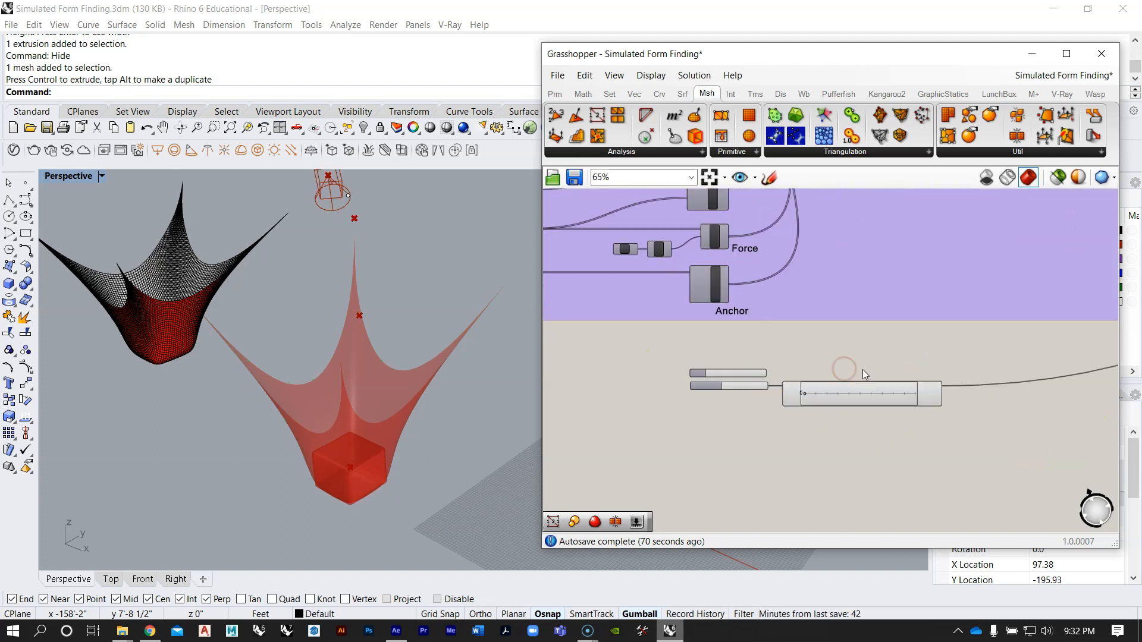
Step: Examine the V-Ray Timeline with its sliders and the collision, Merge and StepSolver components of the purple definition
scroll(793, 423, "up", 3)
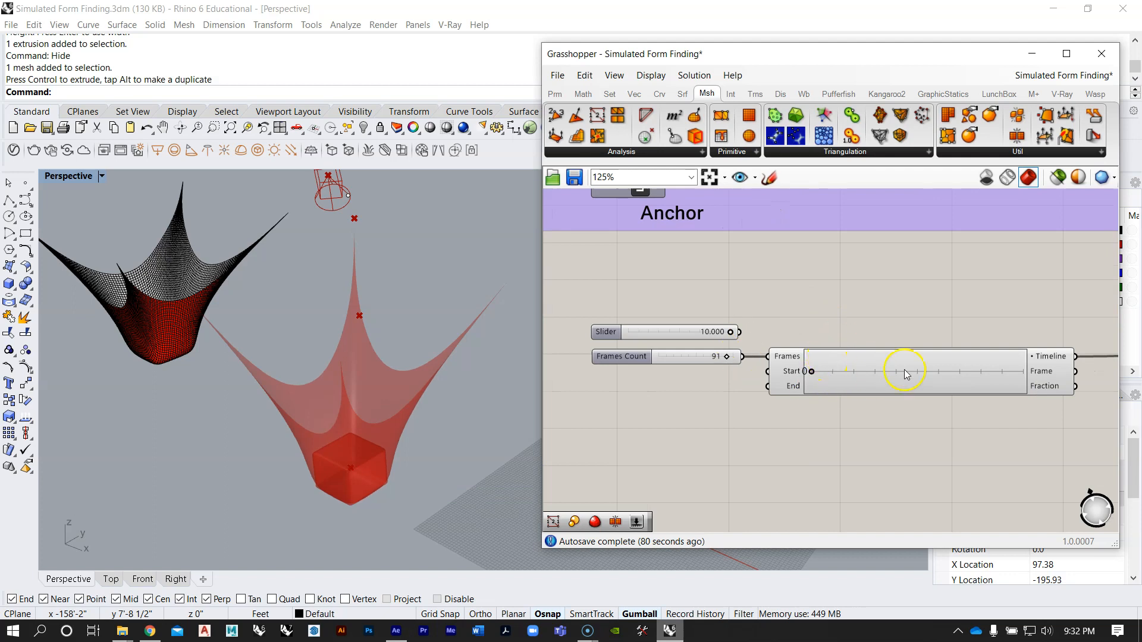
scroll(862, 371, "down", 8)
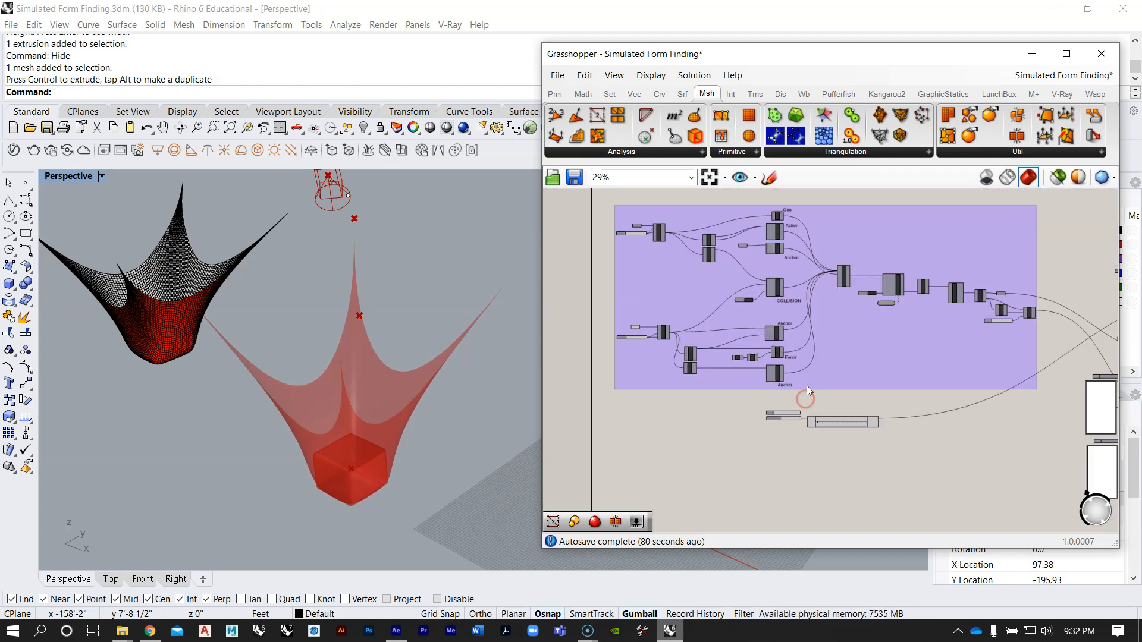
scroll(807, 290, "up", 4)
scroll(806, 291, "up", 2)
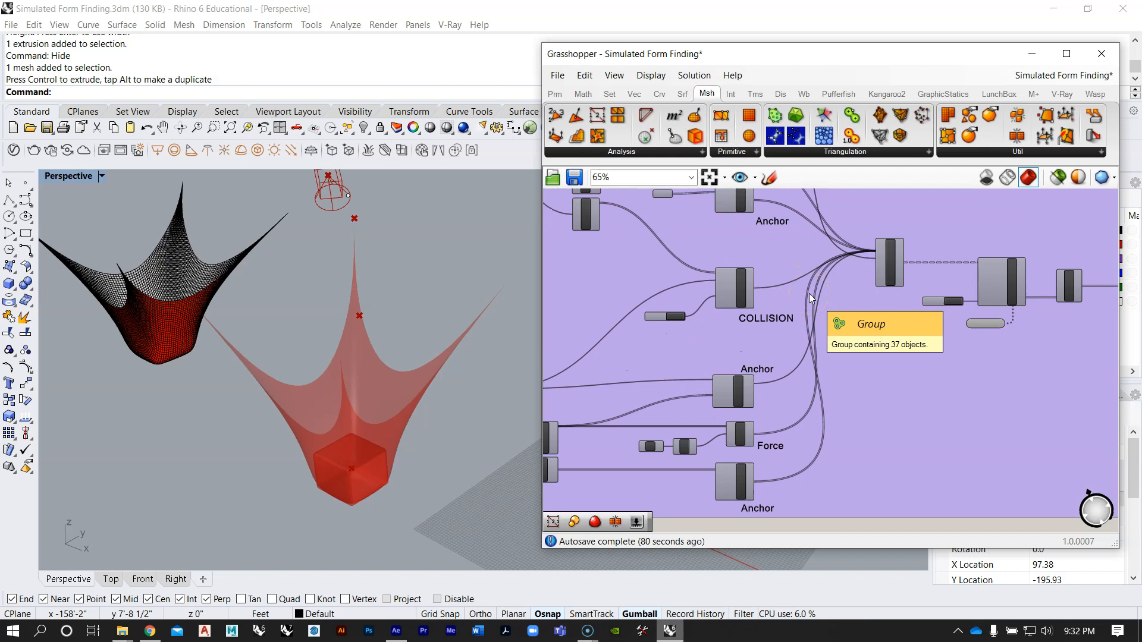
left_click(942, 291)
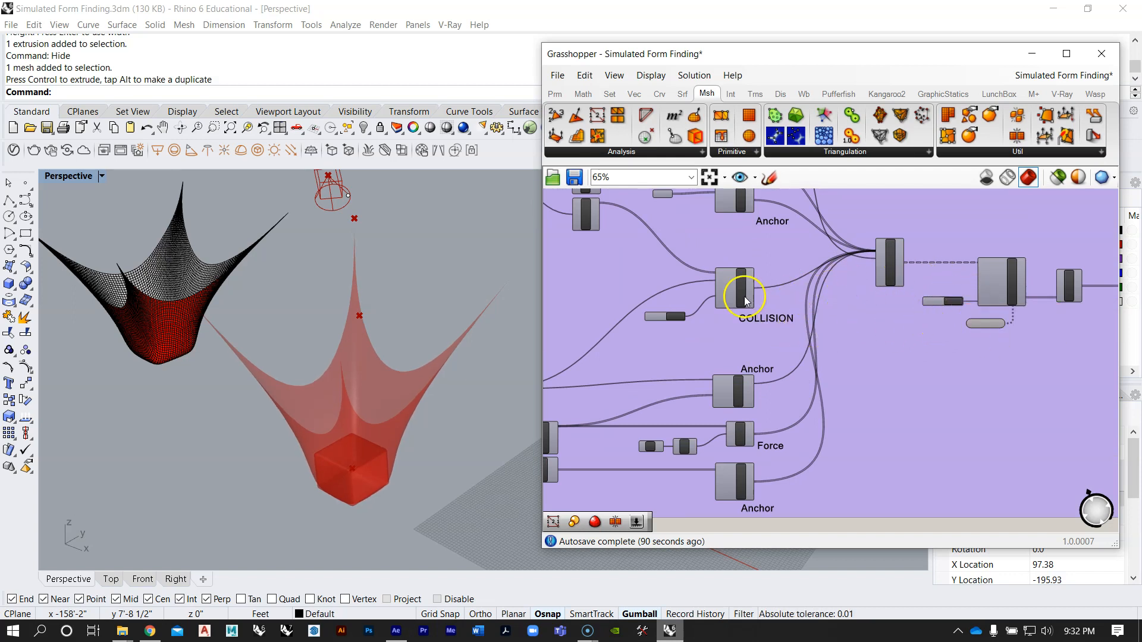
scroll(798, 314, "down", 4)
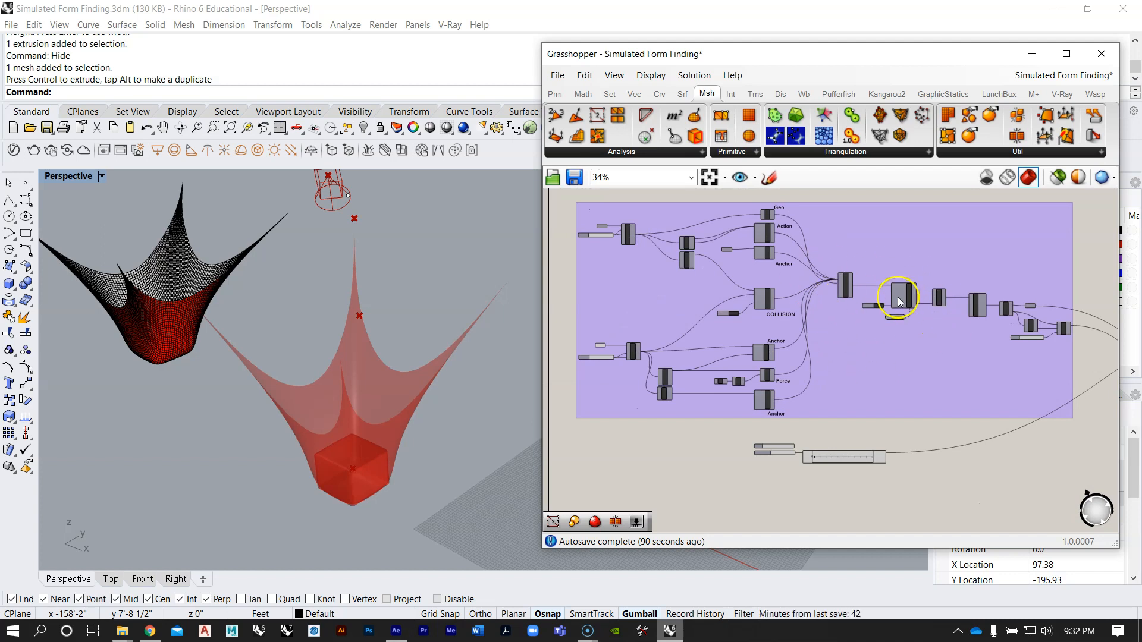
scroll(898, 298, "up", 6)
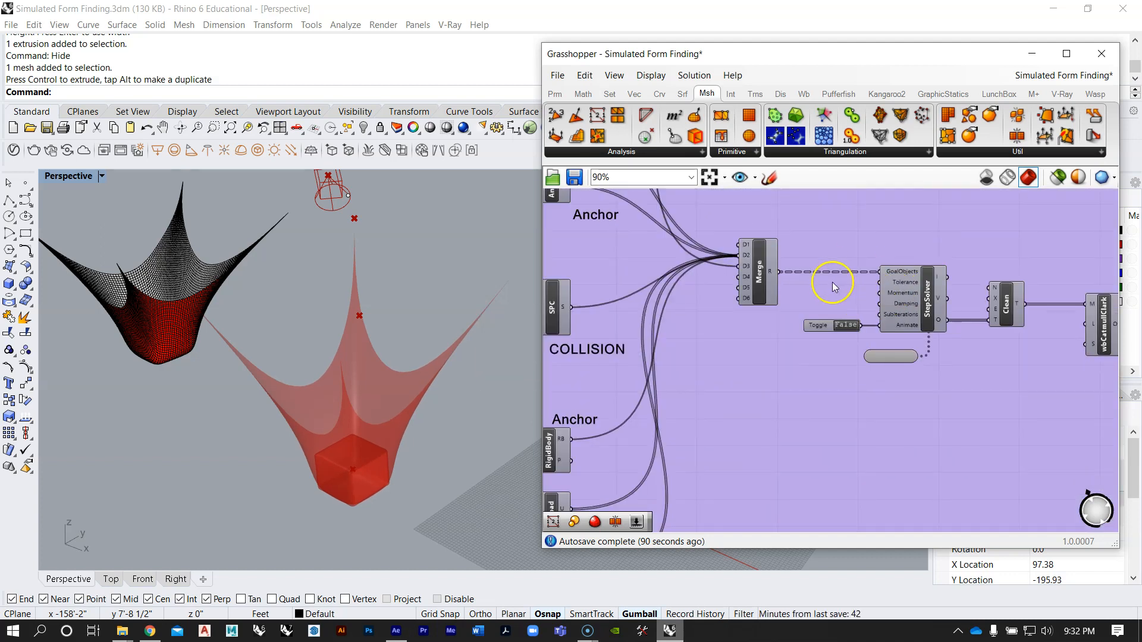
scroll(833, 282, "down", 8)
Step: Select the whole ungrouped form-finding definition and turn off its preview
right_click_drag(786, 351, 809, 332)
left_click_drag(885, 450, 709, 338)
scroll(748, 397, "up", 2)
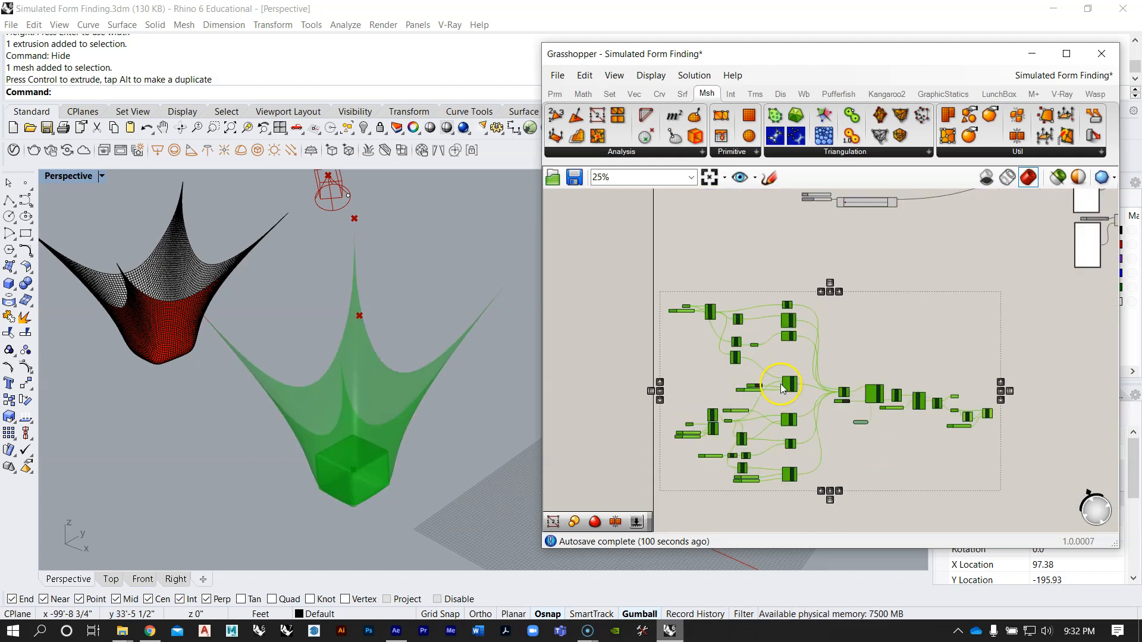
middle_click(801, 360)
left_click(847, 310)
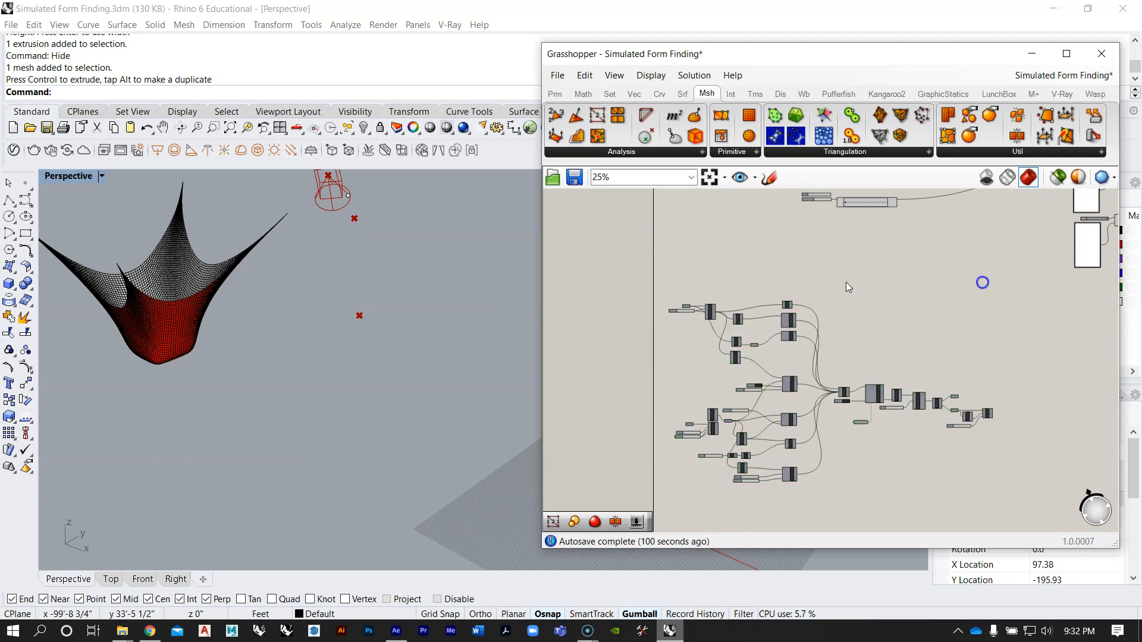
Step: Turn on the preview of the purple group's Mesh parameter and Scale component, leaving Volume's preview off
scroll(772, 415, "up", 6)
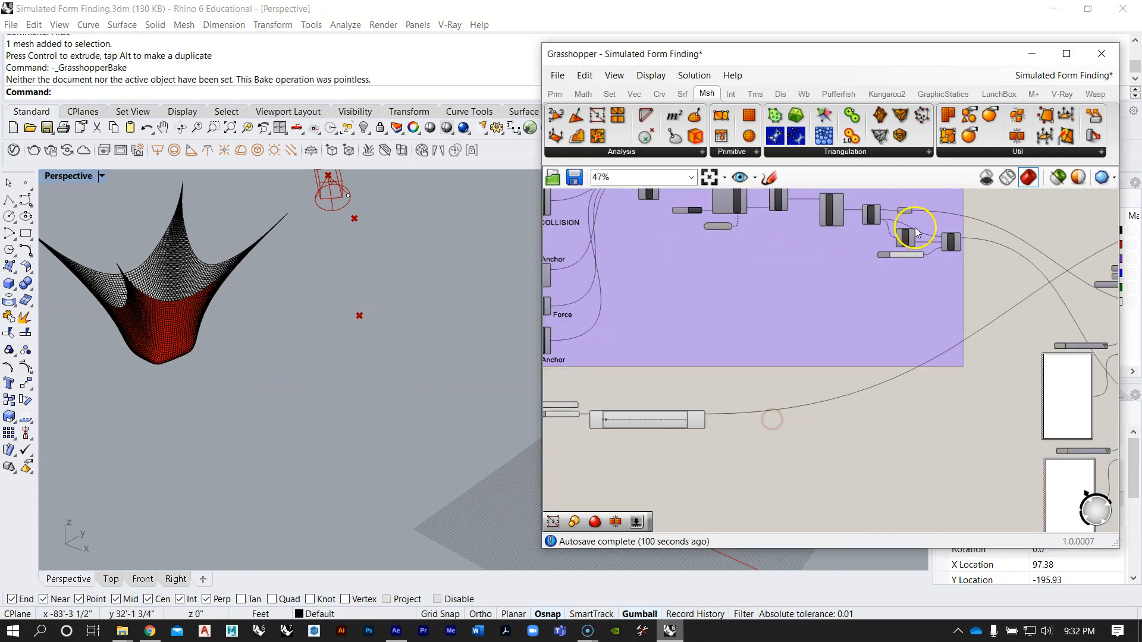
scroll(976, 285, "up", 3)
scroll(941, 294, "down", 8)
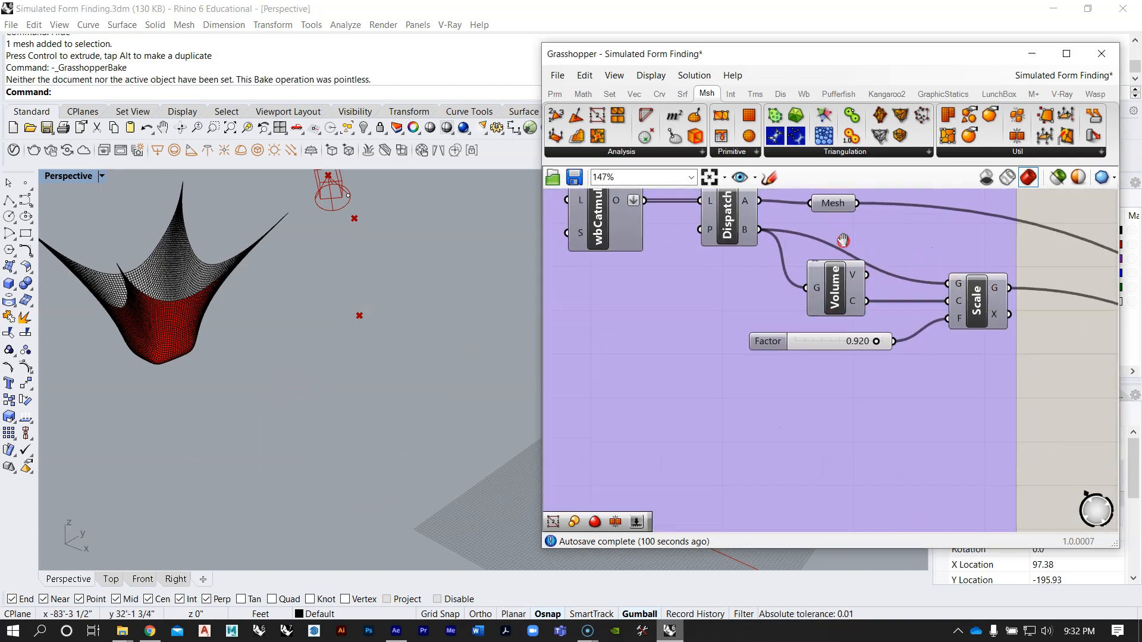
scroll(784, 338, "up", 3)
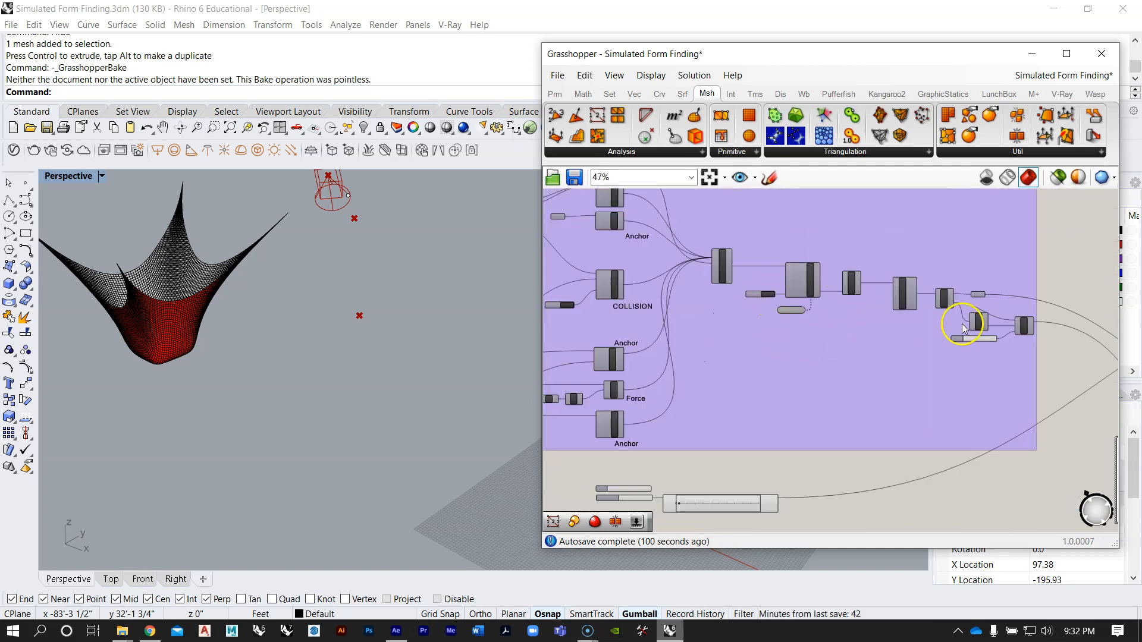
scroll(854, 306, "up", 3)
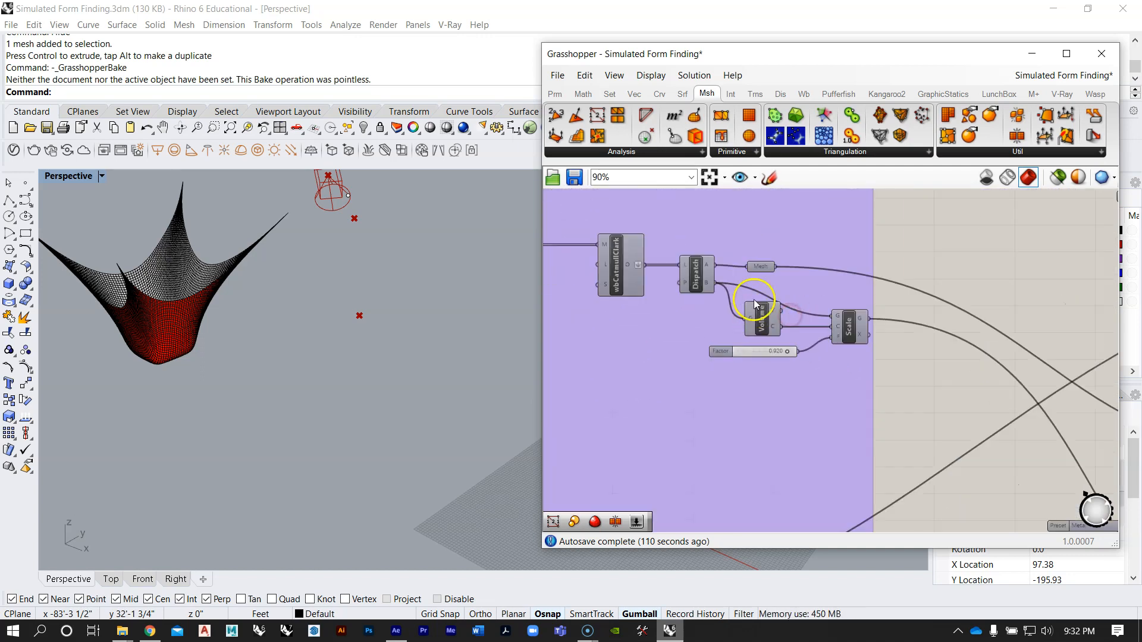
right_click(766, 266)
left_click(797, 294)
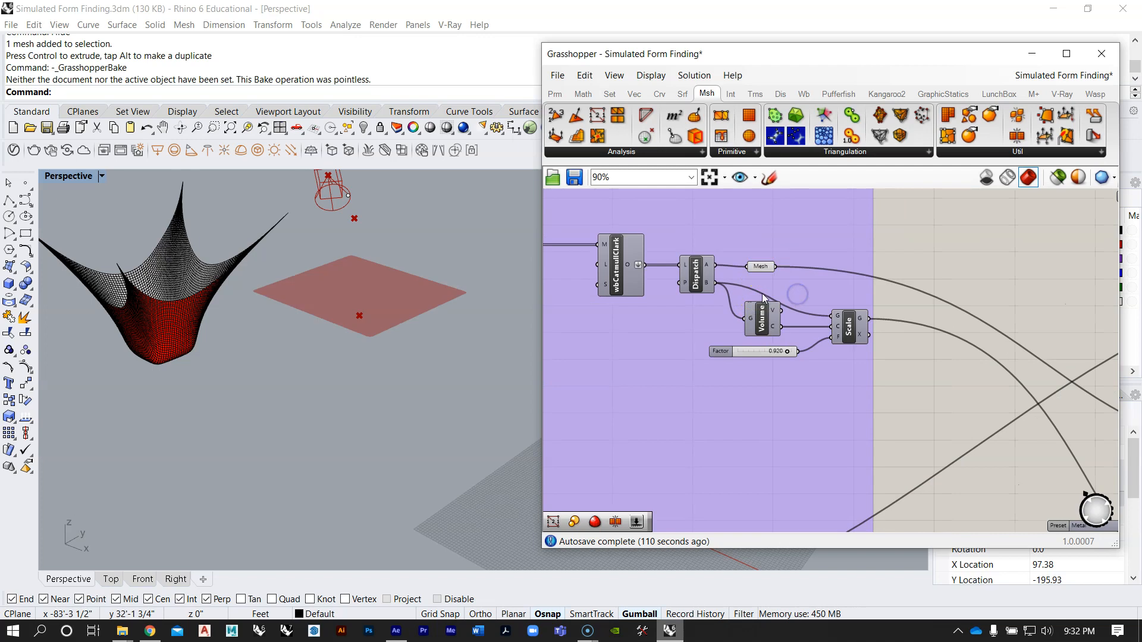
right_click(764, 320)
left_click(954, 247)
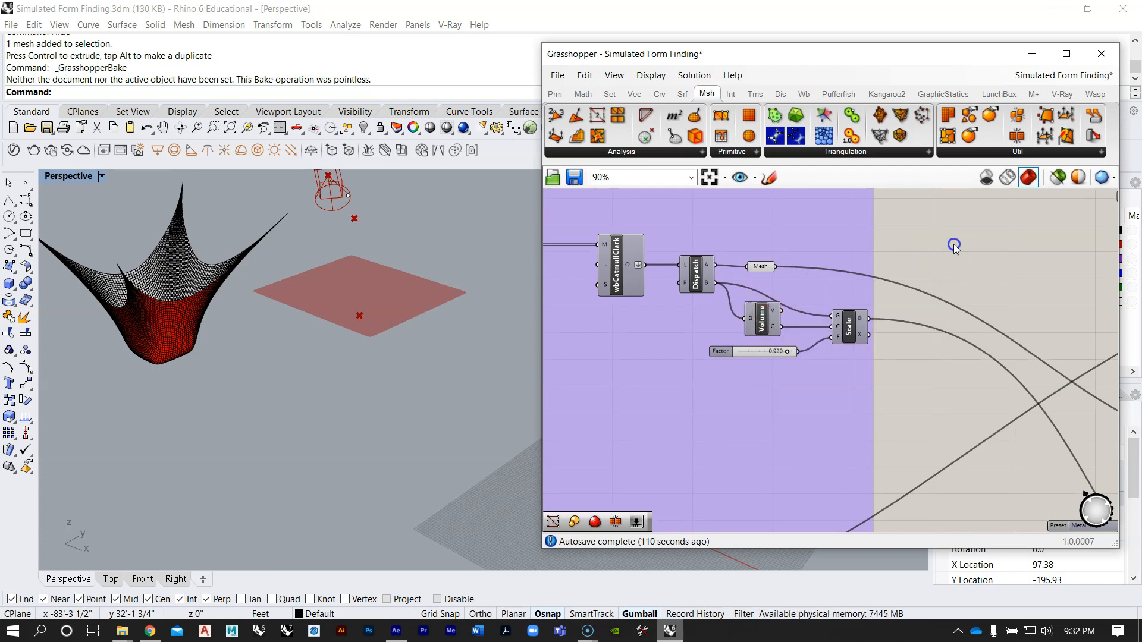
right_click(848, 331)
left_click(880, 349)
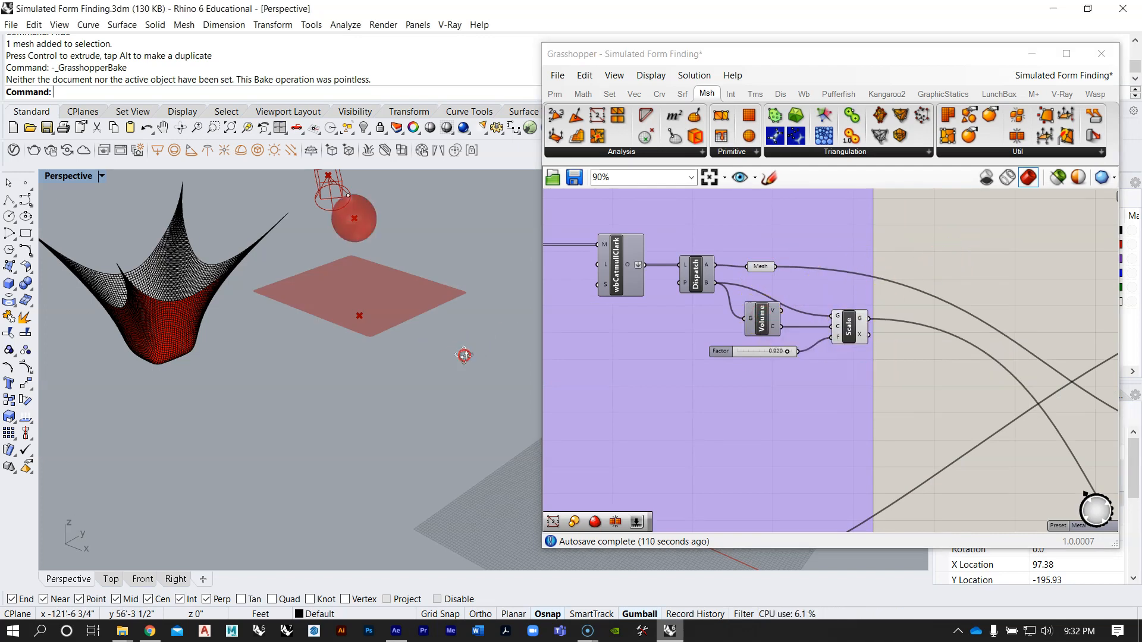
Step: Hide the baked draped mesh in the Rhino viewport
right_click_drag(451, 362, 282, 324)
scroll(283, 325, "down", 3)
left_click(186, 339)
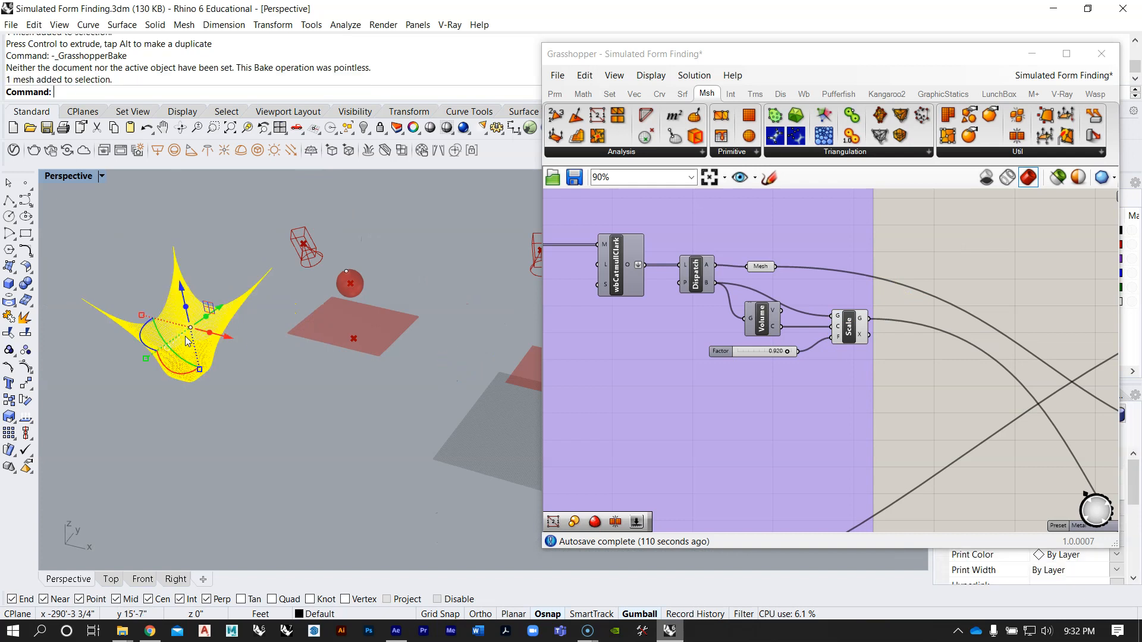
key("ctrl+h")
Step: Move the unconnected number slider away from the Frames Count slider, beneath the purple group
left_click(680, 331)
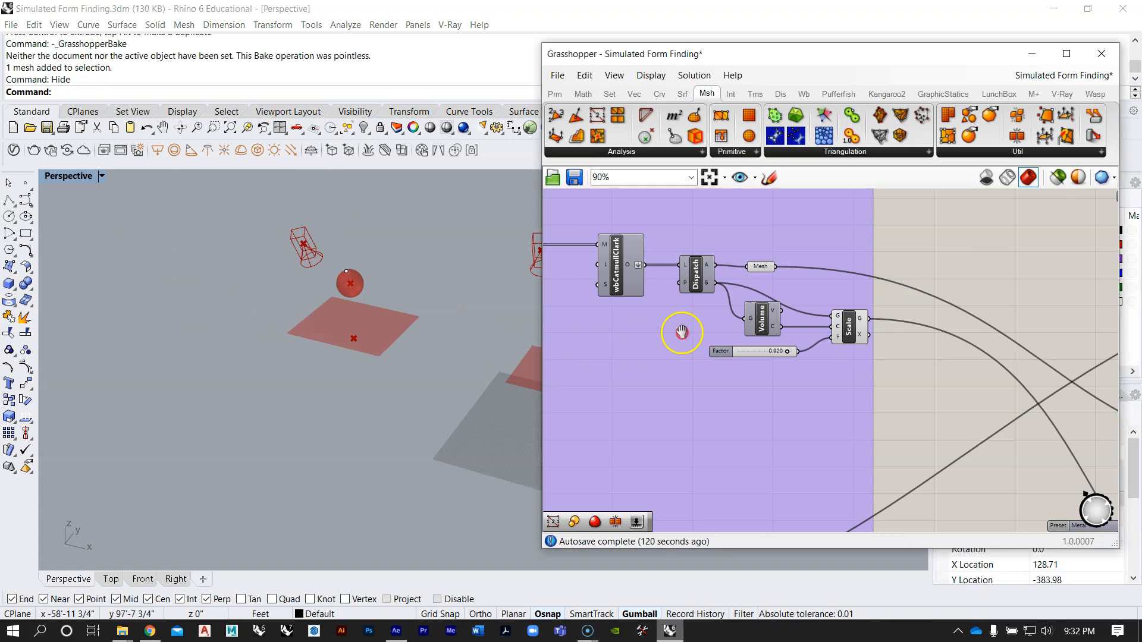
scroll(794, 326, "down", 5)
scroll(695, 391, "up", 5)
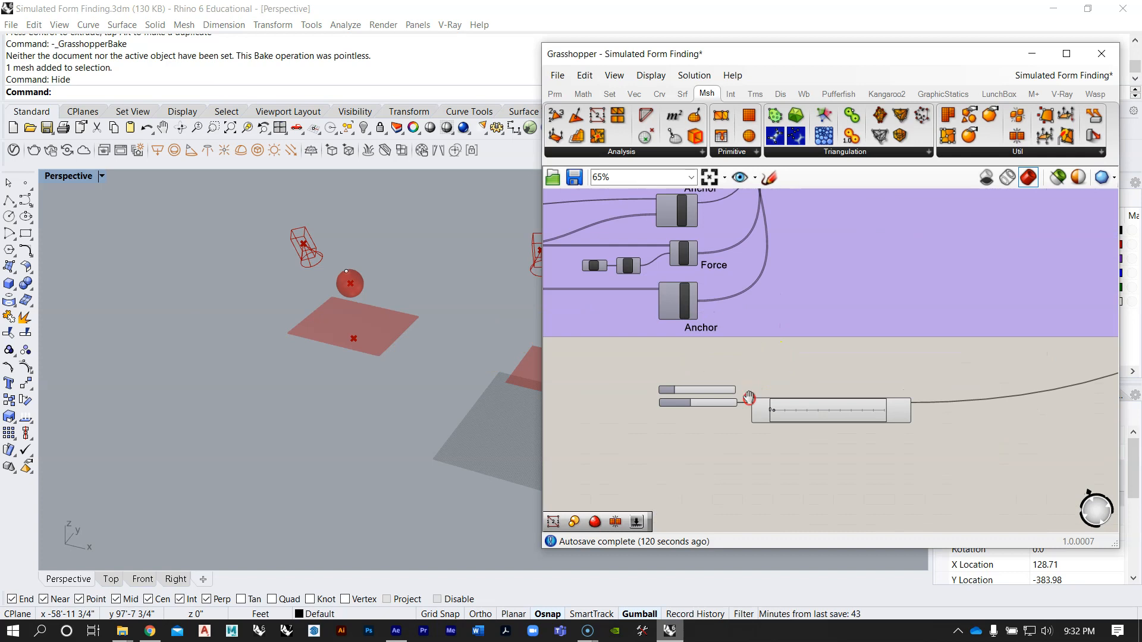
scroll(653, 431, "down", 2)
right_click_drag(653, 425, 709, 460)
scroll(708, 459, "down", 3)
scroll(709, 459, "up", 2)
left_click_drag(708, 459, 690, 457)
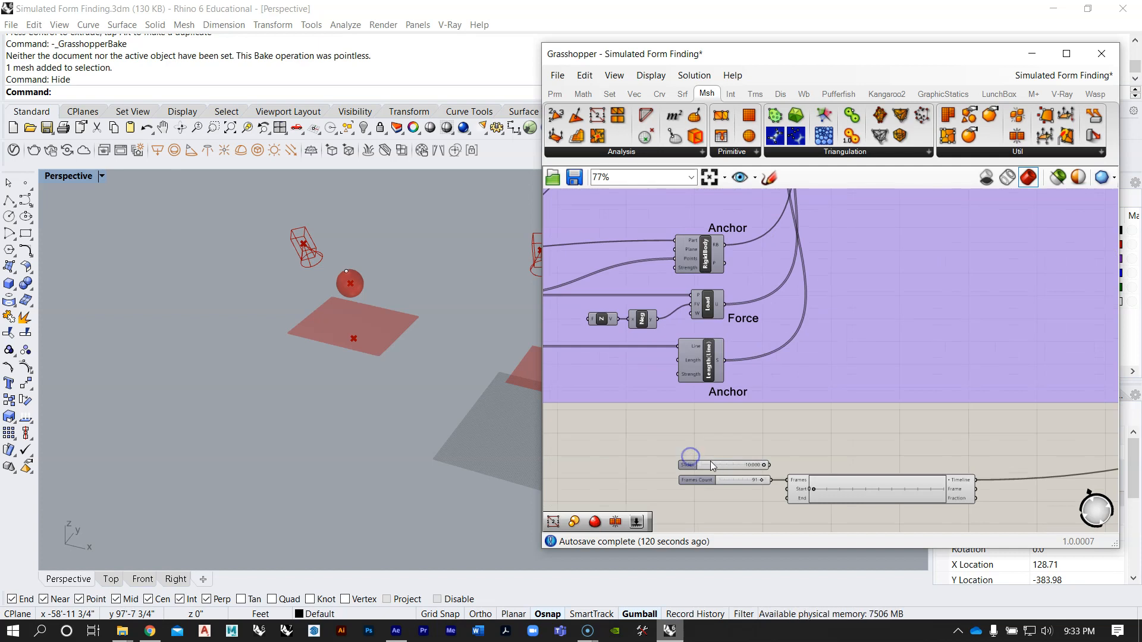
right_click_drag(638, 374, 701, 406)
Step: Delete the 20 ms Timer and the Boolean Toggle attached to the purple group's StepSolver
scroll(772, 333, "down", 2)
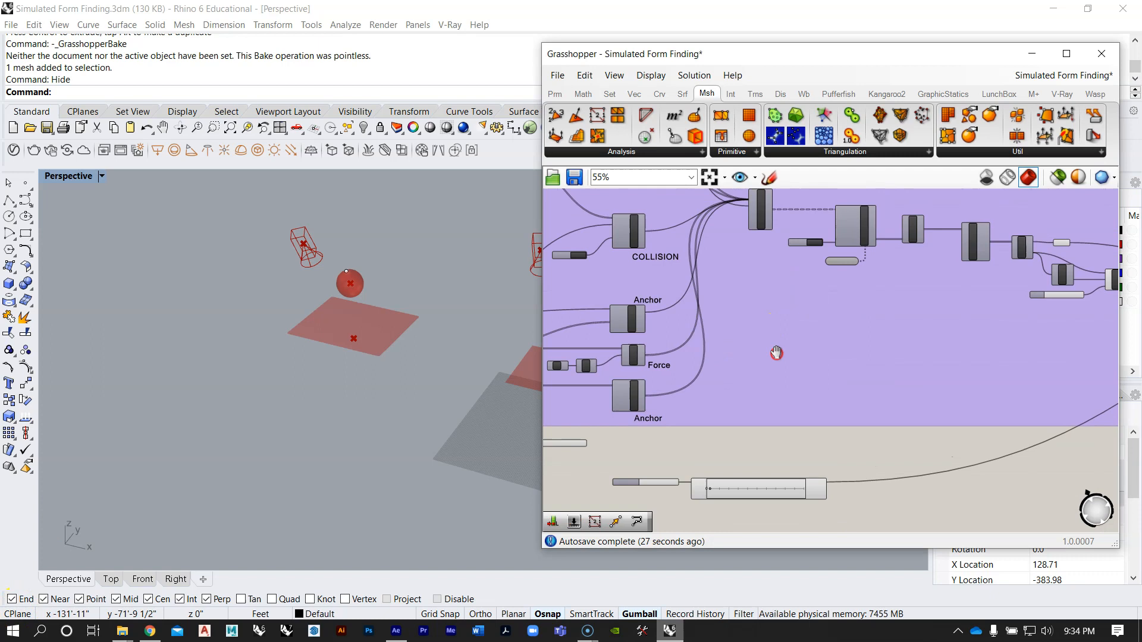
scroll(806, 268, "up", 5)
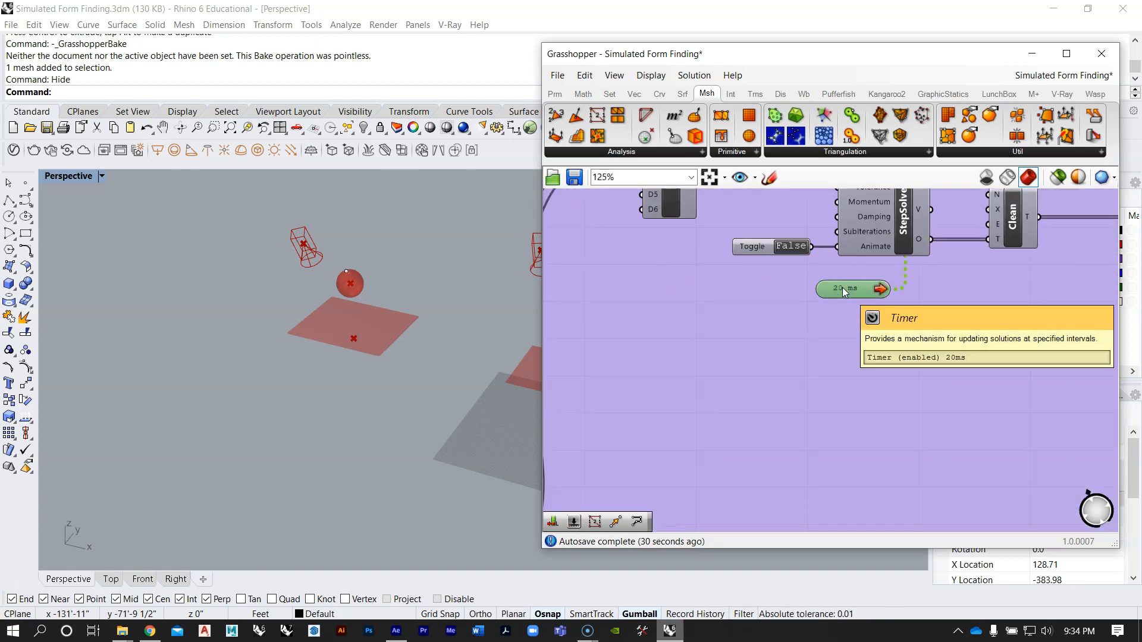
left_click_drag(844, 290, 758, 251)
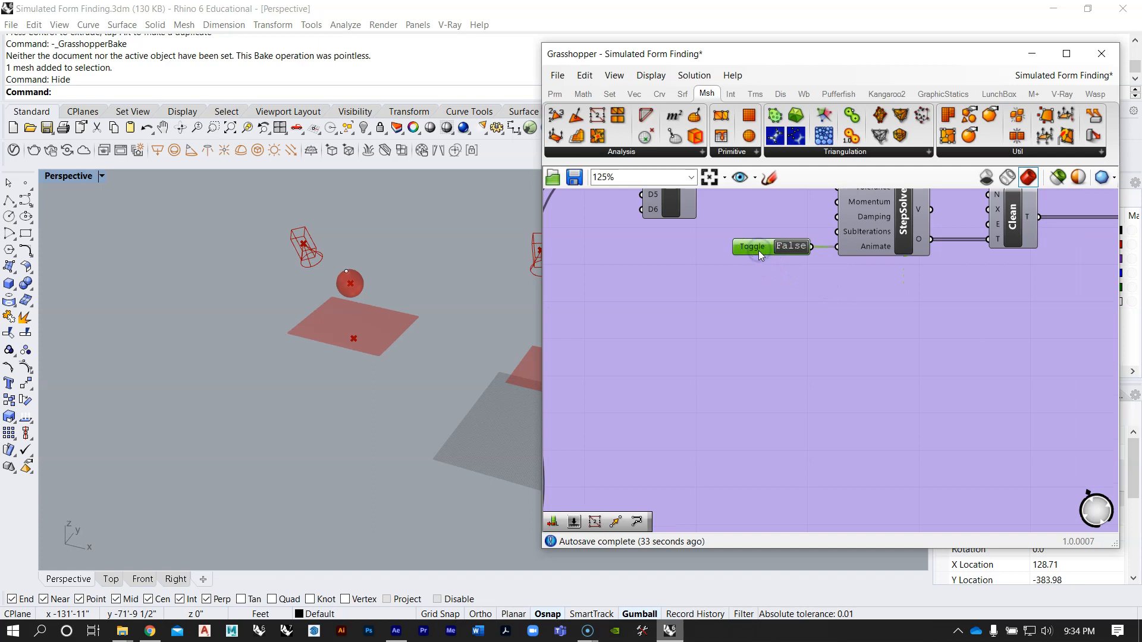
key("Delete")
Step: Connect the V-Ray Timeline's Frame output to the StepSolver's Animate input
scroll(814, 299, "down", 4)
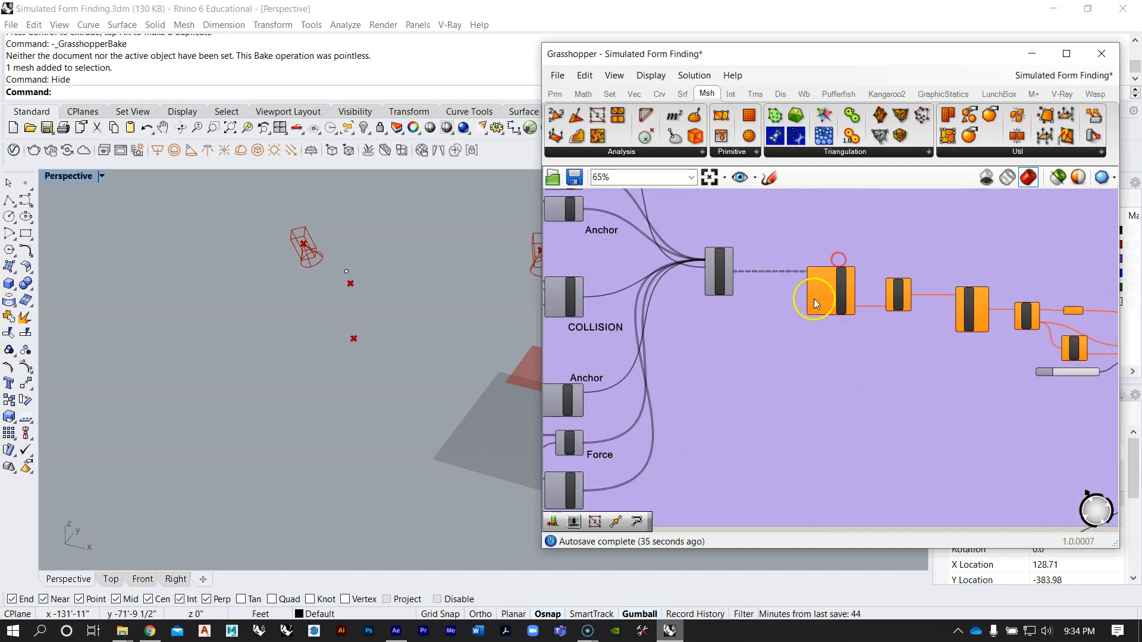
scroll(815, 301, "up", 3)
scroll(823, 253, "down", 5)
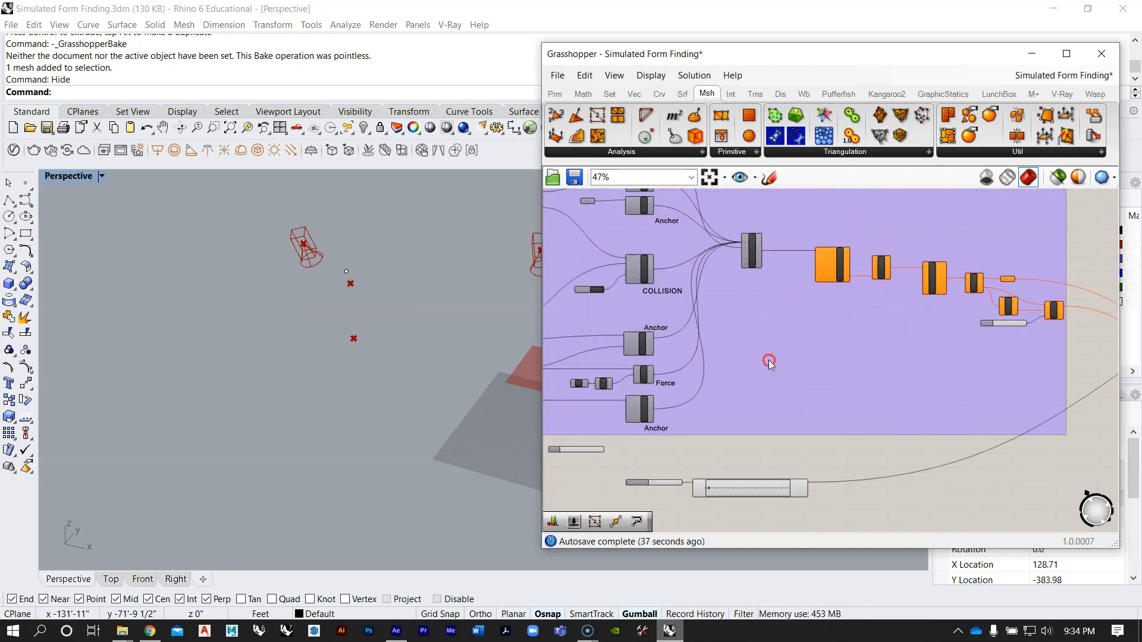
right_click_drag(770, 362, 791, 326)
scroll(794, 432, "up", 6)
right_click_drag(727, 474, 800, 429)
scroll(800, 430, "up", 1)
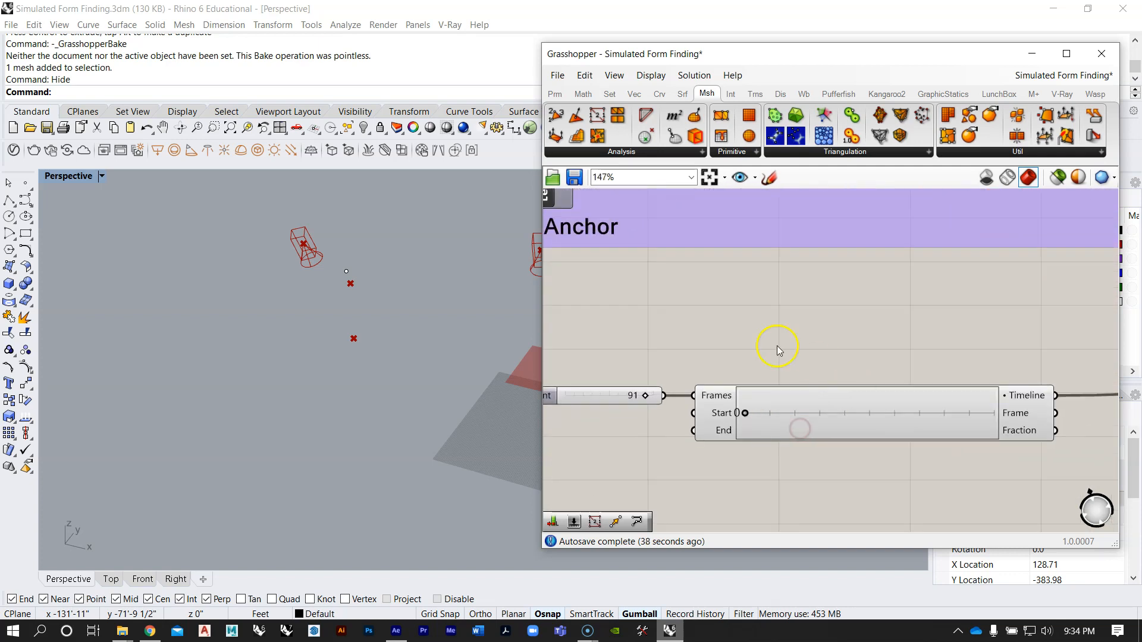
scroll(646, 397, "down", 5)
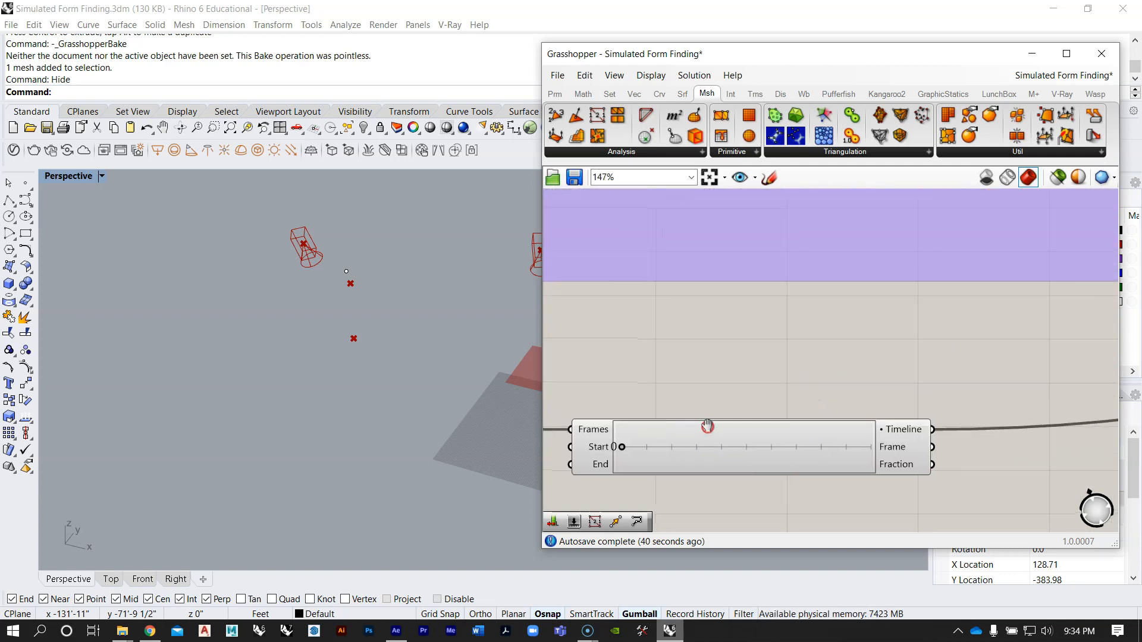
left_click_drag(864, 447, 841, 282)
scroll(918, 324, "up", 4)
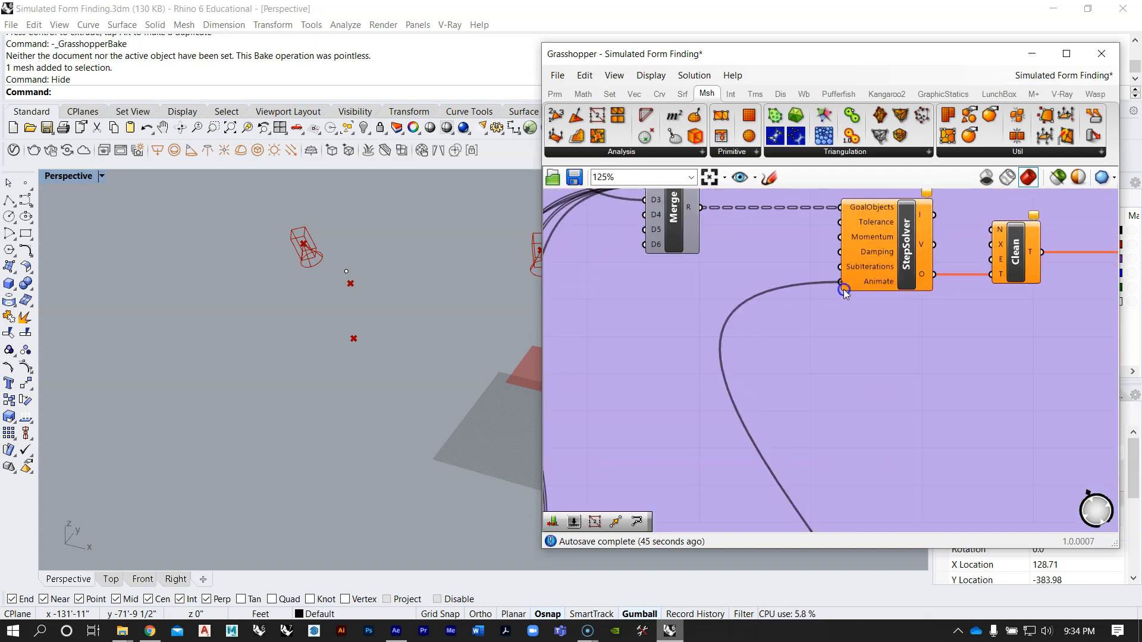
Step: Scrub the V-Ray Timeline repeatedly between frames 0 and 90 to test the sphere simulation, finishing at frame 0
scroll(831, 275, "down", 5)
scroll(811, 408, "up", 5)
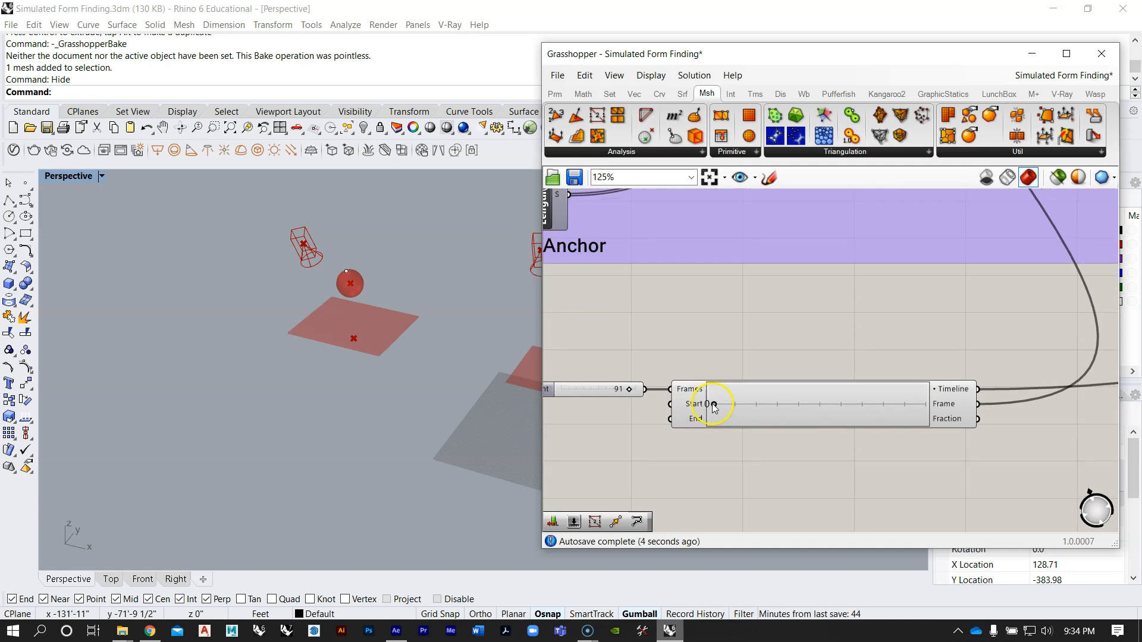
left_click_drag(715, 408, 736, 406)
left_click_drag(825, 403, 898, 404)
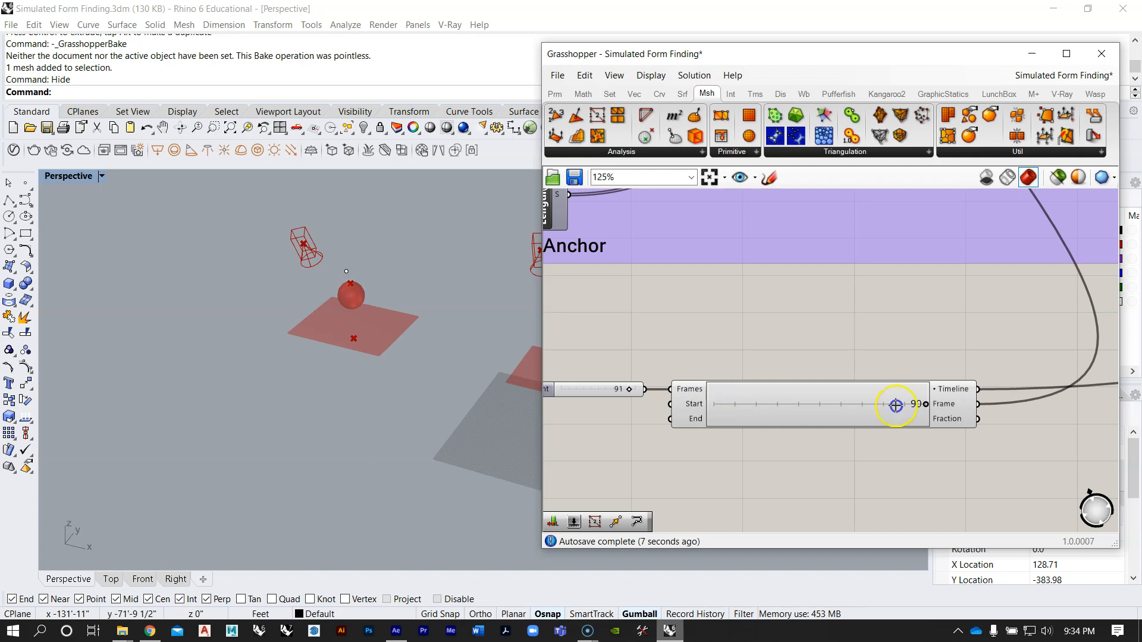
left_click_drag(739, 417, 708, 403)
left_click_drag(840, 407, 939, 406)
scroll(385, 271, "up", 3)
left_click_drag(815, 400, 650, 398)
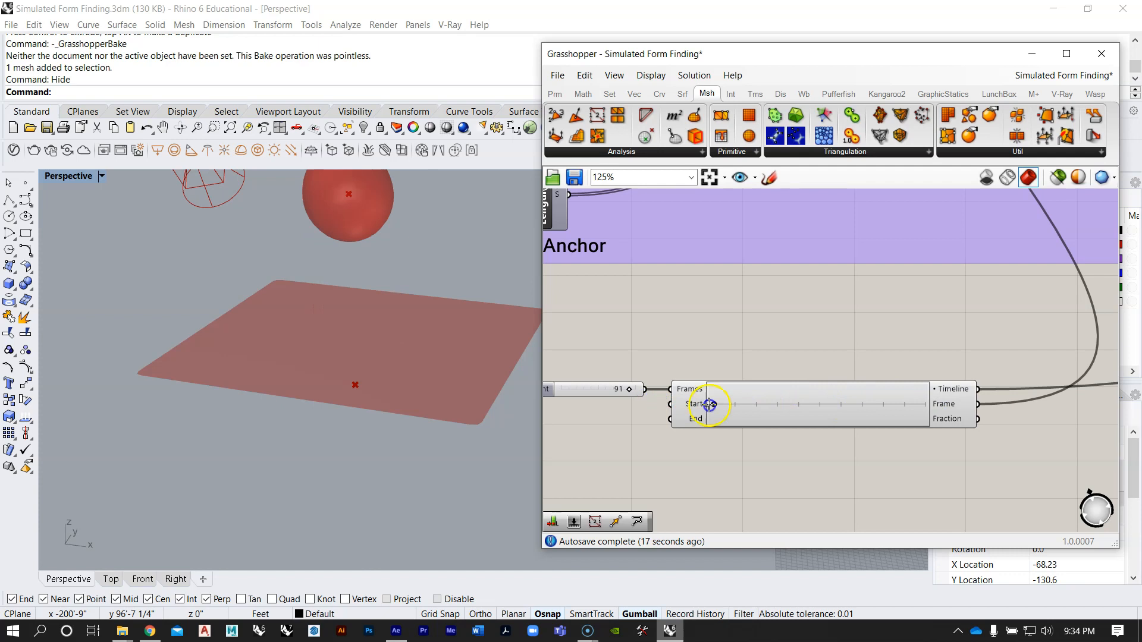
left_click_drag(740, 405, 704, 405)
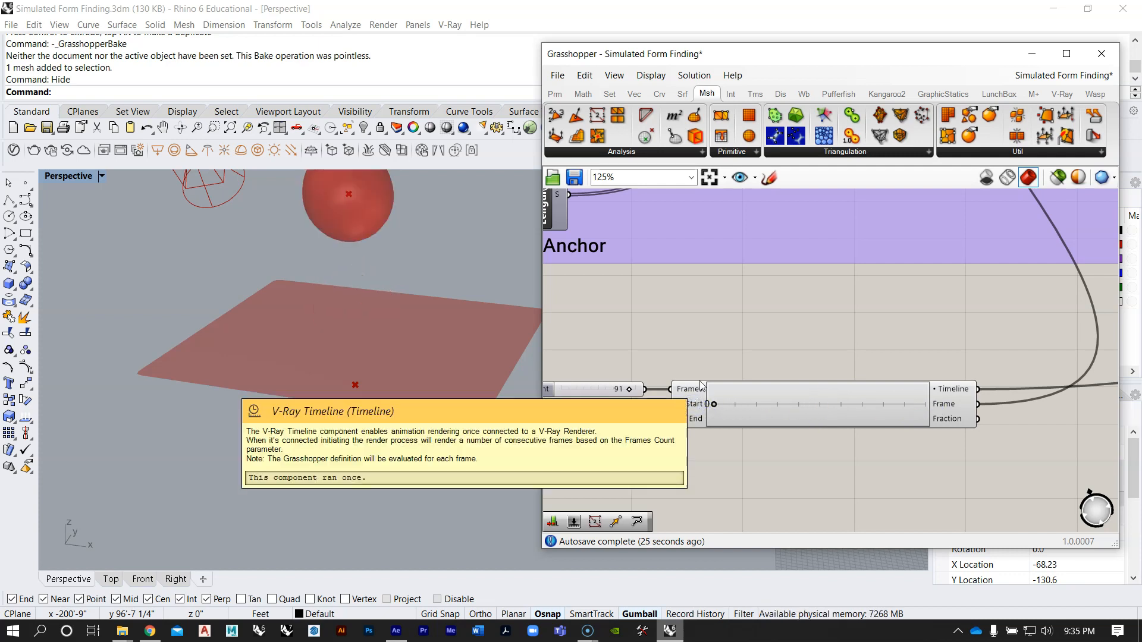
Step: Move the unconnected number slider back directly above the Frames Count slider and line the two up
scroll(701, 387, "down", 5)
left_click_drag(597, 359, 717, 385)
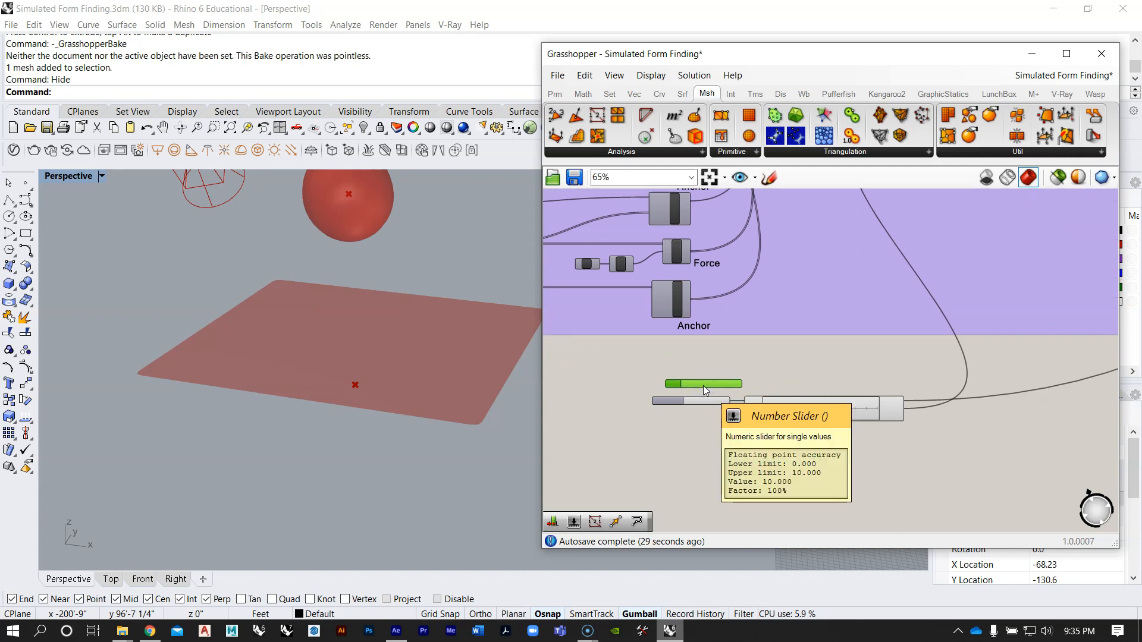
scroll(678, 375, "up", 3)
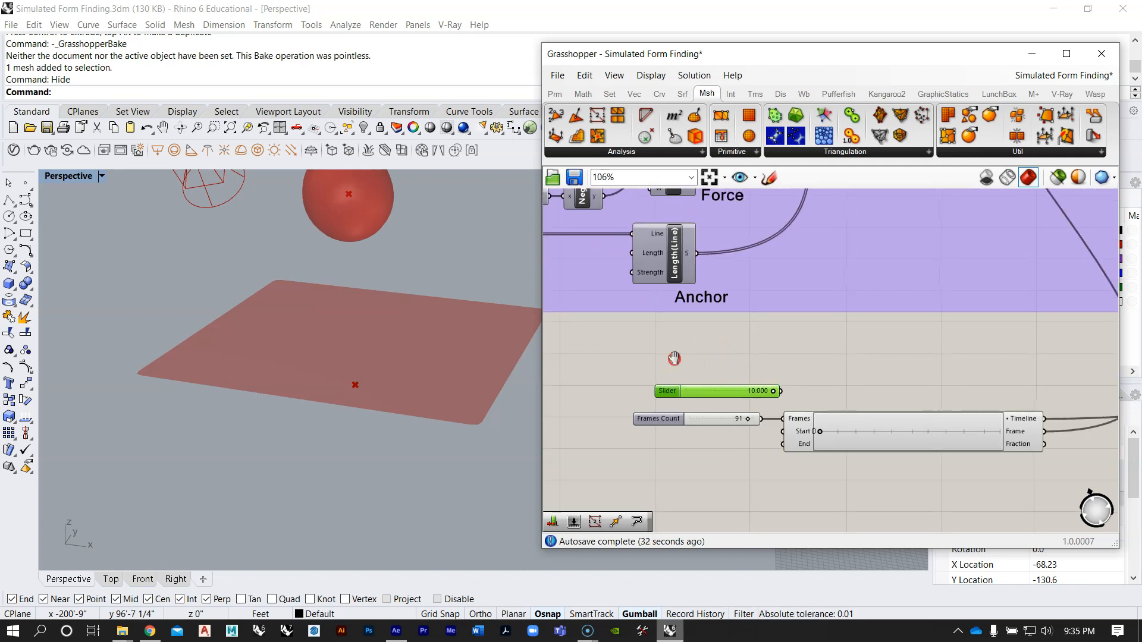
right_click_drag(674, 358, 673, 359)
scroll(674, 359, "up", 1)
left_click_drag(691, 389, 669, 390)
Step: Connect the unused 10.000 number slider to the StepSolver's SubIterations input and return the V-Ray Timeline to frame 0
scroll(738, 358, "down", 4)
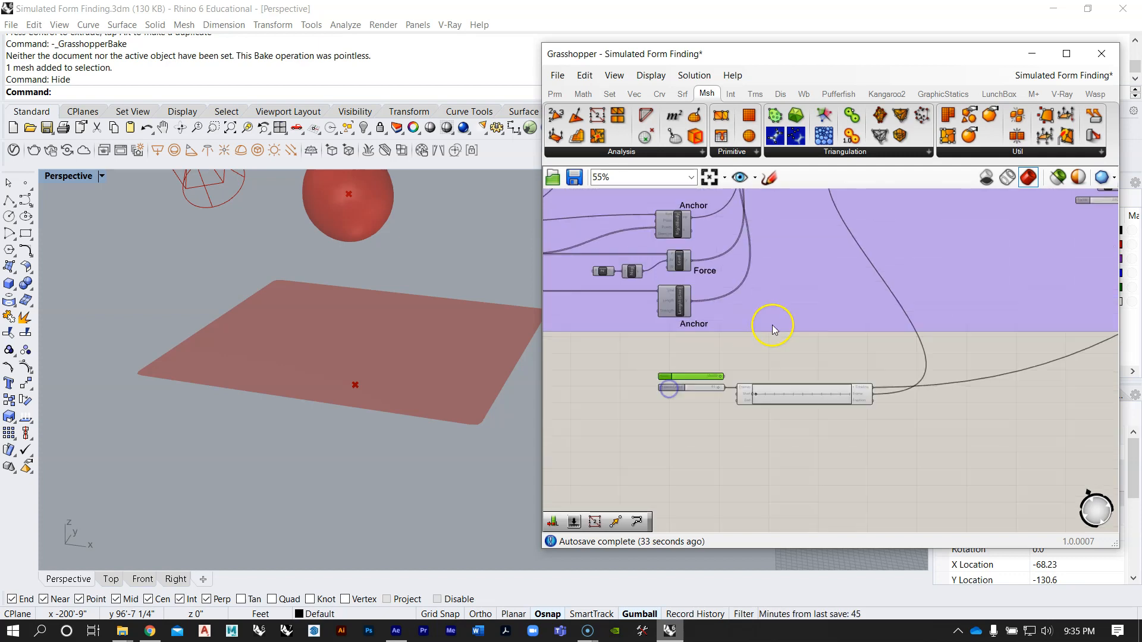
right_click_drag(772, 329, 732, 449)
scroll(859, 268, "up", 8)
scroll(839, 244, "down", 3)
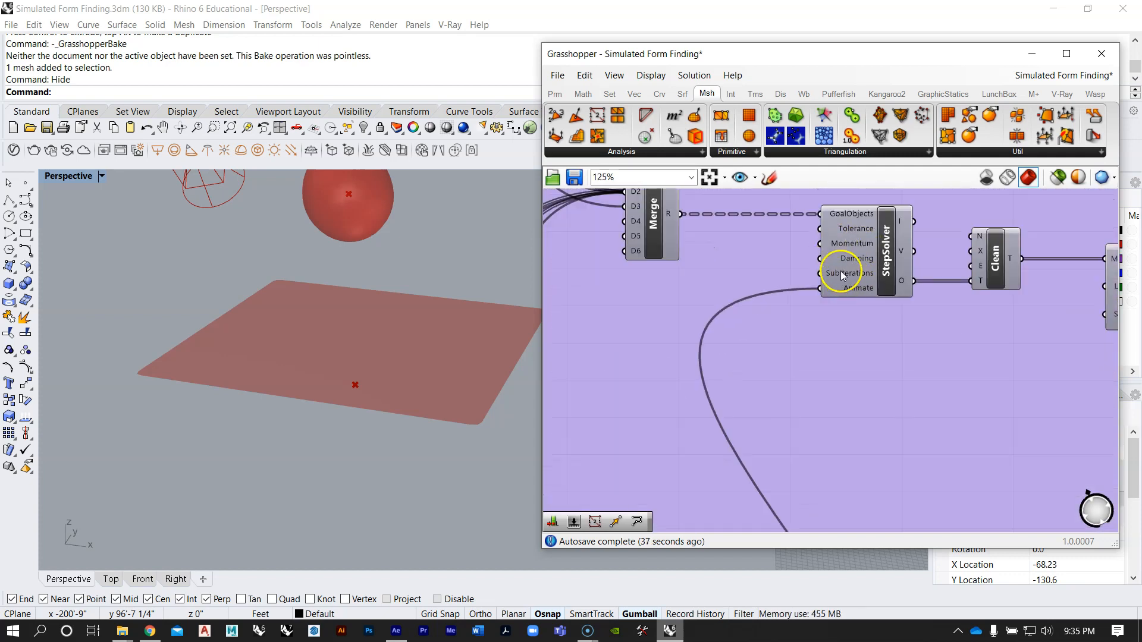
scroll(827, 297, "down", 4)
scroll(721, 454, "up", 4)
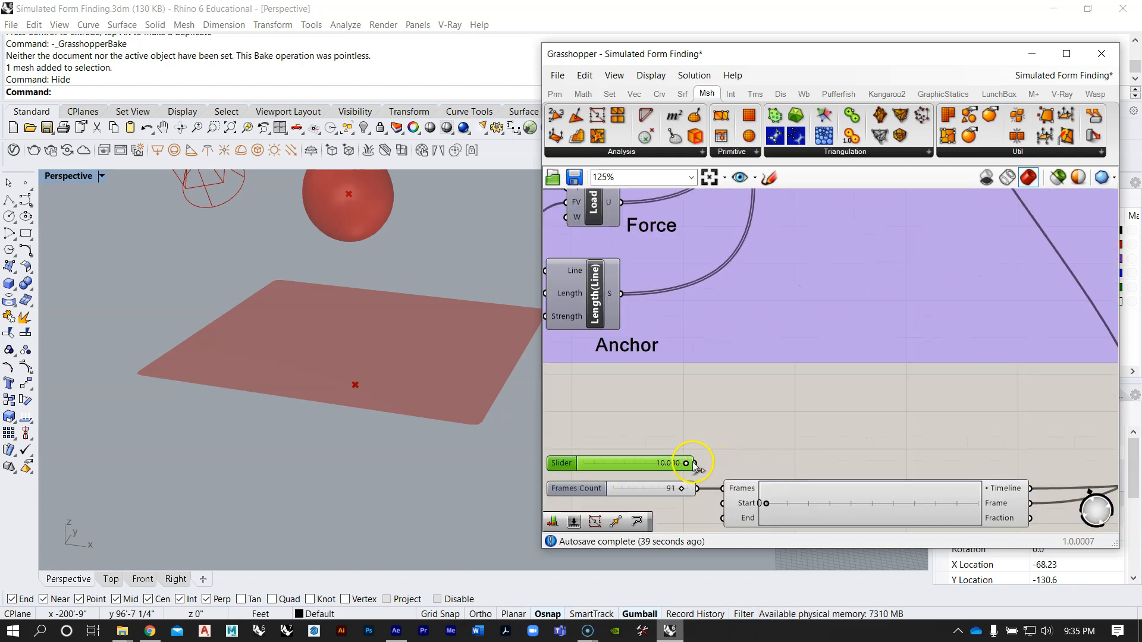
scroll(688, 462, "down", 5)
left_click_drag(686, 462, 861, 226)
scroll(838, 221, "up", 5)
scroll(833, 227, "down", 6)
scroll(775, 378, "up", 5)
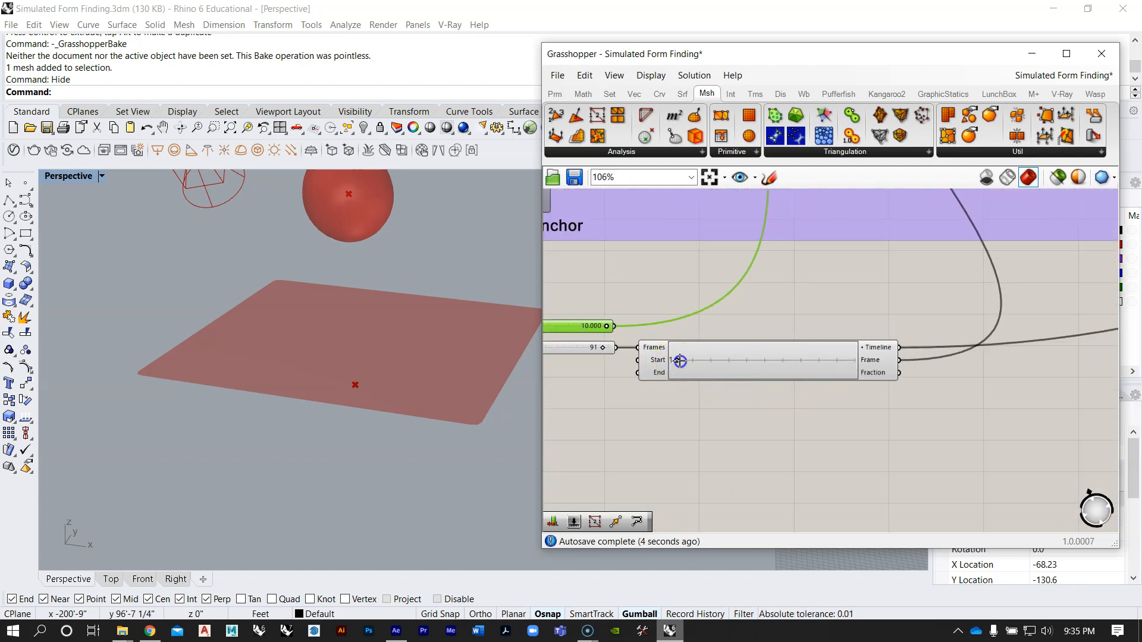
mouse_move(687, 363)
left_mouse_down()
mouse_move(852, 372)
mouse_move(669, 366)
left_mouse_up()
Step: Set the SubIterations slider's maximum to 30 and its value to 20
right_click_drag(627, 332, 796, 337)
double_click(638, 324)
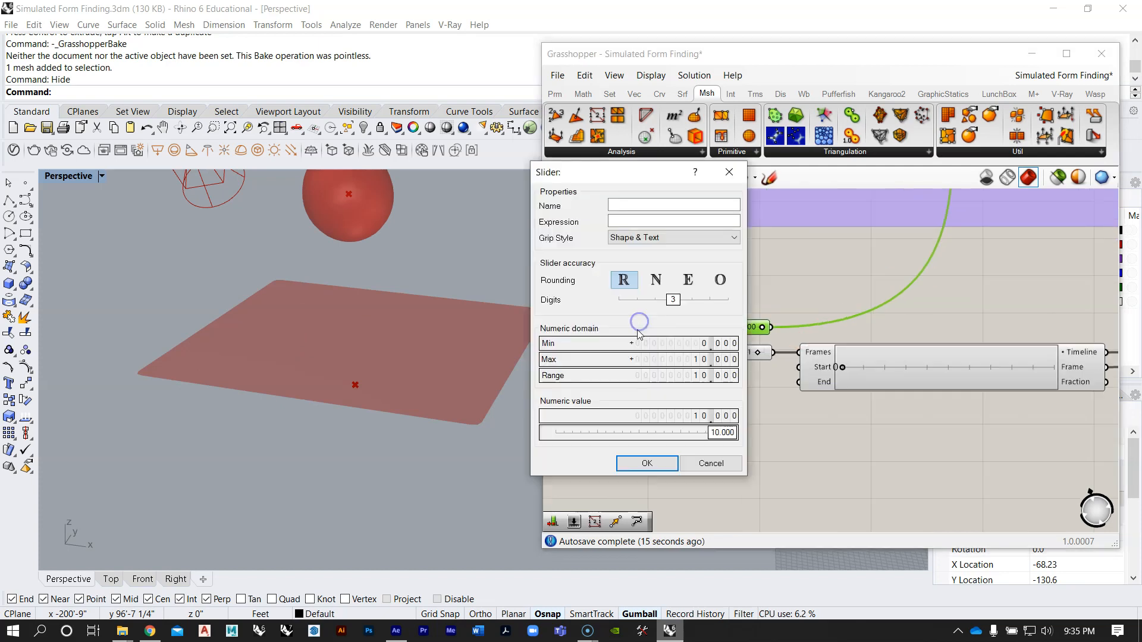
double_click(726, 361)
type("30")
left_click(719, 359)
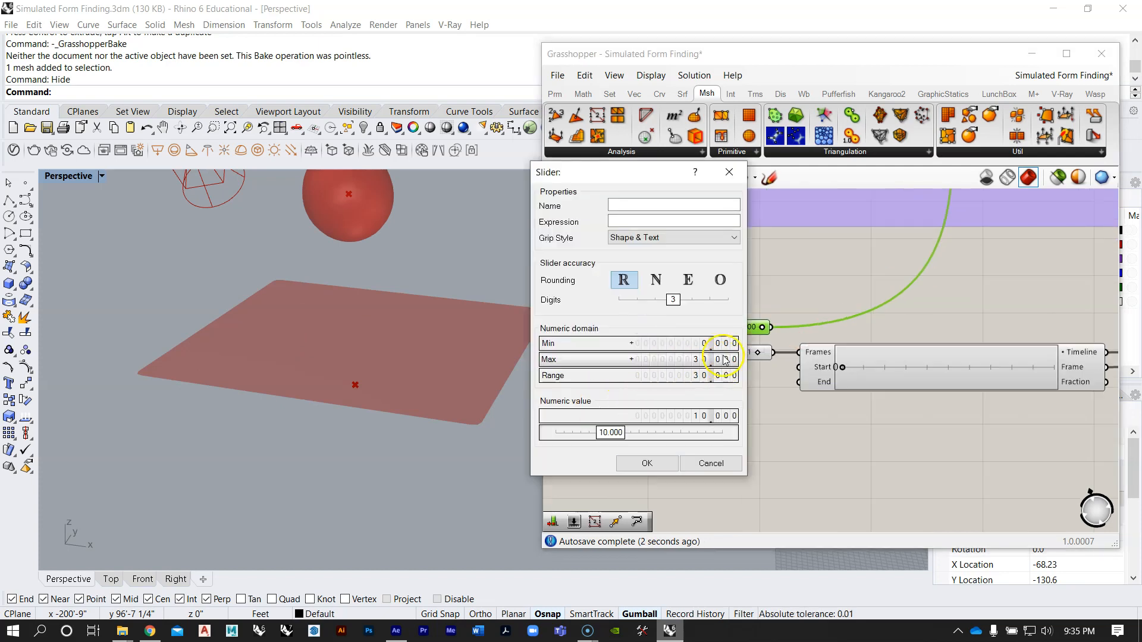
left_click(647, 463)
scroll(706, 327, "up", 3)
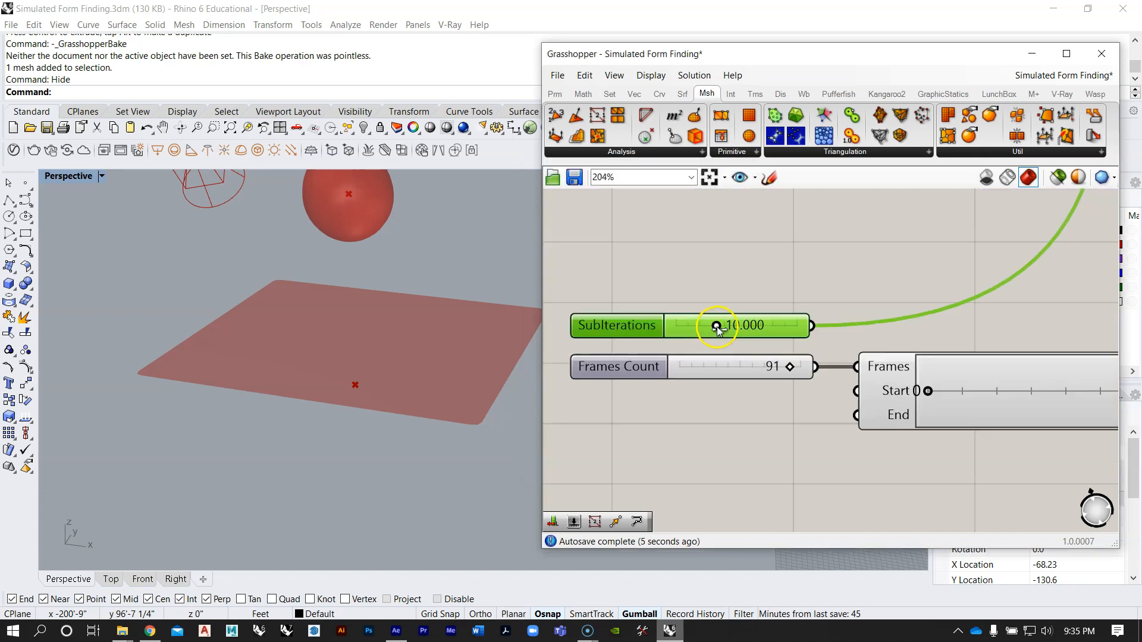
double_click(755, 326)
type("20")
key("Return")
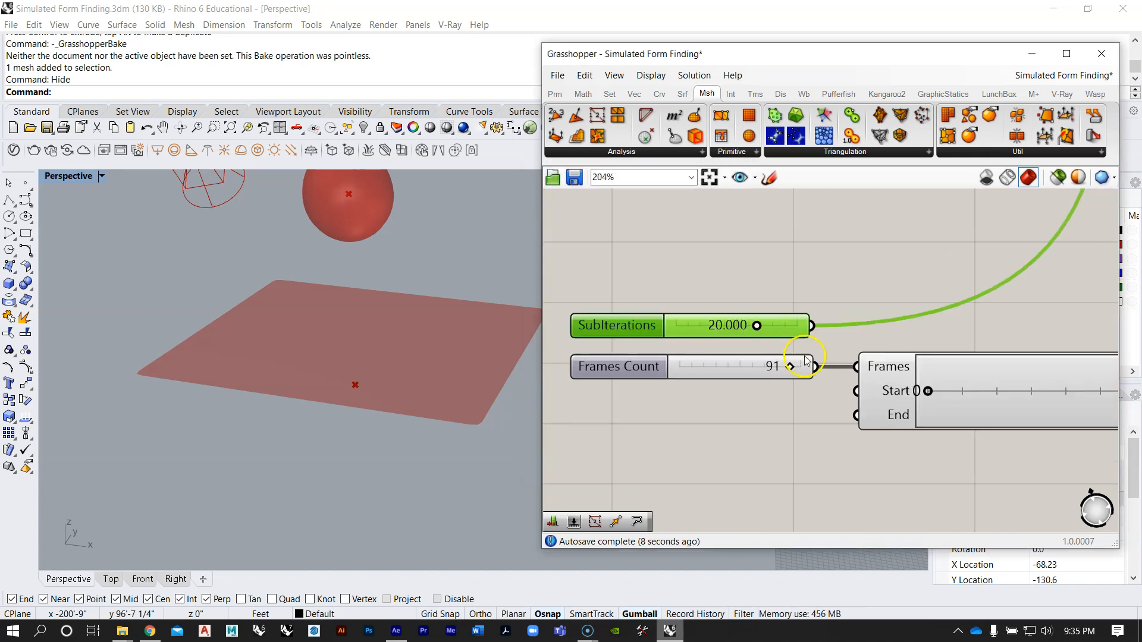
Step: Scrub the V-Ray Timeline from frame 0 to frame 90 to run the sphere simulation
scroll(706, 326, "down", 4)
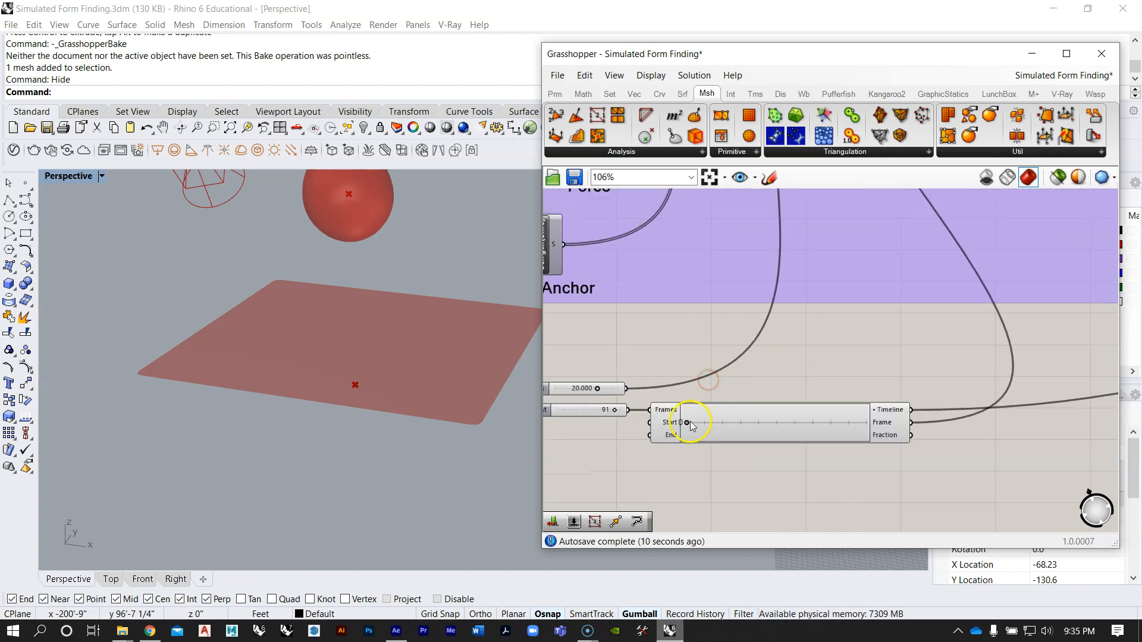
left_click_drag(700, 423, 870, 428)
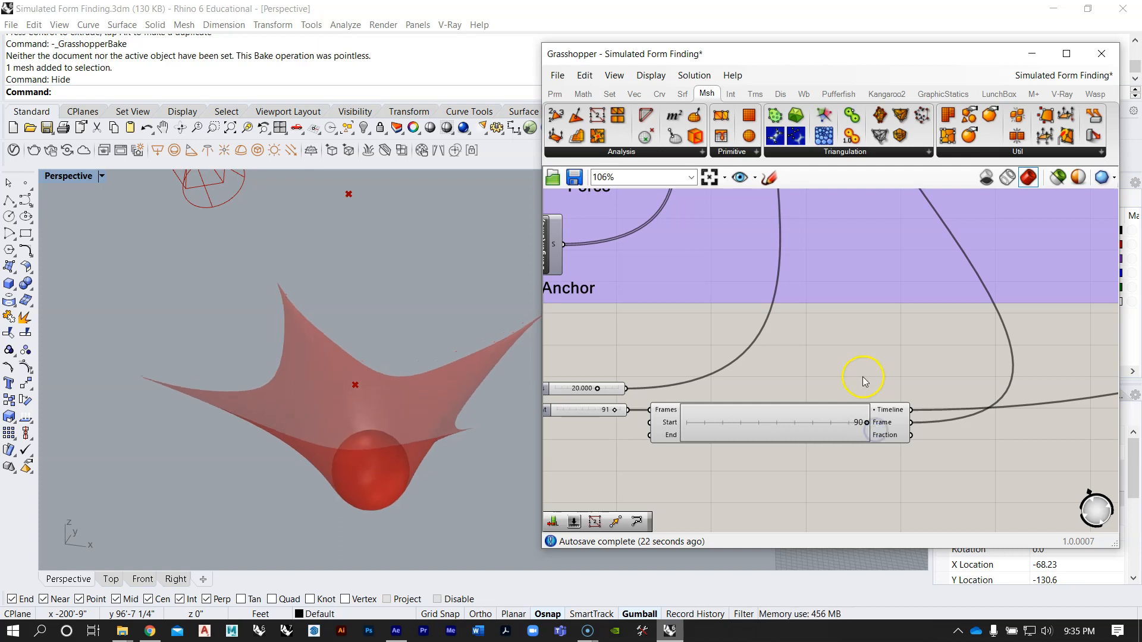
Step: Examine the SubIterations and Frames Count sliders and how they and the V-Ray Timeline are wired into the simulation definition
scroll(864, 381, "down", 5)
right_click_drag(828, 387, 815, 434)
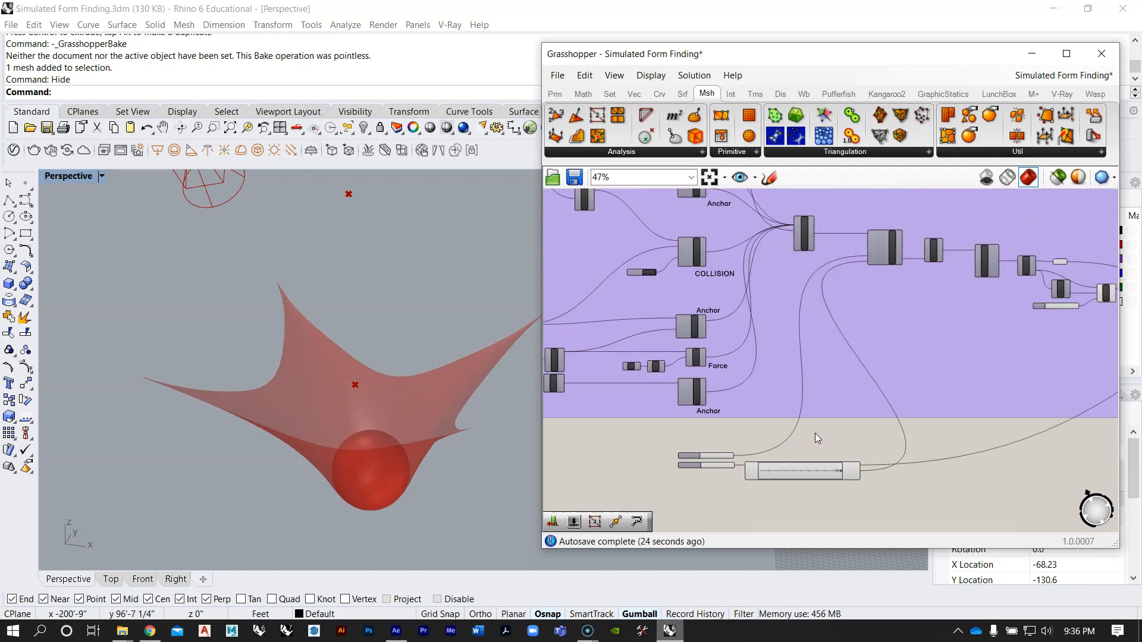
scroll(684, 476, "up", 4)
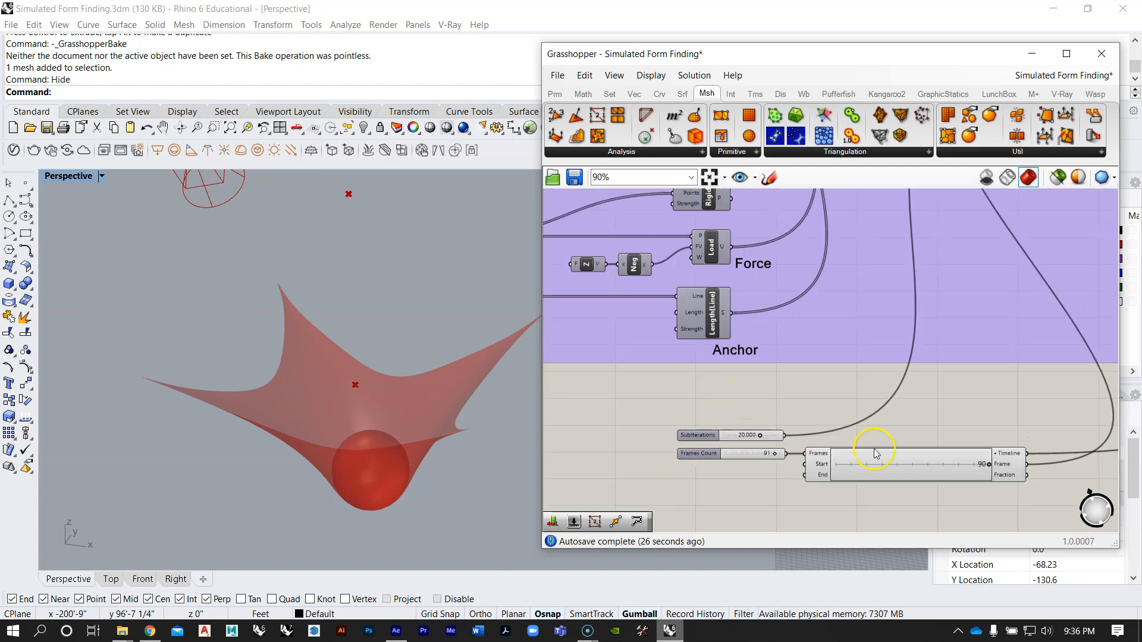
scroll(874, 453, "up", 2)
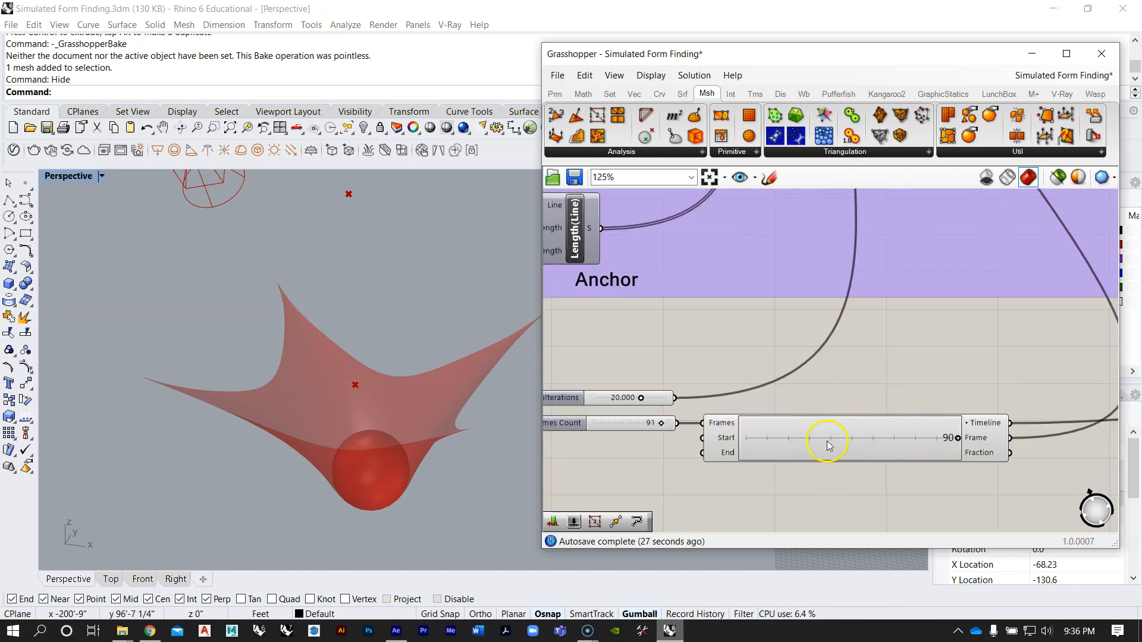
scroll(720, 443, "up", 2)
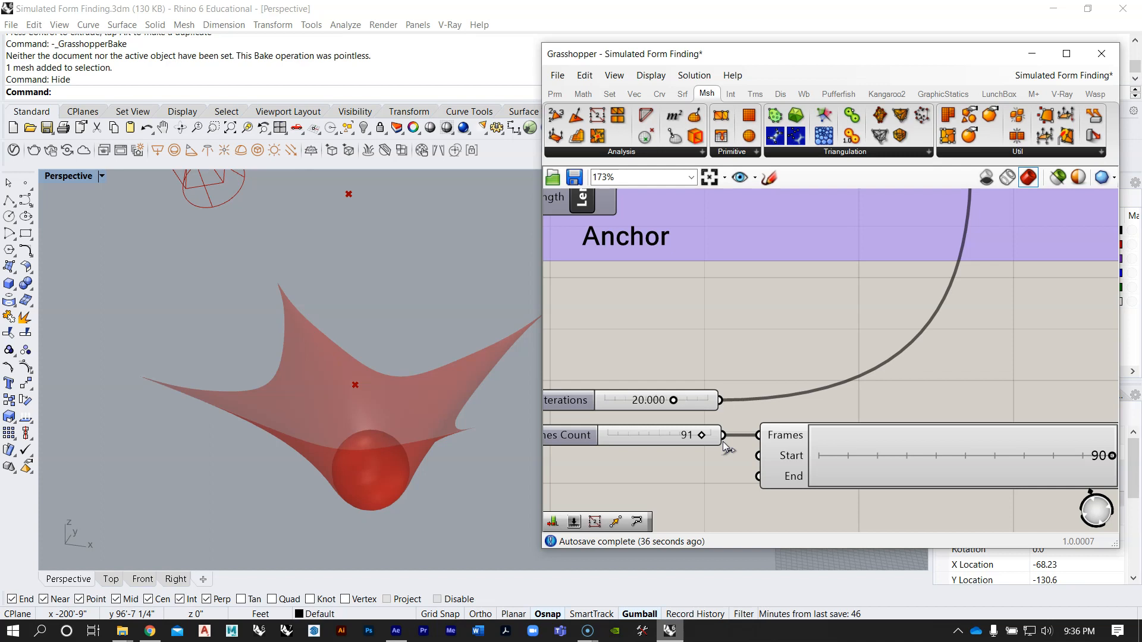
scroll(633, 384, "down", 2)
scroll(624, 429, "down", 1)
scroll(595, 467, "up", 2)
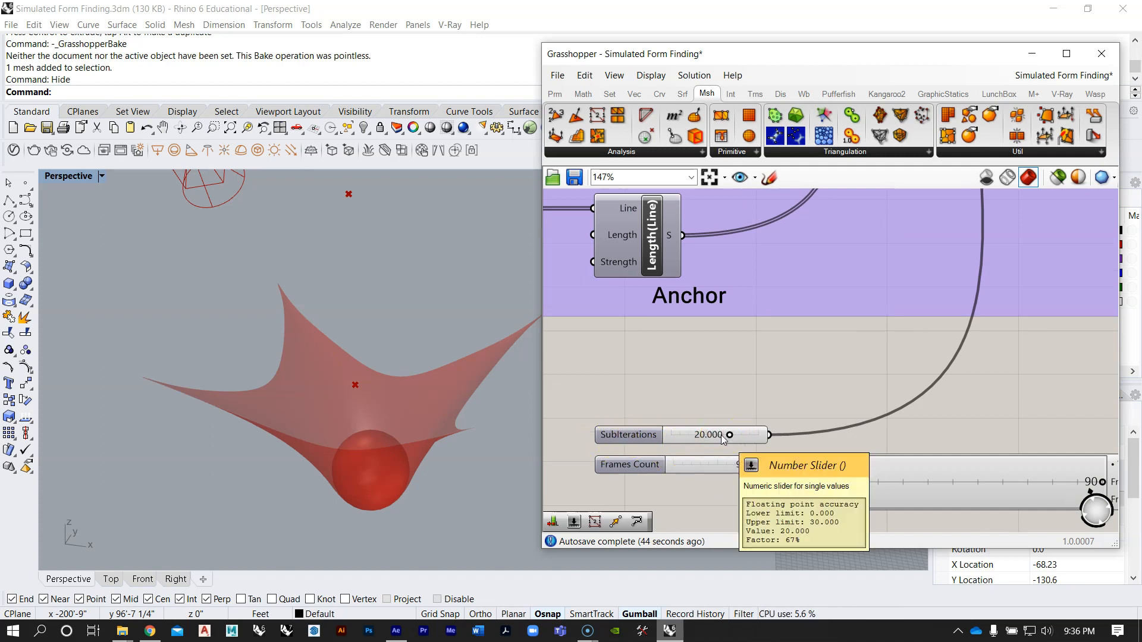
scroll(774, 424, "down", 10)
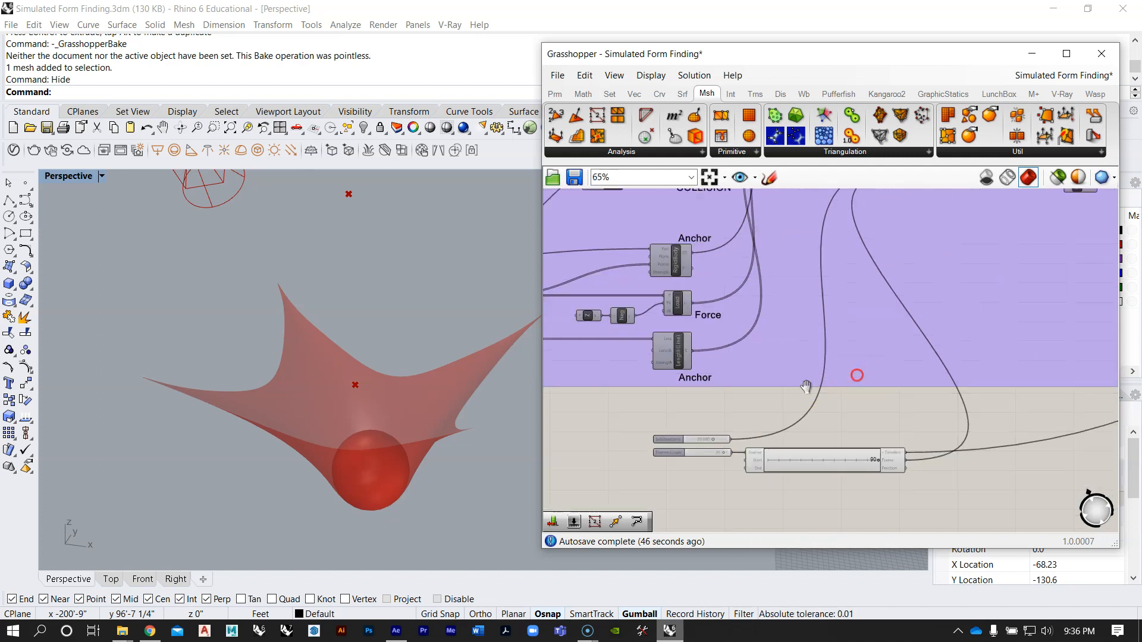
scroll(790, 339, "down", 5)
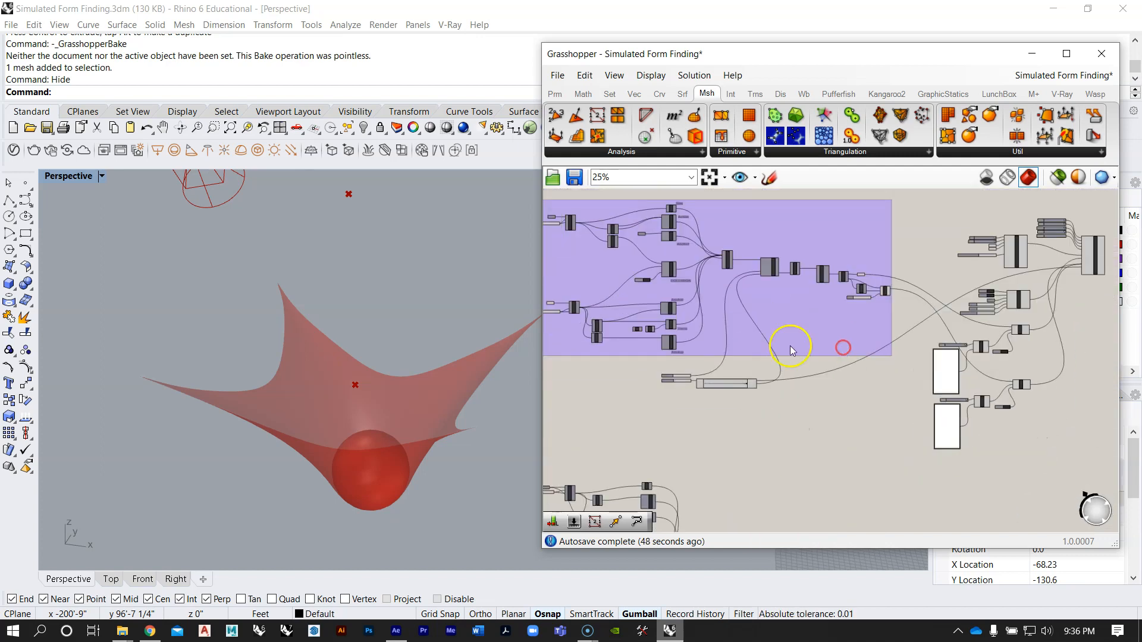
Step: Inspect the draped mesh with its sphere and the flat mesh in the Perspective viewport, along with the overall definition layout
right_click_drag(374, 361, 194, 392)
scroll(289, 361, "down", 6)
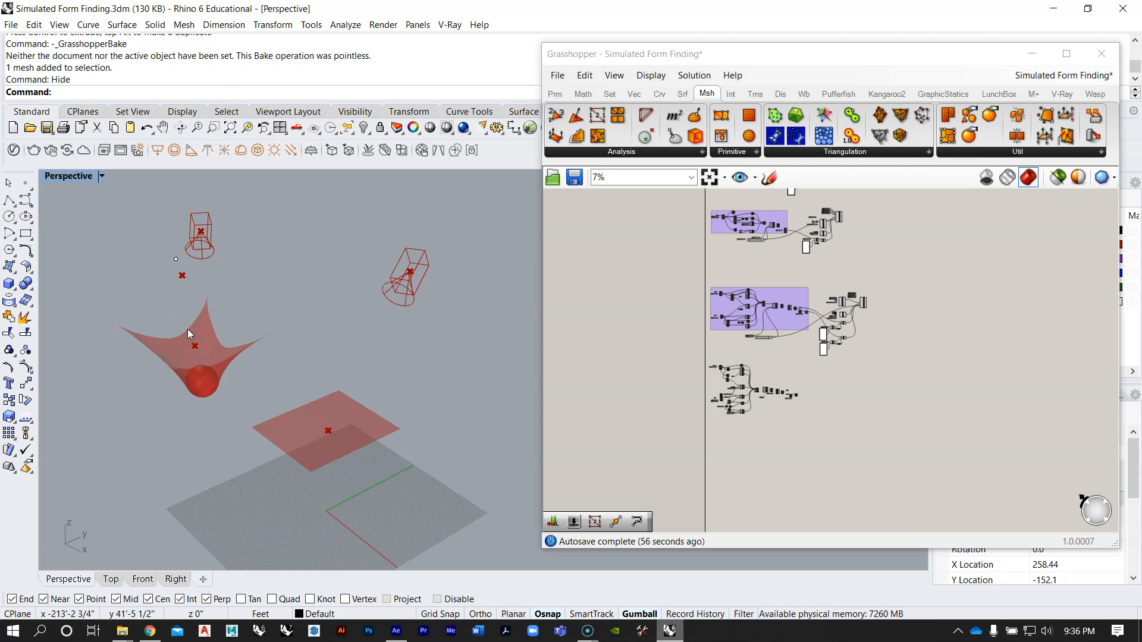
scroll(203, 381, "up", 3)
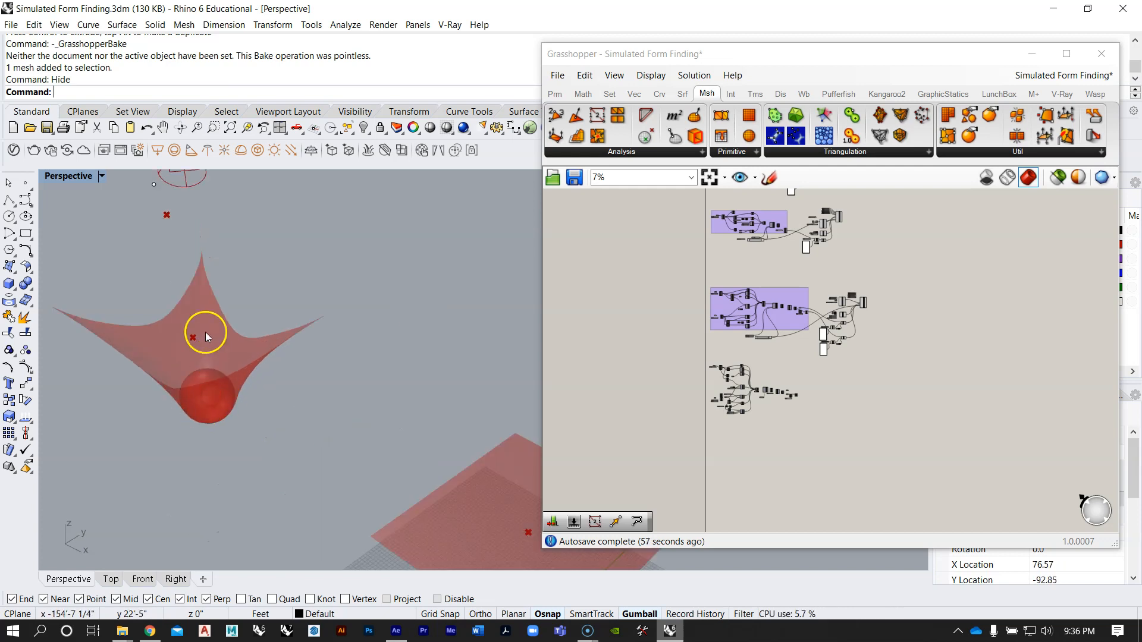
right_click_drag(296, 391, 286, 383)
scroll(285, 381, "down", 2)
scroll(388, 397, "up", 5)
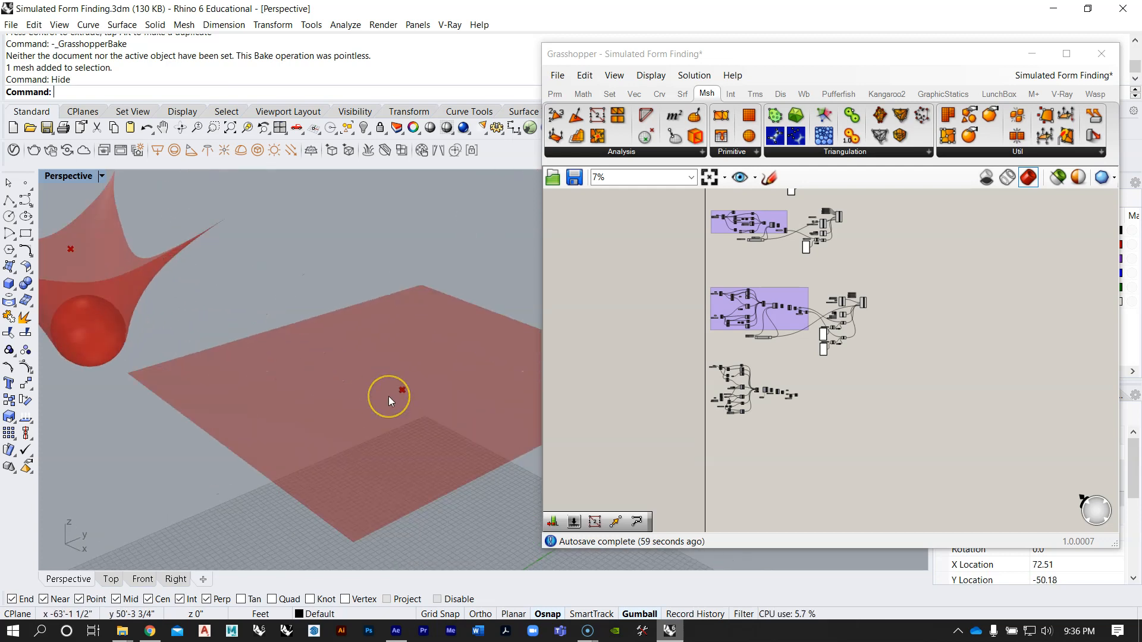
scroll(388, 397, "down", 3)
right_click_drag(375, 401, 344, 406)
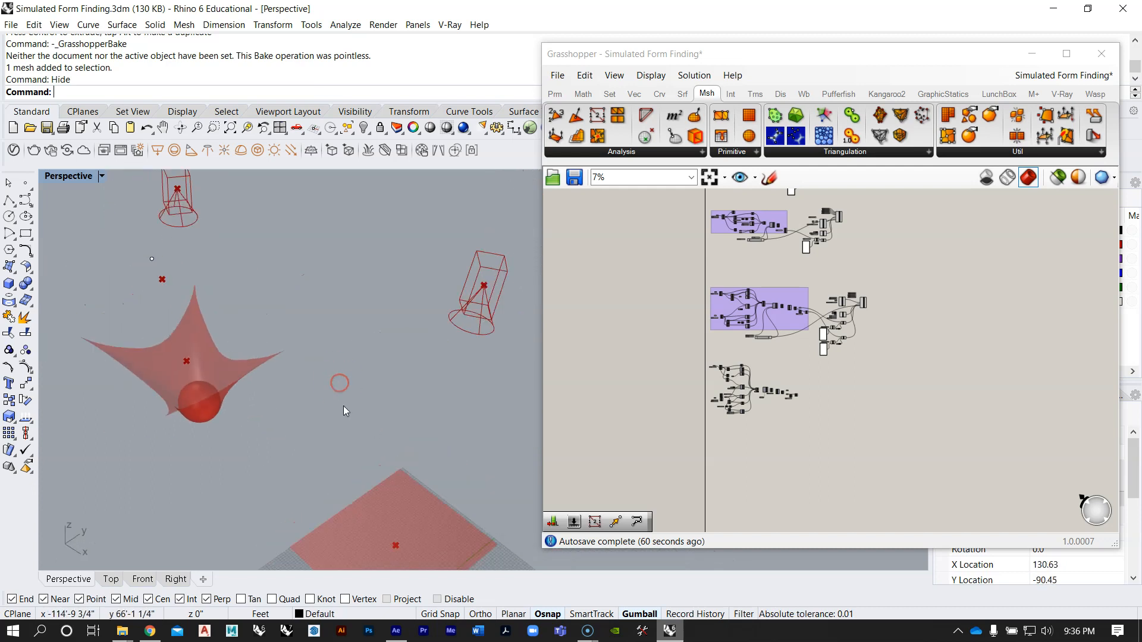
scroll(383, 492, "up", 2)
right_click_drag(383, 491, 437, 365, "shift")
scroll(356, 424, "down", 7)
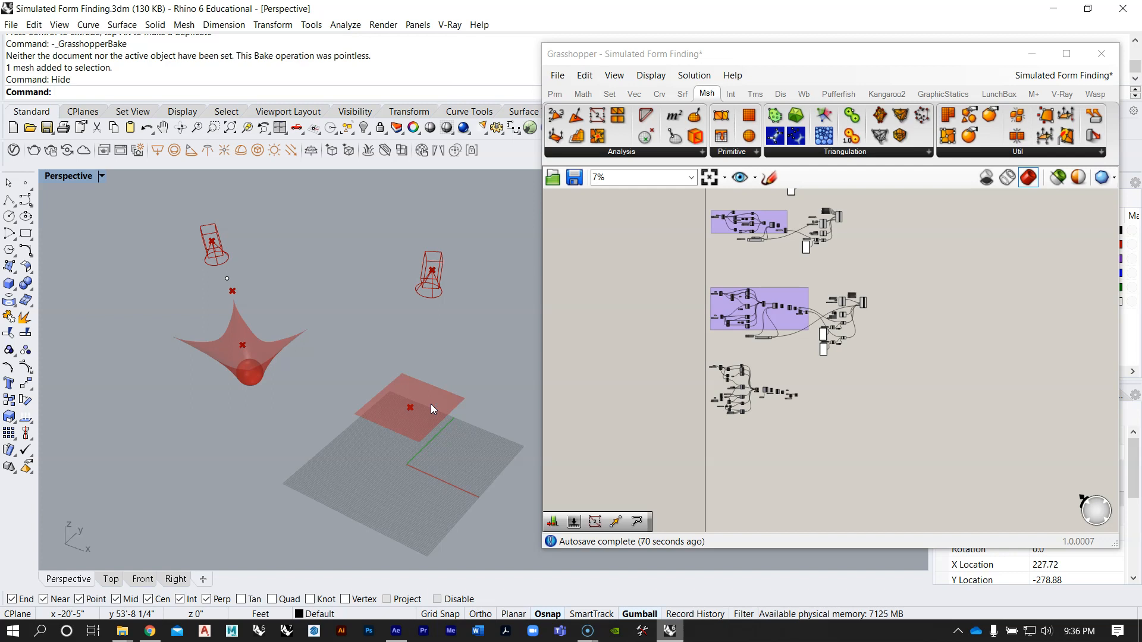
right_click_drag(446, 356, 395, 393)
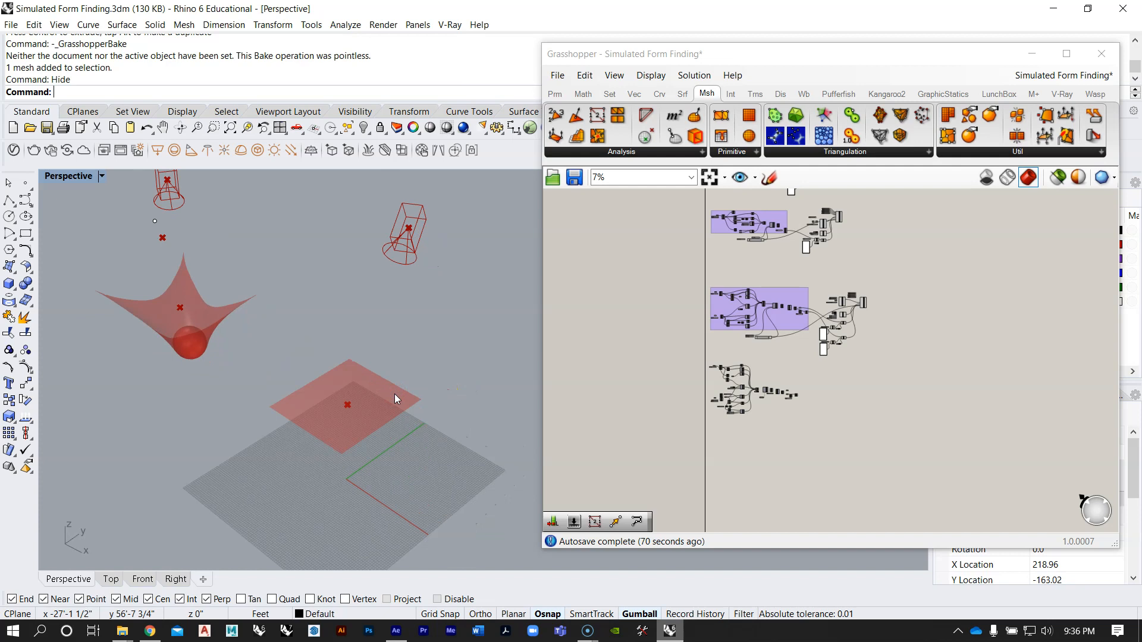
mouse_move(374, 362)
right_mouse_down()
mouse_move(413, 372)
mouse_move(388, 357)
right_mouse_up()
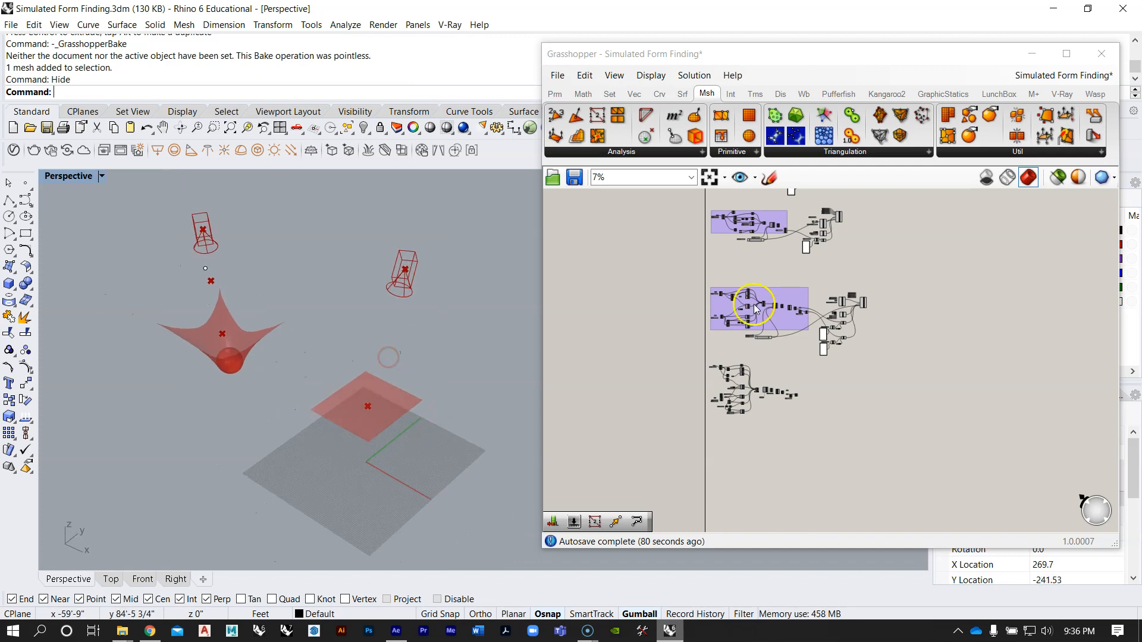
right_click_drag(758, 299, 793, 351)
right_click_drag(838, 317, 811, 337)
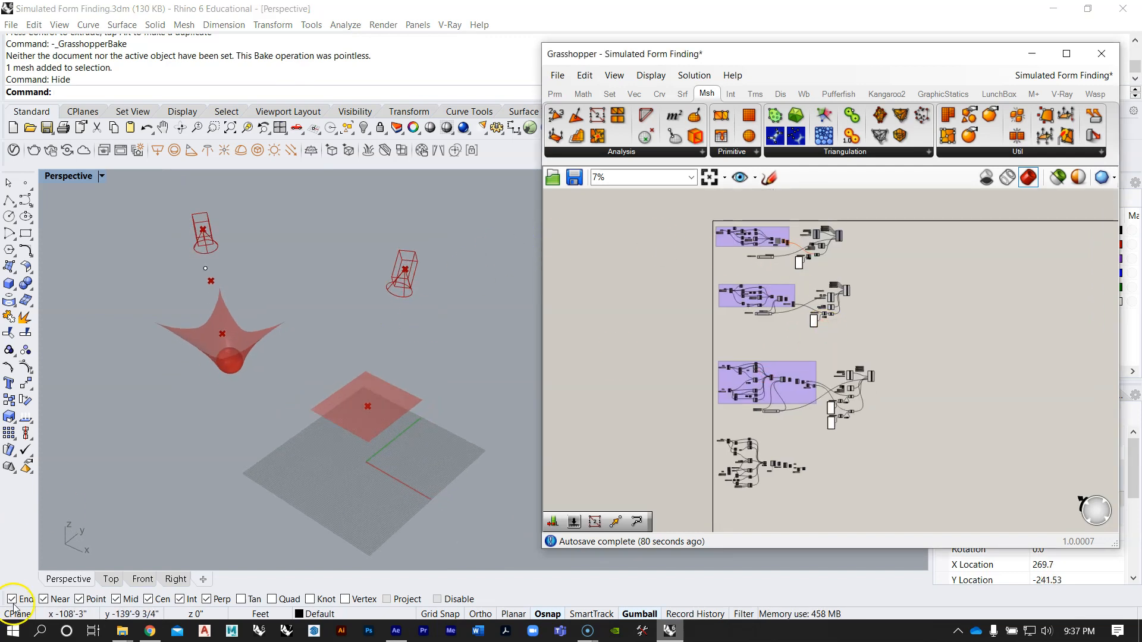